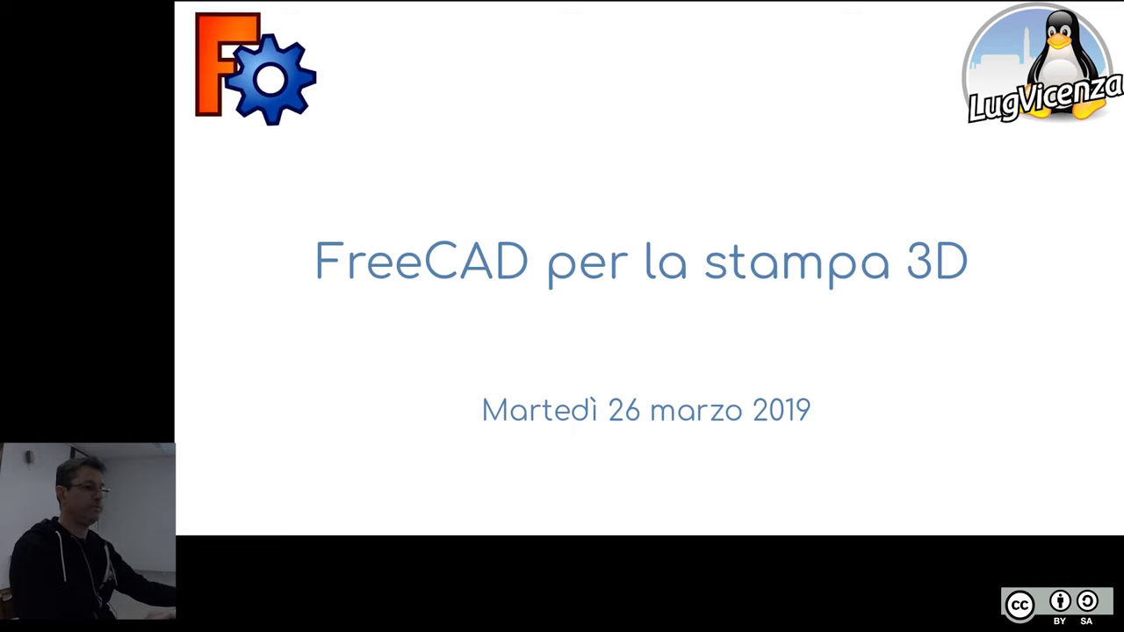
Advance from the title slide to the 'Il CAD e le future' section slide
key("Right")
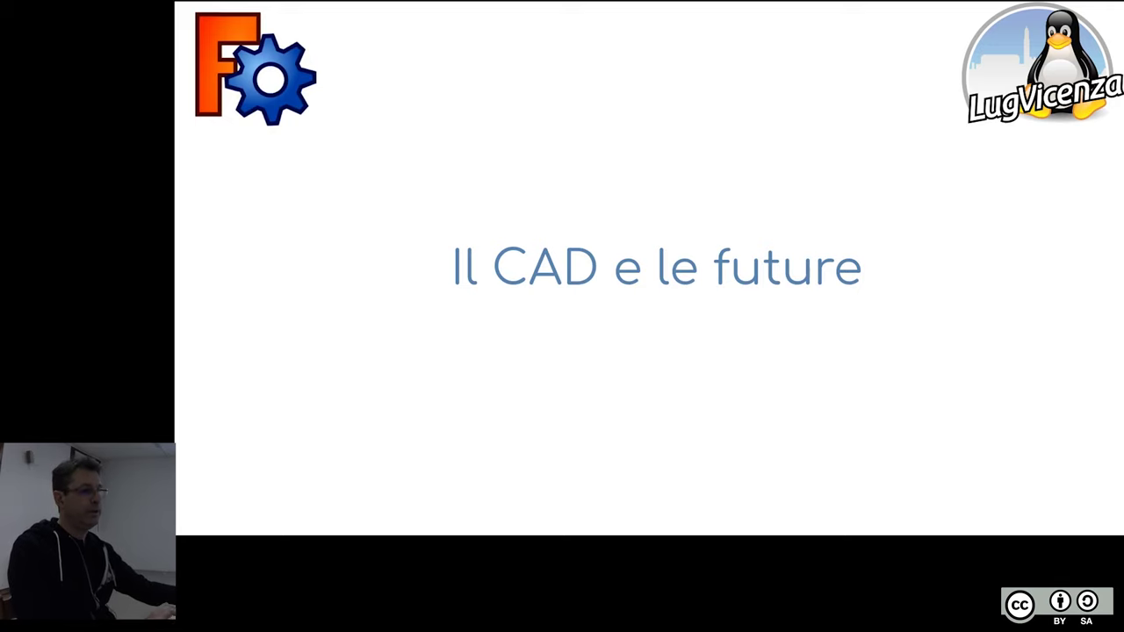
Advance the slideshow toward the 'L'esigenza di condividere un oggetto progettato' slide
key("Right")
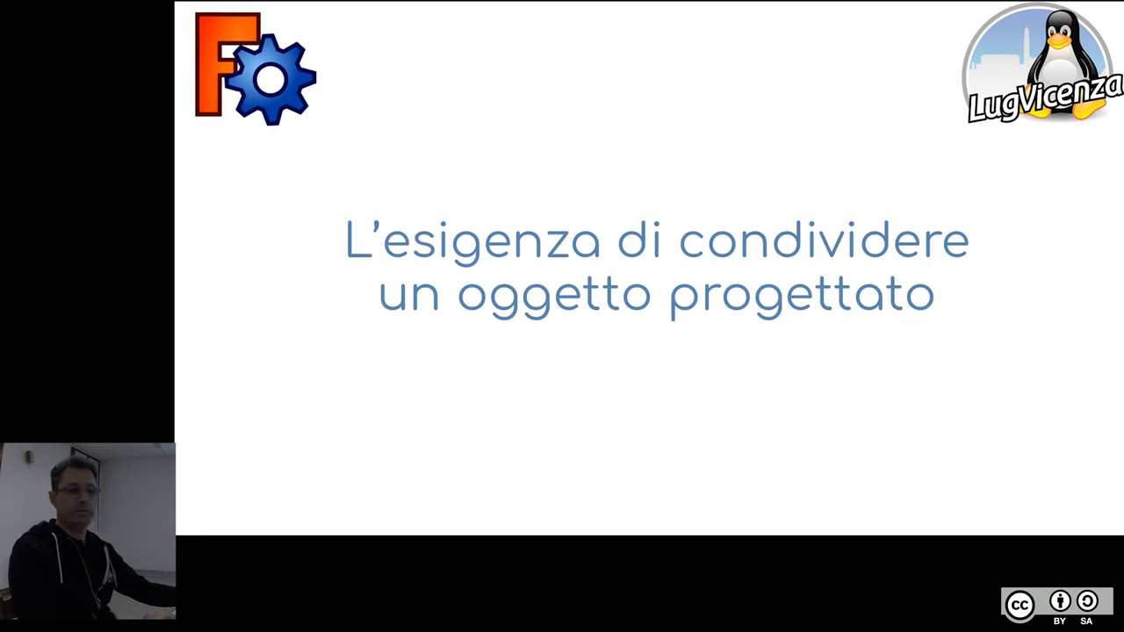
Advance to the slide listing the IGES, STEP, OBJ, Collada and STL export formats
key("Right")
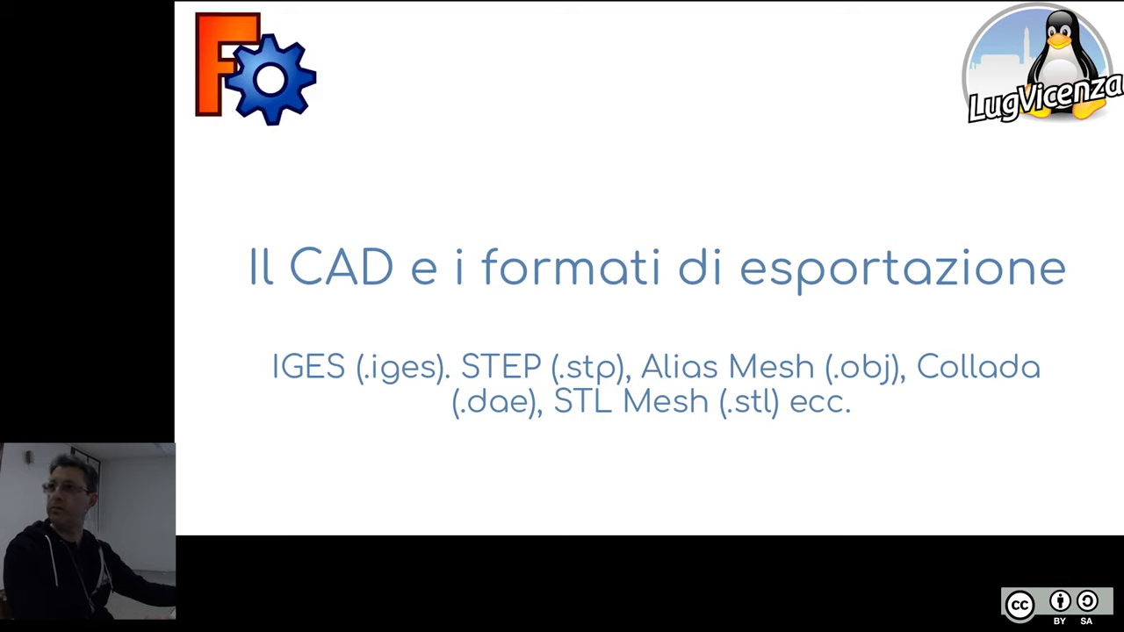
Advance past 'La perdita delle future' to the 'La conversione in solido' slide
key("Right")
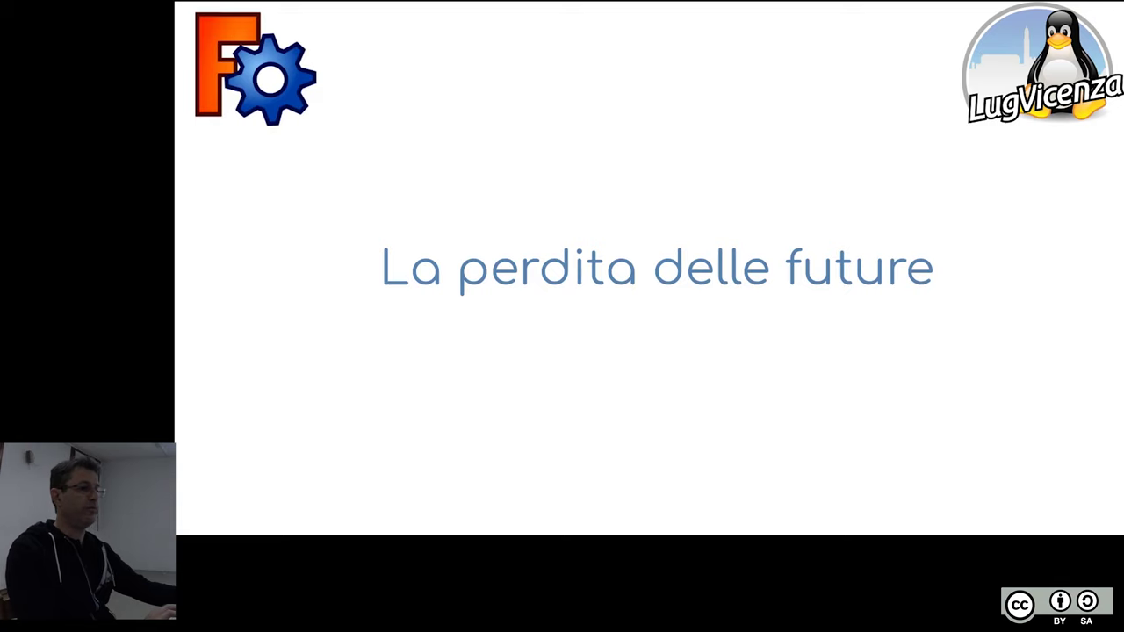
key("Right")
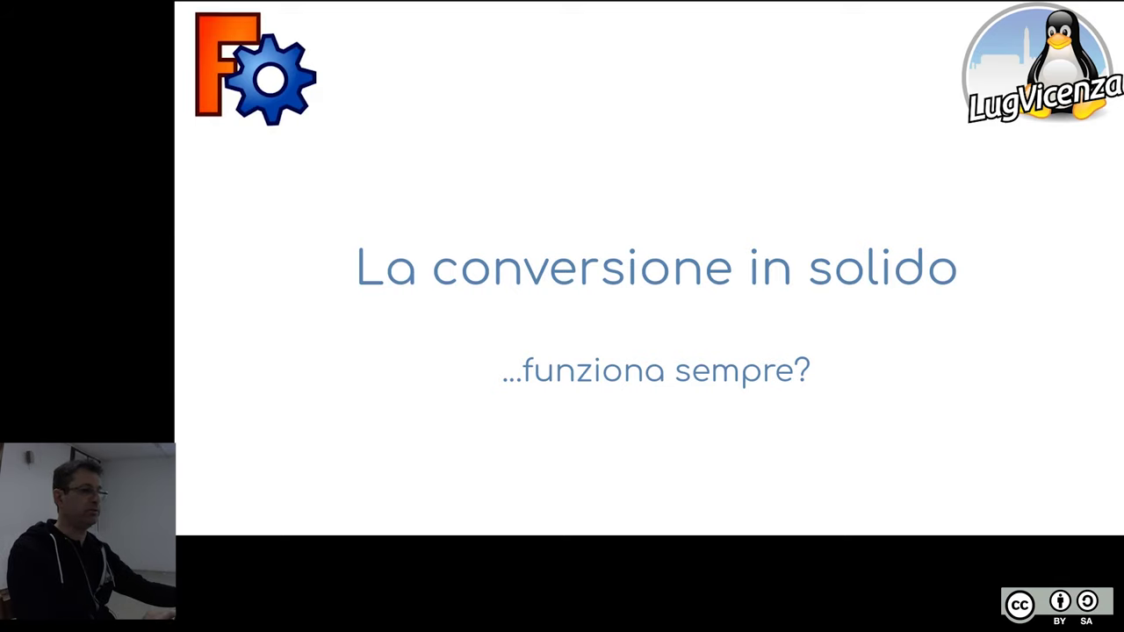
Advance to the 'Due “strade” per modificare il solido' section slide
key("Right")
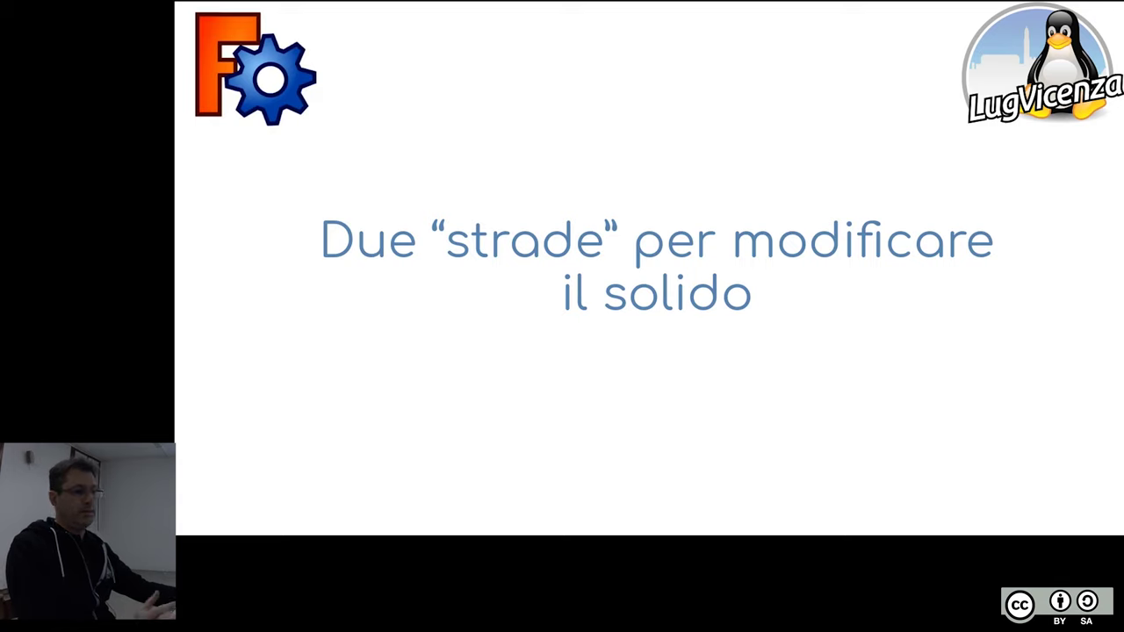
Advance the Impress slideshow to the 'La terza “strada” è Blender' slide
key("Right")
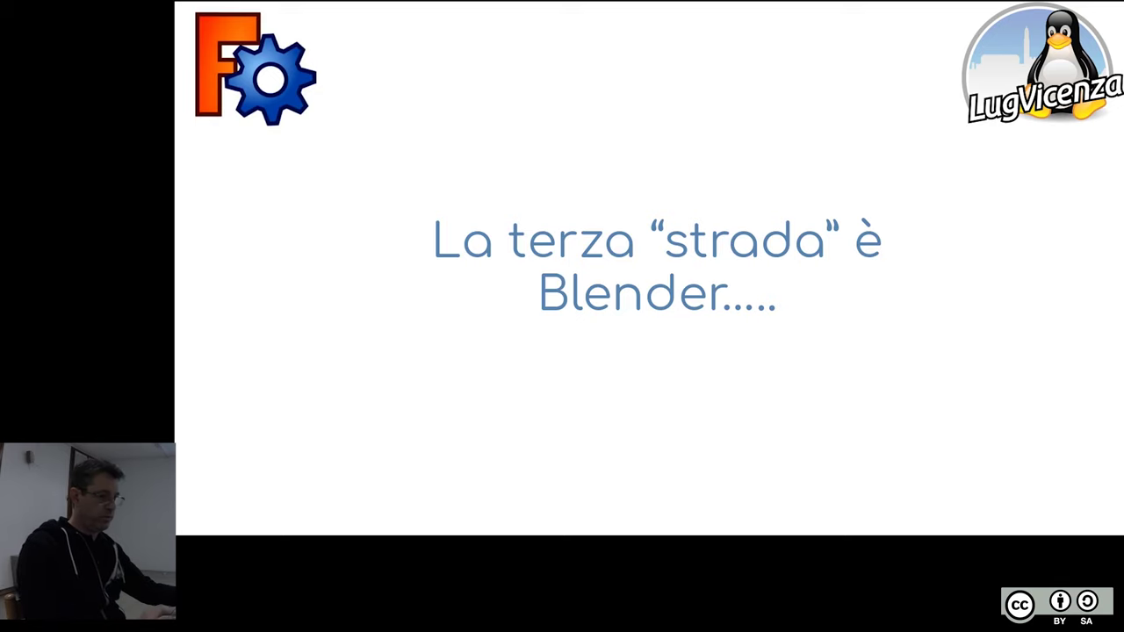
Advance past 'Quali ambienti useremo?' to the slide pointing to FreeCAD basics videos
key("Right")
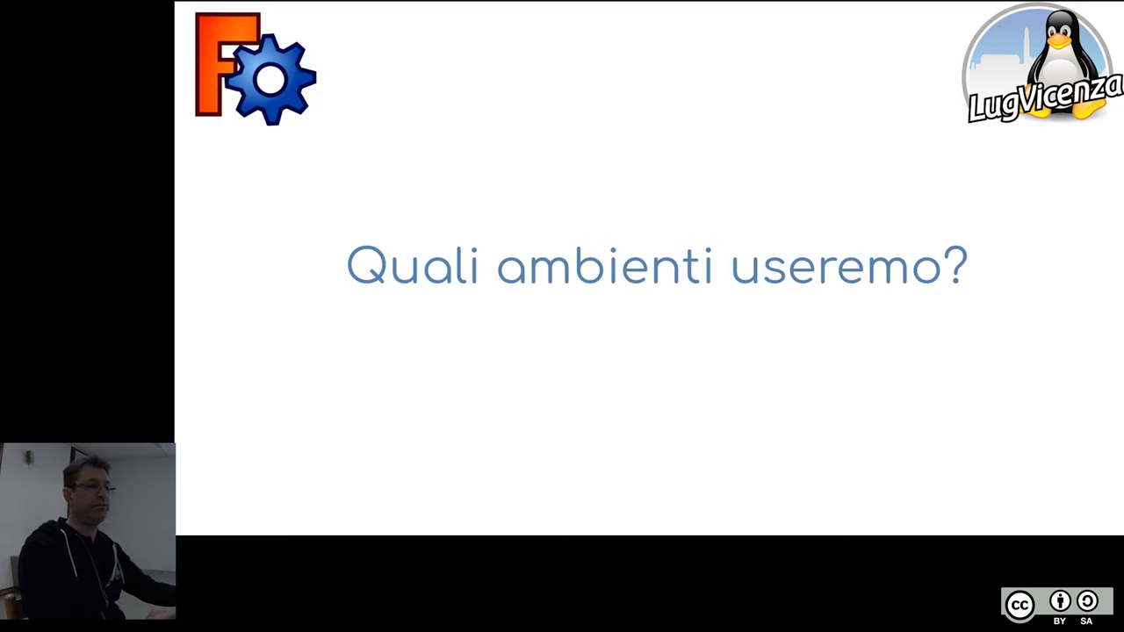
key("Right")
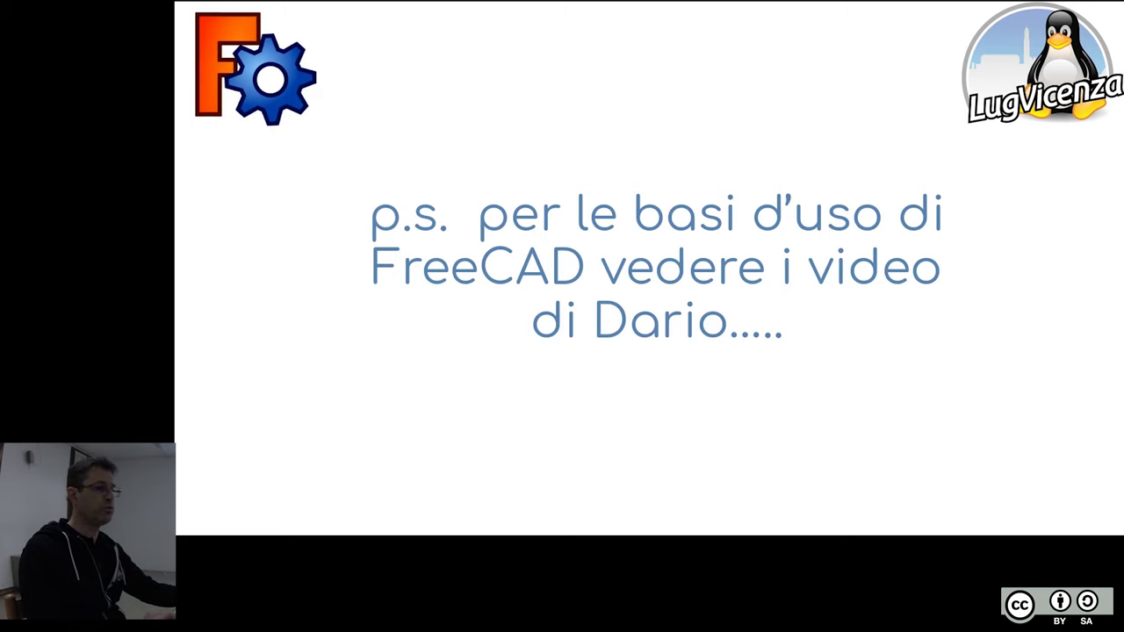
Advance past the 'Consiglio:' preferences slide to the closing 'Pronti??? via :-)' slide
key("Right")
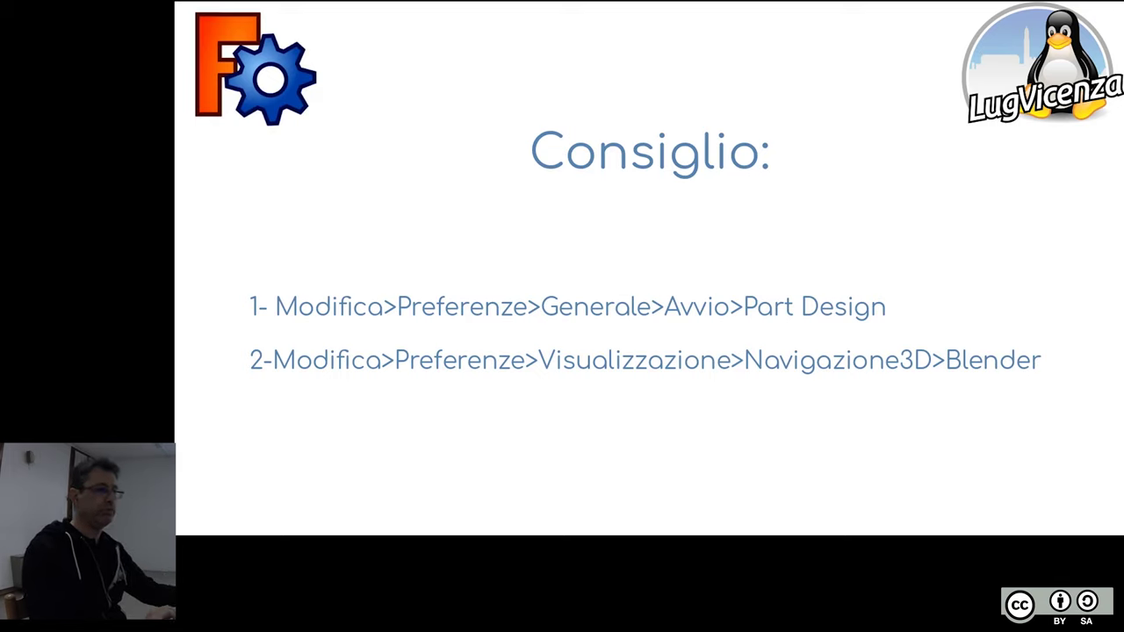
key("Right")
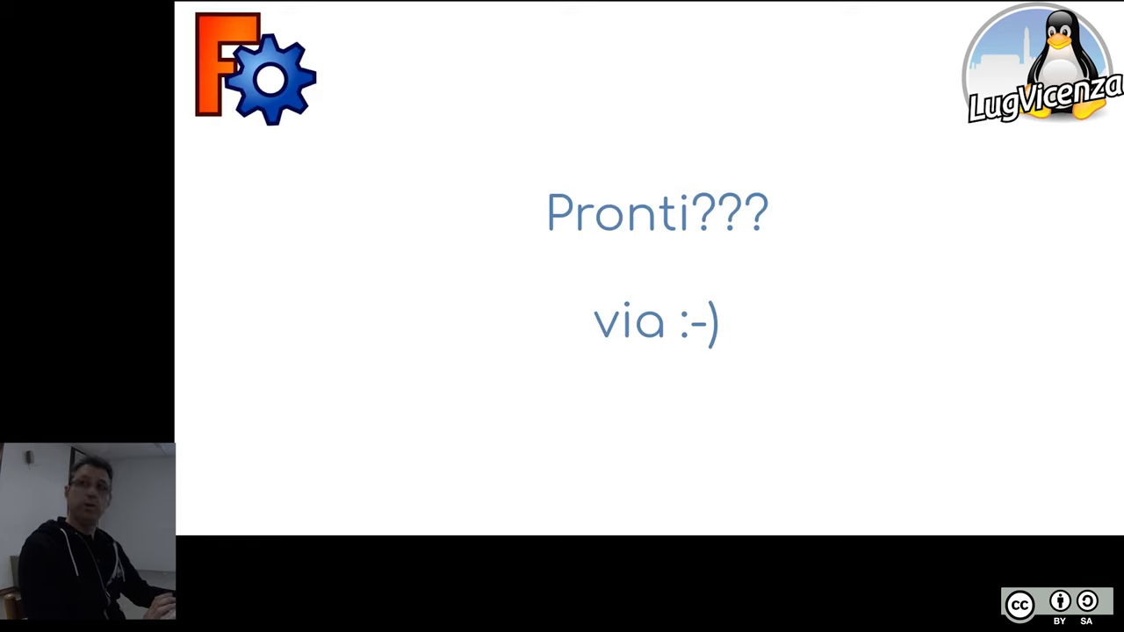
End the slideshow and show the Programmi folder in the Files manager
key("Escape")
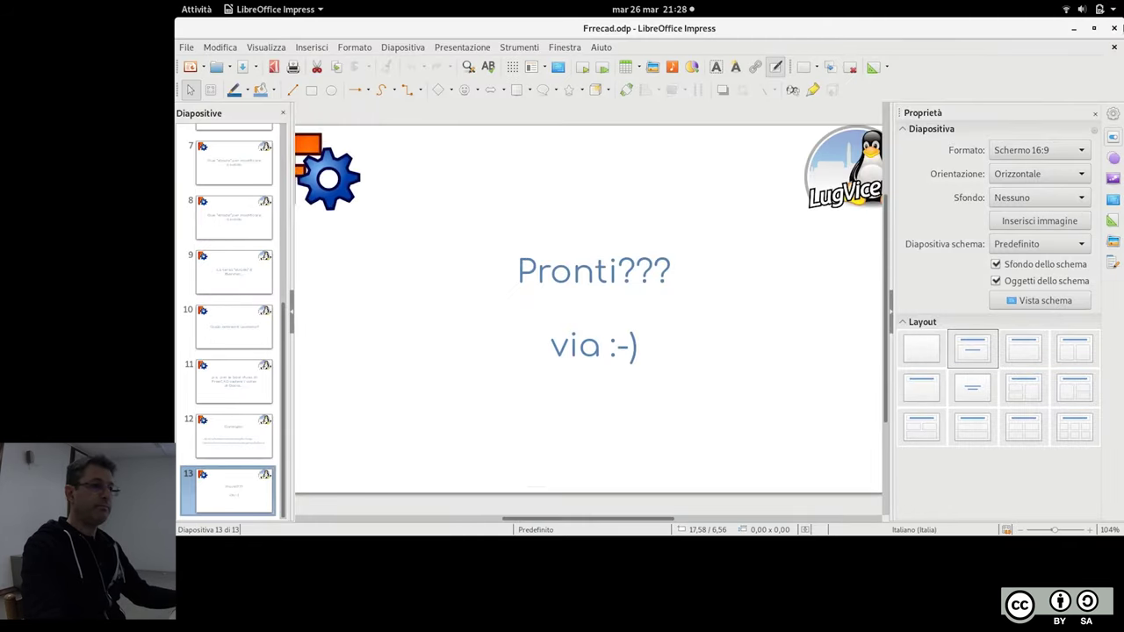
key("ctrl+alt+Up")
key("super")
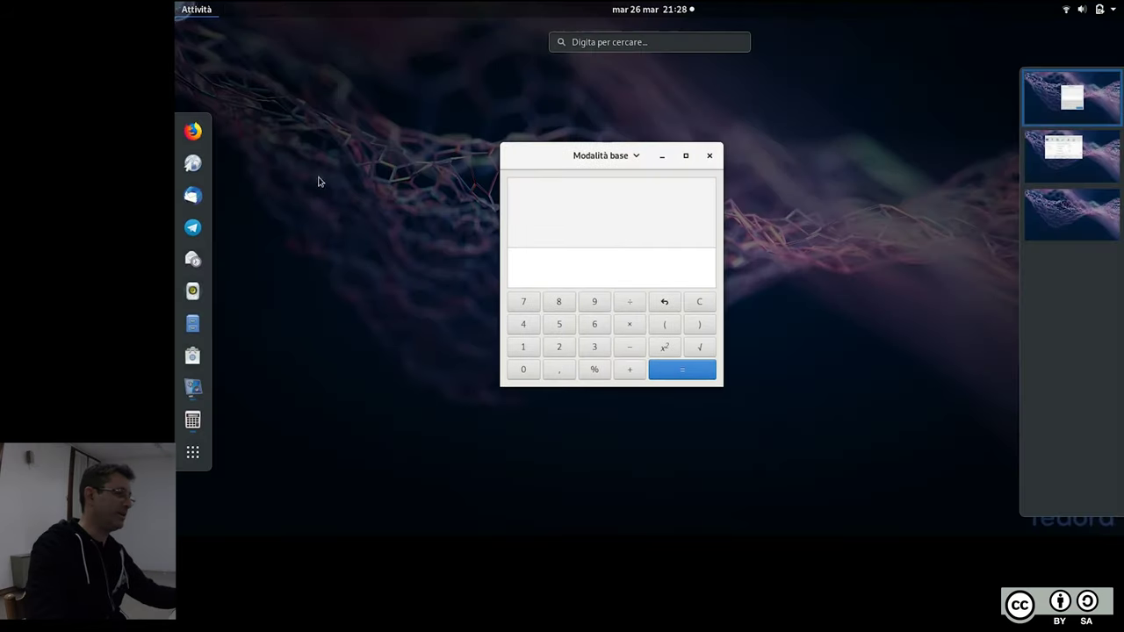
left_click(193, 323)
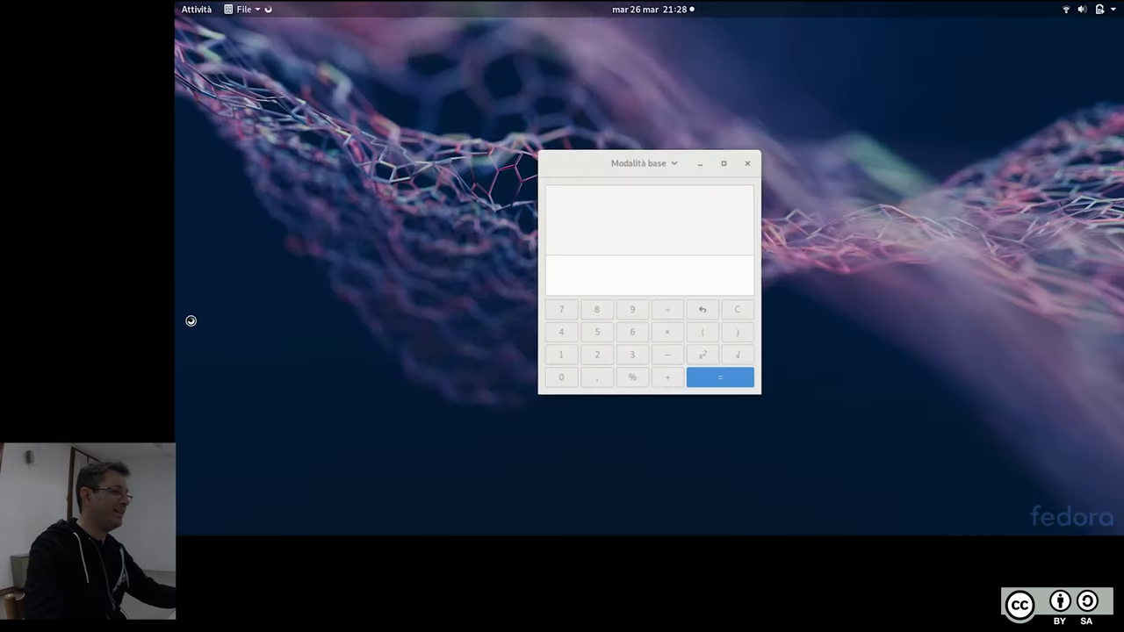
left_click(200, 269)
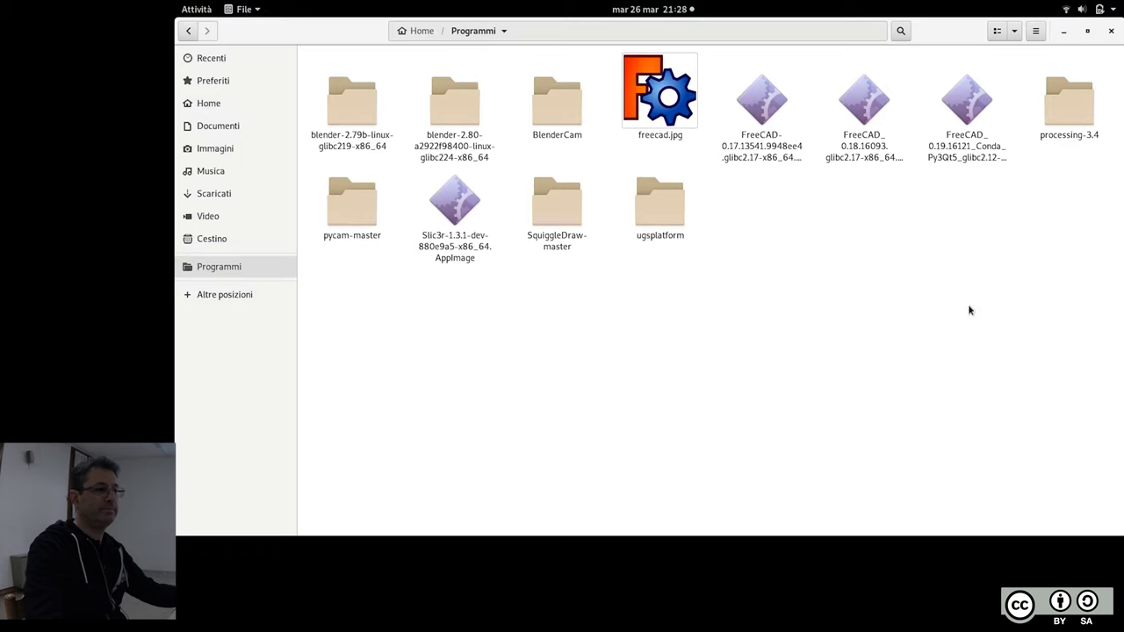
Run the FreeCAD_0.19 AppImage from the Programmi folder
left_click(955, 158)
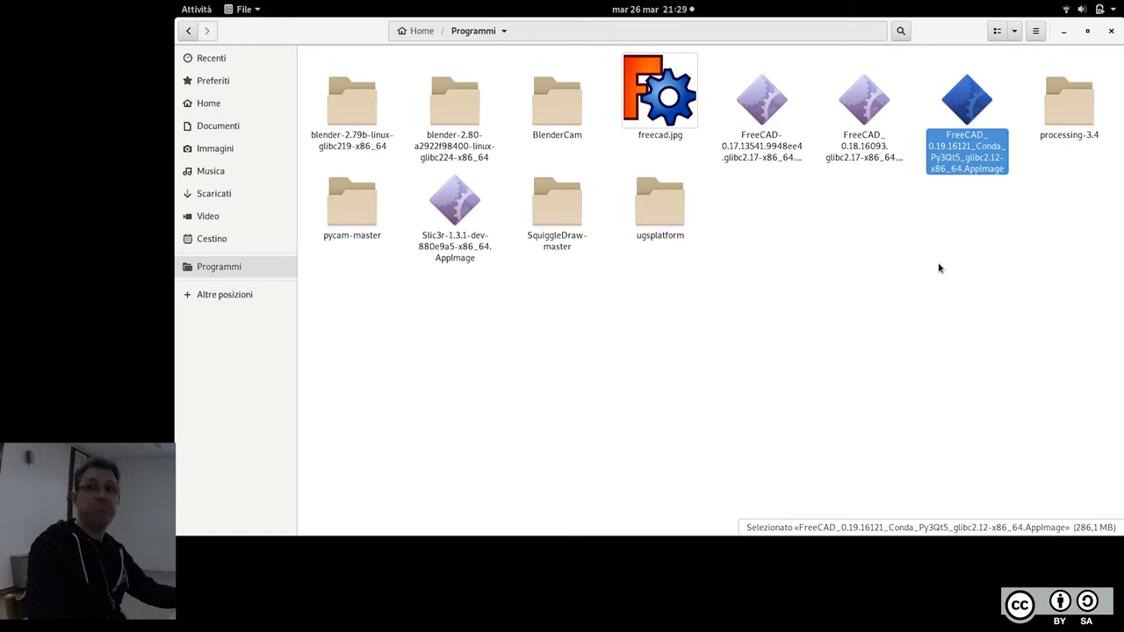
key("Return")
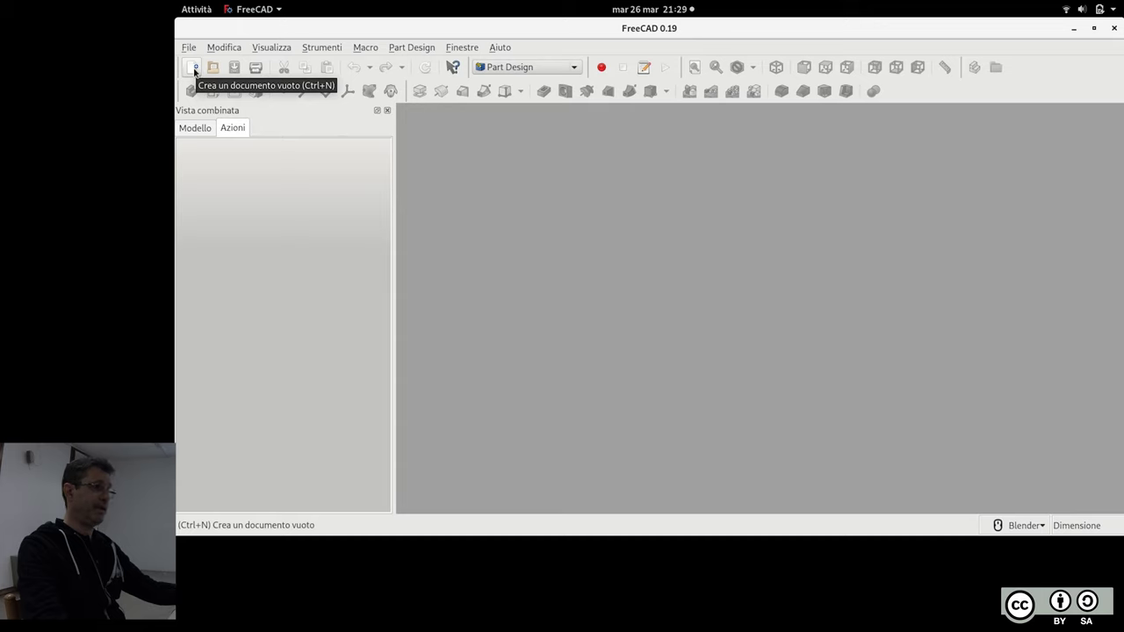
Start a new document and import OrangePiZero_bottom.stl and OrangePiZero_lid.stl from Orange_Pi_Zero_Case/files
left_click(193, 74)
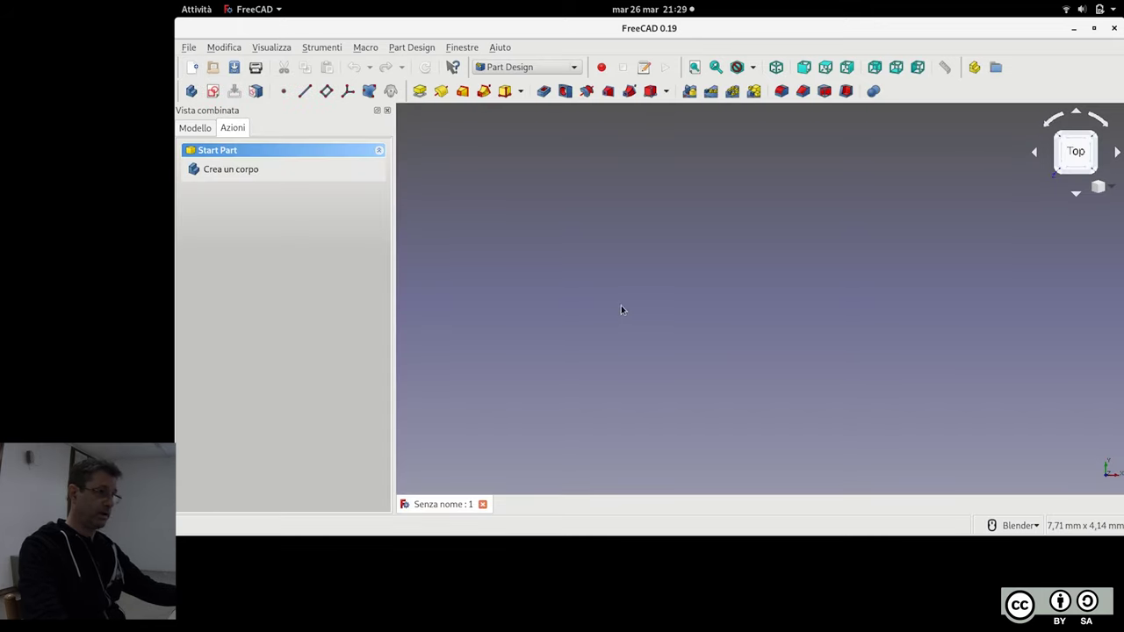
left_click(196, 129)
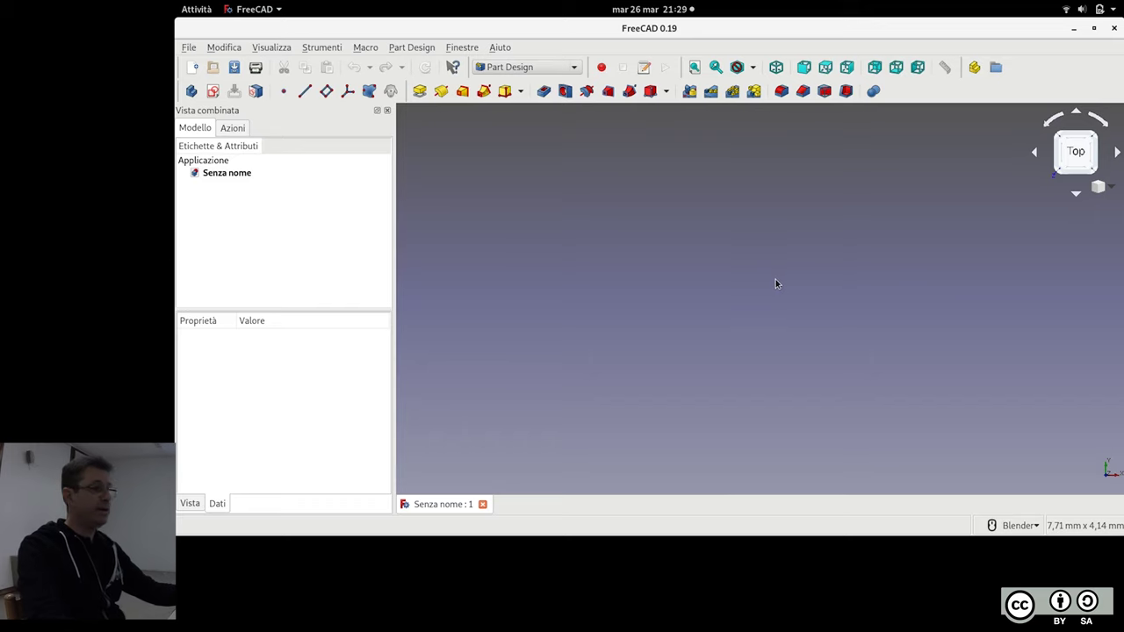
left_click(188, 48)
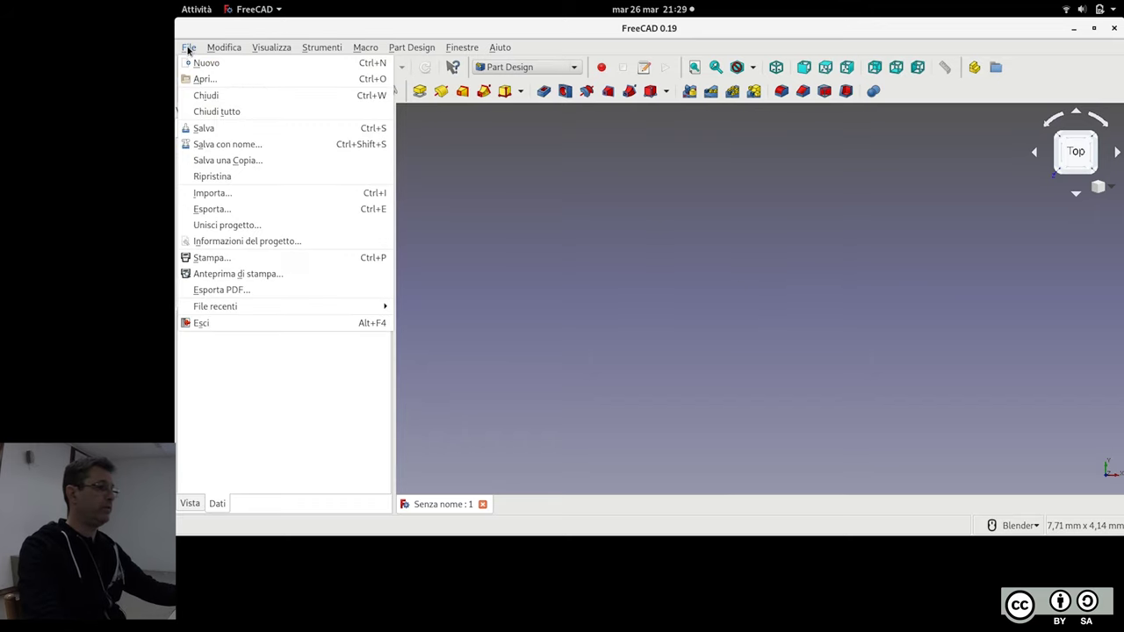
left_click(250, 194)
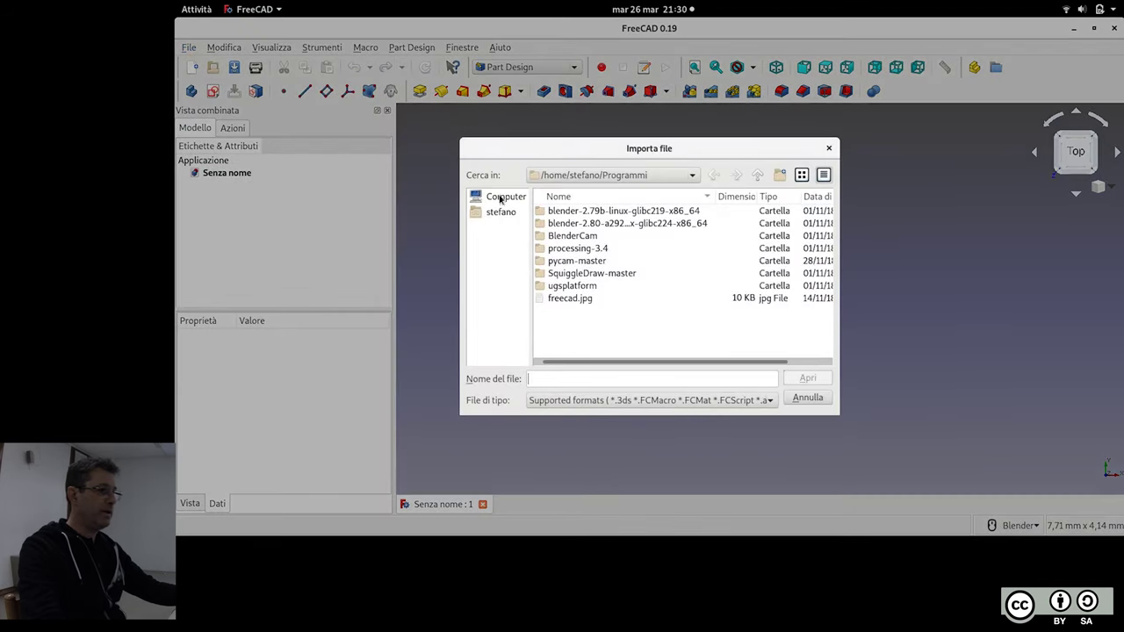
left_click(496, 215)
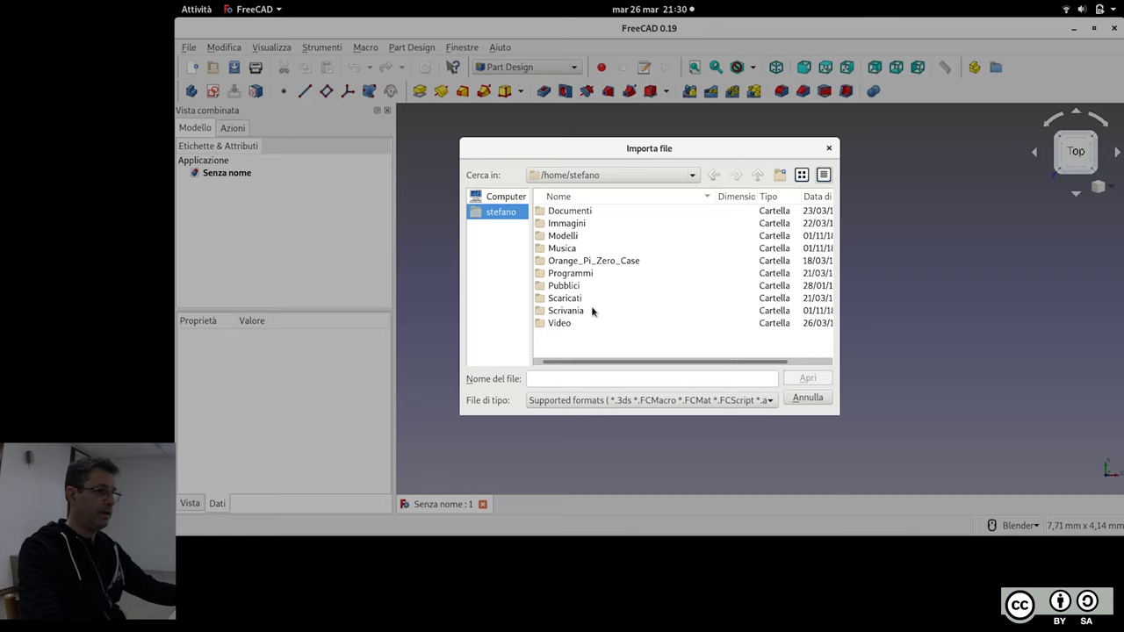
left_click_drag(638, 363, 650, 373)
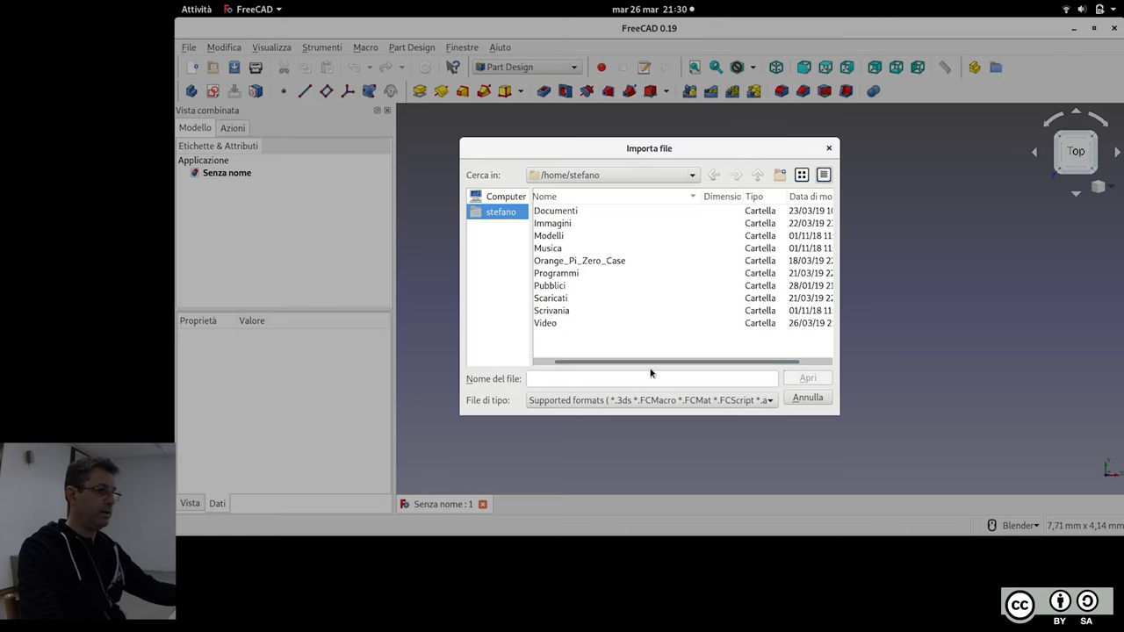
double_click(571, 259)
double_click(553, 211)
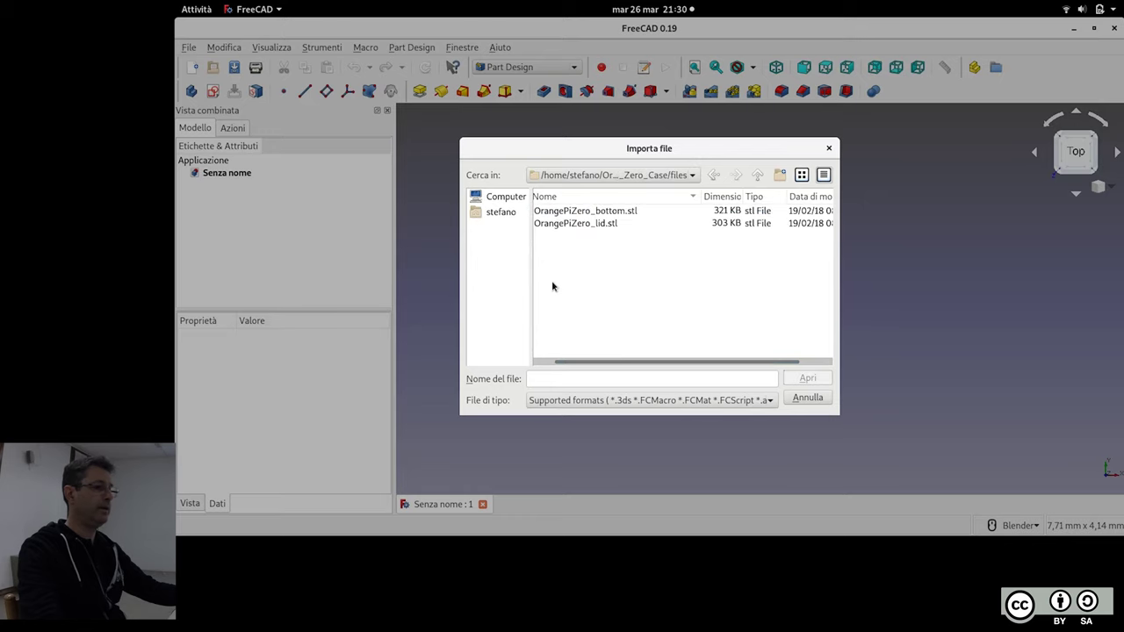
left_click_drag(553, 278, 603, 211)
left_click(807, 379)
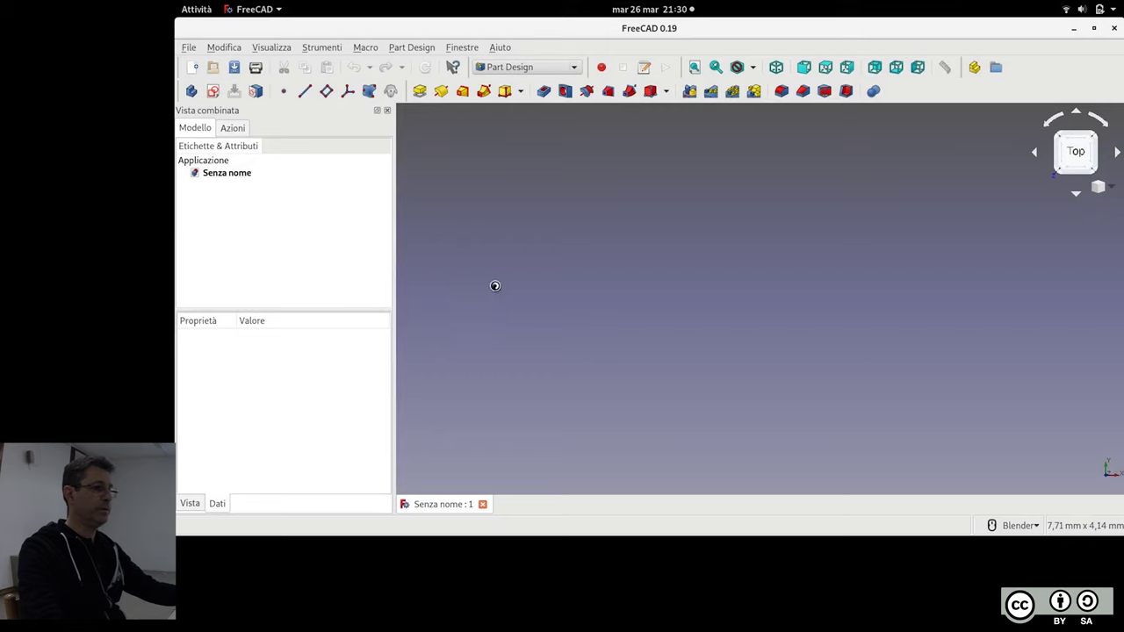
Switch to an isometric view and orbit to inspect the imported case
key("0")
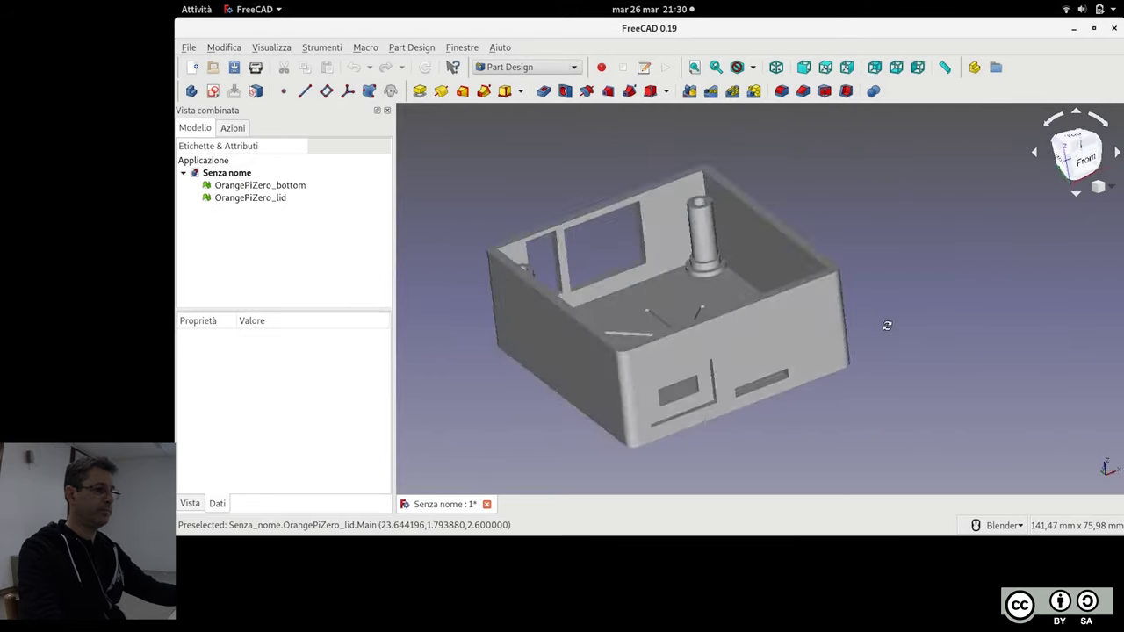
left_click(277, 198)
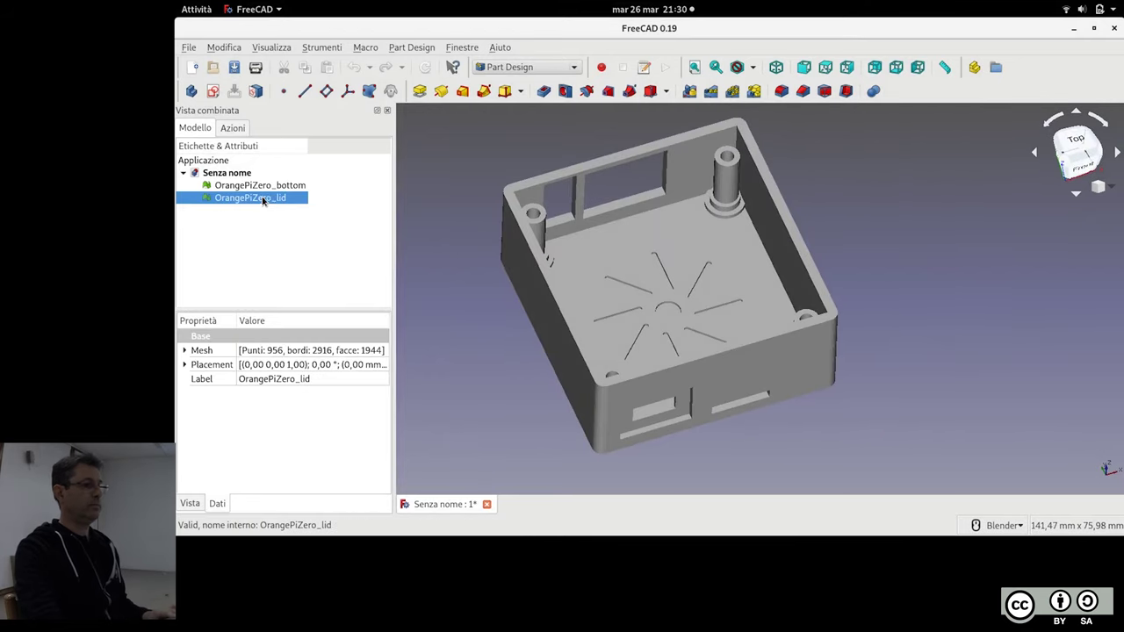
middle_click_drag(698, 235, 692, 237)
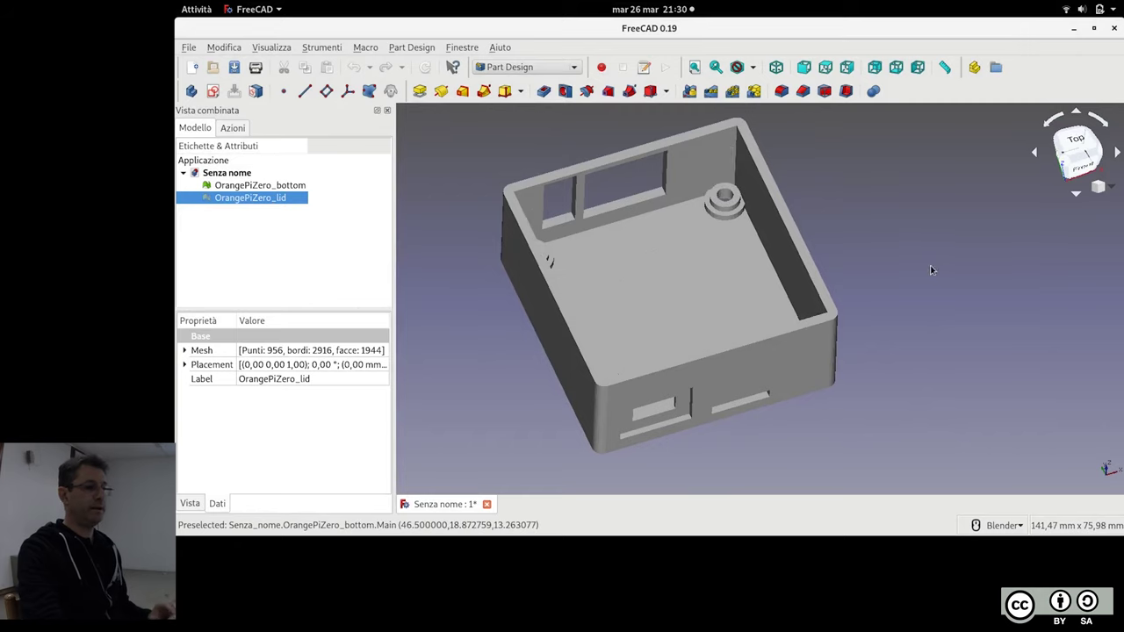
scroll(936, 267, "up", 2)
mouse_move(936, 267)
middle_mouse_down()
mouse_move(923, 296)
mouse_move(874, 285)
middle_mouse_up()
scroll(856, 294, "down", 3)
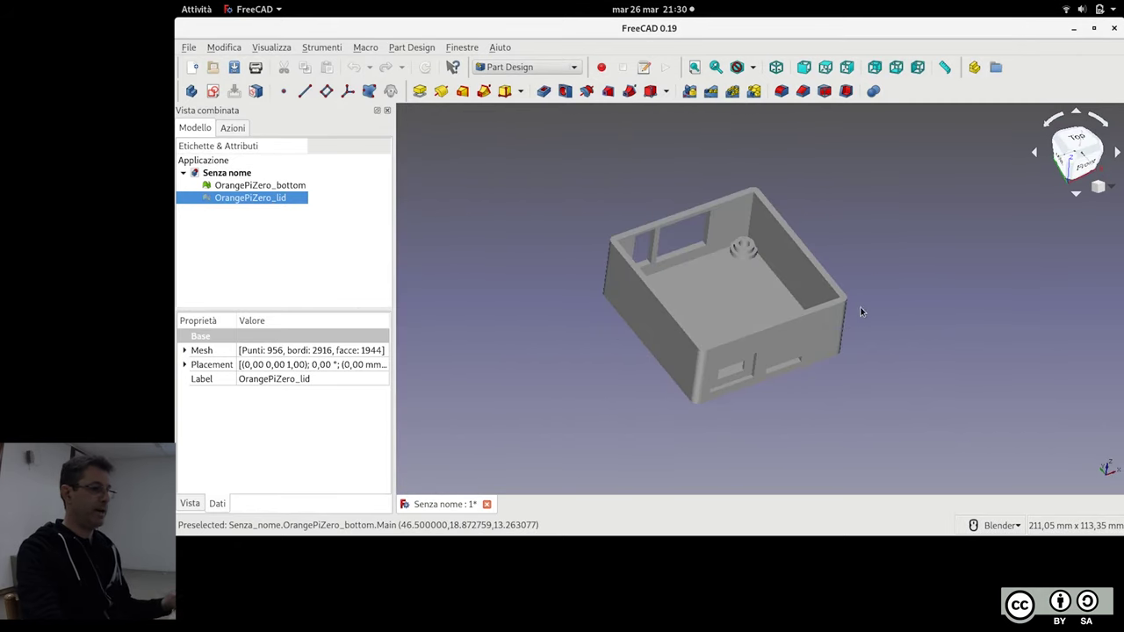
Hide OrangePiZero_bottom so only the lid with its four posts remains visible
left_click(266, 187)
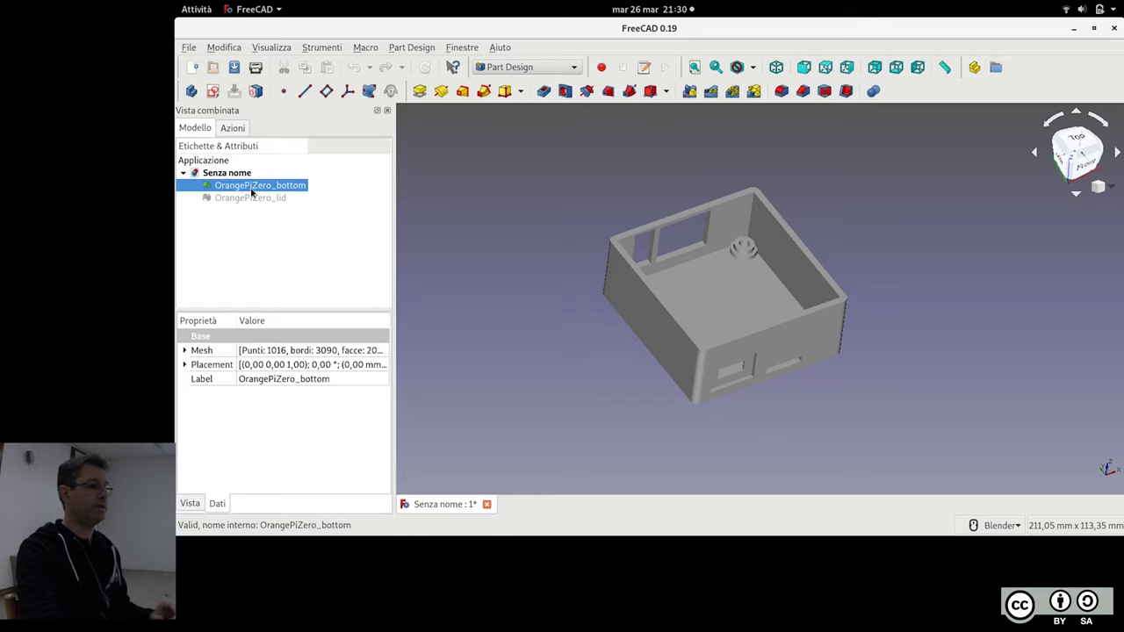
key("space")
key("space")
key("space")
left_click(260, 197)
key("space")
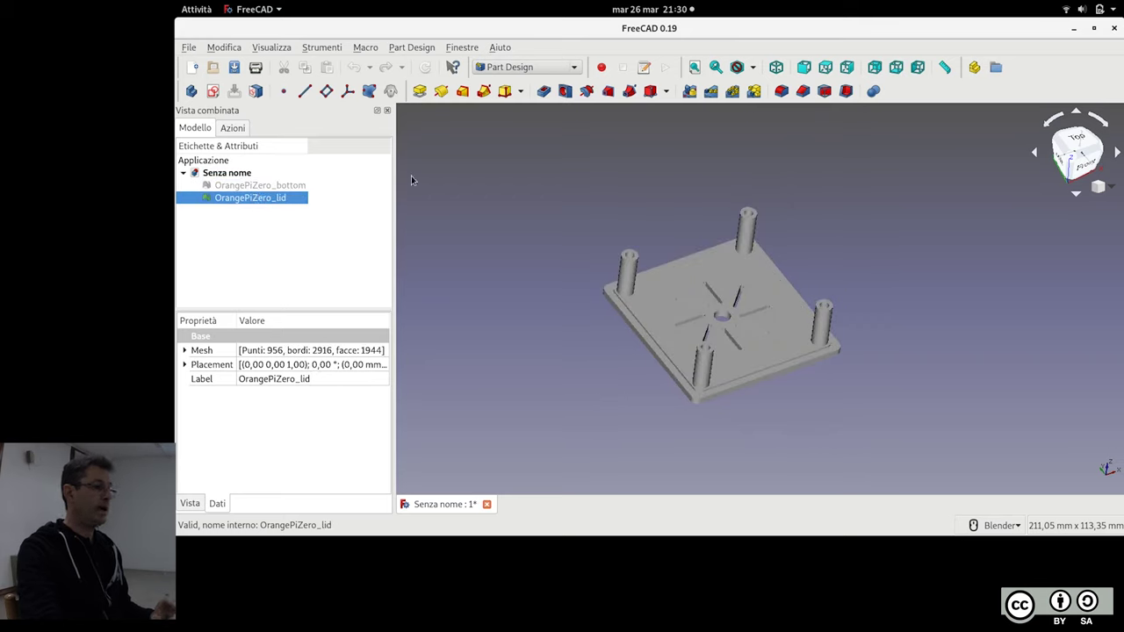
left_click(503, 70)
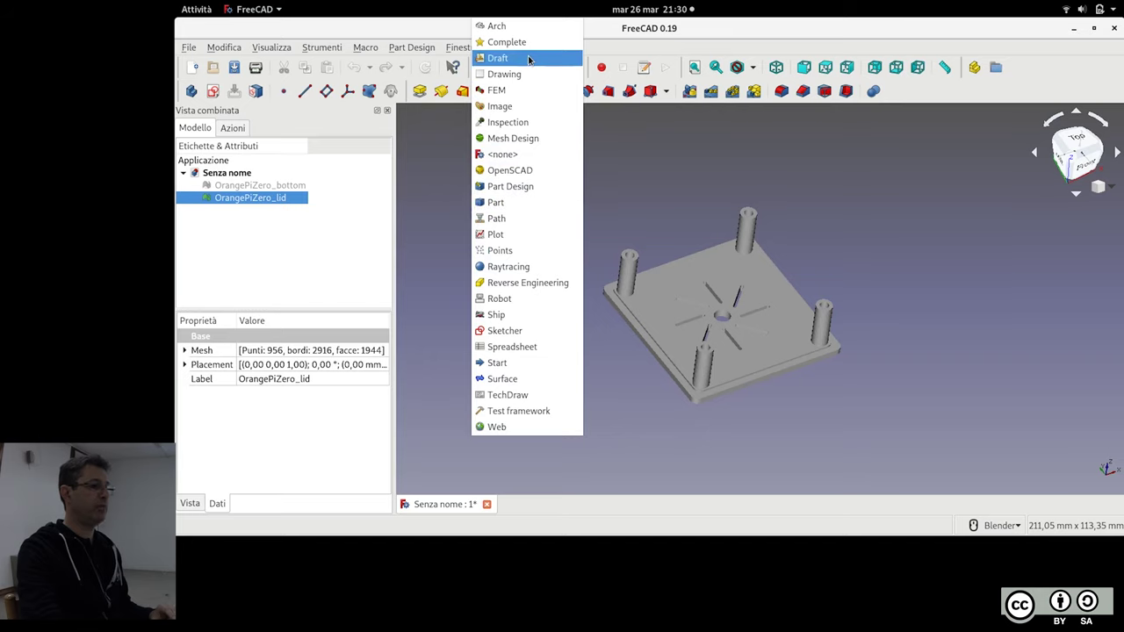
Switch to the Part workbench and open its Parte menu
left_click(526, 204)
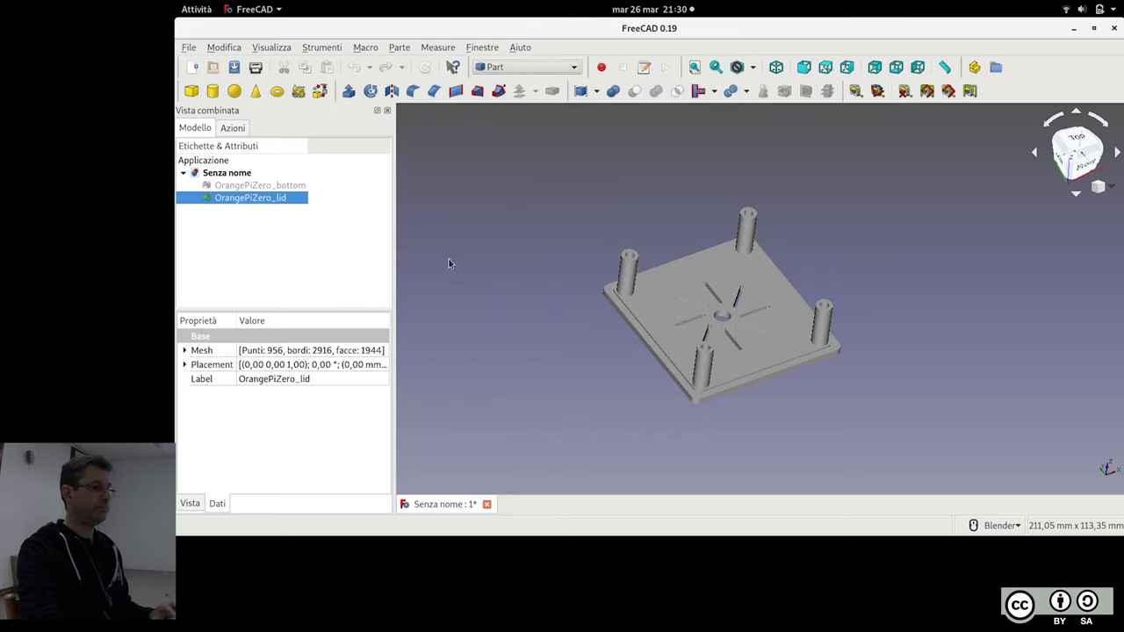
left_click(401, 48)
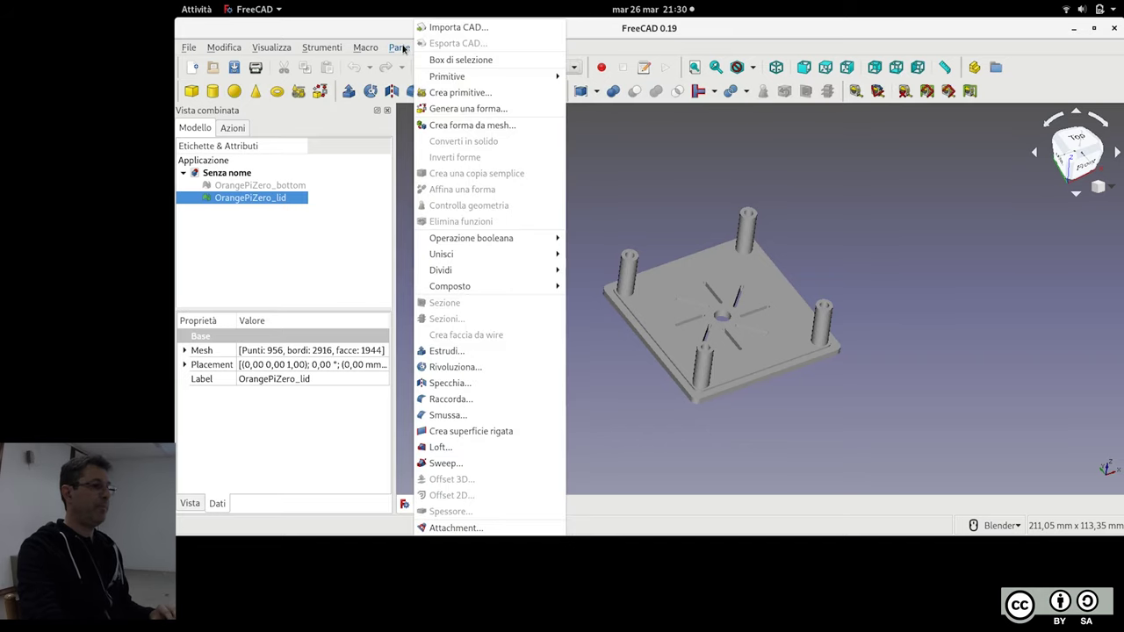
Create shape OrangePiZero_lid001 from the lid mesh with 0.10 sewing tolerance
left_click(492, 129)
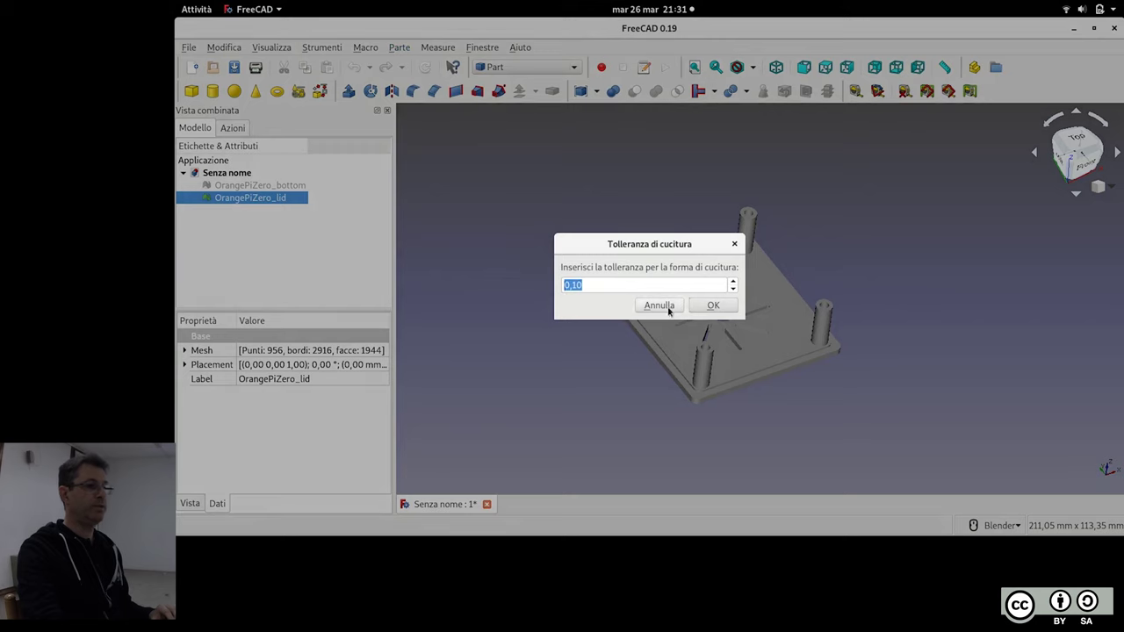
left_click(713, 305)
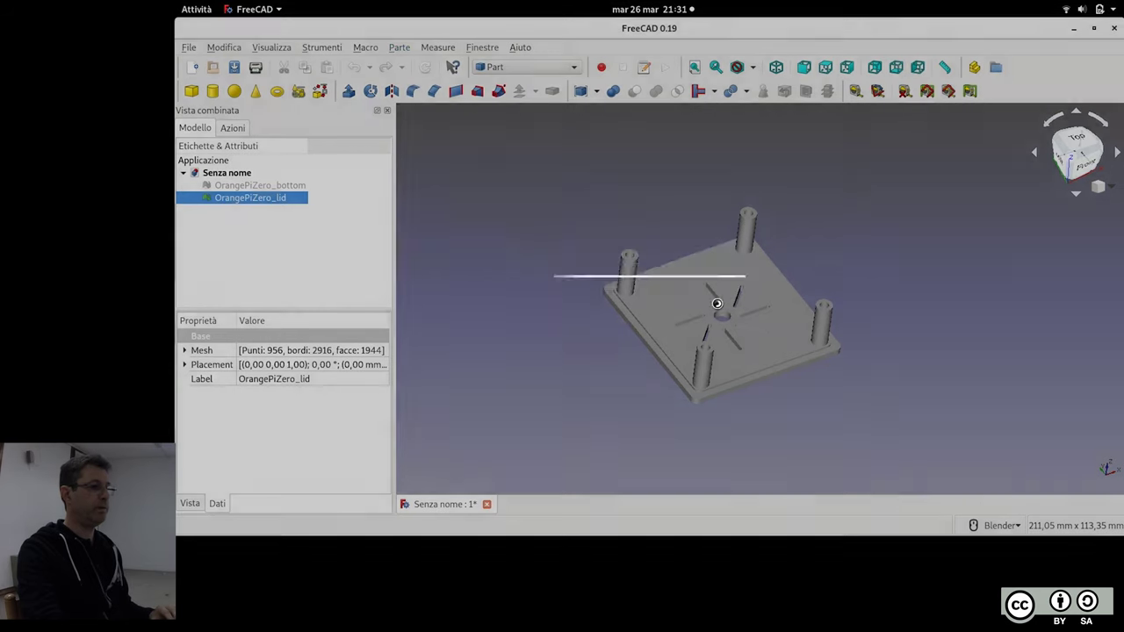
left_click(281, 210)
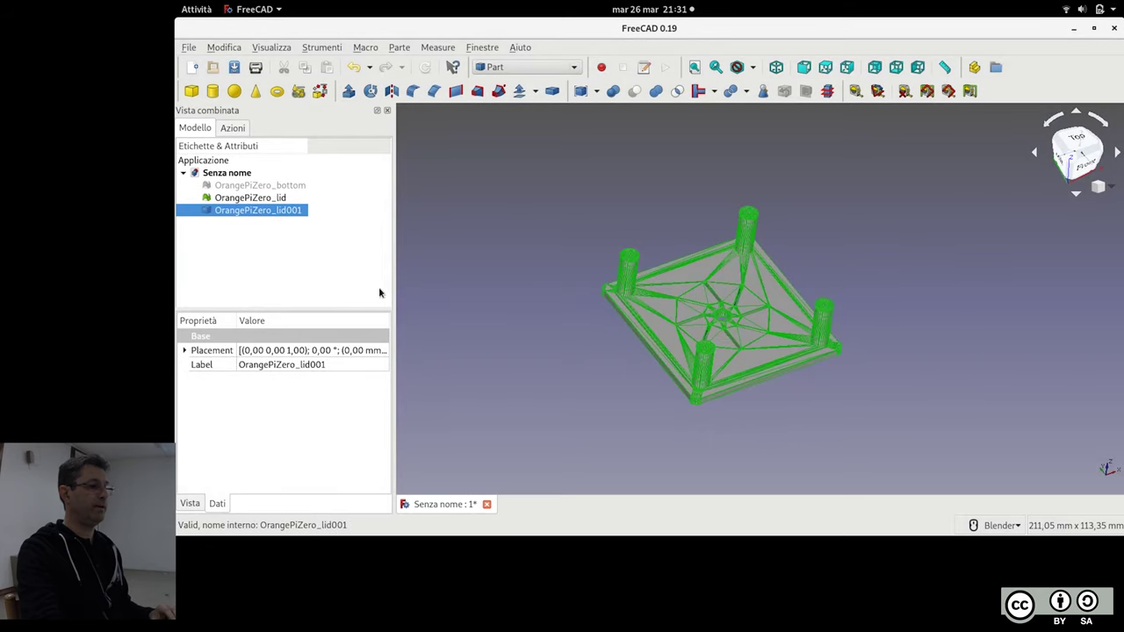
left_click(417, 285)
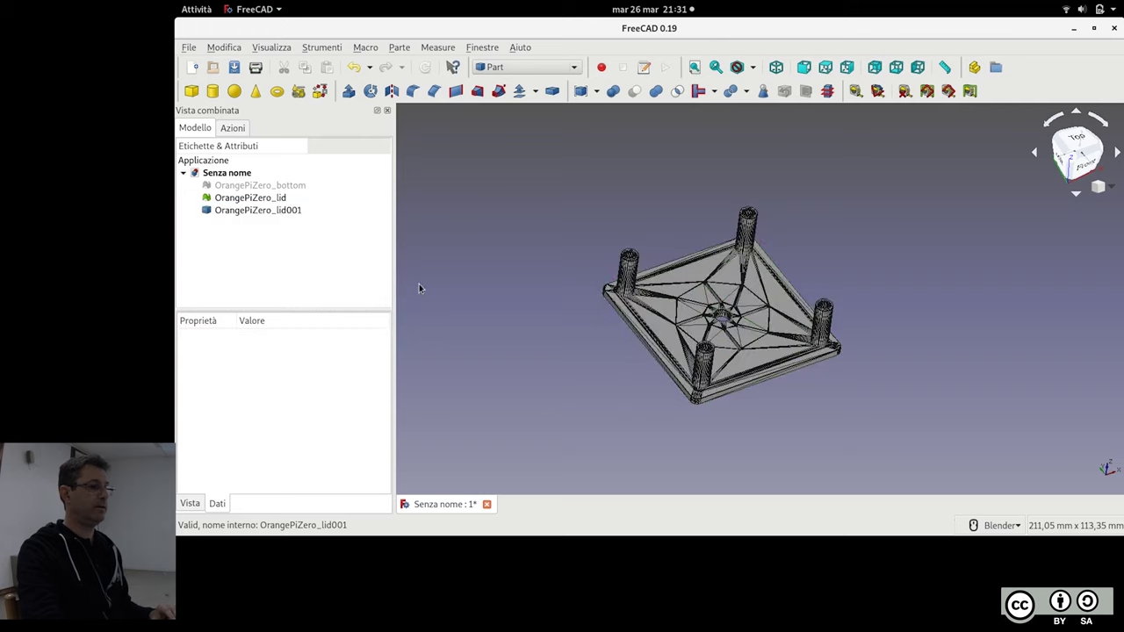
Hide OrangePiZero_lid001 and delete the original OrangePiZero_lid mesh
left_click(275, 210)
key("space")
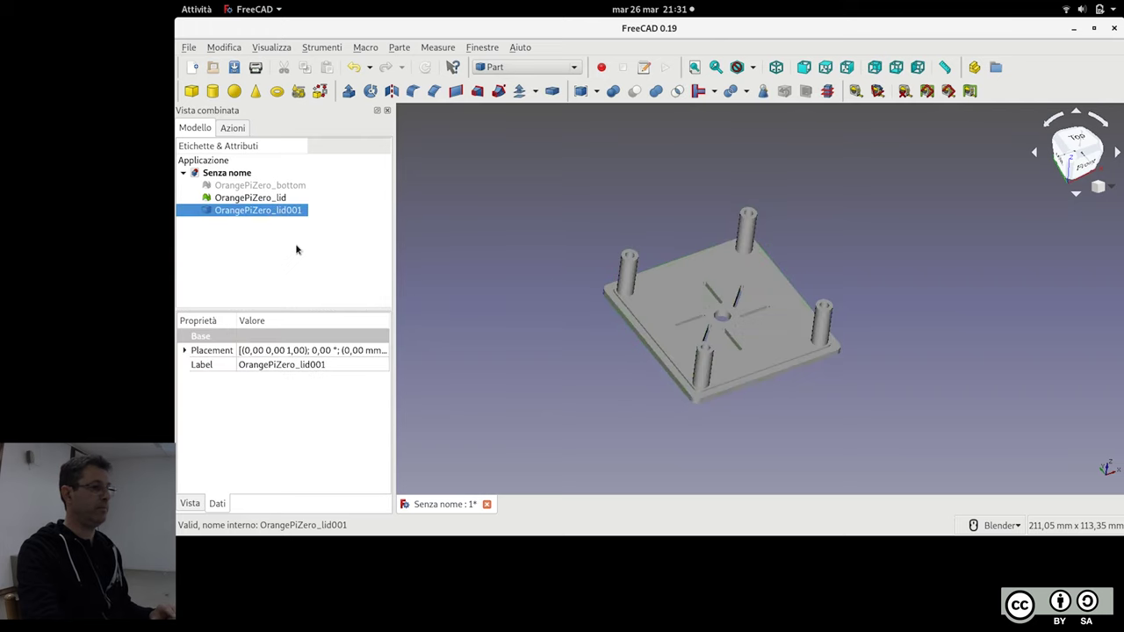
left_click(254, 198)
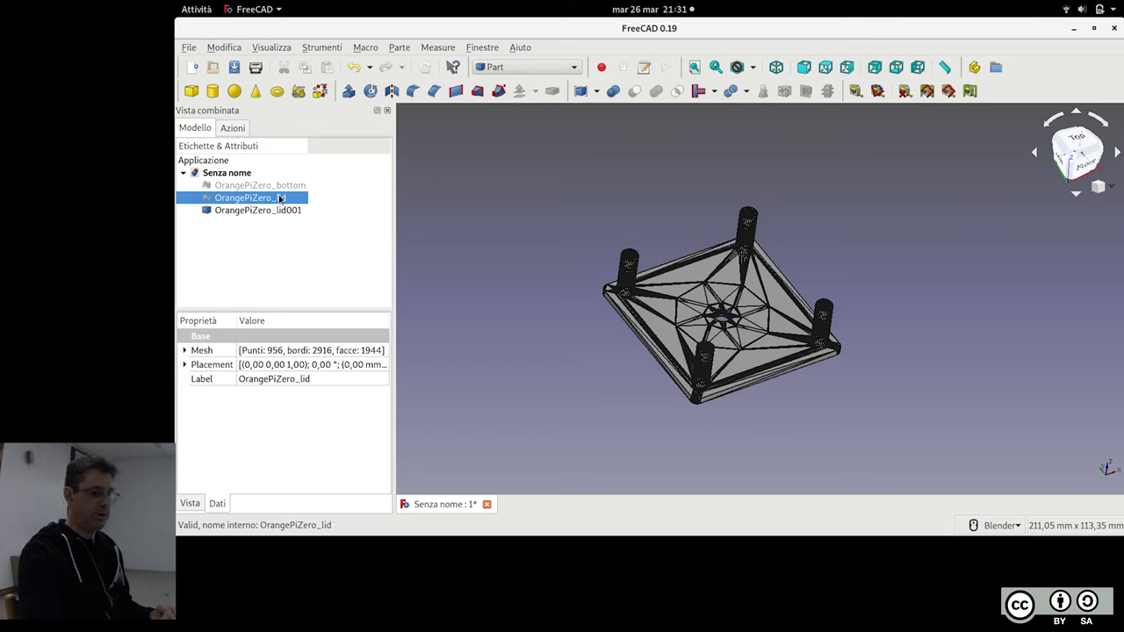
key("Delete")
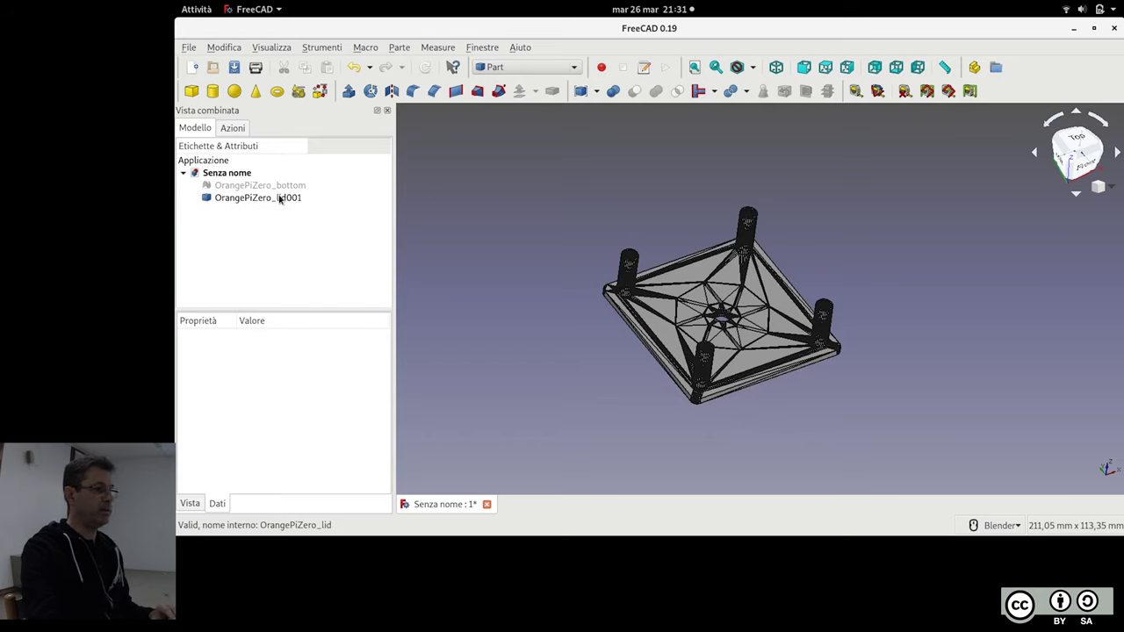
Convert OrangePiZero_lid001 into a solid and delete the intermediate shape
left_click(268, 200)
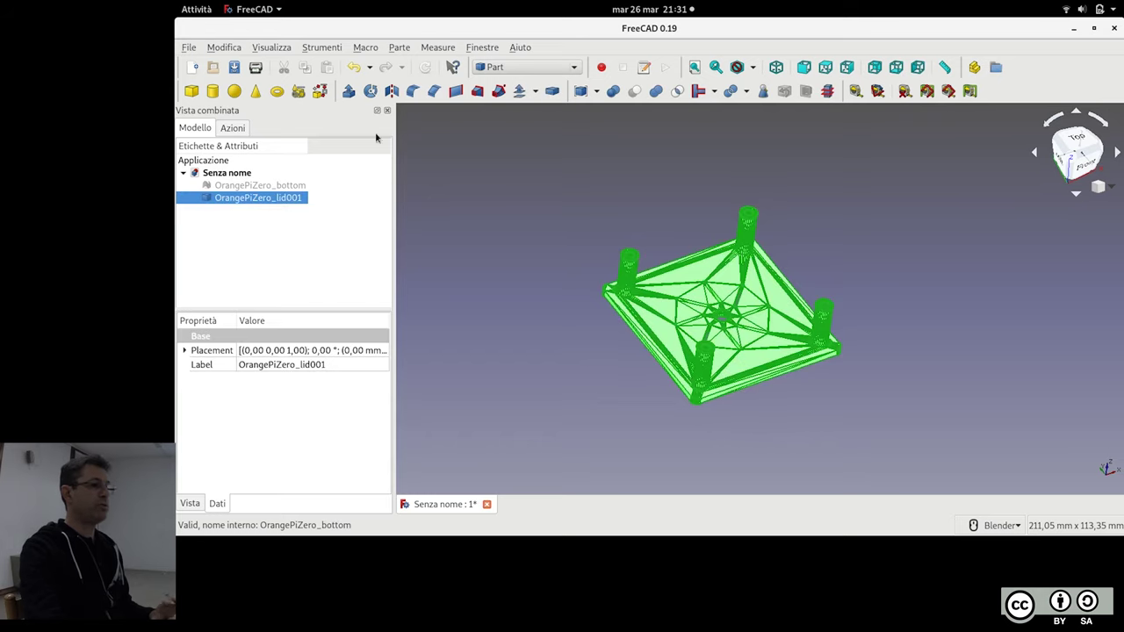
left_click(400, 48)
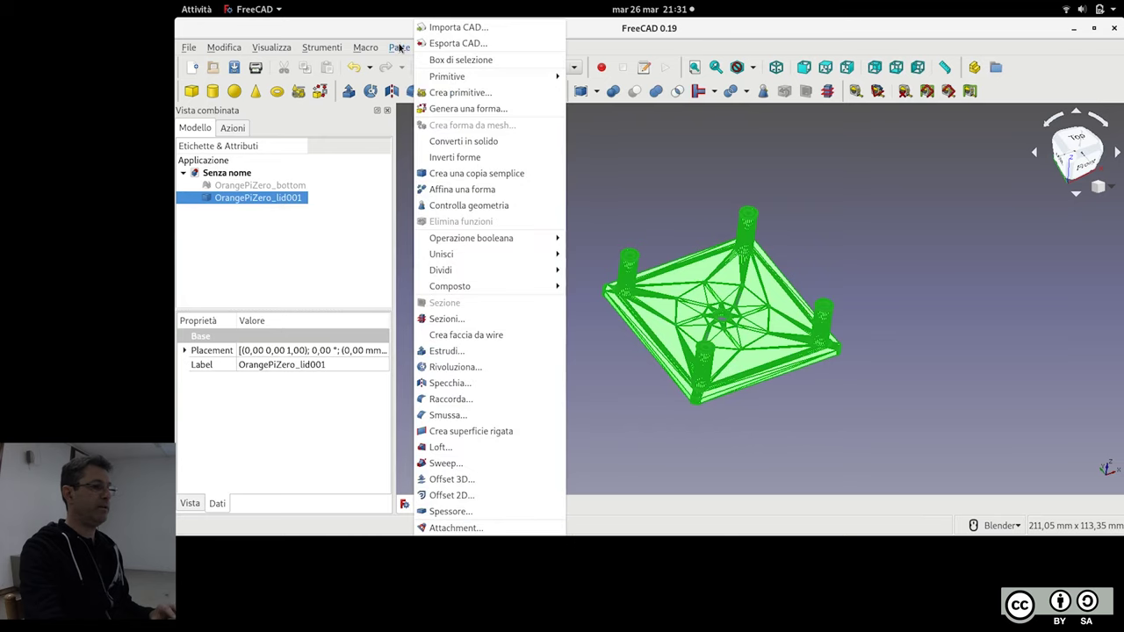
left_click(491, 142)
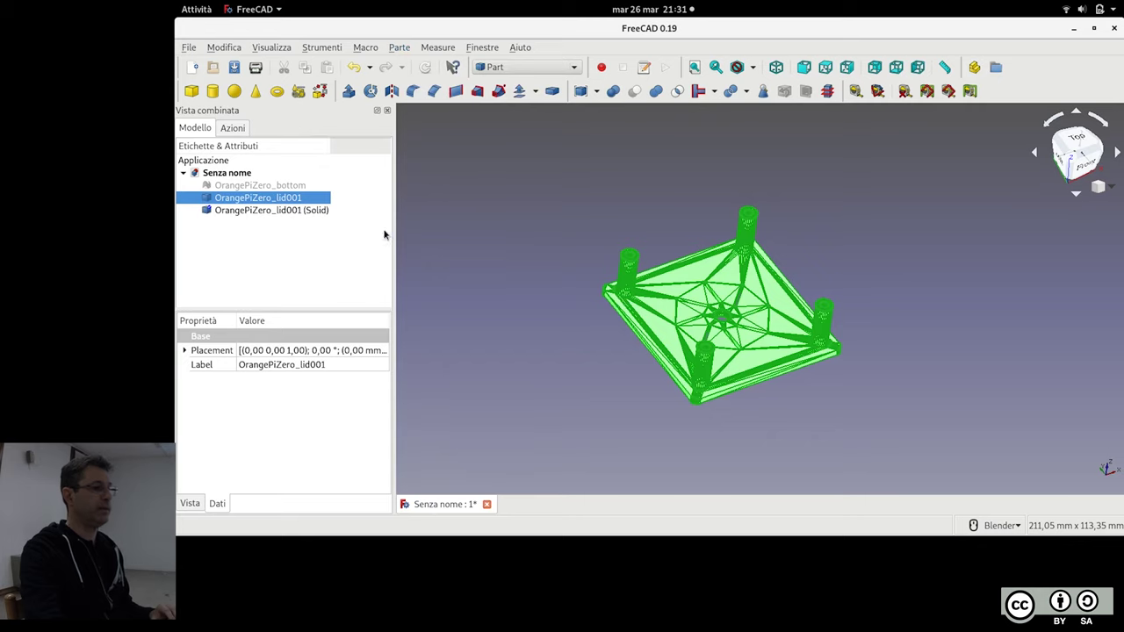
left_click(263, 211)
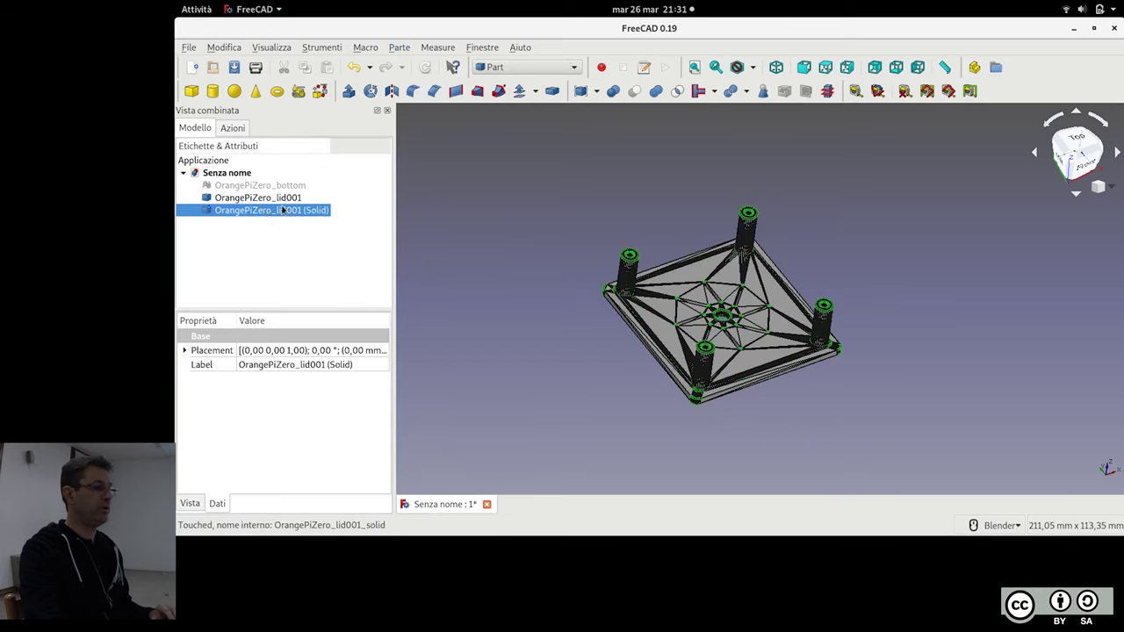
left_click(280, 198)
key("Delete")
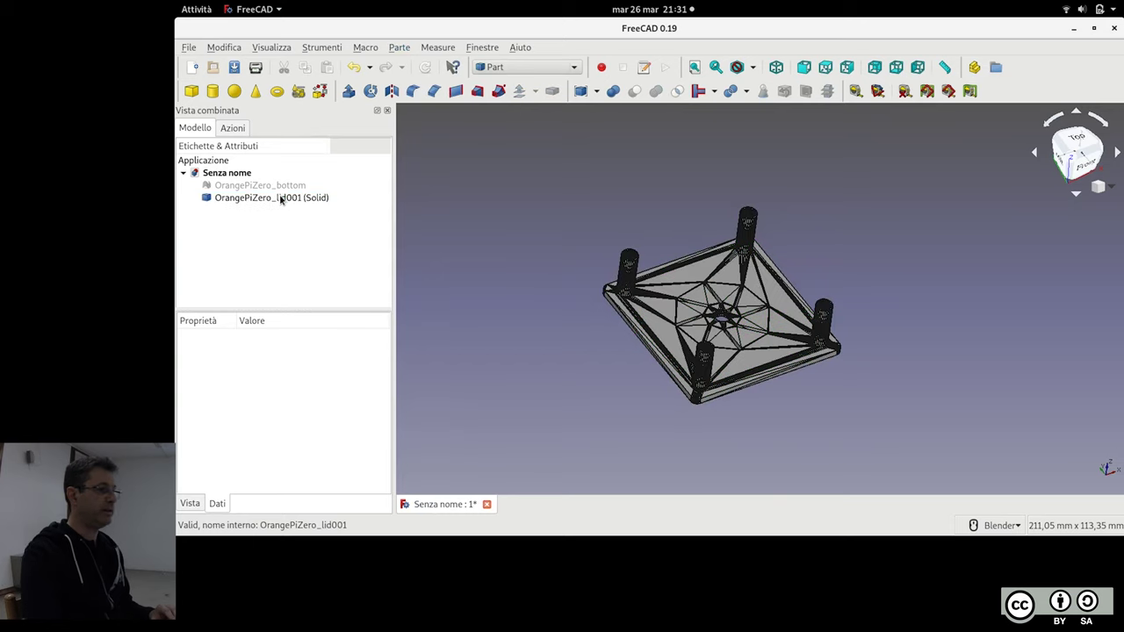
left_click(288, 201)
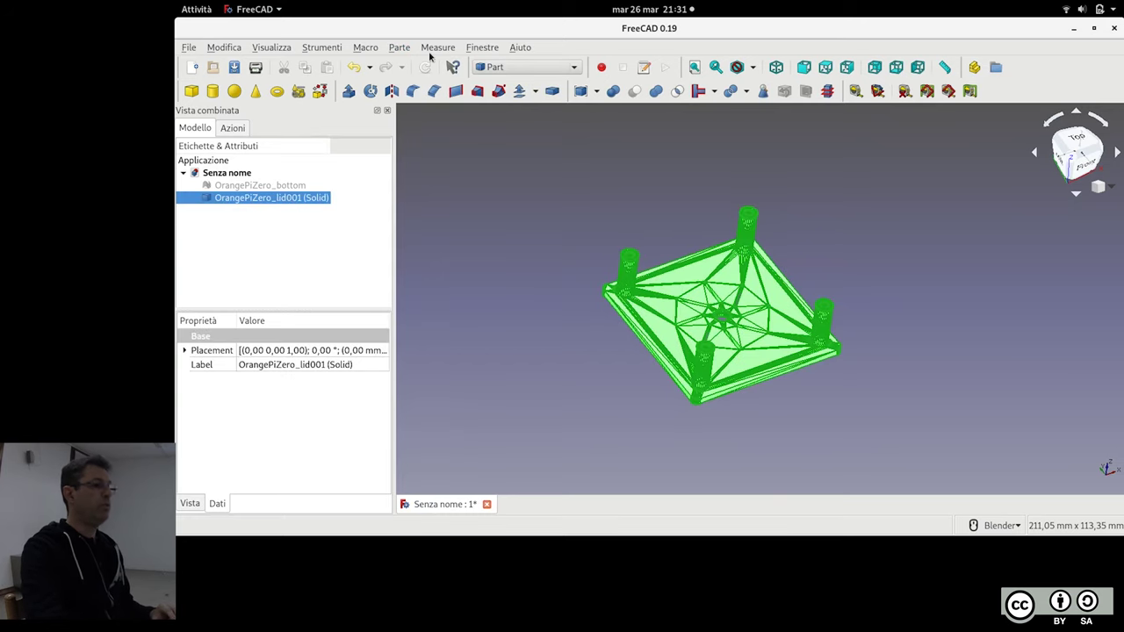
Refine the lid solid into OrangePiZero_lid001 (Solid)001 and delete the unrefined solid
left_click(400, 47)
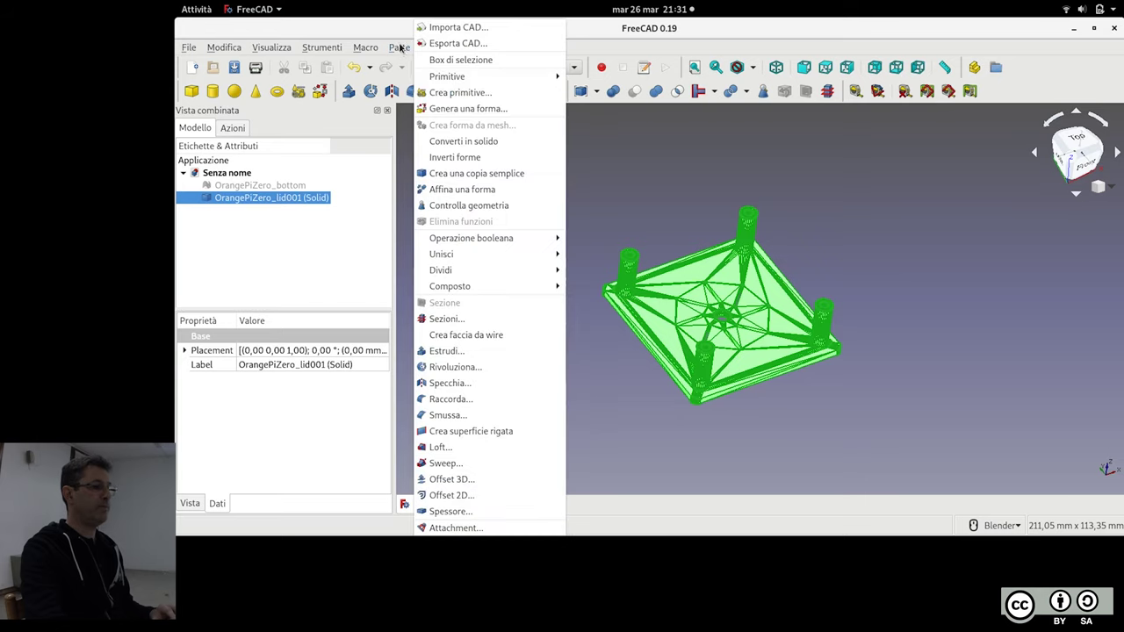
left_click(509, 186)
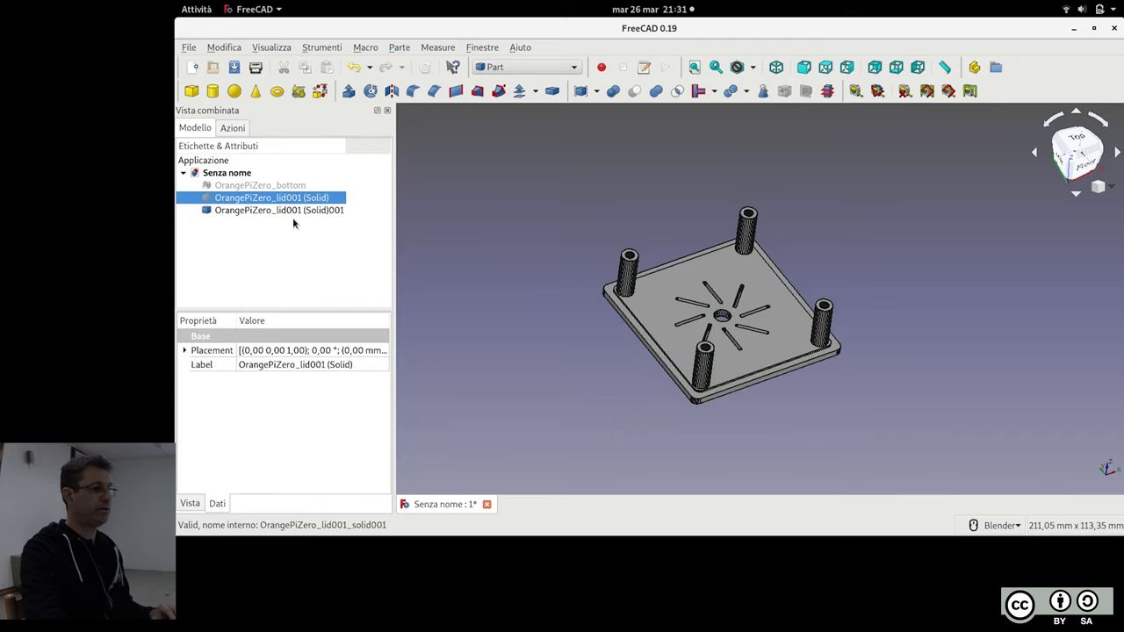
key("Delete")
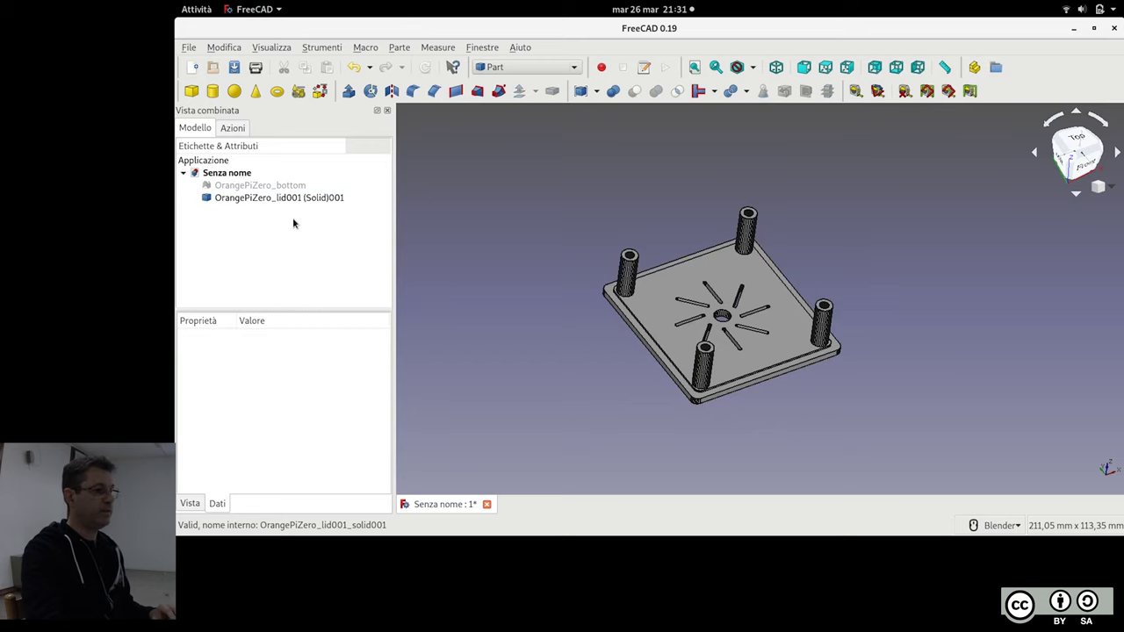
left_click(254, 198)
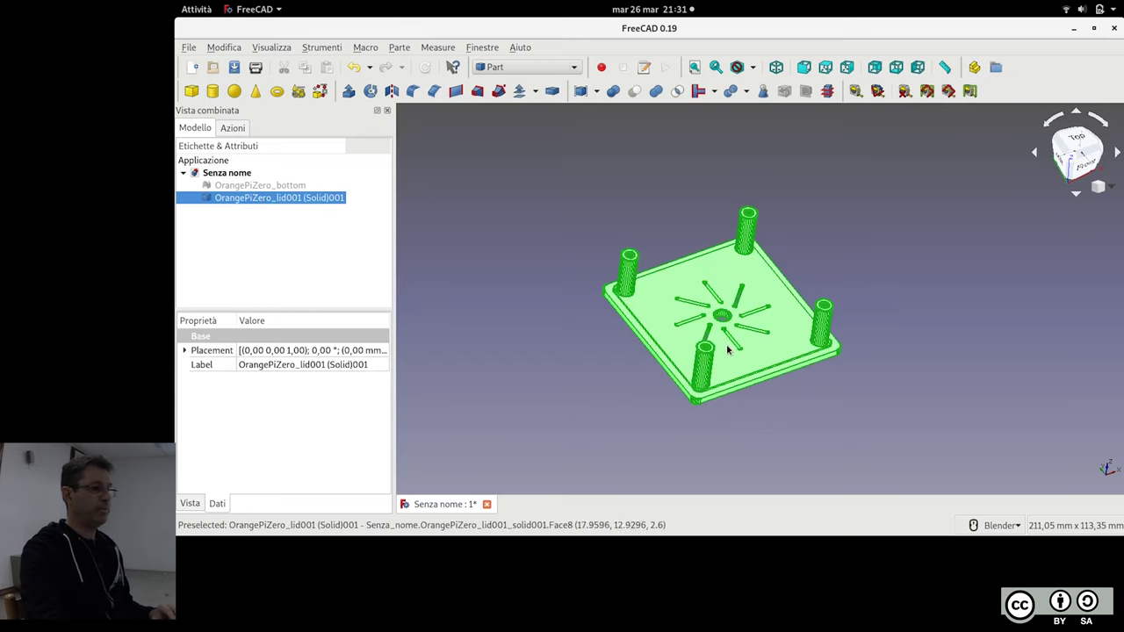
Toggle the lid's draw style between wireframe and shaded, ending in wireframe
scroll(724, 358, "up", 4)
scroll(725, 356, "down", 2)
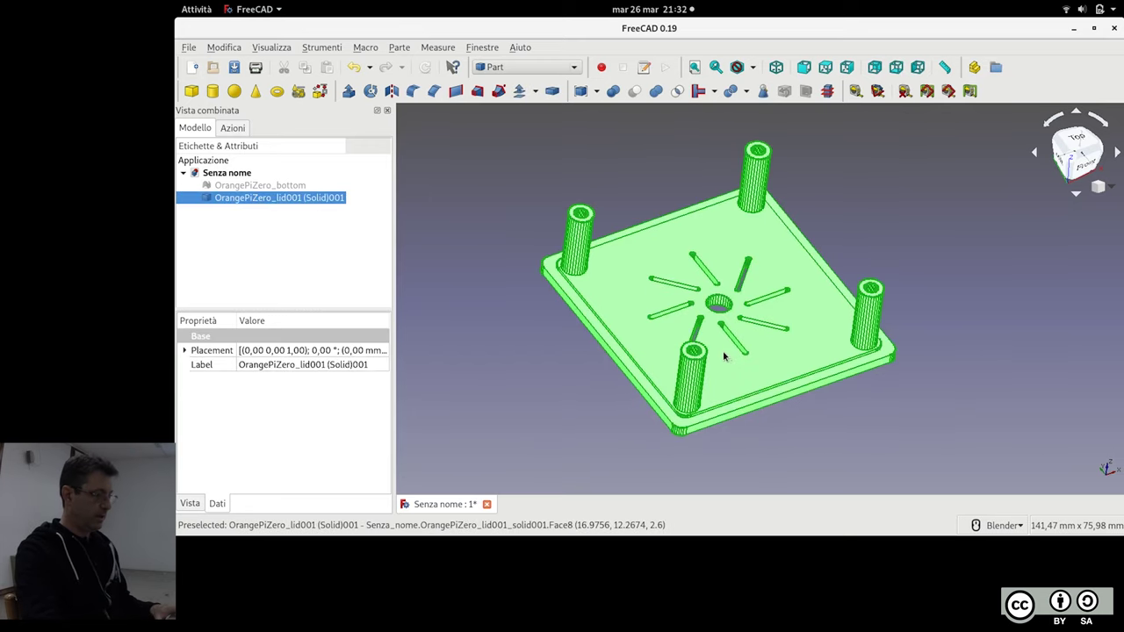
key("v")
key("3")
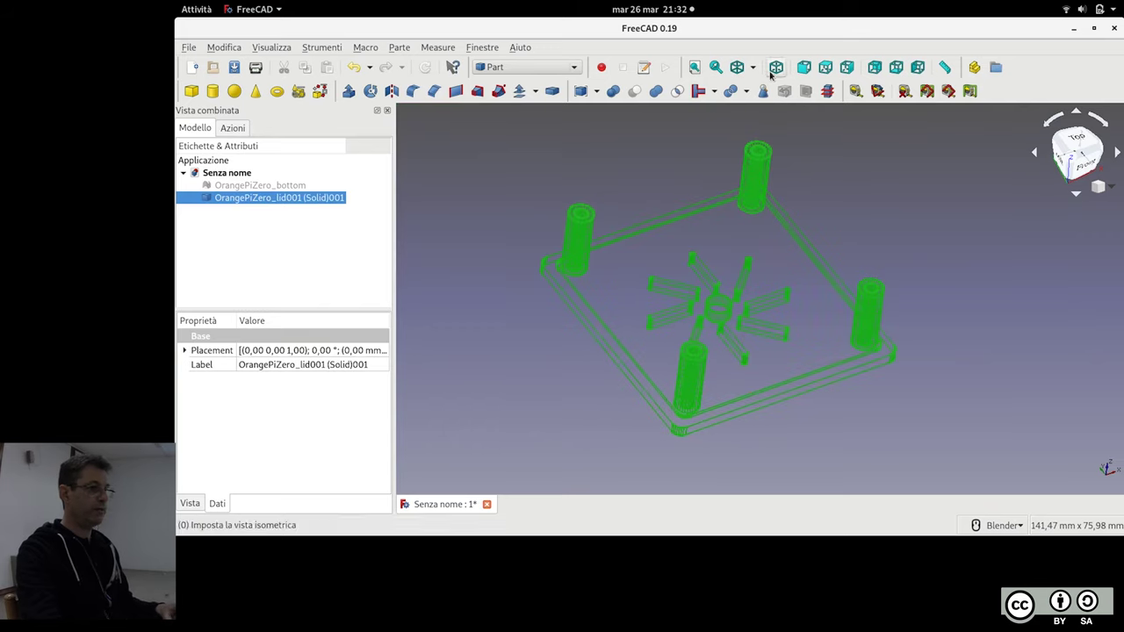
left_click(752, 68)
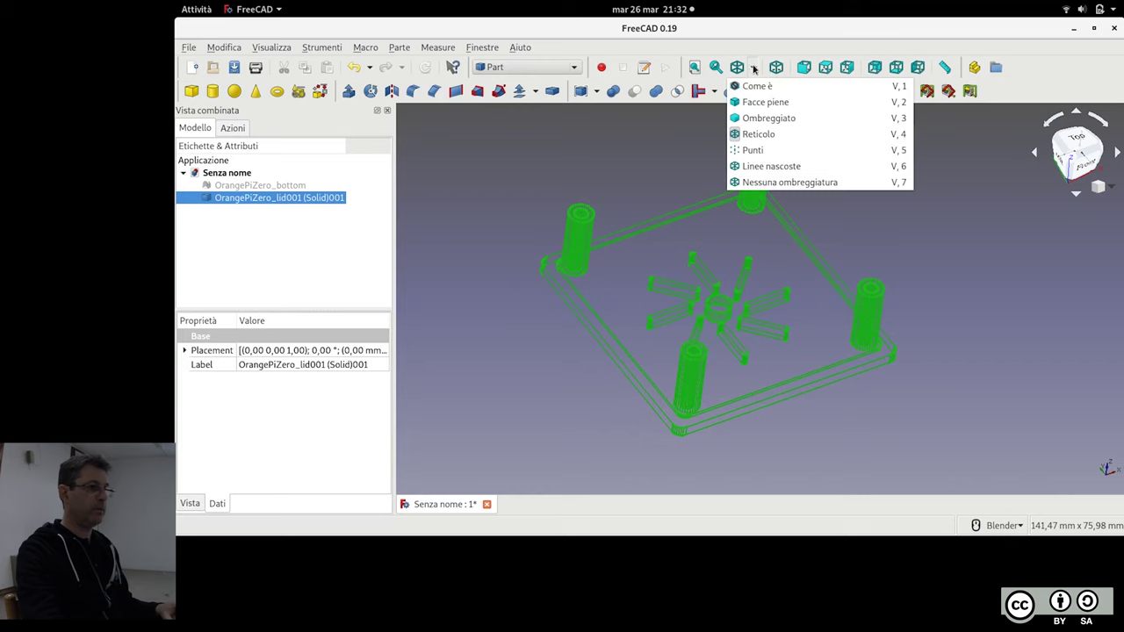
left_click(755, 86)
left_click(752, 68)
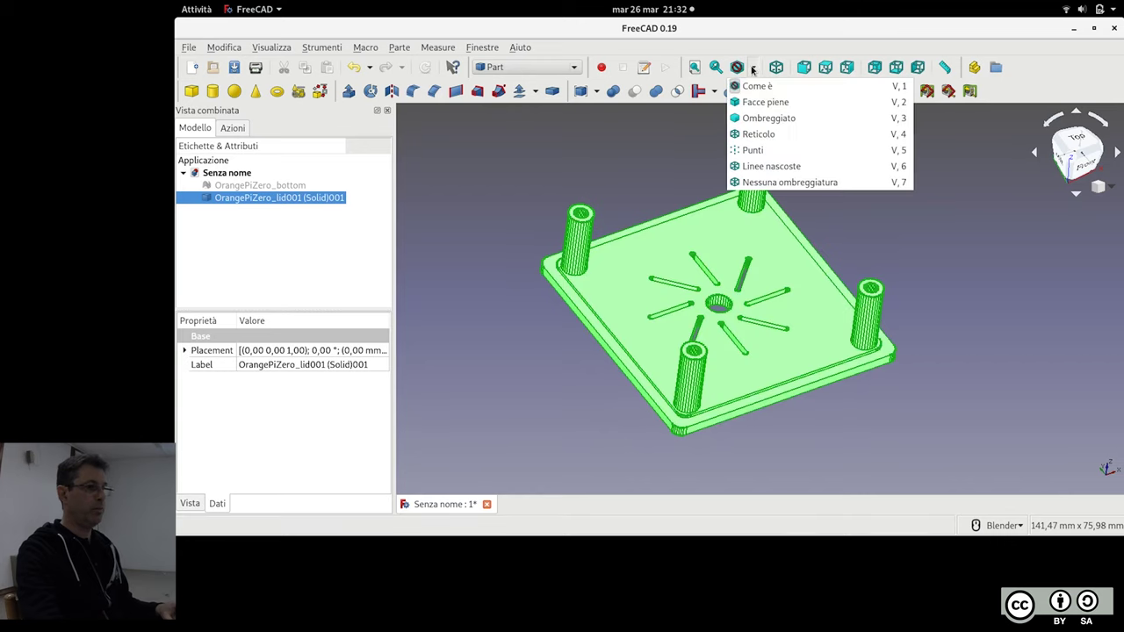
left_click(794, 133)
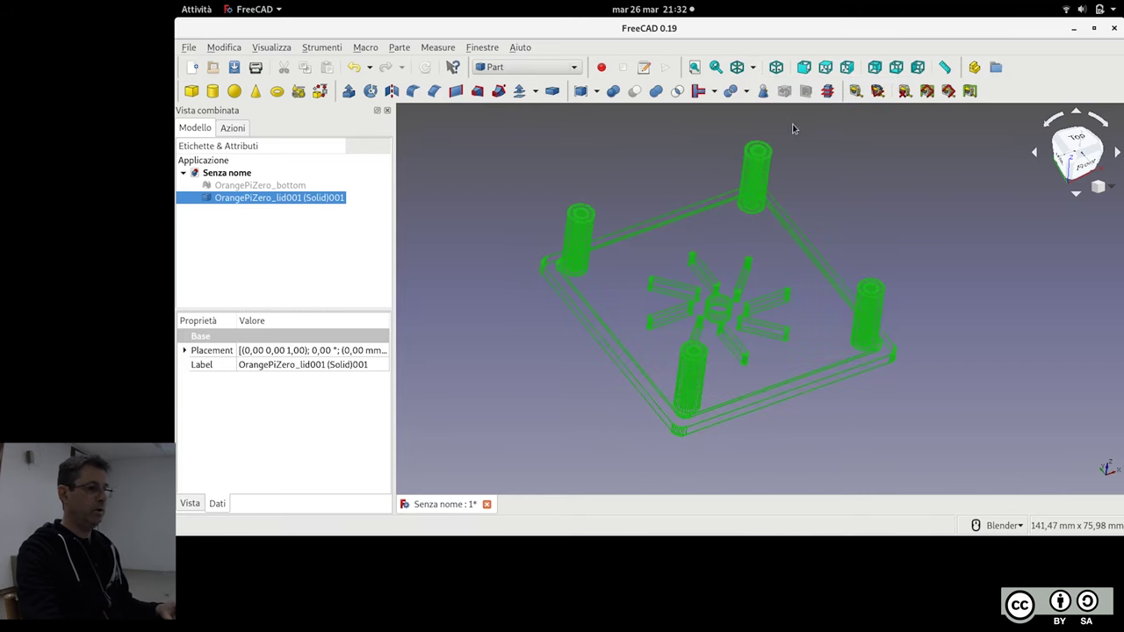
key("v")
key("1")
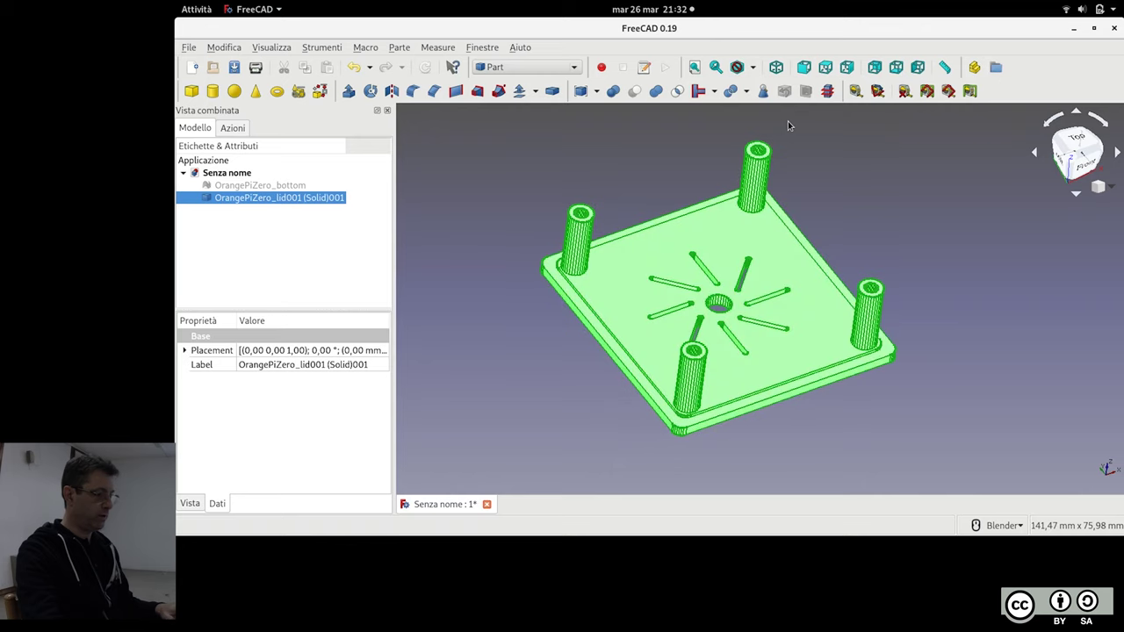
key("v")
key("3")
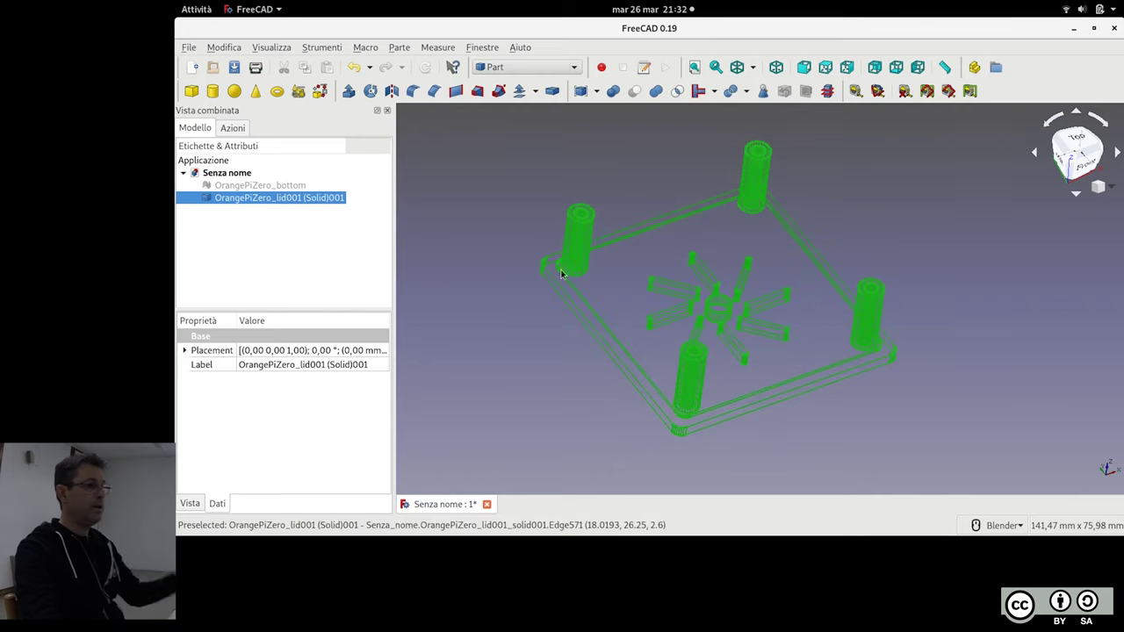
Hide the lid and show the OrangePiZero_bottom mesh
key("space")
left_click(256, 186)
key("space")
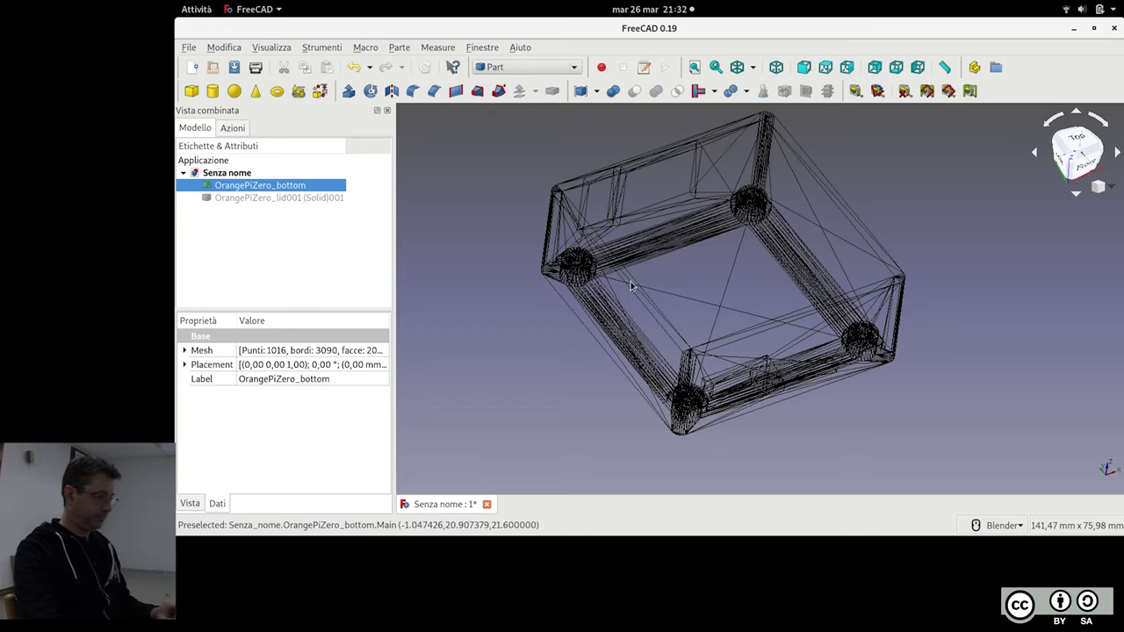
Create a shape from the bottom mesh at 0.10 tolerance and delete the mesh
key("v")
key("1")
left_click(400, 49)
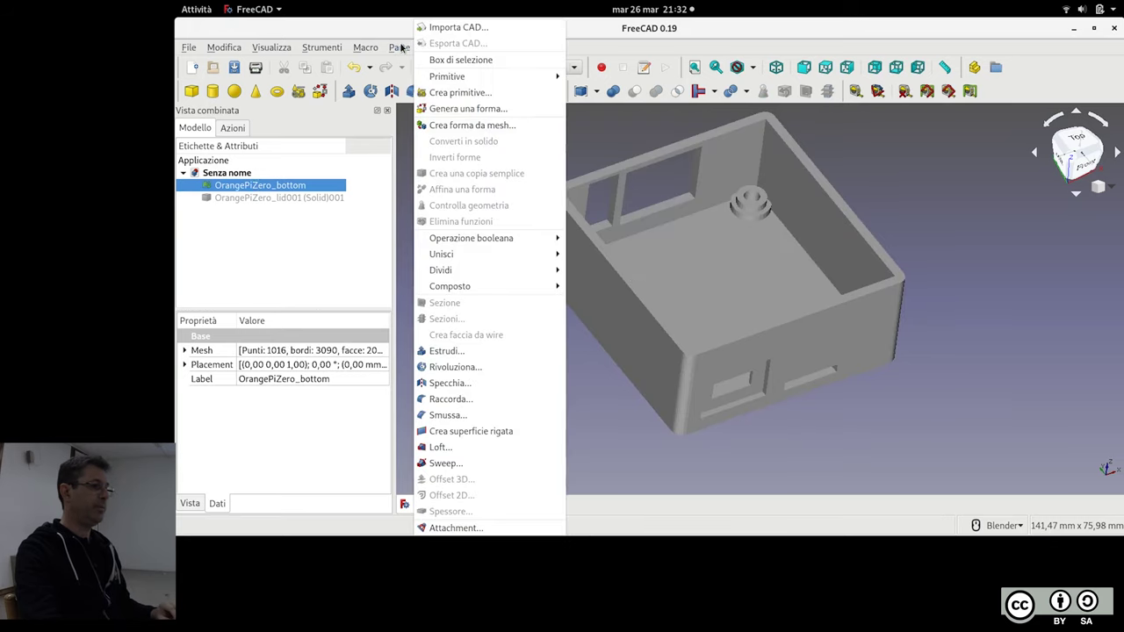
left_click(465, 127)
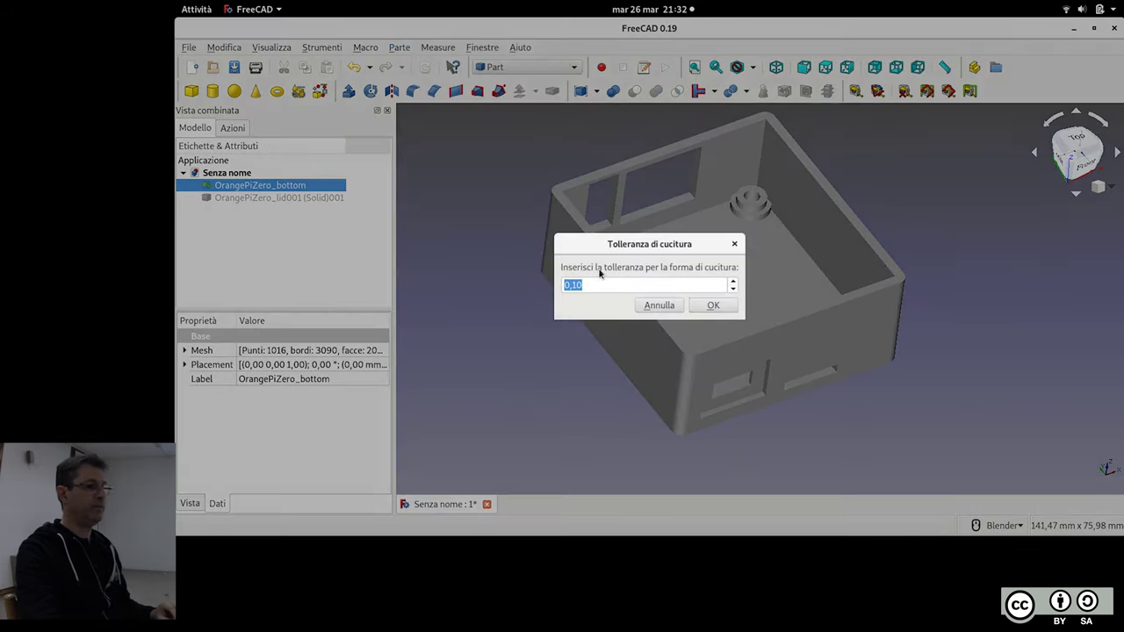
left_click(718, 305)
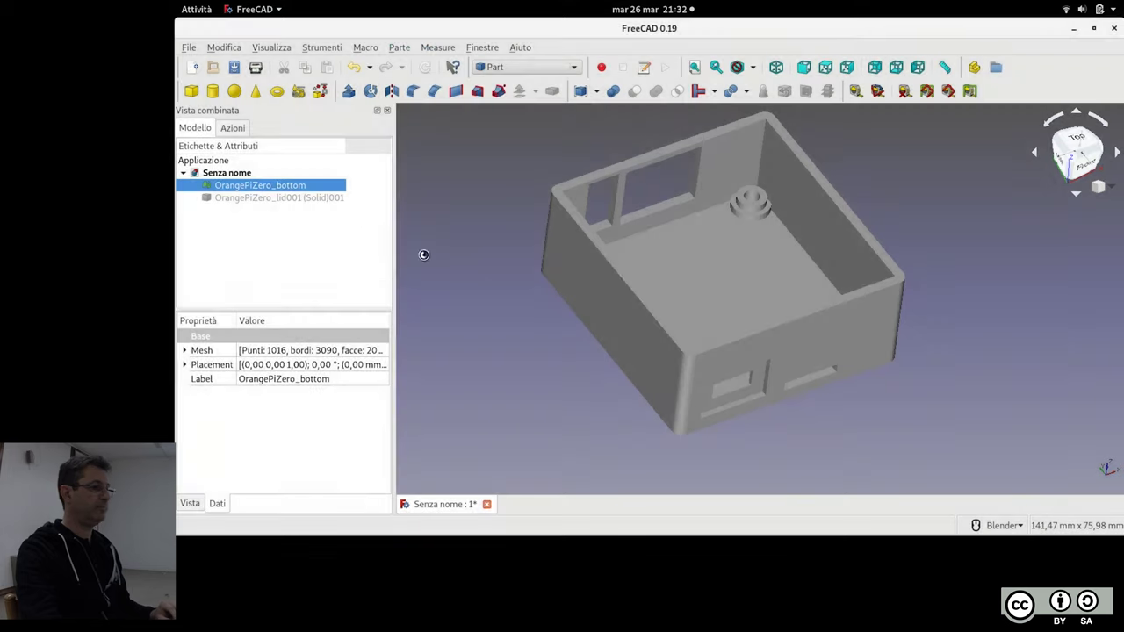
key("Delete")
Convert the bottom shape into OrangePiZero_bottom001 (Solid) and delete the intermediate shape
left_click(279, 197)
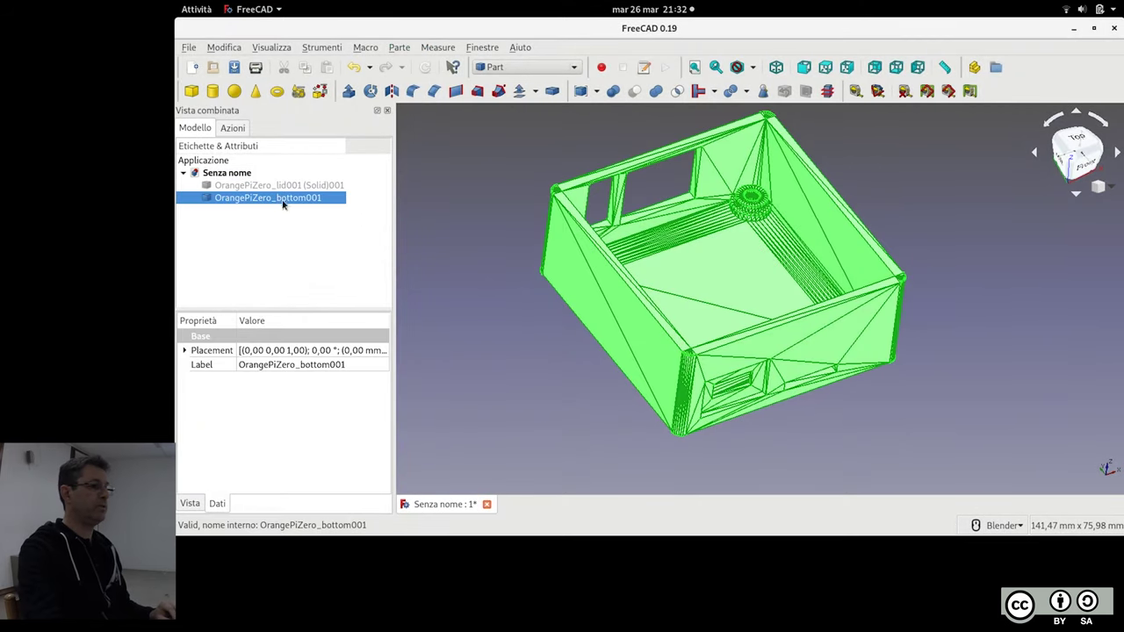
left_click(402, 47)
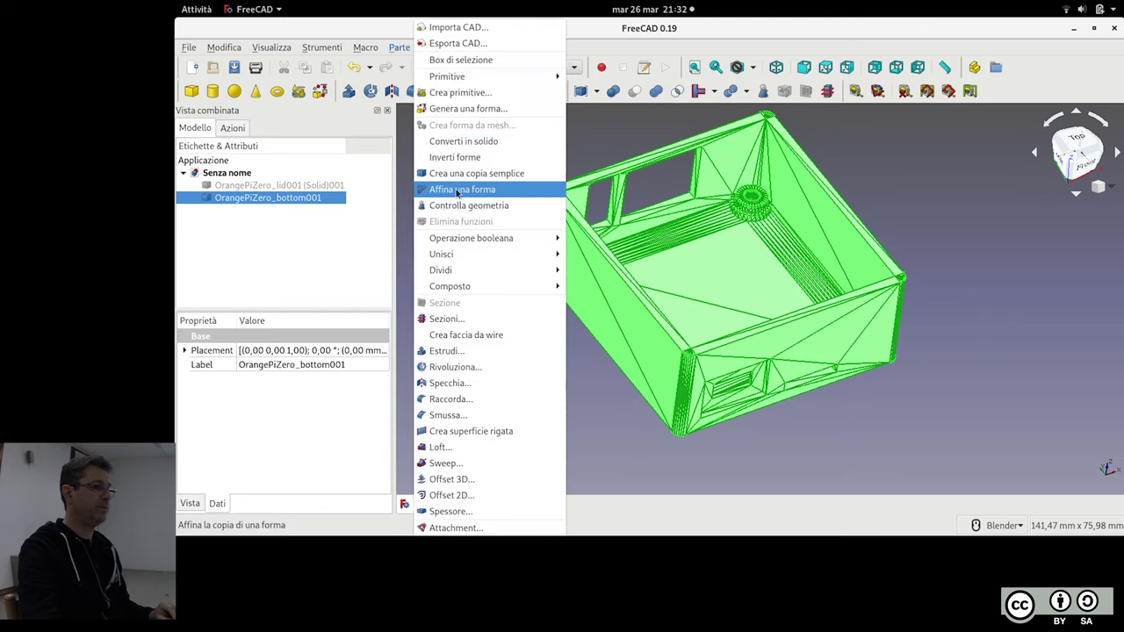
left_click(481, 142)
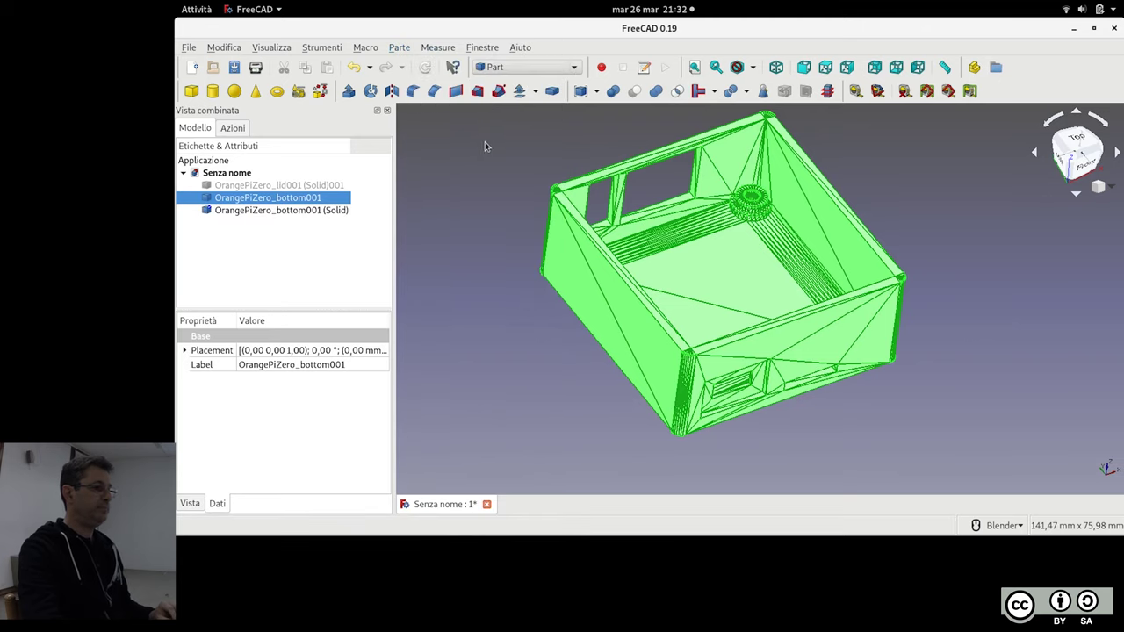
key("Delete")
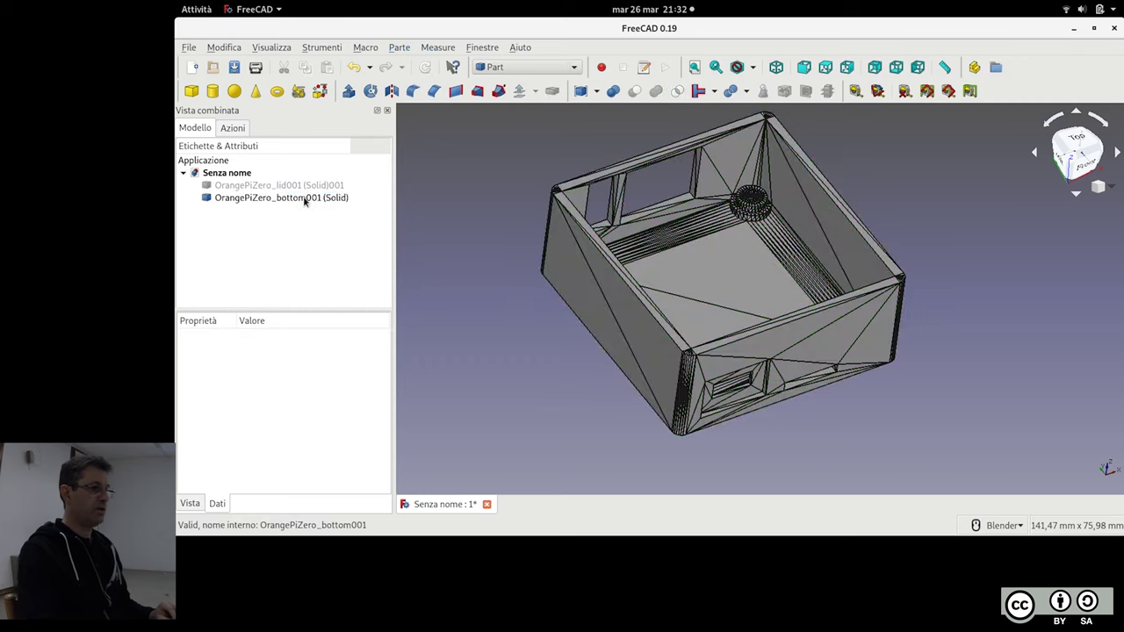
left_click(304, 198)
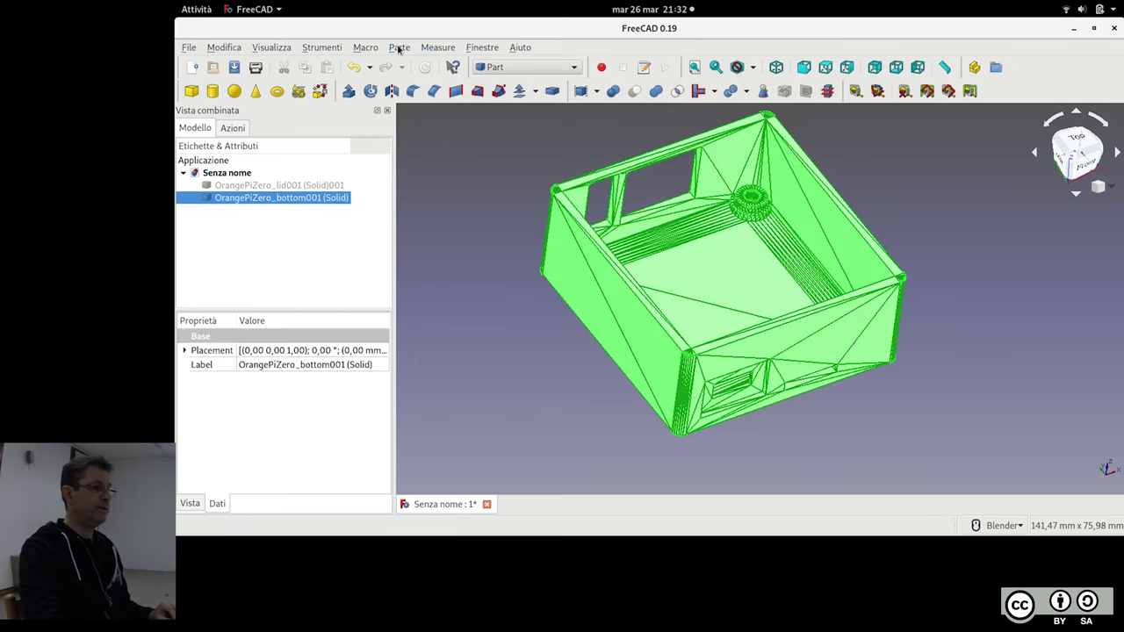
Refine the bottom solid into OrangePiZero_bottom001 (Solid)001, deleting the unrefined one, in the Part workbench
left_click(402, 47)
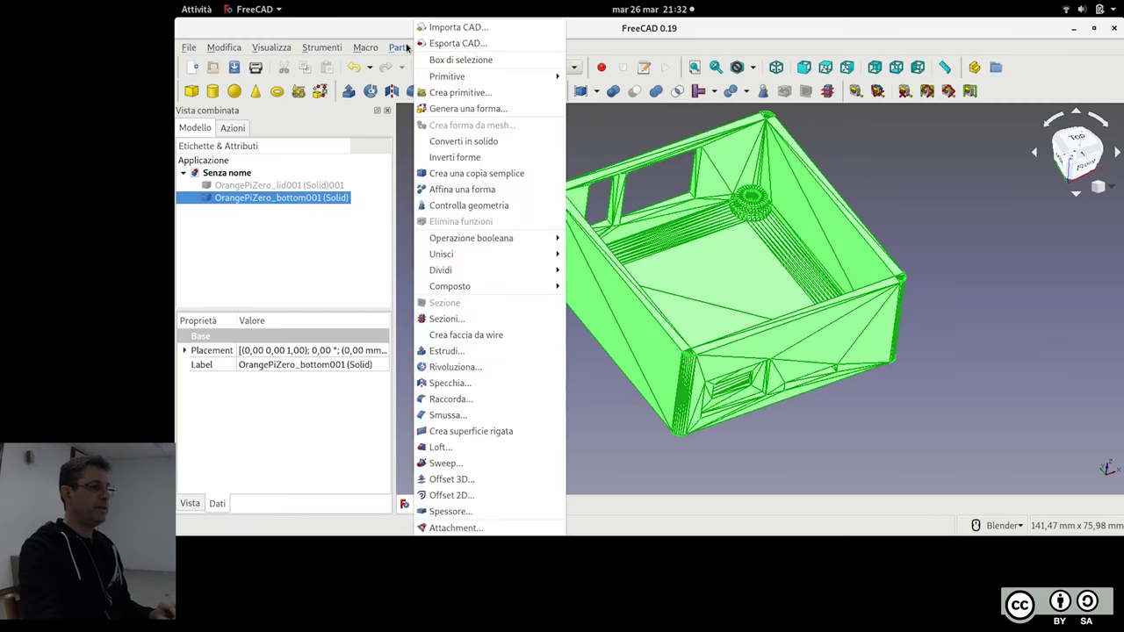
left_click(507, 189)
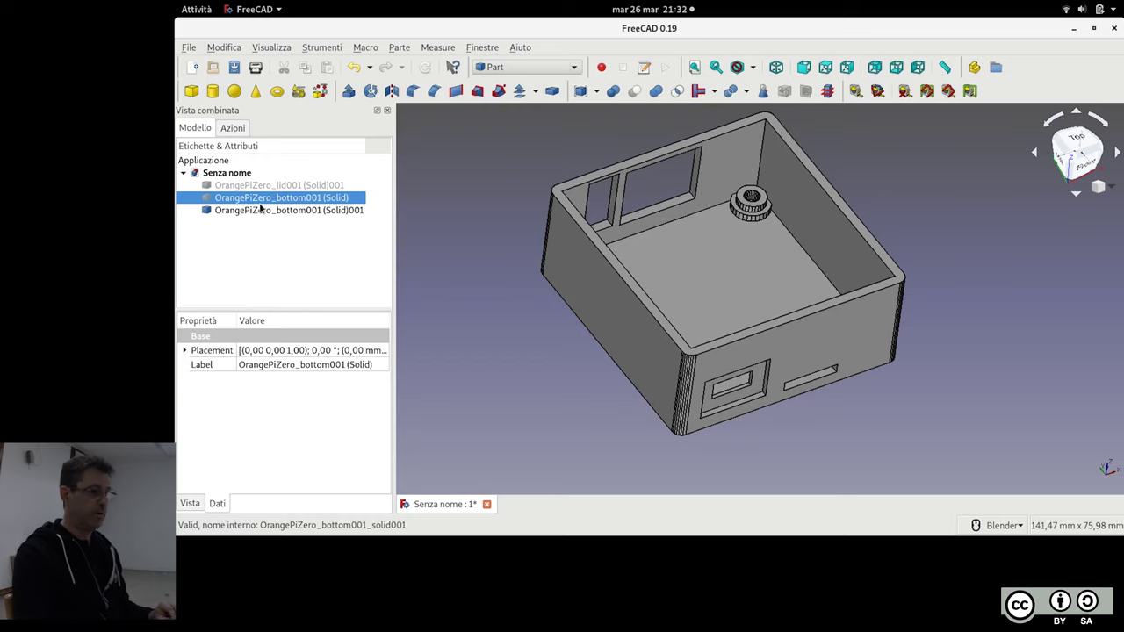
key("Delete")
left_click(269, 200)
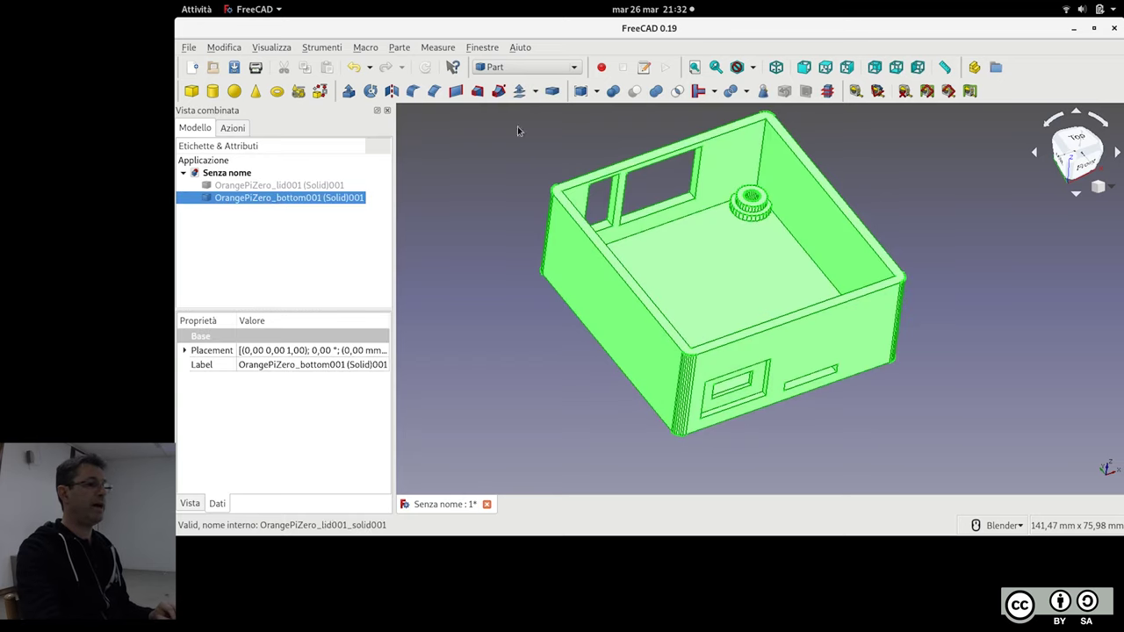
left_click(516, 71)
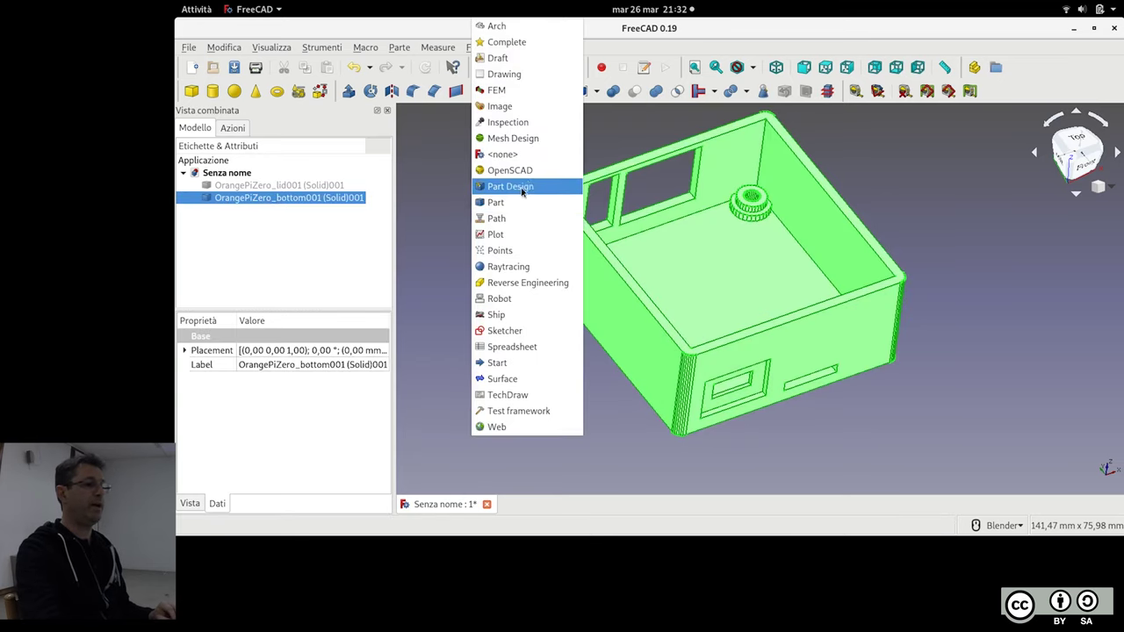
left_click(534, 203)
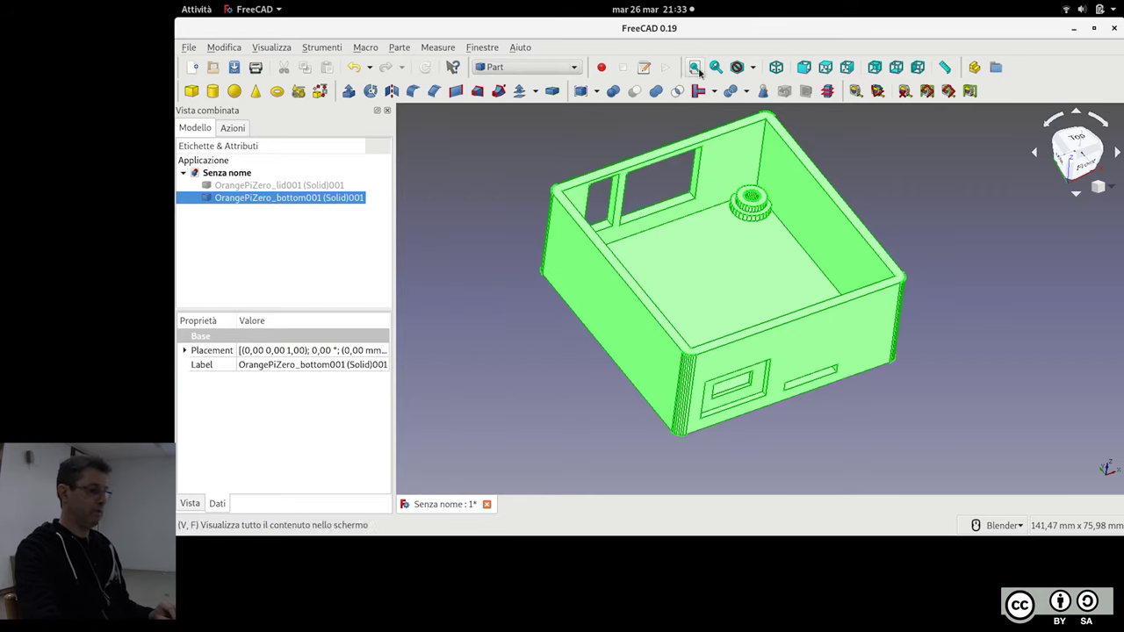
Hide the wireframe bottom case, show the refined lid solid, and orbit to its front
key("v")
key("3")
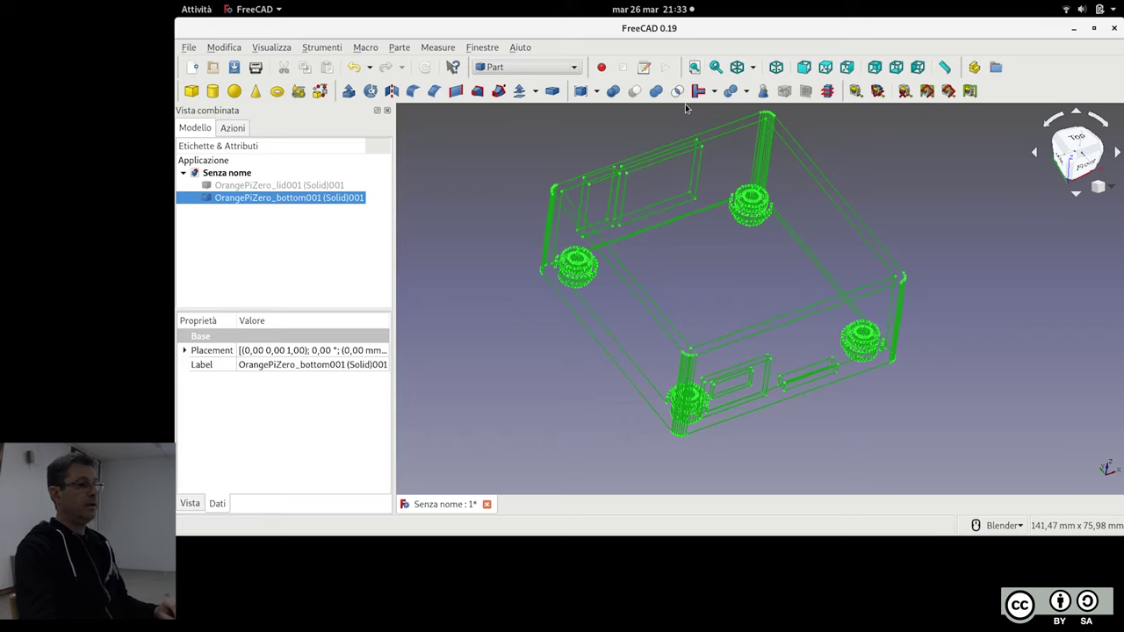
key("space")
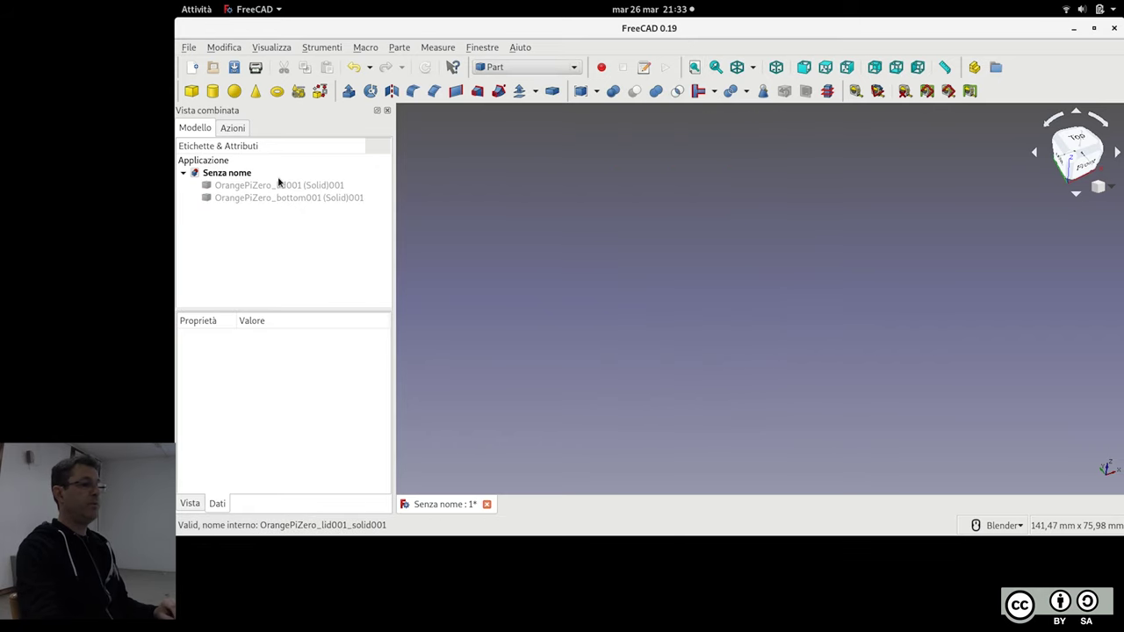
left_click(282, 184)
key("space")
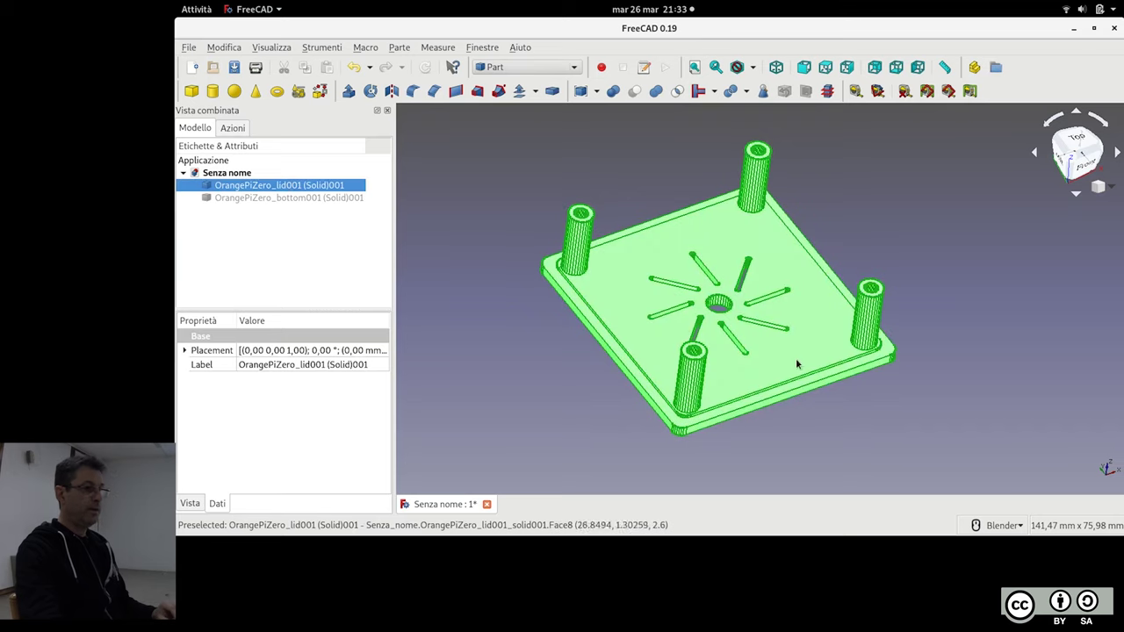
middle_click_drag(798, 359, 720, 386)
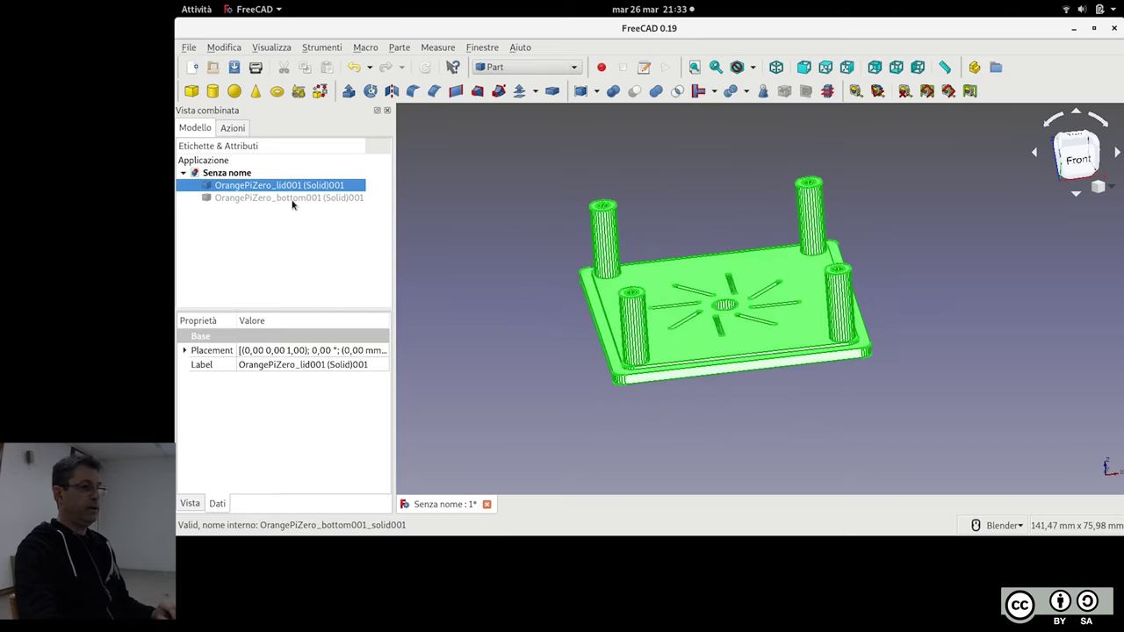
left_click(543, 228)
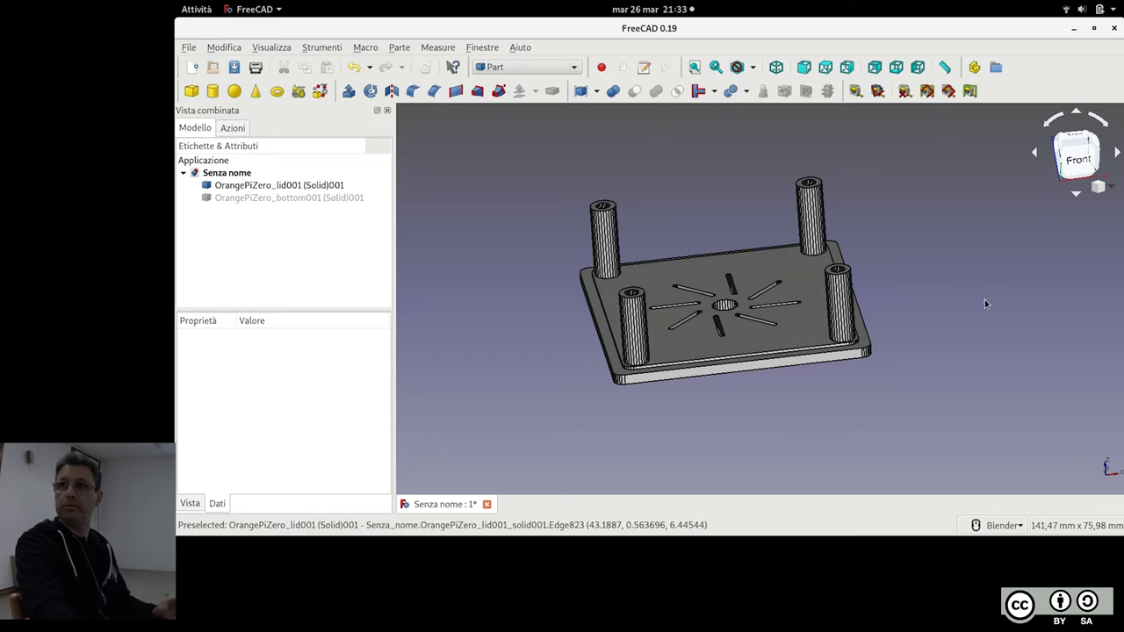
mouse_move(880, 268)
middle_mouse_down()
mouse_move(757, 238)
mouse_move(743, 256)
middle_mouse_up()
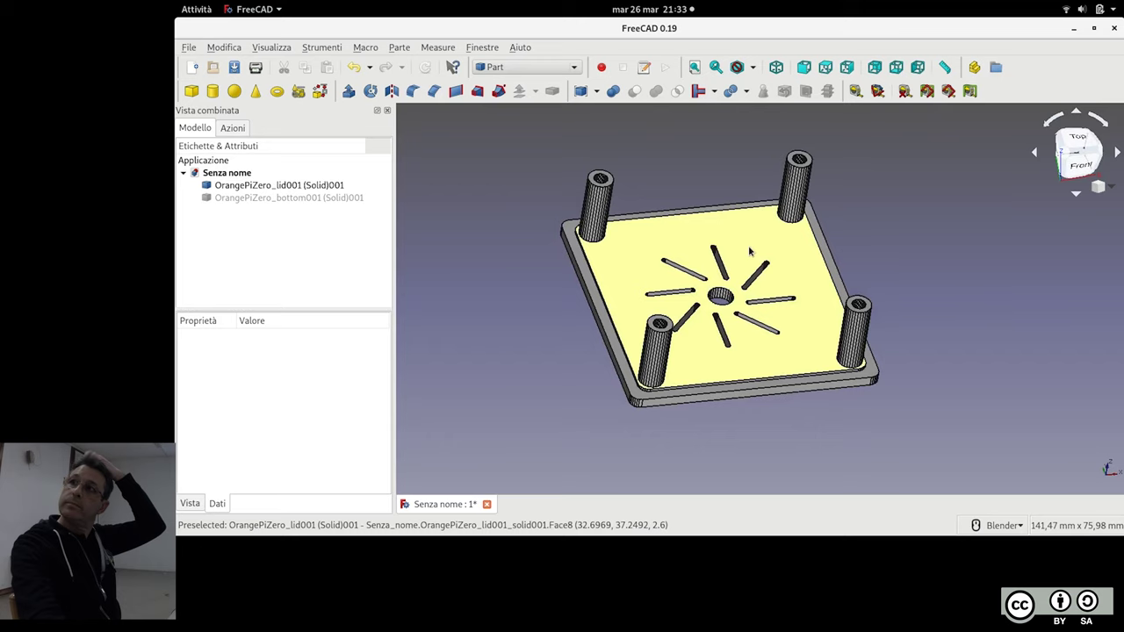
left_click(279, 186)
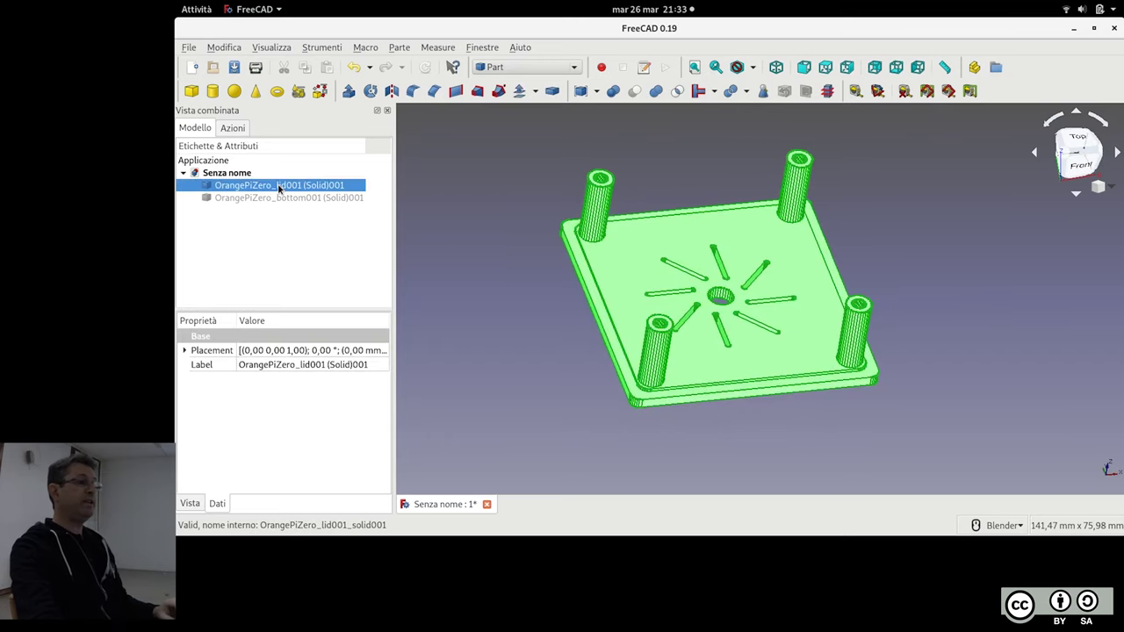
left_click(399, 48)
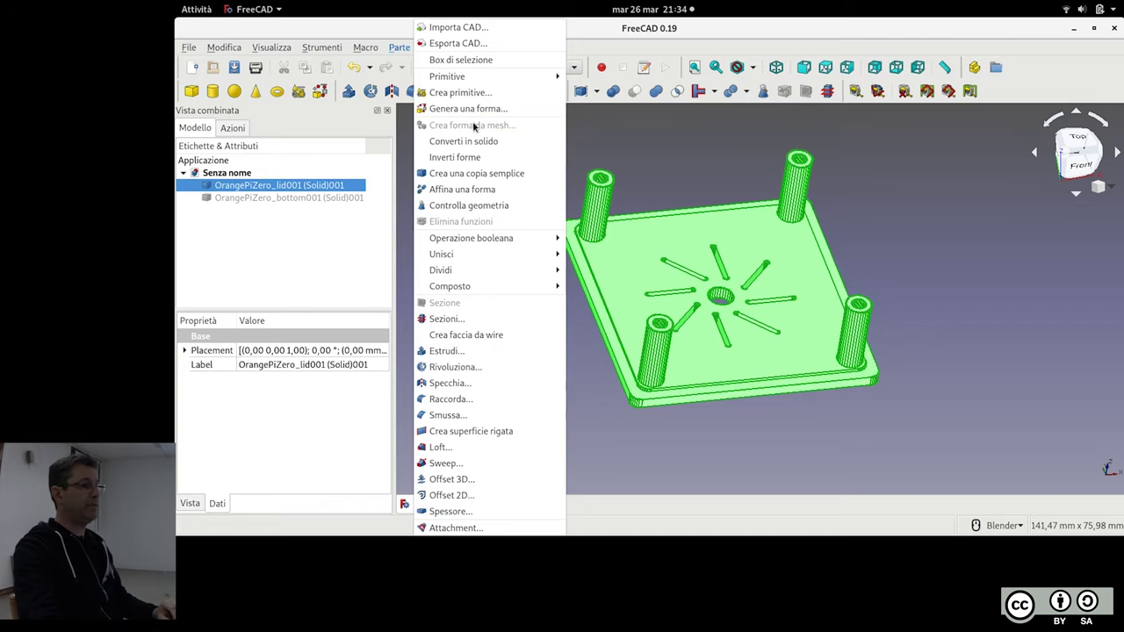
left_click(400, 47)
left_click(399, 48)
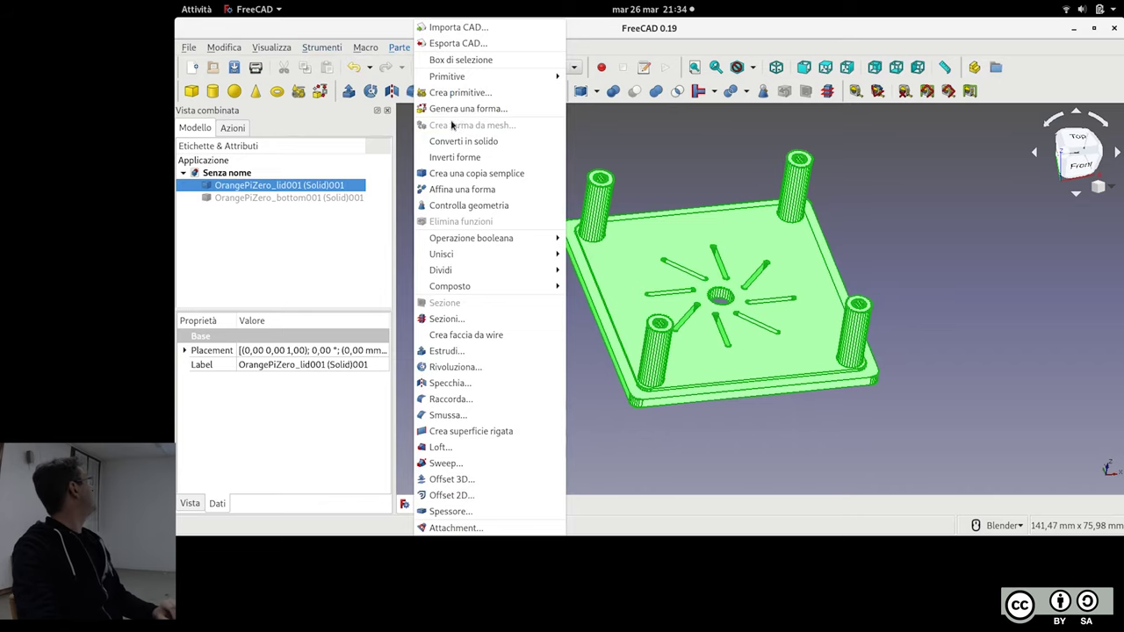
left_click(384, 30)
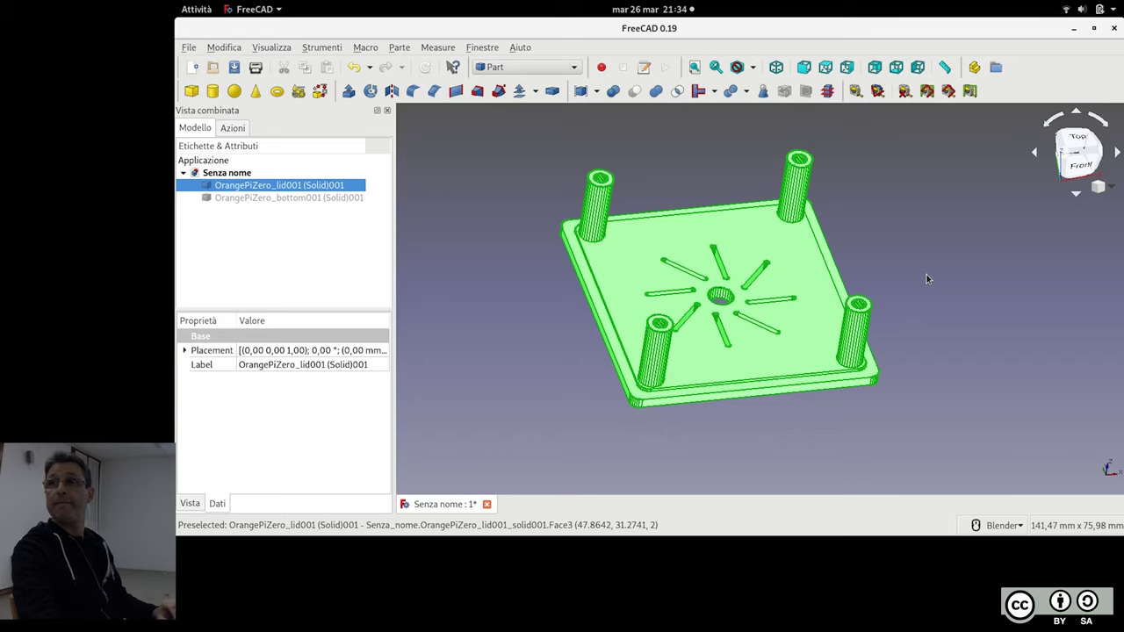
left_click(535, 367)
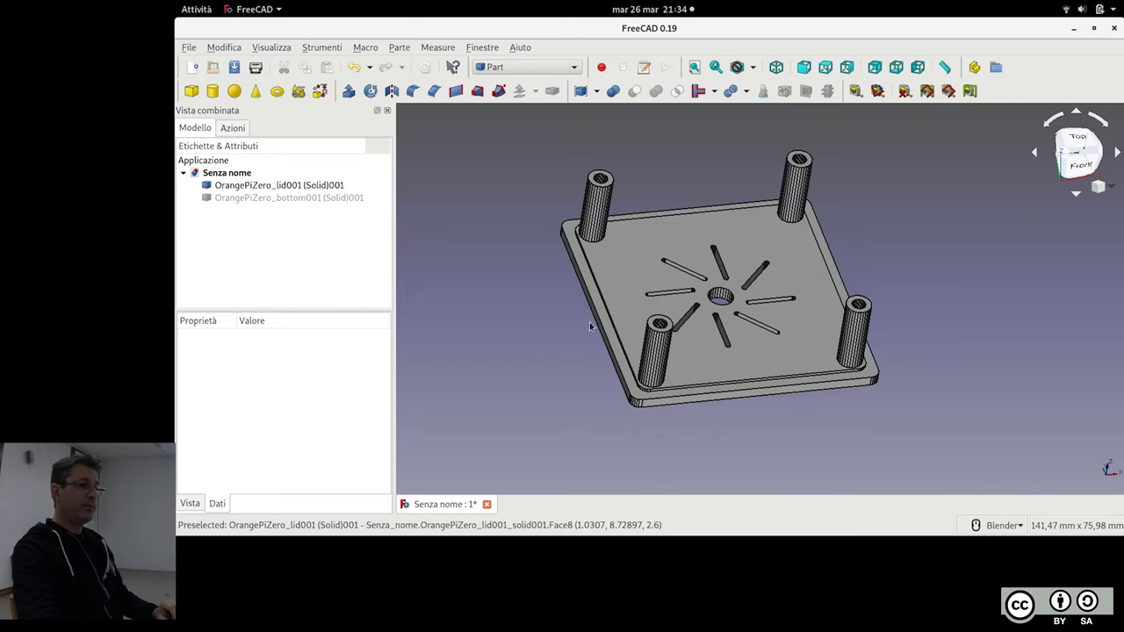
scroll(468, 284, "up", 3)
middle_click_drag(468, 284, 494, 255)
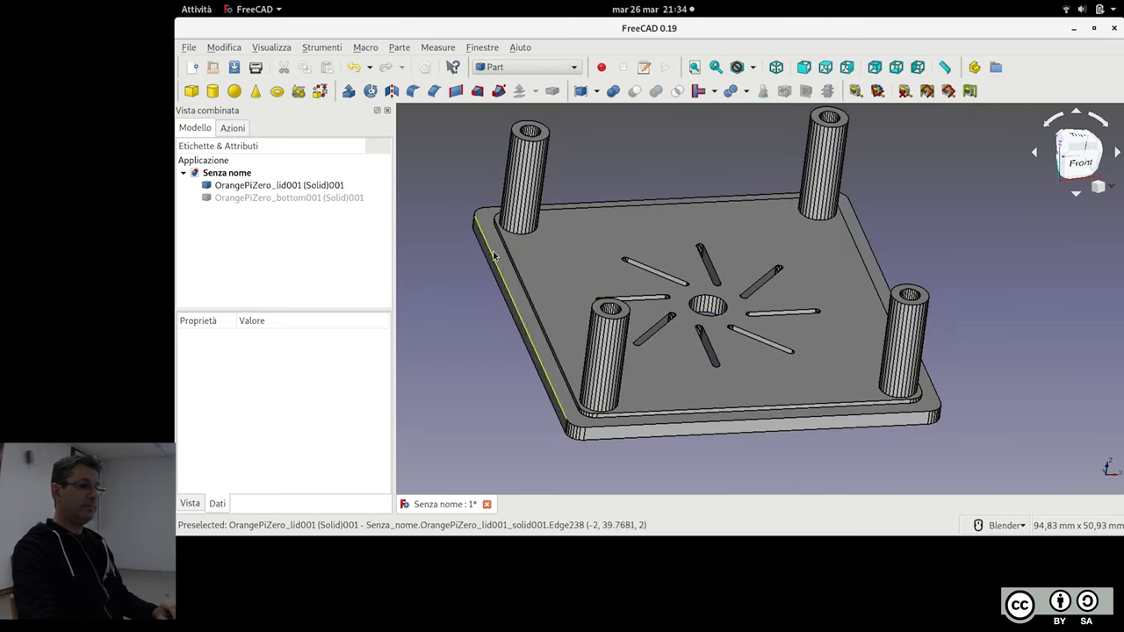
scroll(448, 266, "down", 2)
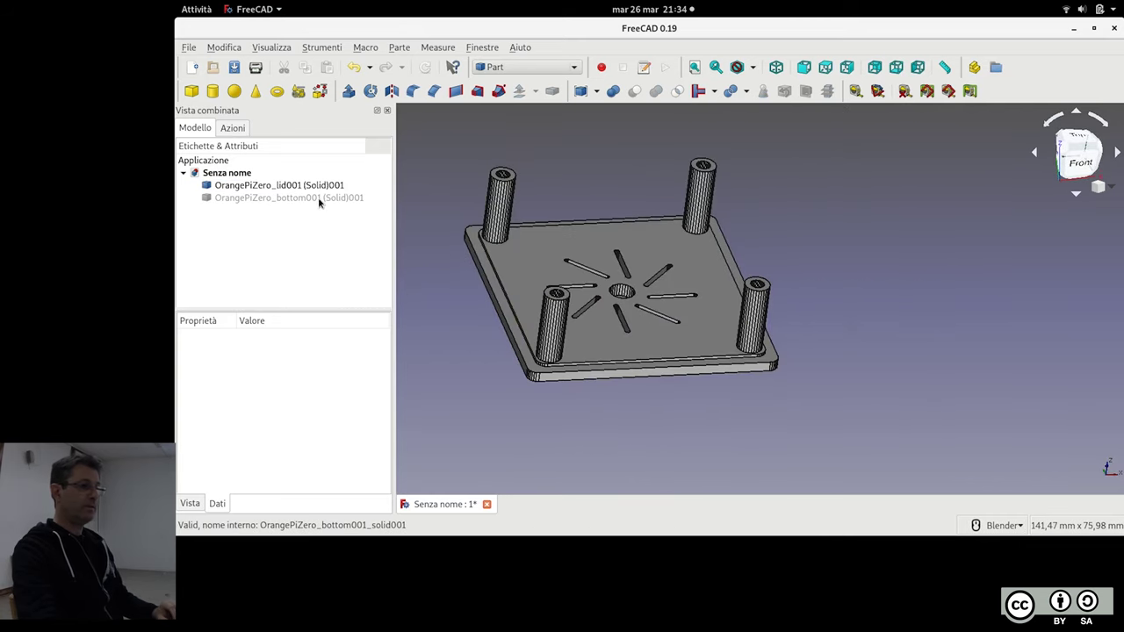
left_click(320, 198)
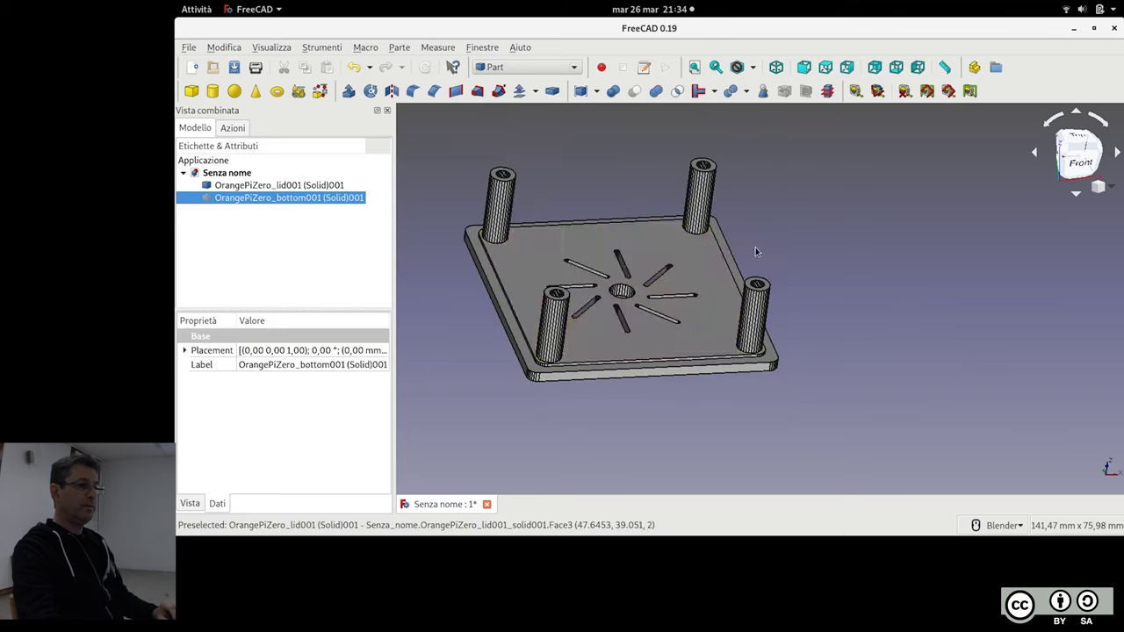
middle_click_drag(747, 251, 763, 268)
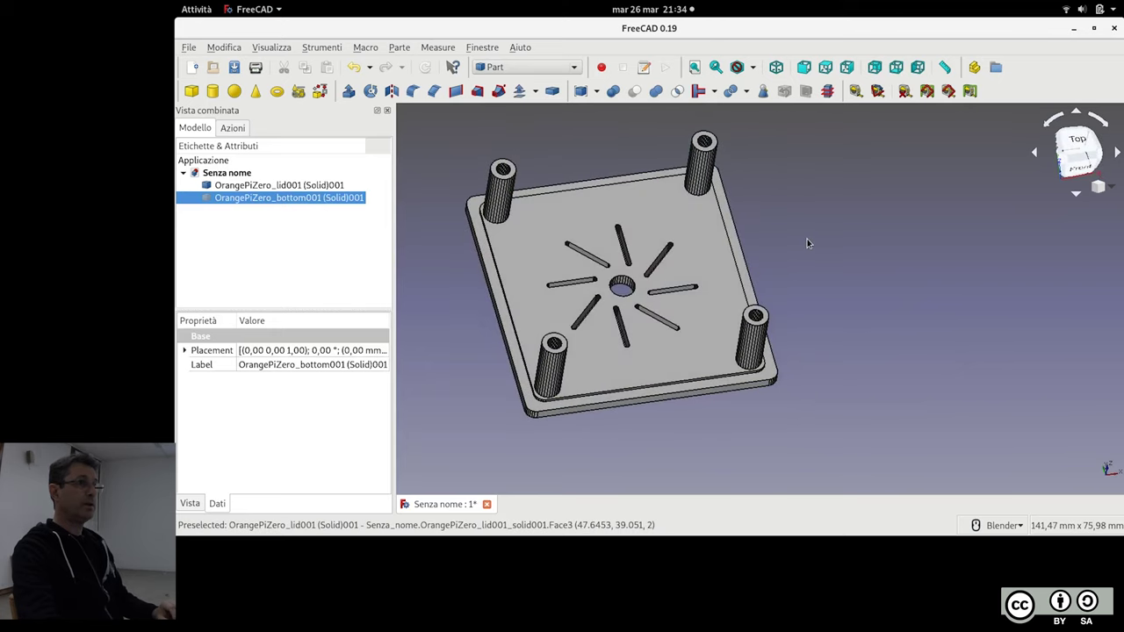
middle_click_drag(821, 242, 833, 210)
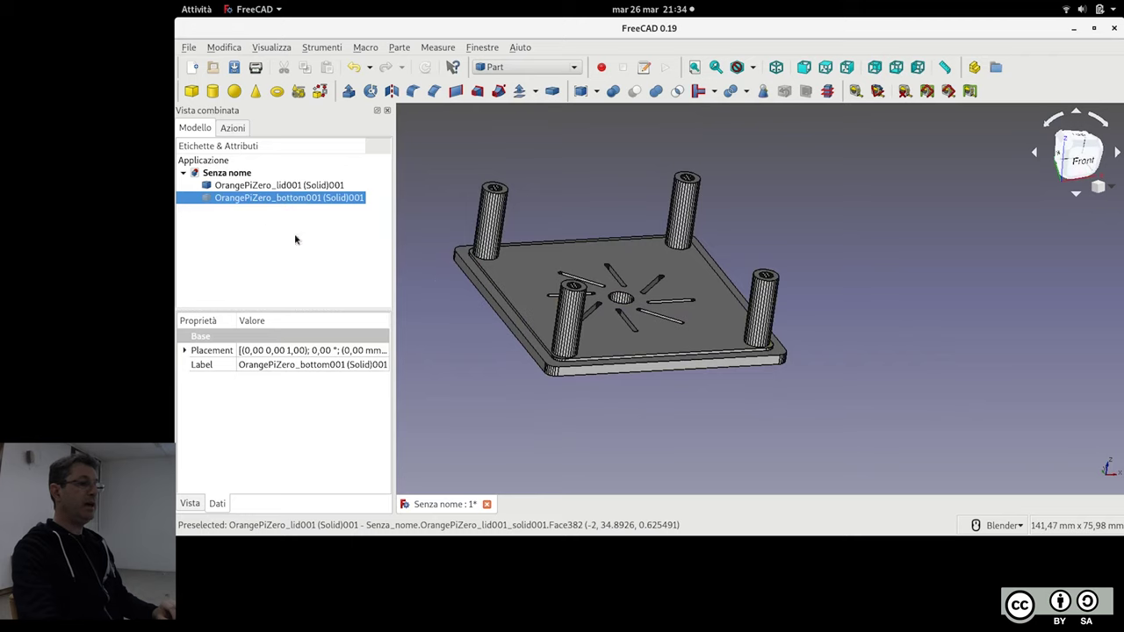
left_click(281, 184)
mouse_move(738, 302)
middle_mouse_down()
mouse_move(742, 318)
mouse_move(827, 206)
middle_mouse_up()
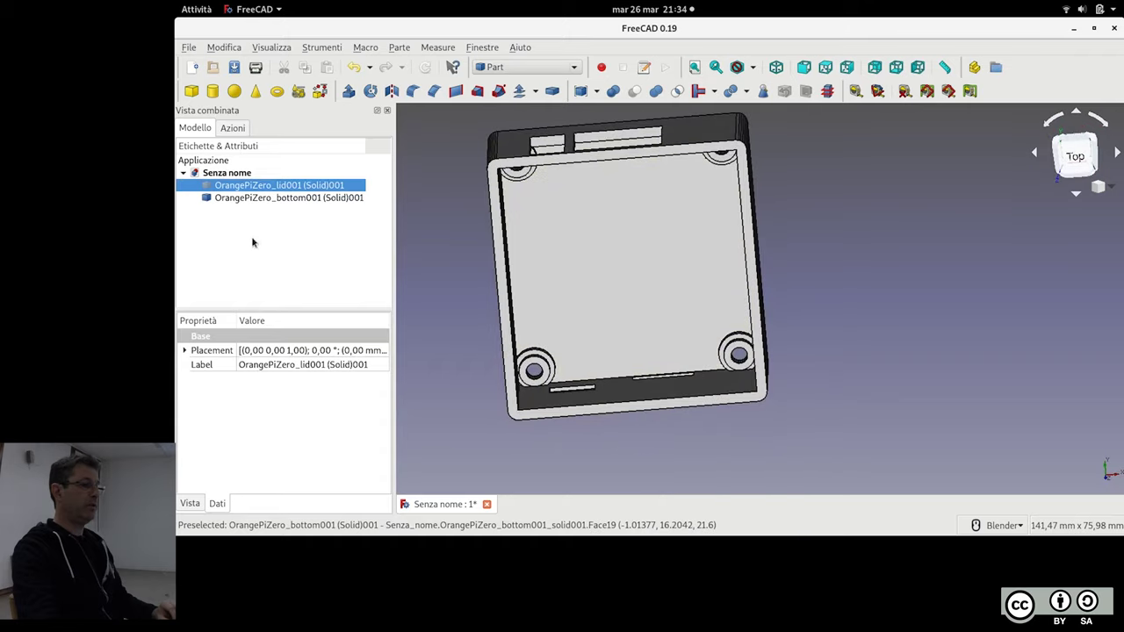
left_click(281, 198)
mouse_move(667, 264)
middle_mouse_down()
mouse_move(707, 159)
mouse_move(698, 379)
middle_mouse_up()
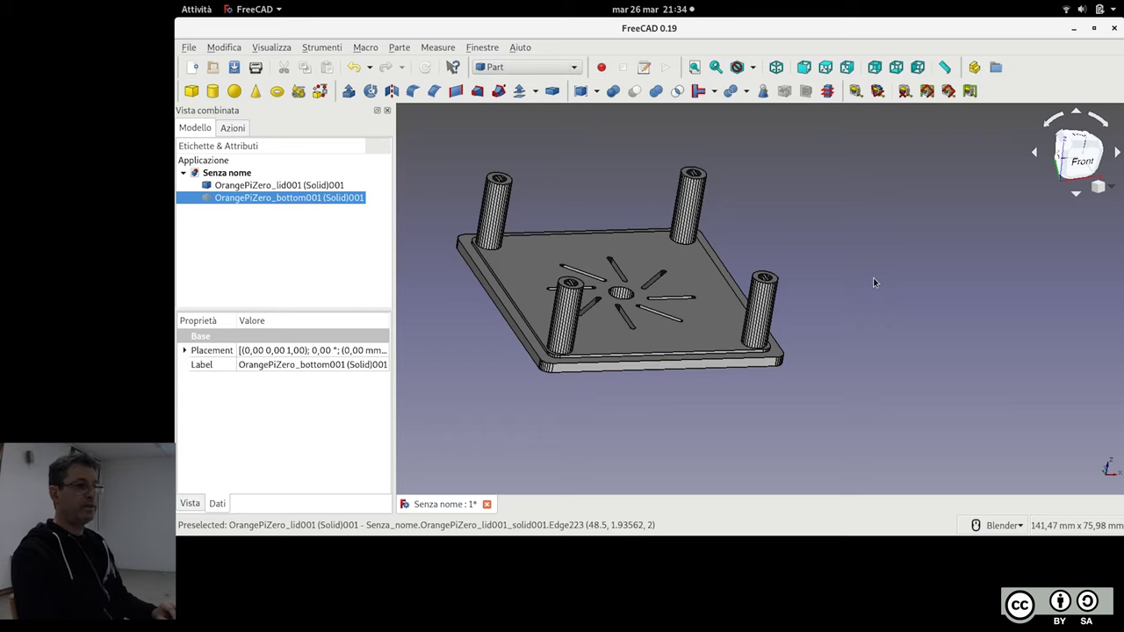
Inspect the model from the bottom, rear, top and front views, ending on Top
key("5")
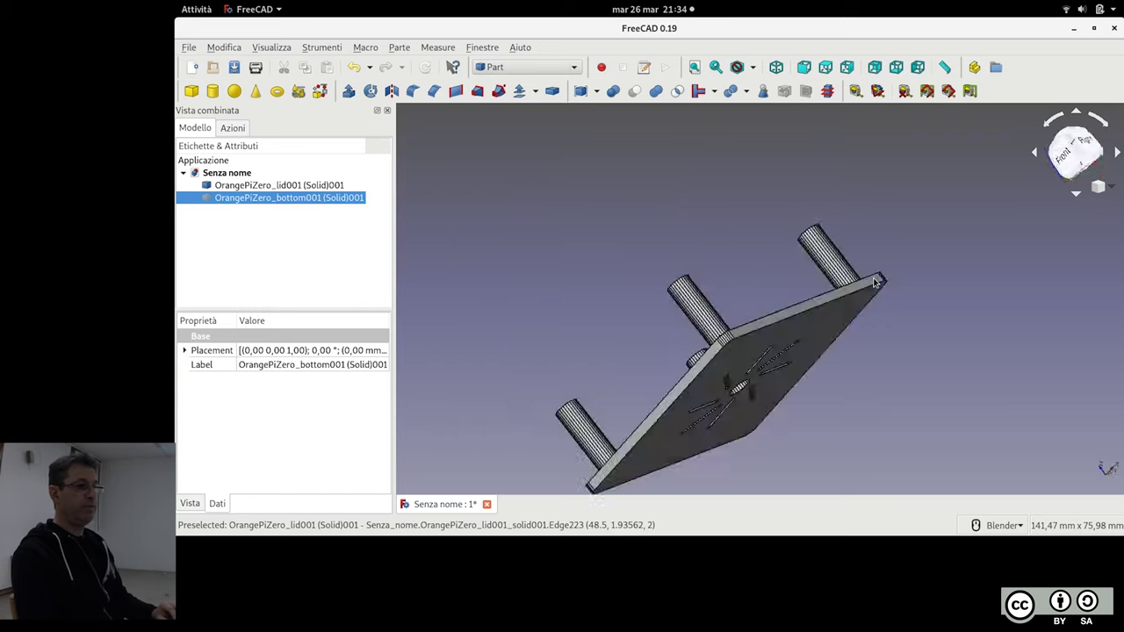
key("4")
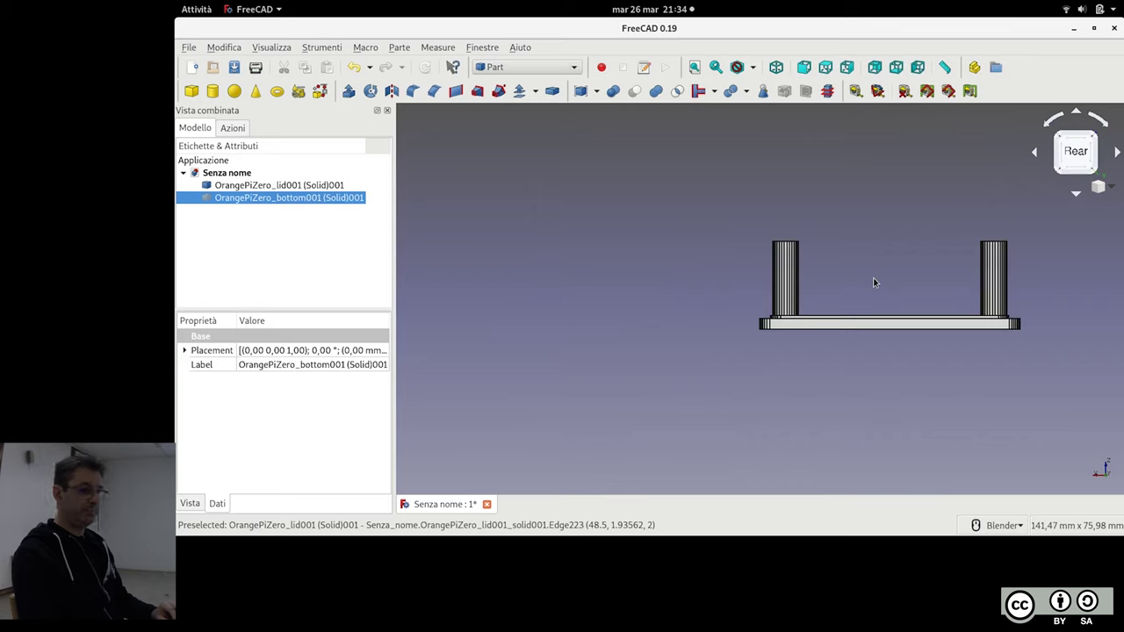
key("5")
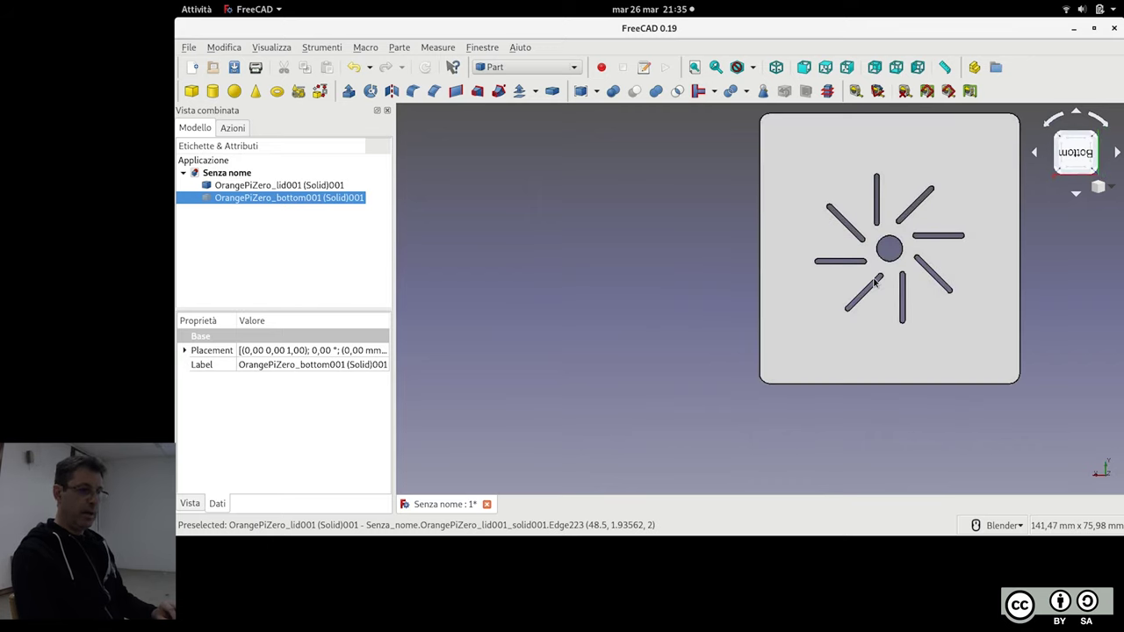
key("2")
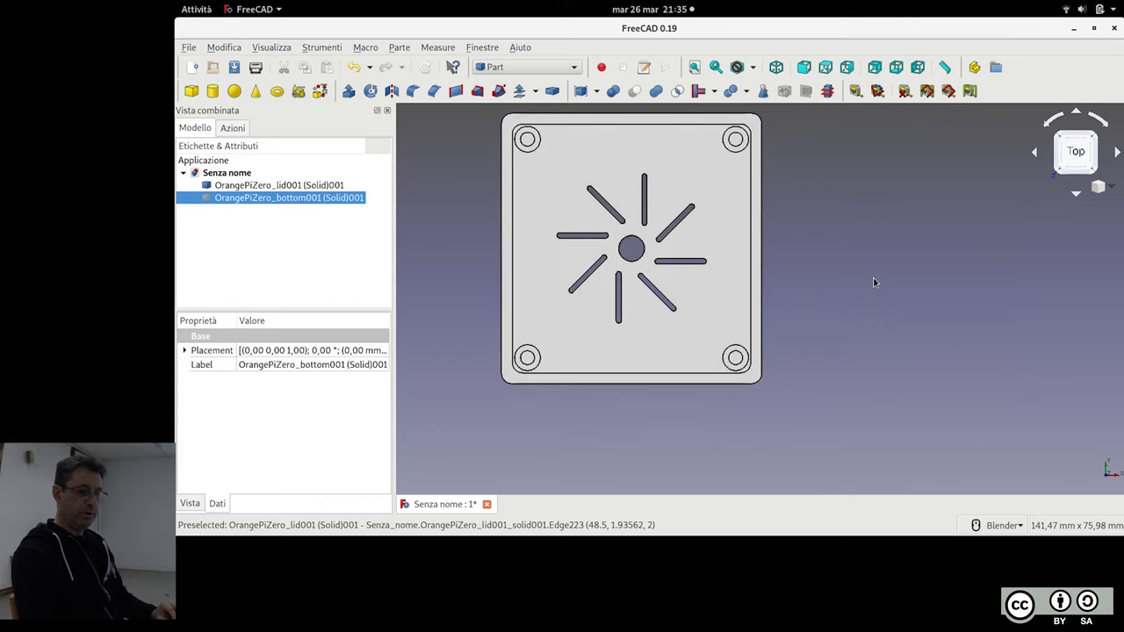
key("1")
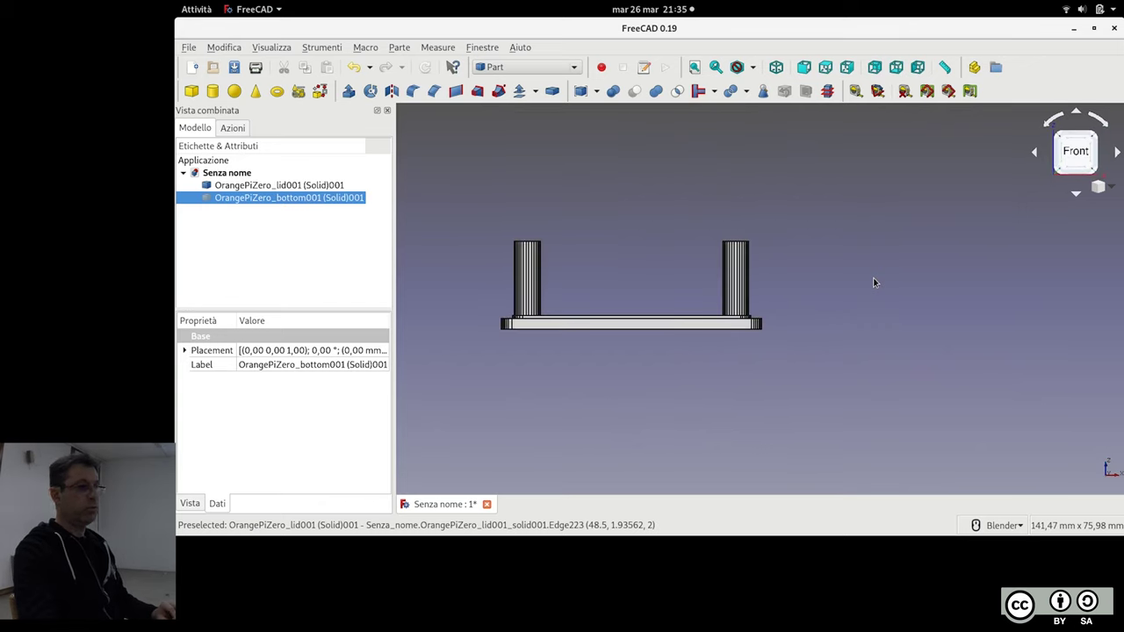
key("2")
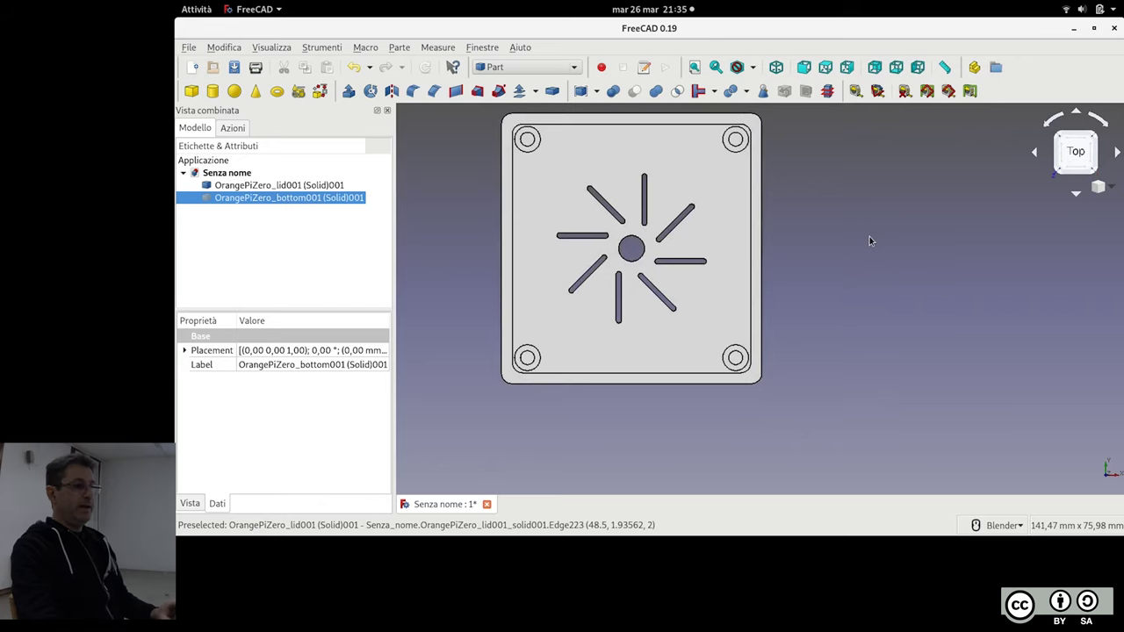
Toggle visibility of the lid and case bottom so both solids show together
left_click(309, 188)
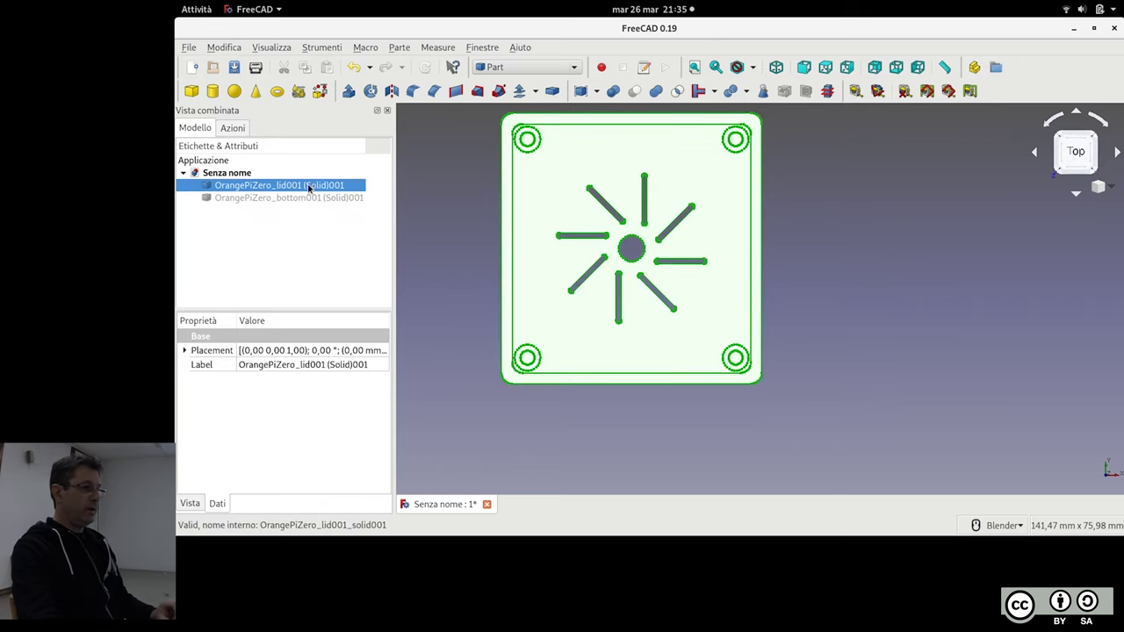
key("space")
key("space")
left_click(301, 197)
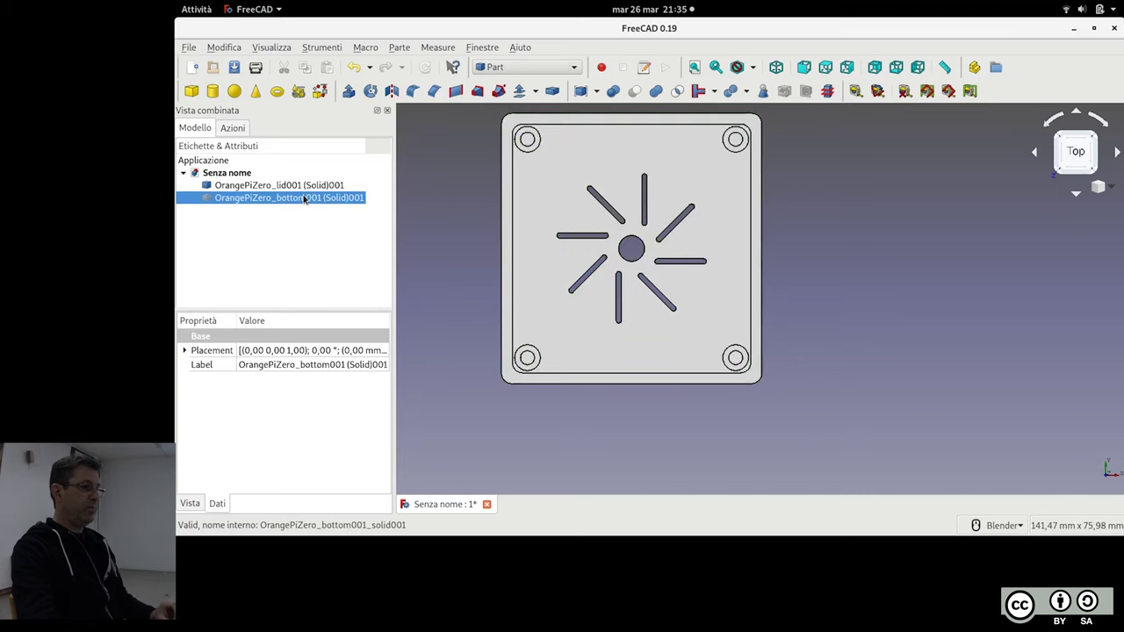
key("space")
left_click(889, 281)
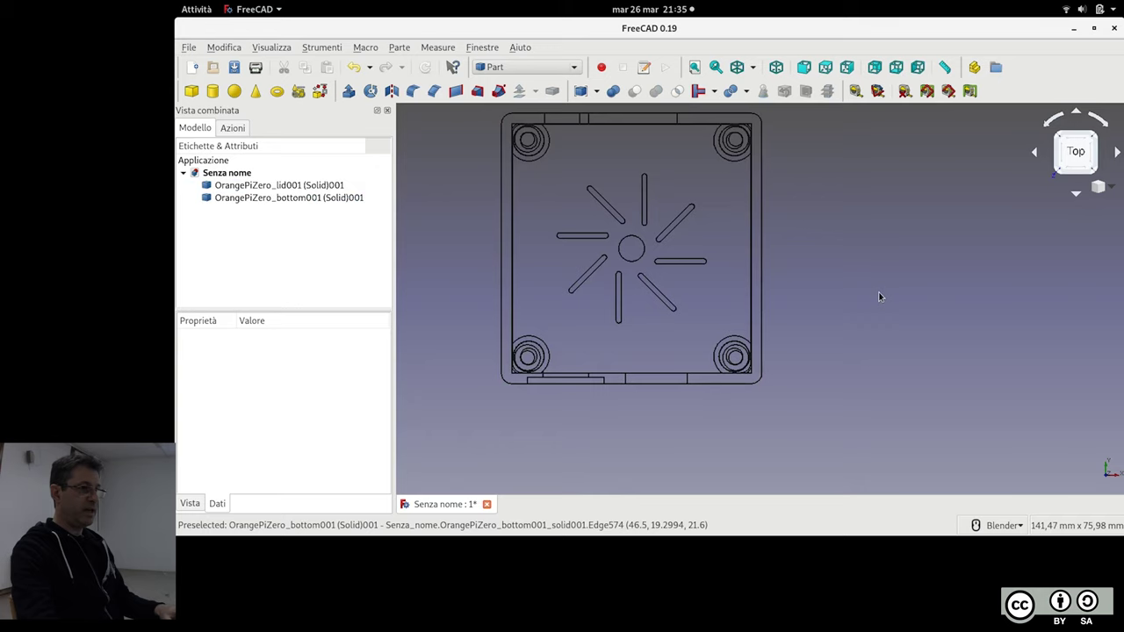
Switch to an outline draw style so the bottom's edges show through the lid, nudging the view
key("space")
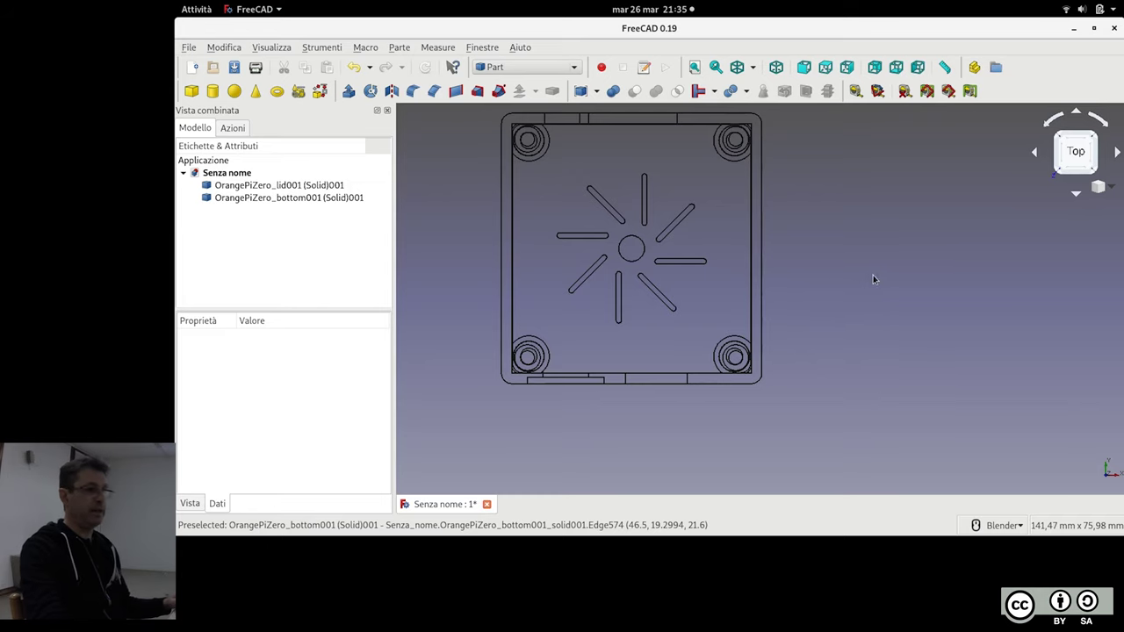
middle_click_drag(872, 269, 885, 285, "shift")
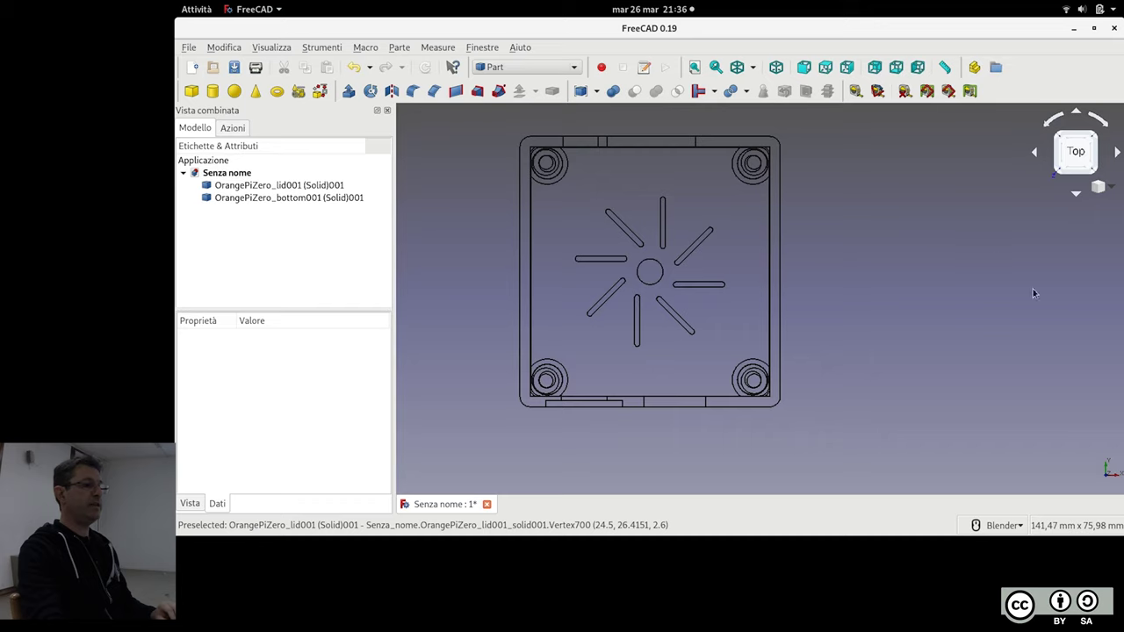
left_click(944, 69)
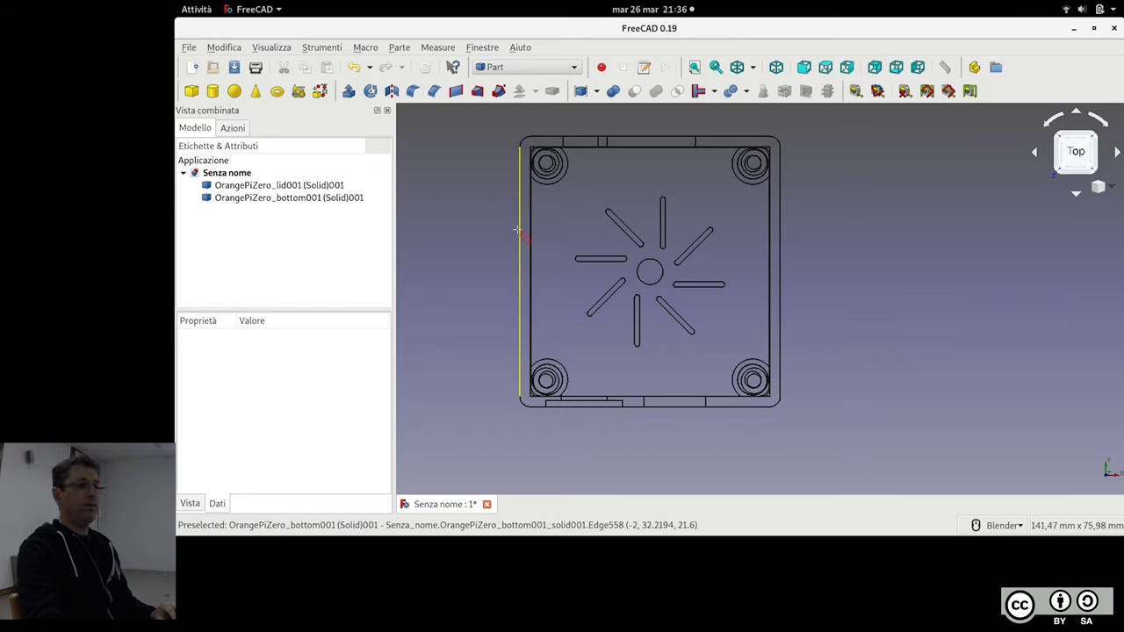
left_click(518, 230)
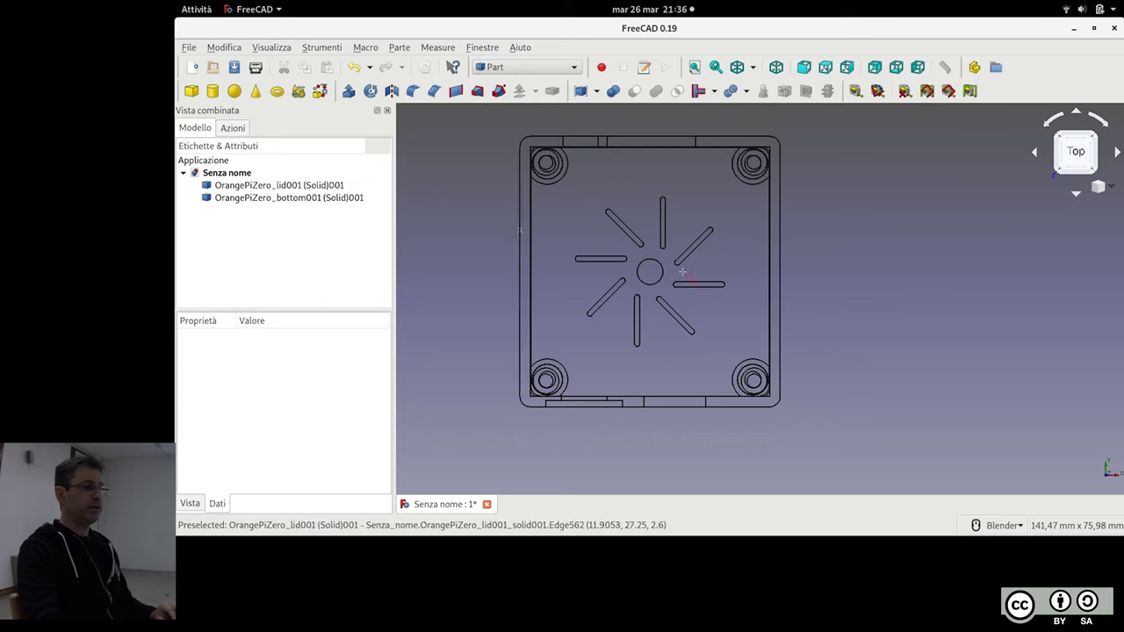
left_click(779, 233)
left_click(259, 214)
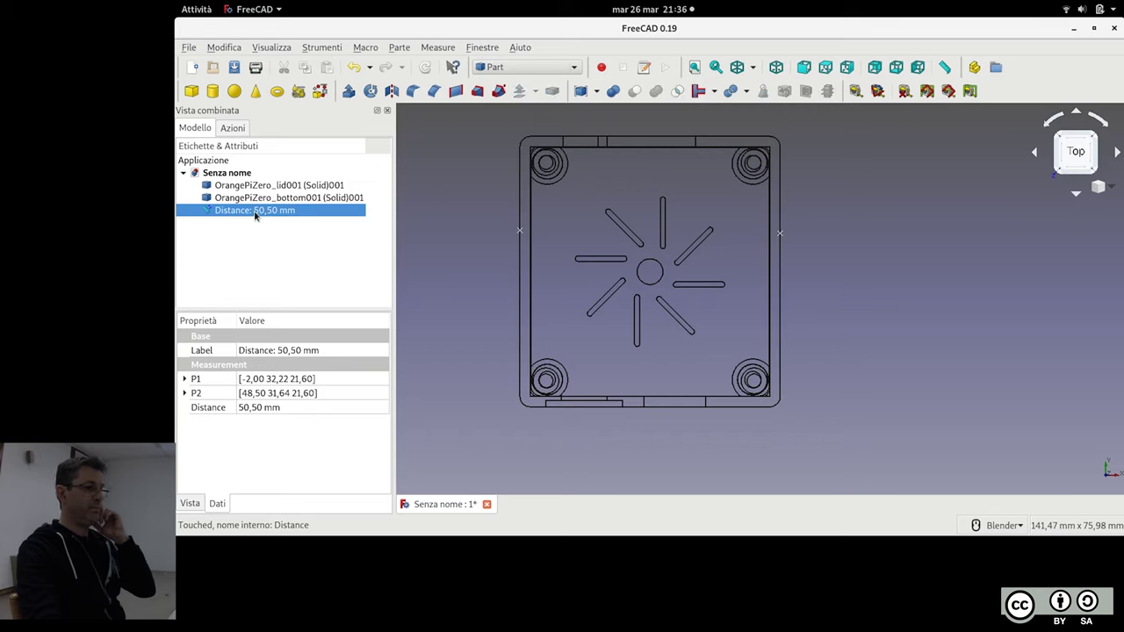
left_click(183, 378)
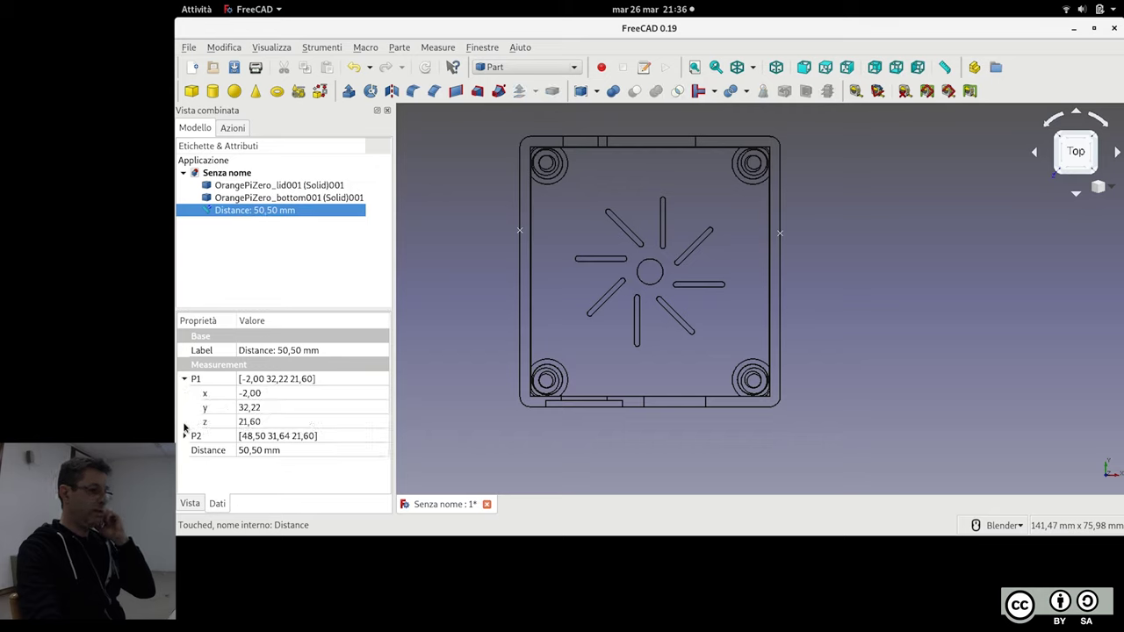
left_click(184, 435)
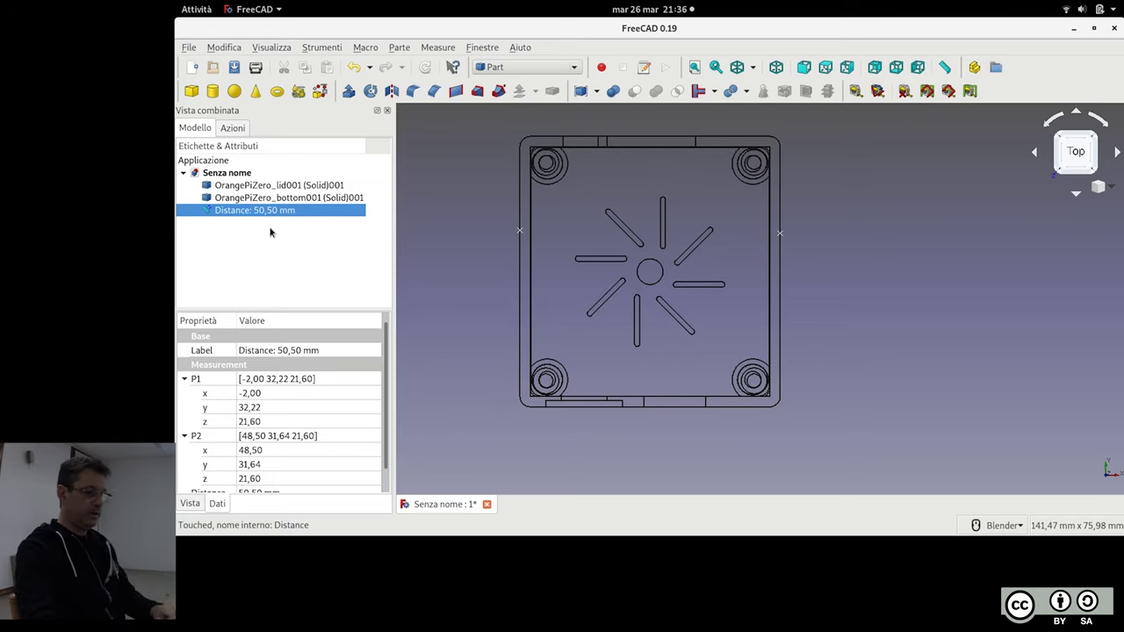
key("Delete")
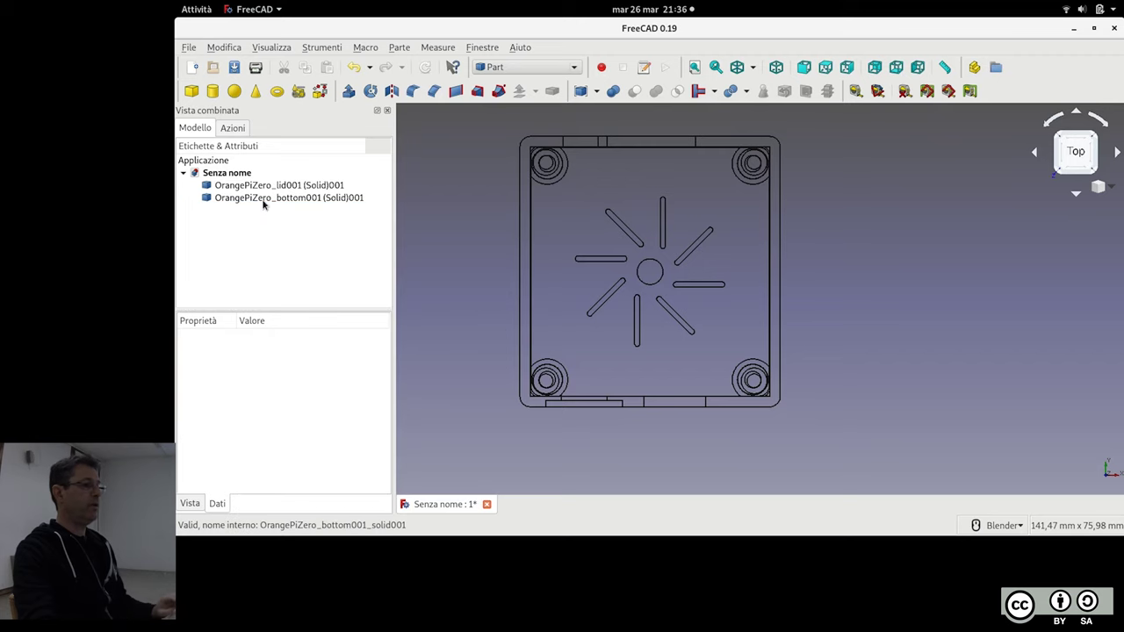
Translate both the lid and bottom solids by -23,25 mm in X
left_click(272, 197)
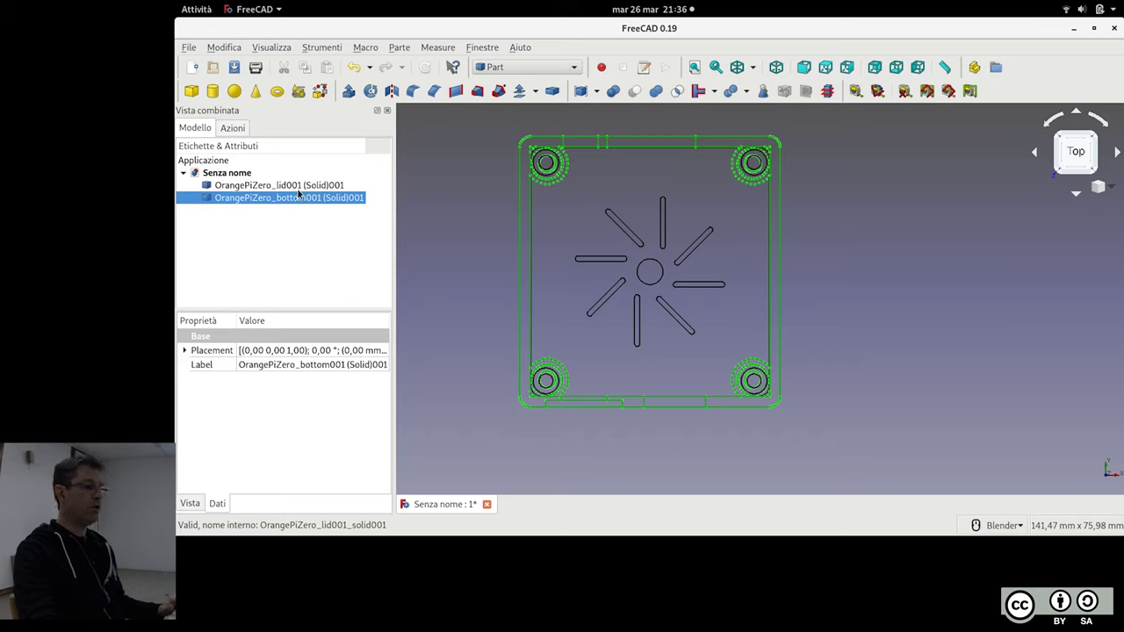
left_click(299, 186, "ctrl")
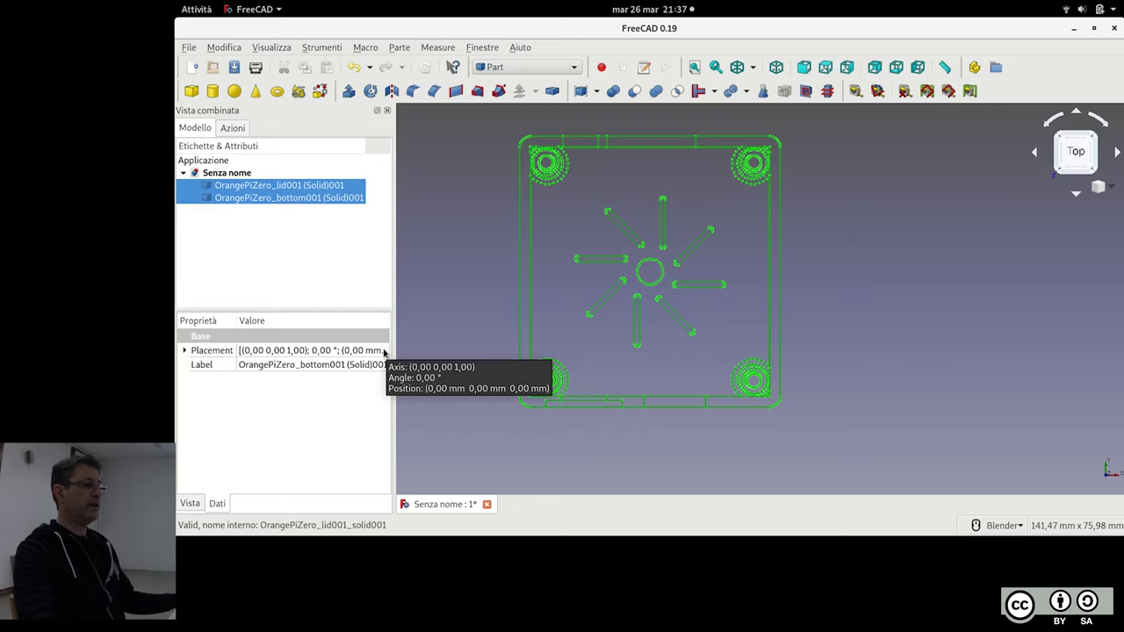
left_click(384, 352)
left_click(383, 352)
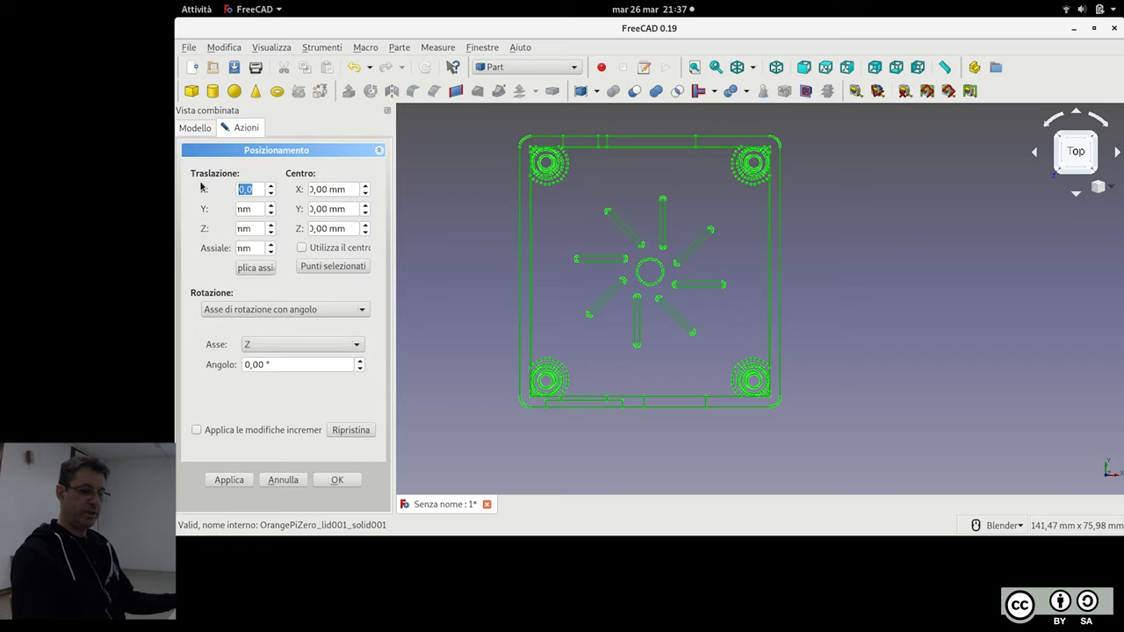
type("2")
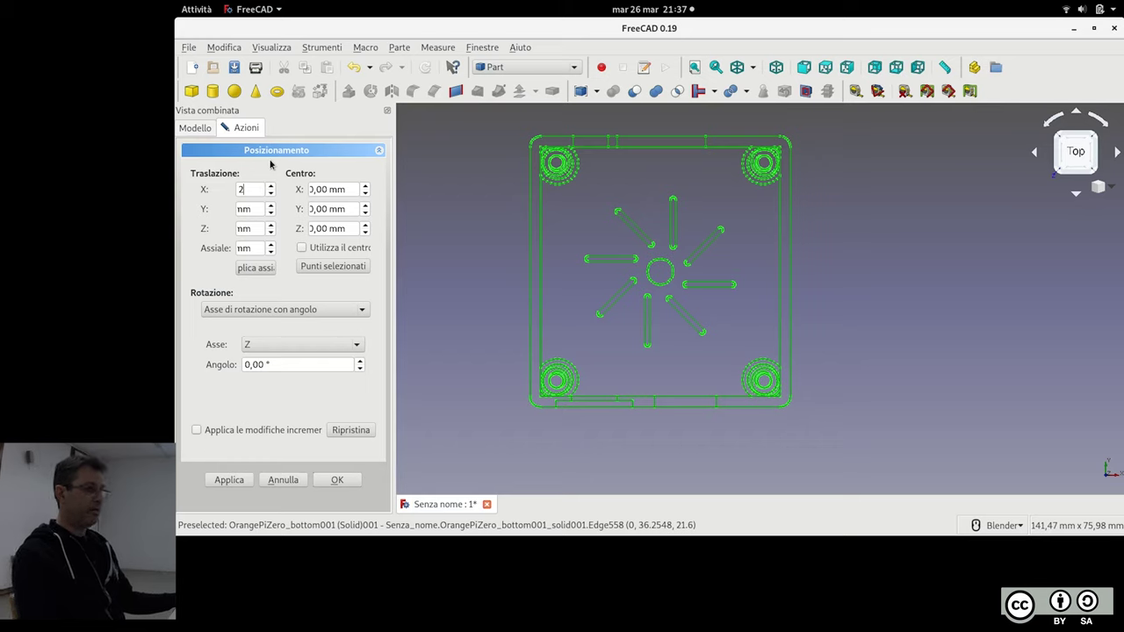
type("5")
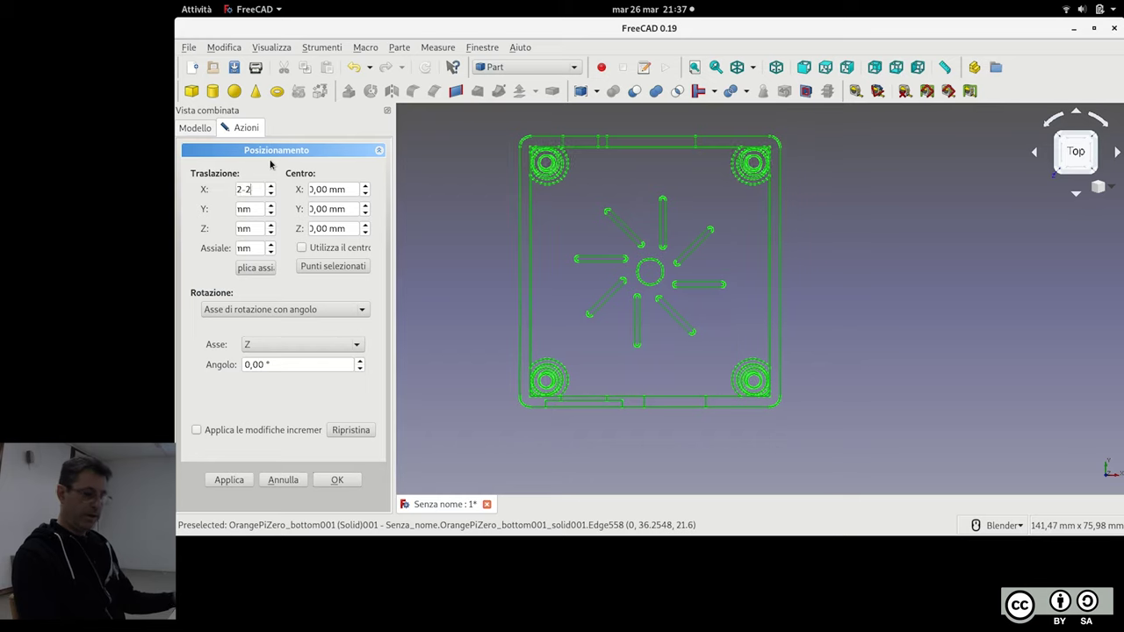
type("25")
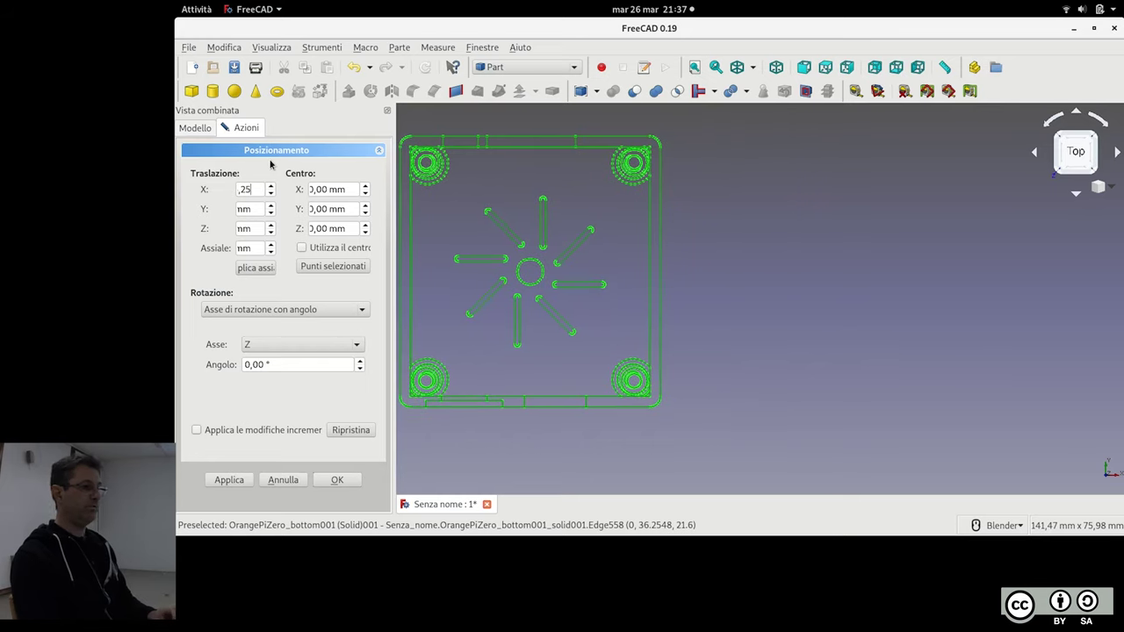
key("Return")
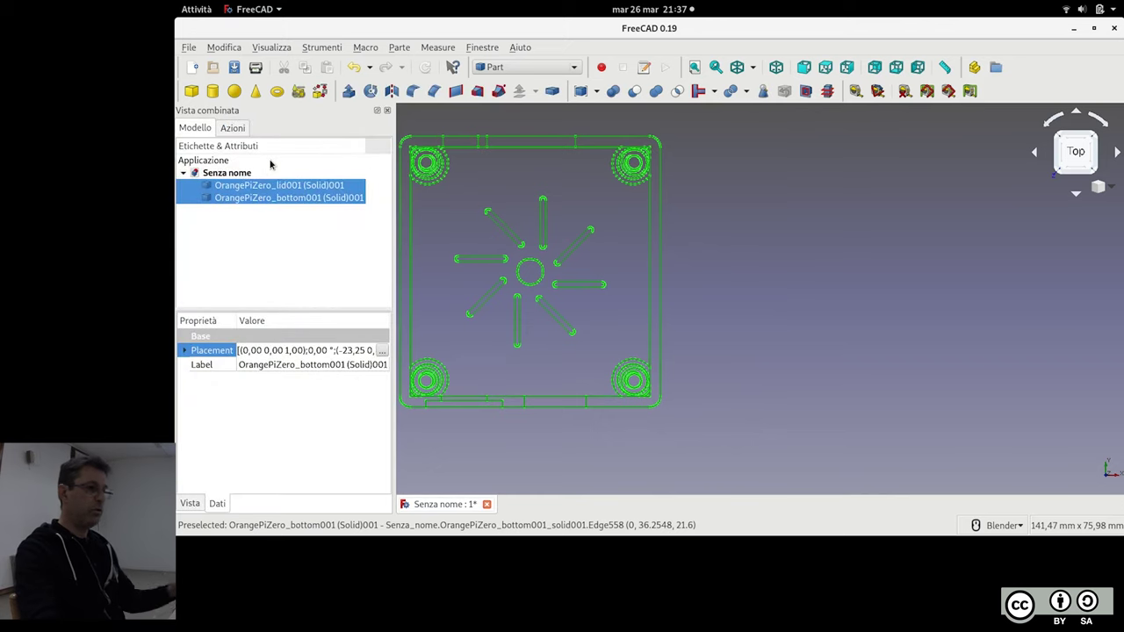
middle_click_drag(813, 232, 952, 236, "shift")
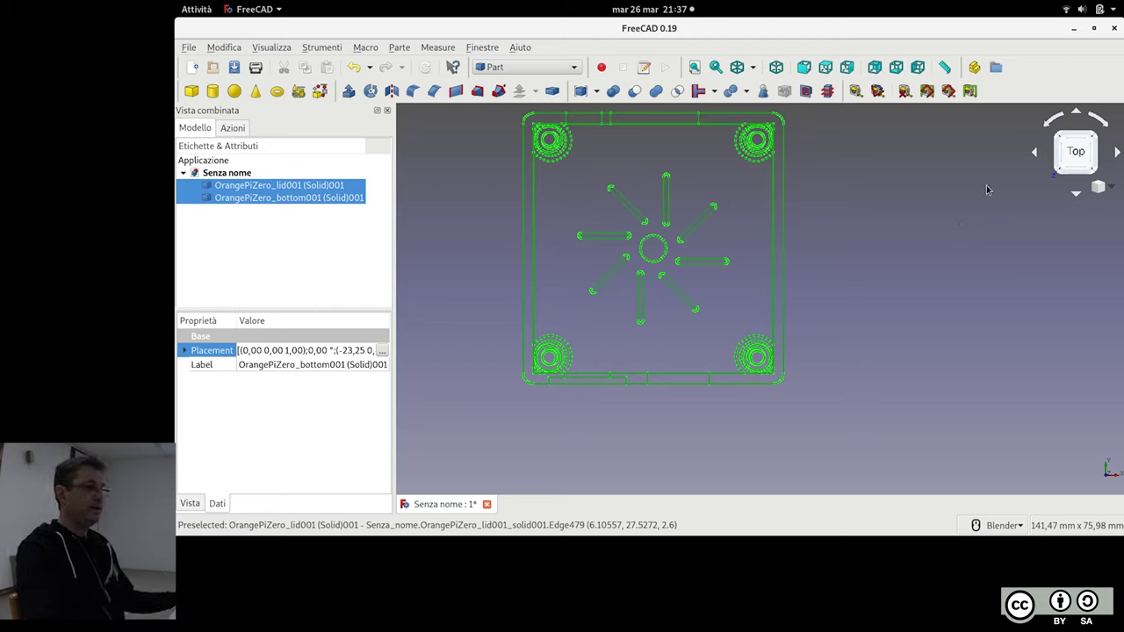
left_click(921, 215)
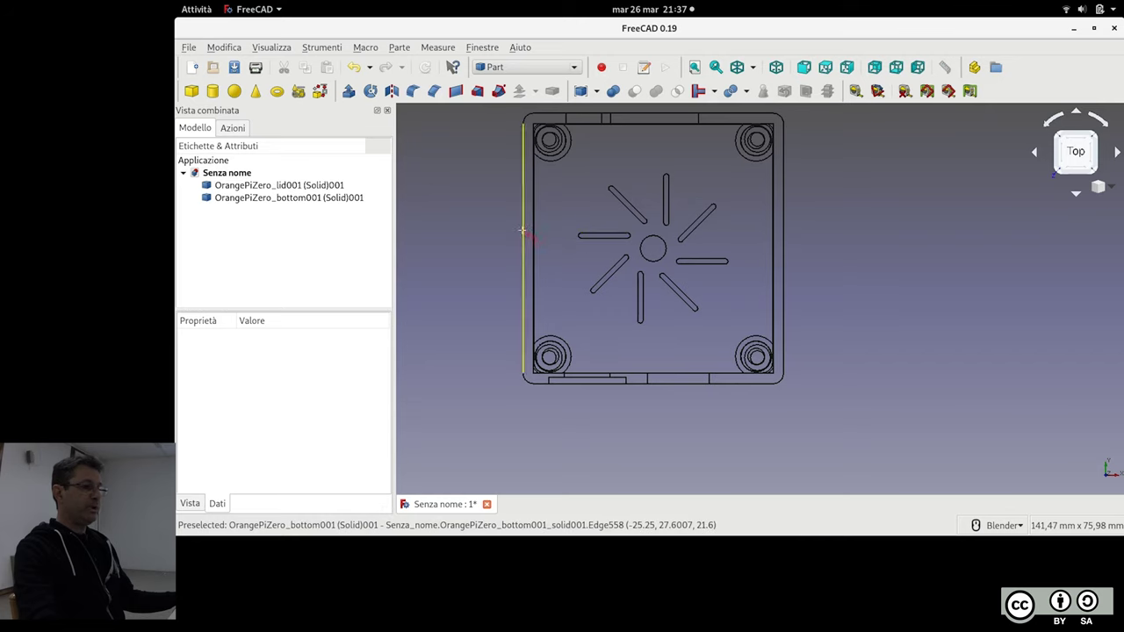
left_click(783, 219)
left_click(245, 211)
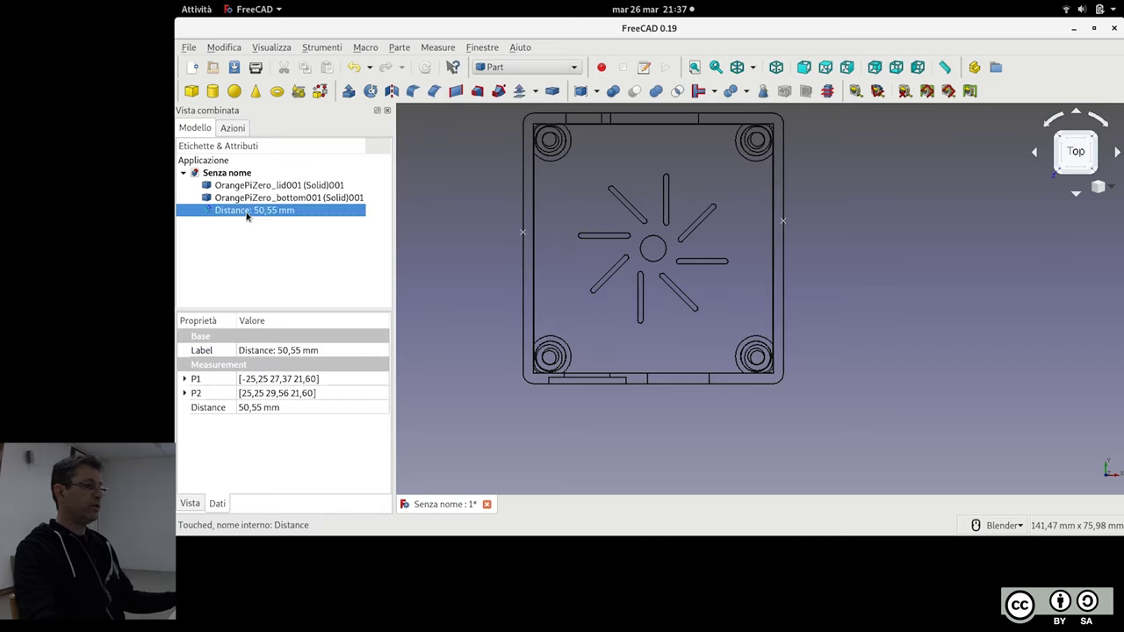
left_click(185, 379)
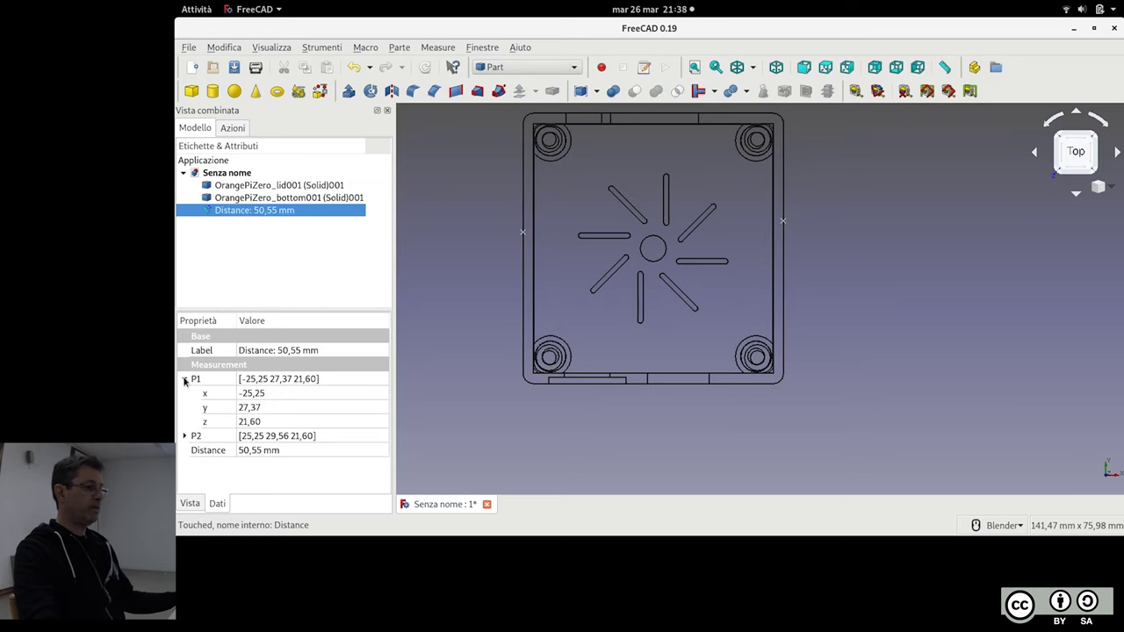
left_click(185, 436)
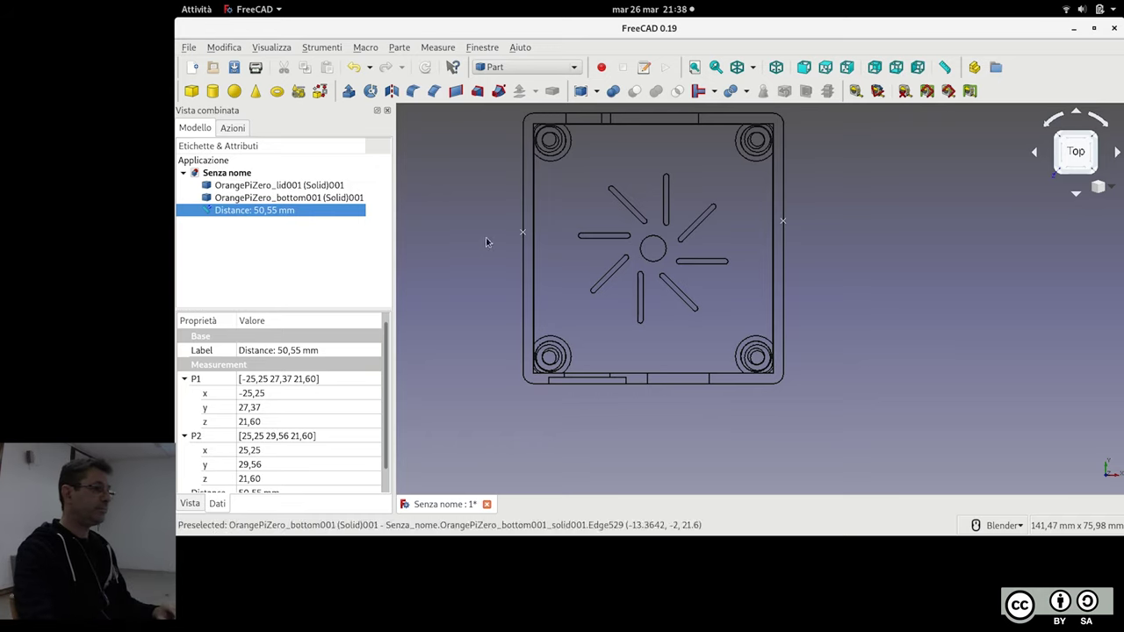
key("Delete")
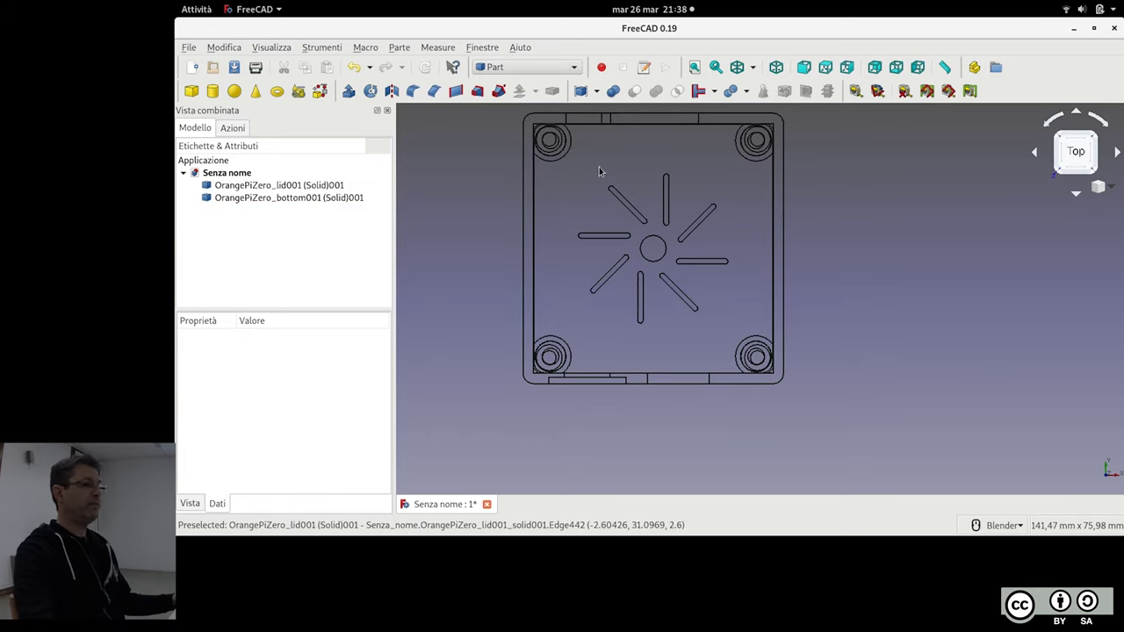
left_click(730, 382)
left_click(721, 113)
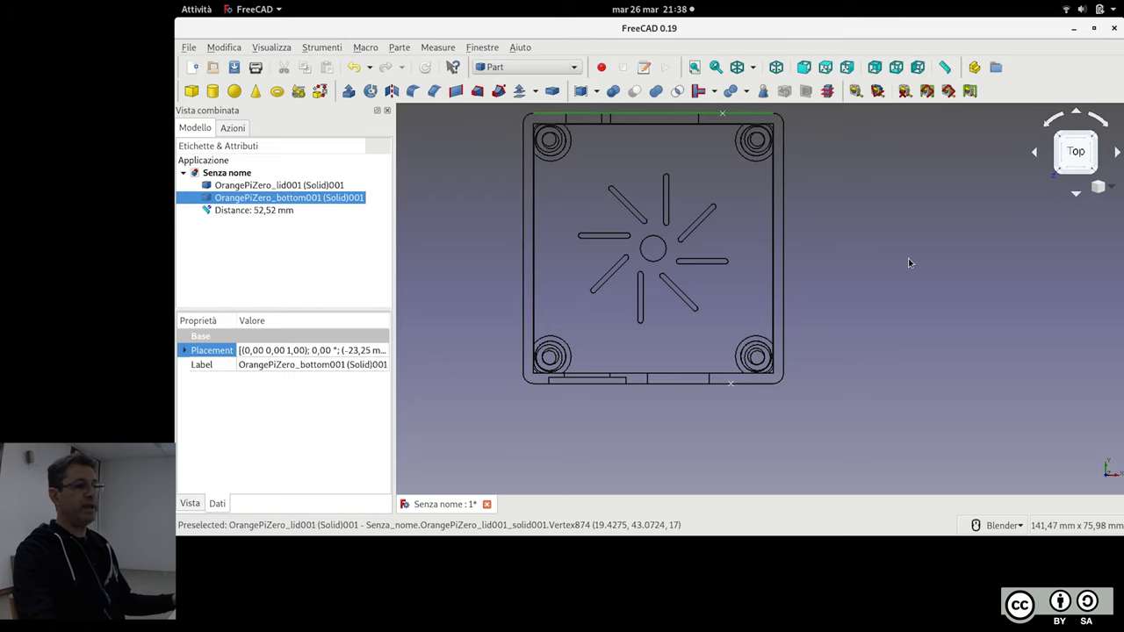
left_click(257, 211)
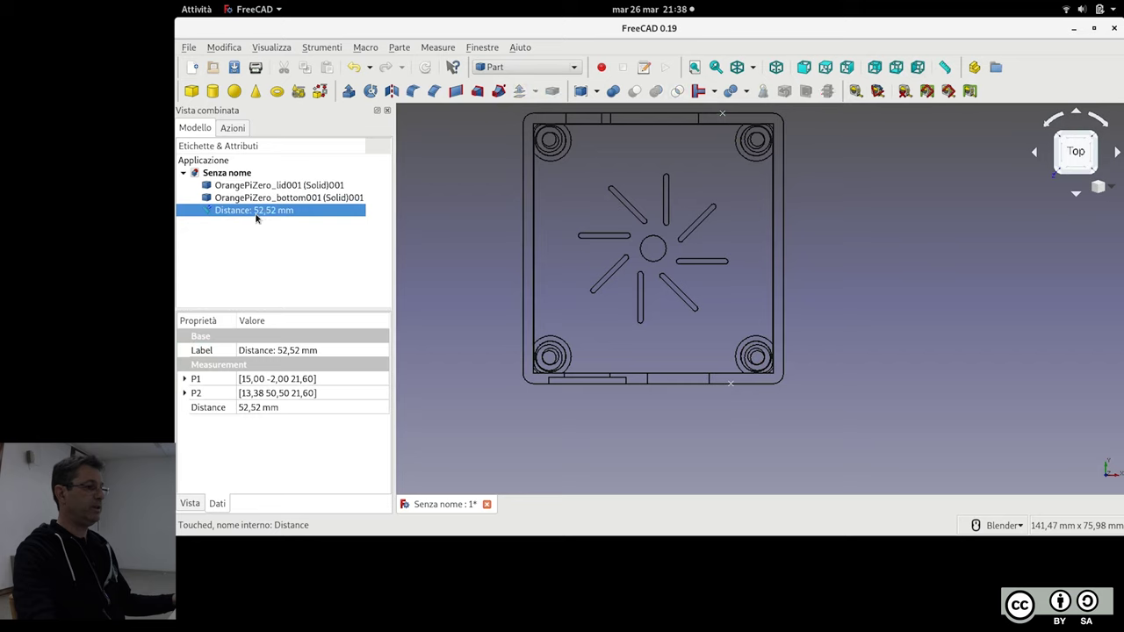
left_click(184, 379)
left_click(185, 436)
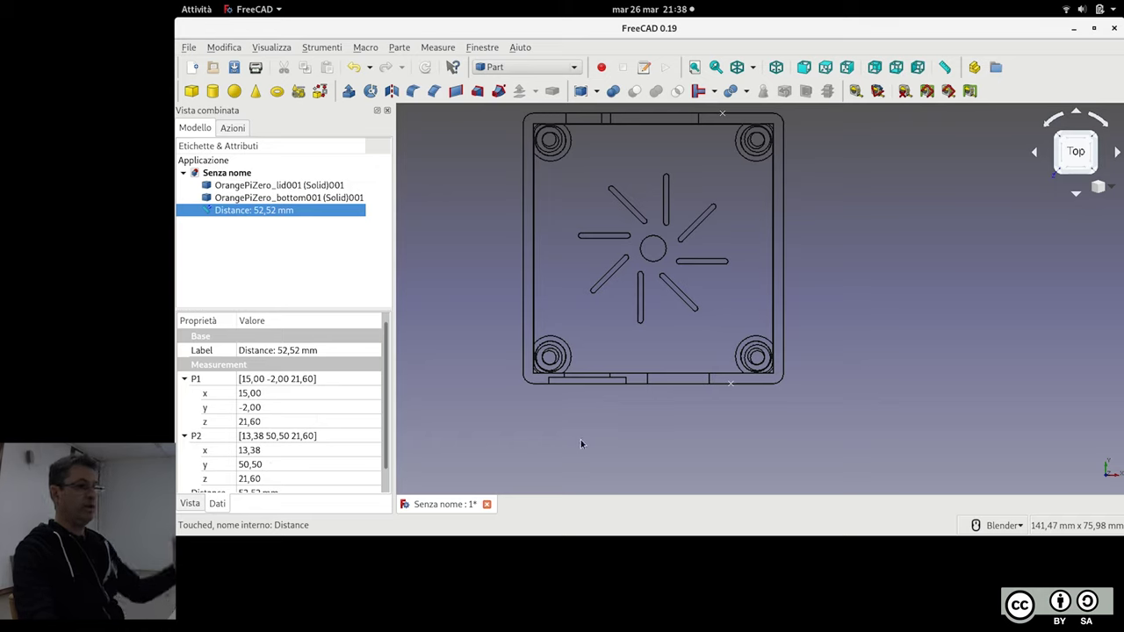
scroll(577, 449, "down", 2)
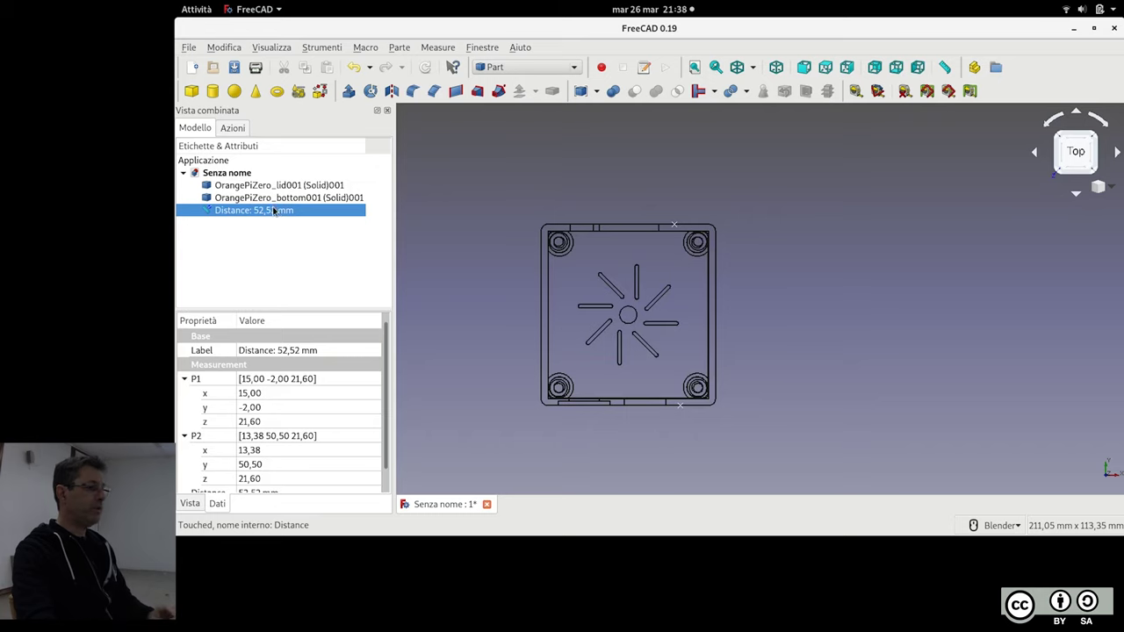
key("Delete")
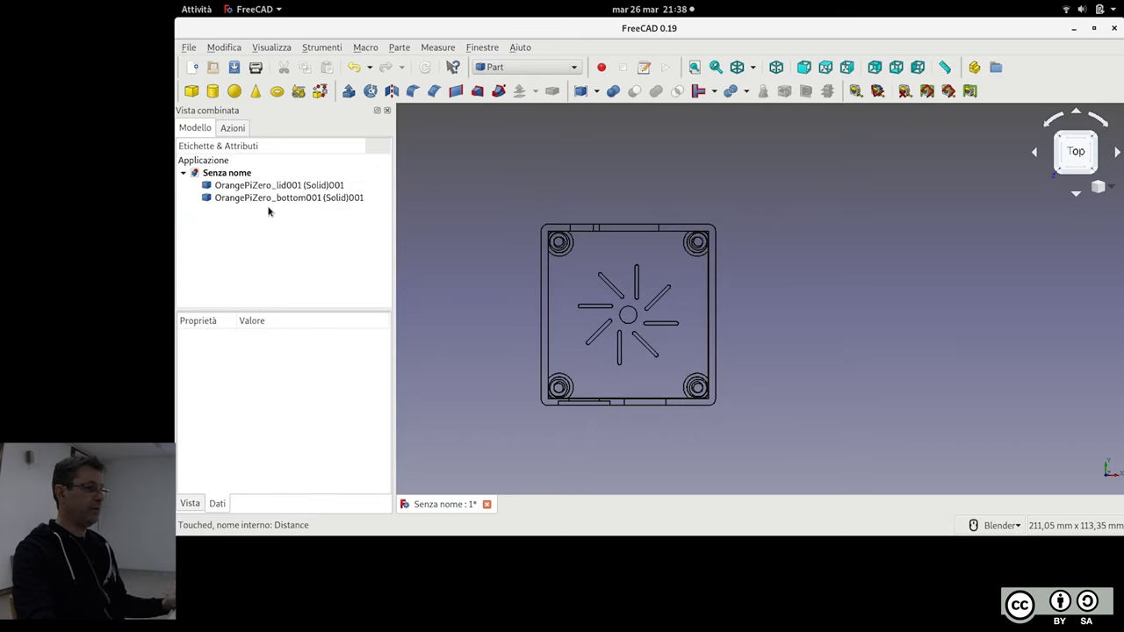
Translate both the lid and bottom solids by -26,2 mm in Y
left_click(273, 197)
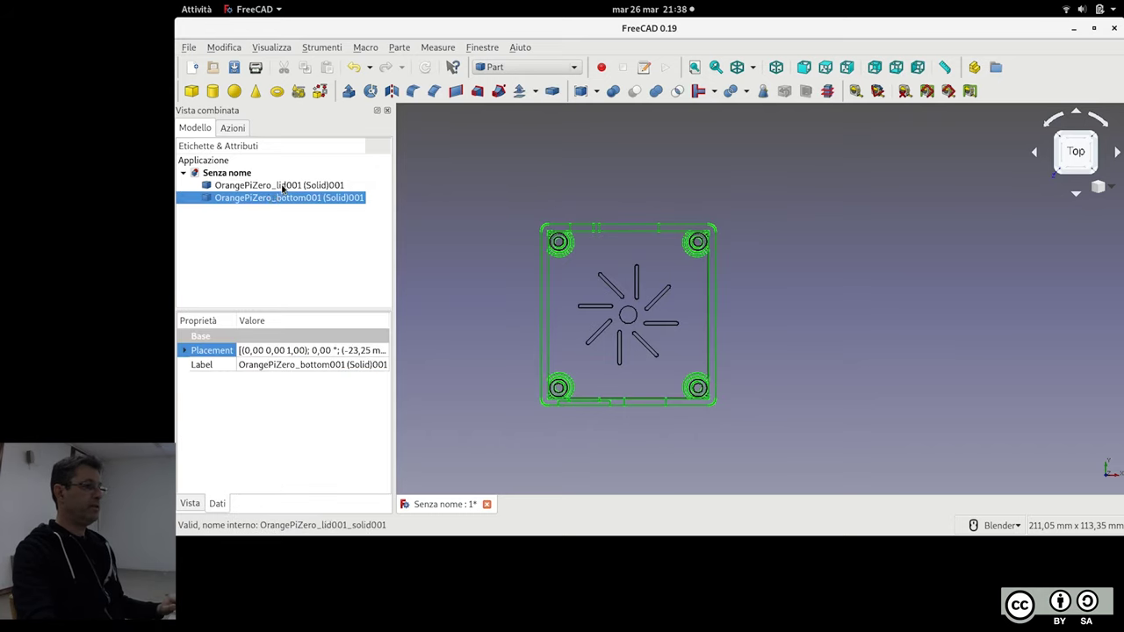
left_click(283, 187, "ctrl")
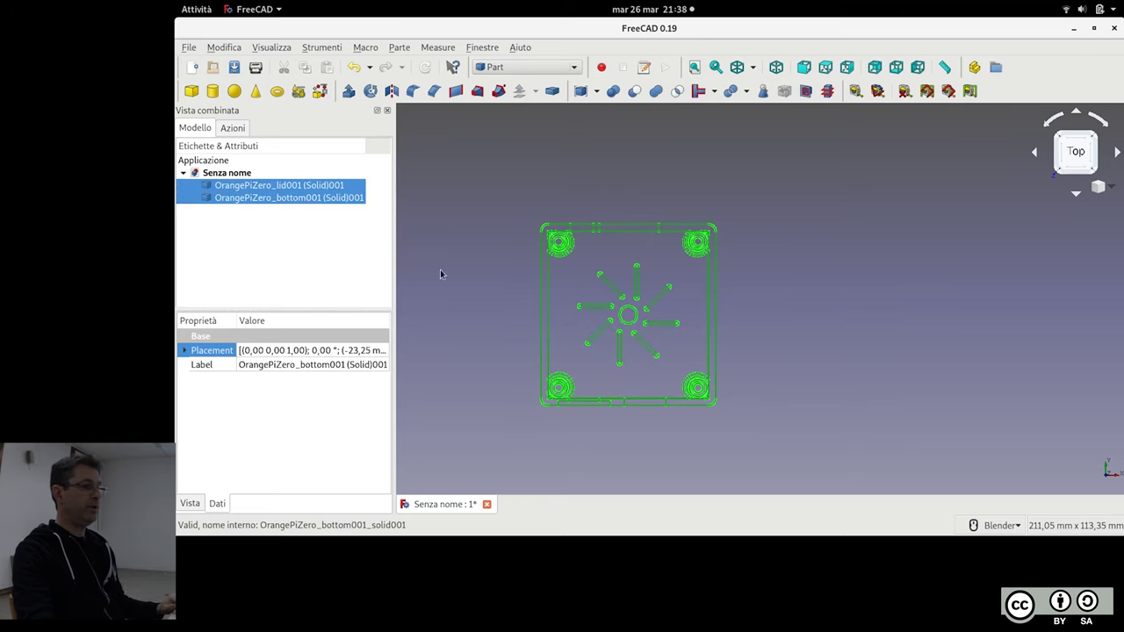
double_click(387, 351)
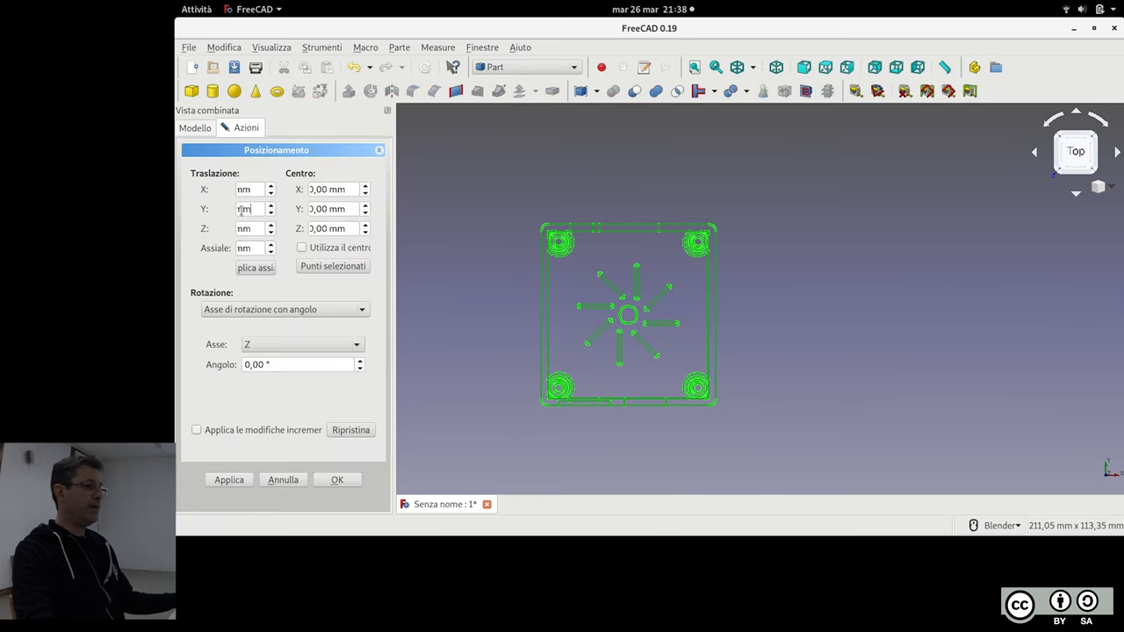
type("2")
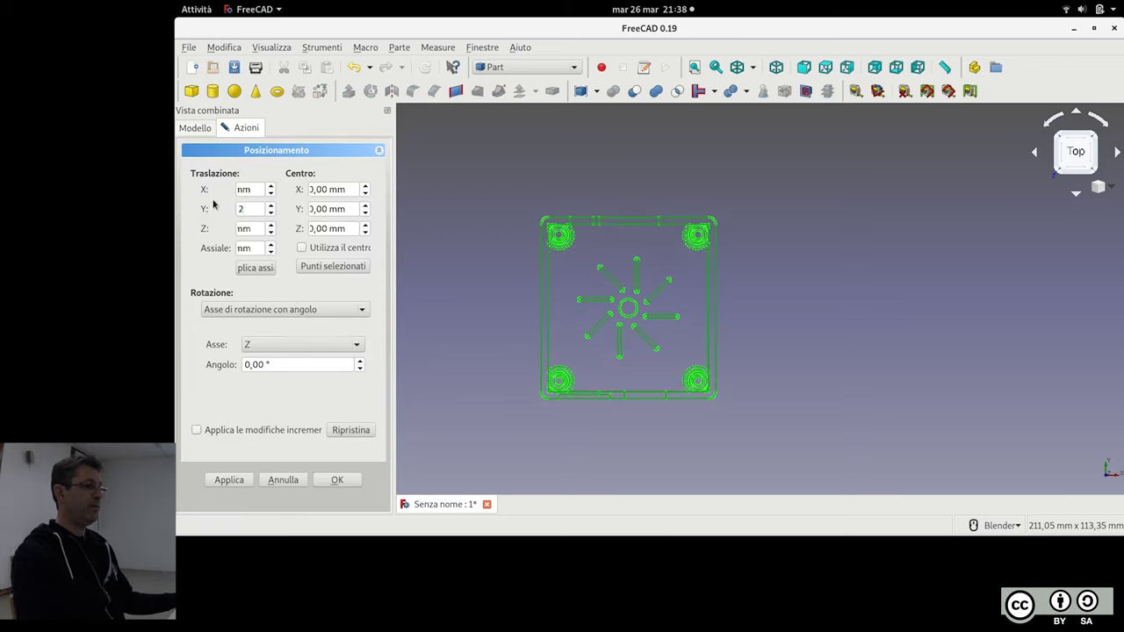
type("6")
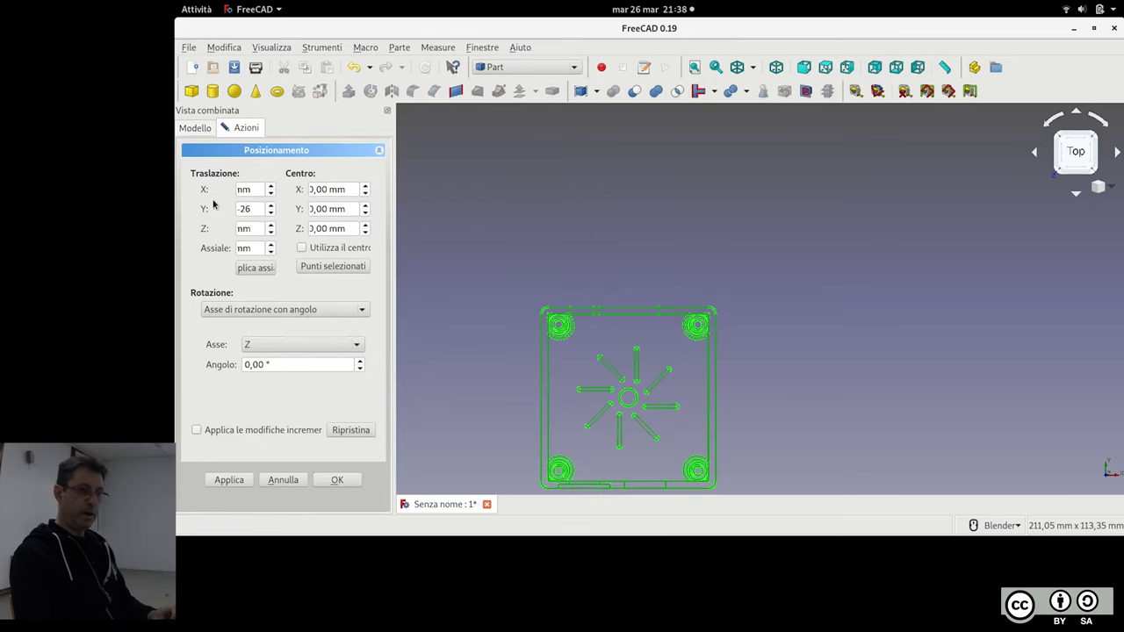
type(",25")
key("Return")
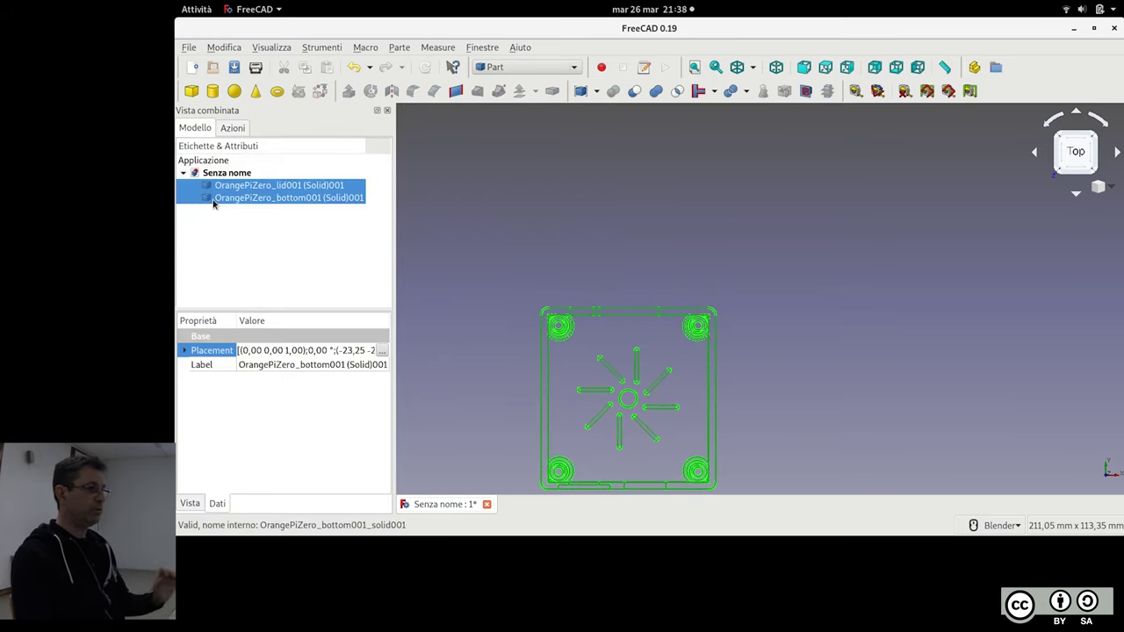
left_click(280, 267)
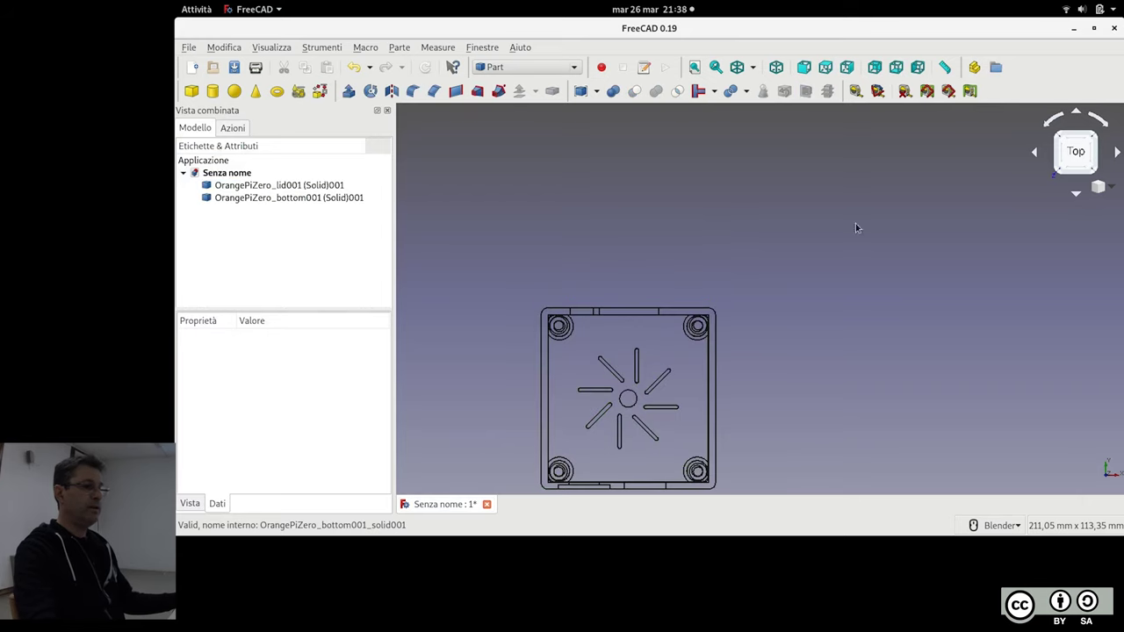
middle_click_drag(798, 296, 809, 173)
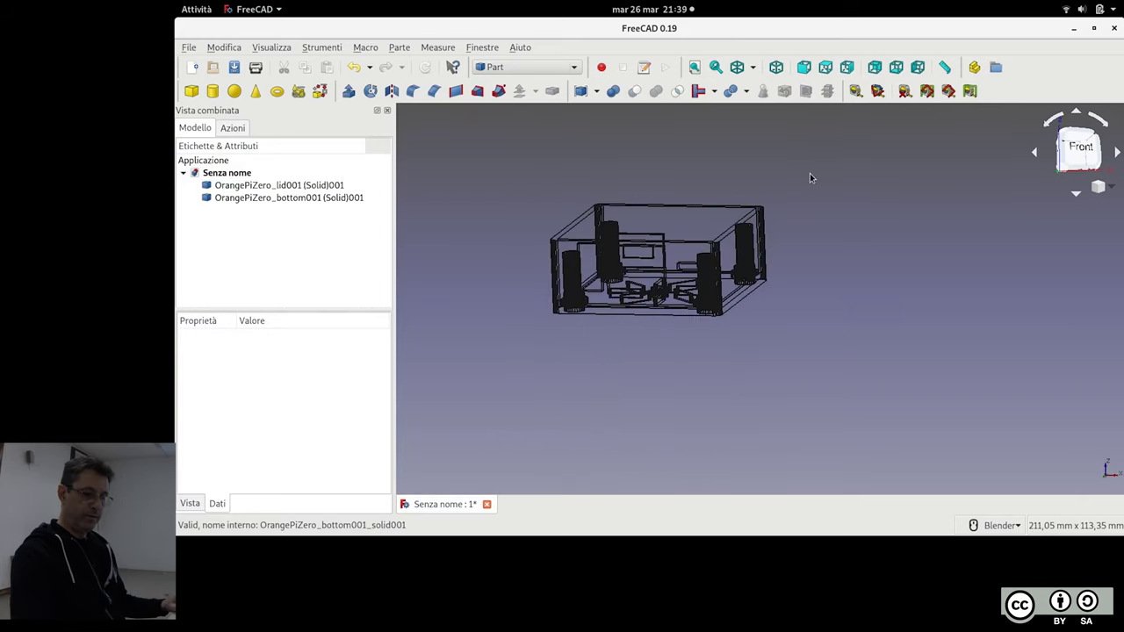
key("2")
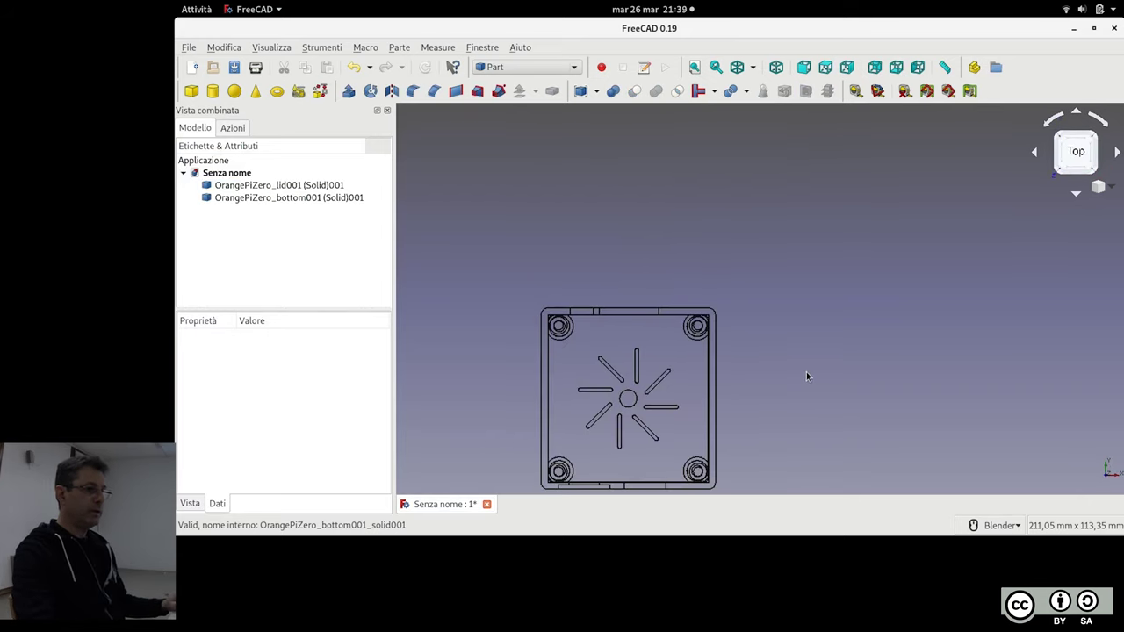
middle_click_drag(806, 371, 829, 183, "shift")
scroll(816, 121, "up", 2)
scroll(815, 125, "up", 2)
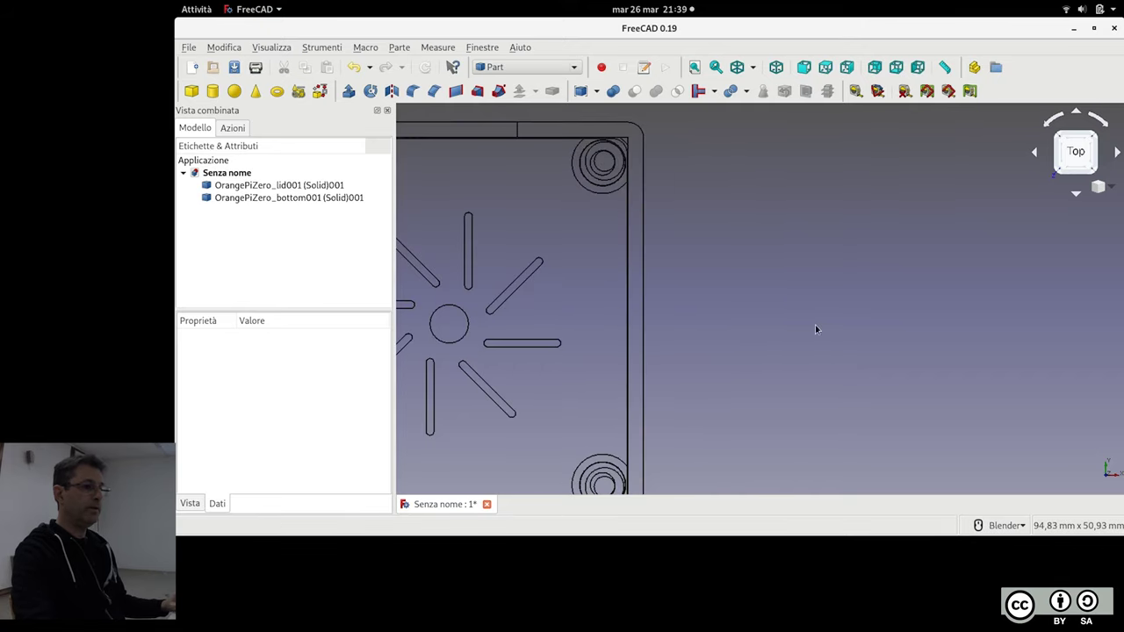
scroll(815, 325, "down", 2)
left_click(944, 69)
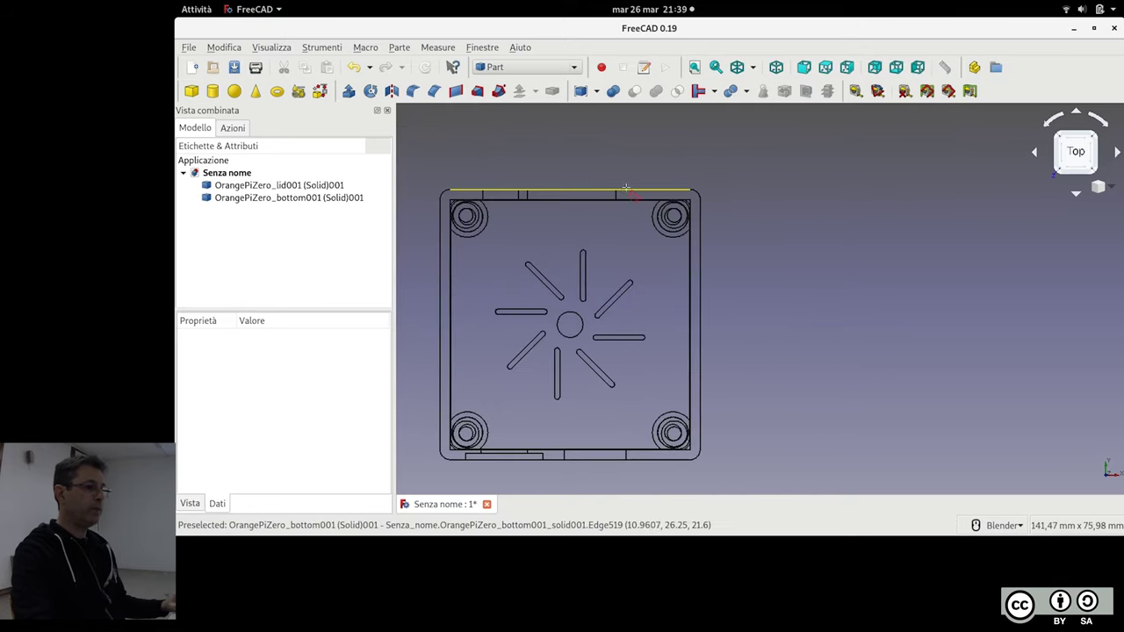
left_click(626, 190)
left_click(650, 458)
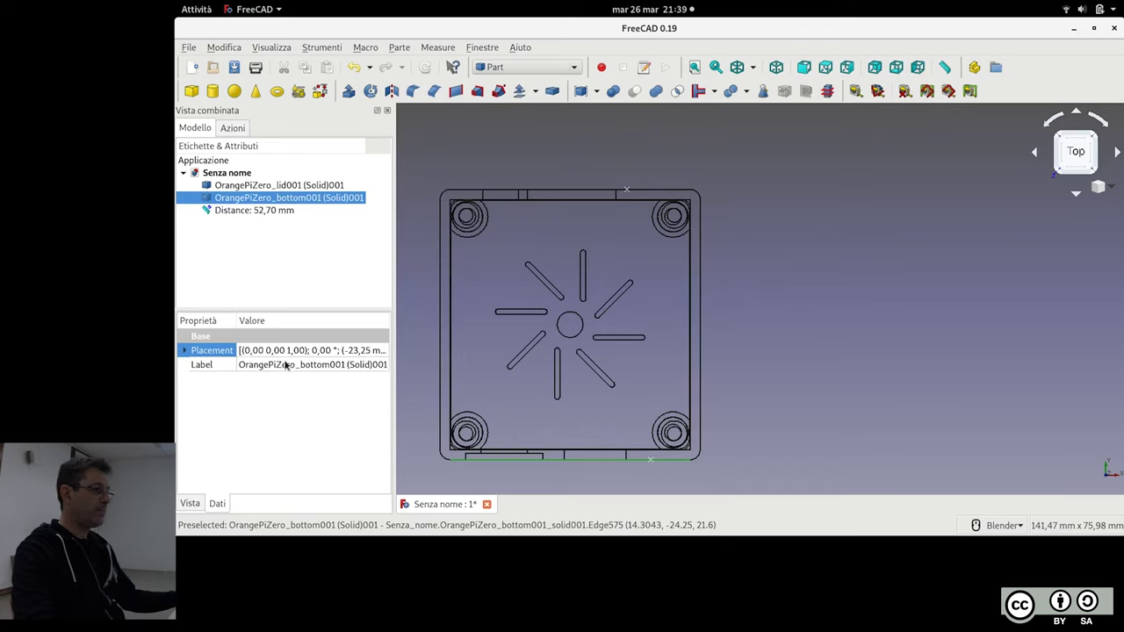
left_click(240, 212)
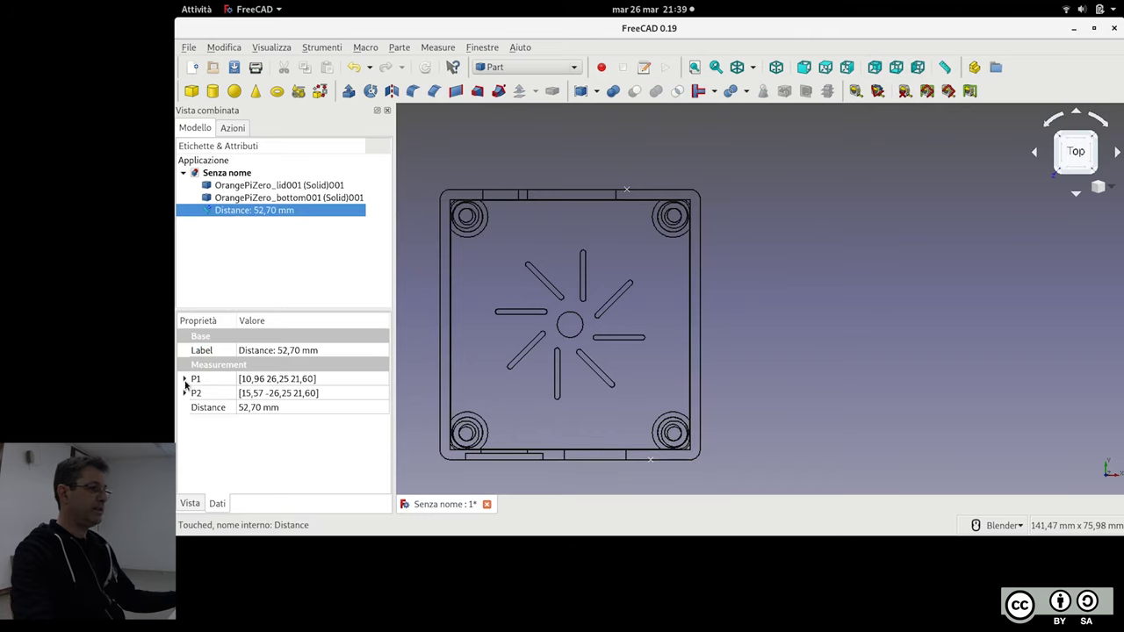
left_click(185, 378)
left_click(184, 436)
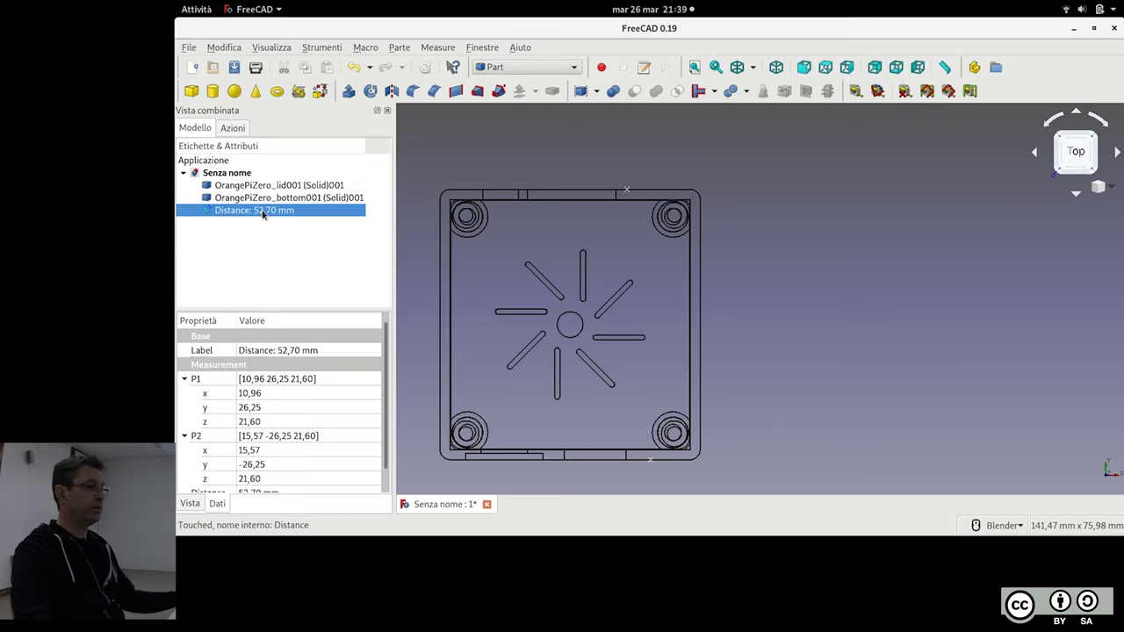
key("Delete")
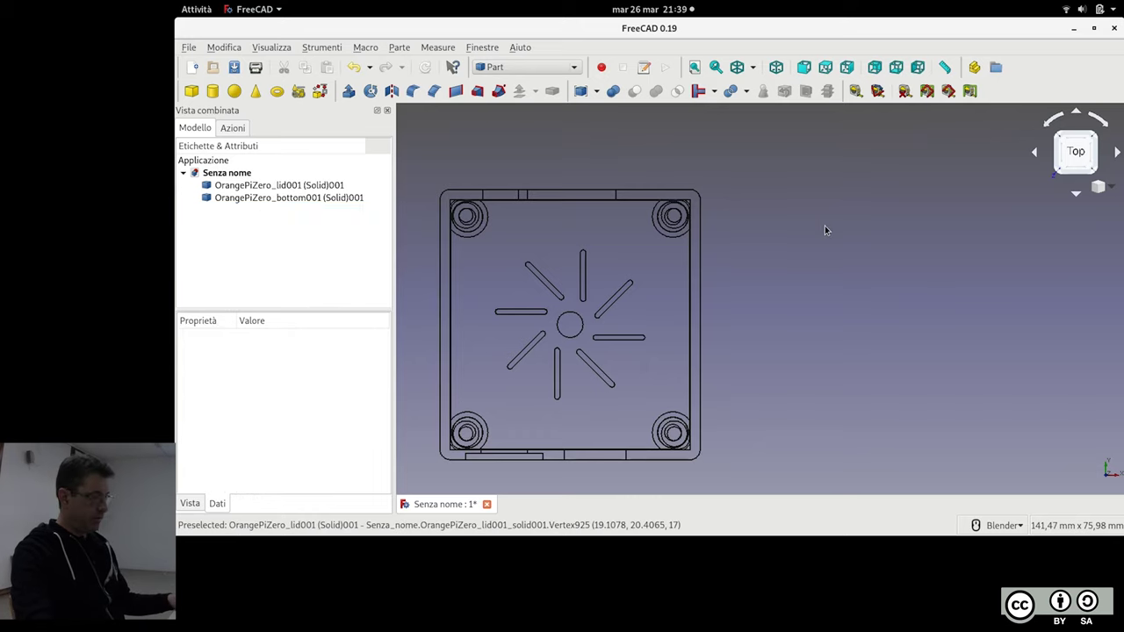
key("ctrl+s")
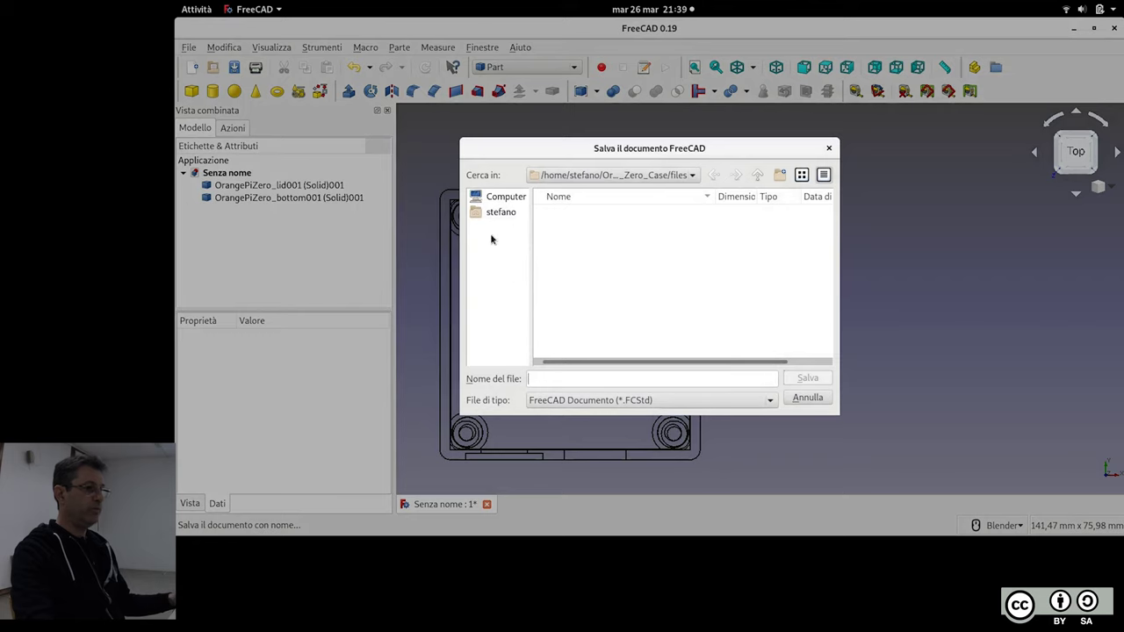
Save the document as IUG in the home folder and switch to Front view
left_click(501, 212)
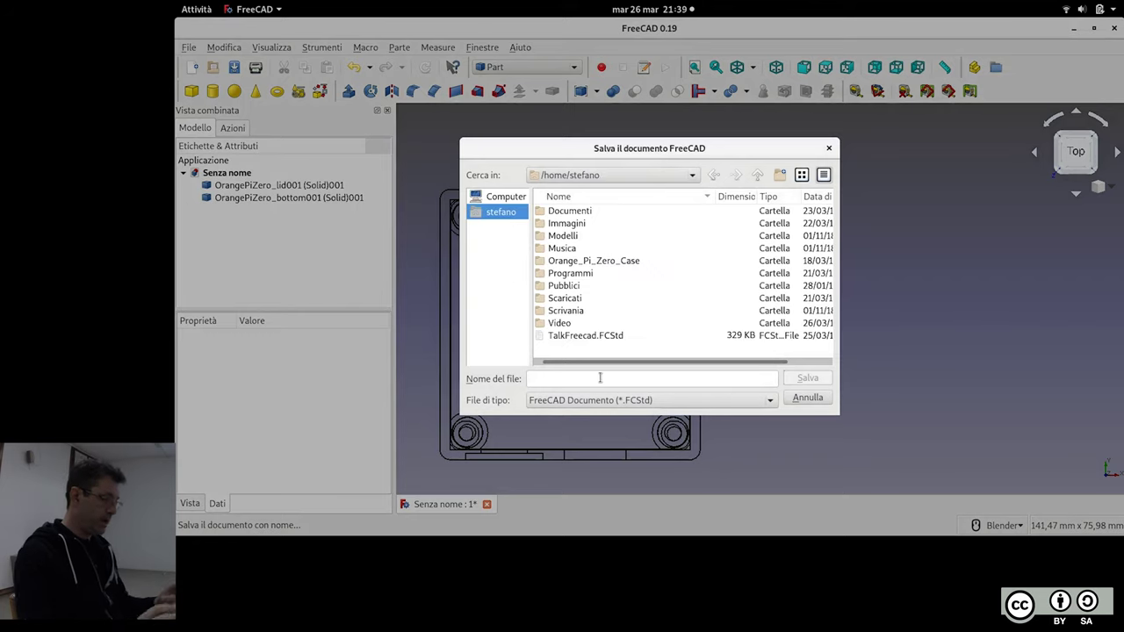
type("IUG")
key("Return")
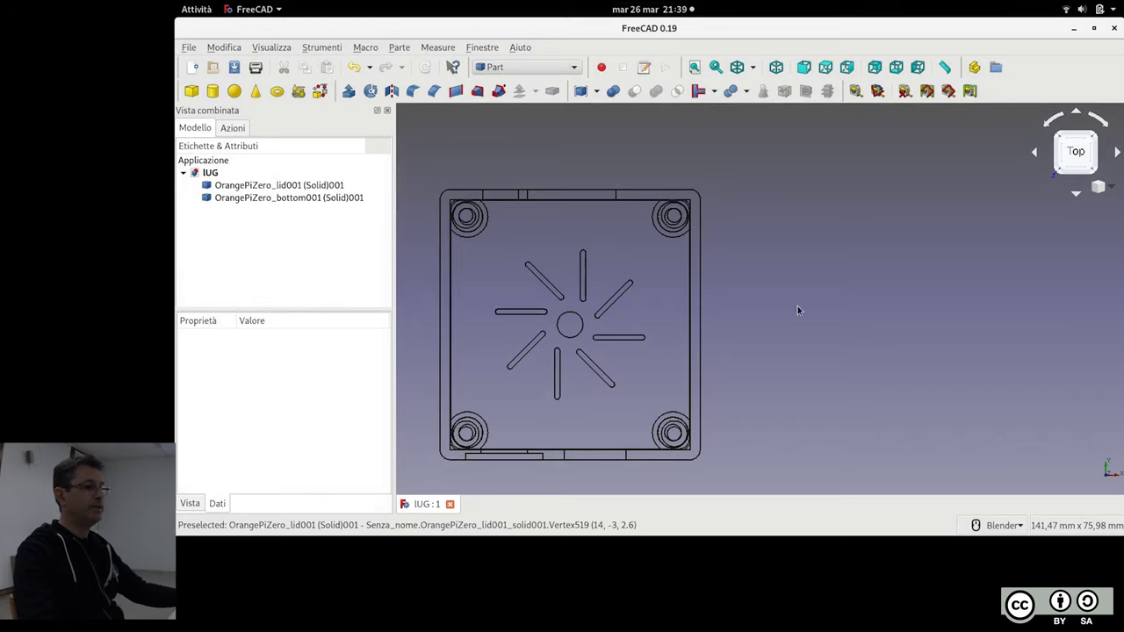
key("1")
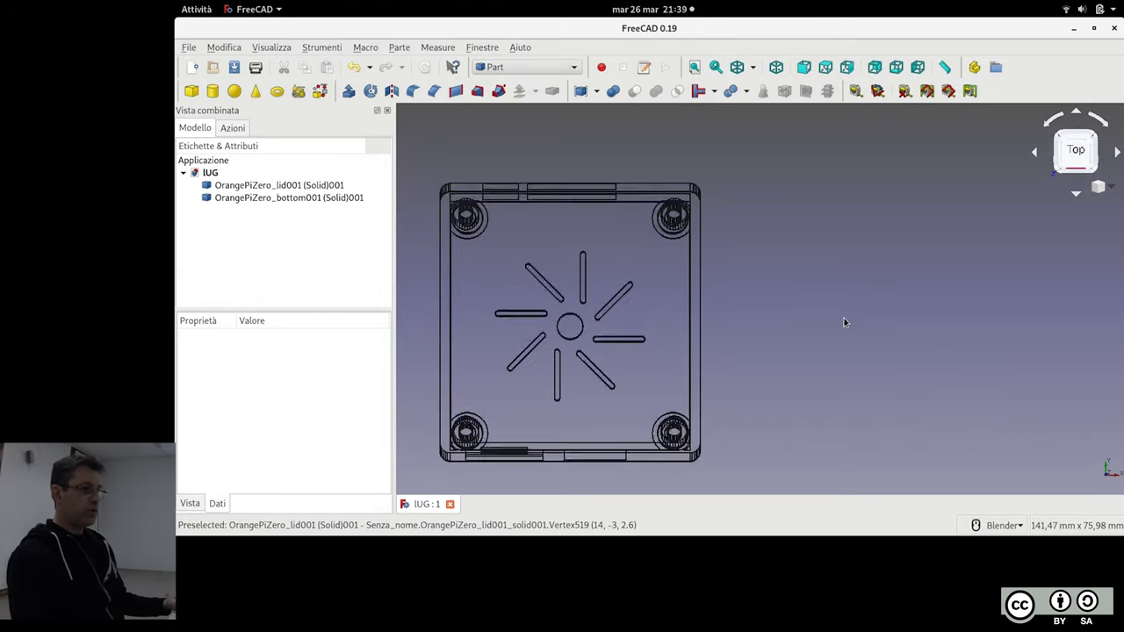
left_click(562, 68)
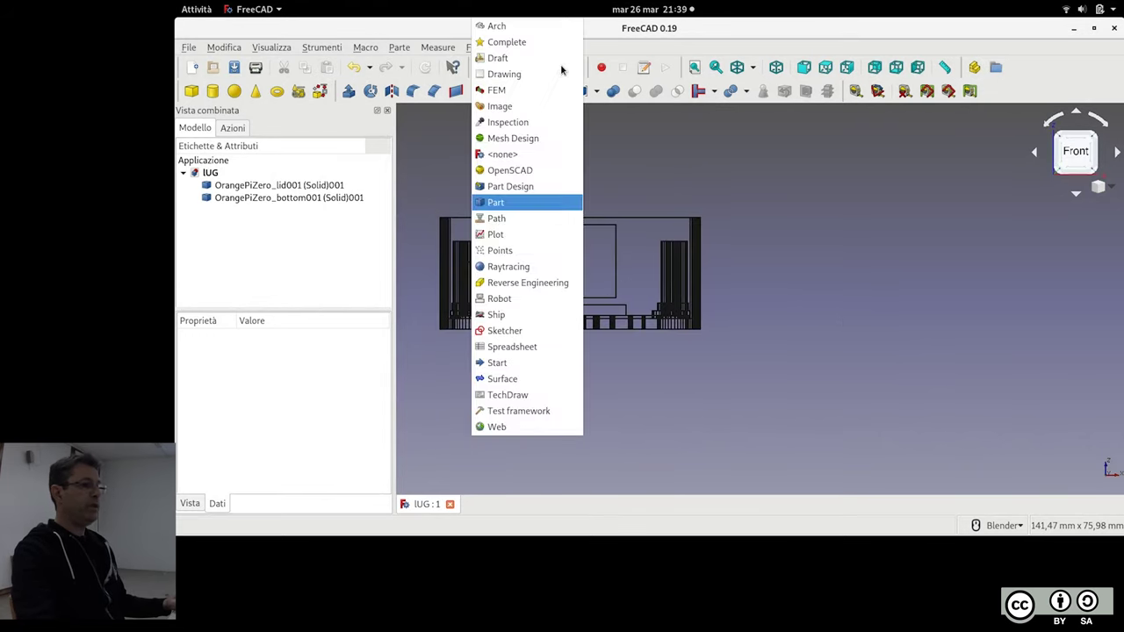
Activate the Draft workbench and fit the top view of the model in the window
left_click(544, 57)
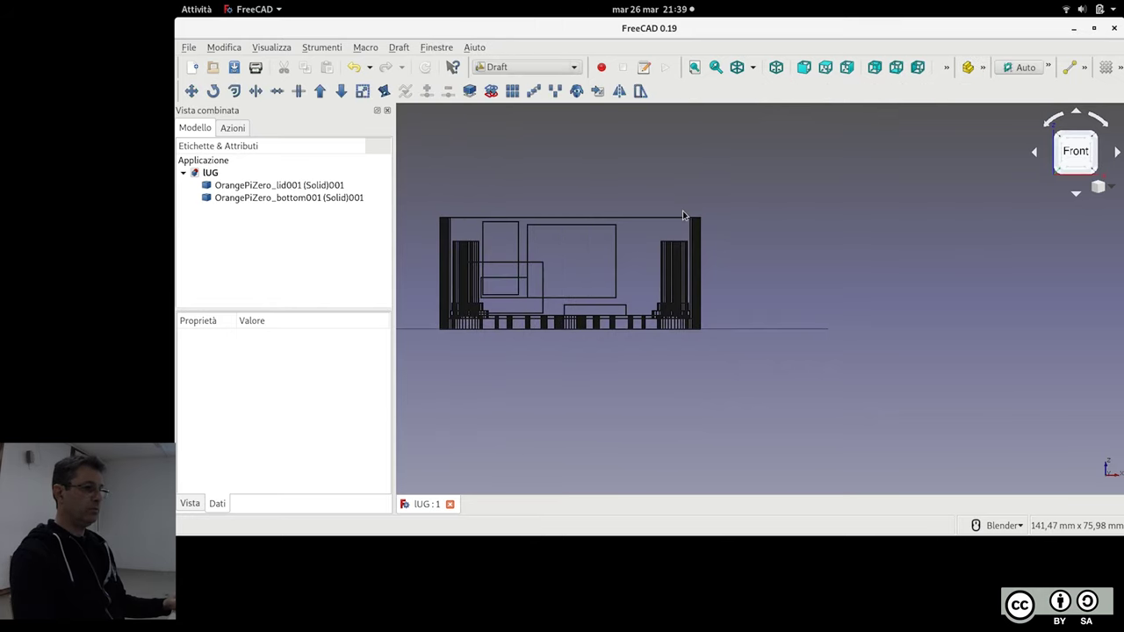
key("2")
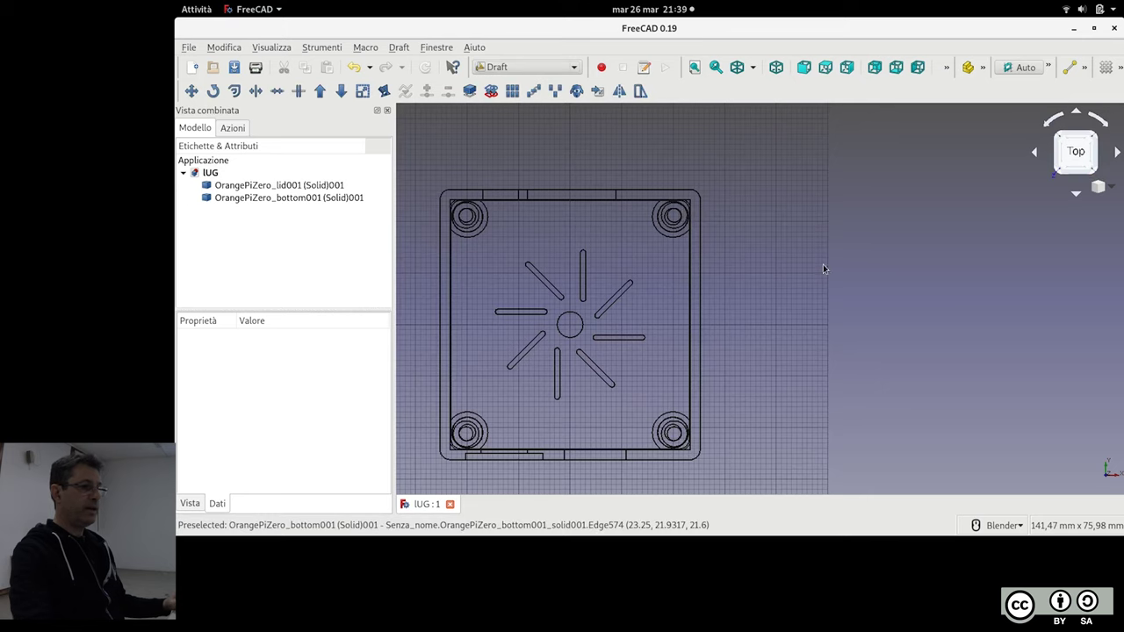
middle_click_drag(832, 335, 852, 343, "shift")
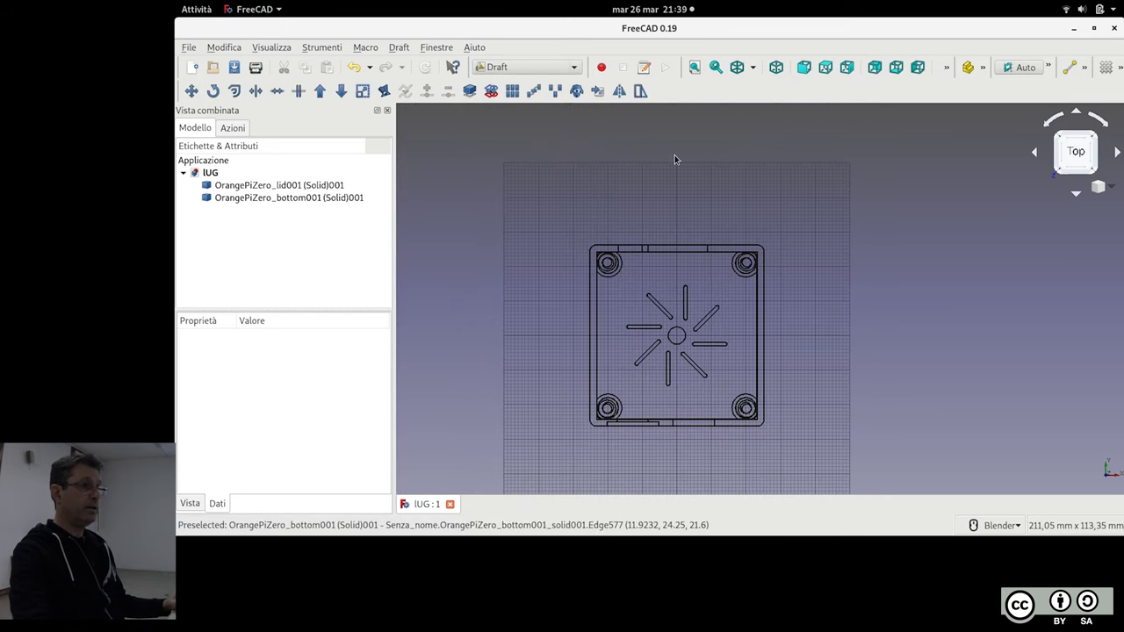
middle_click_drag(919, 357, 921, 326, "shift")
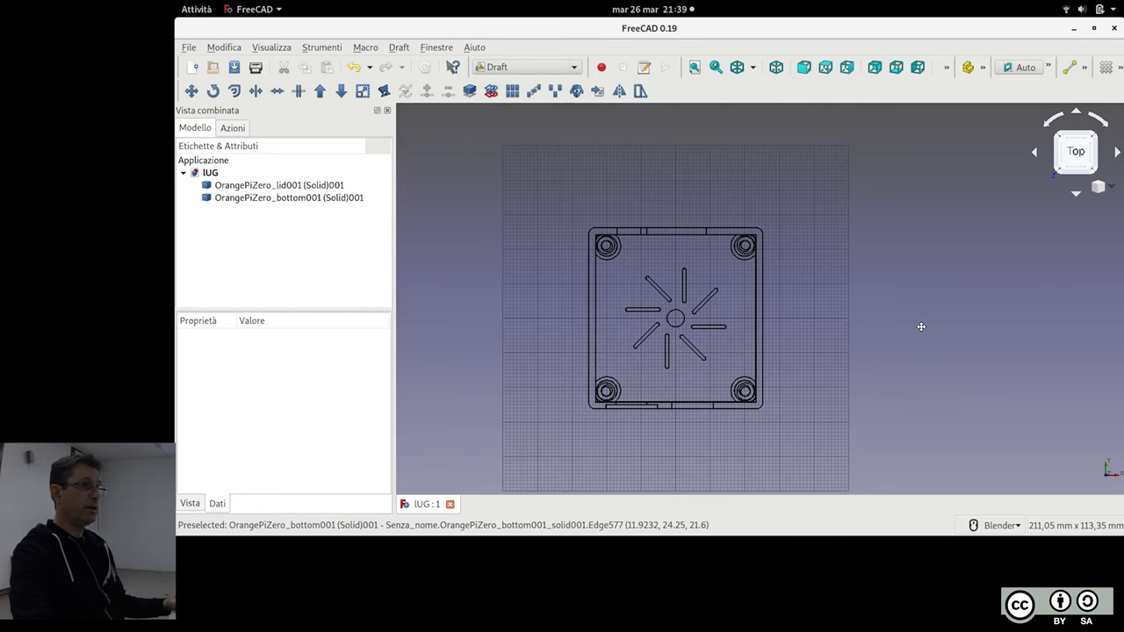
left_click(1109, 188)
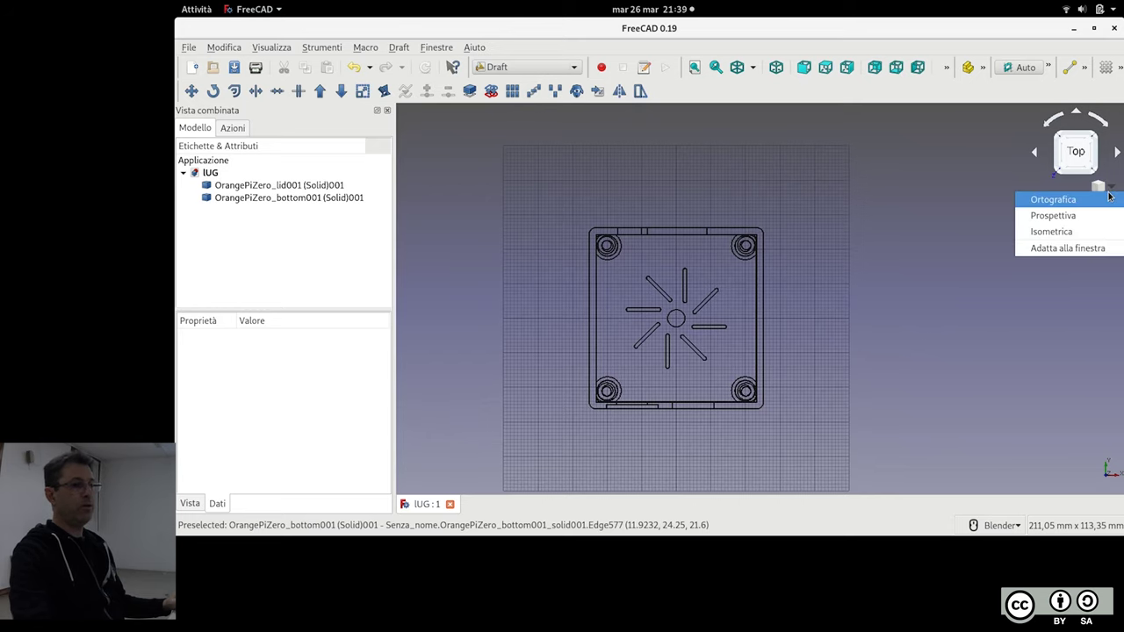
left_click(1108, 249)
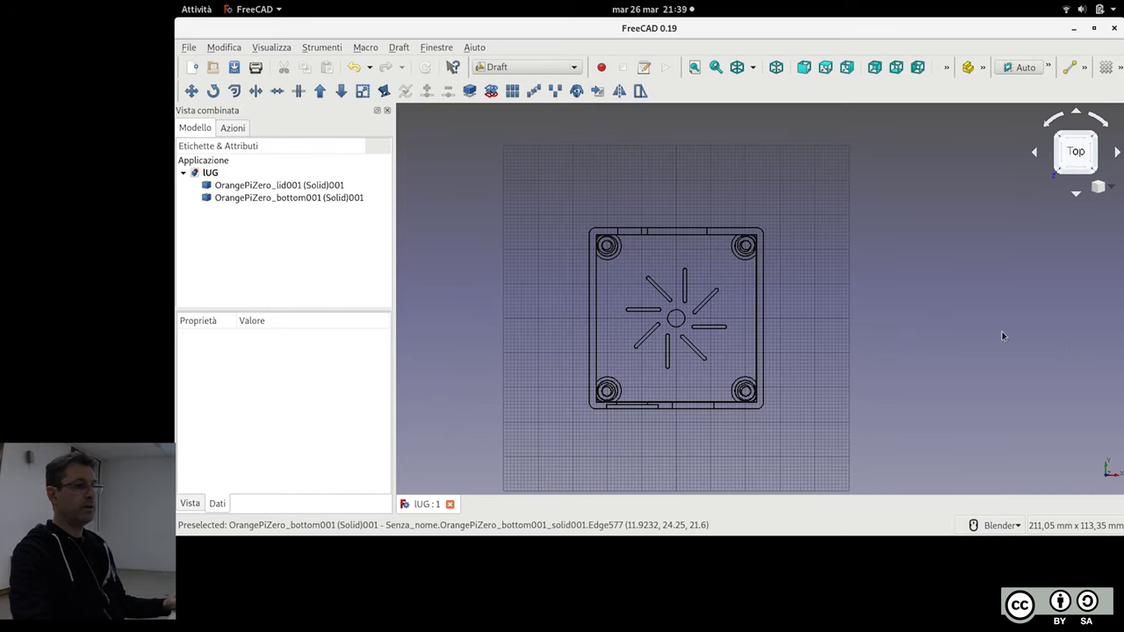
middle_click_drag(843, 332, 885, 323, "shift")
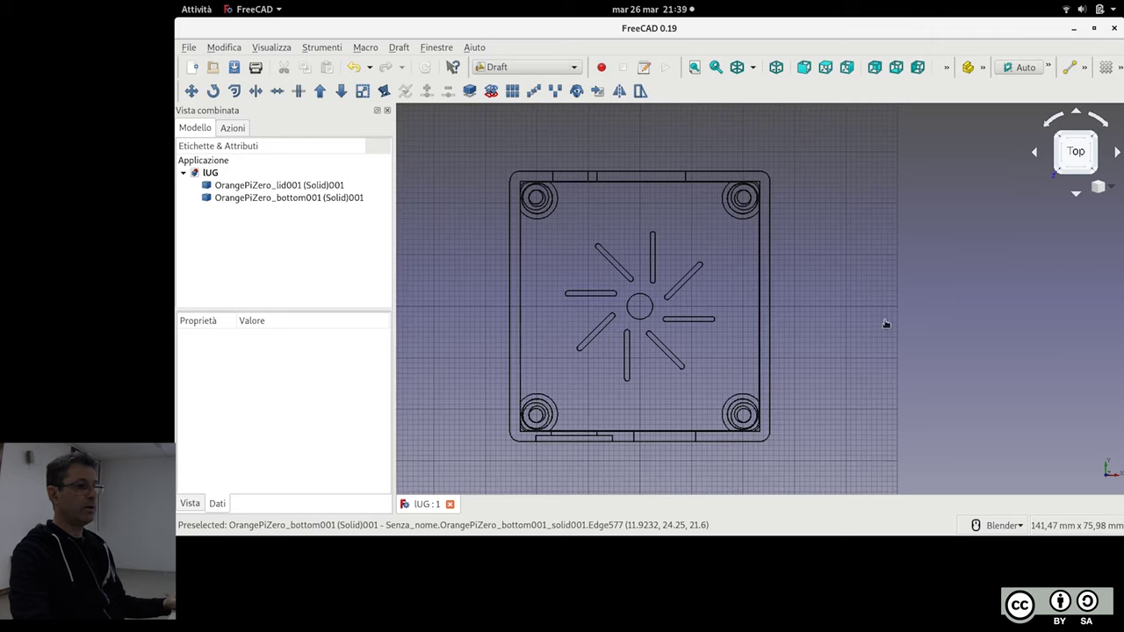
Toggle the bottom case and lid visibility, then orbit and return to Front view
left_click(311, 199)
key("space")
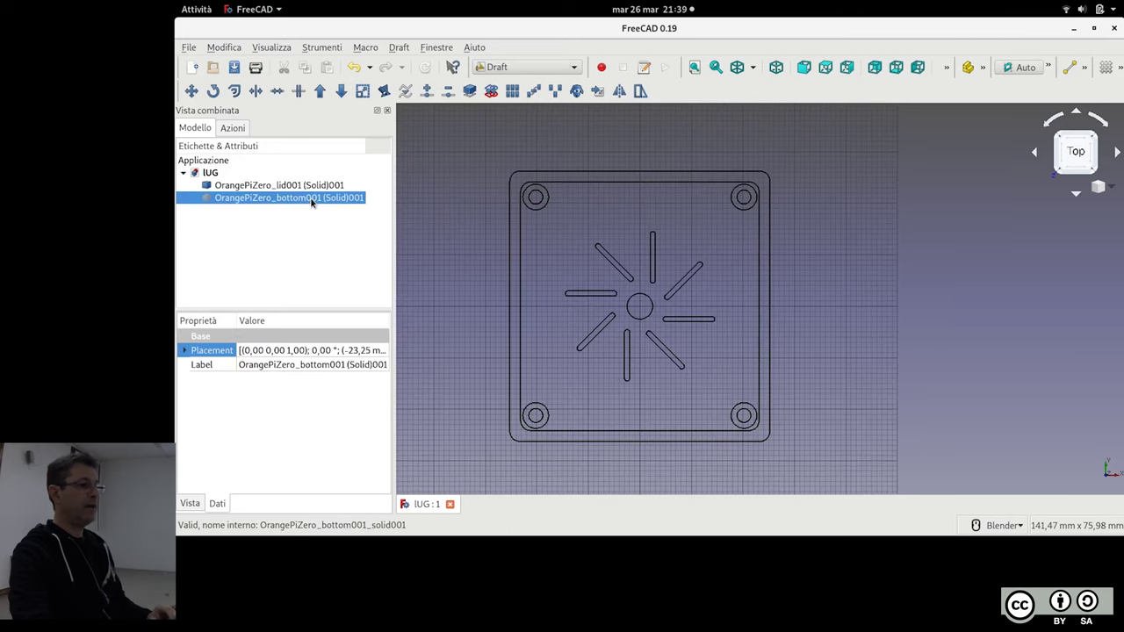
key("space")
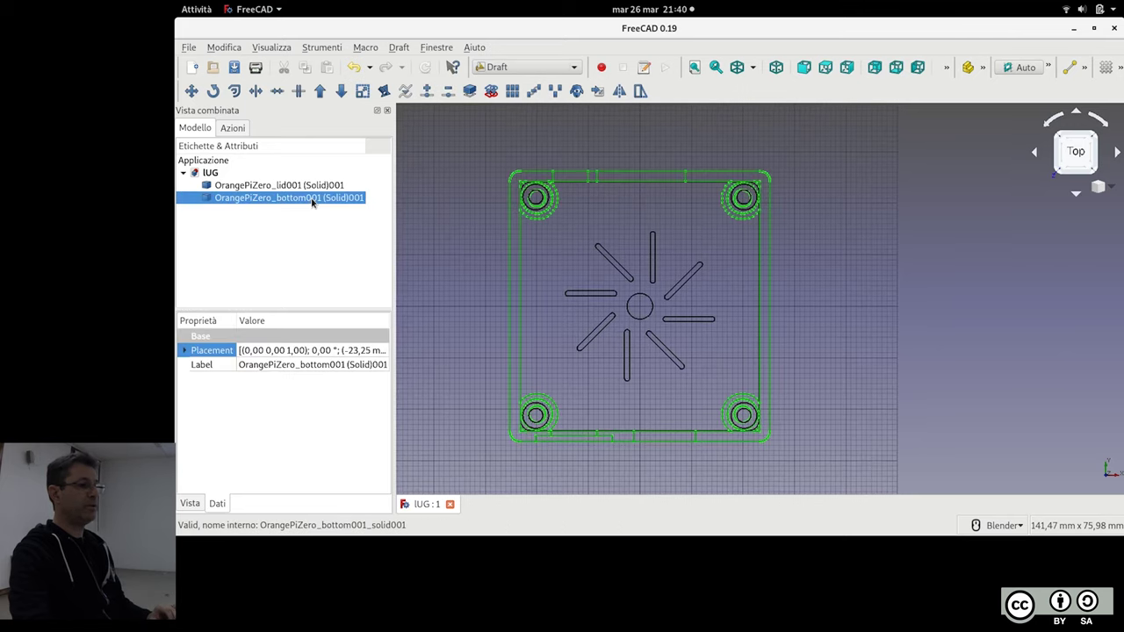
key("Up")
key("space")
key("space")
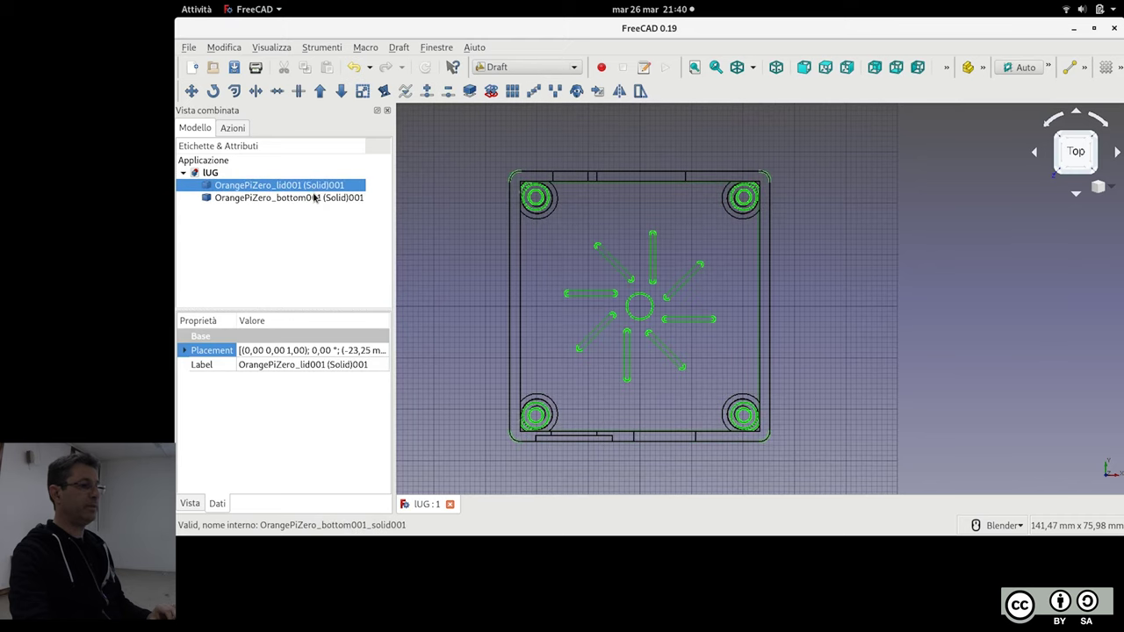
left_click(890, 255)
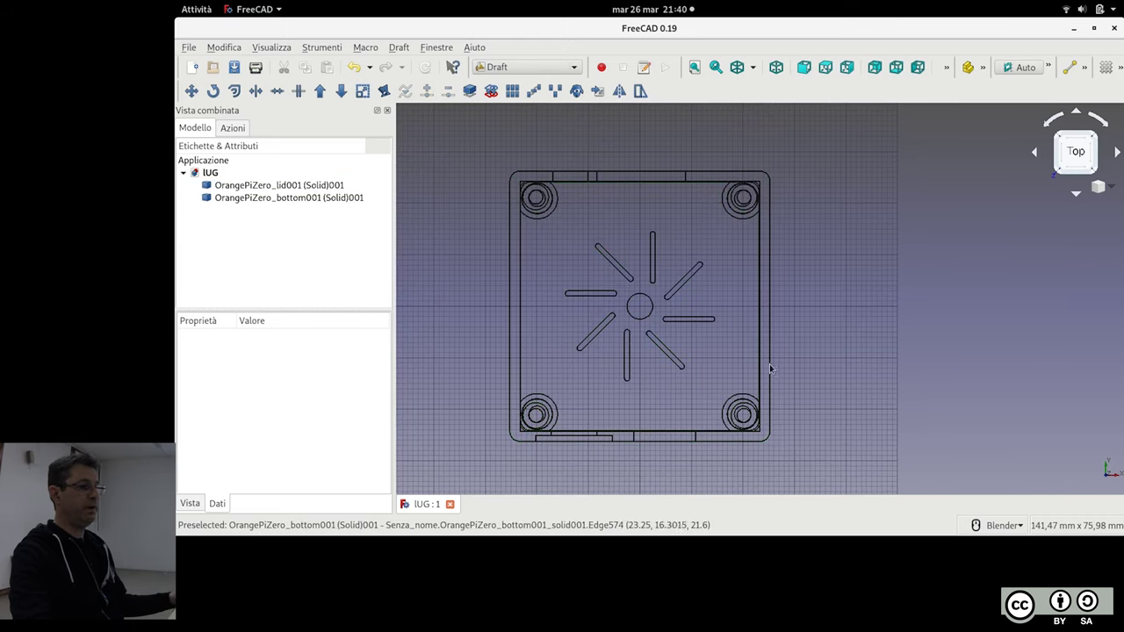
scroll(880, 326, "down", 3)
middle_click_drag(831, 401, 865, 320)
key("1")
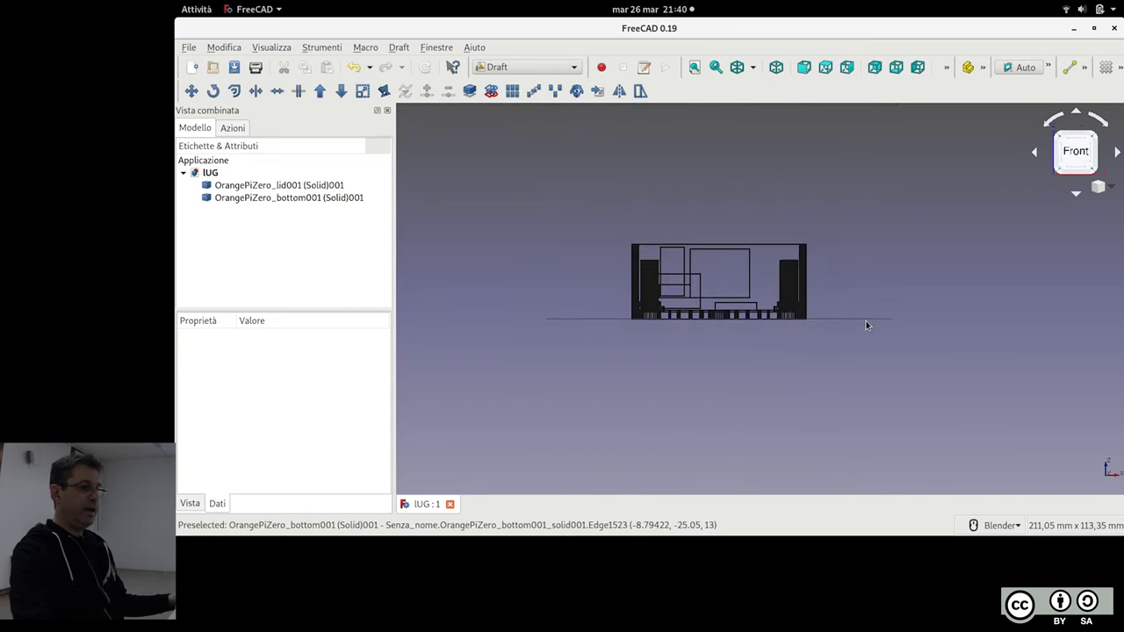
scroll(728, 367, "up", 2)
scroll(728, 367, "up", 2)
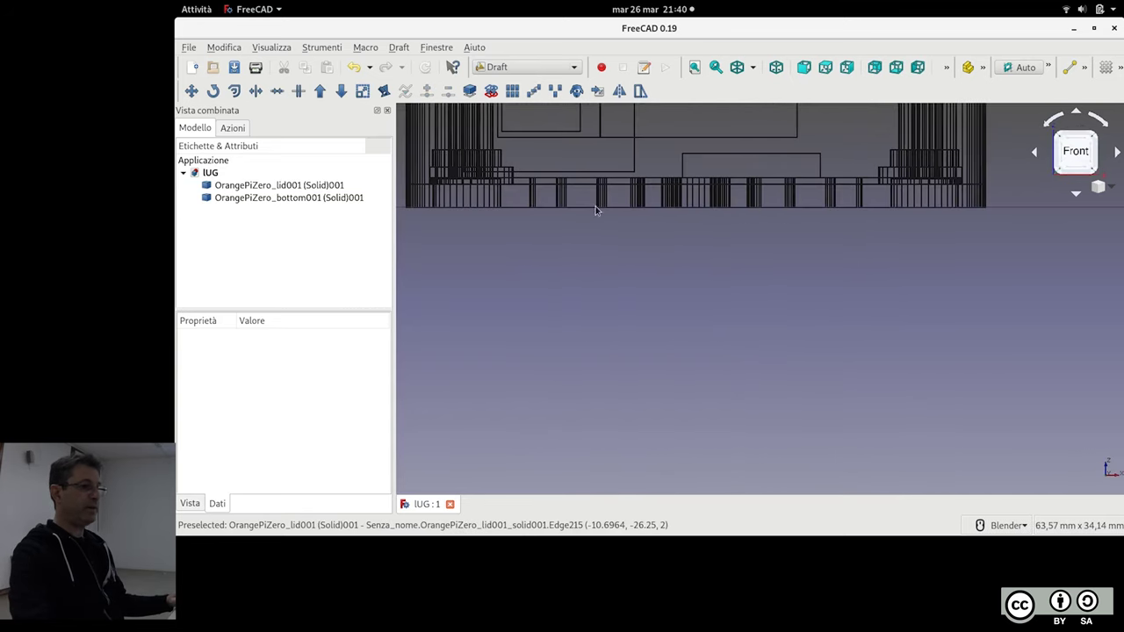
scroll(615, 229, "down", 1)
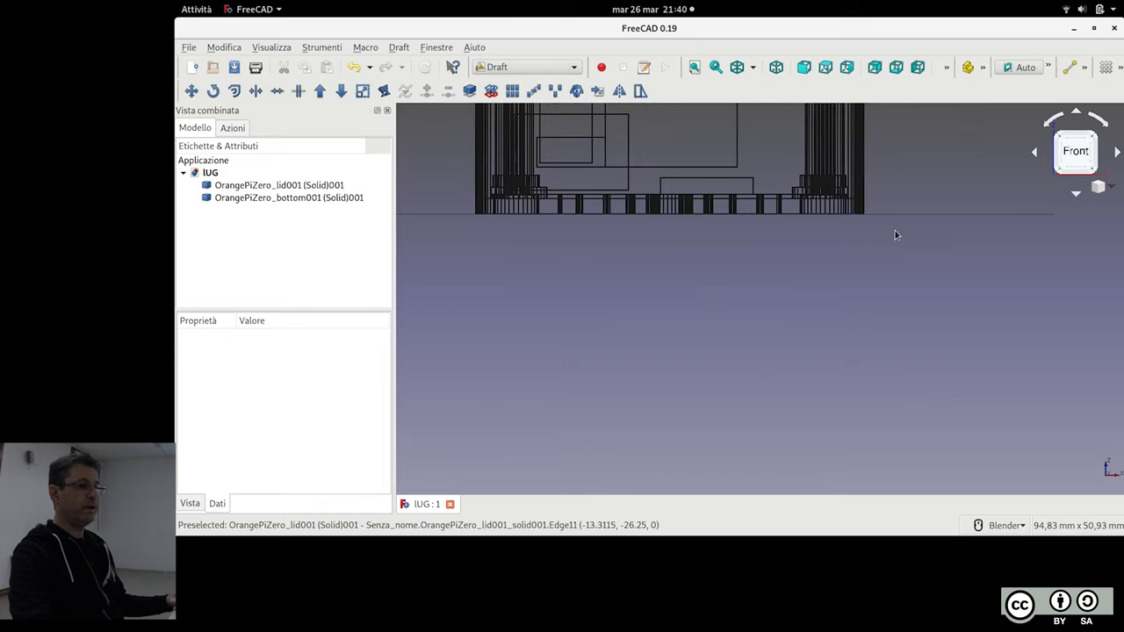
middle_click_drag(856, 322, 890, 446, "shift")
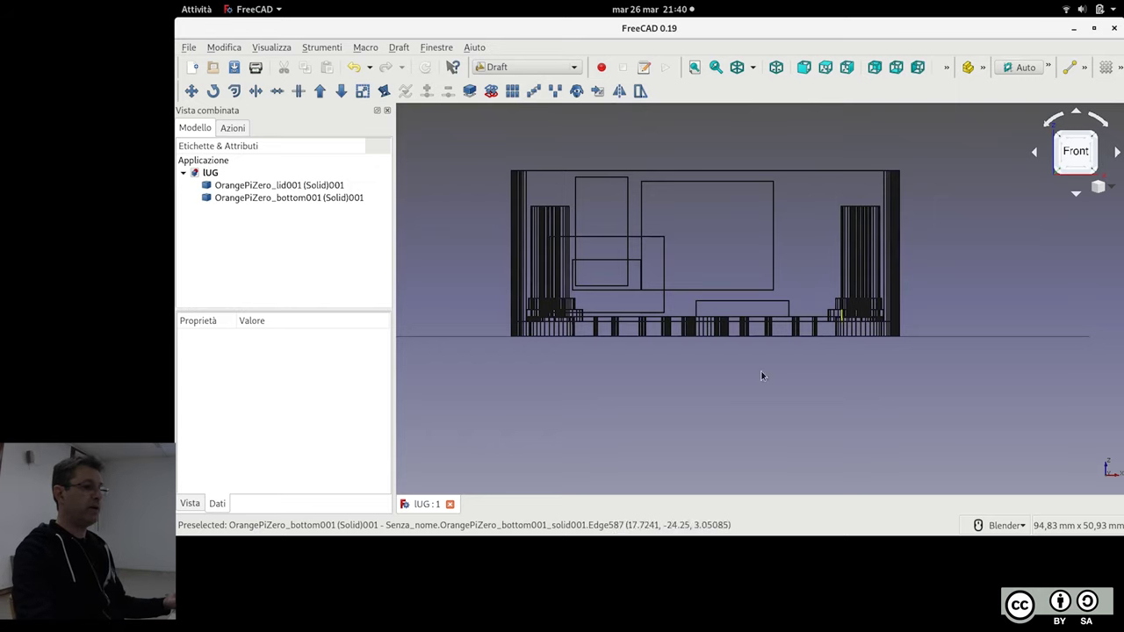
scroll(572, 350, "up", 2)
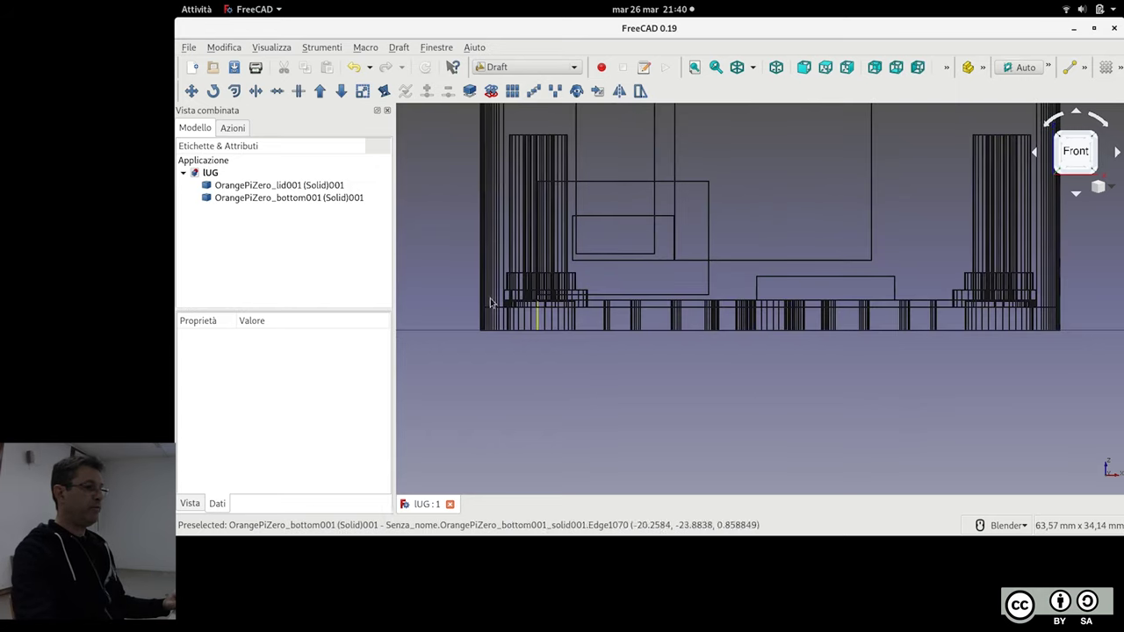
left_click(299, 187)
left_click(301, 197)
key("space")
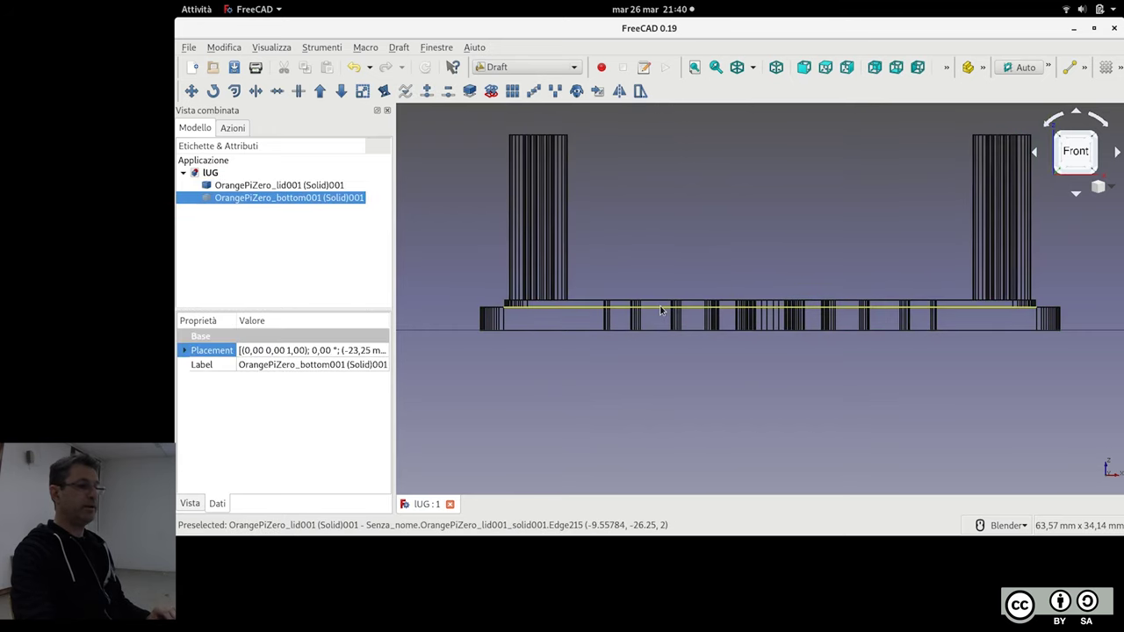
scroll(660, 309, "down", 2)
scroll(634, 308, "up", 2)
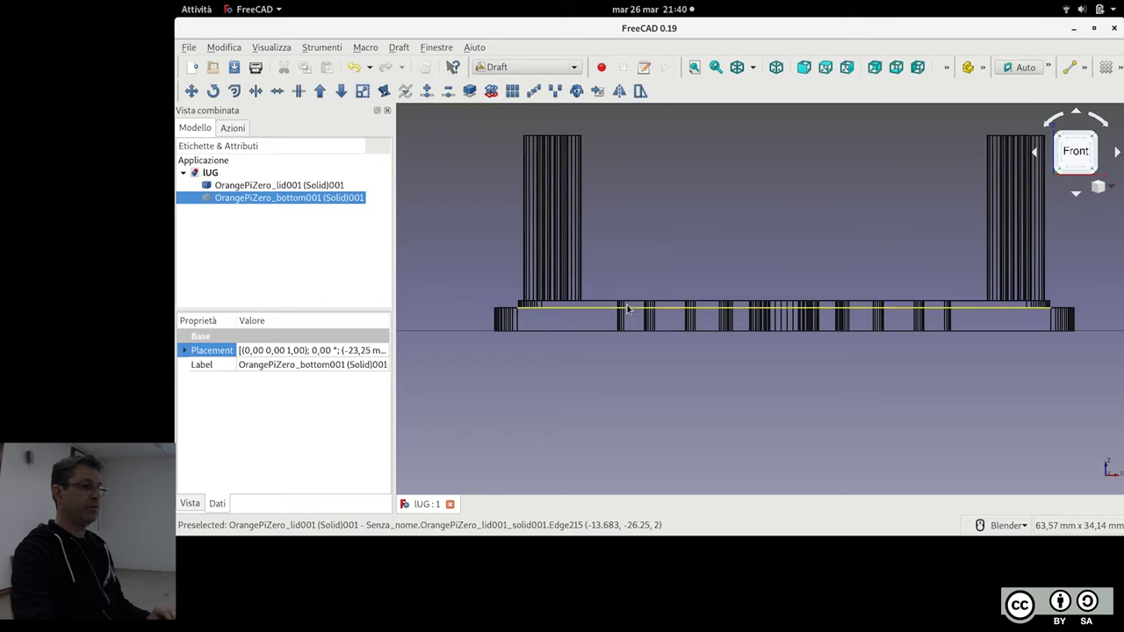
left_click(269, 187)
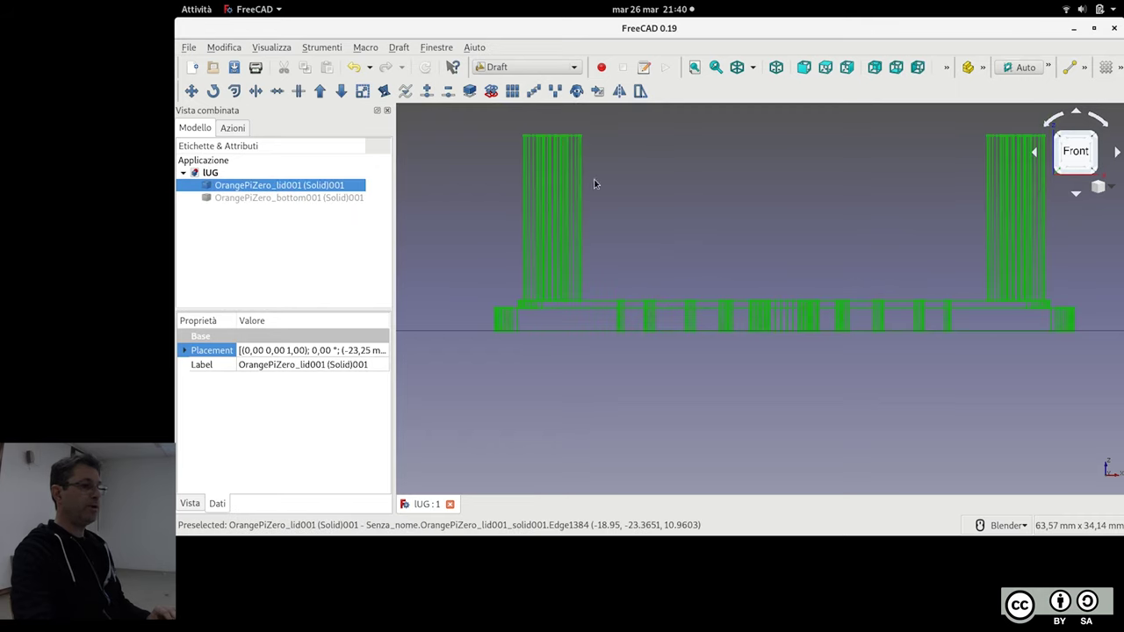
key("space")
left_click(258, 198)
key("space")
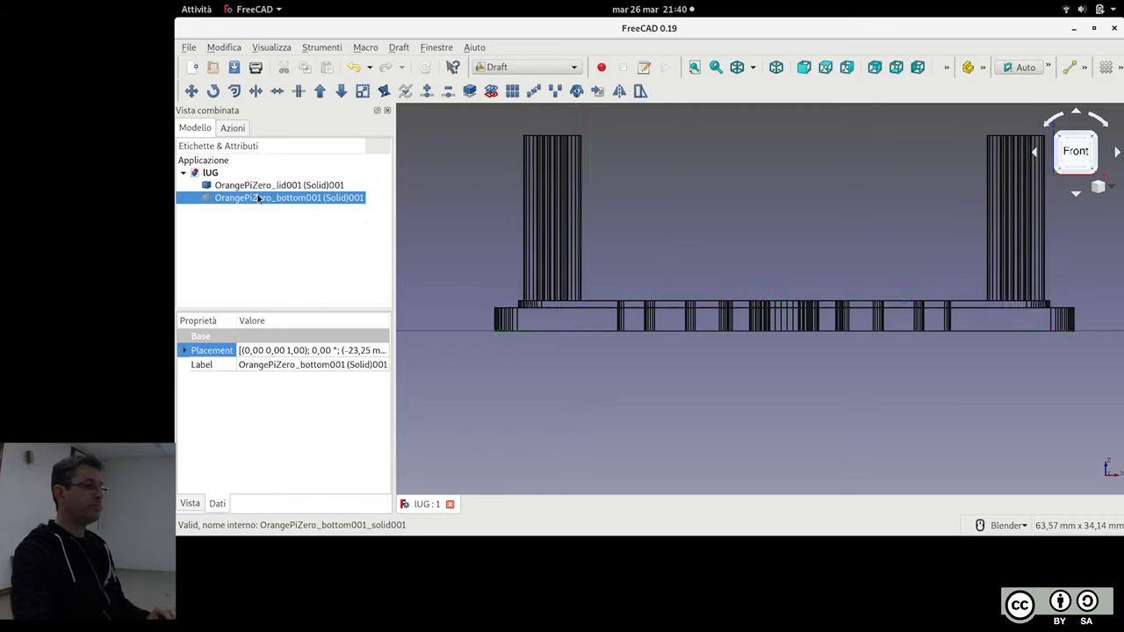
scroll(623, 159, "down", 2)
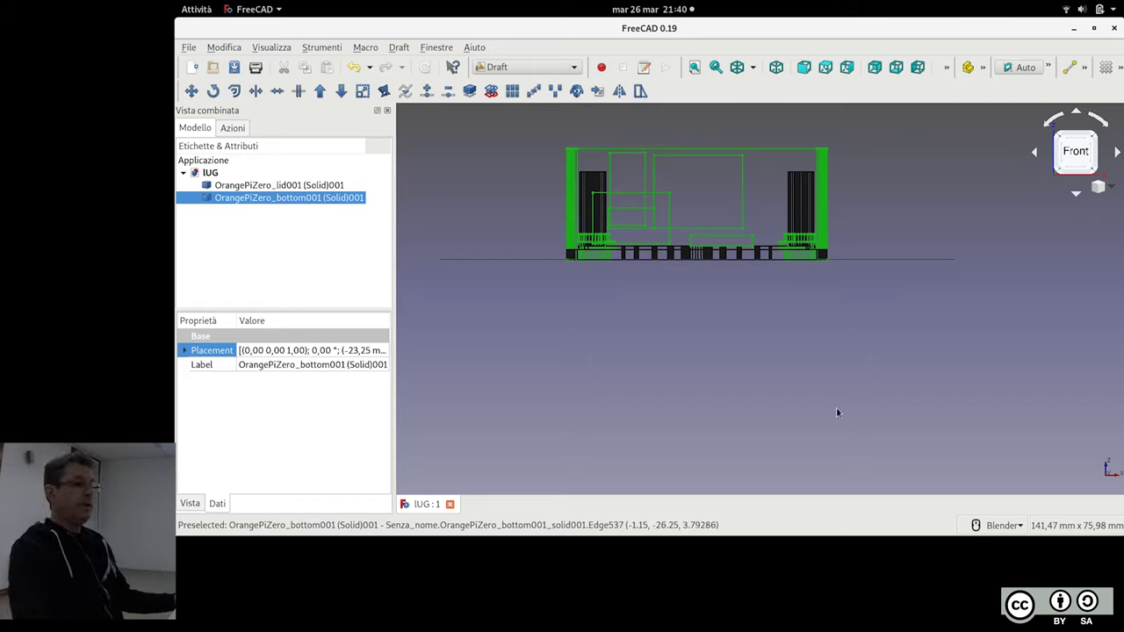
left_click(801, 399)
left_click(306, 199)
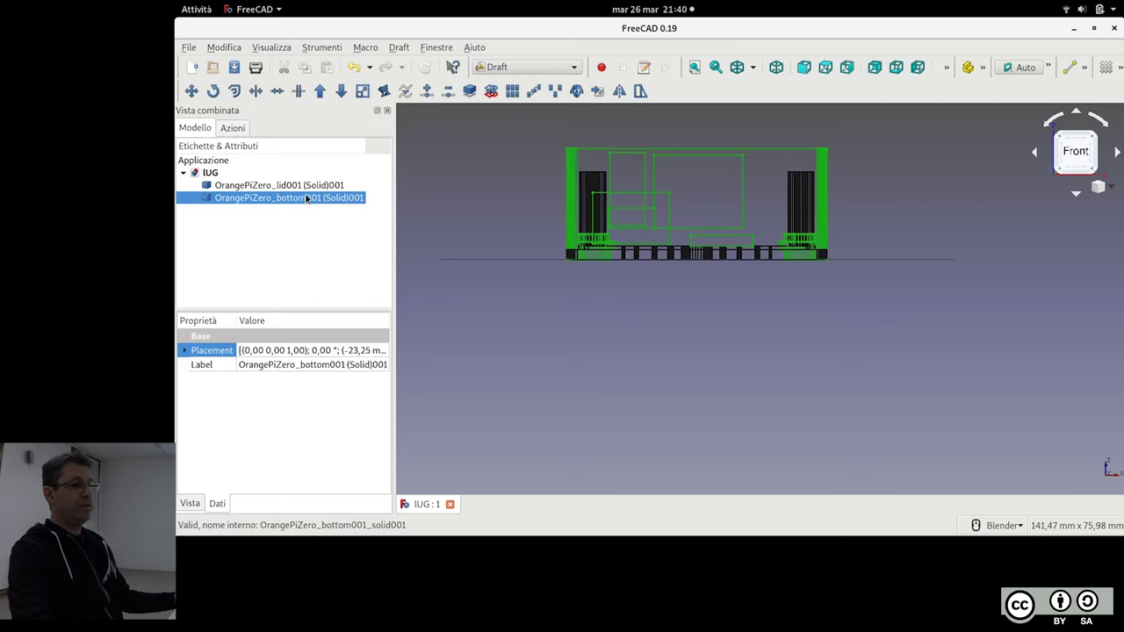
left_click(299, 187)
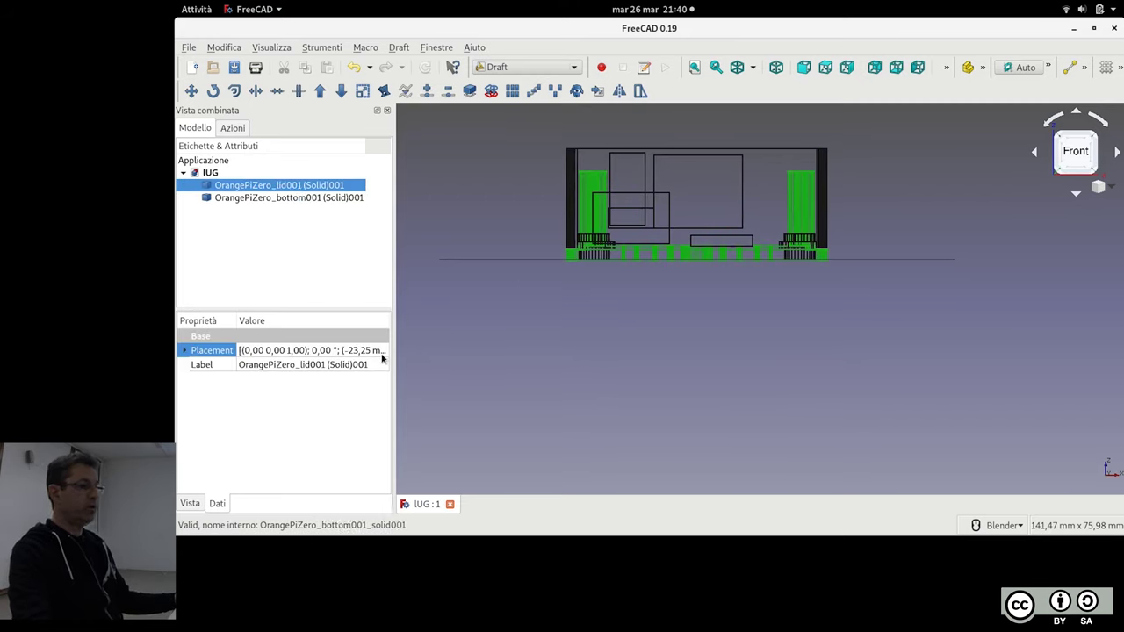
mouse_move(384, 351)
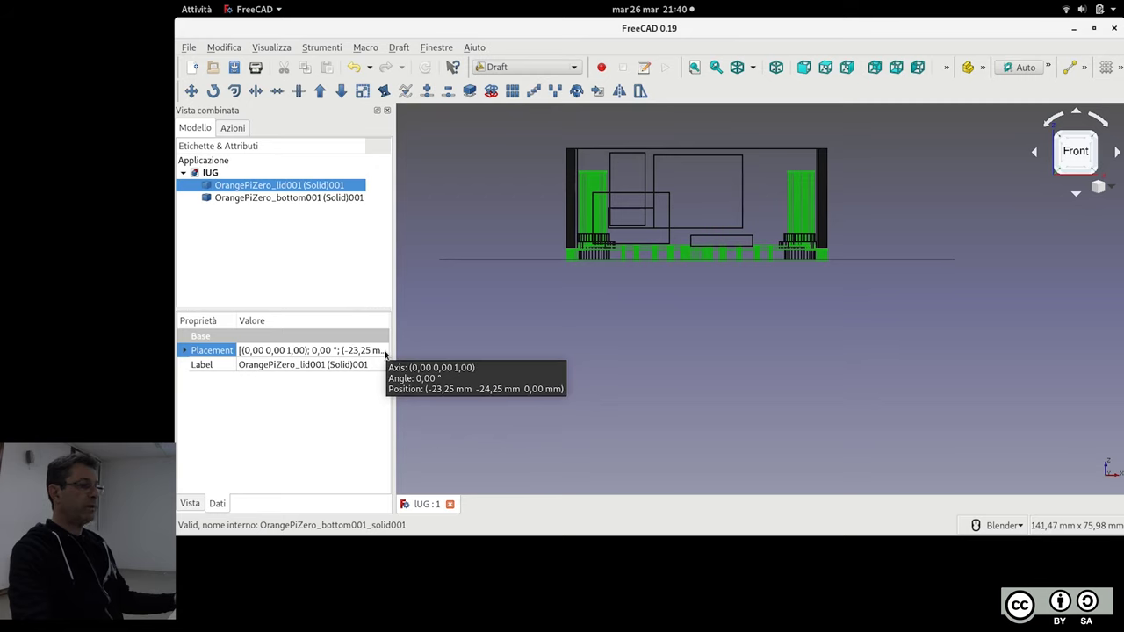
scroll(651, 331, "up", 2)
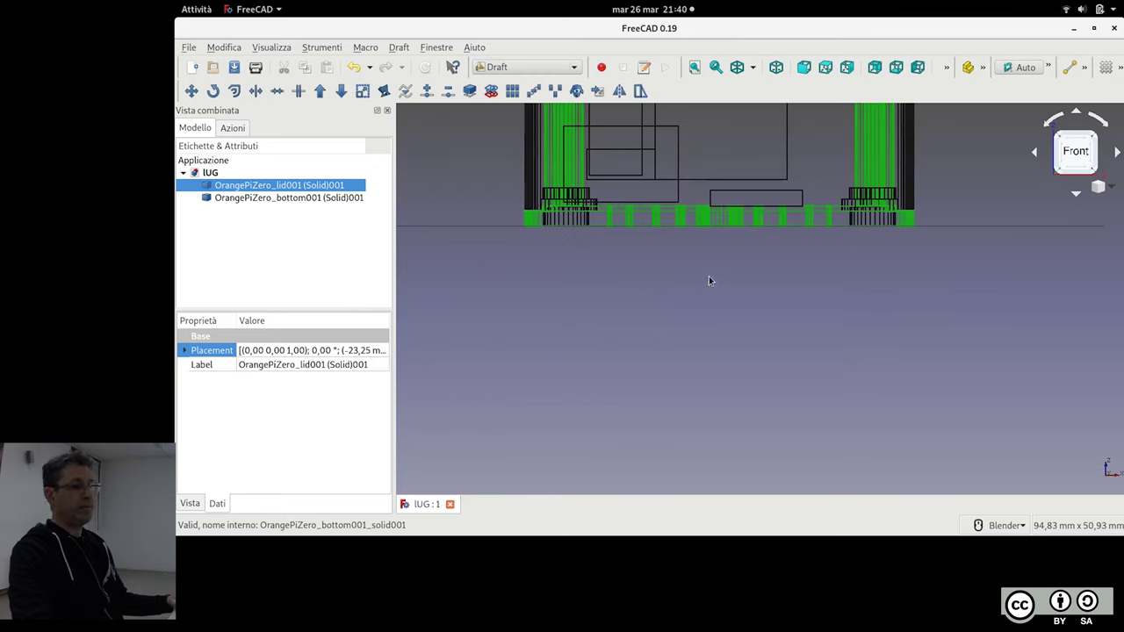
middle_click_drag(712, 279, 740, 369, "shift")
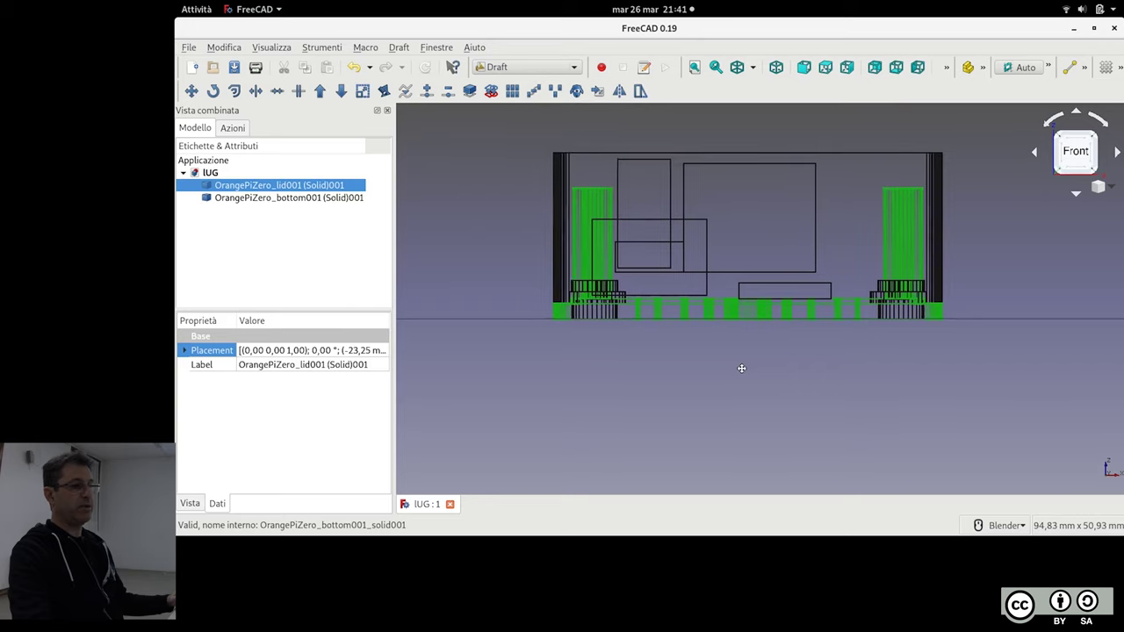
left_click(753, 369)
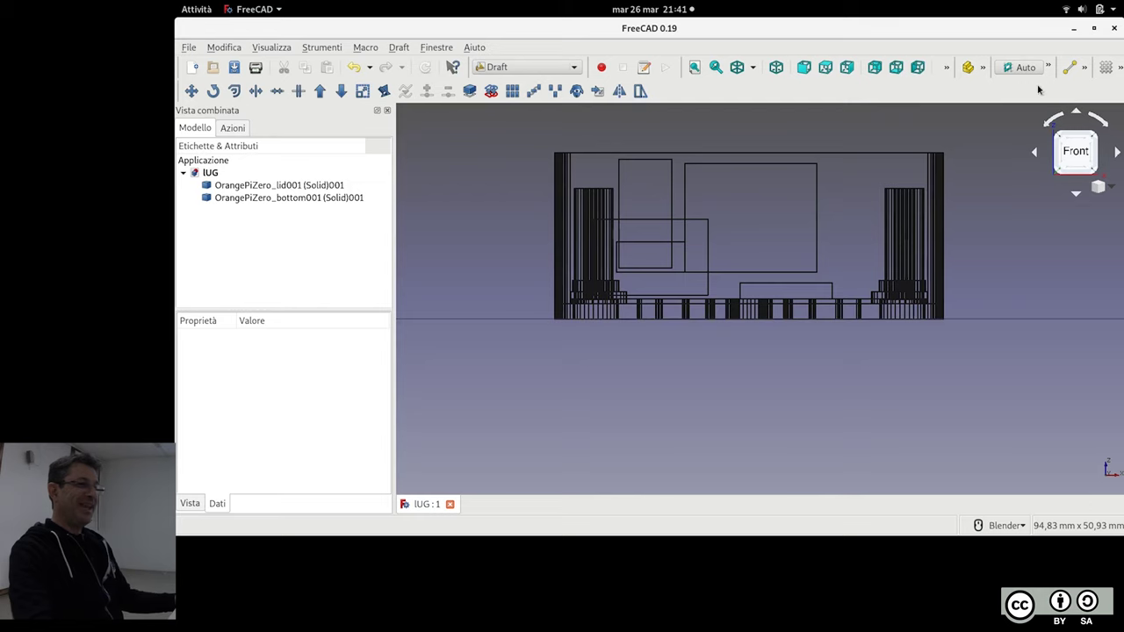
left_click(509, 69)
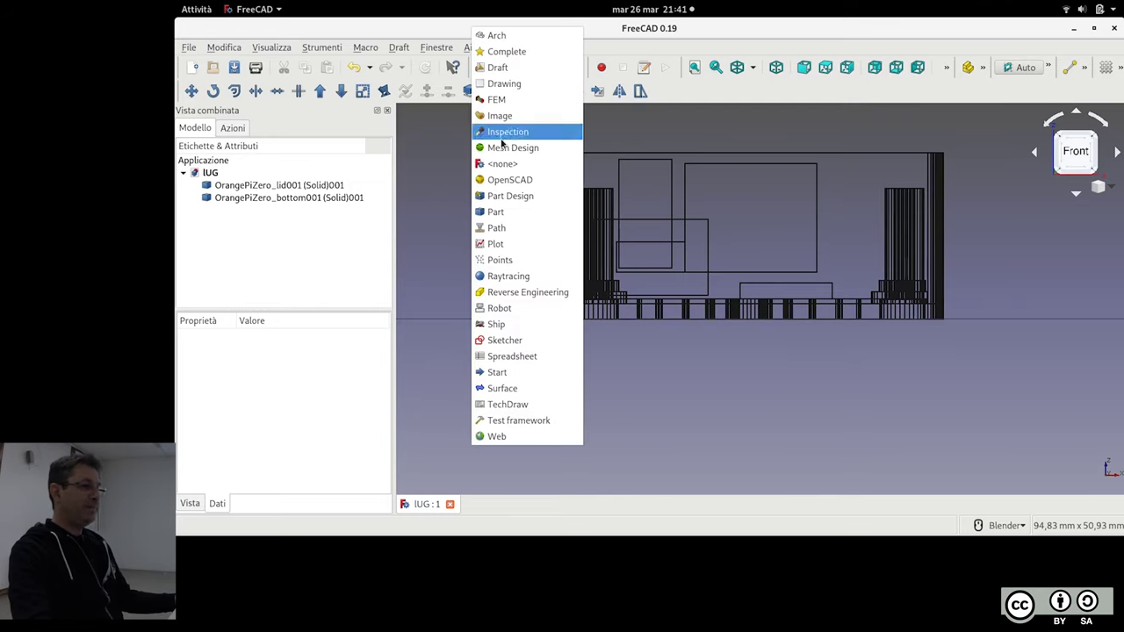
In the Part workbench, measure the 19,62 mm case height and expand both endpoints' coordinates
left_click(496, 212)
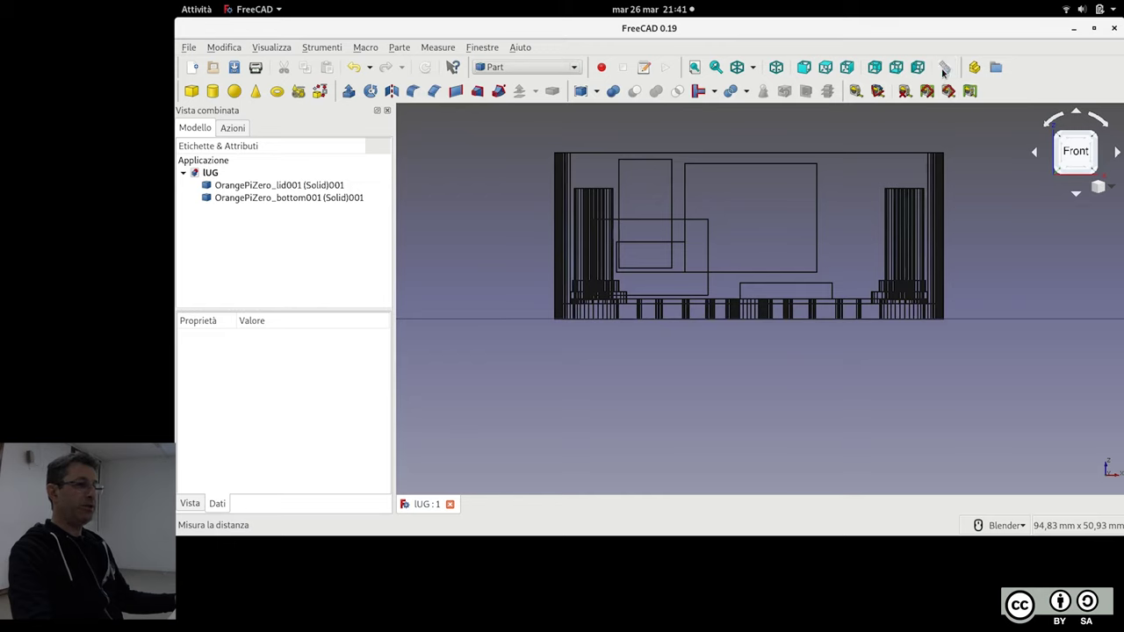
scroll(614, 309, "up", 2)
scroll(615, 309, "down", 2)
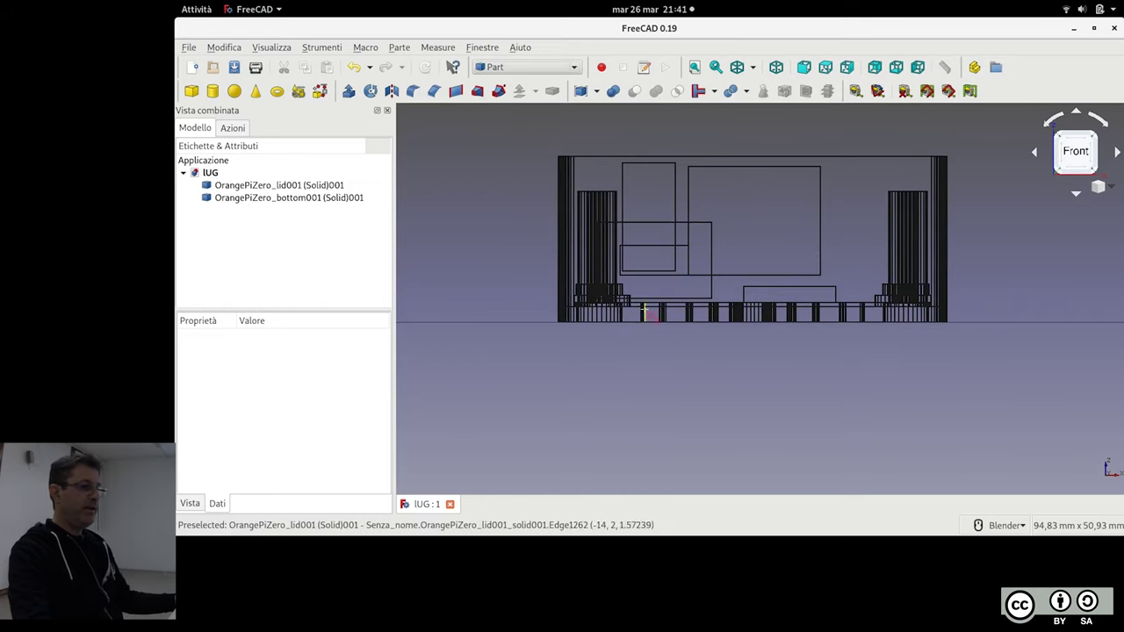
left_click(634, 307)
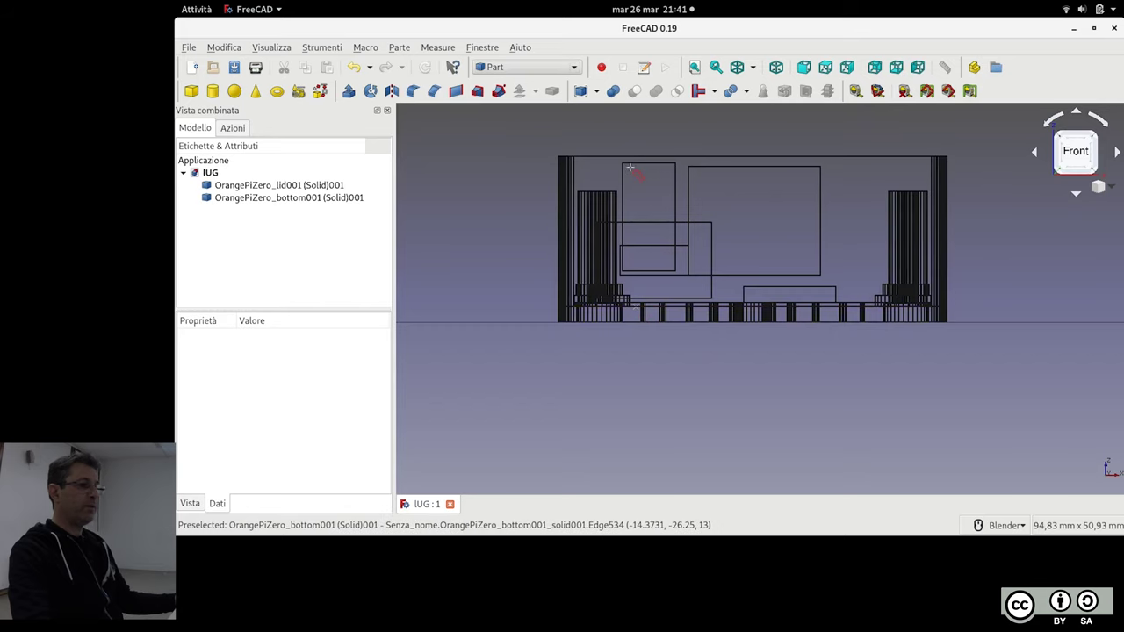
left_click(628, 158)
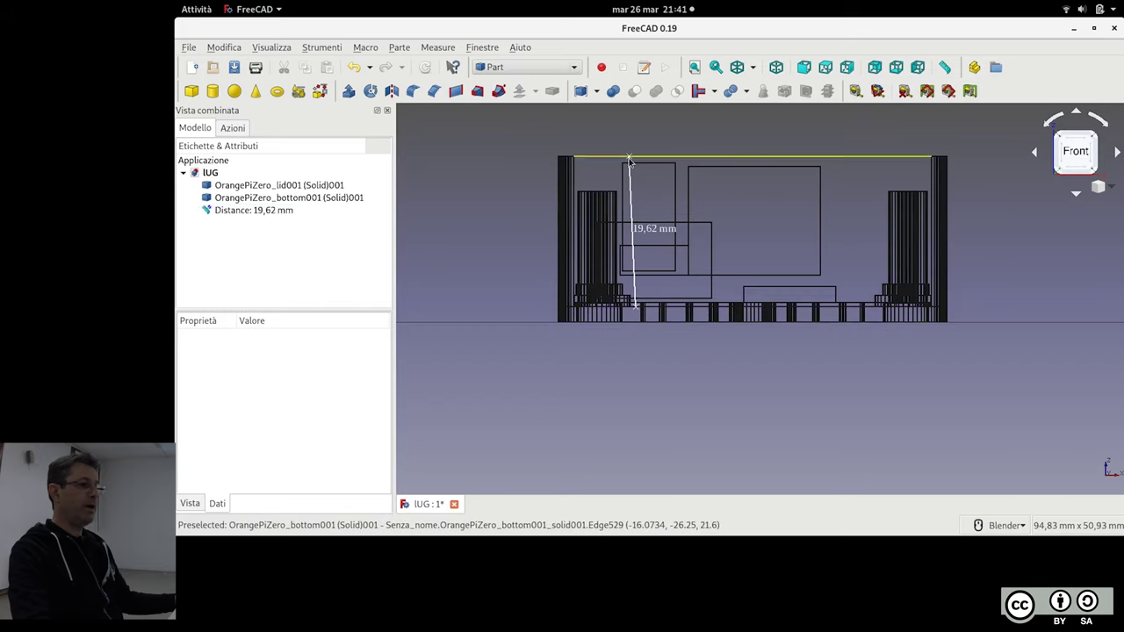
left_click(243, 212)
left_click(185, 379)
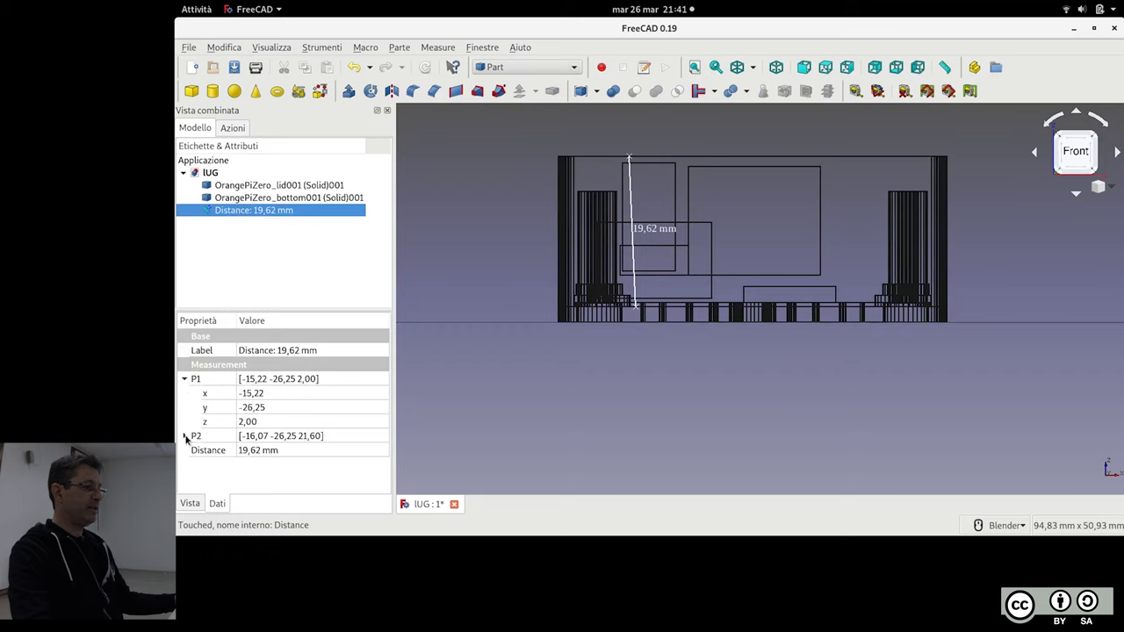
left_click(184, 436)
scroll(291, 412, "down", 1)
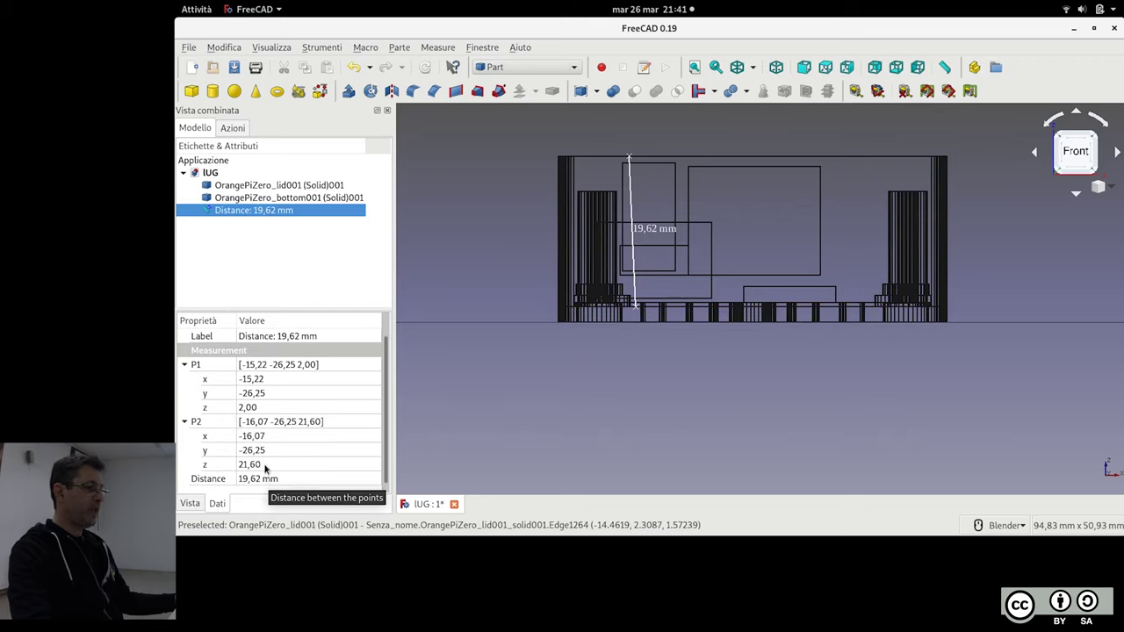
left_click(196, 9)
Compute (21,6−2)/2+2 = 11,8 in Calculator, then delete the distance measurement
left_click(809, 221)
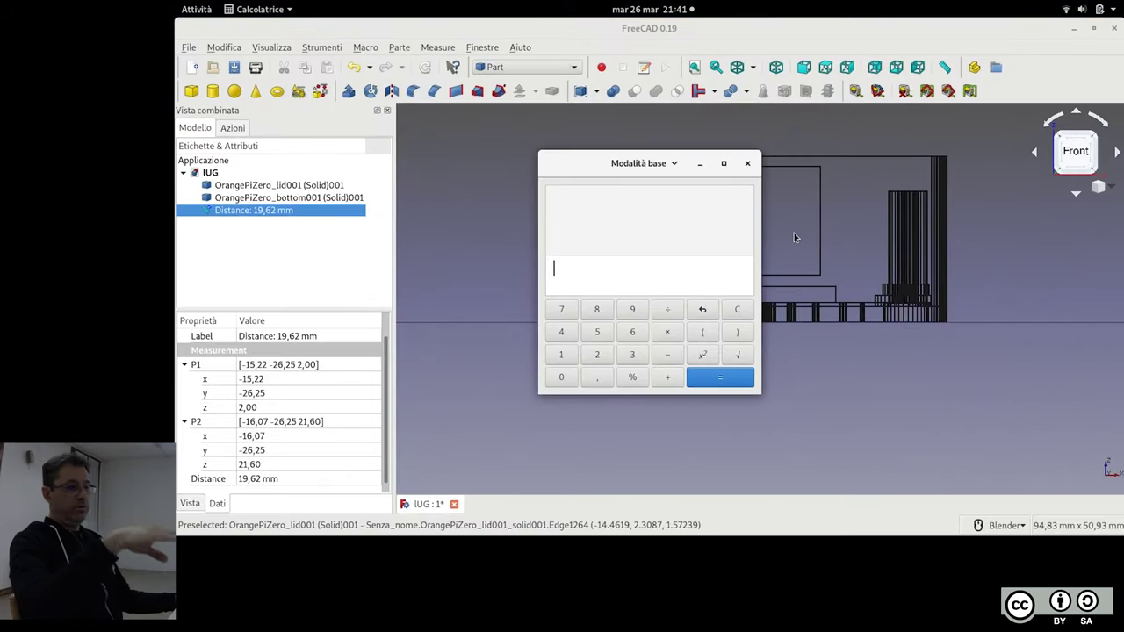
type("21,6−2")
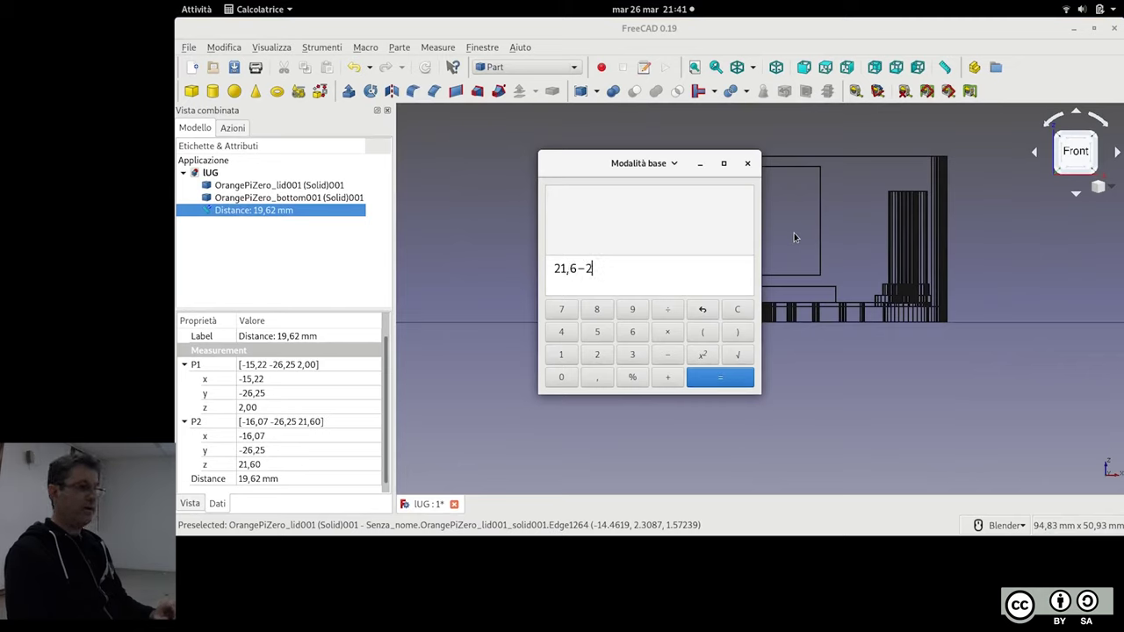
key("Return")
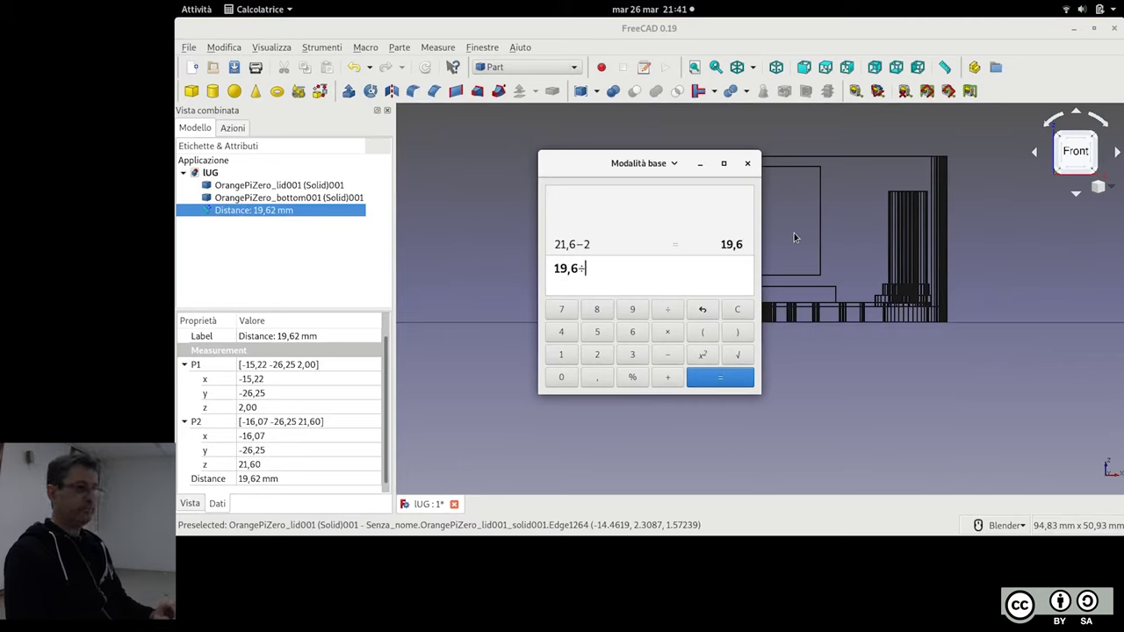
type("9,8+2")
key("Return")
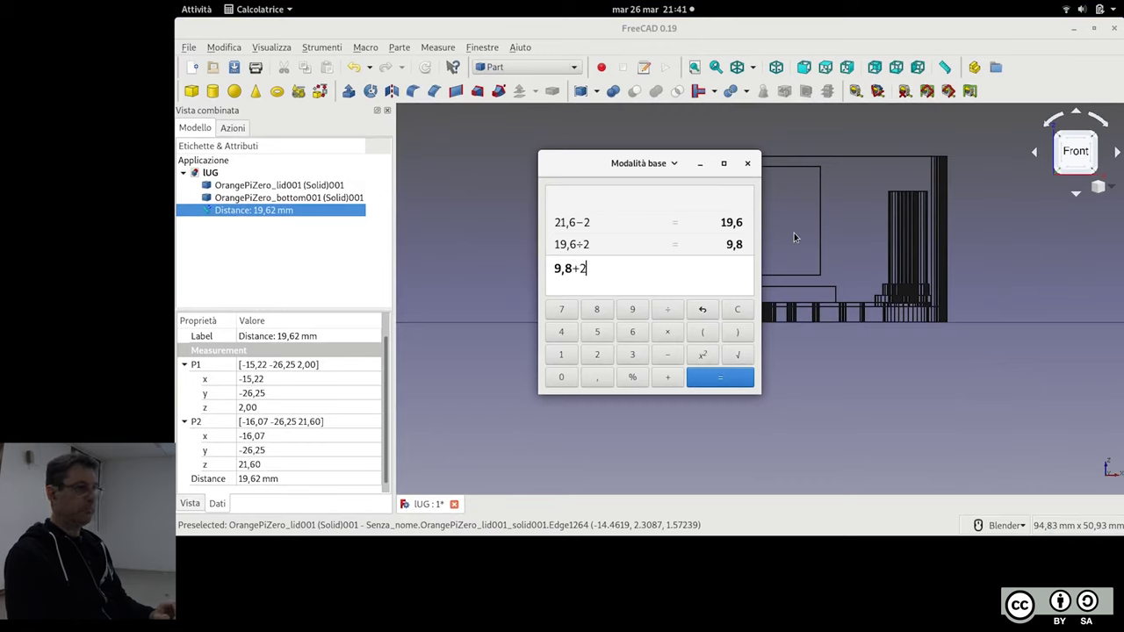
key("Return")
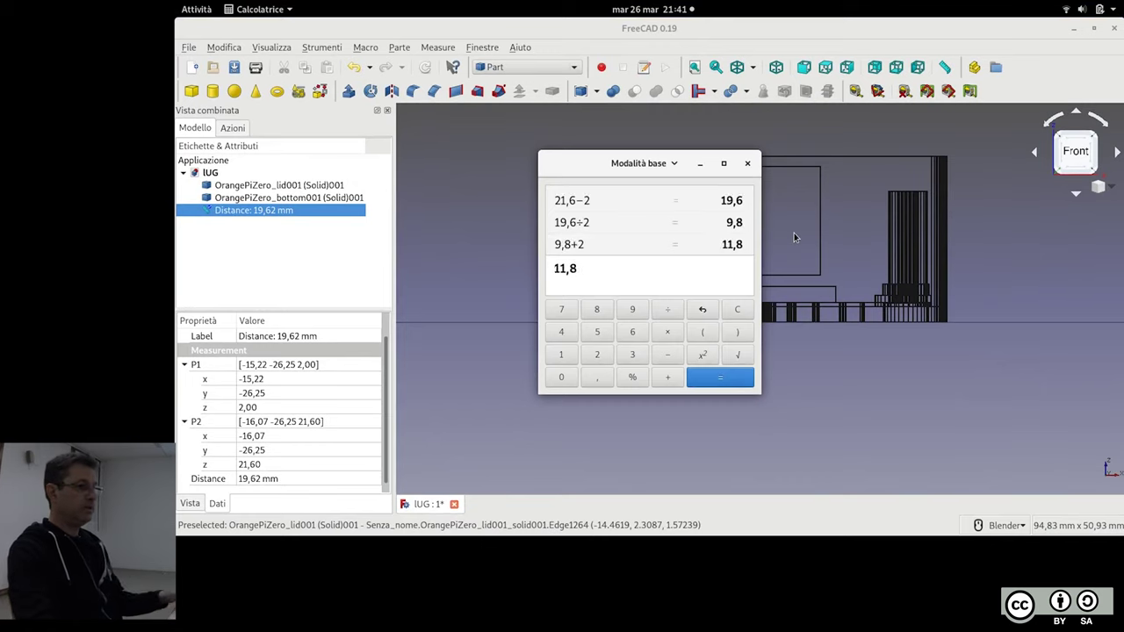
key("alt+Tab")
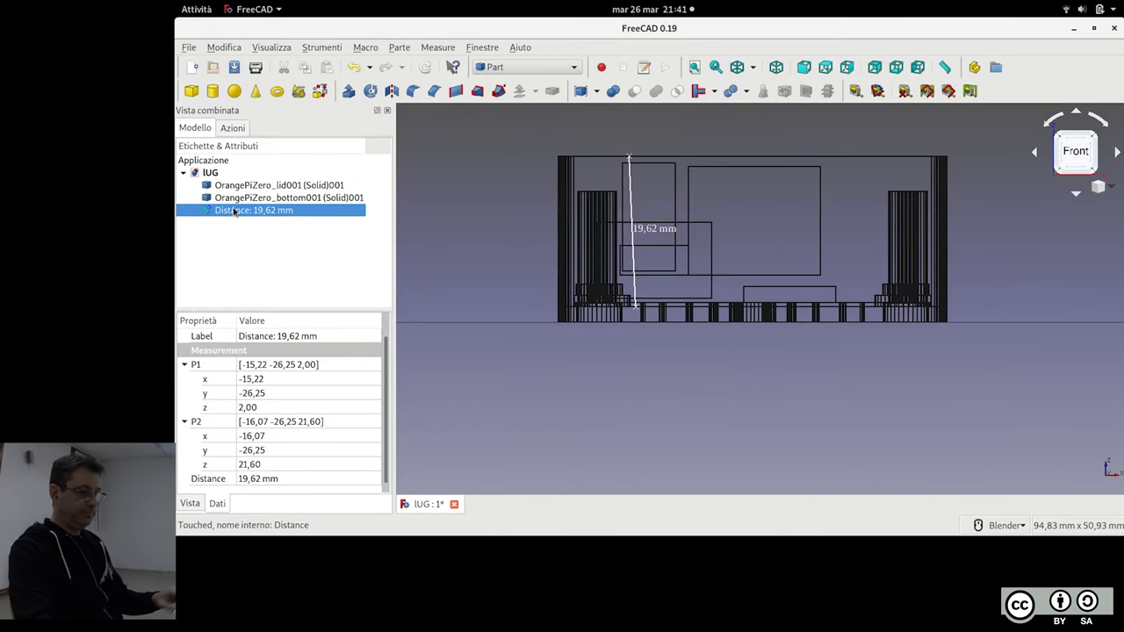
key("Delete")
In the lid's placement, set centre Z 11,8, rotation axis Y and angle 180°
left_click(230, 186)
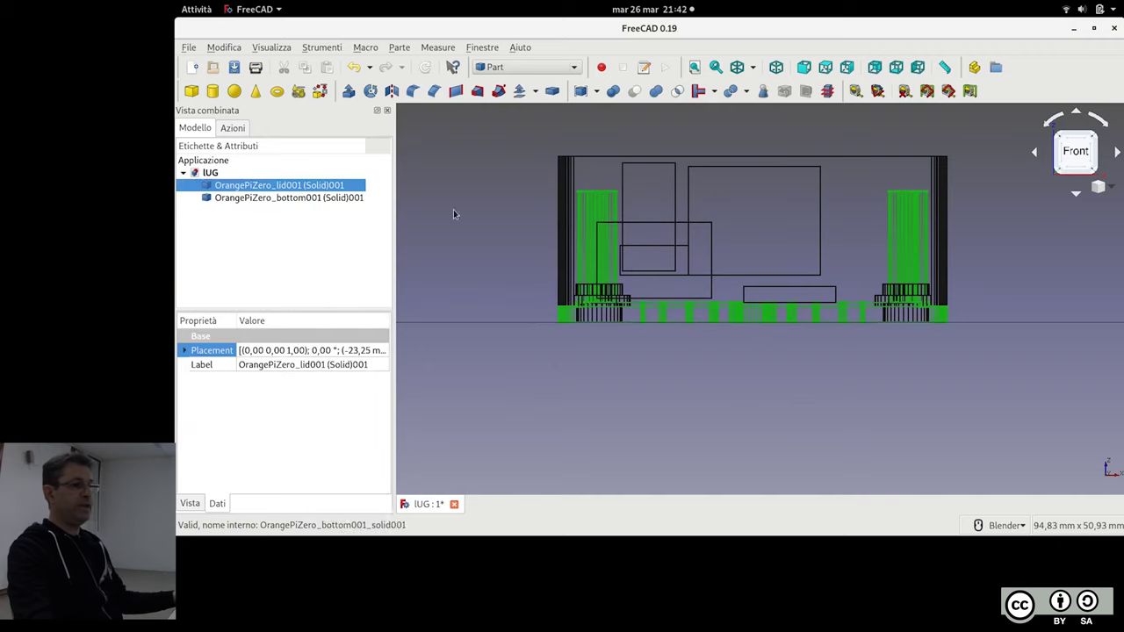
left_click(385, 351)
left_click(384, 349)
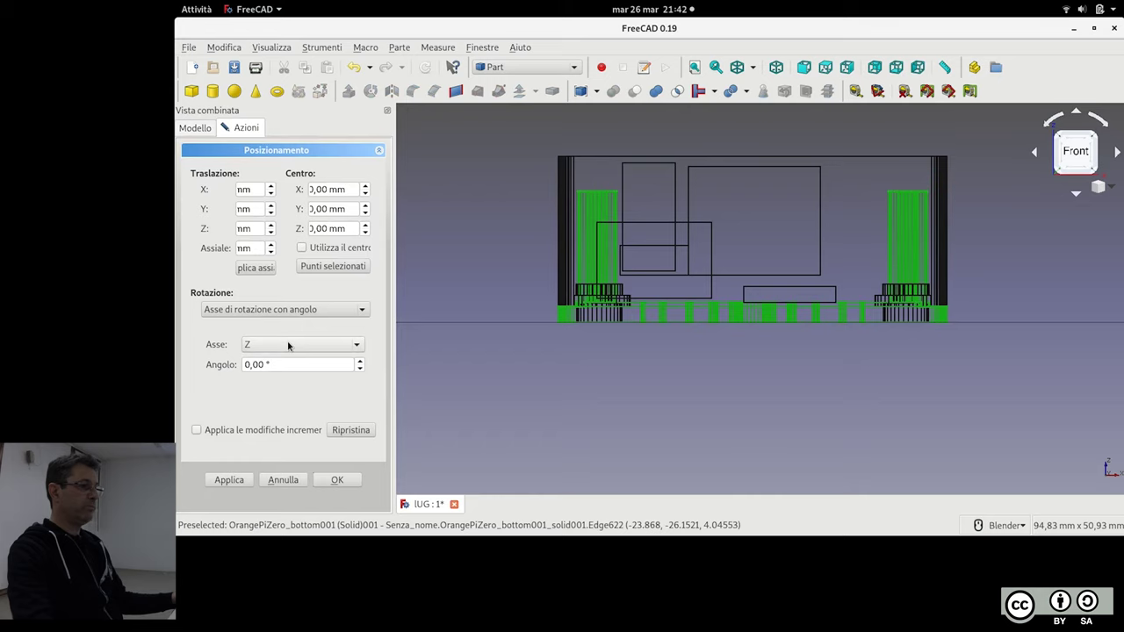
triple_click(352, 227)
type("11,8")
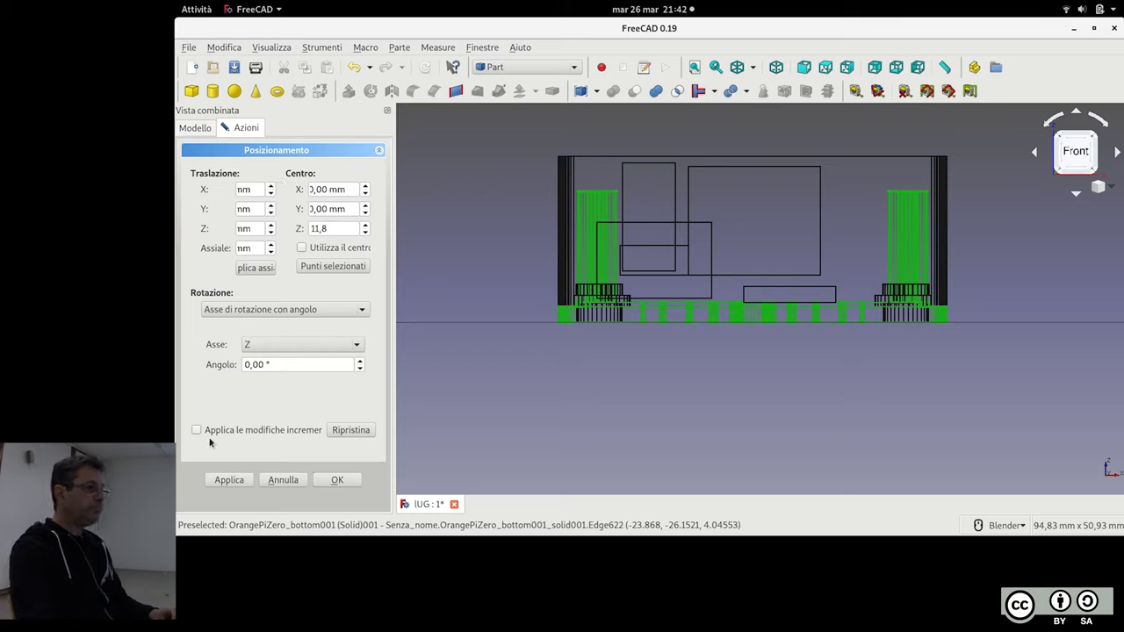
left_click(291, 341)
left_click(291, 322)
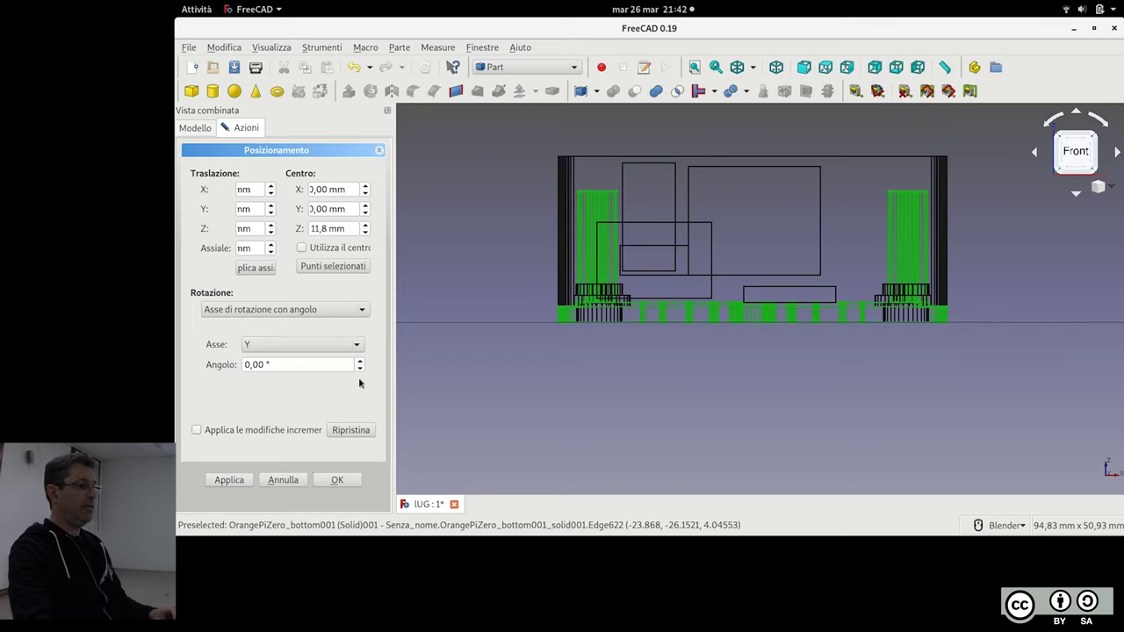
left_click_drag(297, 367, 235, 367)
type("180")
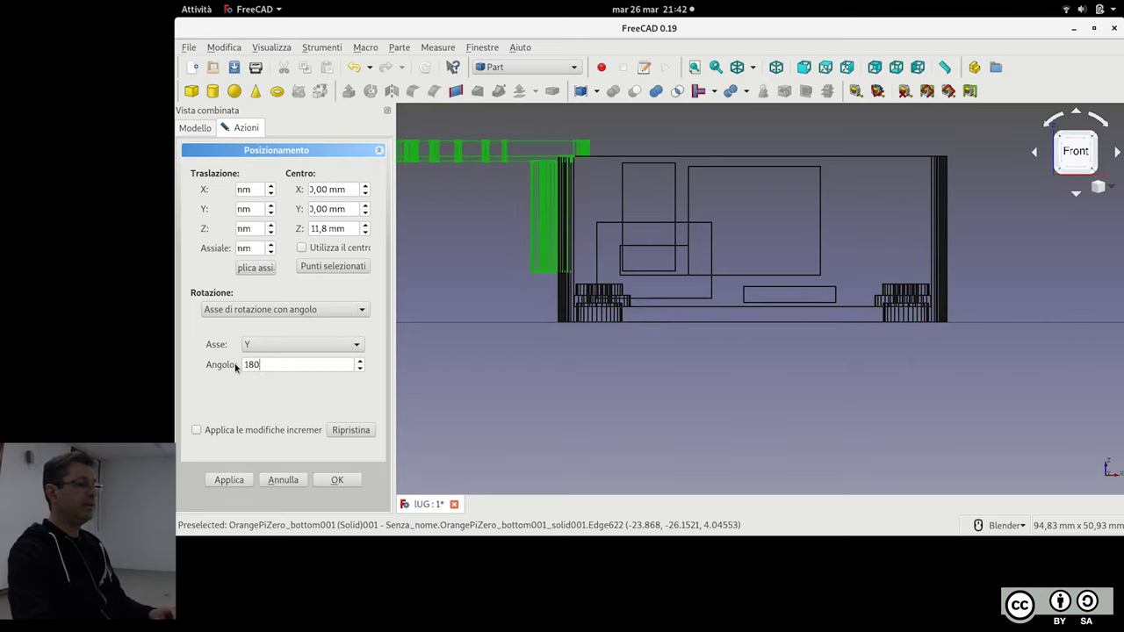
scroll(815, 348, "down", 2)
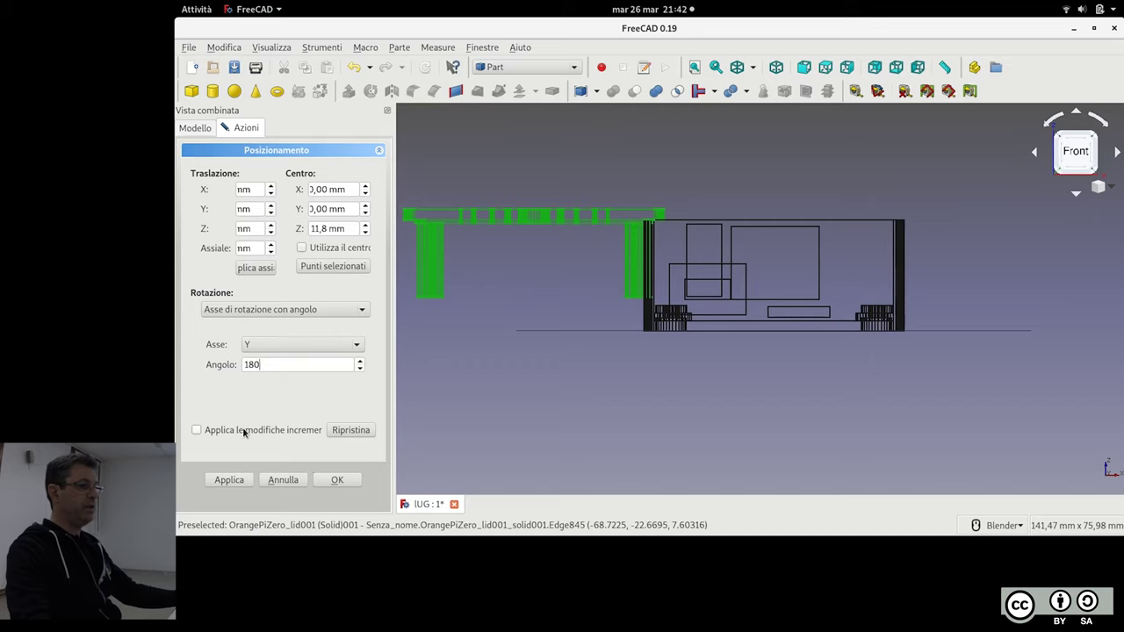
Enable incremental changes, re-enter centre Z 11,8 and 180°, and apply the flip
left_click(197, 431)
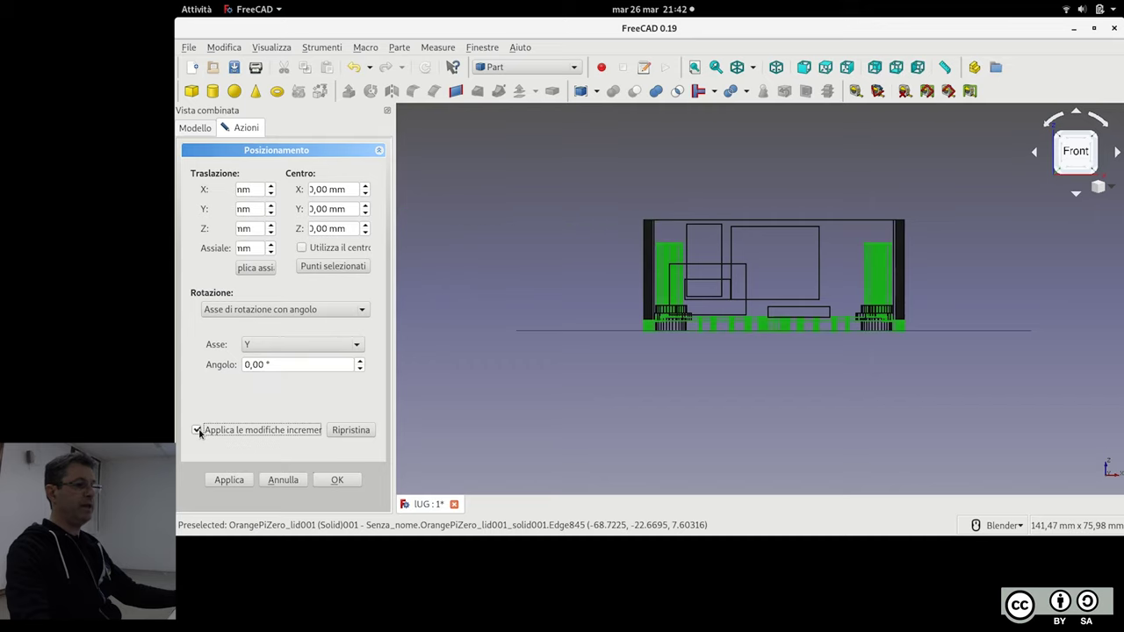
left_click(351, 226)
type("11,8")
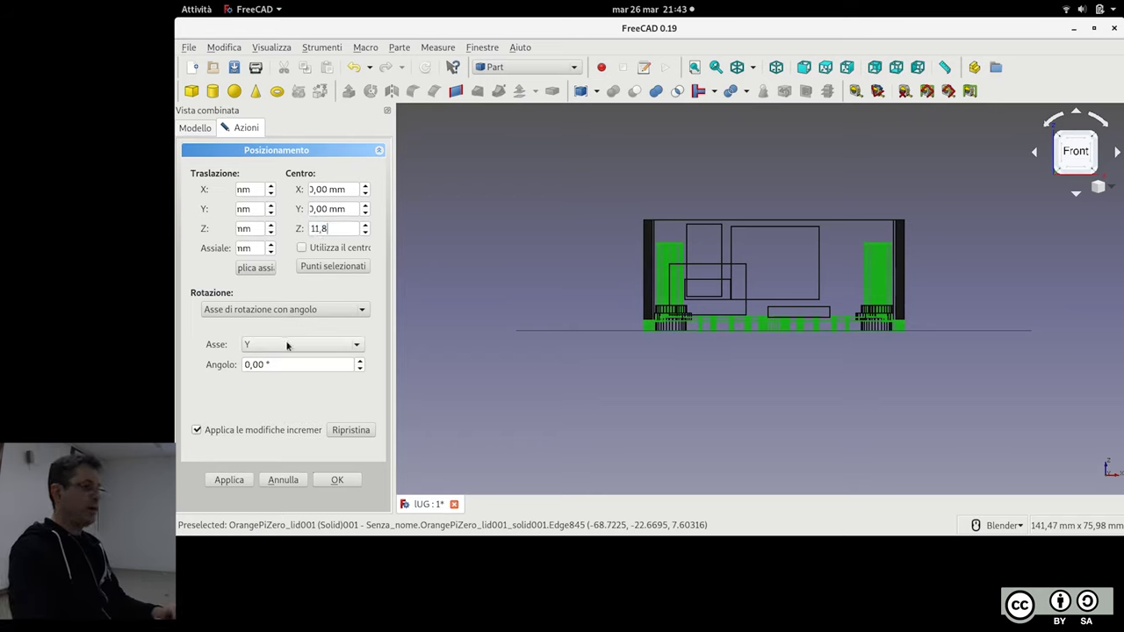
left_click_drag(261, 367, 211, 366)
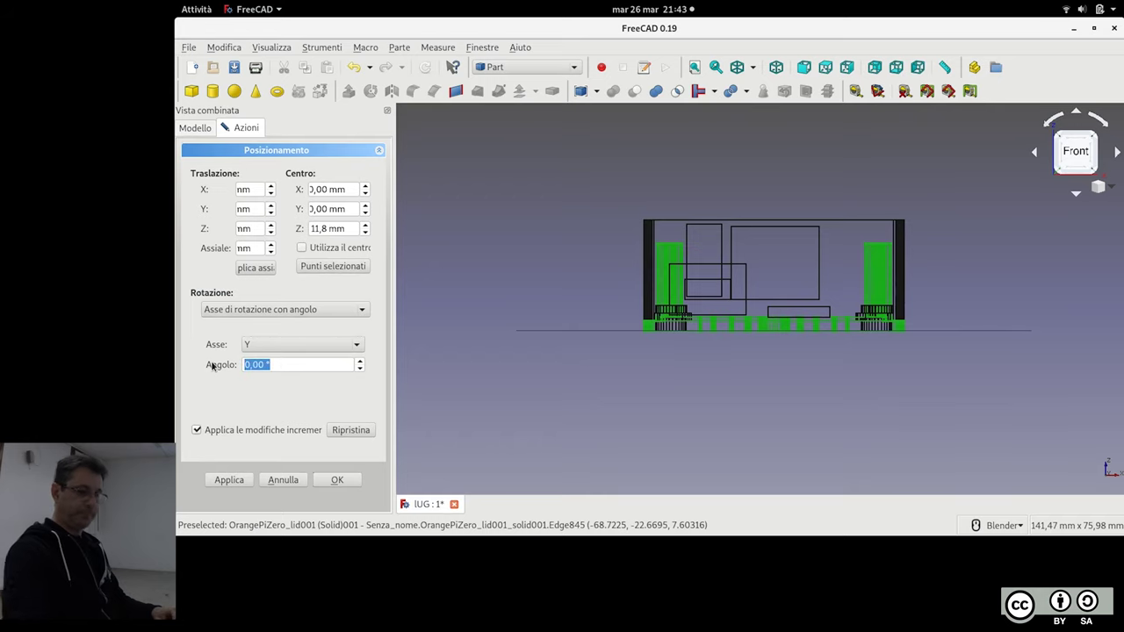
type("180")
key("Return")
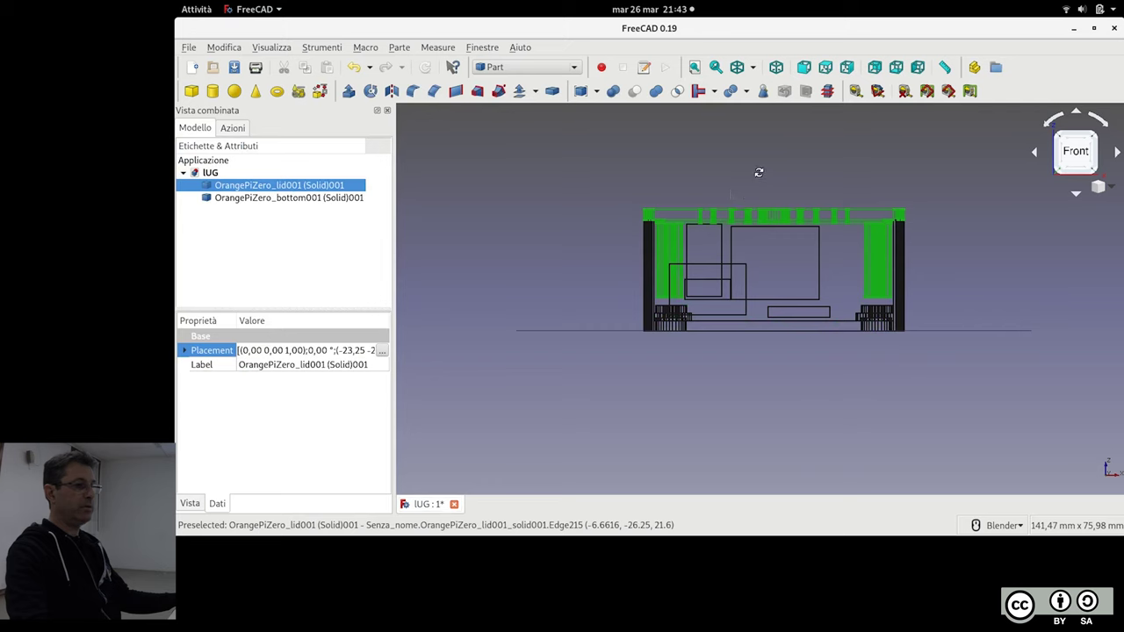
Inspect the flipped lid by orbiting and checking the Front and Top views
middle_click_drag(758, 173, 614, 202)
left_click(535, 166)
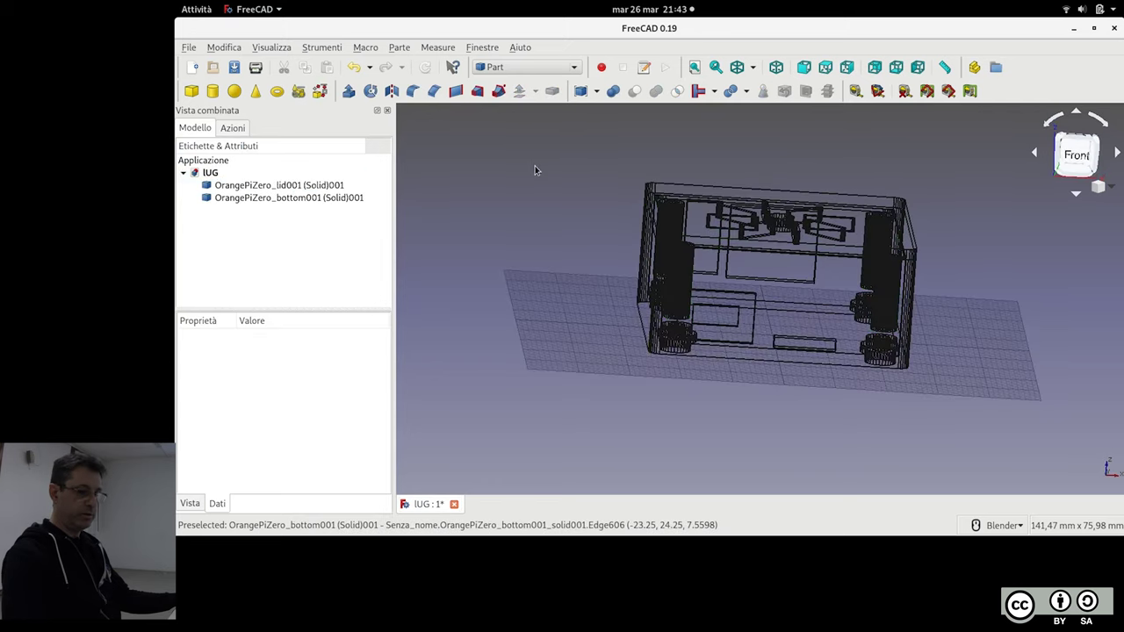
key("1")
key("2")
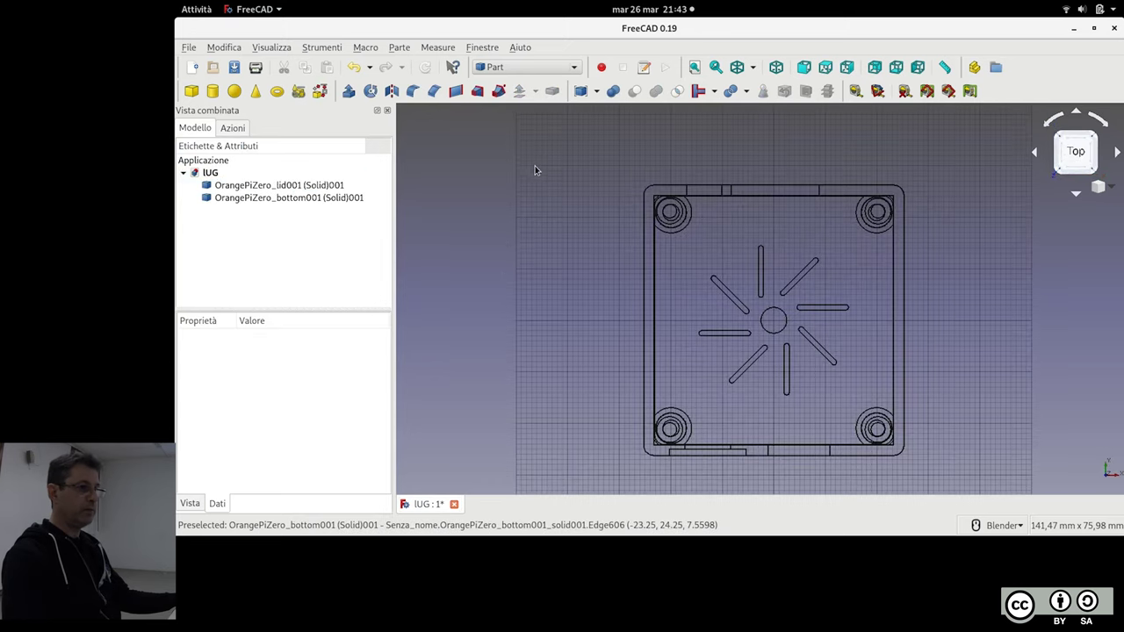
key("1")
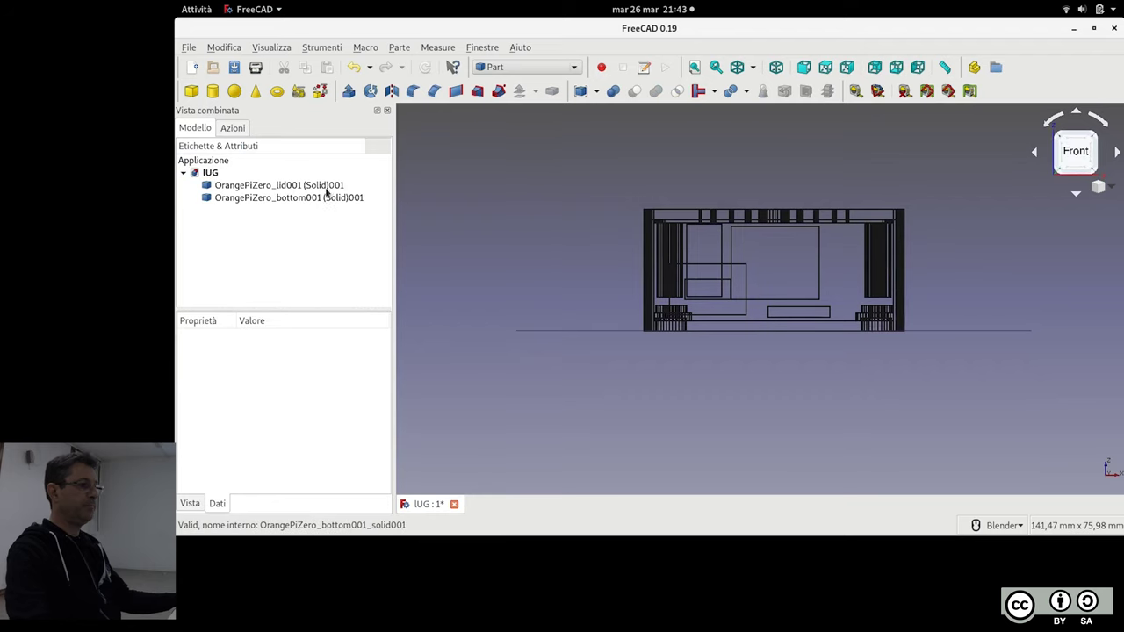
Orbit above the enclosure, then hide OrangePiZero_bottom001 so only the lid shows
left_click(326, 185)
scroll(704, 233, "up", 5)
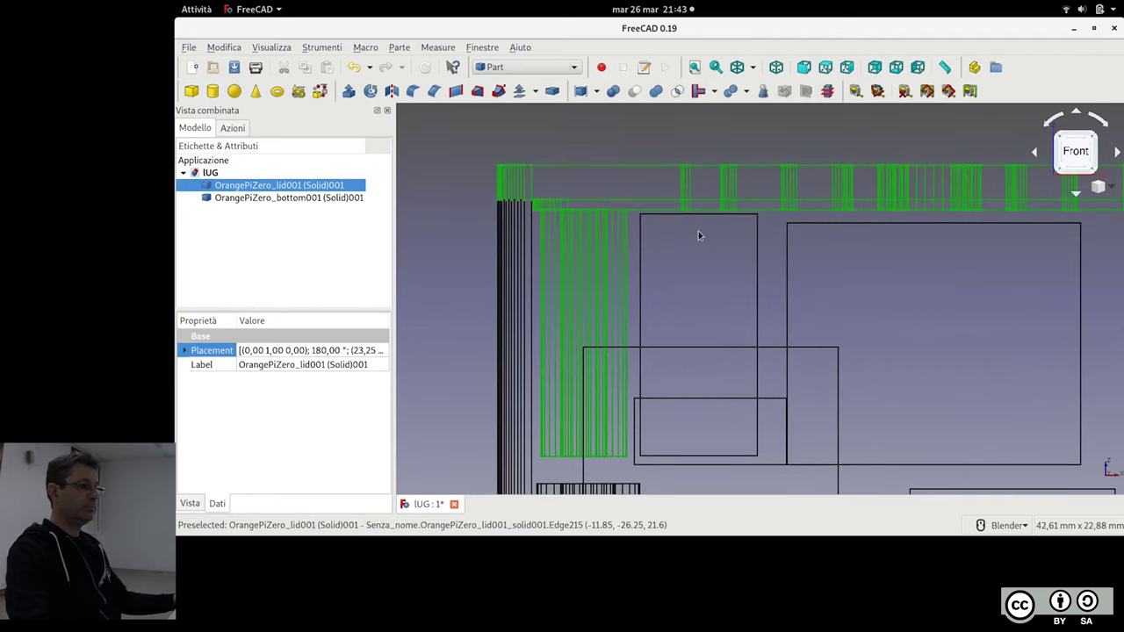
scroll(698, 231, "down", 5)
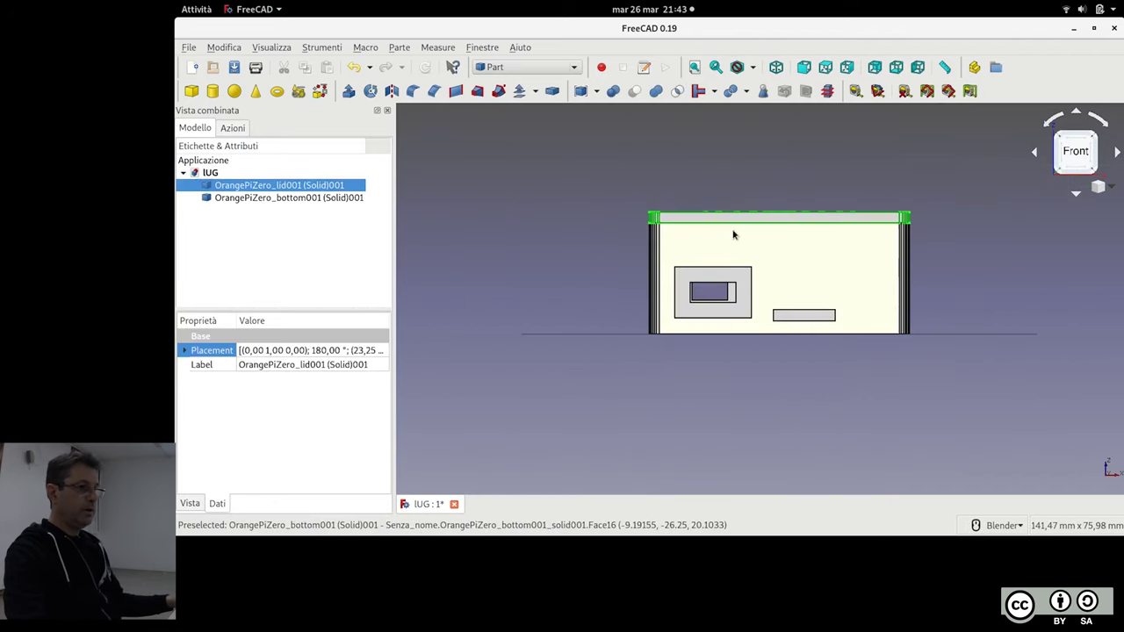
mouse_move(714, 231)
middle_mouse_down()
mouse_move(881, 288)
mouse_move(463, 183)
middle_mouse_up()
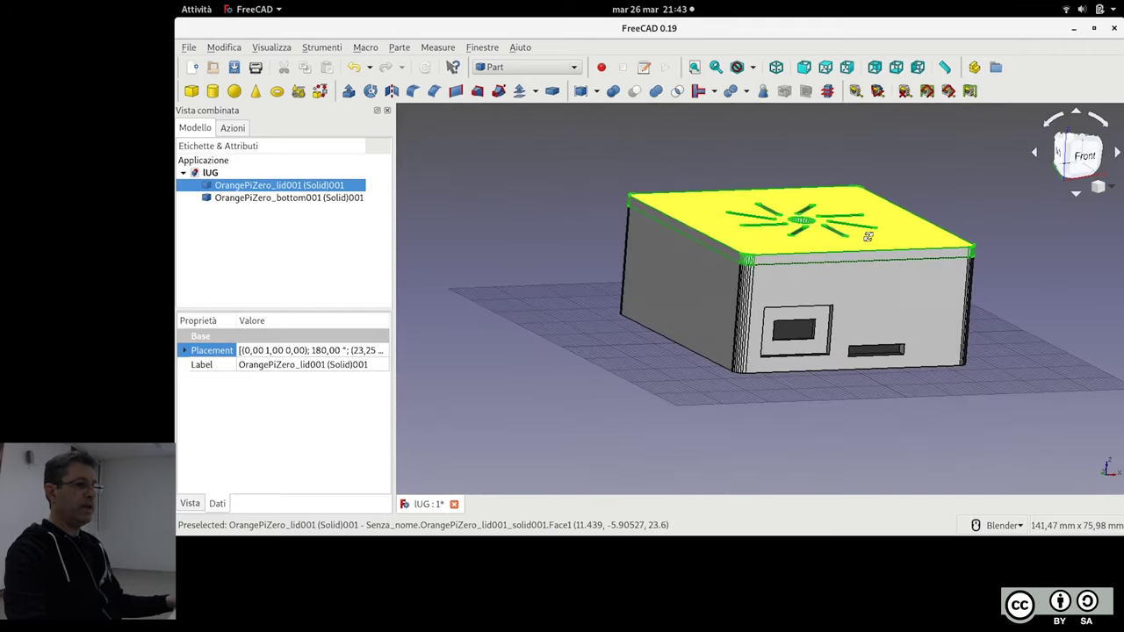
left_click(517, 289)
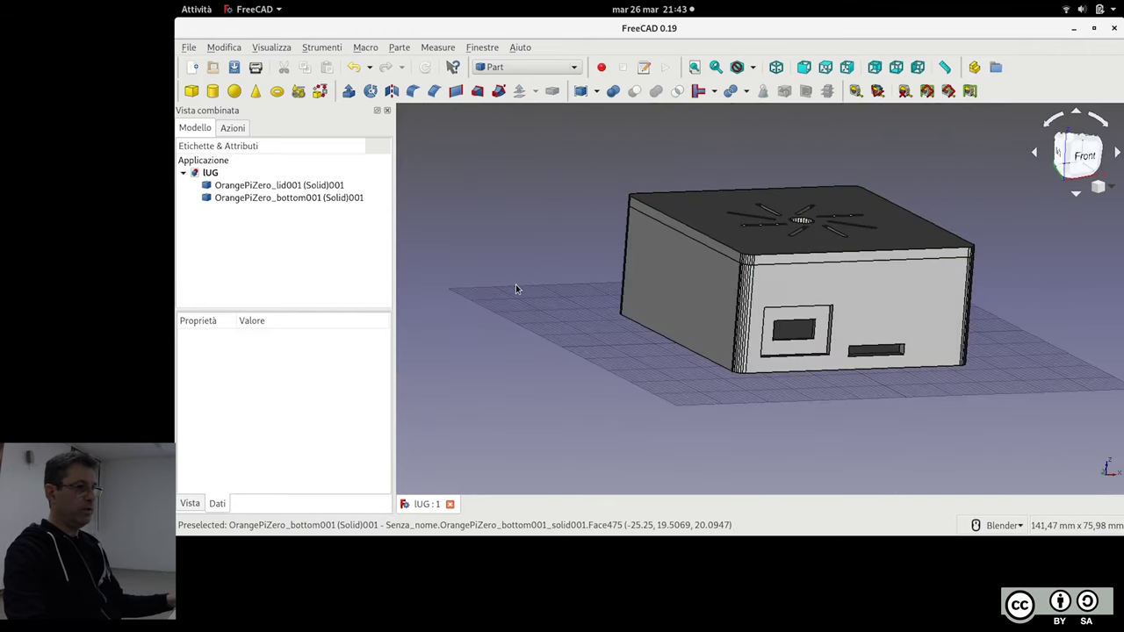
middle_click_drag(685, 333, 621, 380)
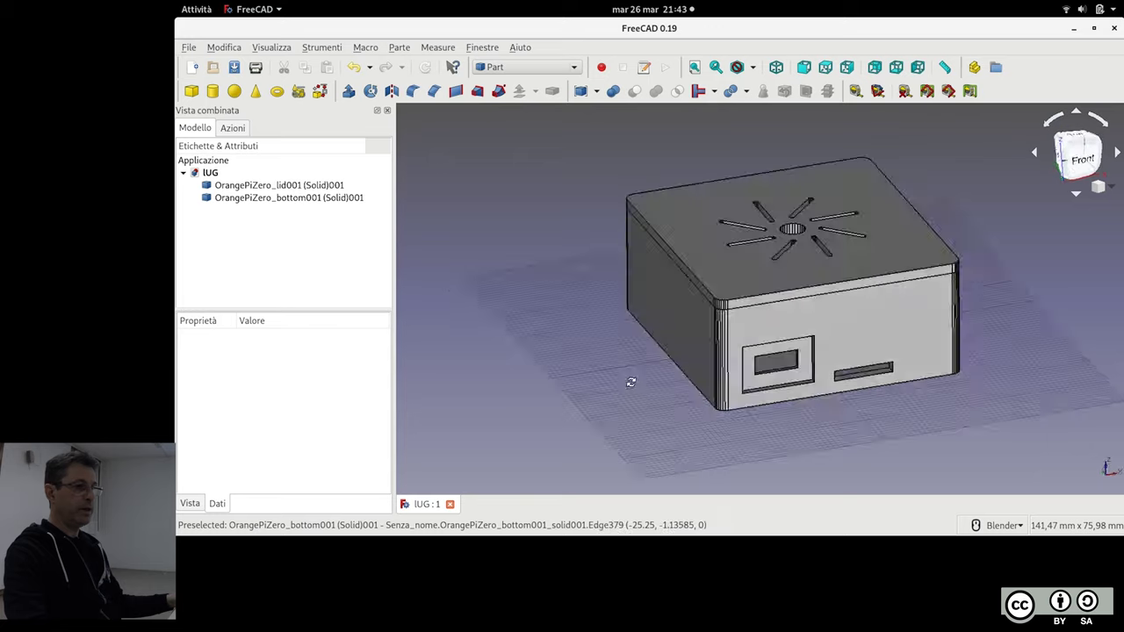
left_click(293, 198)
key("space")
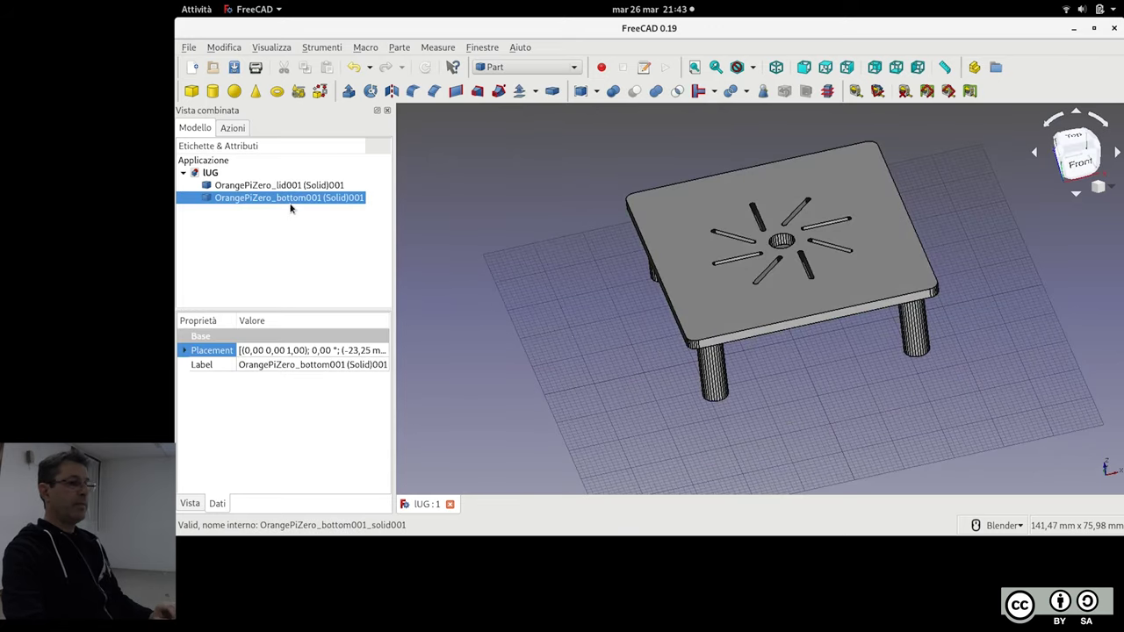
middle_click_drag(814, 274, 779, 259)
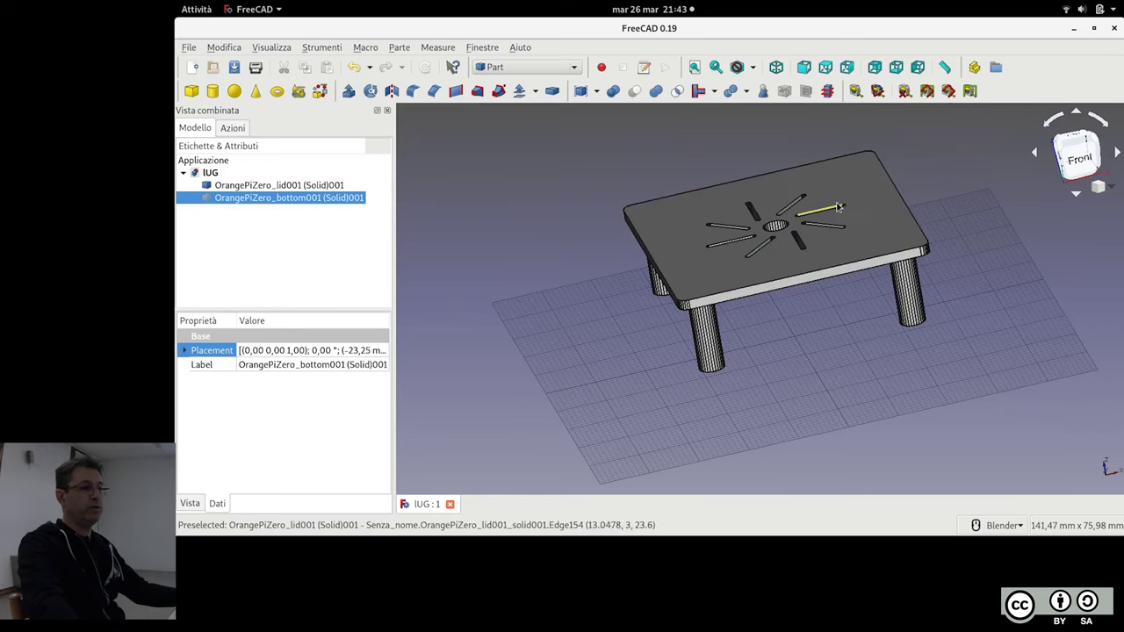
scroll(857, 224, "up", 3)
middle_click_drag(857, 223, 886, 227)
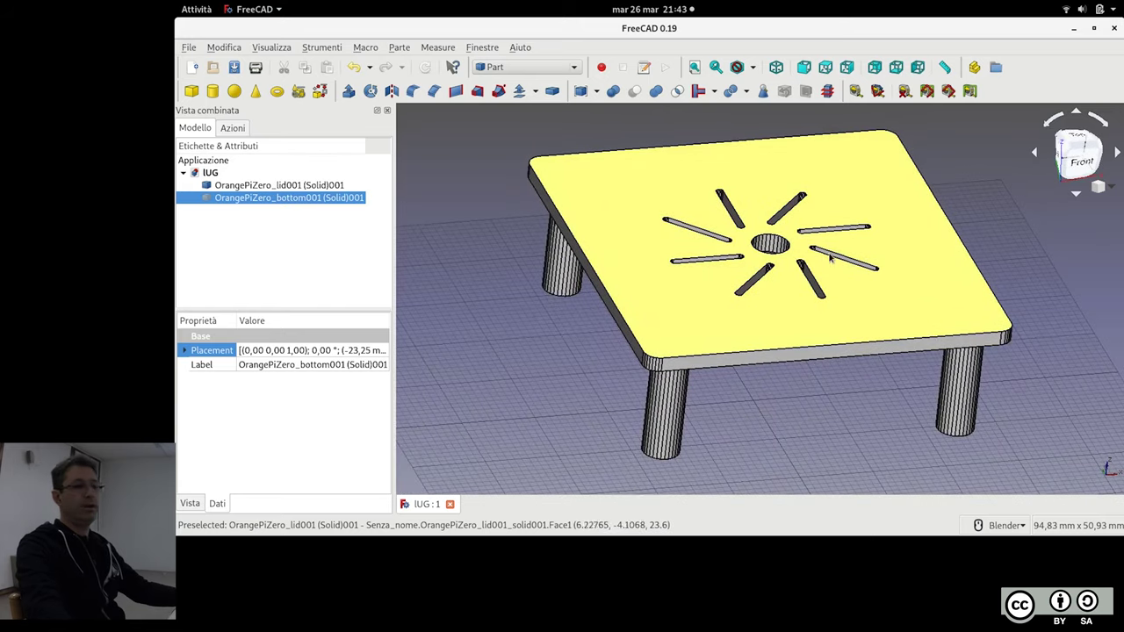
scroll(848, 281, "down", 2)
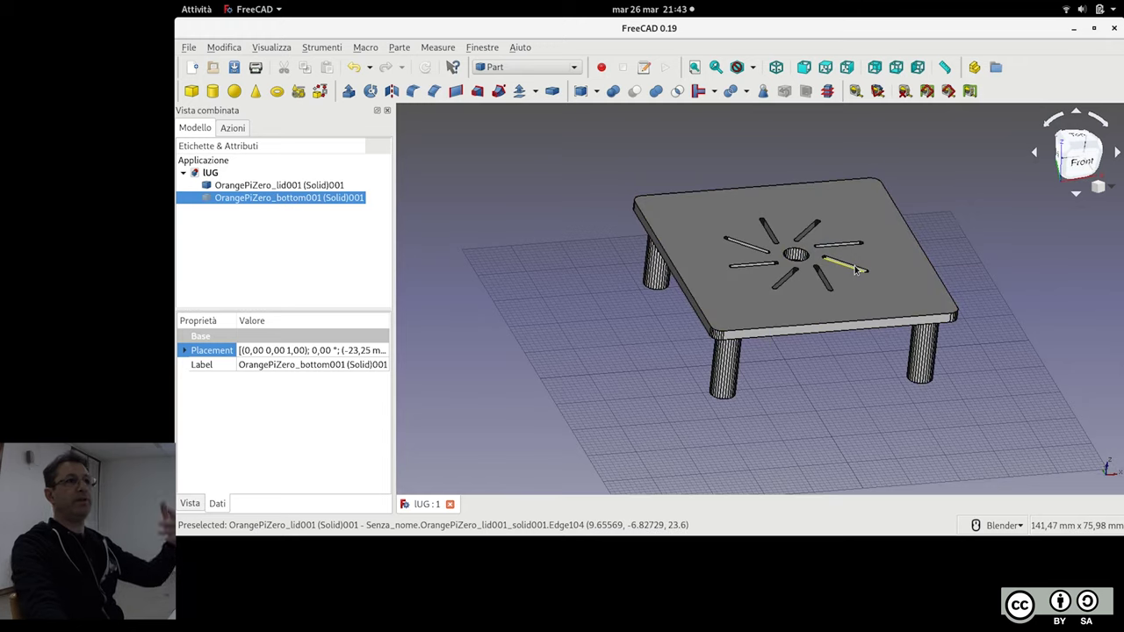
mouse_move(850, 355)
middle_mouse_down()
mouse_move(853, 374)
mouse_move(838, 289)
middle_mouse_up()
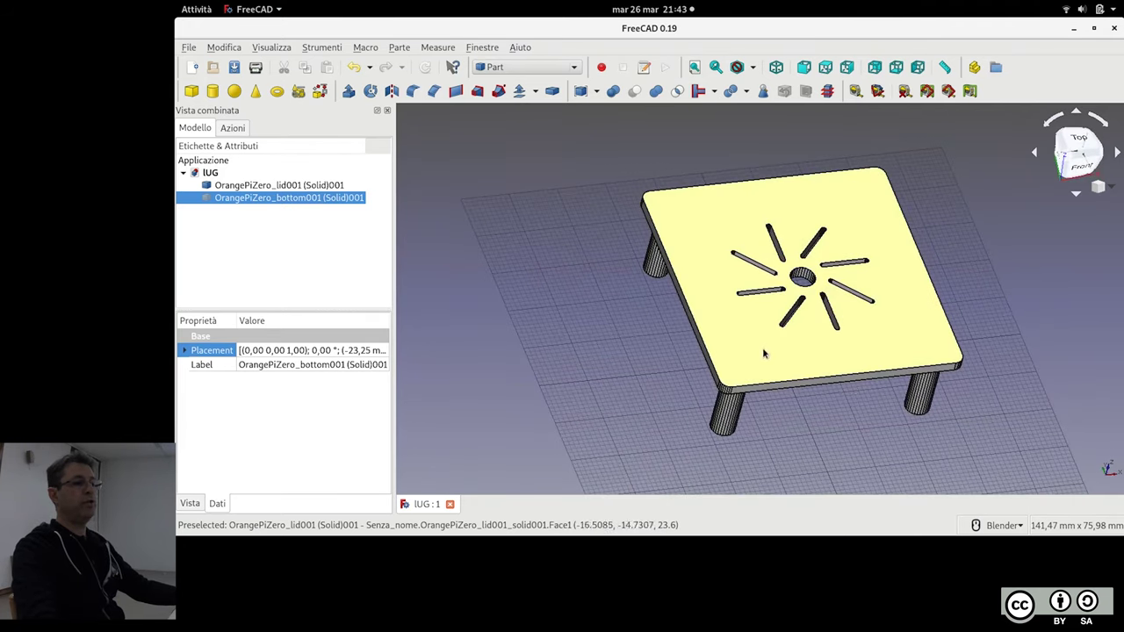
mouse_move(878, 430)
middle_mouse_down()
mouse_move(864, 291)
mouse_move(790, 343)
middle_mouse_up()
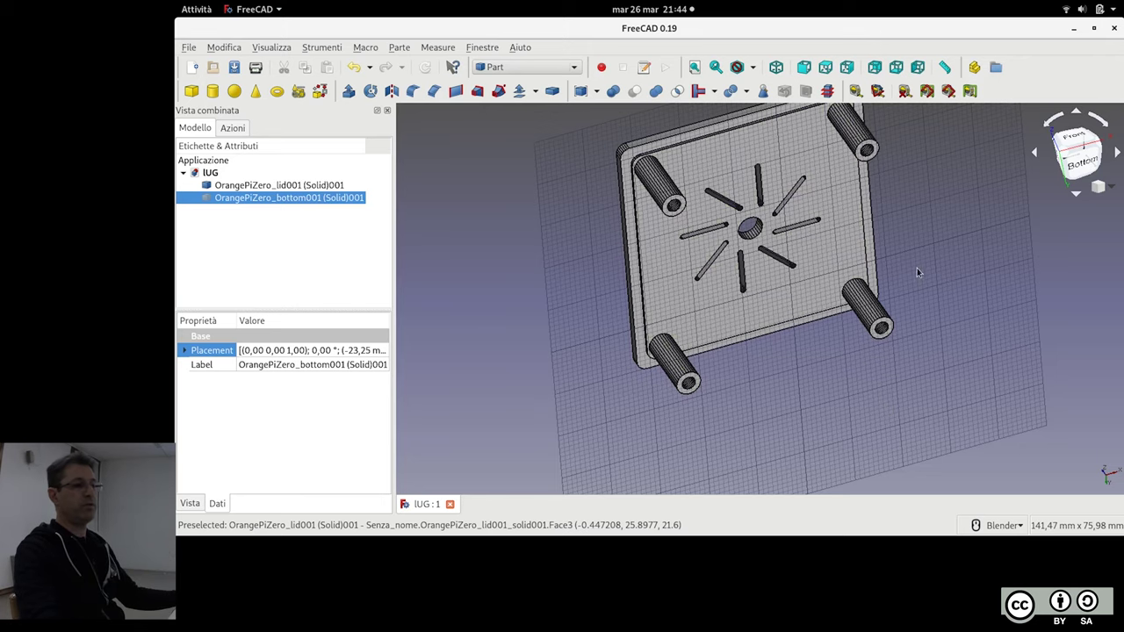
mouse_move(917, 268)
middle_mouse_down()
mouse_move(940, 269)
mouse_move(929, 129)
middle_mouse_up()
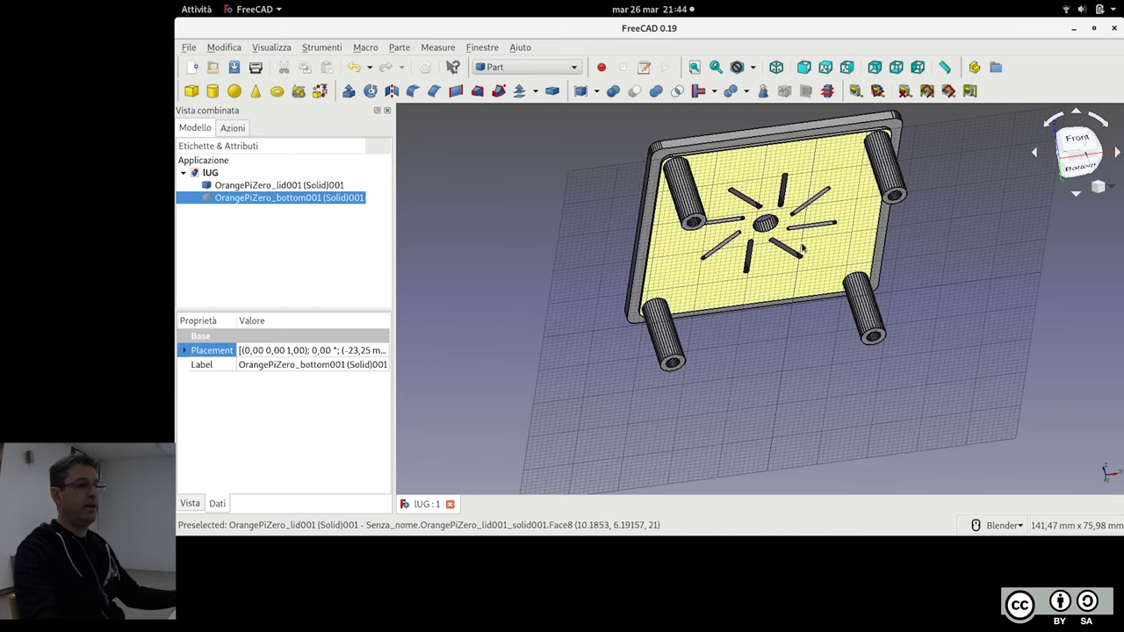
middle_click_drag(821, 237, 963, 283)
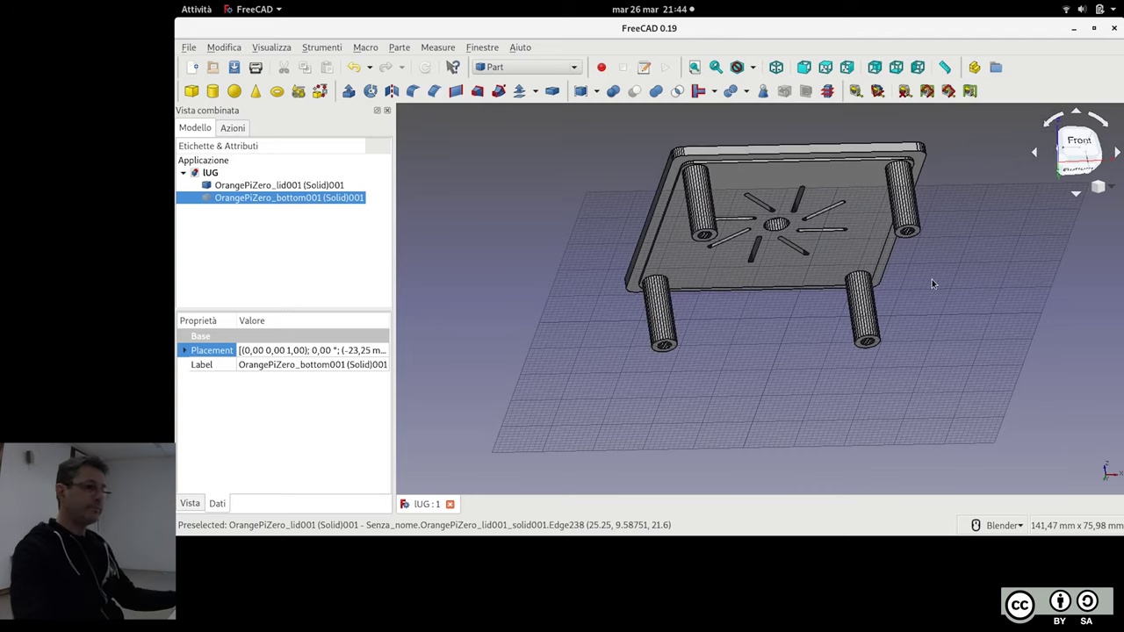
middle_click_drag(829, 214, 789, 314)
key("2")
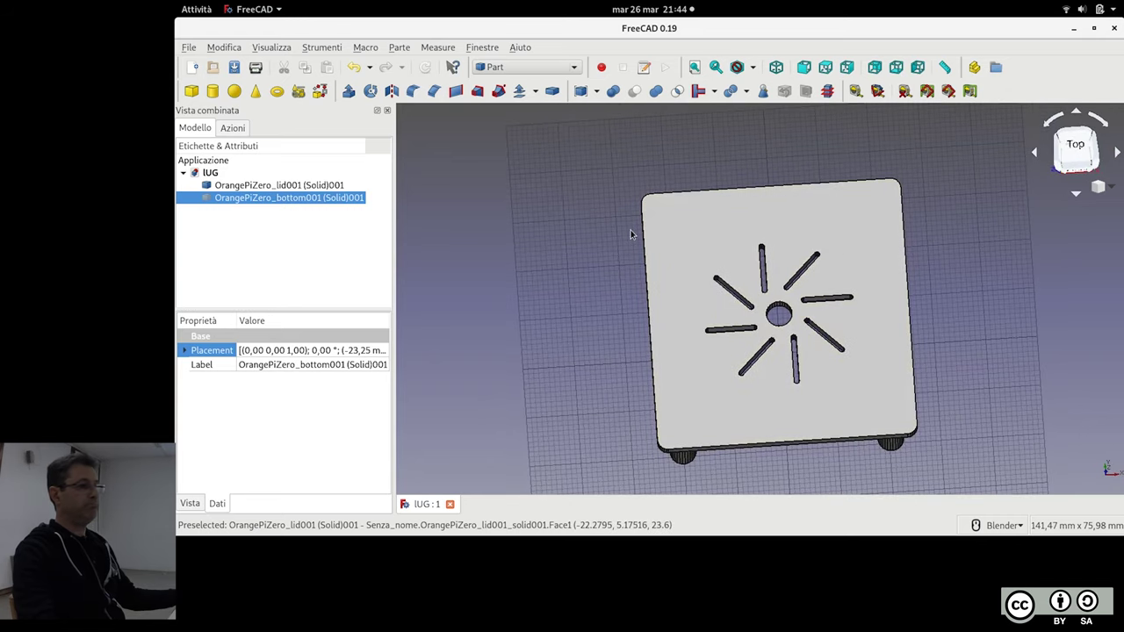
key("1")
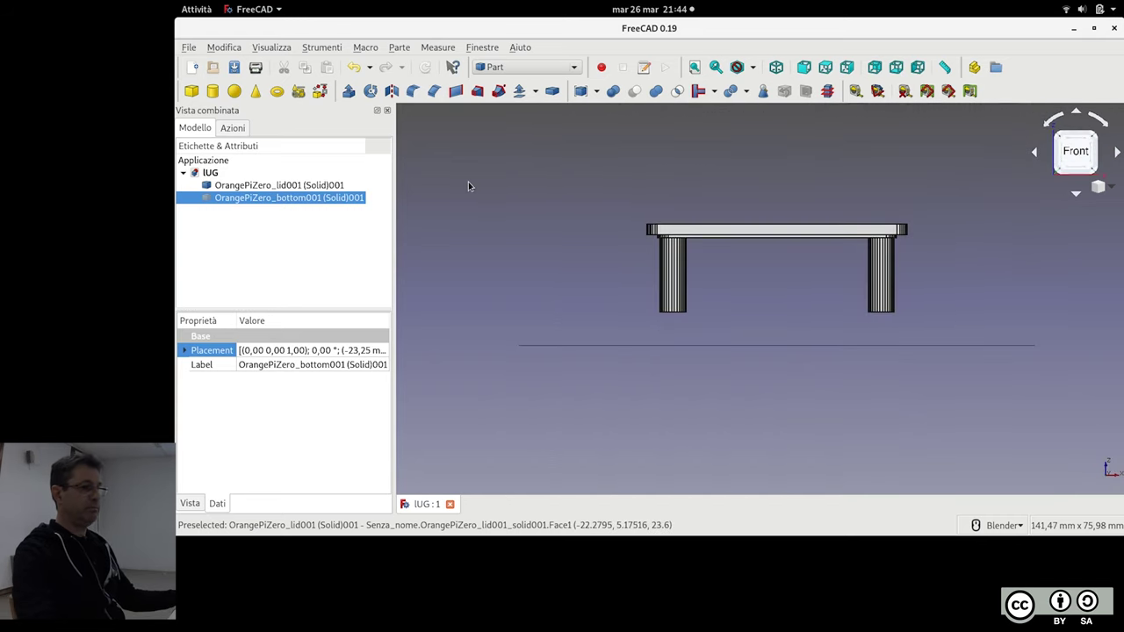
left_click(192, 91)
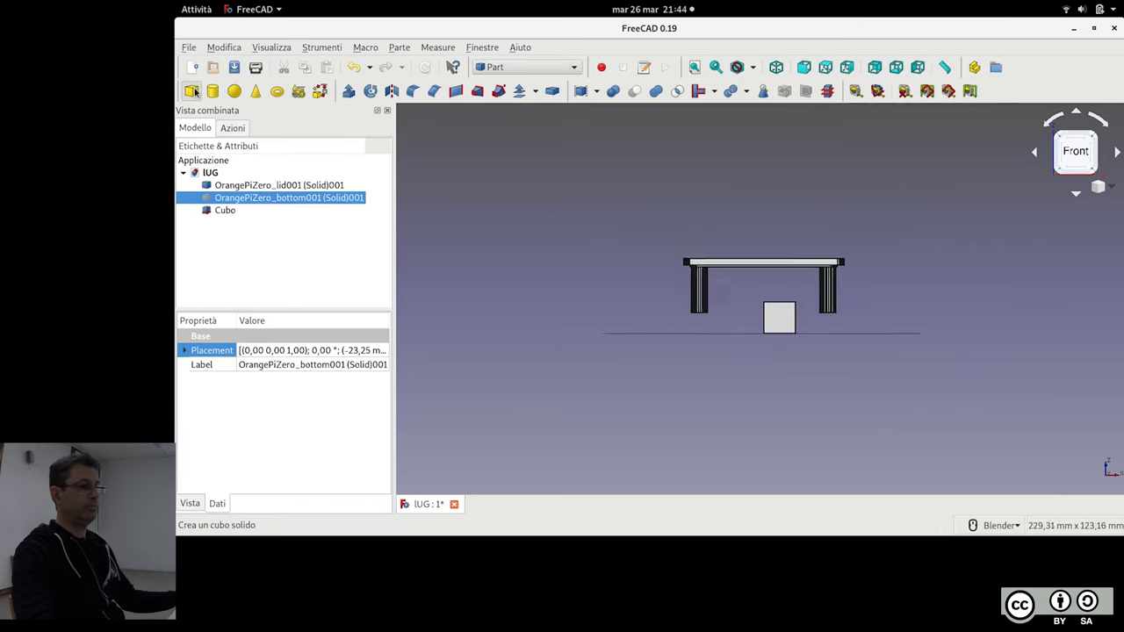
Set the Cubo box's placement Z translation to 21 mm so it rests on the lid
left_click(230, 213)
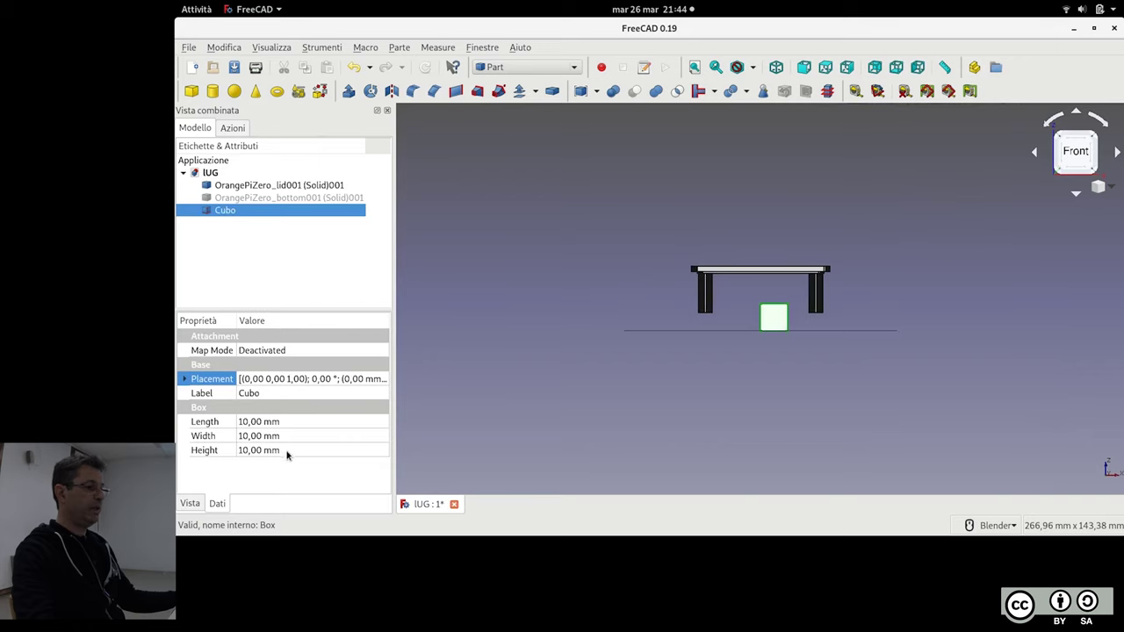
left_click(383, 379)
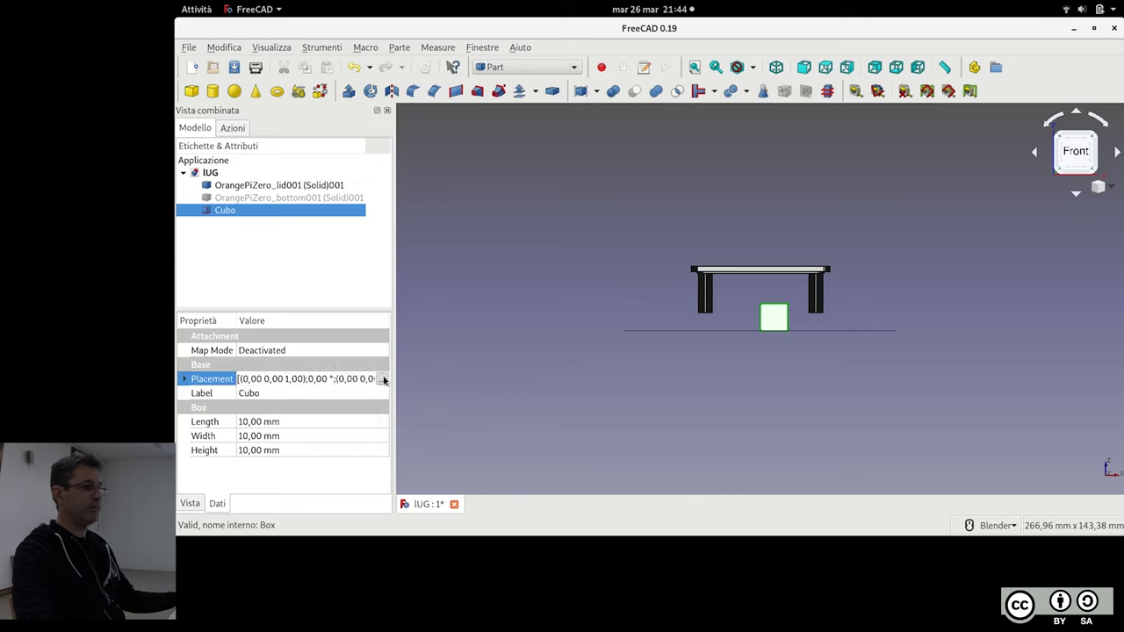
left_click(384, 379)
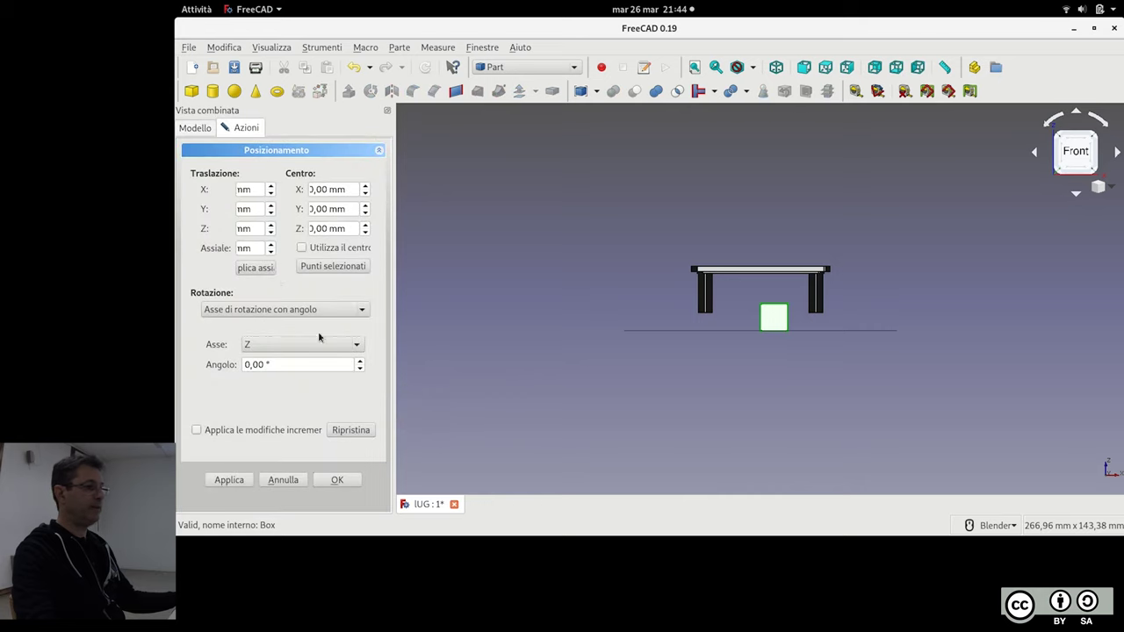
triple_click(240, 228)
type("21")
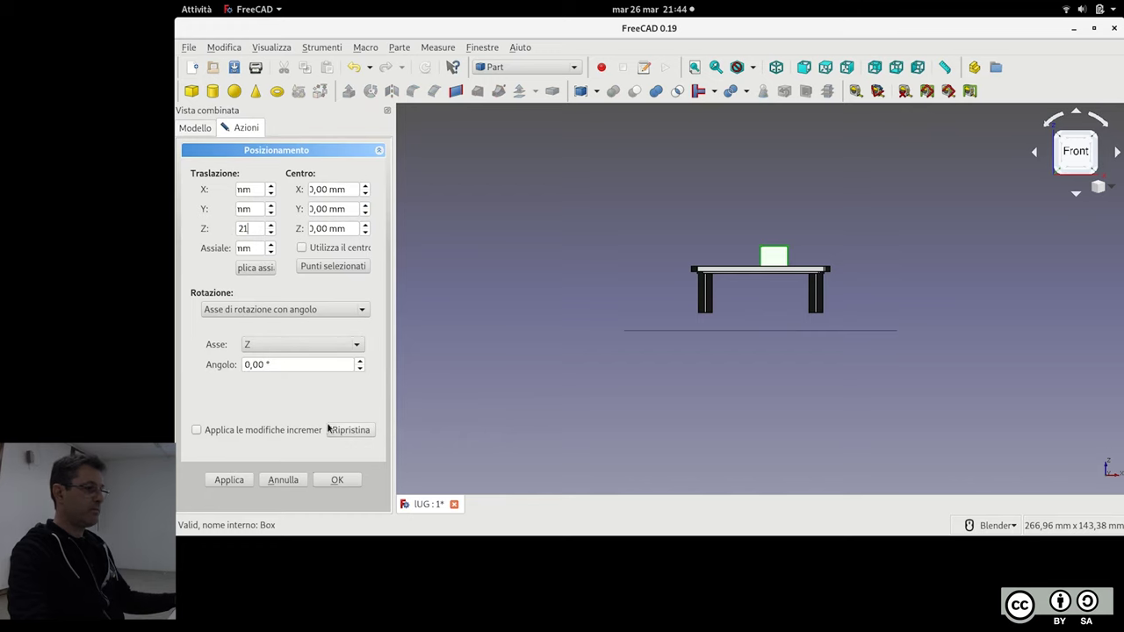
left_click(339, 480)
scroll(772, 263, "up", 5)
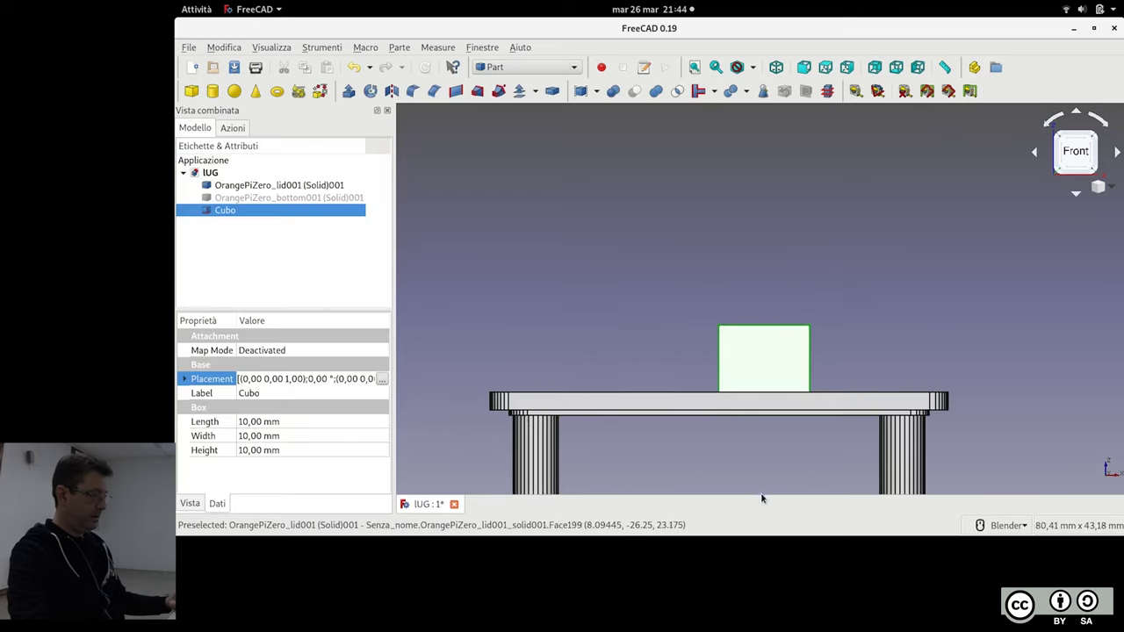
Switch the model draw style to wireframe (V, 3)
key("v")
key("3")
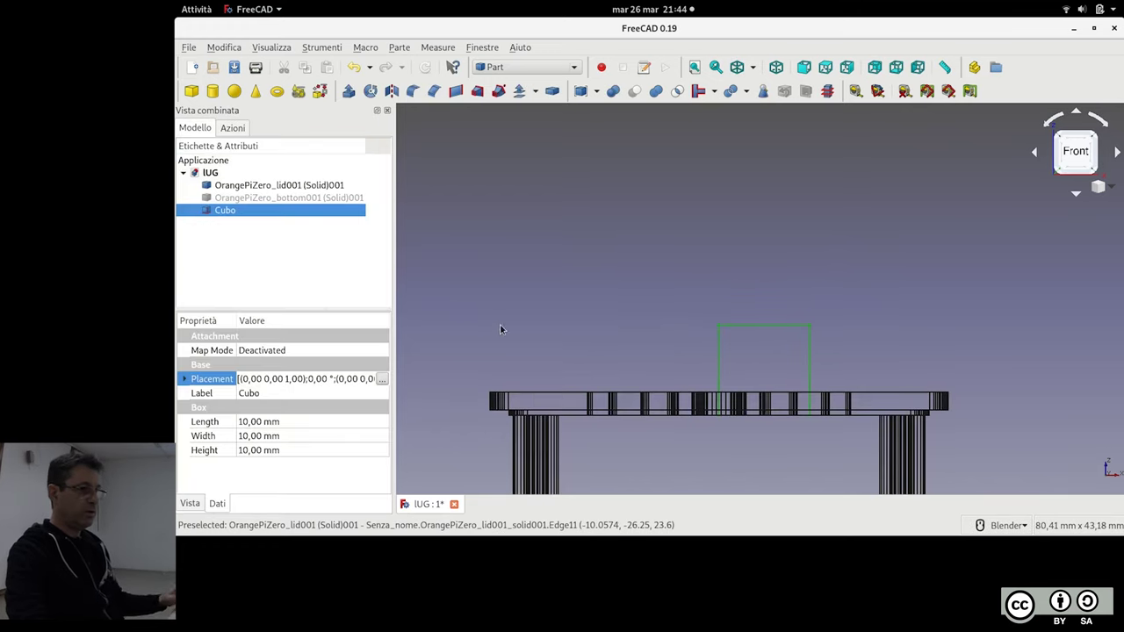
scroll(742, 428, "up", 3)
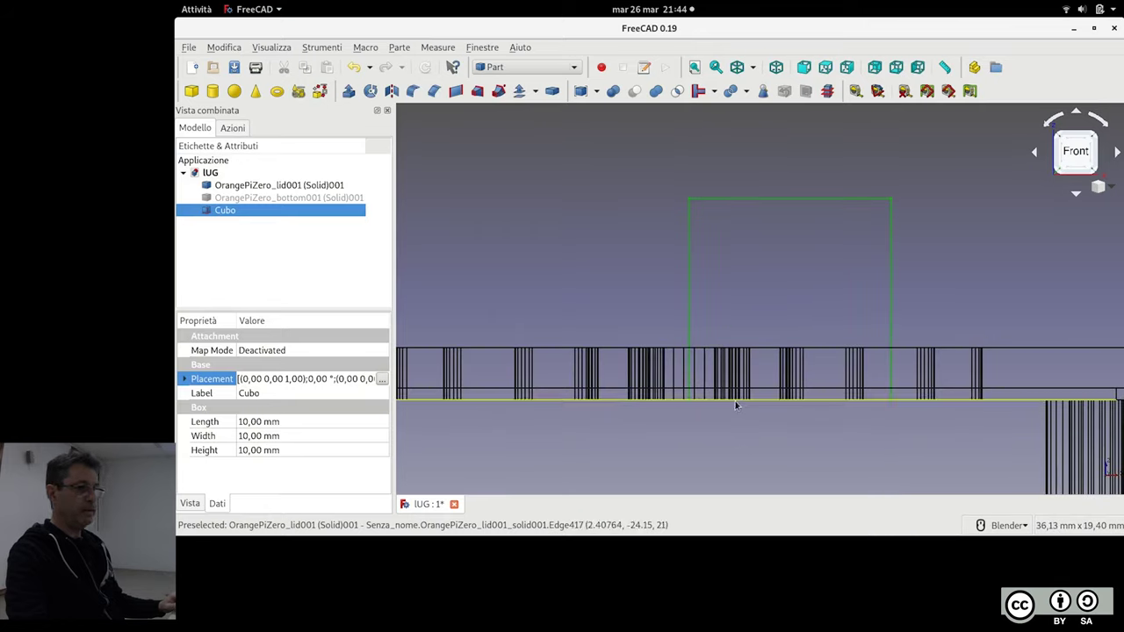
scroll(704, 408, "down", 2)
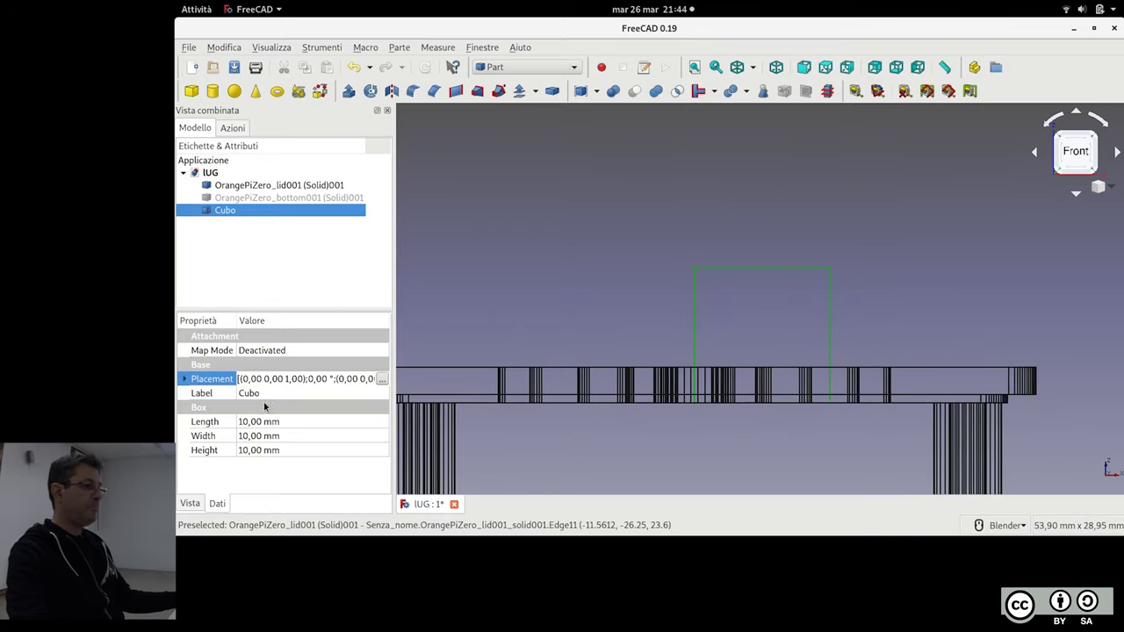
Set the Cubo box Height to 2,60 mm
left_click(307, 451)
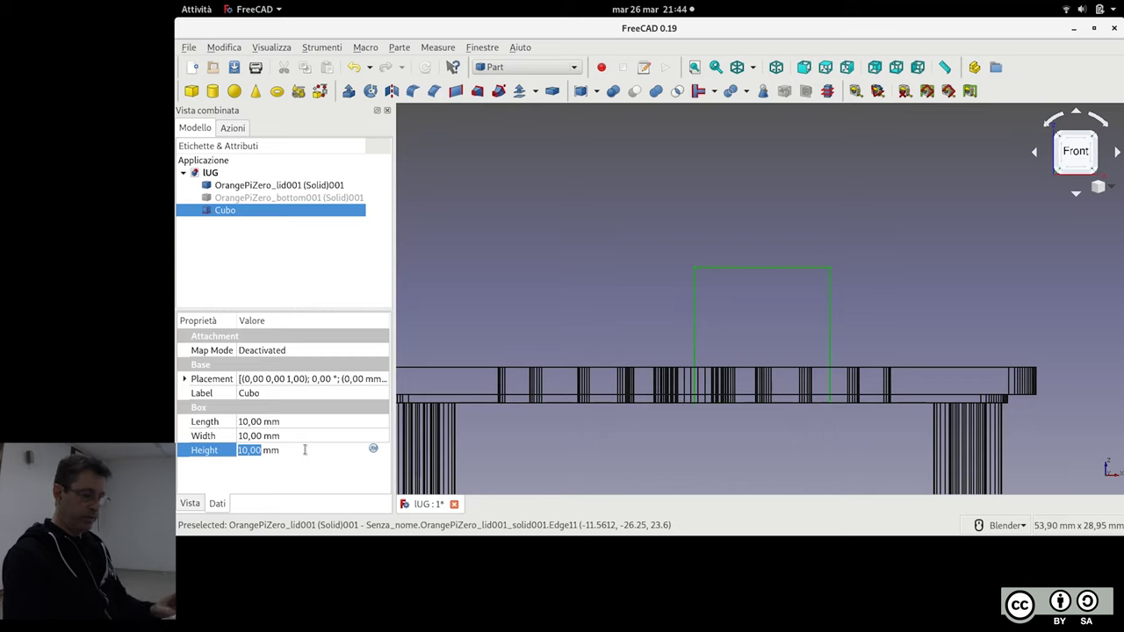
type("2,")
key("Return")
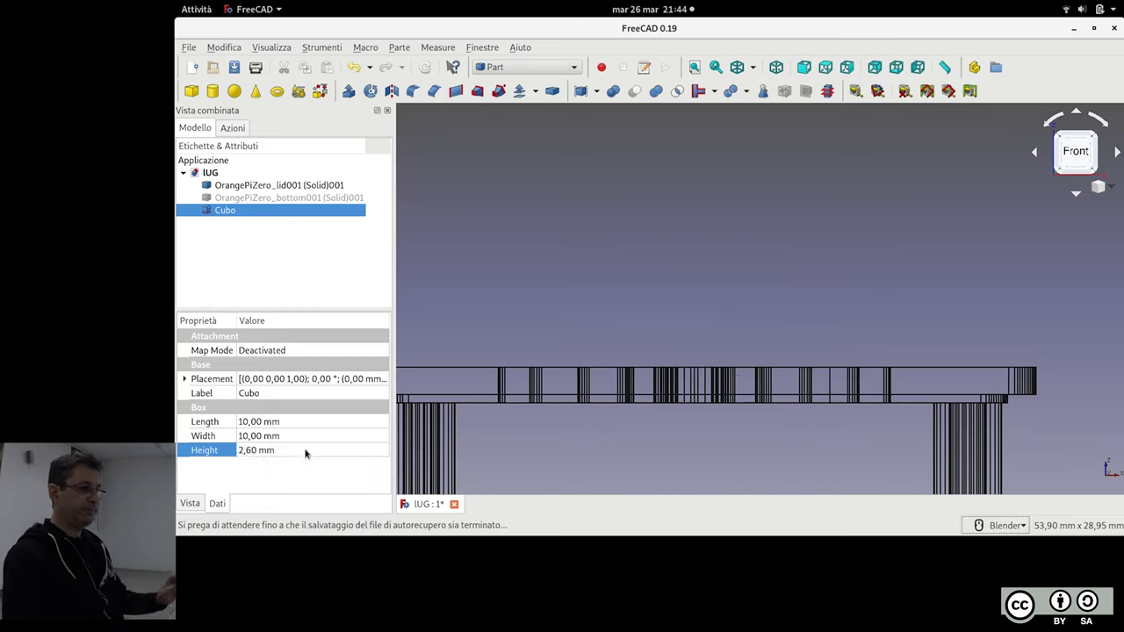
scroll(846, 251, "down", 2)
scroll(732, 261, "down", 2)
Show the lid shaded and check it from the top, bottom and isometric views
middle_click_drag(733, 265, 849, 291)
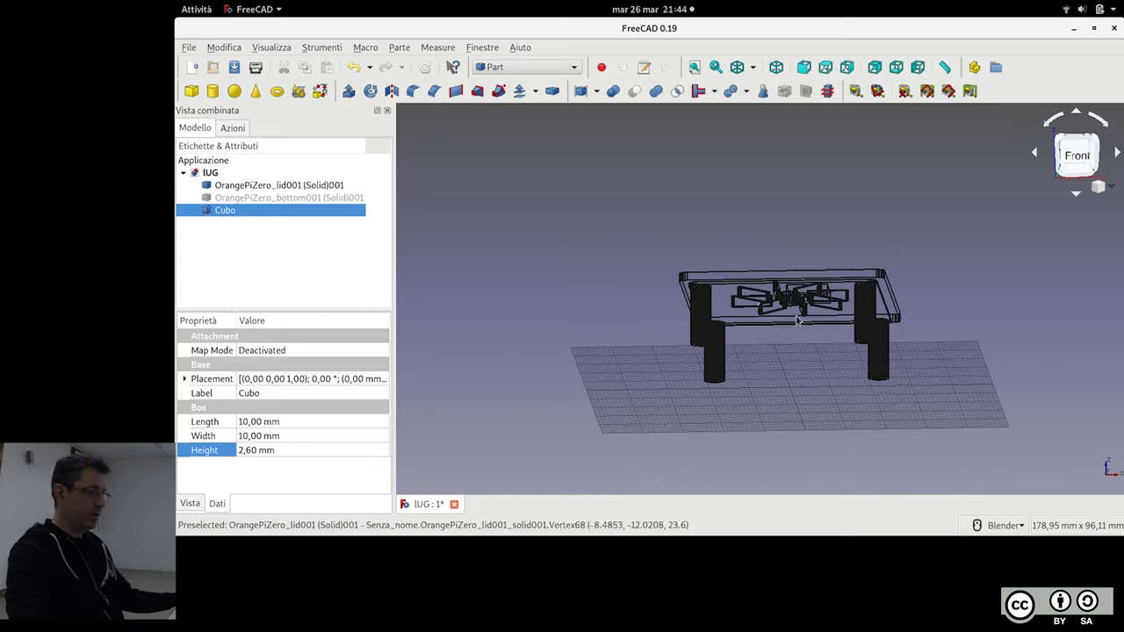
scroll(849, 292, "up", 3)
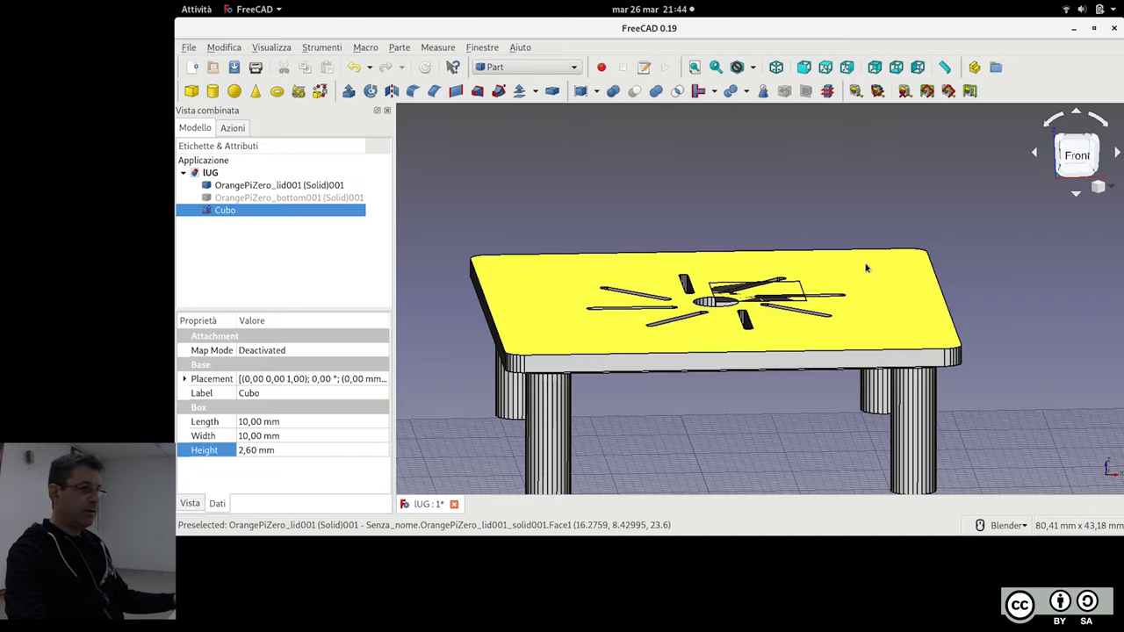
key("2")
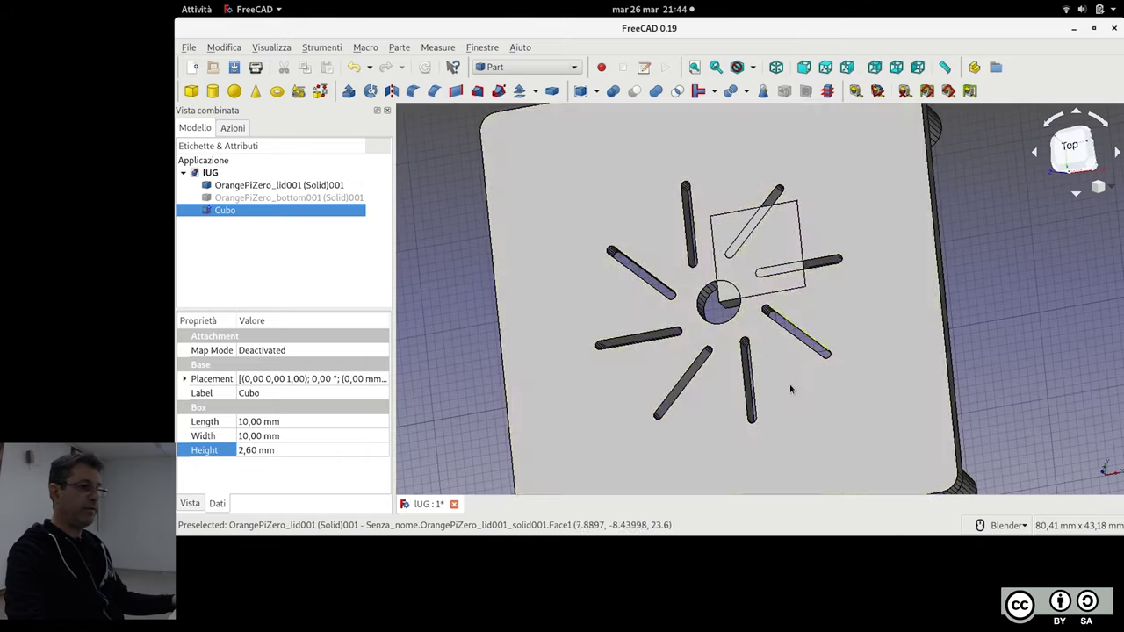
key("5")
key("0")
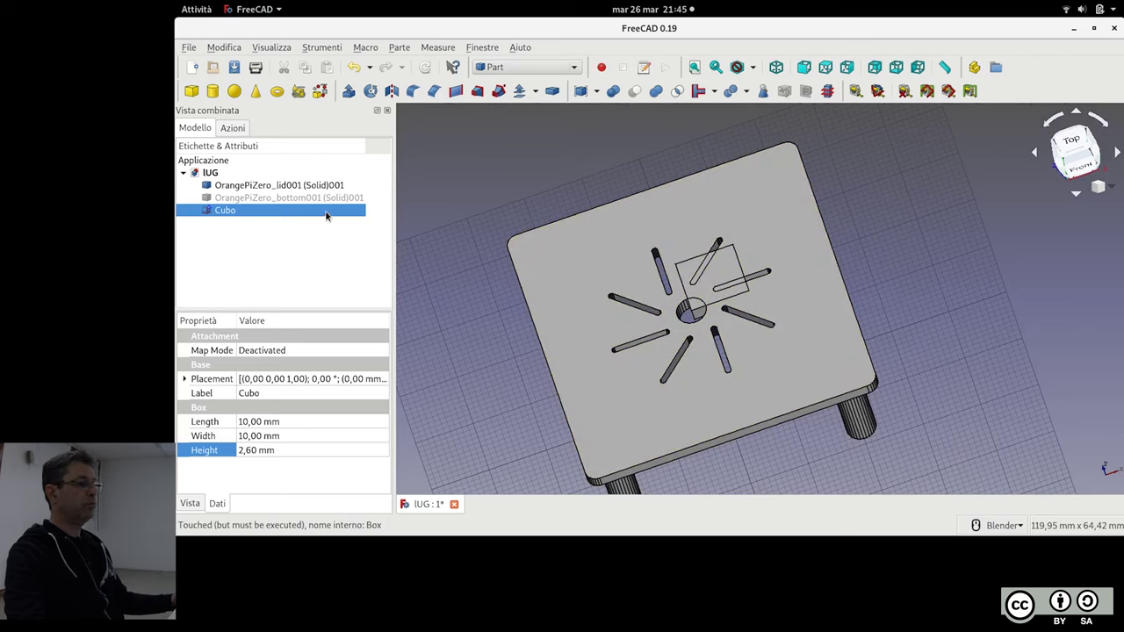
right_click(325, 213)
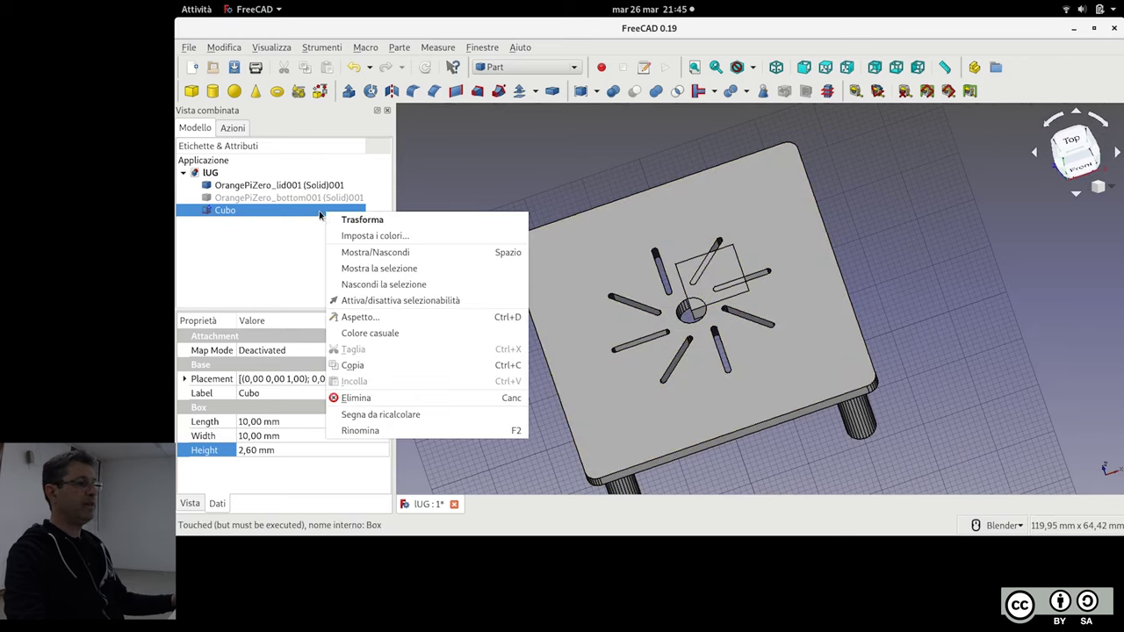
Transform the Cubo slab along X and Y to sit over the lid's vent pattern
left_click(351, 220)
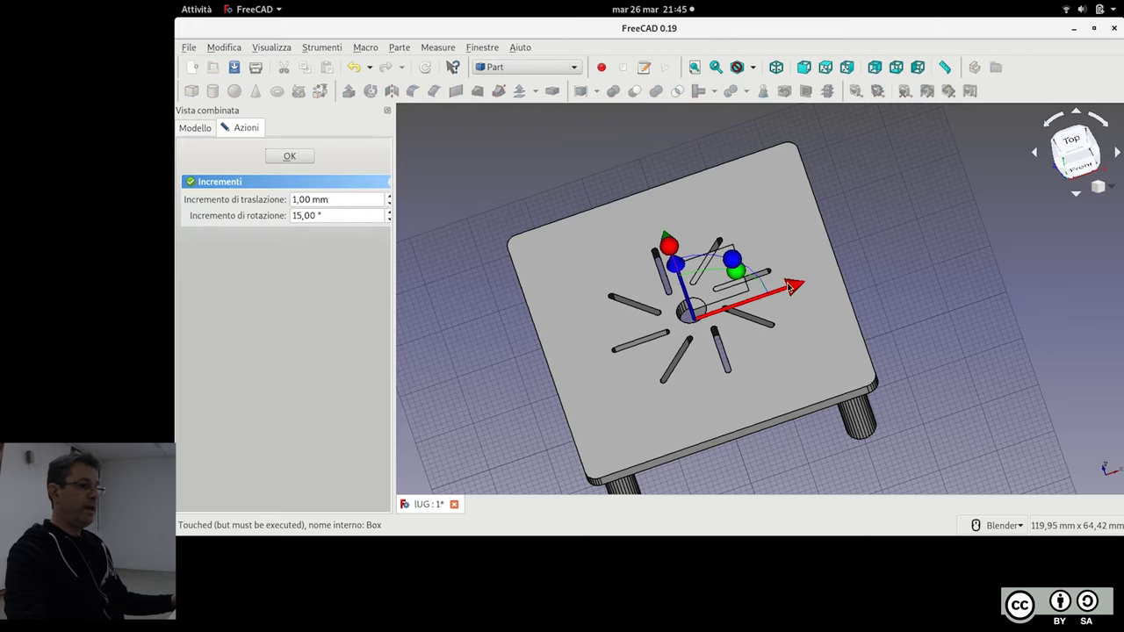
left_click_drag(790, 288, 568, 276)
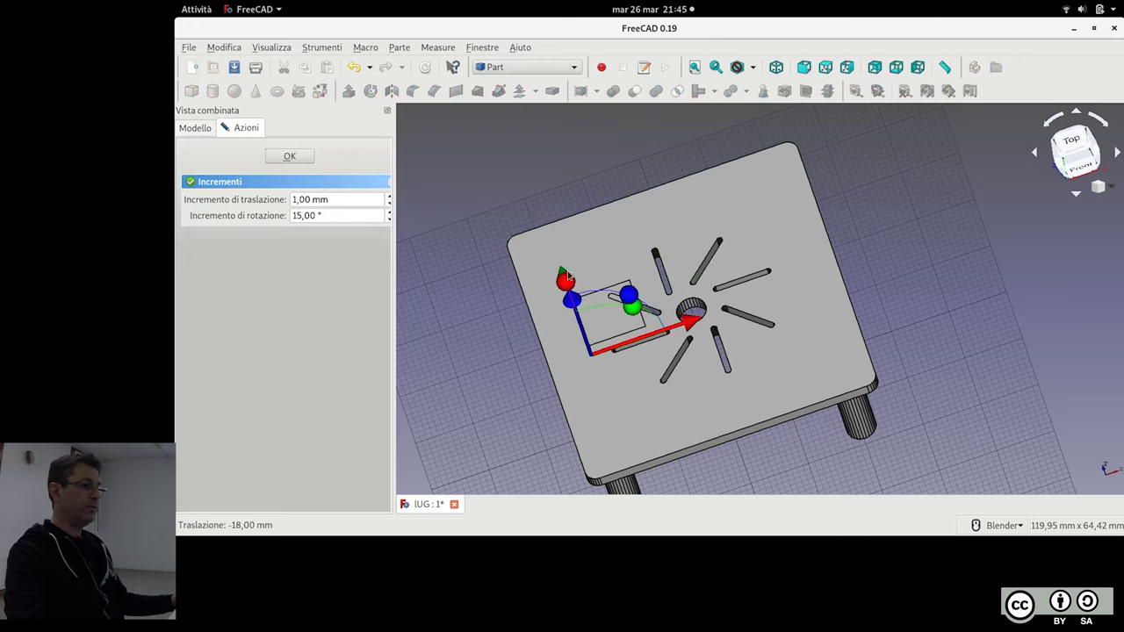
middle_click_drag(568, 276, 687, 301)
left_click_drag(551, 286, 605, 383)
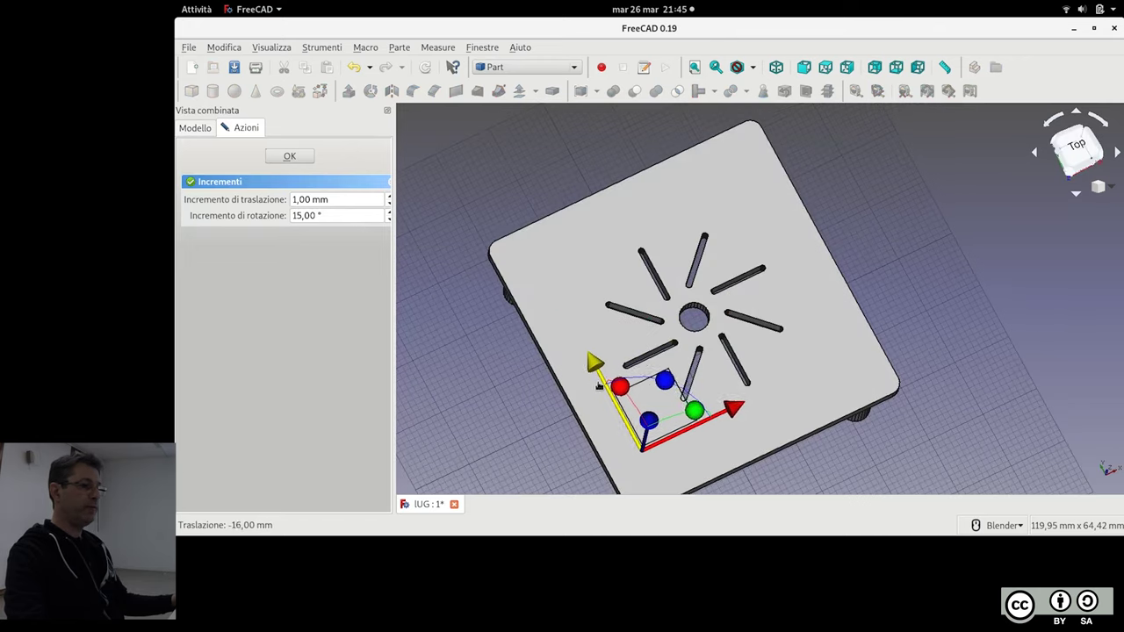
left_click(290, 156)
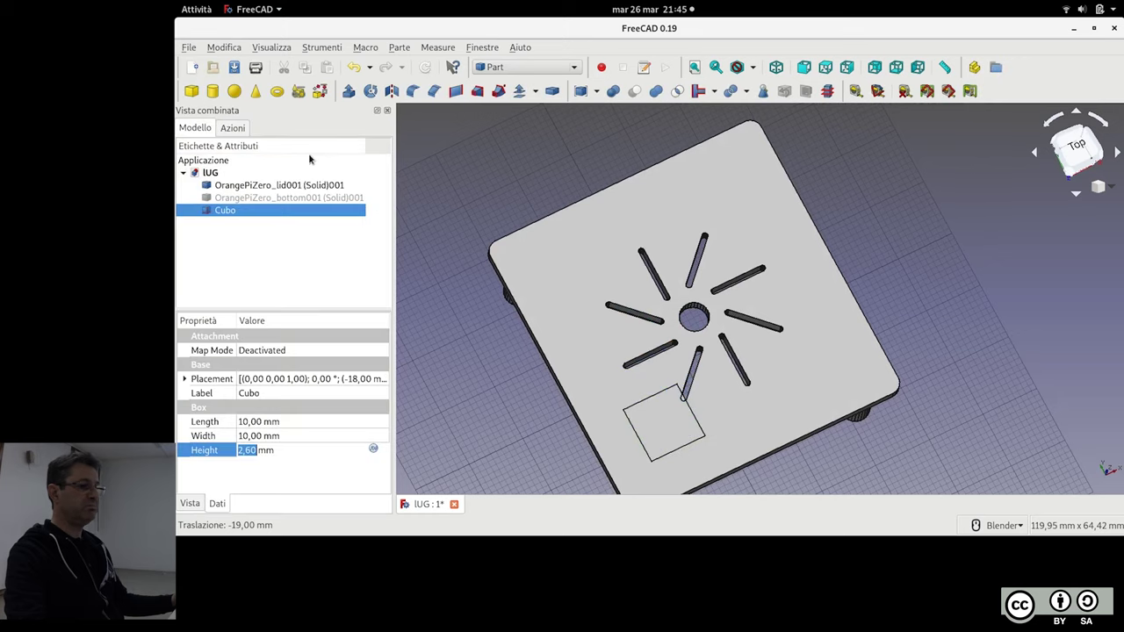
Set the Cubo slab Length to 36 mm and Width to 37 mm
left_click(294, 421)
scroll(292, 422, "up", 7)
scroll(293, 422, "up", 9)
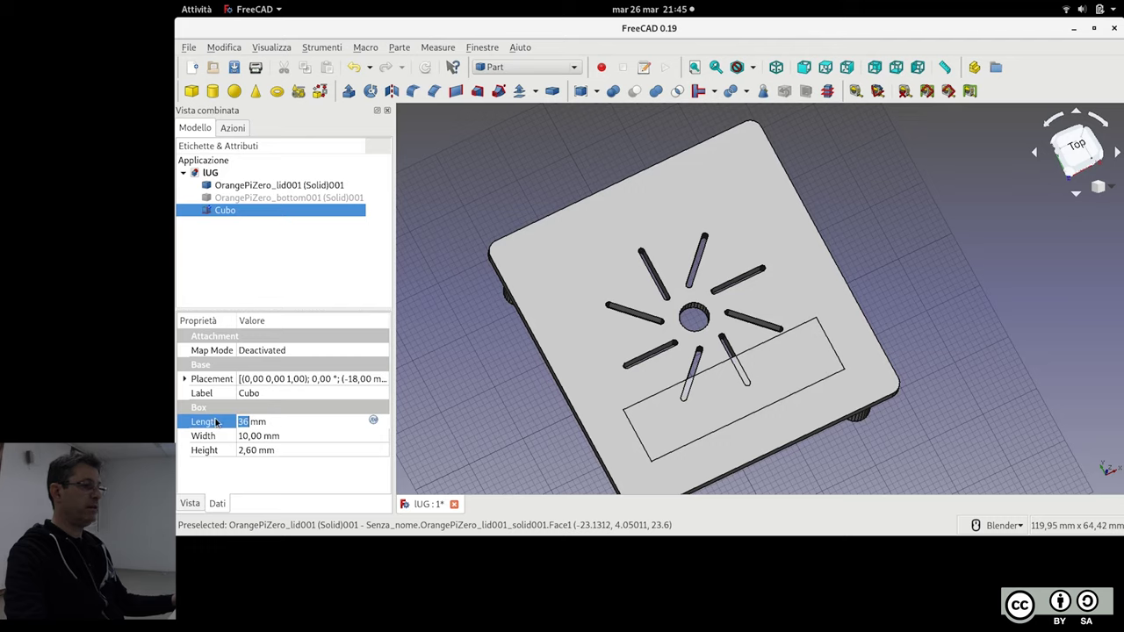
left_click(293, 436)
scroll(280, 435, "up", 4)
scroll(278, 435, "up", 9)
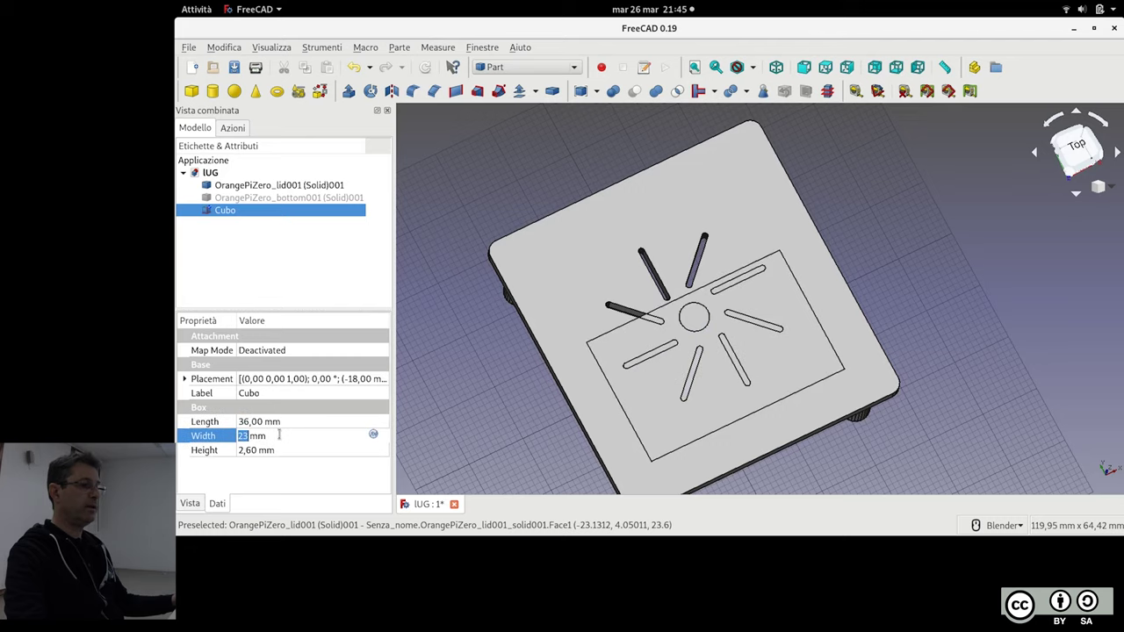
scroll(274, 434, "up", 9)
scroll(274, 435, "up", 2)
scroll(273, 434, "up", 1)
scroll(272, 435, "up", 2)
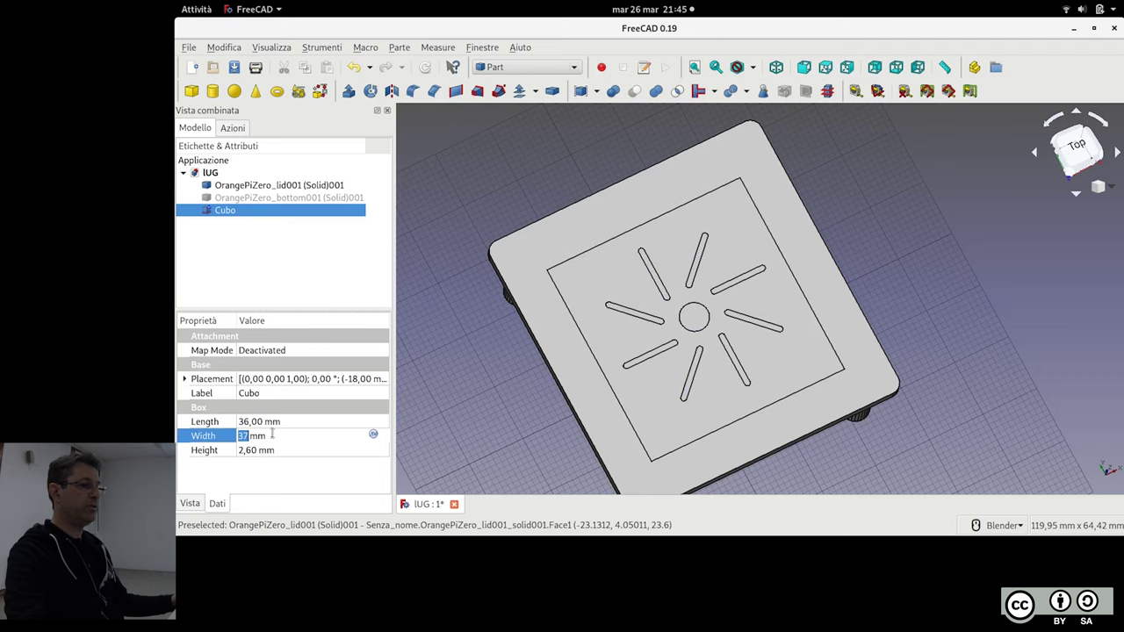
middle_click_drag(681, 415, 702, 323)
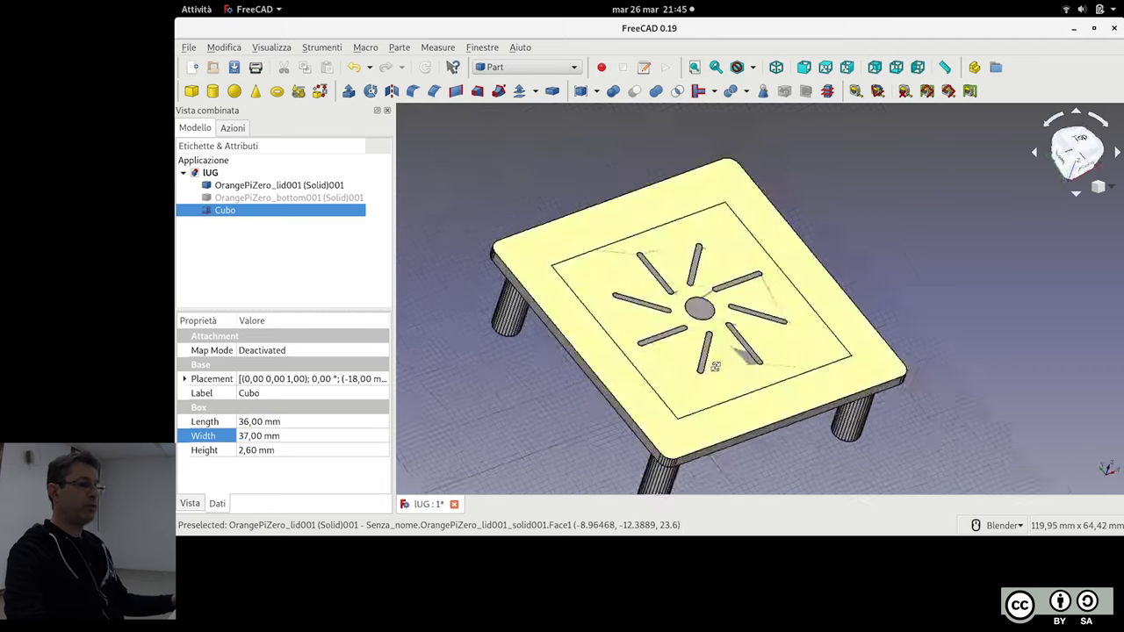
key("0")
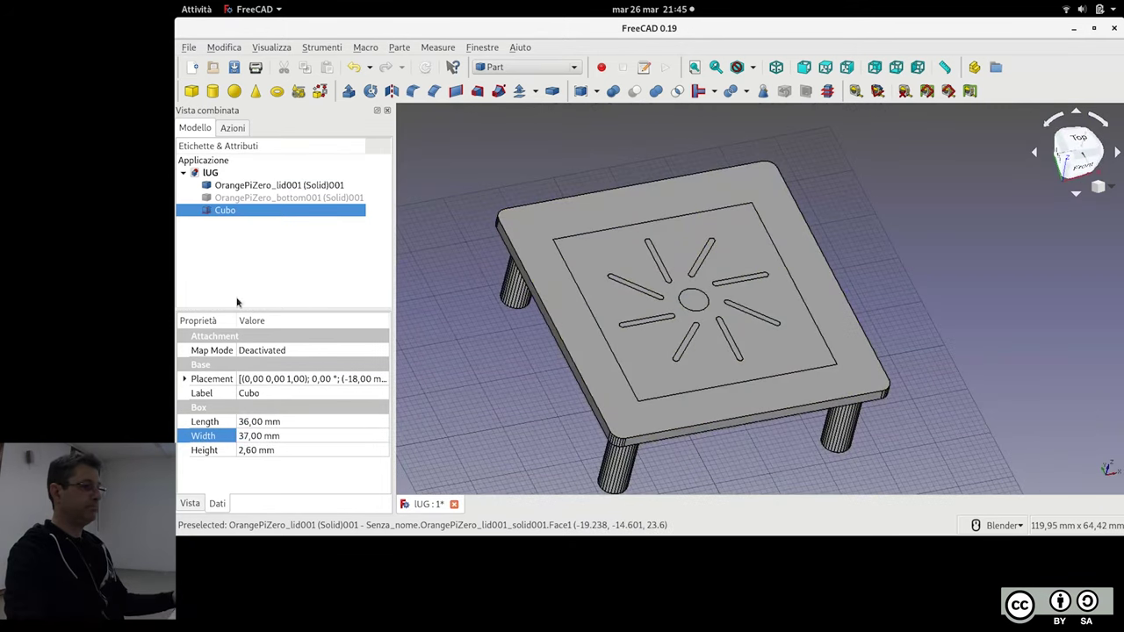
left_click(253, 189)
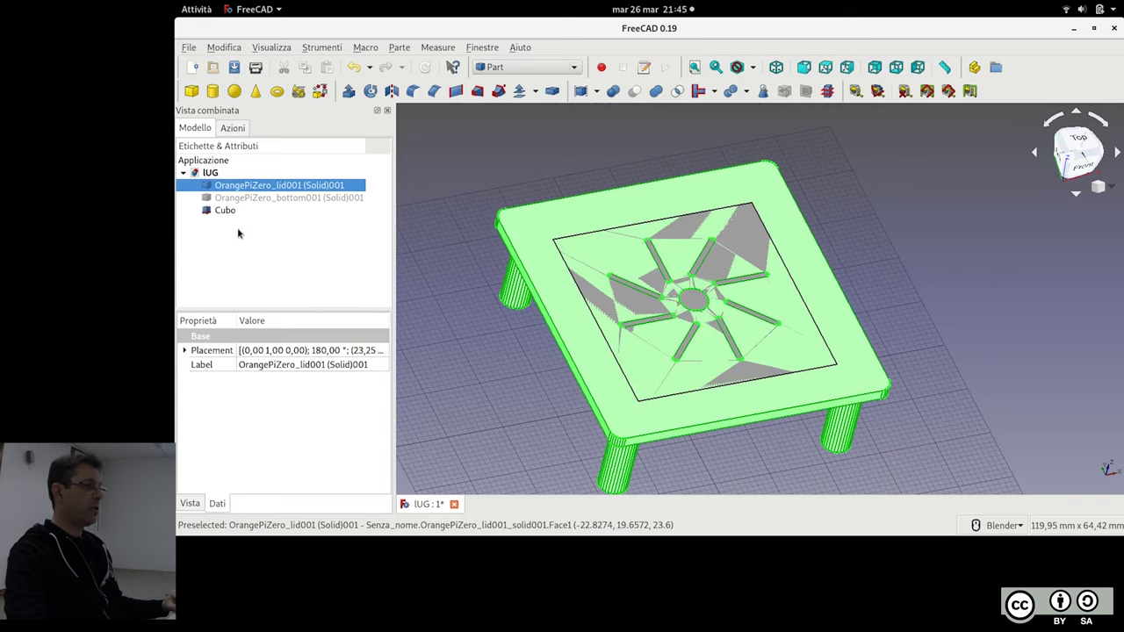
left_click(233, 212, "ctrl")
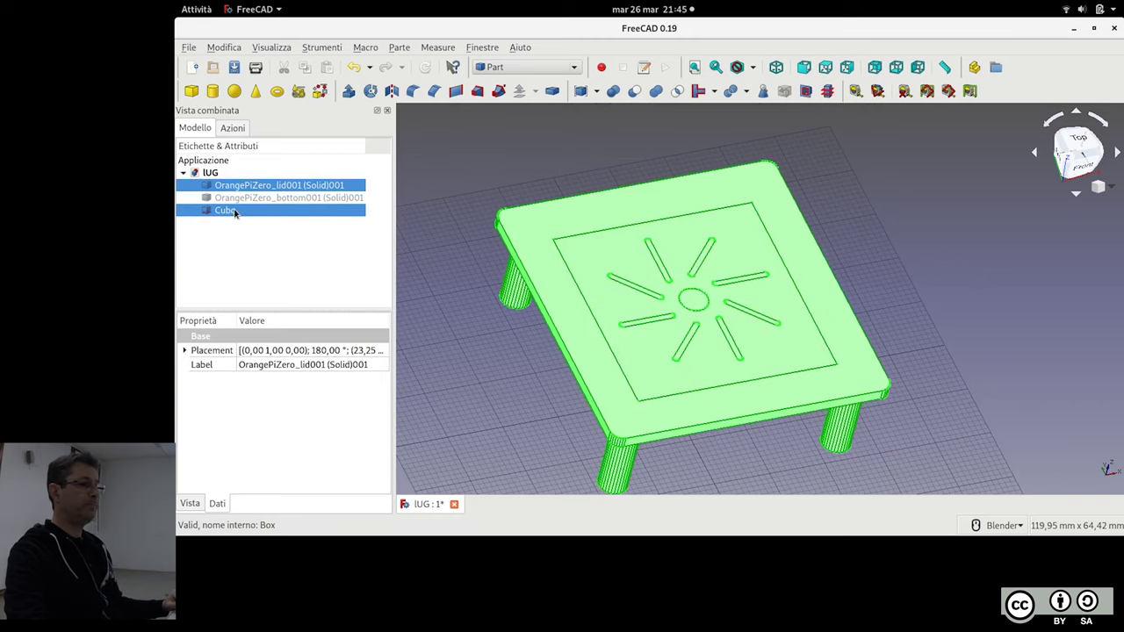
left_click(656, 91)
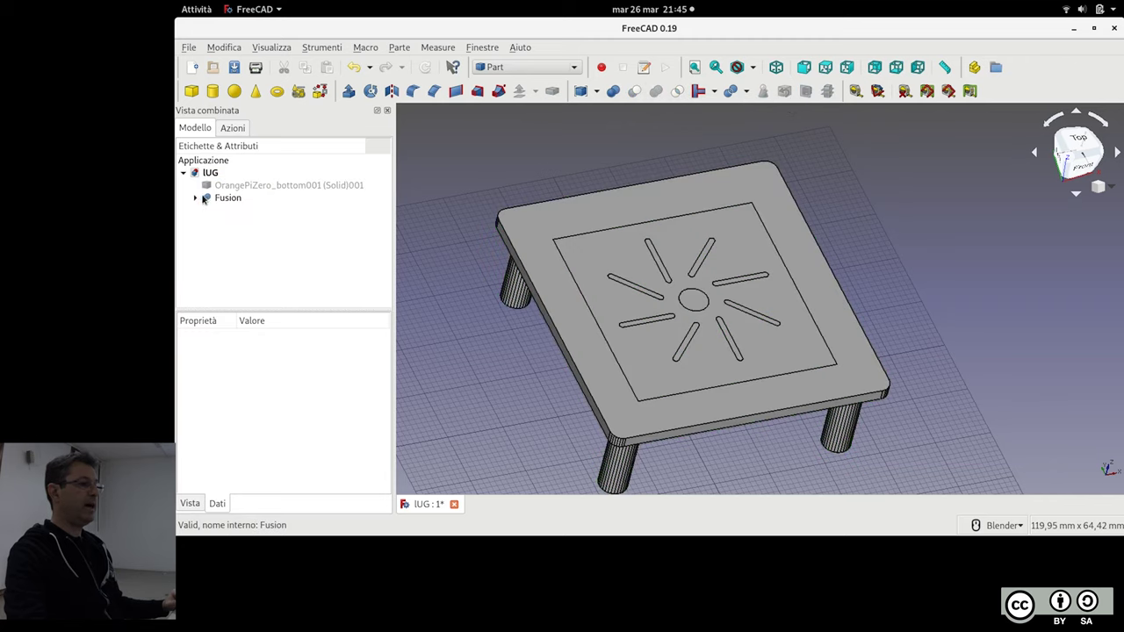
left_click(221, 198)
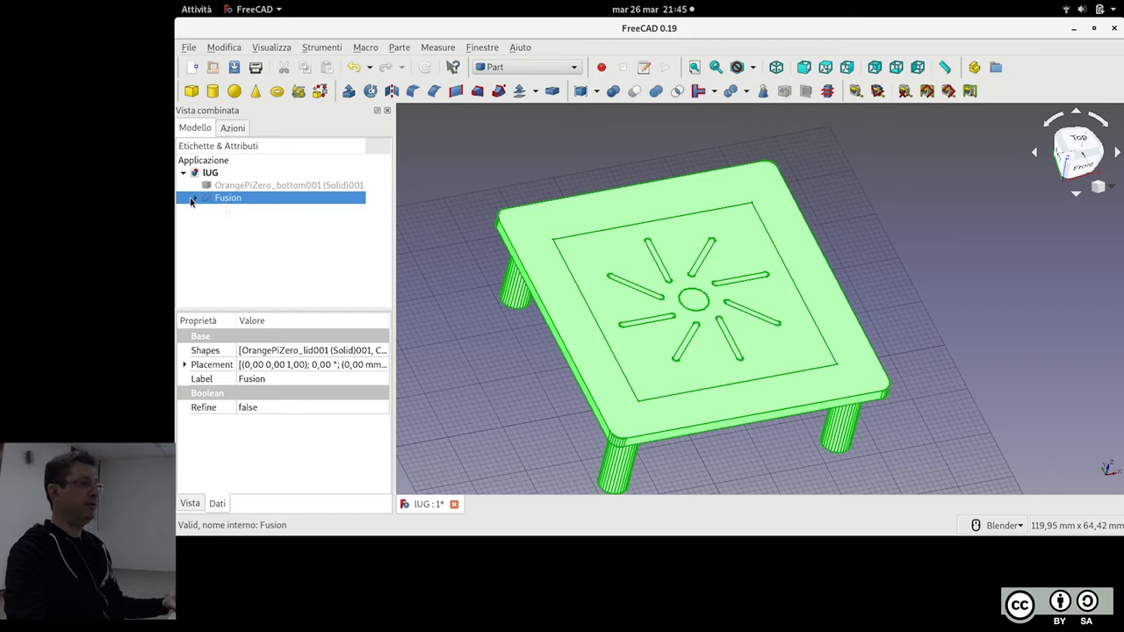
left_click(191, 198)
left_click(256, 212)
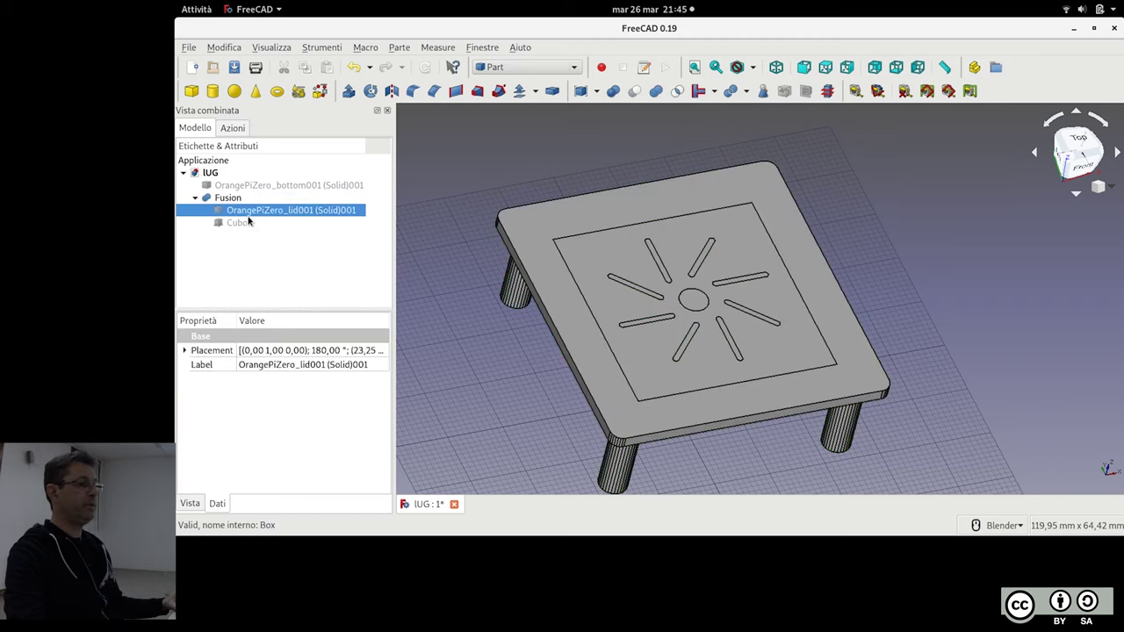
left_click(246, 222)
left_click(209, 202)
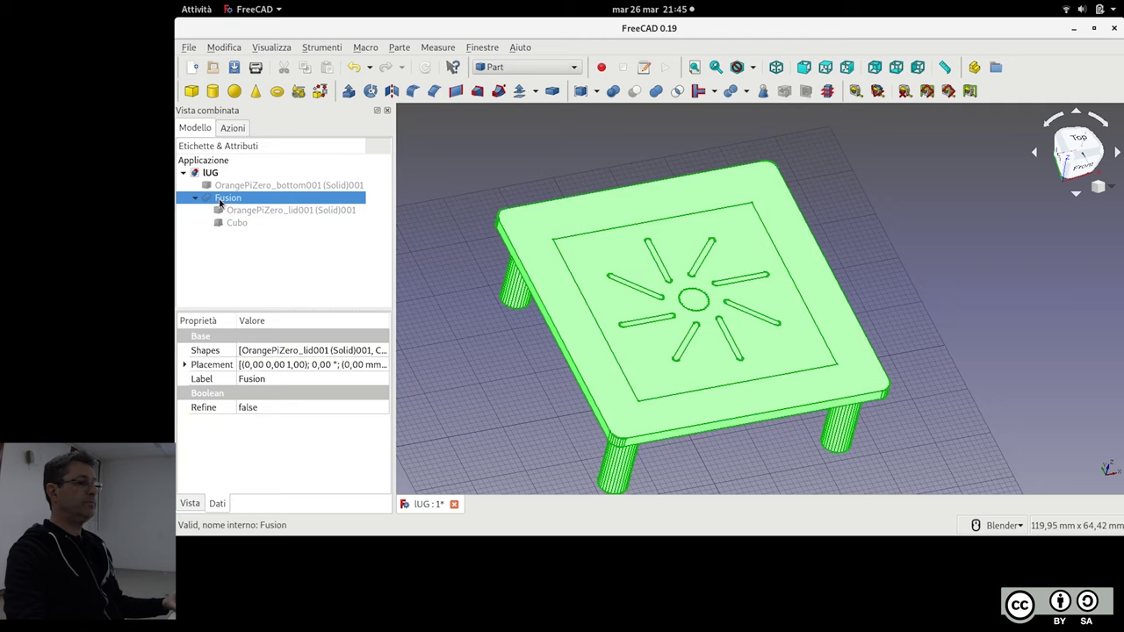
mouse_move(600, 231)
middle_mouse_down()
mouse_move(747, 303)
mouse_move(741, 338)
middle_mouse_up()
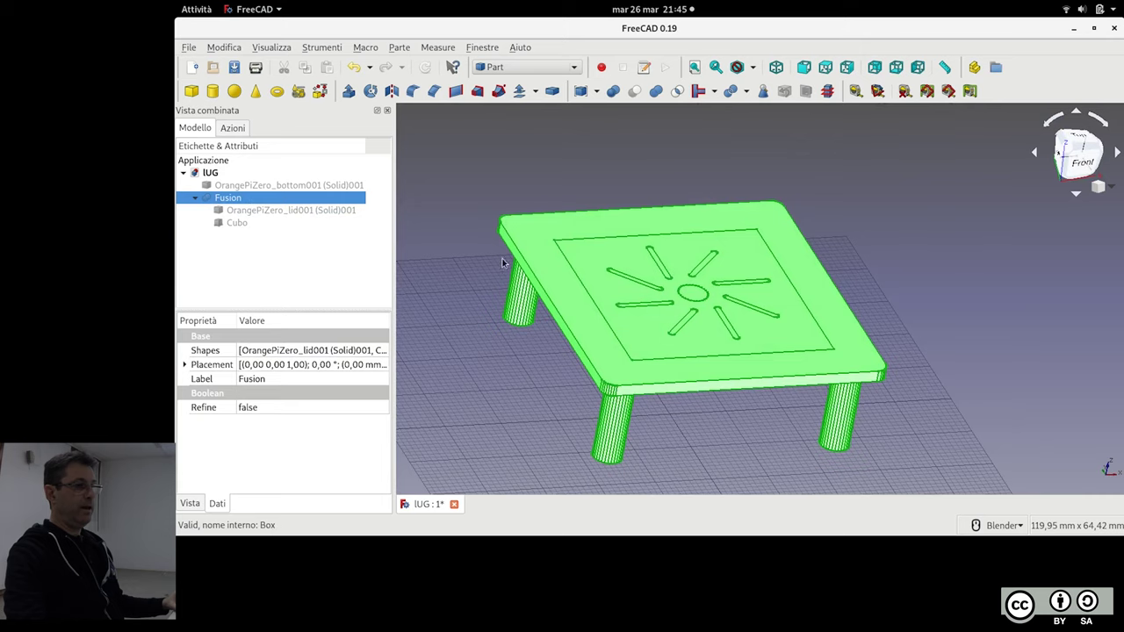
middle_click_drag(503, 262, 522, 278)
scroll(522, 278, "up", 2)
scroll(676, 254, "down", 2)
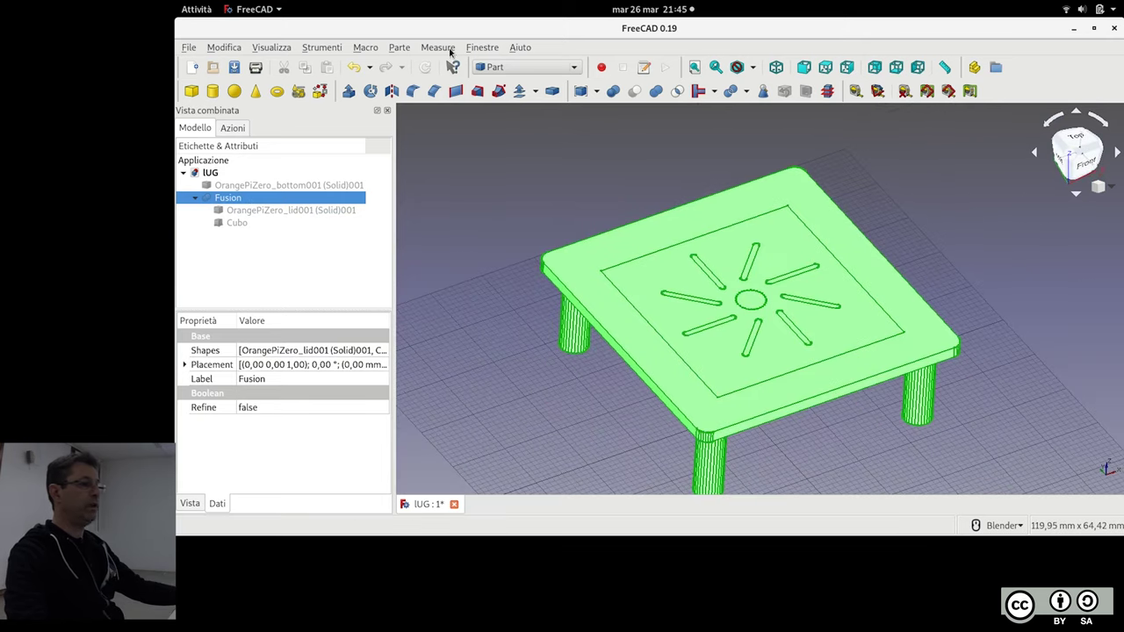
Create a refined copy, Fusion001, of the fused lid and view it as wireframe
left_click(399, 48)
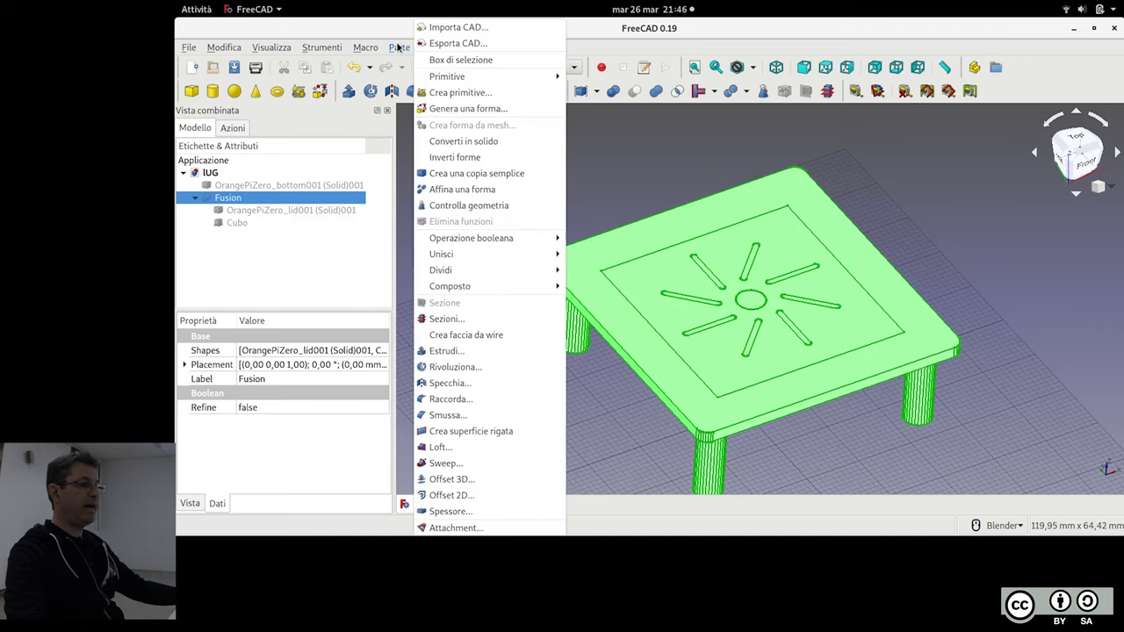
left_click(457, 189)
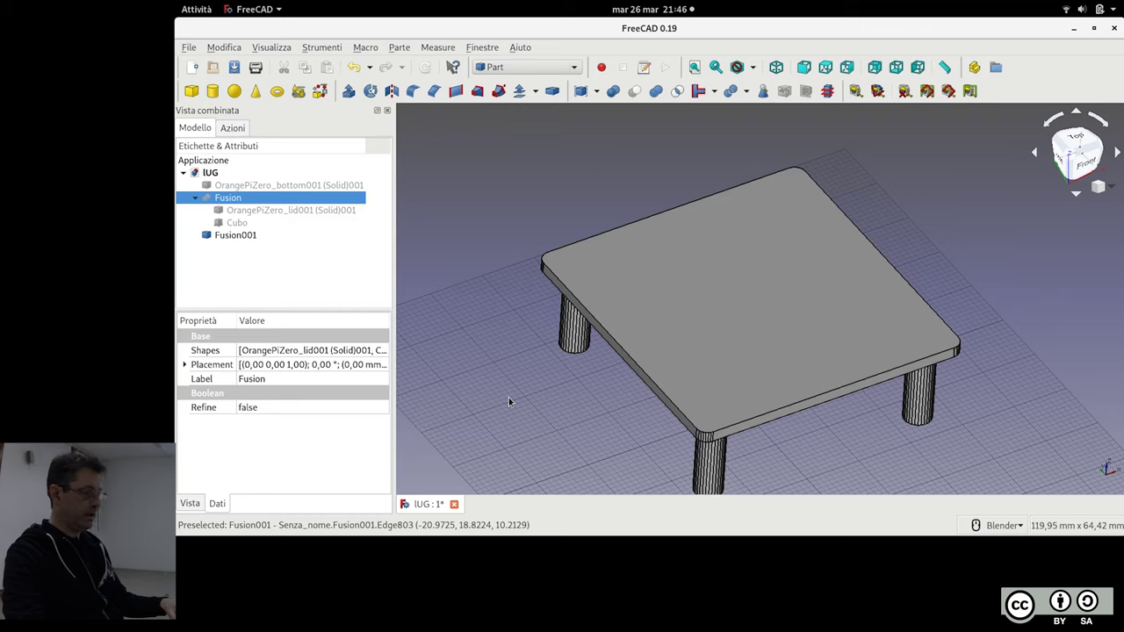
key("v")
key("3")
mouse_move(611, 355)
middle_mouse_down()
mouse_move(728, 301)
mouse_move(763, 366)
mouse_move(698, 245)
middle_mouse_up()
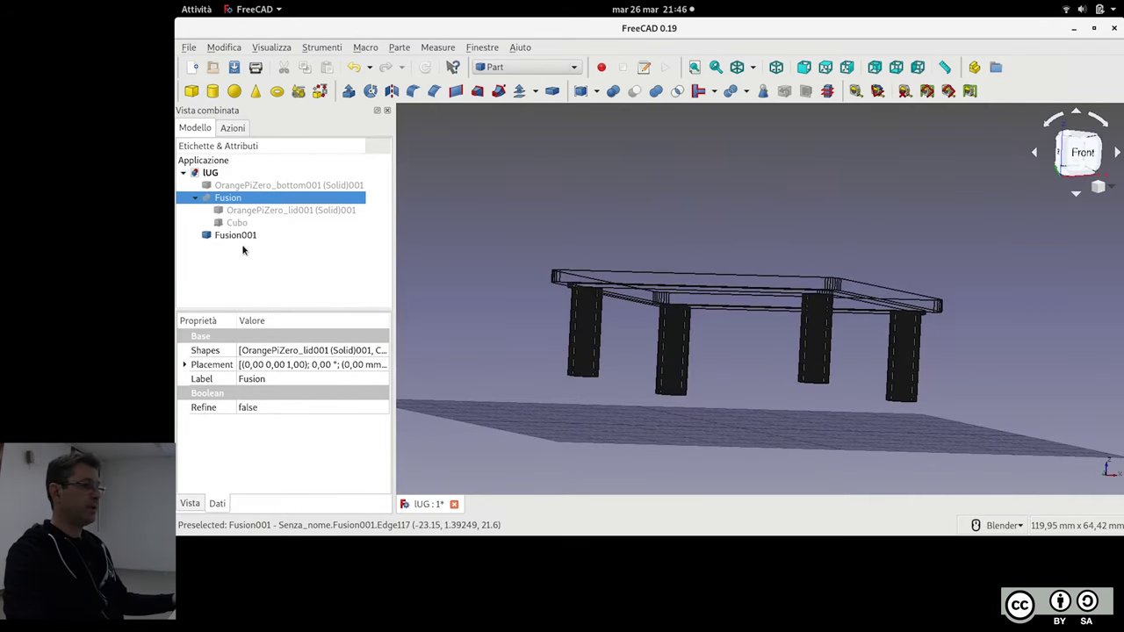
Delete the Cubo box and the original lid part from the tree
left_click(245, 237)
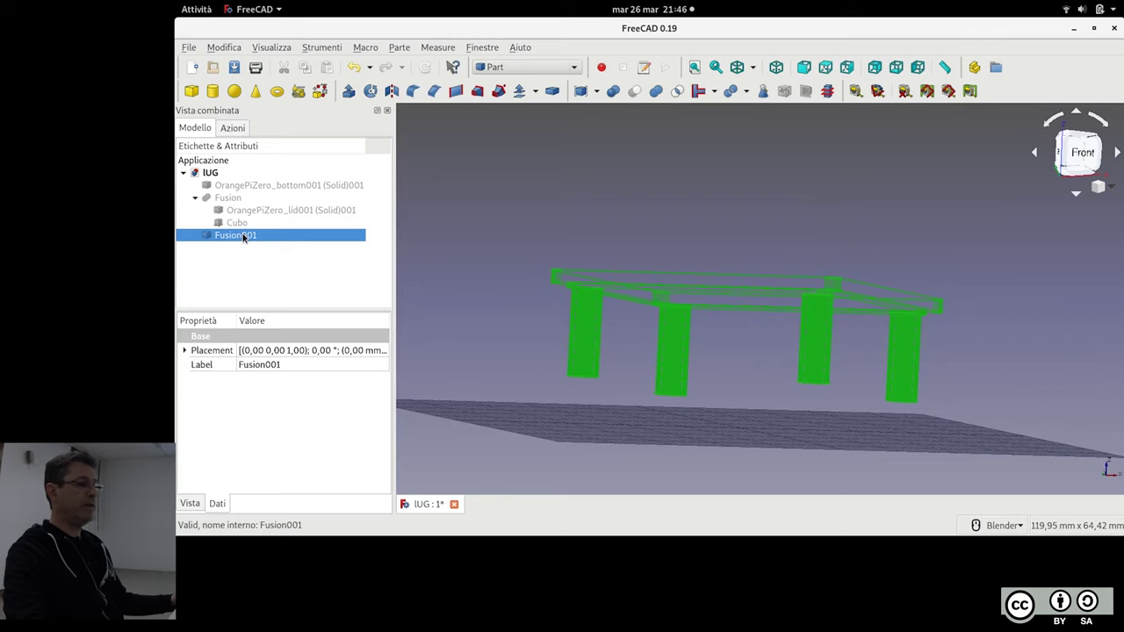
left_click(237, 222)
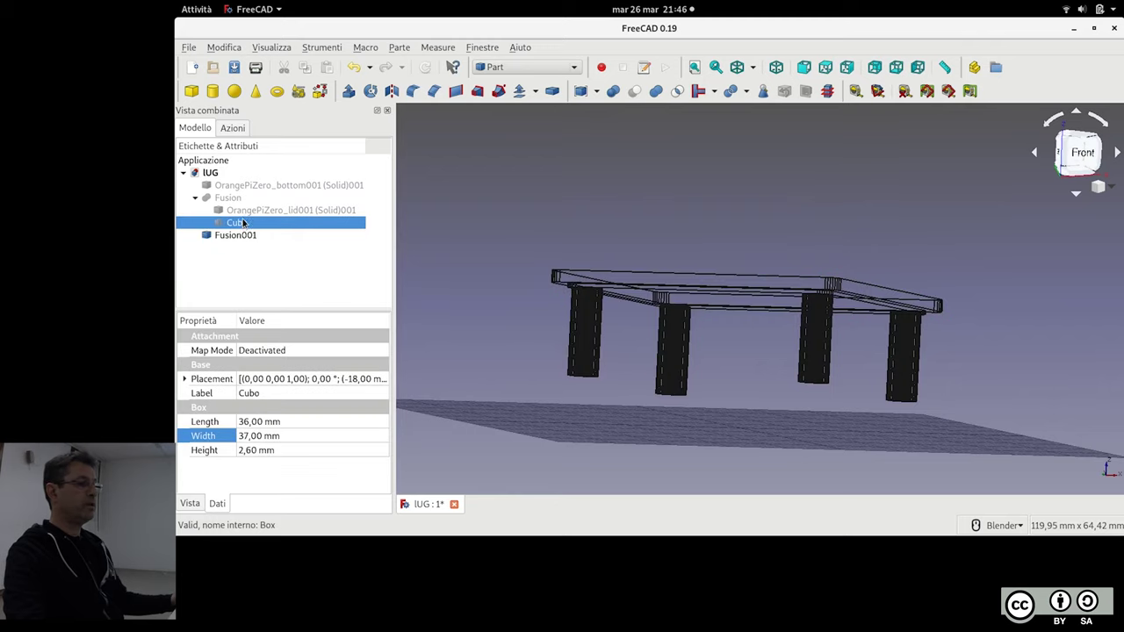
key("Delete")
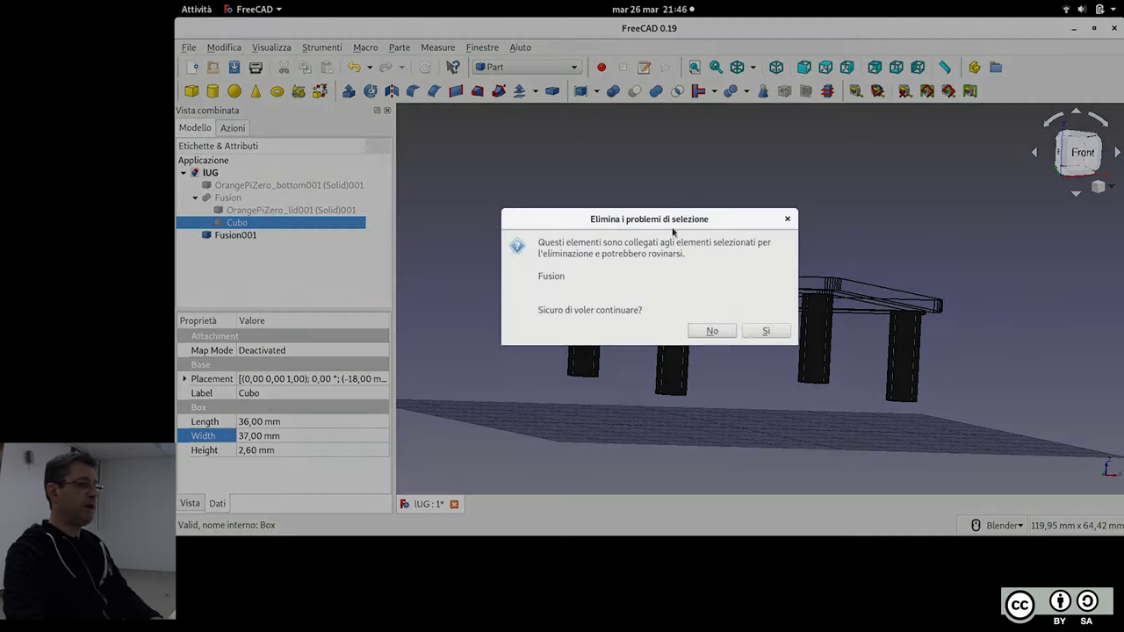
left_click(760, 330)
left_click(253, 212)
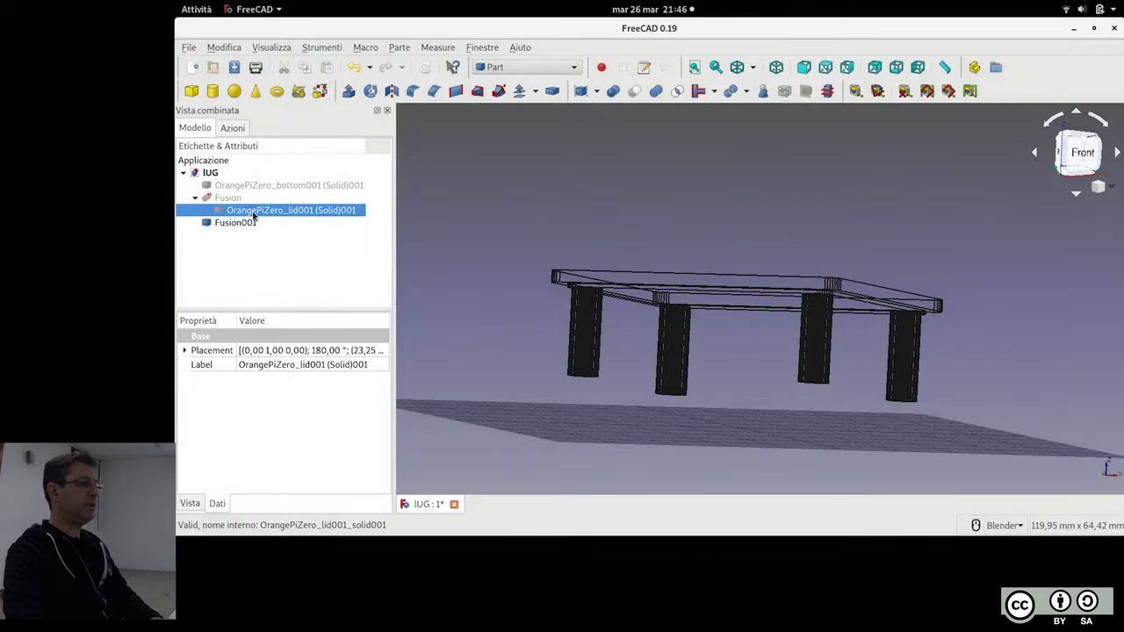
key("Delete")
left_click(763, 331)
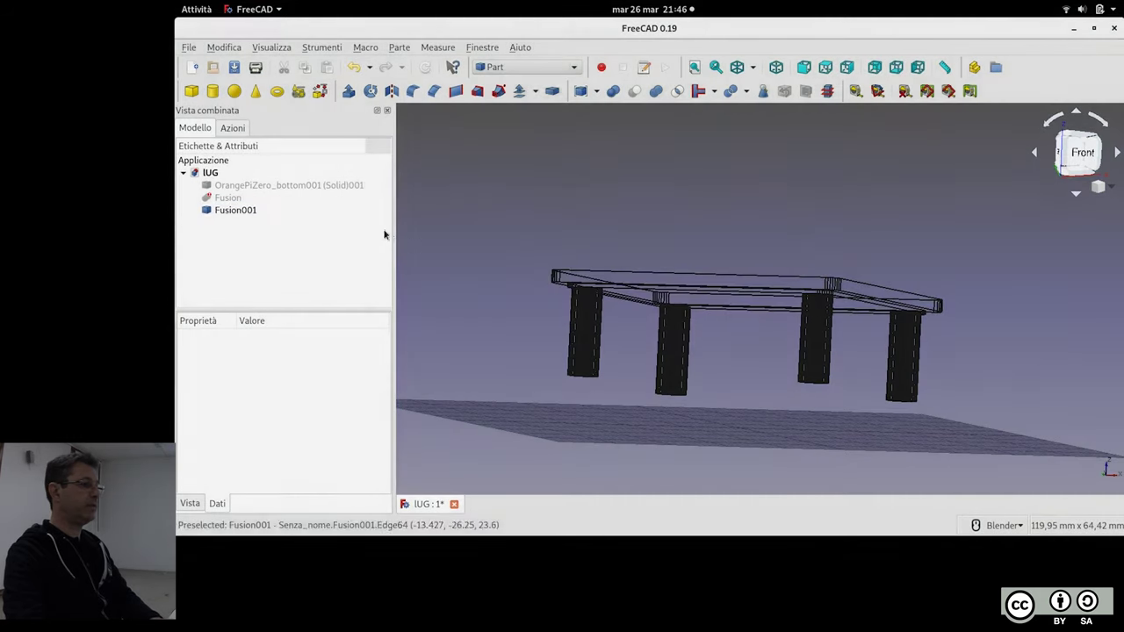
Delete the original Fusion object and save the document
left_click(228, 197)
key("Delete")
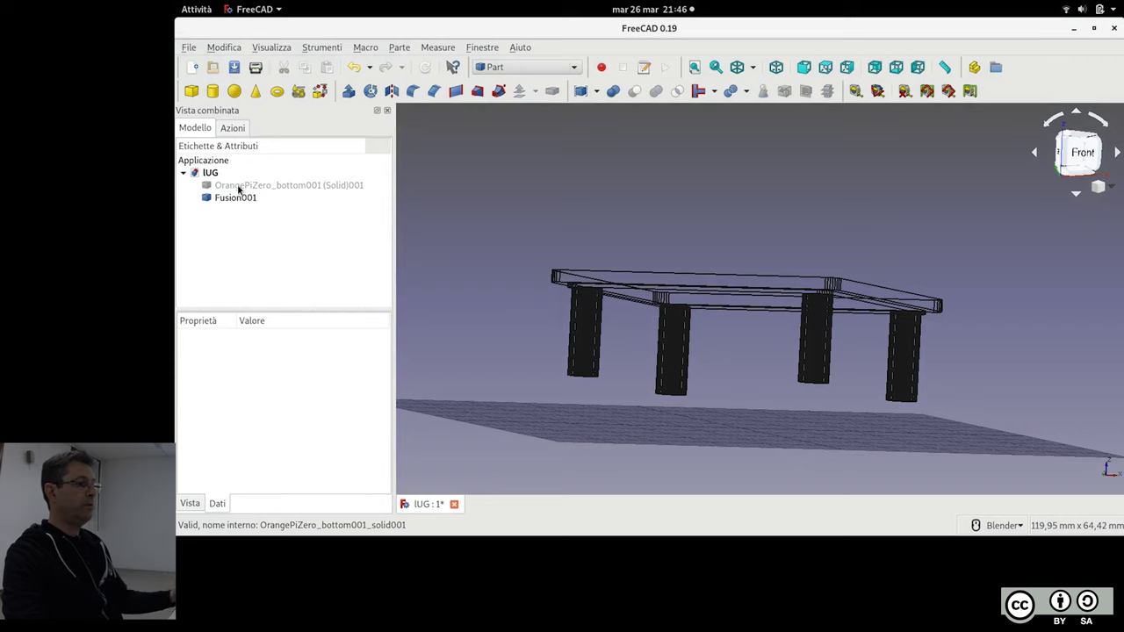
left_click(237, 197)
middle_click_drag(722, 234, 729, 268)
key("ctrl+s")
key("1")
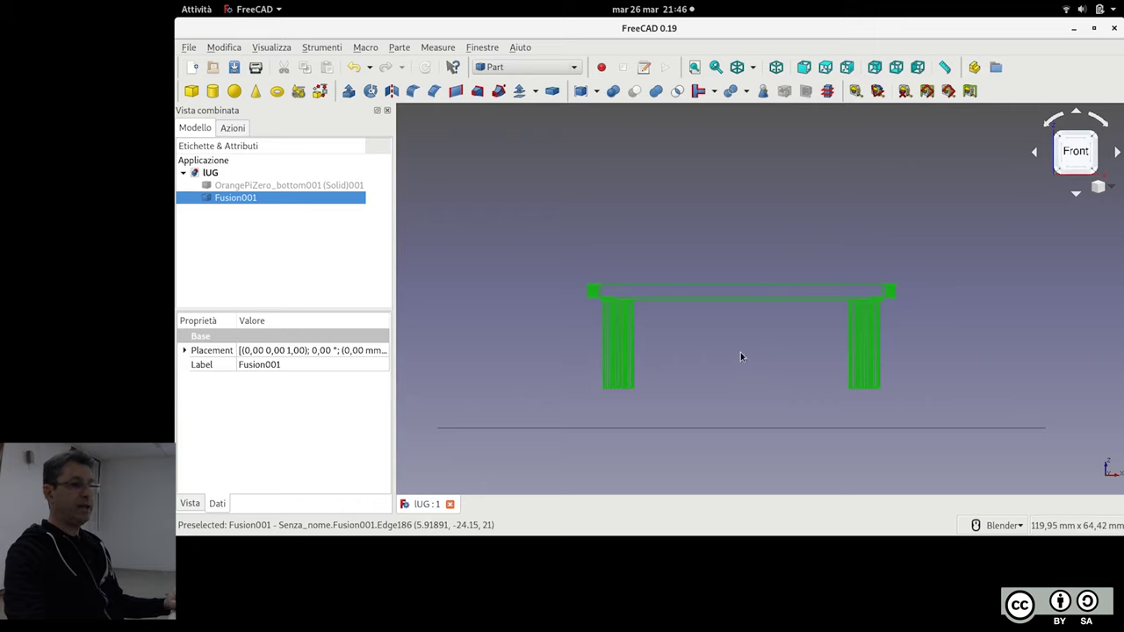
Add a new 10 mm Cubo box and set its Height to 21 mm
middle_click_drag(740, 352, 714, 297, "shift")
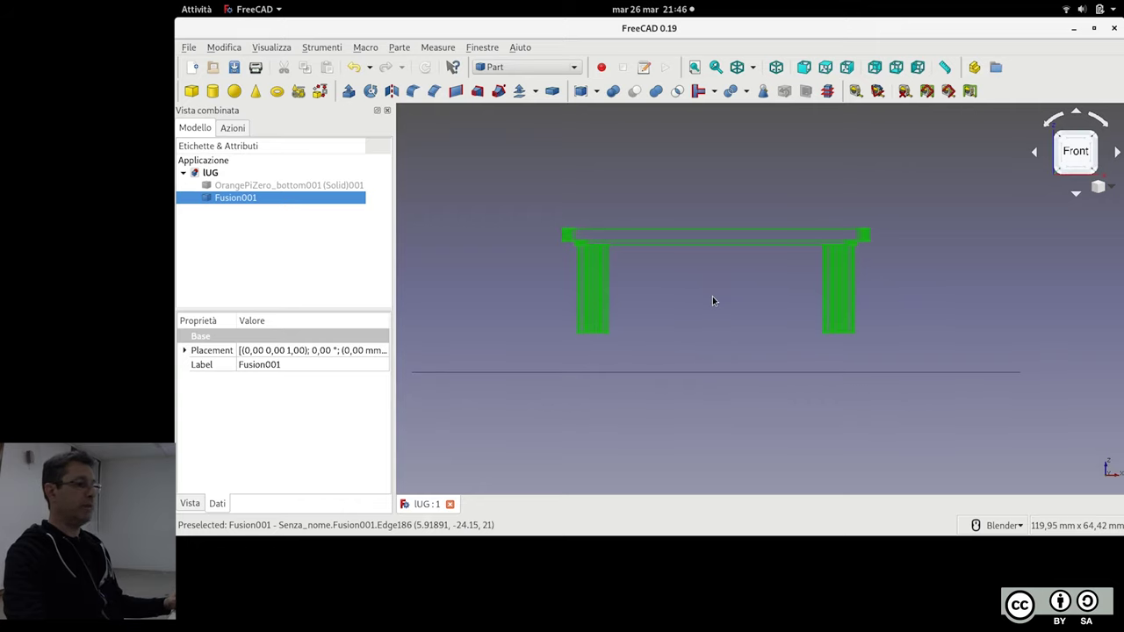
left_click(192, 91)
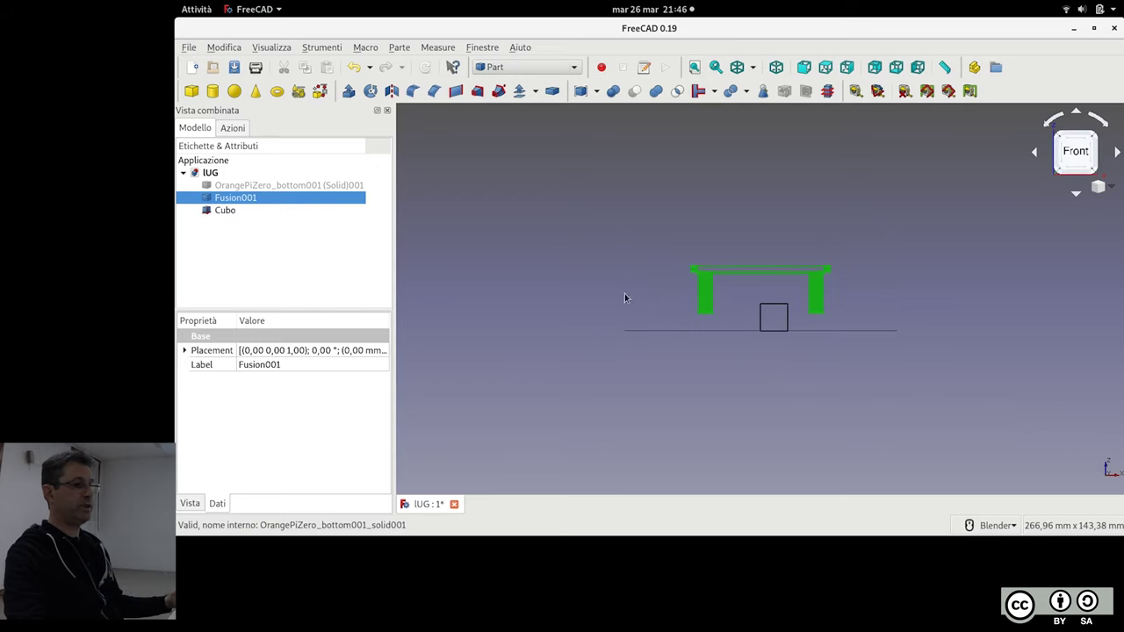
left_click(230, 212)
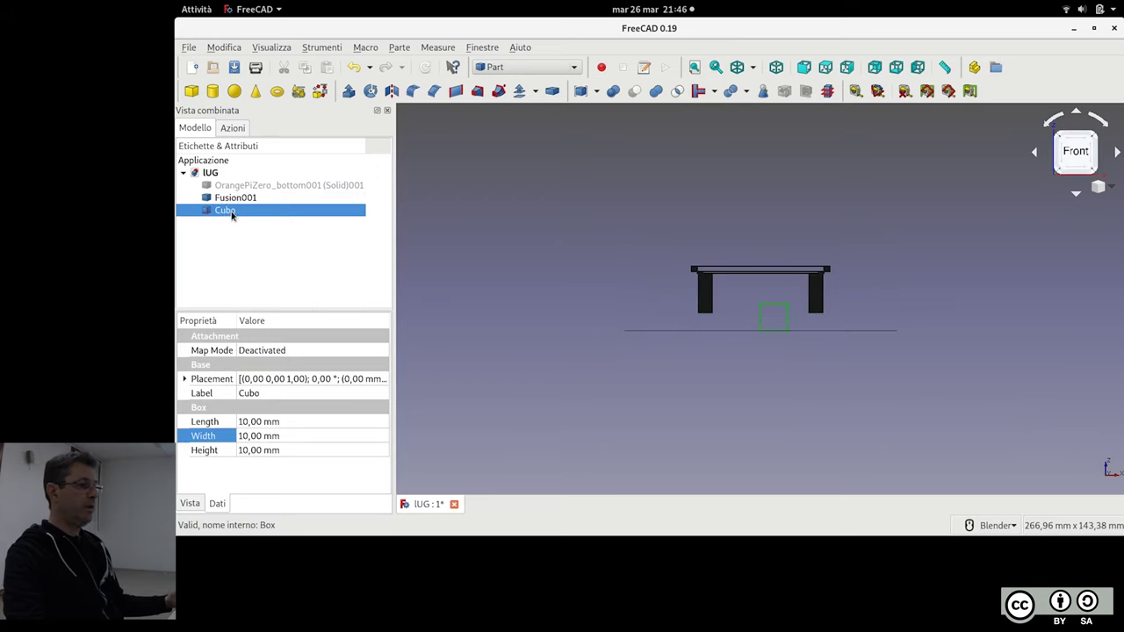
left_click(300, 451)
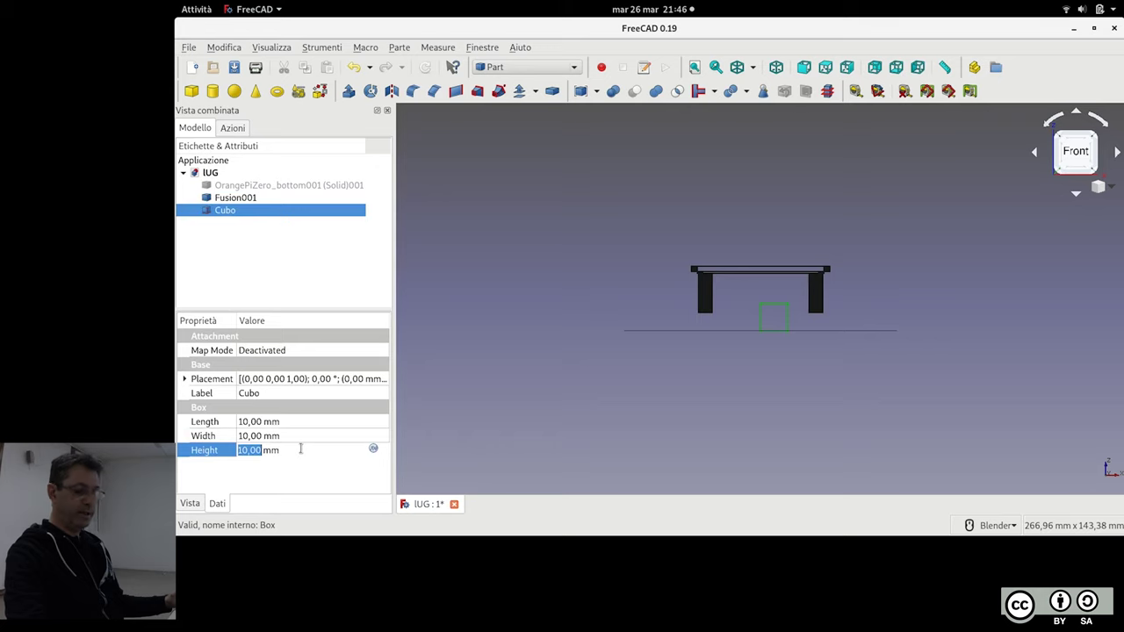
type("21")
key("Return")
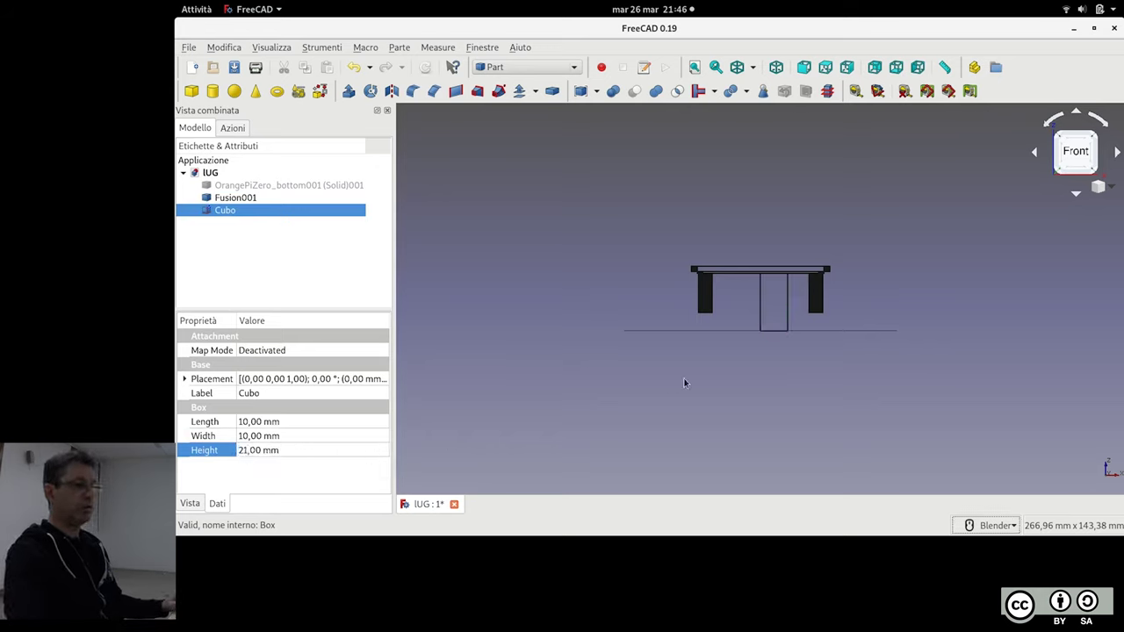
key("0")
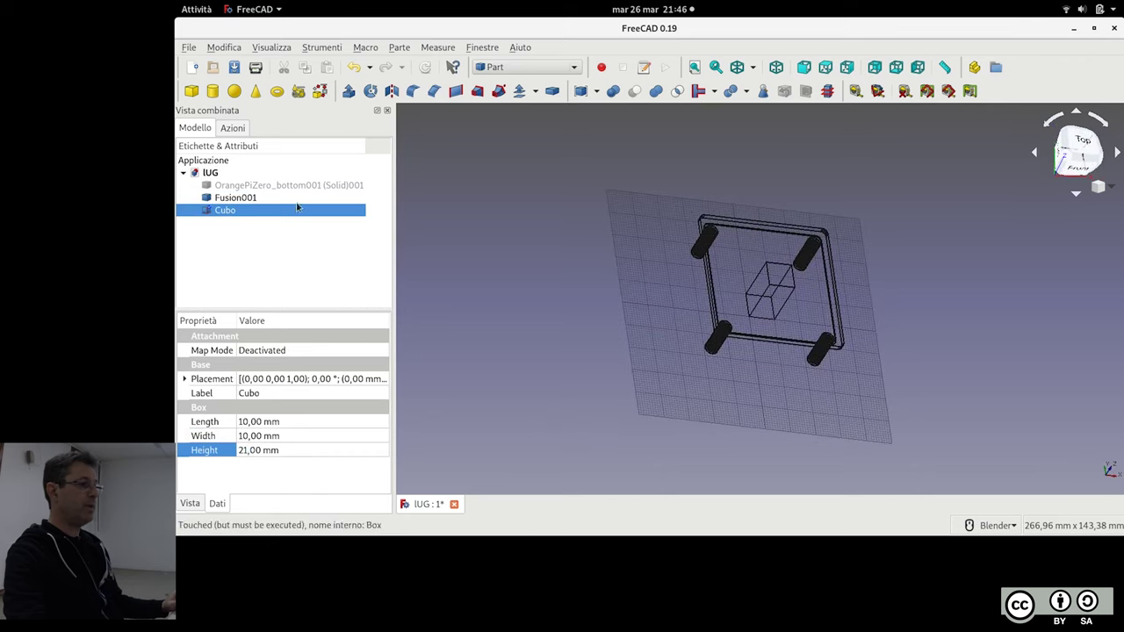
Transform the Cubo box to X −31 mm and Y −29 mm at the lid's lower-left corner
right_click(333, 213)
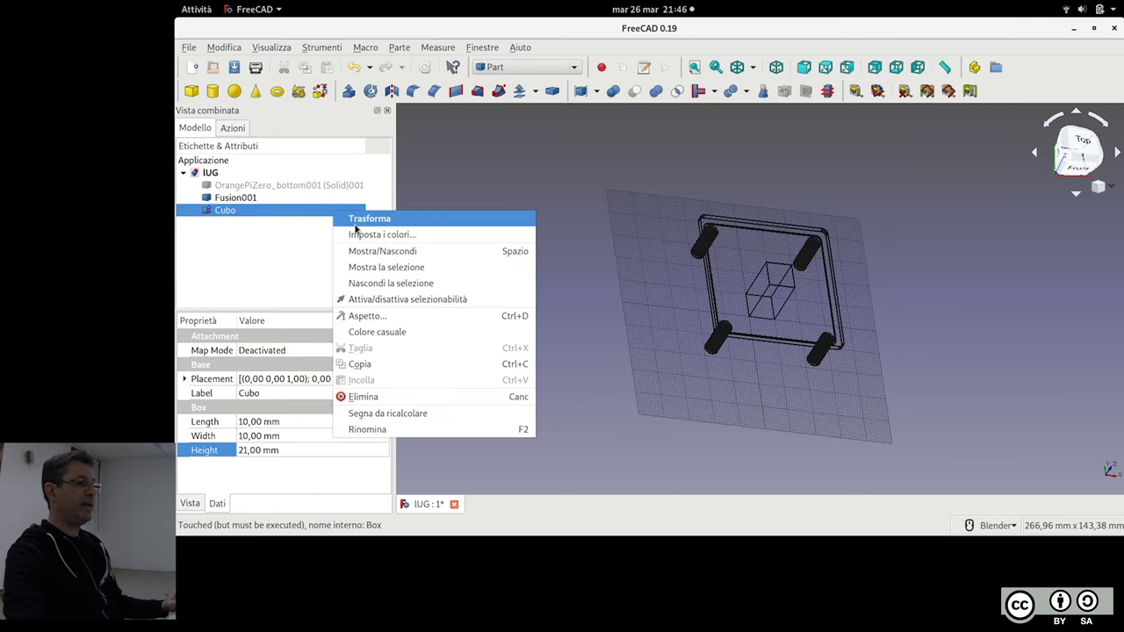
left_click(356, 218)
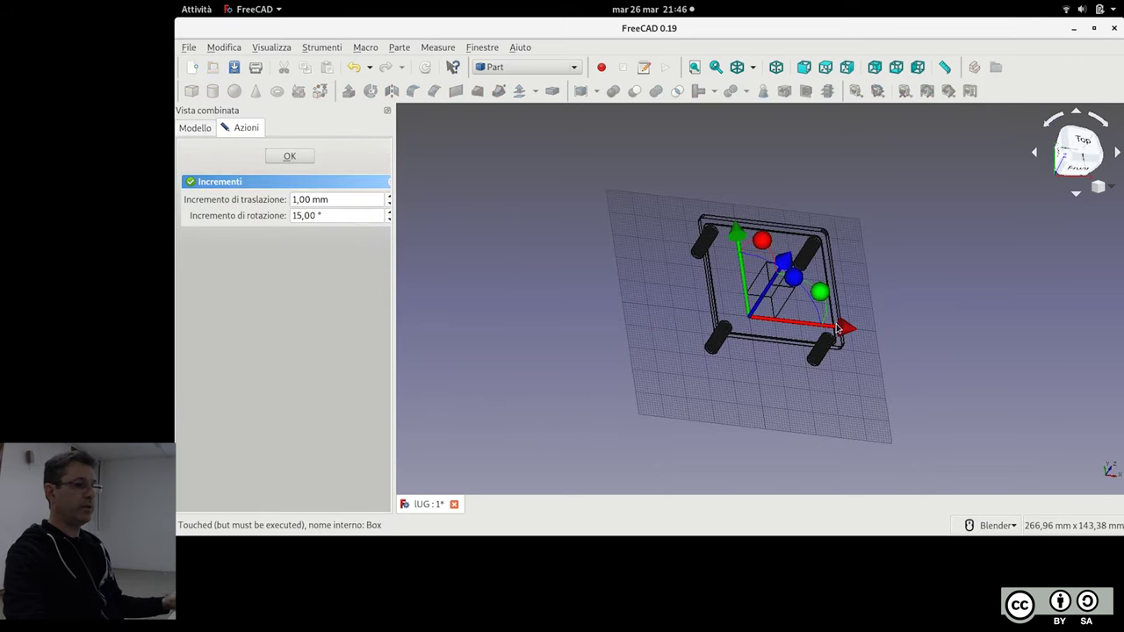
left_click_drag(838, 329, 767, 320)
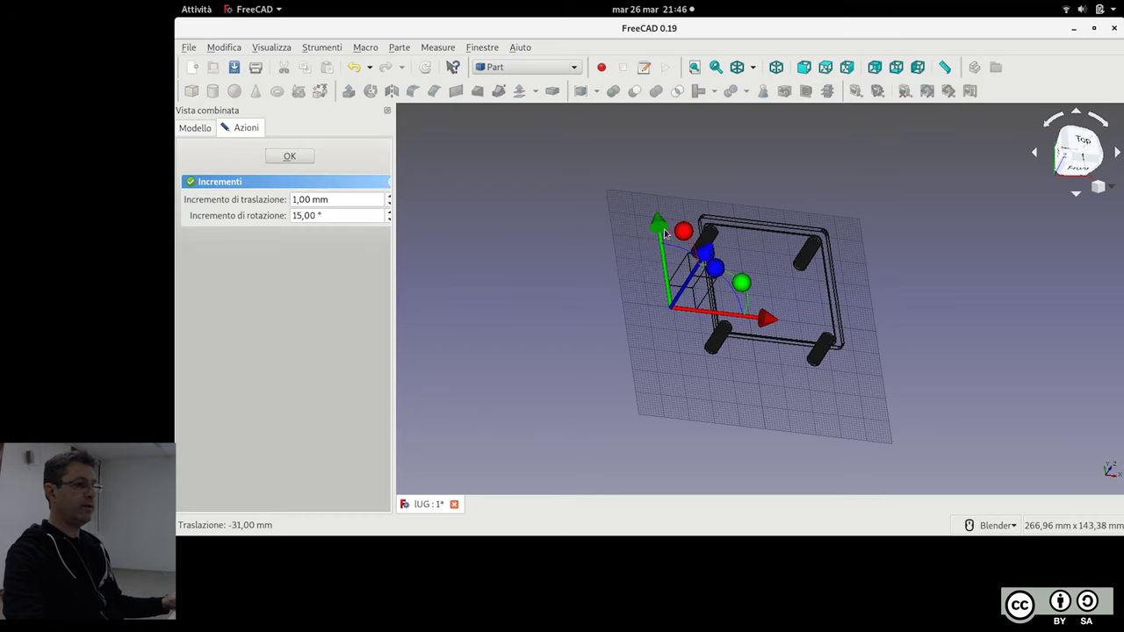
left_click_drag(669, 239, 679, 304)
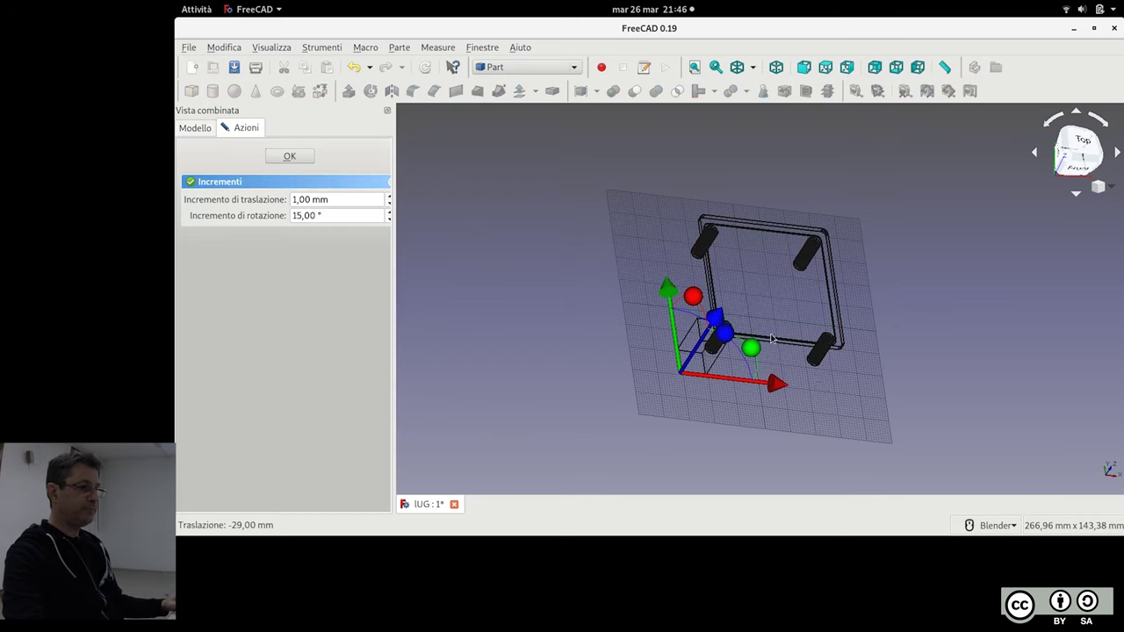
middle_click_drag(783, 347, 714, 366)
left_click(291, 156)
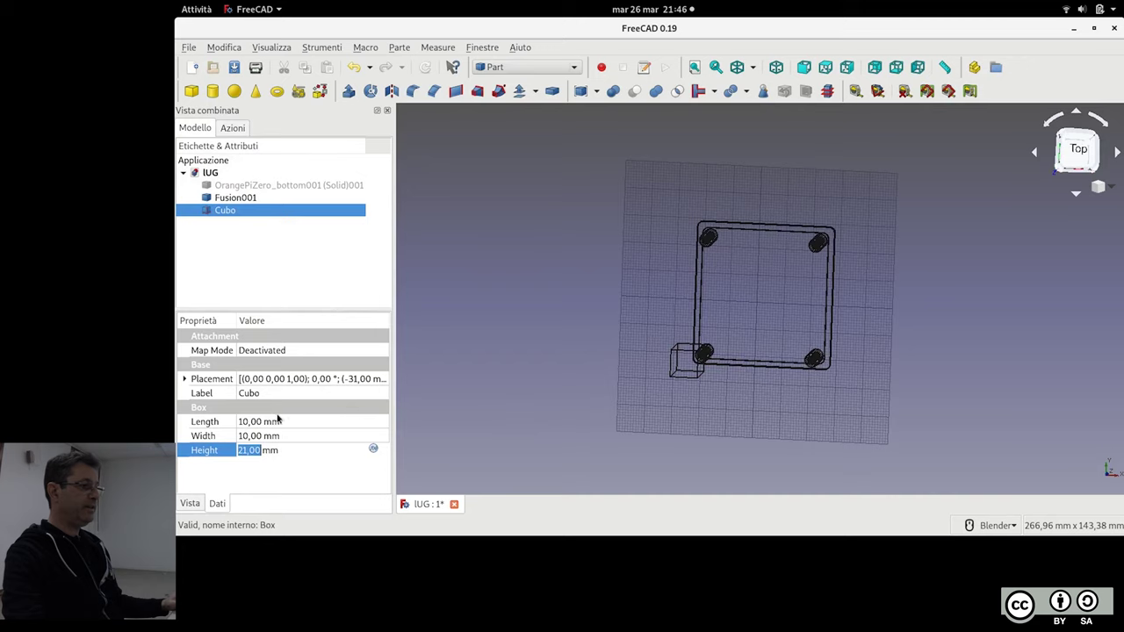
left_click(296, 423)
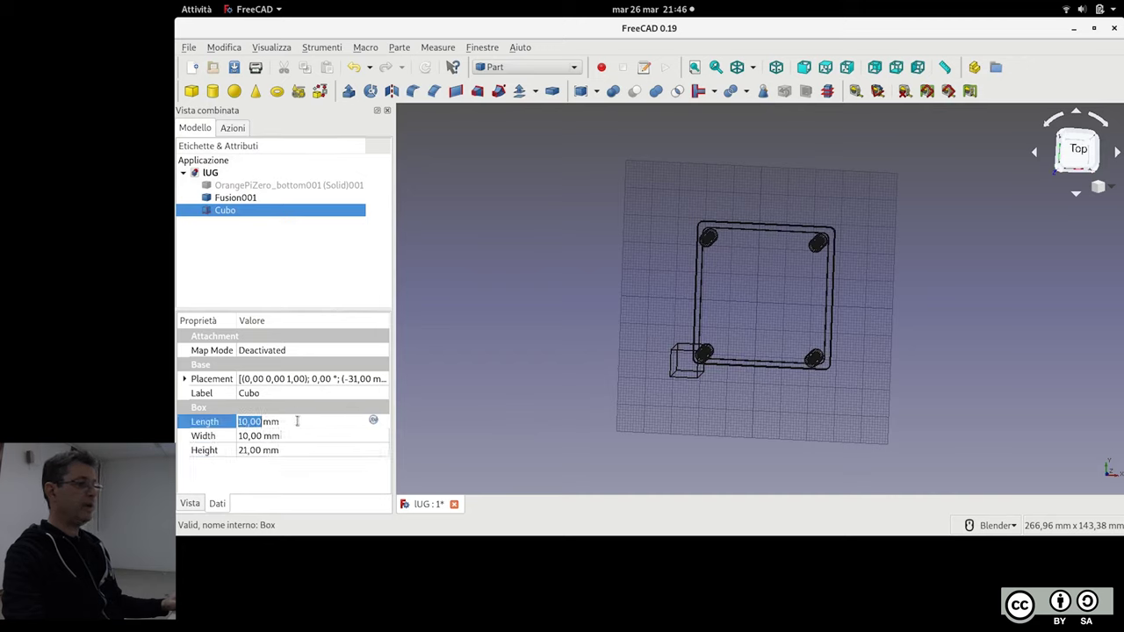
type("16")
scroll(297, 422, "up", 11)
scroll(300, 419, "up", 11)
scroll(301, 416, "up", 11)
scroll(301, 415, "up", 12)
left_click(307, 432)
scroll(309, 431, "up", 5)
scroll(310, 431, "up", 8)
scroll(312, 432, "up", 8)
scroll(310, 433, "up", 5)
scroll(307, 433, "up", 5)
scroll(303, 434, "up", 11)
scroll(301, 436, "up", 11)
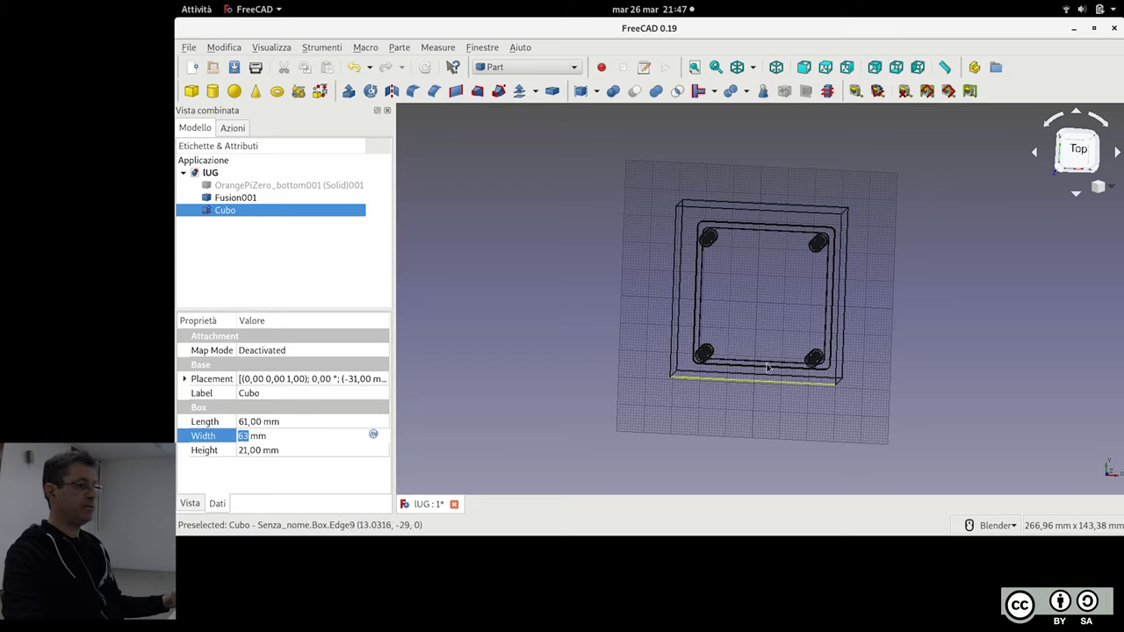
left_click(291, 252)
middle_click_drag(910, 356, 932, 237)
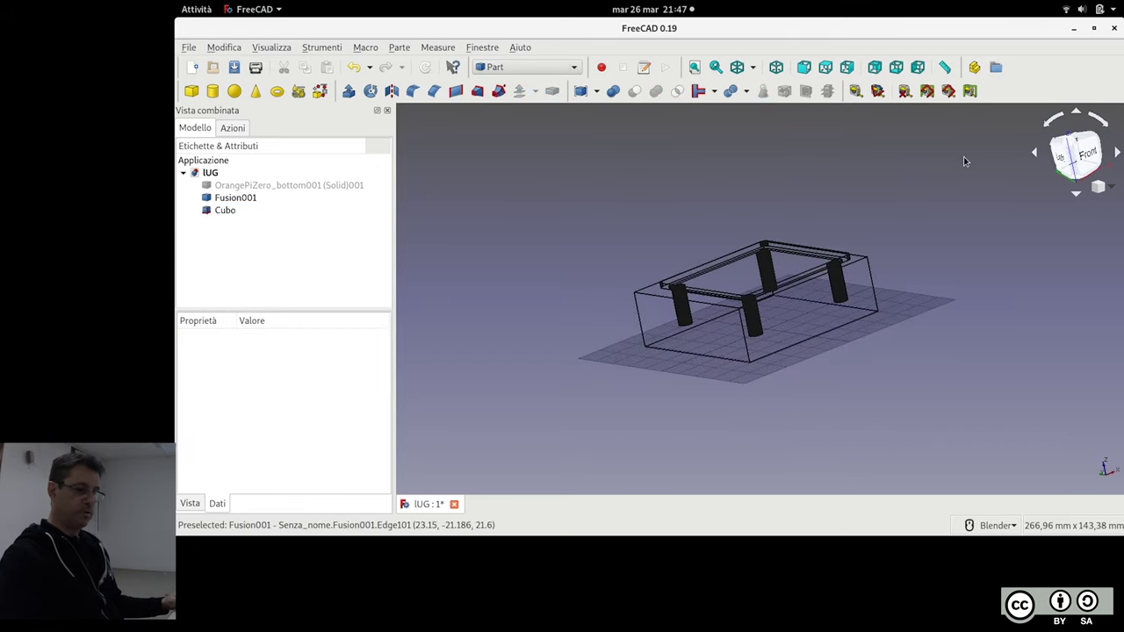
key("1")
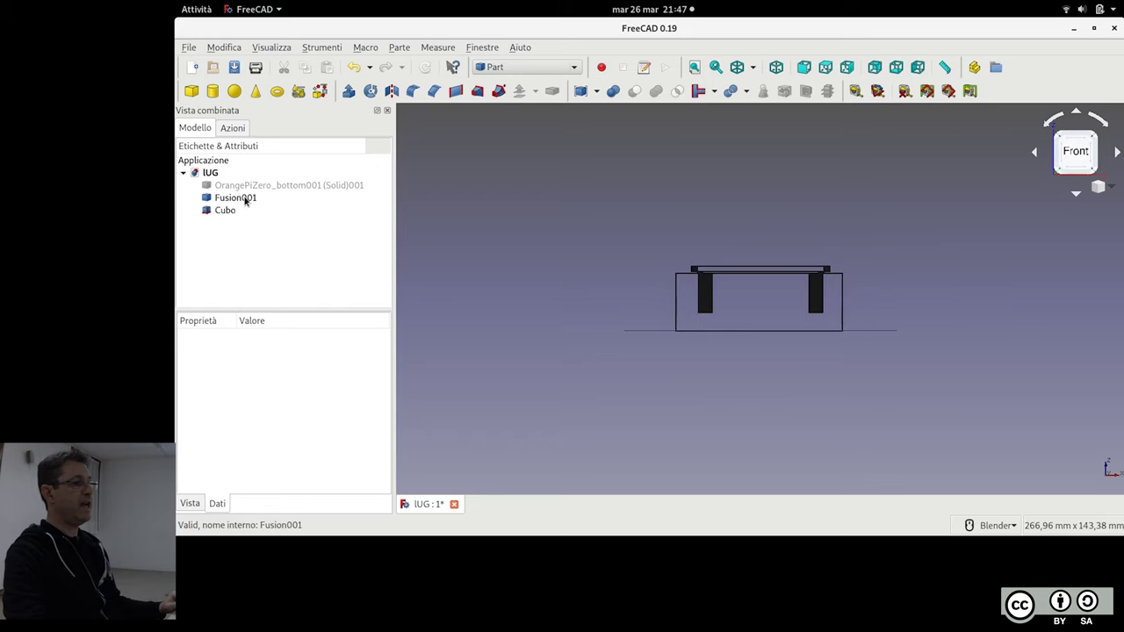
left_click(246, 200)
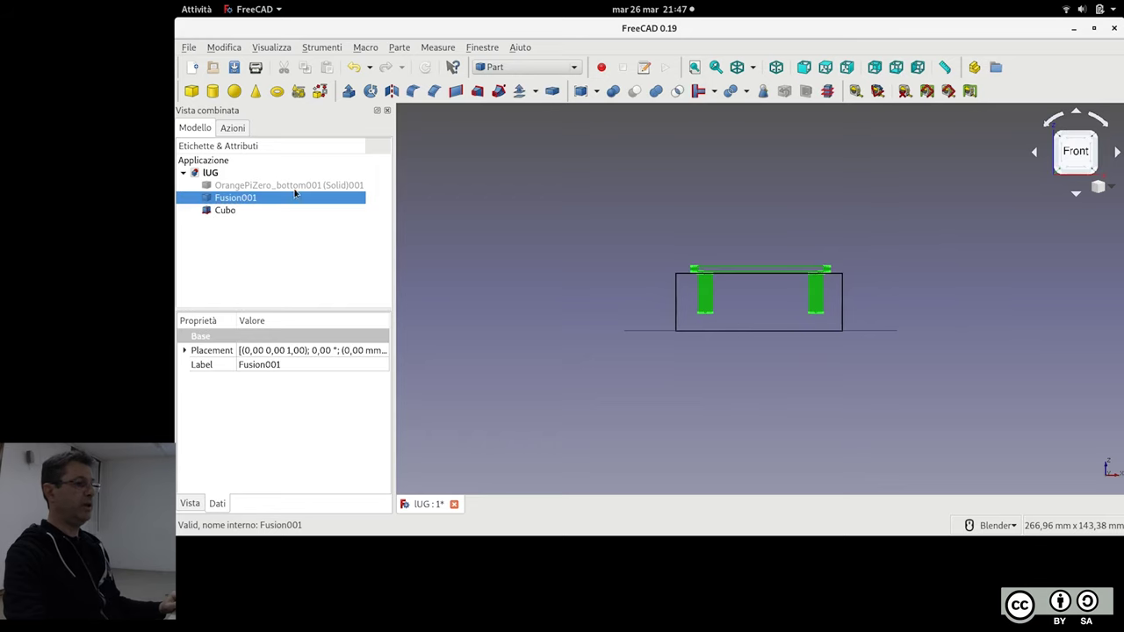
left_click(226, 211, "ctrl")
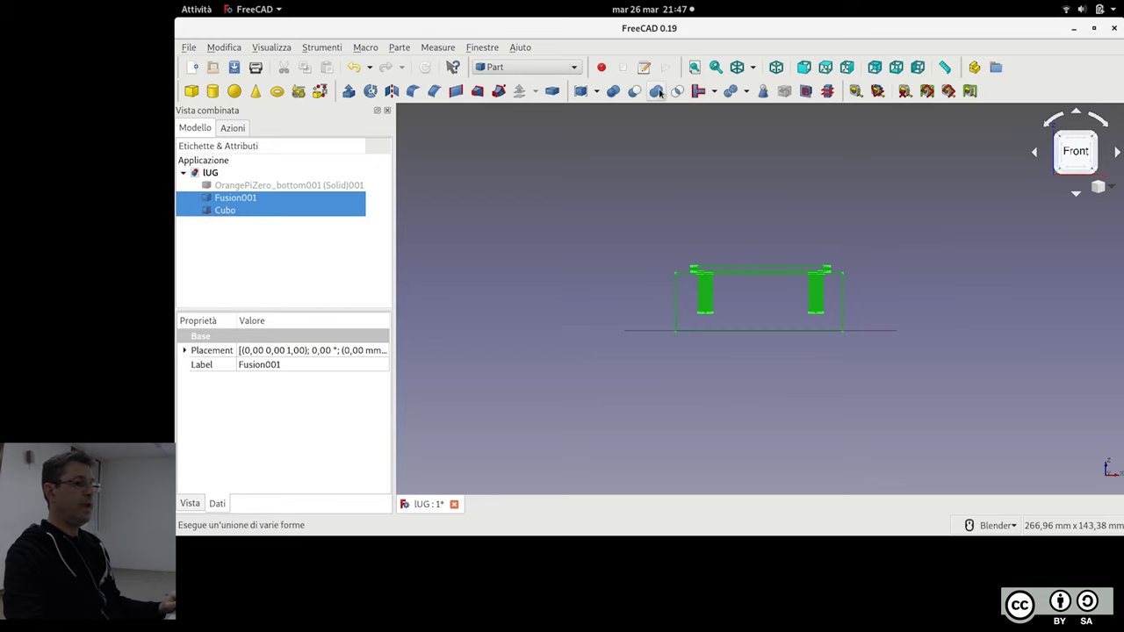
Cut the Cubo box from Fusion001 and make a refined copy, Cut001
left_click(634, 92)
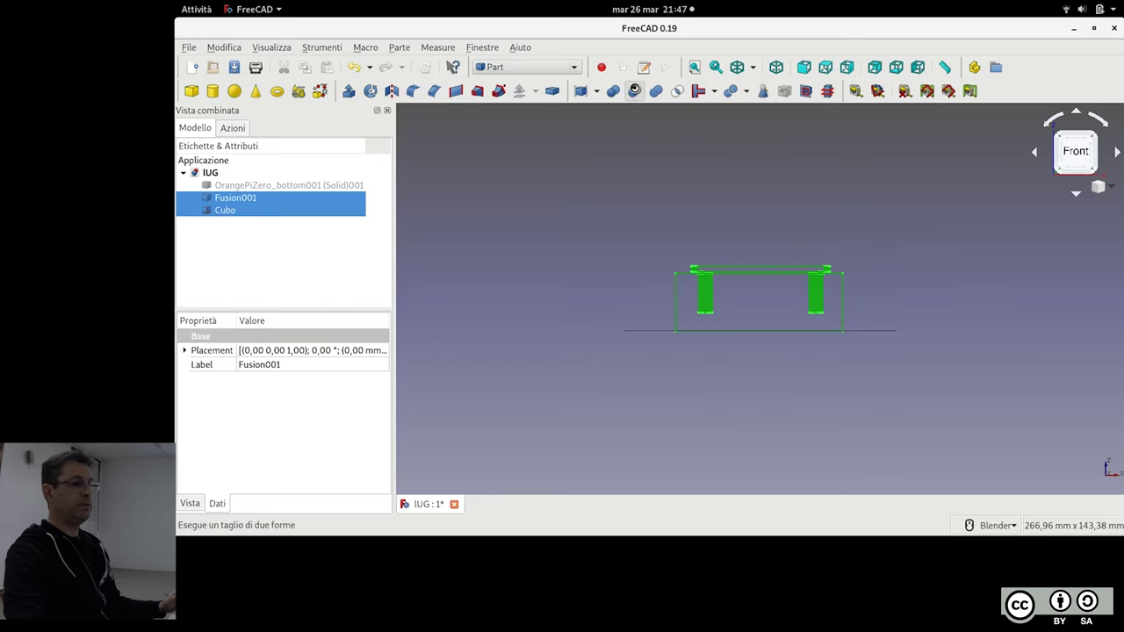
middle_click_drag(678, 184, 750, 256)
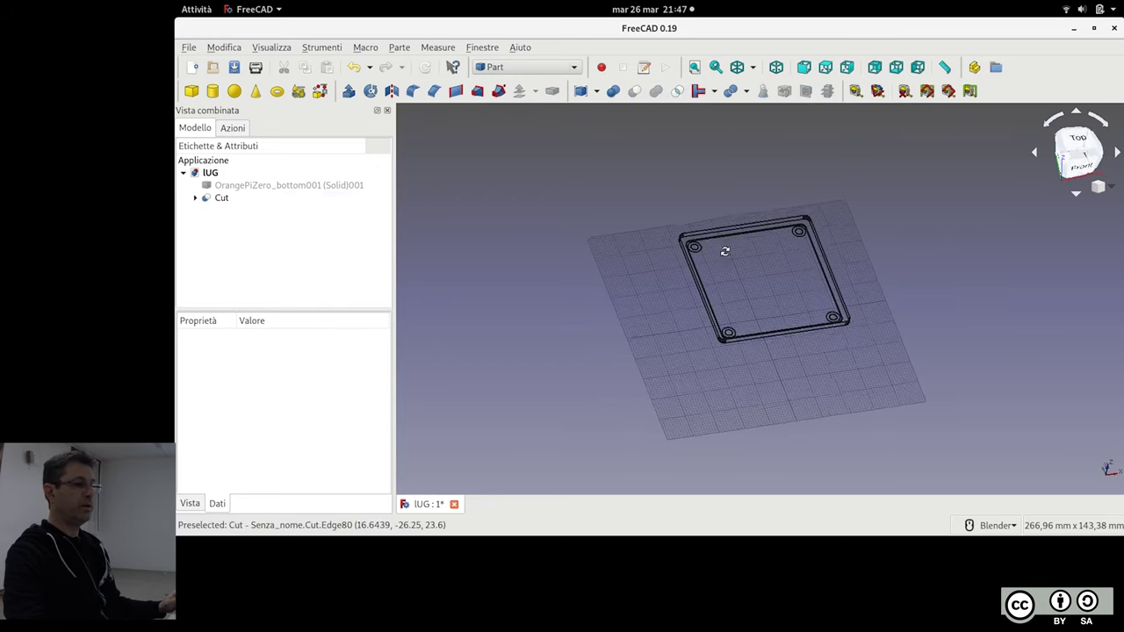
left_click(234, 198)
left_click(399, 48)
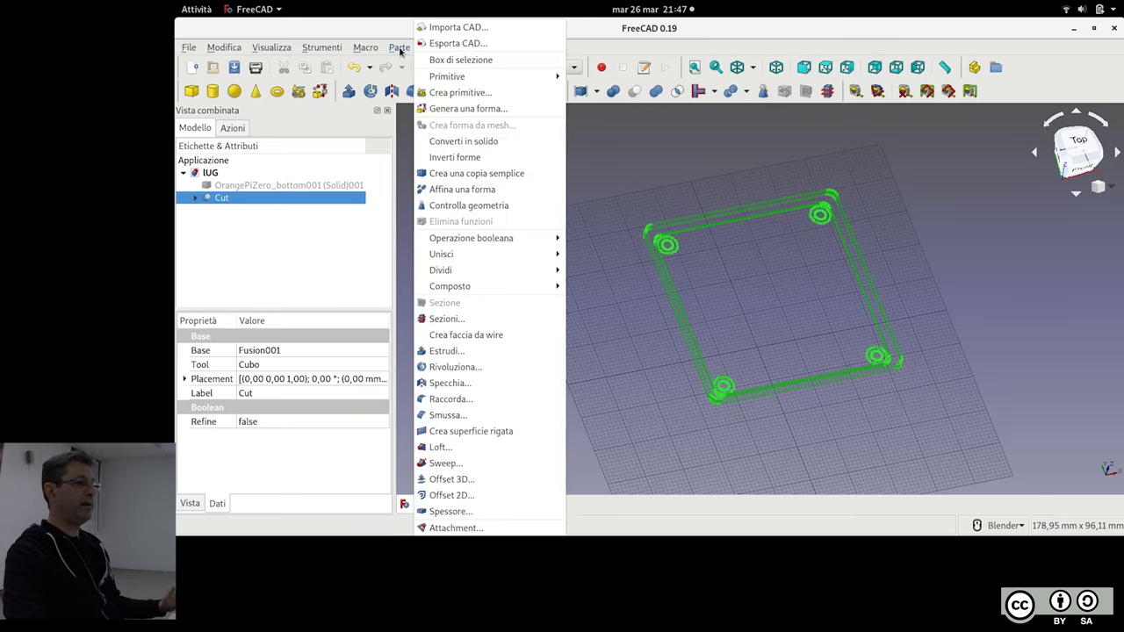
left_click(515, 190)
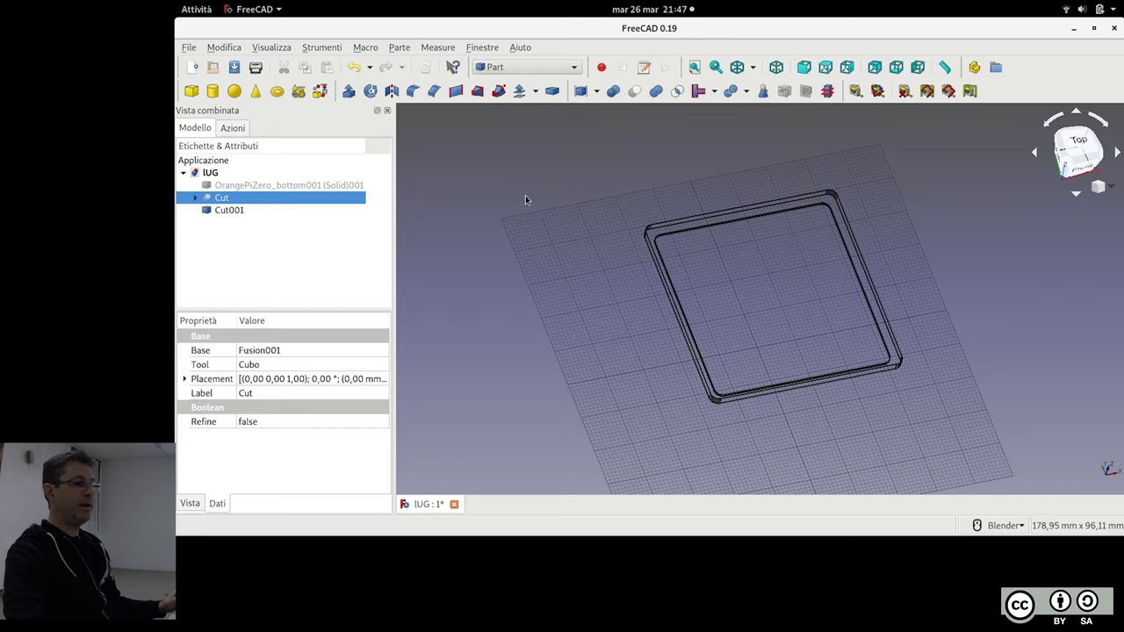
left_click(234, 210)
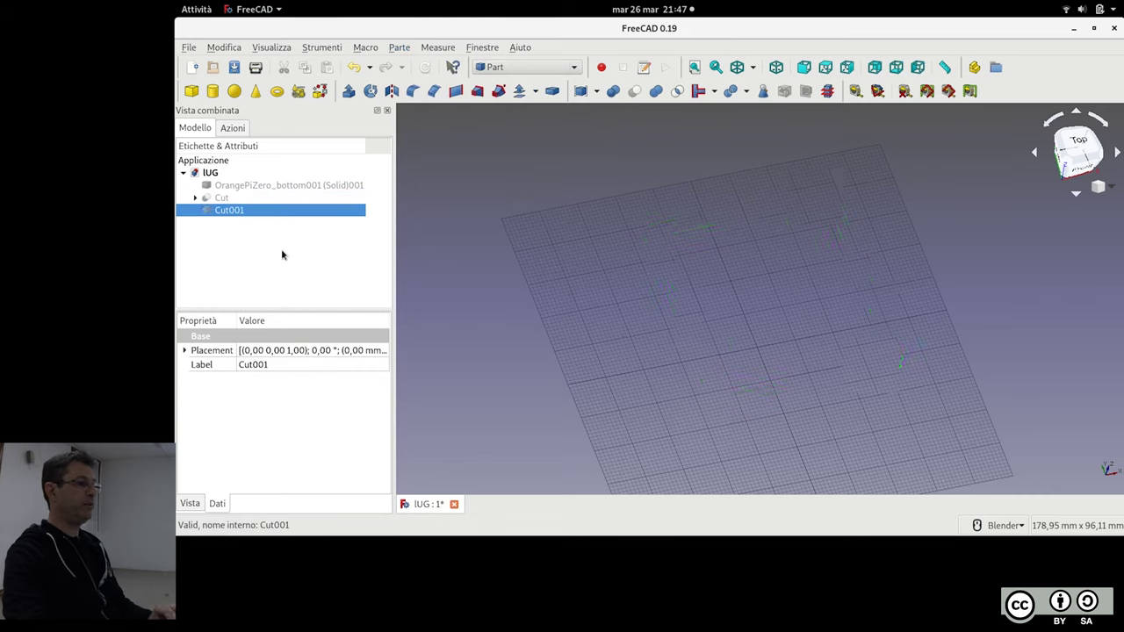
Delete Cubo, Fusion001 and Cut, keeping only Cut001
left_click(195, 198)
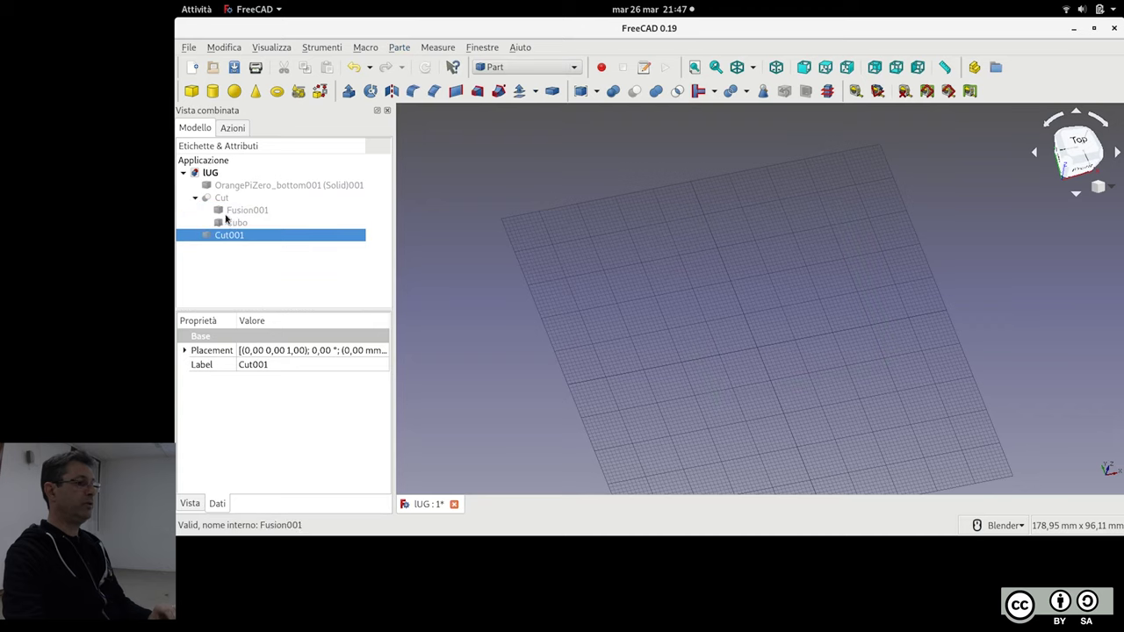
left_click(231, 223)
key("Delete")
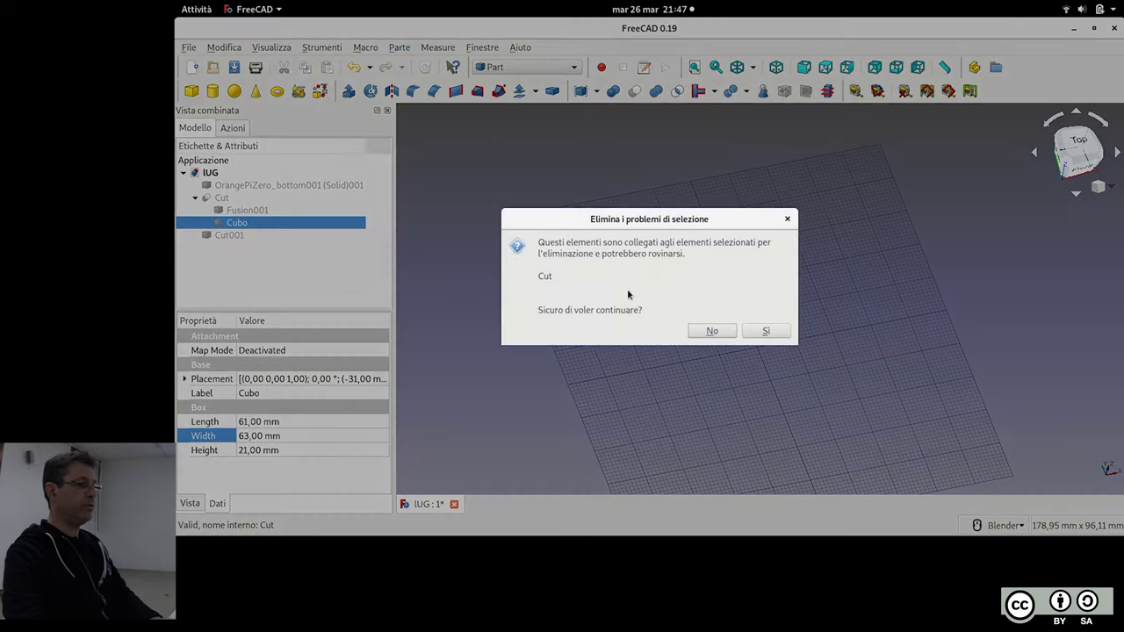
left_click(775, 331)
key("Delete")
left_click(744, 333)
left_click(232, 198)
key("Delete")
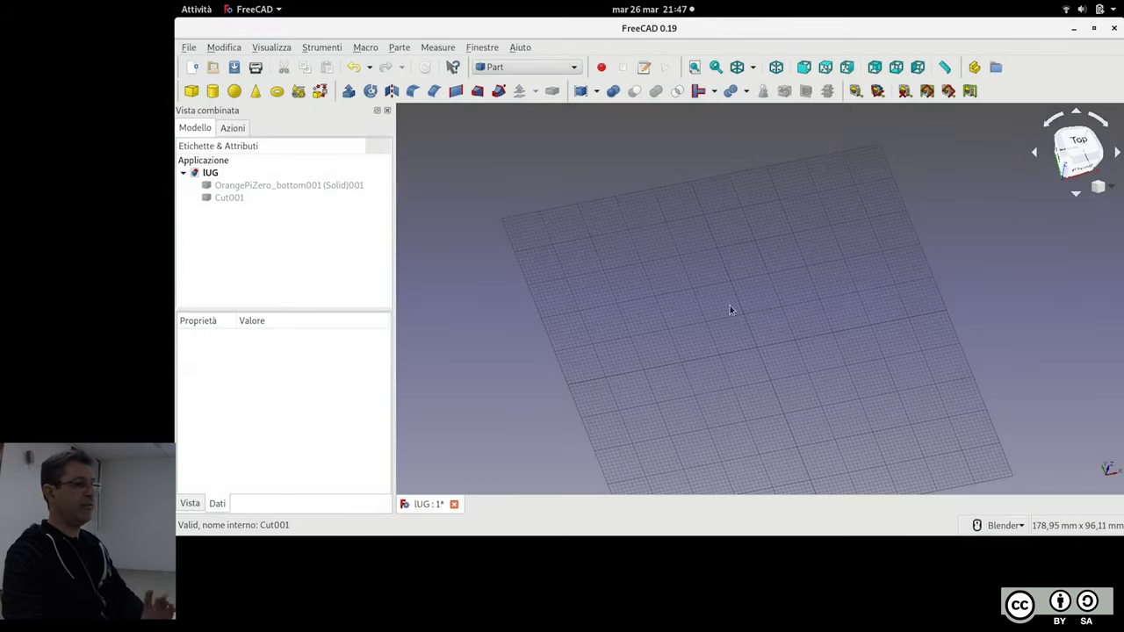
Delete the accidentally added Cilindro and reselect the Cut001 rim frame
left_click(272, 198)
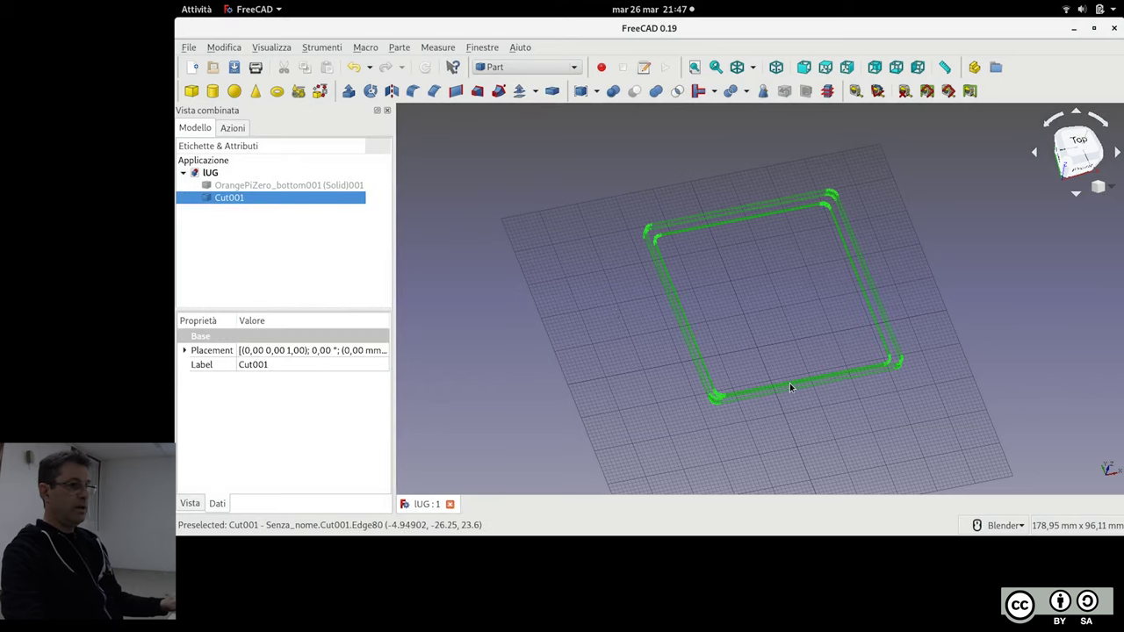
middle_click_drag(701, 325, 719, 276)
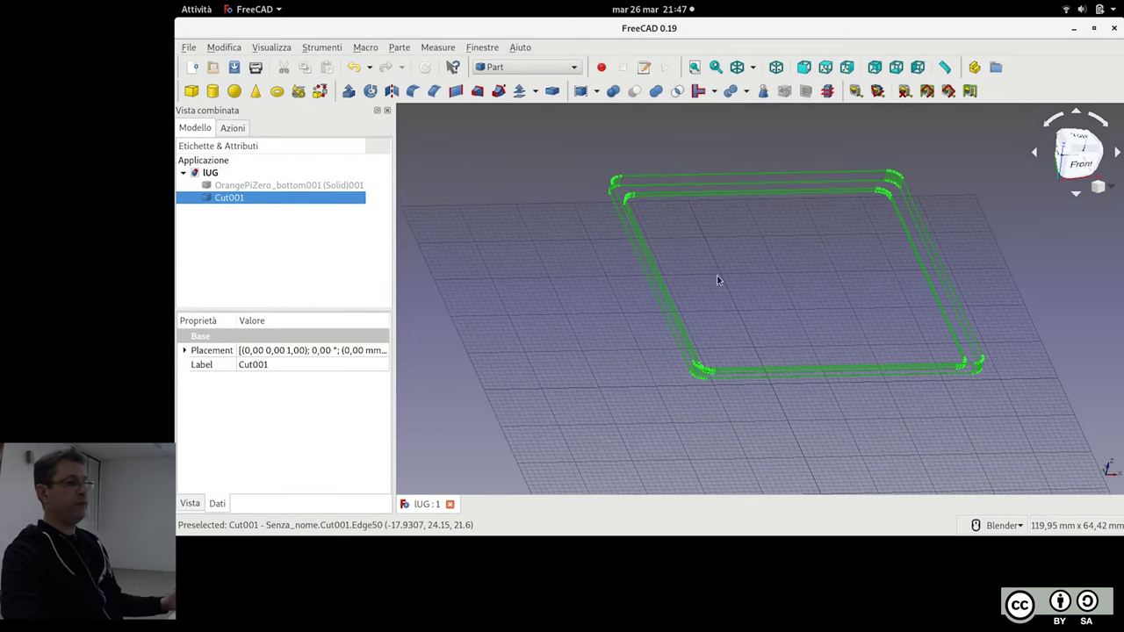
left_click(212, 90)
scroll(778, 368, "down", 5)
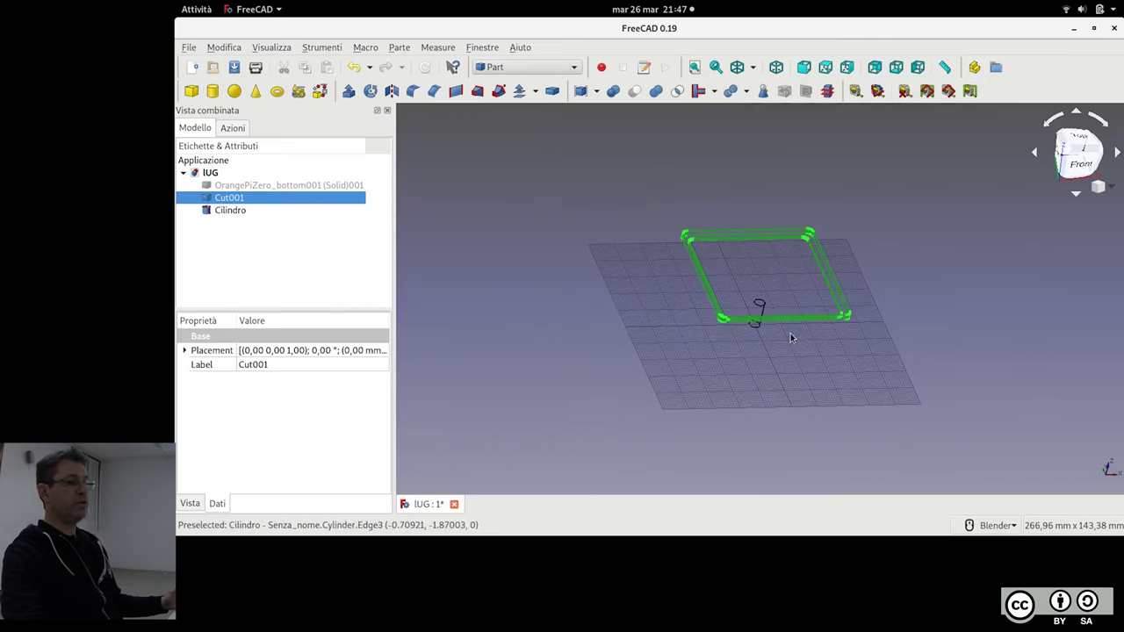
mouse_move(787, 295)
middle_mouse_down()
mouse_move(767, 284)
mouse_move(778, 301)
middle_mouse_up()
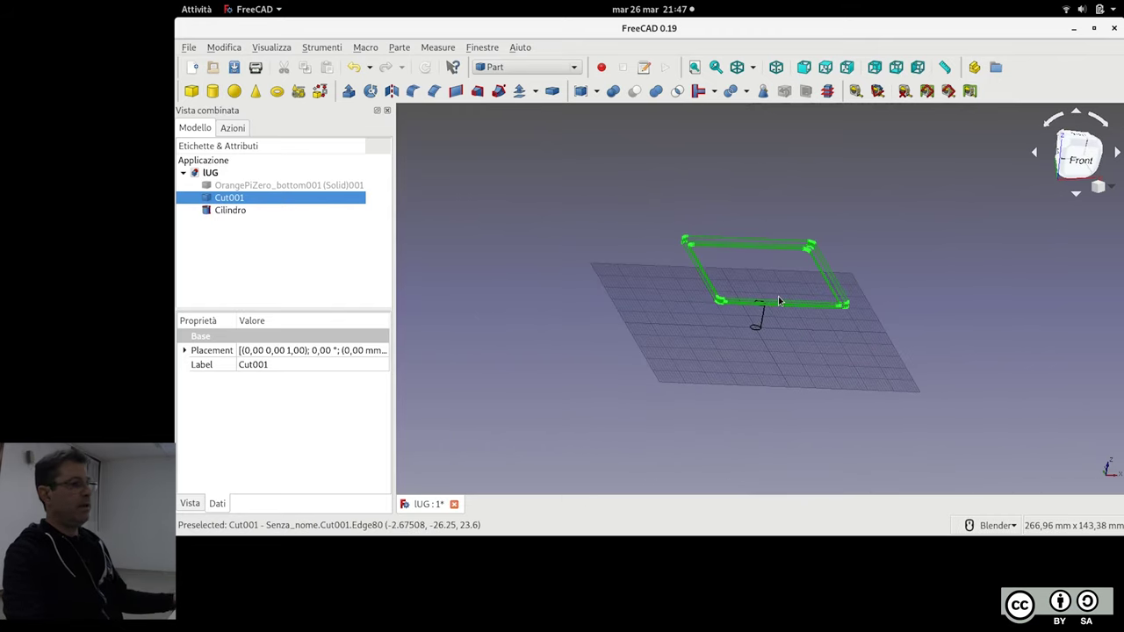
left_click(244, 213)
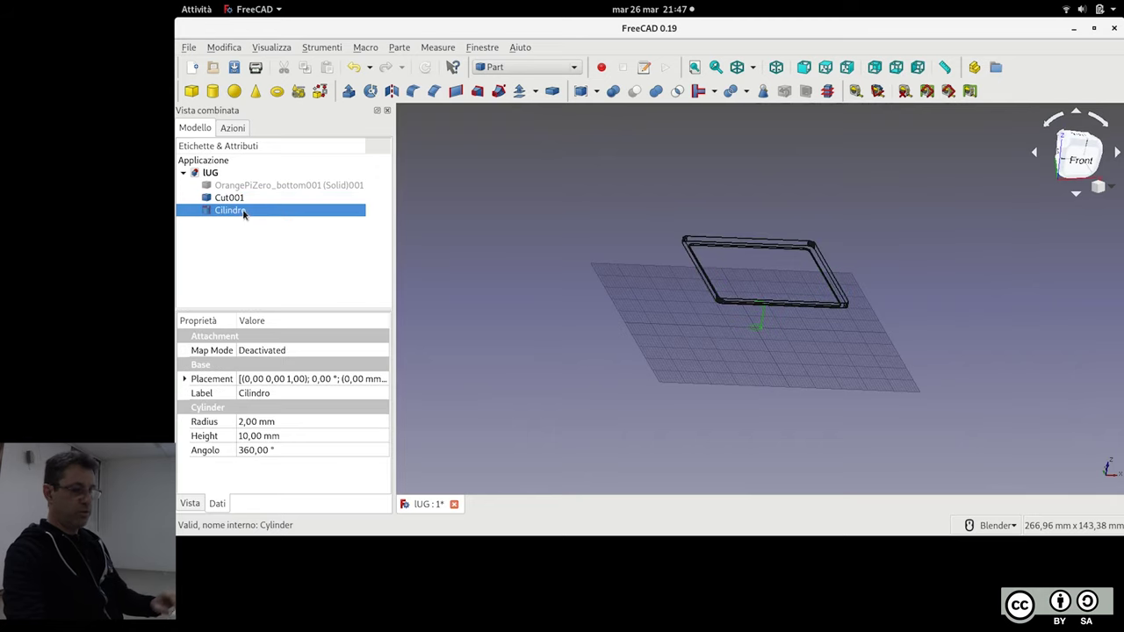
key("Delete")
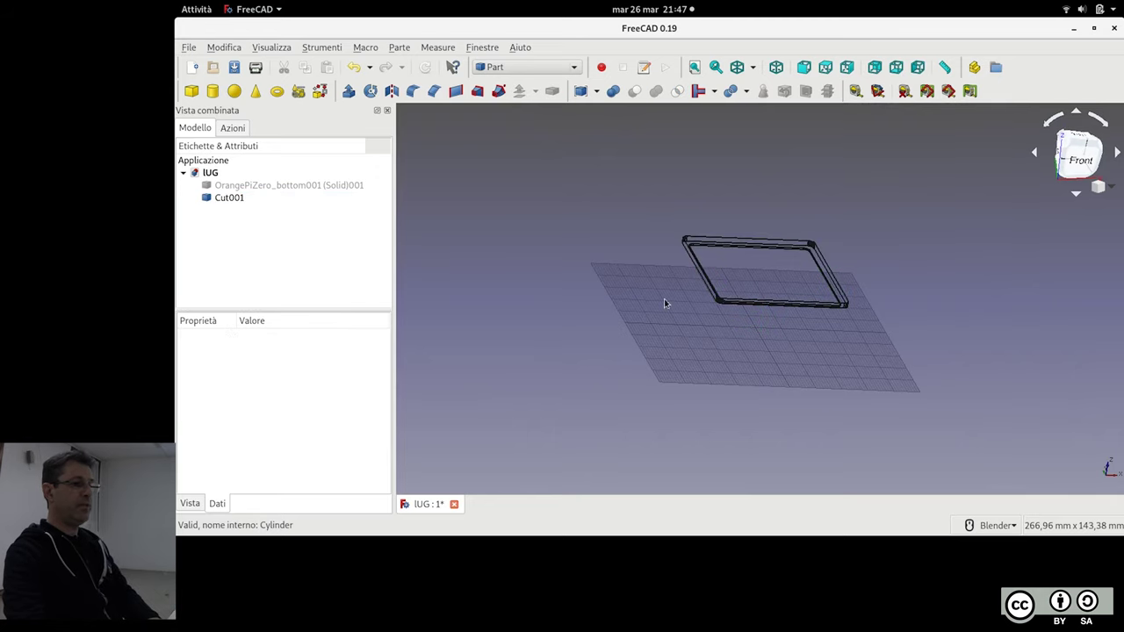
middle_click_drag(693, 322, 685, 338)
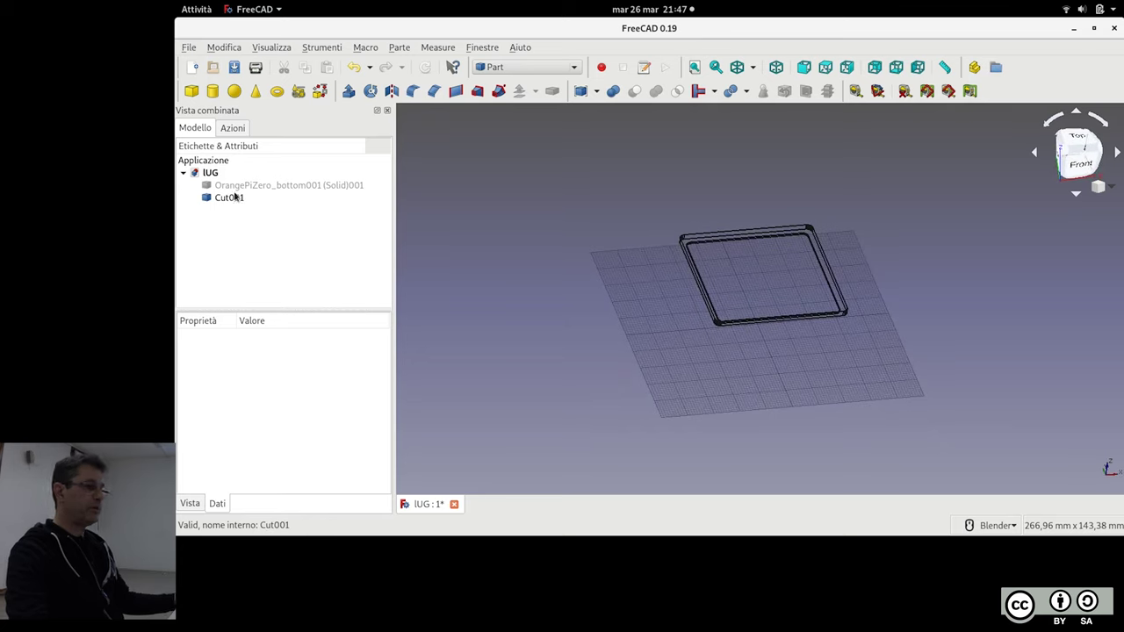
left_click(230, 198)
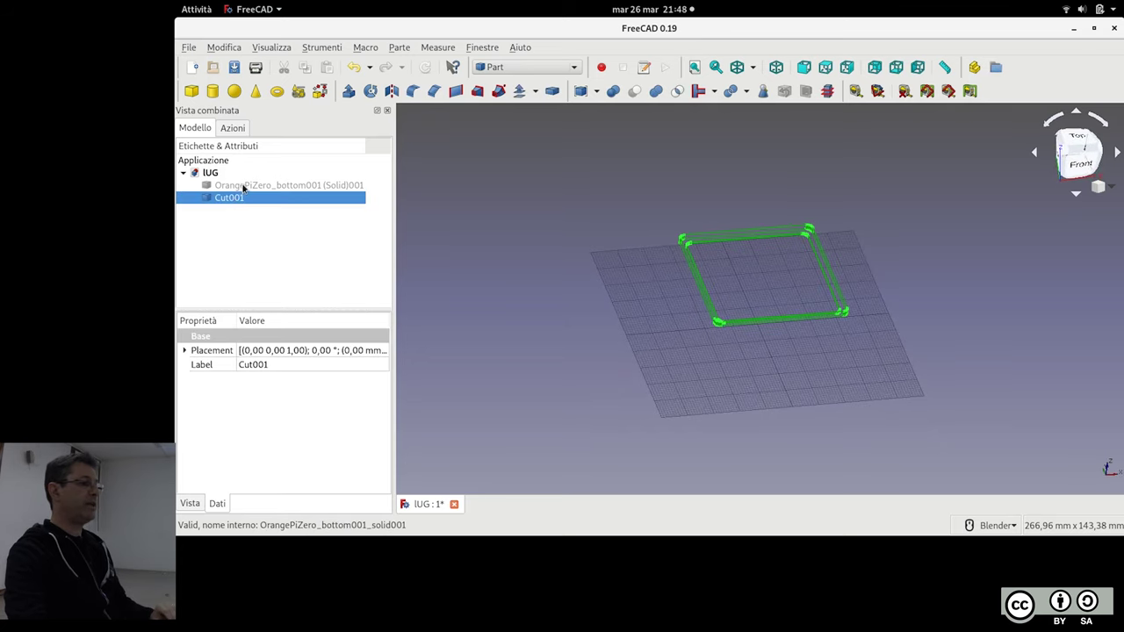
Hide Cut001 and show the OrangePiZero_bottom001 case solid
key("space")
left_click(239, 185)
key("space")
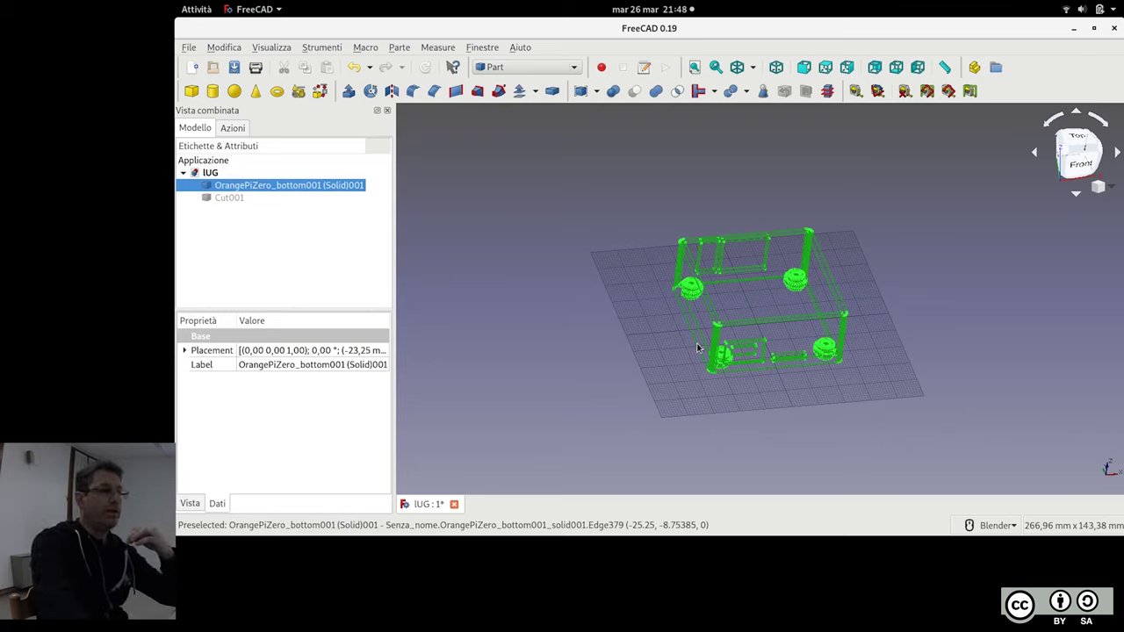
mouse_move(698, 307)
middle_mouse_down()
mouse_move(571, 372)
mouse_move(582, 381)
middle_mouse_up()
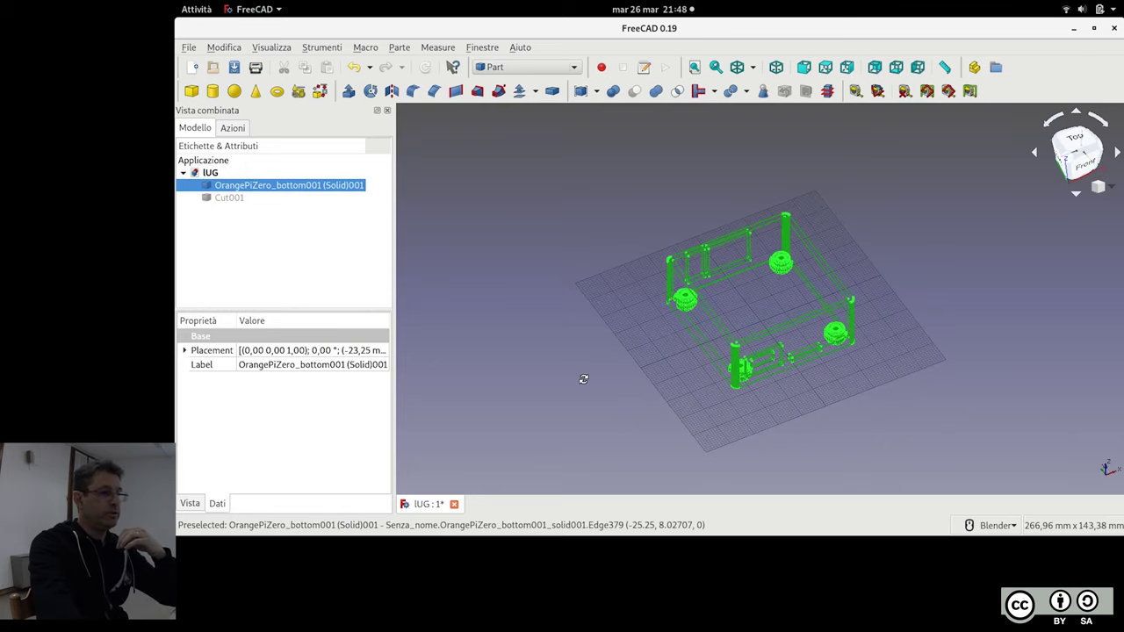
scroll(760, 263, "up", 3)
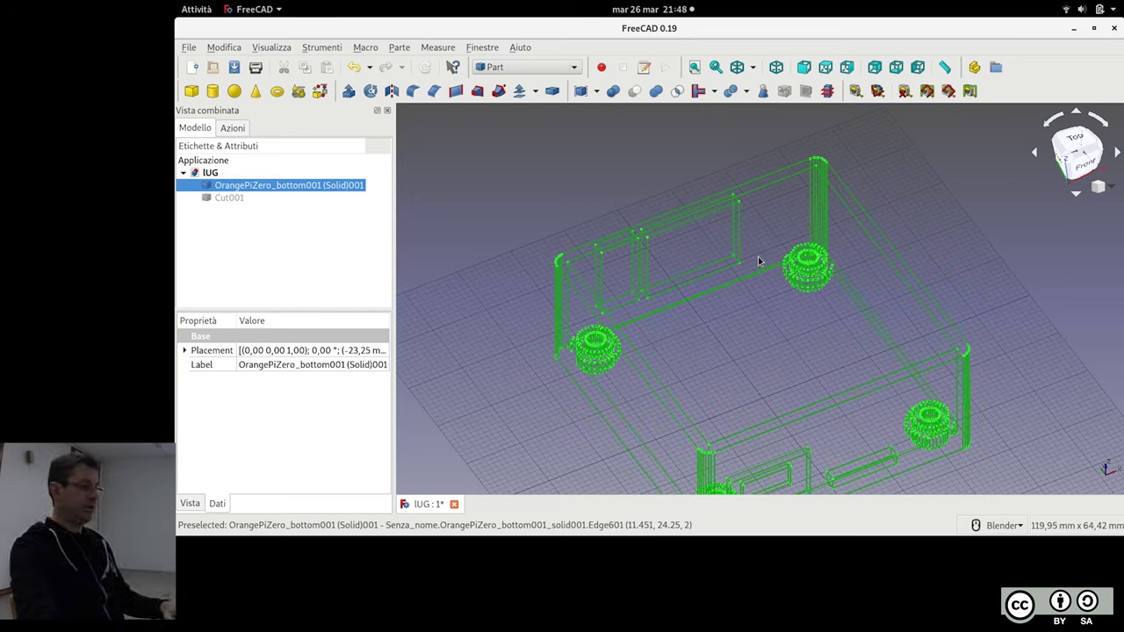
Display the bottom case shaded and zoom in to inspect it
key("v")
key("1")
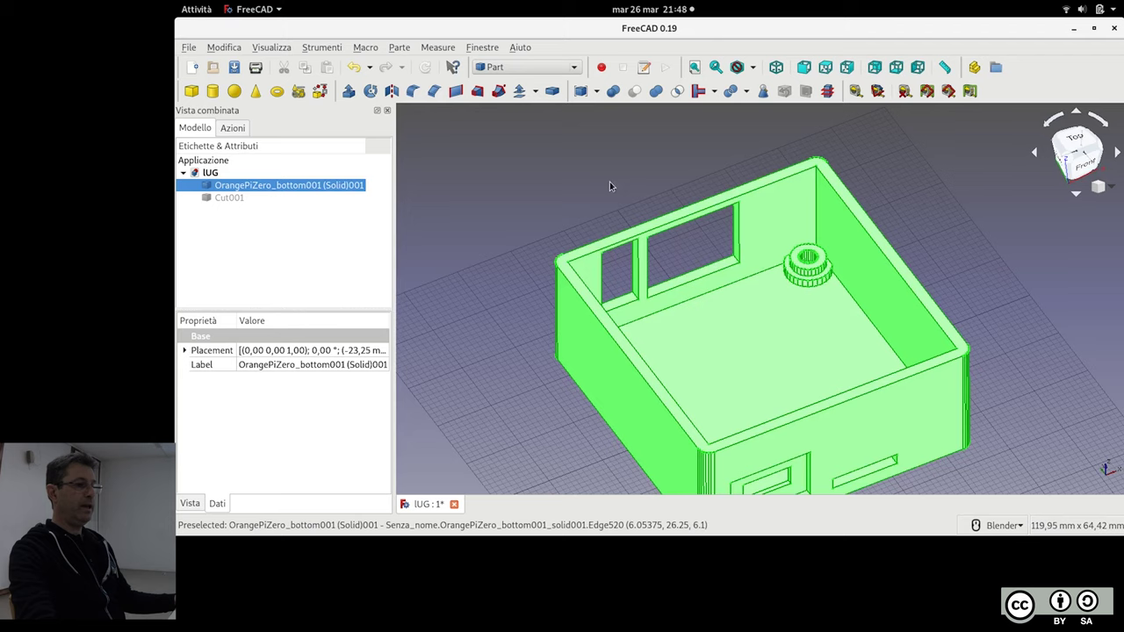
left_click(609, 186)
scroll(682, 263, "up", 2)
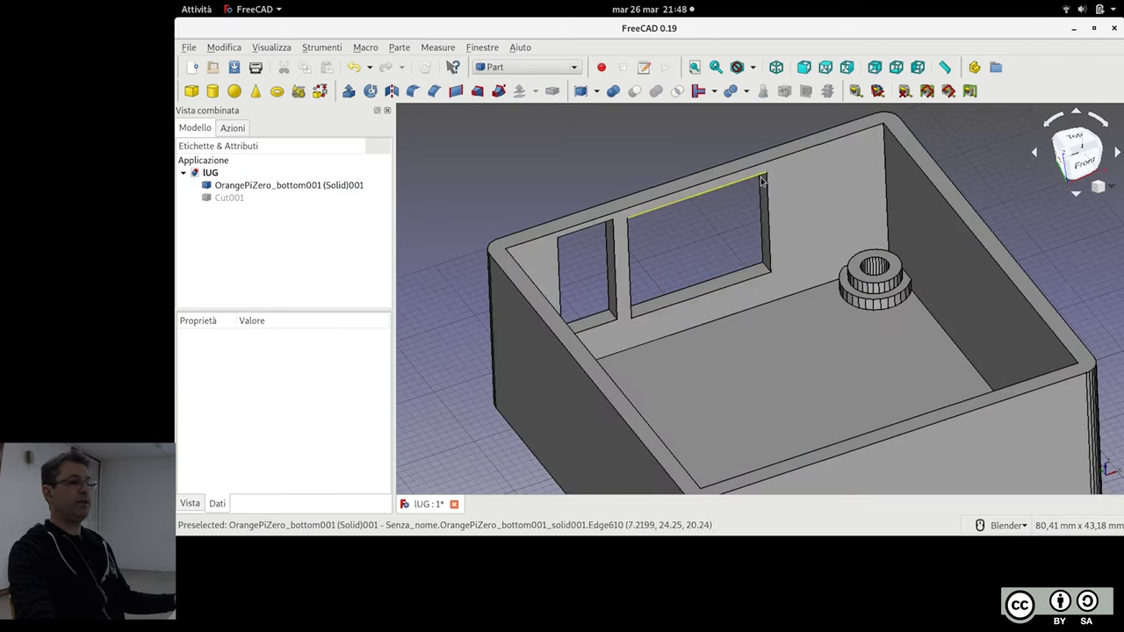
scroll(691, 299, "down", 2)
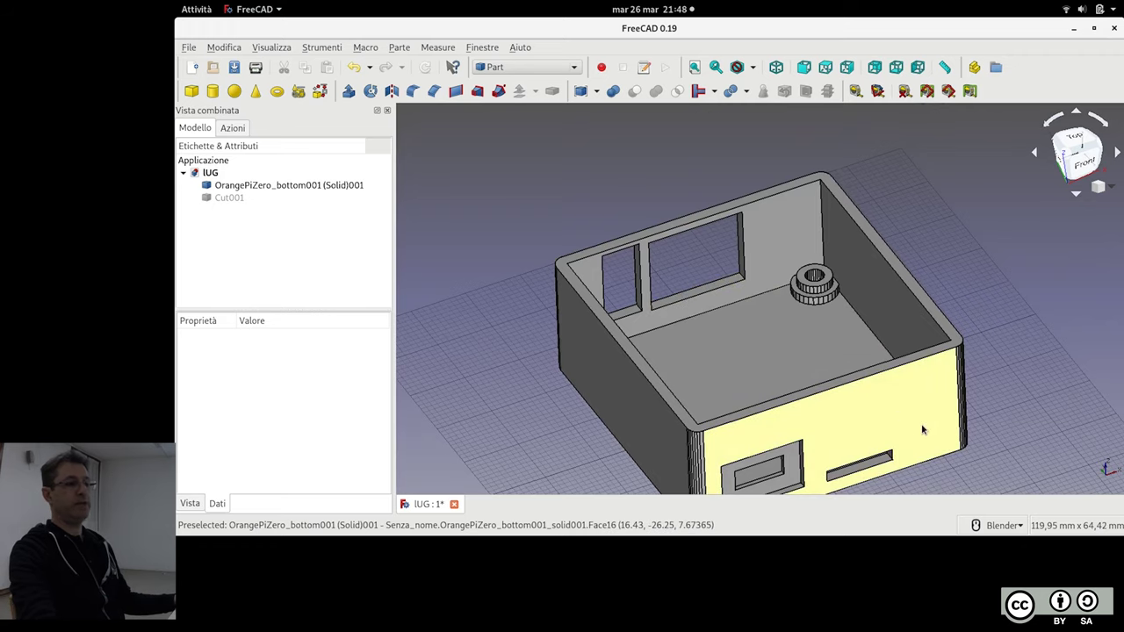
mouse_move(728, 316)
middle_mouse_down()
mouse_move(748, 319)
mouse_move(745, 307)
middle_mouse_up()
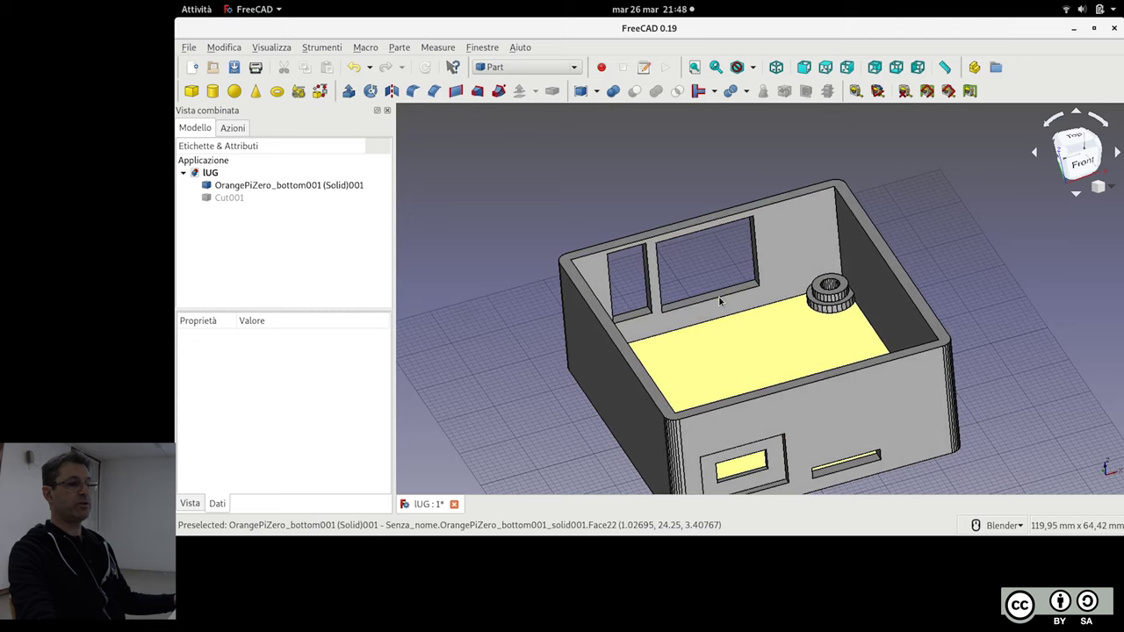
scroll(718, 294, "up", 3)
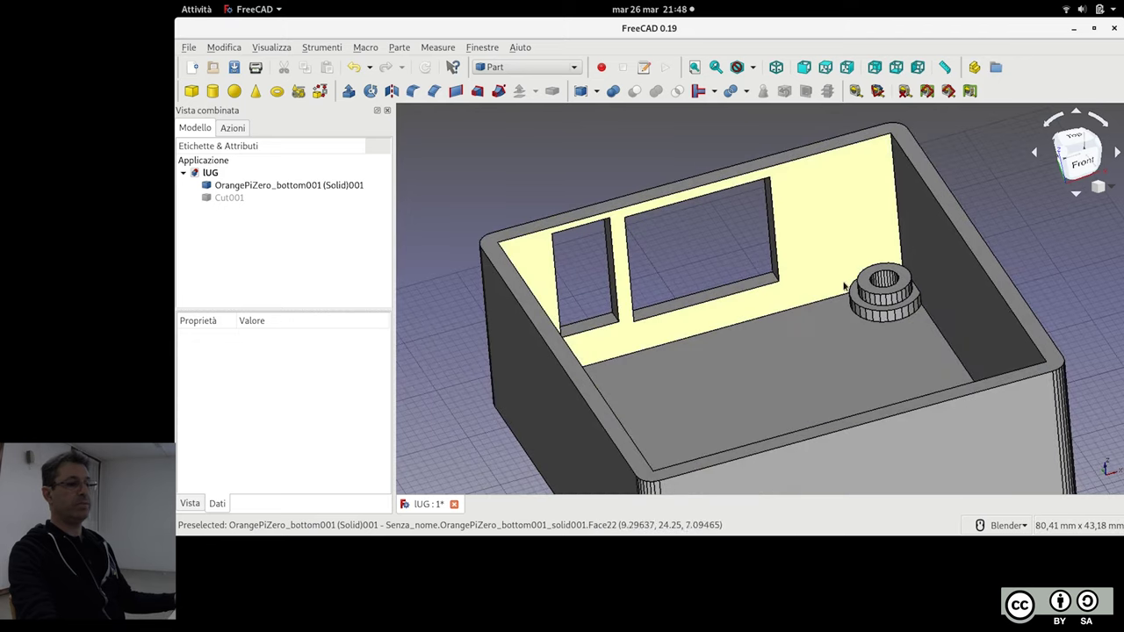
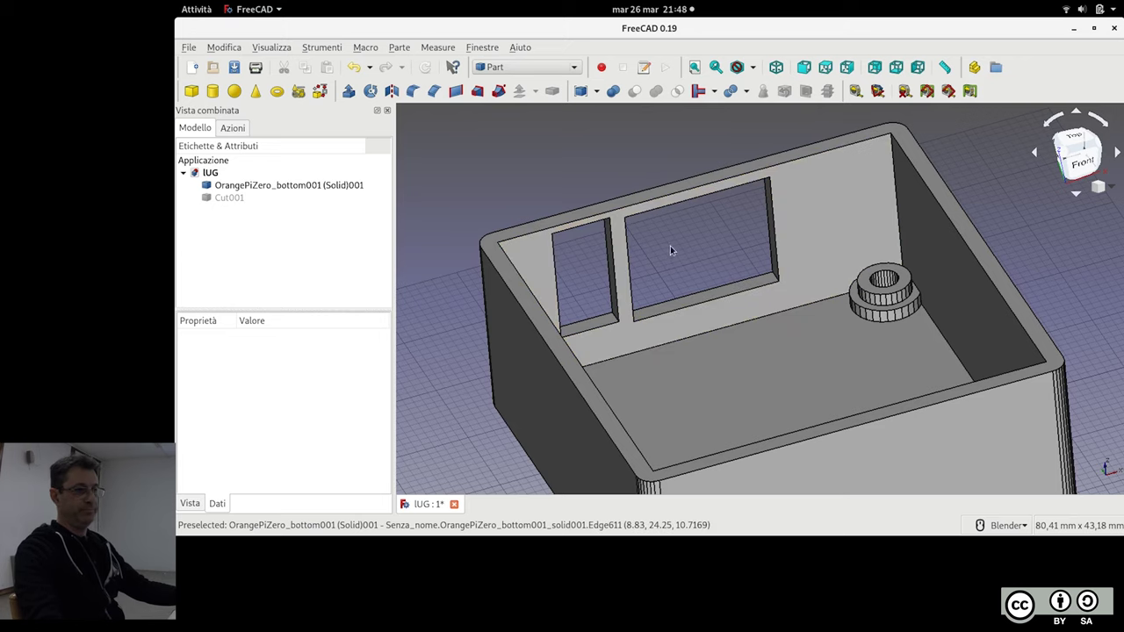
Select the OrangePiZero_bottom001 solid, switch to Top view, and open Part Cross-sections
scroll(671, 250, "down", 1)
scroll(683, 250, "down", 2)
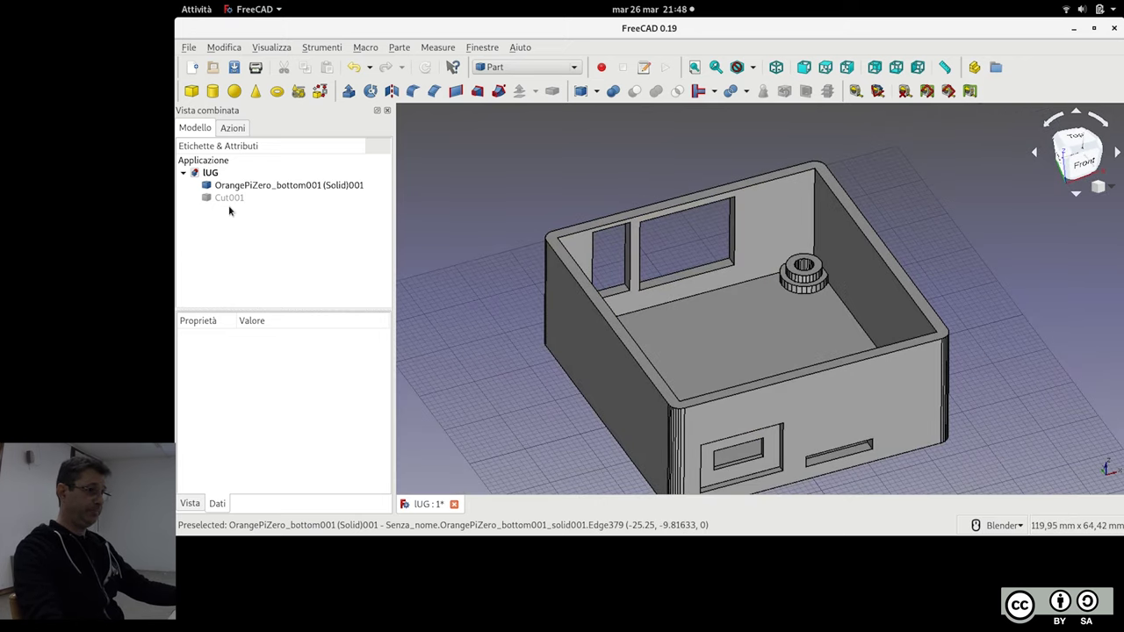
left_click(244, 186)
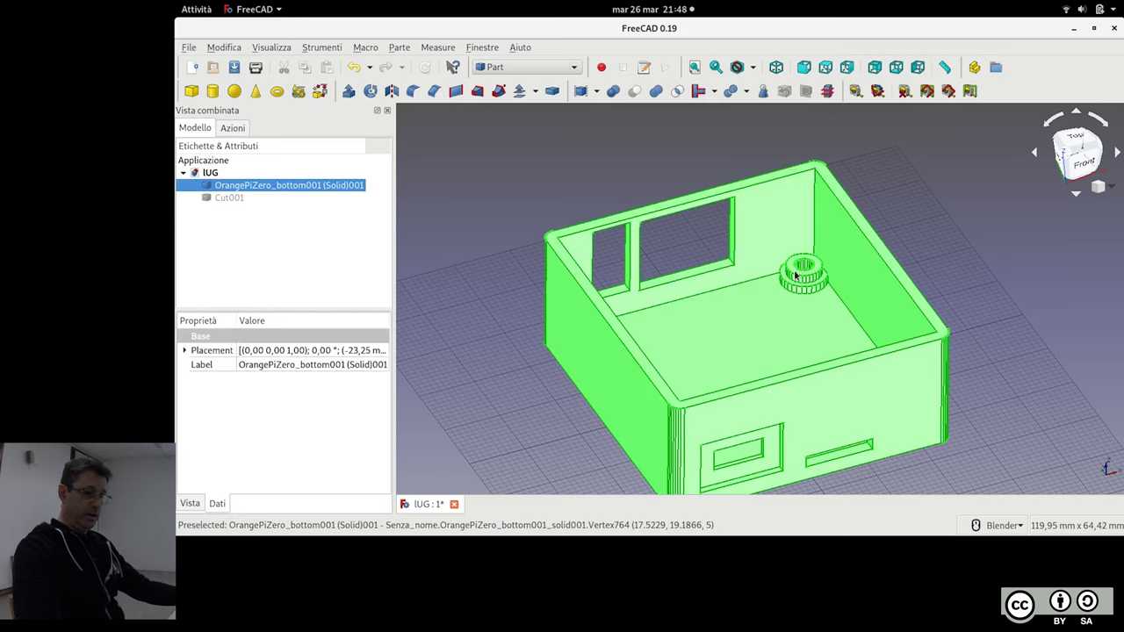
key("2")
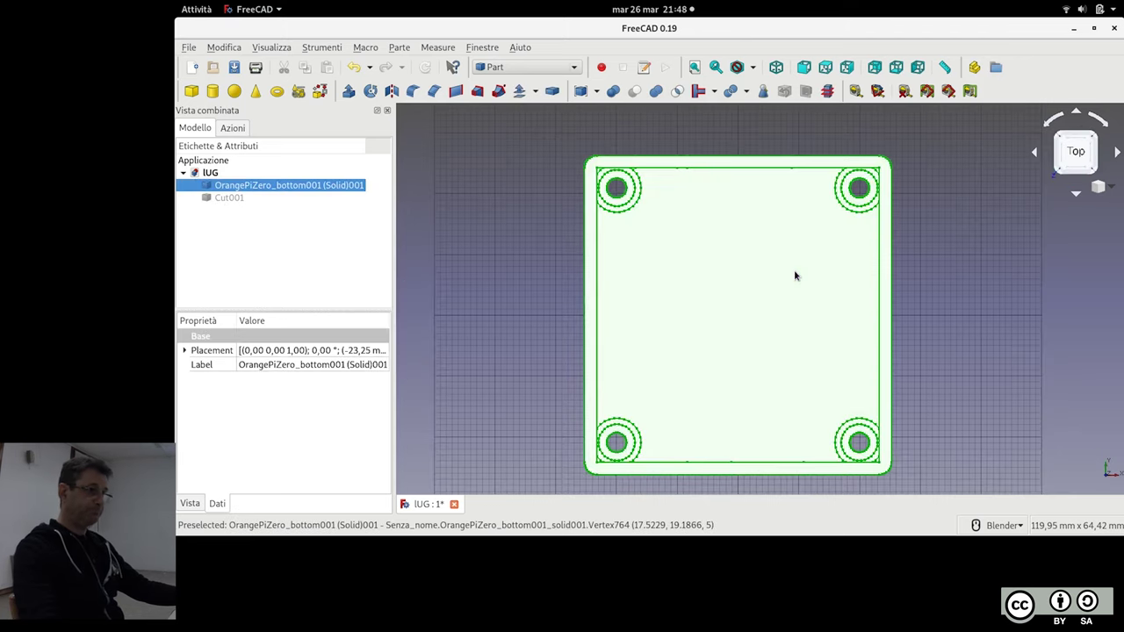
left_click(826, 91)
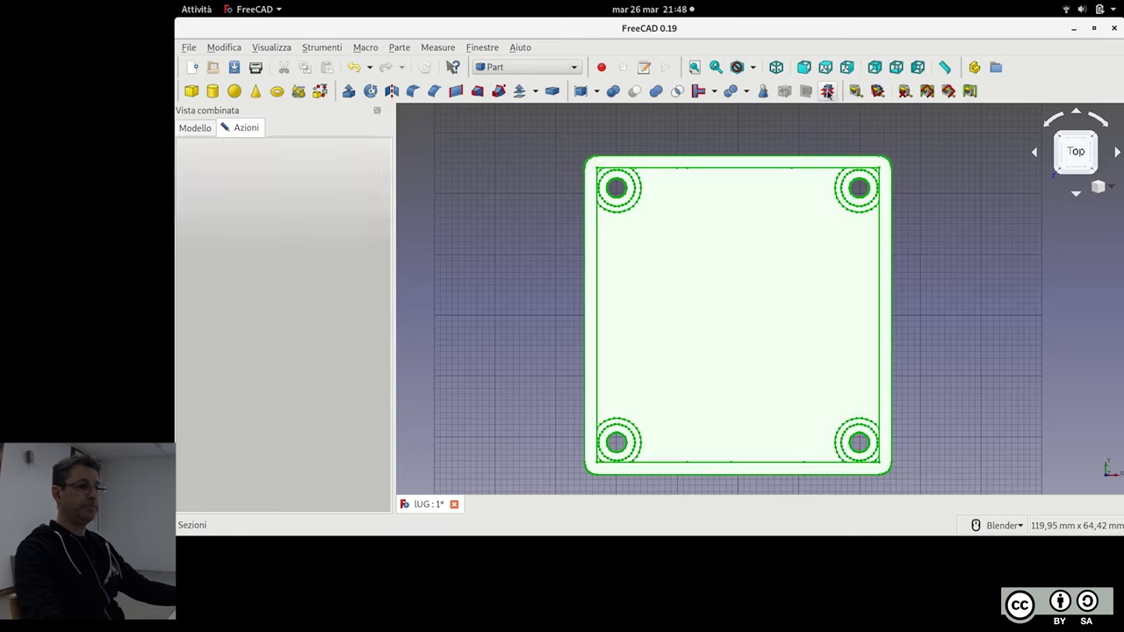
Create an XZ-plane cross-section of the box at position 25 mm
middle_click_drag(672, 394, 842, 243)
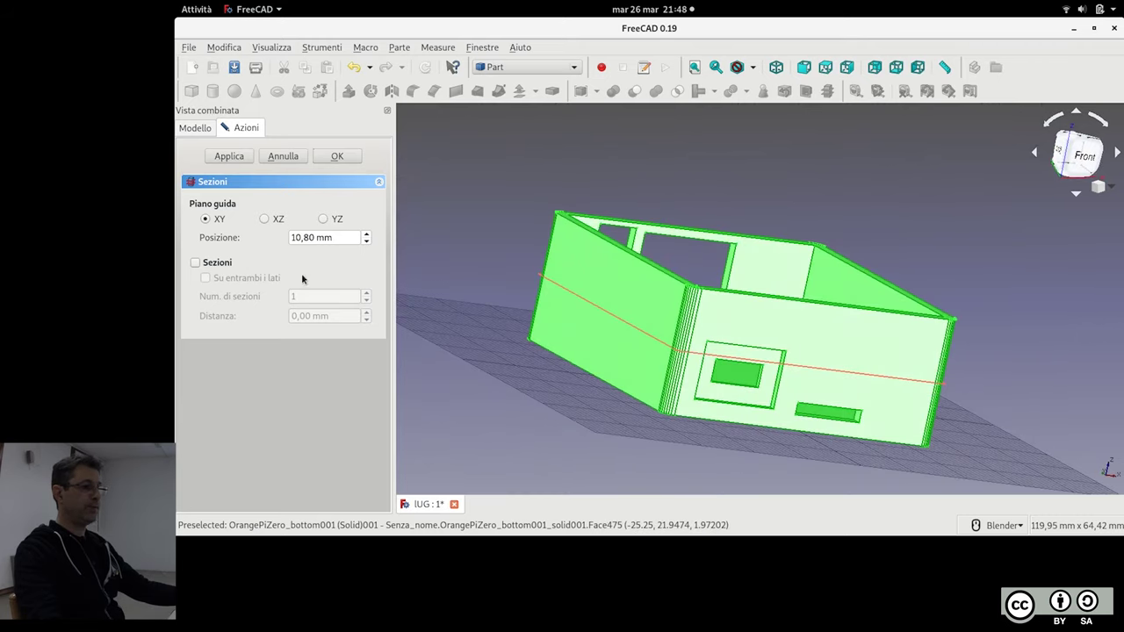
scroll(347, 237, "up", 2)
scroll(348, 237, "up", 2)
scroll(348, 237, "up", 2)
scroll(348, 237, "up", 3)
scroll(348, 237, "down", 5)
scroll(349, 237, "down", 6)
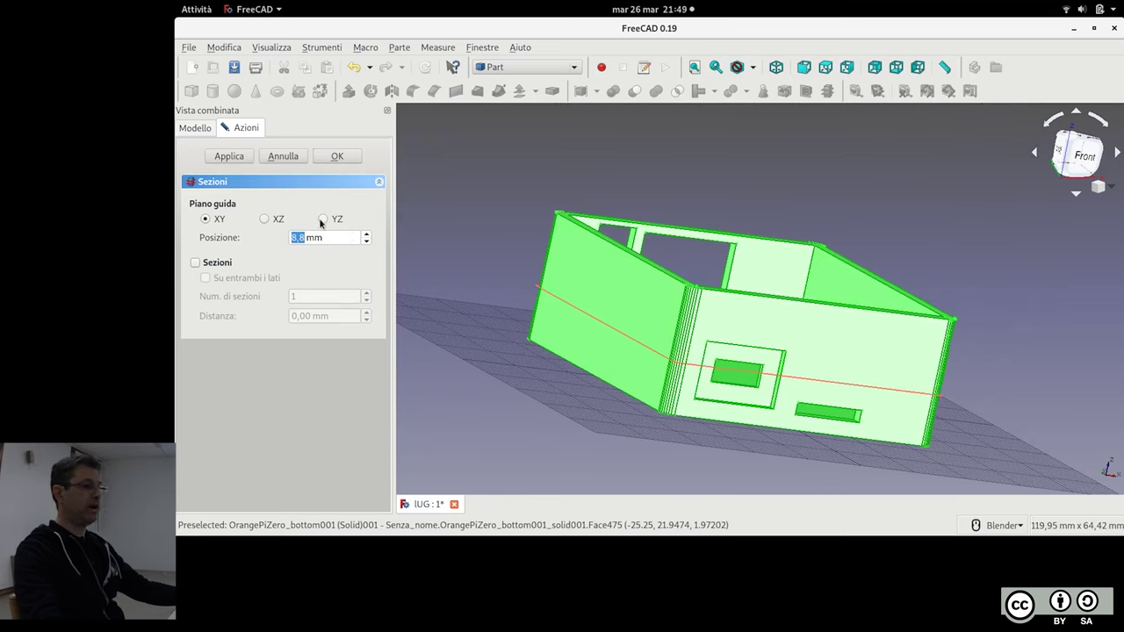
left_click(279, 219)
middle_click_drag(652, 351, 697, 374)
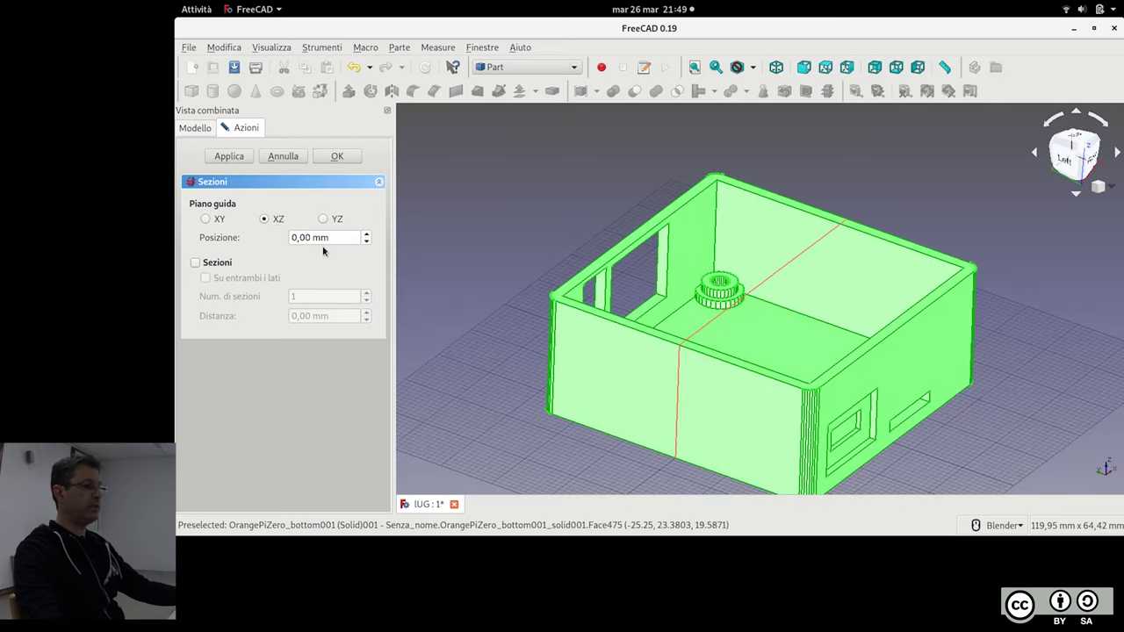
scroll(330, 241, "up", 5)
scroll(332, 240, "up", 6)
scroll(335, 240, "up", 5)
scroll(339, 238, "up", 6)
scroll(339, 239, "up", 3)
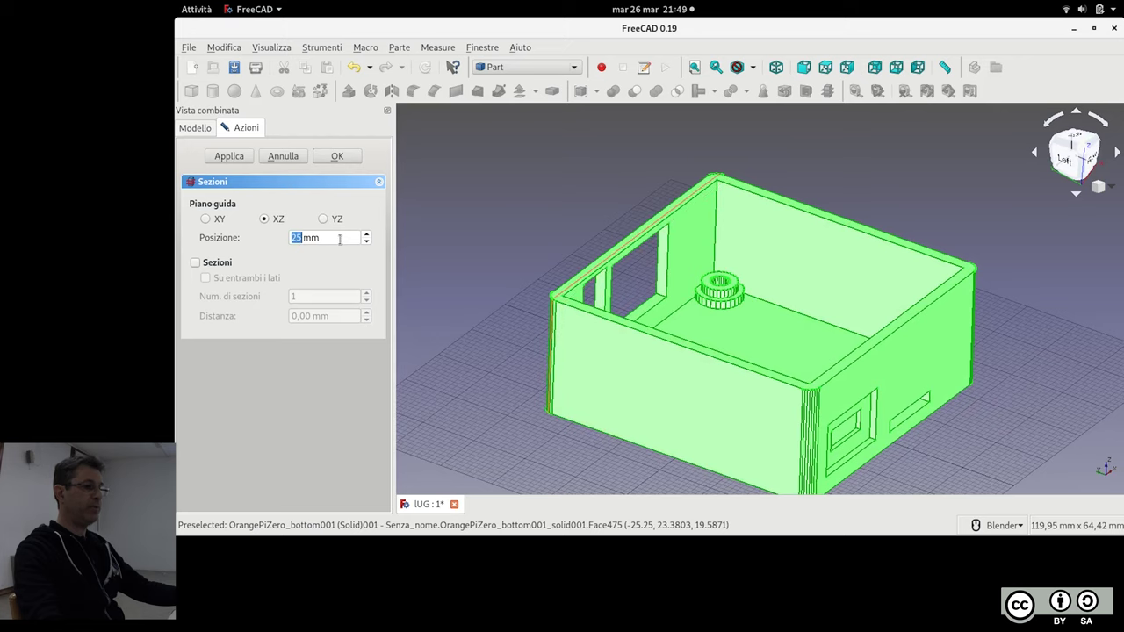
scroll(858, 326, "up", 2)
middle_click_drag(857, 325, 865, 374)
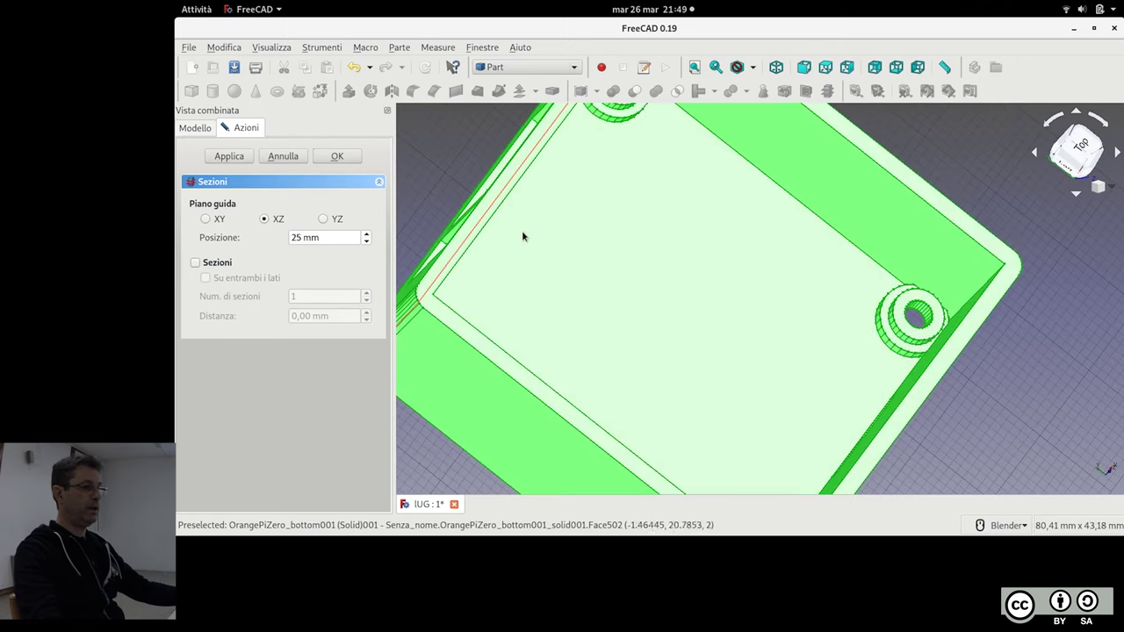
scroll(518, 207, "down", 2)
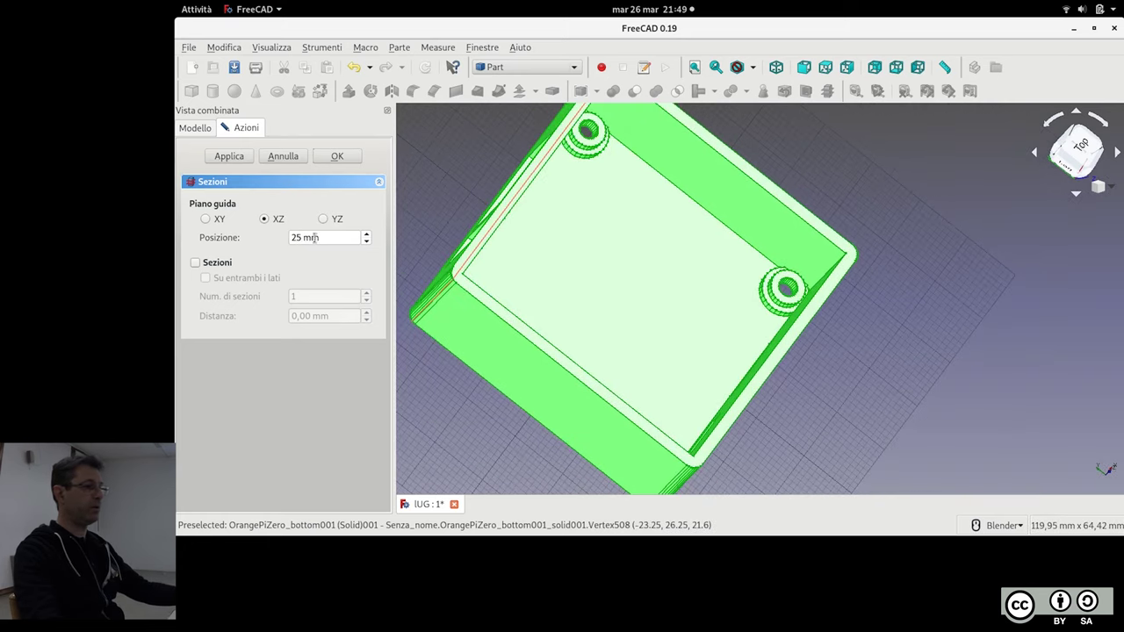
left_click(336, 155)
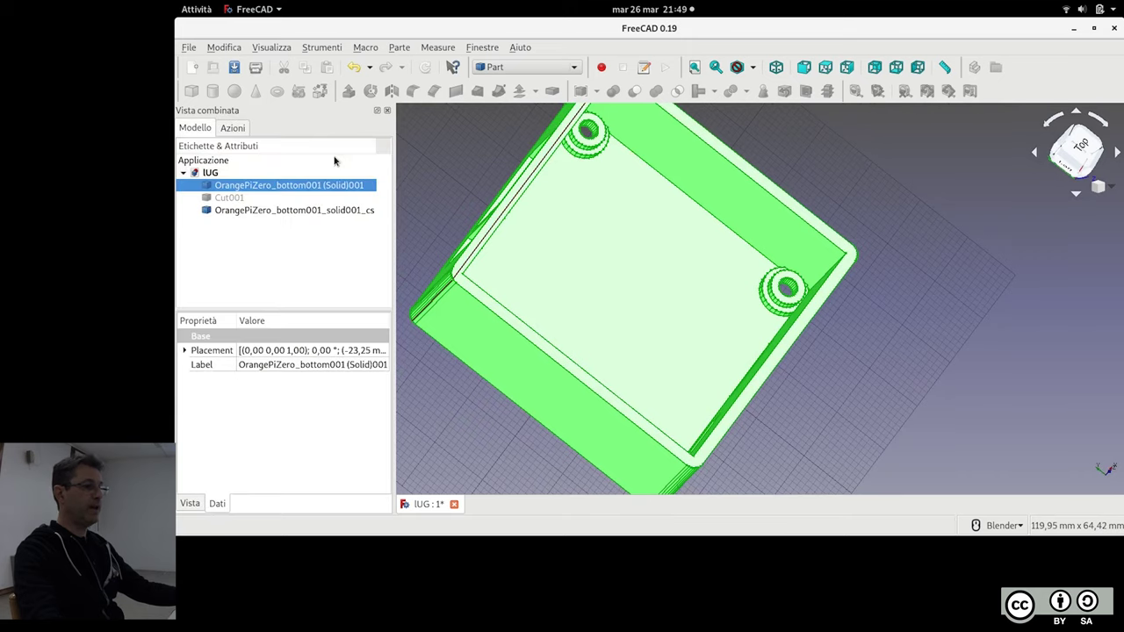
Hide the box solid and inspect the _cs outline with its two openings
key("space")
left_click(293, 213)
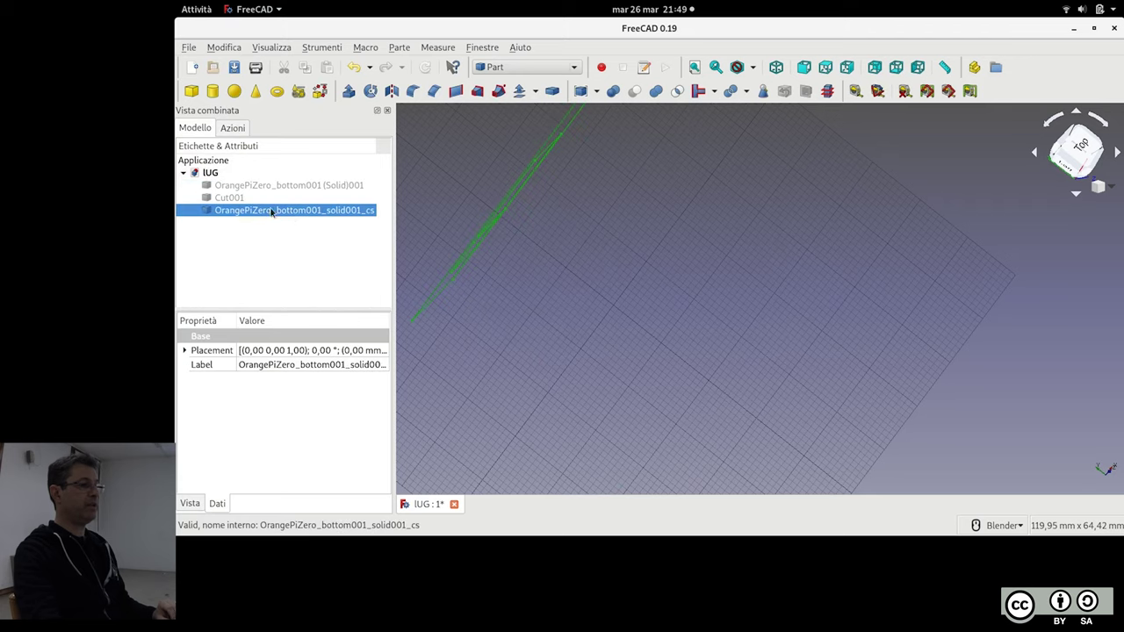
mouse_move(616, 264)
middle_mouse_down()
mouse_move(678, 250)
mouse_move(590, 204)
middle_mouse_up()
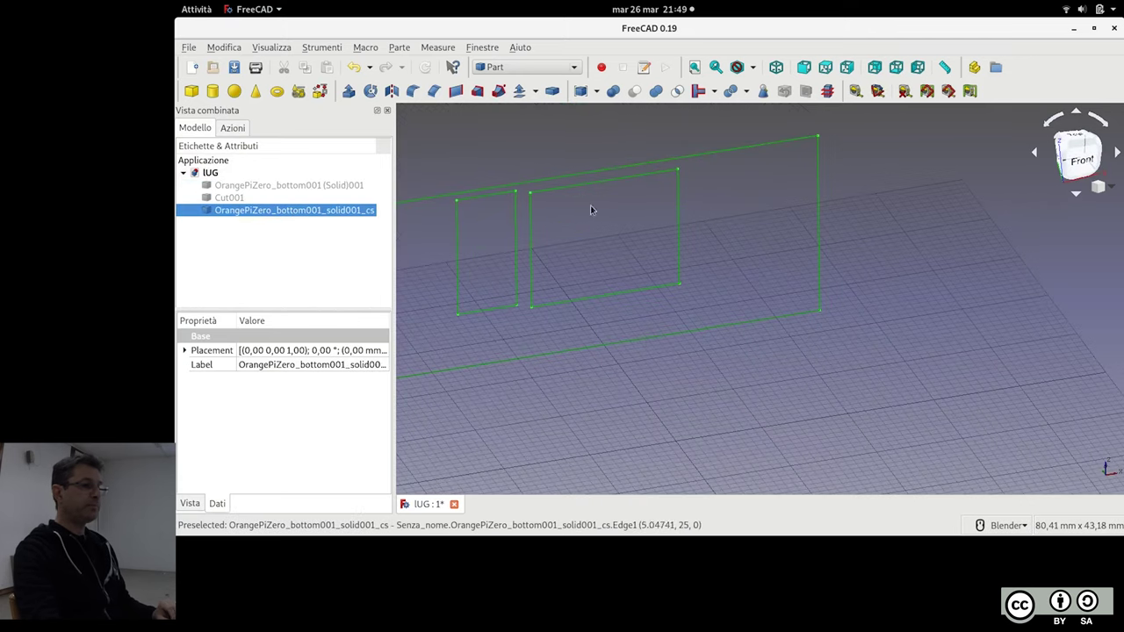
left_click(572, 136)
scroll(630, 252, "down", 2)
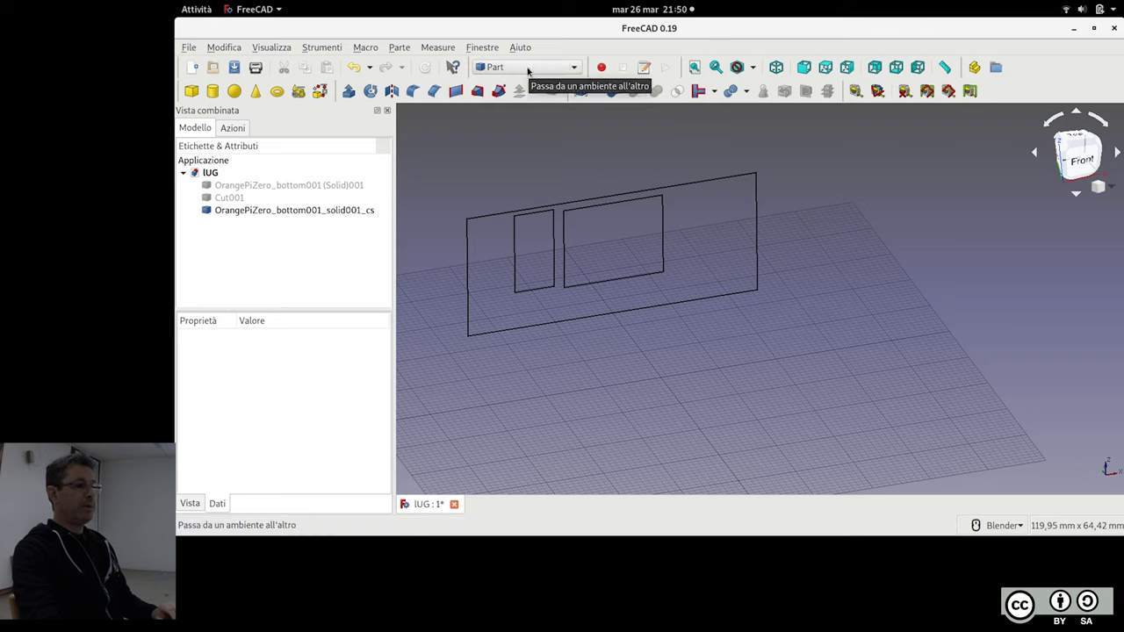
Switch to the Part Design workbench and show the model tree
left_click(528, 71)
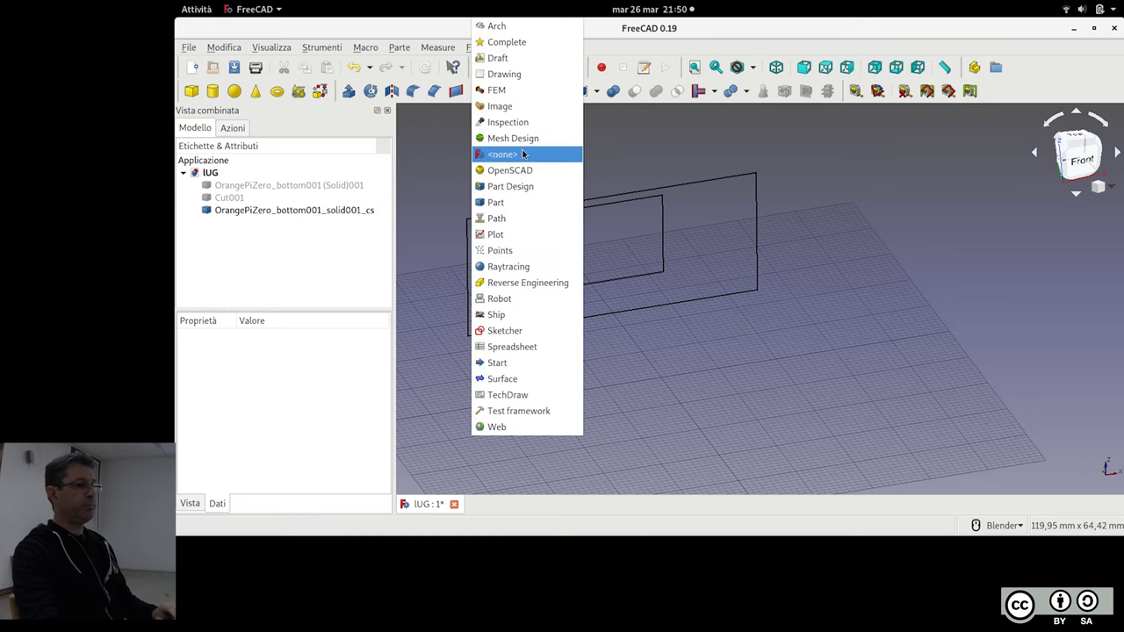
left_click(538, 184)
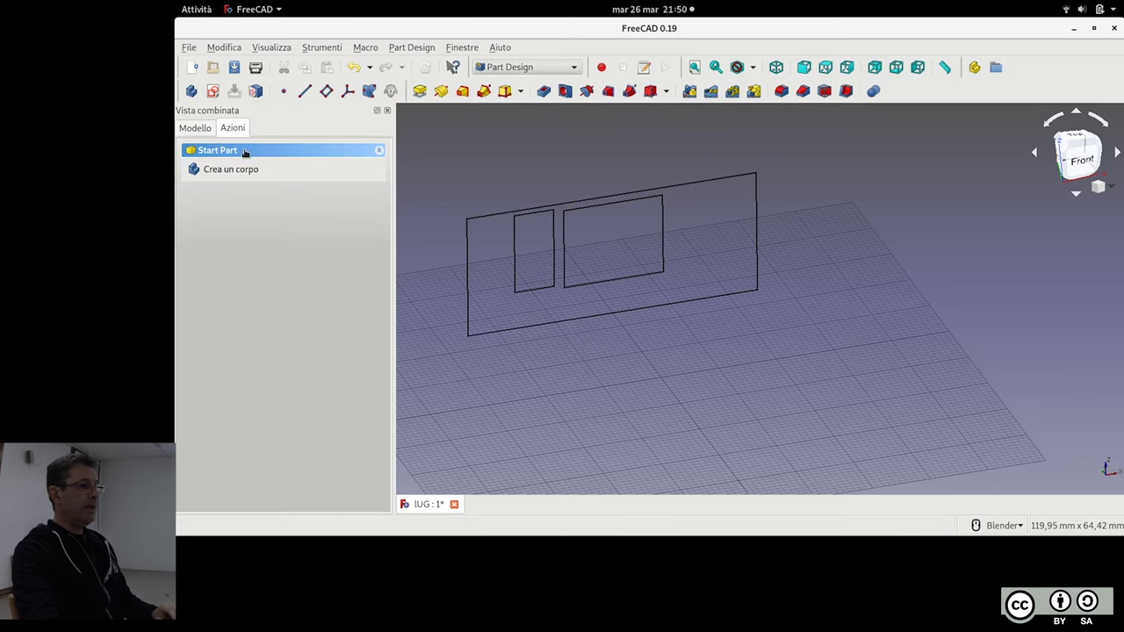
left_click(195, 127)
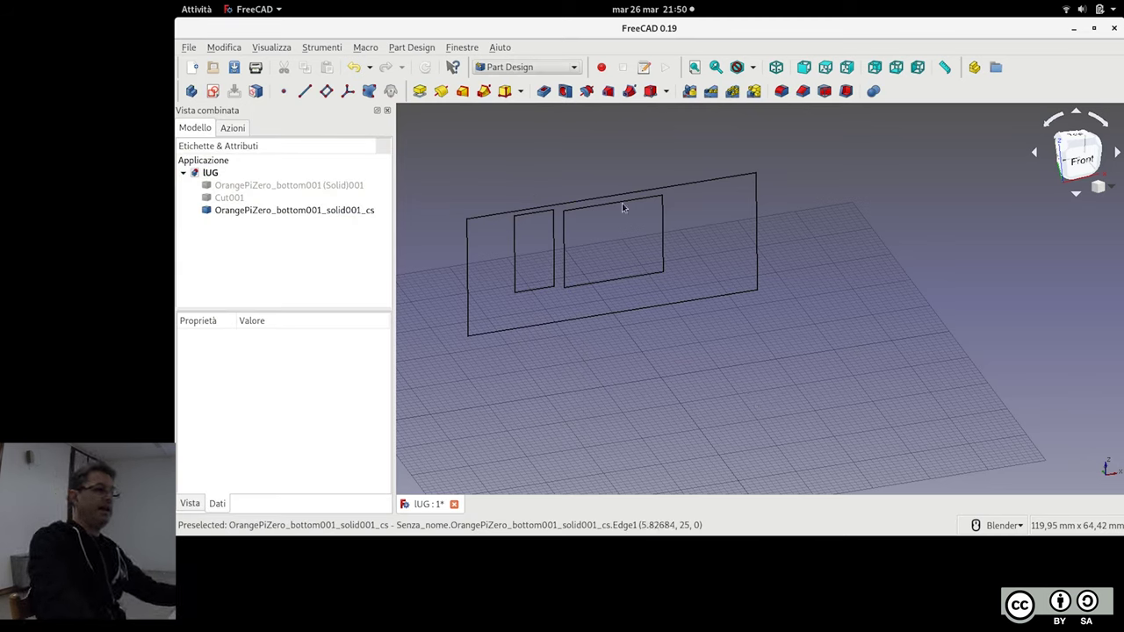
left_click(511, 67)
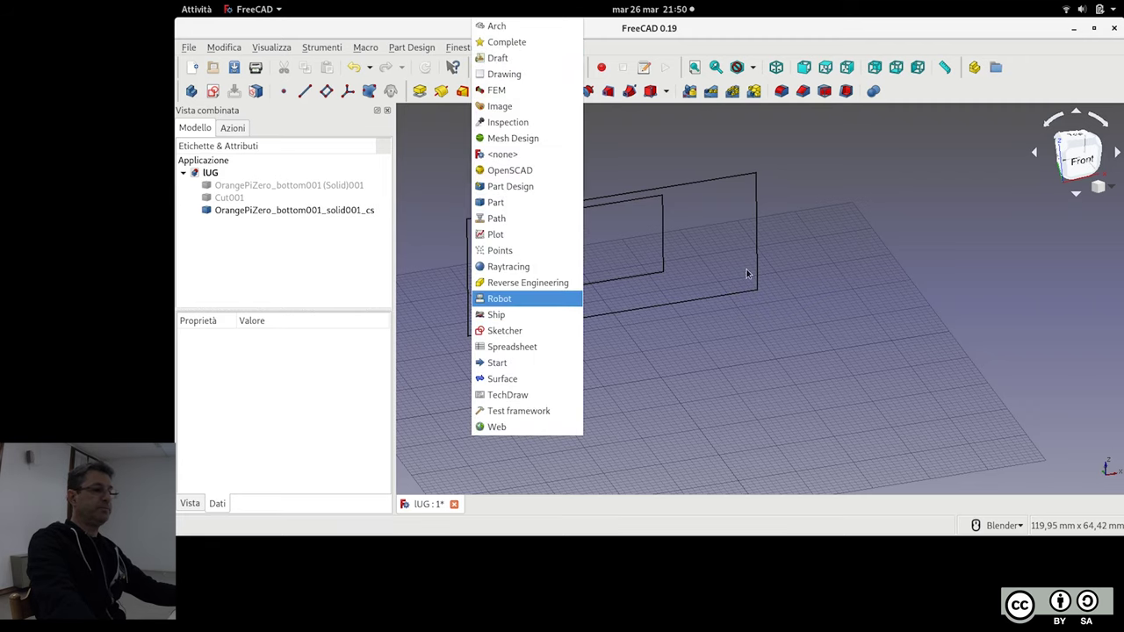
left_click(795, 354)
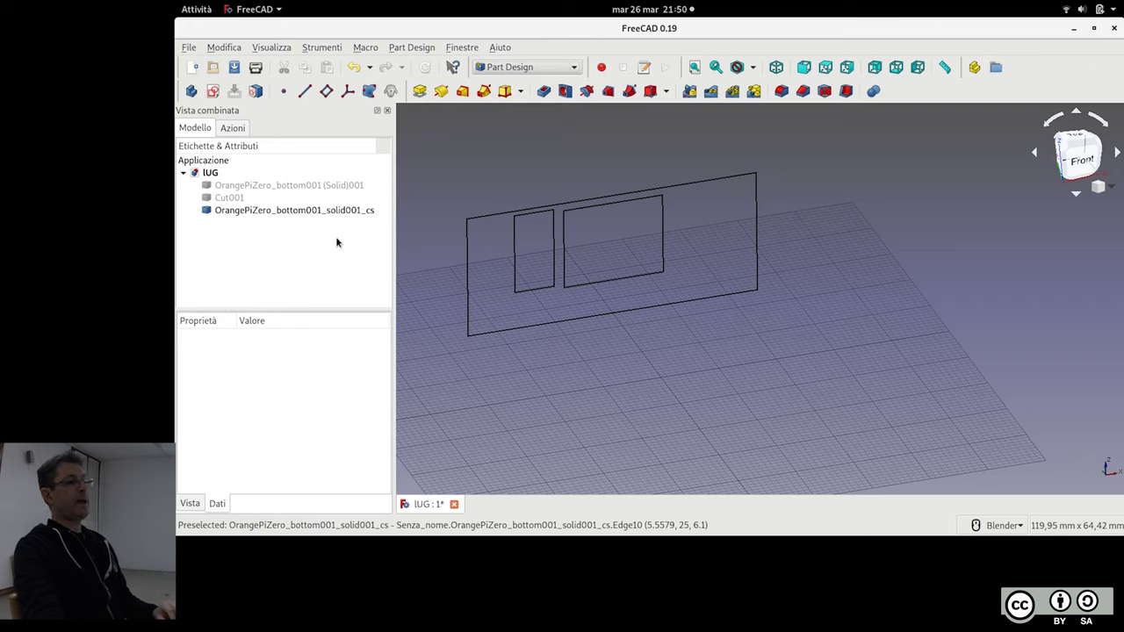
Orbit and zoom around the wall-section outline and its two openings
middle_click_drag(737, 402, 740, 389)
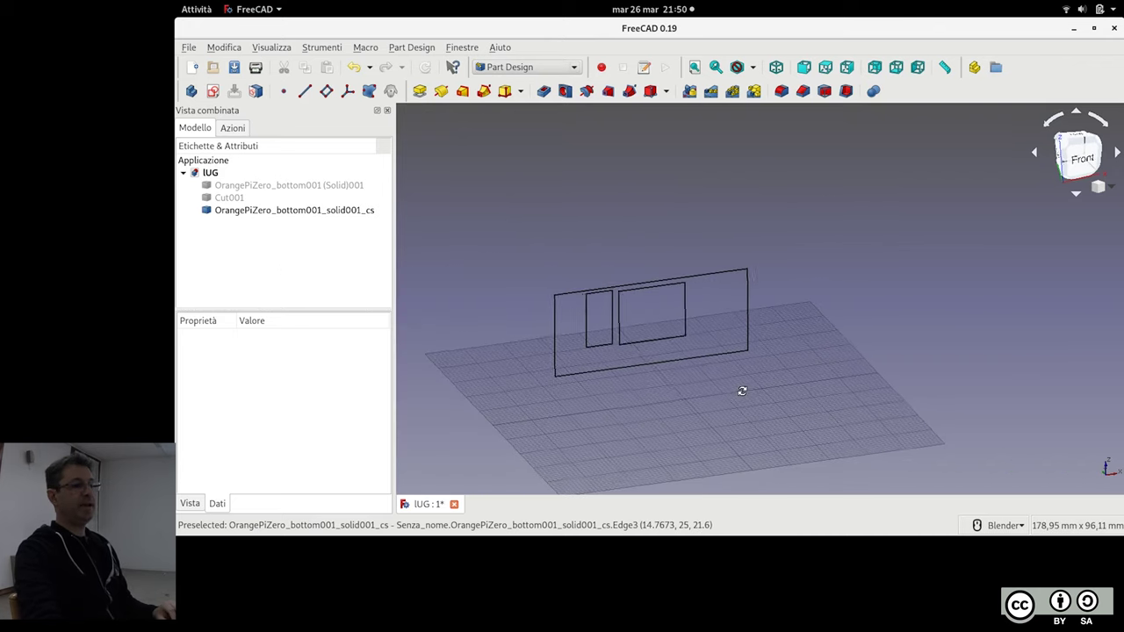
scroll(725, 390, "up", 3)
middle_click_drag(728, 384, 720, 378)
left_click(318, 211)
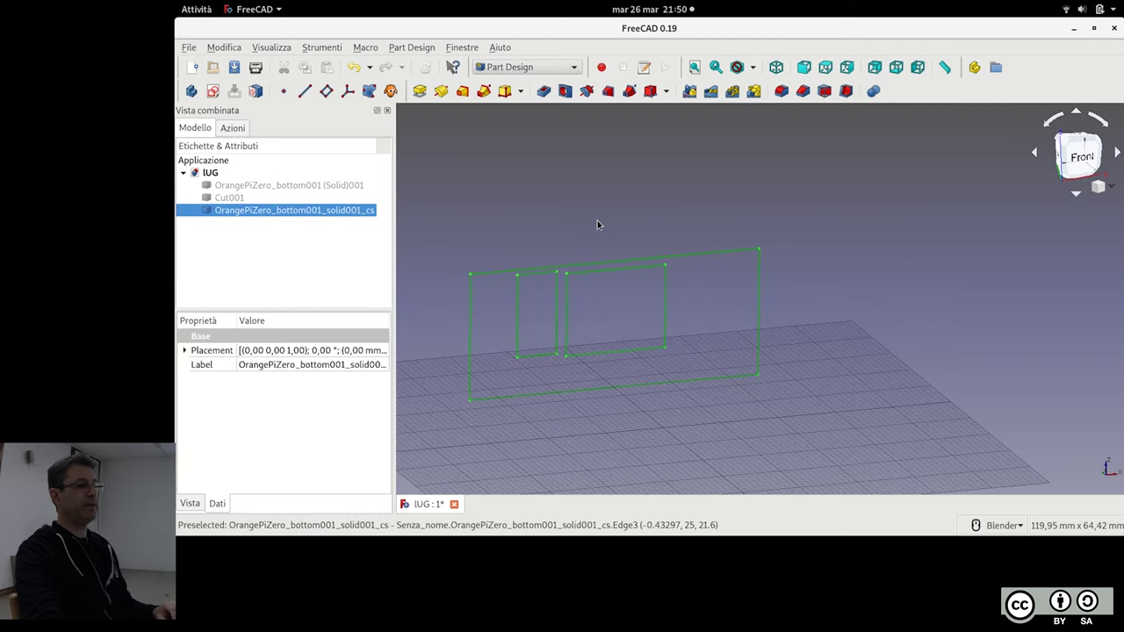
middle_click_drag(631, 213, 641, 257)
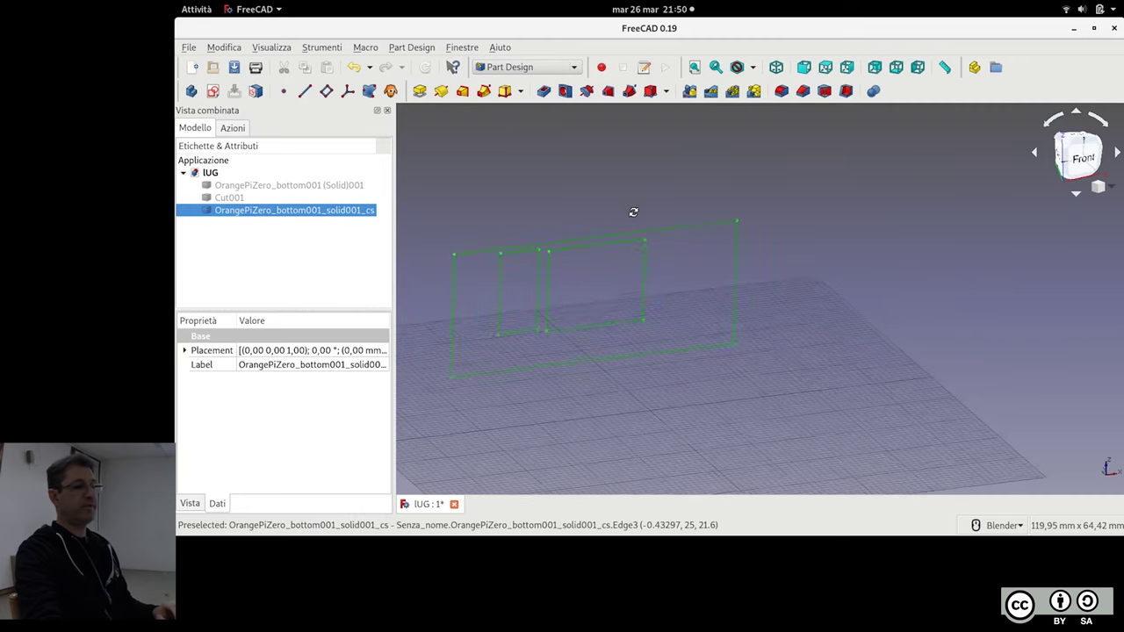
middle_click_drag(760, 320, 960, 301)
scroll(868, 289, "down", 3)
scroll(864, 301, "up", 4)
middle_click_drag(864, 301, 875, 431)
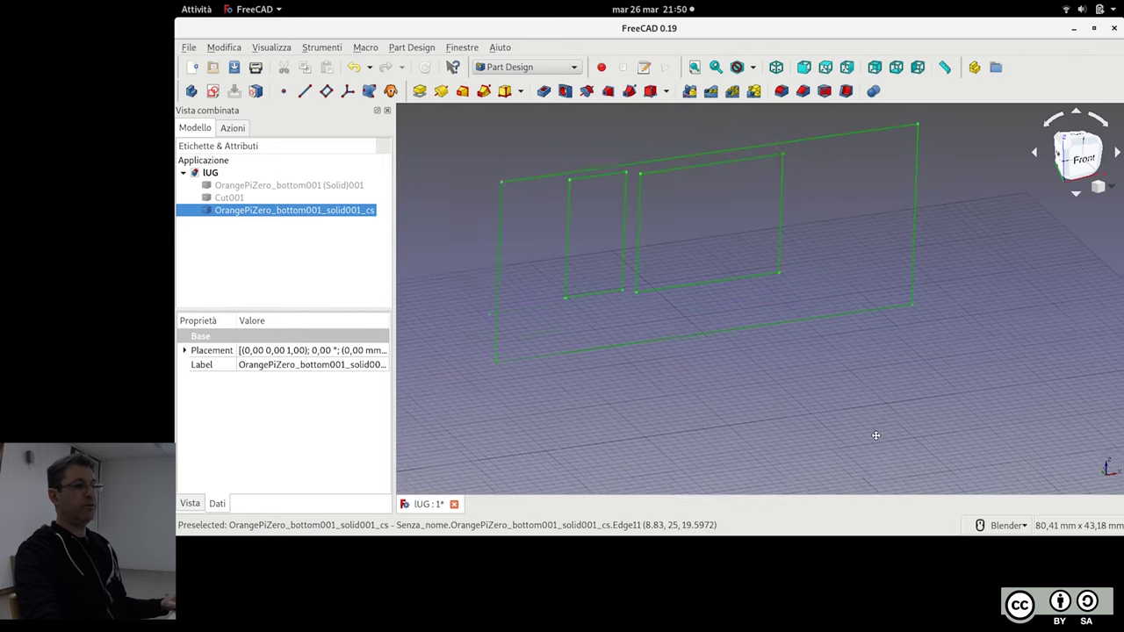
left_click(842, 426)
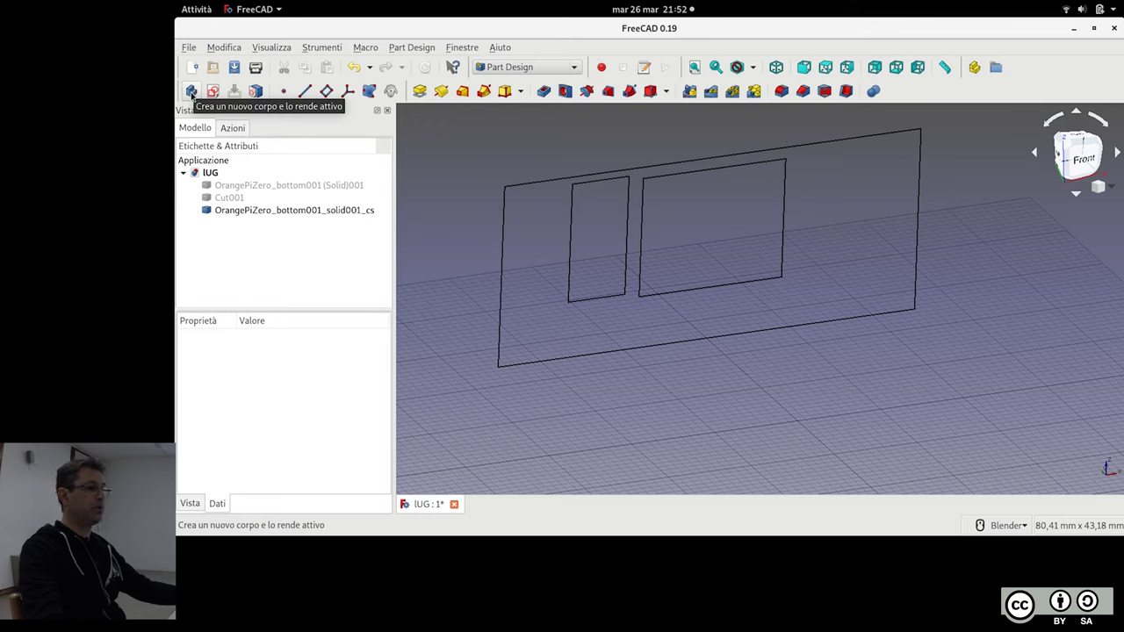
Create a new Body from the section outline and begin a new sketch
left_click(265, 211)
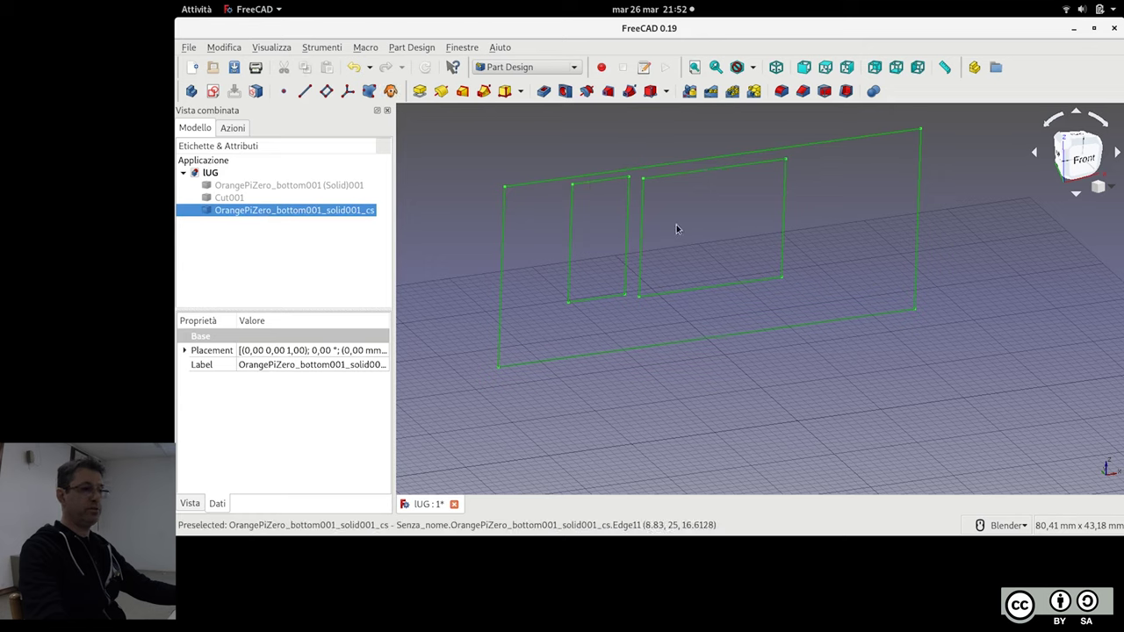
left_click(192, 92)
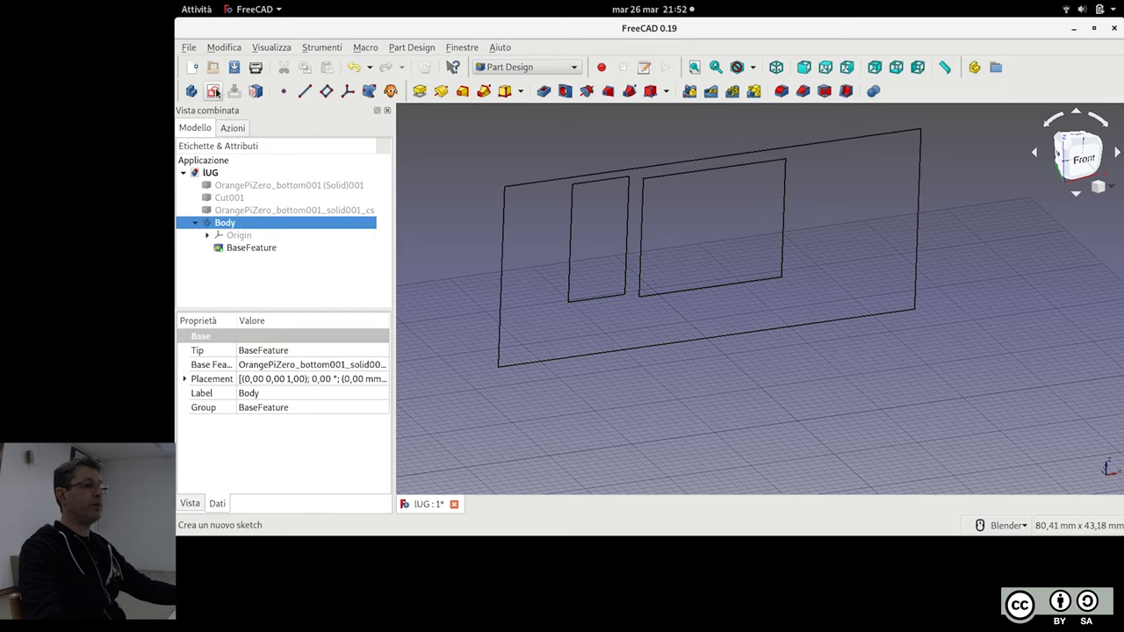
left_click(213, 93)
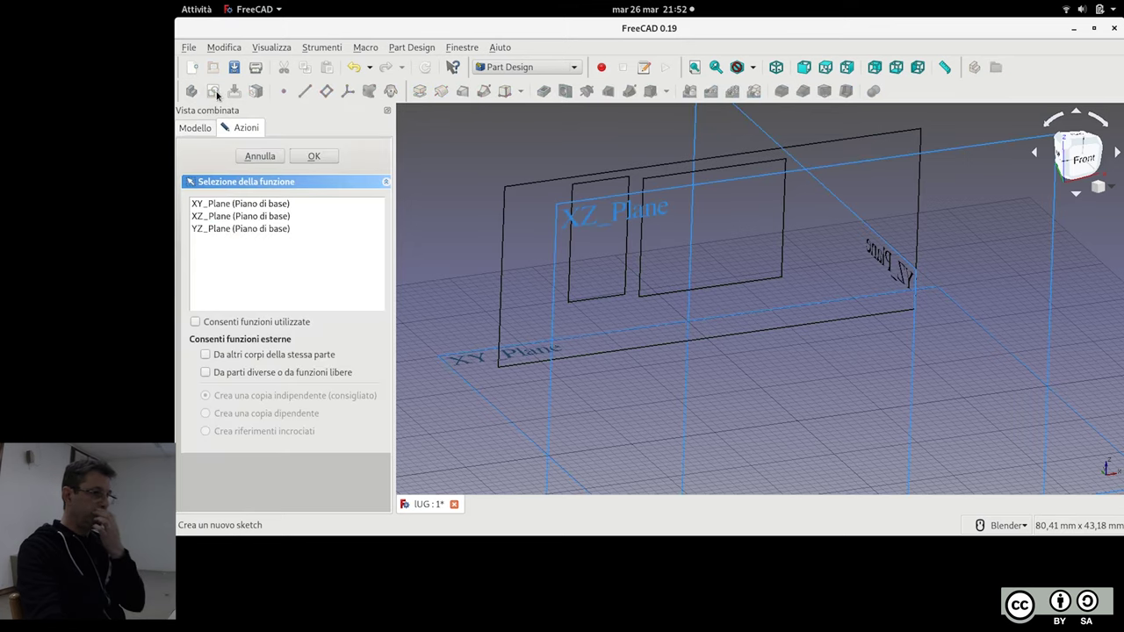
Choose XZ_Plane as the sketch's base plane and confirm it
mouse_move(759, 209)
middle_mouse_down()
mouse_move(888, 279)
mouse_move(855, 279)
middle_mouse_up()
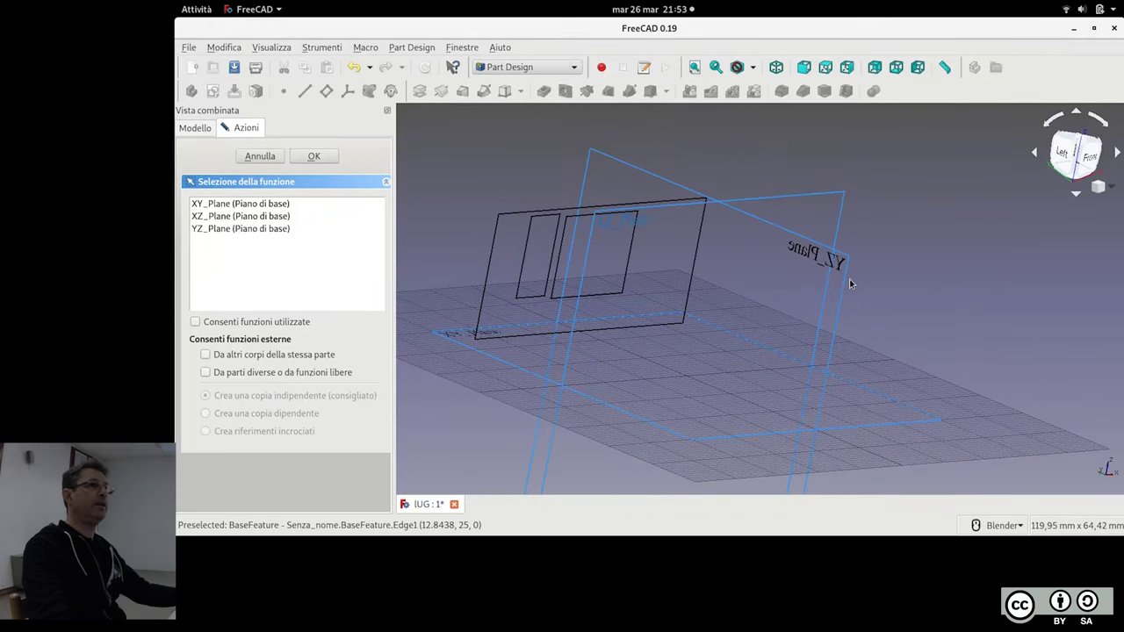
mouse_move(764, 364)
middle_mouse_down()
mouse_move(723, 347)
mouse_move(702, 321)
mouse_move(689, 232)
middle_mouse_up()
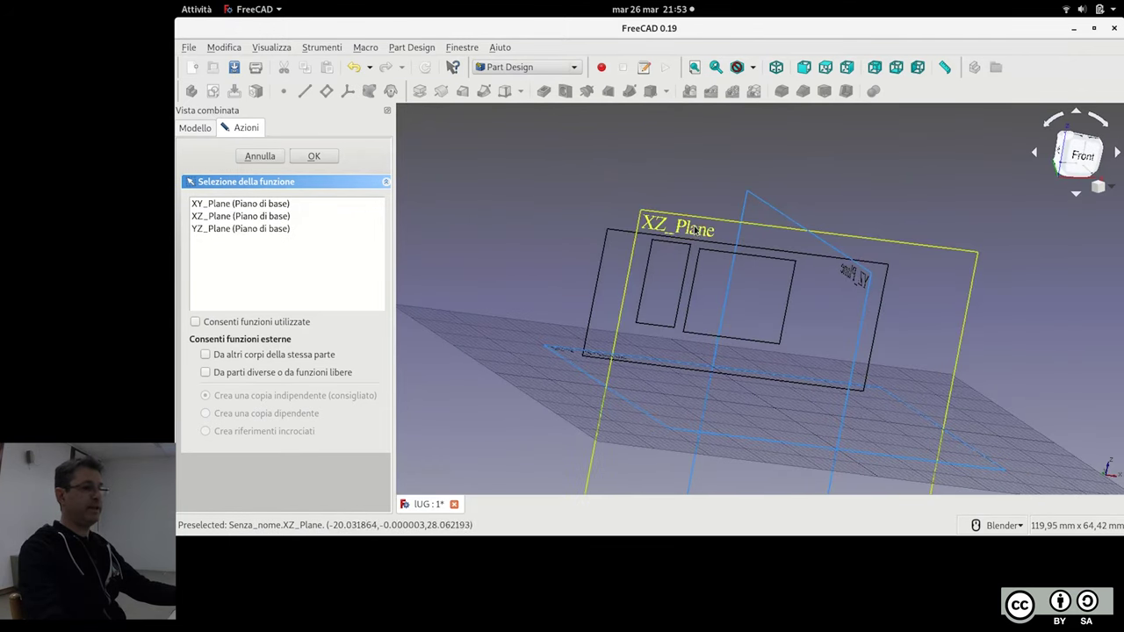
left_click(689, 231)
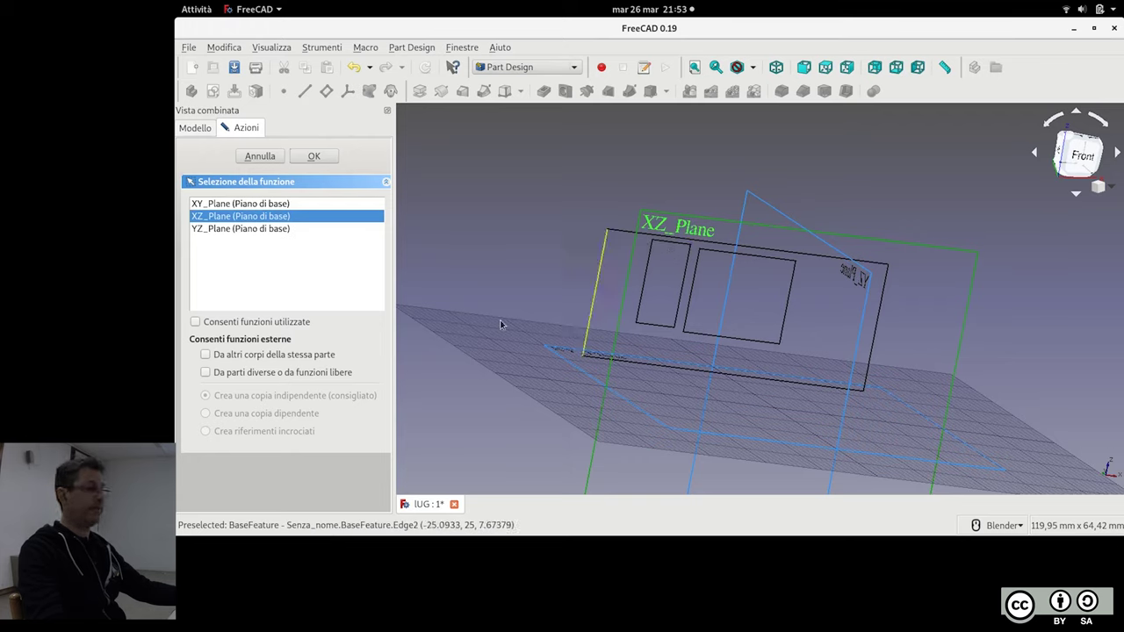
left_click(257, 206)
left_click(263, 229)
left_click(262, 214)
mouse_move(802, 200)
middle_mouse_down()
mouse_move(605, 248)
mouse_move(588, 233)
middle_mouse_up()
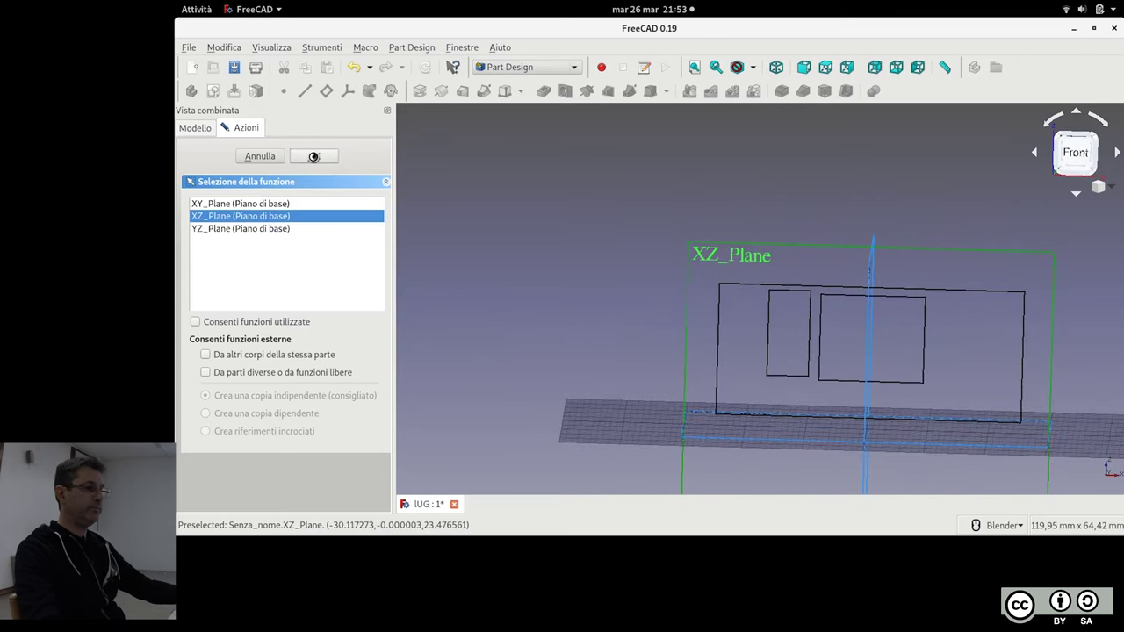
left_click(313, 155)
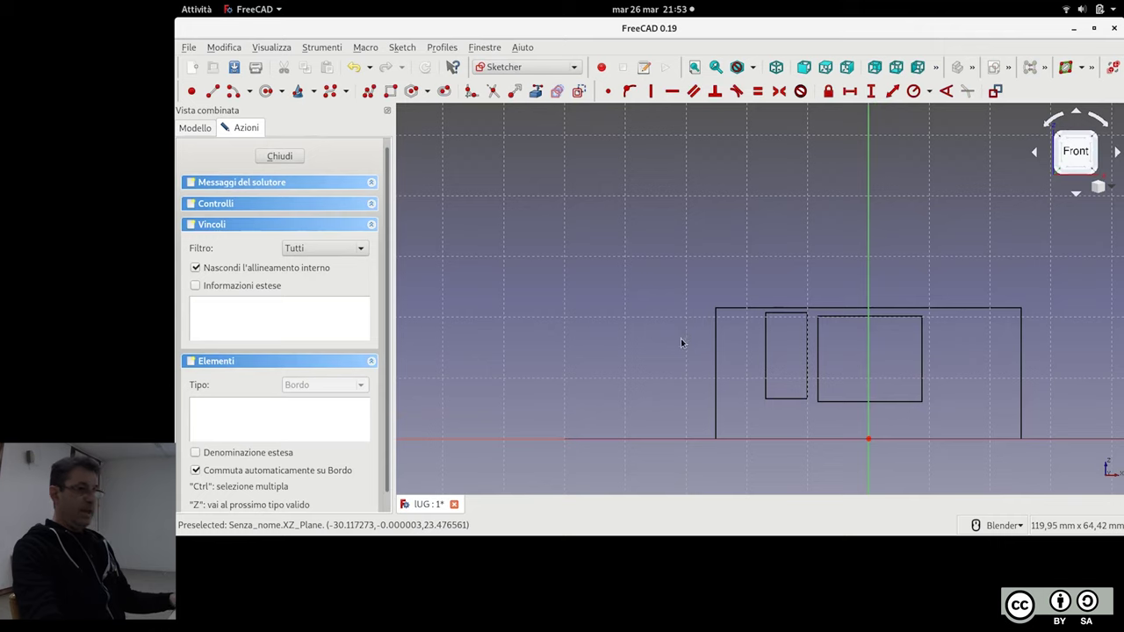
Frame the case outline in the Sketcher and activate External Geometry
mouse_move(740, 243)
middle_mouse_down("shift")
mouse_move(767, 232)
mouse_move(715, 218)
middle_mouse_up("shift")
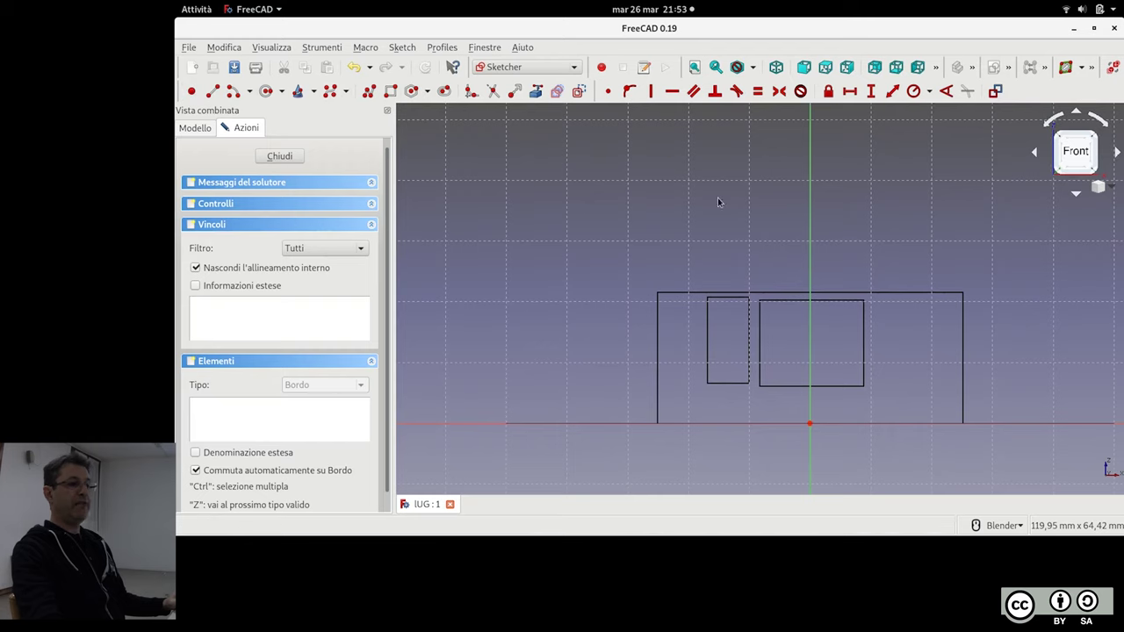
middle_click_drag(763, 243, 647, 193, "shift")
scroll(697, 257, "up", 2)
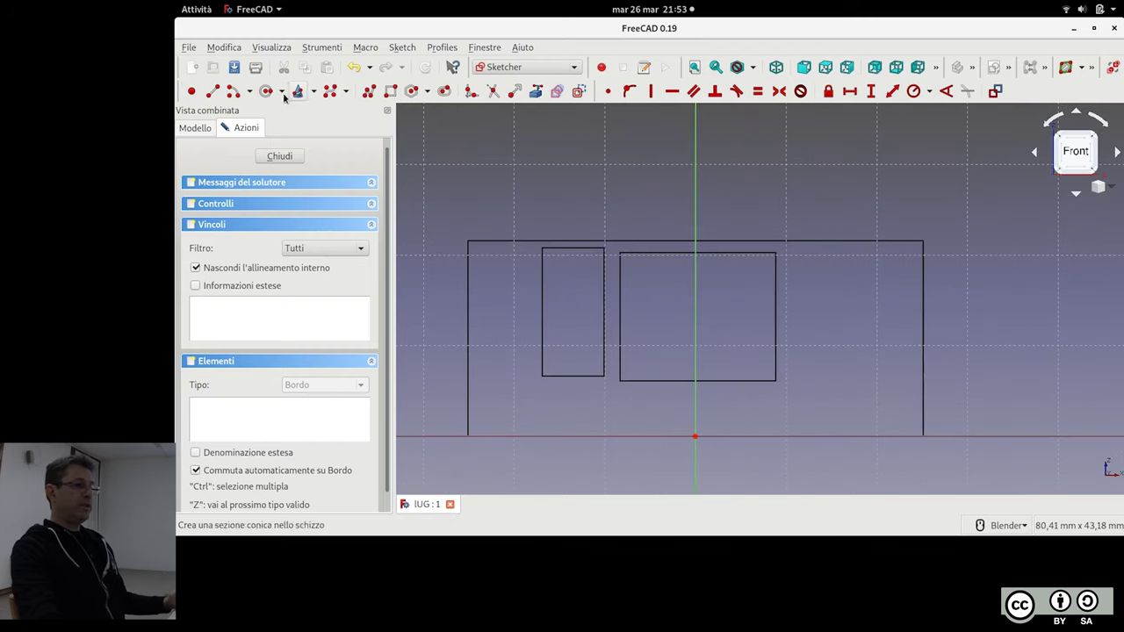
left_click(214, 92)
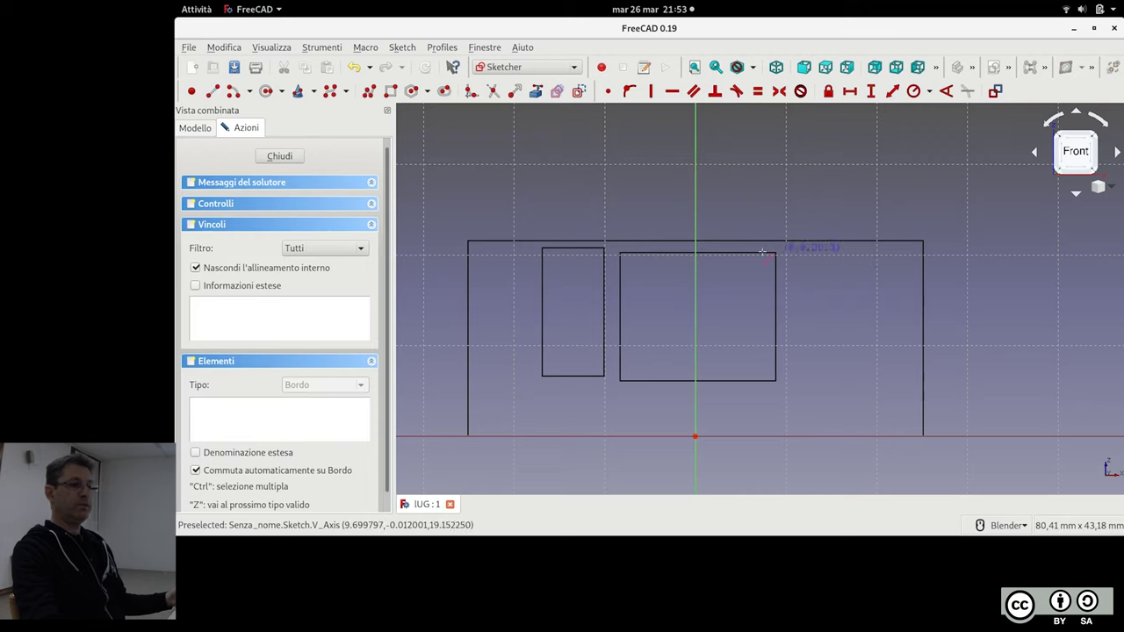
key("Escape")
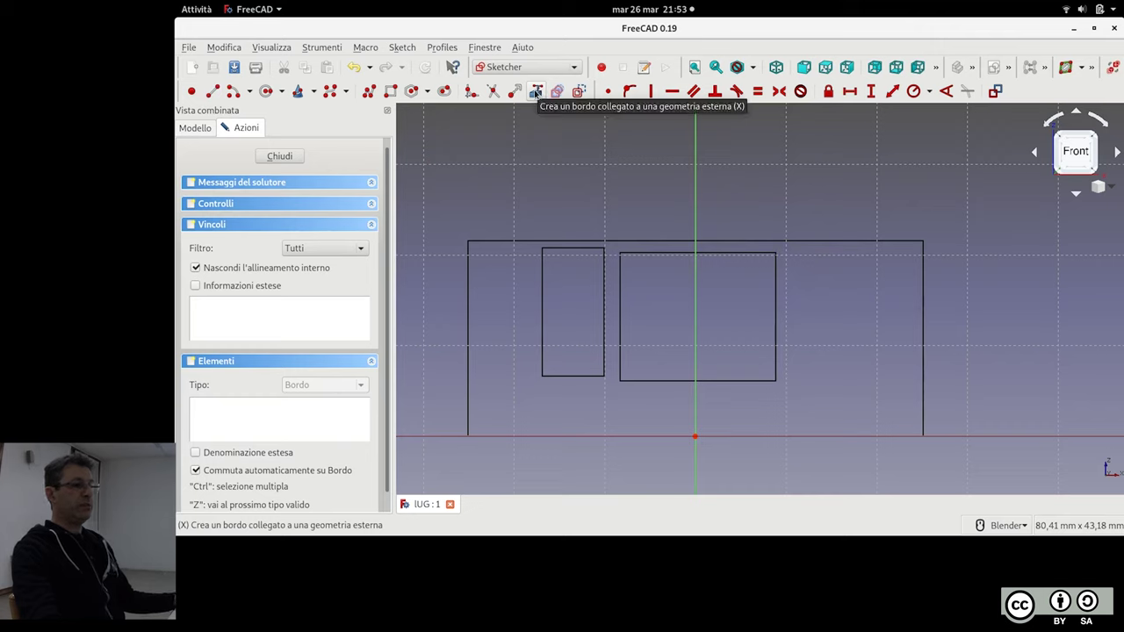
left_click(536, 92)
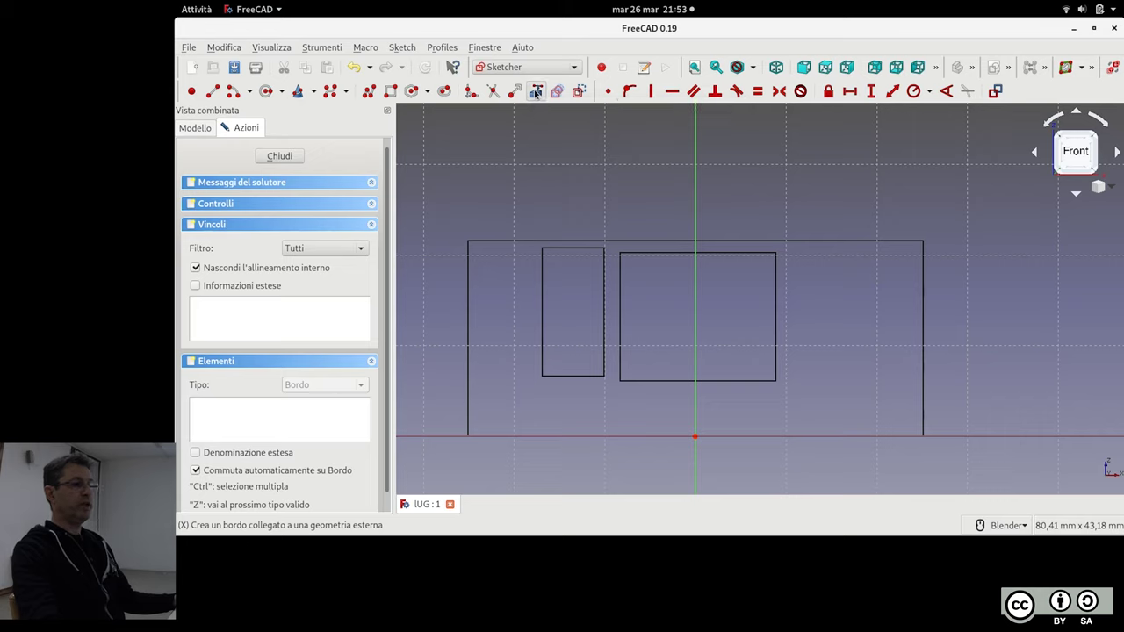
Reference the large opening's edge and draw a rectangle matching that opening's corners
left_click(741, 381)
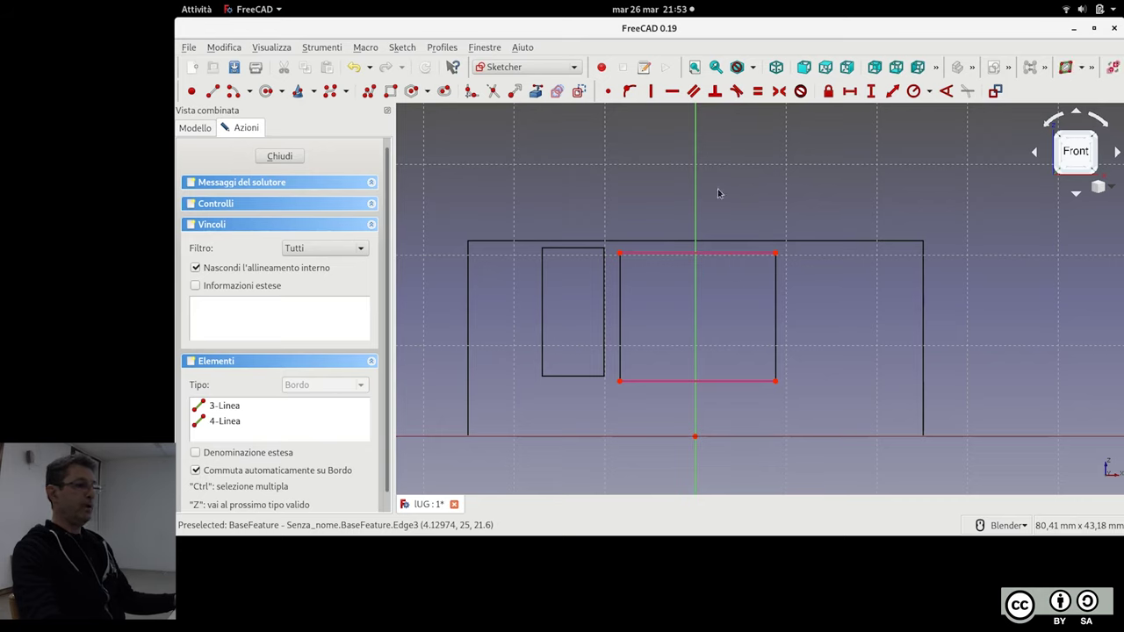
left_click(391, 92)
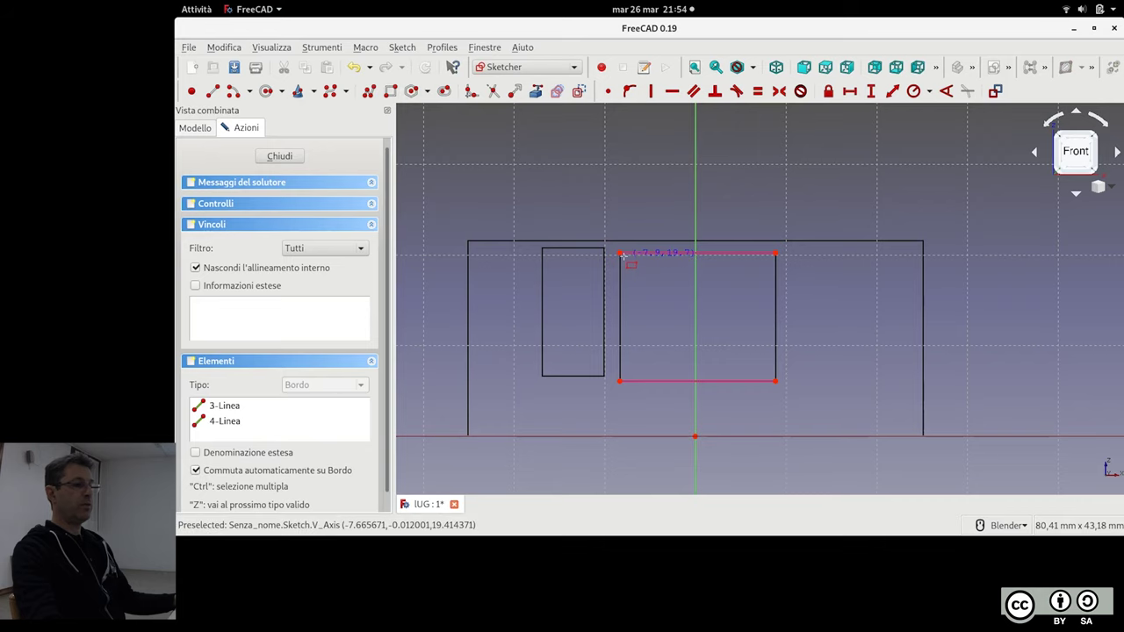
scroll(618, 252, "up", 5)
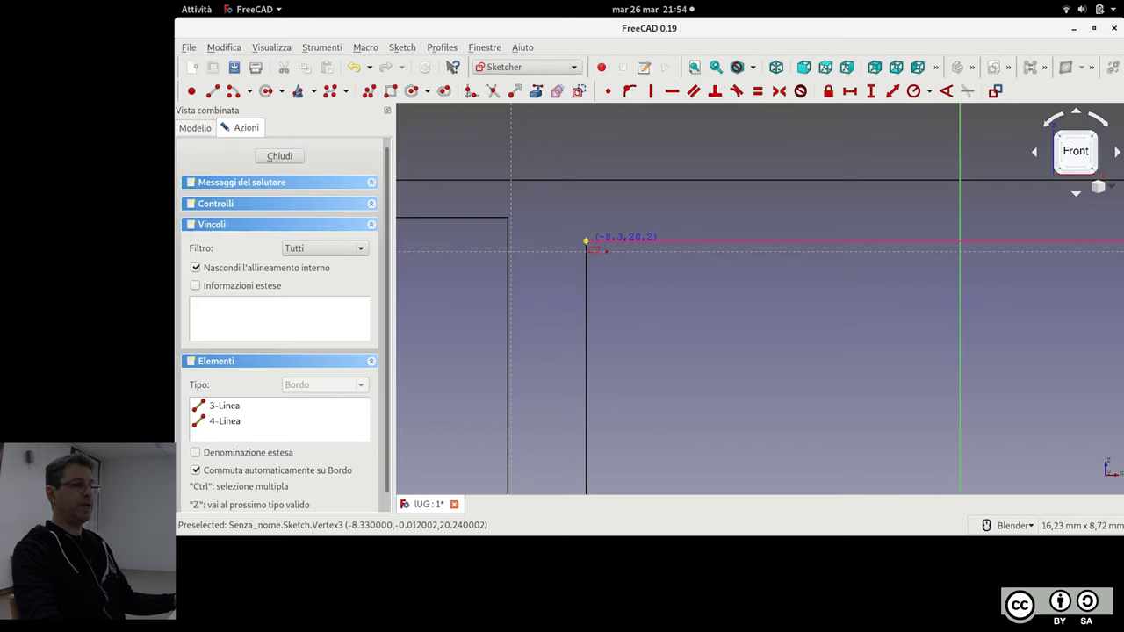
left_click(585, 240)
scroll(607, 254, "down", 5)
scroll(573, 264, "down", 2)
scroll(697, 324, "up", 1)
scroll(717, 338, "up", 2)
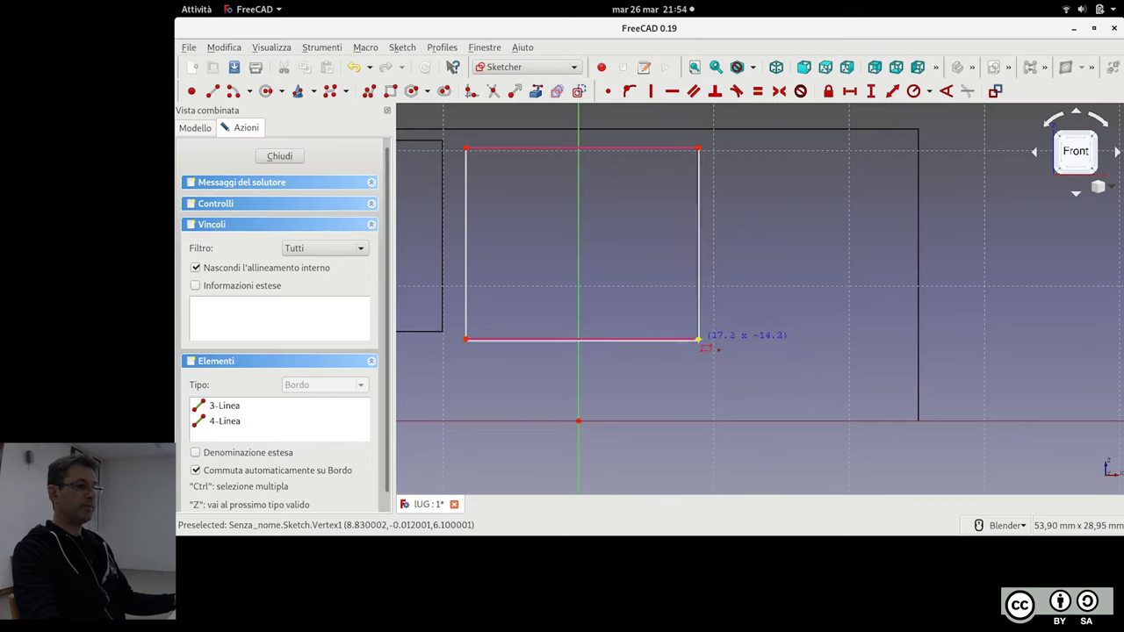
left_click(698, 338)
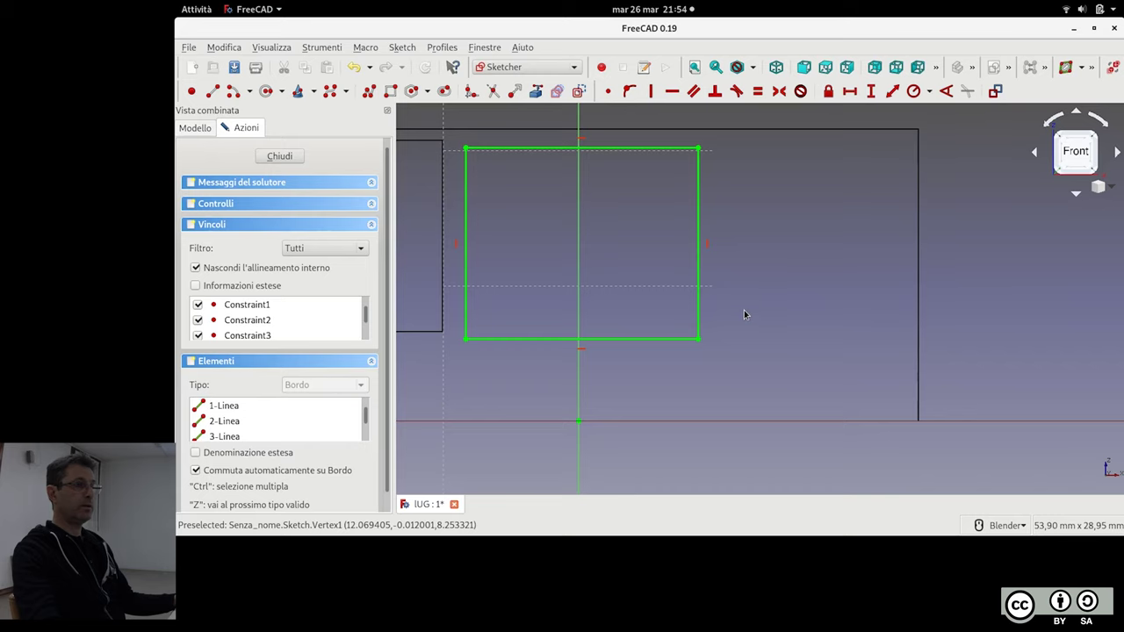
mouse_move(744, 315)
middle_mouse_down()
mouse_move(793, 321)
mouse_move(664, 311)
mouse_move(737, 309)
middle_mouse_up()
Orbit around the finished rectangle sketch, then close the Sketcher
scroll(661, 303, "down", 5)
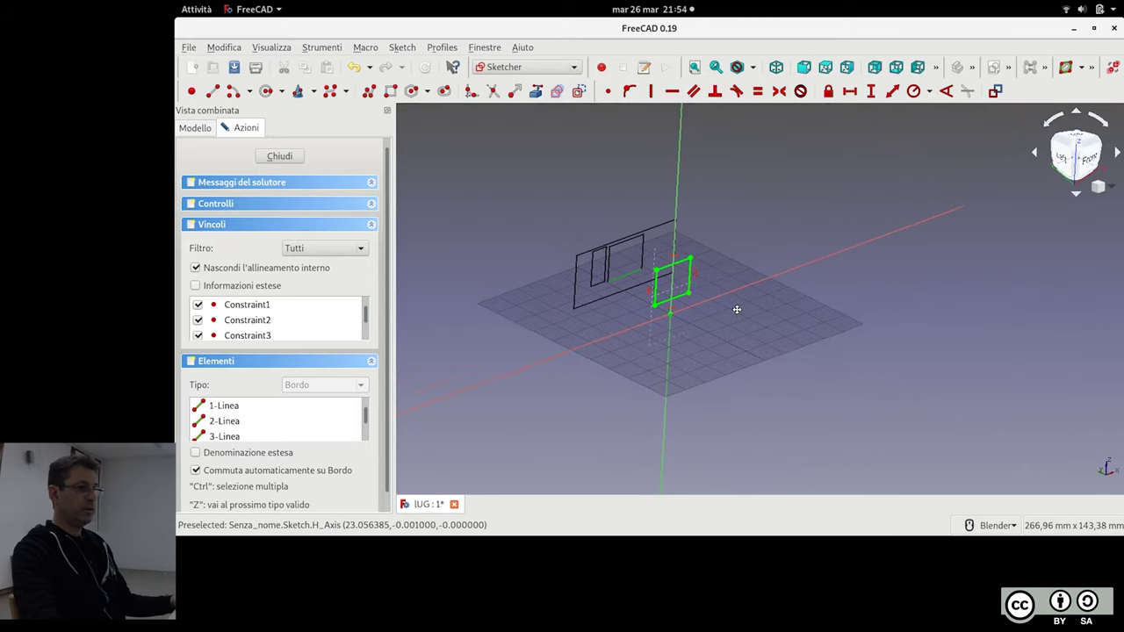
mouse_move(712, 351)
middle_mouse_down()
mouse_move(845, 327)
mouse_move(818, 330)
middle_mouse_up()
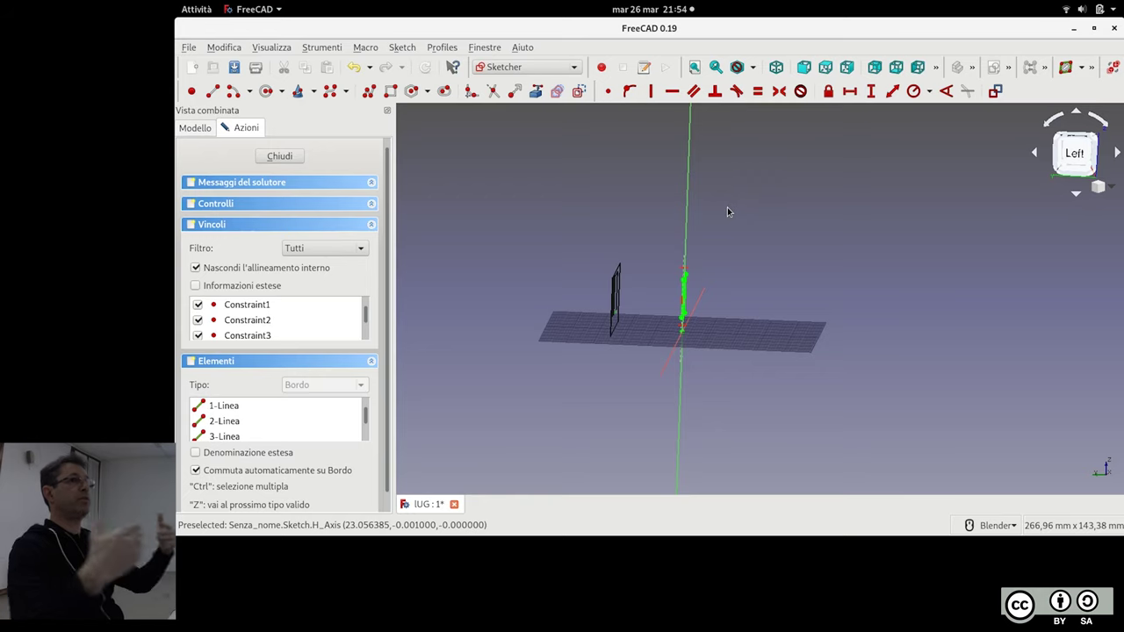
mouse_move(954, 208)
middle_mouse_down()
mouse_move(808, 343)
mouse_move(702, 290)
middle_mouse_up()
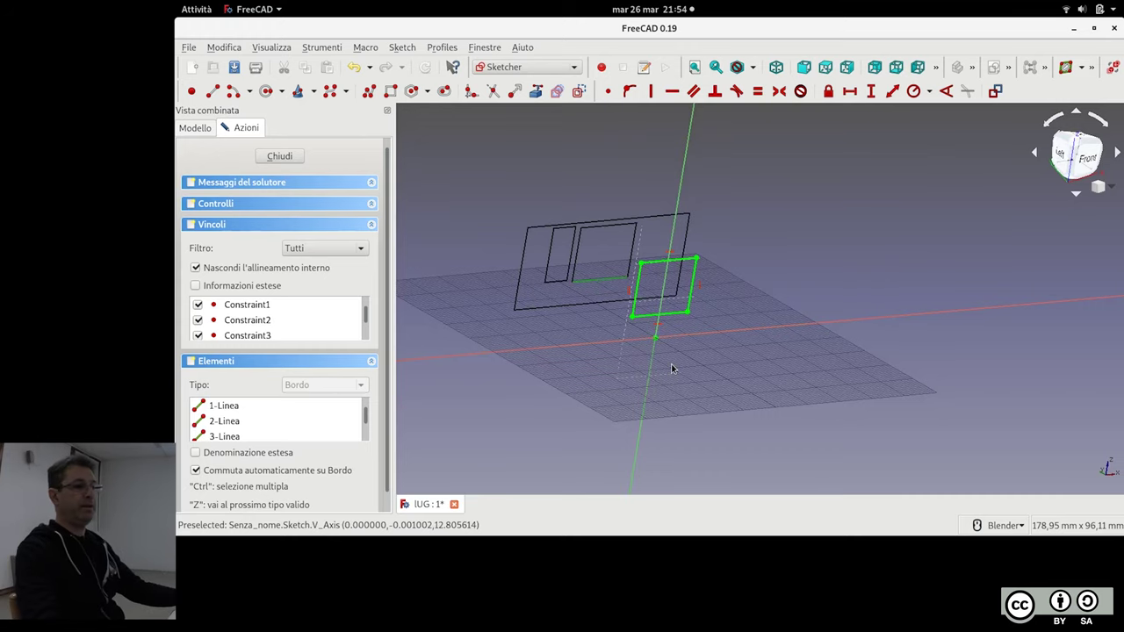
scroll(687, 308, "up", 2)
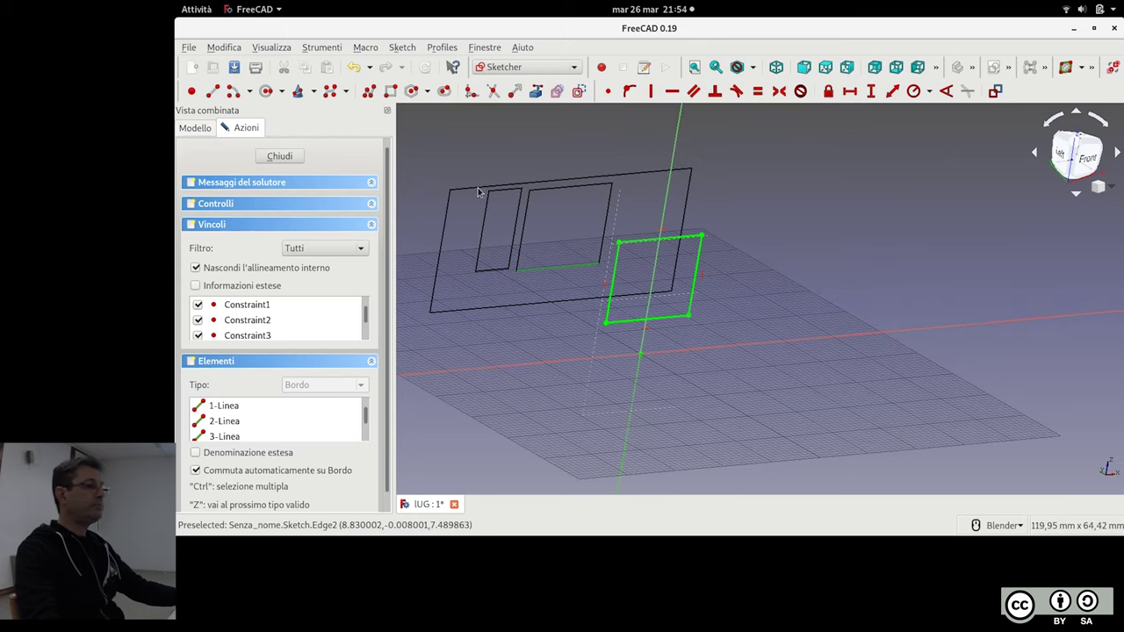
left_click(279, 155)
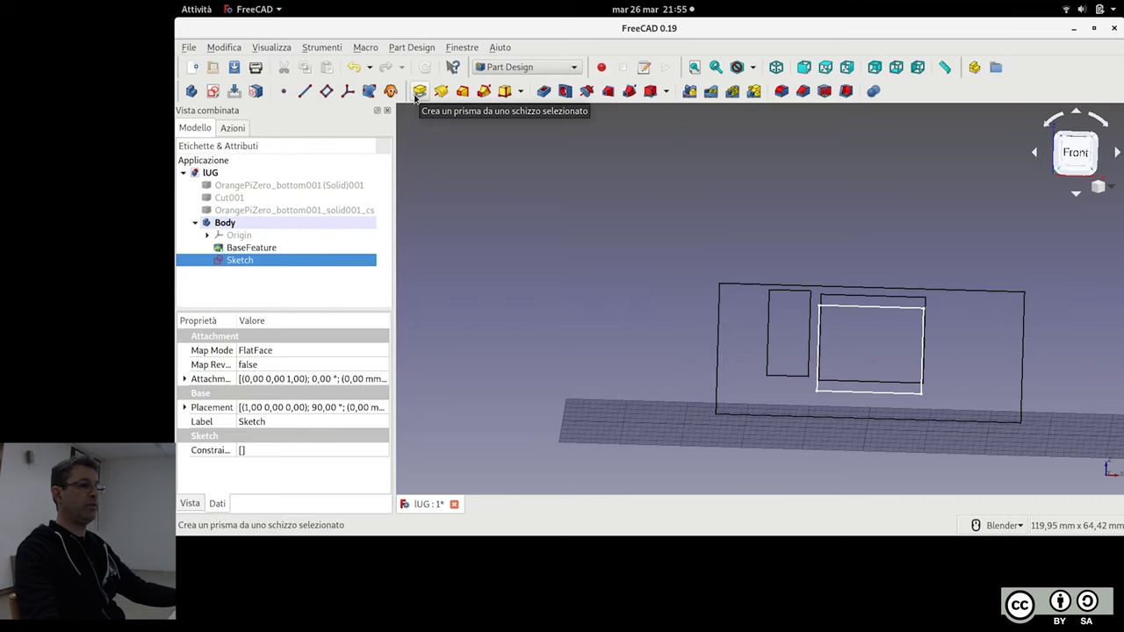
Pad the rectangle sketch 11 mm into a solid block
left_click(418, 91)
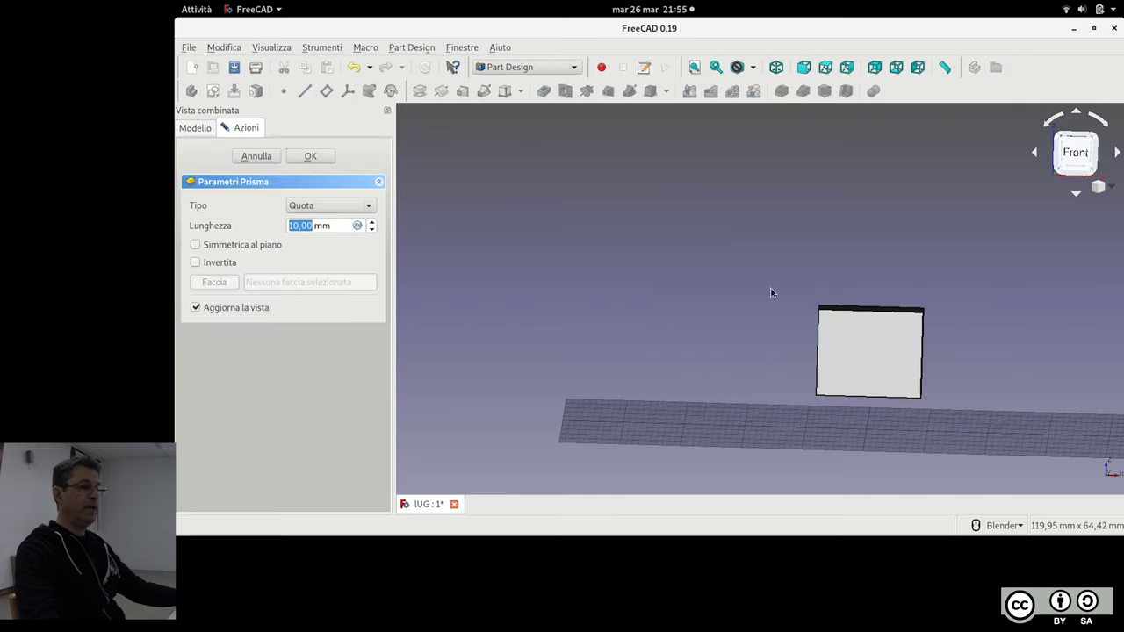
mouse_move(770, 290)
middle_mouse_down()
mouse_move(798, 379)
mouse_move(898, 355)
mouse_move(883, 374)
middle_mouse_up()
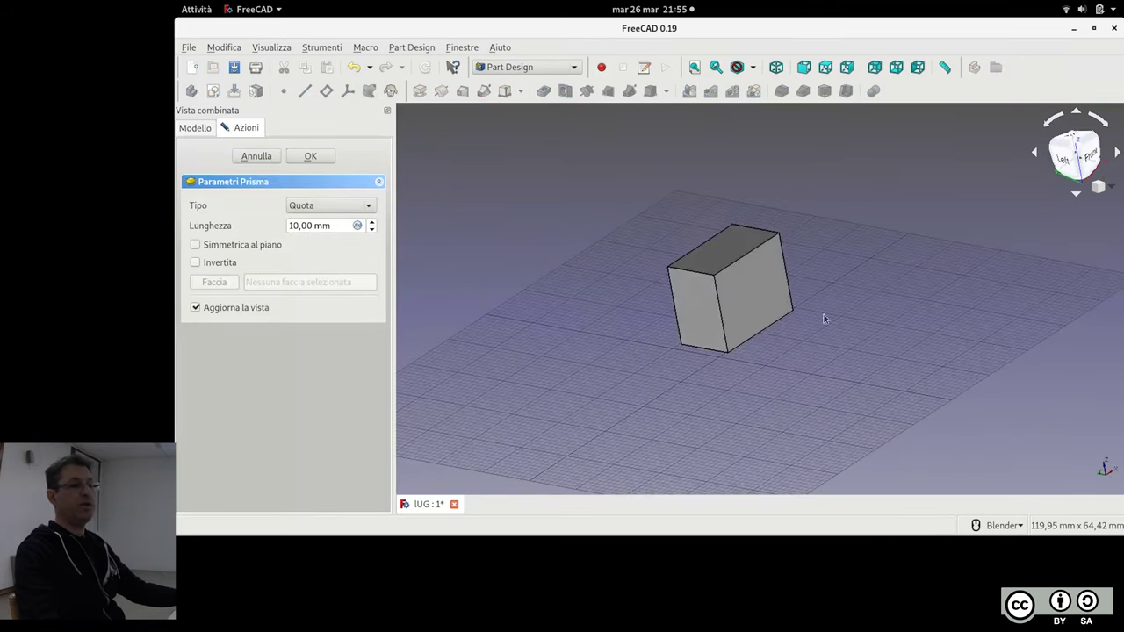
mouse_move(823, 207)
middle_mouse_down()
mouse_move(857, 191)
mouse_move(818, 295)
middle_mouse_up()
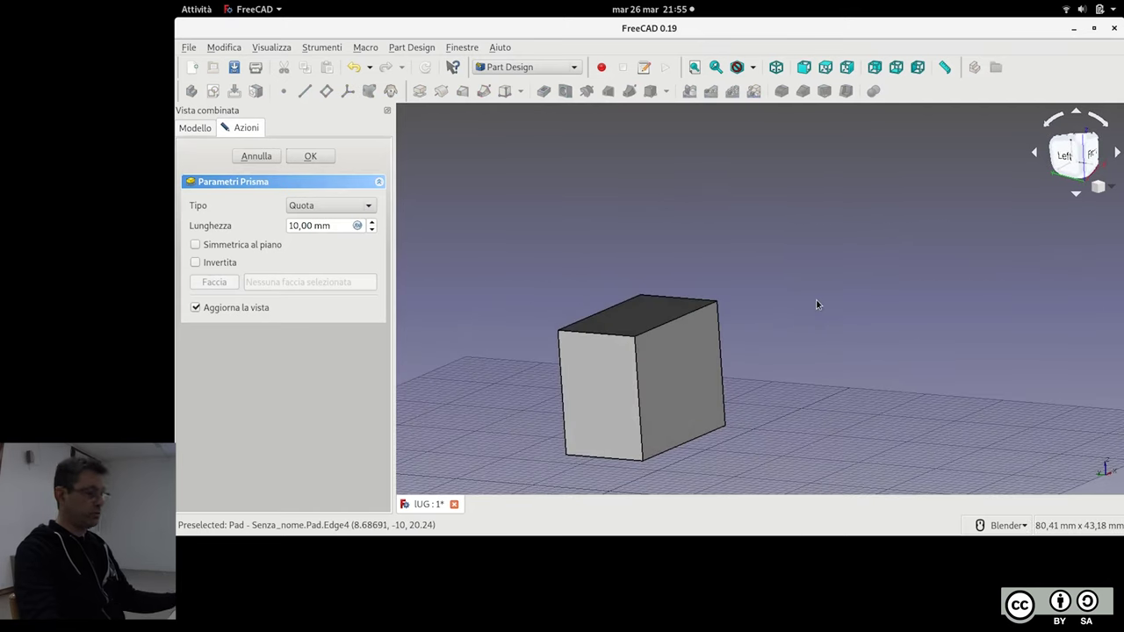
scroll(818, 298, "down", 2)
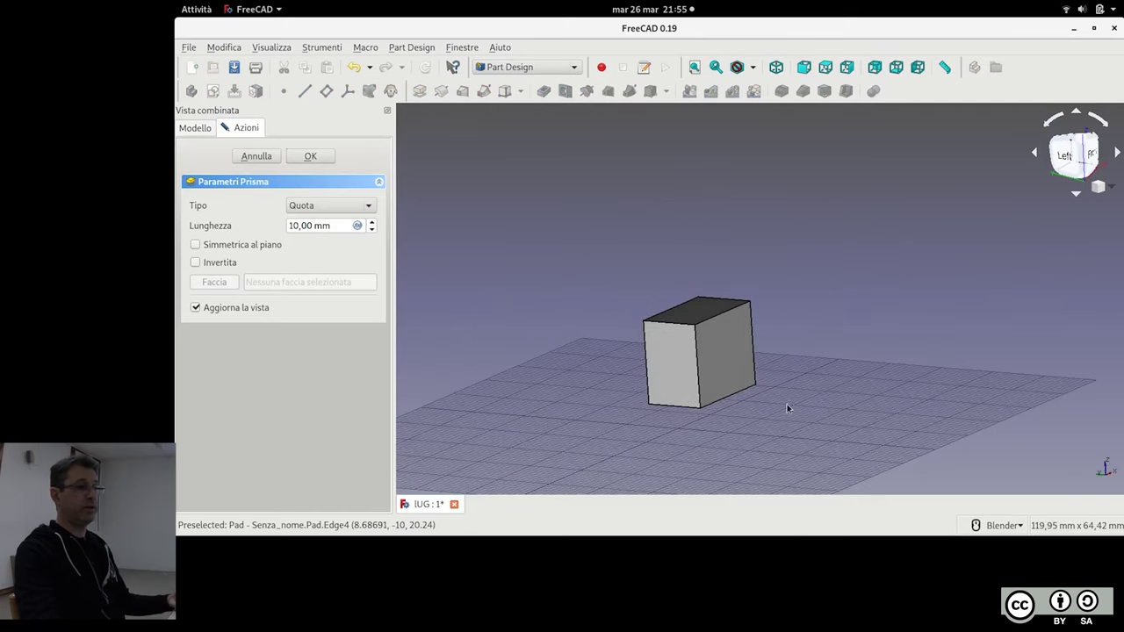
middle_click_drag(796, 403, 767, 414)
middle_click_drag(849, 318, 850, 318)
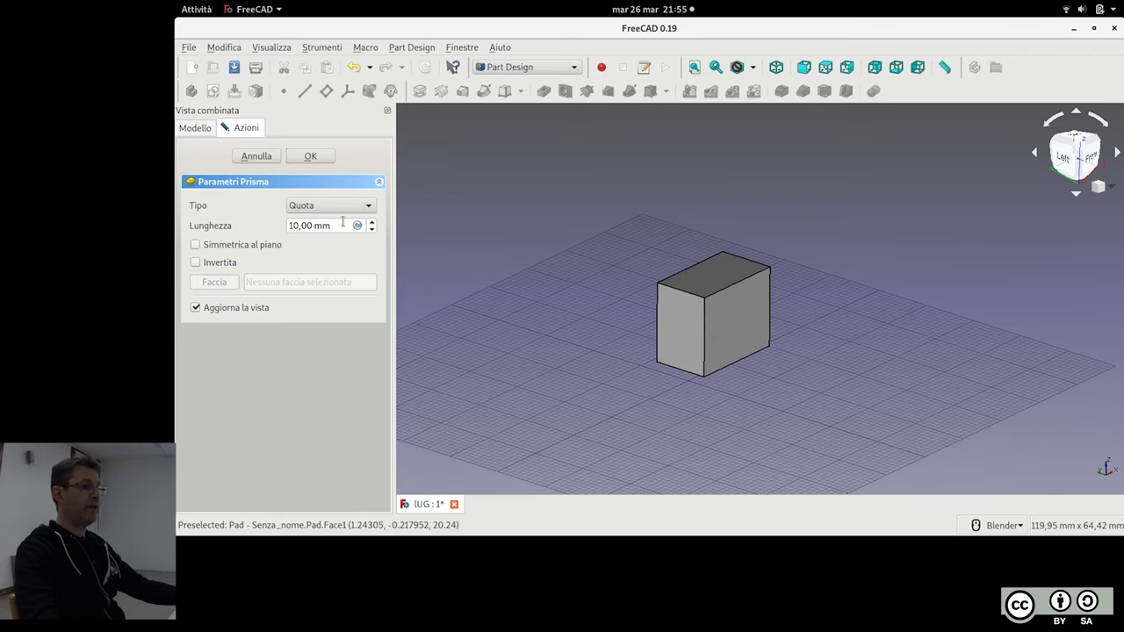
scroll(340, 222, "up", 1)
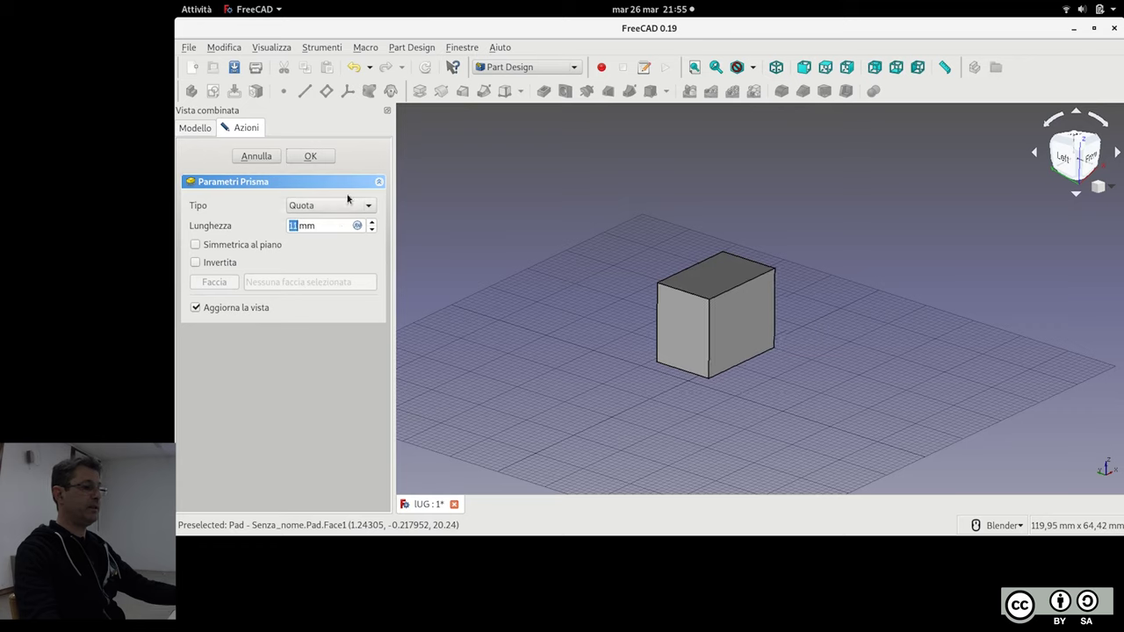
left_click(312, 155)
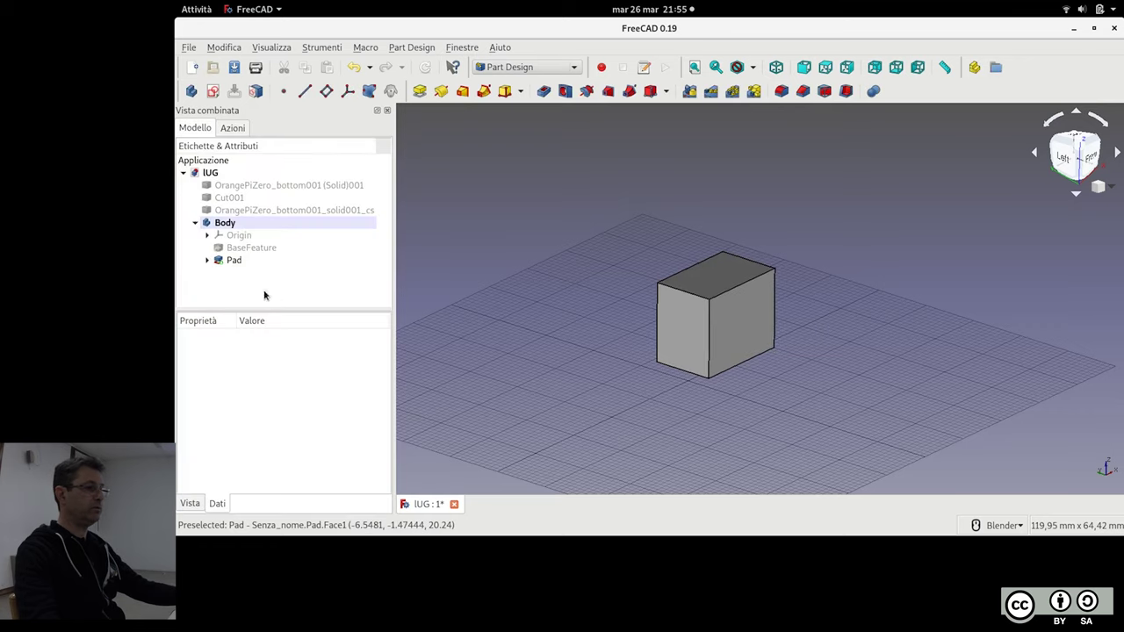
Unhide the OrangePiZero_bottom001 (Solid)001 shell and start Transform on the Body
left_click(194, 223)
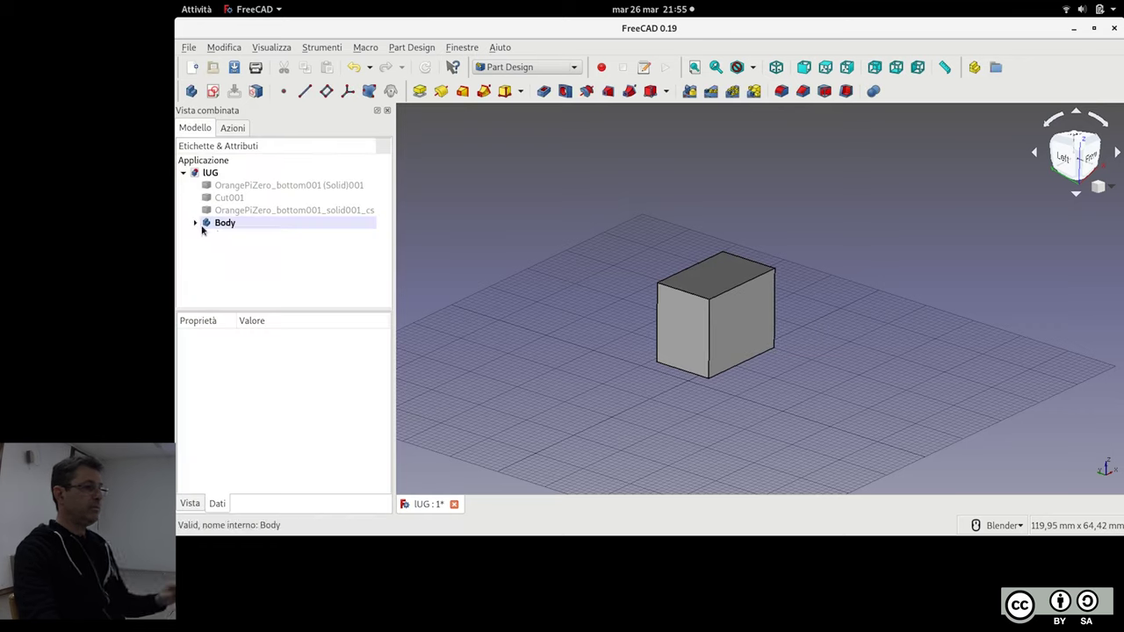
left_click(254, 211)
left_click(252, 186)
key("space")
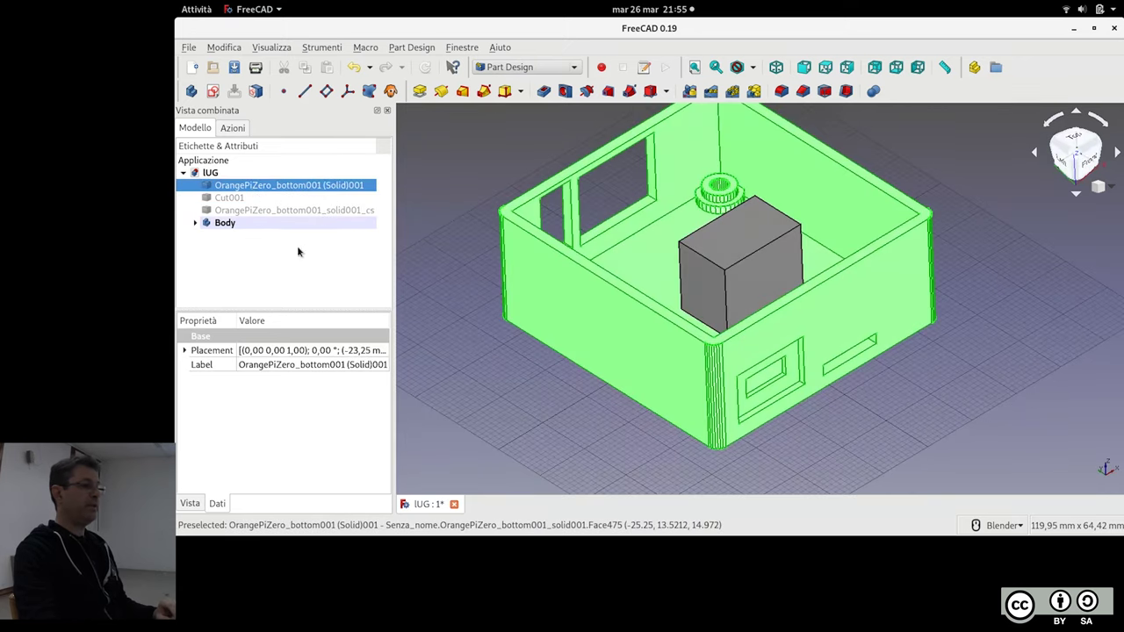
left_click(227, 224)
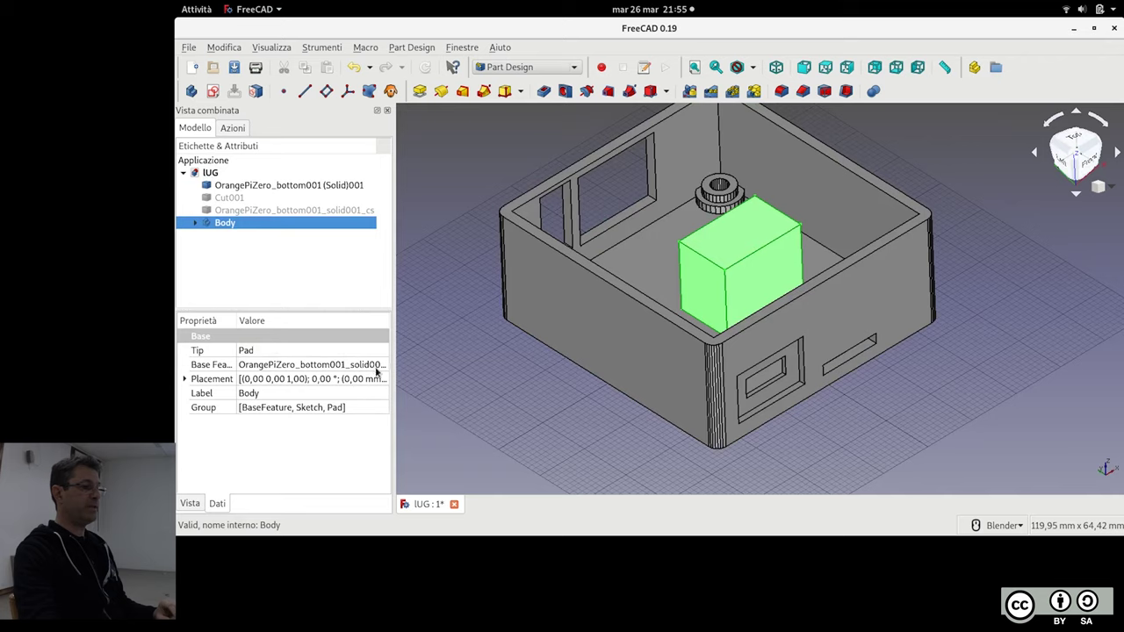
right_click(270, 223)
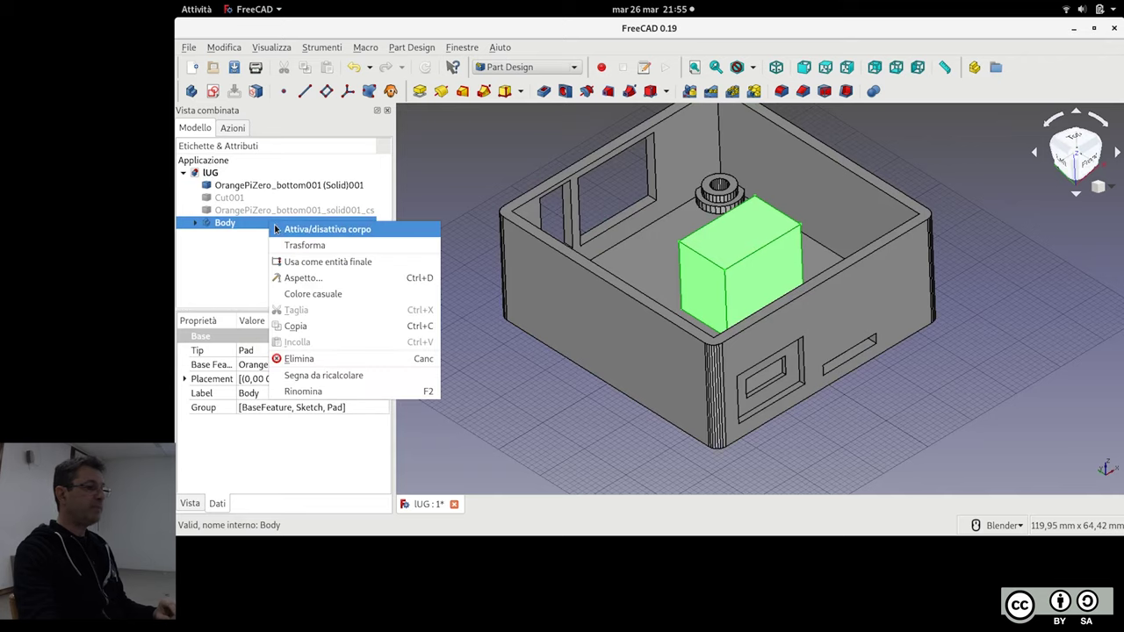
left_click(289, 244)
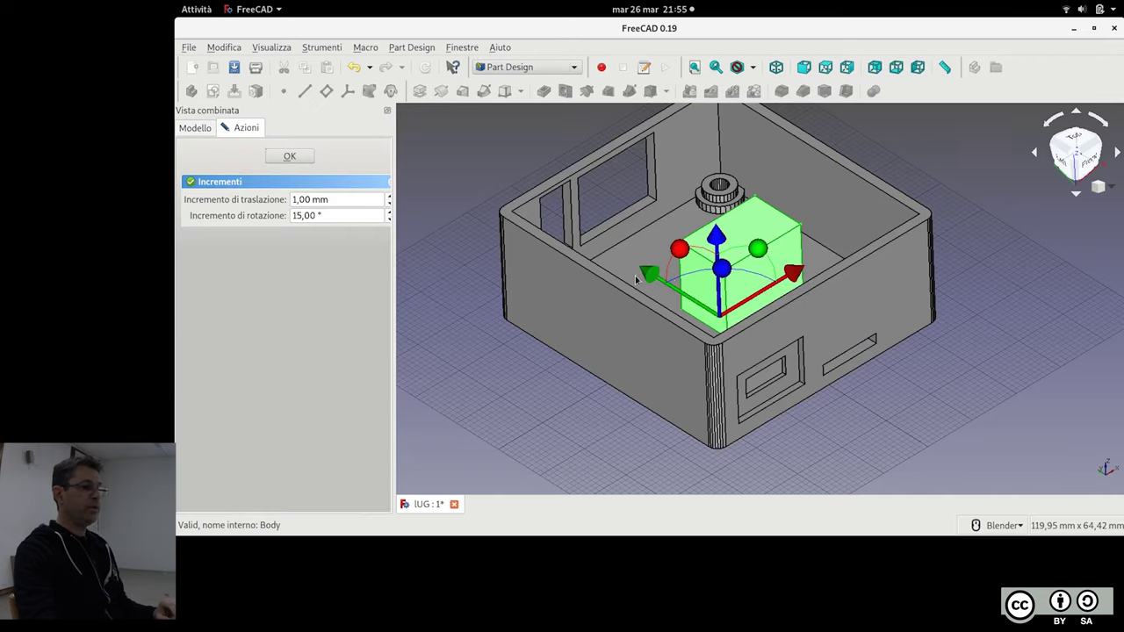
Slide the green block toward the case's back wall and inspect its position
left_click_drag(650, 273, 554, 176)
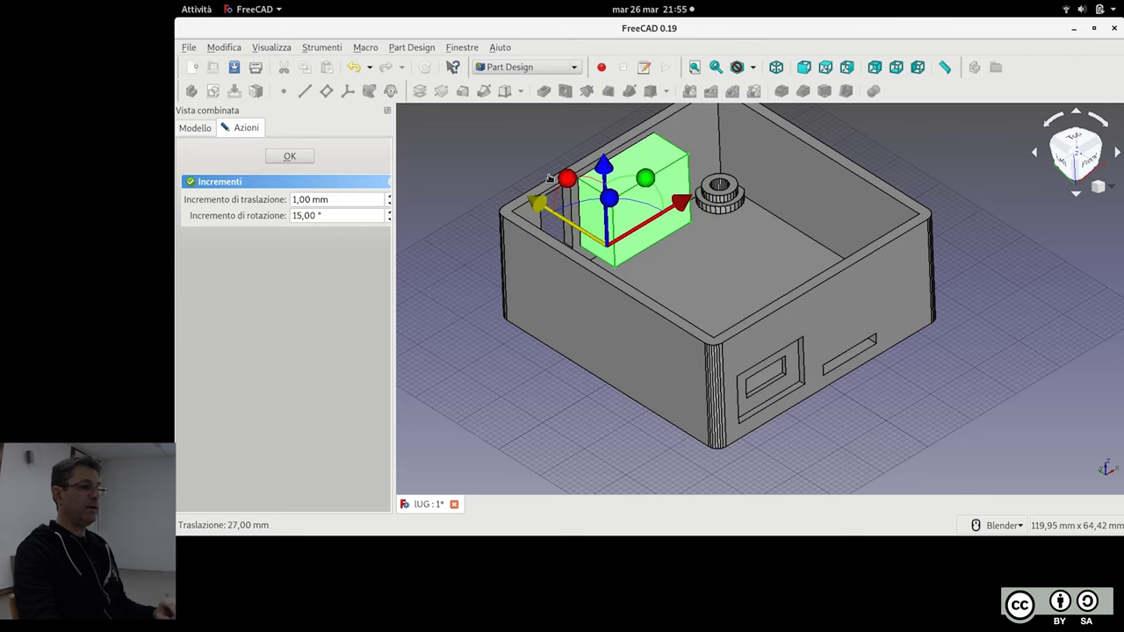
middle_click_drag(555, 176, 760, 338)
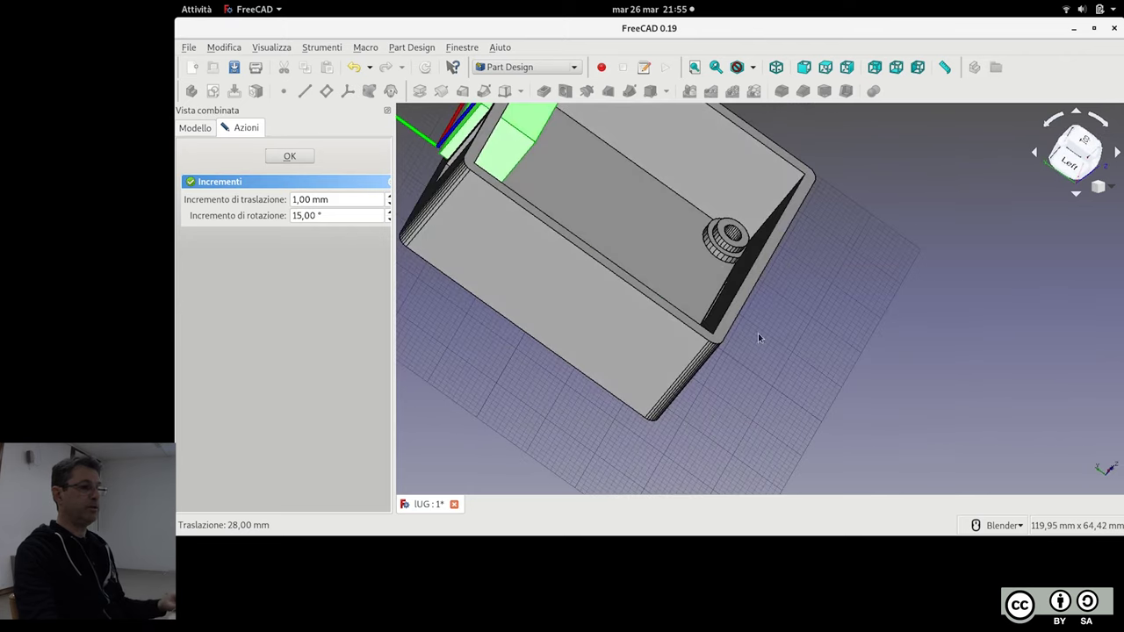
mouse_move(978, 331)
middle_mouse_down()
mouse_move(442, 471)
mouse_move(589, 427)
mouse_move(694, 419)
mouse_move(687, 321)
mouse_move(647, 291)
middle_mouse_up()
scroll(442, 470, "up", 3)
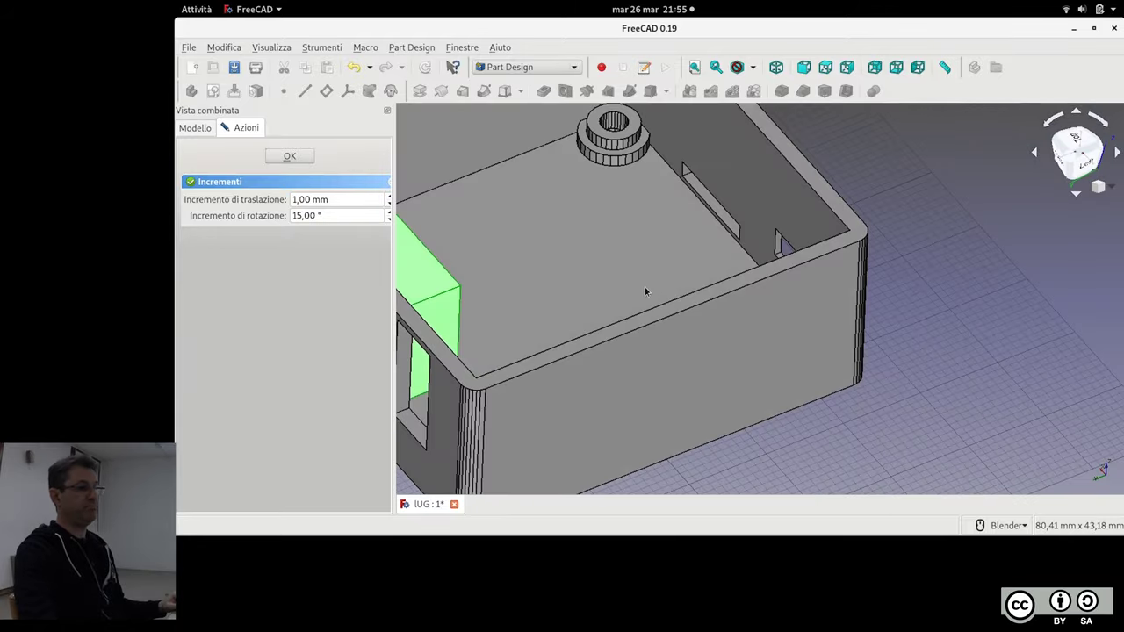
scroll(647, 291, "down", 4)
middle_click_drag(567, 311, 711, 370)
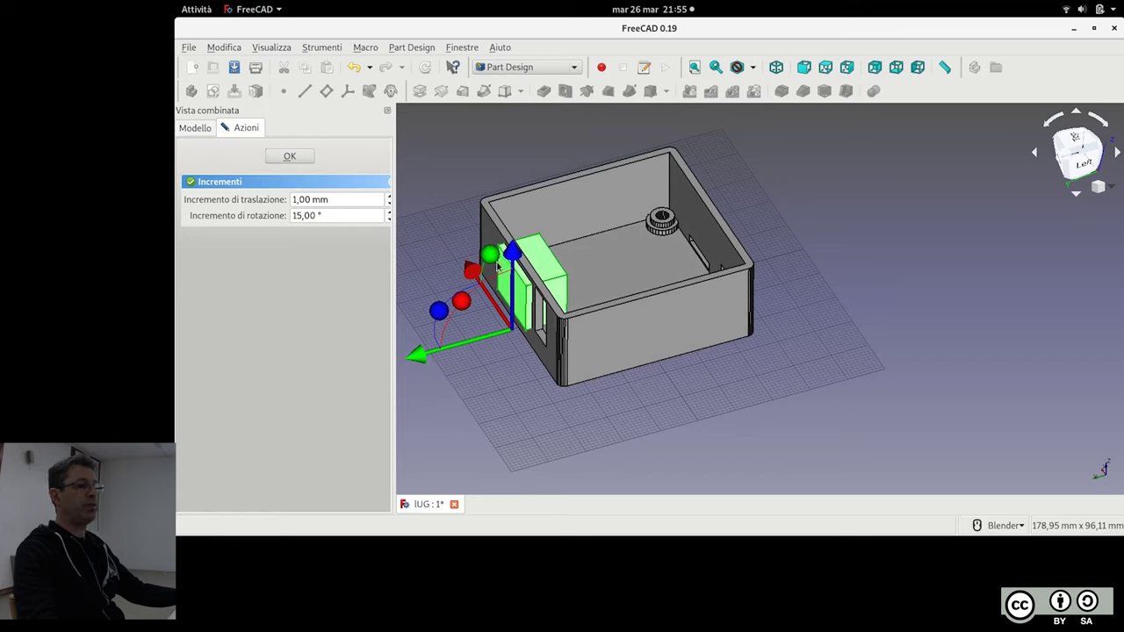
Slide the block 33 mm into the box against the side wall and confirm the placement
left_click_drag(422, 360, 572, 272)
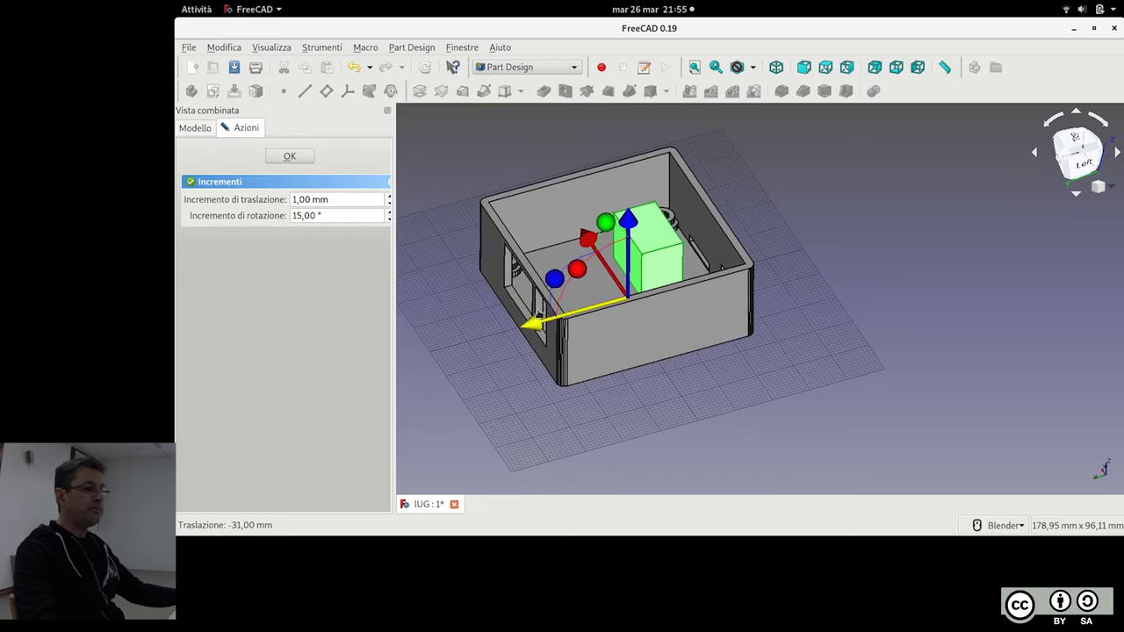
left_click_drag(592, 233, 586, 206)
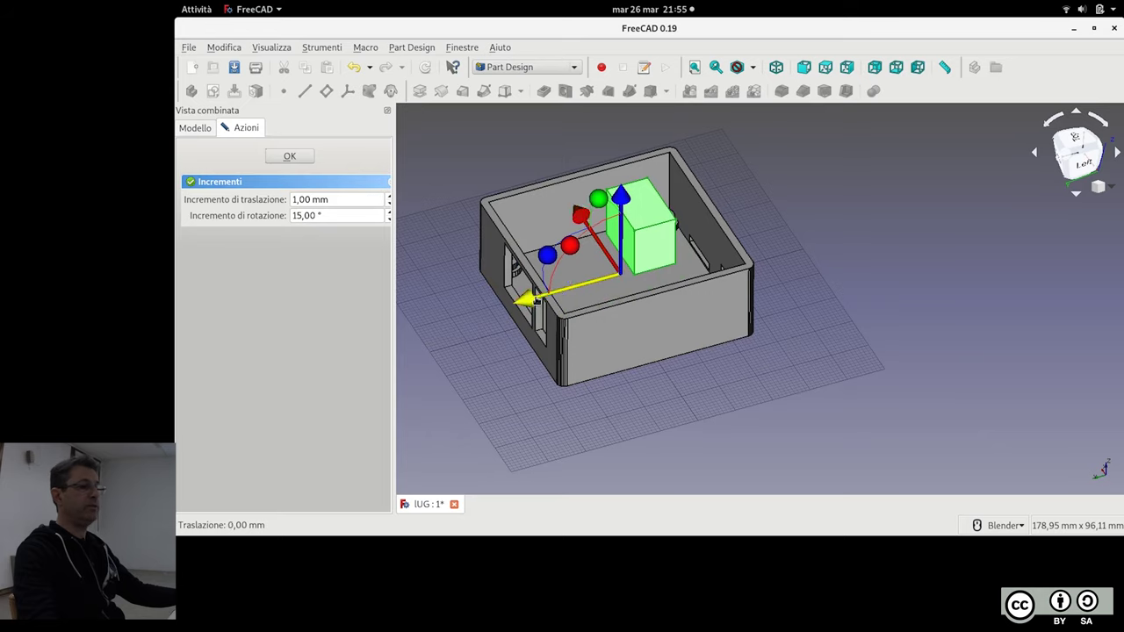
left_click_drag(529, 299, 813, 264)
mouse_move(812, 264)
middle_mouse_down()
mouse_move(703, 335)
mouse_move(850, 367)
middle_mouse_up()
left_click(289, 156)
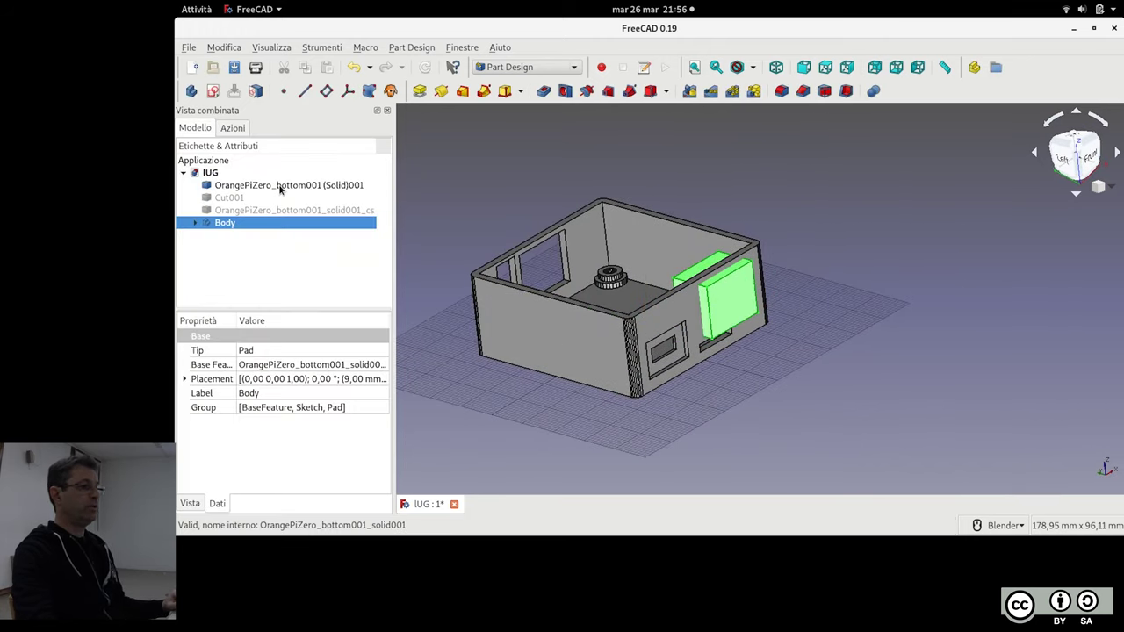
Cut the Body block from the OrangePiZero box solid with the Part workbench's Cut
left_click(280, 186)
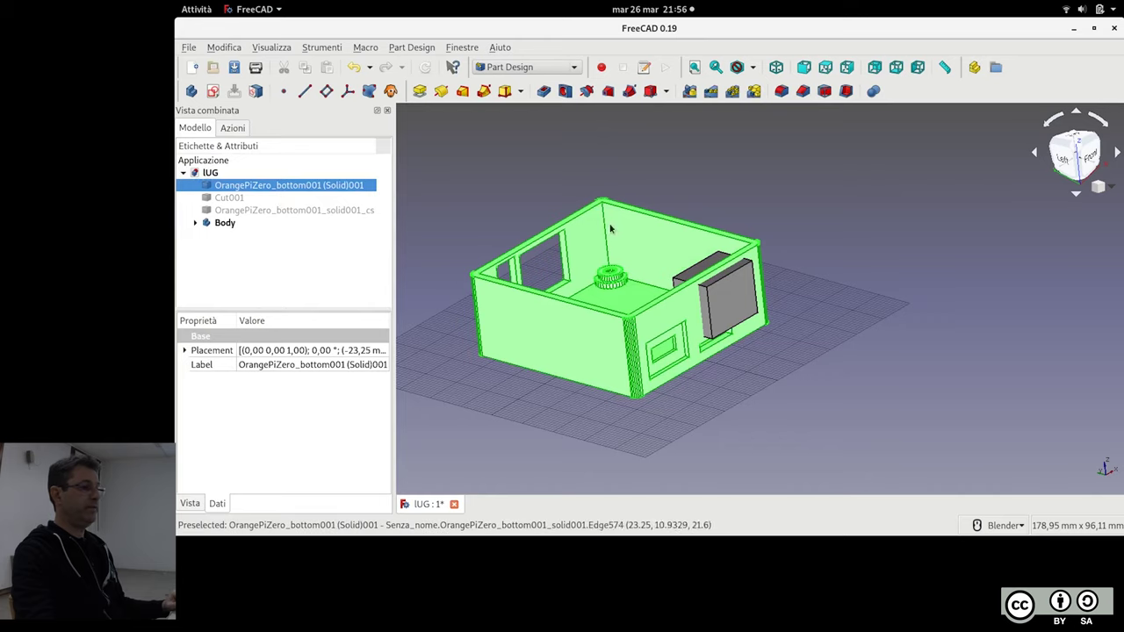
left_click(224, 224, "ctrl")
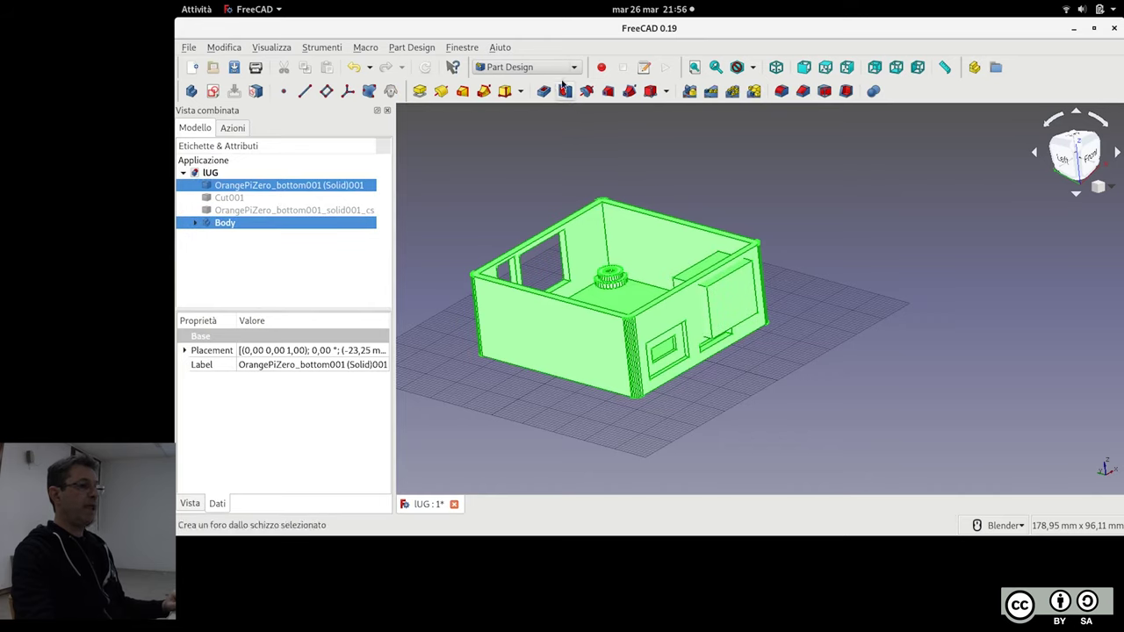
left_click(537, 68)
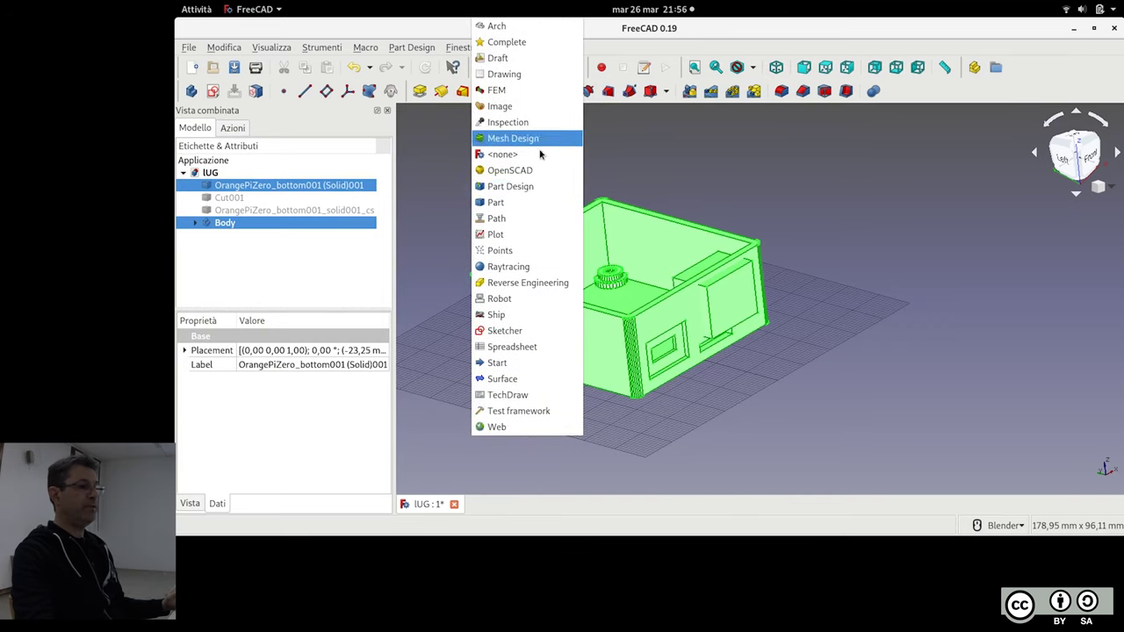
left_click(539, 202)
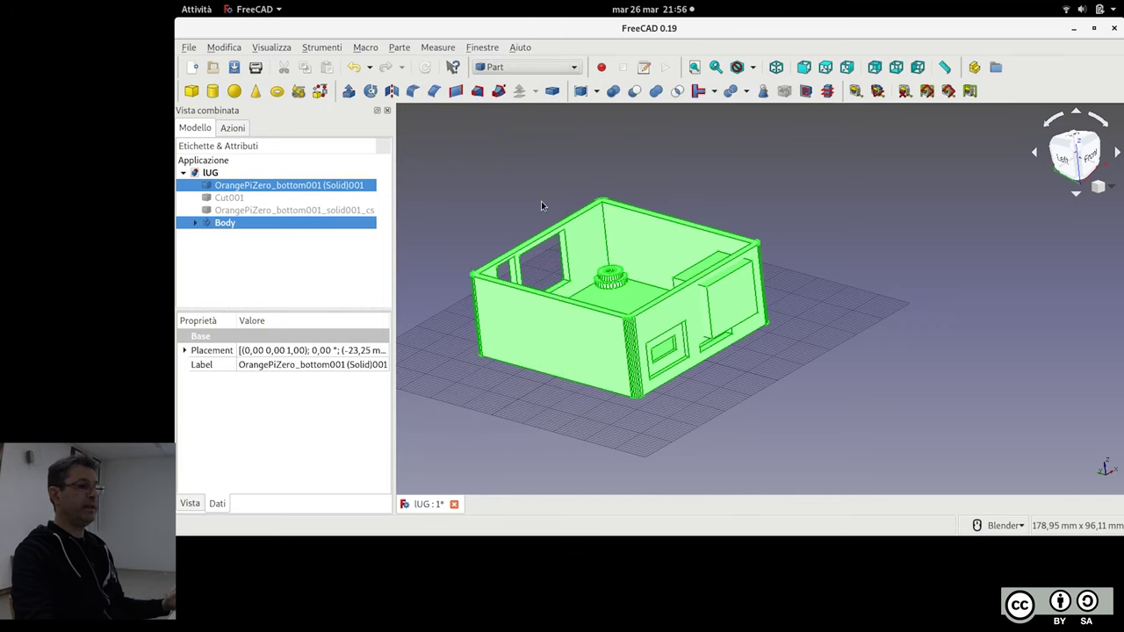
left_click(636, 91)
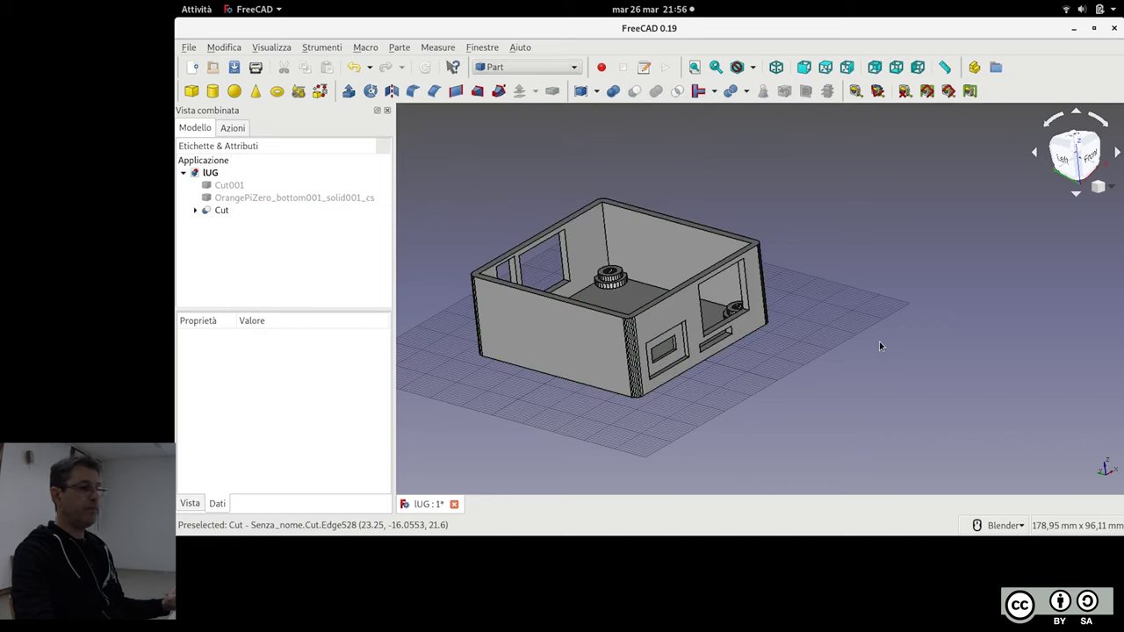
scroll(878, 344, "up", 3)
middle_click_drag(815, 353, 825, 343)
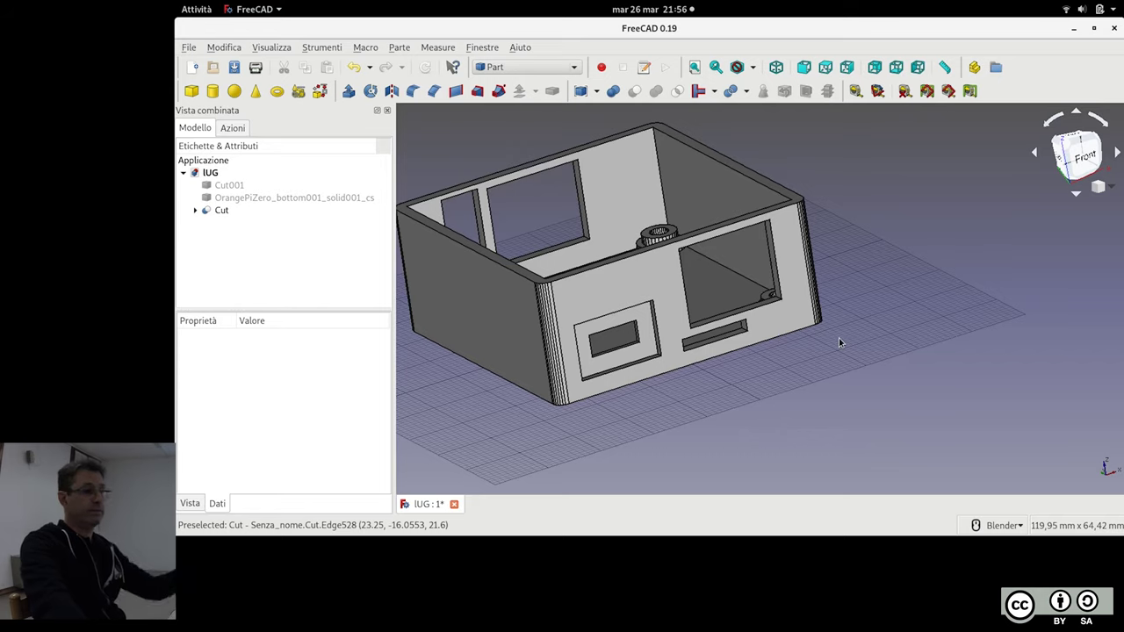
Inspect the cut box, then open Part cross-sections for Cut with an XY section at 10,80 mm
scroll(733, 221, "up", 2)
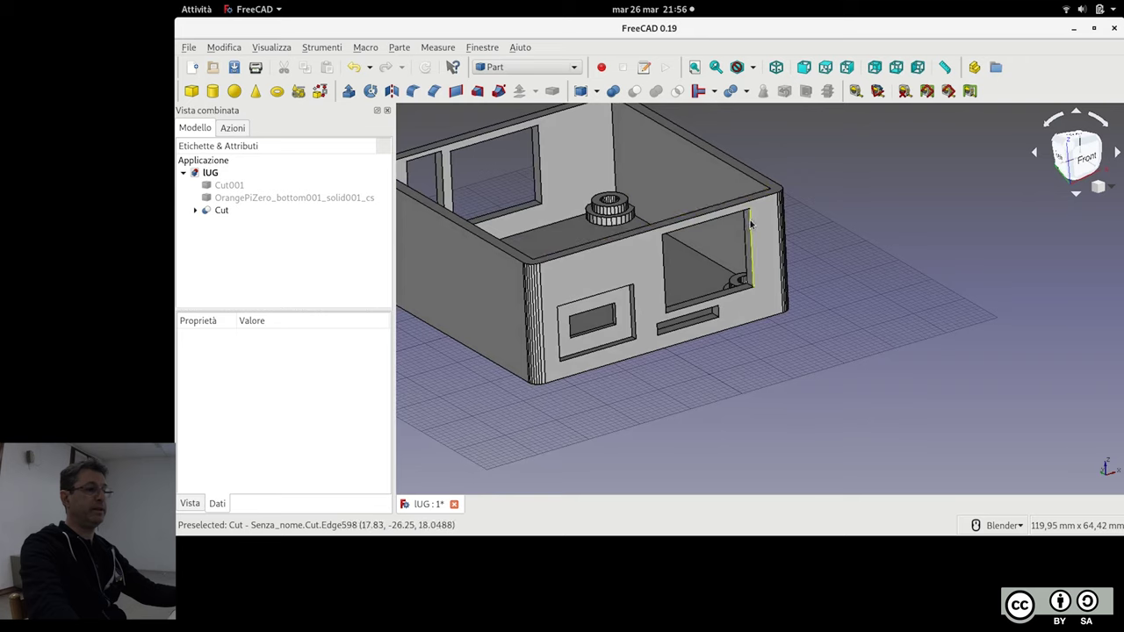
scroll(711, 279, "down", 4)
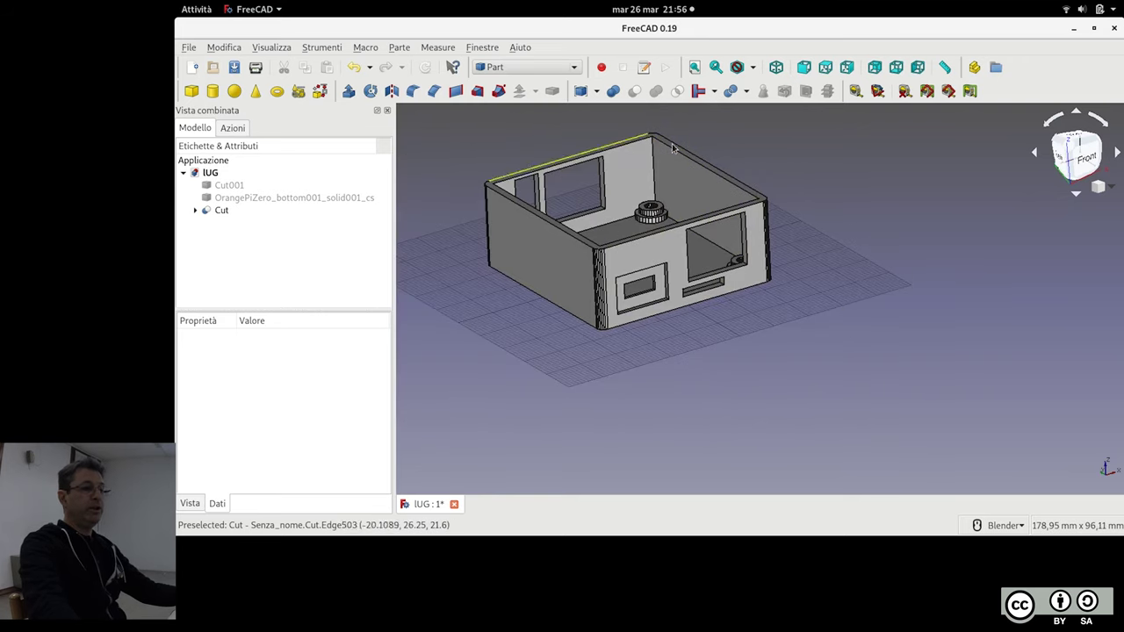
middle_click_drag(875, 298, 865, 295)
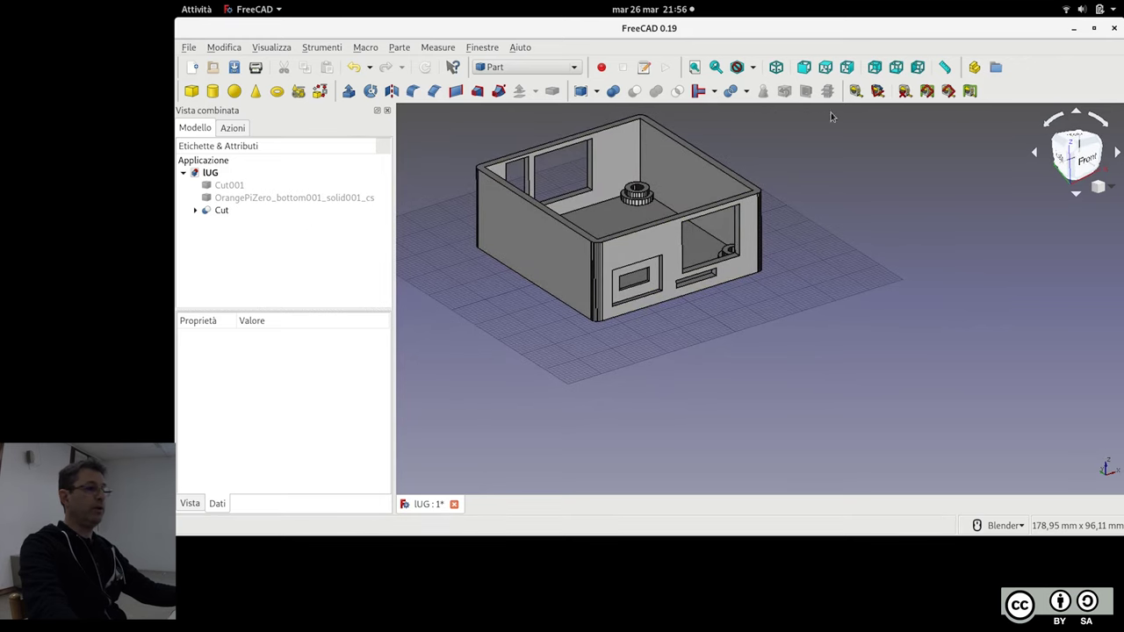
left_click(235, 210)
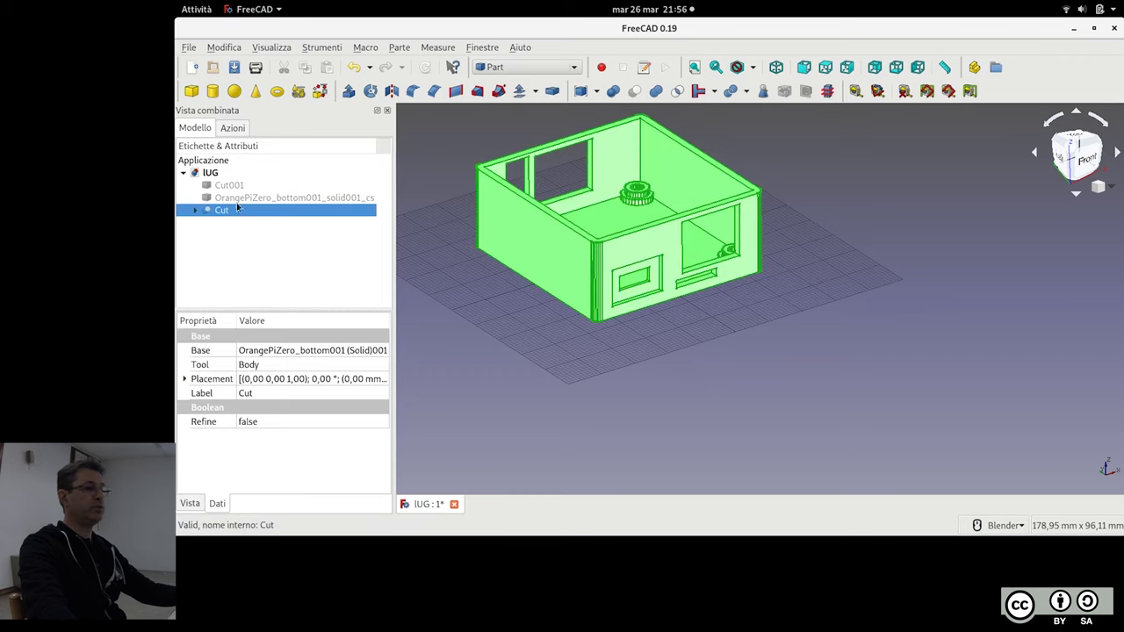
left_click(827, 91)
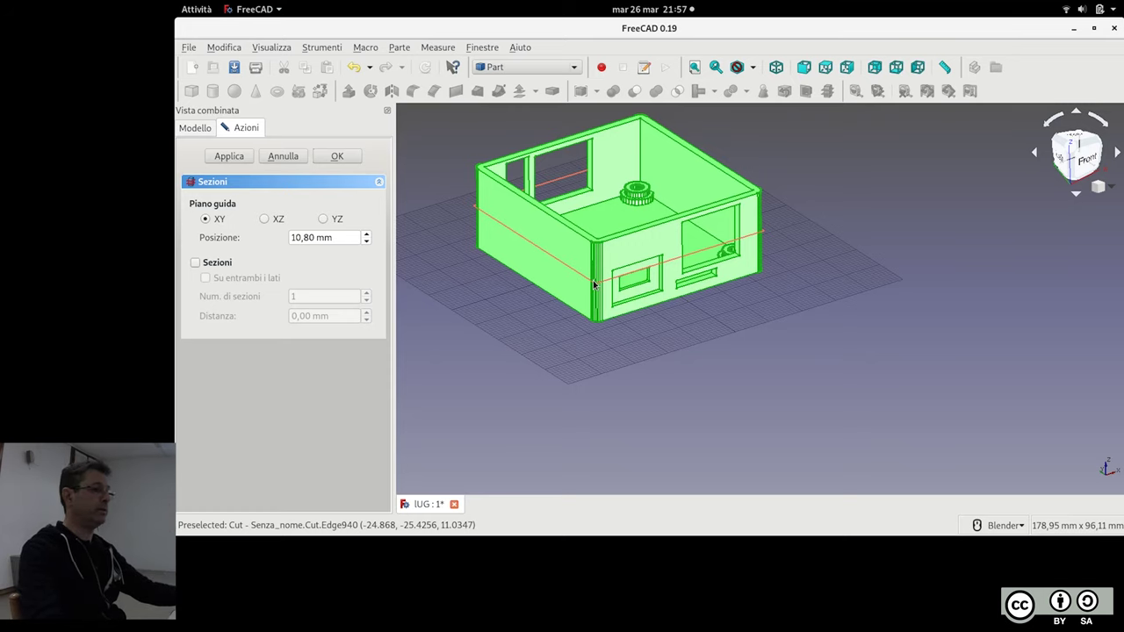
Cancel the Sezioni task without a section and reselect the Cut object in the tree
left_click(283, 156)
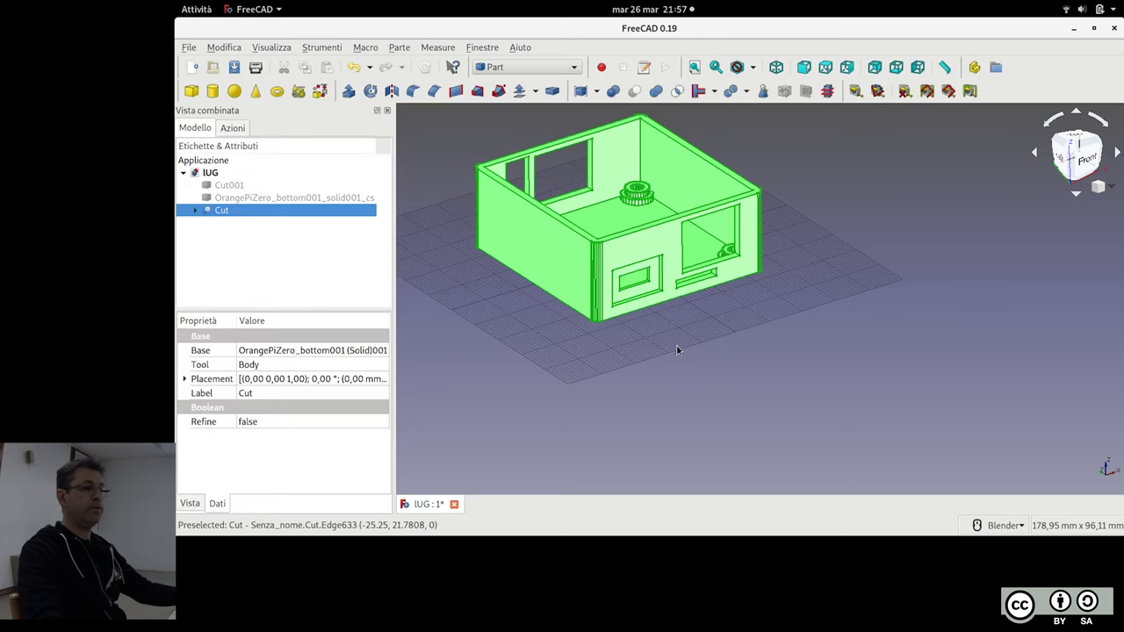
middle_click_drag(776, 355, 816, 369)
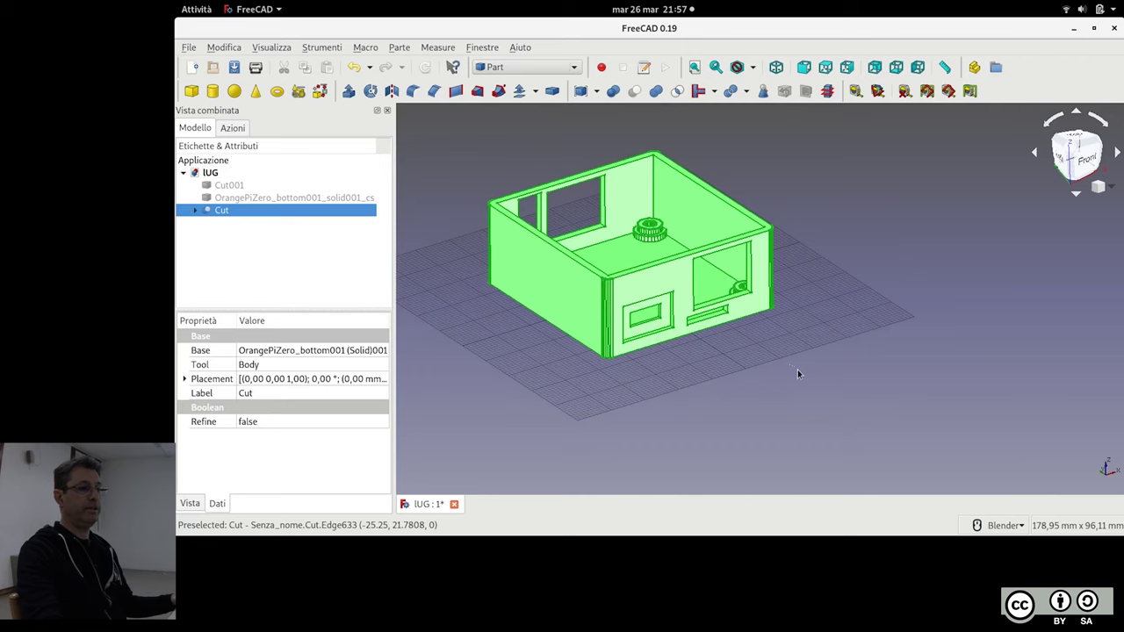
left_click(815, 368)
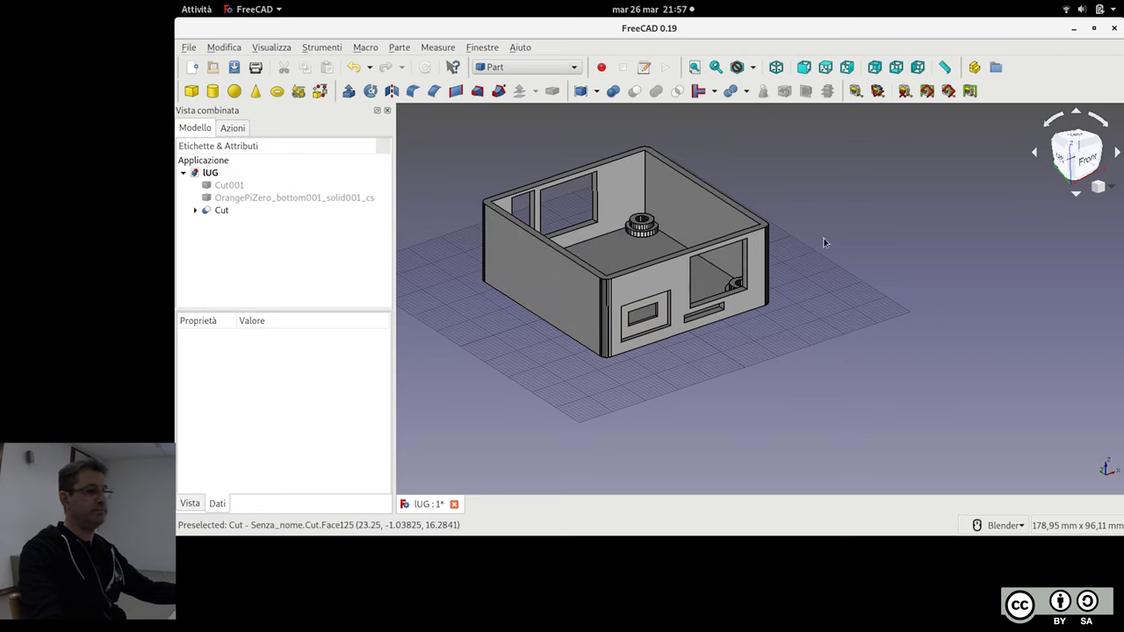
left_click(224, 211)
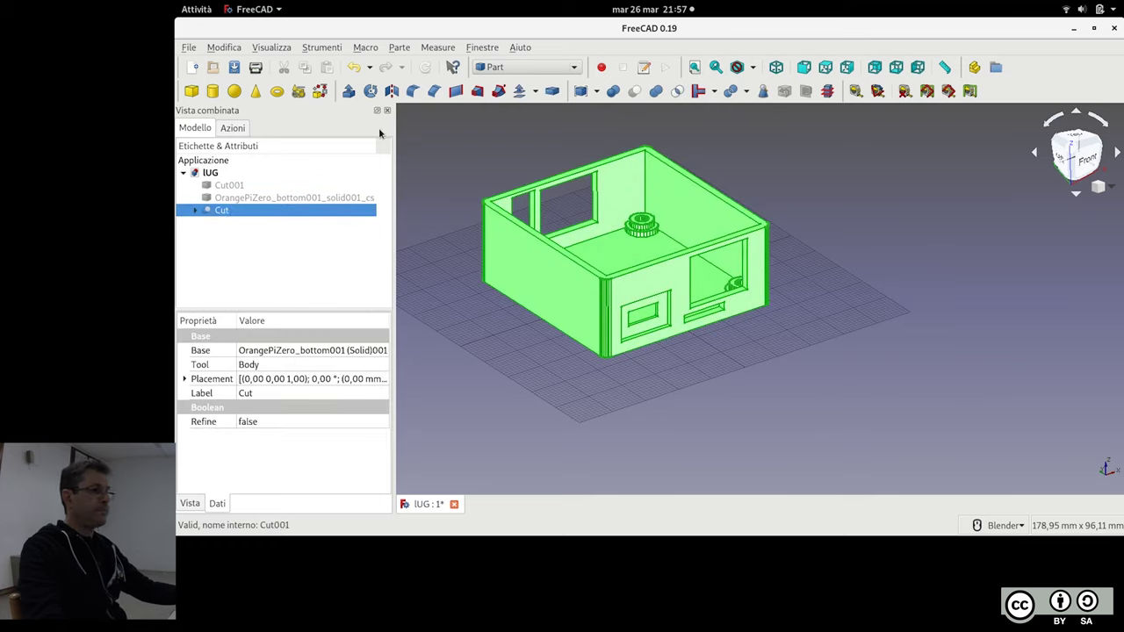
Make a simple copy Cut002 of the Cut and hide it
left_click(400, 47)
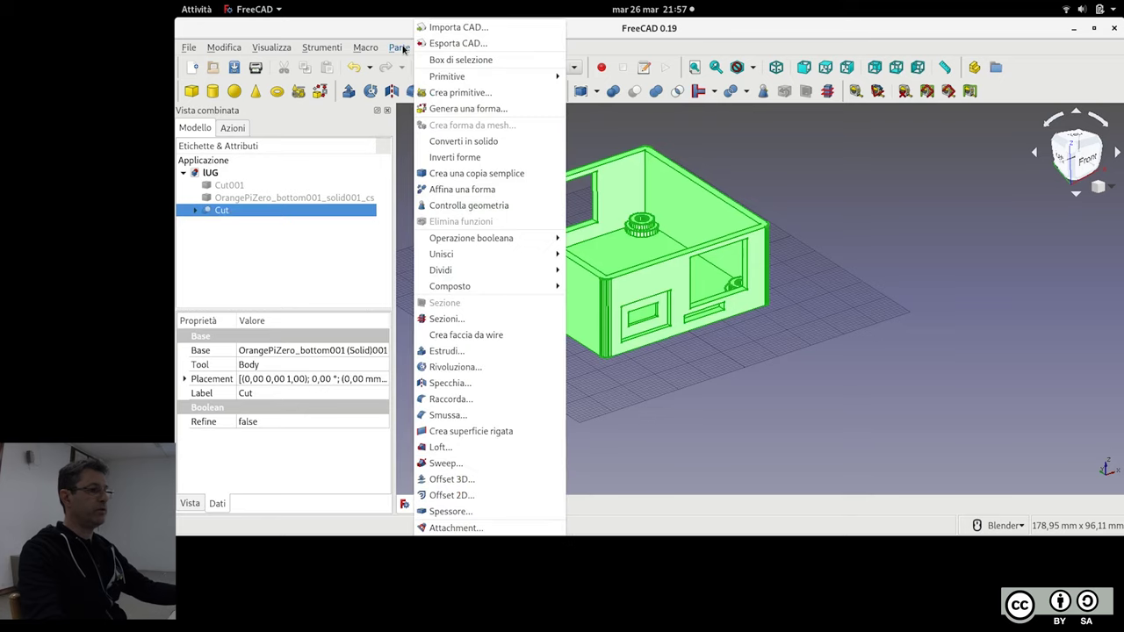
left_click(468, 189)
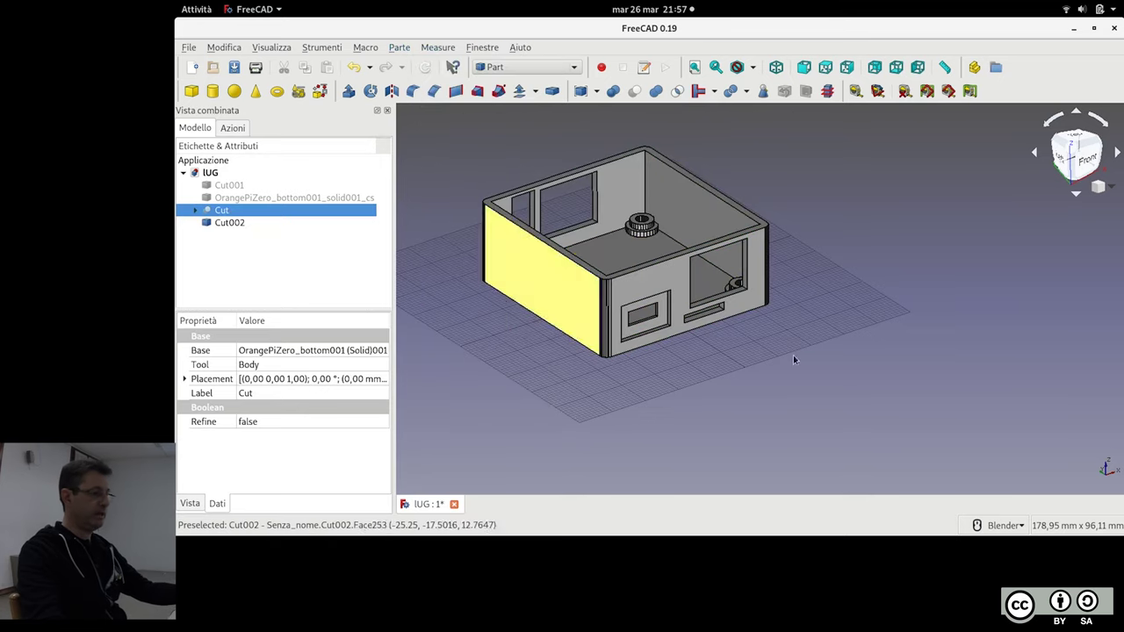
left_click(230, 223)
key("space")
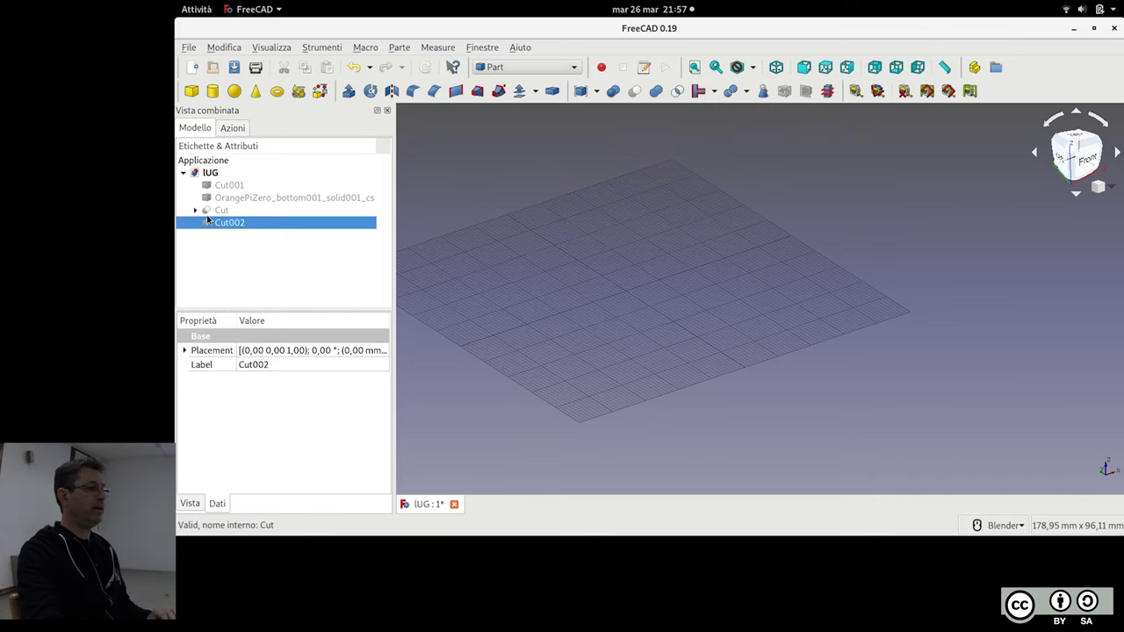
Delete the Body block and the original Cut, confirming the dependency warnings
left_click(217, 211)
left_click(236, 235)
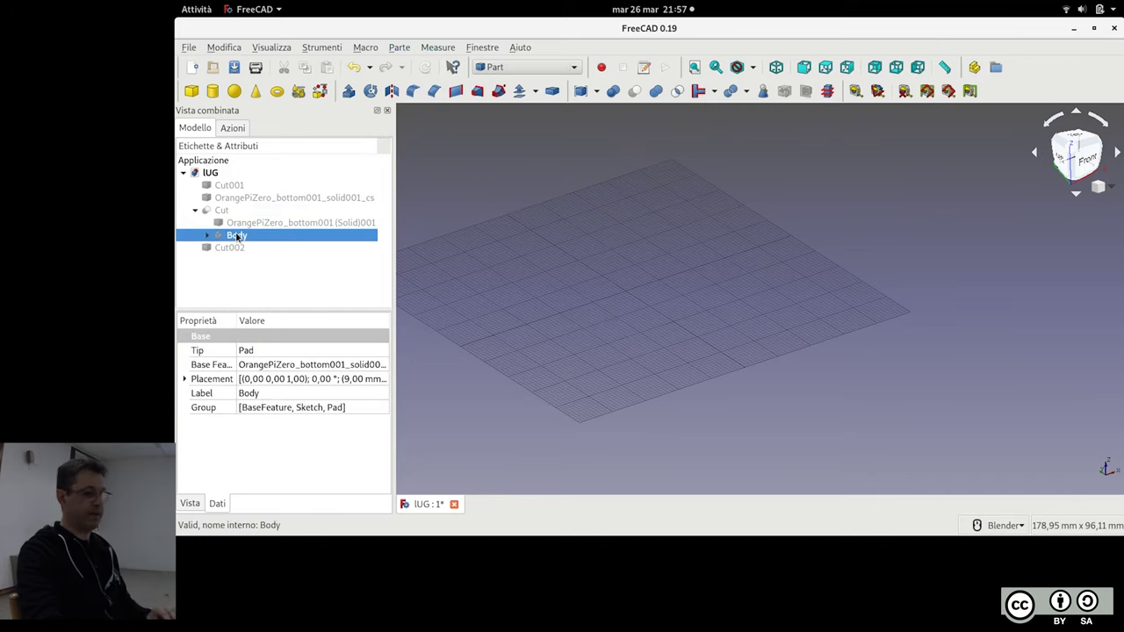
key("Delete")
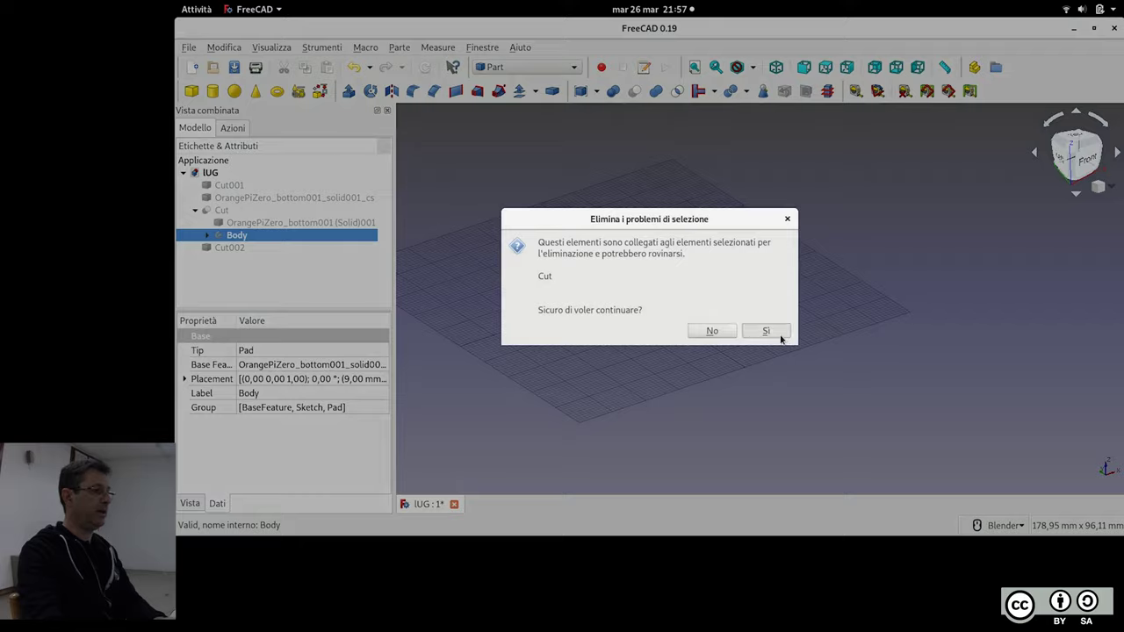
left_click(777, 333)
left_click(268, 225)
key("Delete")
left_click(767, 330)
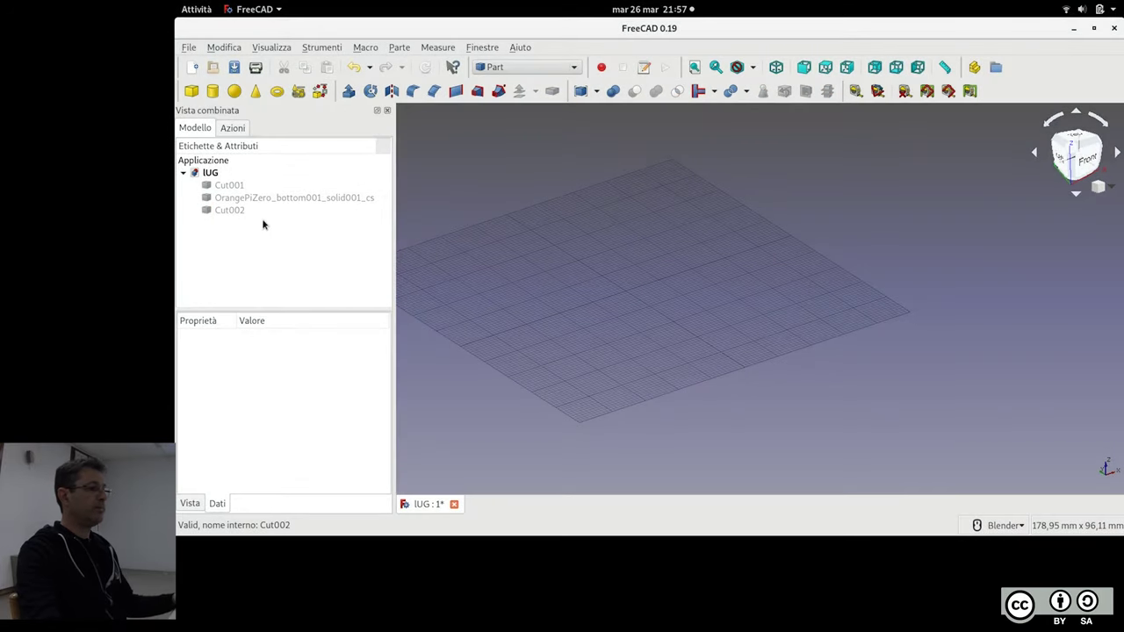
Rename the Cut002 copy to Scatola
left_click(252, 215)
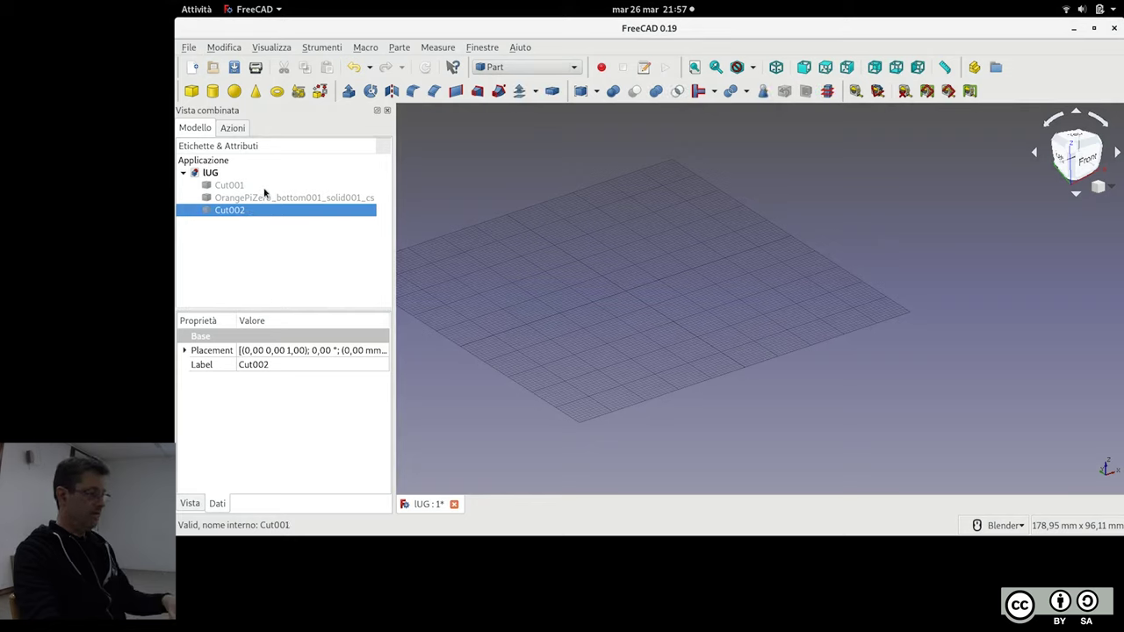
key("F2")
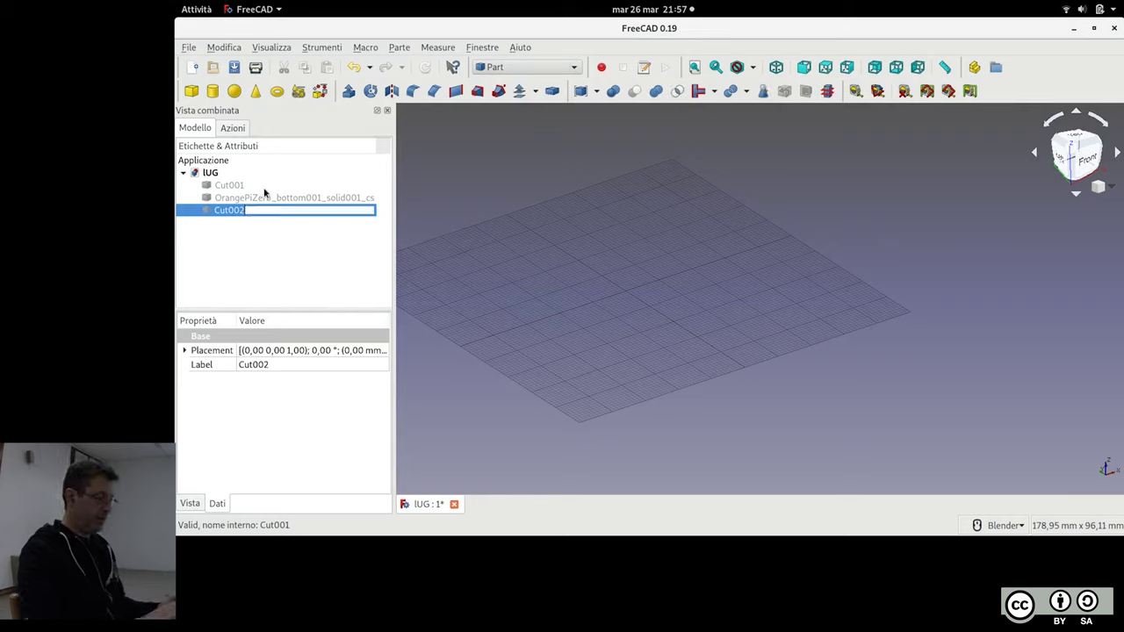
type("sCATOLA")
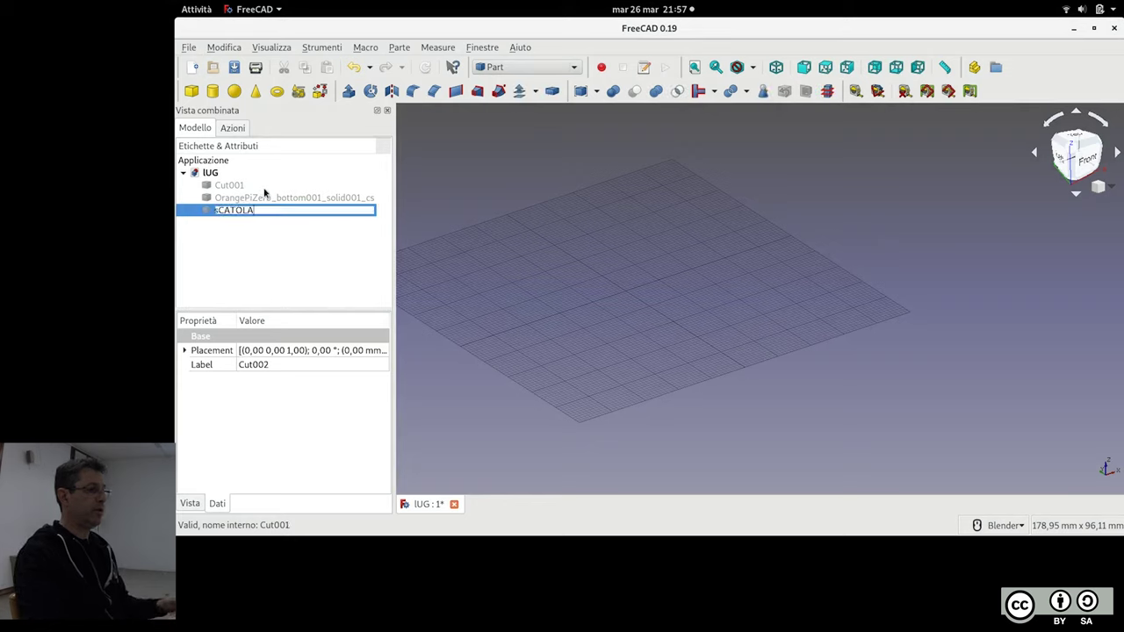
key("Return")
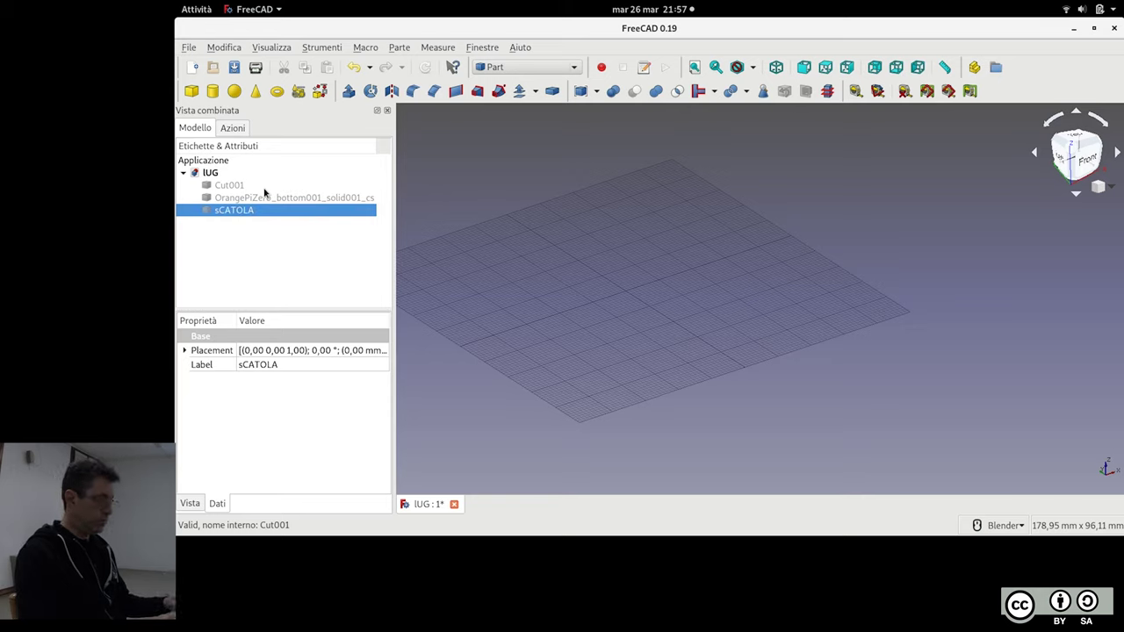
key("F2")
type("Scat")
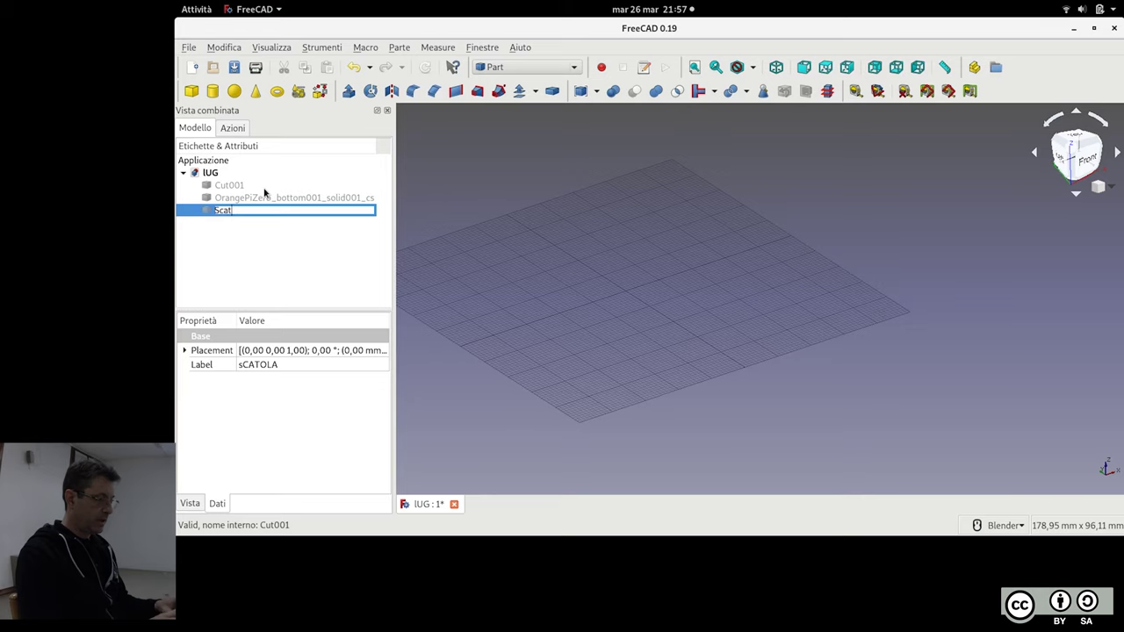
type("ola")
key("Return")
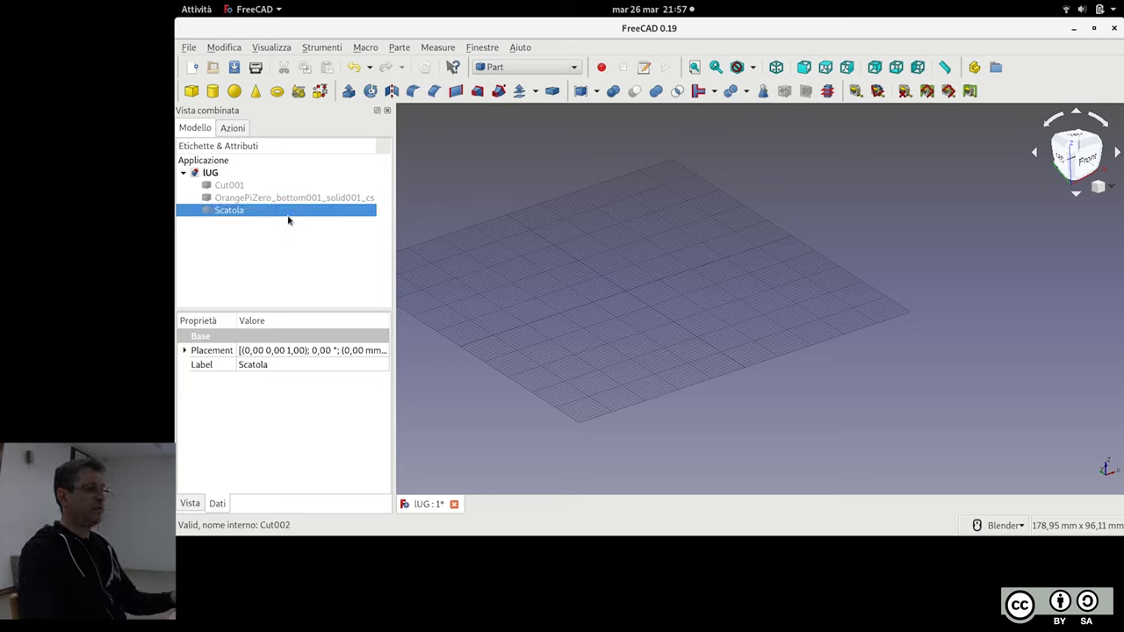
Hide Scatola and delete the leftover OrangePiZero board solid
key("space")
key("space")
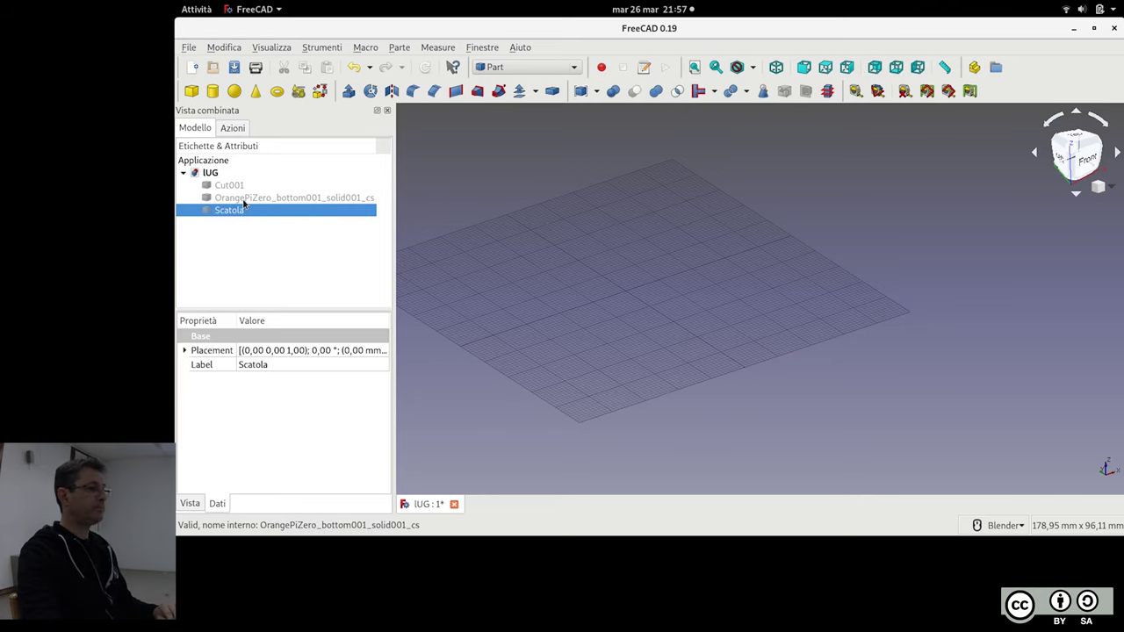
left_click(253, 199)
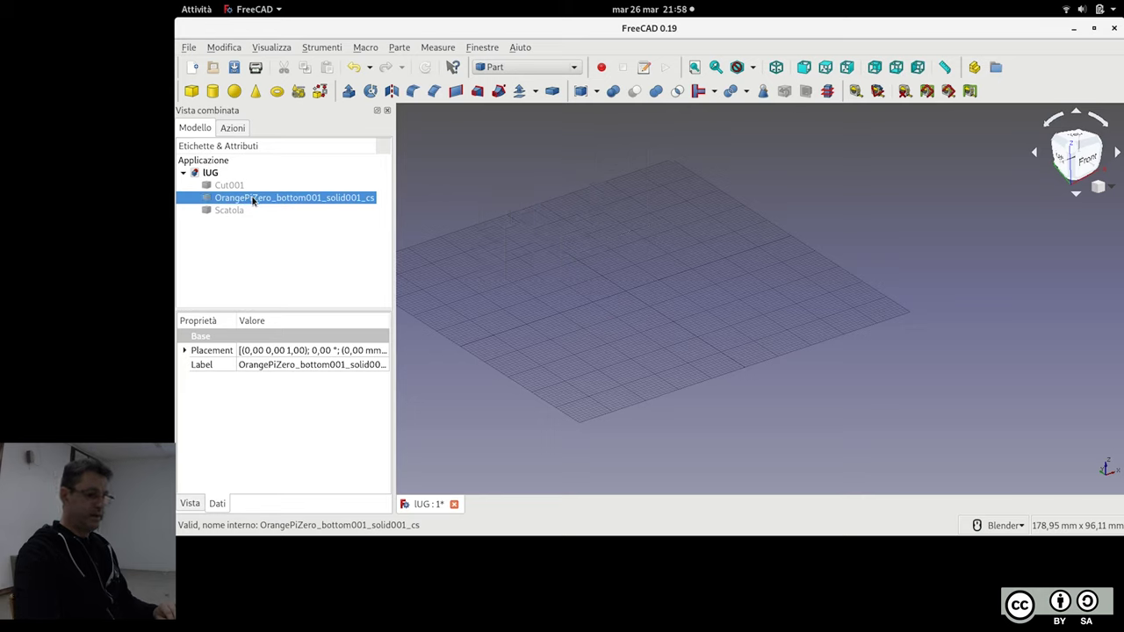
key("Delete")
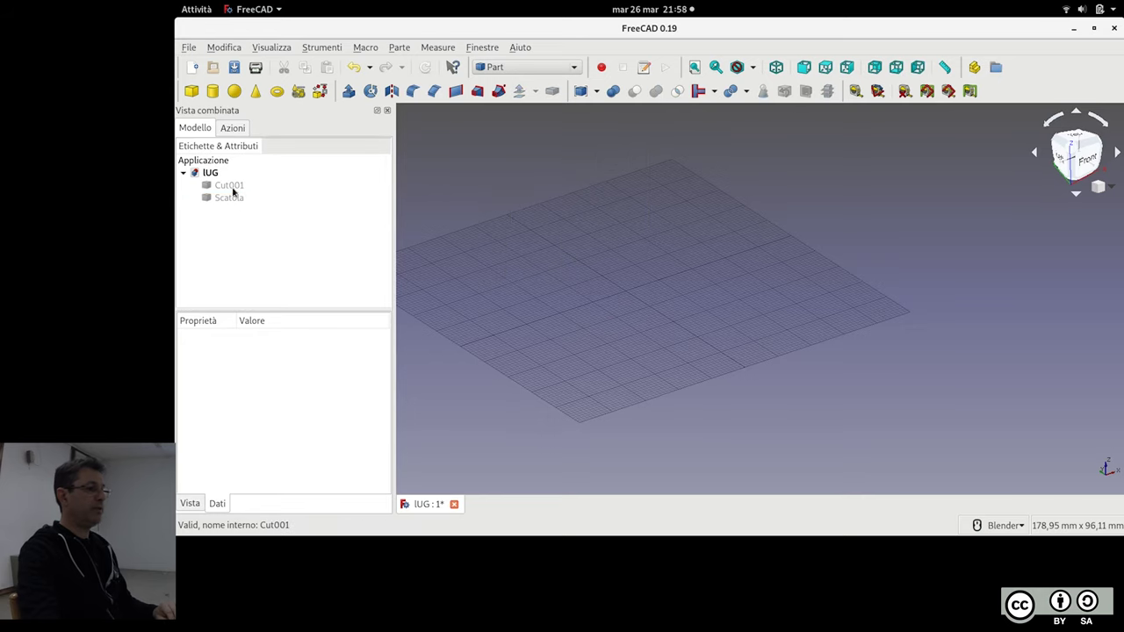
Show the Cut001 plate and rename it Coperchio
left_click(239, 188)
key("space")
left_click(238, 188)
type("oper")
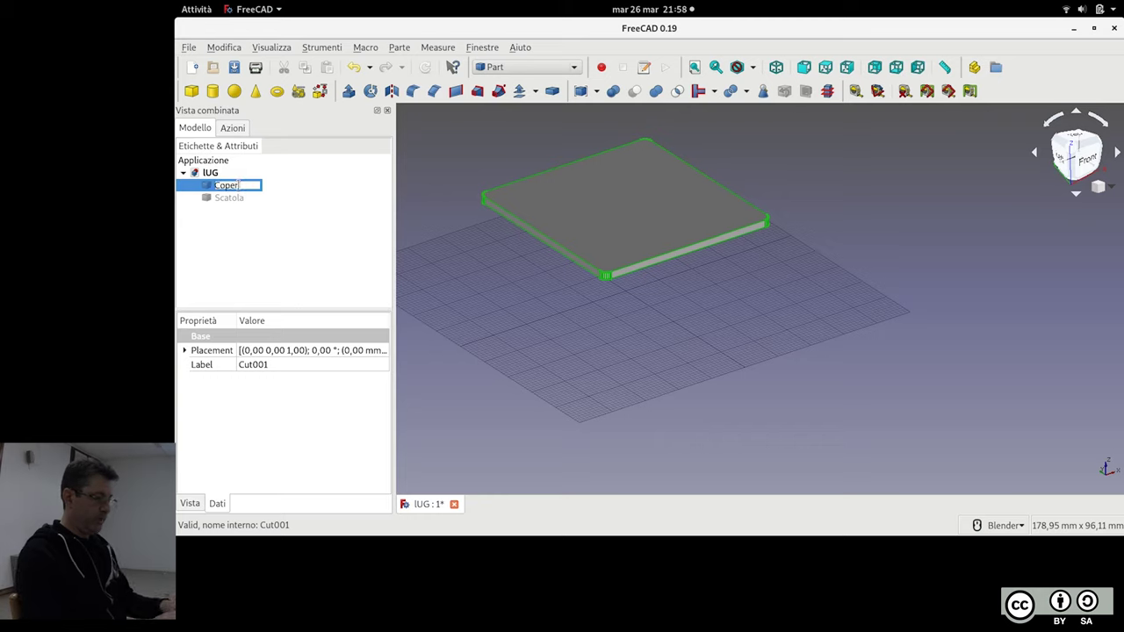
type("ch")
key("Return")
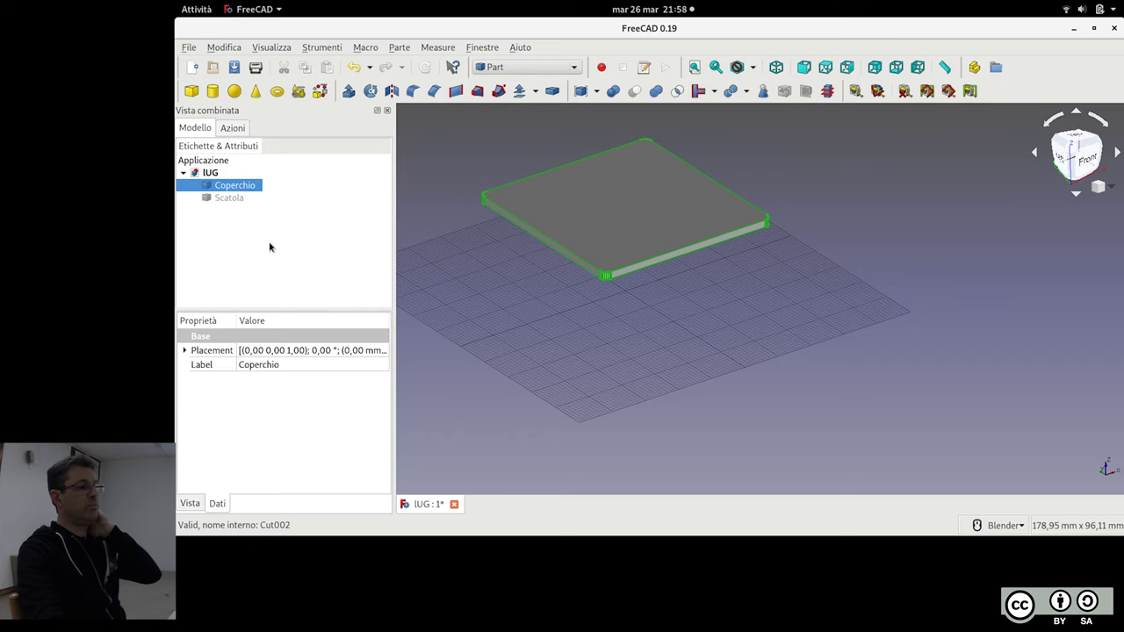
Make the Scatola box visible again alongside the Coperchio lid
left_click(269, 247)
left_click(231, 199)
key("space")
left_click(251, 234)
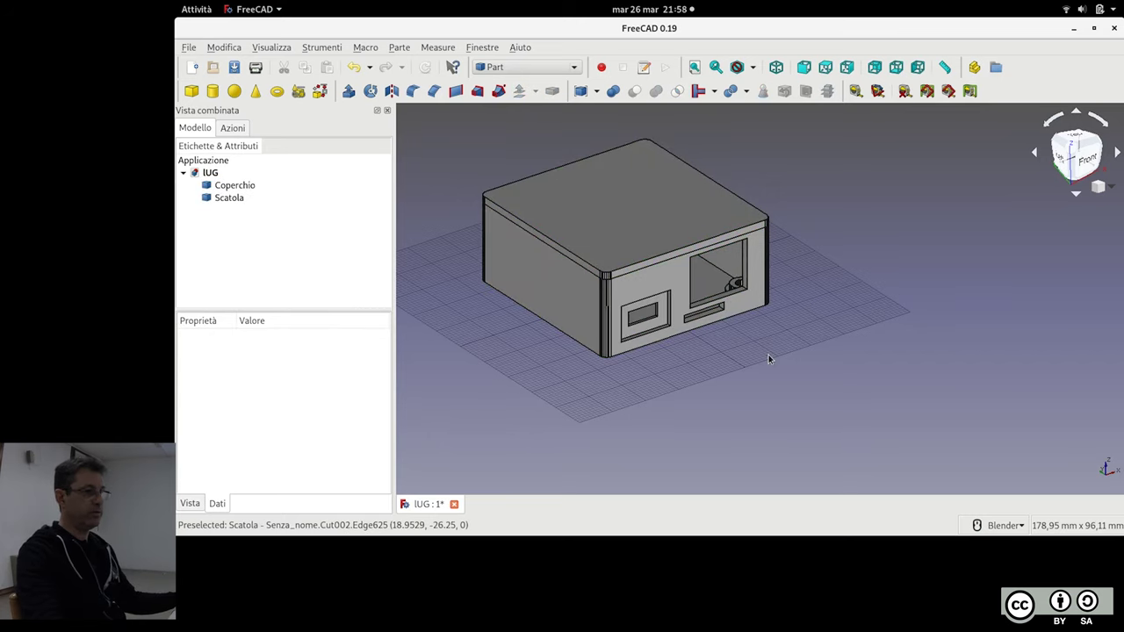
middle_click_drag(772, 357, 772, 290)
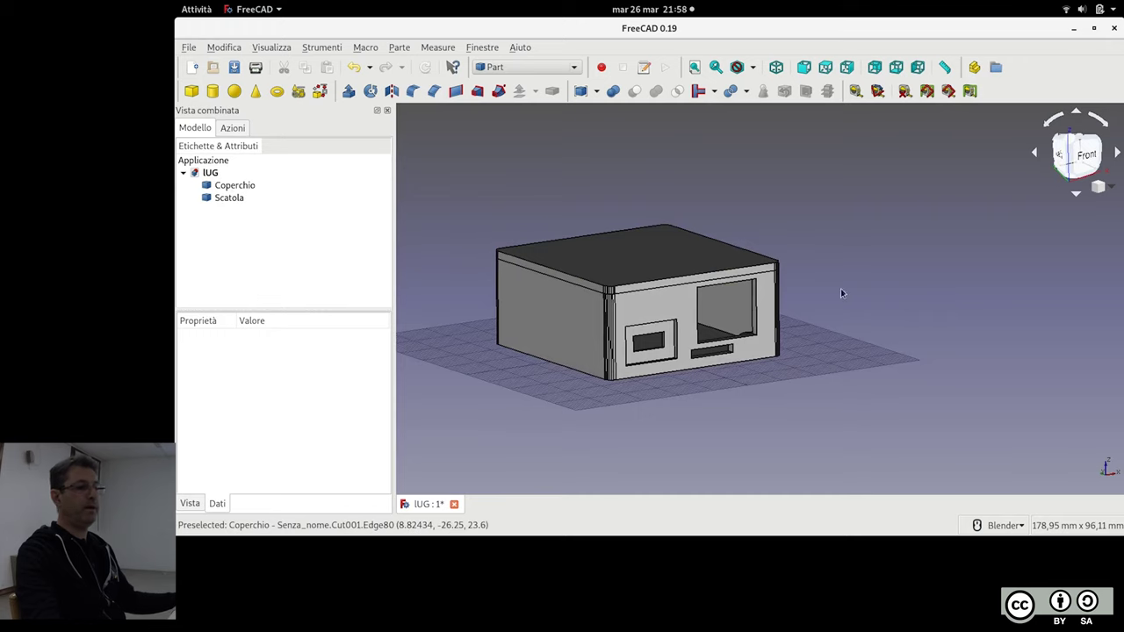
middle_click_drag(907, 355, 906, 361)
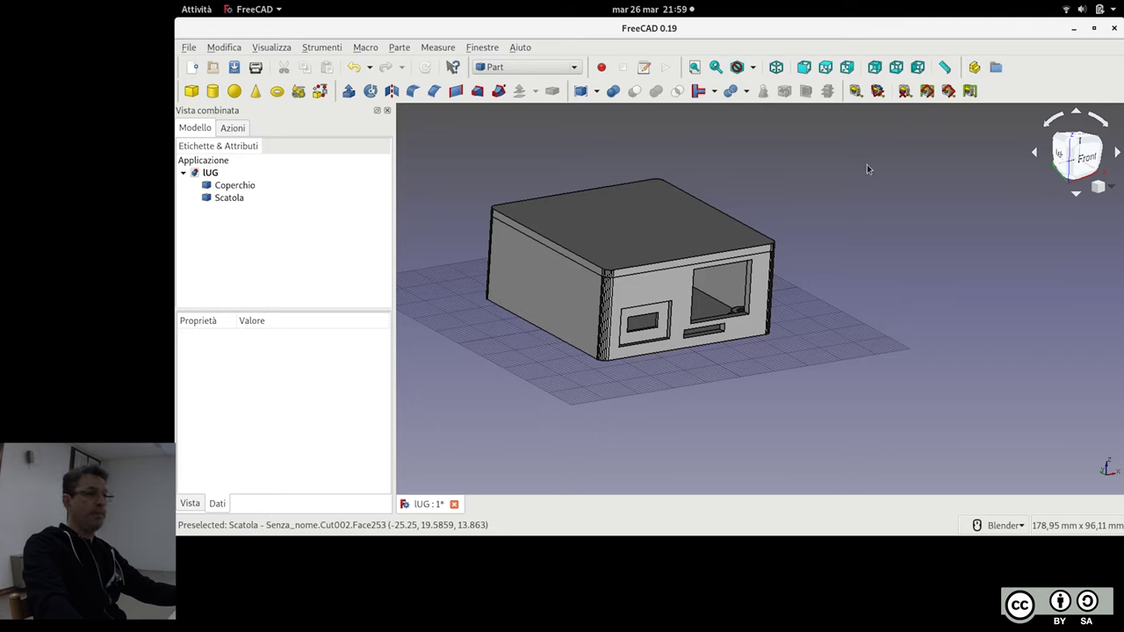
Switch to Part Design and return to the Modello tree, selecting then deselecting Scatola
left_click(536, 67)
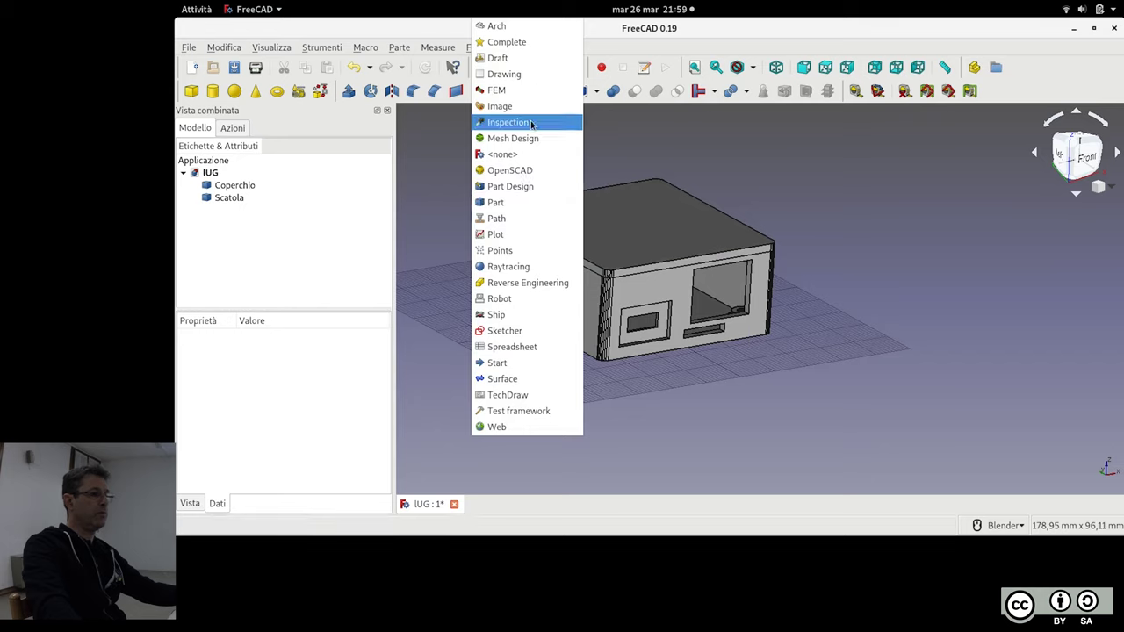
left_click(518, 186)
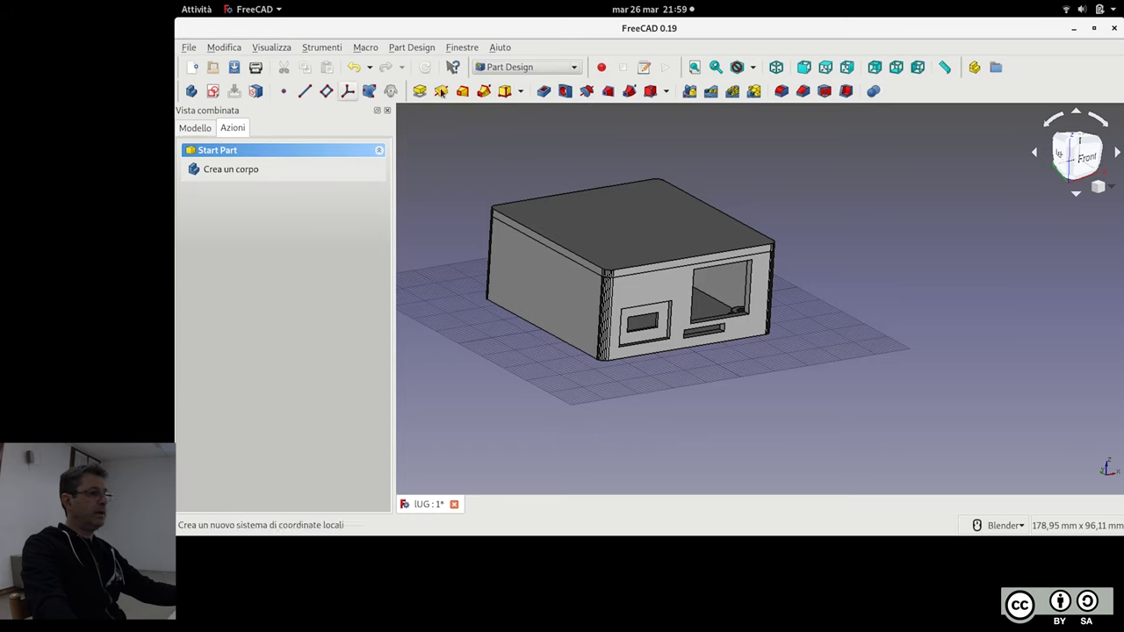
left_click(195, 128)
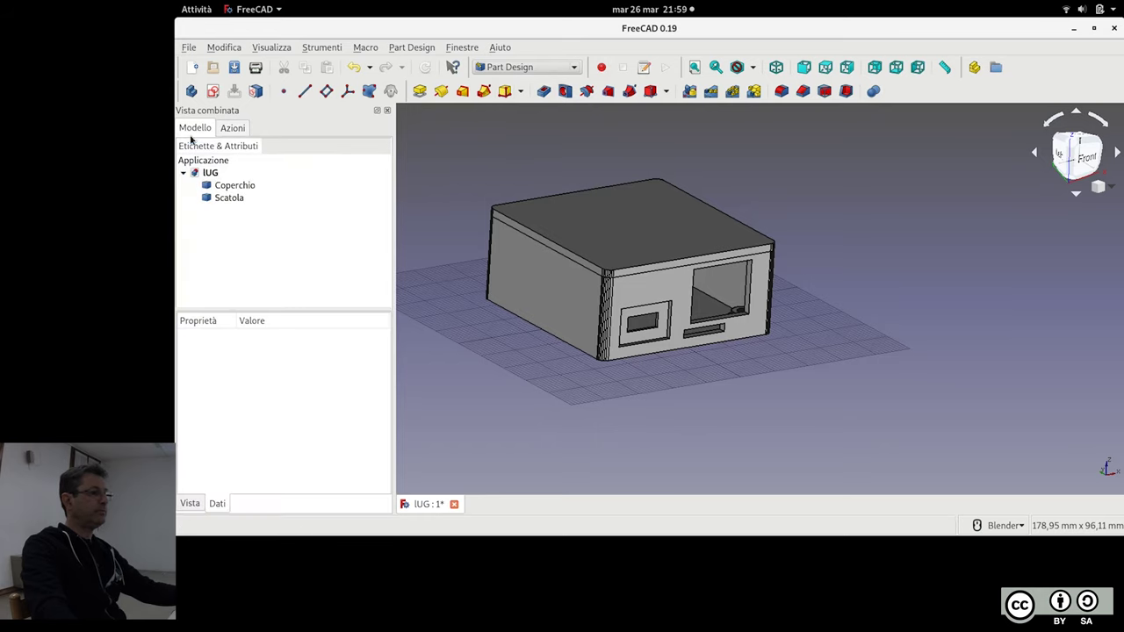
left_click(233, 197)
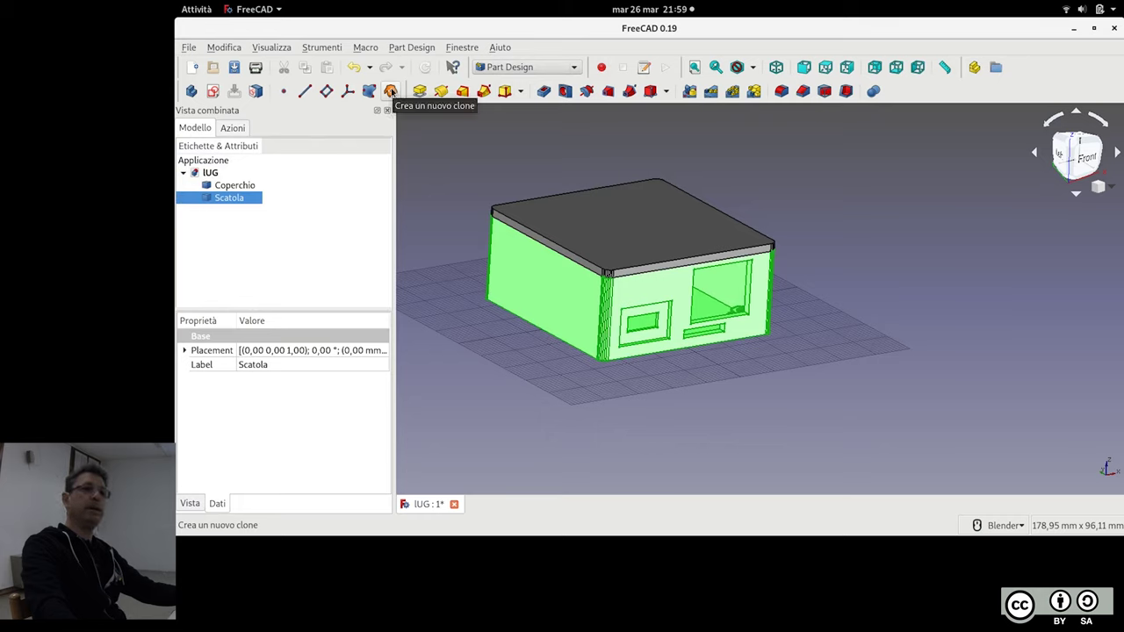
left_click(424, 146)
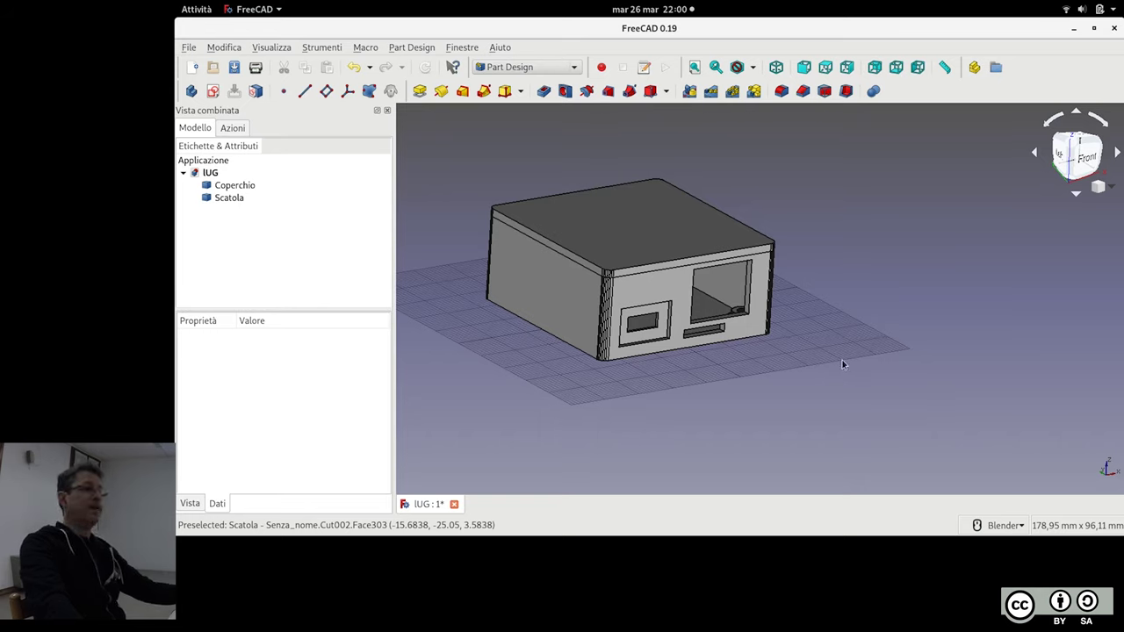
middle_click_drag(817, 381, 833, 392)
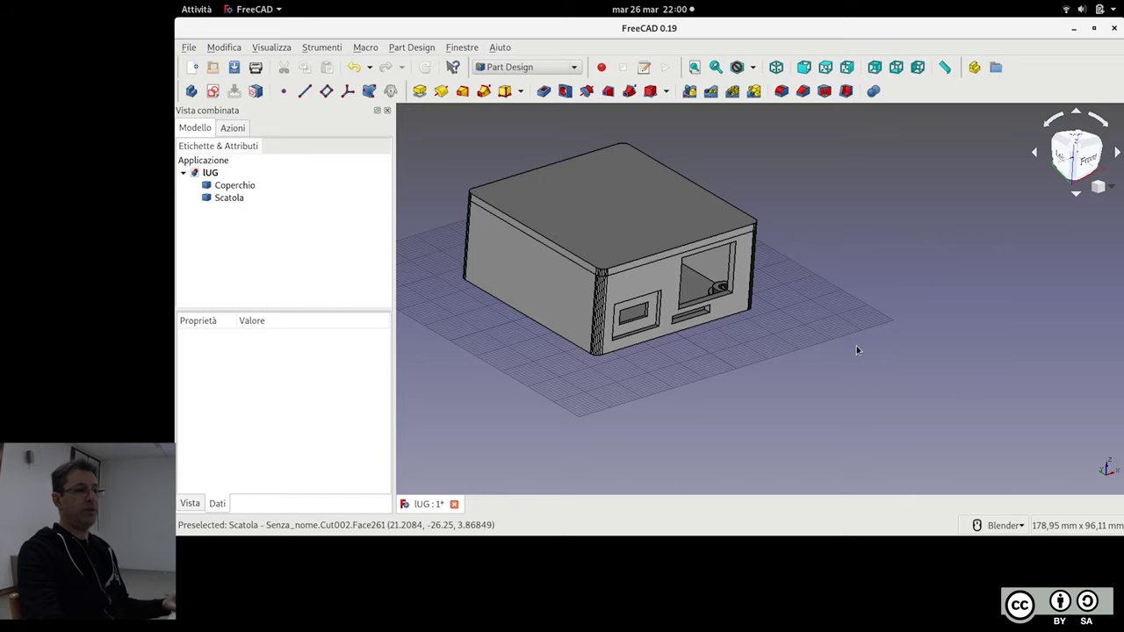
middle_click_drag(847, 344, 919, 379, "shift")
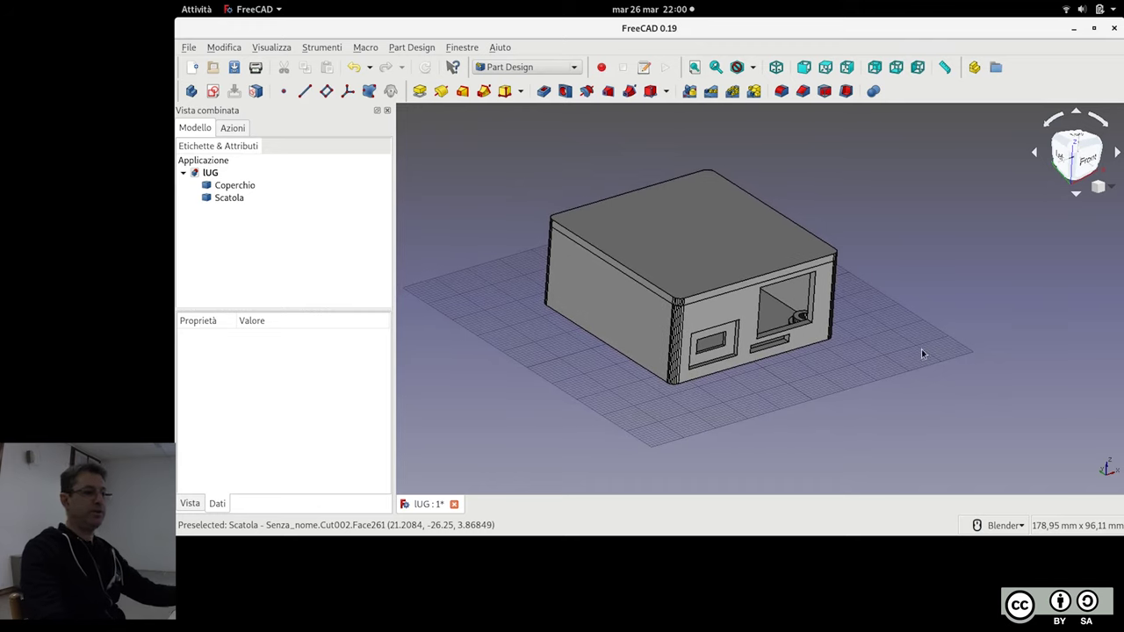
middle_click_drag(906, 351, 912, 331)
middle_click_drag(913, 332, 909, 334)
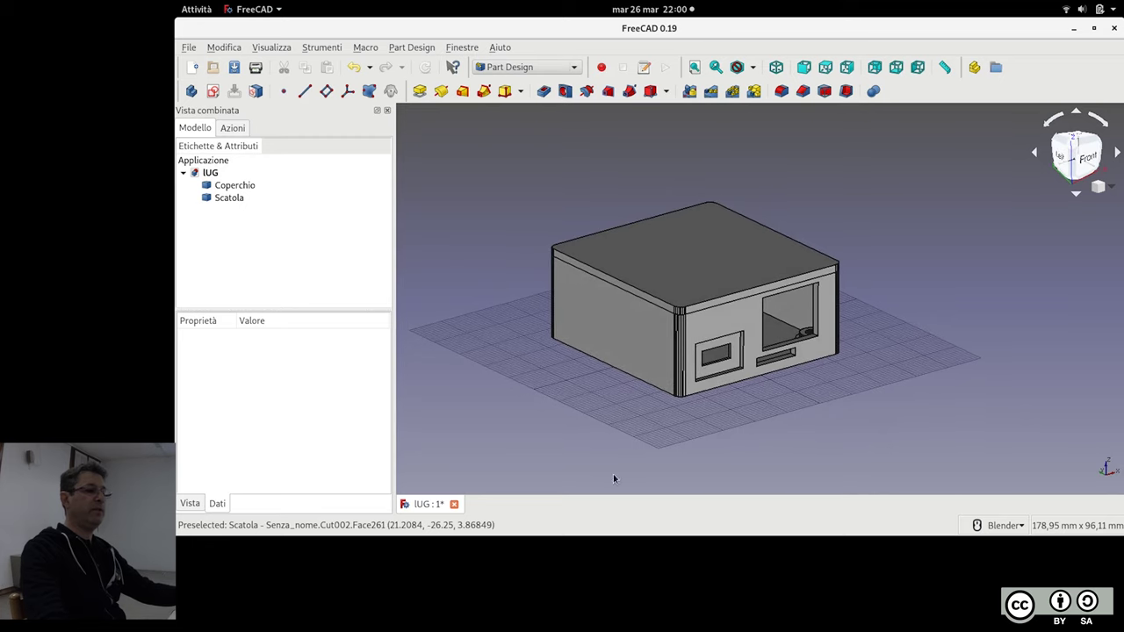
middle_click_drag(595, 447, 607, 406)
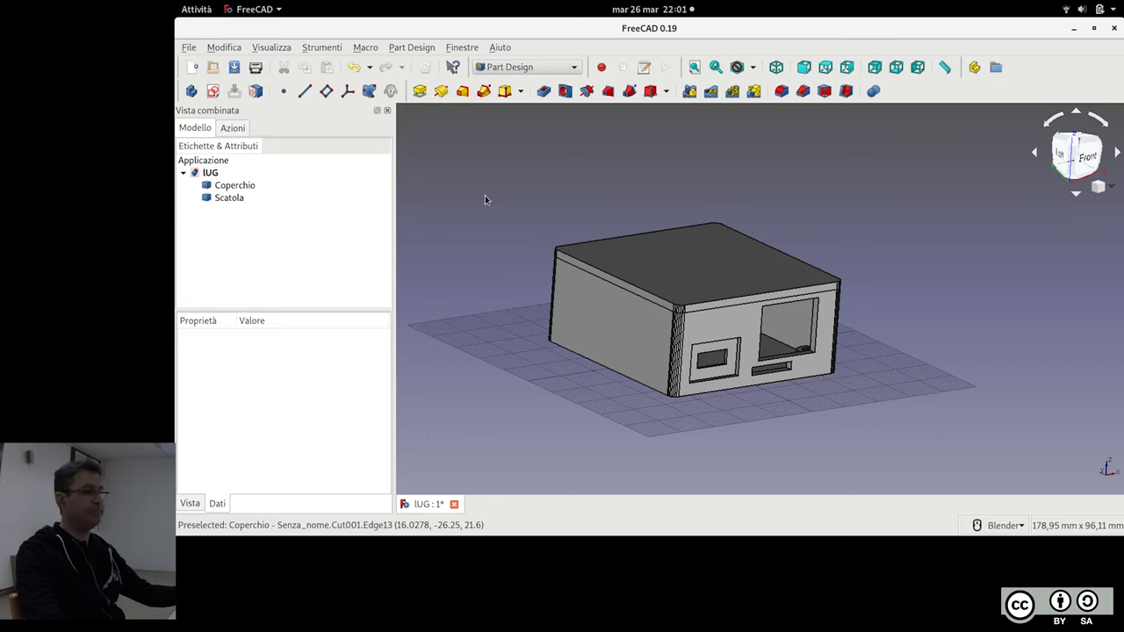
mouse_move(611, 182)
middle_mouse_down()
mouse_move(627, 176)
mouse_move(611, 168)
middle_mouse_up()
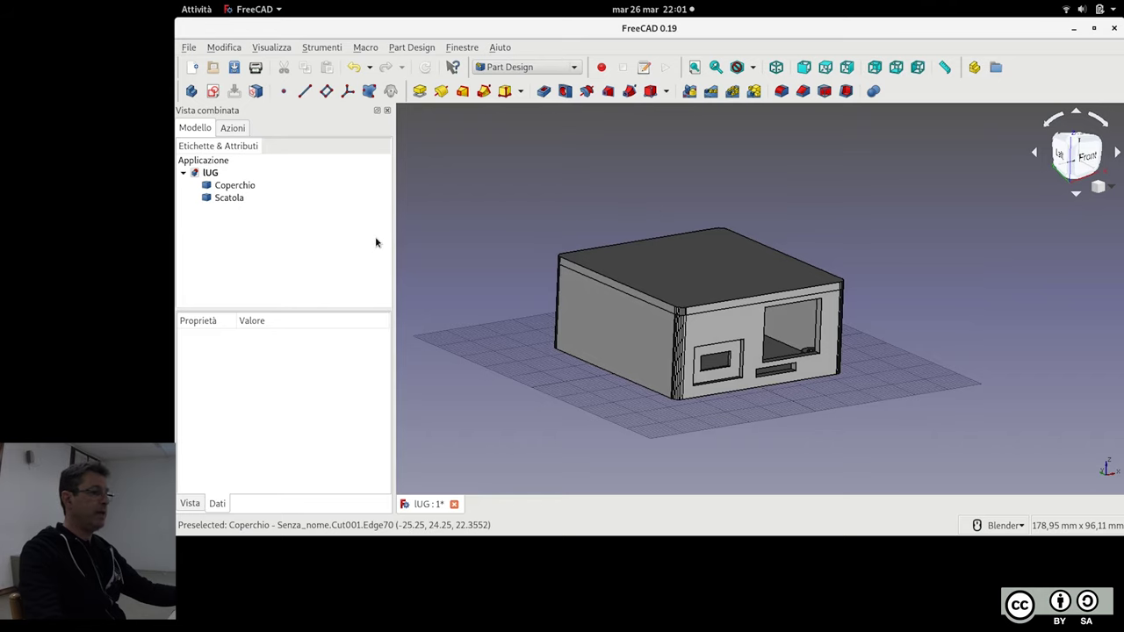
left_click(244, 201)
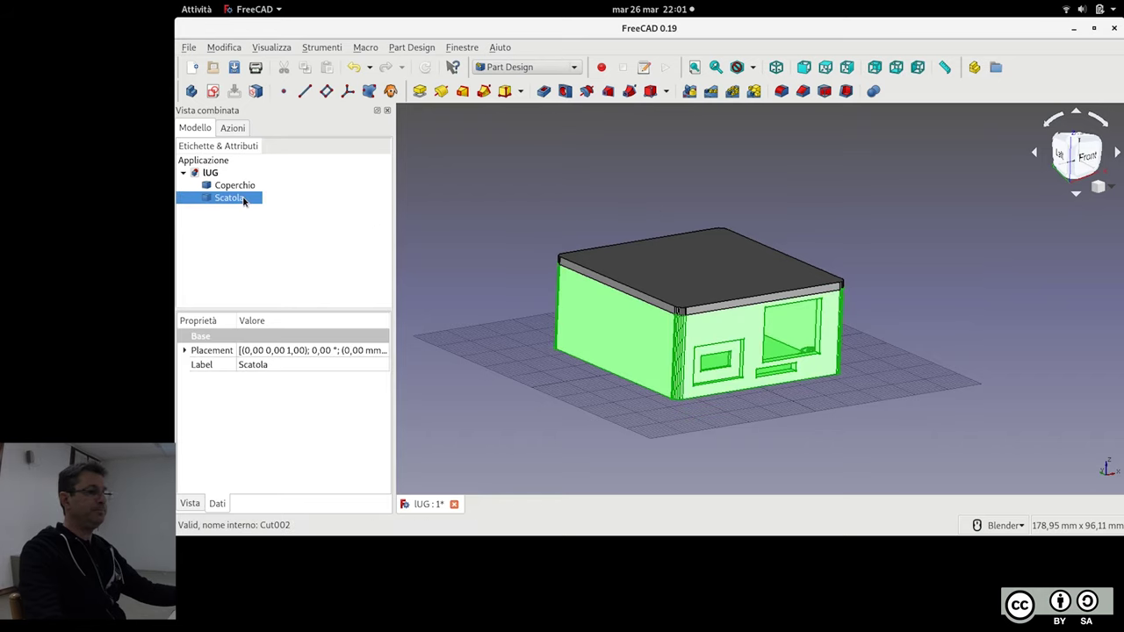
Hide Coperchio and Scatola, then view the empty grid from the Top
left_click(250, 187)
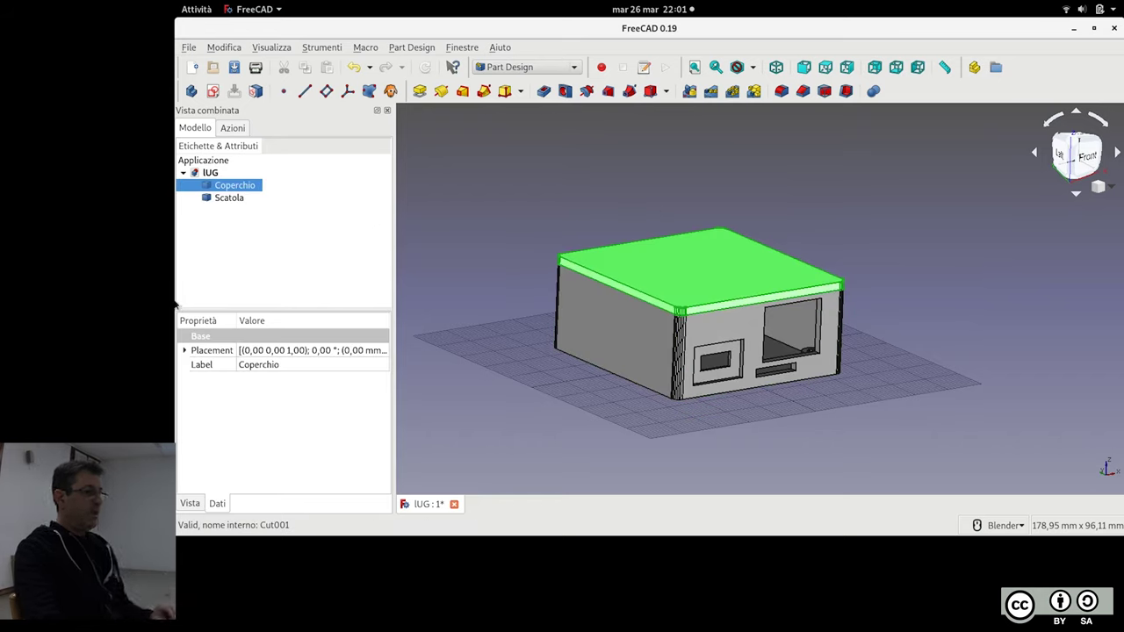
key("space")
left_click(249, 199)
key("space")
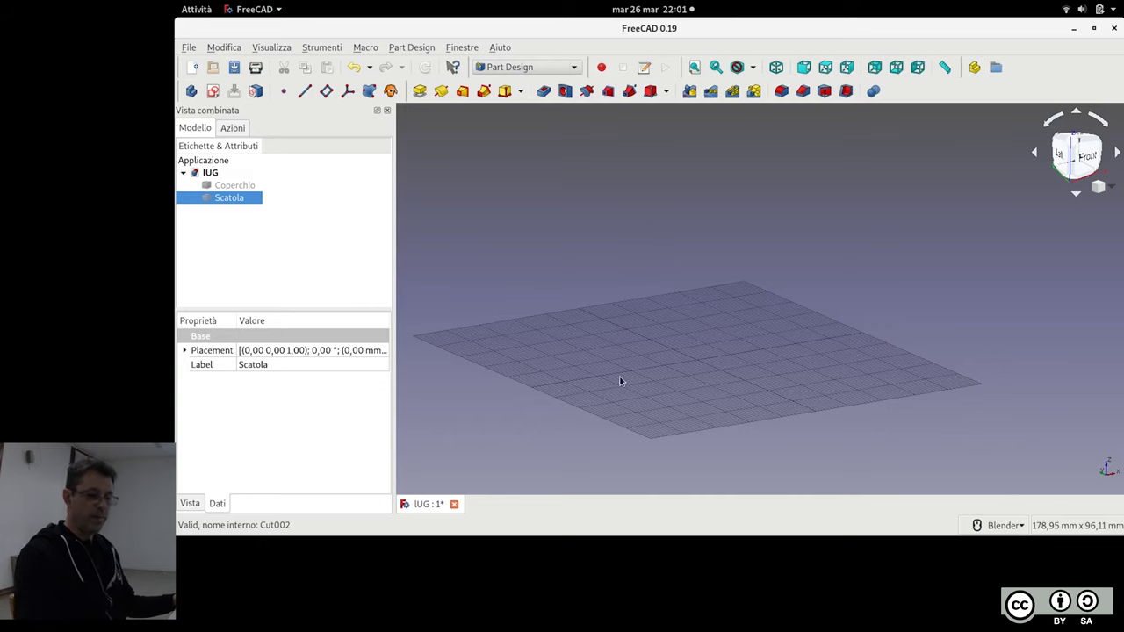
key("2")
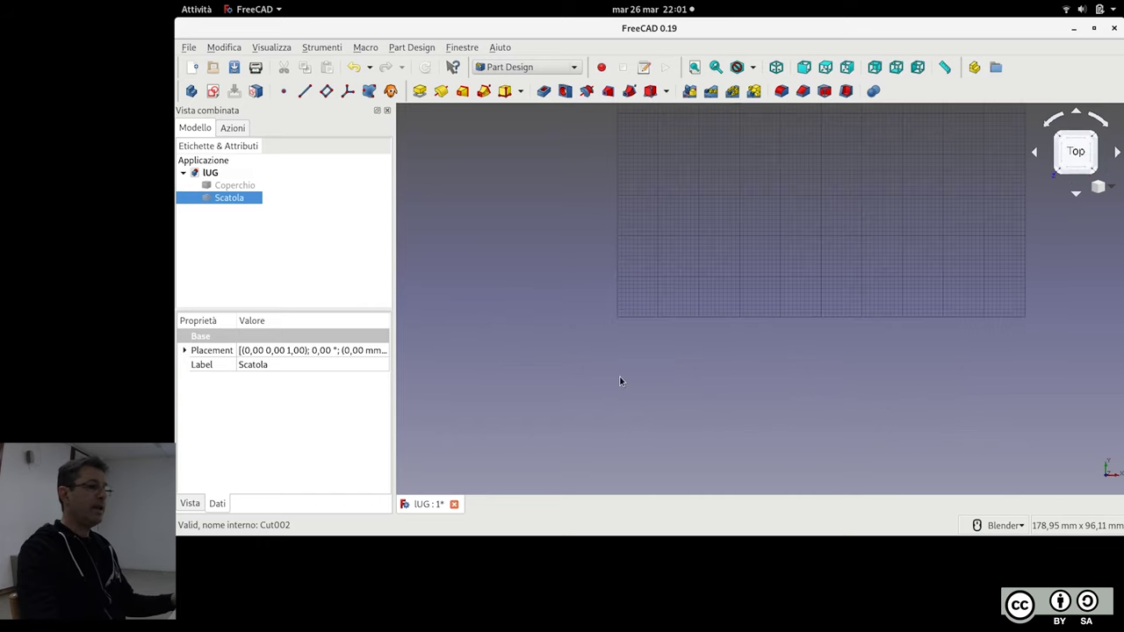
mouse_move(657, 243)
middle_mouse_down("shift")
mouse_move(606, 353)
mouse_move(554, 381)
middle_mouse_up("shift")
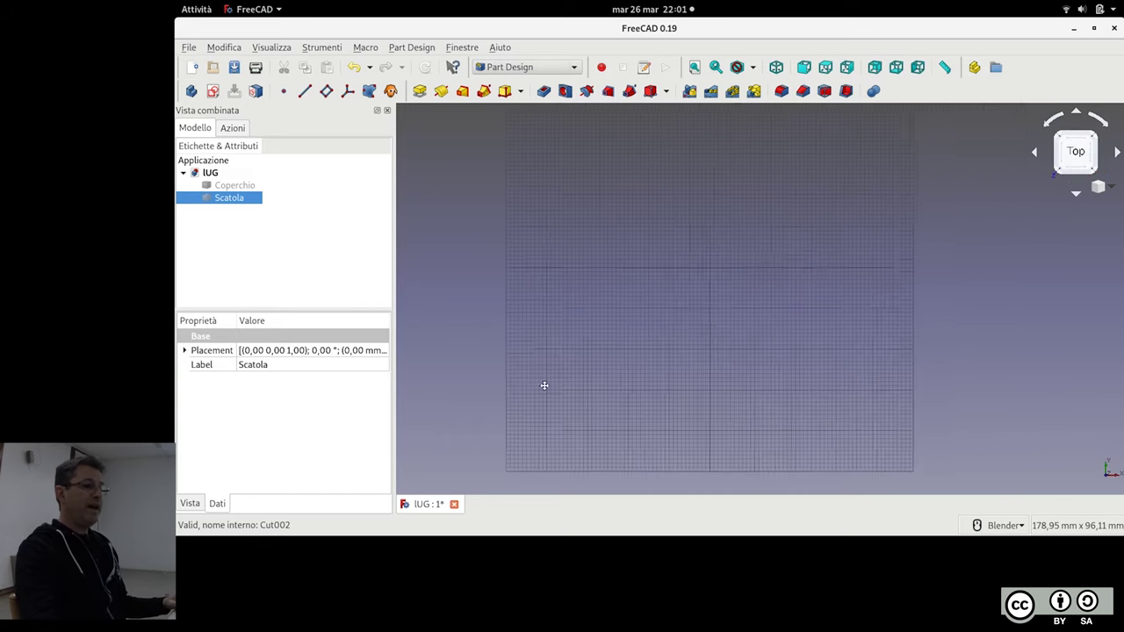
Switch to Draft, rearrange toolbars to show all drawing tools, then bring up Files
left_click(516, 69)
left_click(516, 60)
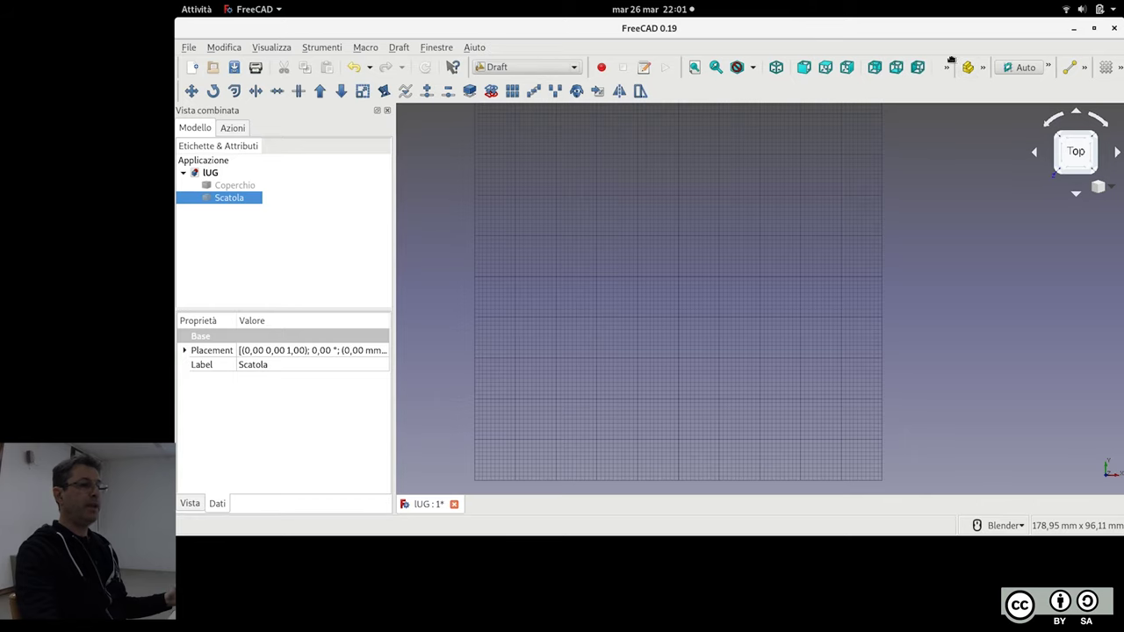
left_click_drag(952, 59, 656, 89)
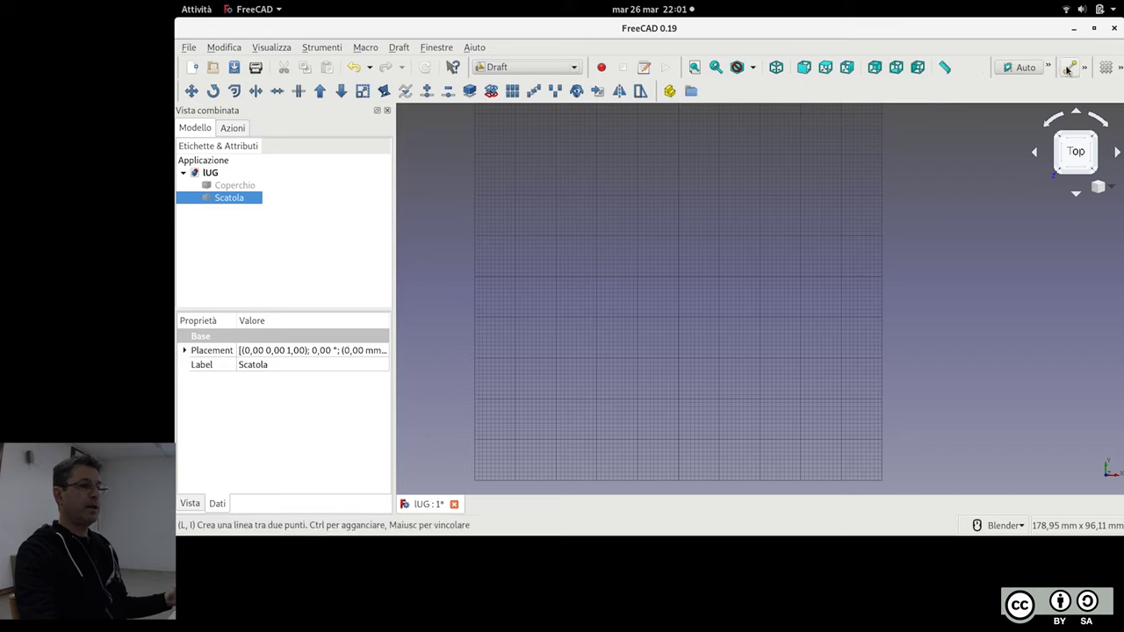
left_click_drag(1060, 60, 713, 91)
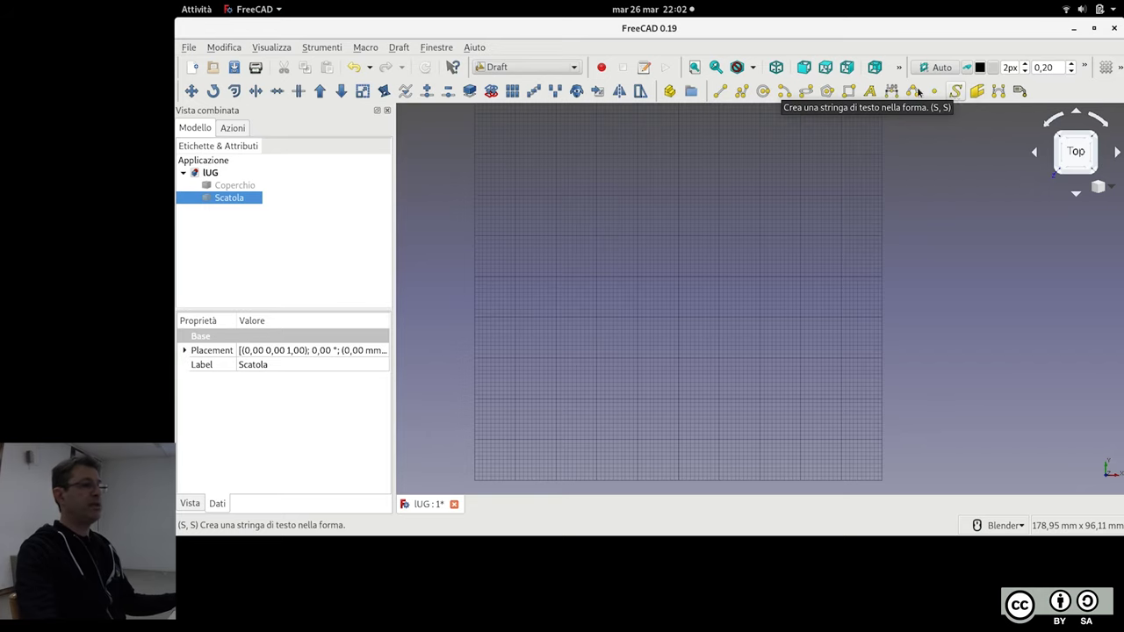
key("super")
left_click(559, 244)
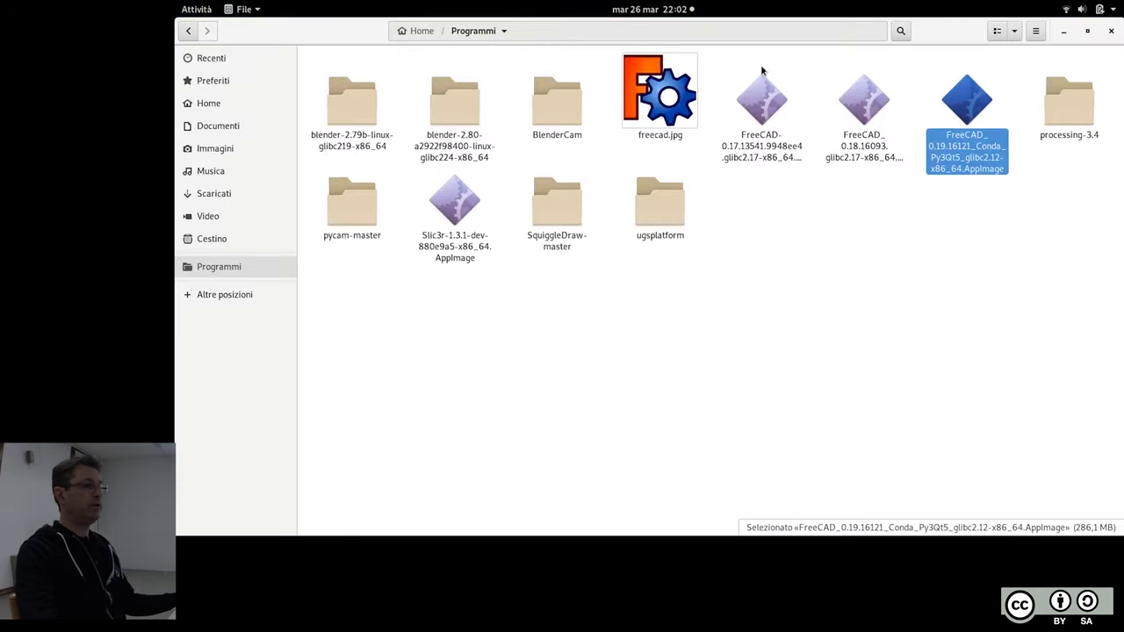
Go to the Home folder in Files, then return to the FreeCAD window
left_click(219, 106)
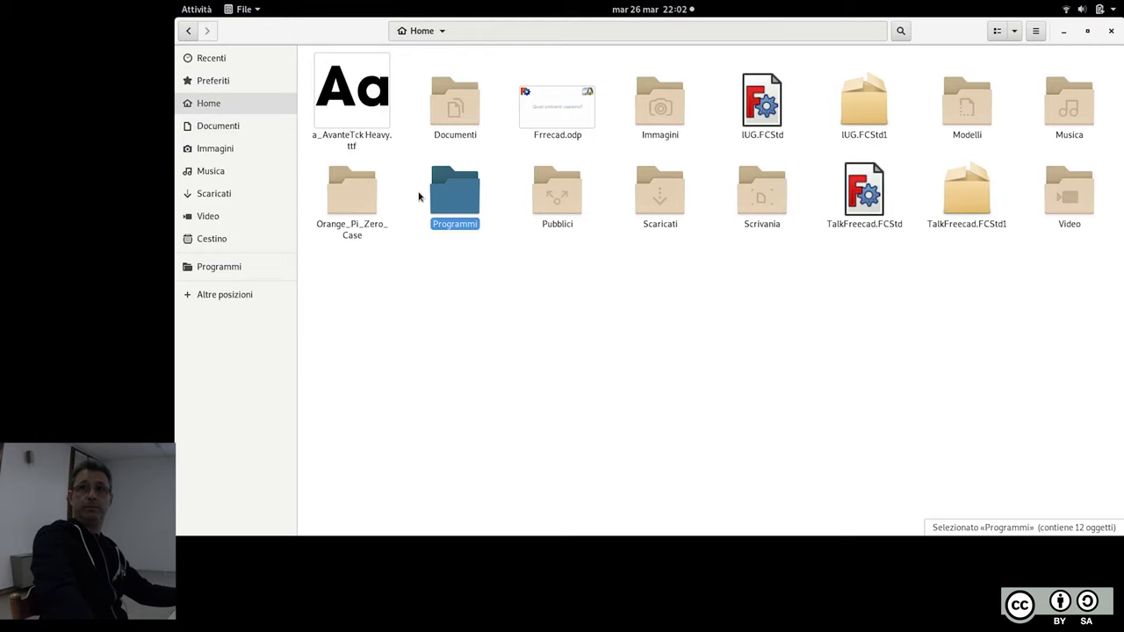
key("super")
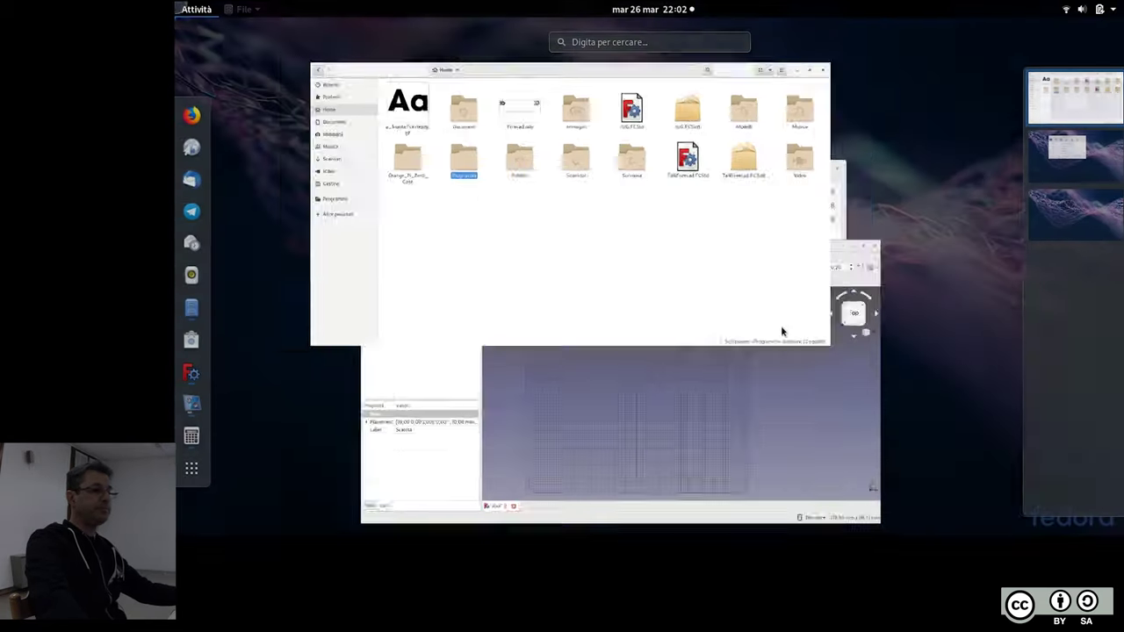
left_click(728, 375)
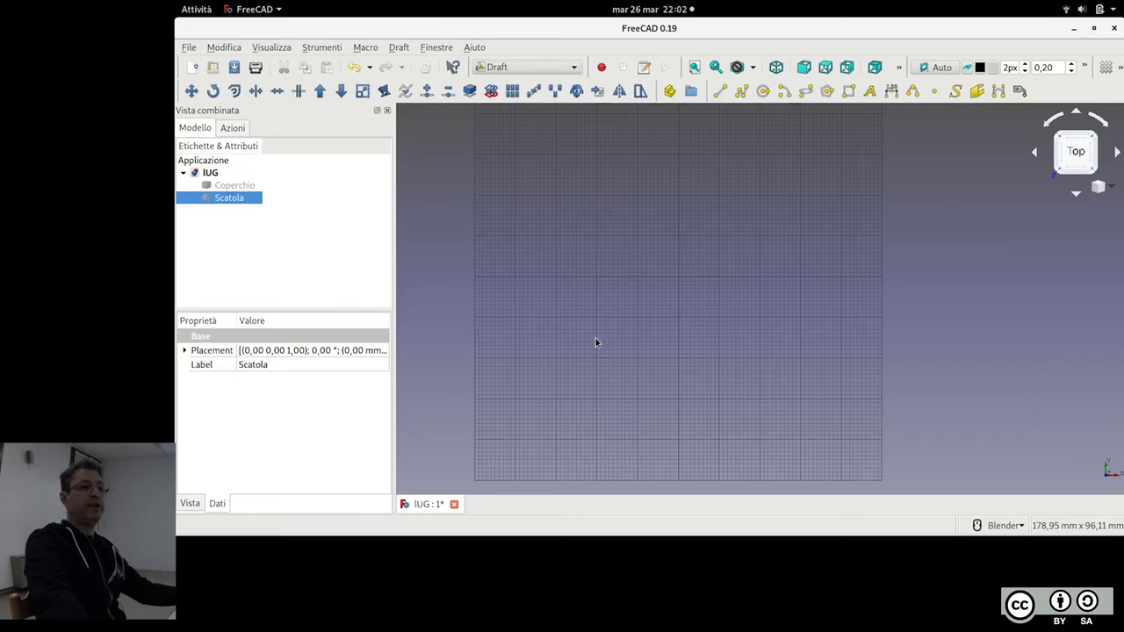
Start a ShapeString reading 'Lugvi', 2 mm tall at Z 22, and browse for its font file
left_click(957, 91)
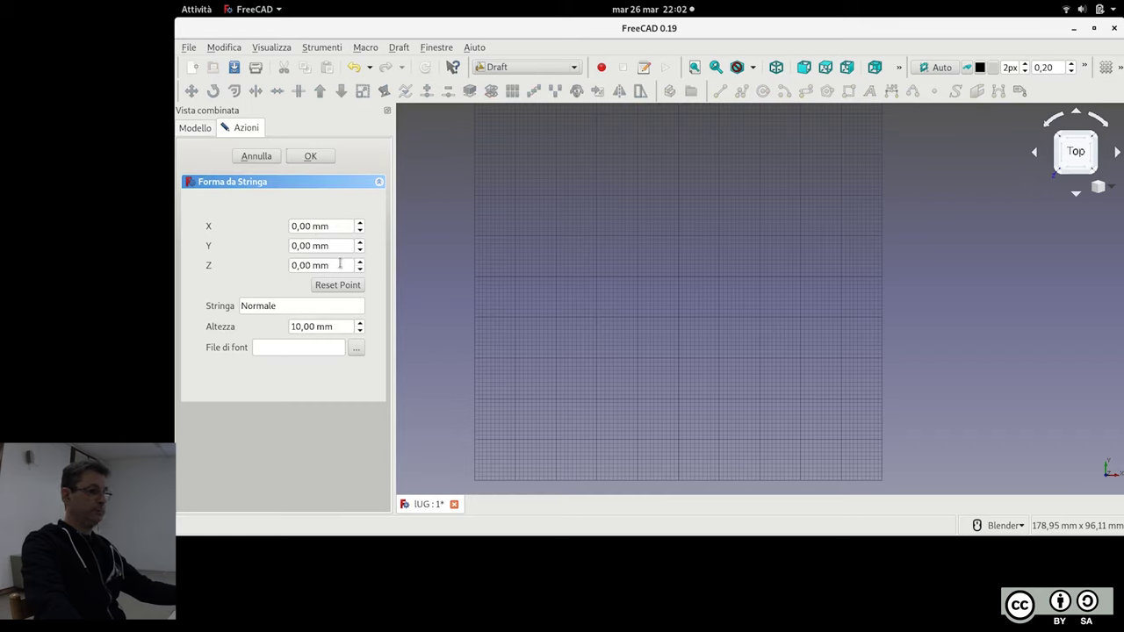
left_click_drag(329, 264, 284, 261)
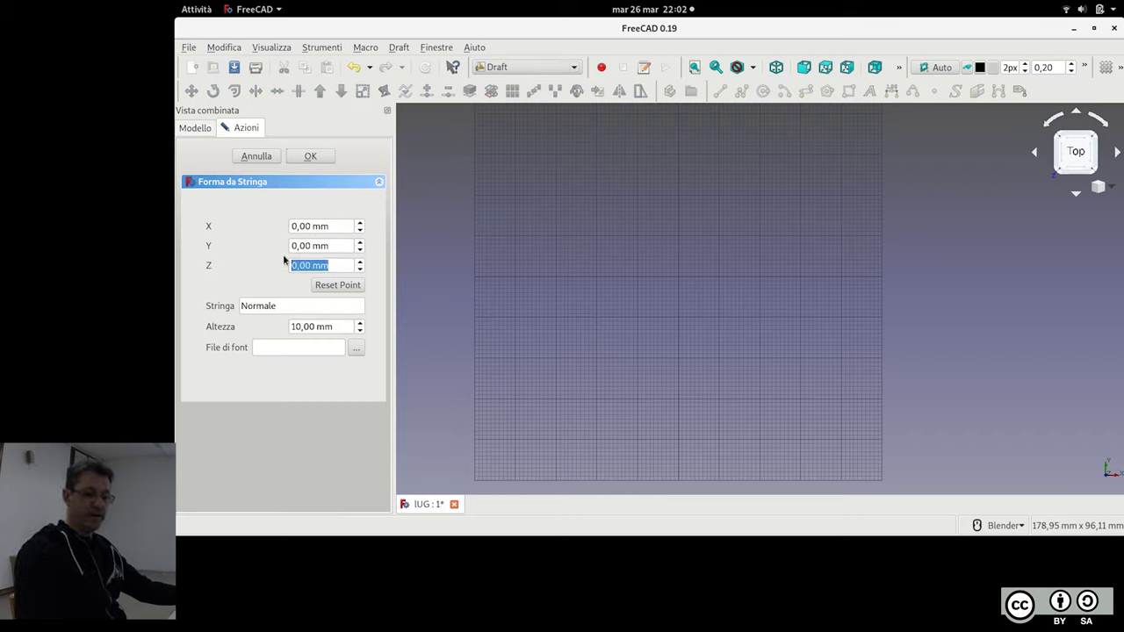
type("22")
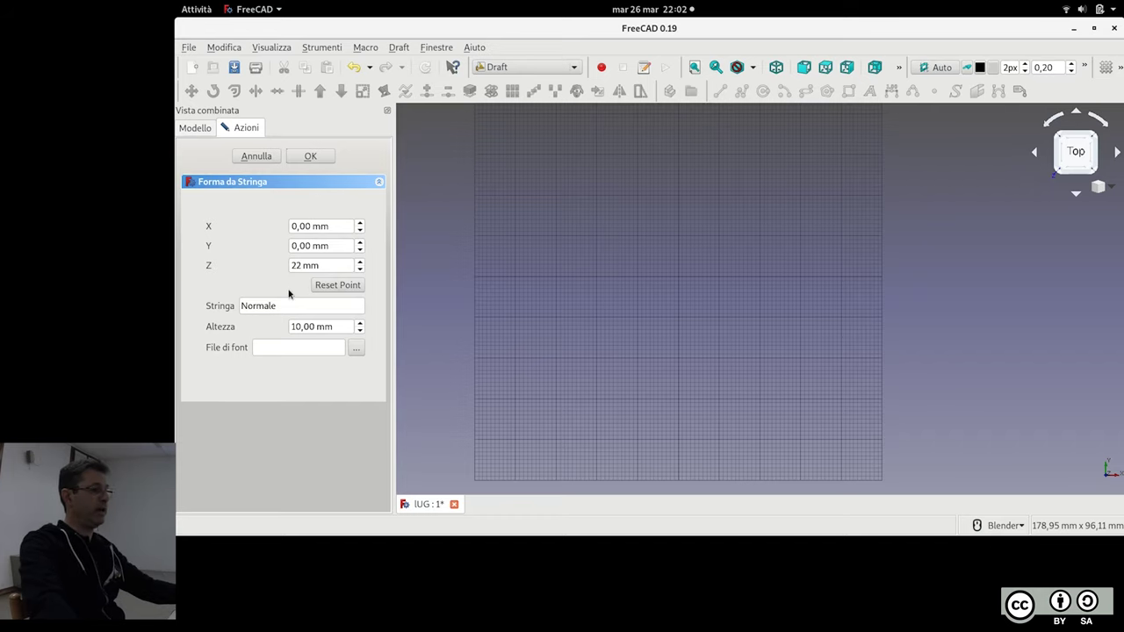
double_click(300, 305)
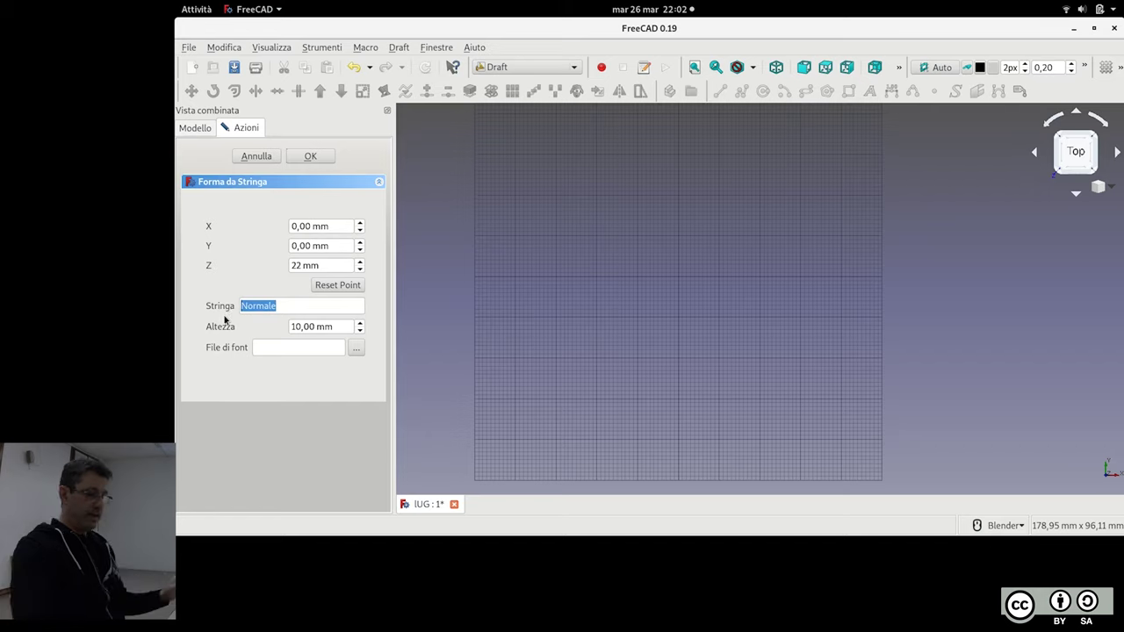
type("Lugvi")
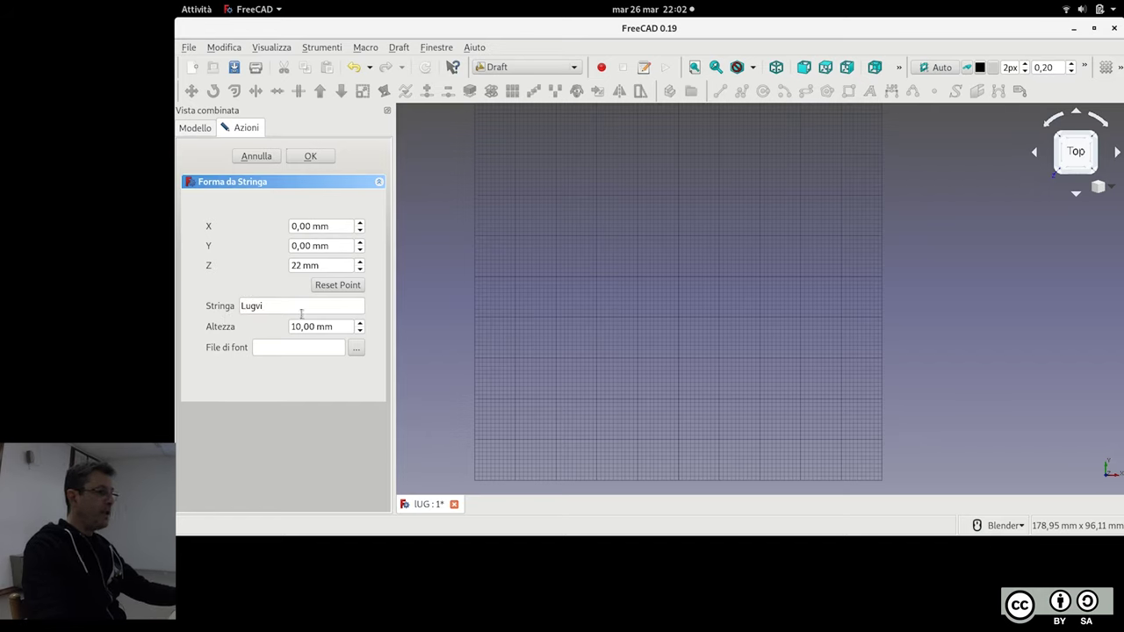
left_click_drag(345, 327, 292, 327)
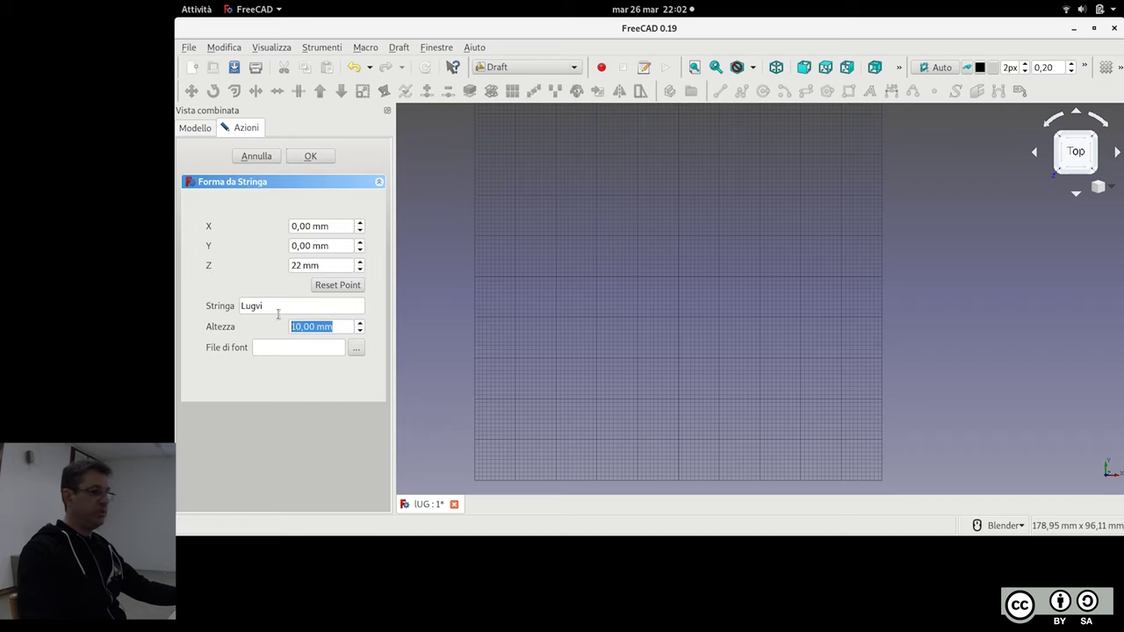
type("2")
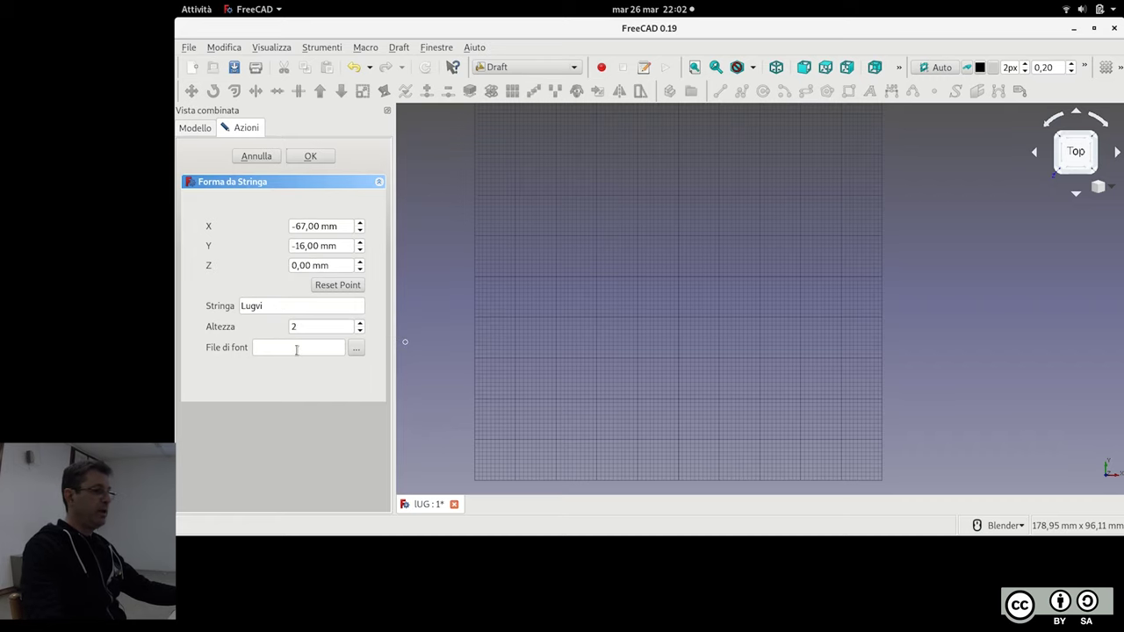
left_click(355, 350)
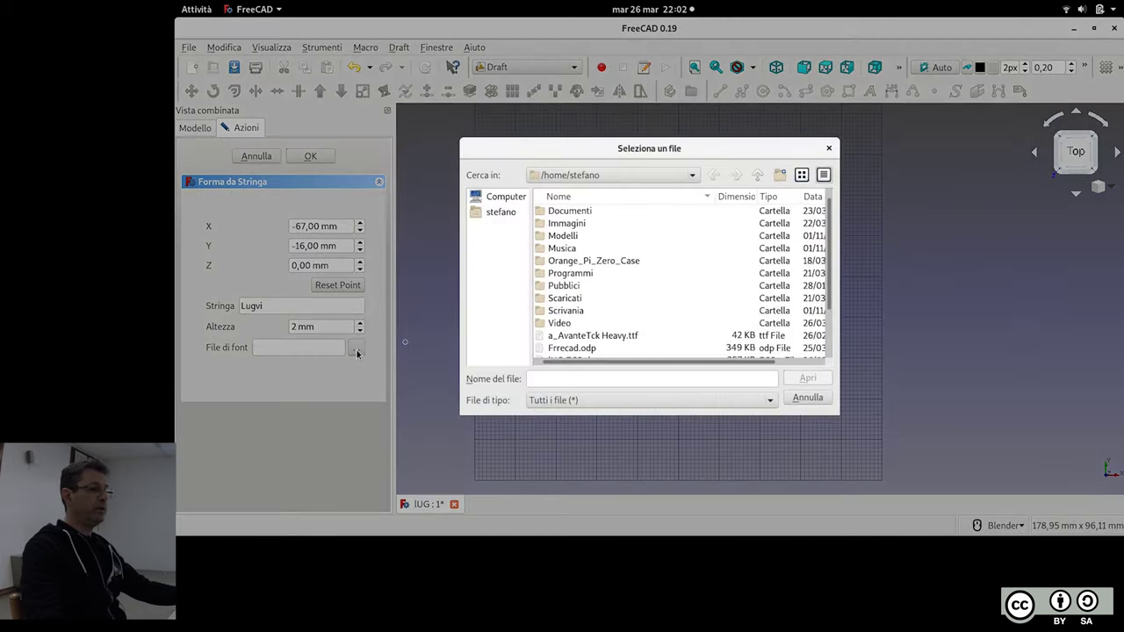
Create the Lugvi ShapeString in a_AvanteTck Heavy.ttf at X 0, Z 22
left_click(515, 213)
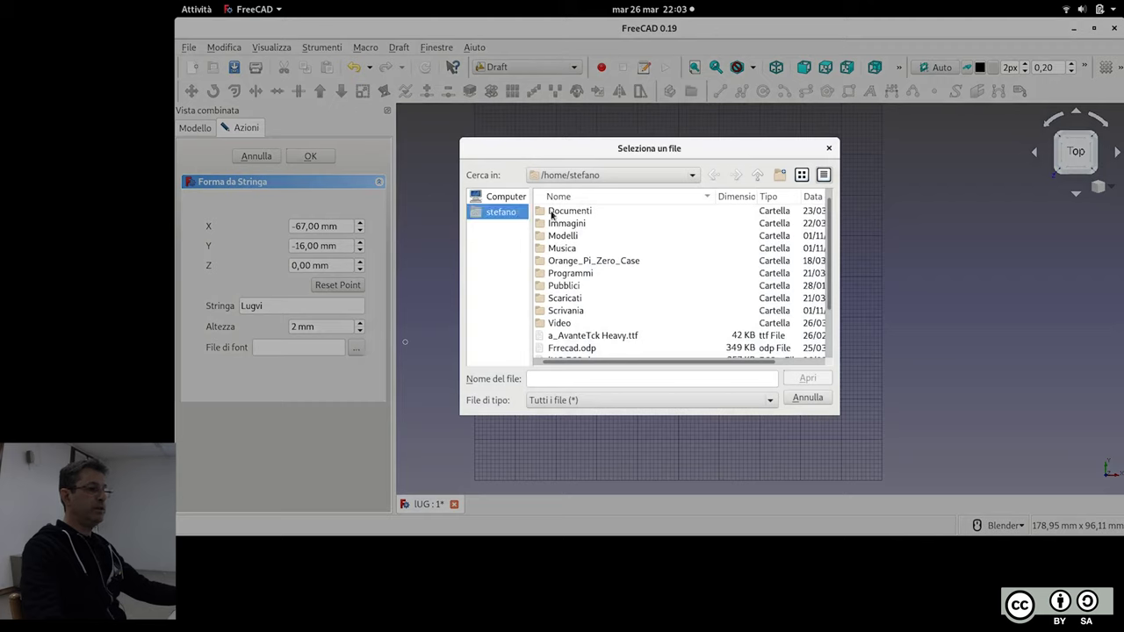
left_click(638, 337)
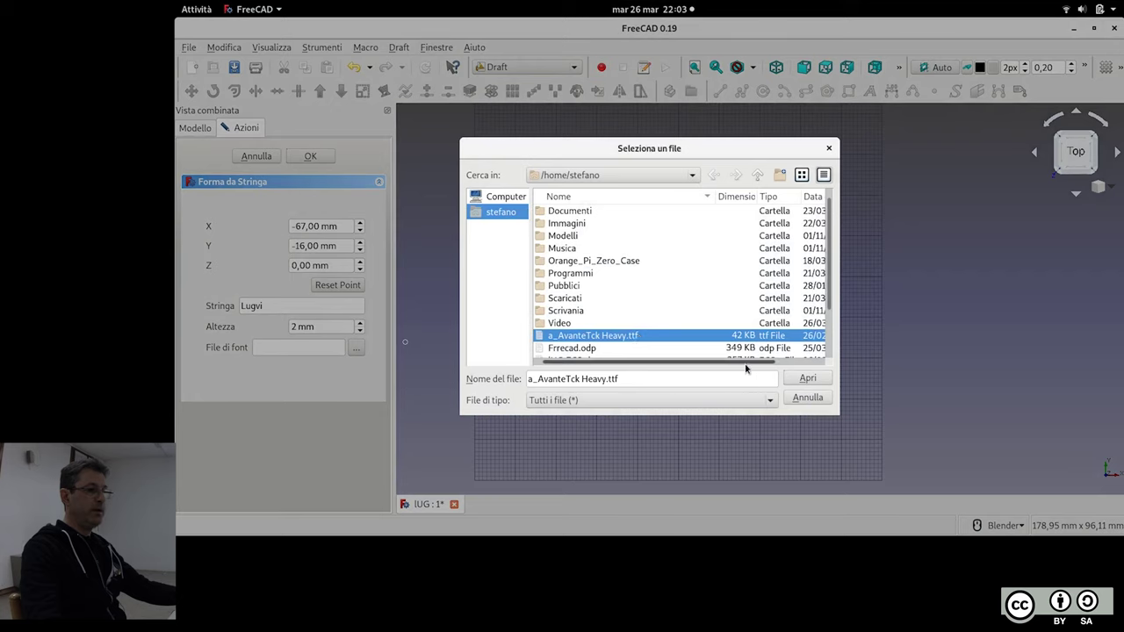
left_click(806, 377)
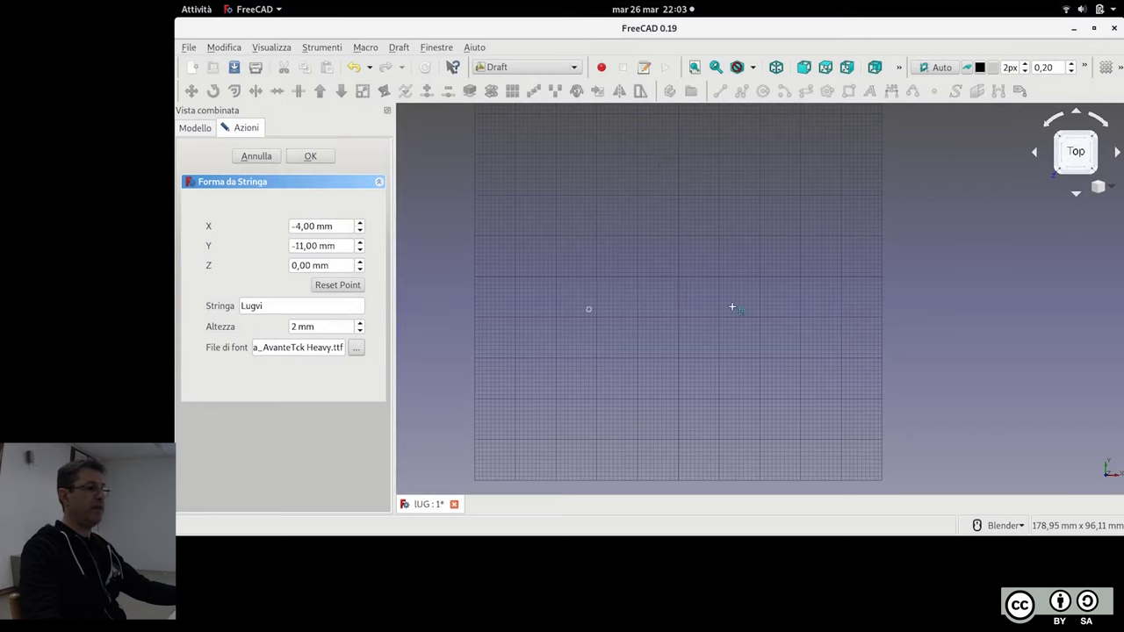
left_click(347, 225)
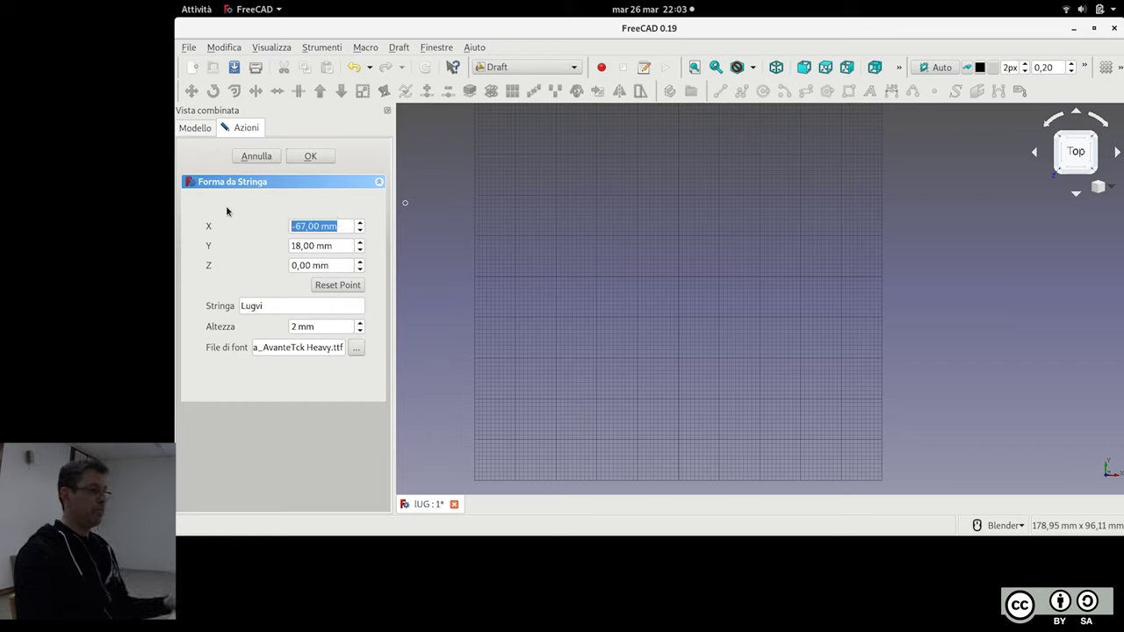
type("0")
key("Tab")
type("0")
key("Tab")
type("0")
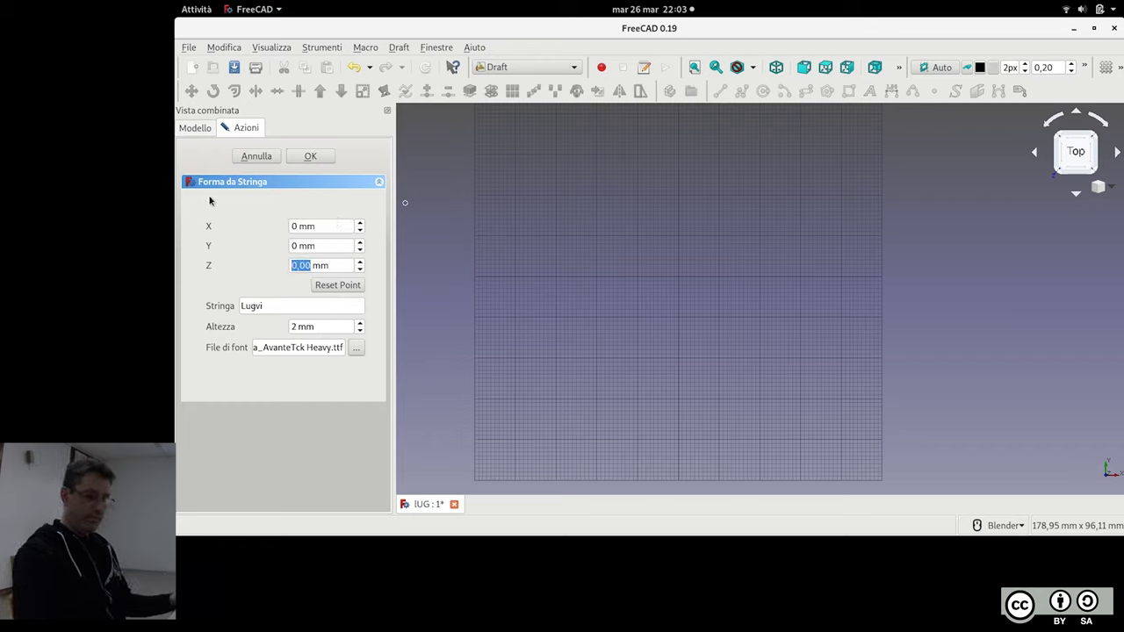
type("22")
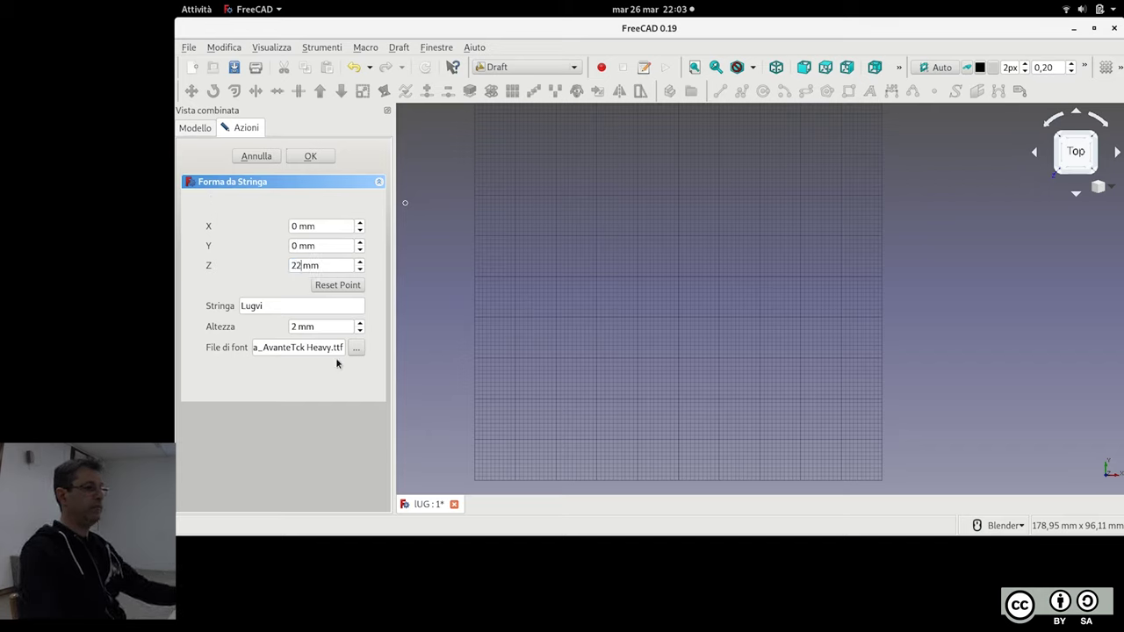
left_click(309, 156)
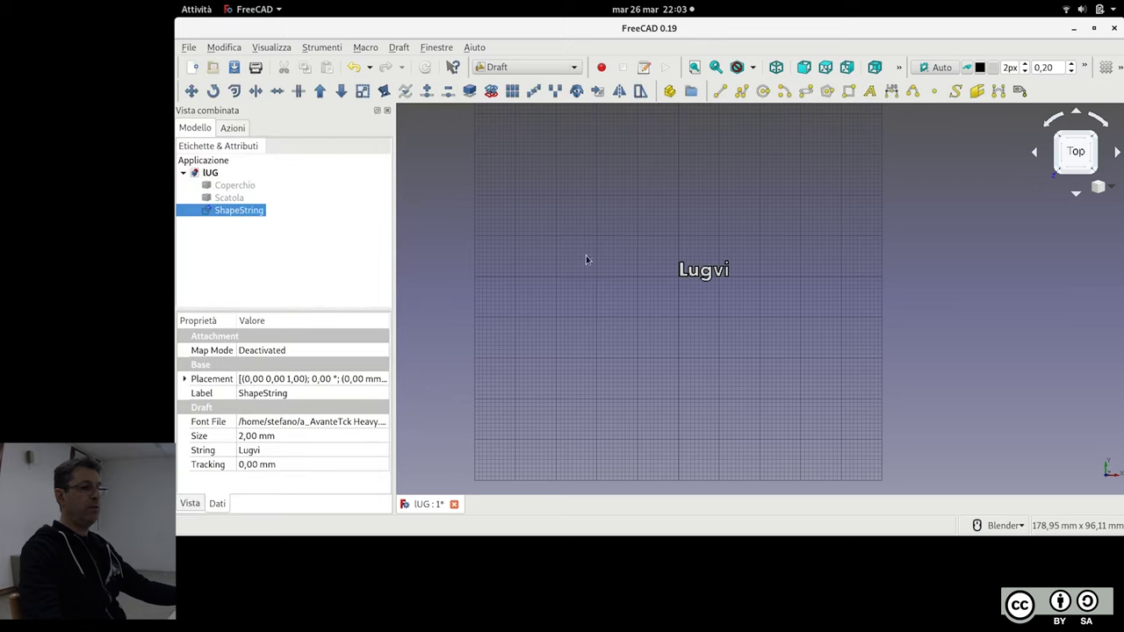
Orbit to a tilted view of the Lugvi text and bring up the workbench list
scroll(731, 266, "up", 2)
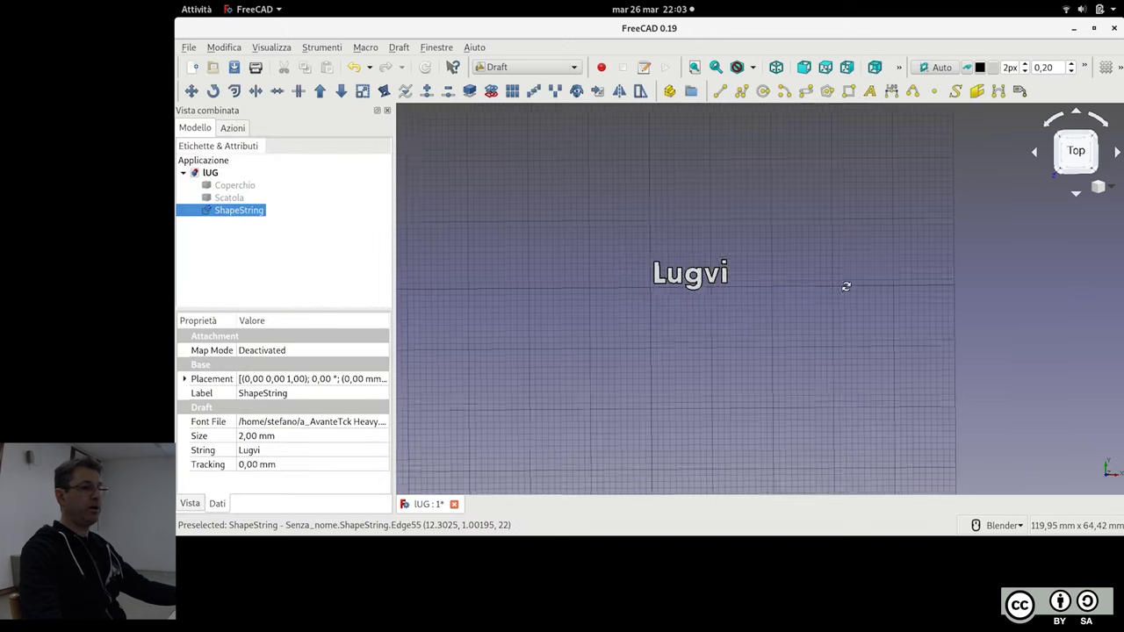
middle_click_drag(845, 284, 870, 177)
mouse_move(738, 386)
middle_mouse_down()
mouse_move(729, 342)
mouse_move(747, 329)
mouse_move(778, 354)
mouse_move(757, 323)
middle_mouse_up()
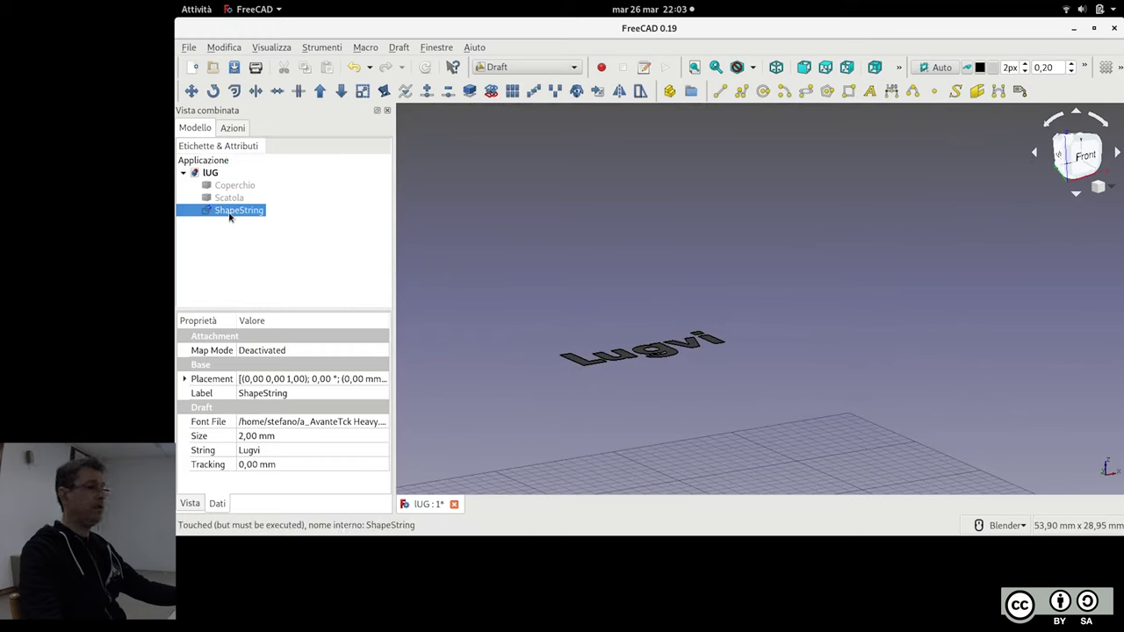
left_click(524, 67)
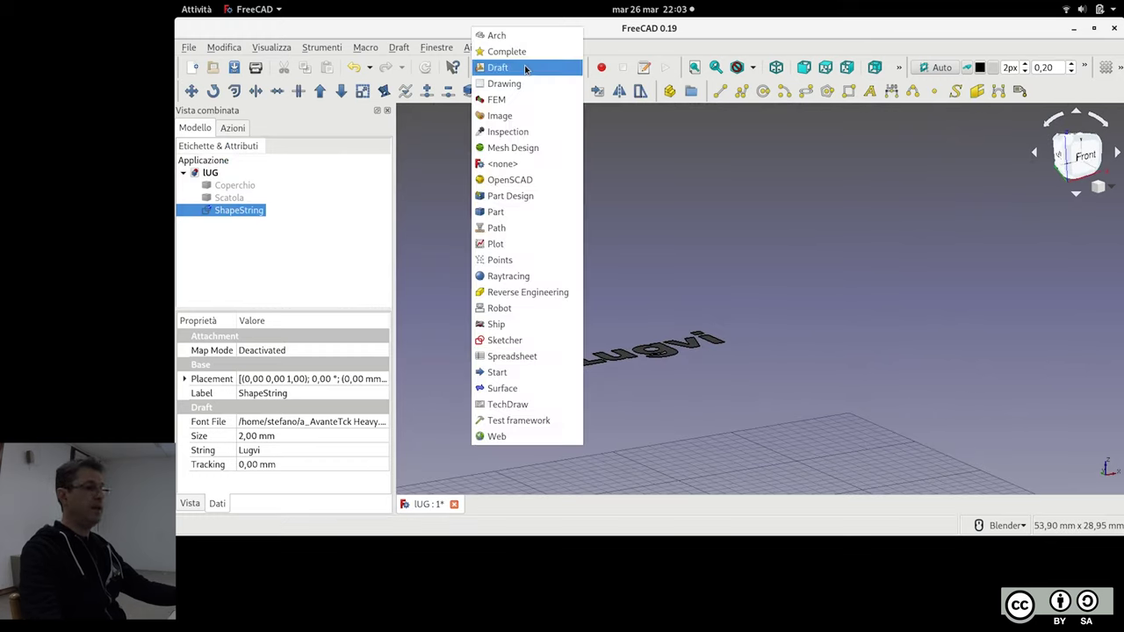
In the Part workbench, extrude the Lugvi ShapeString 2 mm along its normal
left_click(540, 211)
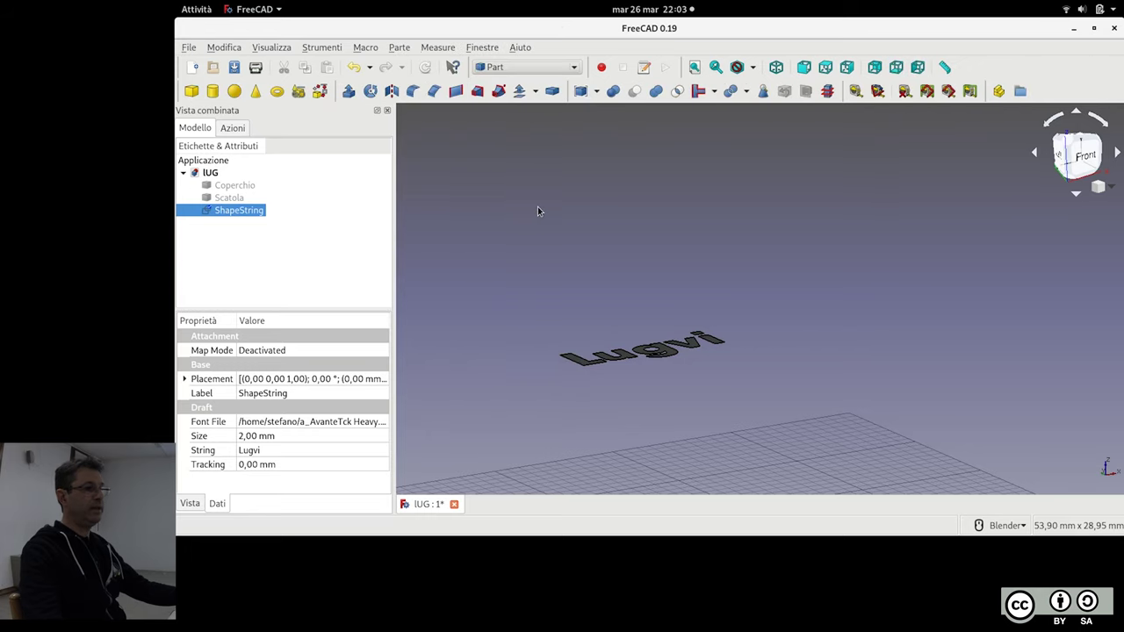
left_click(349, 91)
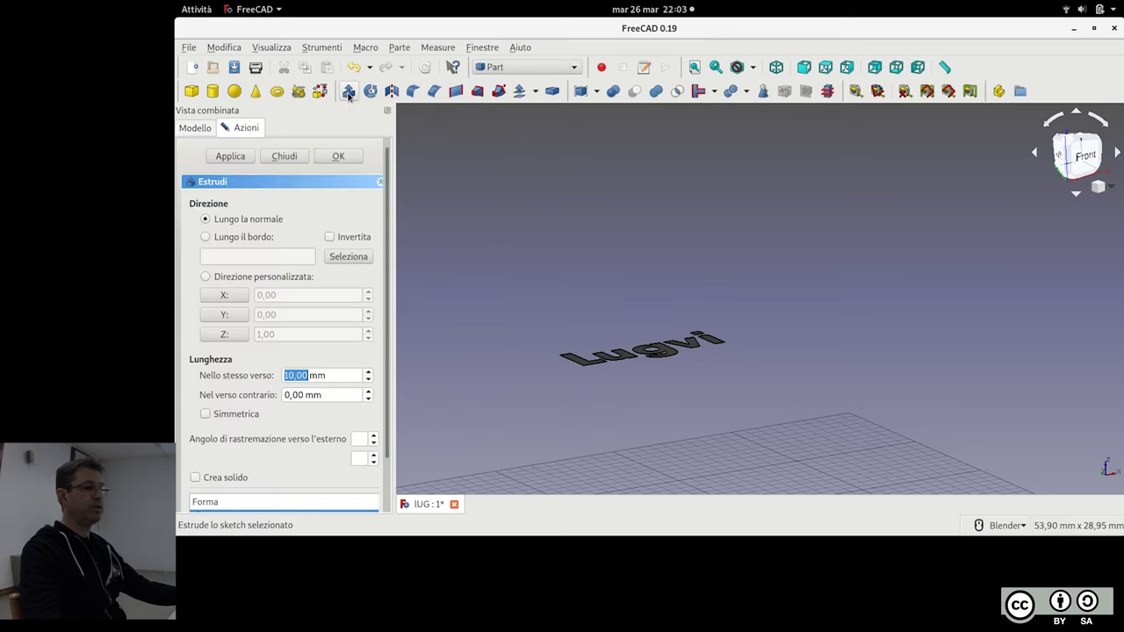
scroll(615, 345, "up", 4)
scroll(615, 344, "up", 2)
scroll(616, 344, "down", 1)
scroll(616, 344, "down", 1)
mouse_move(616, 344)
middle_mouse_down()
mouse_move(803, 291)
mouse_move(622, 326)
middle_mouse_up()
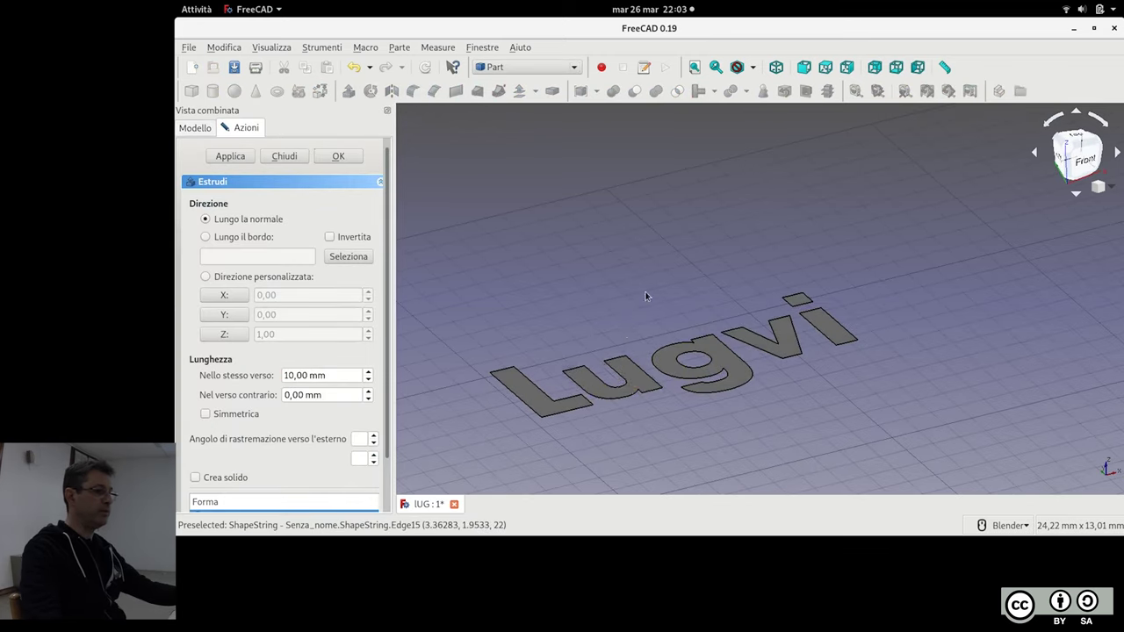
scroll(622, 326, "down", 2)
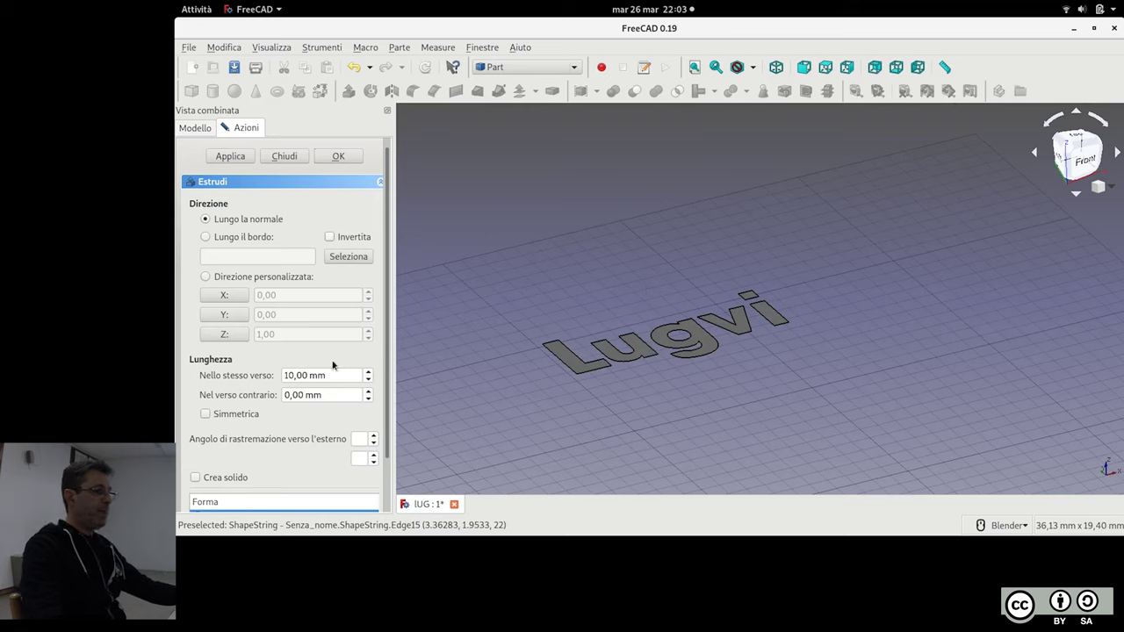
left_click_drag(350, 374, 269, 371)
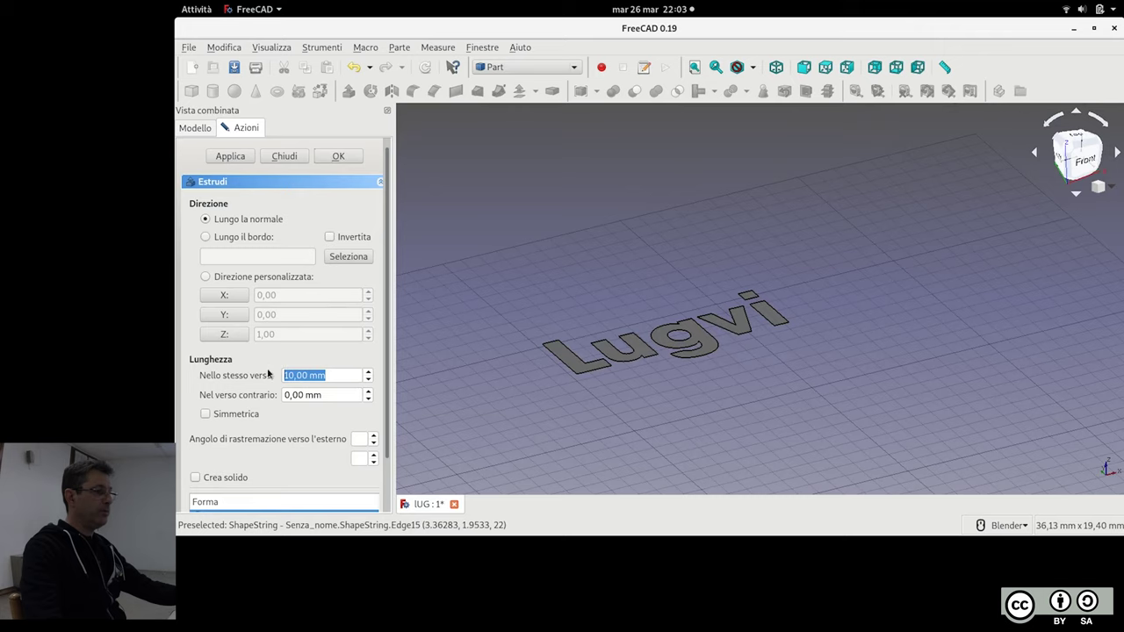
type("2")
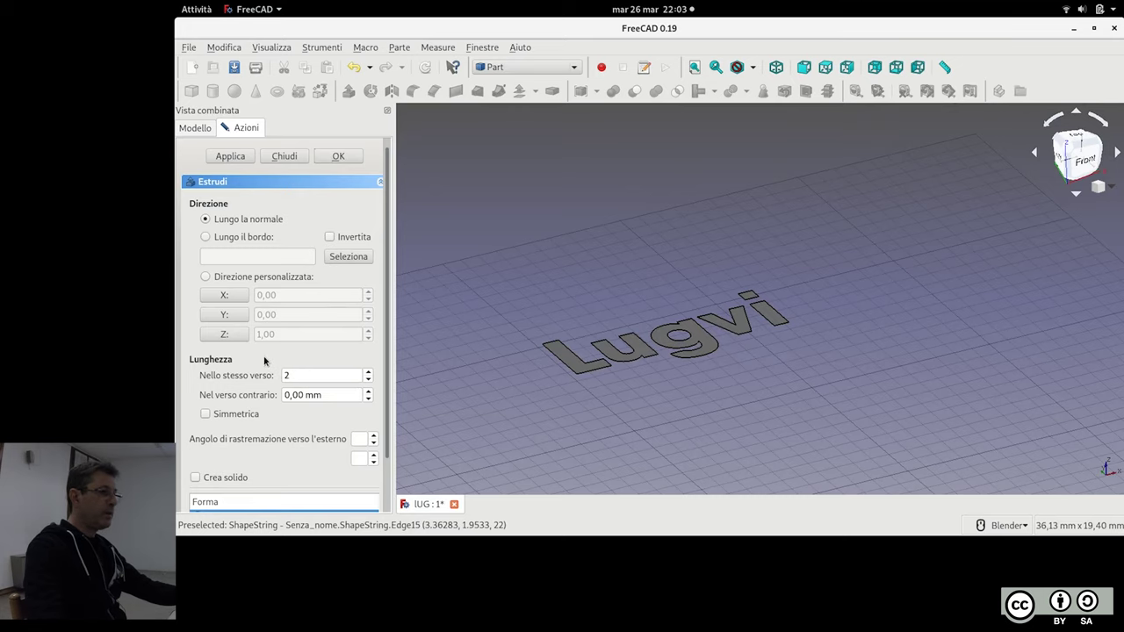
left_click(334, 156)
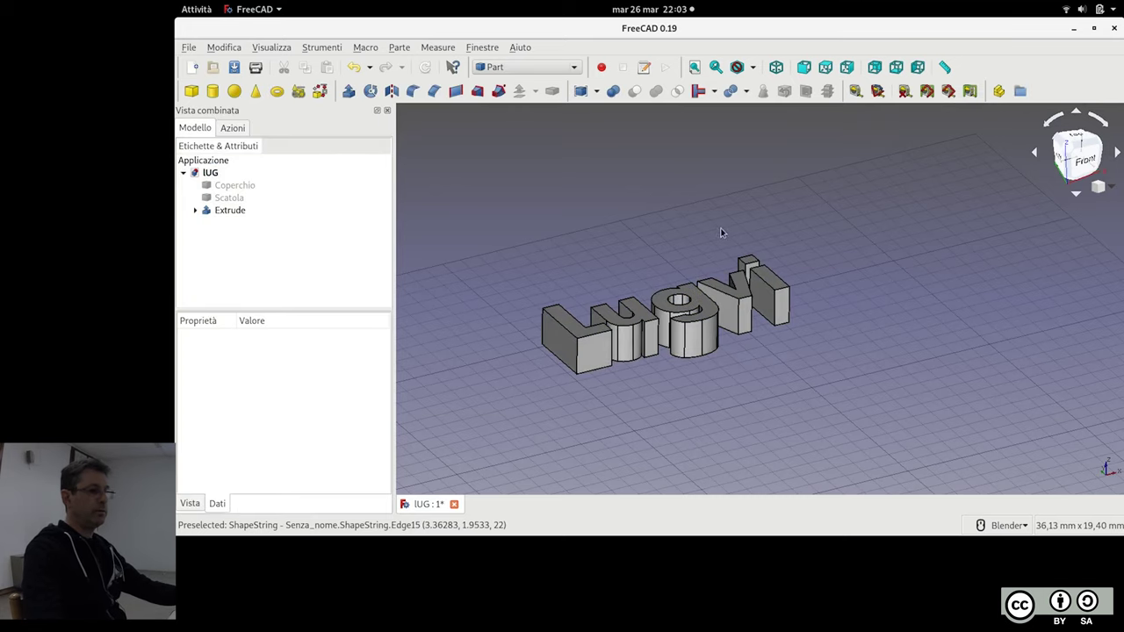
Make the hidden Coperchio lid visible again
scroll(642, 234, "down", 3)
scroll(667, 268, "up", 2)
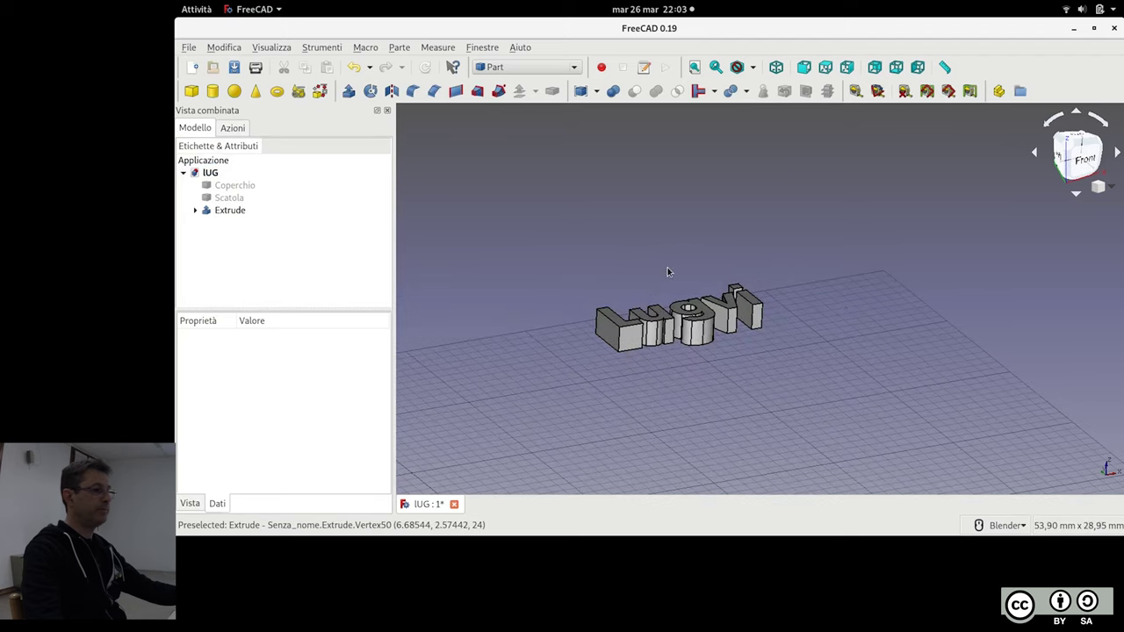
left_click(250, 185)
key("space")
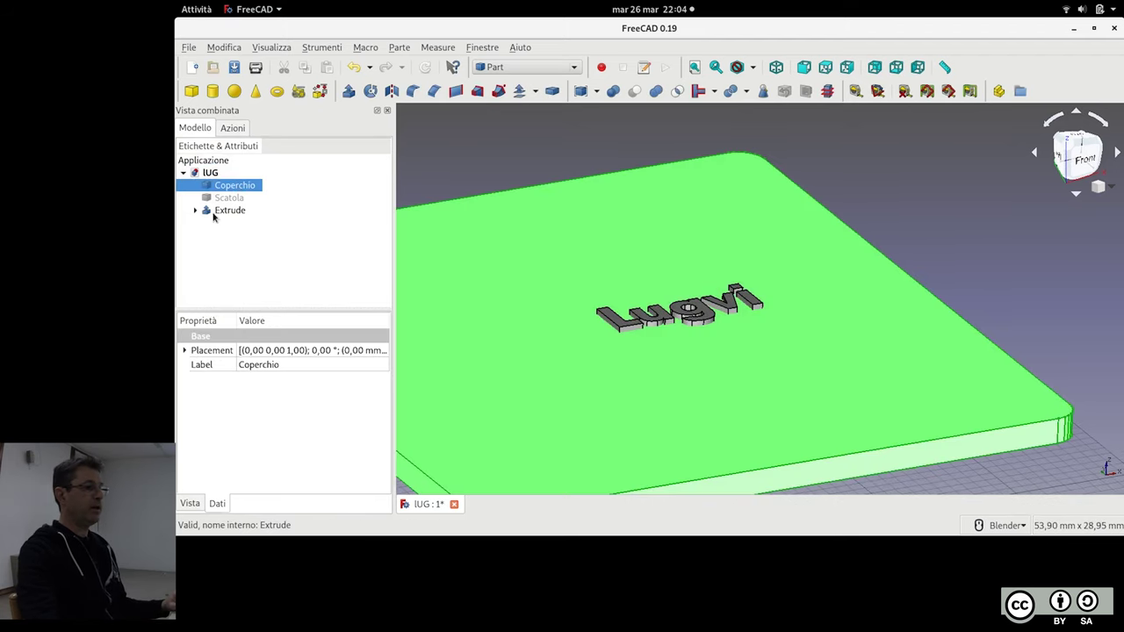
Select the Extrude and view the lid from the top in wireframe, centred on screen
left_click(226, 210)
key("2")
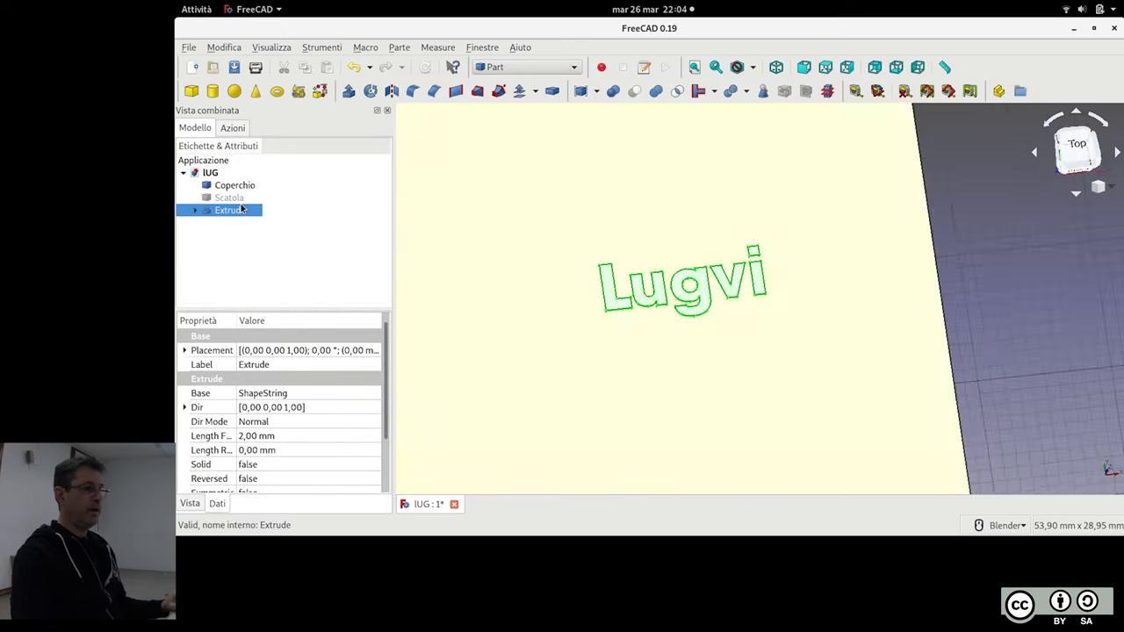
scroll(535, 263, "down", 3)
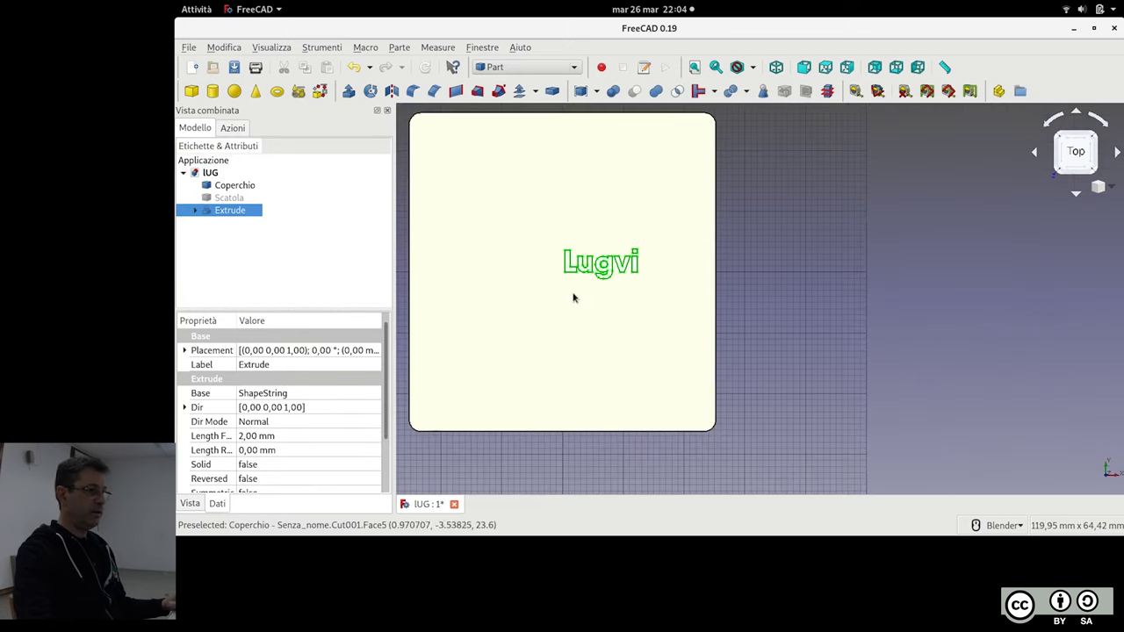
middle_click_drag(572, 297, 678, 355, "shift")
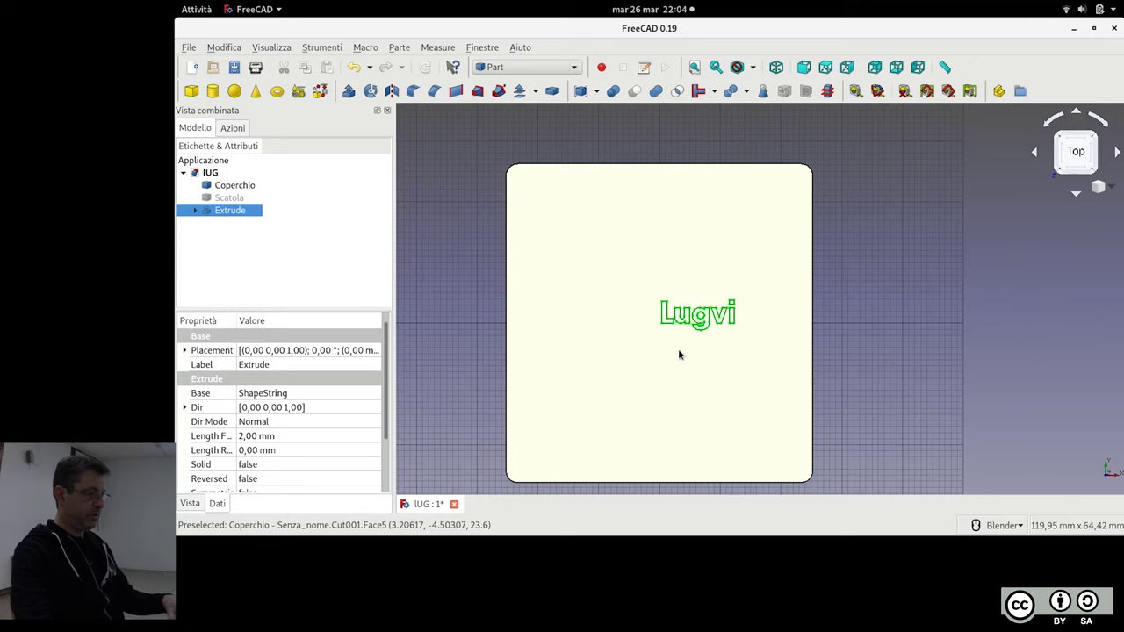
key("v")
key("3")
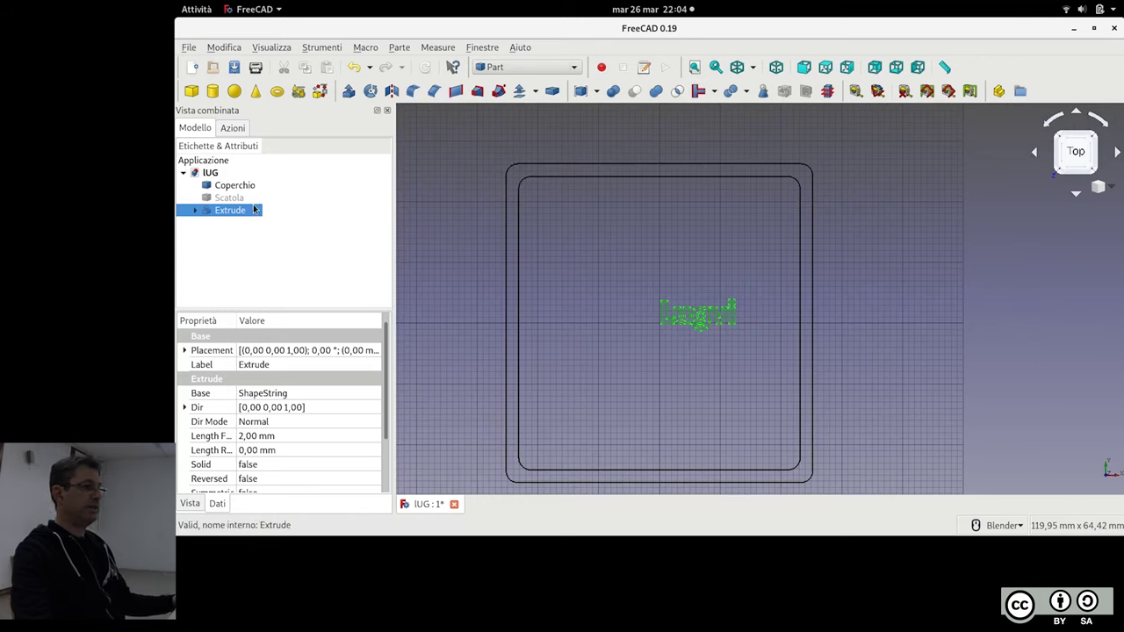
right_click(257, 209)
Transform the extruded lettering upward toward the lid's top edge
left_click(271, 218)
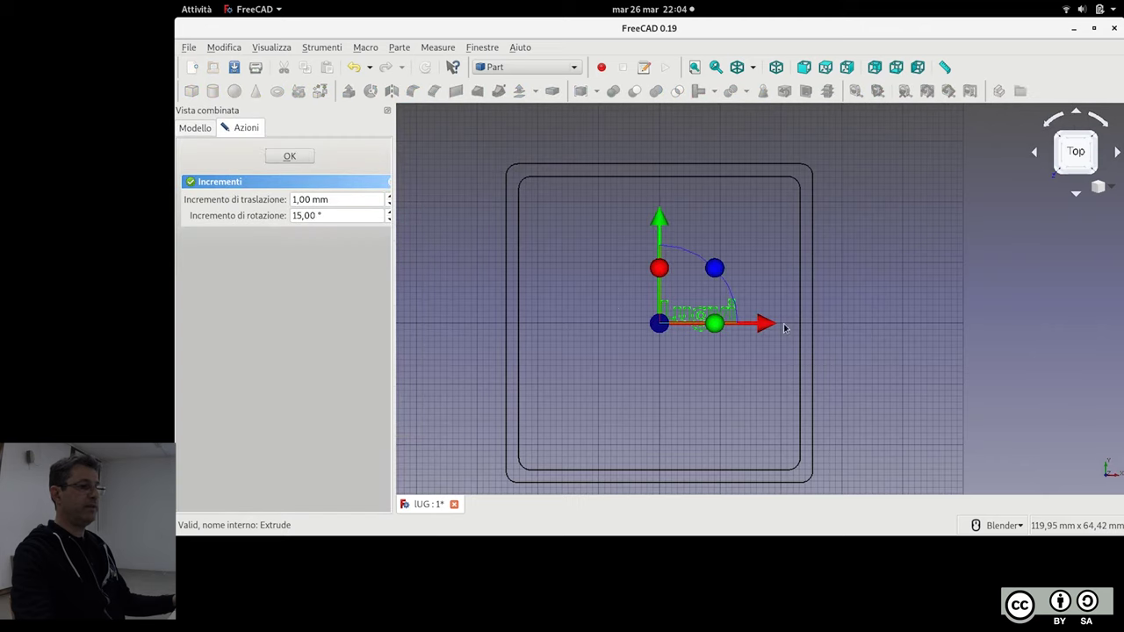
left_click_drag(717, 325, 714, 325)
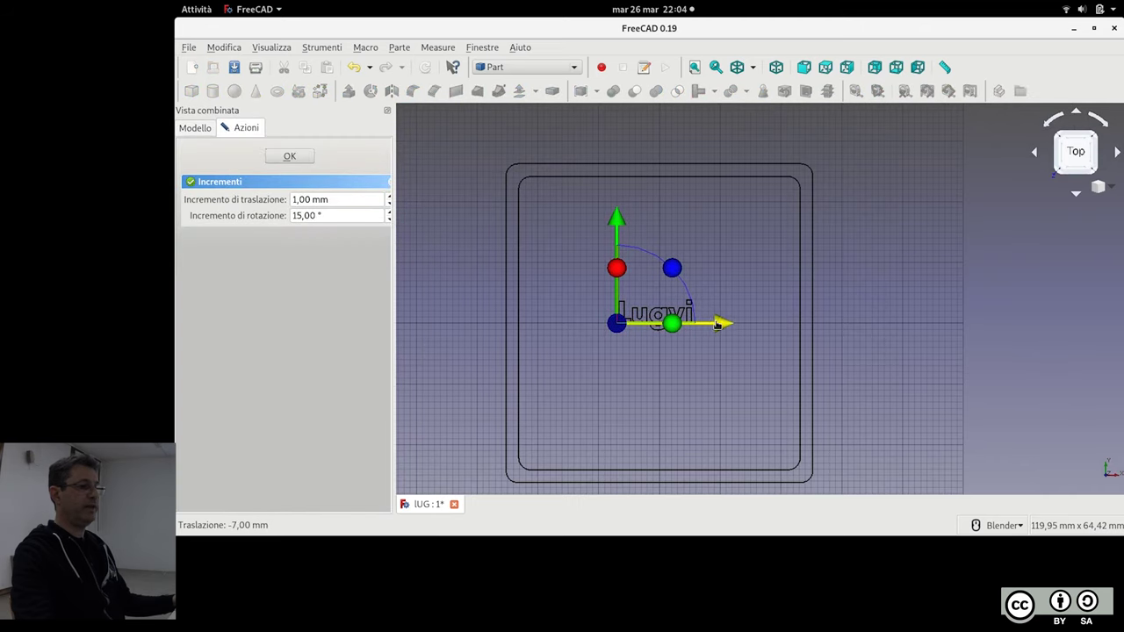
left_click_drag(622, 222, 619, 150)
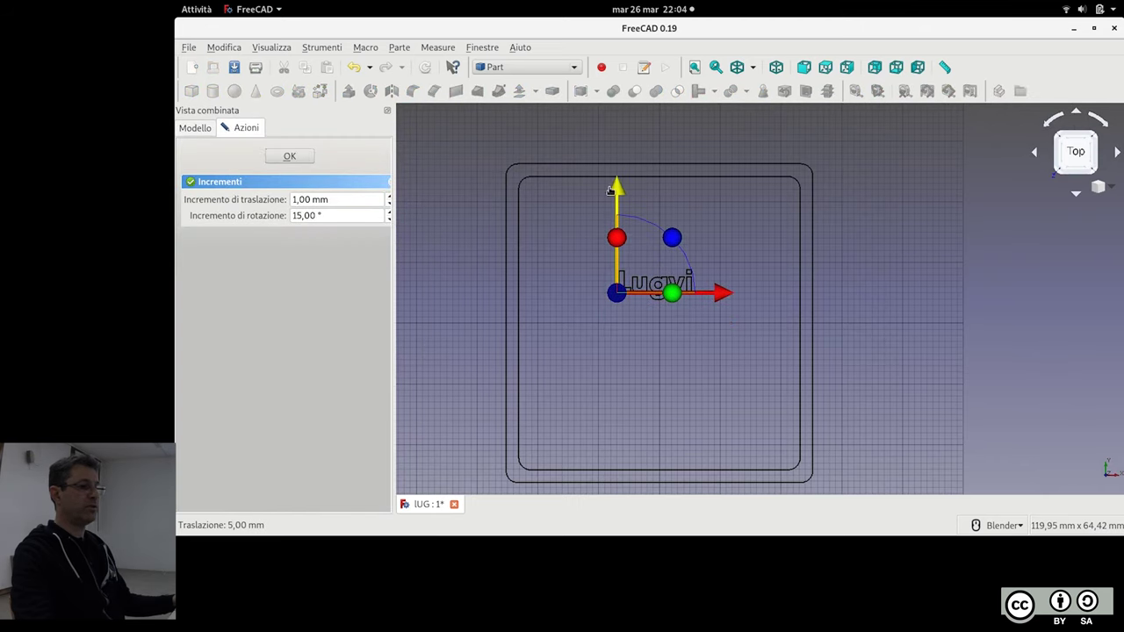
left_click(284, 156)
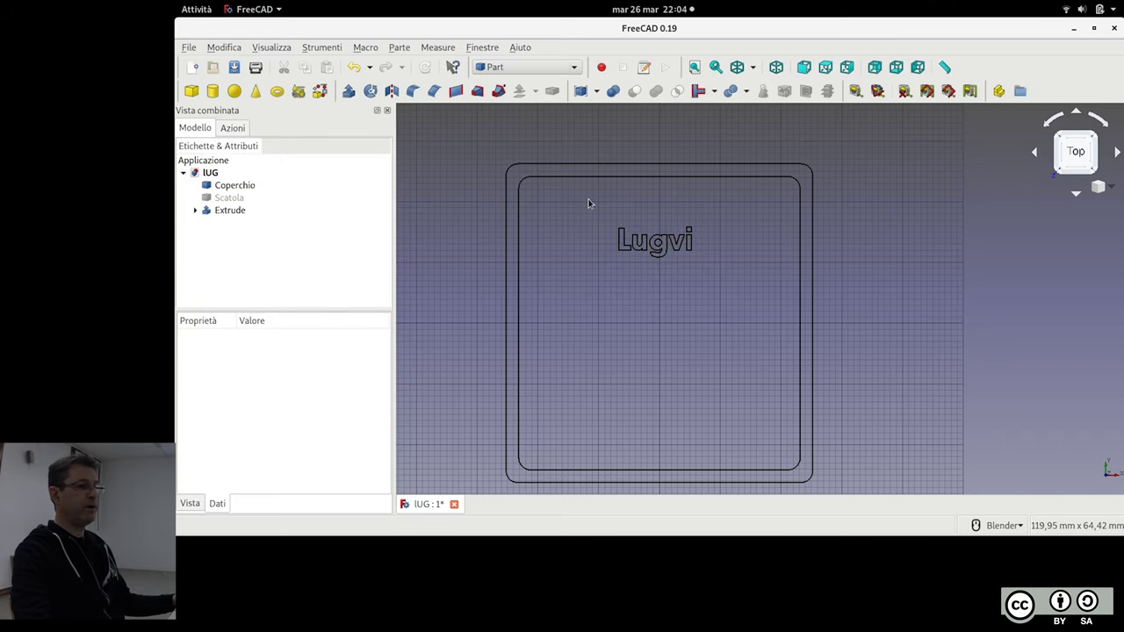
Return to shaded view and cut the Extrude lettering out of the Coperchio lid
mouse_move(825, 461)
middle_mouse_down()
mouse_move(869, 325)
mouse_move(547, 342)
mouse_move(661, 323)
middle_mouse_up()
scroll(869, 325, "up", 3)
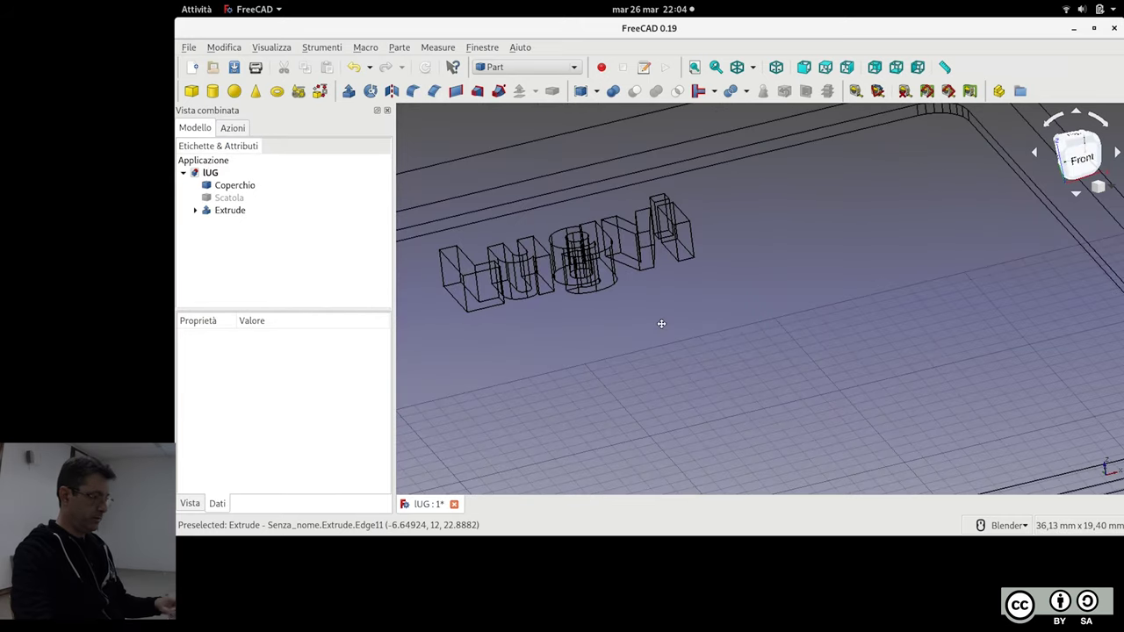
key("v")
key("1")
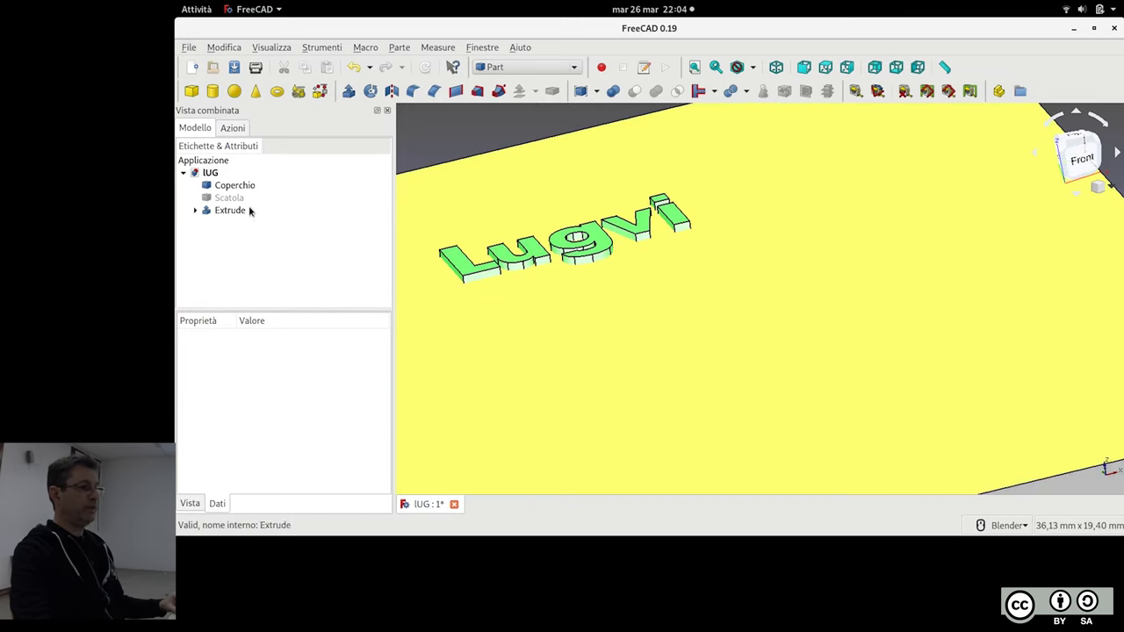
left_click(251, 190)
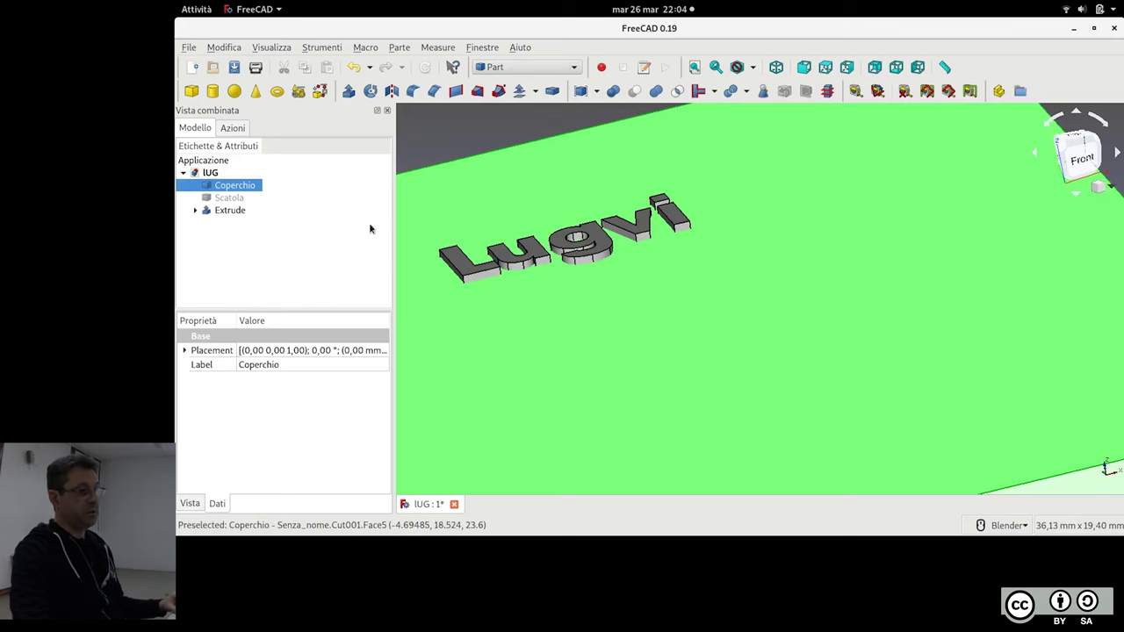
left_click(245, 210, "ctrl")
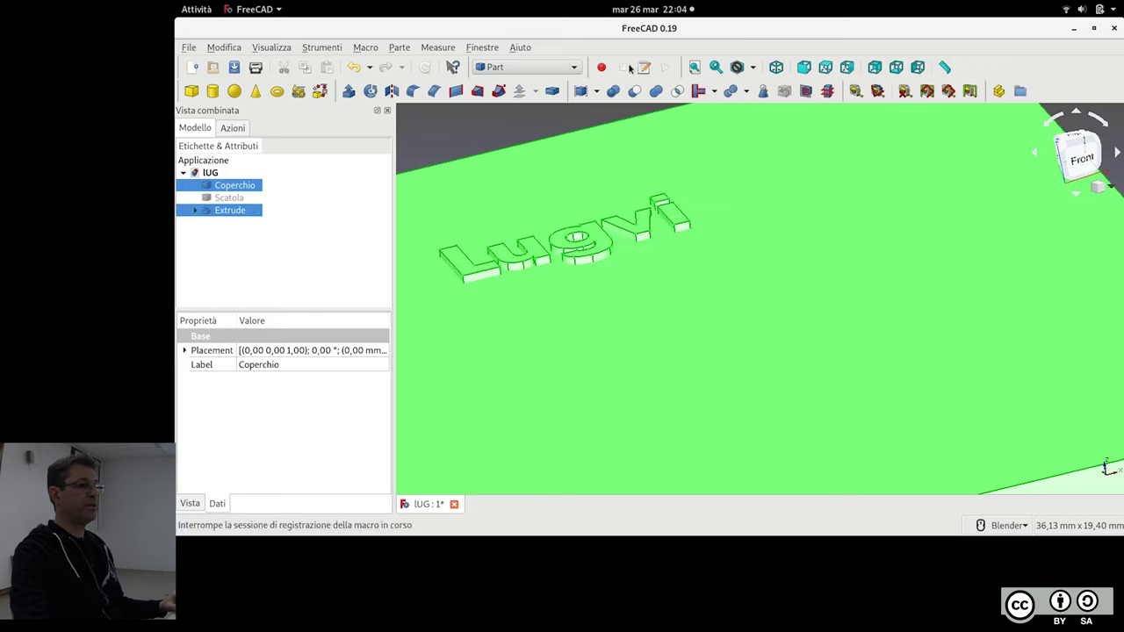
left_click(635, 93)
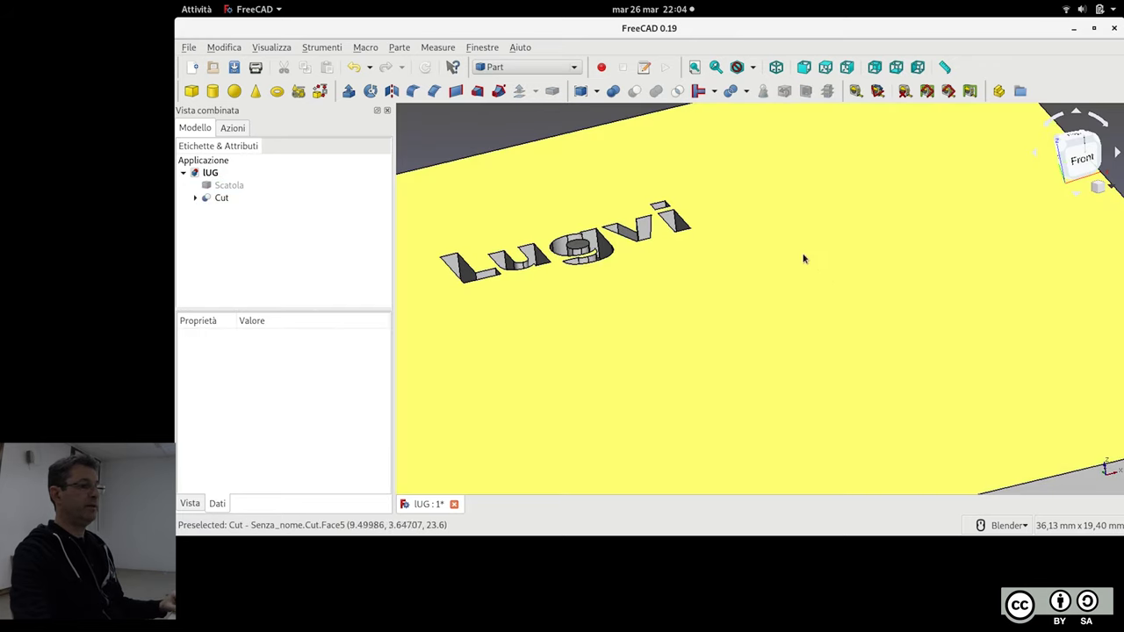
Zoom out over the engraved lid, select Cut, and save the document
scroll(809, 264, "down", 3)
scroll(807, 275, "down", 5)
mouse_move(614, 291)
middle_mouse_down()
mouse_move(719, 278)
mouse_move(709, 253)
mouse_move(840, 225)
mouse_move(515, 220)
mouse_move(575, 224)
middle_mouse_up()
scroll(729, 290, "down", 2)
left_click(221, 197)
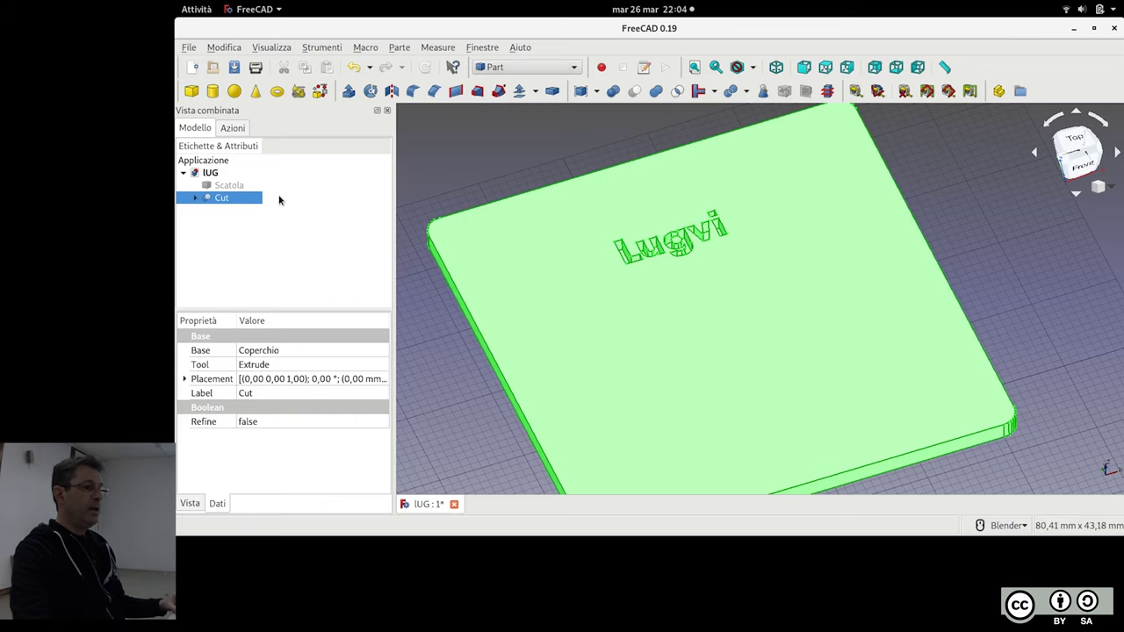
key("ctrl+s")
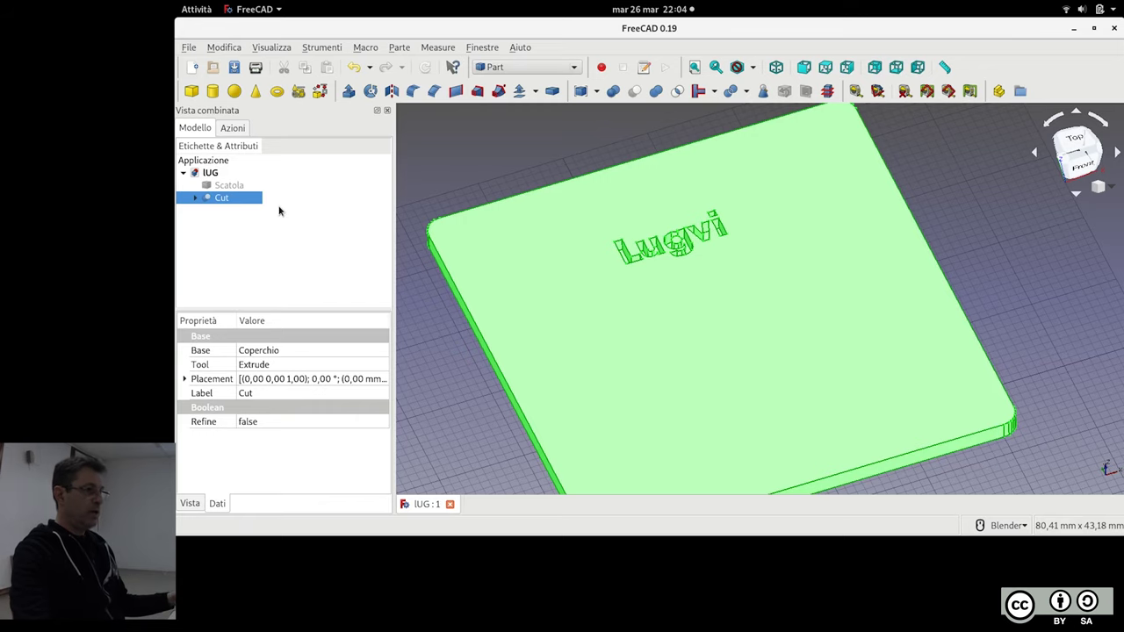
Expand Cut and Extrude in the tree and select the ShapeString
left_click(196, 198)
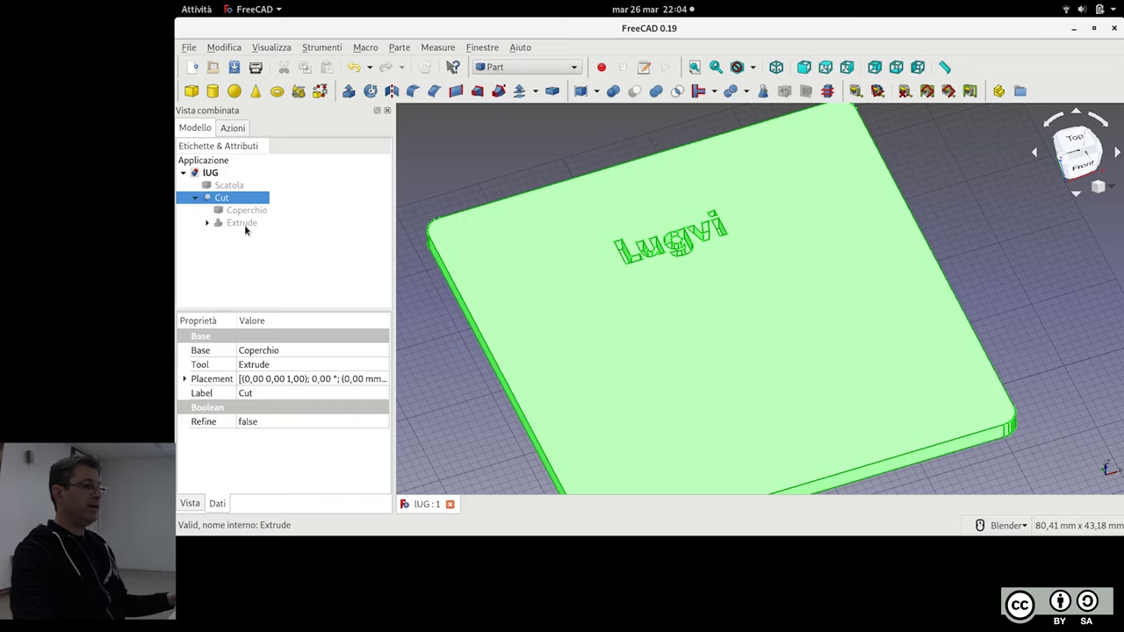
left_click(209, 224)
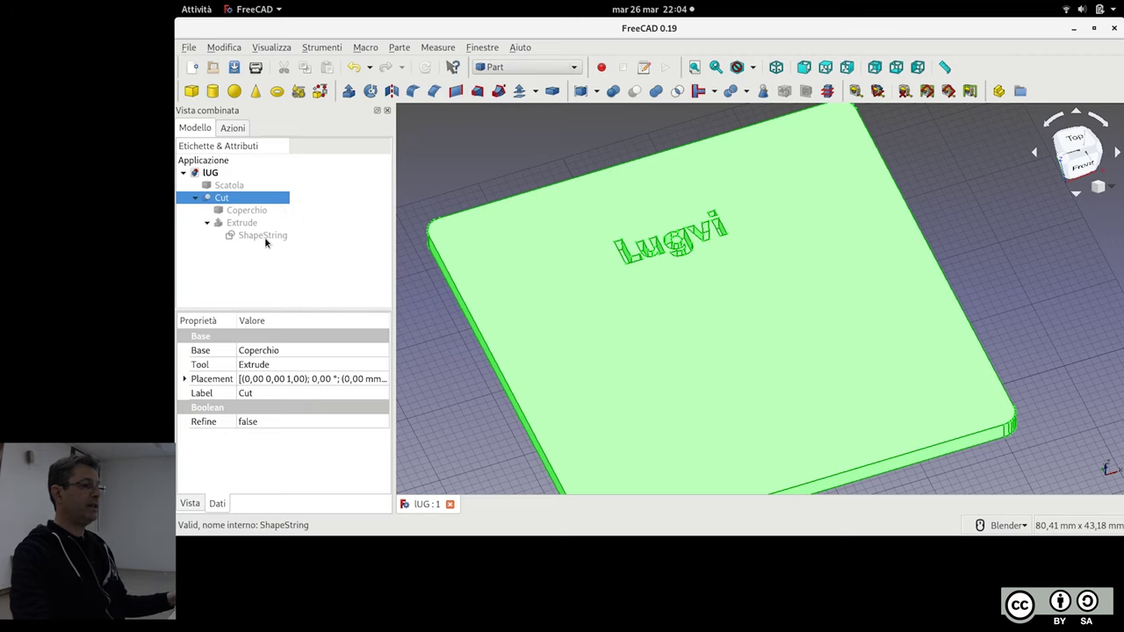
left_click(265, 242)
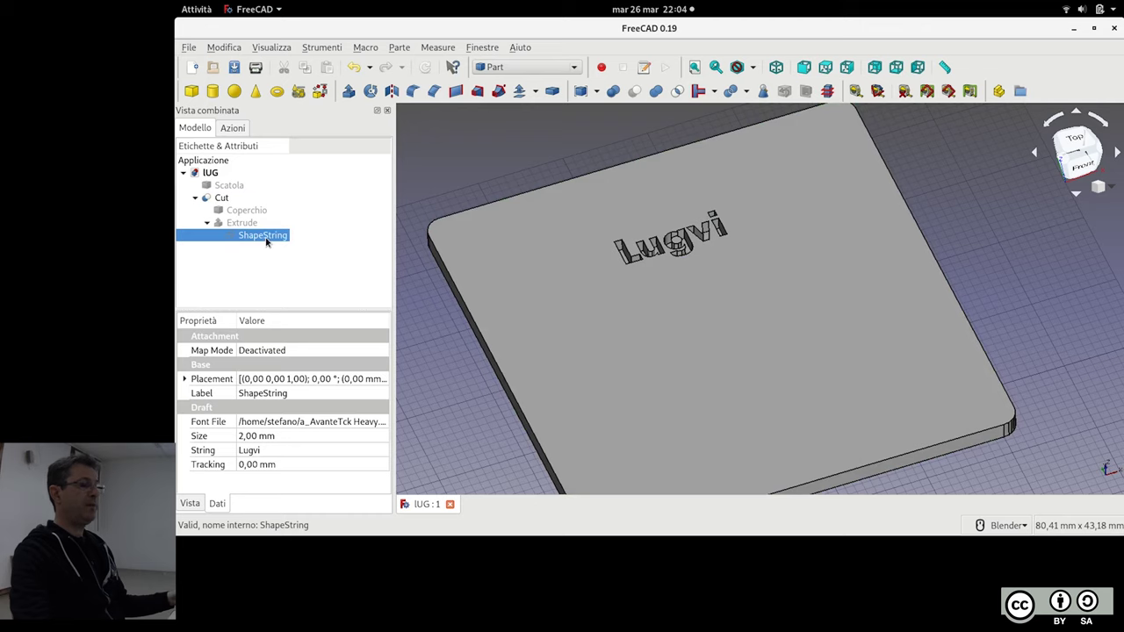
left_click(507, 67)
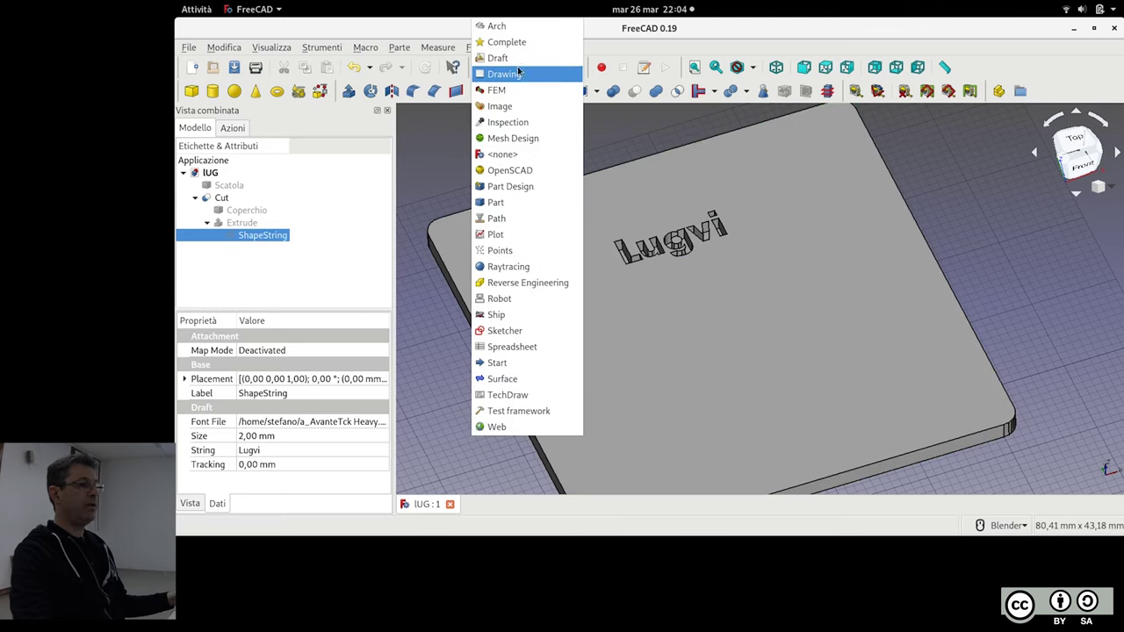
In Draft, try scaling the ShapeString with point value 1,3, cancel, and restart Scale
left_click(508, 58)
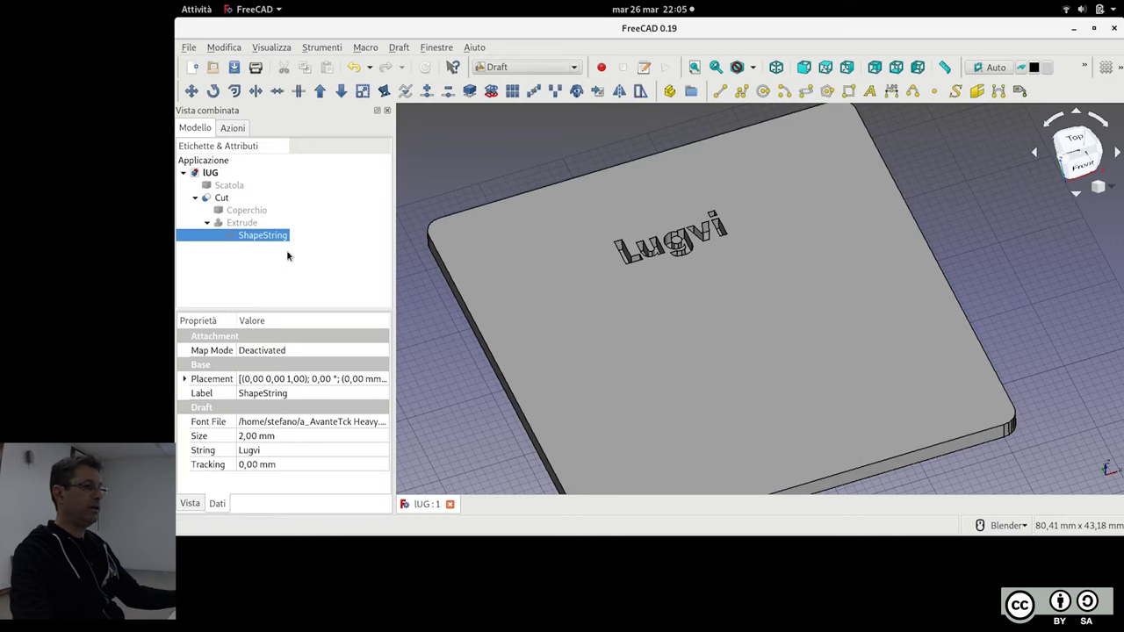
left_click(363, 91)
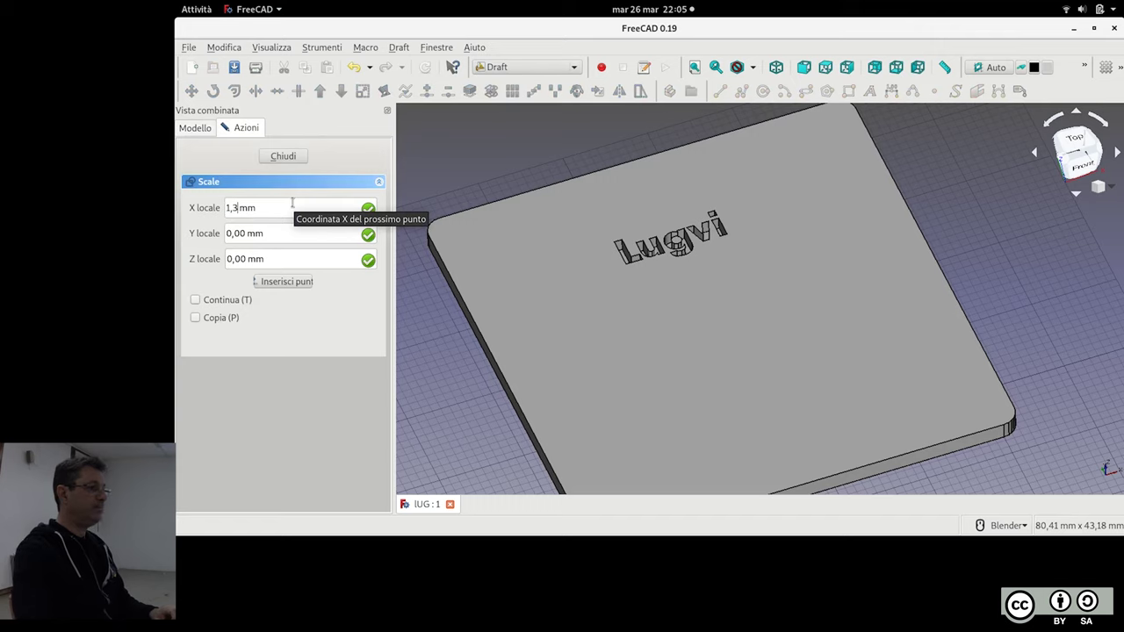
scroll(293, 203, "up", 1)
key("Tab")
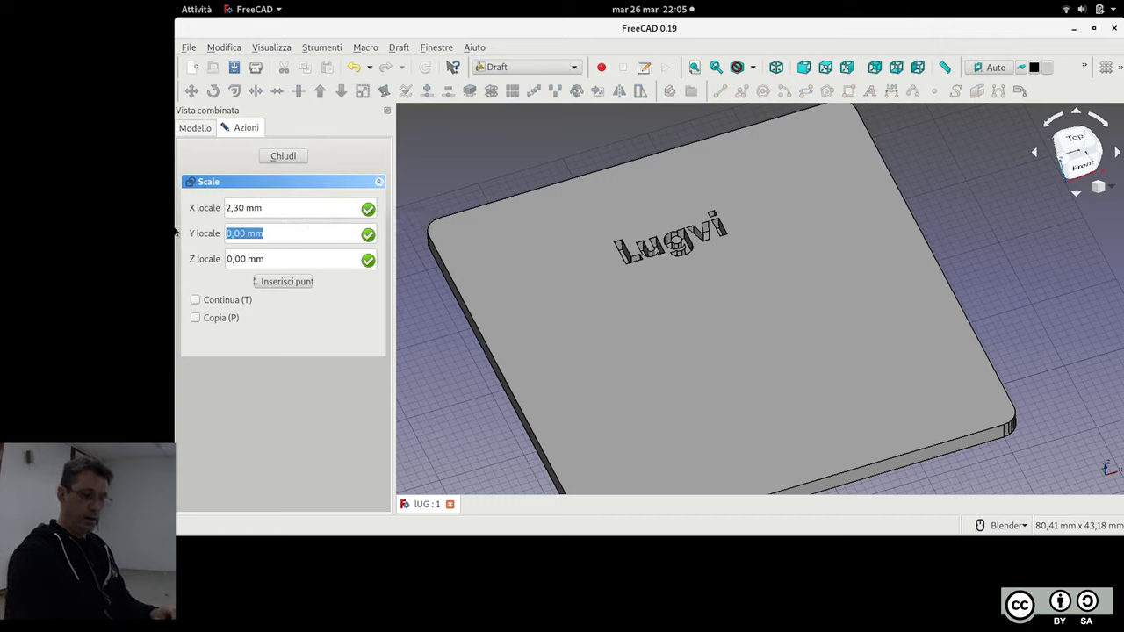
type("1,3")
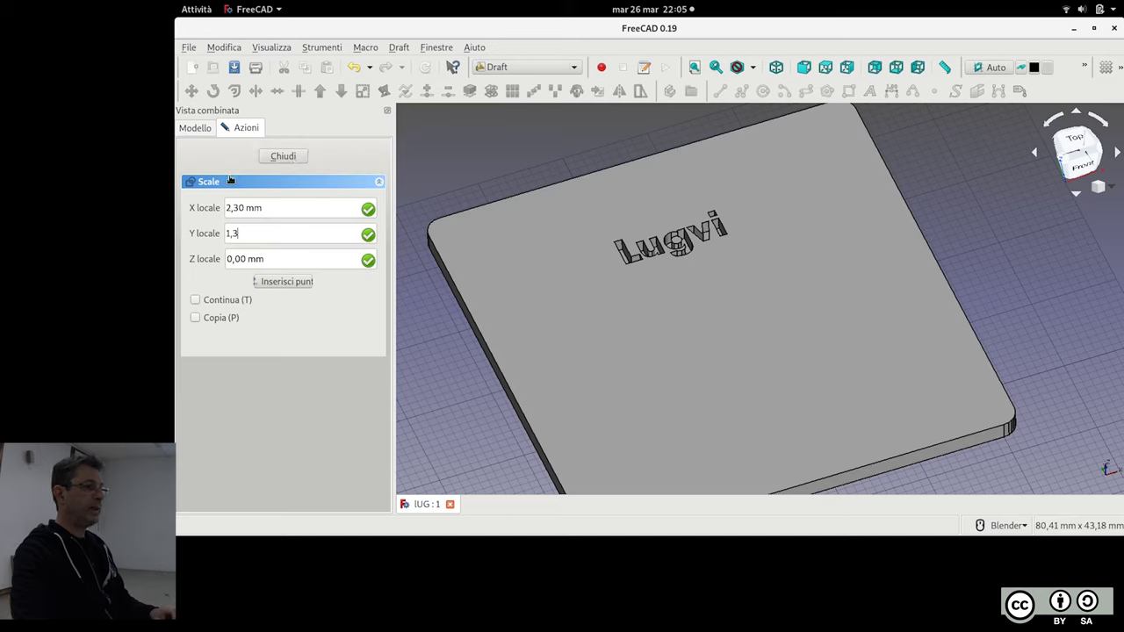
key("Tab")
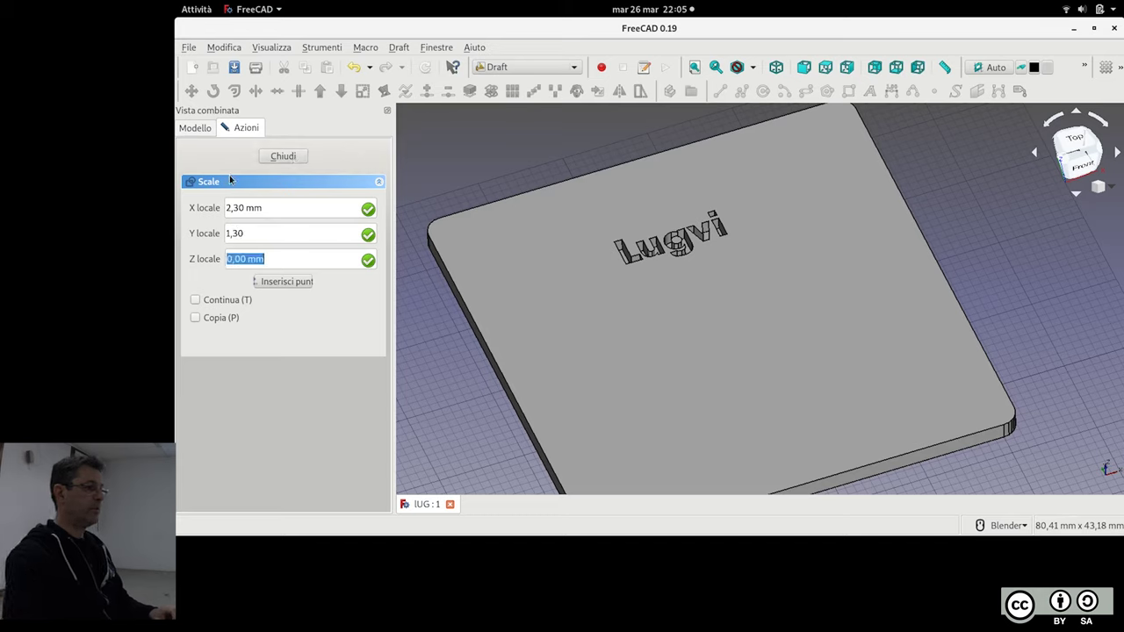
key("Return")
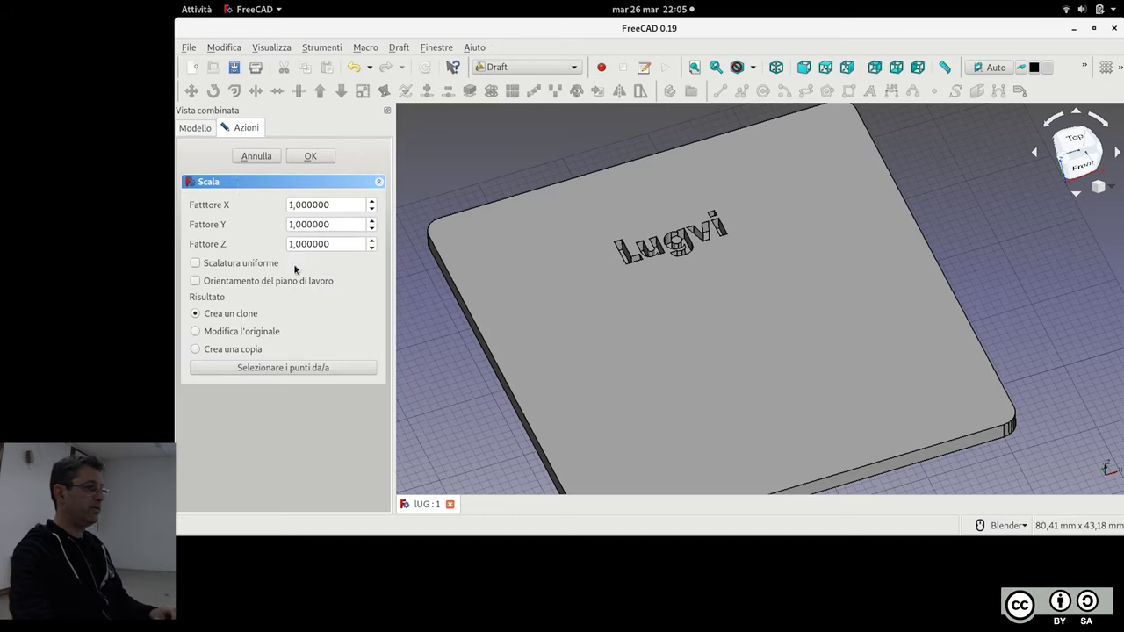
left_click(263, 156)
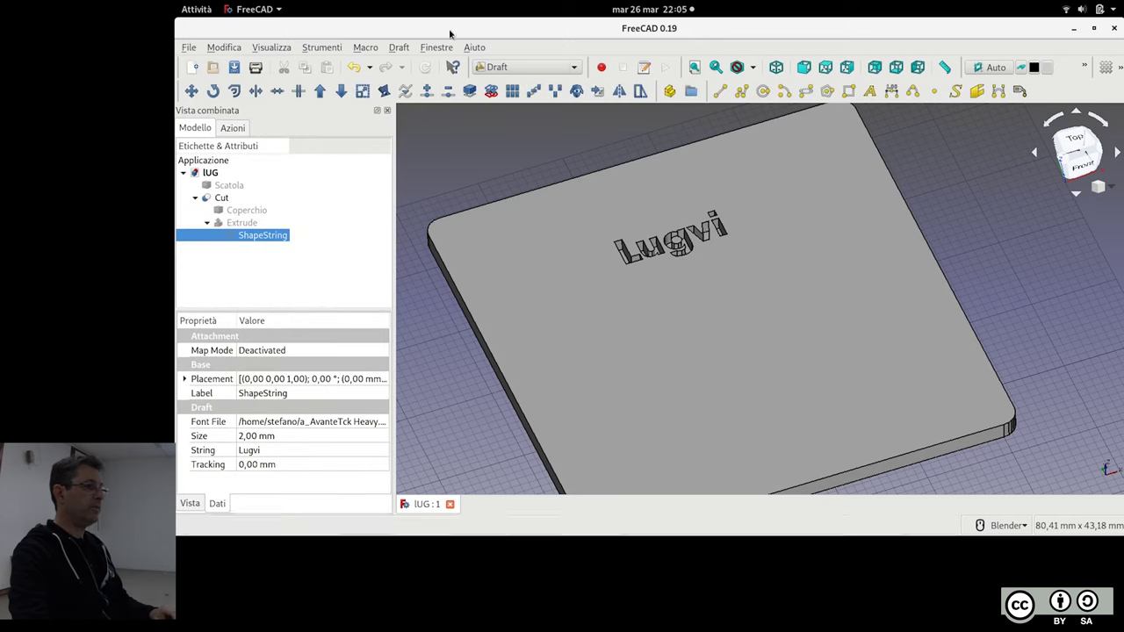
left_click(362, 91)
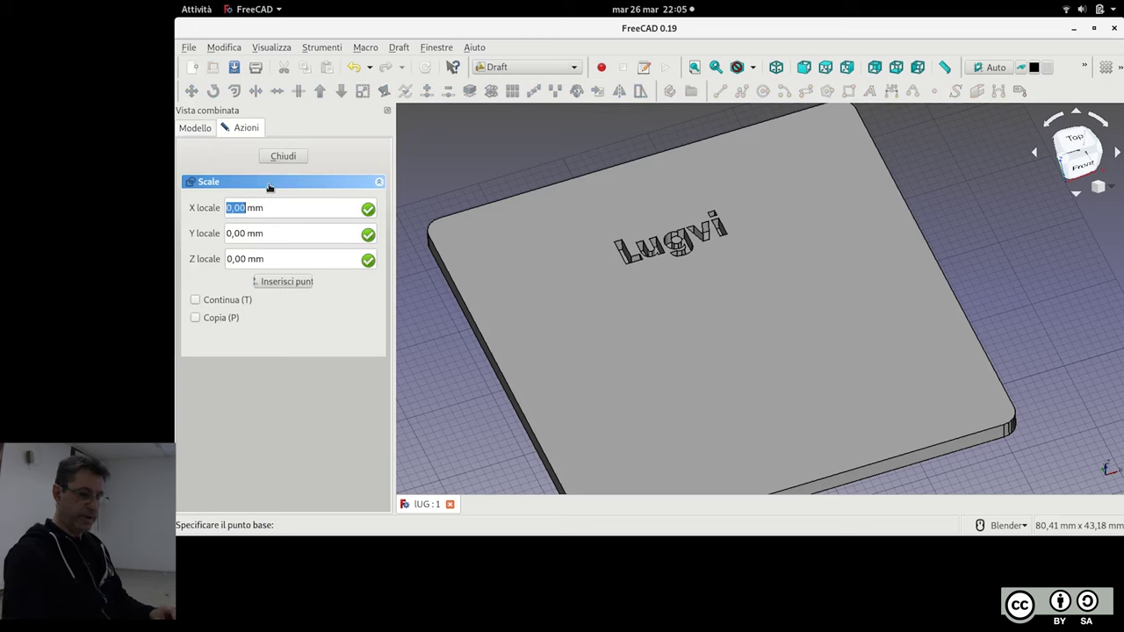
Enter 1,3 point values, cancel the scale again, and restart Draft Scale
type("1,3")
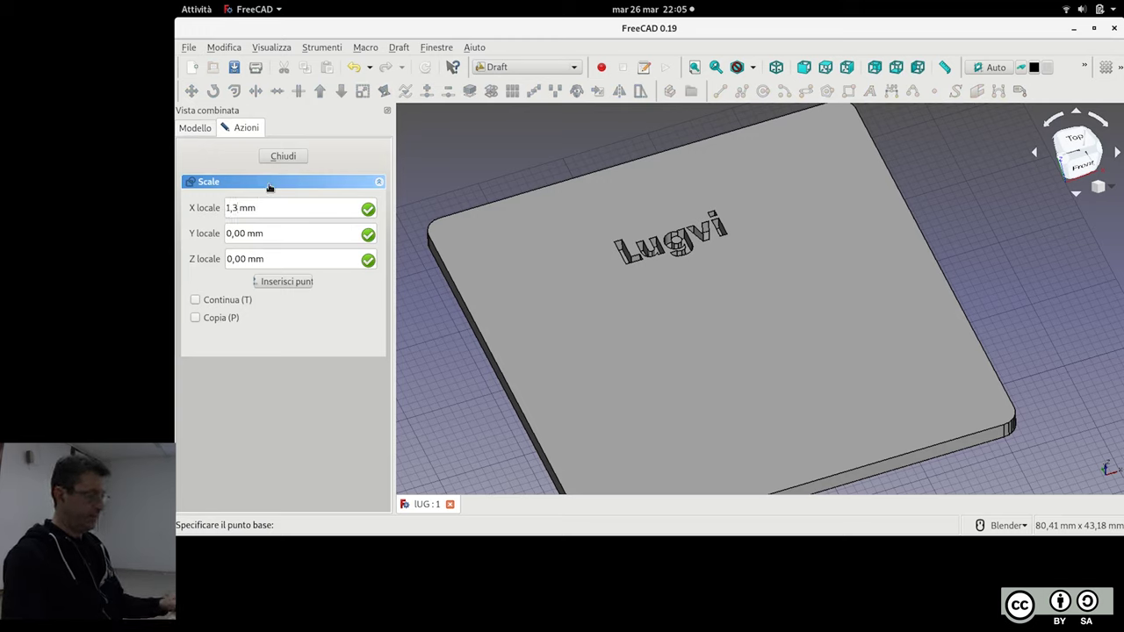
key("Tab")
type("1")
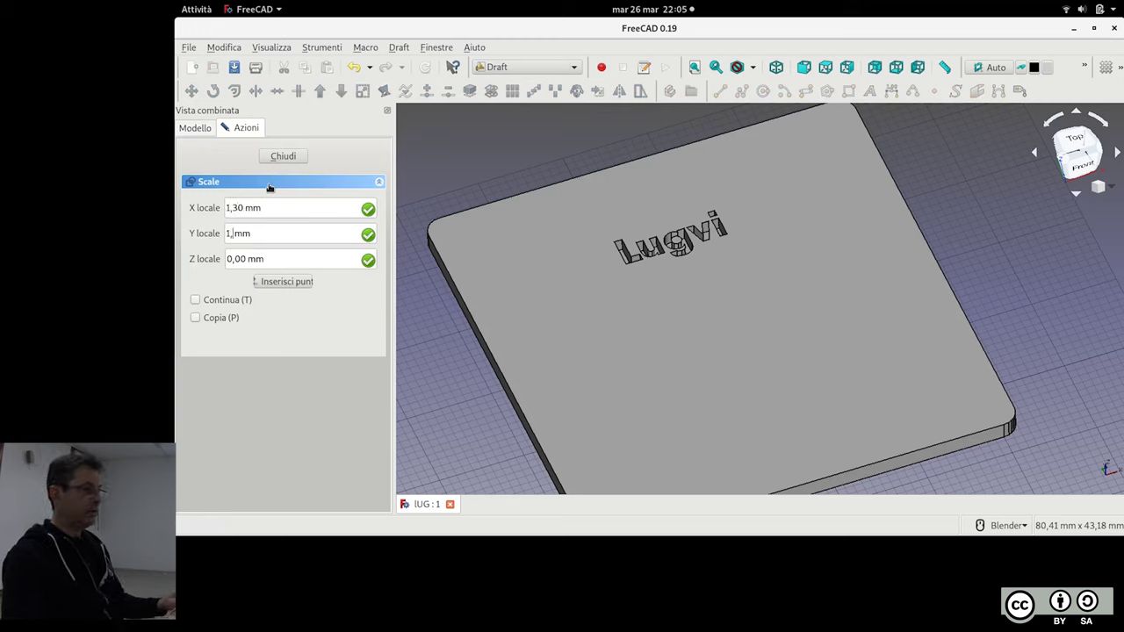
type(",3")
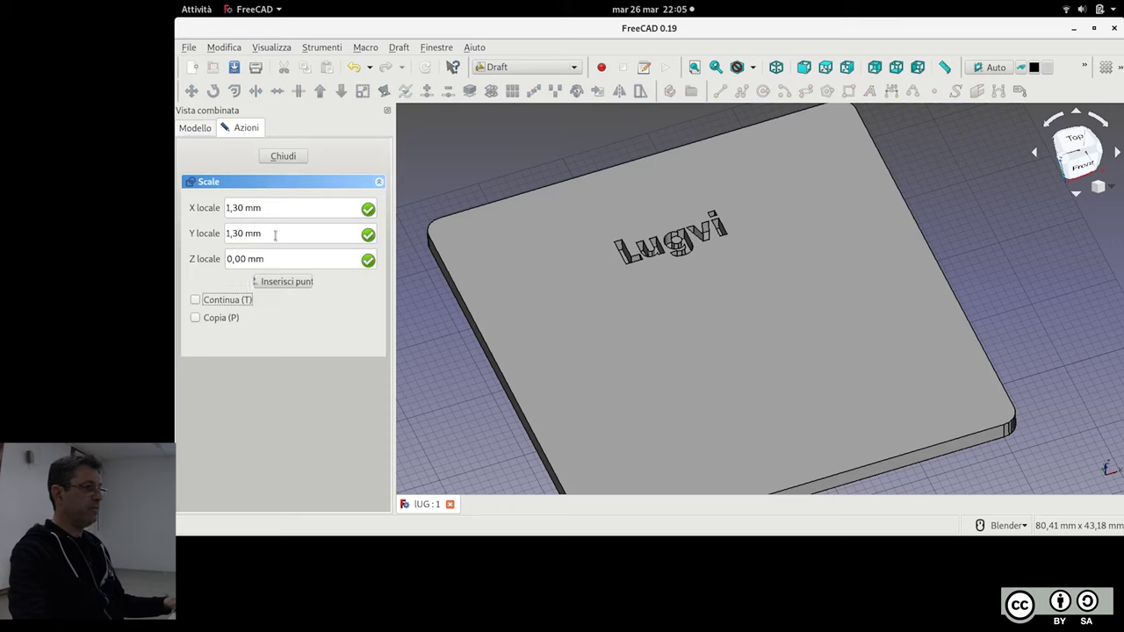
left_click(288, 282)
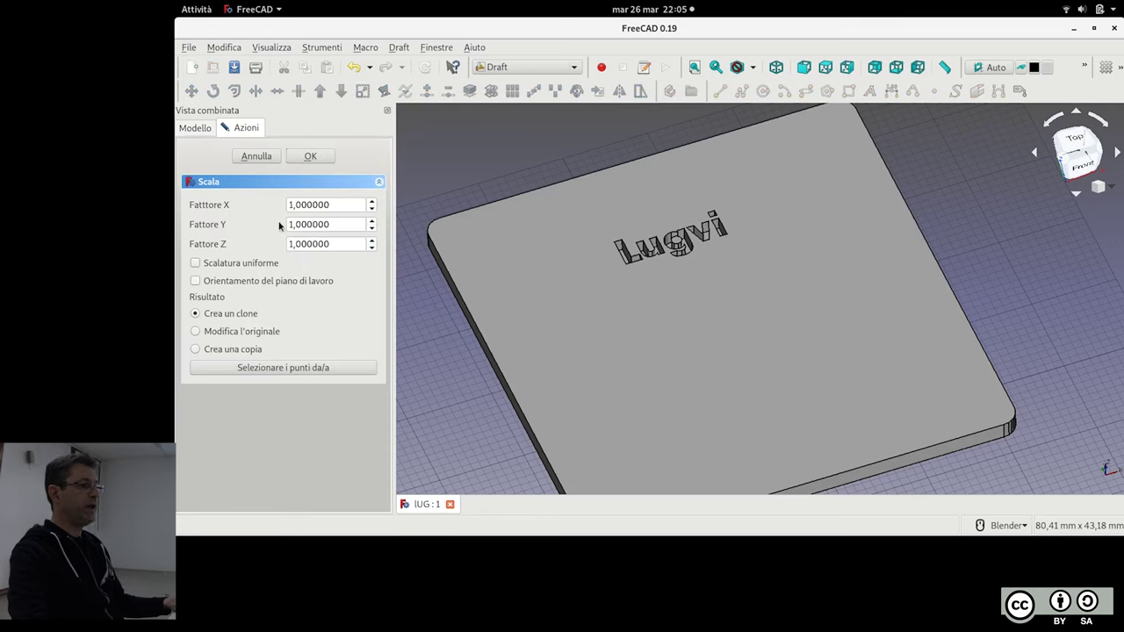
left_click(264, 156)
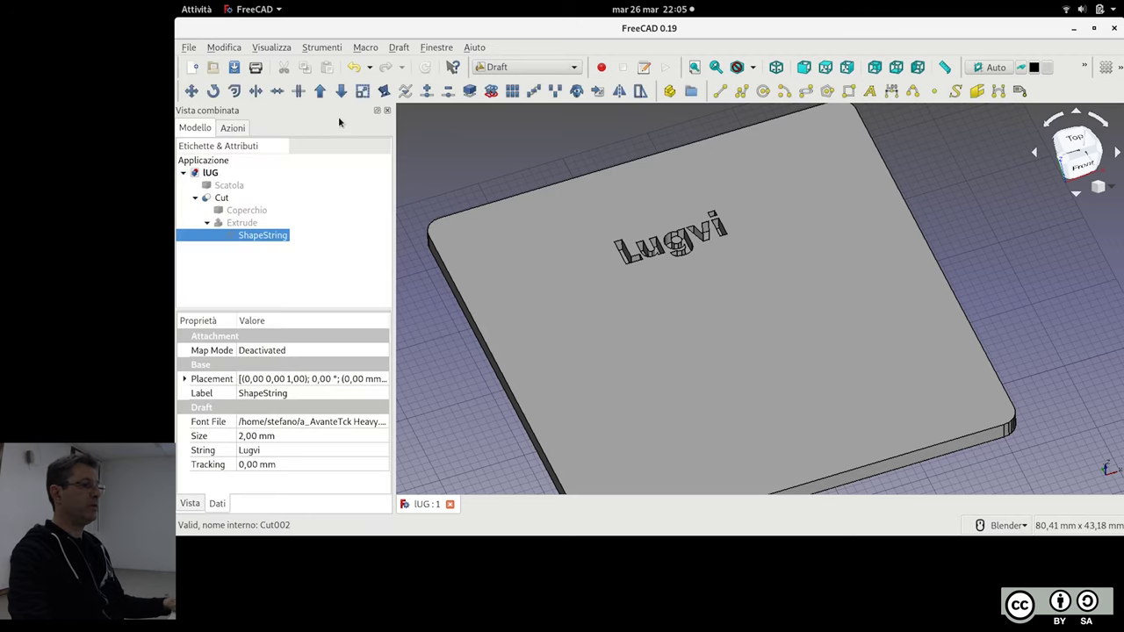
left_click(362, 90)
Create a scaled clone of the lettering with X and Y factors of 1.5
left_click(280, 284)
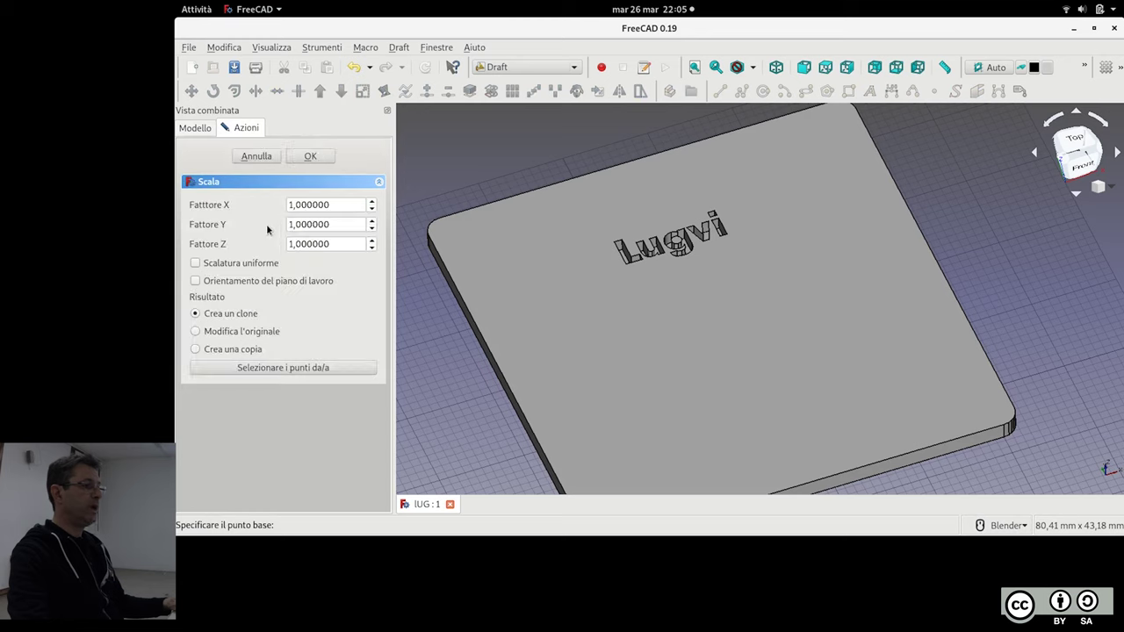
double_click(340, 207)
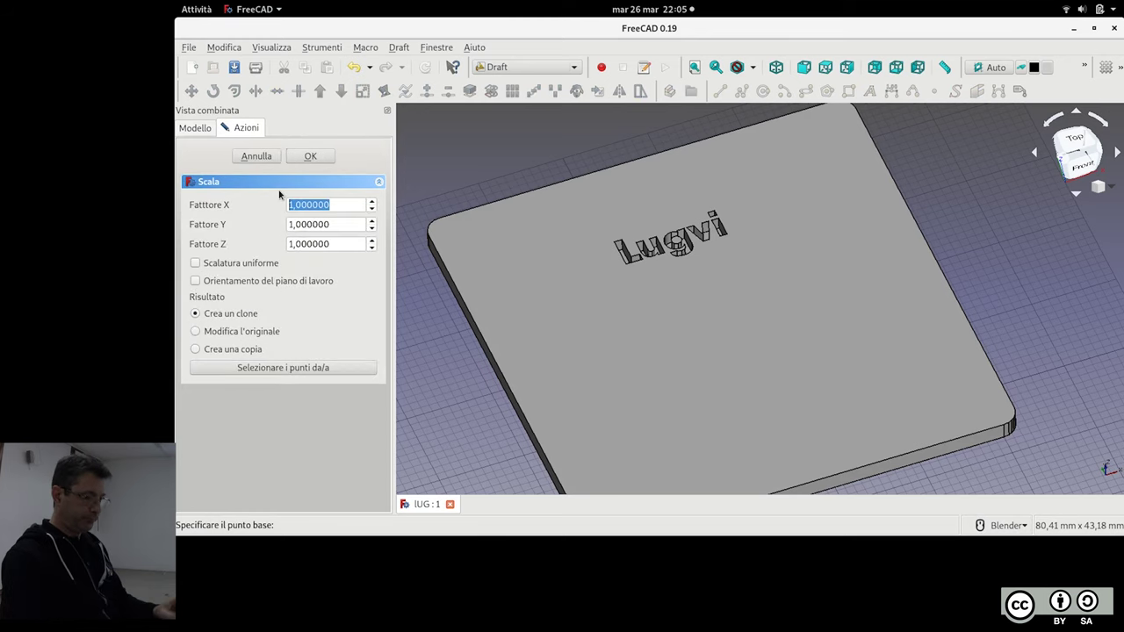
type("1,")
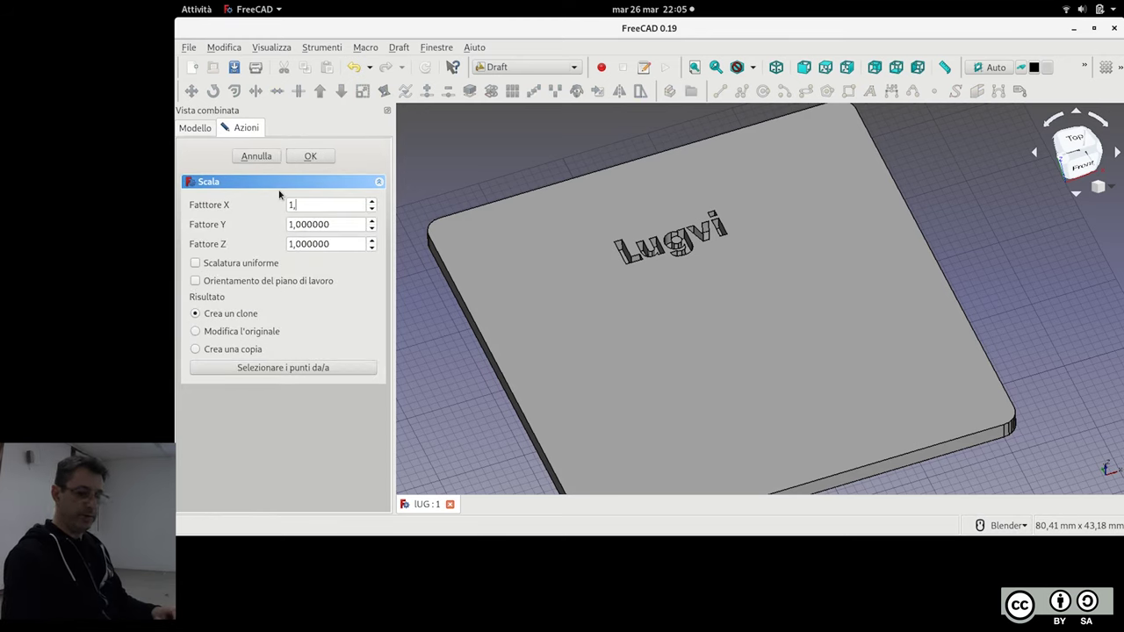
type("500000")
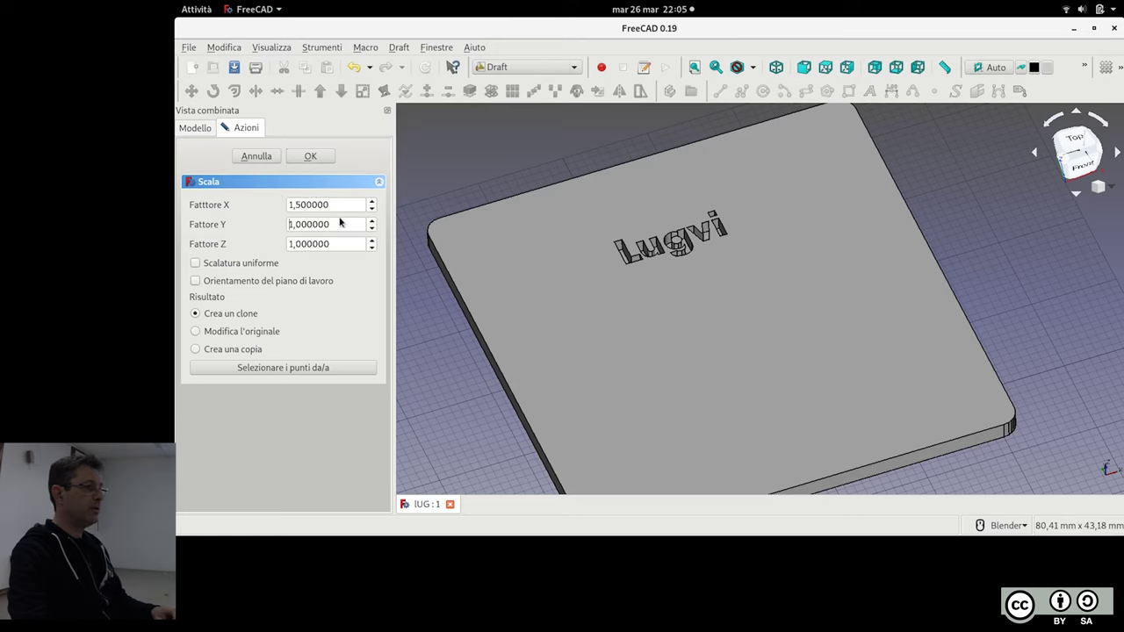
double_click(339, 224)
type("1,5")
left_click_drag(245, 268, 356, 262)
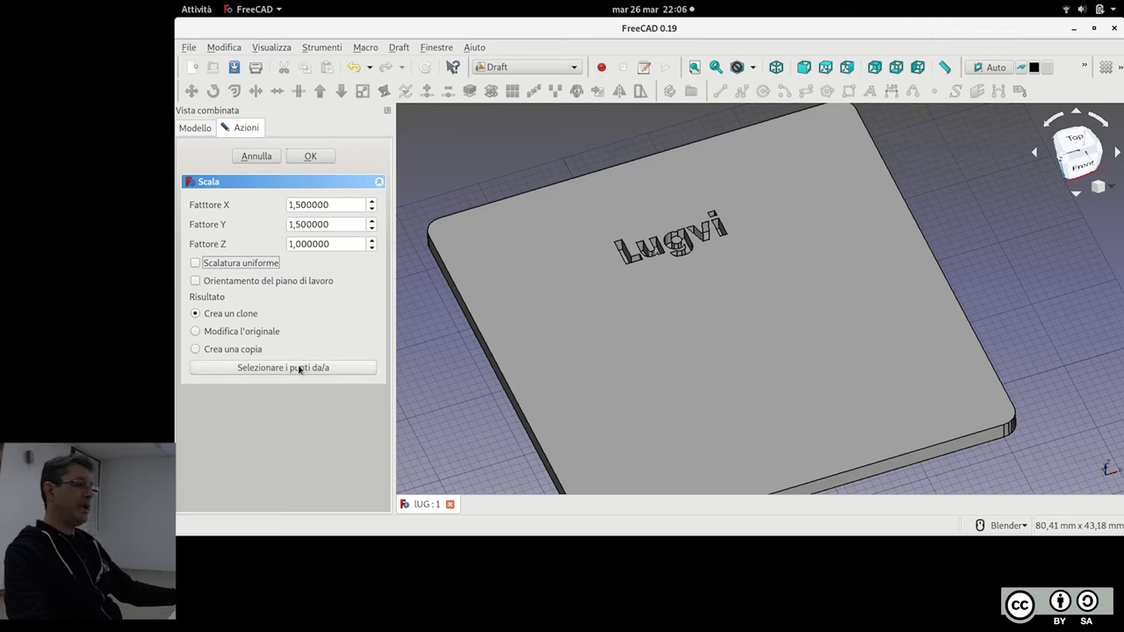
left_click(312, 156)
Orbit around the lid to inspect the scaled clone, then delete it
mouse_move(703, 228)
middle_mouse_down()
mouse_move(747, 178)
mouse_move(671, 364)
middle_mouse_up()
scroll(687, 402, "up", 2)
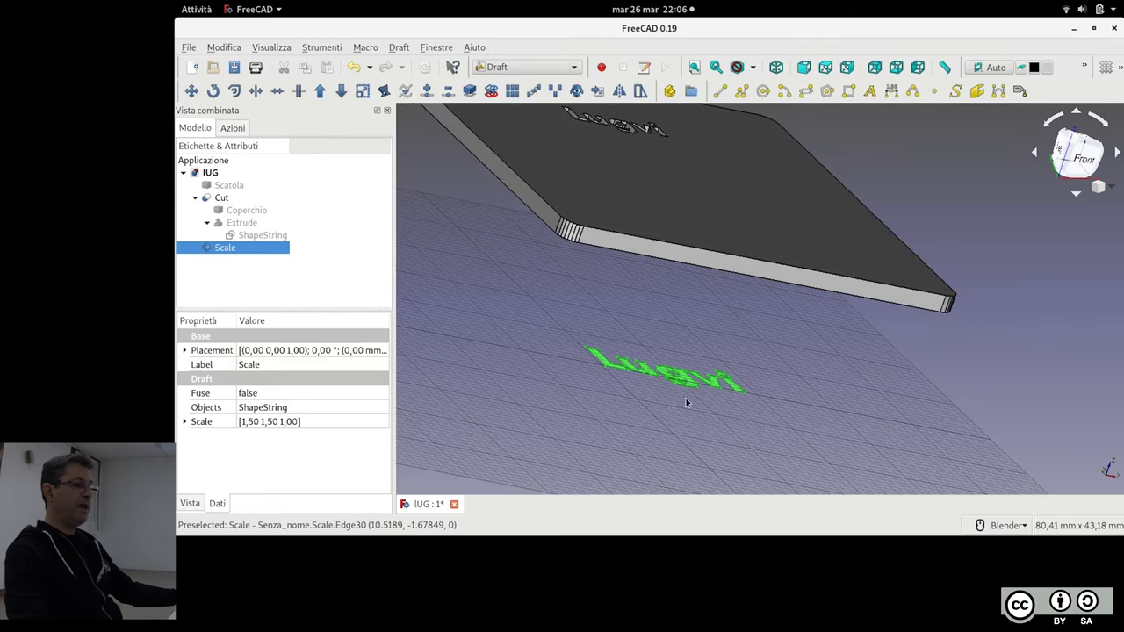
middle_click_drag(608, 394, 612, 396)
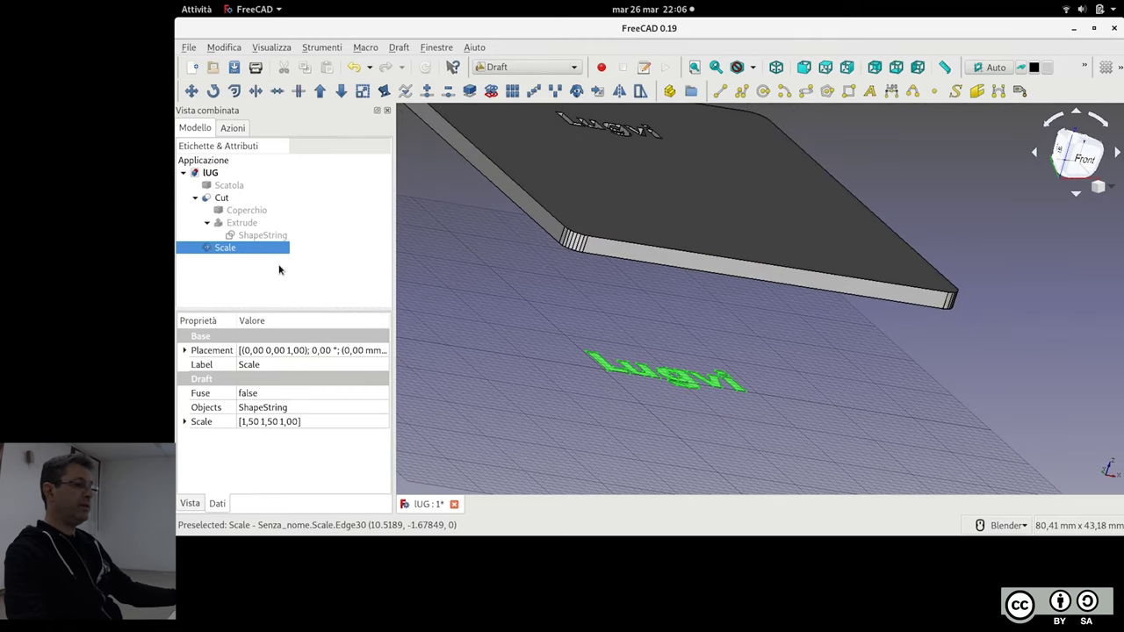
mouse_move(541, 332)
middle_mouse_down()
mouse_move(526, 321)
mouse_move(697, 245)
mouse_move(734, 297)
mouse_move(707, 246)
mouse_move(659, 213)
mouse_move(674, 235)
middle_mouse_up()
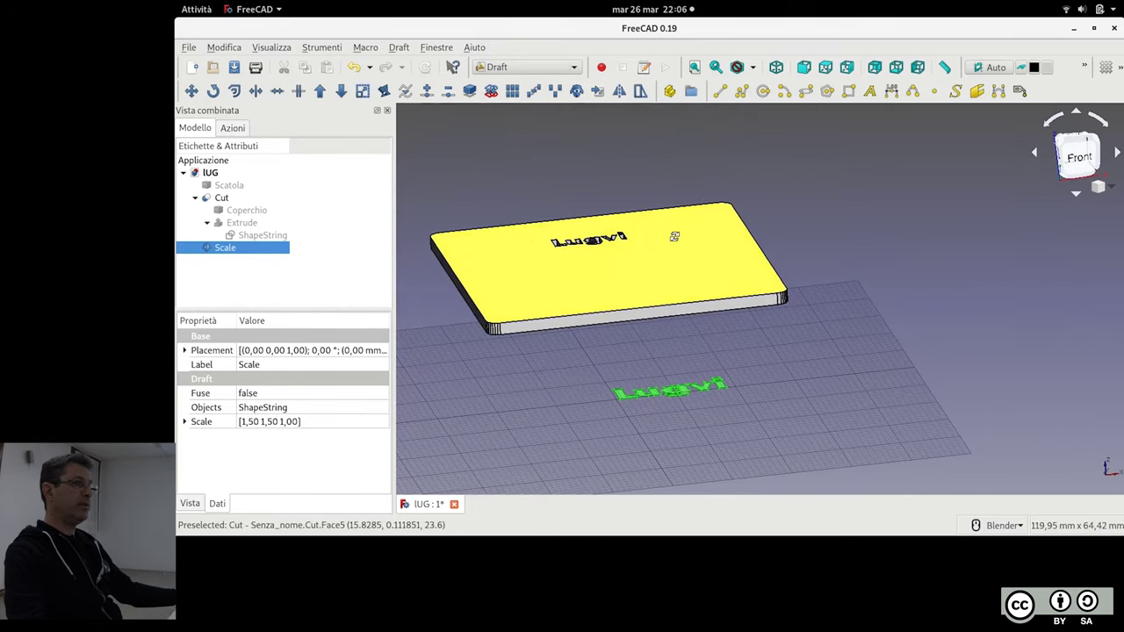
scroll(888, 247, "down", 2)
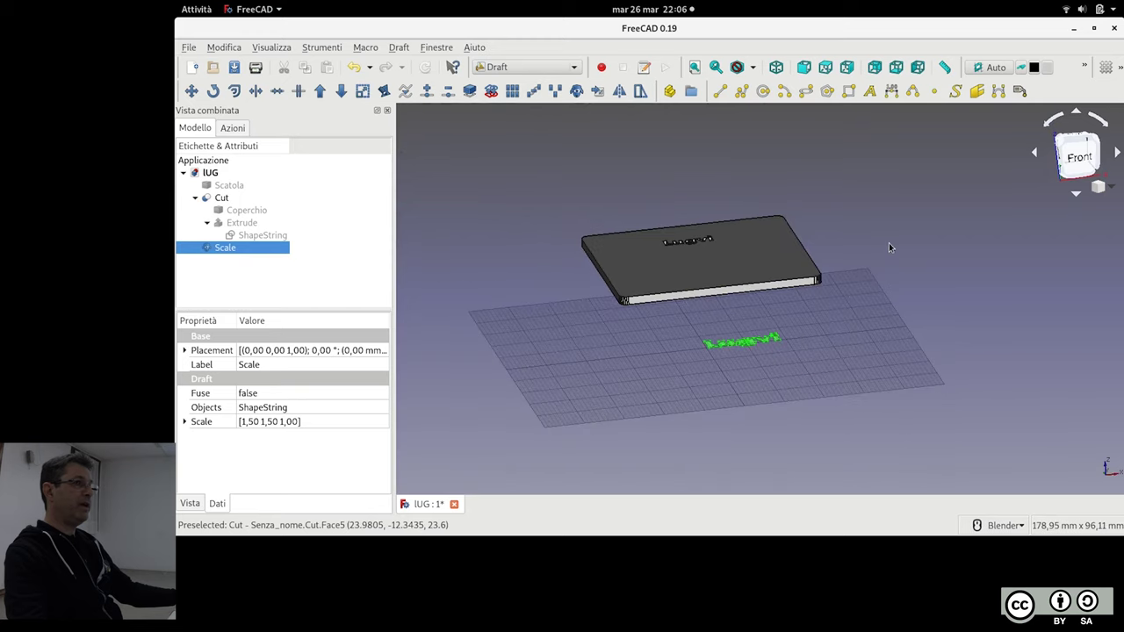
middle_click_drag(852, 376, 872, 366)
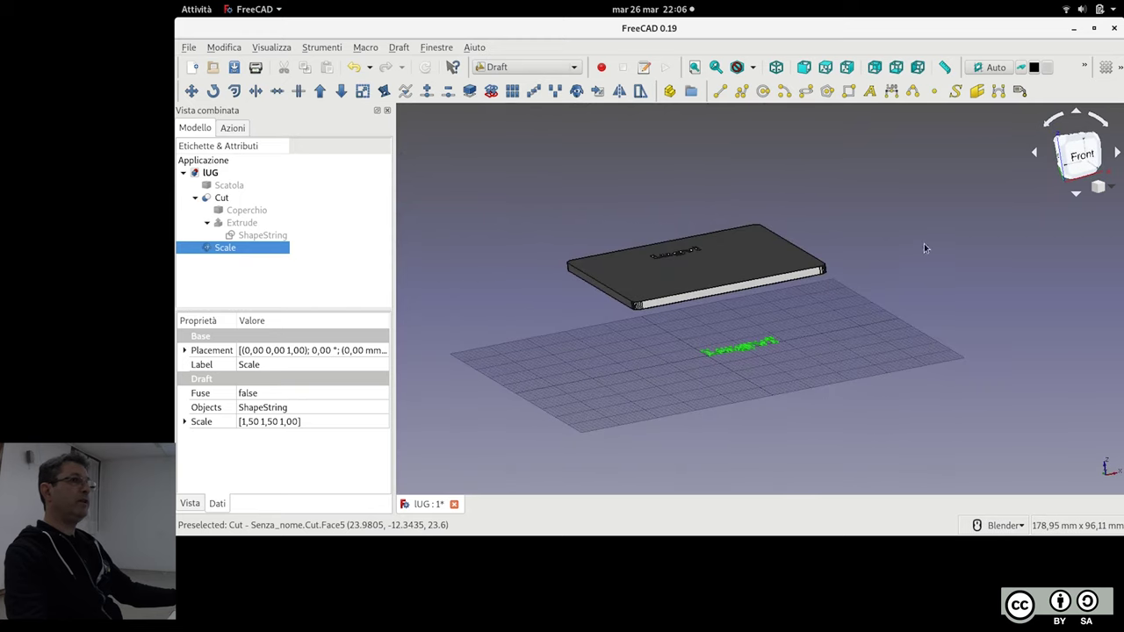
scroll(925, 250, "up", 2)
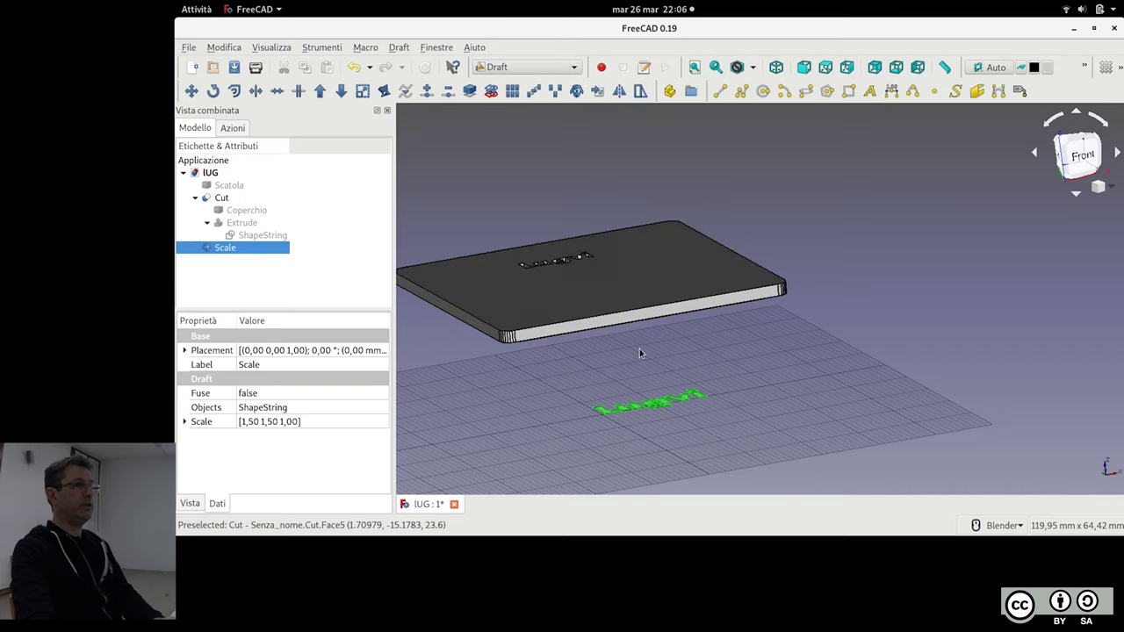
key("Delete")
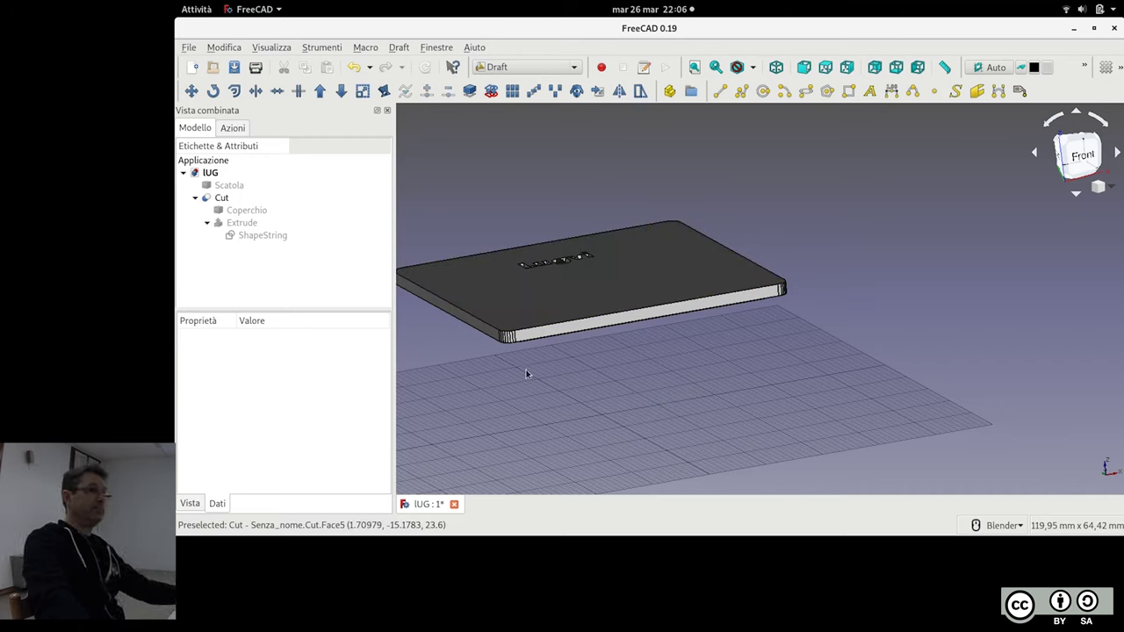
middle_click_drag(555, 268, 826, 244)
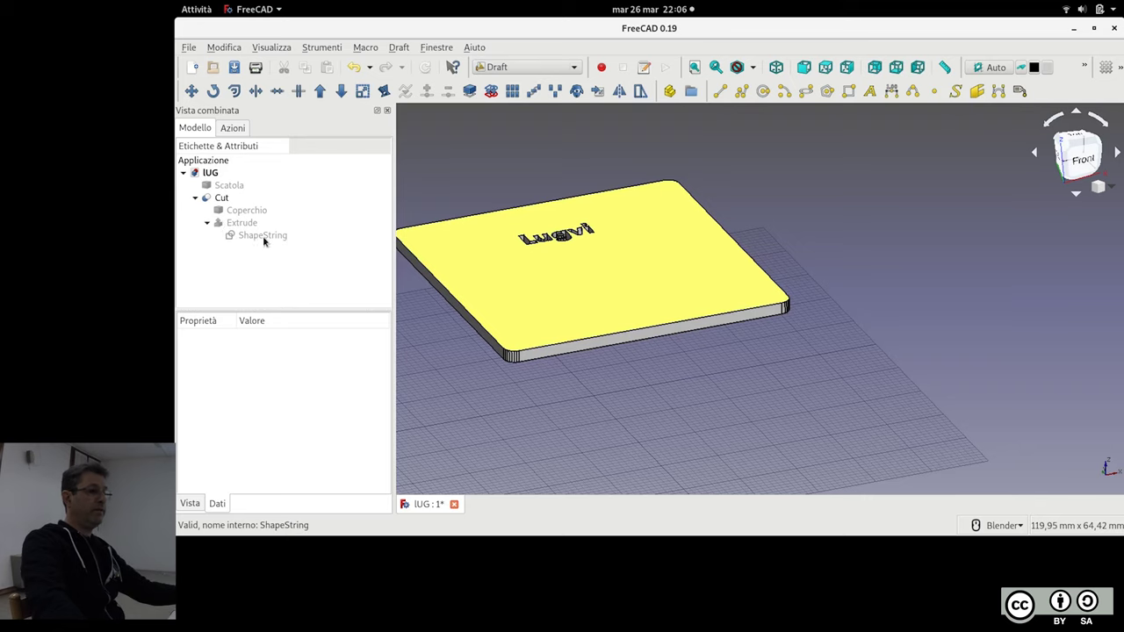
scroll(650, 350, "down", 3)
middle_click_drag(650, 350, 664, 365)
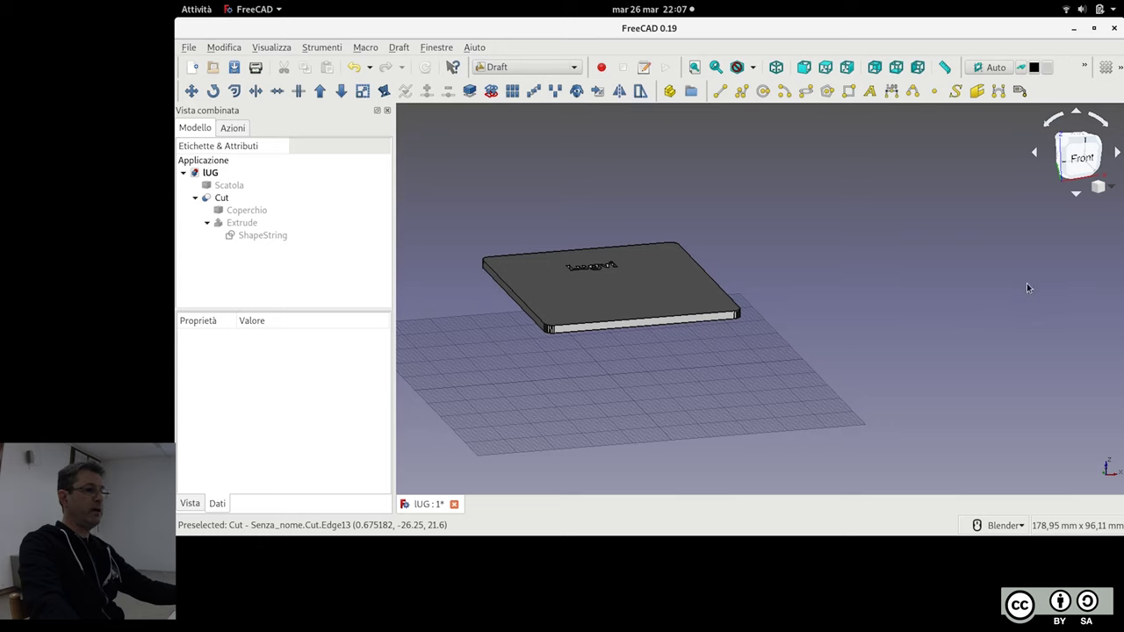
middle_click_drag(961, 300, 909, 323)
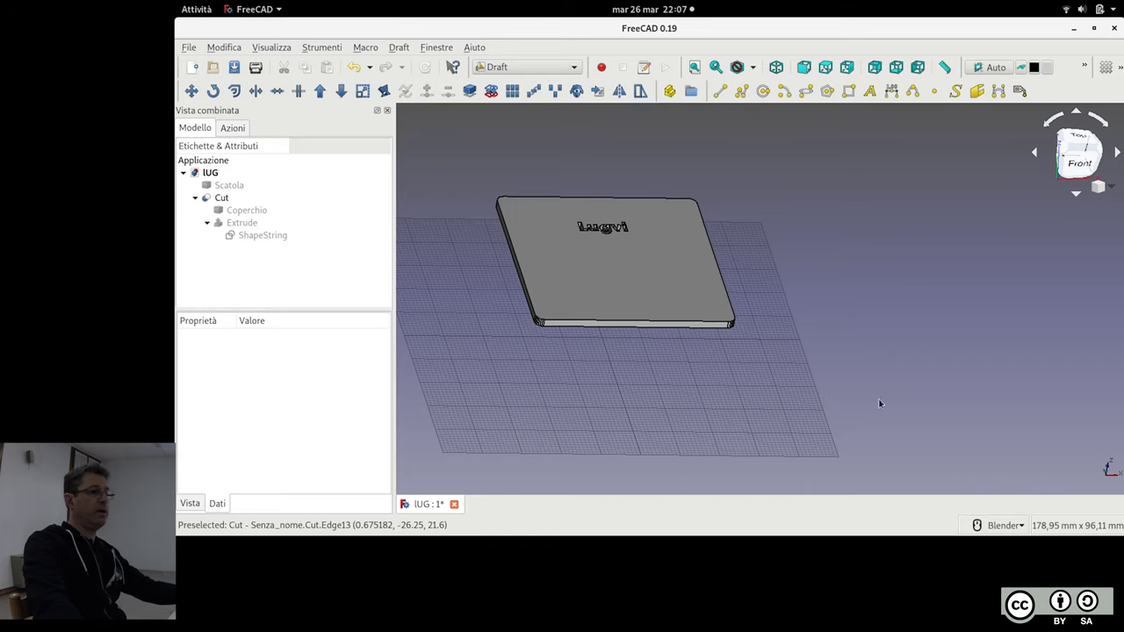
scroll(647, 375, "up", 3)
middle_click_drag(647, 376, 650, 385)
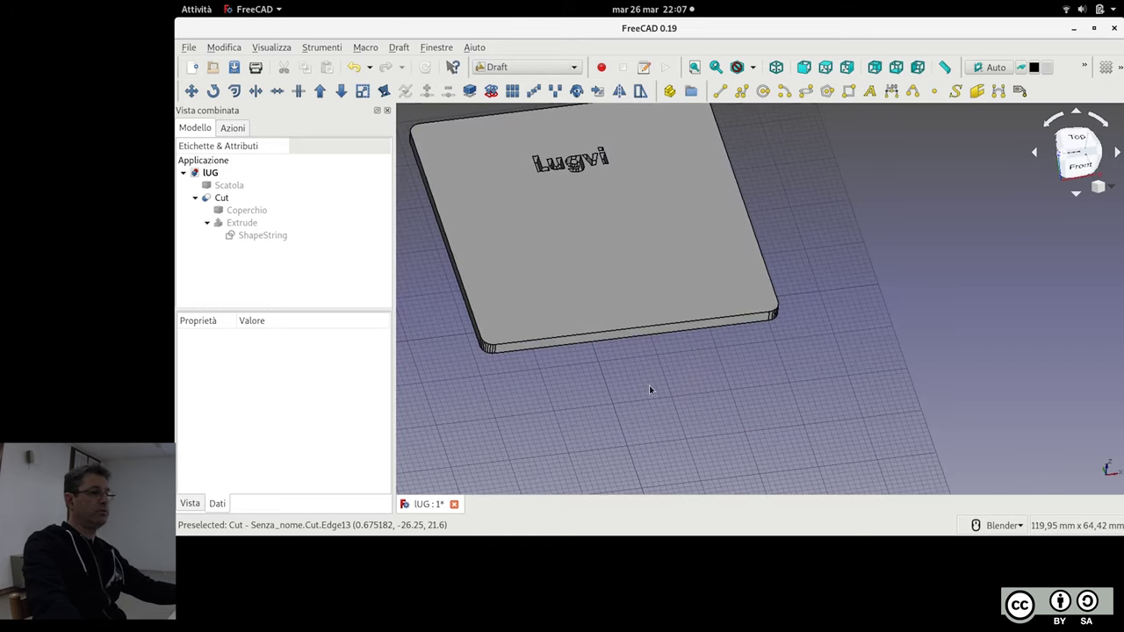
scroll(622, 138, "up", 2)
scroll(623, 137, "down", 2)
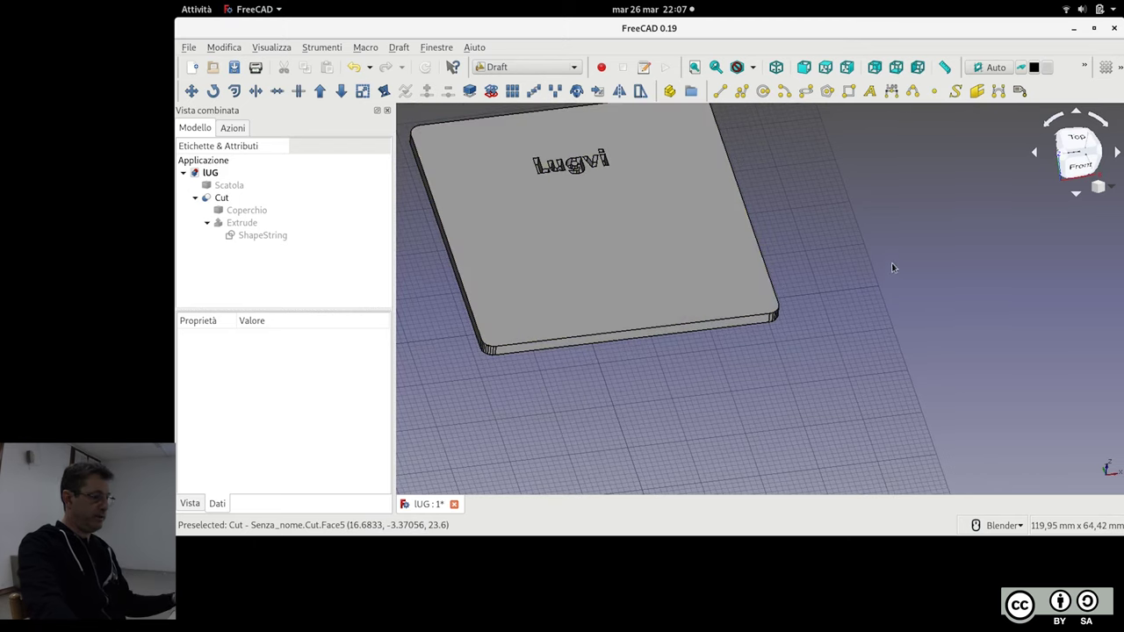
middle_click_drag(882, 253, 893, 284, "shift")
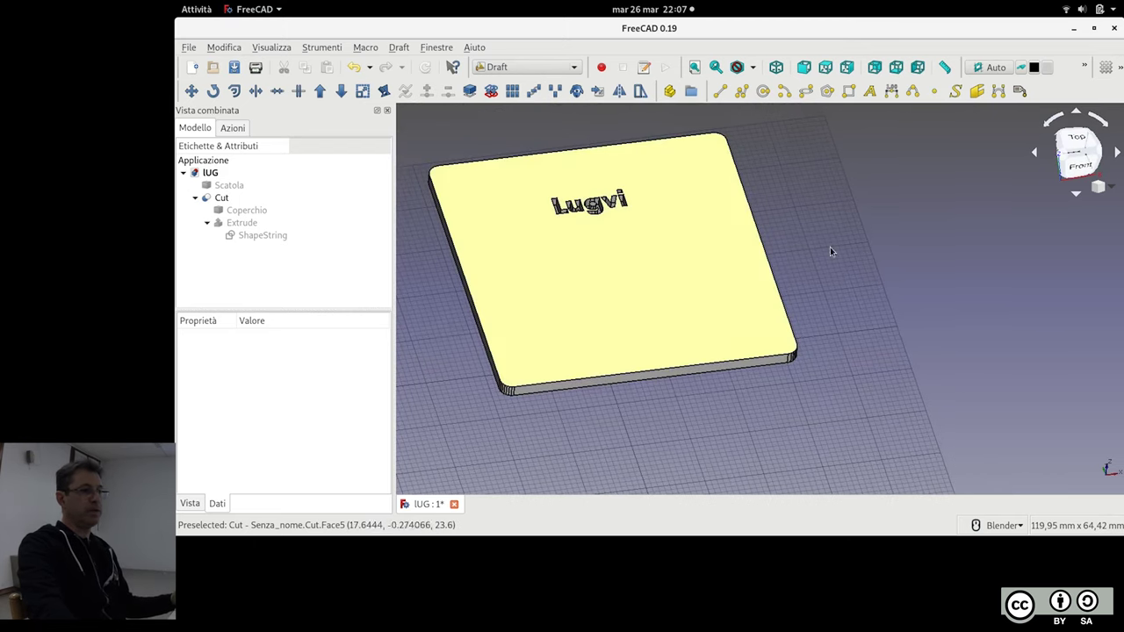
middle_click_drag(962, 233, 970, 218)
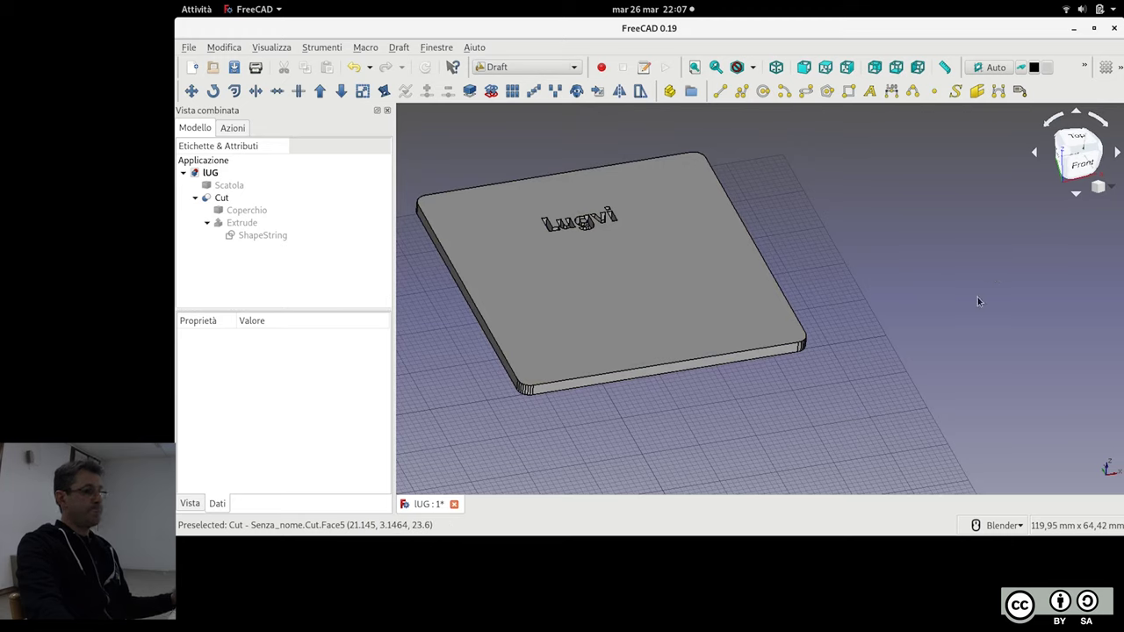
scroll(742, 398, "down", 2)
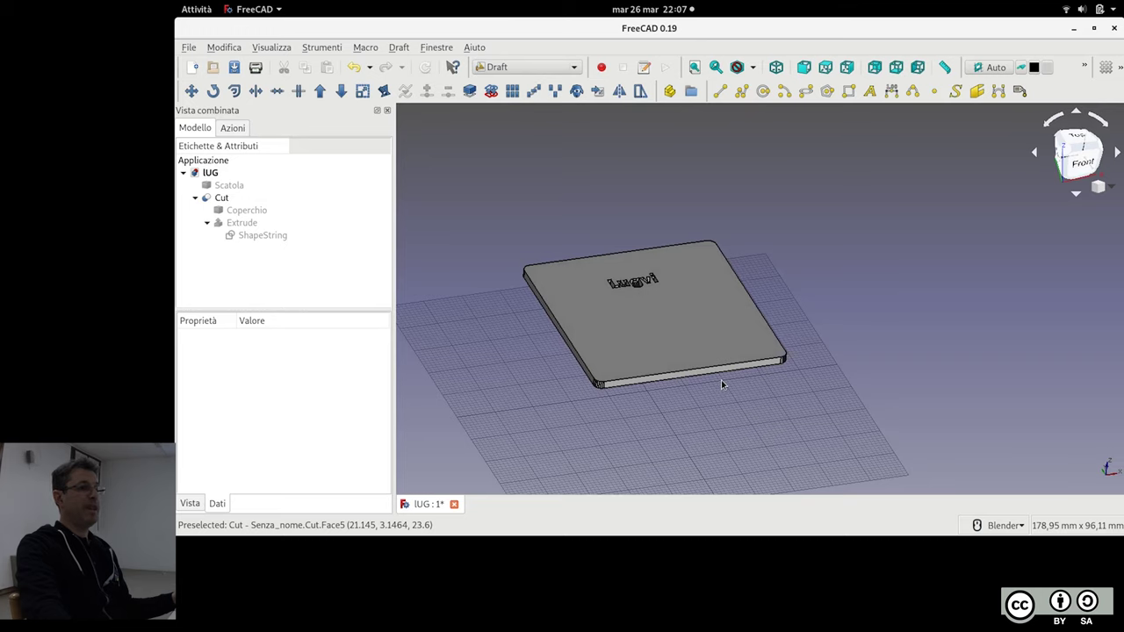
scroll(689, 307, "up", 2)
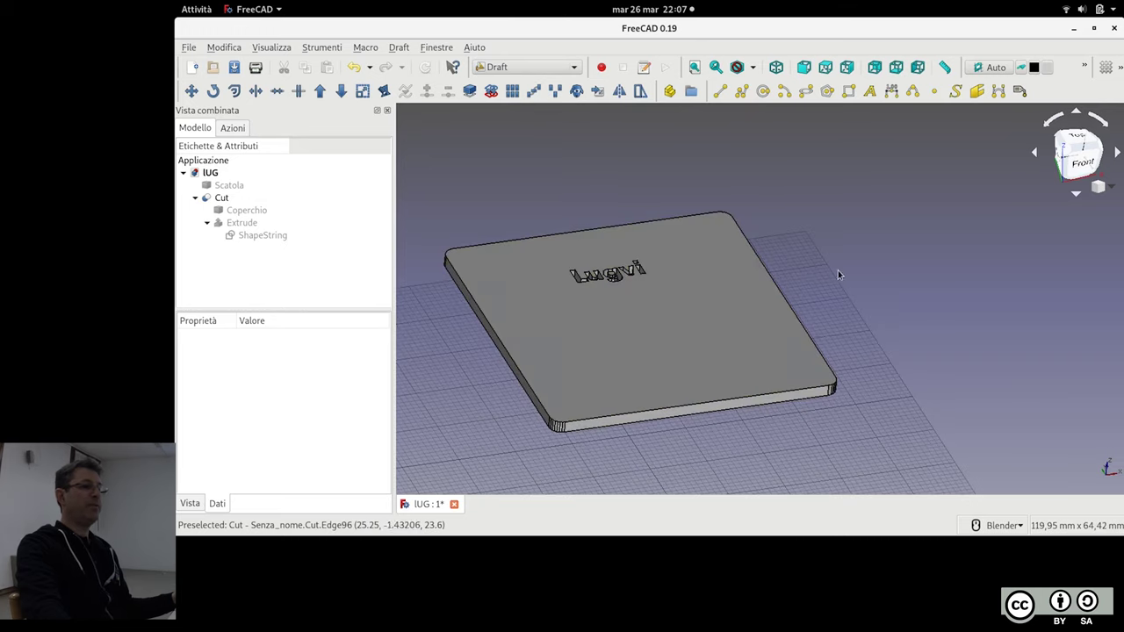
scroll(764, 347, "up", 2)
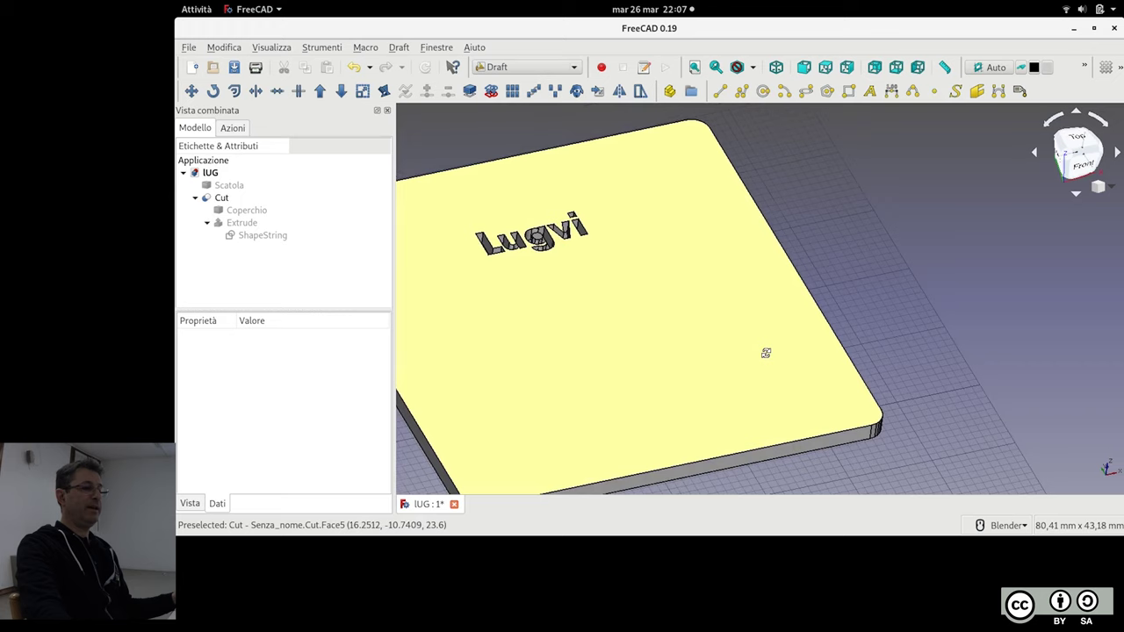
middle_click_drag(764, 351, 763, 343)
scroll(700, 324, "down", 2)
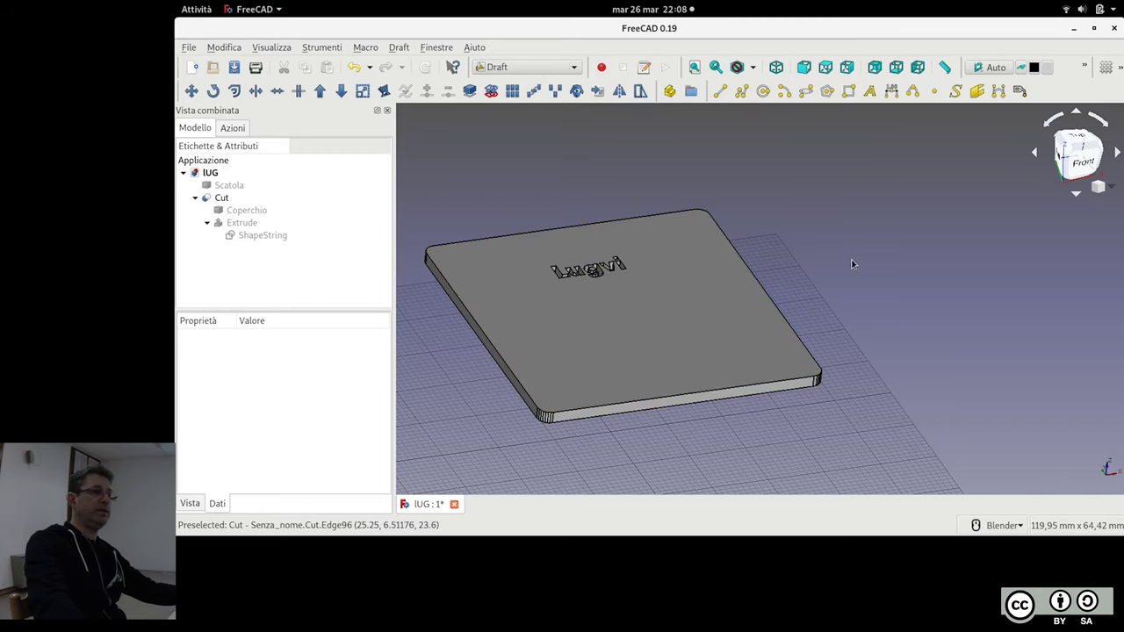
scroll(909, 281, "down", 2)
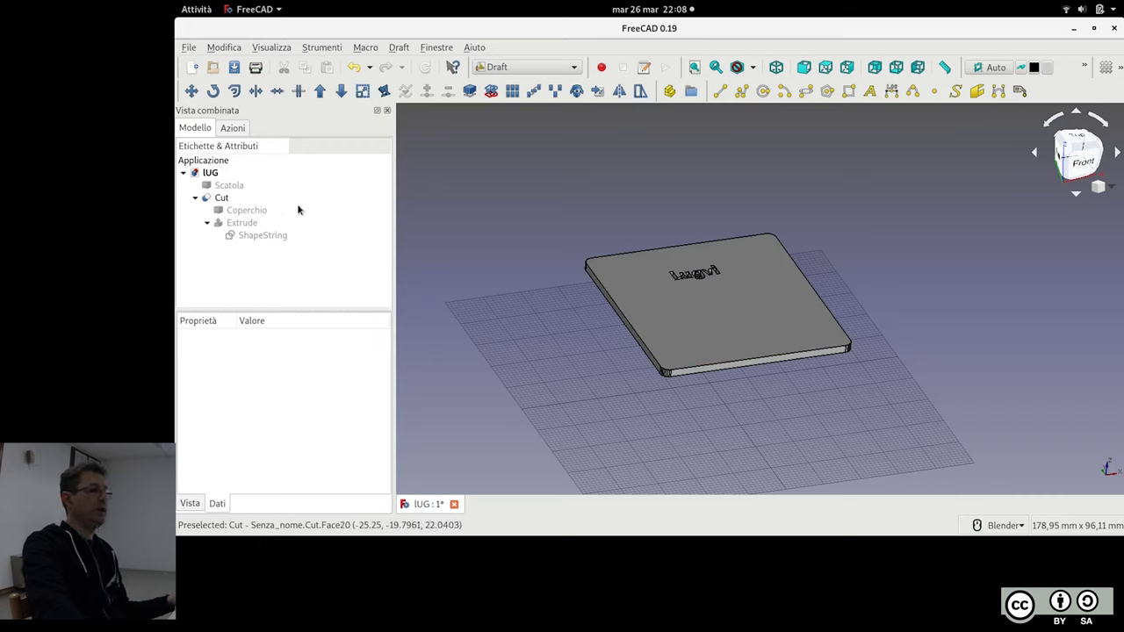
left_click(226, 199)
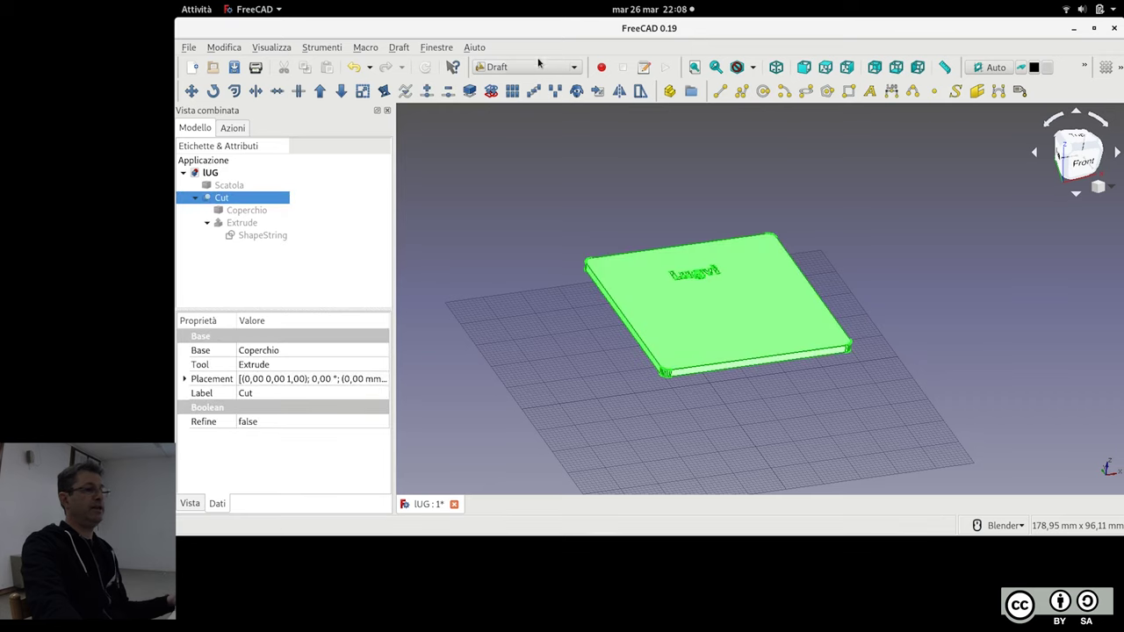
Cancel a Draft Move on the lid, collapse the Extrude branch, and reselect Cut
left_click(192, 91)
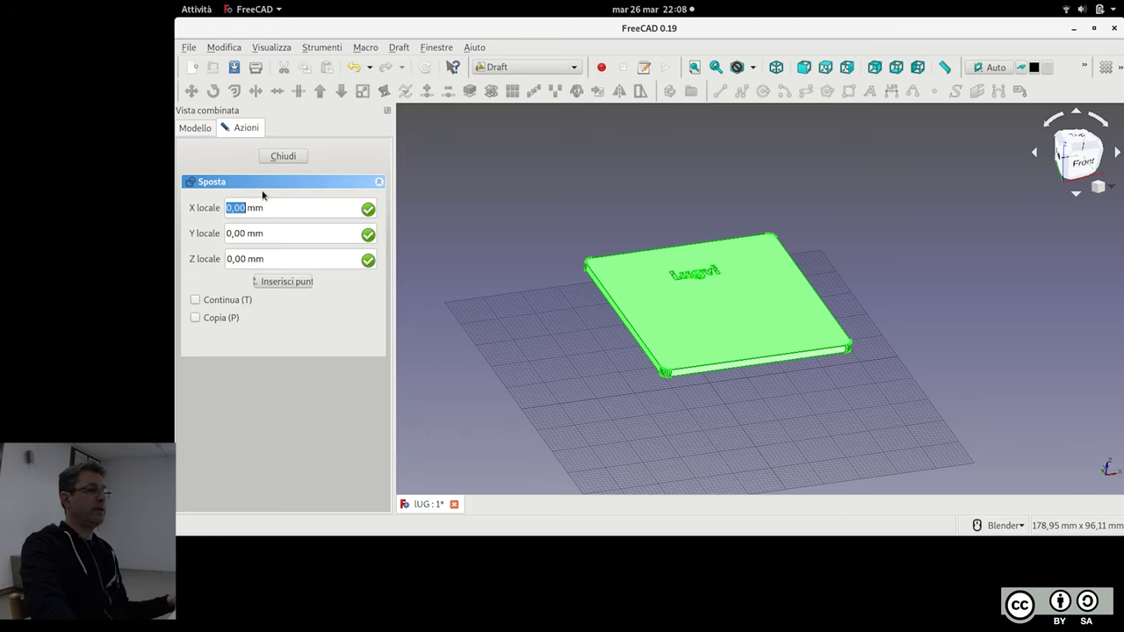
key("Escape")
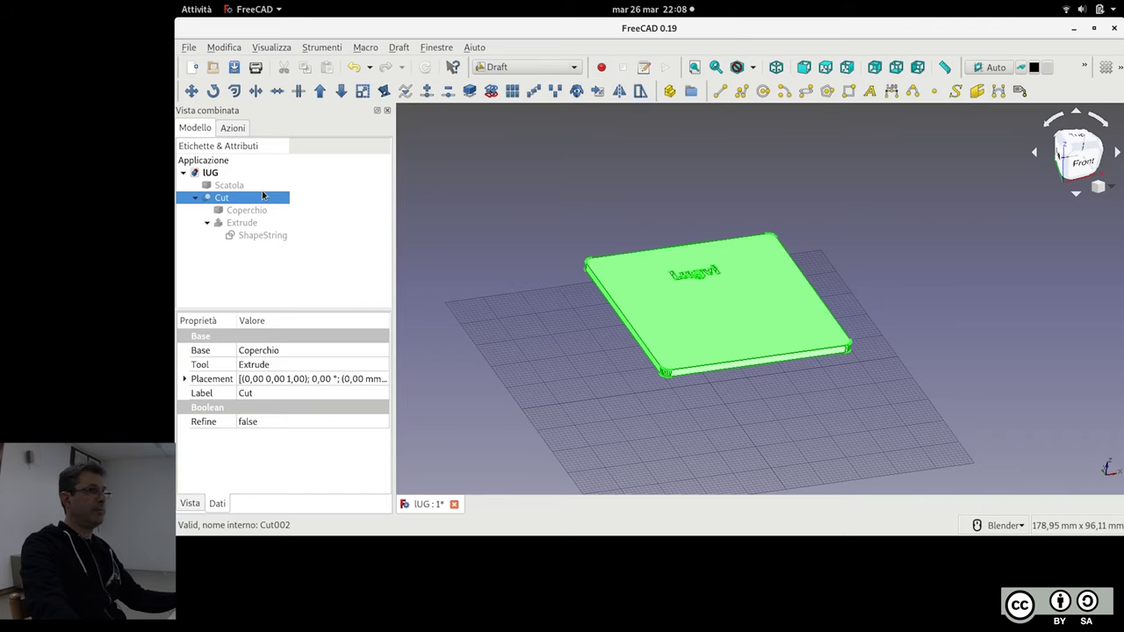
left_click(888, 185)
mouse_move(752, 206)
middle_mouse_down()
mouse_move(764, 190)
mouse_move(515, 251)
middle_mouse_up()
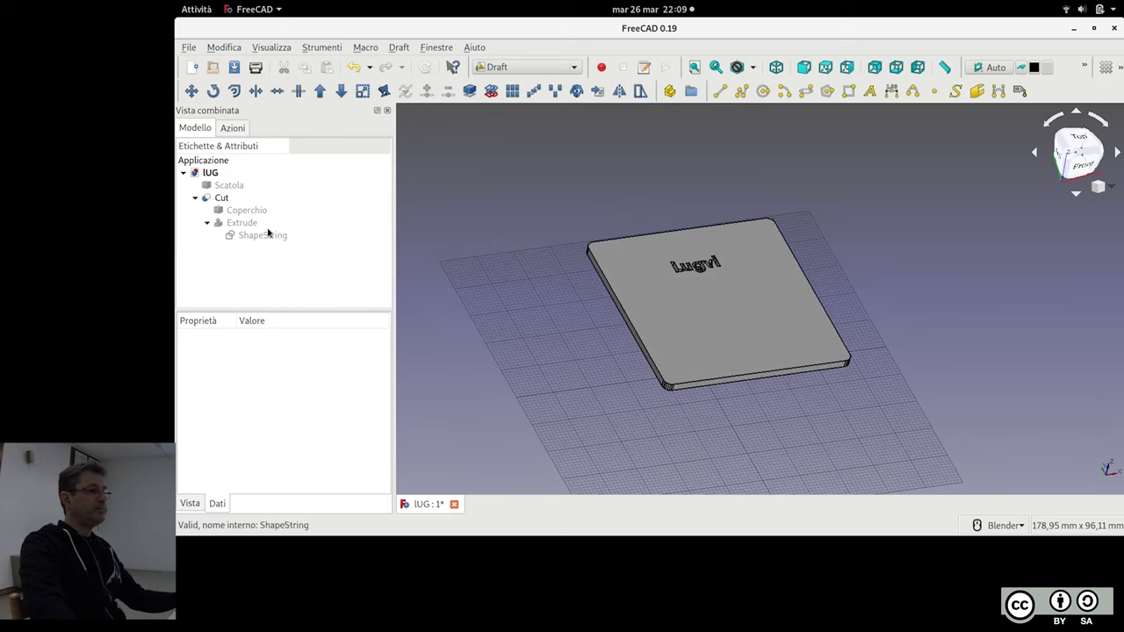
left_click(207, 224)
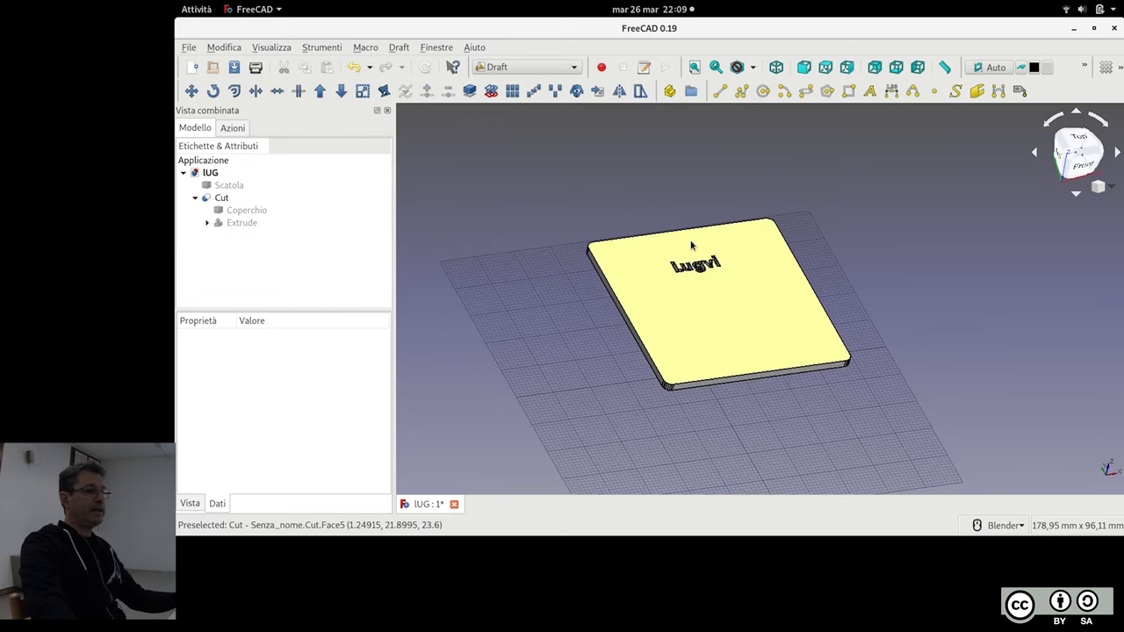
middle_click_drag(840, 394, 815, 358)
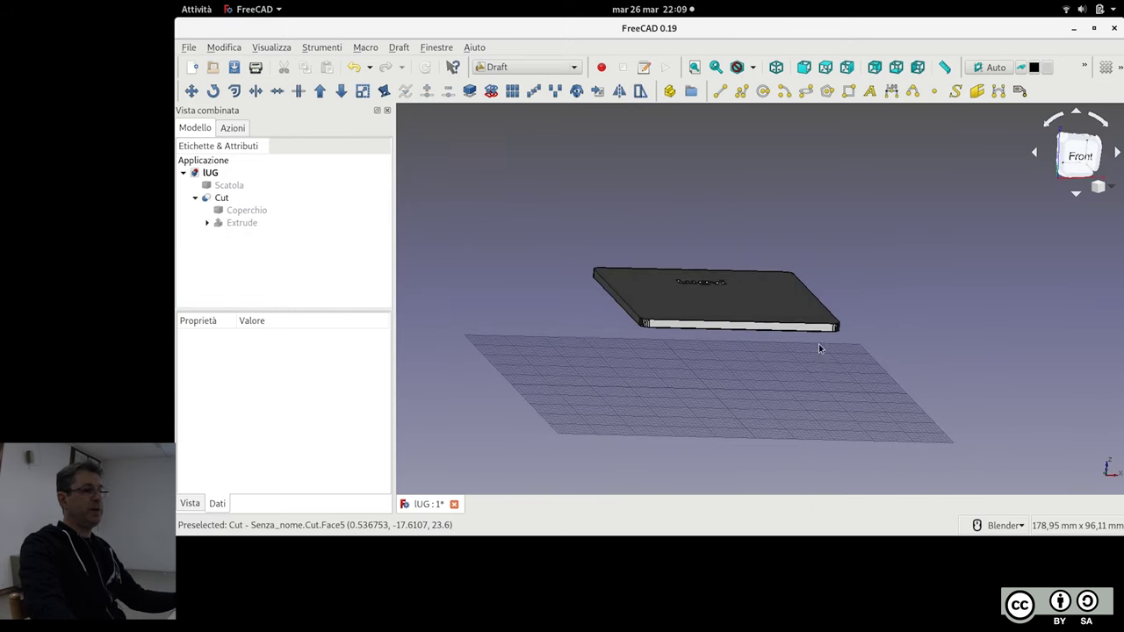
mouse_move(617, 313)
middle_mouse_down()
mouse_move(549, 316)
mouse_move(492, 301)
middle_mouse_up()
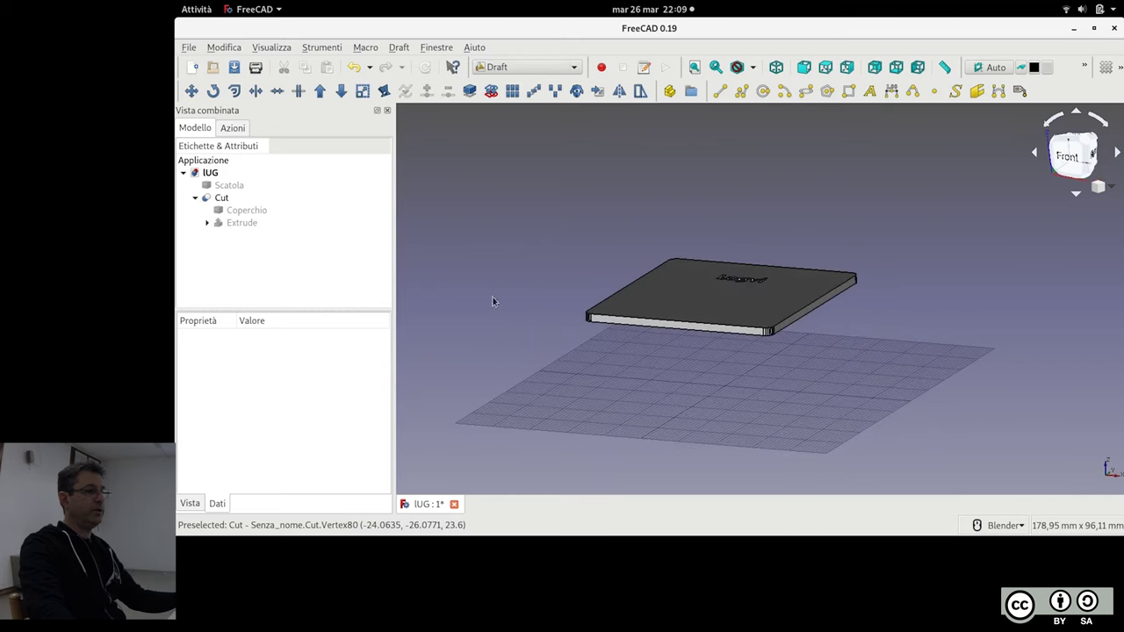
left_click(222, 199)
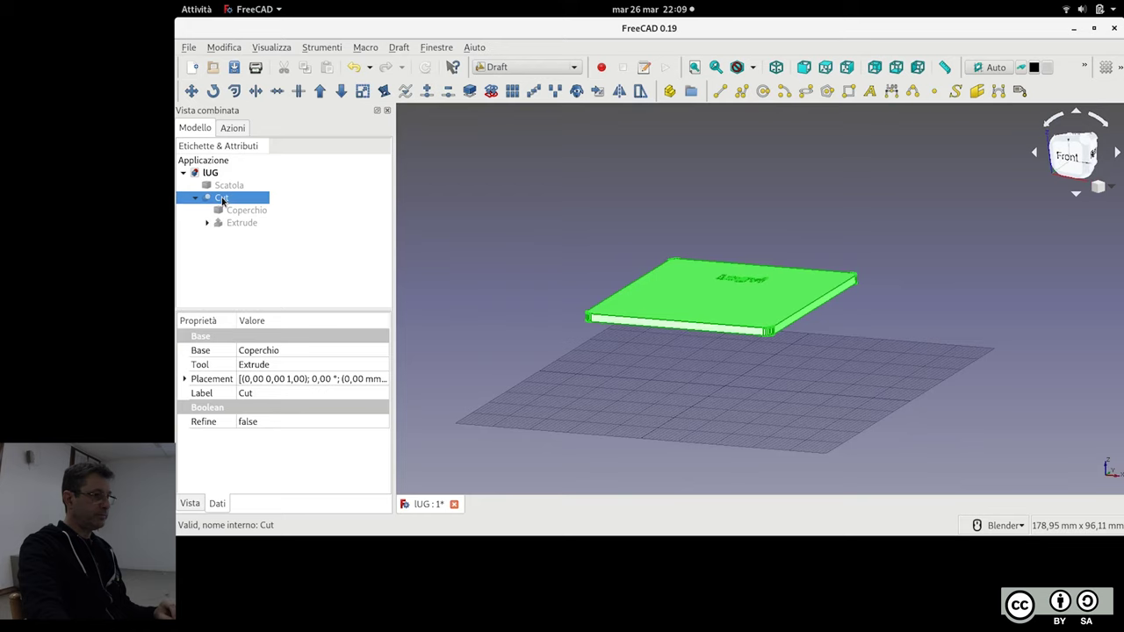
Switch to the Part workbench and refine the Cut lid into a single solid
left_click(397, 47)
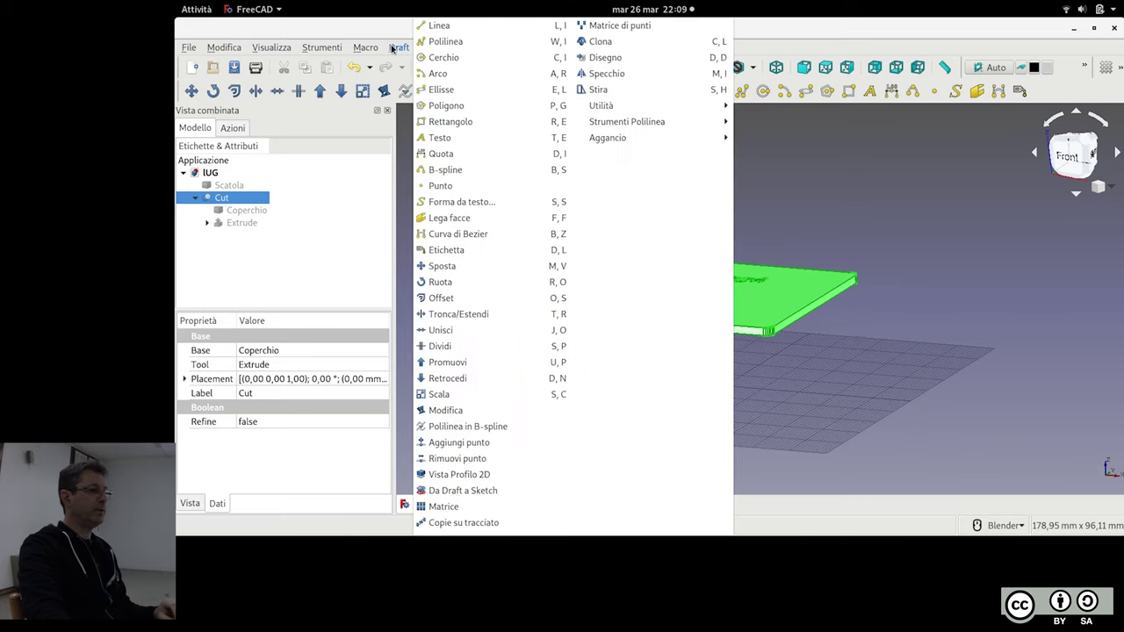
left_click(392, 48)
left_click(534, 67)
left_click(535, 66)
left_click(535, 67)
left_click(532, 210)
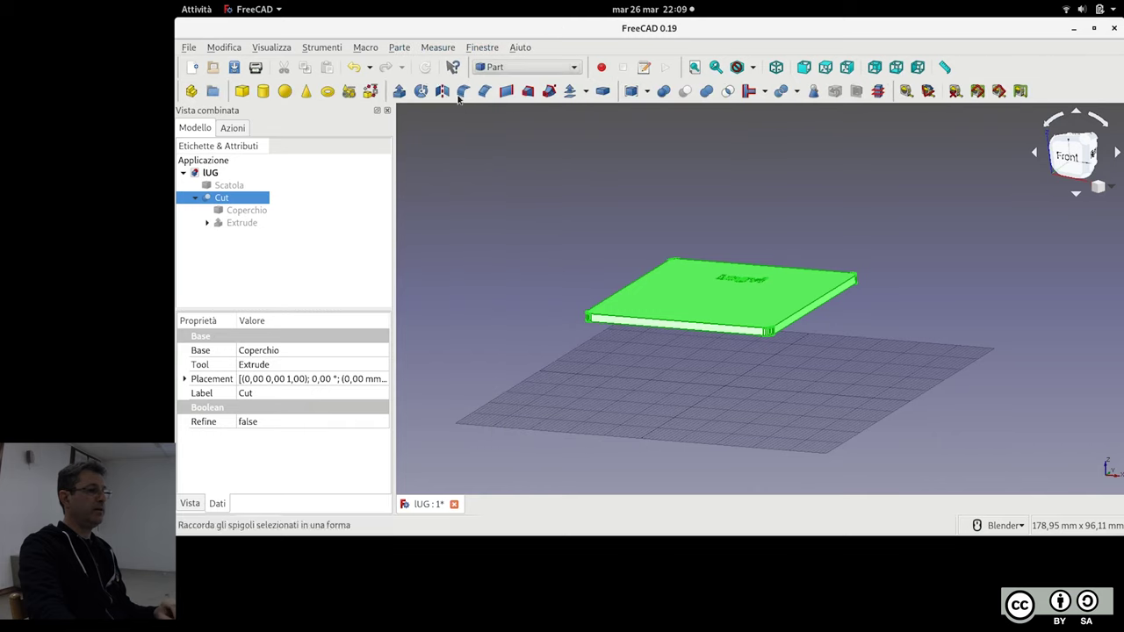
left_click(400, 48)
left_click(471, 188)
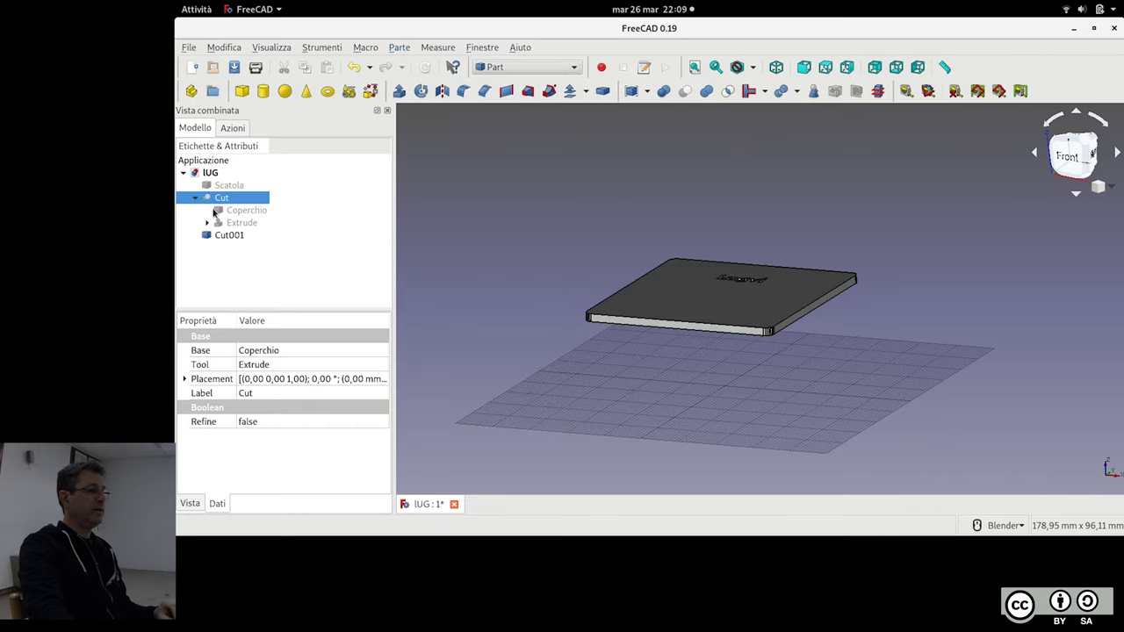
Delete the leftover Extrude, old Coperchio, Cut and ShapeString objects
key("Up")
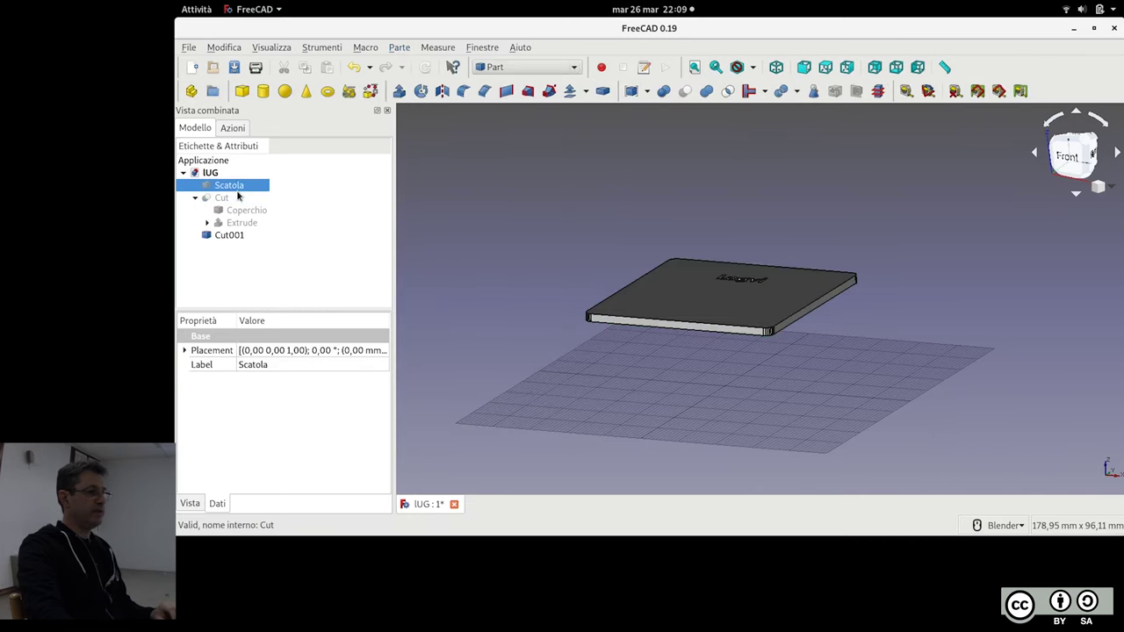
left_click(241, 222)
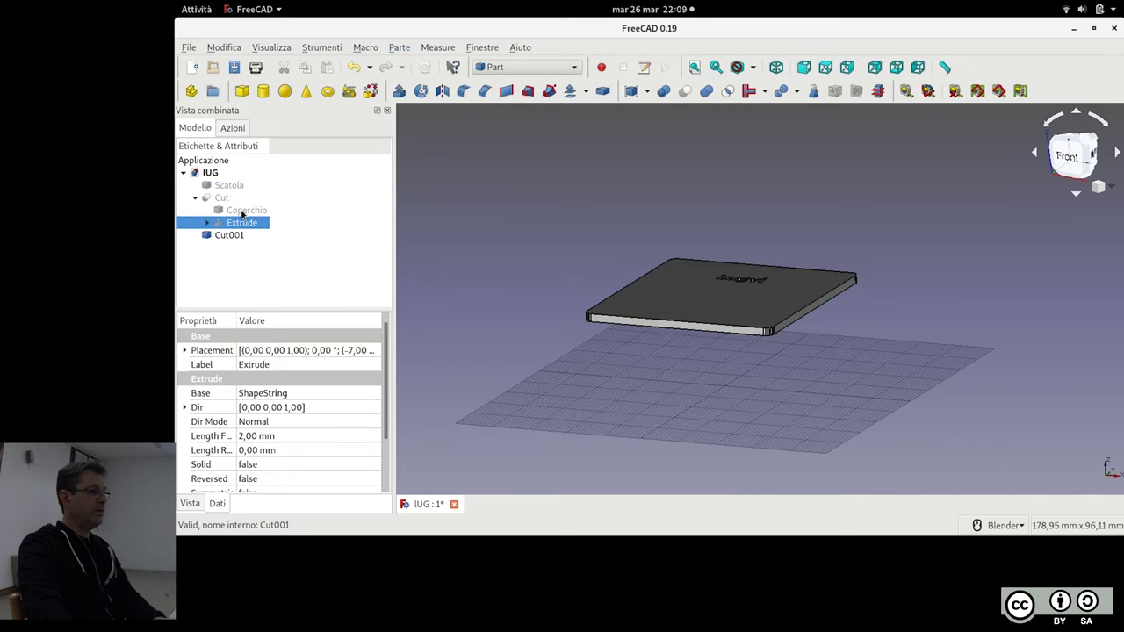
key("Delete")
left_click(763, 330)
left_click(250, 210)
key("Delete")
left_click(765, 331)
left_click(221, 197)
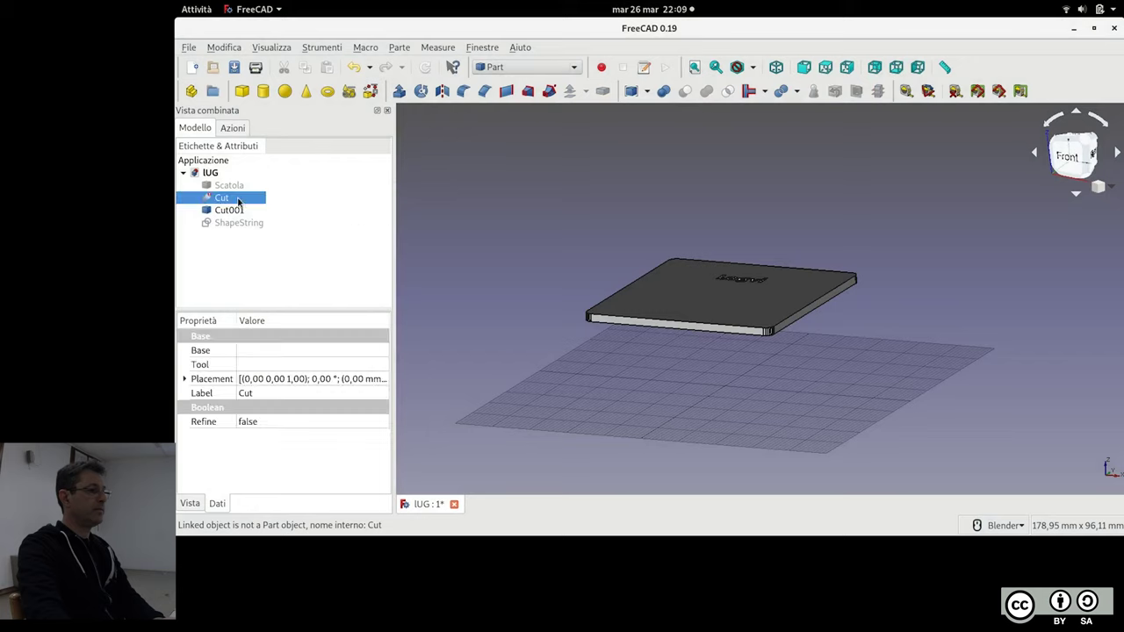
key("Delete")
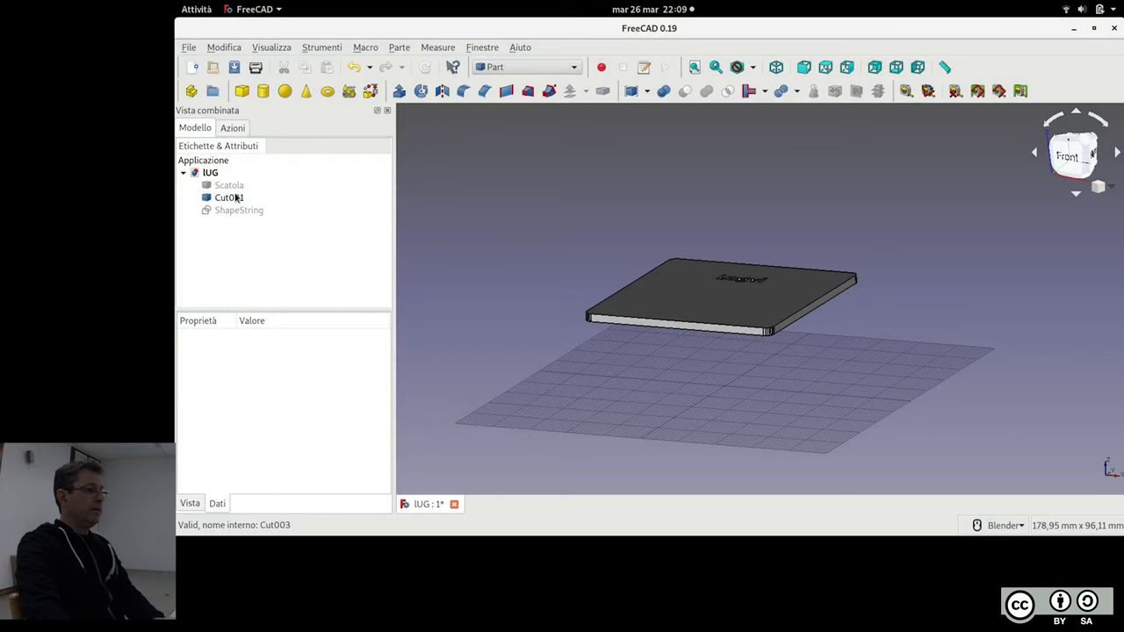
left_click(236, 197)
left_click(240, 212)
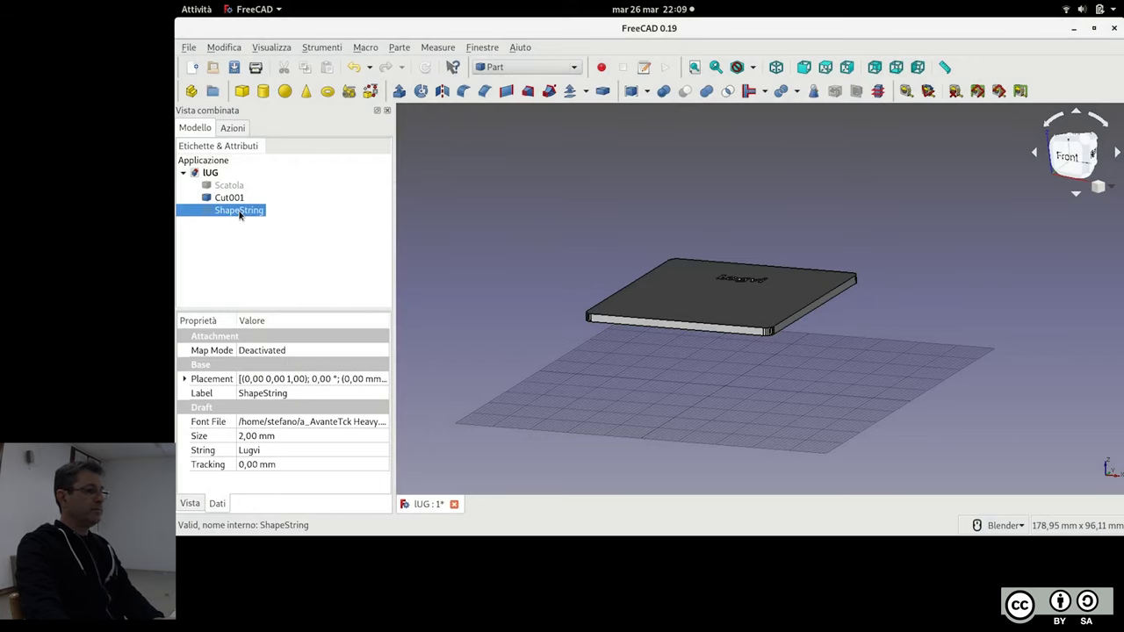
key("Delete")
Rename the refined Cut001 to 'Coperchio' and make the Scatola box visible
left_click(237, 201)
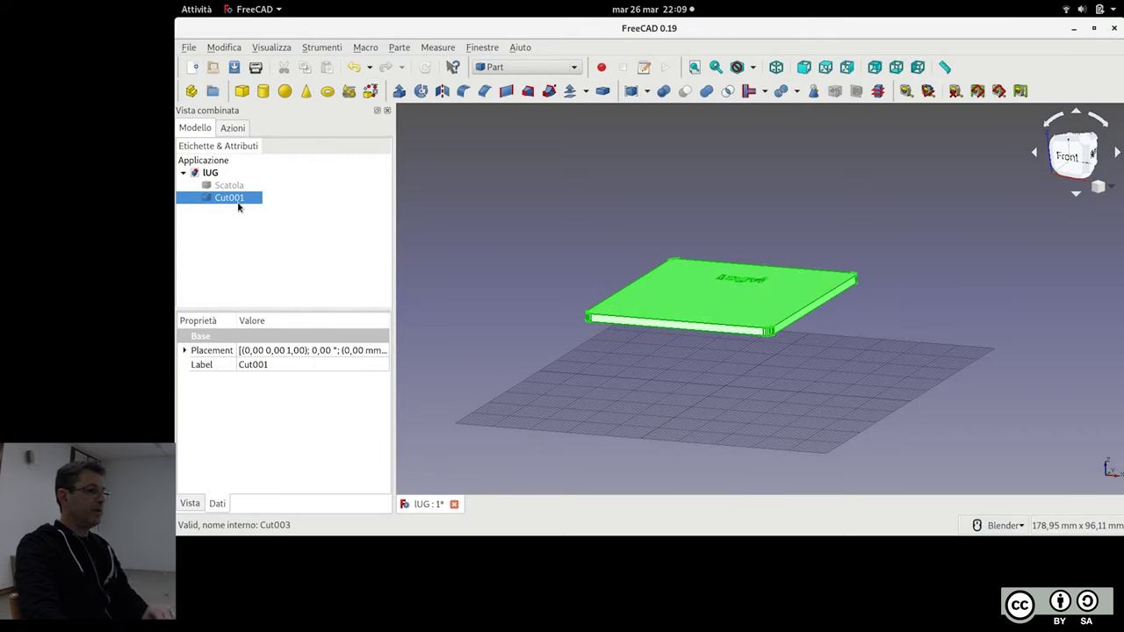
key("F2")
type("Coperchio")
key("Return")
left_click(253, 243)
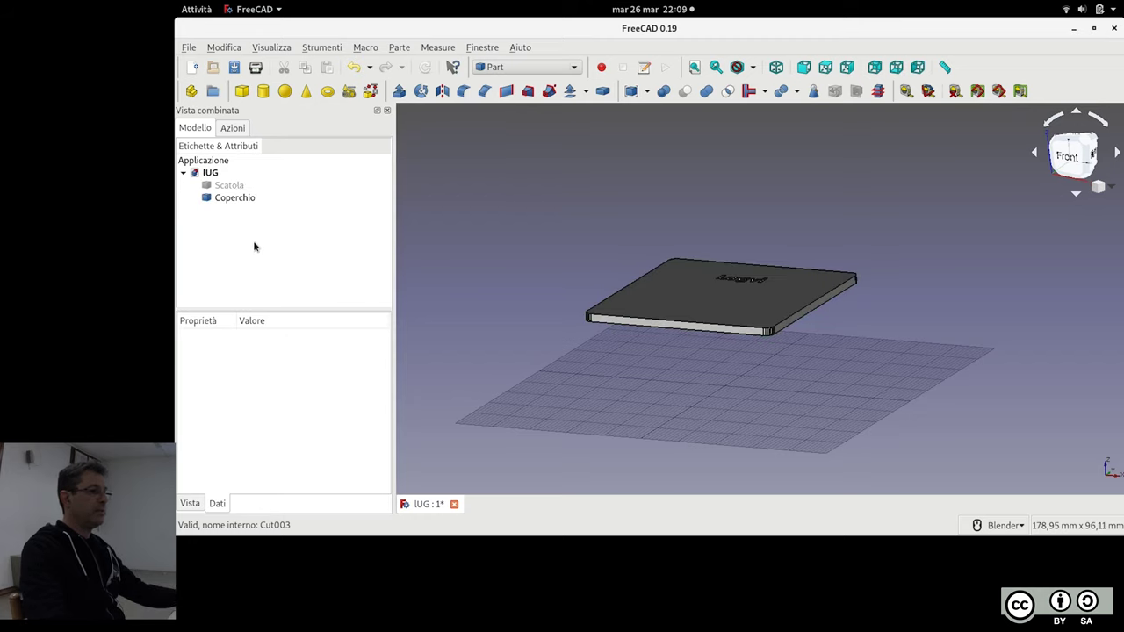
left_click(236, 184)
key("space")
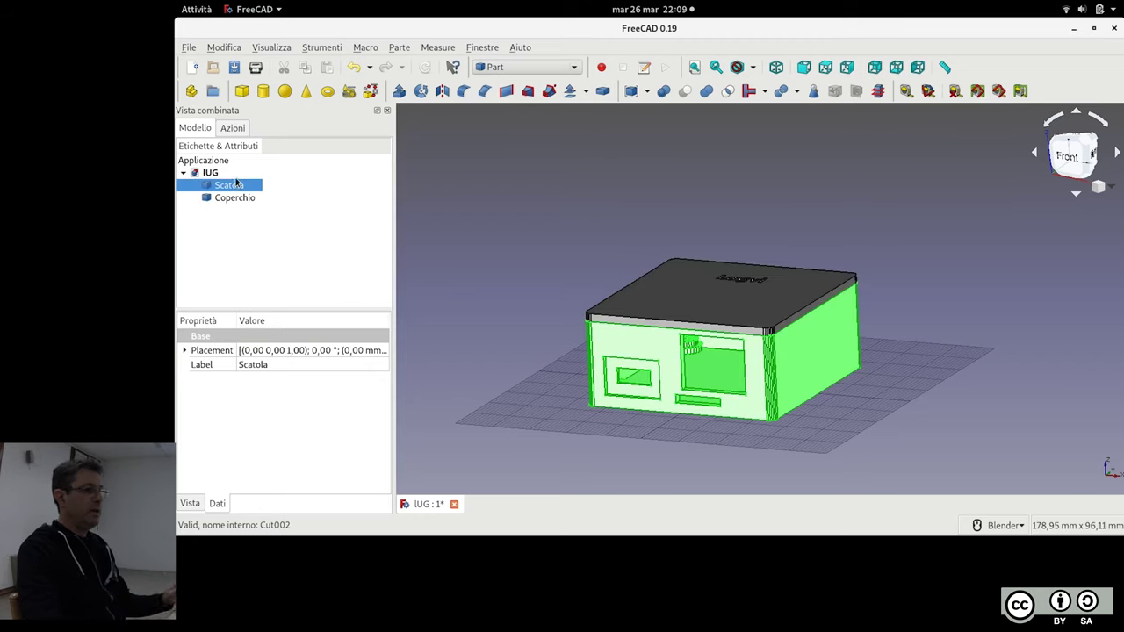
Hide Coperchio, then view the open Scatola box from the Top, centred on screen
left_click(245, 198)
key("space")
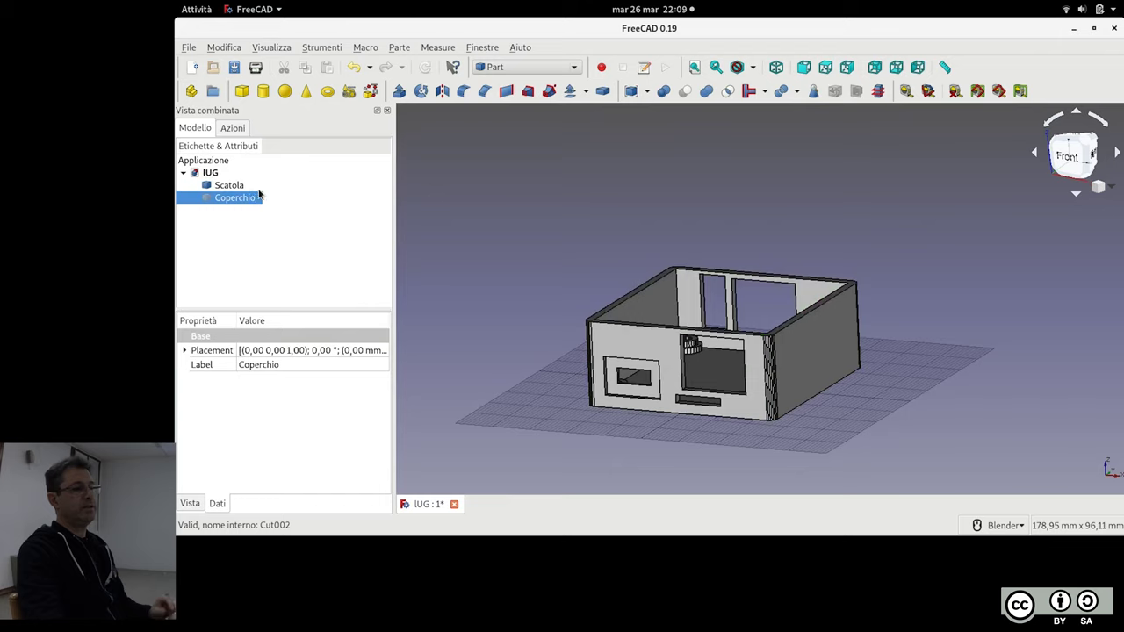
mouse_move(797, 339)
middle_mouse_down()
mouse_move(566, 274)
mouse_move(782, 358)
middle_mouse_up()
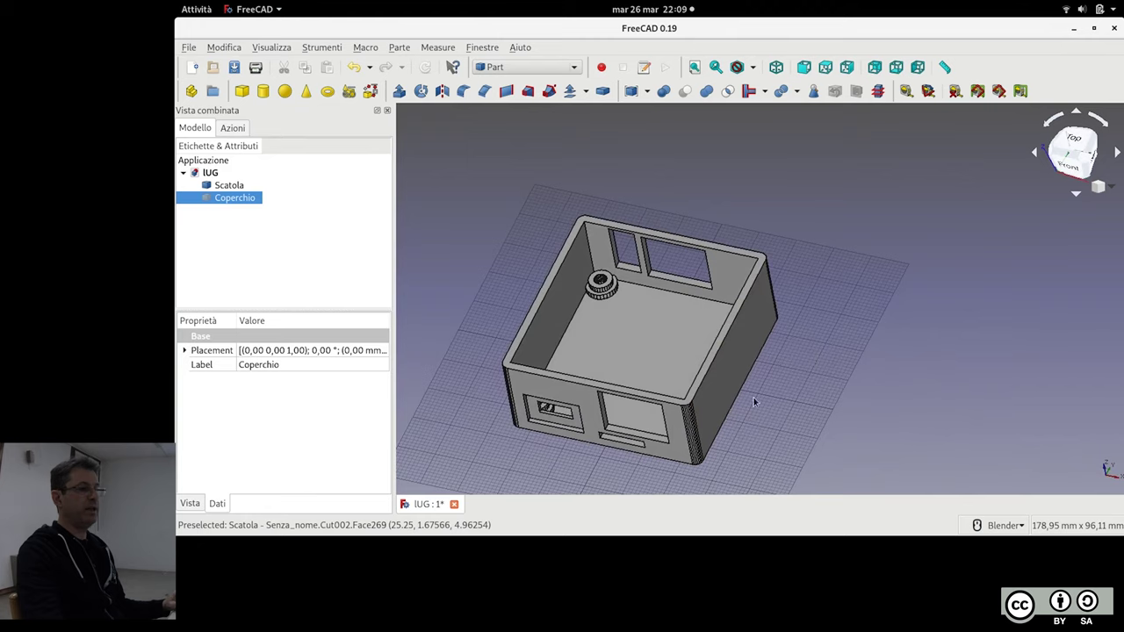
middle_click_drag(763, 399, 727, 332)
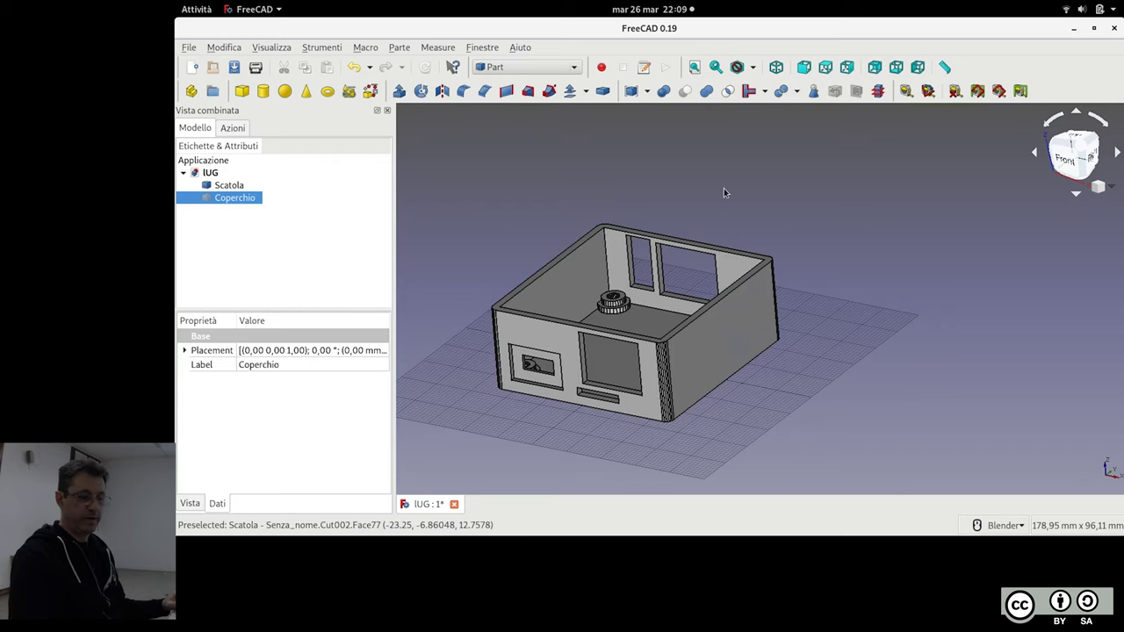
key("2")
middle_click_drag(740, 208, 722, 128, "shift")
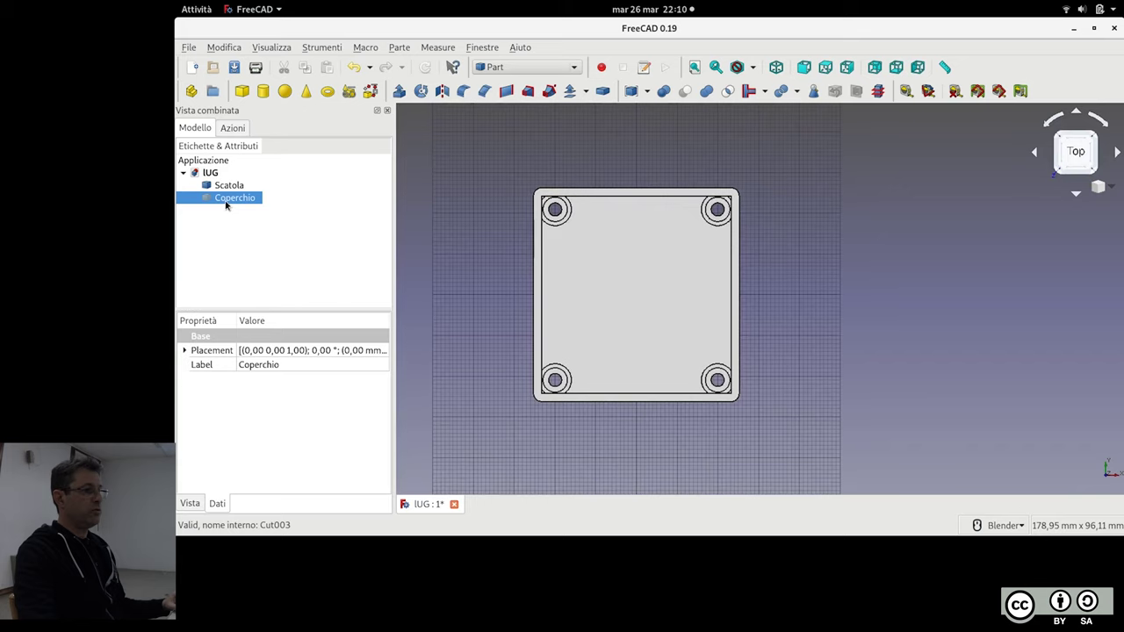
Add a new Part cube, Cubo, and set its Width to 1 mm
left_click(242, 90)
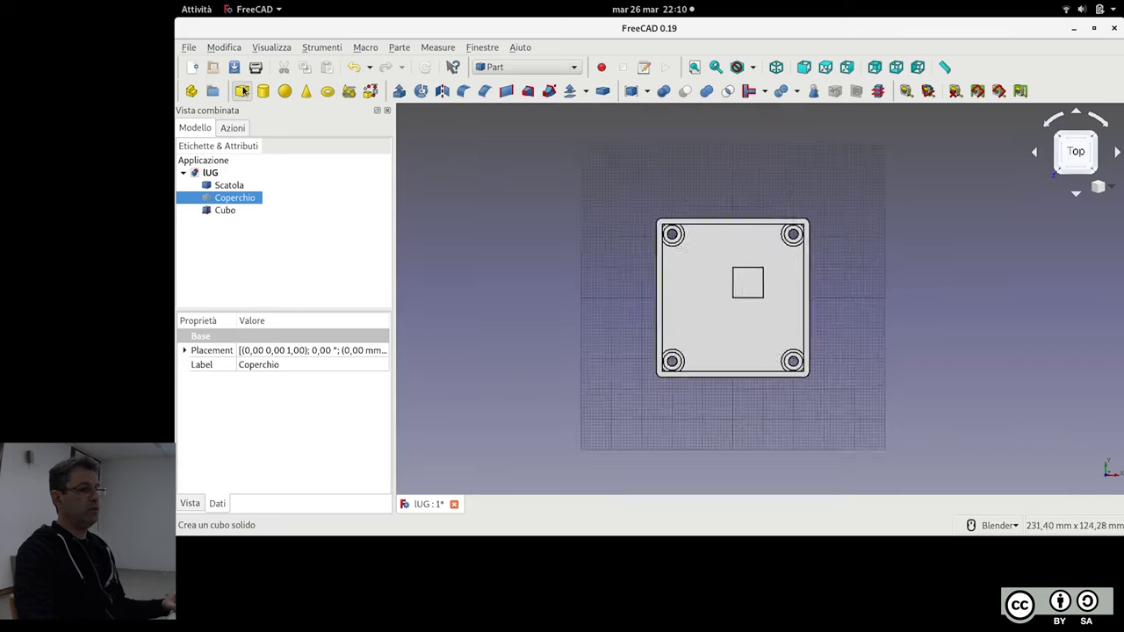
left_click(225, 211)
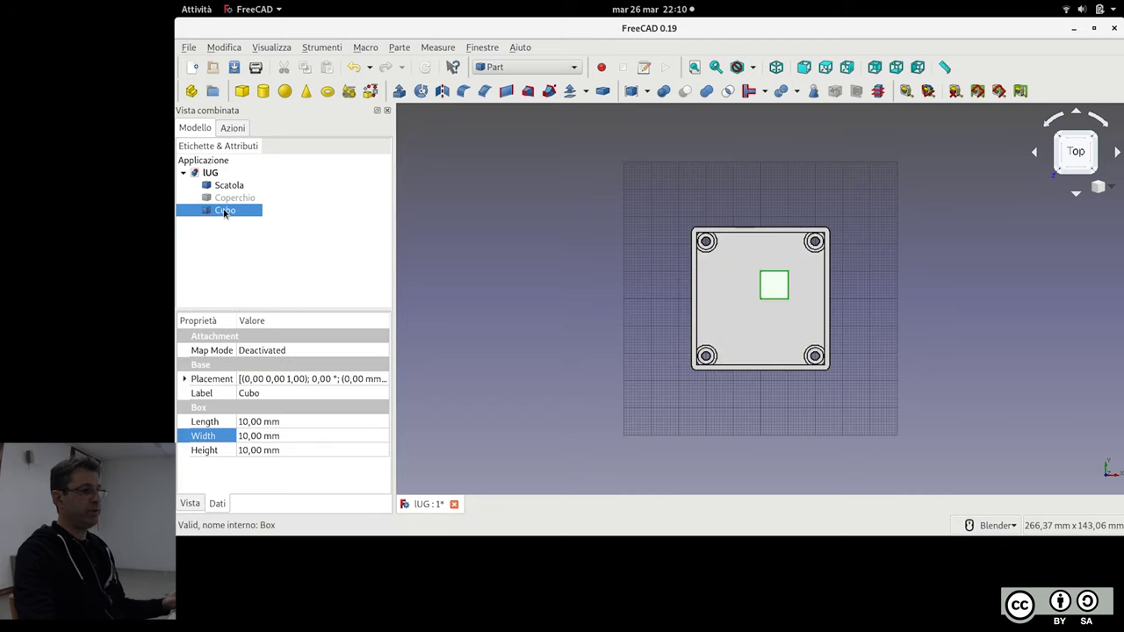
left_click(288, 436)
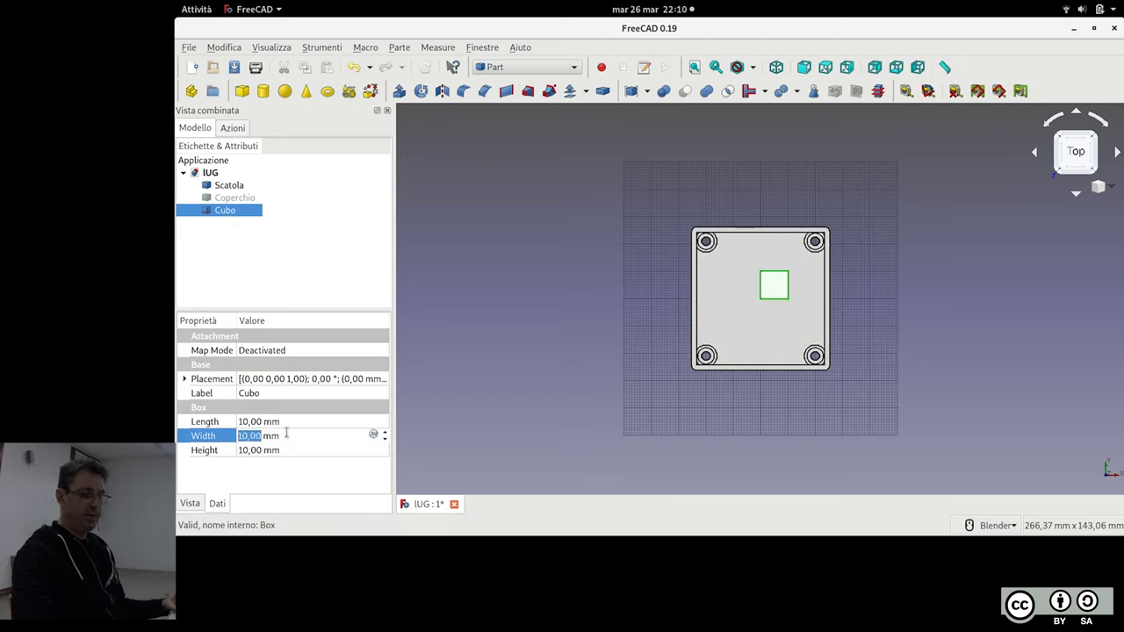
type("1")
key("Return")
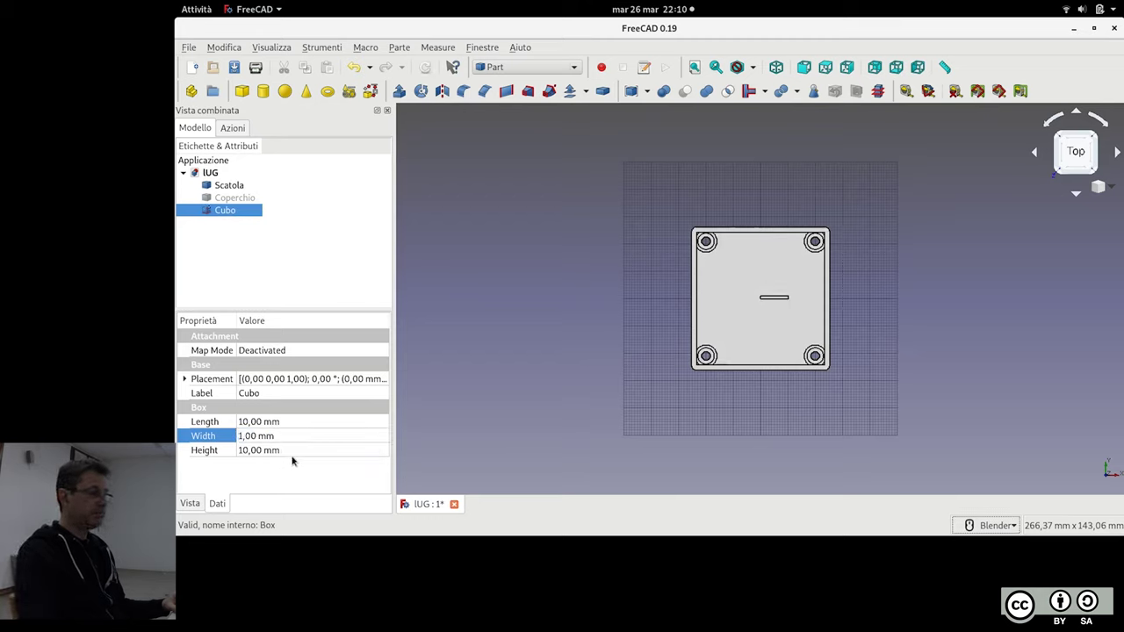
Start raising Cubo's Height by scrolling the value upward
left_click(290, 451)
middle_click_drag(804, 365, 384, 445)
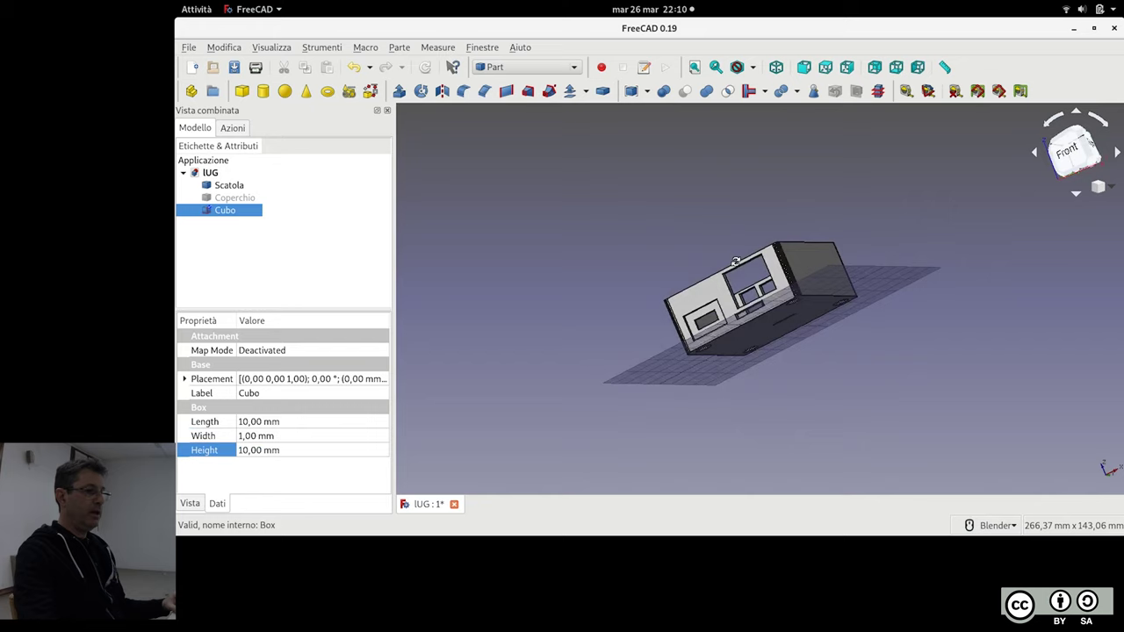
left_click(308, 450)
scroll(307, 449, "up", 10)
scroll(307, 449, "up", 10)
scroll(306, 447, "up", 9)
Bring Cubo's Height to 40 mm and use Trasforma to move it beside the Scatola box
scroll(307, 449, "up", 1)
middle_click_drag(832, 356, 222, 278)
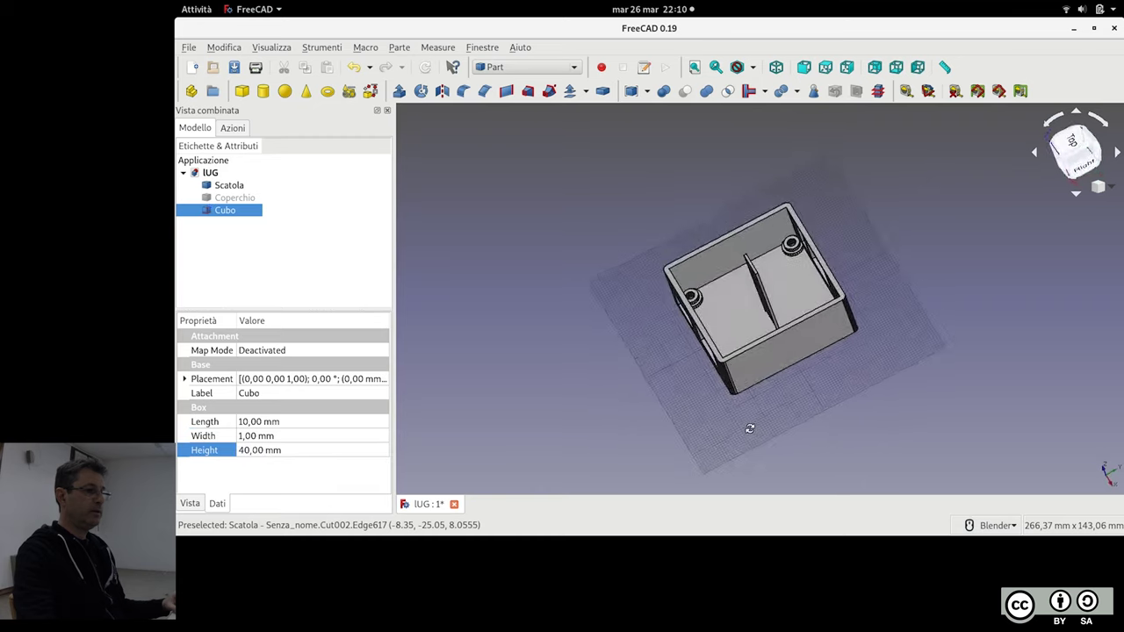
right_click(232, 219)
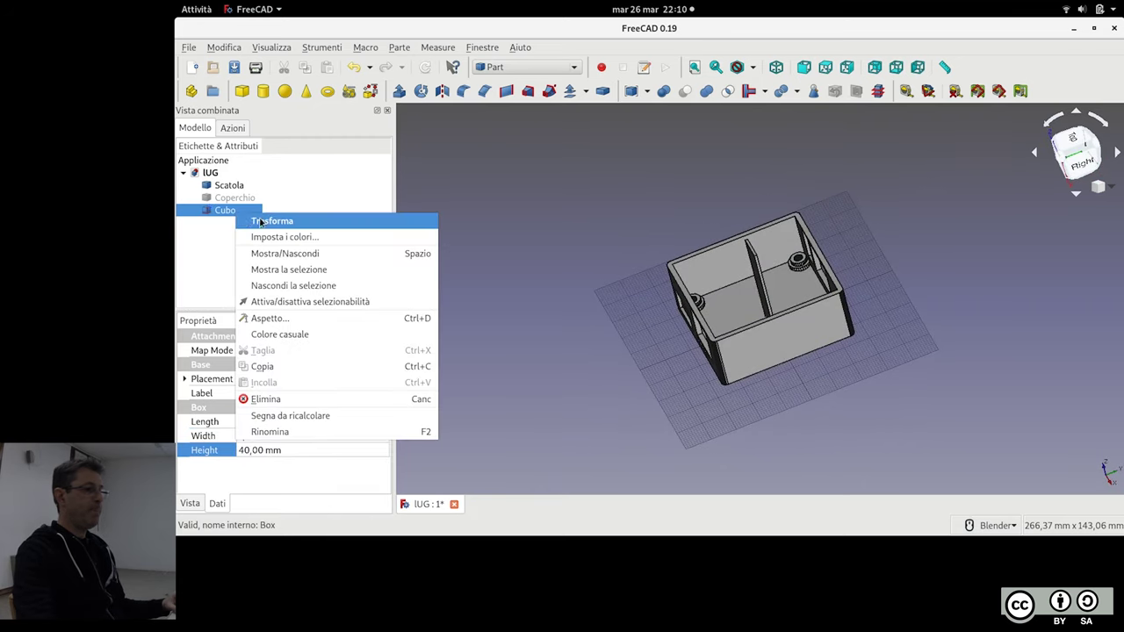
left_click(265, 221)
mouse_move(626, 313)
middle_mouse_down()
mouse_move(878, 336)
mouse_move(841, 363)
middle_mouse_up()
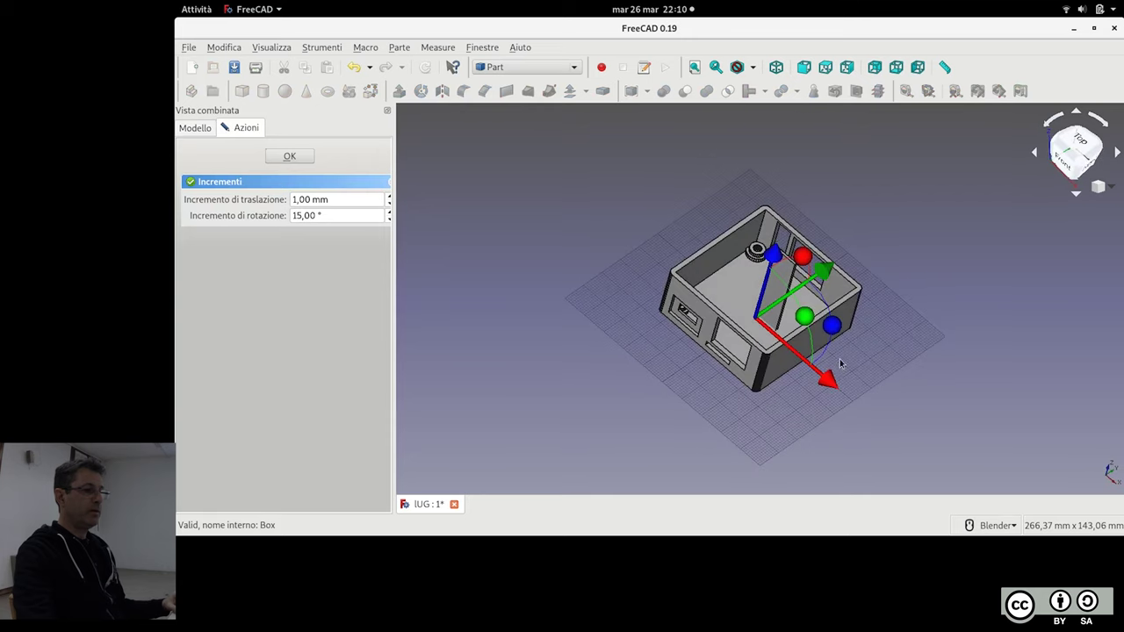
left_click_drag(830, 381, 891, 439)
left_click_drag(891, 326, 700, 419)
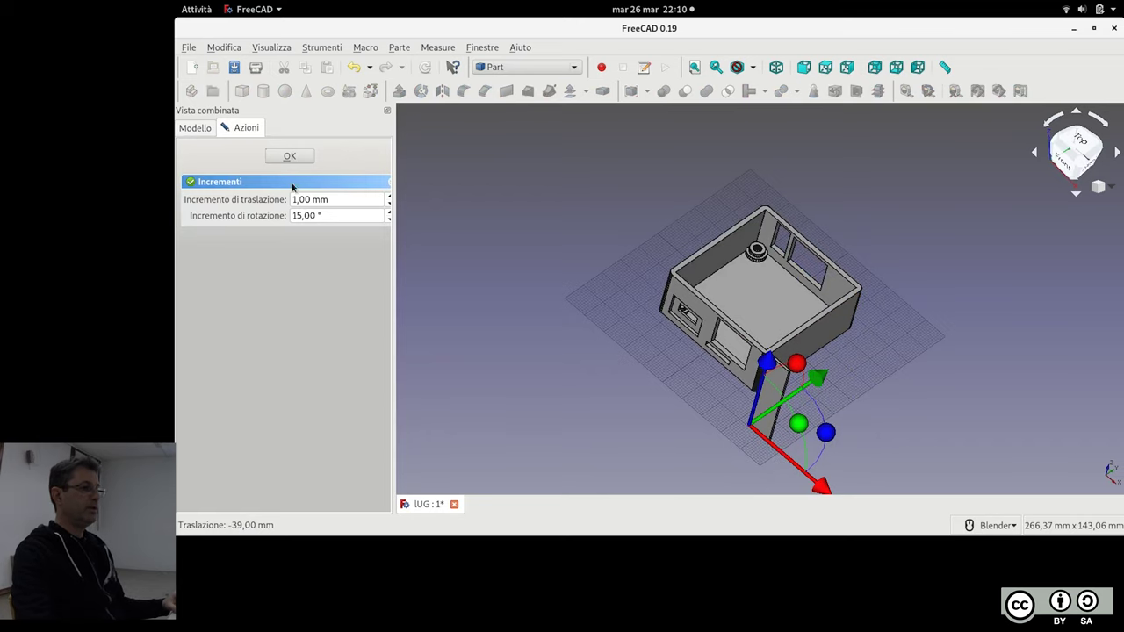
left_click(290, 155)
Check the slab's position from the Top and Right views, framing slab and box
key("2")
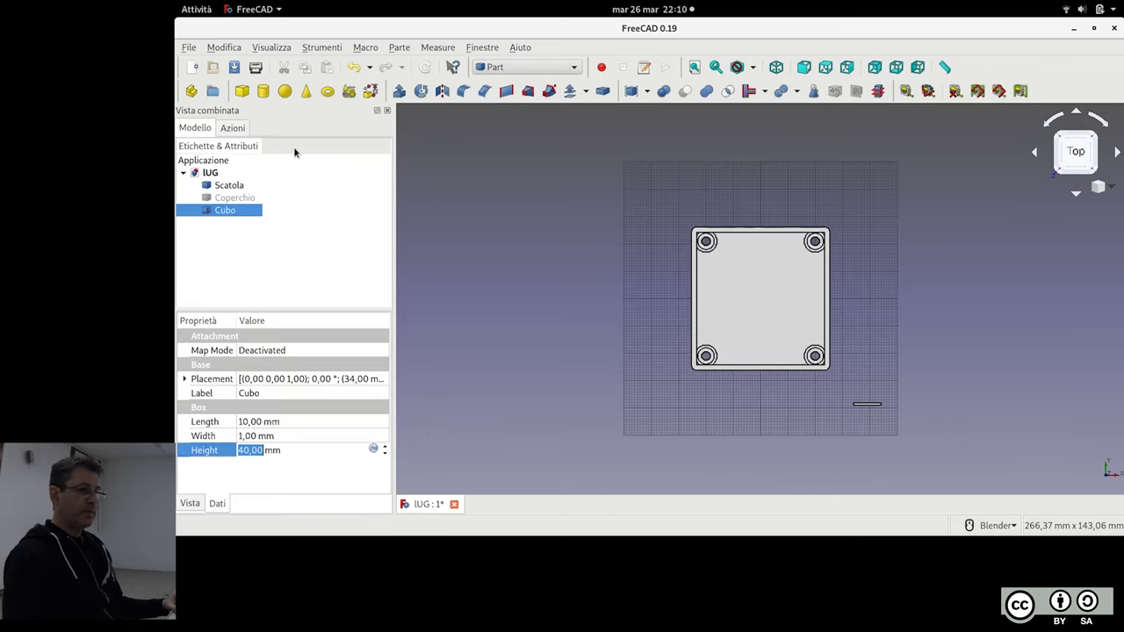
key("3")
middle_click_drag(544, 231, 501, 241, "shift")
right_click(257, 217)
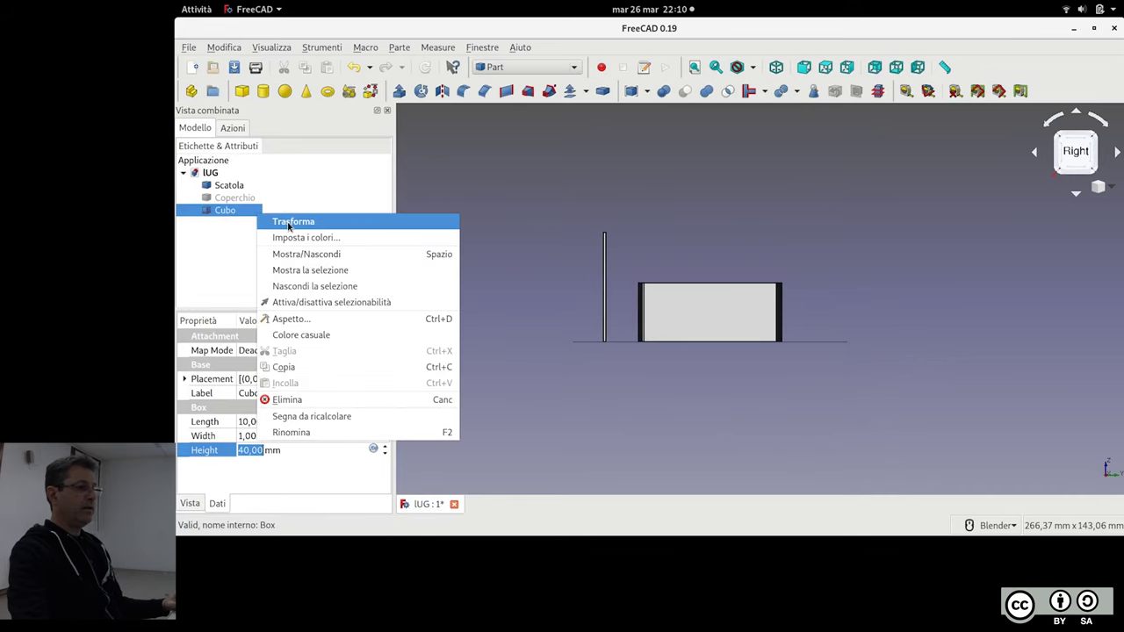
Lower Cubo by 5 mm, then tilt it 22° using a 22° rotation increment
left_click(288, 223)
left_click_drag(602, 238, 602, 252)
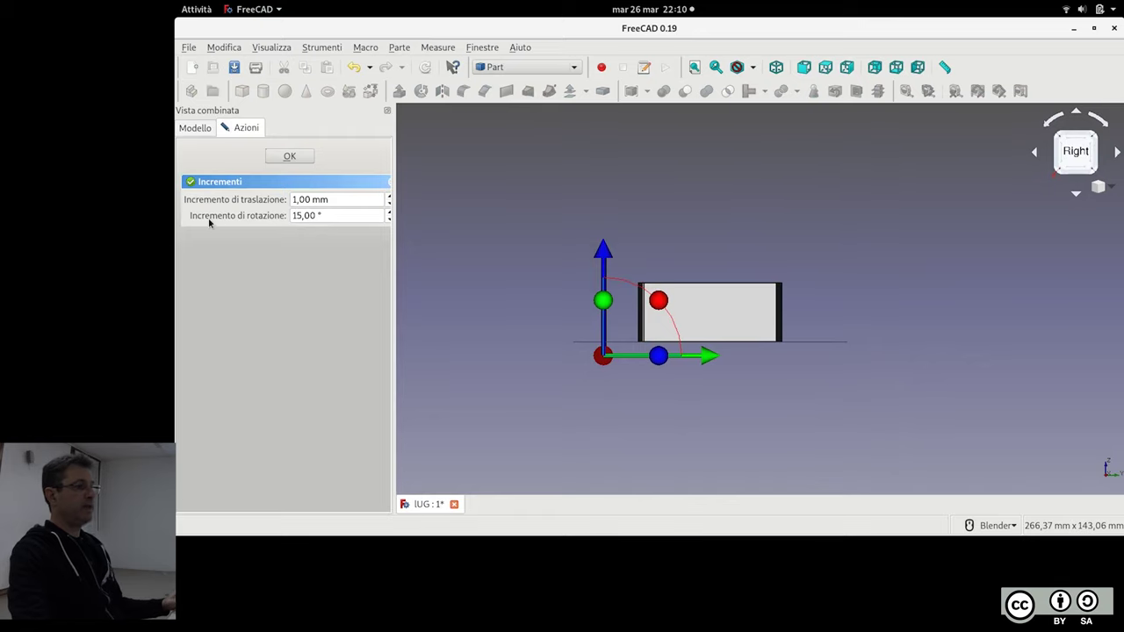
left_click_drag(331, 214, 291, 220)
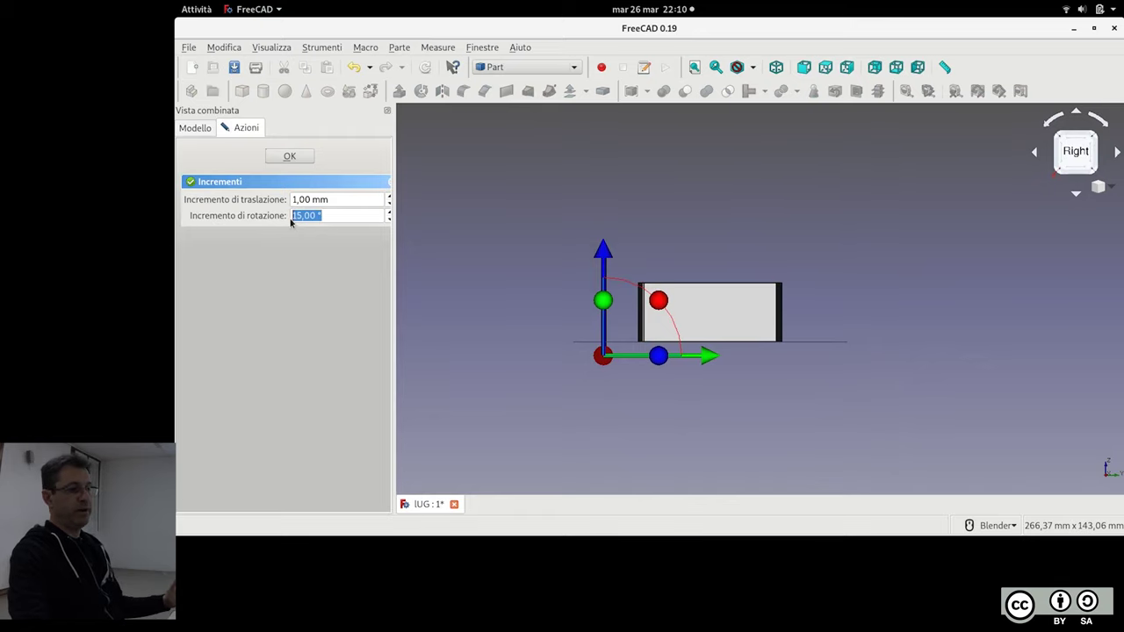
type("22")
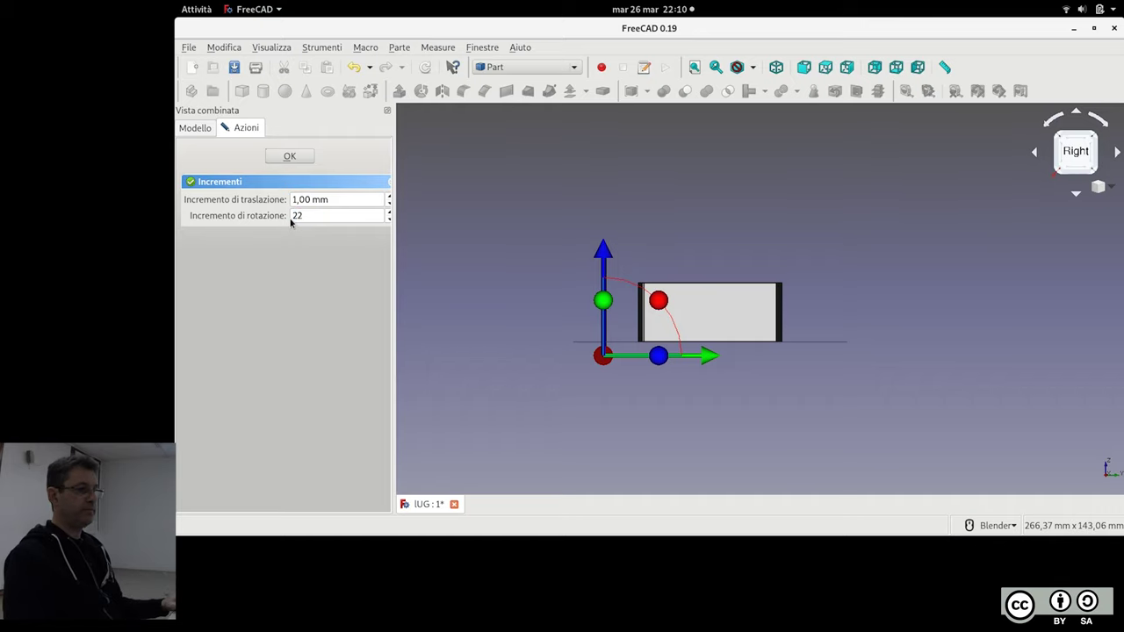
left_click(672, 306)
left_click_drag(677, 324, 682, 331)
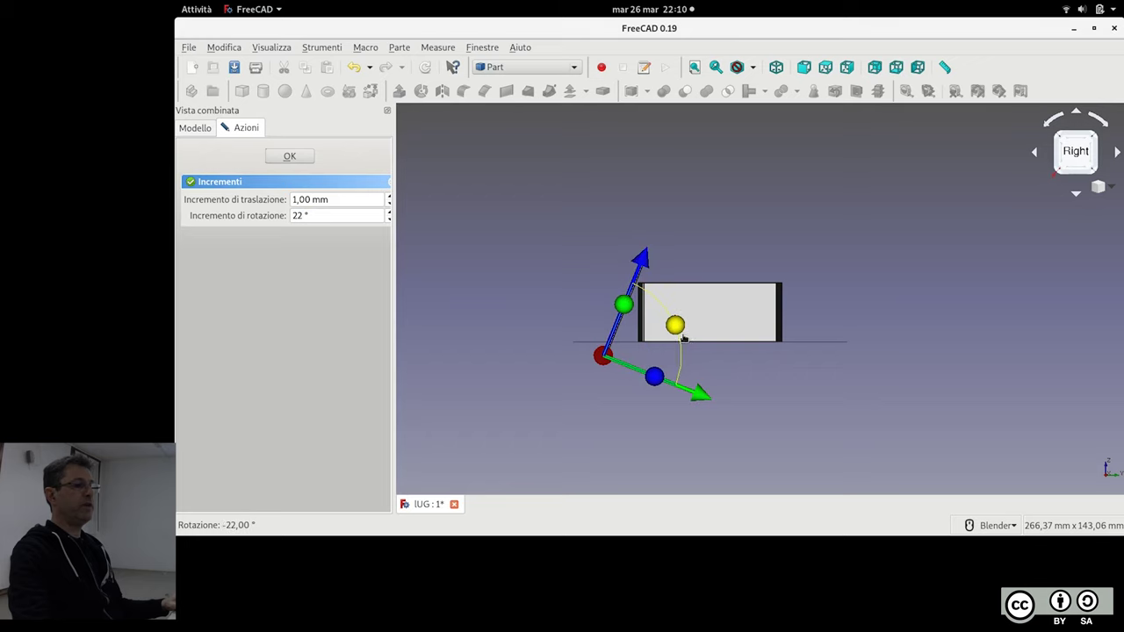
left_click_drag(669, 304, 678, 338)
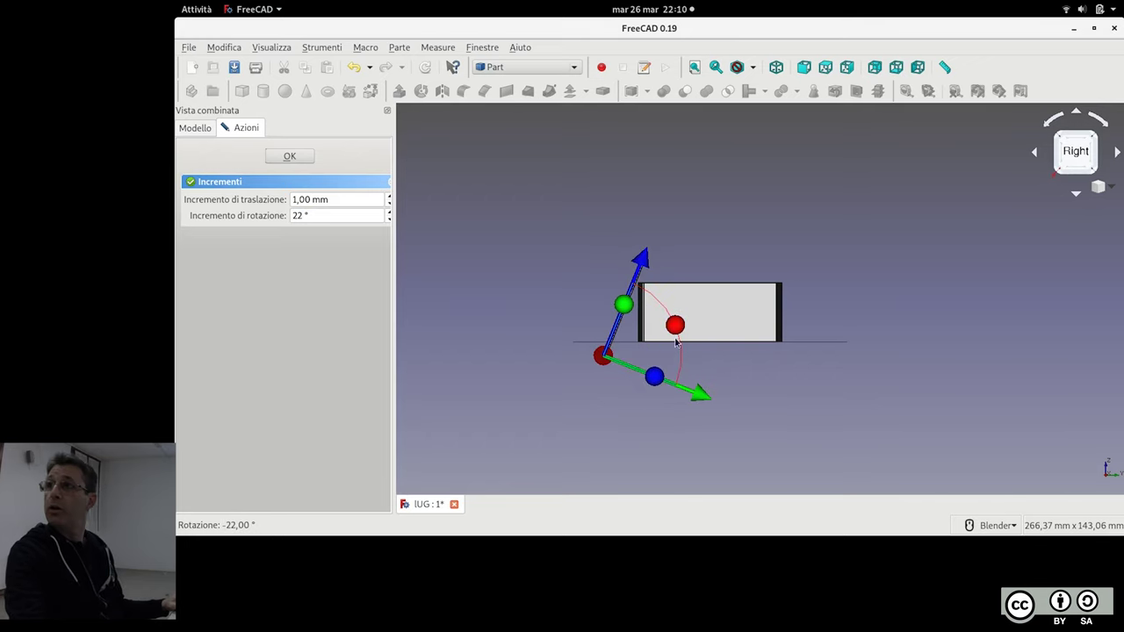
left_click(300, 156)
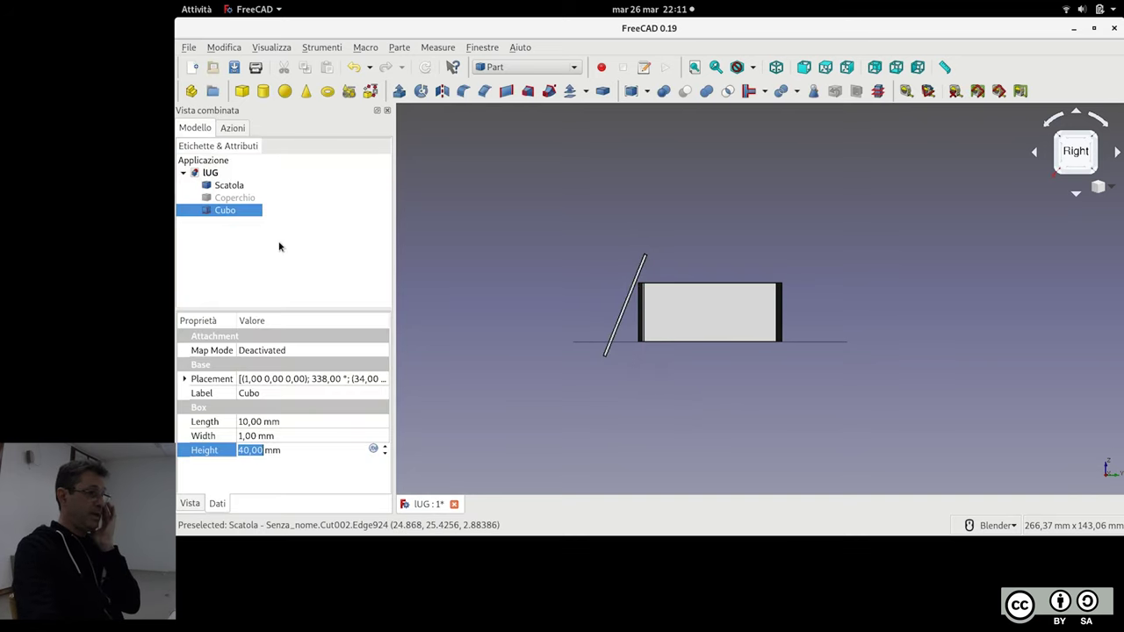
Switch to the Draft workbench and create an ortho array from the slanted Cubo slat
mouse_move(670, 268)
middle_mouse_down()
mouse_move(720, 295)
mouse_move(742, 173)
middle_mouse_up()
left_click(544, 68)
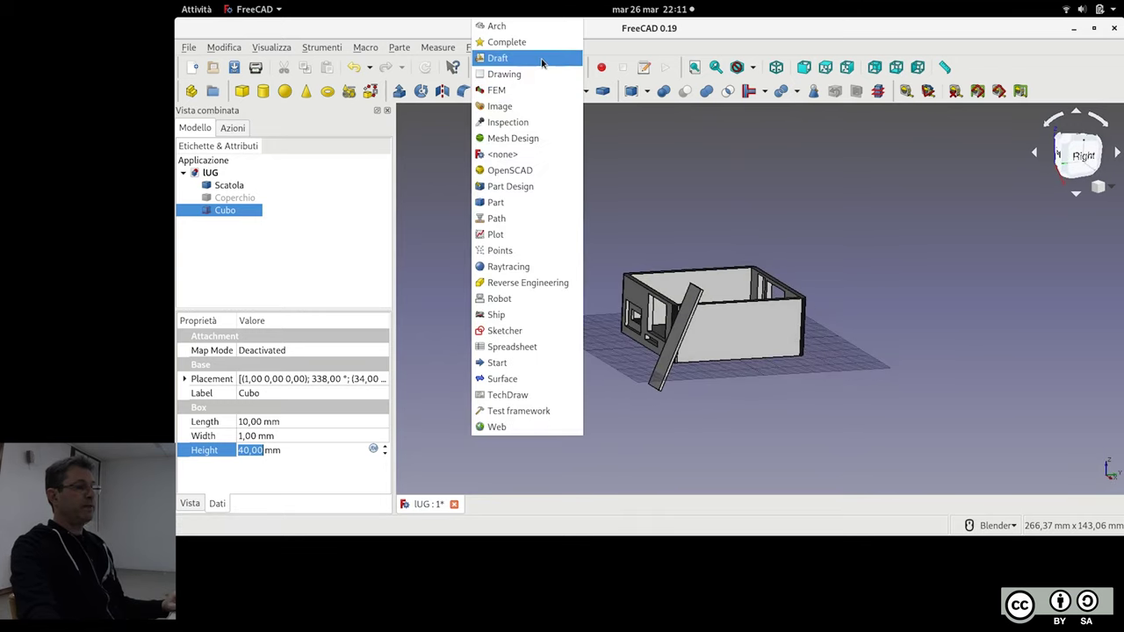
left_click(540, 58)
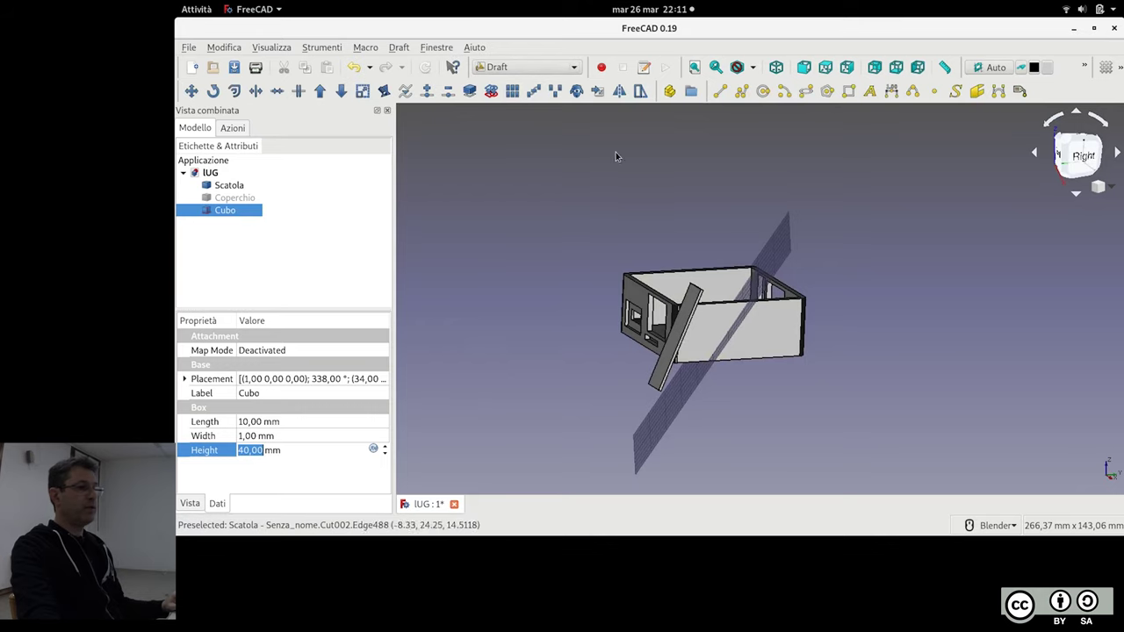
left_click(512, 91)
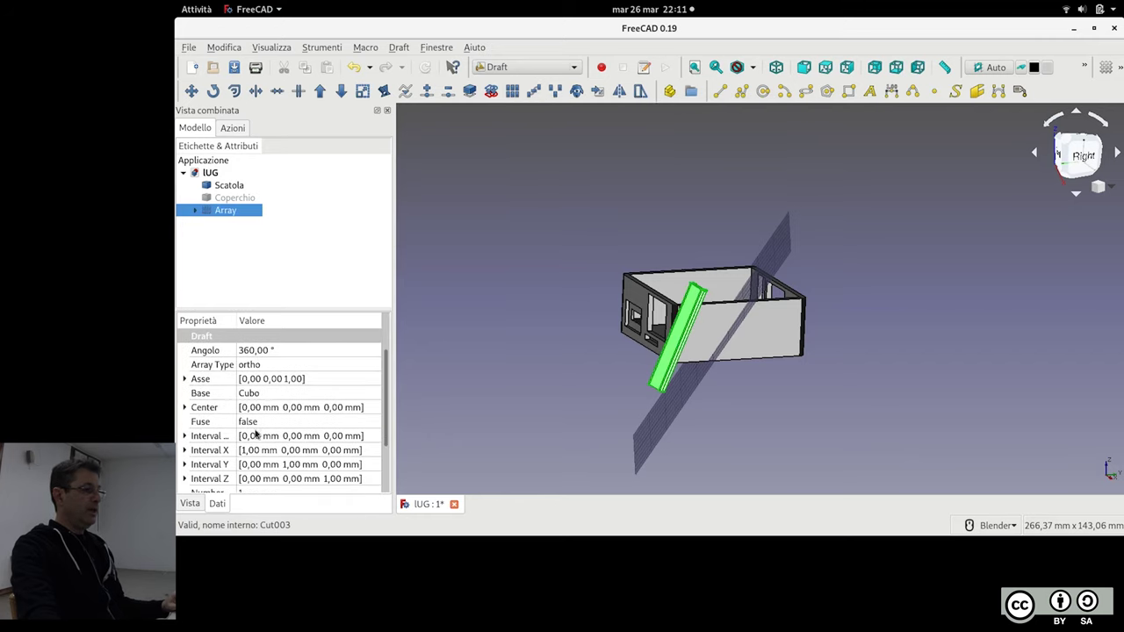
Set the array's Interval Y spacing to 3,5 mm
left_click_drag(287, 309, 290, 201)
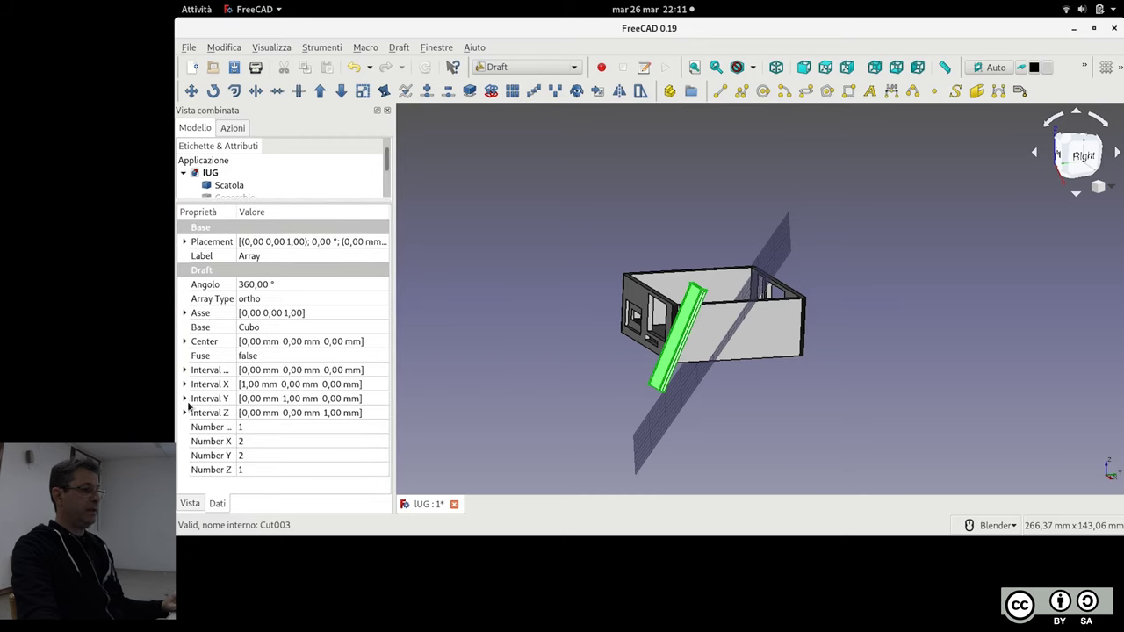
left_click(185, 398)
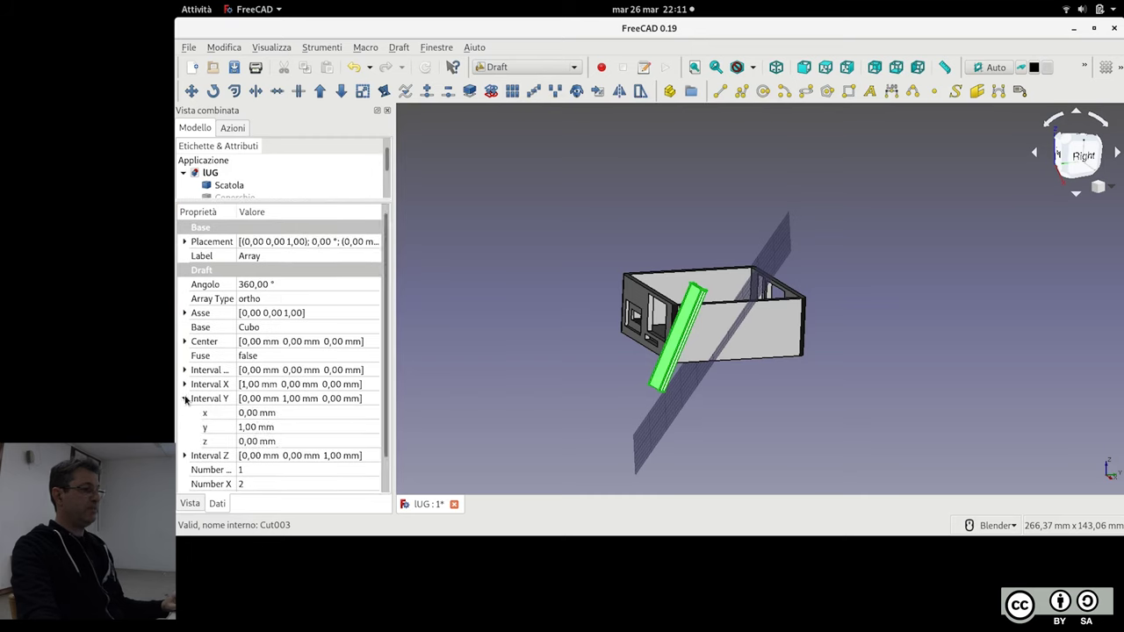
left_click(283, 428)
type("3,5")
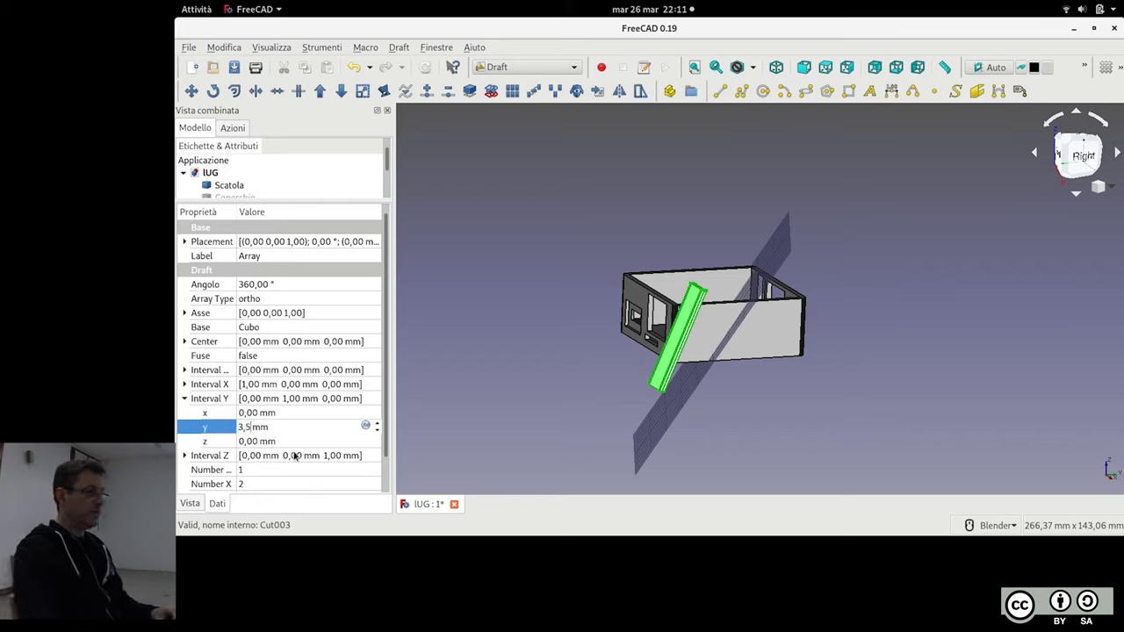
key("Return")
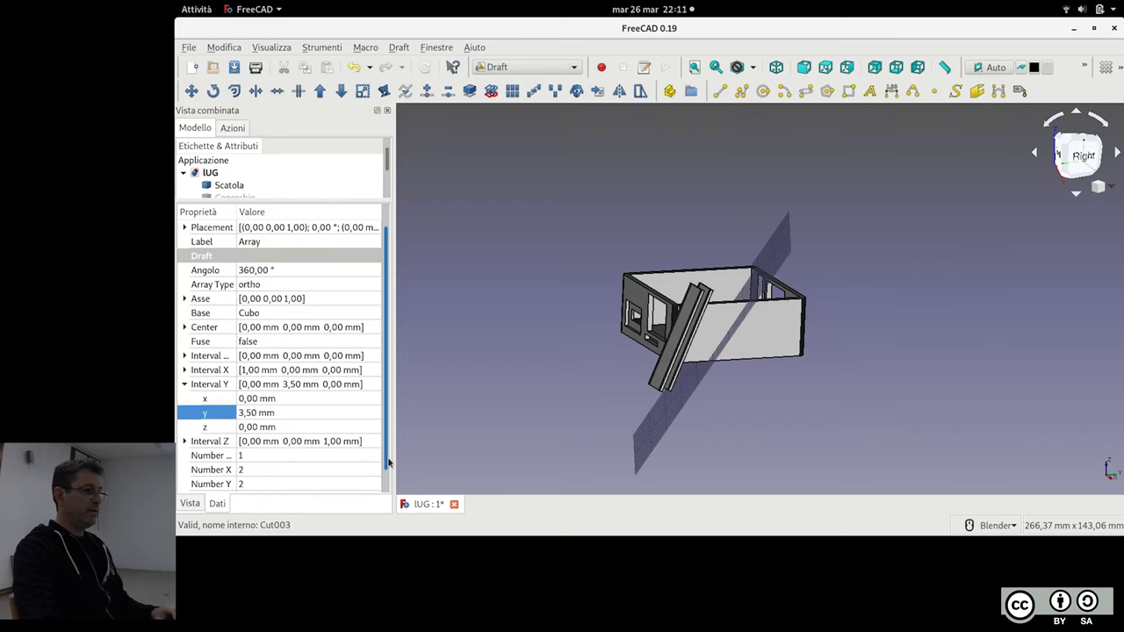
Set the array's Number Y to 20 copies, then deselect it and view from above
scroll(389, 474, "down", 1)
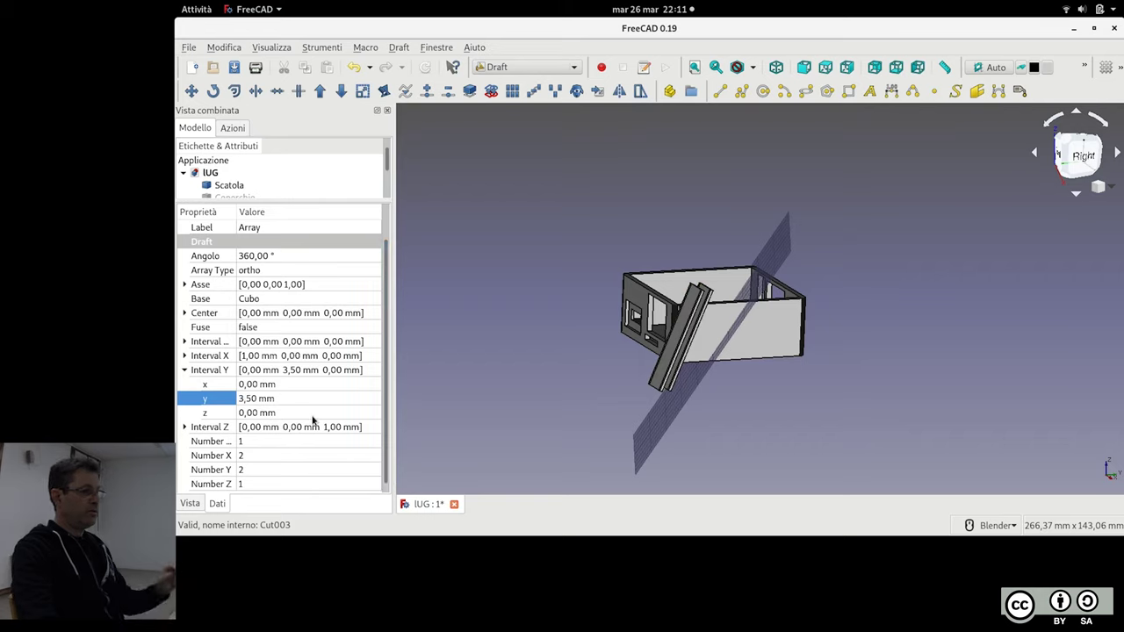
left_click(251, 473)
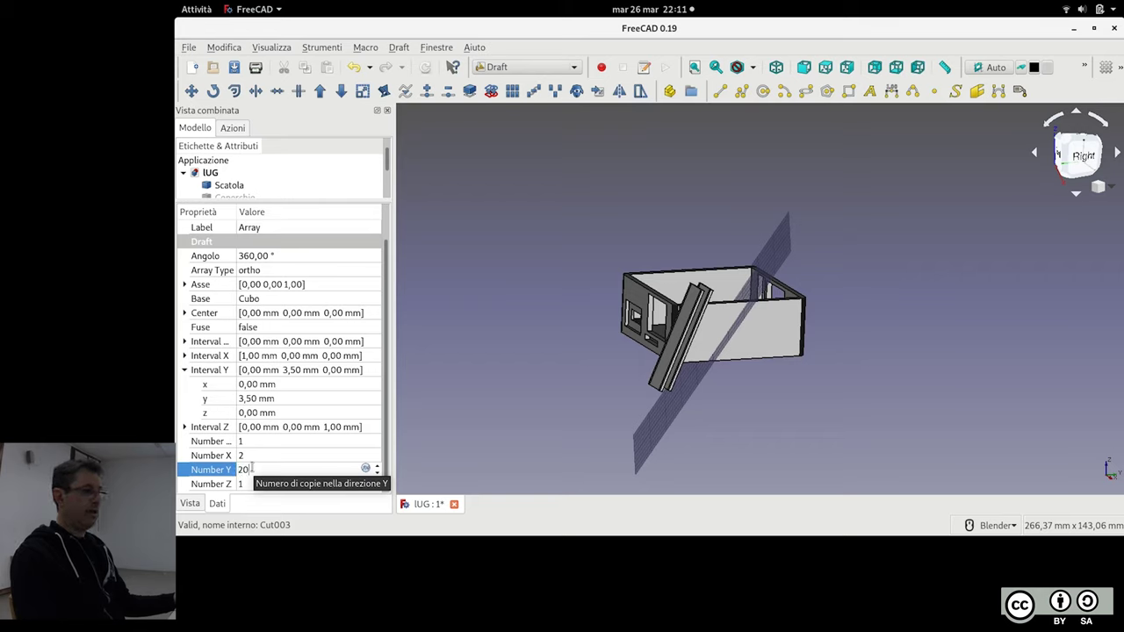
left_click(300, 442)
scroll(607, 276, "down", 3)
scroll(606, 276, "down", 2)
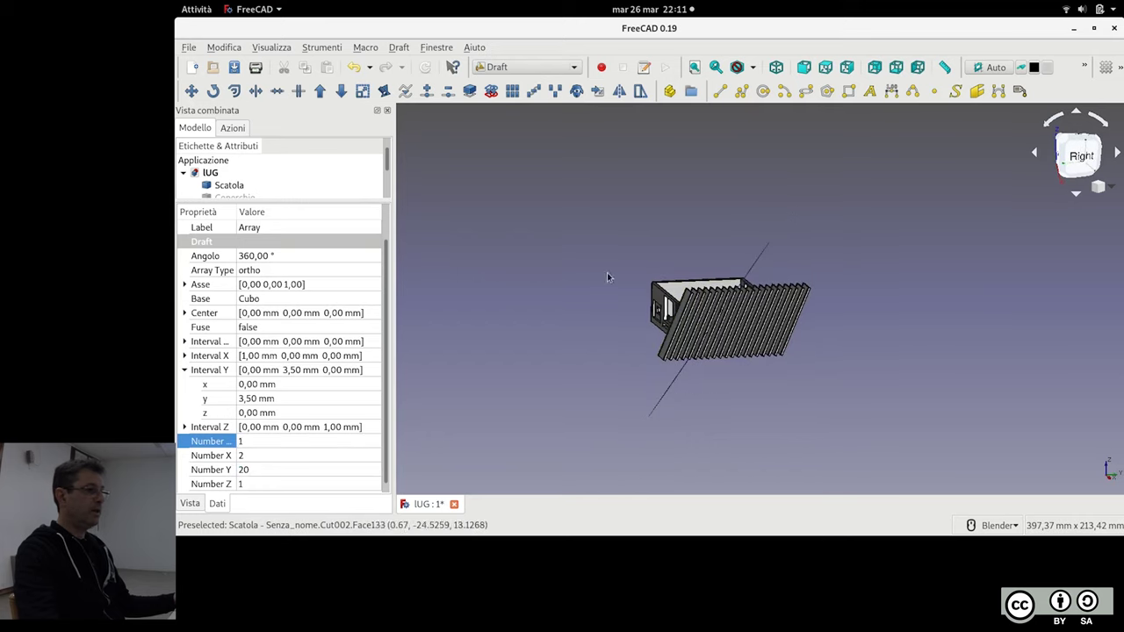
left_click_drag(256, 201, 254, 325)
left_click(261, 291)
mouse_move(614, 352)
middle_mouse_down()
mouse_move(635, 354)
mouse_move(614, 333)
middle_mouse_up()
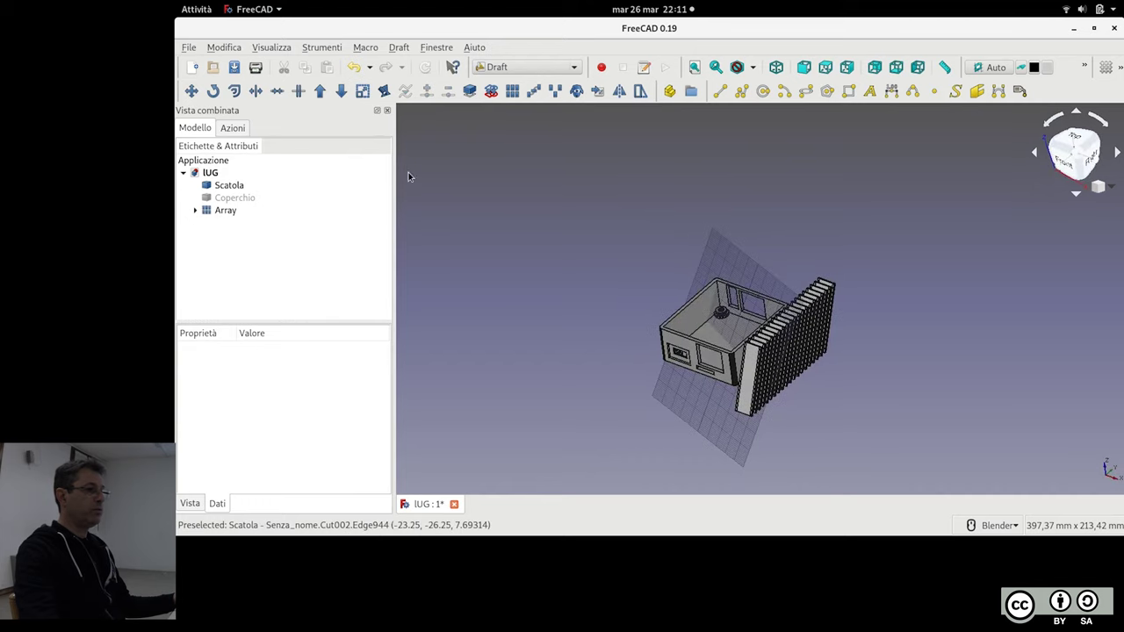
Return to the Part workbench and add a new box, Cubo001, with Length 17 mm
left_click(526, 67)
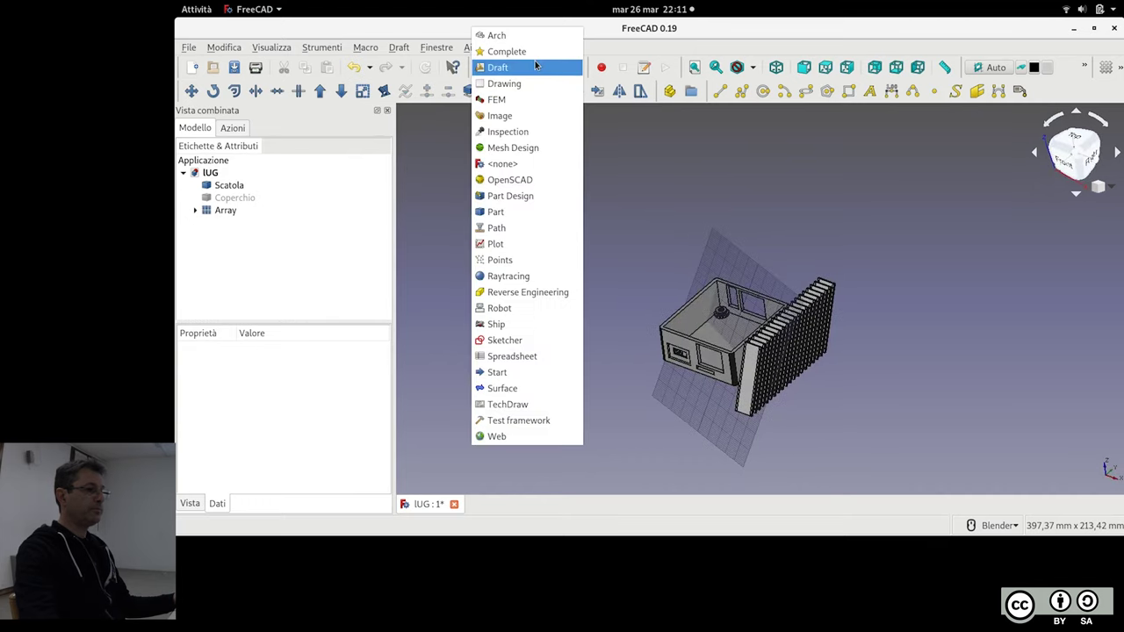
left_click(530, 211)
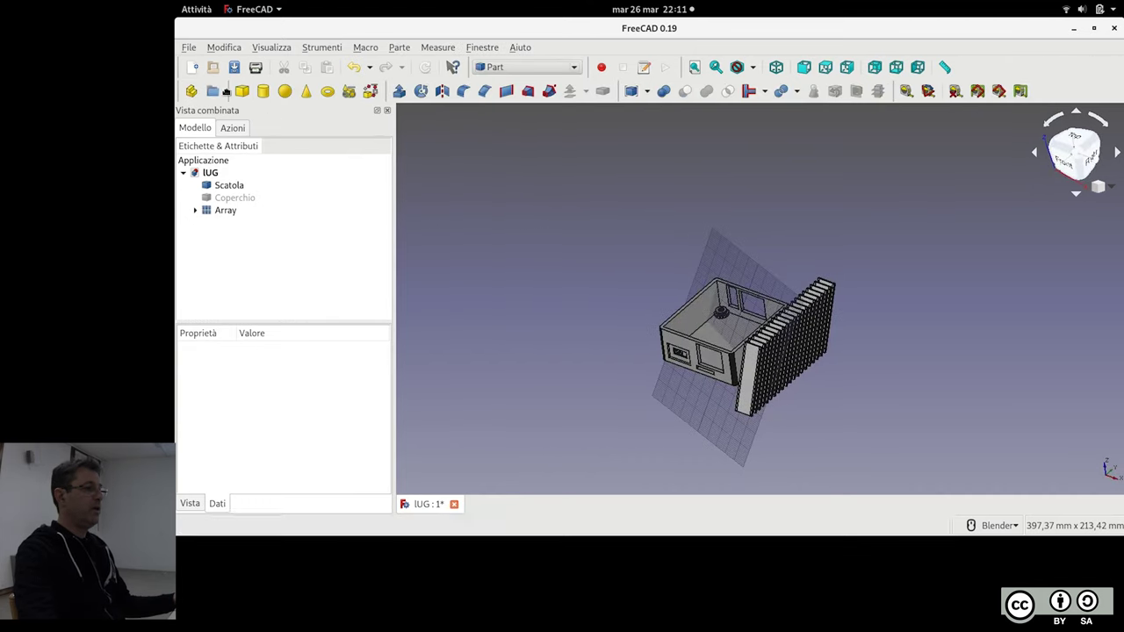
left_click(241, 91)
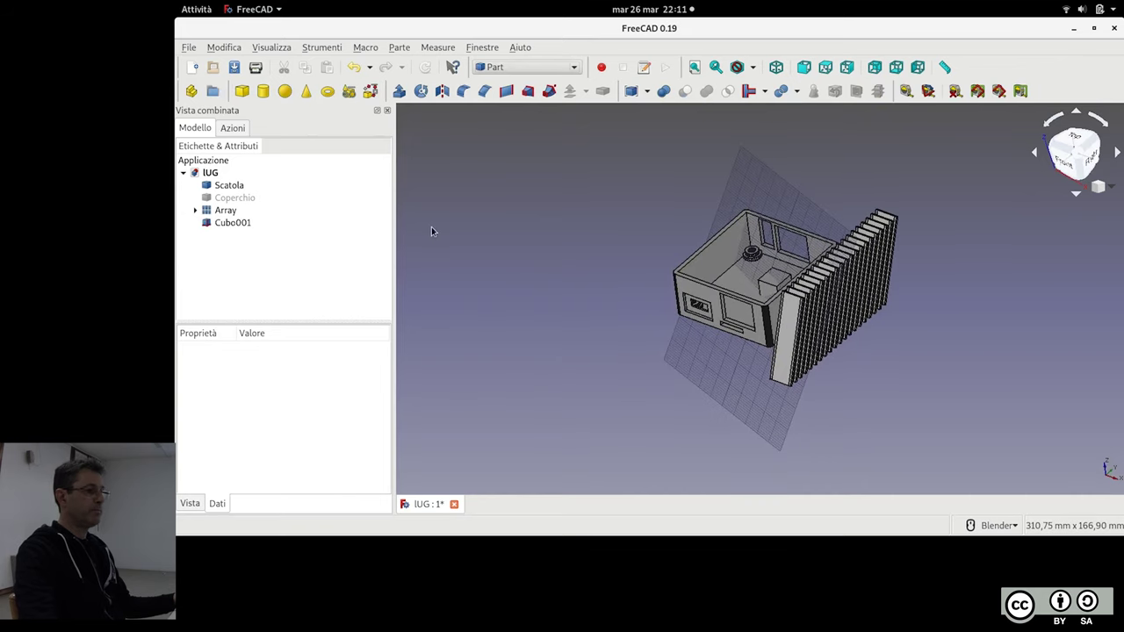
left_click(223, 210)
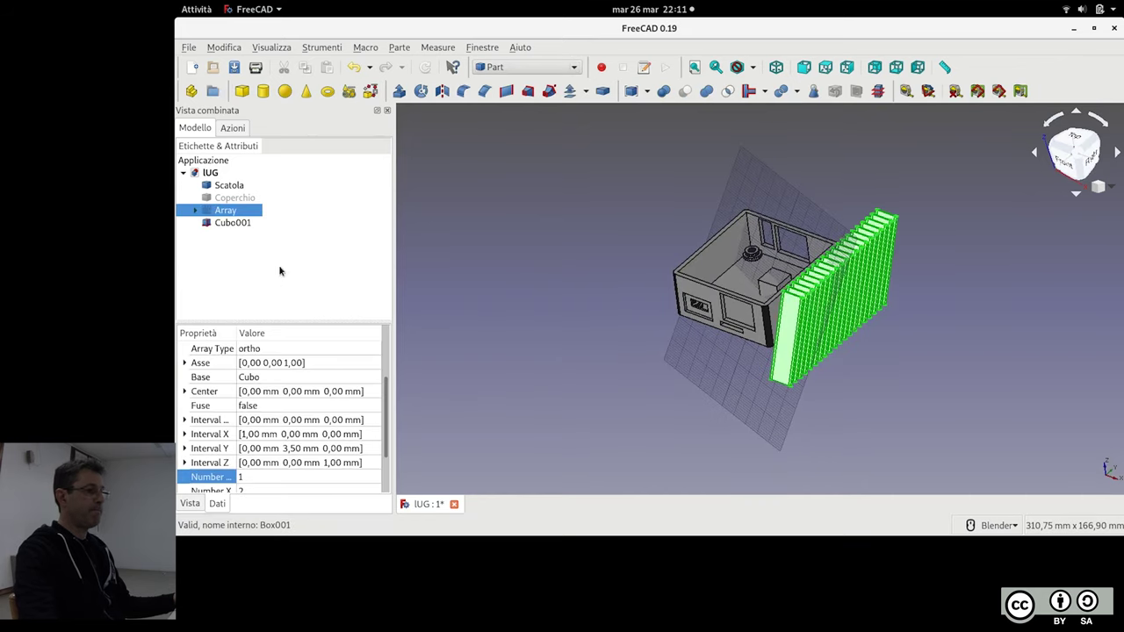
left_click(232, 223)
left_click(311, 433)
type("14")
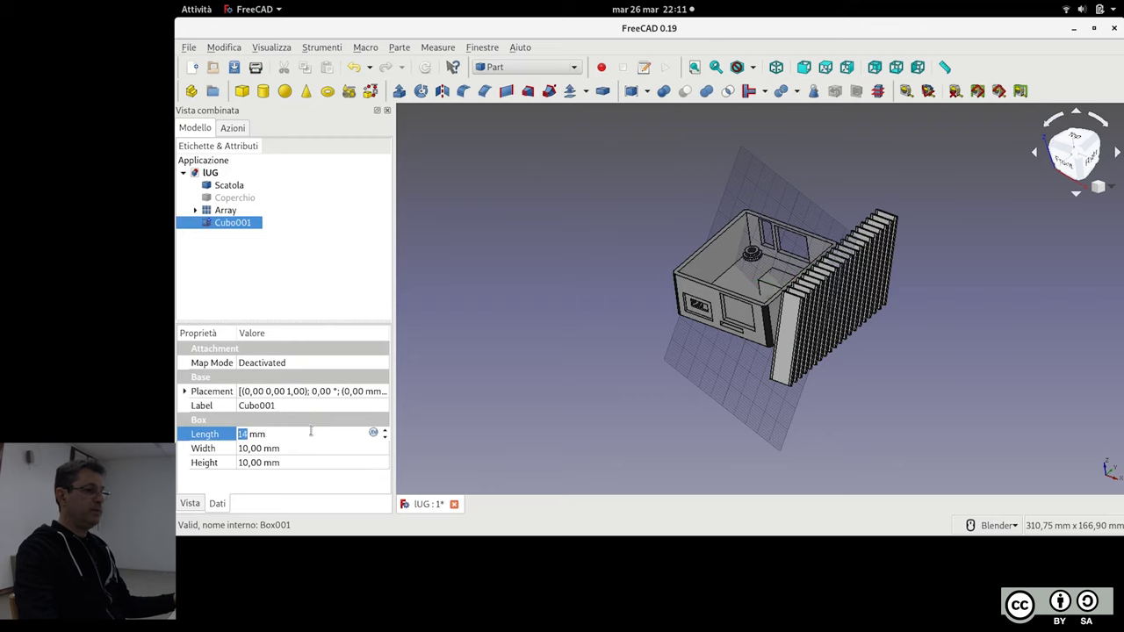
key("Return")
Move Cubo001 31 mm along X toward the slats with Trasforma
middle_click_drag(492, 290, 405, 242)
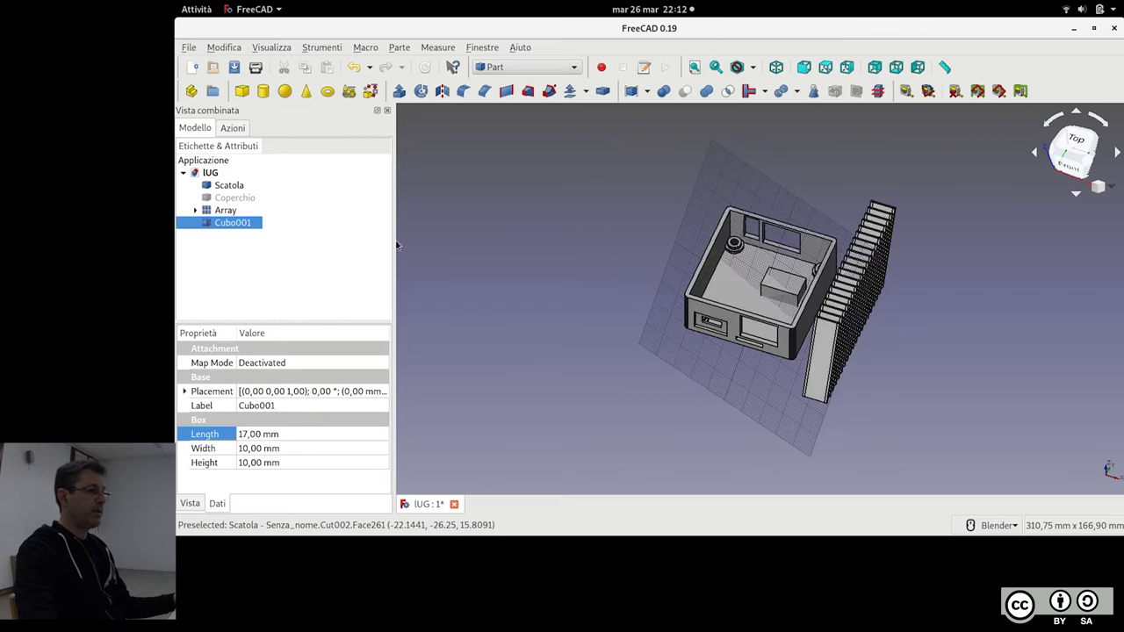
right_click(249, 226)
left_click(290, 235)
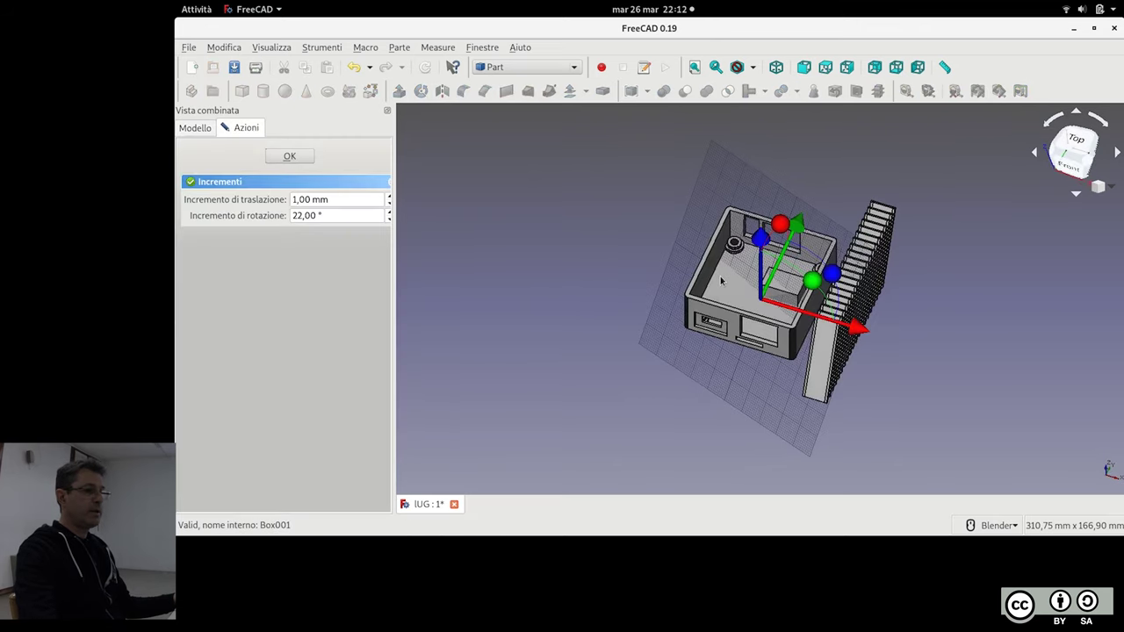
left_click_drag(851, 325, 919, 362)
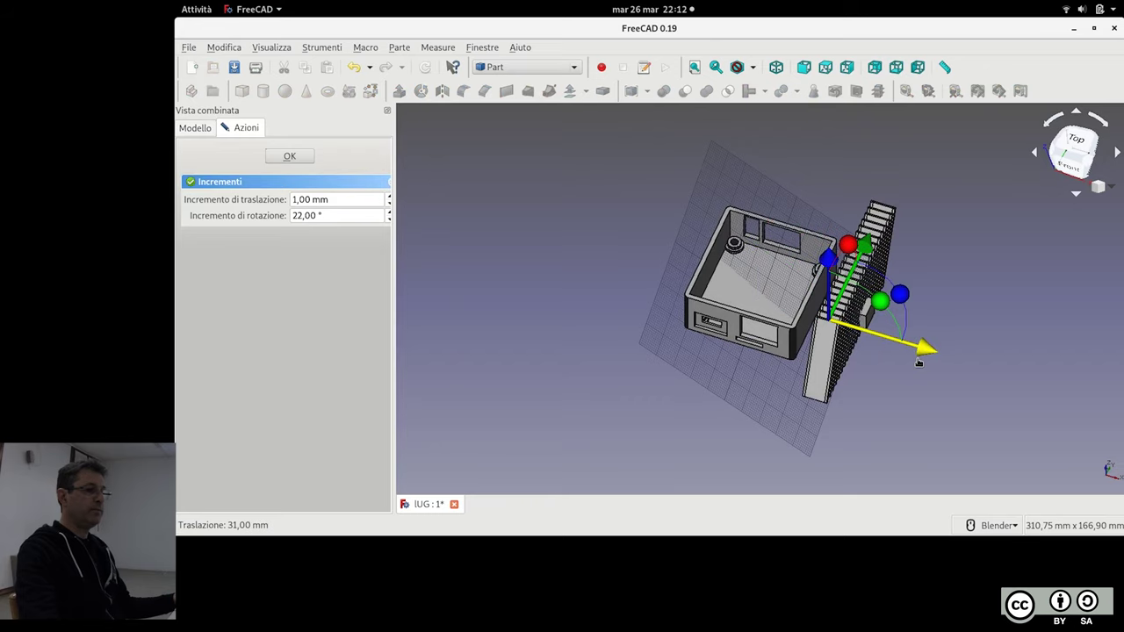
middle_click_drag(917, 362, 756, 320)
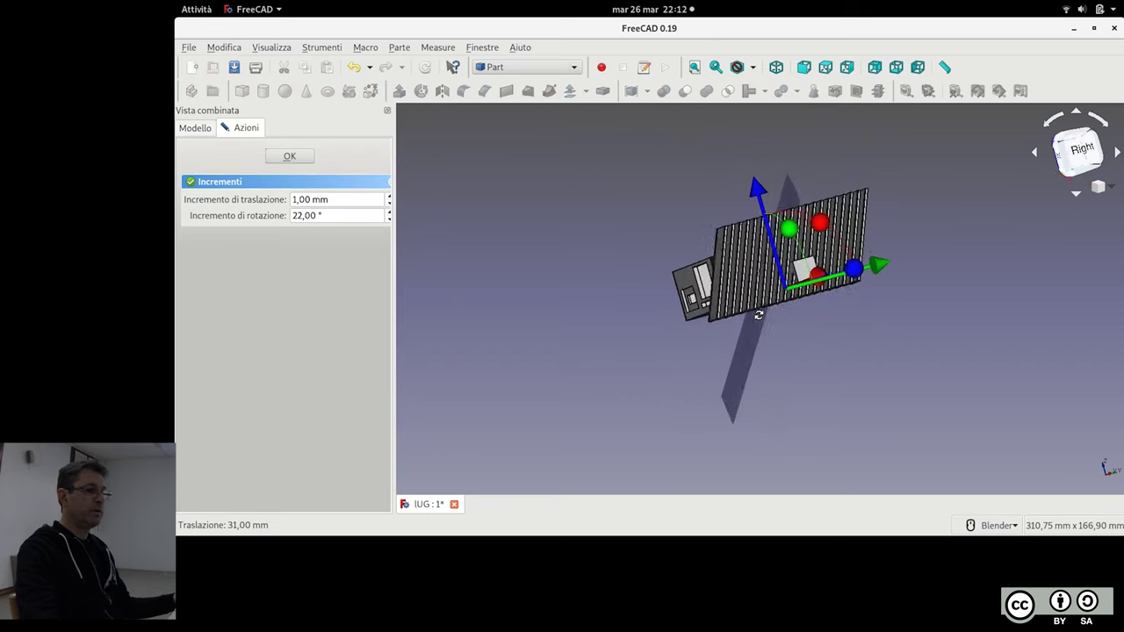
left_click(294, 155)
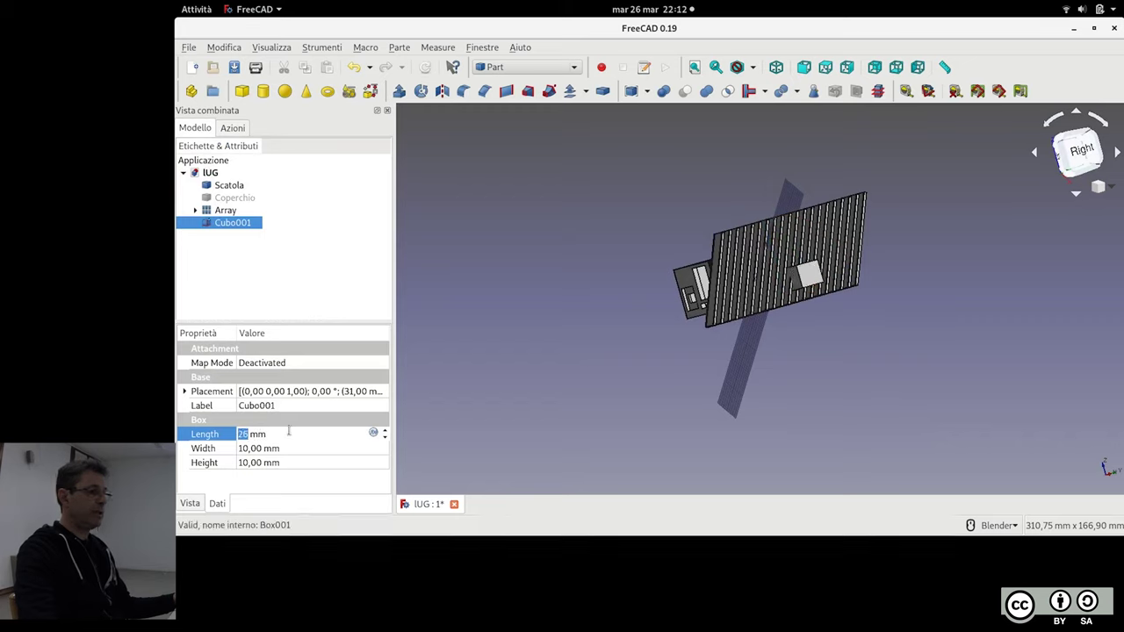
Resize Cubo001 to 23 × 25 × 12 mm and centre the slats and block in view
left_click(293, 445)
type("15")
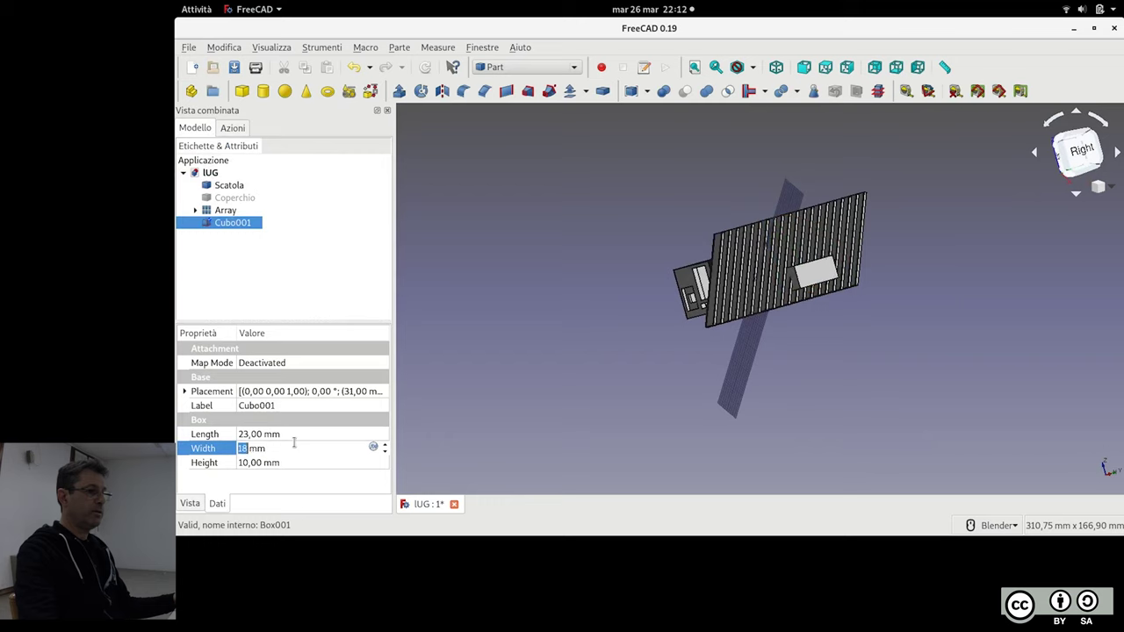
left_click(301, 462)
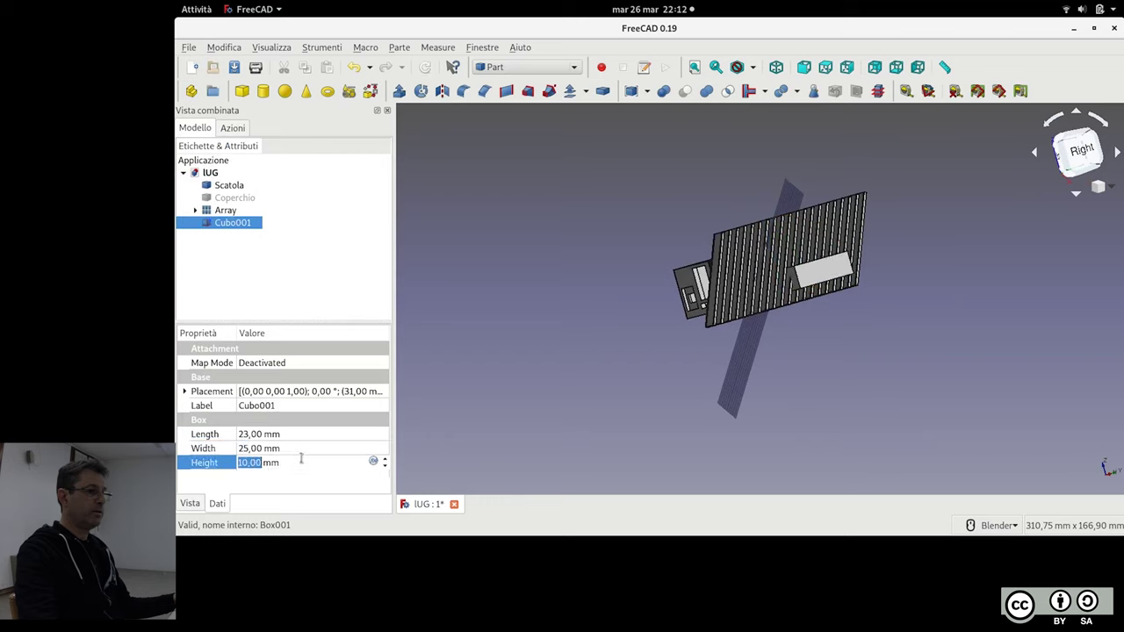
scroll(299, 458, "up", 6)
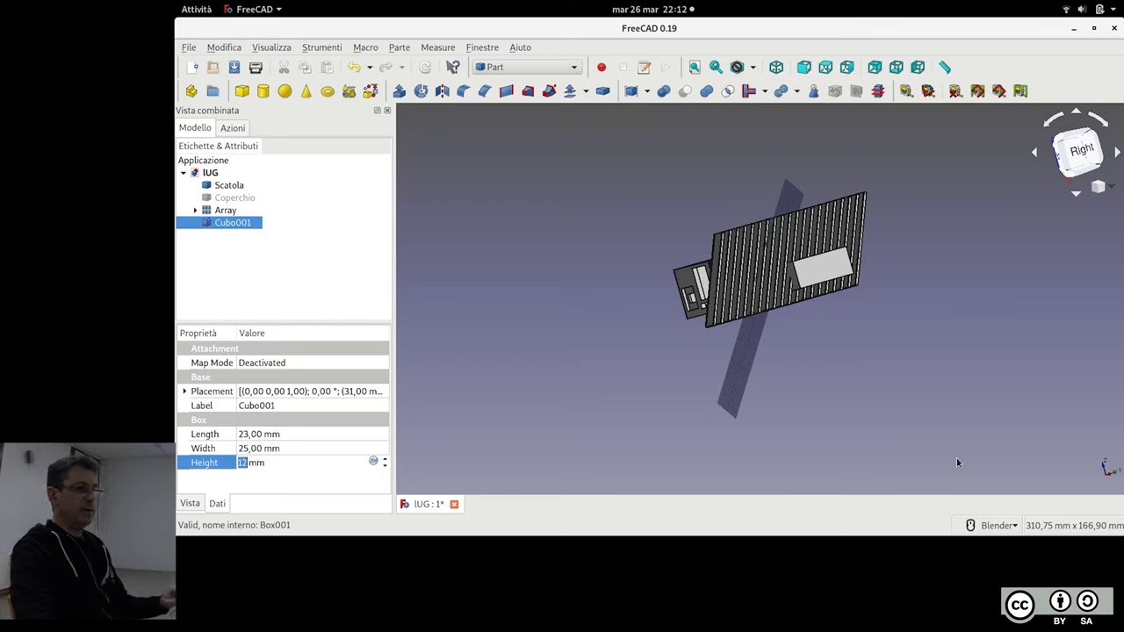
middle_click_drag(945, 418, 940, 385)
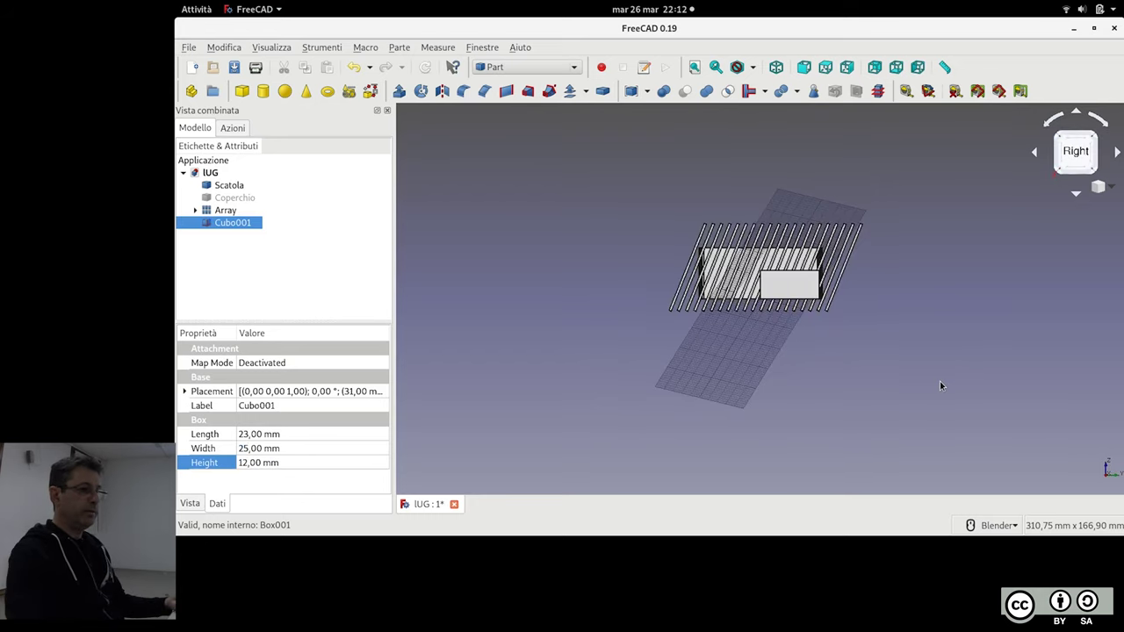
scroll(886, 344, "up", 2)
scroll(886, 343, "up", 3)
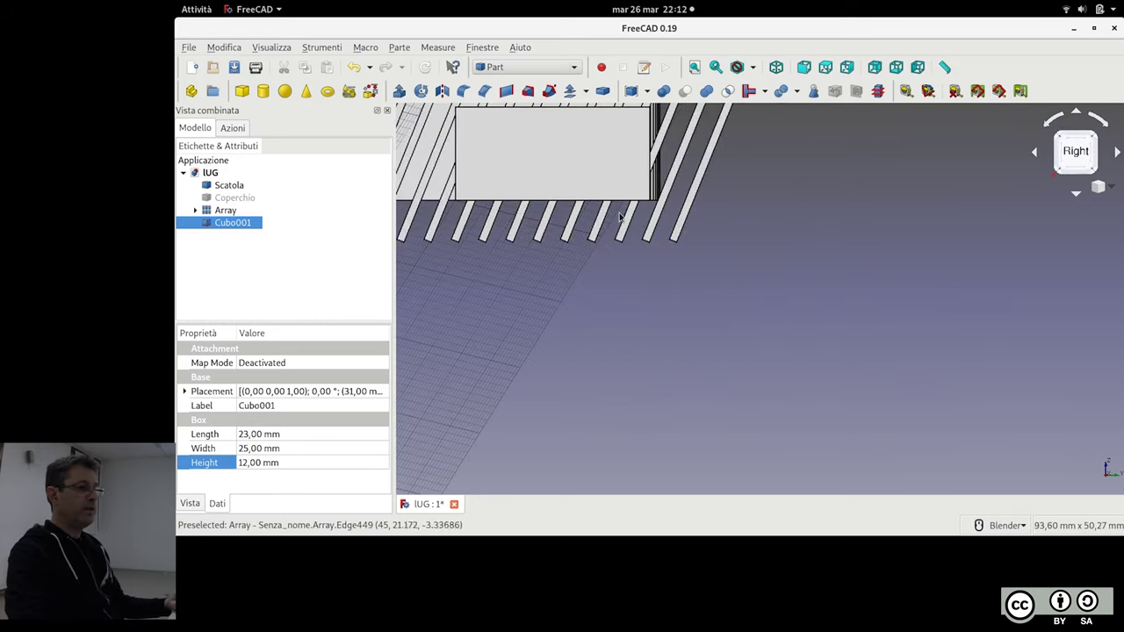
middle_click_drag(688, 244, 742, 324, "shift")
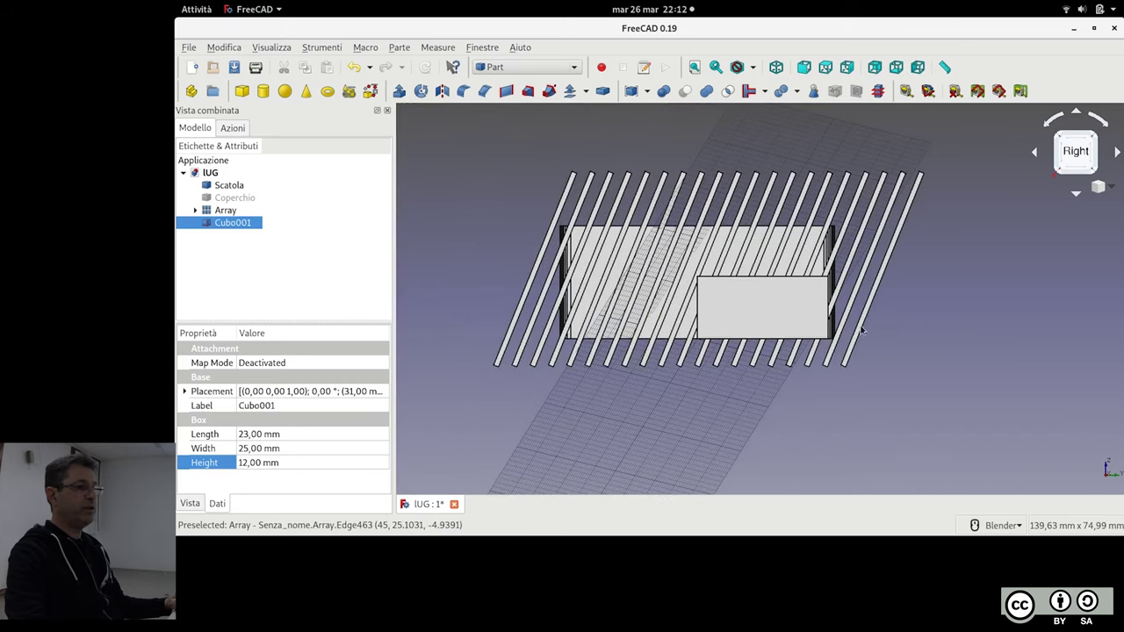
Use Trasforma to slide the block left along the slats and raise it slightly
right_click(226, 227)
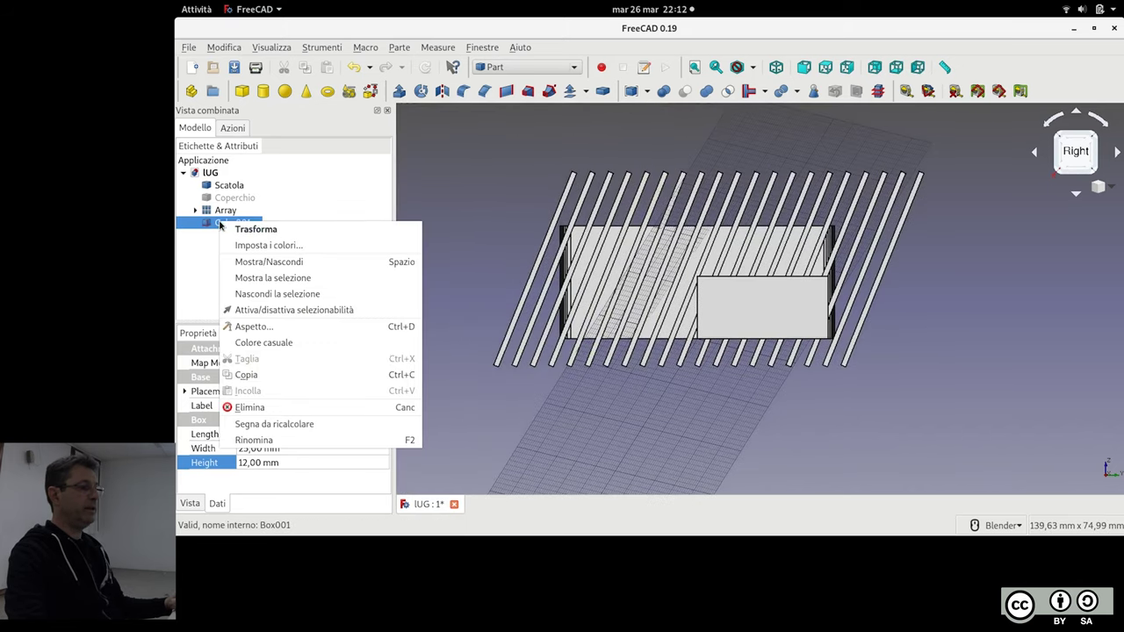
left_click(245, 232)
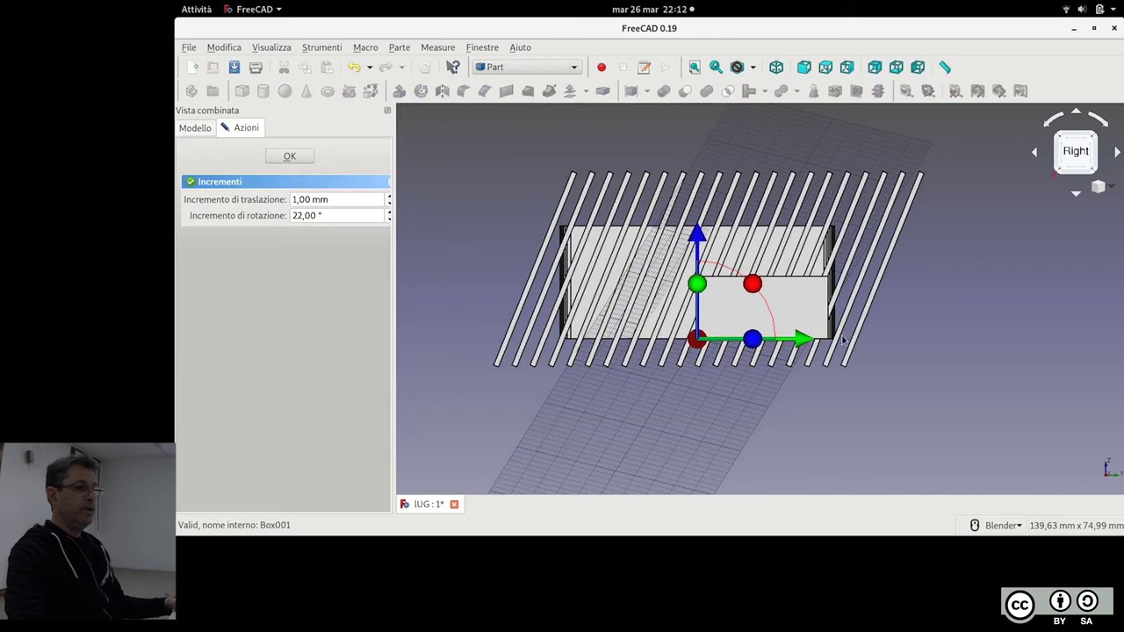
left_click_drag(804, 338, 694, 345)
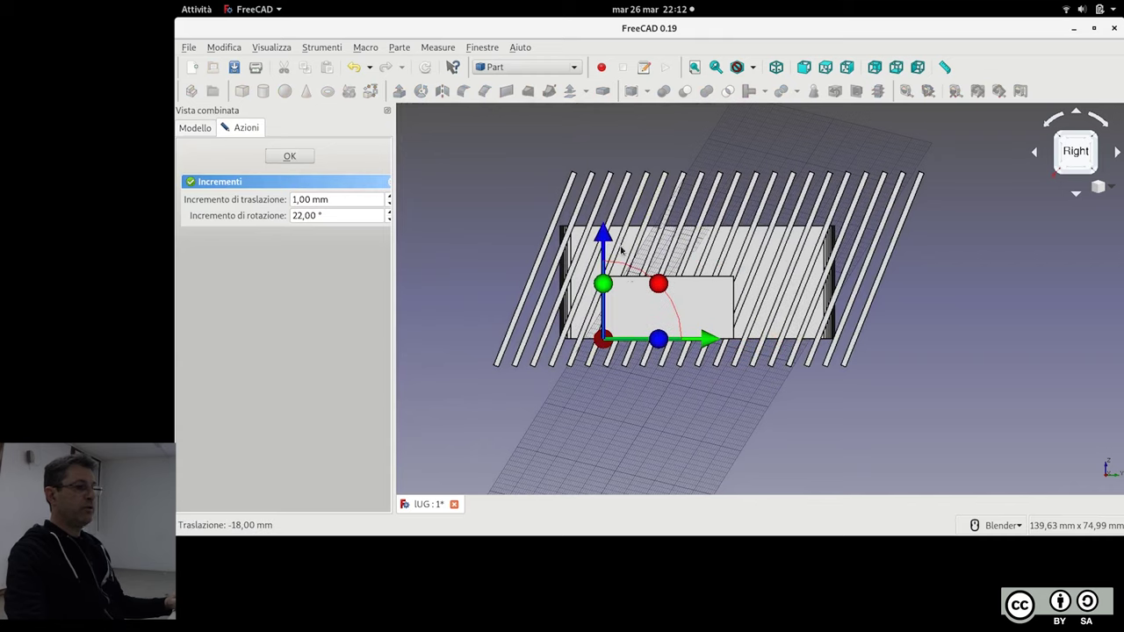
left_click_drag(602, 235, 607, 213)
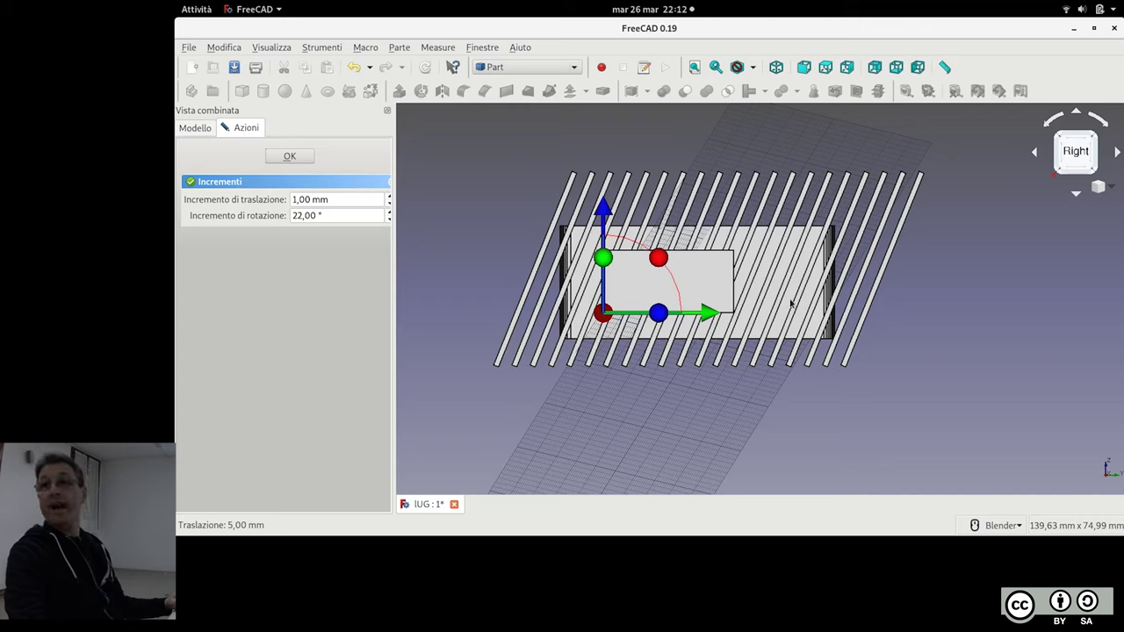
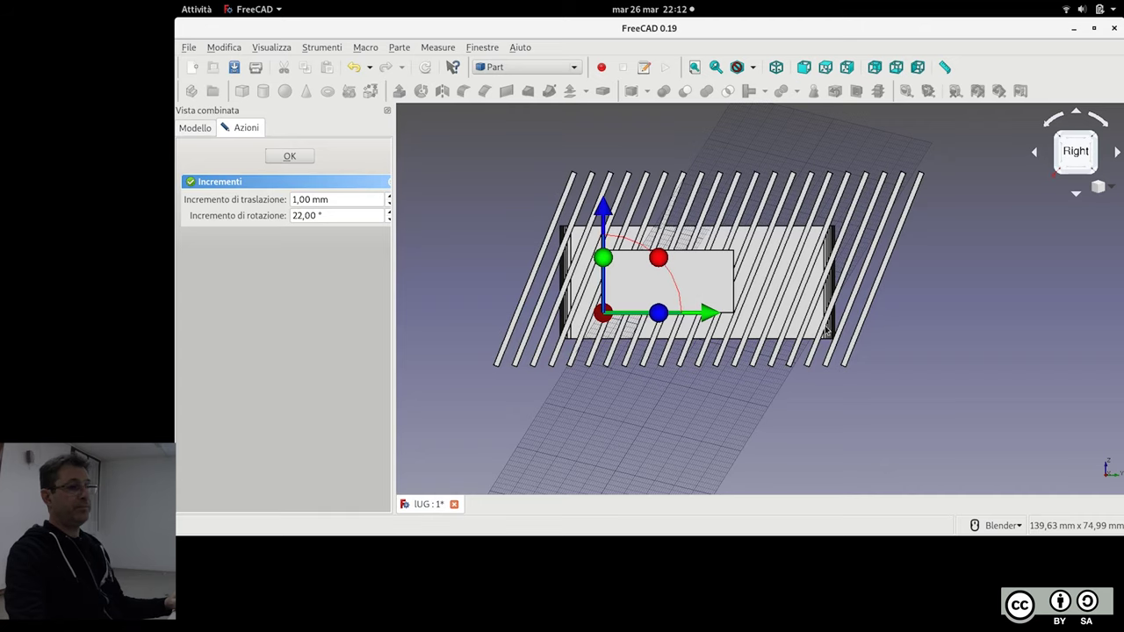
Confirm Cubo001's new placement and orbit the model to an isometric view
left_click(290, 156)
mouse_move(672, 263)
middle_mouse_down()
mouse_move(803, 297)
mouse_move(852, 340)
mouse_move(768, 211)
middle_mouse_up()
scroll(825, 316, "up", 5)
scroll(768, 211, "up", 3)
scroll(425, 269, "down", 6)
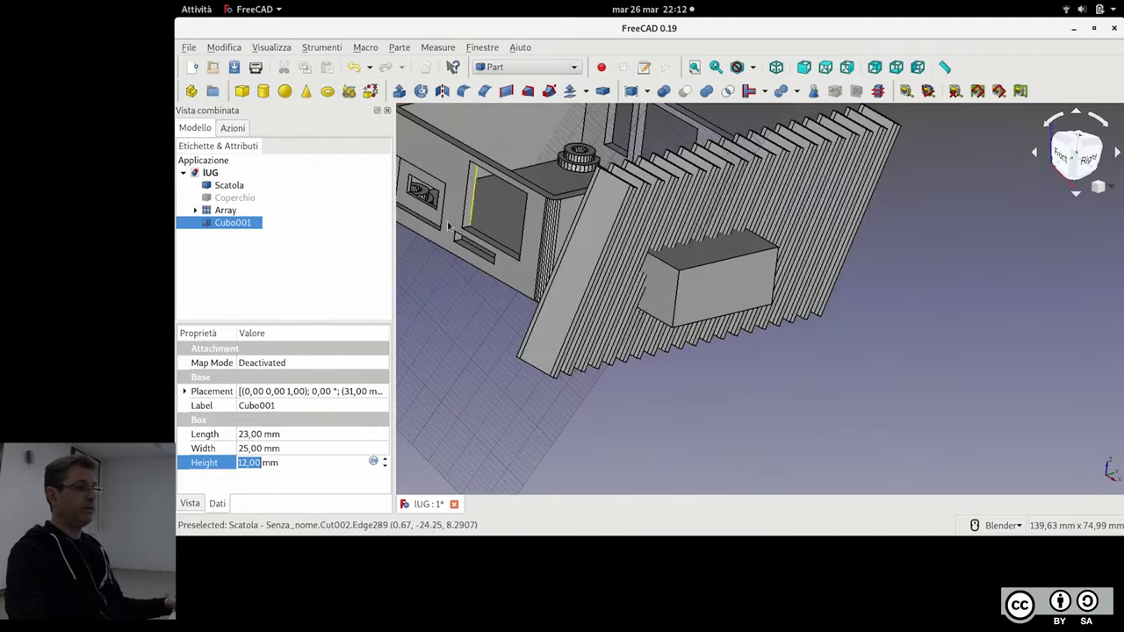
Select both the fin Array and the Cubo001 block in the tree
left_click(226, 210)
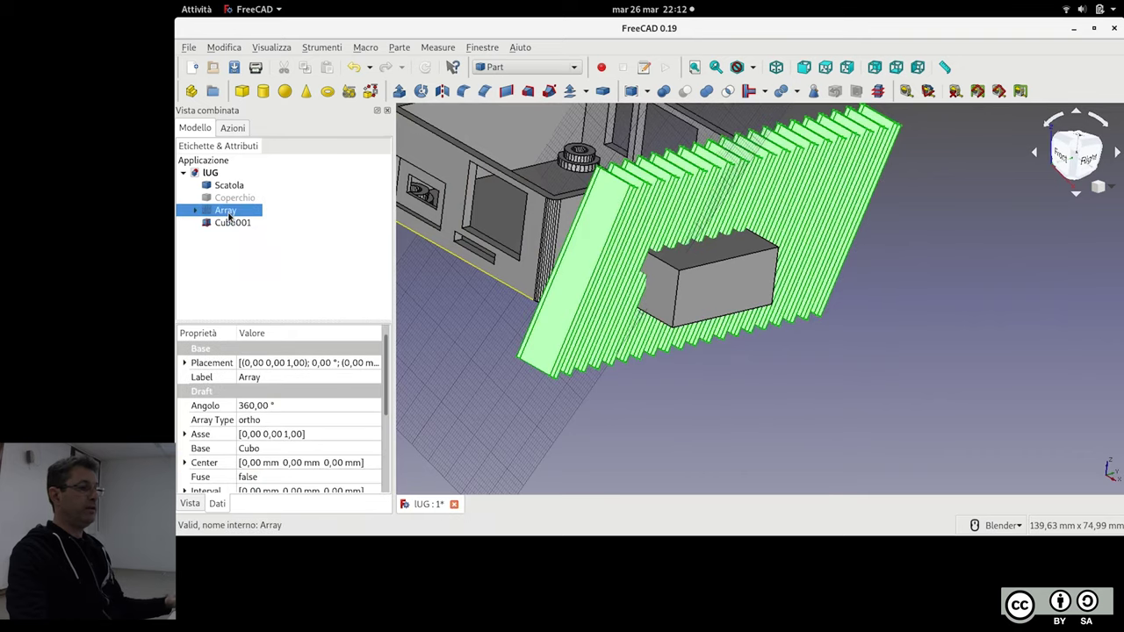
left_click(235, 224)
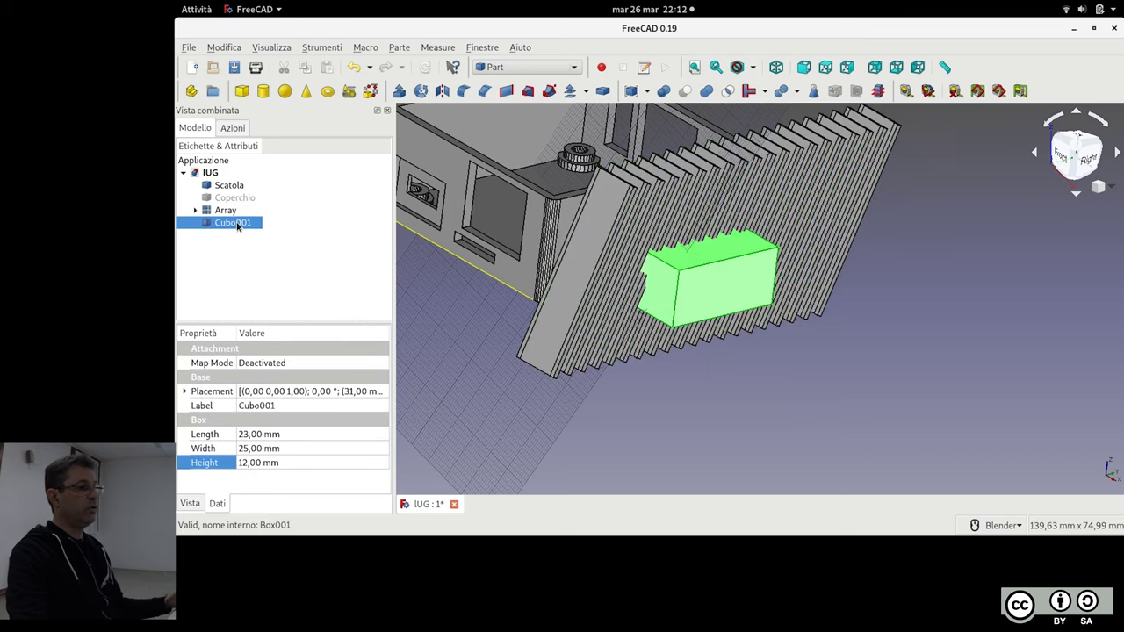
left_click(229, 212, "ctrl")
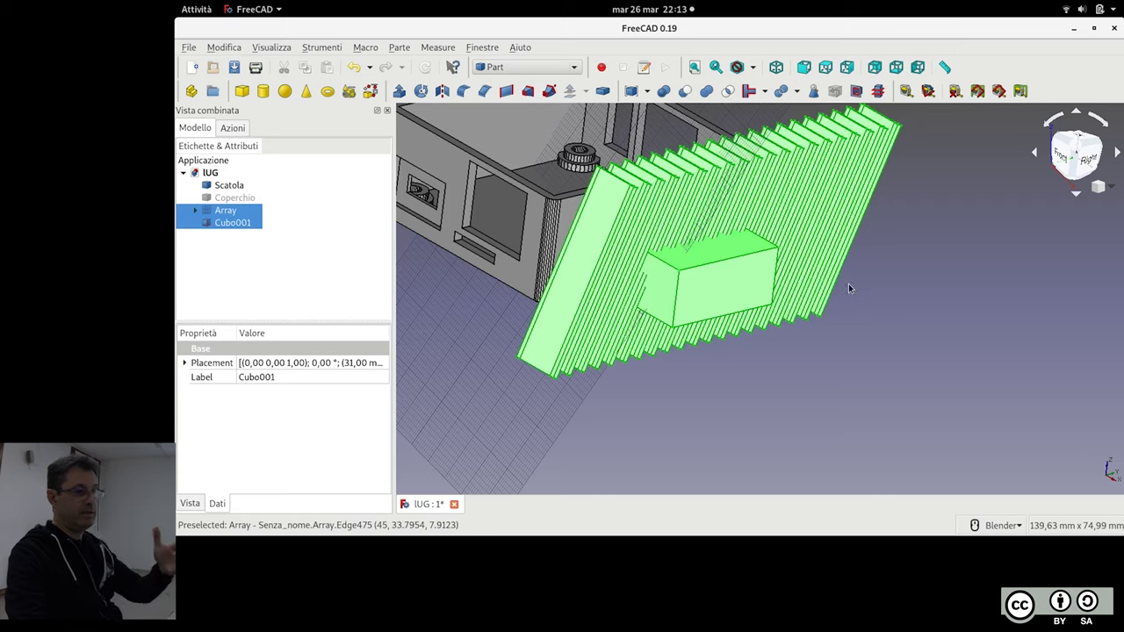
middle_click_drag(844, 307, 608, 181)
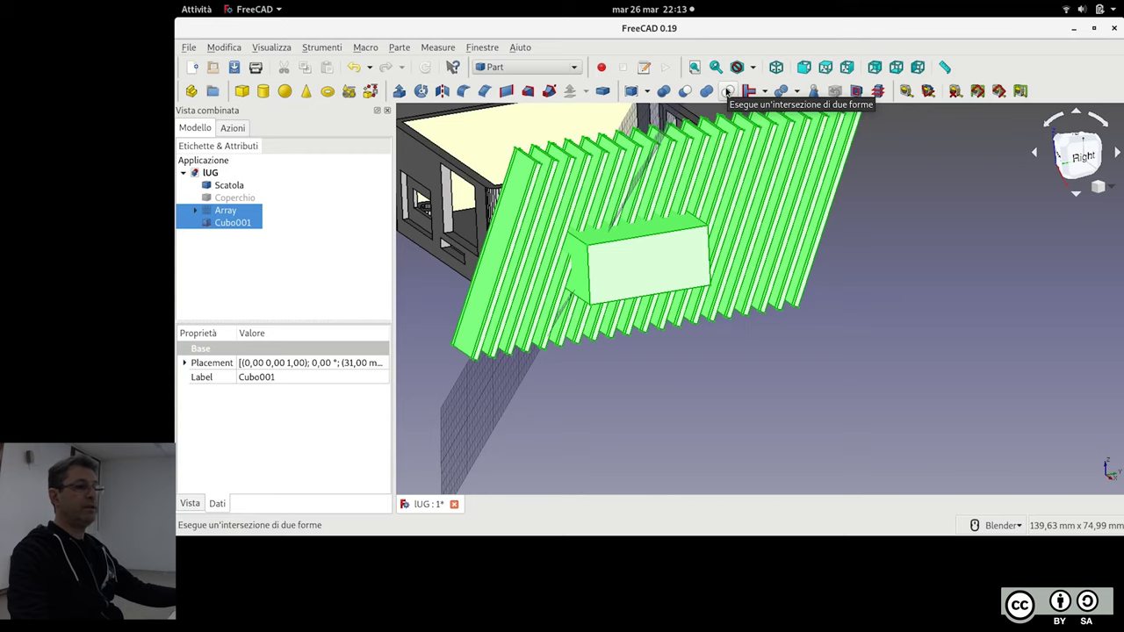
Undo the first intersection and set the Array's Number X to 1
left_click(726, 92)
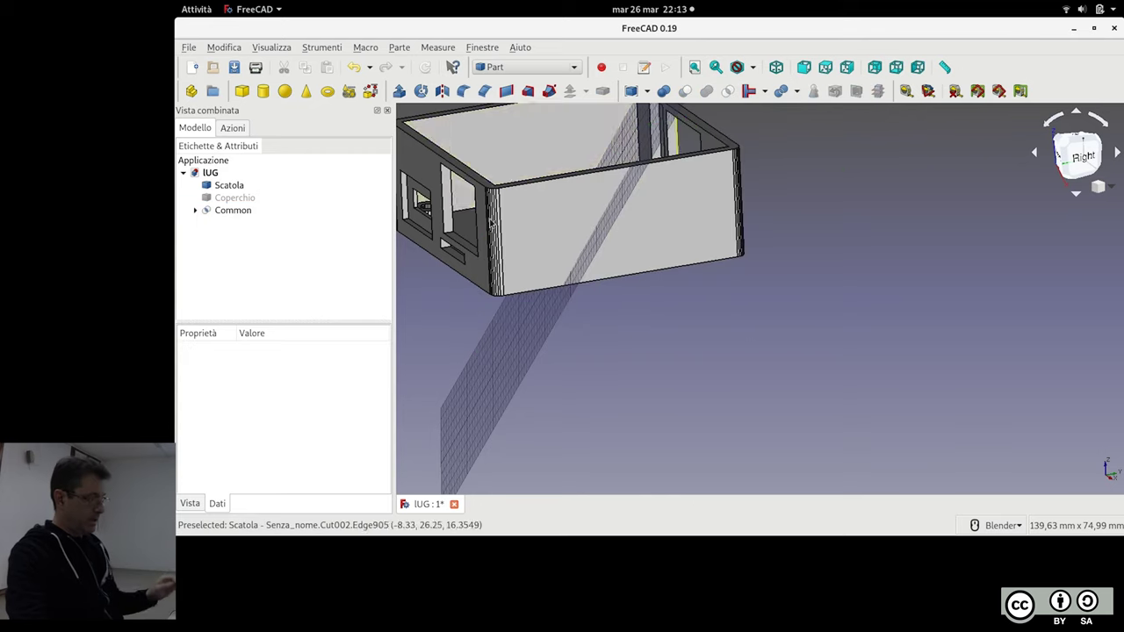
key("ctrl+z")
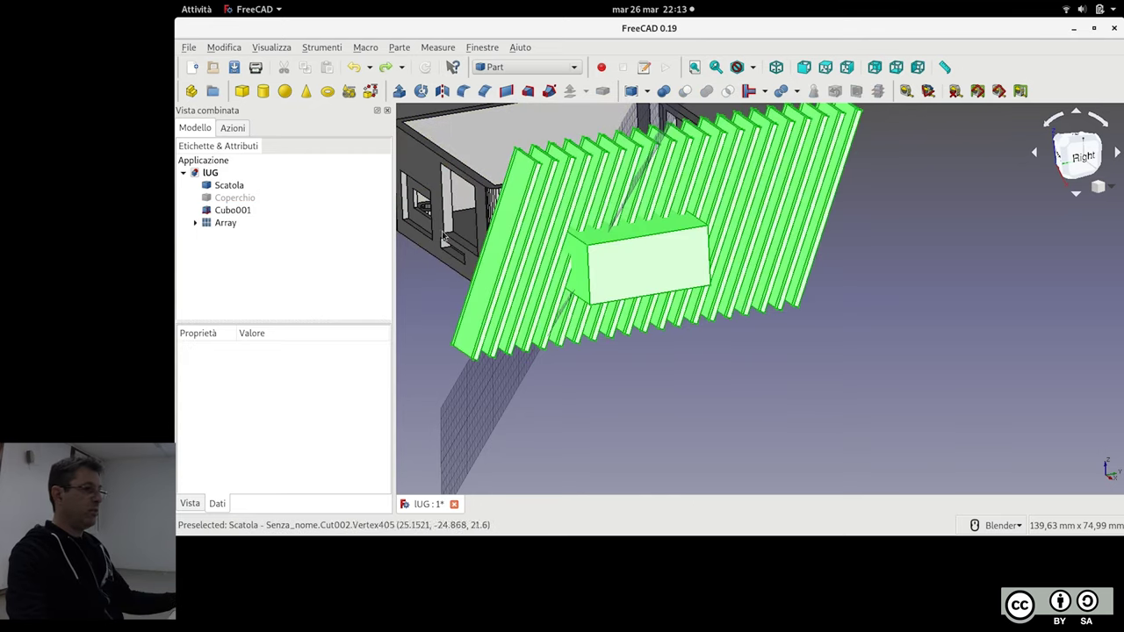
left_click(200, 225)
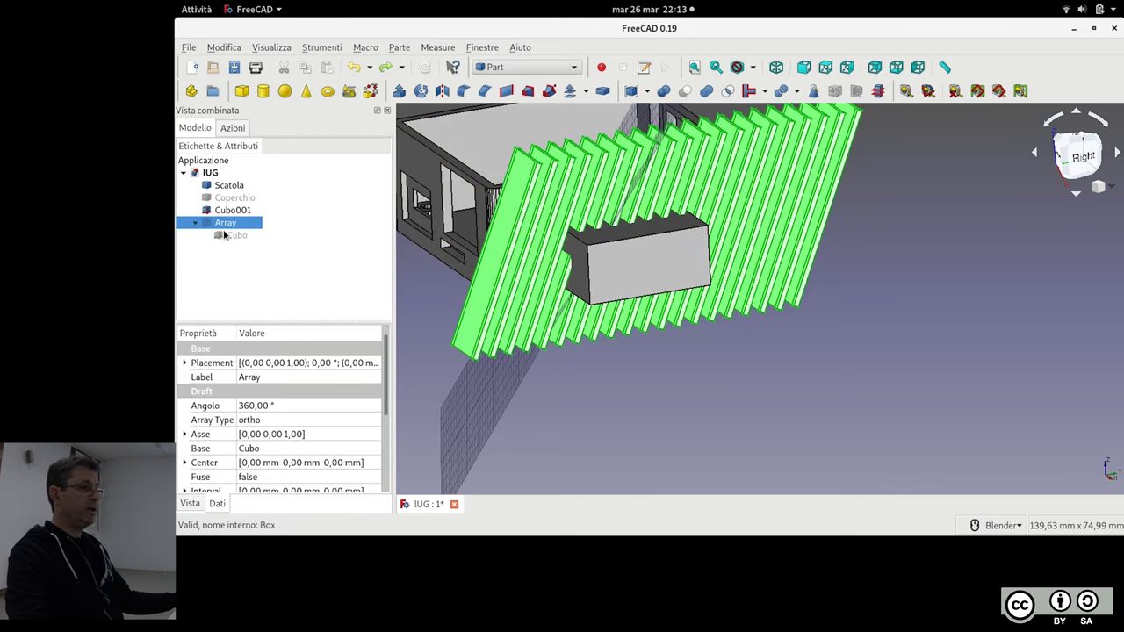
left_click(763, 378)
left_click(224, 223)
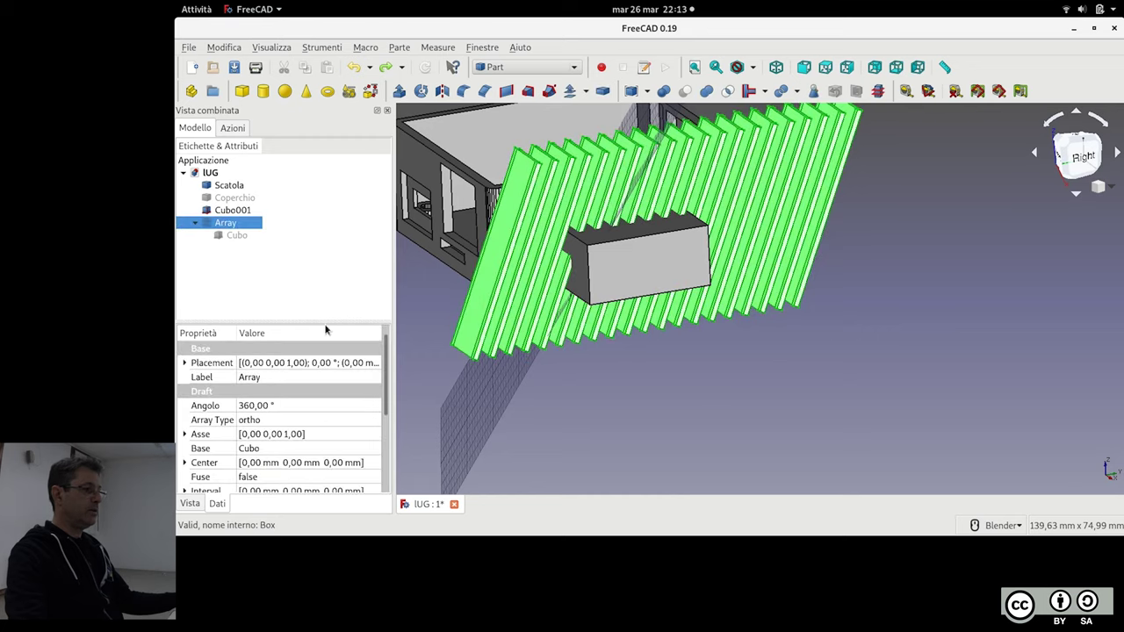
left_click_drag(325, 322, 314, 175)
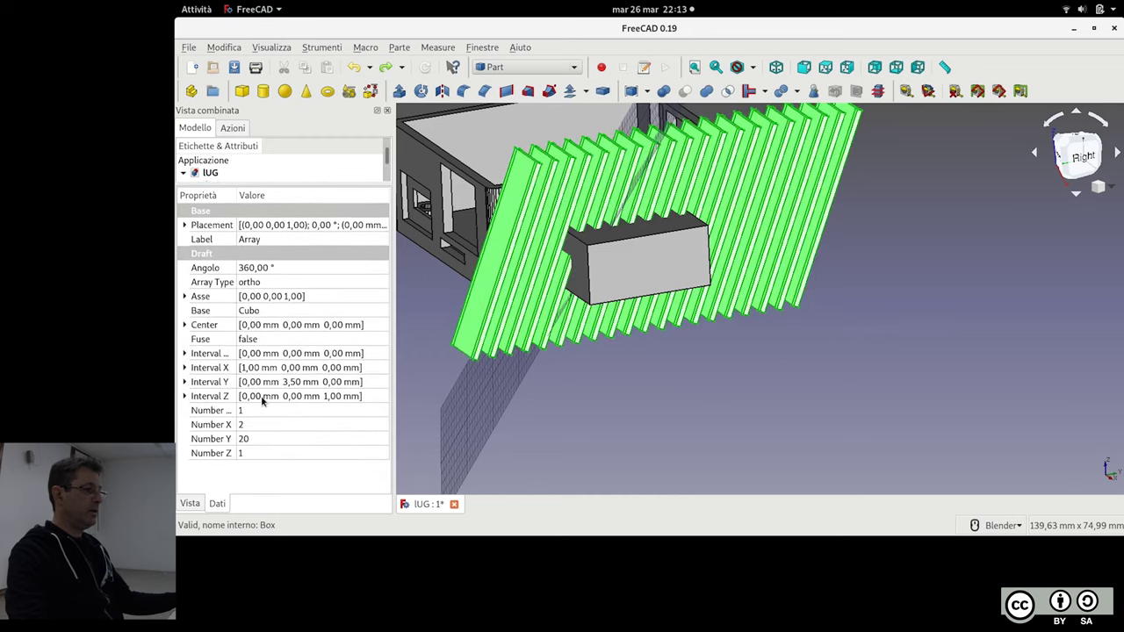
left_click(267, 422)
type("1")
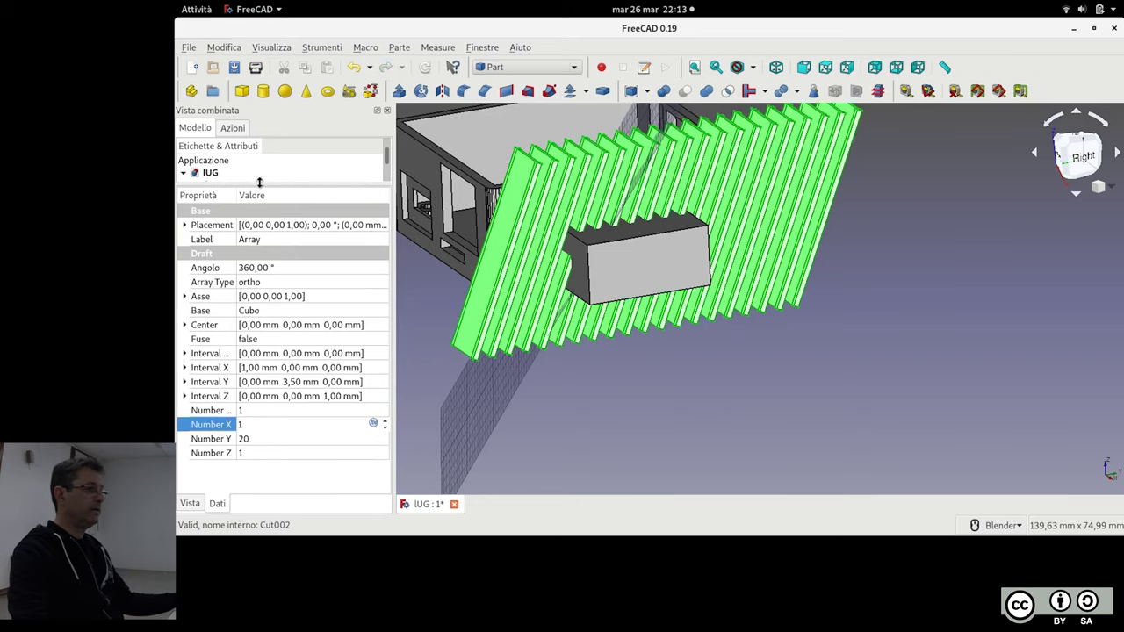
Intersect Cubo001 with the single-column Array into a Common and inspect the trimmed fins
left_click_drag(261, 183, 264, 386)
left_click(266, 313)
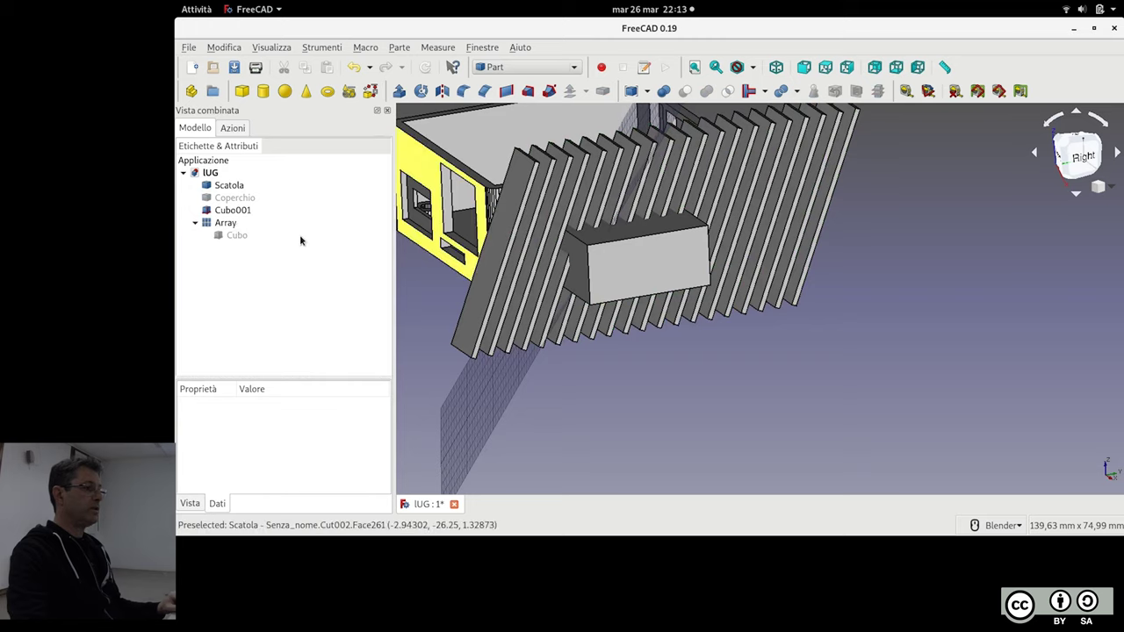
left_click(221, 236)
left_click(233, 211)
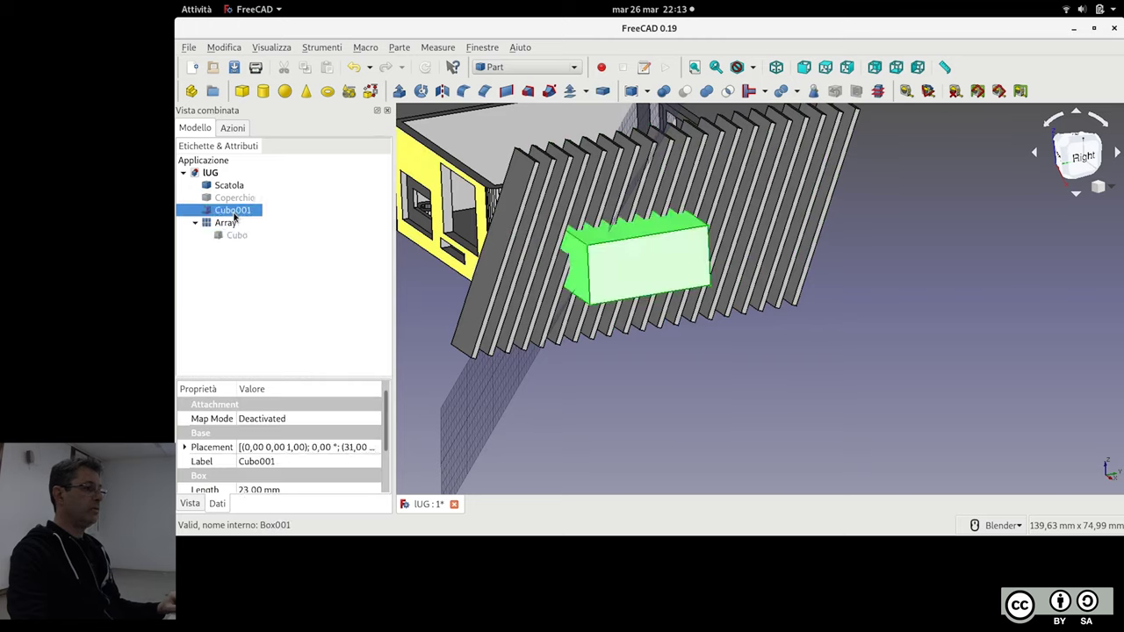
left_click(224, 223, "ctrl")
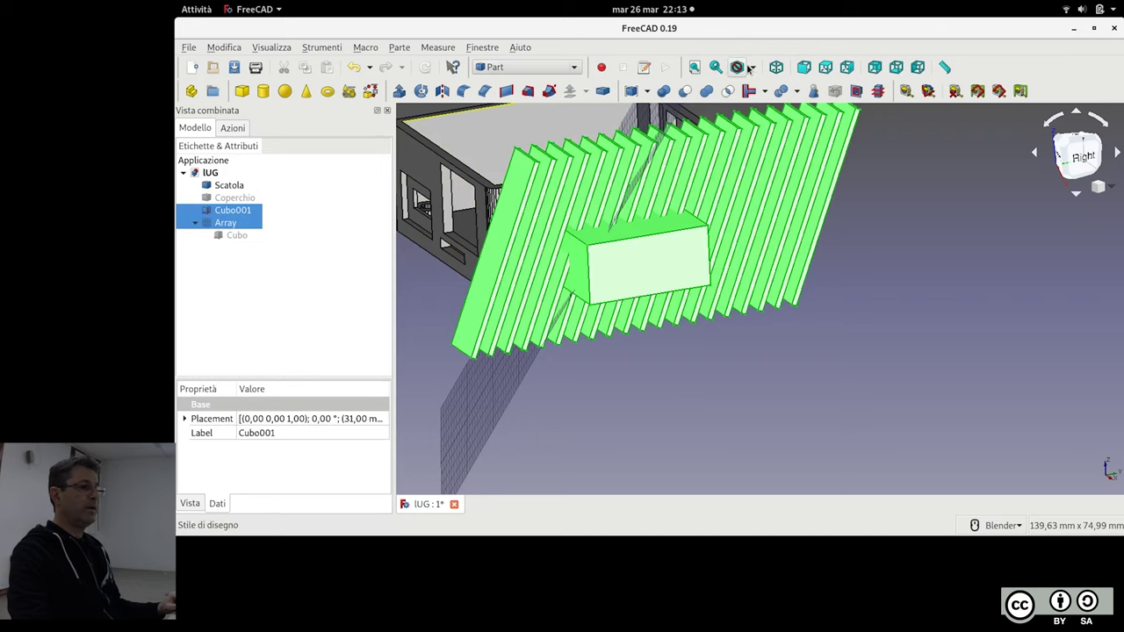
left_click(727, 92)
mouse_move(655, 311)
middle_mouse_down()
mouse_move(610, 286)
mouse_move(620, 279)
mouse_move(769, 306)
mouse_move(715, 307)
mouse_move(718, 213)
middle_mouse_up()
scroll(769, 306, "up", 2)
scroll(718, 292, "down", 3)
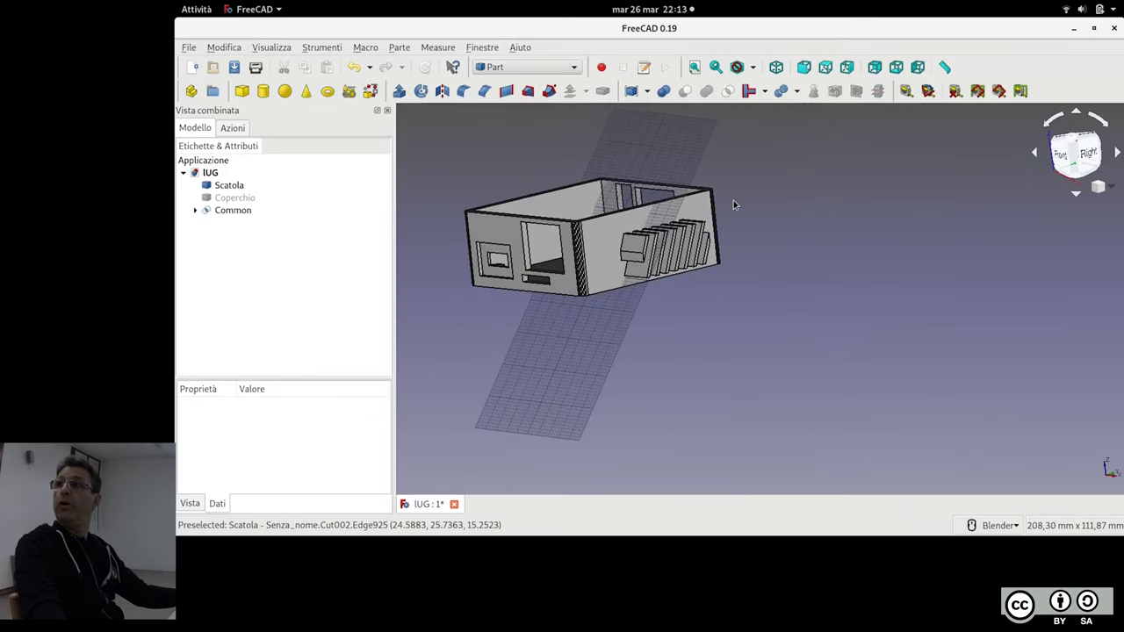
left_click(208, 212)
Select Cubo001 inside Common and set its Width to 32 mm
left_click(236, 237)
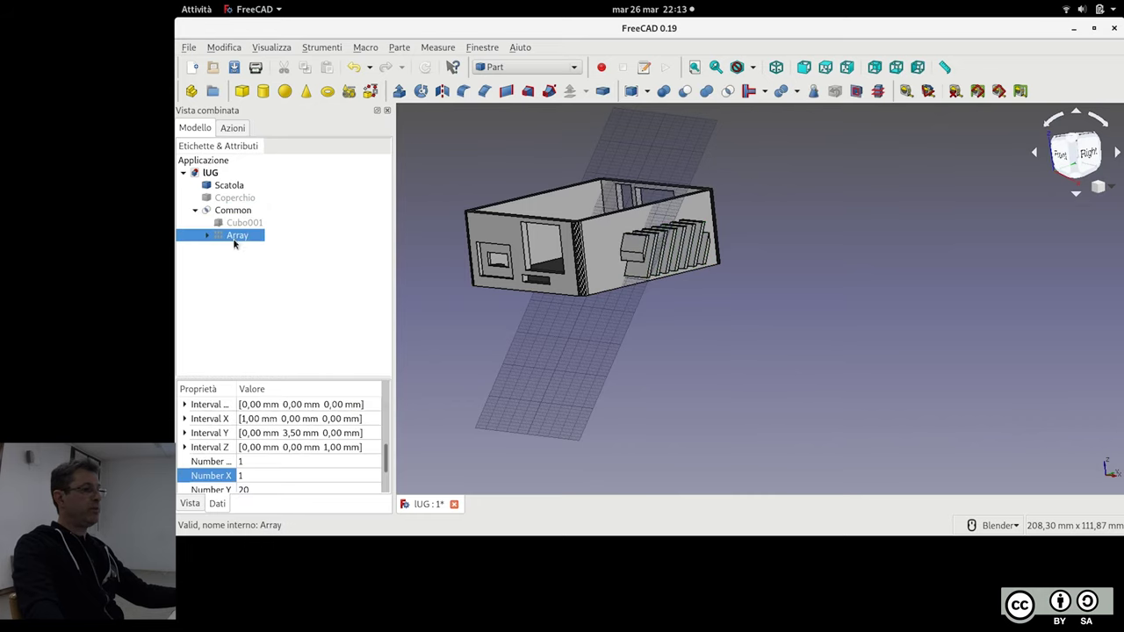
left_click(250, 222)
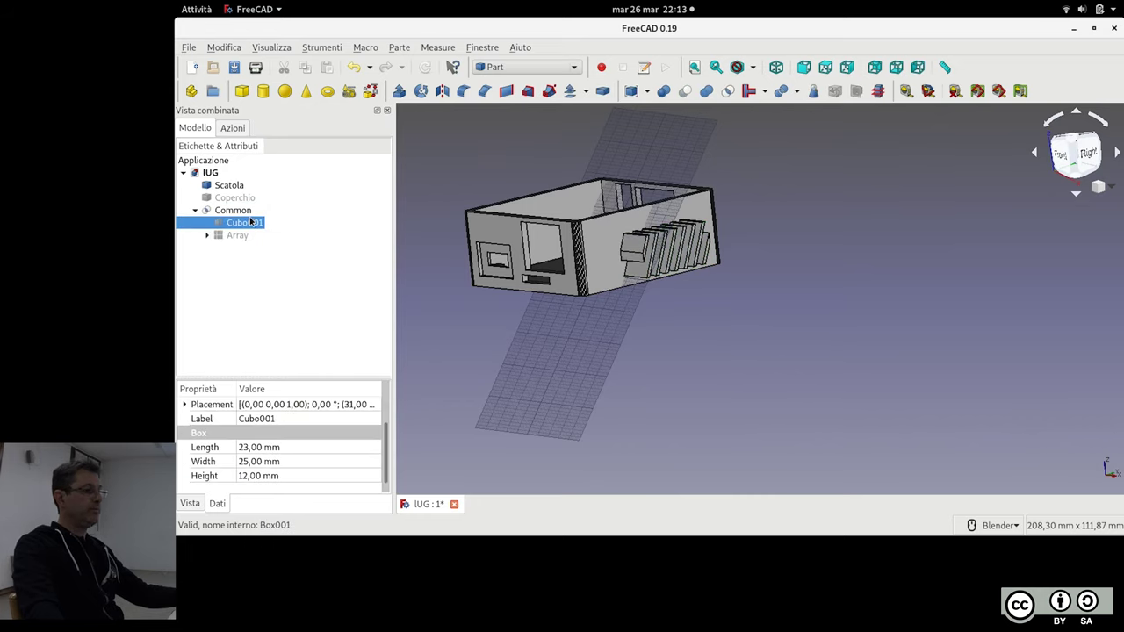
left_click(298, 464)
type("32")
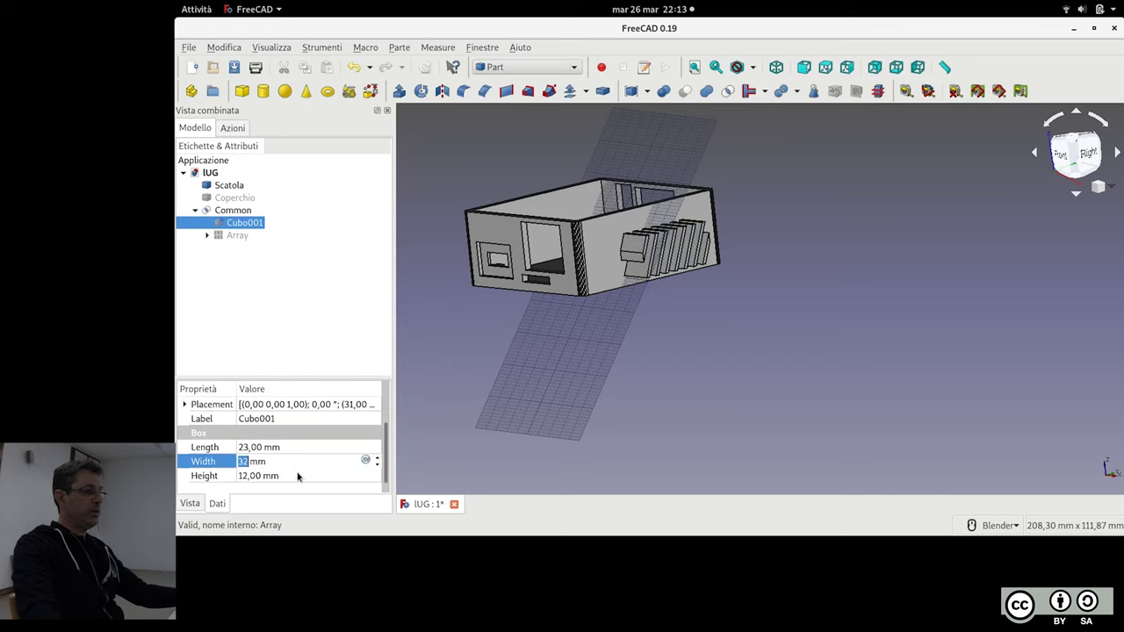
key("Return")
scroll(761, 250, "up", 3)
scroll(706, 229, "up", 3)
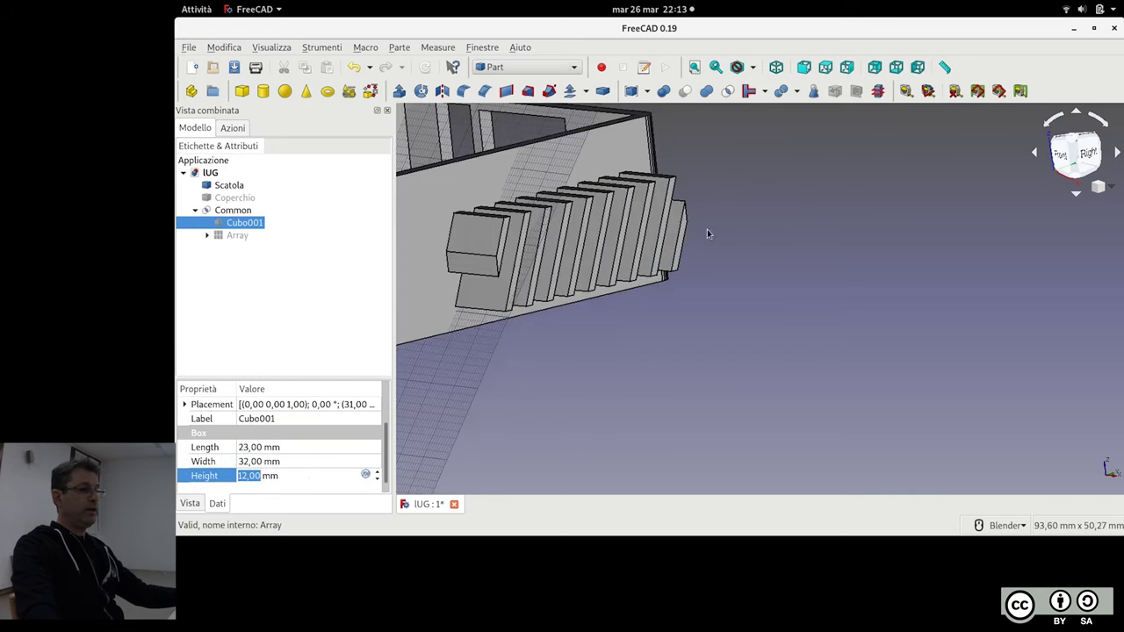
mouse_move(707, 229)
middle_mouse_down()
mouse_move(691, 298)
mouse_move(685, 260)
middle_mouse_up()
Check the slots from the Right view, recommit the 32 mm width, then return to isometric
key("3")
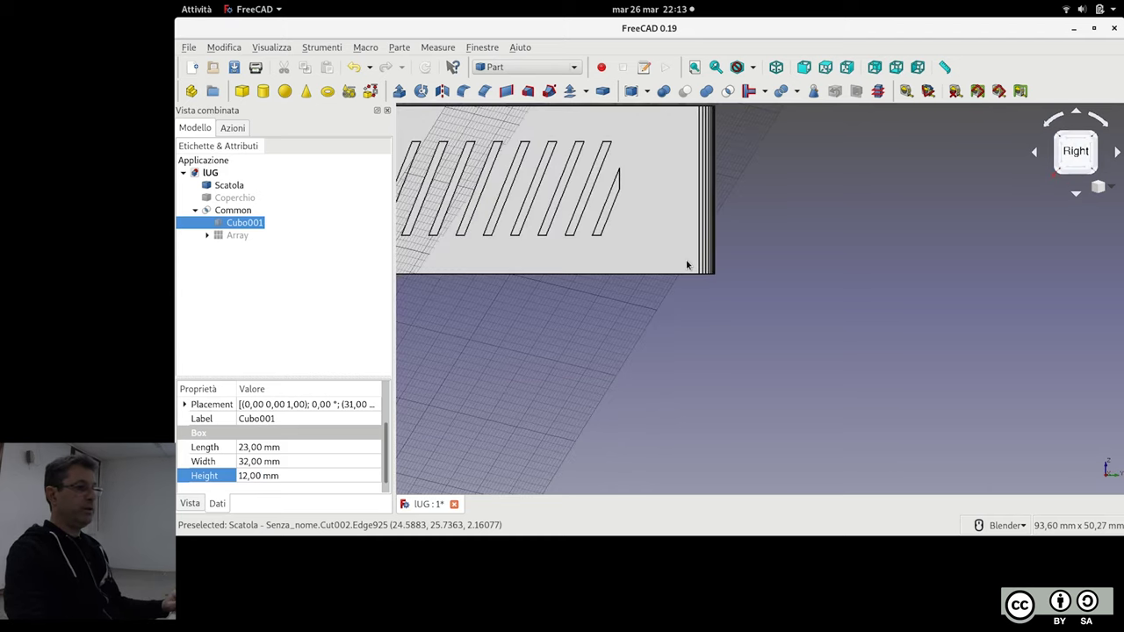
scroll(624, 314, "down", 2)
scroll(728, 333, "up", 2)
scroll(523, 350, "down", 2)
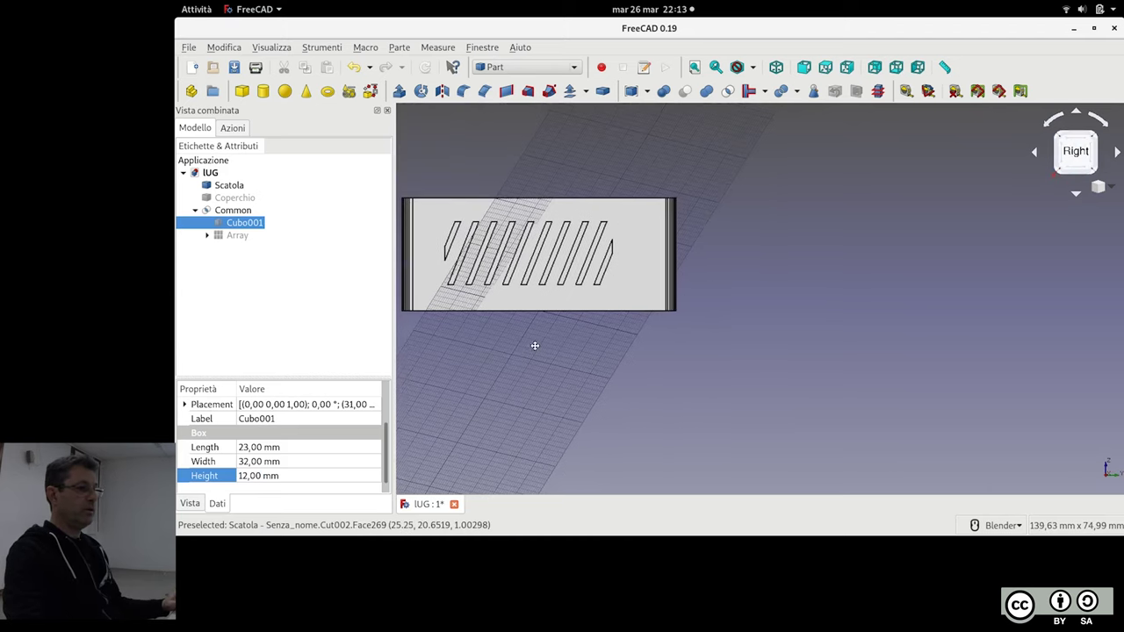
middle_click_drag(523, 350, 576, 355, "shift")
left_click(291, 462)
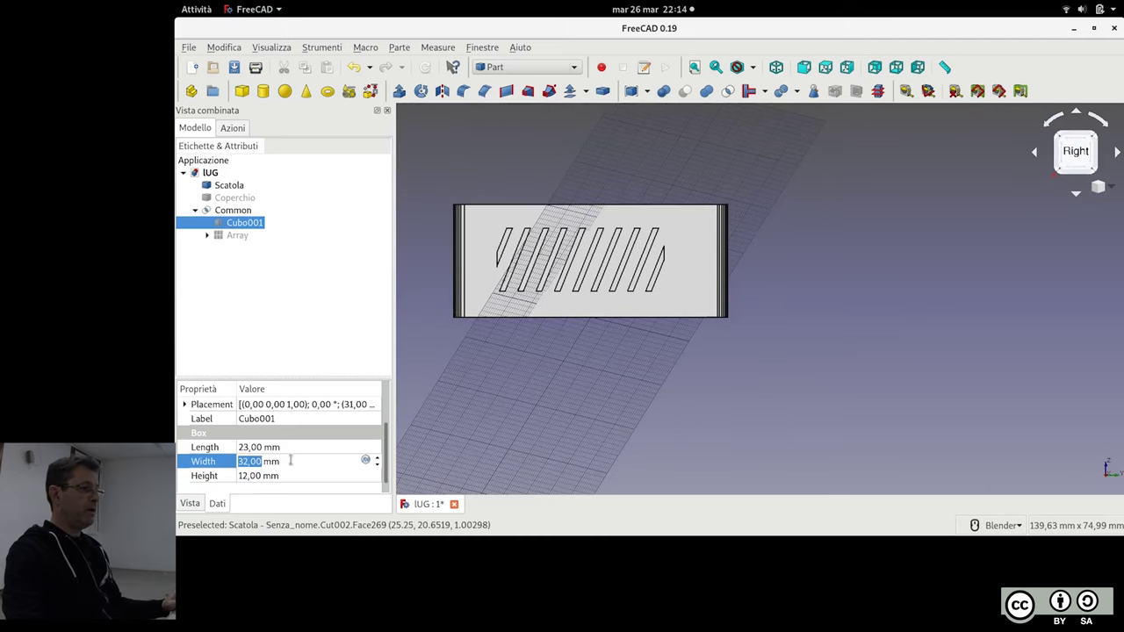
type("29")
left_click(611, 366)
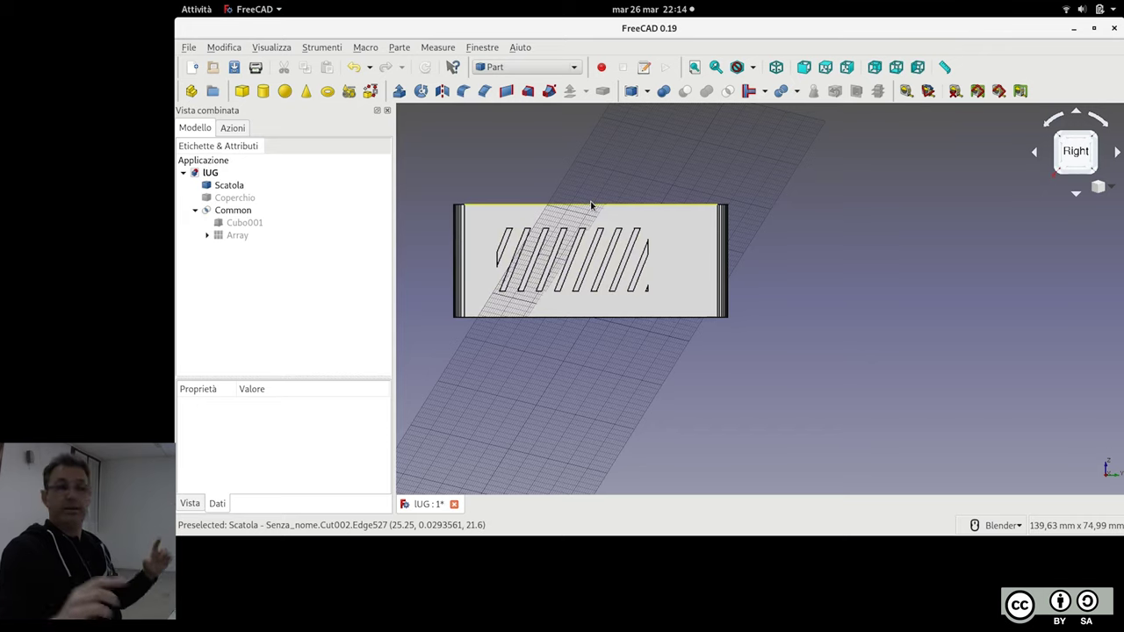
scroll(513, 237, "down", 2)
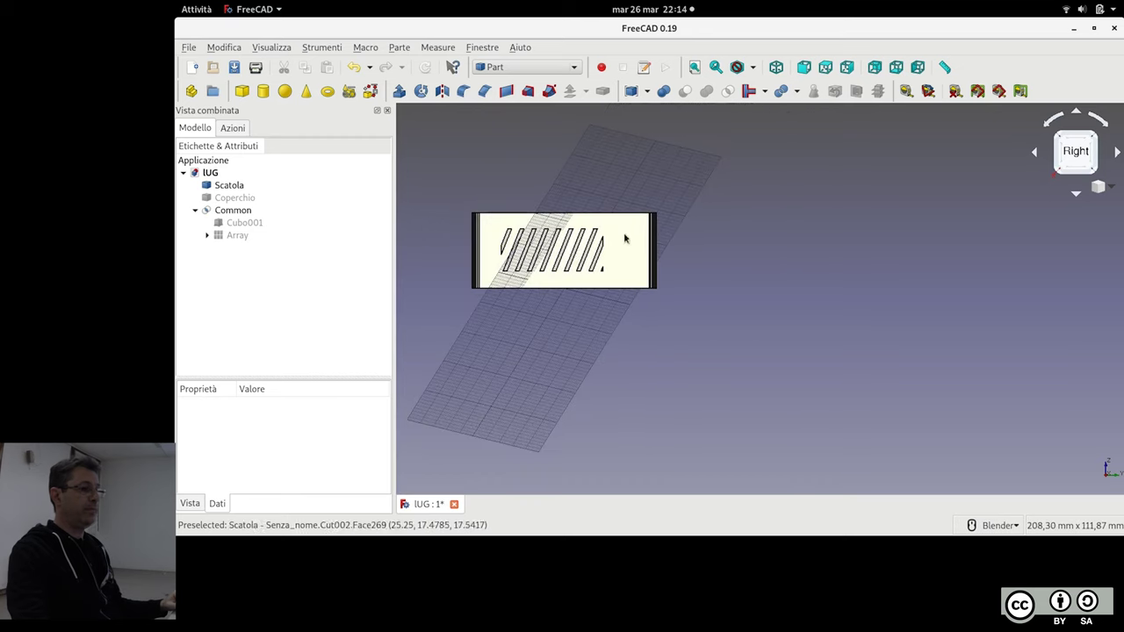
key("0")
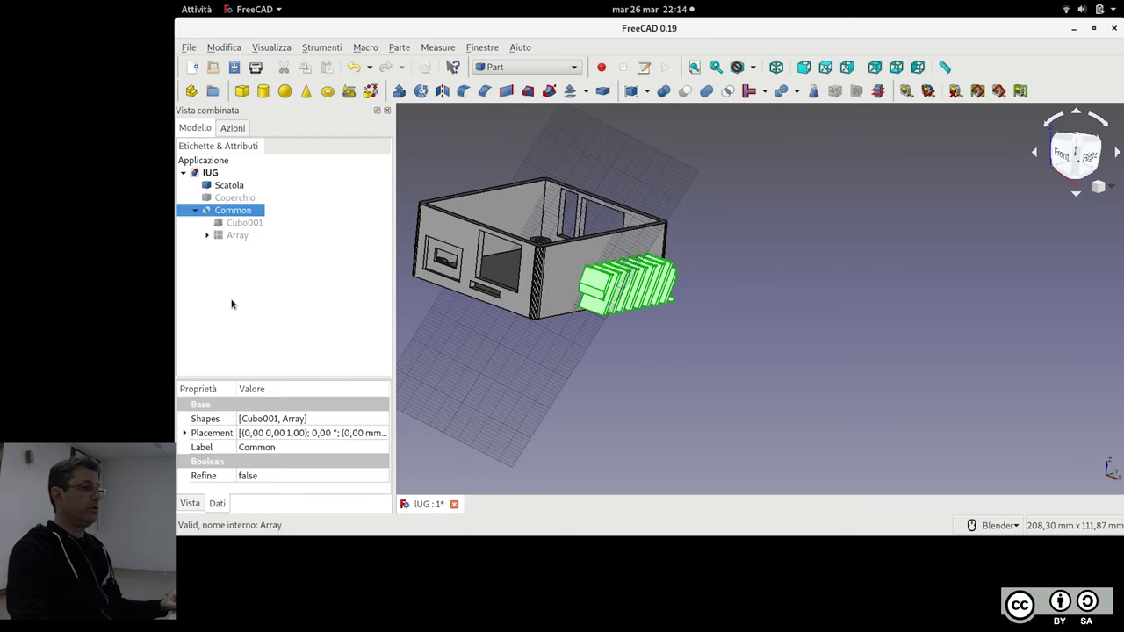
Move the Common fins 14 mm to the left and confirm the placement
left_click(195, 211)
right_click(211, 219)
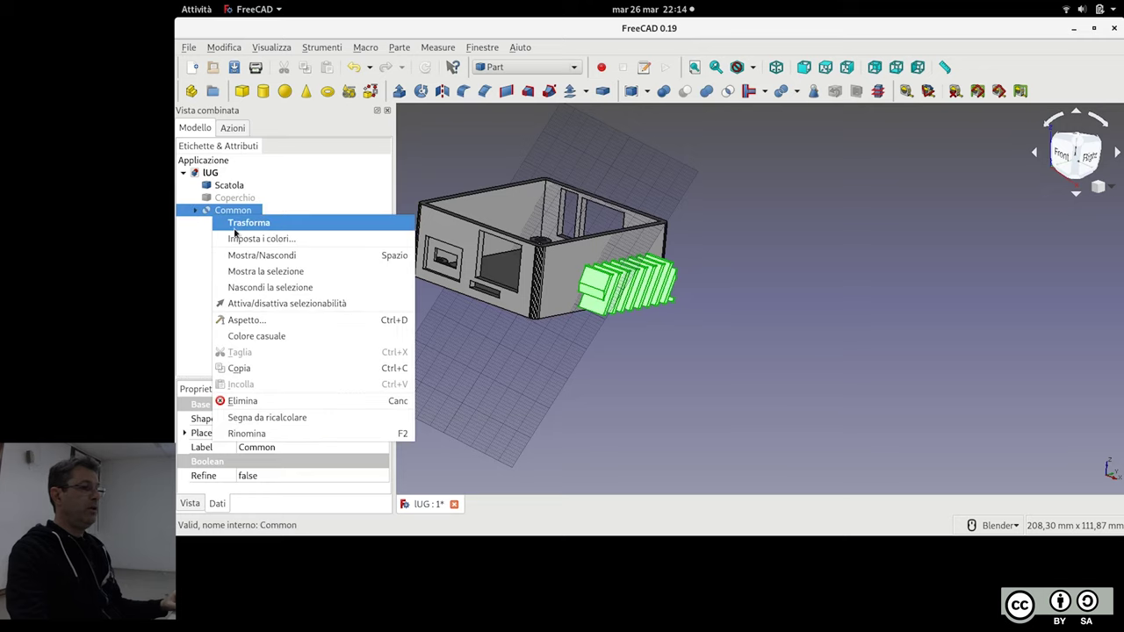
left_click(241, 224)
key("1")
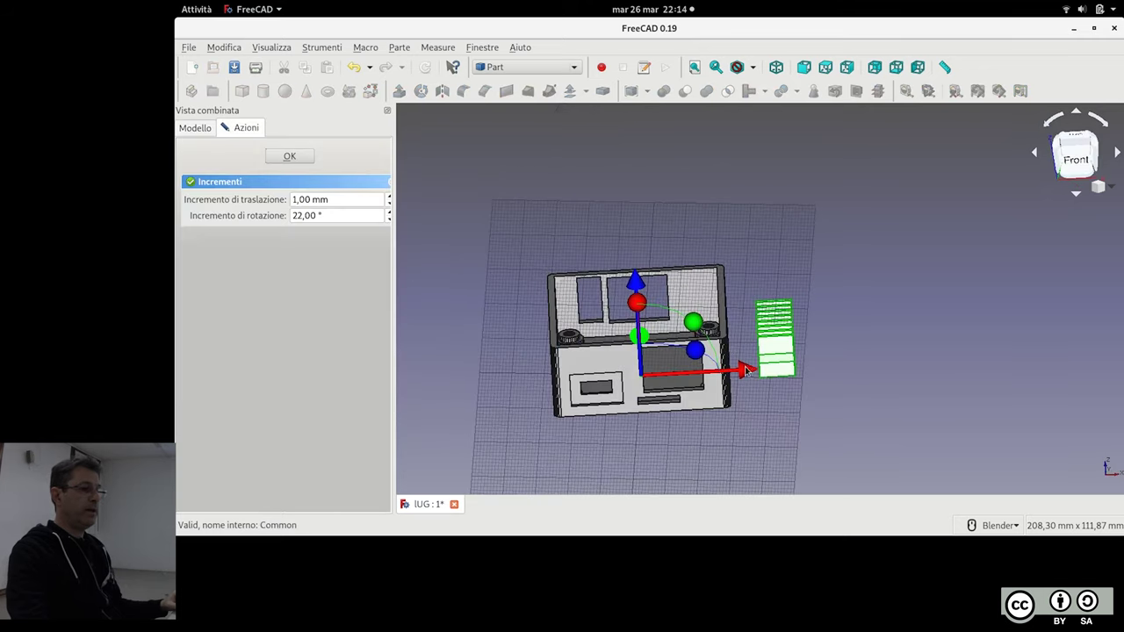
left_click_drag(744, 369, 695, 368)
middle_click_drag(695, 368, 627, 351)
left_click(298, 158)
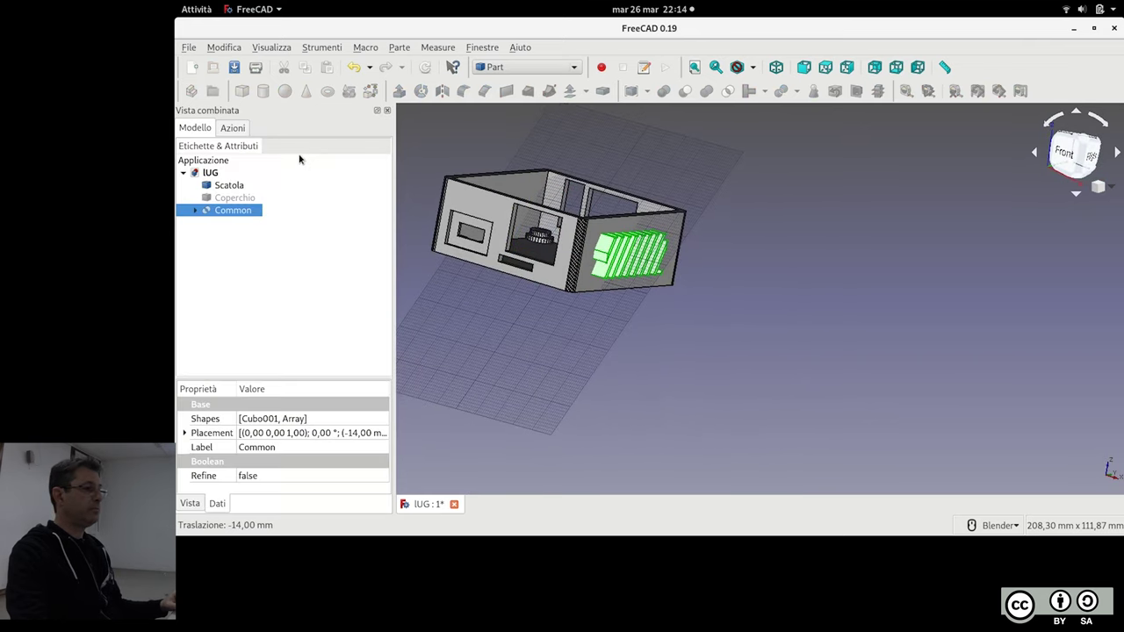
Cut the Common fins from the Scatola box and inspect the resulting vent slots
left_click(234, 190)
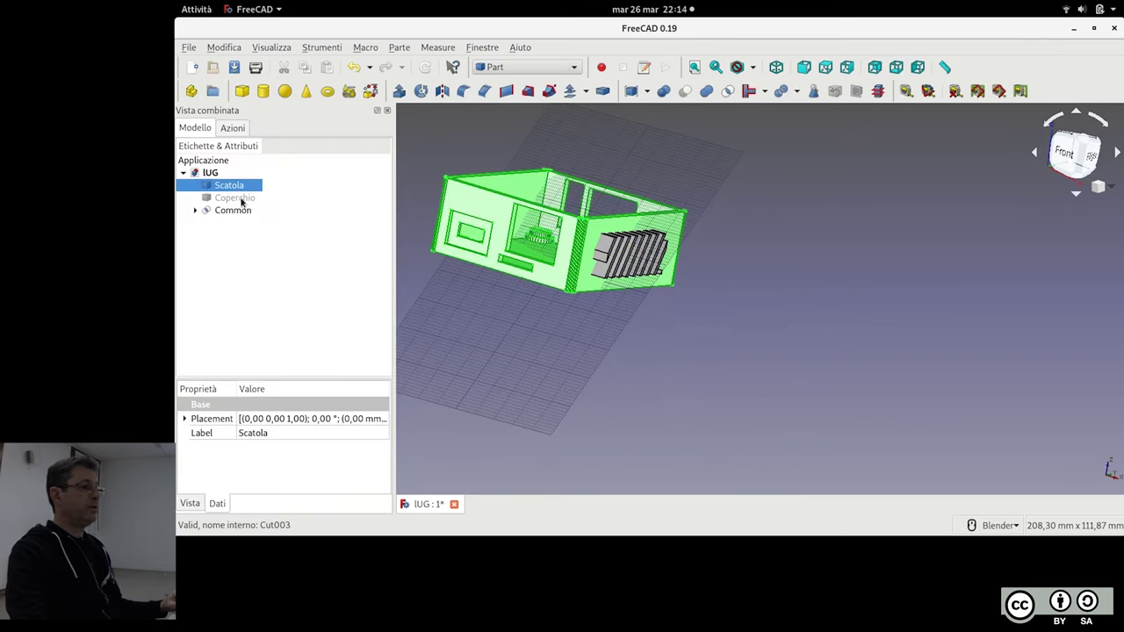
left_click(247, 211, "ctrl")
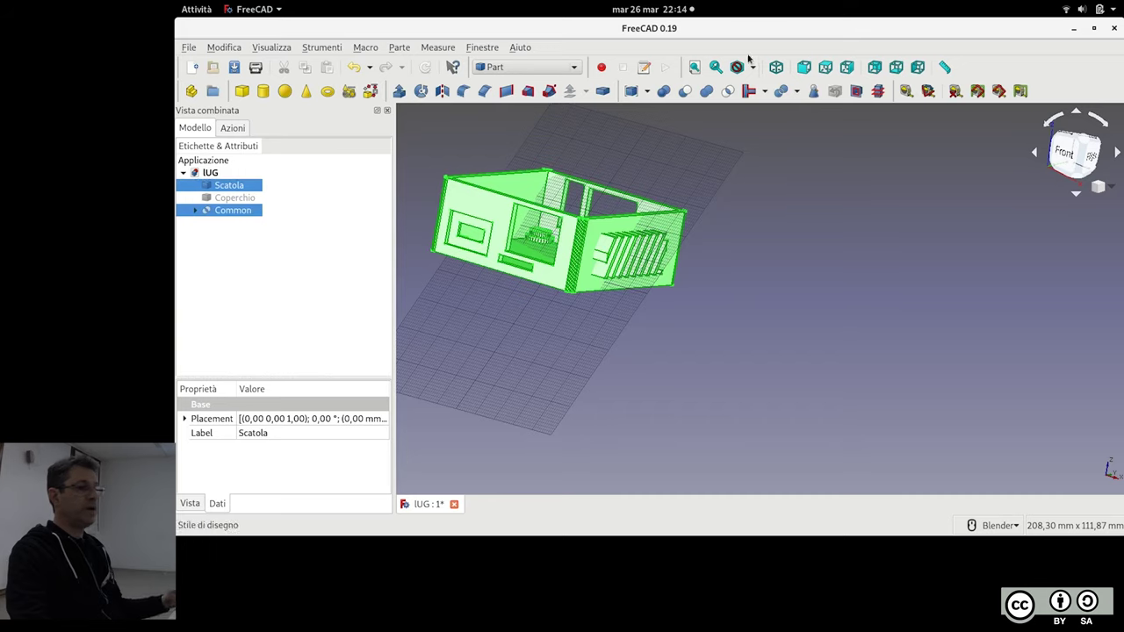
left_click(687, 94)
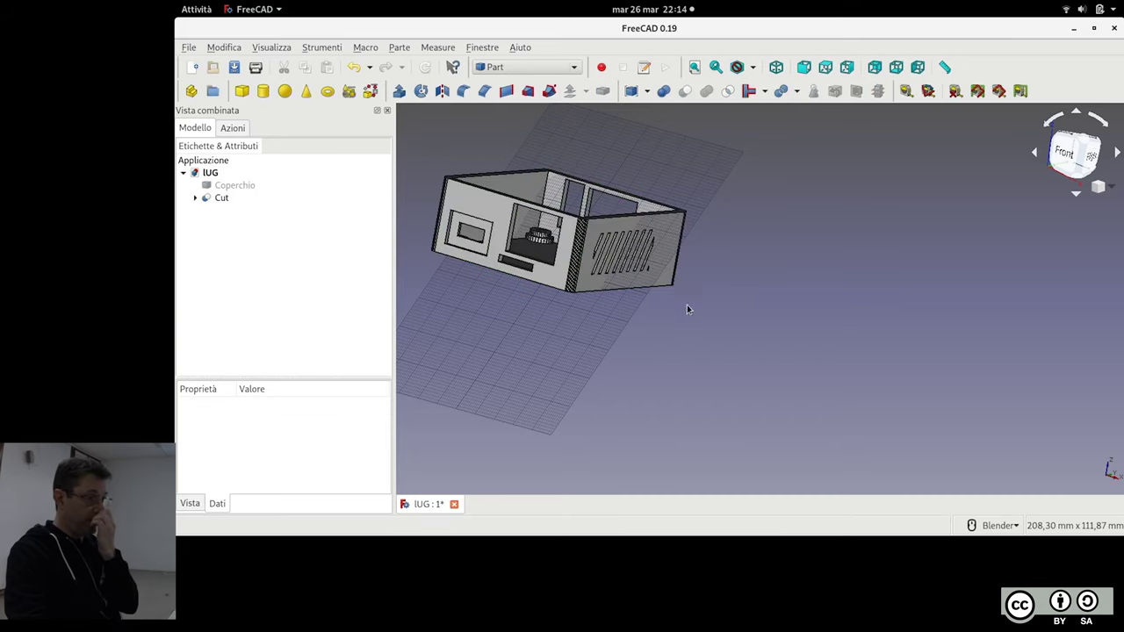
middle_click_drag(687, 305, 566, 249)
scroll(566, 249, "up", 3)
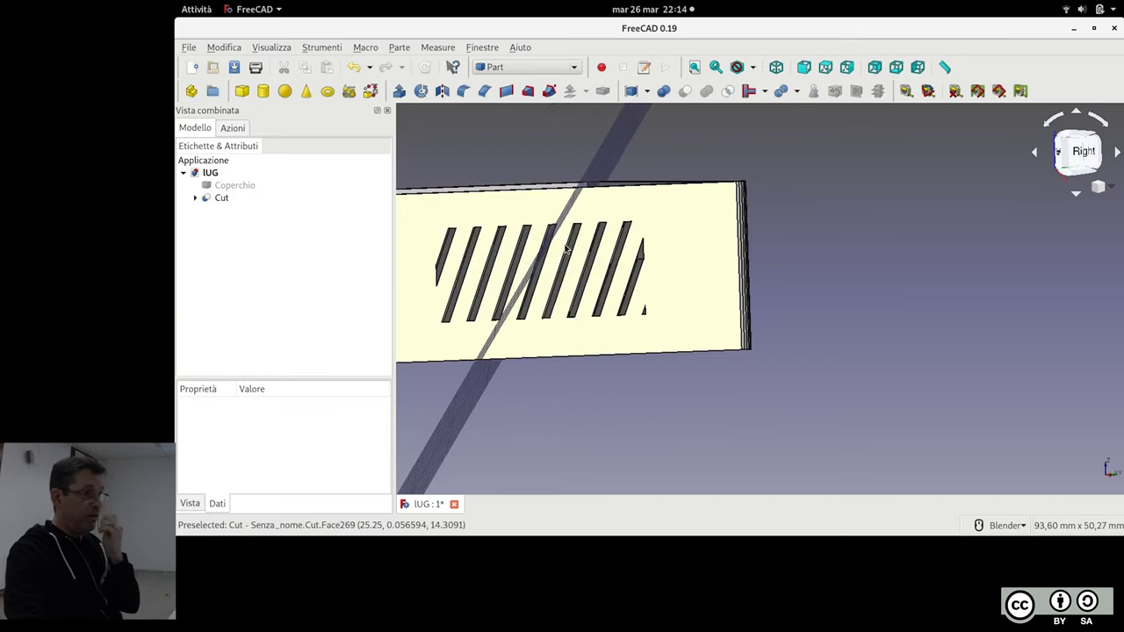
scroll(670, 301, "down", 2)
mouse_move(669, 301)
middle_mouse_down()
mouse_move(607, 298)
mouse_move(852, 314)
mouse_move(944, 338)
mouse_move(948, 351)
mouse_move(870, 321)
mouse_move(393, 299)
middle_mouse_up()
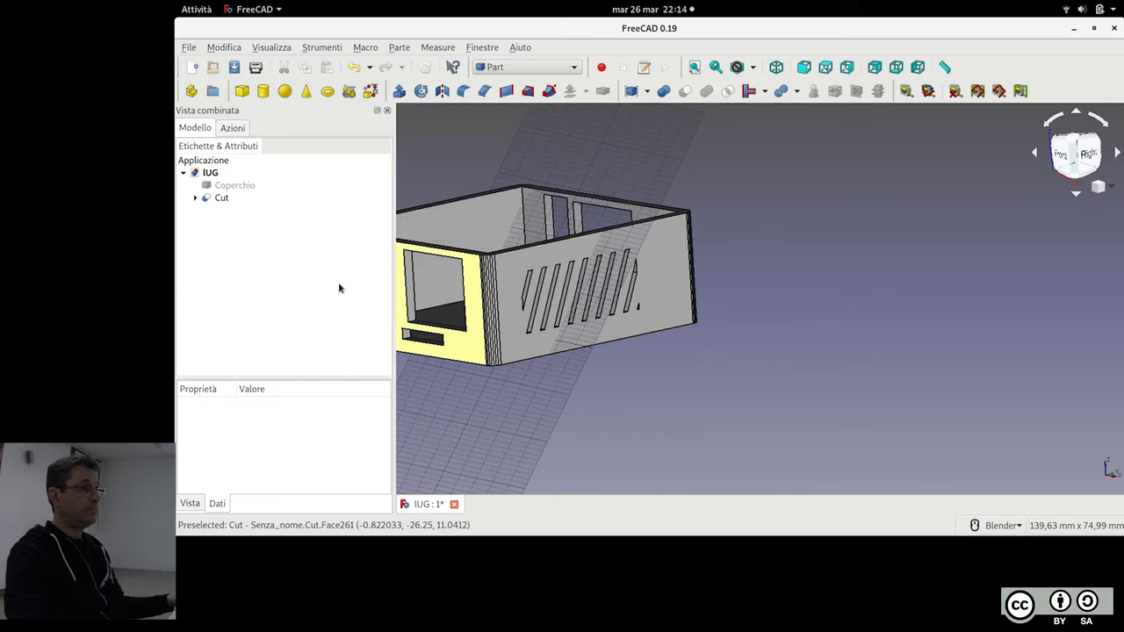
Expand Cut and Common, then set Cubo001's Height to 15 mm
left_click(195, 197)
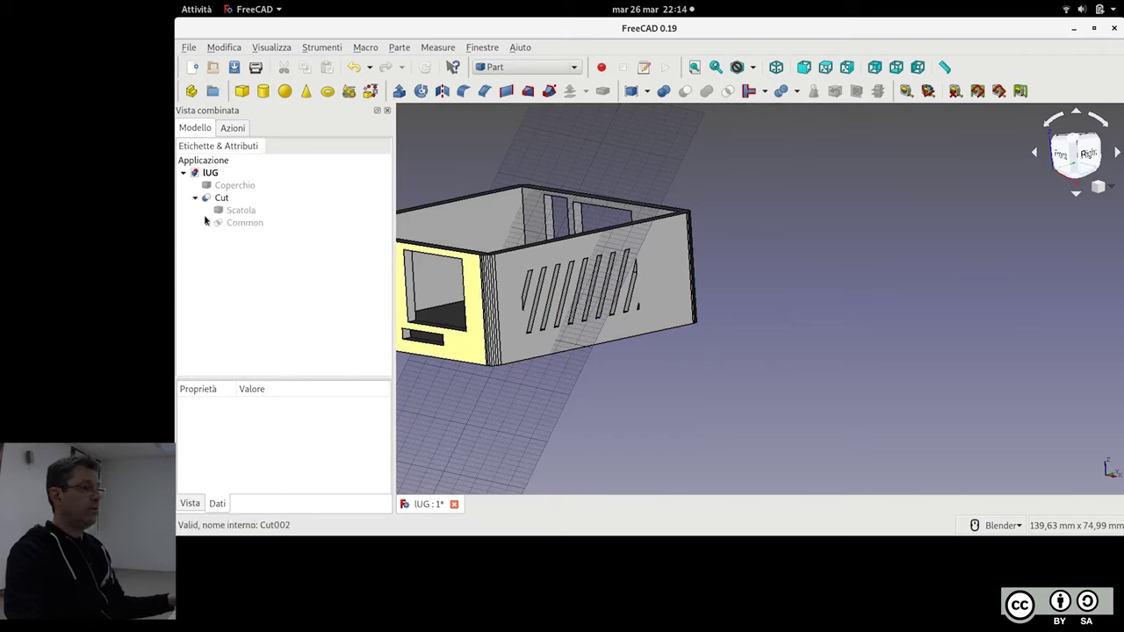
left_click(231, 213)
left_click(207, 224)
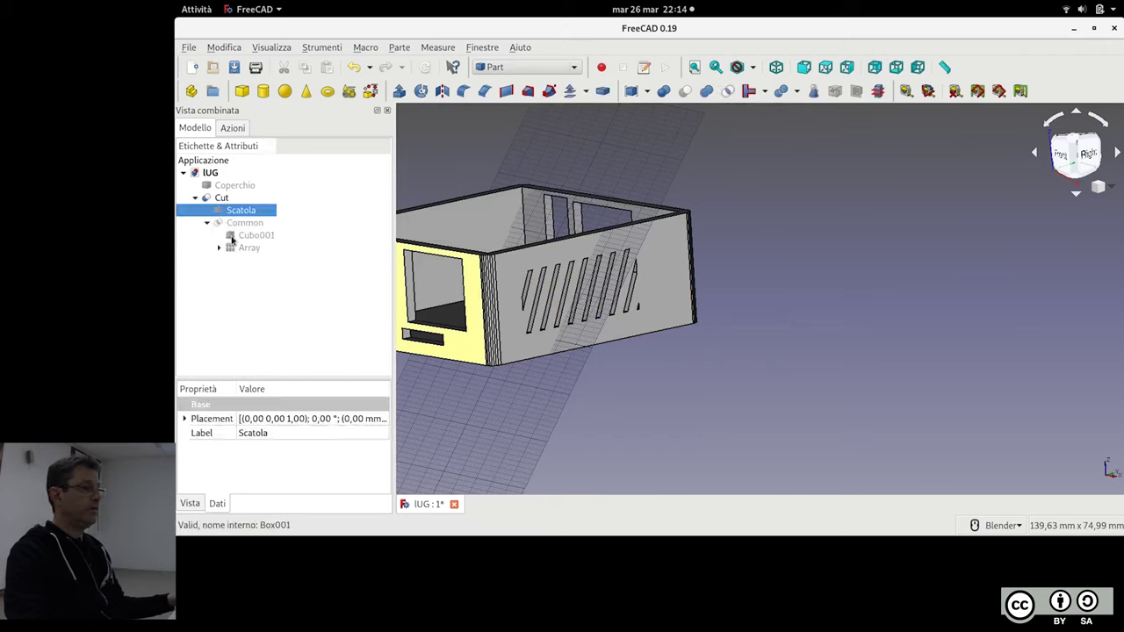
left_click(248, 237)
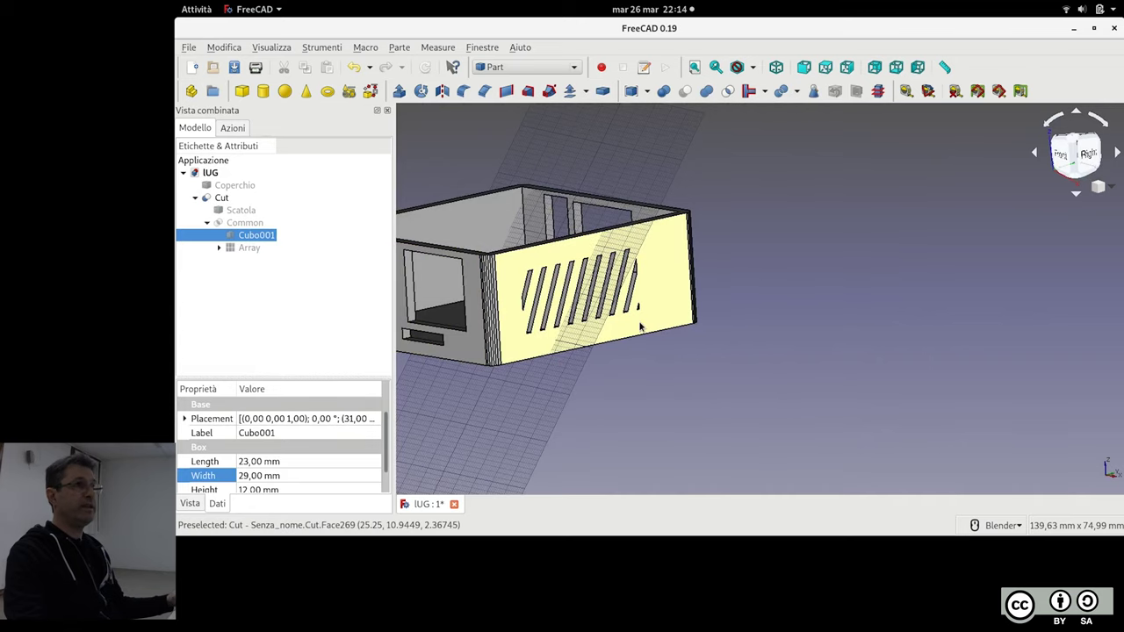
left_click(293, 489)
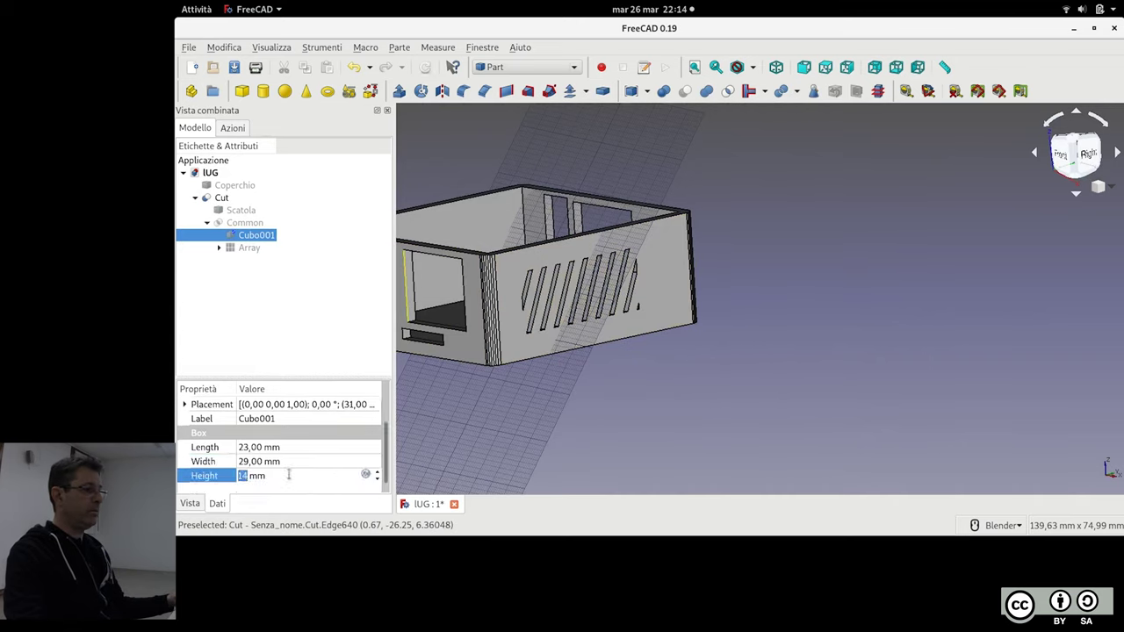
left_click(298, 461)
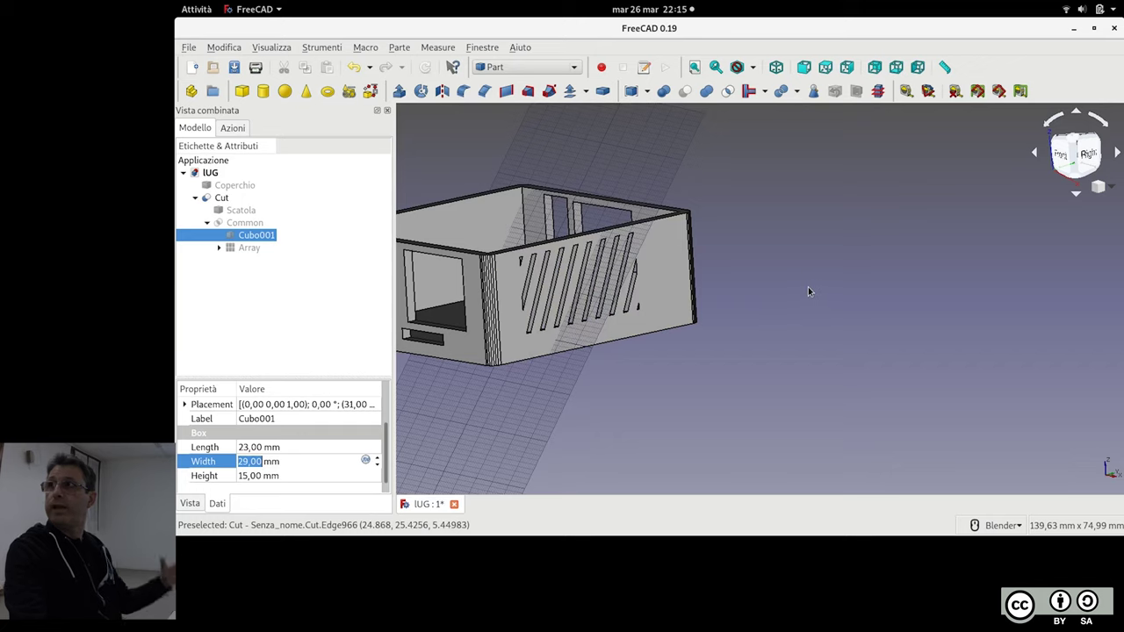
scroll(811, 298, "down", 2)
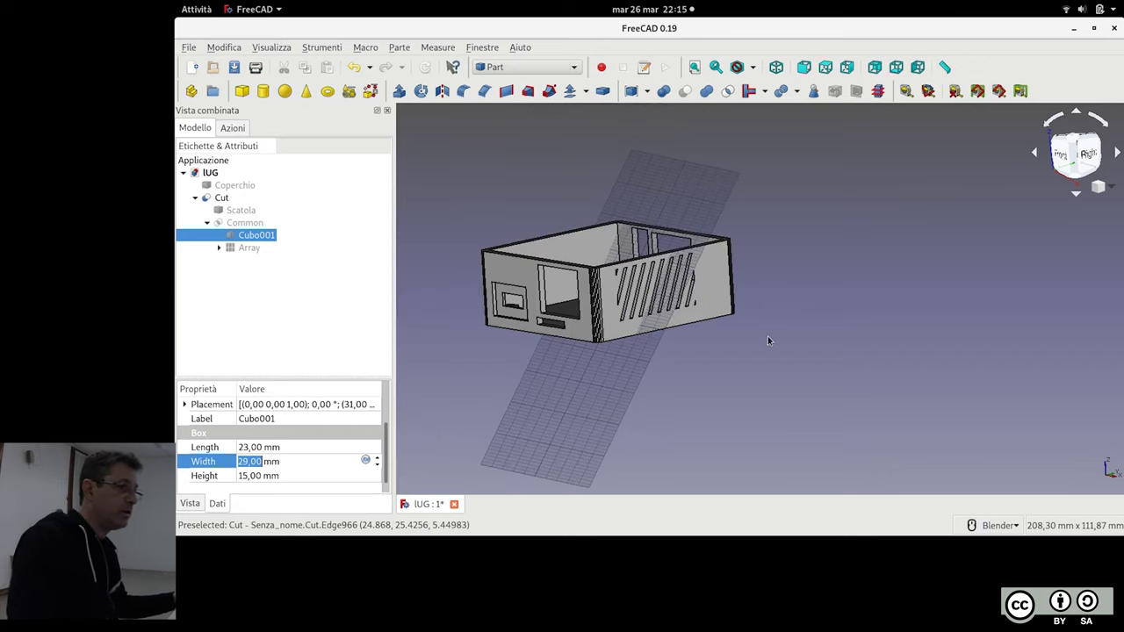
Save the document with Ctrl+S and orbit around the vented box
middle_click_drag(767, 336, 784, 345)
key("ctrl+s")
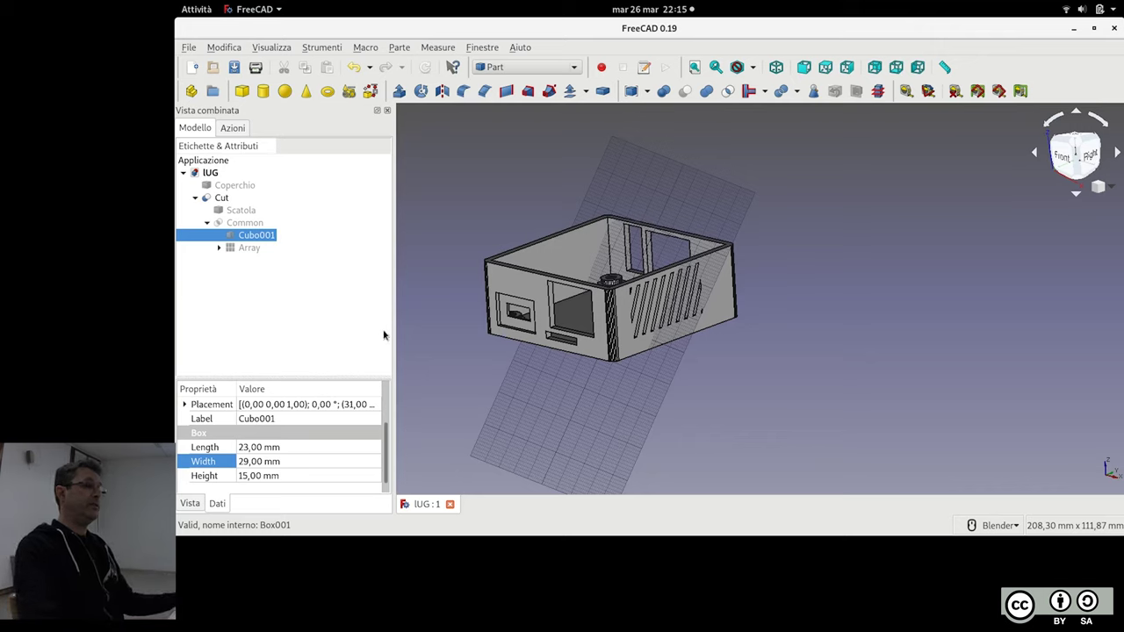
scroll(688, 303, "up", 2)
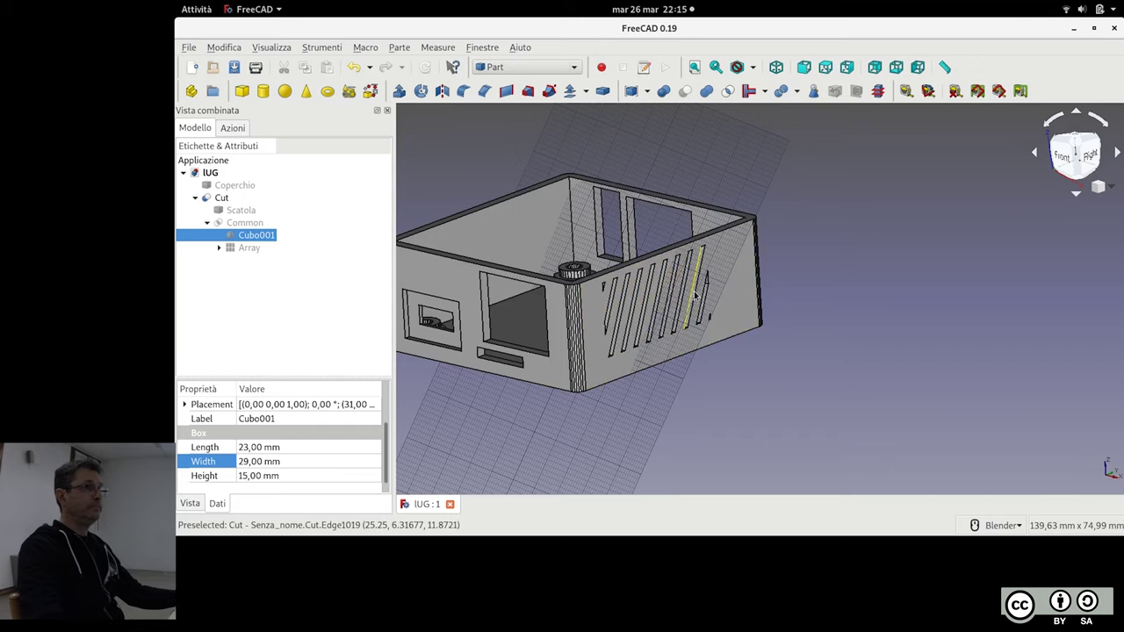
mouse_move(887, 393)
middle_mouse_down()
mouse_move(802, 394)
mouse_move(816, 406)
middle_mouse_up()
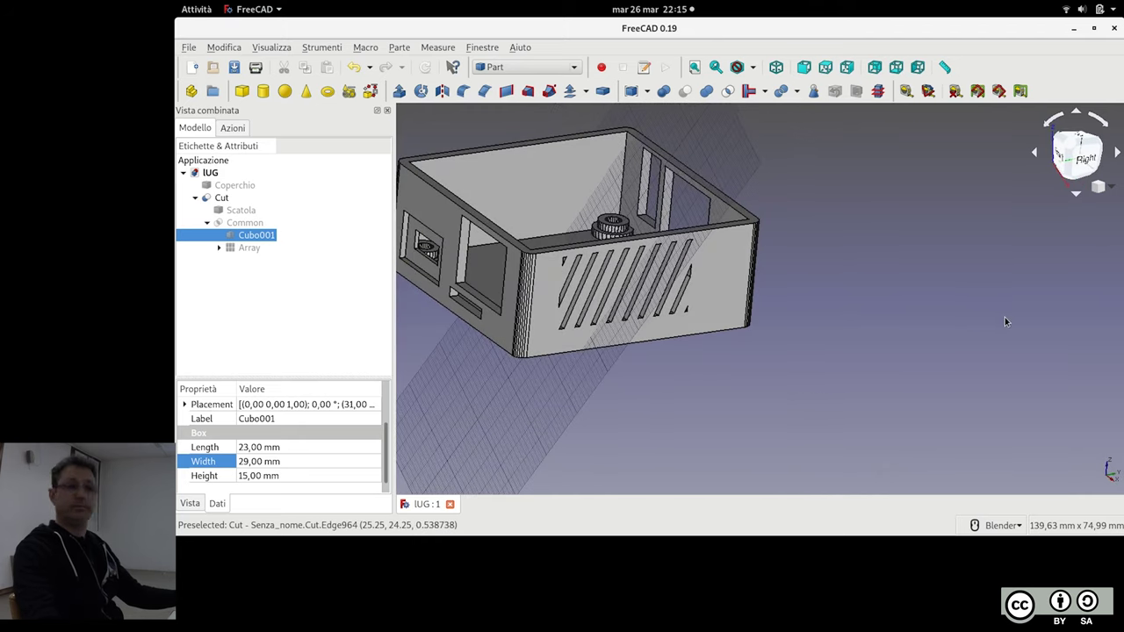
mouse_move(805, 404)
middle_mouse_down()
mouse_move(833, 384)
mouse_move(841, 394)
middle_mouse_up()
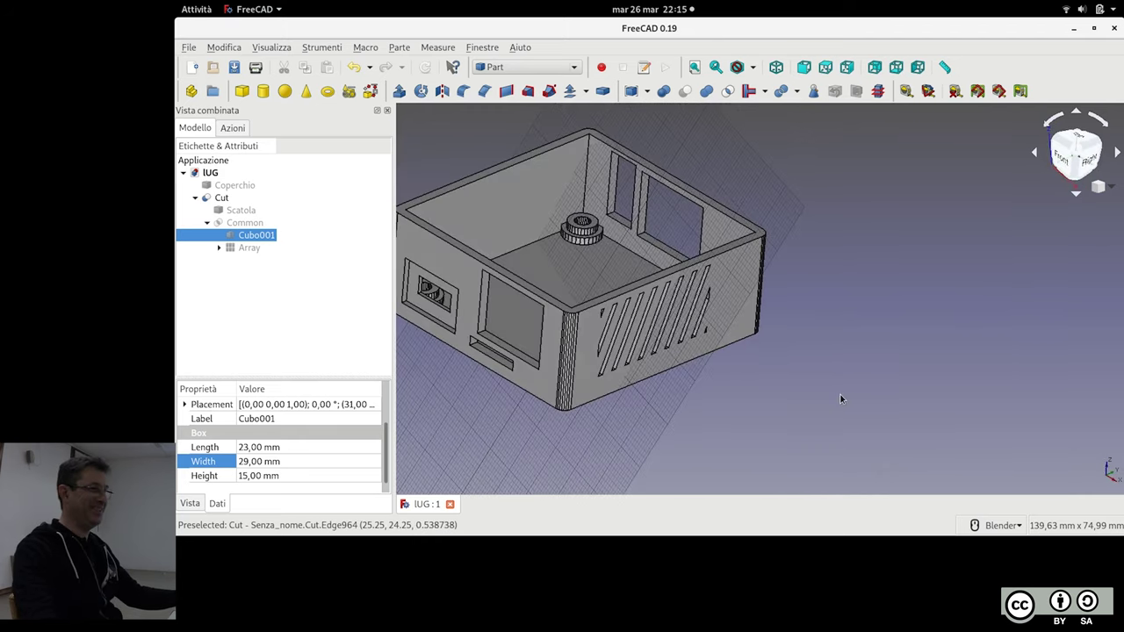
left_click(511, 68)
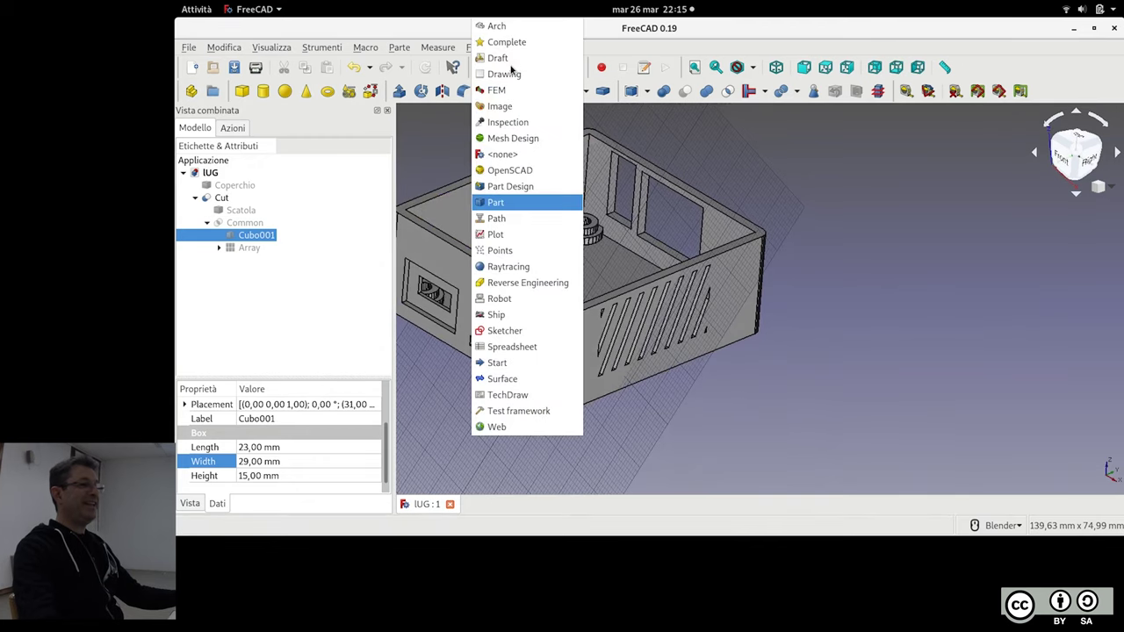
Switch to the Draft workbench and view the box from the Top
left_click(916, 267)
mouse_move(916, 268)
middle_mouse_down()
mouse_move(893, 242)
mouse_move(866, 296)
mouse_move(843, 263)
middle_mouse_up()
left_click(531, 68)
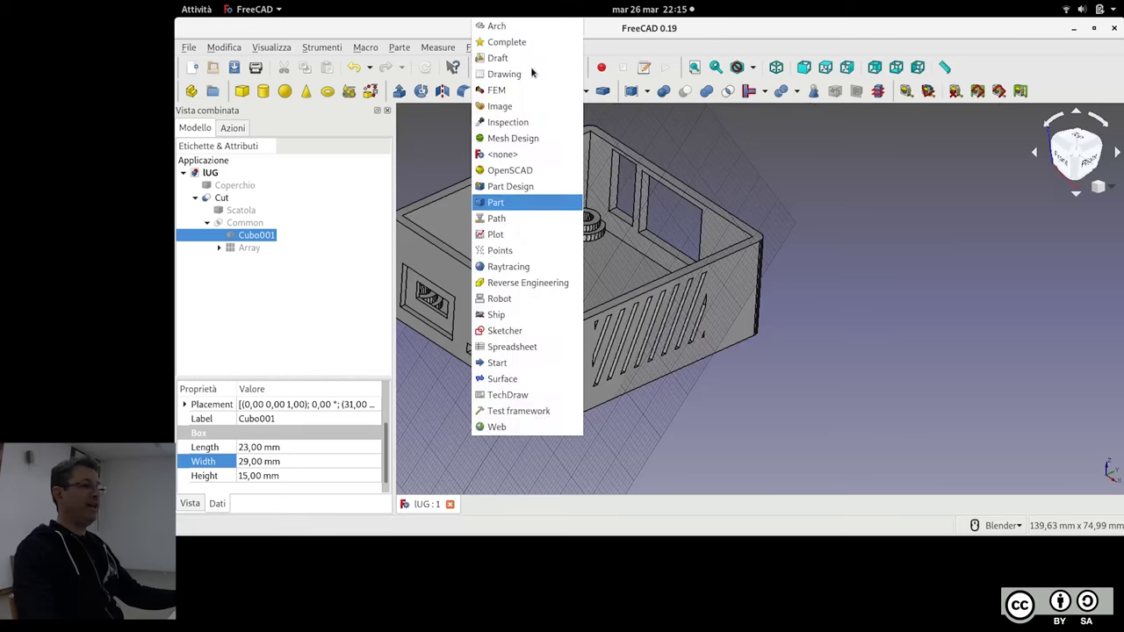
left_click(527, 58)
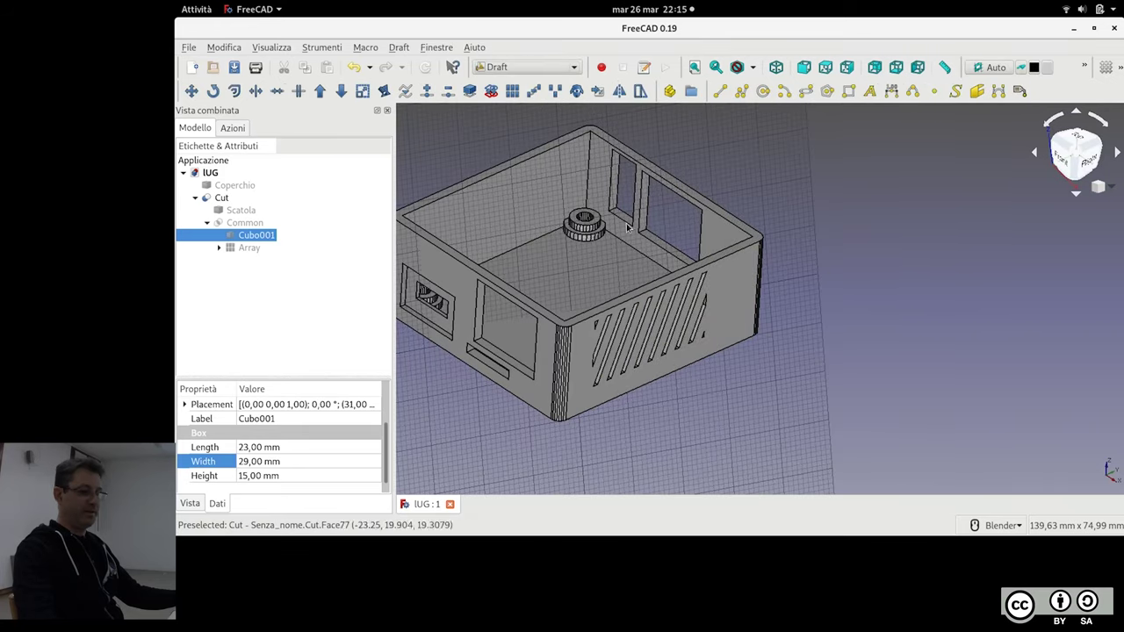
key("2")
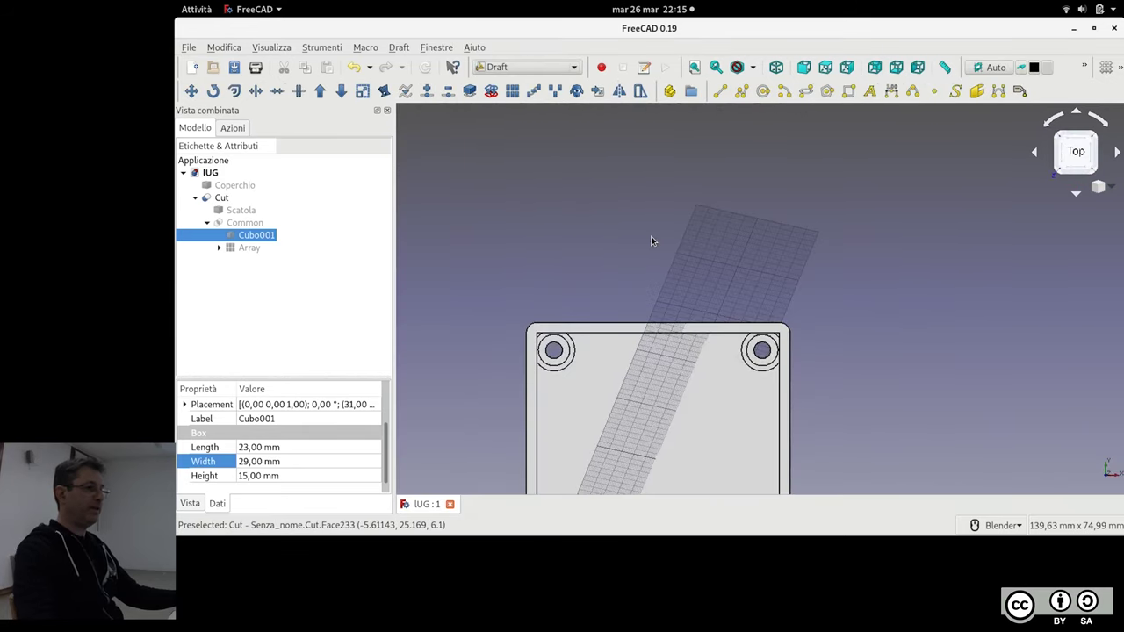
scroll(449, 199, "down", 2)
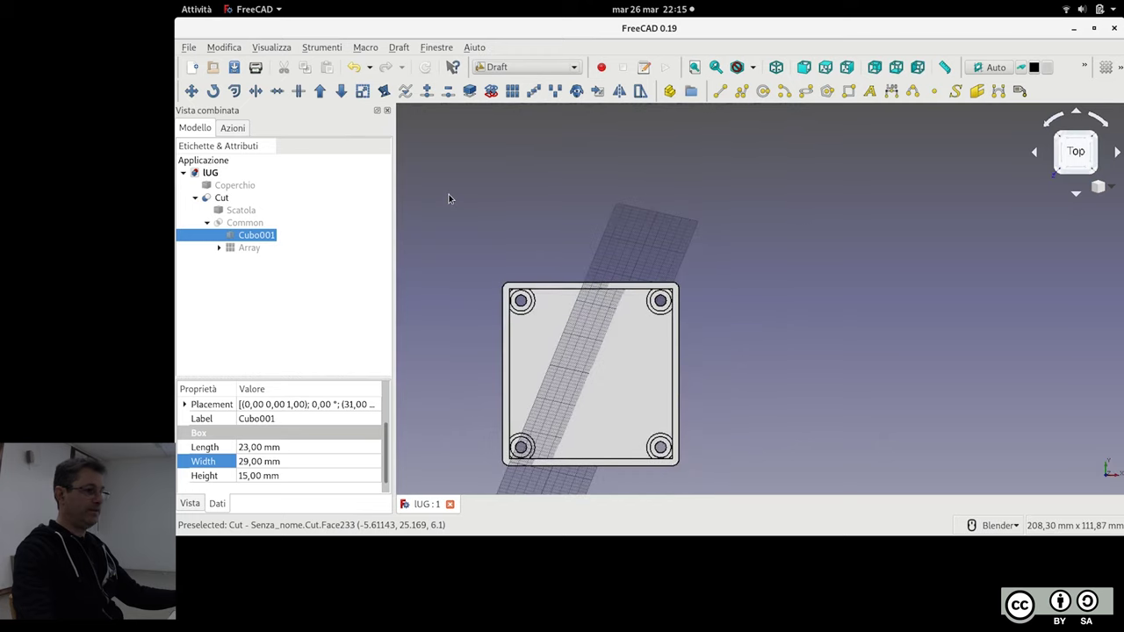
left_click(323, 237)
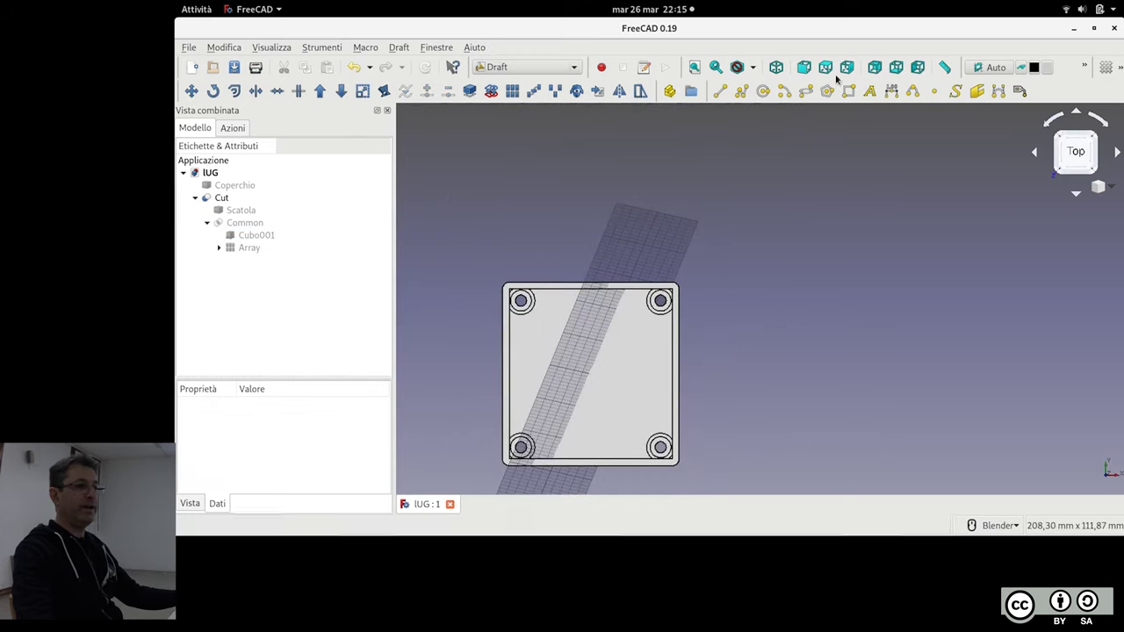
Set the working plane to XY, then switch back to the Part workbench
left_click(994, 68)
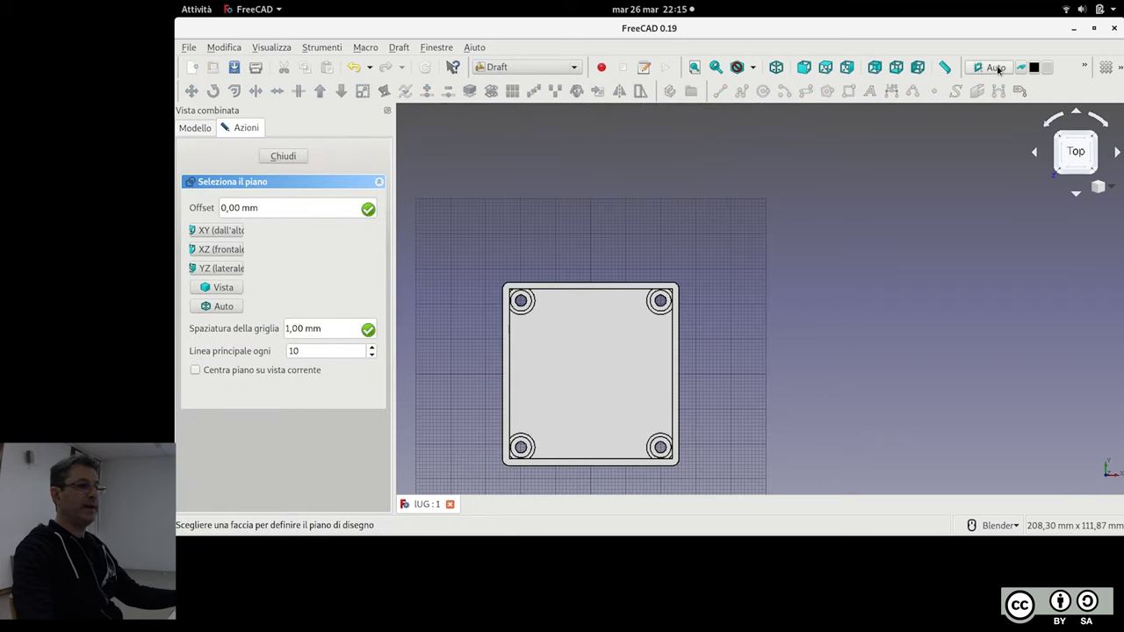
left_click(231, 229)
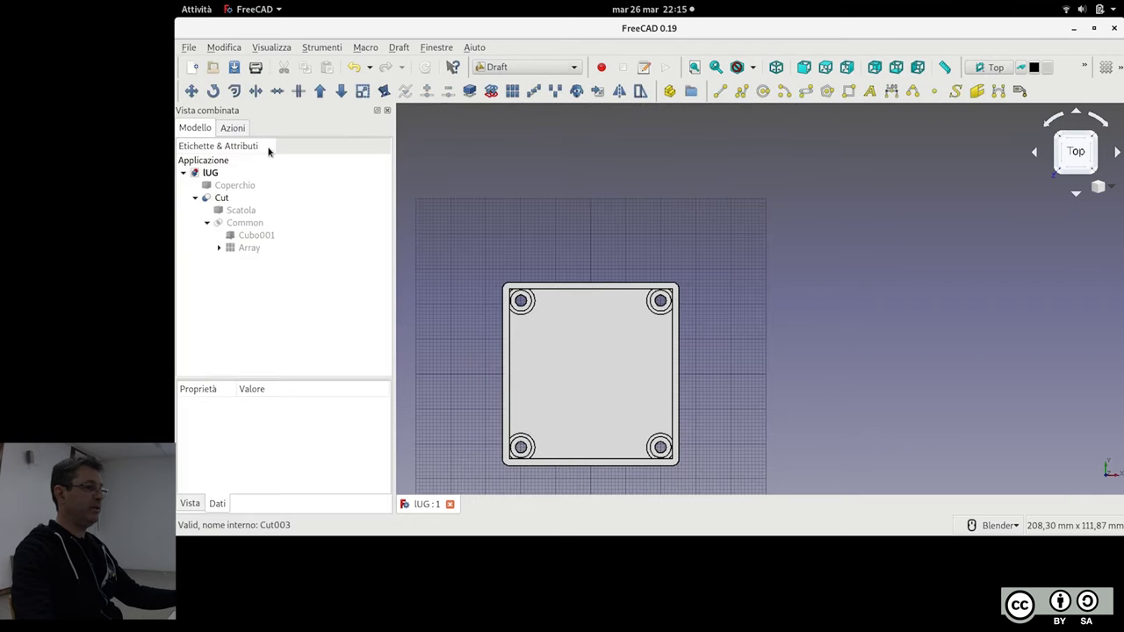
mouse_move(690, 328)
middle_mouse_down()
mouse_move(670, 187)
mouse_move(838, 255)
middle_mouse_up()
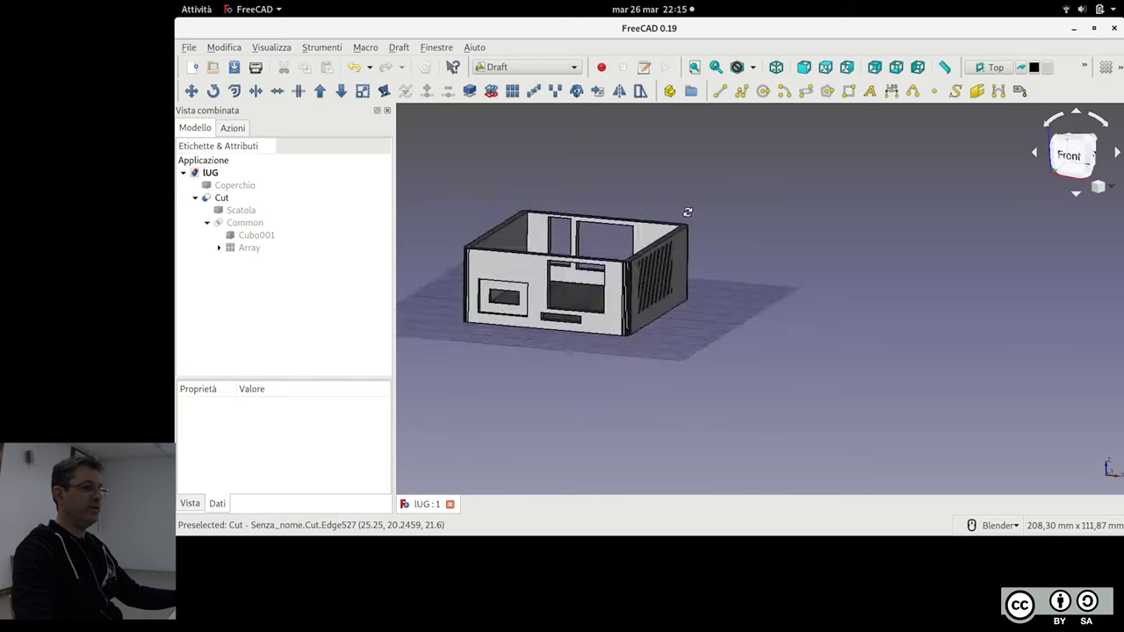
left_click(994, 68)
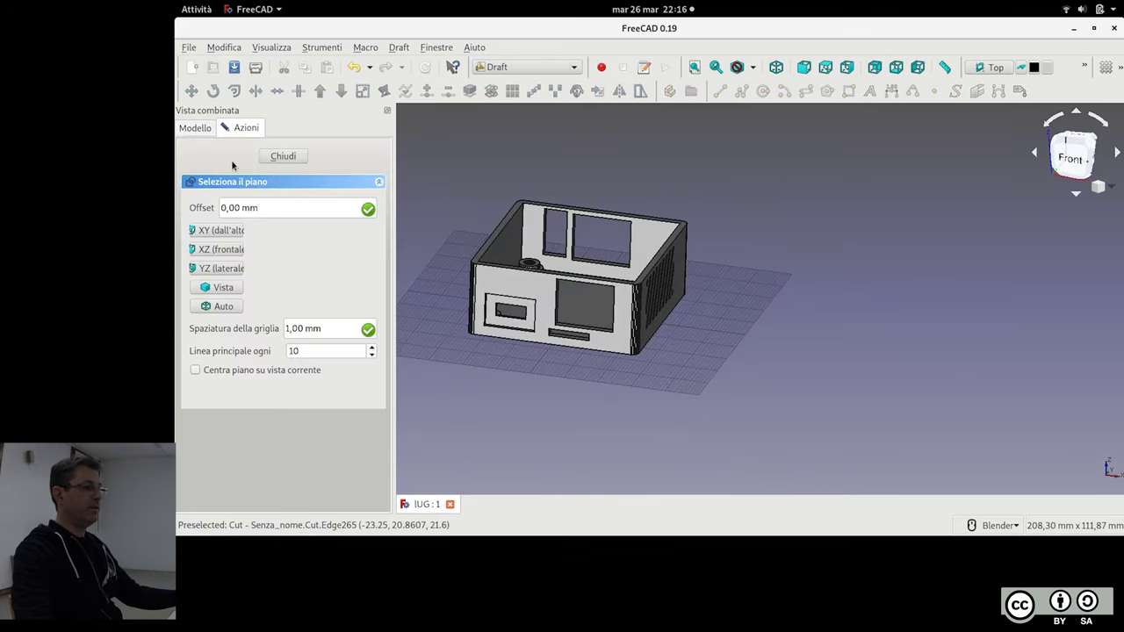
left_click(287, 155)
left_click(527, 66)
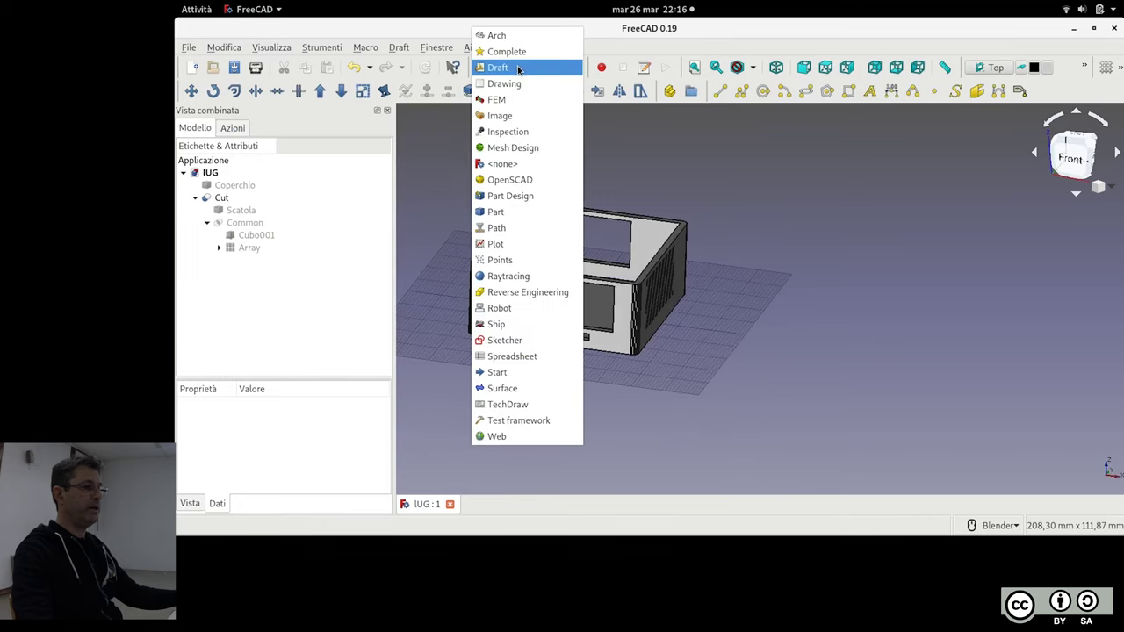
left_click(554, 211)
mouse_move(817, 327)
middle_mouse_down()
mouse_move(744, 336)
mouse_move(765, 354)
mouse_move(849, 357)
middle_mouse_up()
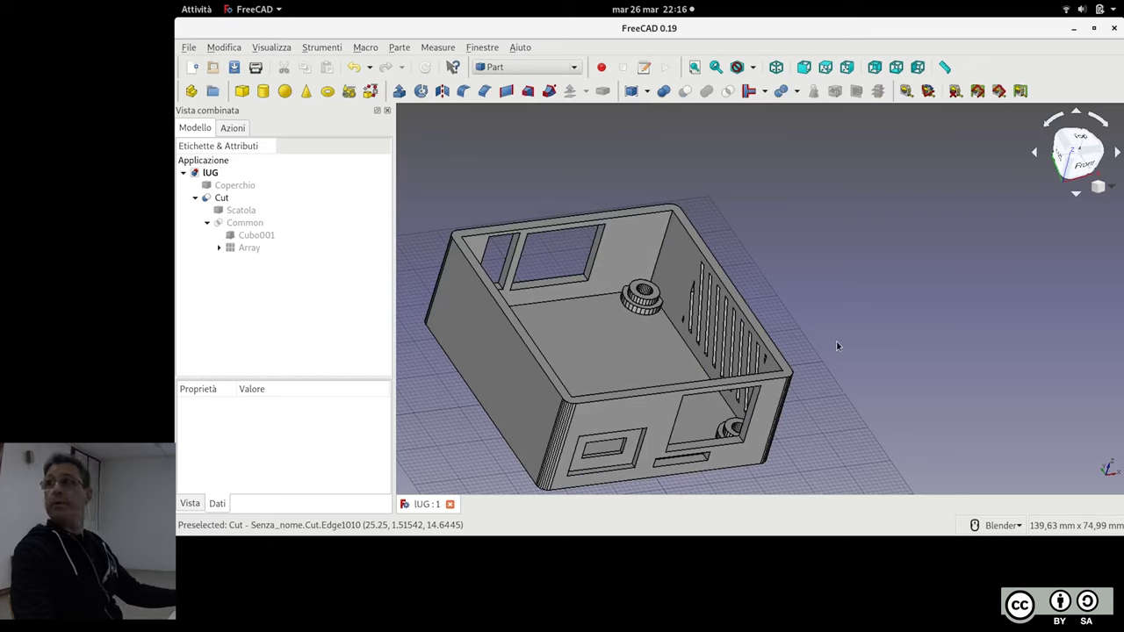
Collapse the Common item in the tree and select the Cut object
scroll(827, 331, "down", 2)
mouse_move(827, 330)
middle_mouse_down()
mouse_move(784, 326)
mouse_move(715, 350)
mouse_move(652, 309)
middle_mouse_up()
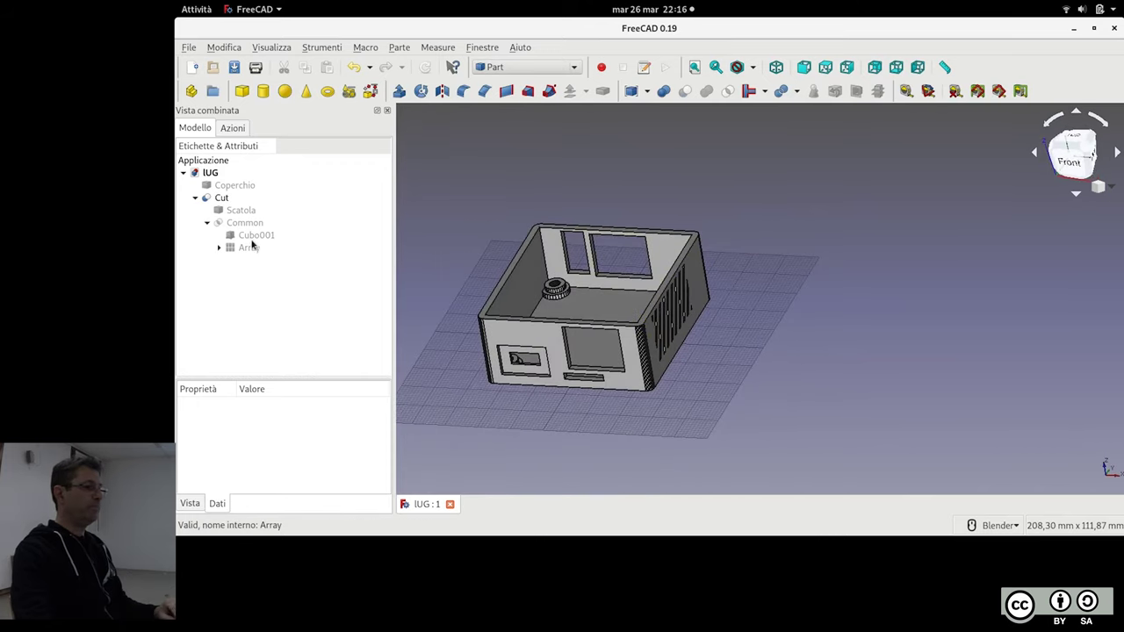
left_click(237, 223)
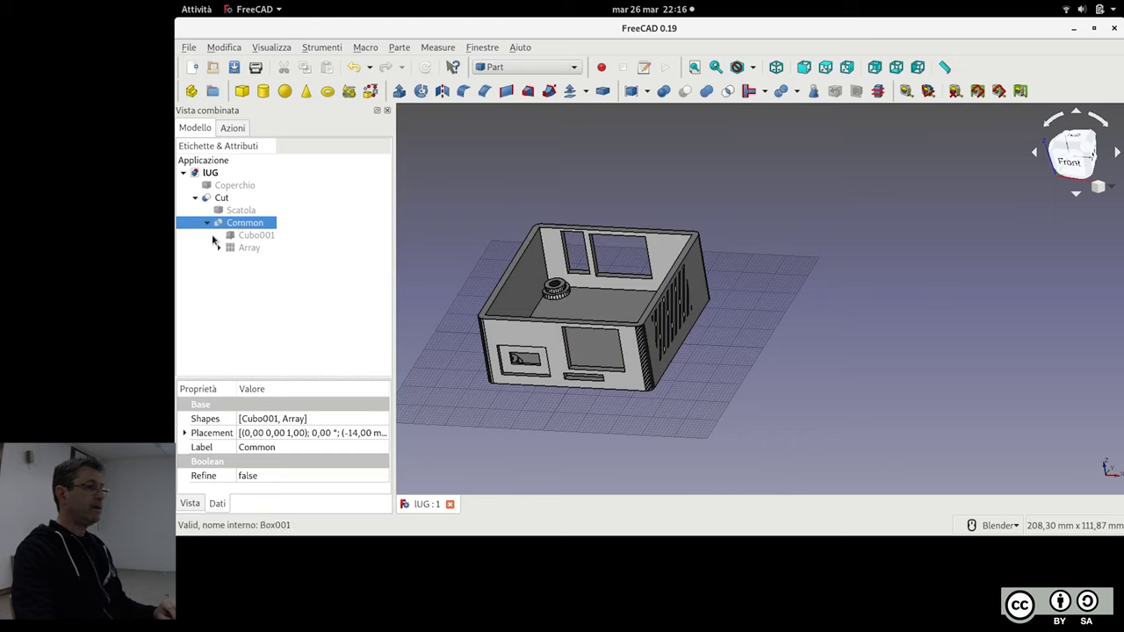
left_click(209, 223)
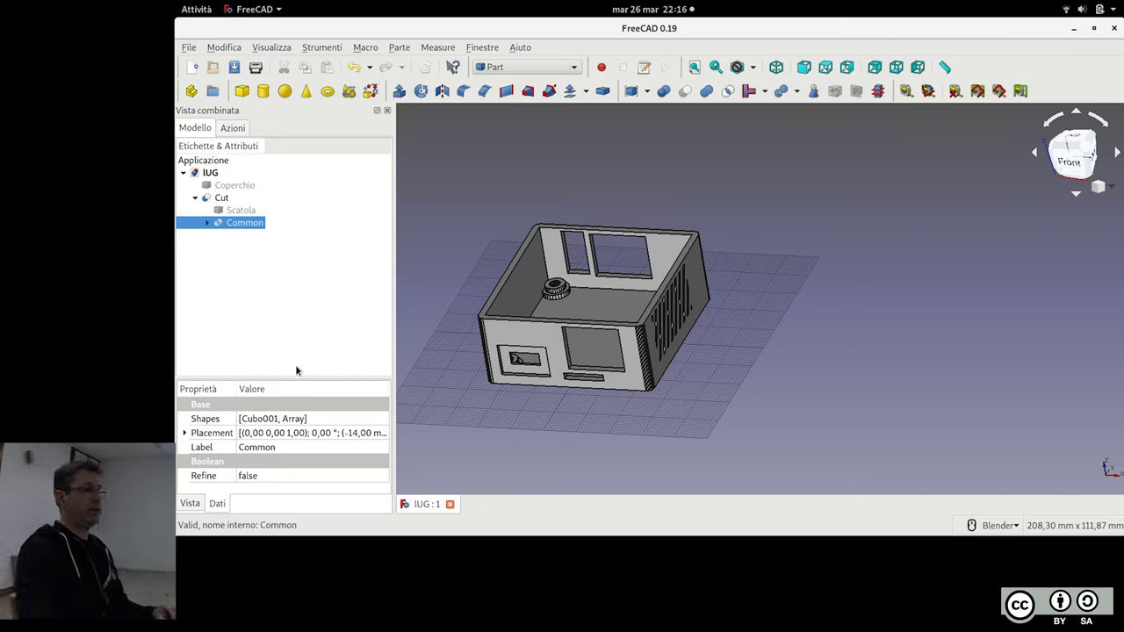
mouse_move(753, 282)
middle_mouse_down()
mouse_move(778, 223)
mouse_move(773, 203)
middle_mouse_up()
left_click(220, 198)
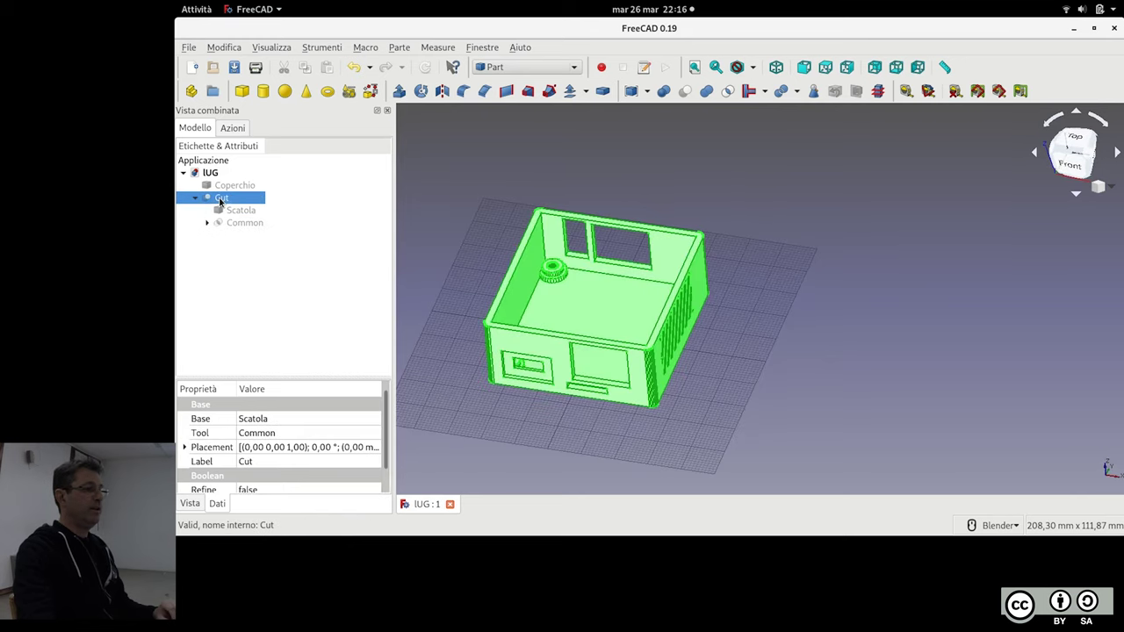
Create Cut001 from the selection, then delete Common and confirm the dependents warning
left_click(399, 48)
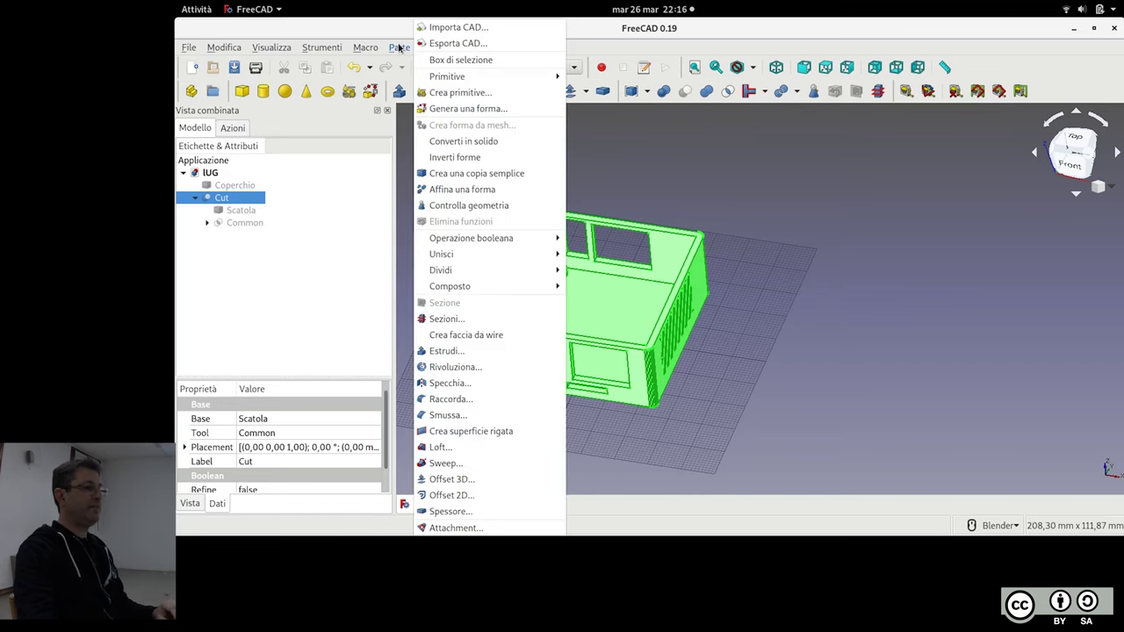
left_click(467, 188)
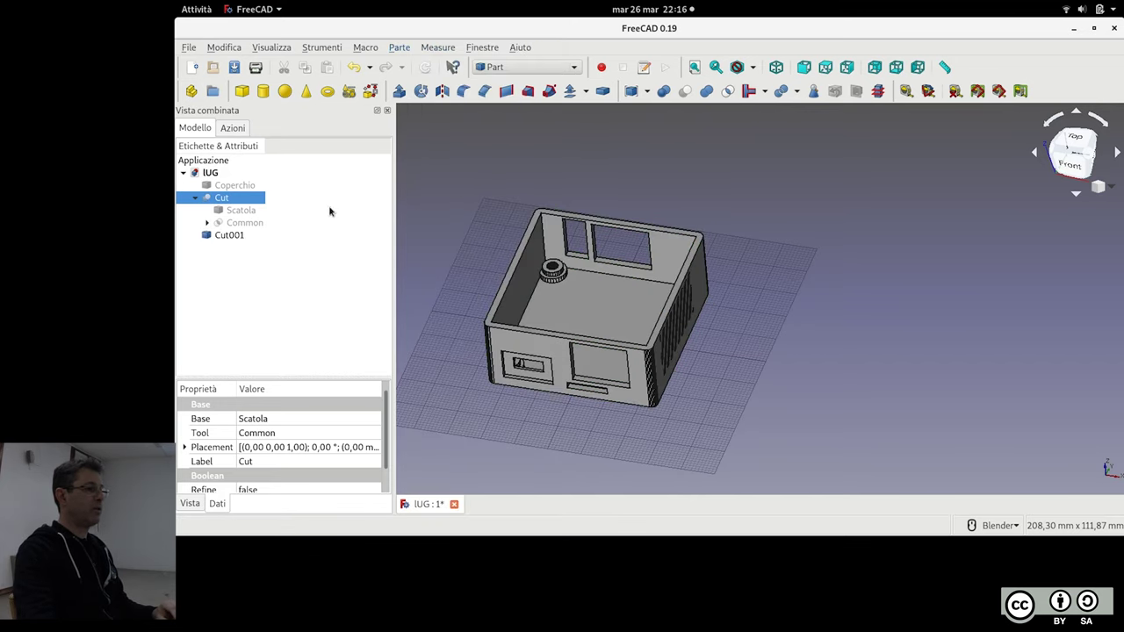
left_click(229, 234)
left_click(224, 199)
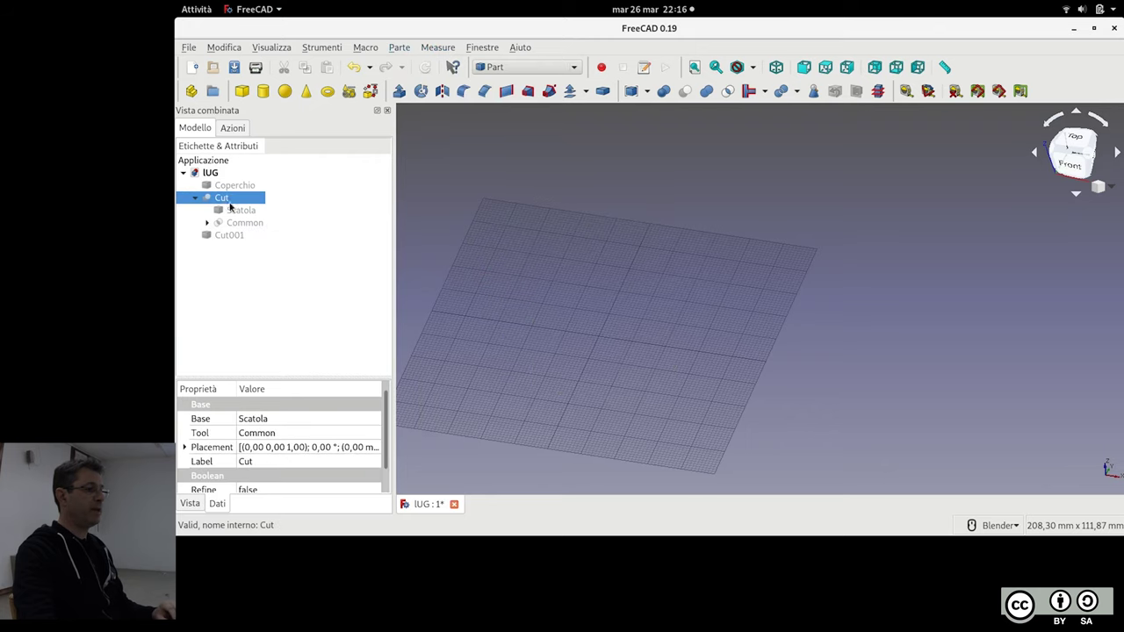
left_click(242, 222)
key("Delete")
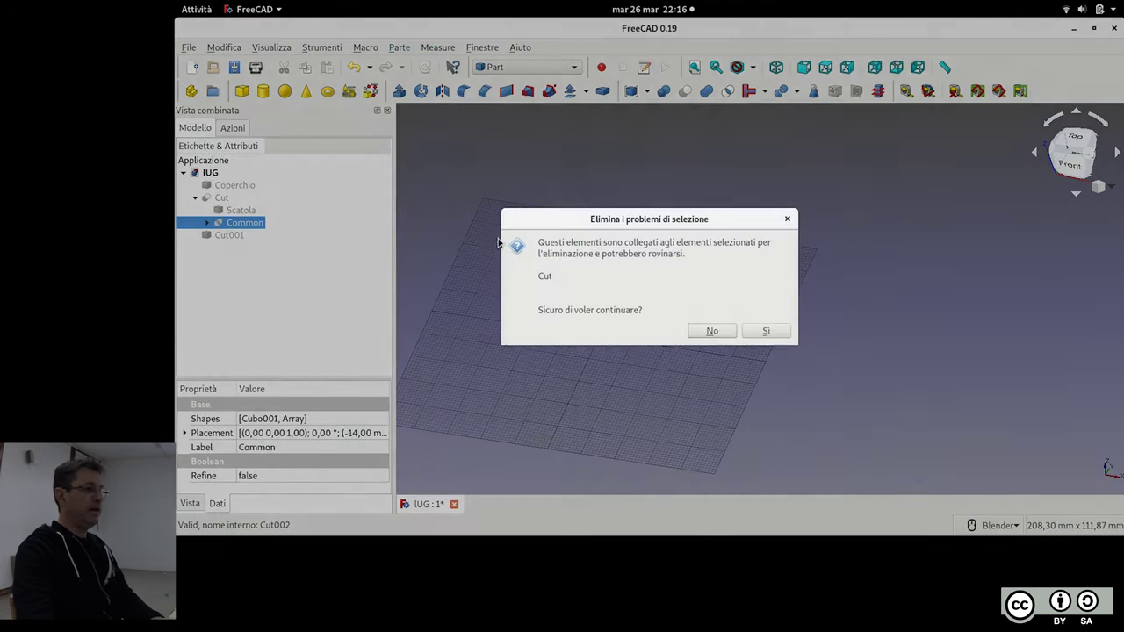
left_click(762, 329)
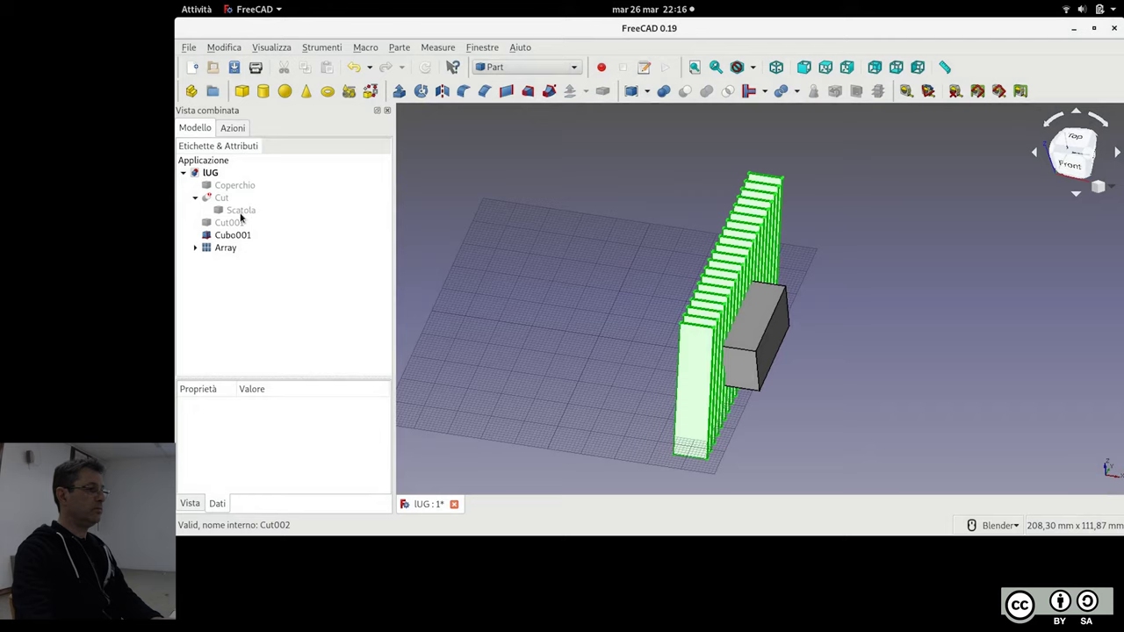
Delete the leftover cut, the Scatola and Cubo001, confirming the deletion
left_click(241, 221)
key("Delete")
left_click(239, 210)
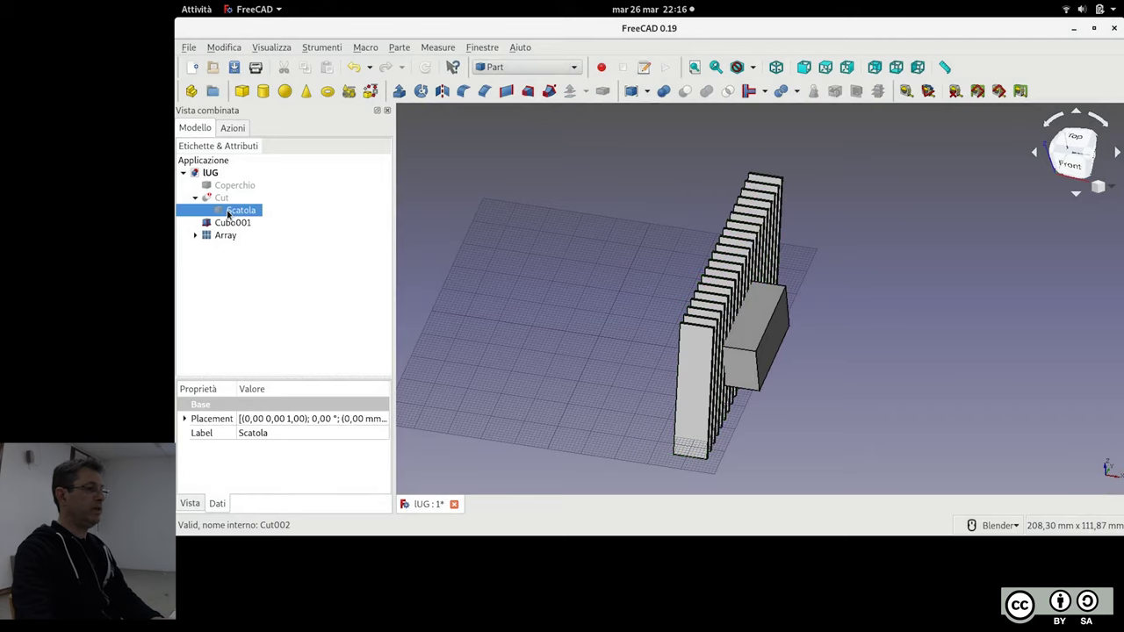
key("Delete")
left_click(784, 332)
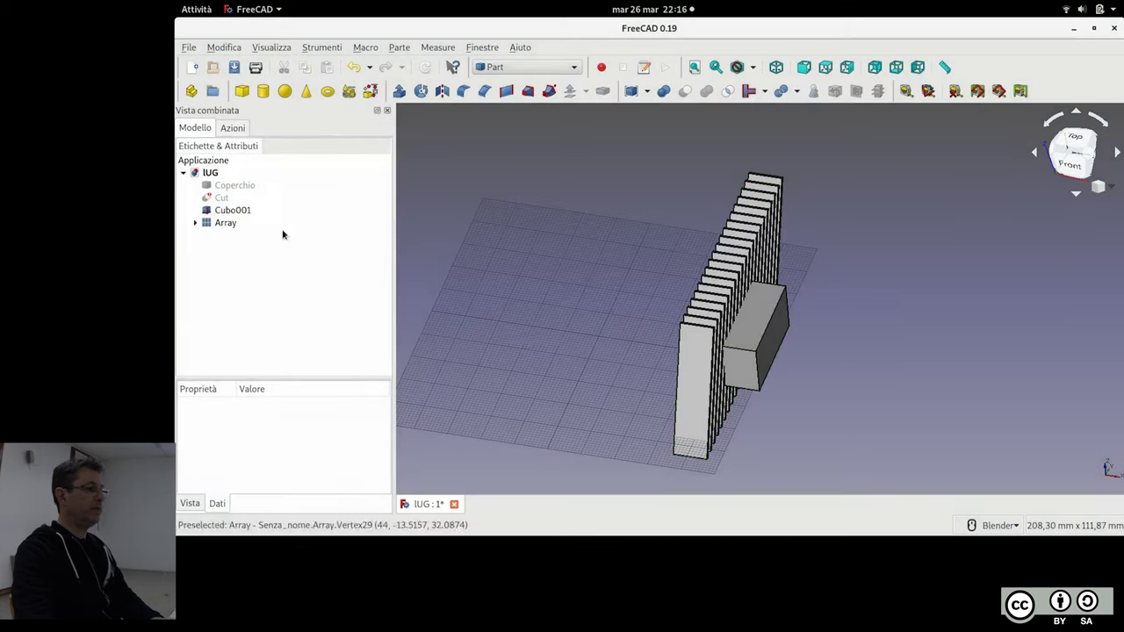
left_click(233, 201)
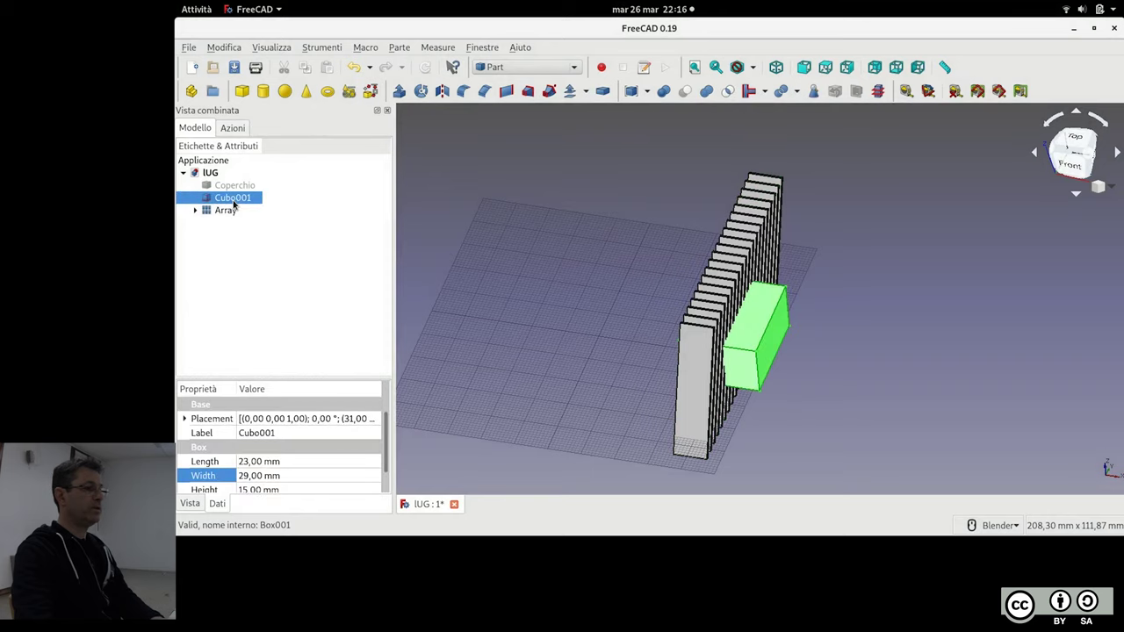
key("Delete")
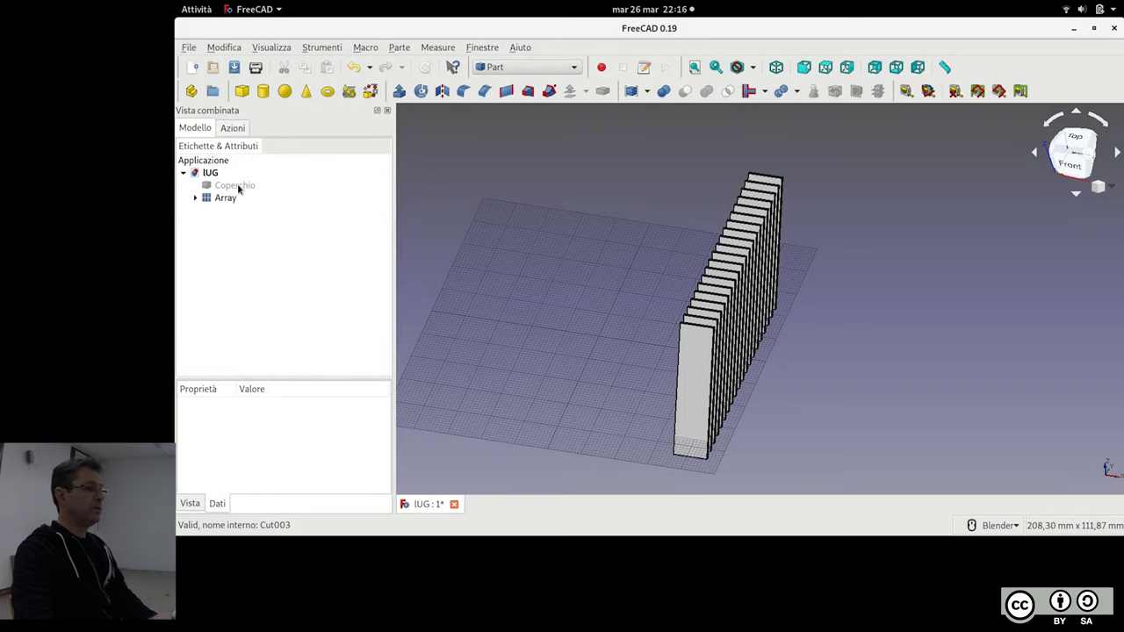
Toggle the Coperchio lid, undo the deletions and check Cut001's visibility
left_click(235, 186)
key("space")
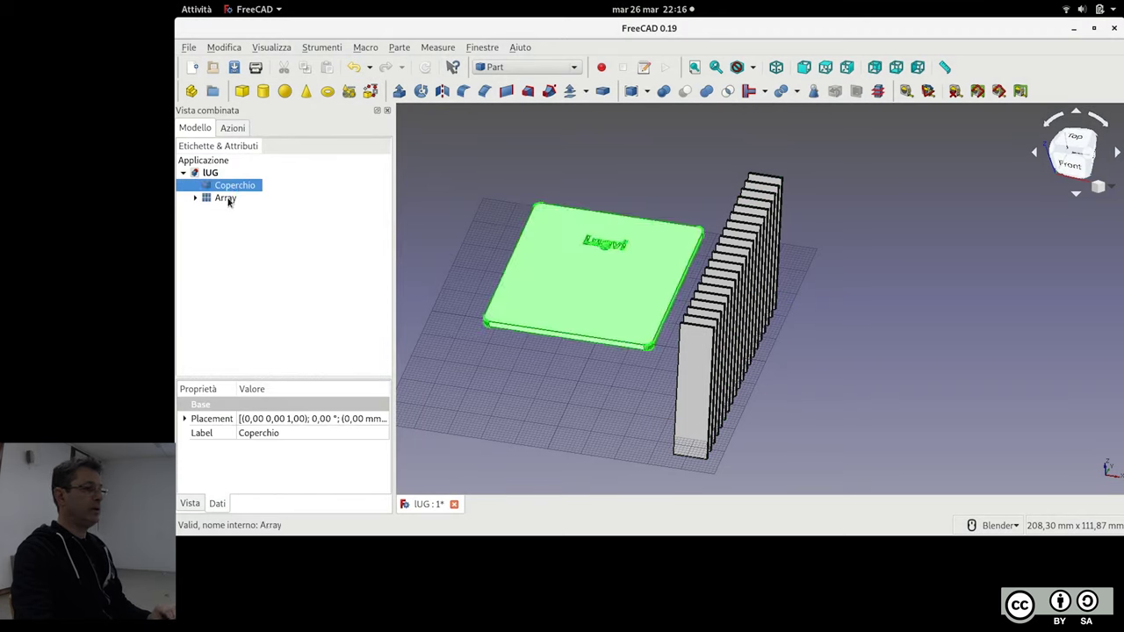
key("space")
key("ctrl+z")
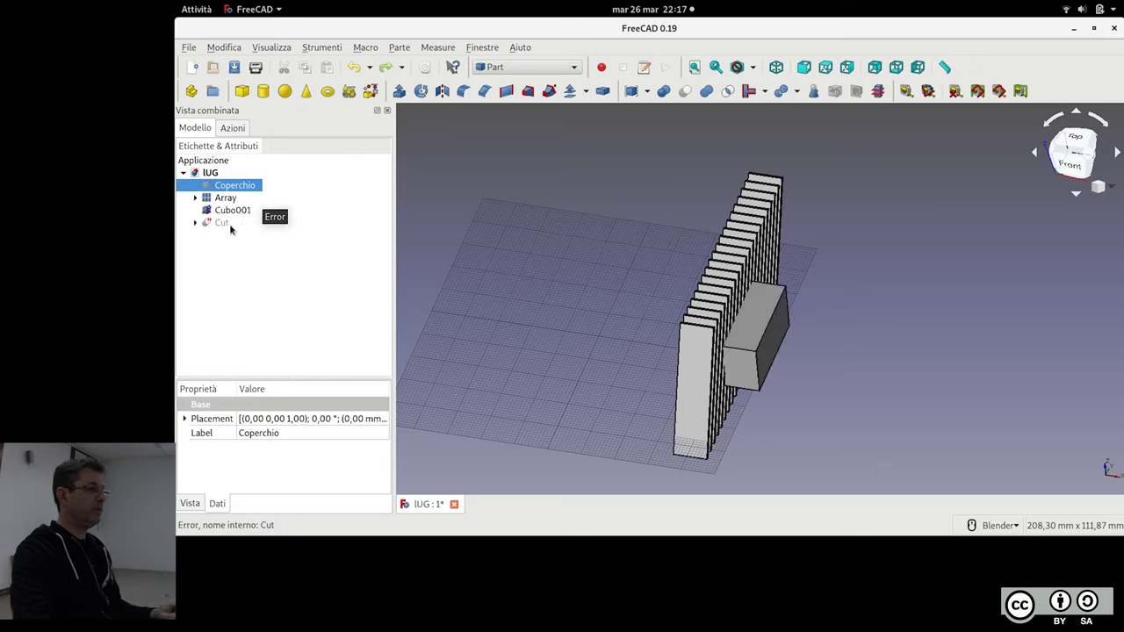
left_click(221, 222, "ctrl")
left_click(528, 90)
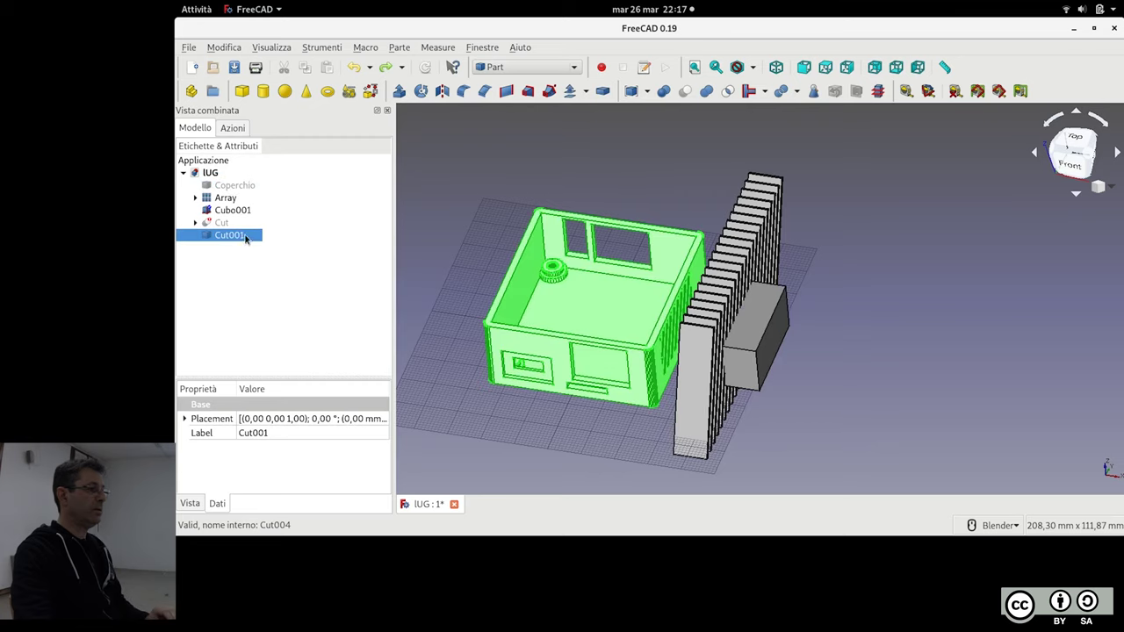
key("space")
key("space")
Delete the broken Cut and hide Cut001, Cubo001 and the Array
left_click(232, 224)
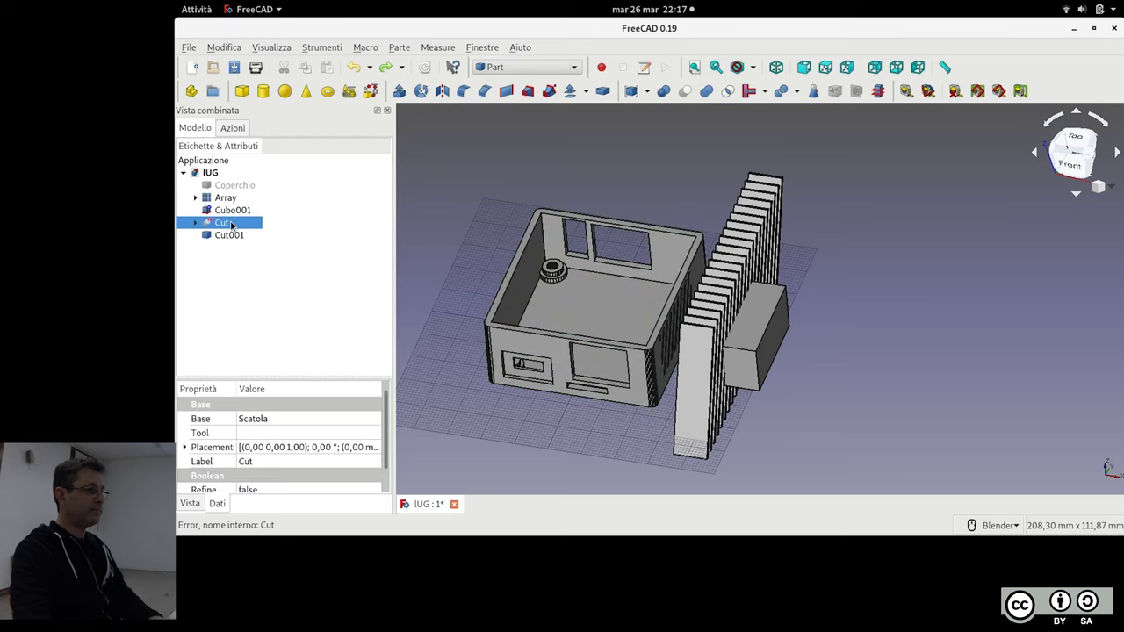
key("Delete")
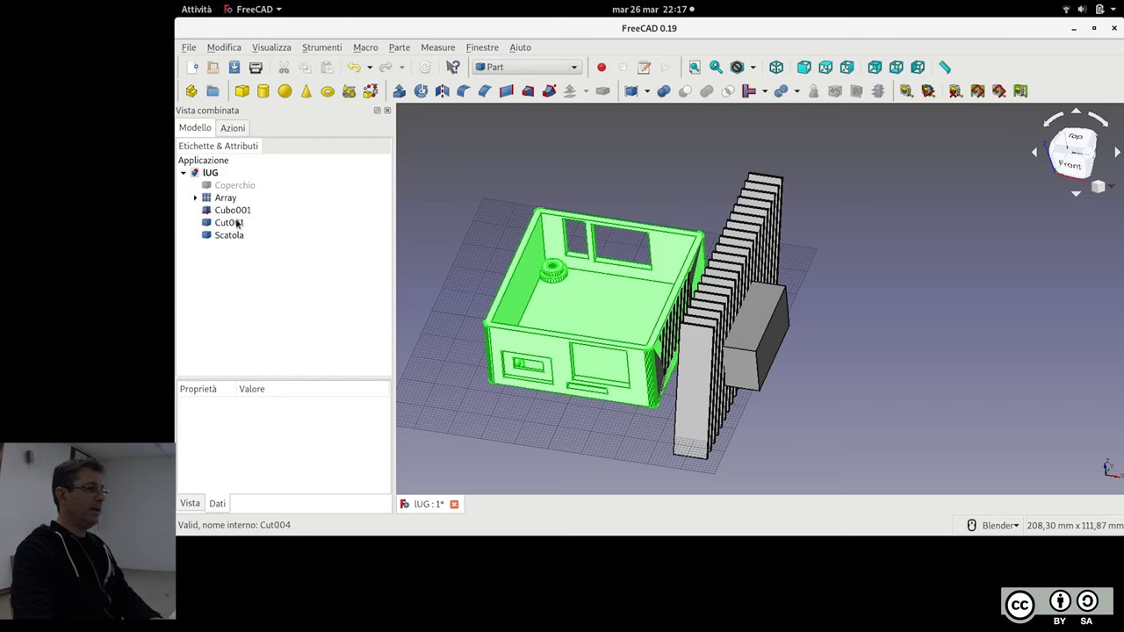
left_click(236, 224)
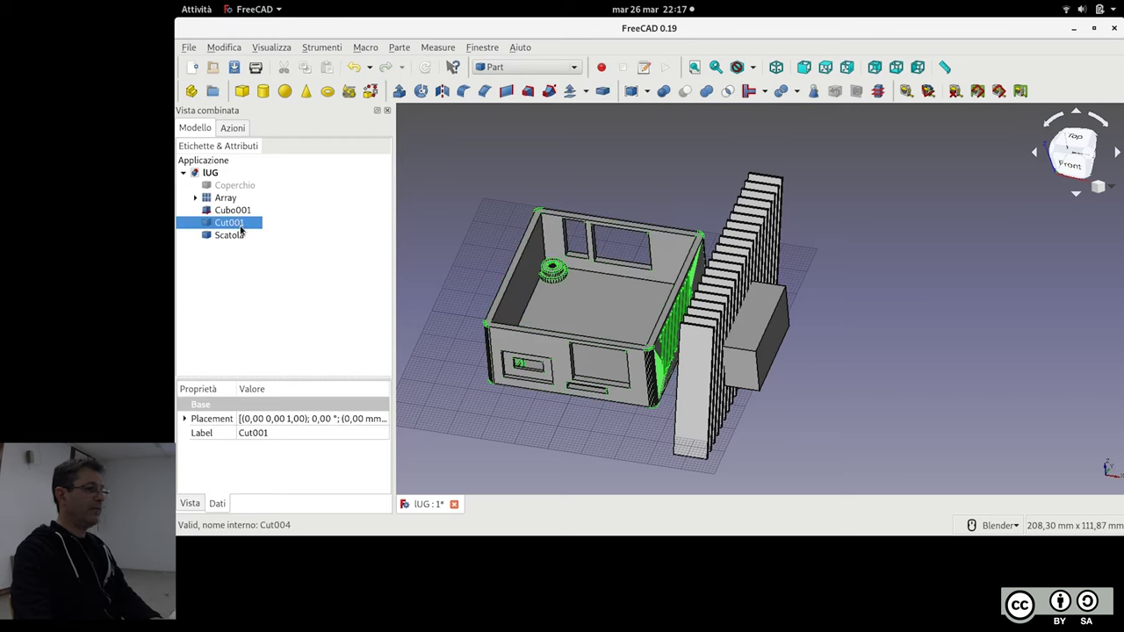
key("space")
left_click(237, 211)
key("space")
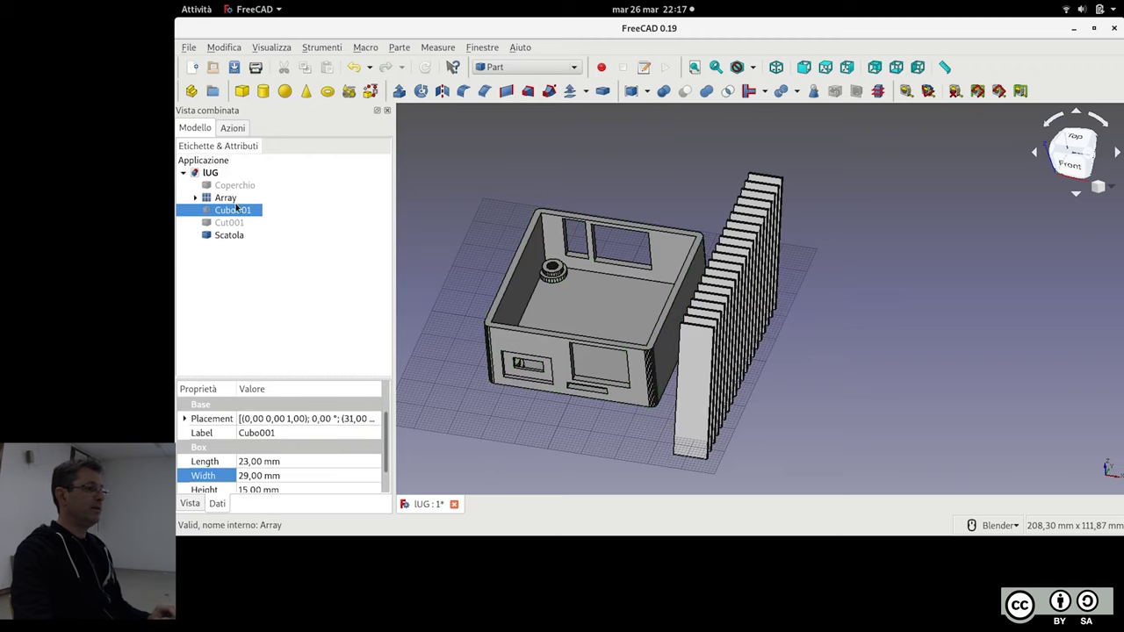
left_click(232, 200)
key("space")
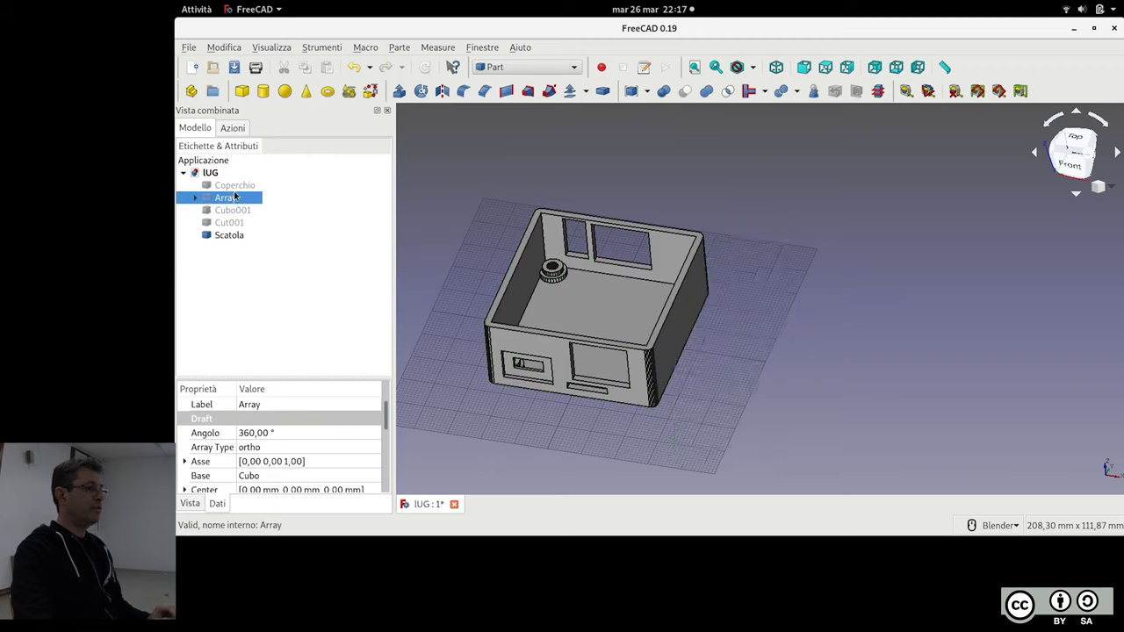
Hide the Scatola box, leaving only the Coperchio lid shown
left_click(244, 187)
key("space")
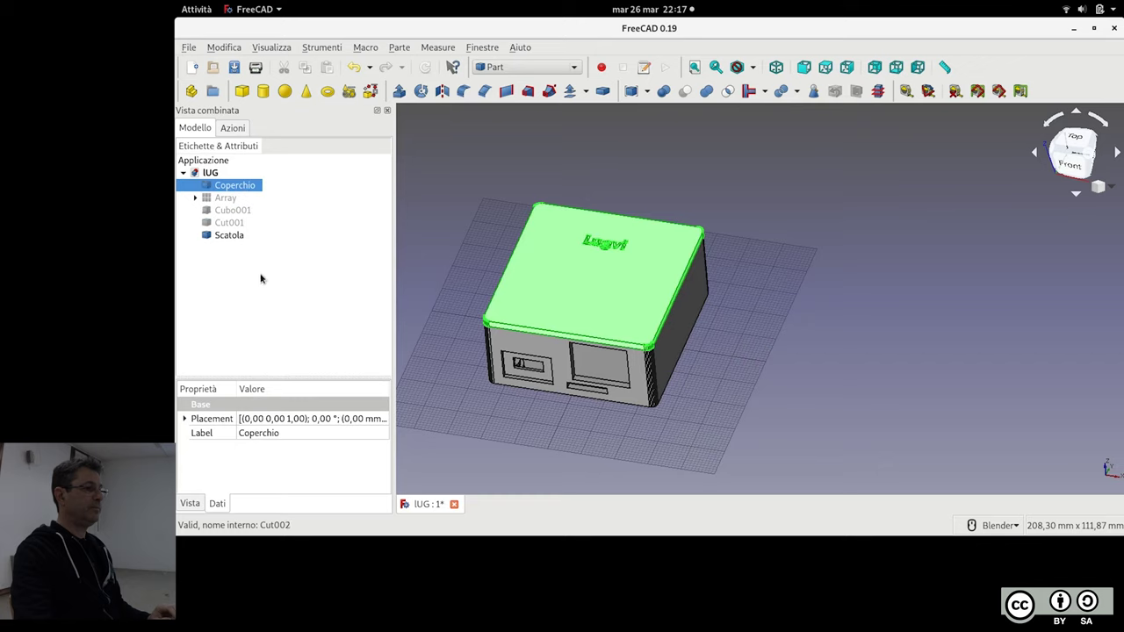
key("space")
left_click(240, 235)
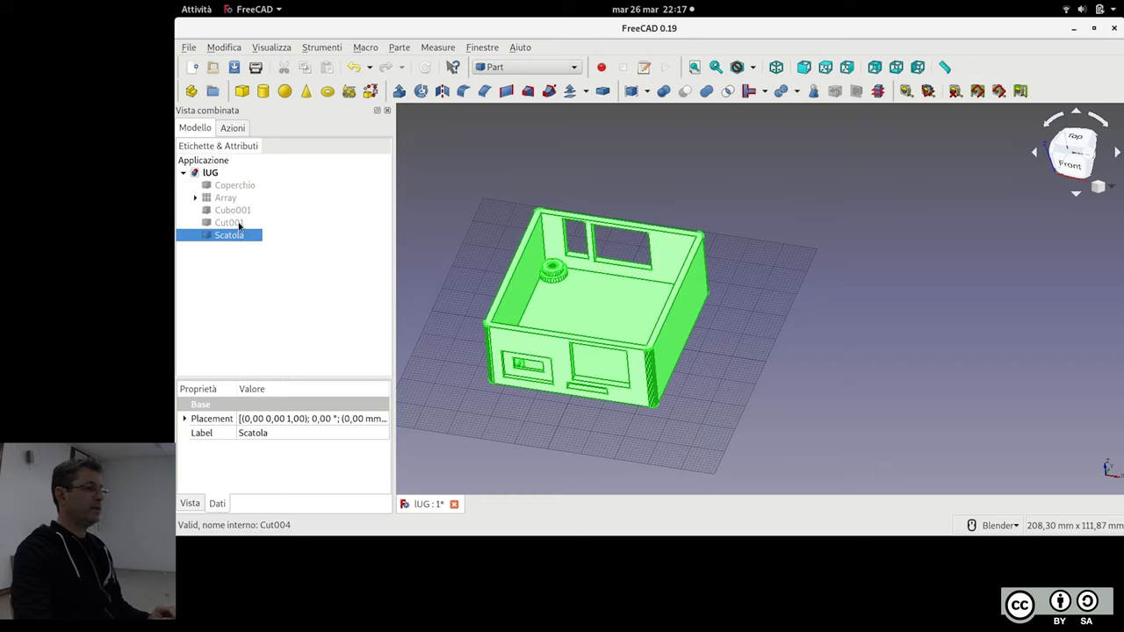
middle_click_drag(588, 298, 614, 289)
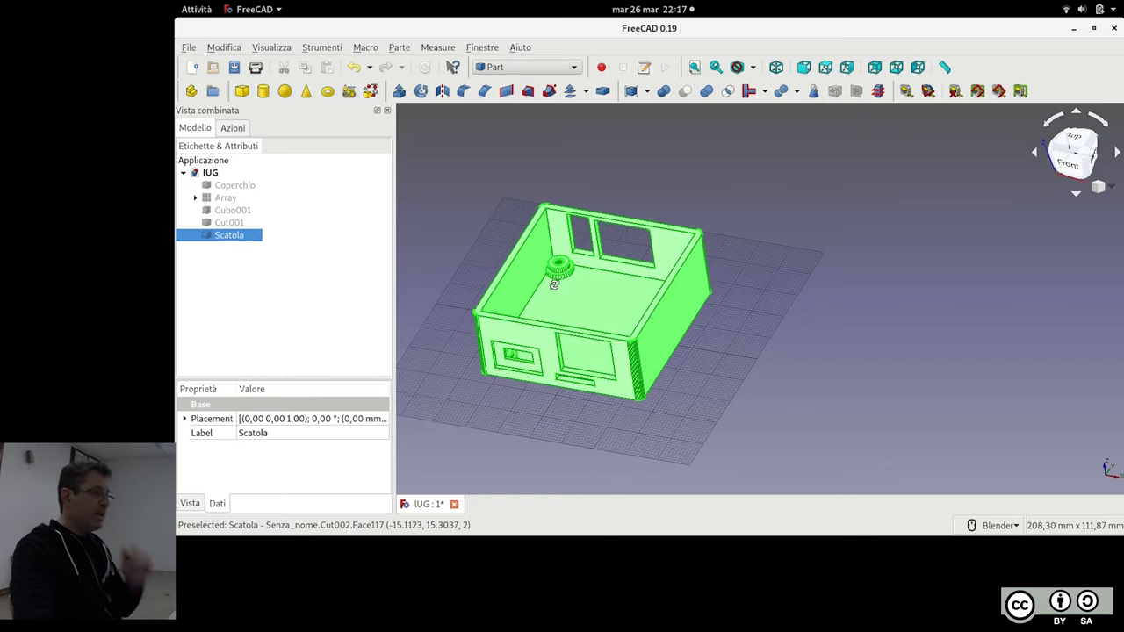
key("space")
left_click(234, 186)
key("space")
View the Lugvi lid from the Top in wireframe mode (V,3), centred in the view
middle_click_drag(834, 269, 720, 249)
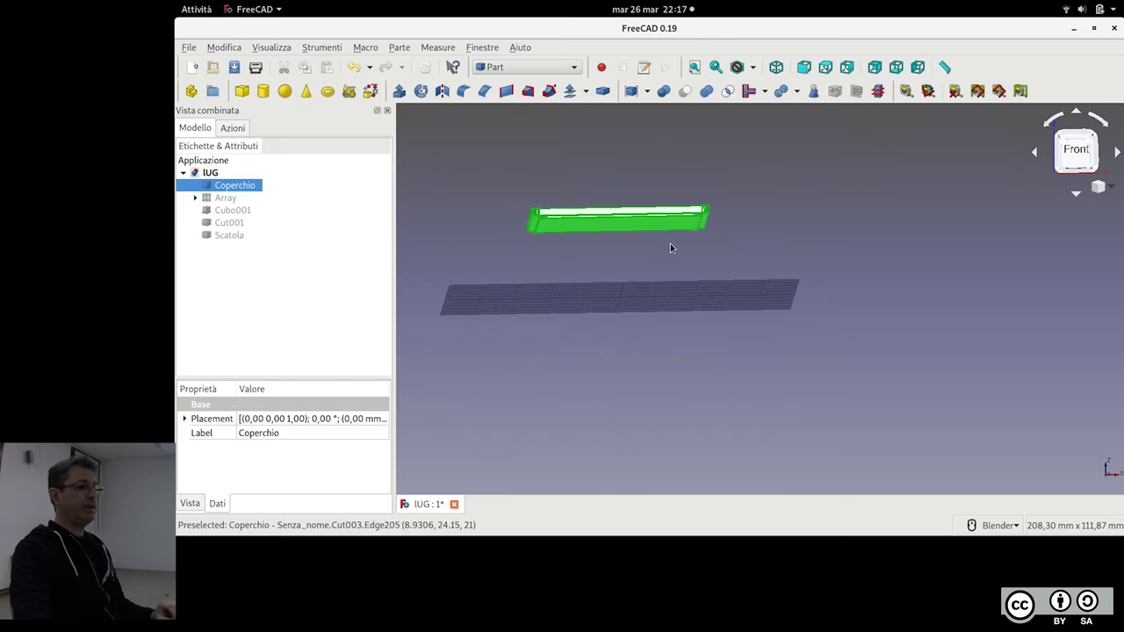
middle_click_drag(705, 238, 704, 248)
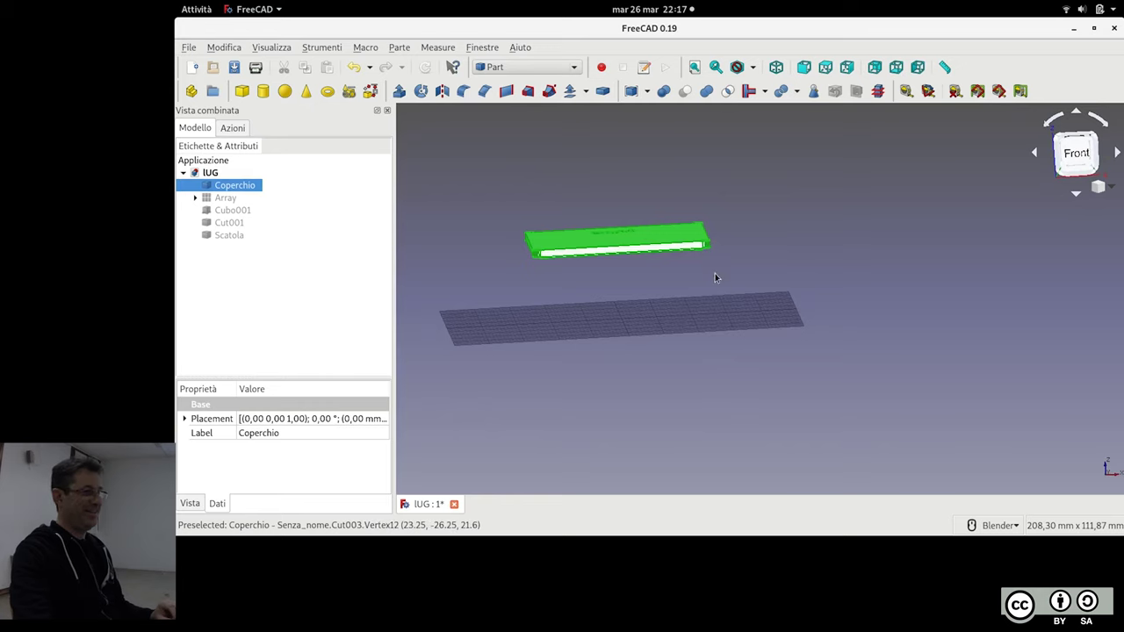
key("2")
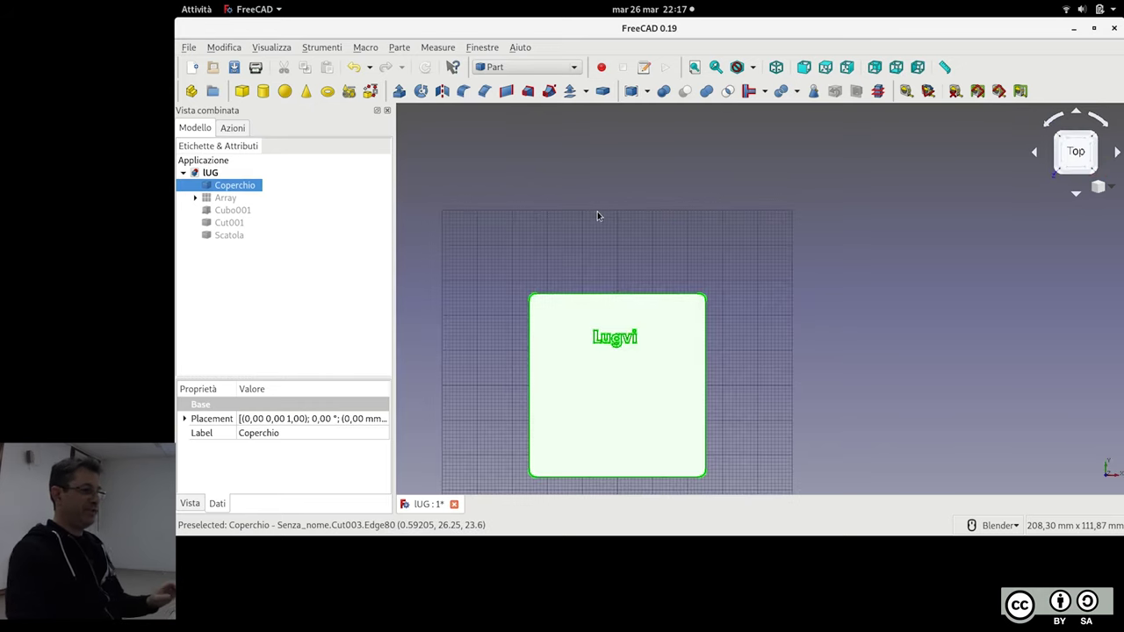
left_click(691, 156)
scroll(685, 199, "down", 2)
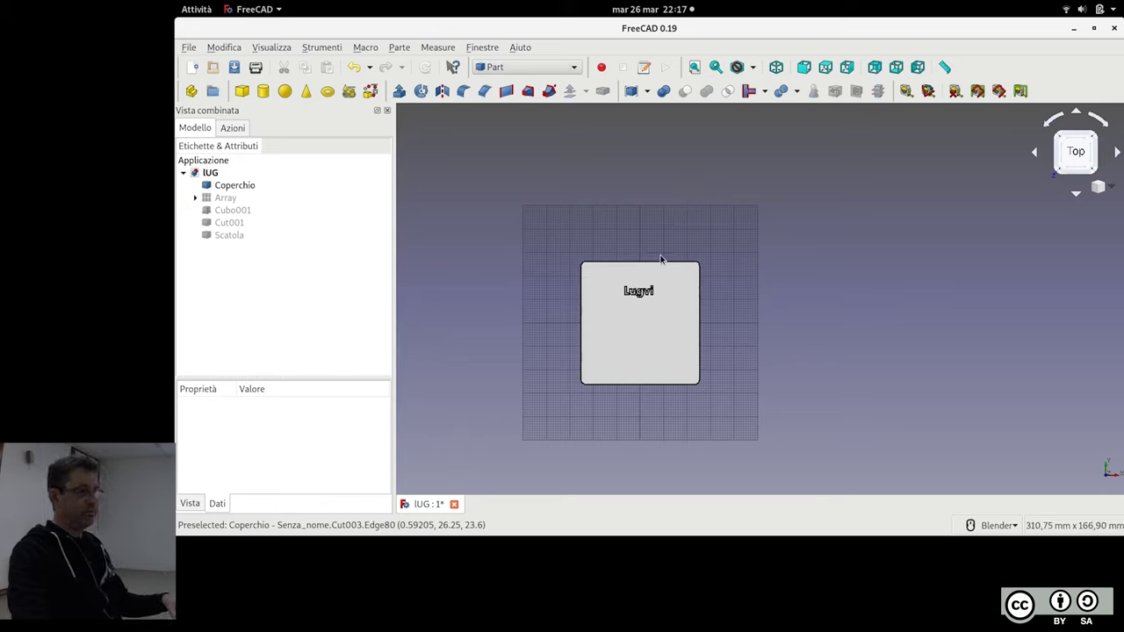
key("v")
key("3")
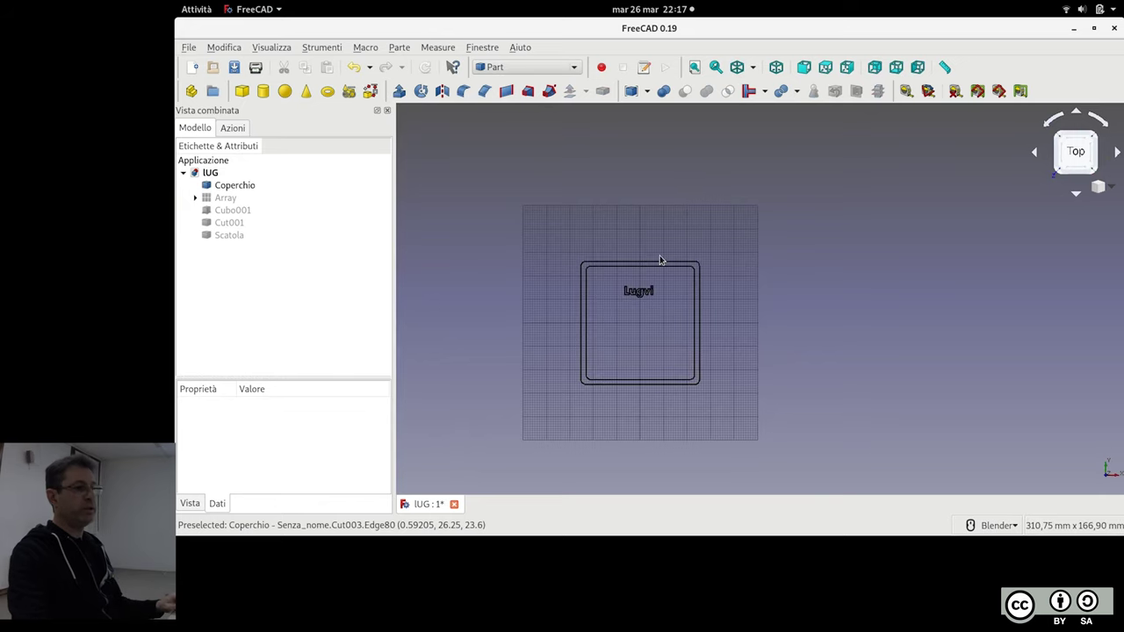
middle_click_drag(854, 204, 857, 149, "shift")
scroll(770, 222, "up", 2)
Centre the Coperchio lid in view and switch to the Spreadsheet workbench
middle_click_drag(770, 225, 845, 283, "shift")
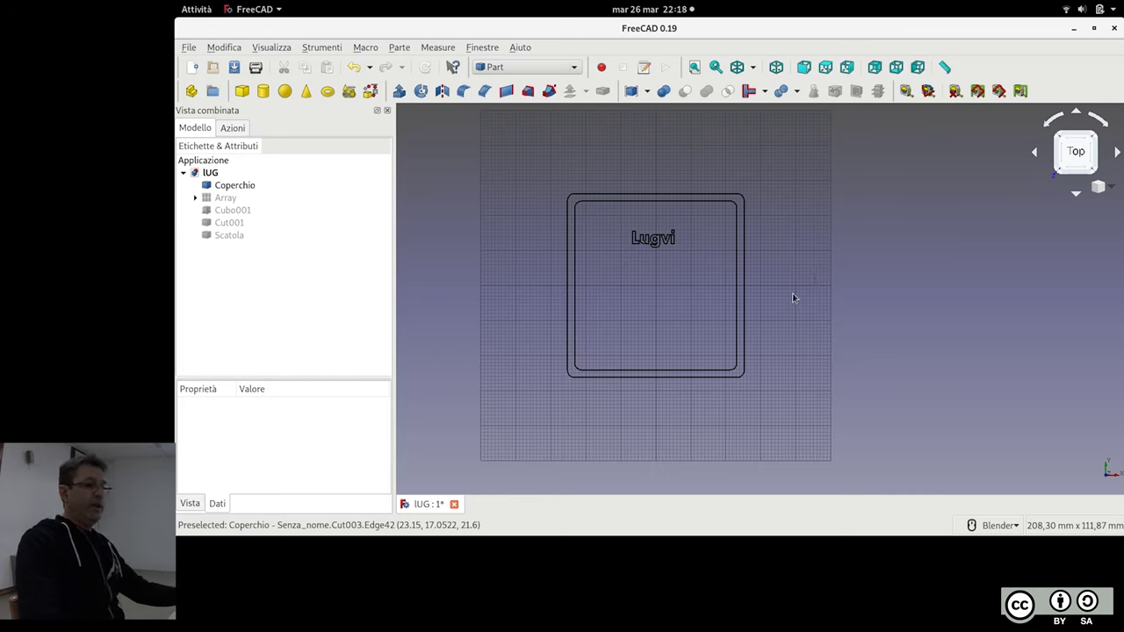
scroll(795, 291, "up", 2)
mouse_move(801, 260)
middle_mouse_down("shift")
mouse_move(913, 265)
mouse_move(940, 296)
mouse_move(916, 288)
middle_mouse_up("shift")
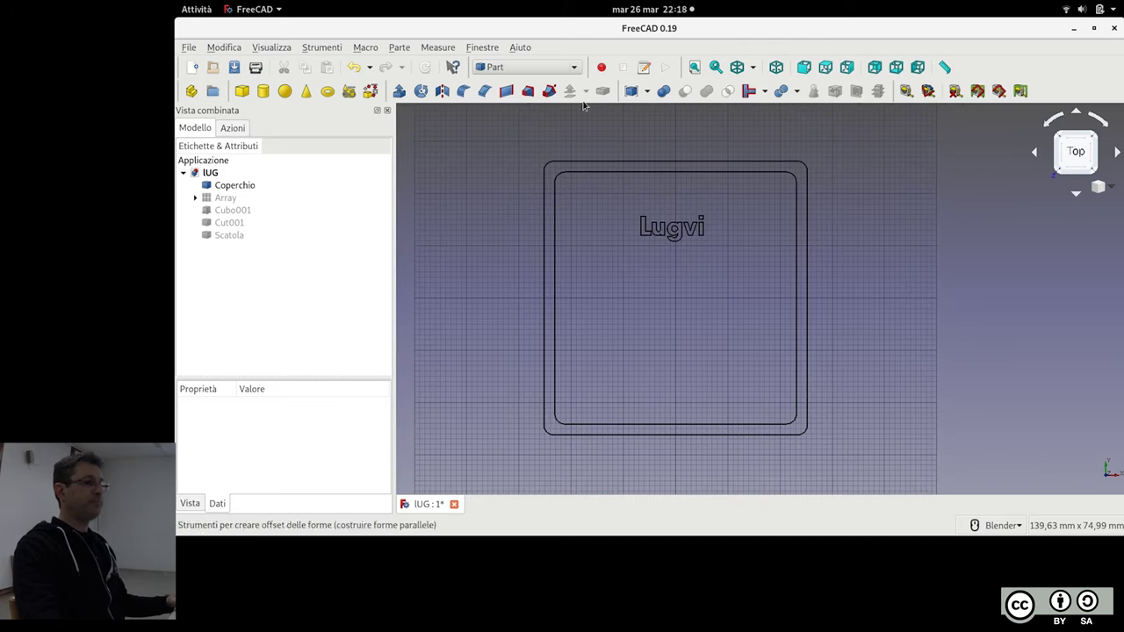
left_click(524, 72)
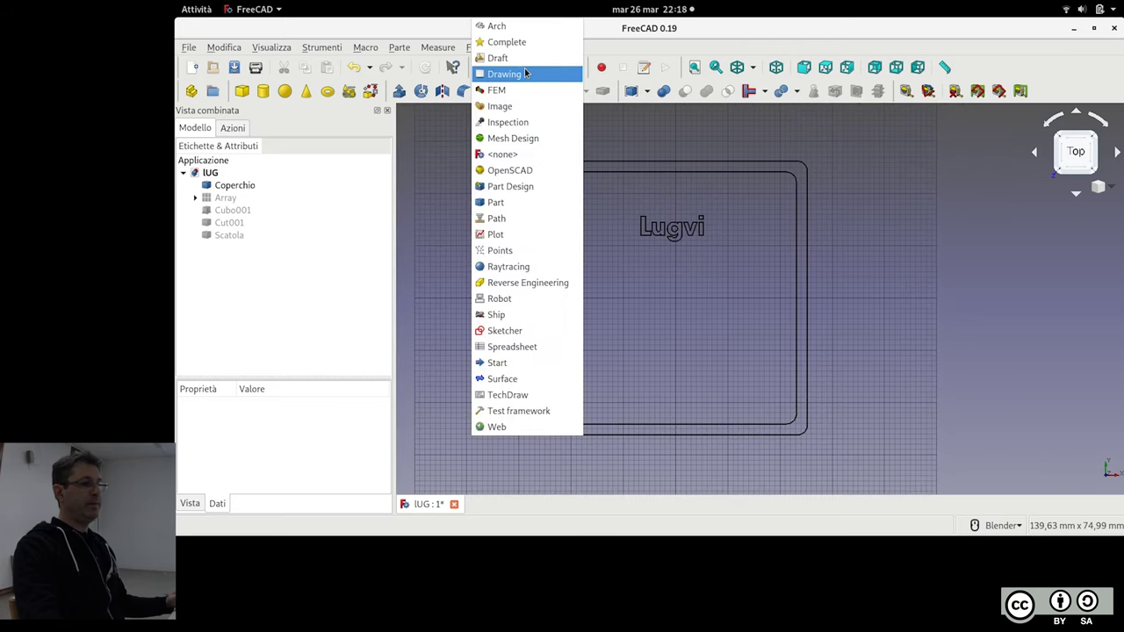
left_click(572, 349)
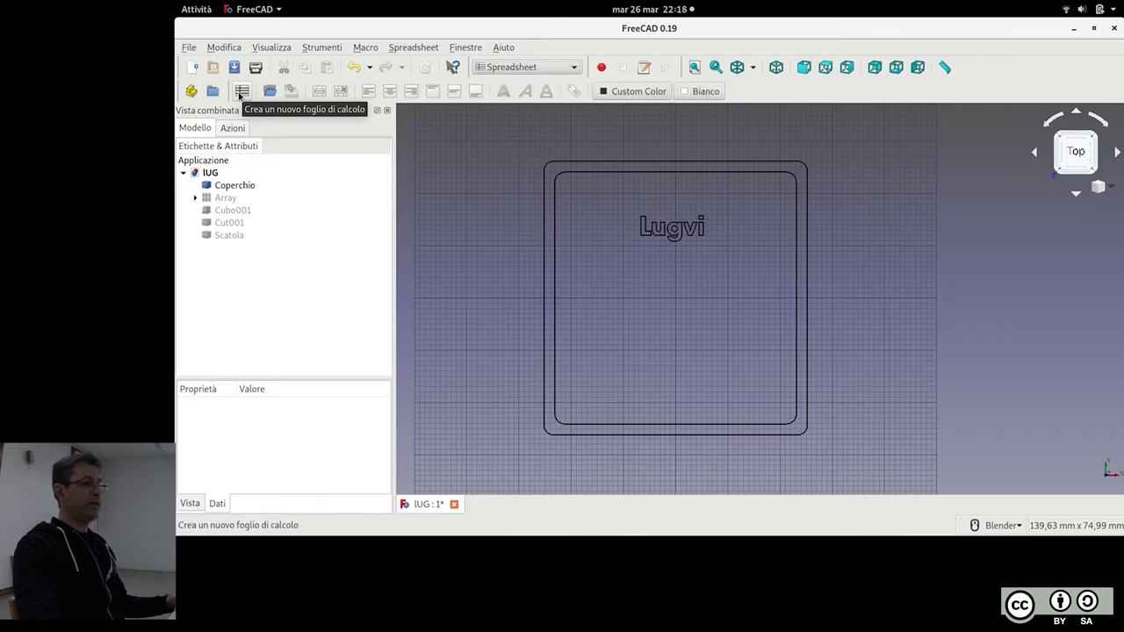
Create a new Spreadsheet object and open it for editing
left_click(241, 93)
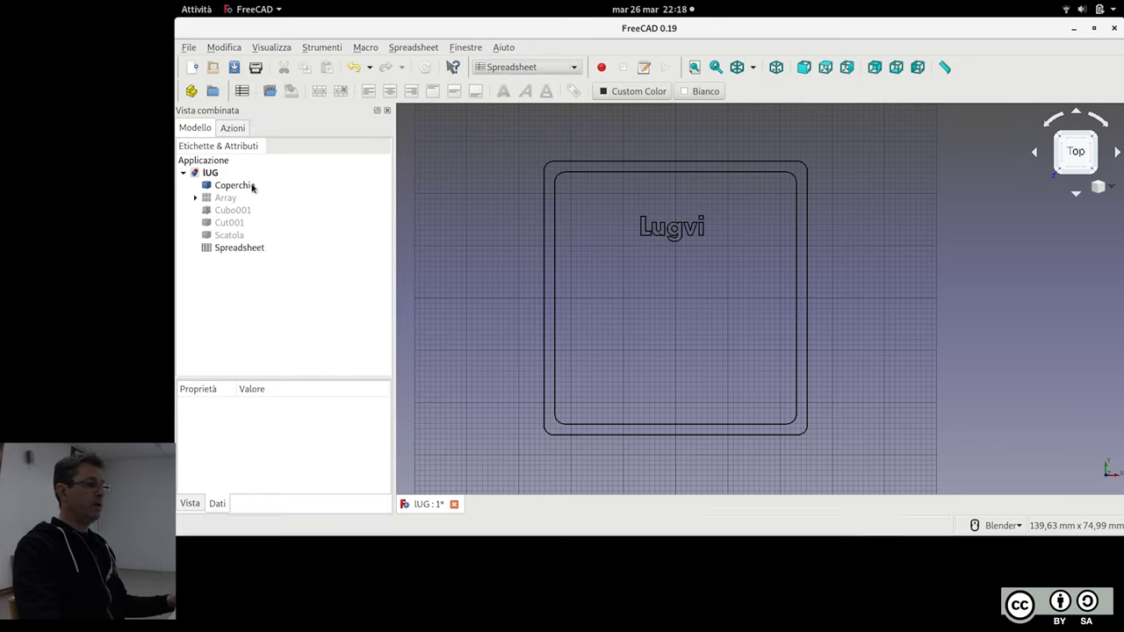
left_click(245, 248)
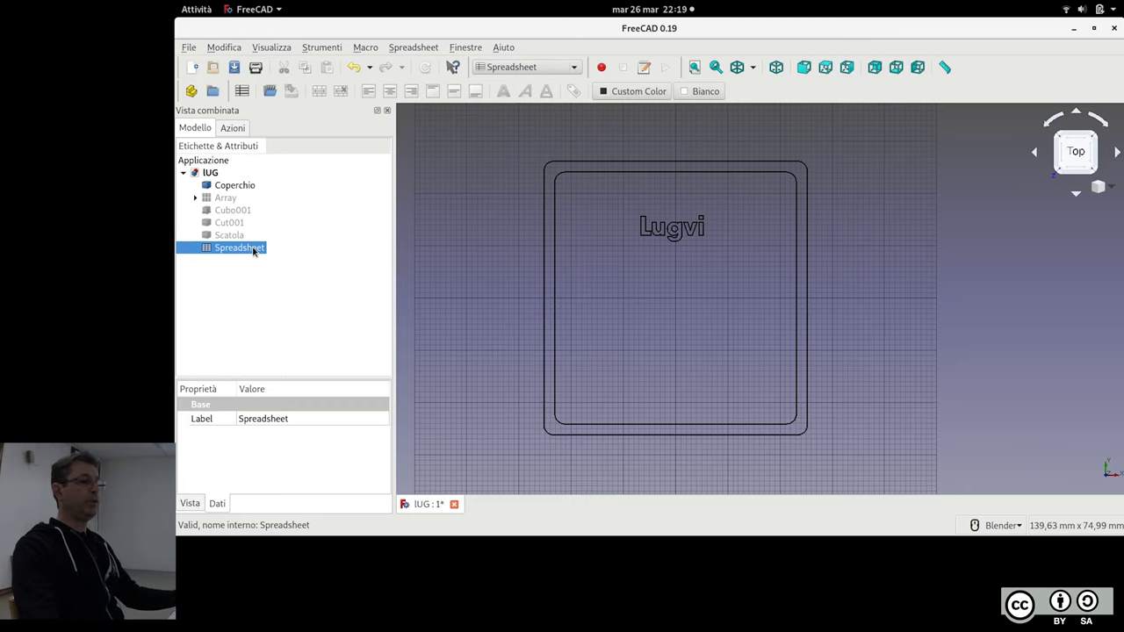
double_click(252, 250)
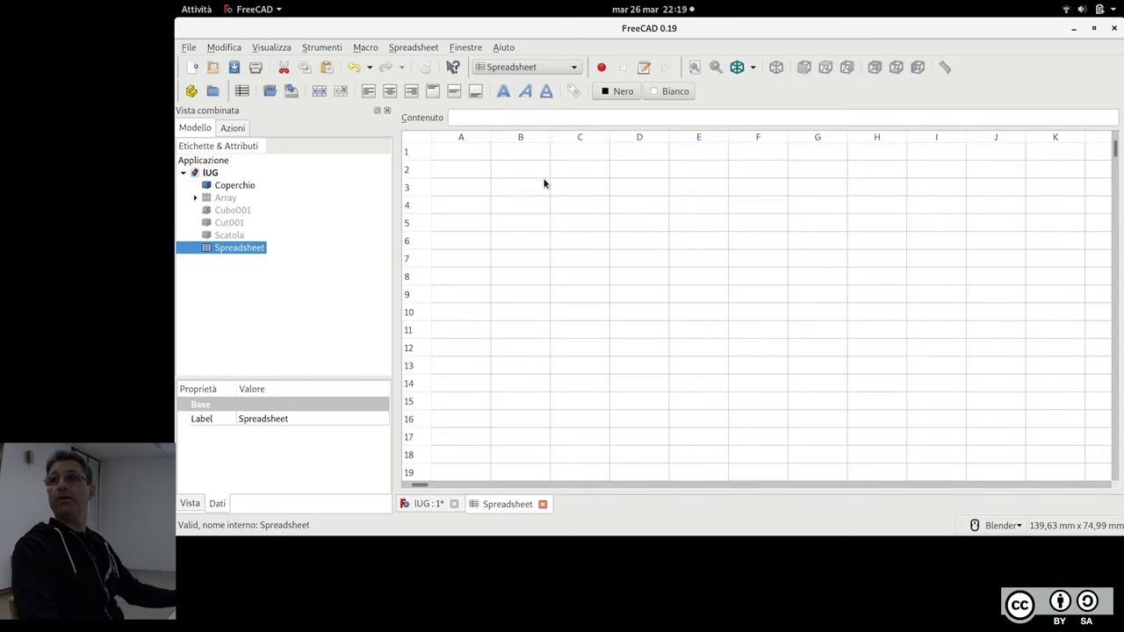
Enter 15, 16 and 2 into cells A1, A2 and A3
left_click(470, 156)
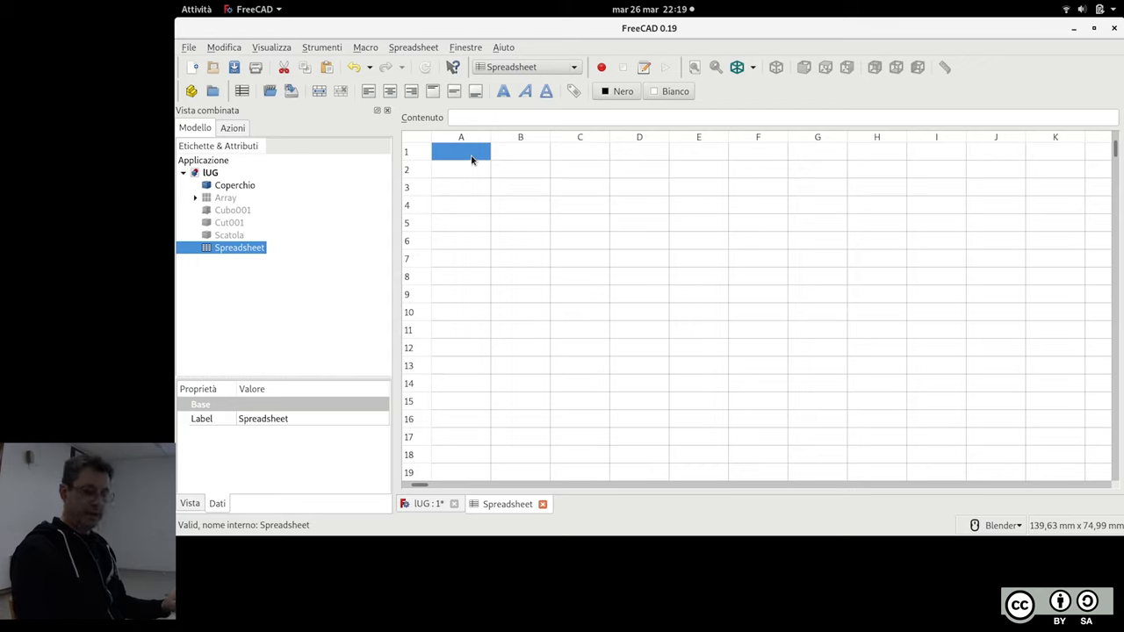
type("15")
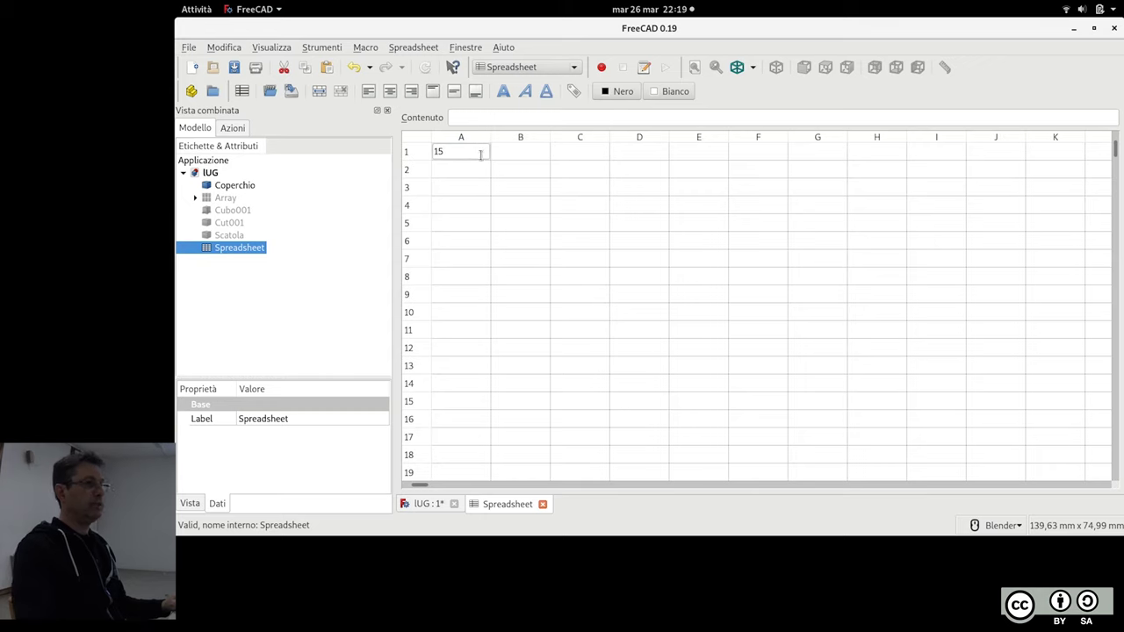
key("Return")
type("16")
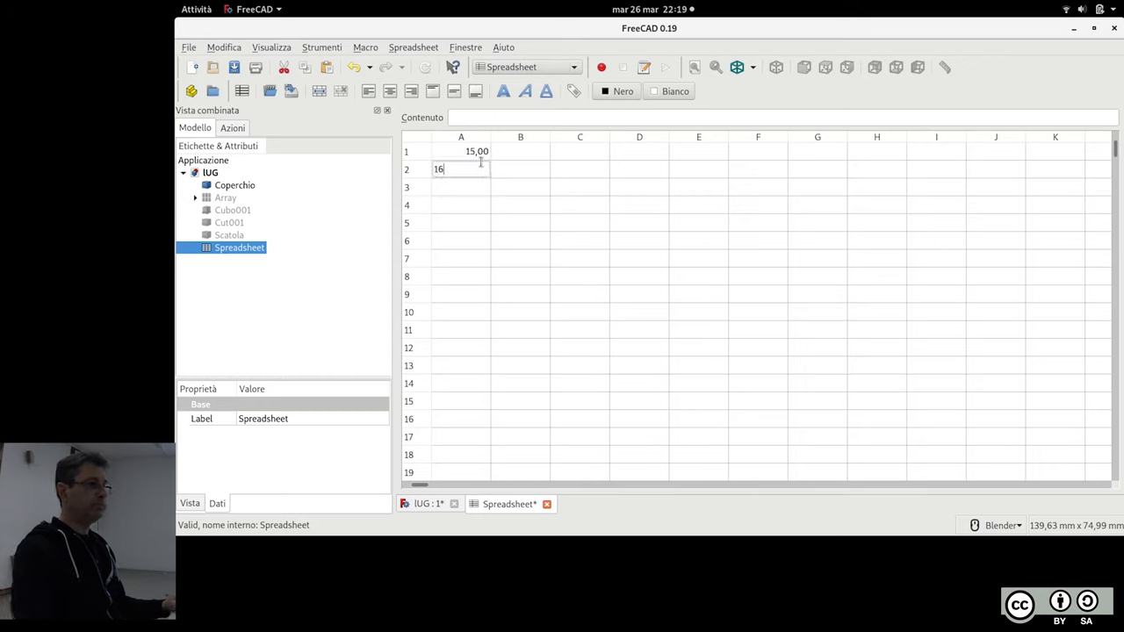
key("Return")
type("2")
key("Return")
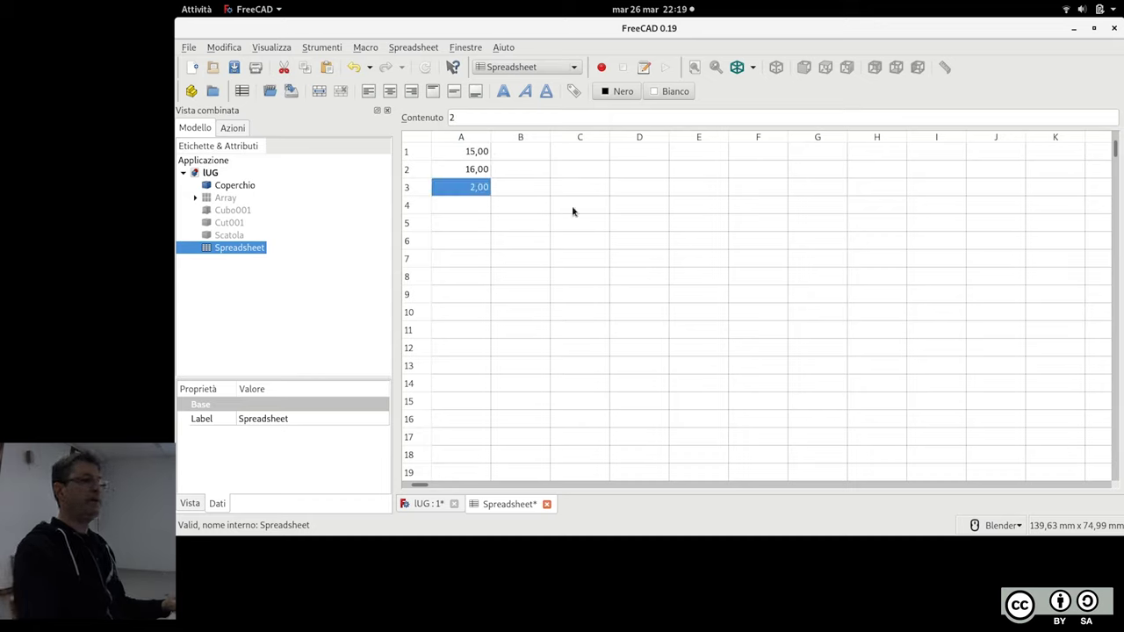
Check the values in A1–A3 and return to the IUG 3D view
left_click(454, 155)
left_click(455, 172)
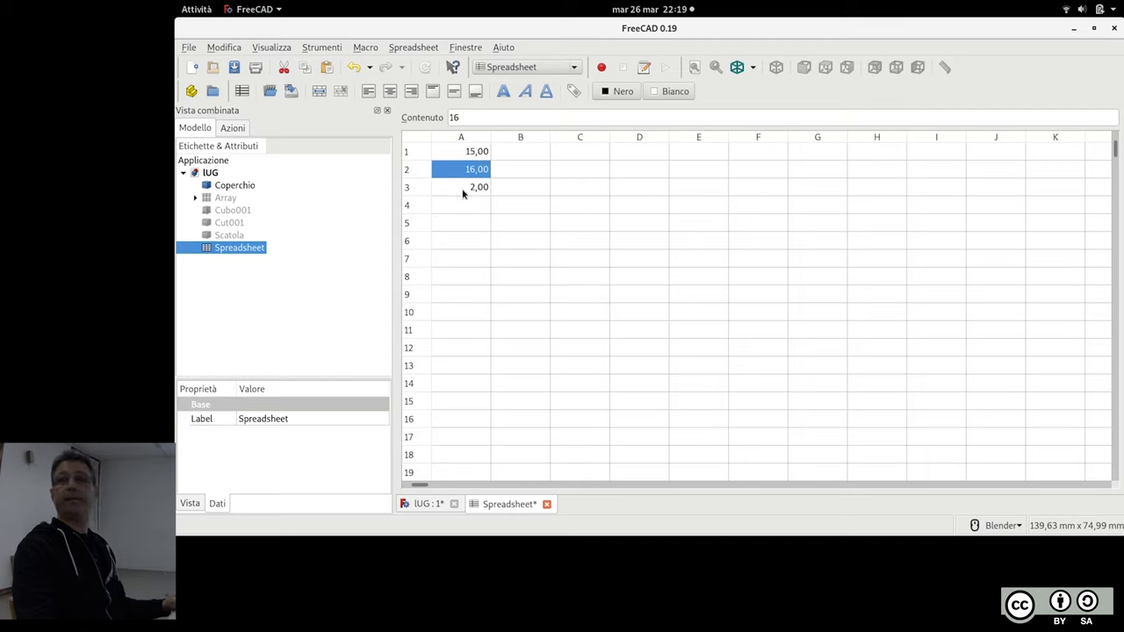
left_click(461, 191)
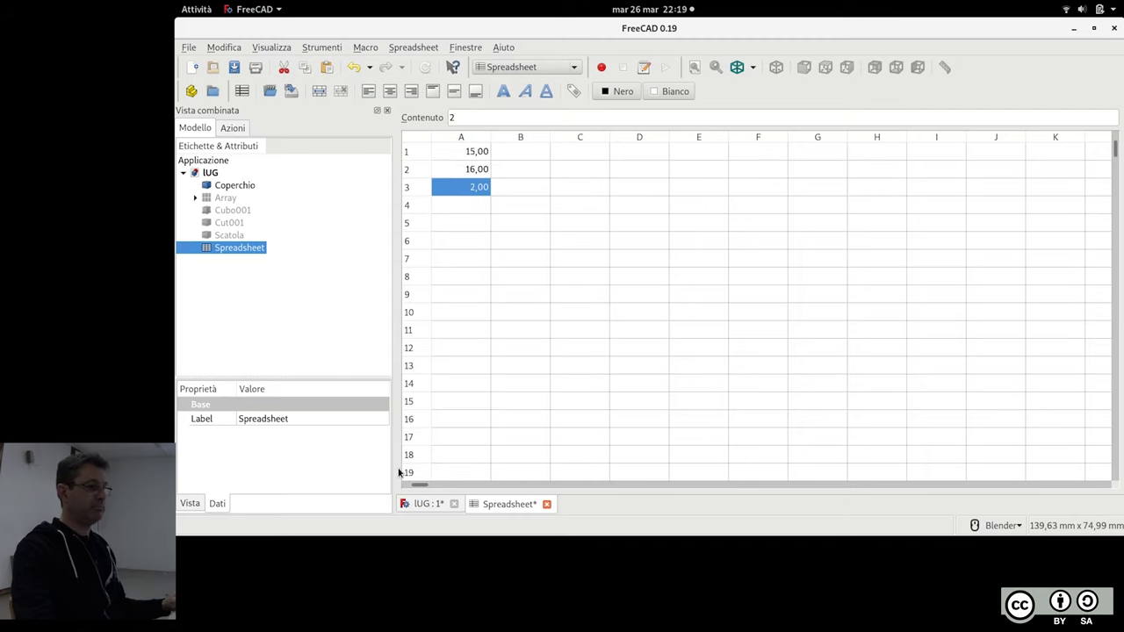
left_click(426, 503)
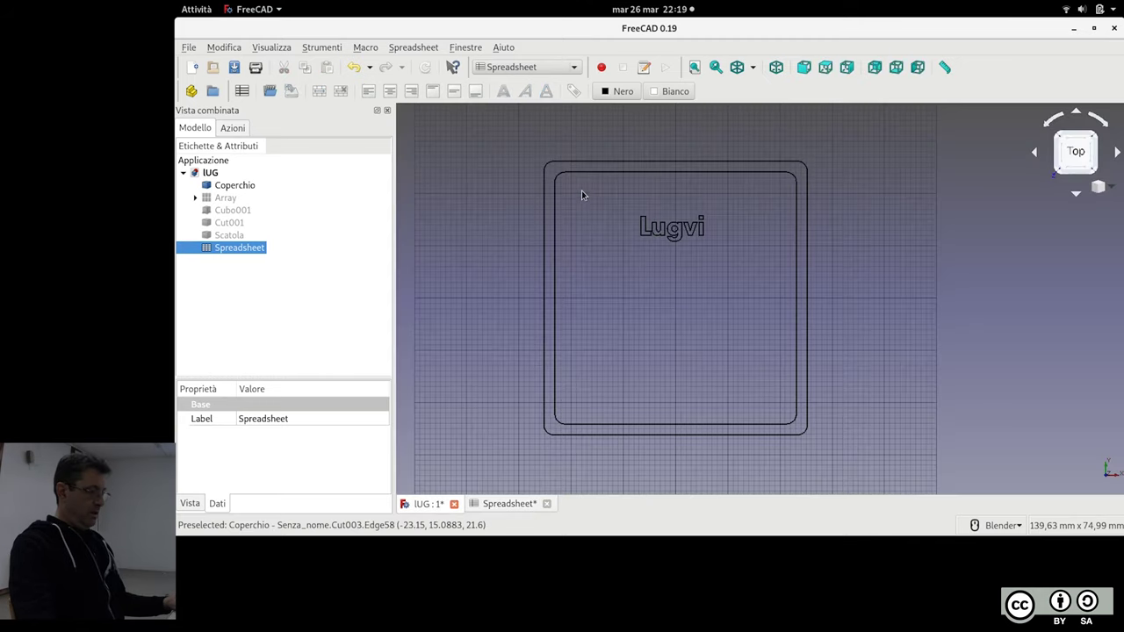
Save the project and switch to the Sketcher workbench
key("ctrl+s")
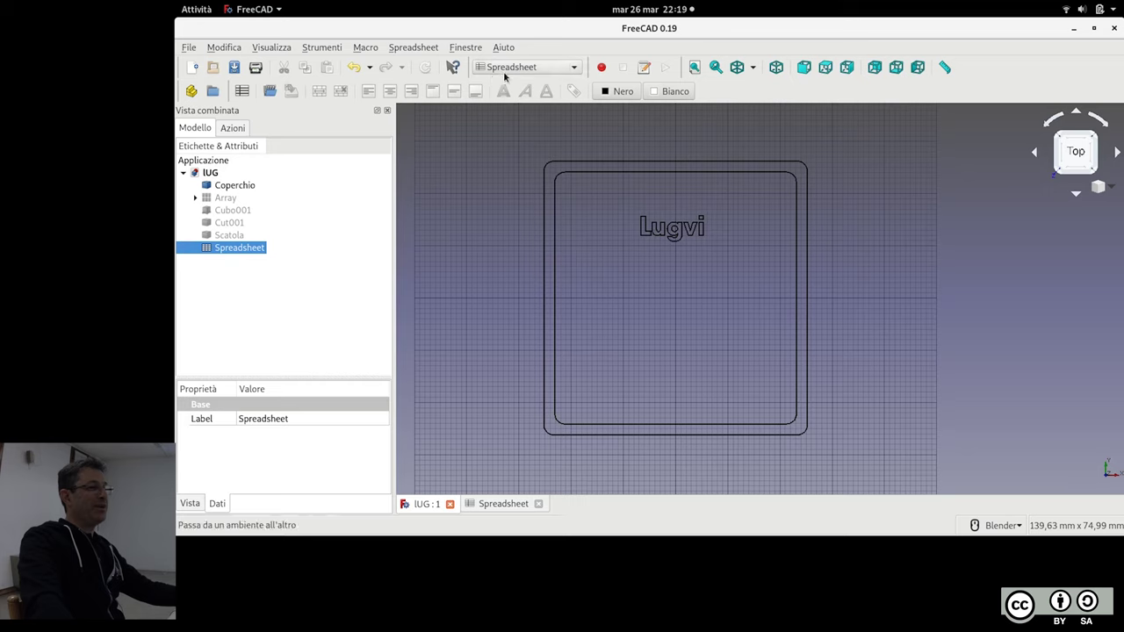
left_click(504, 68)
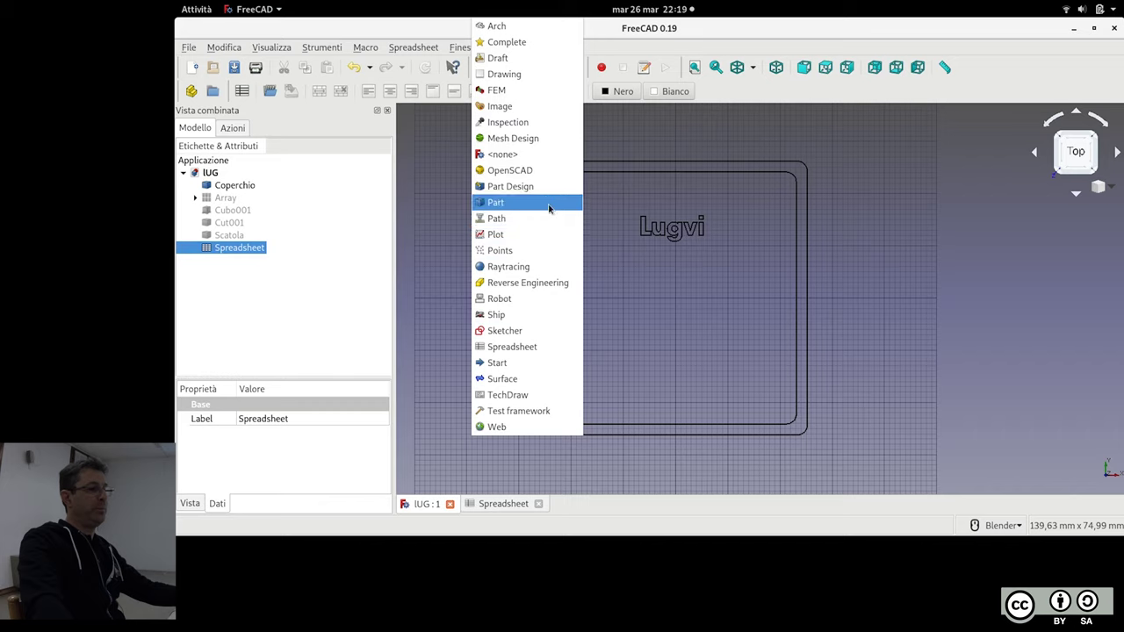
left_click(544, 338)
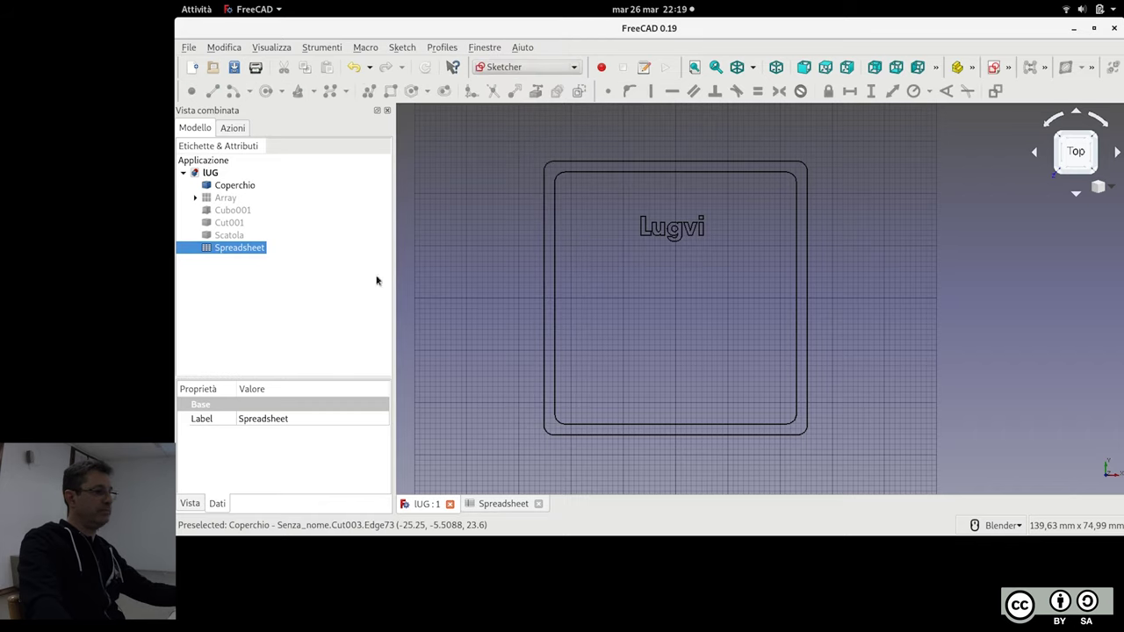
Hide the Coperchio lid and create a new sketch attached to it with ObjectXY
left_click(236, 185)
key("space")
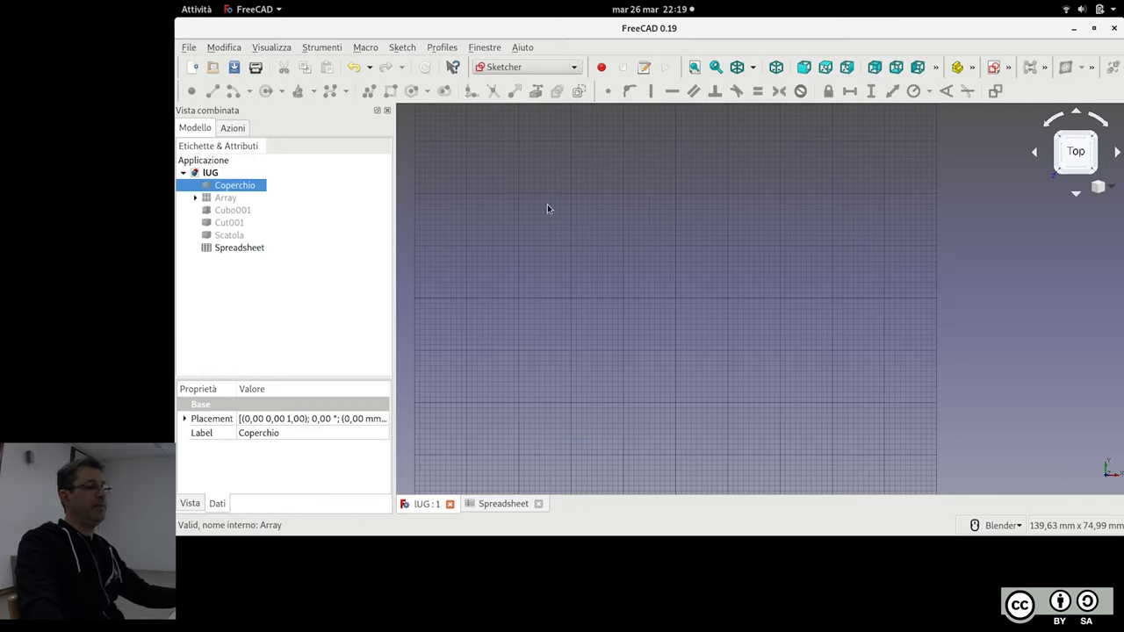
left_click(994, 67)
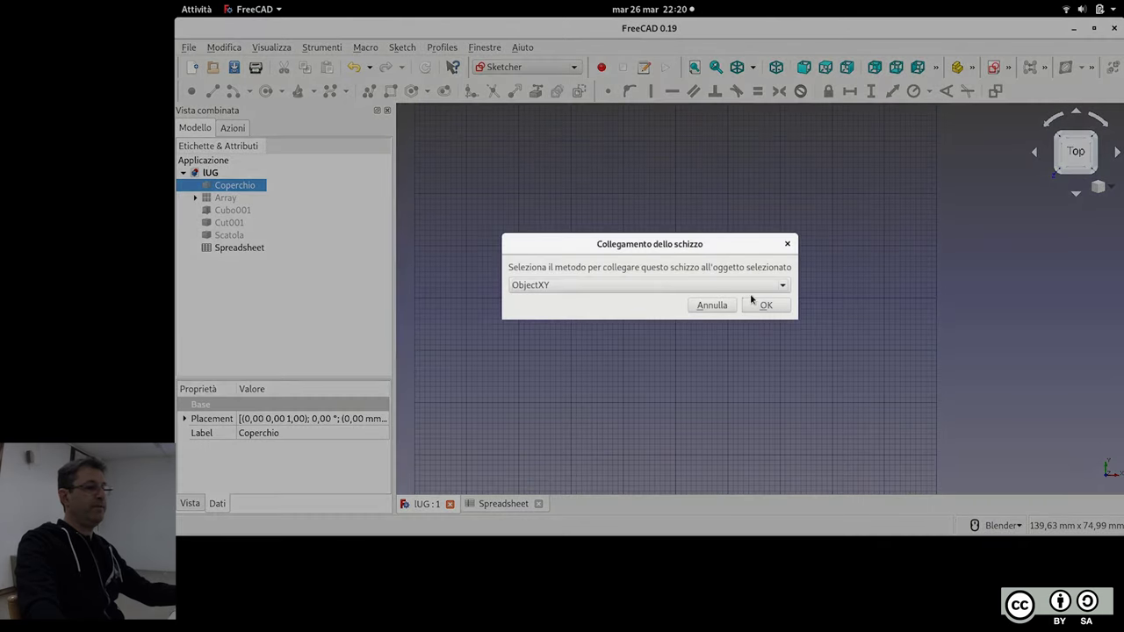
left_click(766, 305)
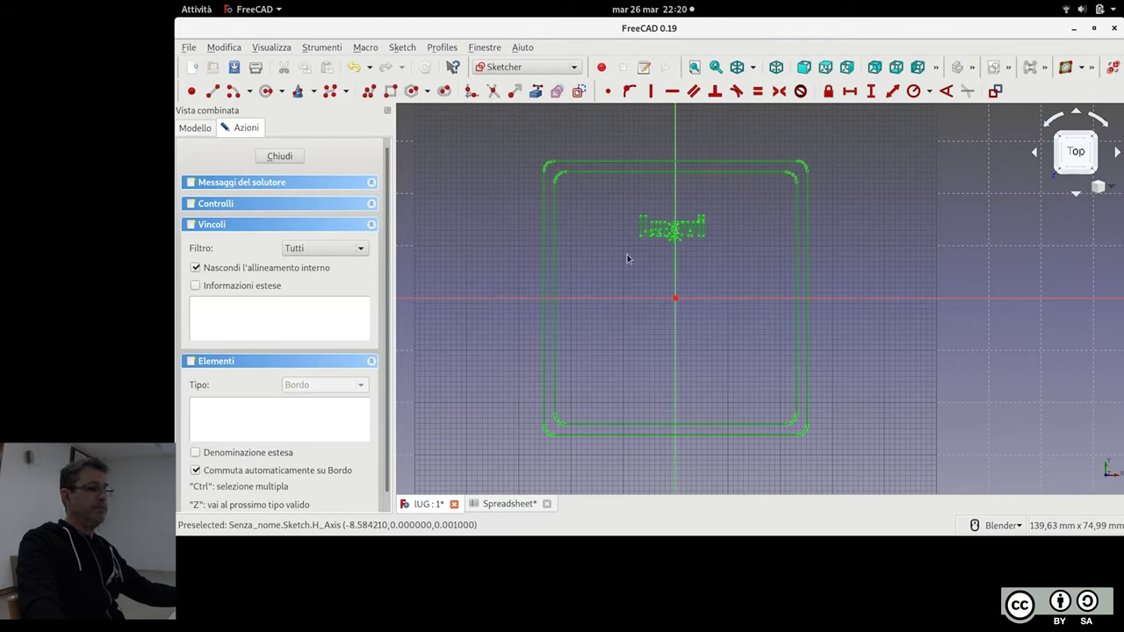
Draw four upper circles: left of Lugvi, upper-left outside, far upper right, right of Lugvi
scroll(626, 258, "up", 2)
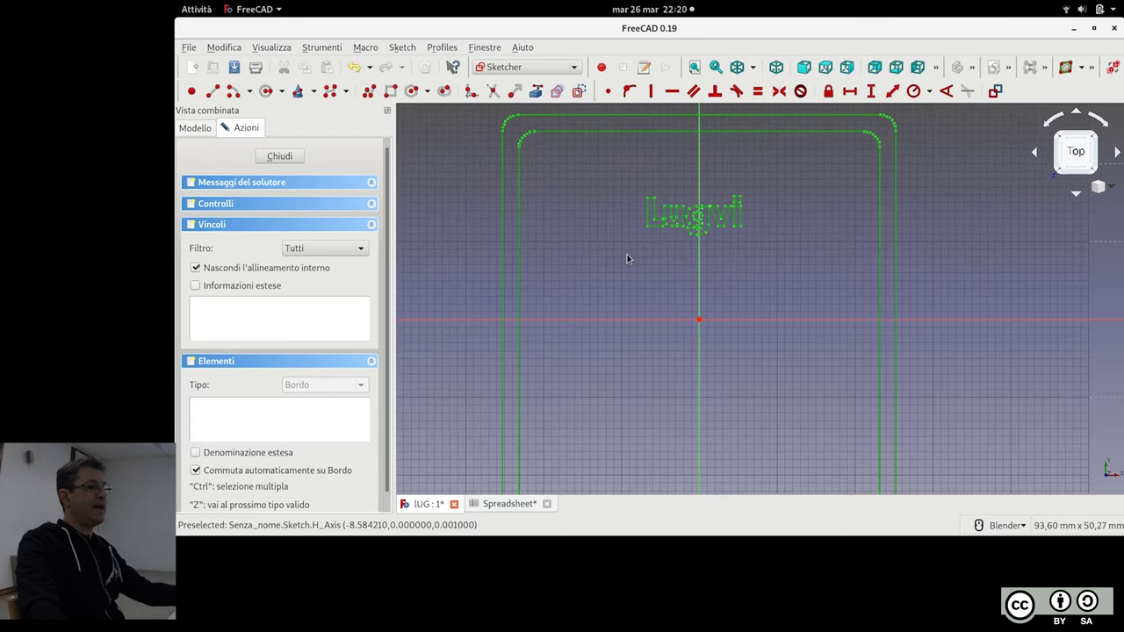
scroll(573, 179, "down", 2)
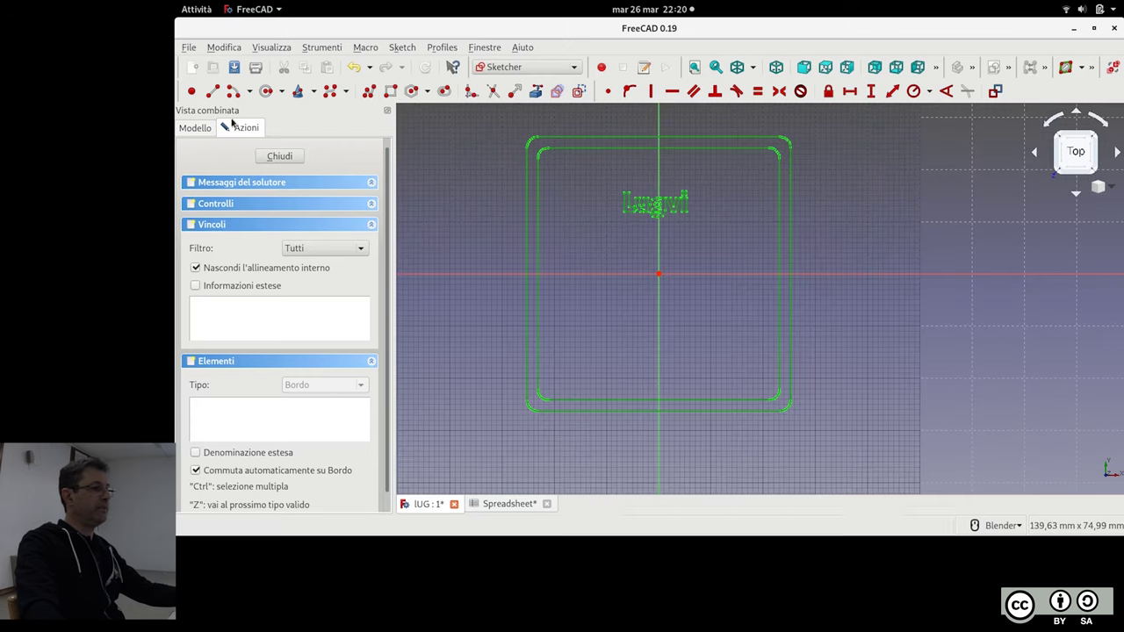
left_click(584, 218)
left_click(568, 207)
left_click(466, 199)
left_click(492, 195)
left_click(868, 201)
left_click(855, 201)
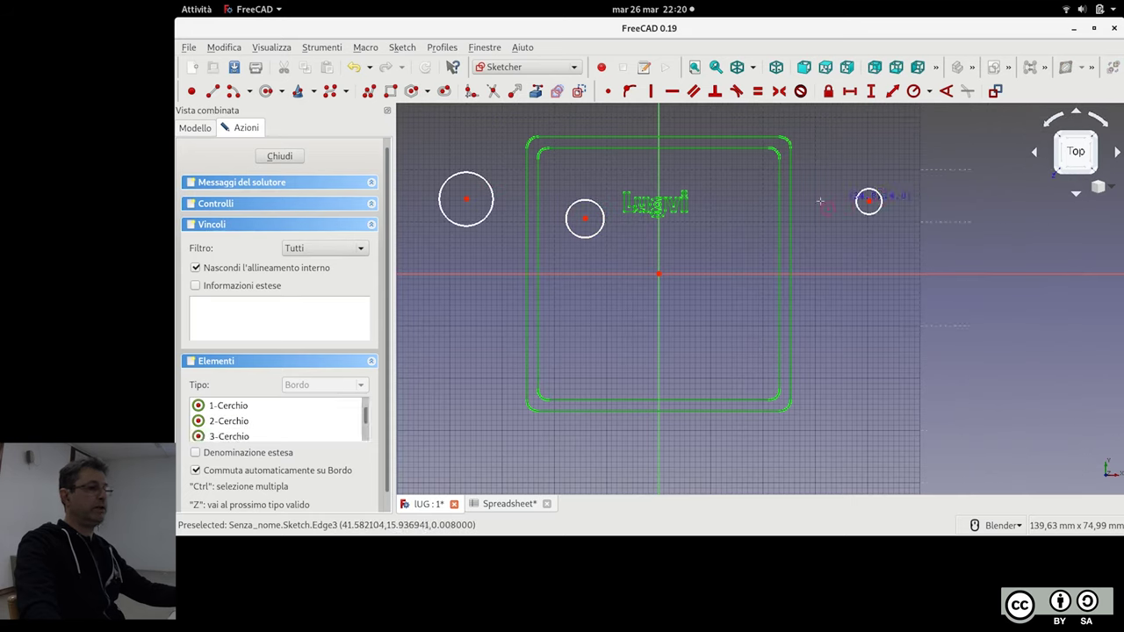
left_click(717, 221)
left_click(735, 203)
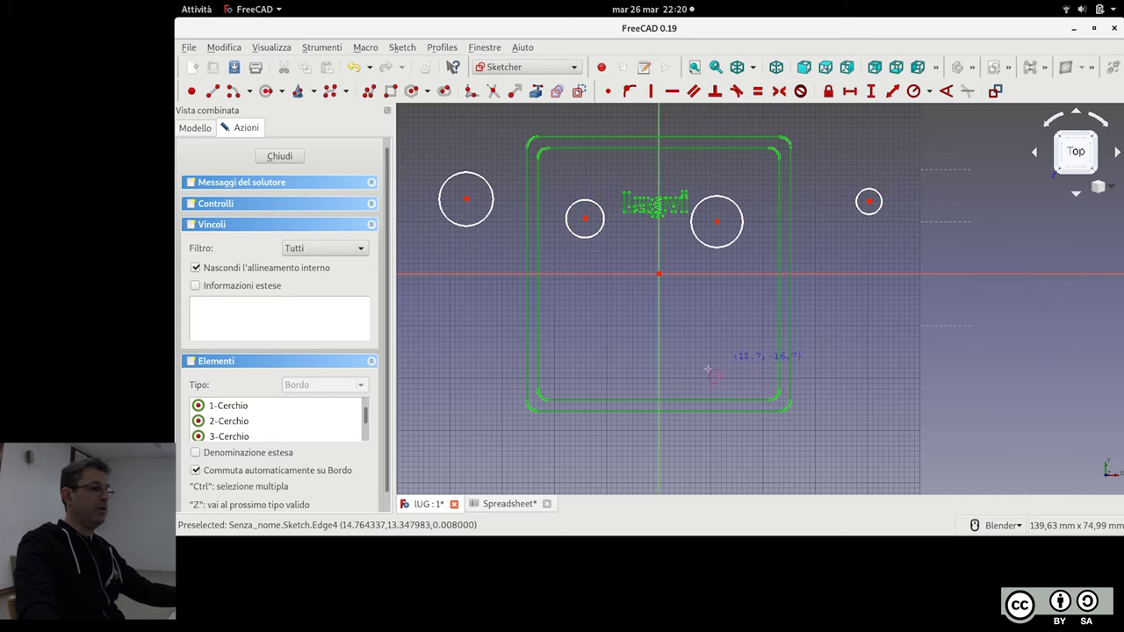
Draw four lower circles: lower half, lower-left outside, lower right, and large far lower right
left_click(598, 329)
left_click(610, 320)
left_click(465, 344)
left_click(481, 323)
left_click(721, 342)
left_click(735, 328)
left_click(854, 354)
left_click(878, 330)
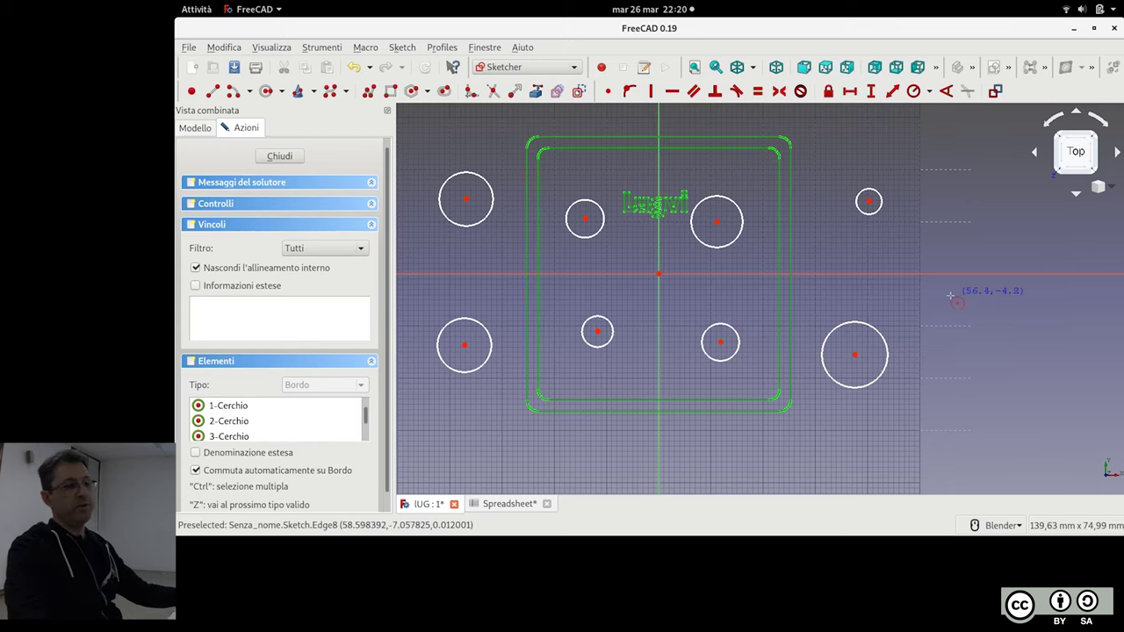
scroll(934, 299, "down", 2)
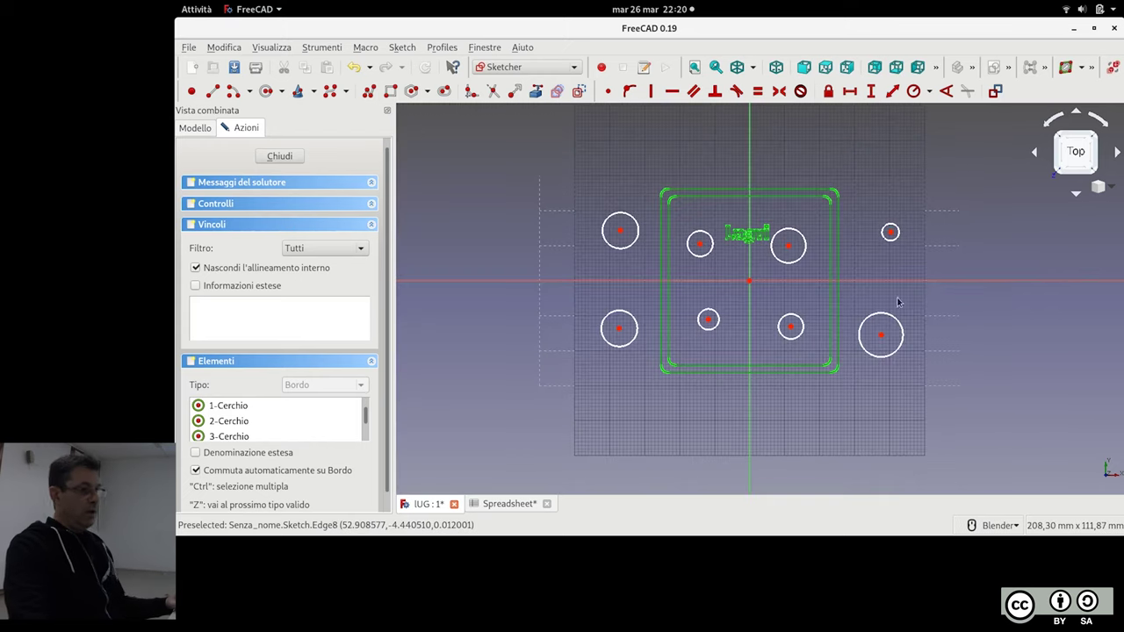
scroll(828, 287, "up", 2)
scroll(803, 272, "up", 2)
scroll(805, 276, "down", 2)
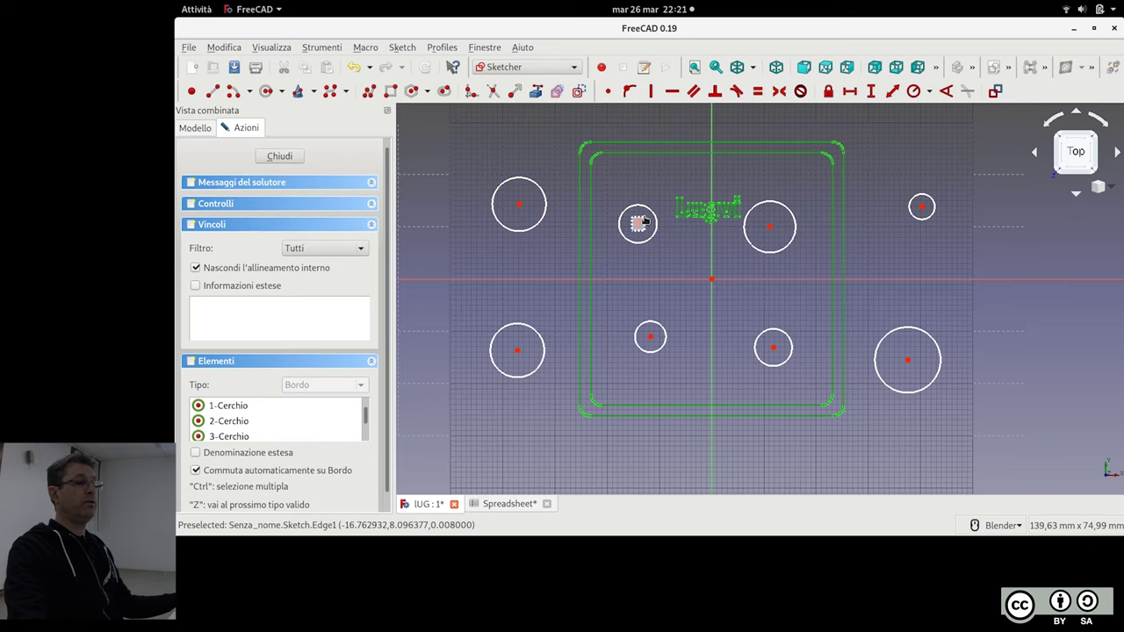
Make the centres of the circle beside Lugvi and the upper-left circle coincident
left_click(636, 225)
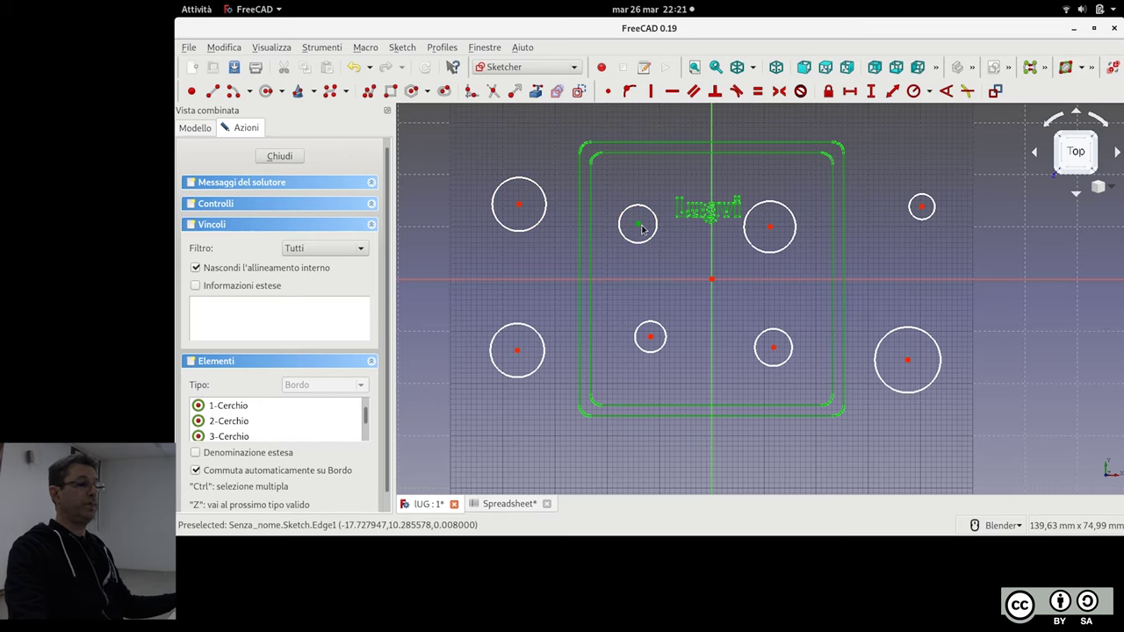
left_click(519, 205)
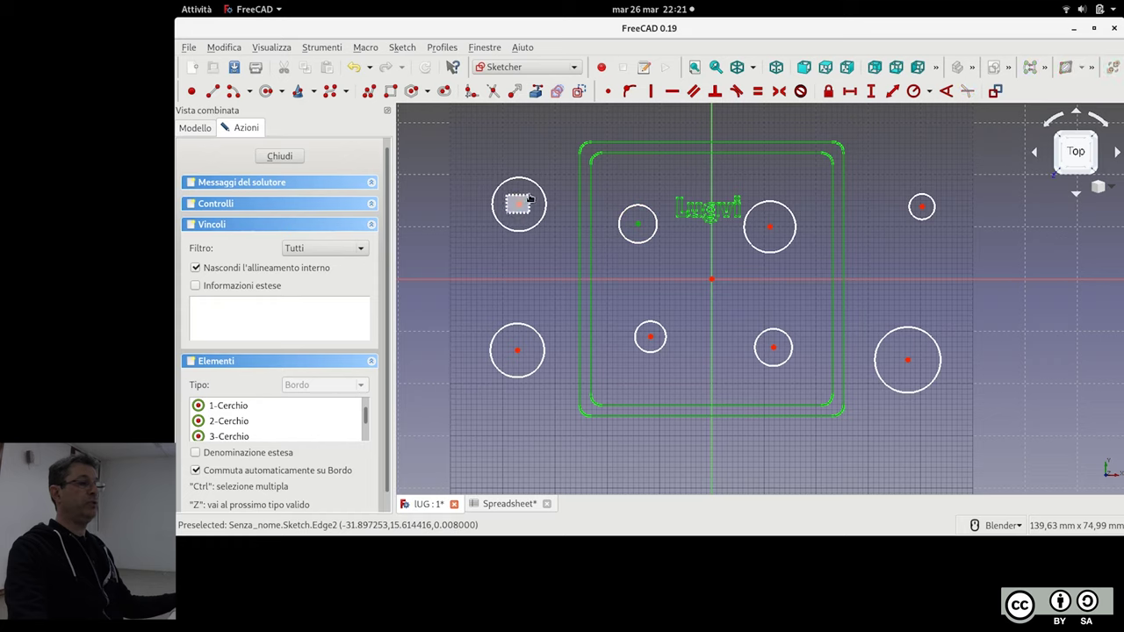
left_click(609, 91)
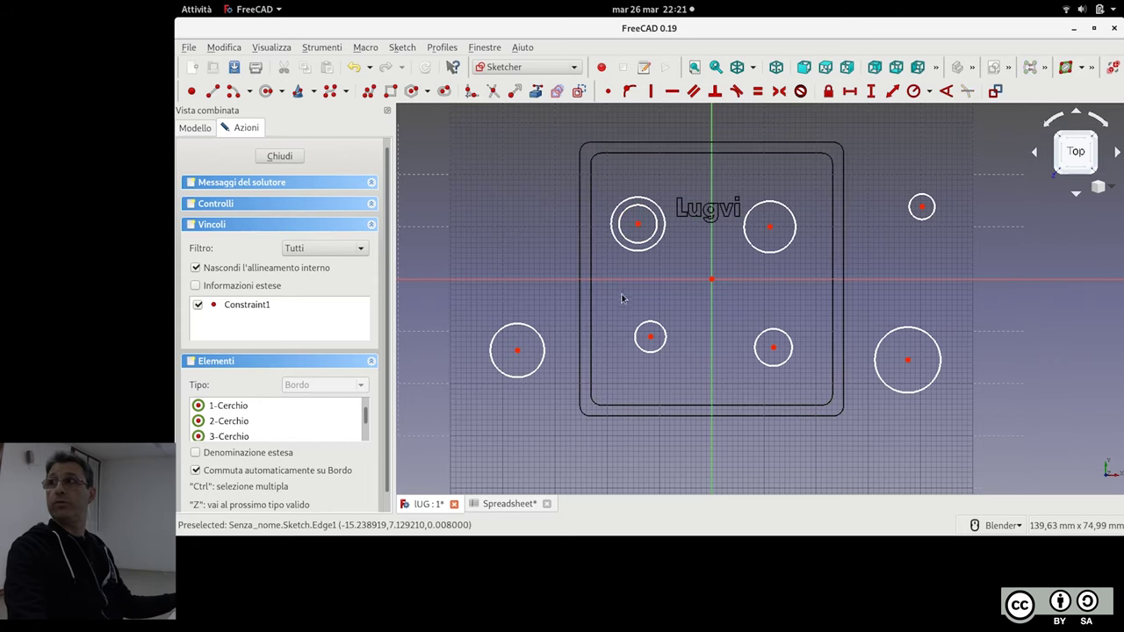
scroll(632, 232, "up", 2)
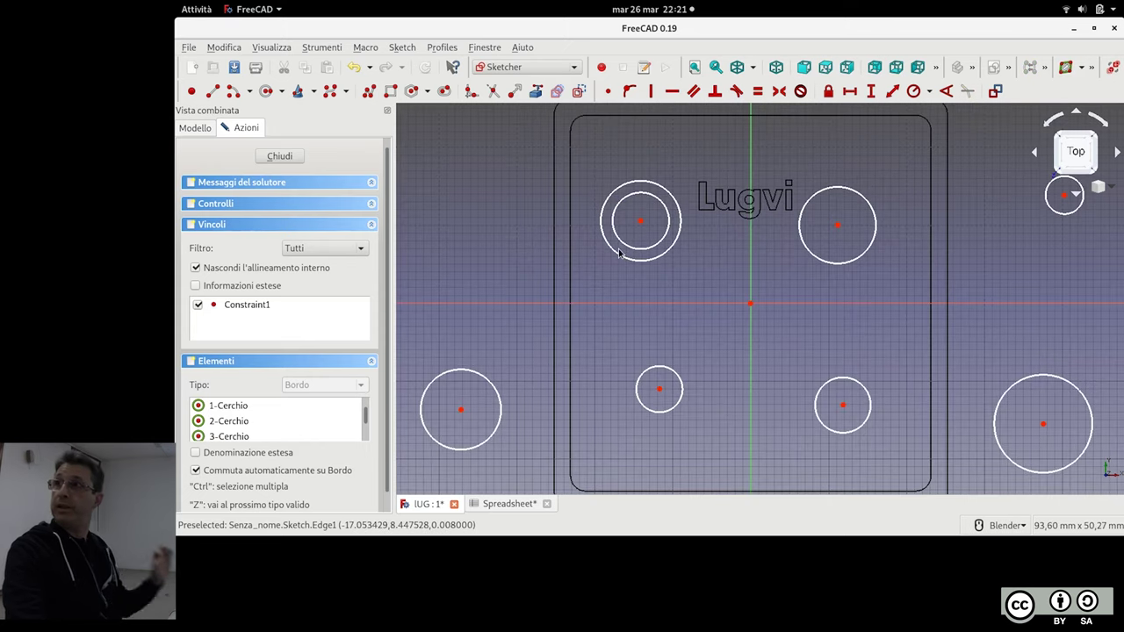
scroll(619, 253, "down", 2)
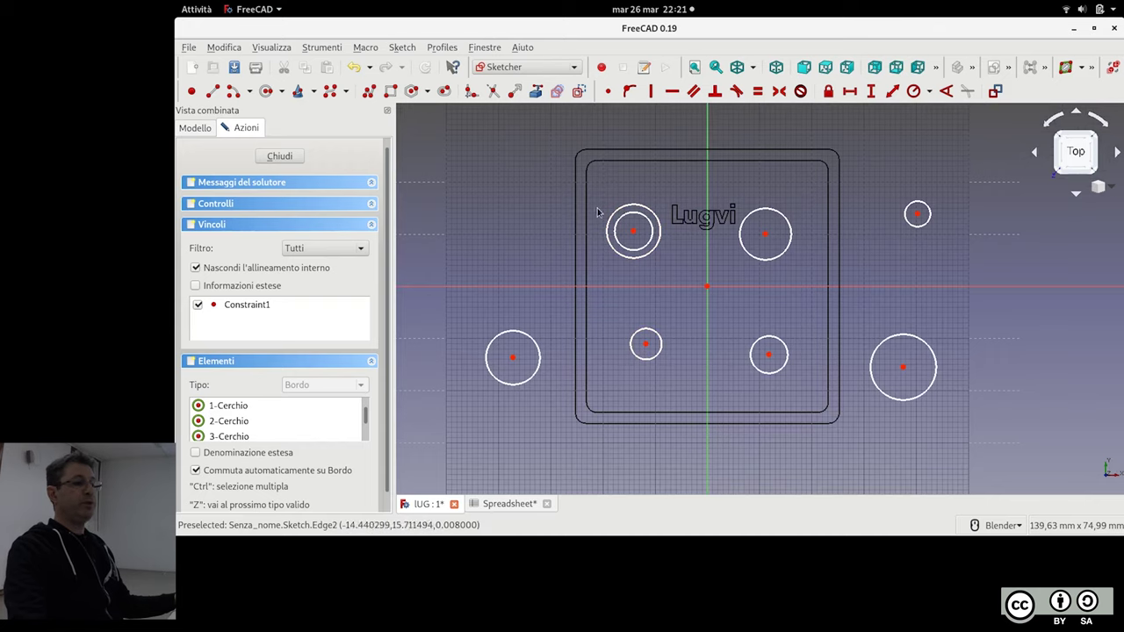
scroll(636, 223, "up", 2)
scroll(649, 220, "up", 2)
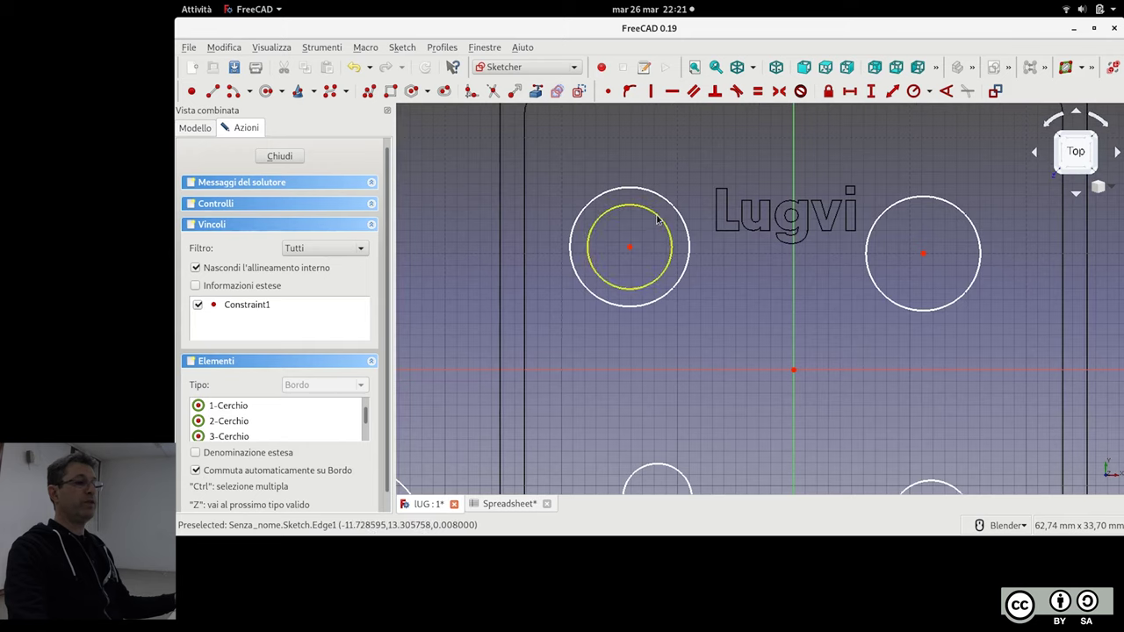
Select the inner and outer circles of the new concentric pair
left_click(657, 219)
left_click(670, 206)
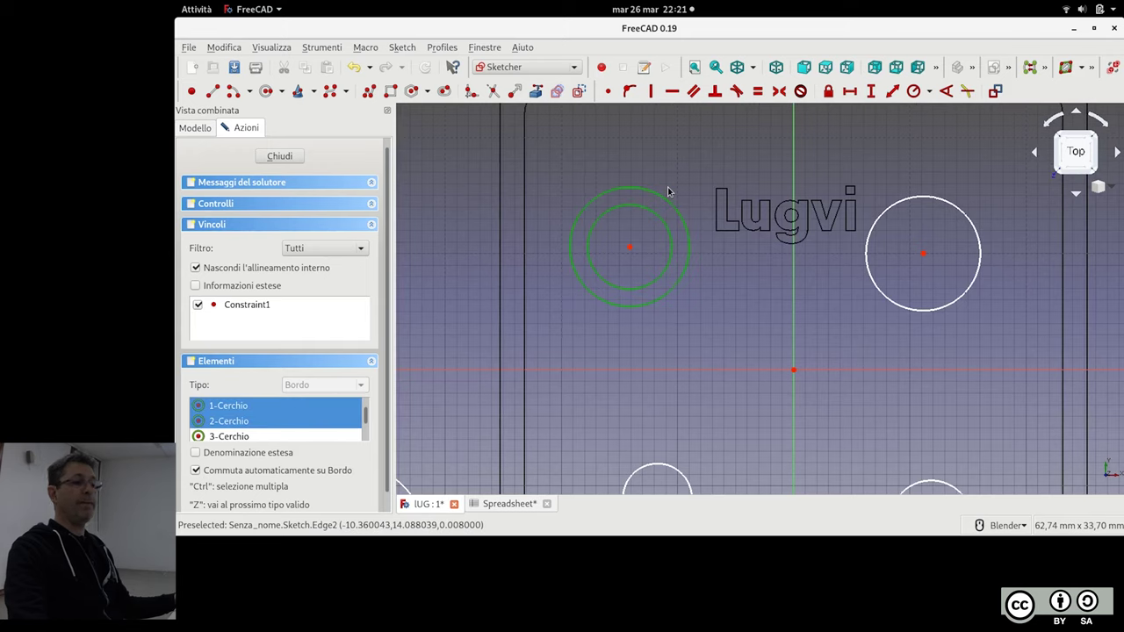
scroll(667, 191, "down", 3)
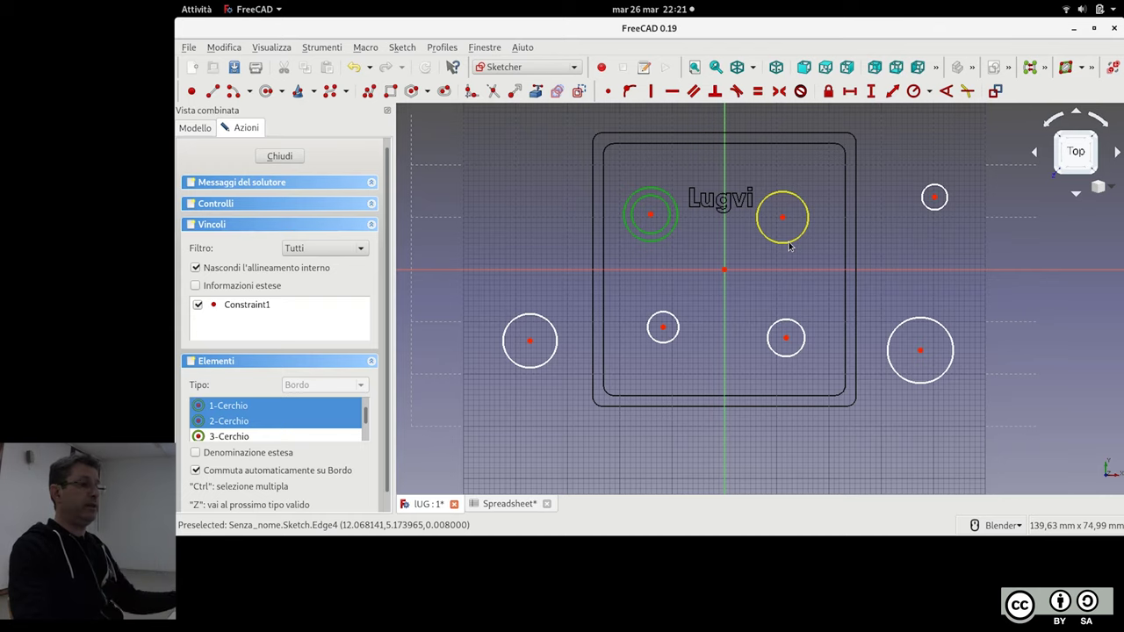
scroll(683, 394, "up", 3)
Make the lower-left circle concentric with the middle small circle
middle_click_drag(685, 342, 720, 363, "shift")
left_click(688, 312)
left_click(490, 333)
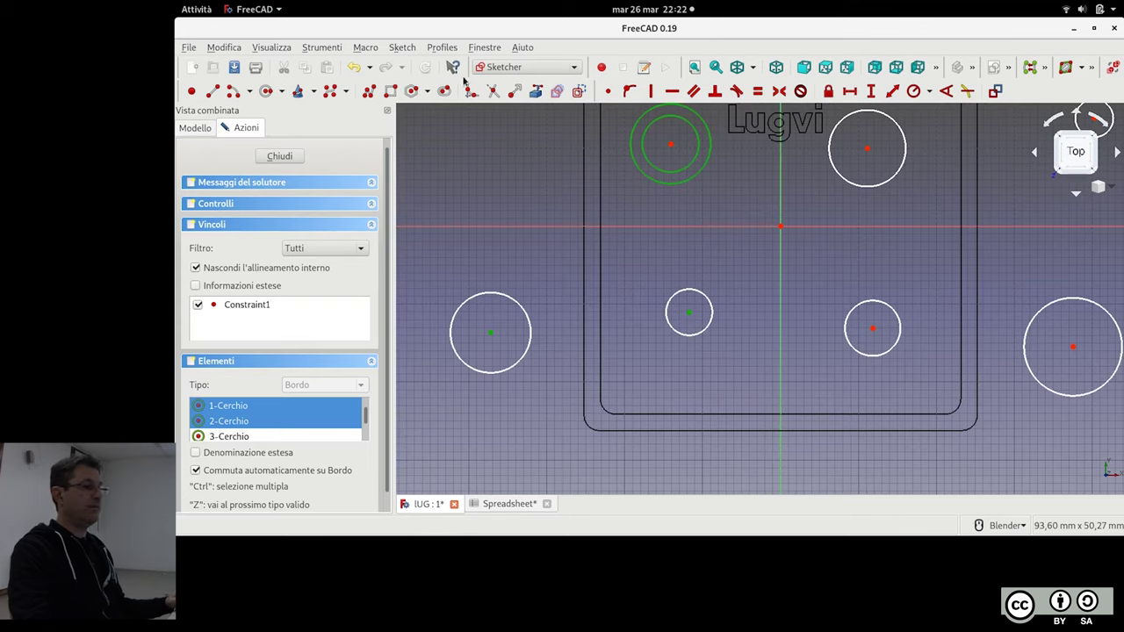
left_click(607, 91)
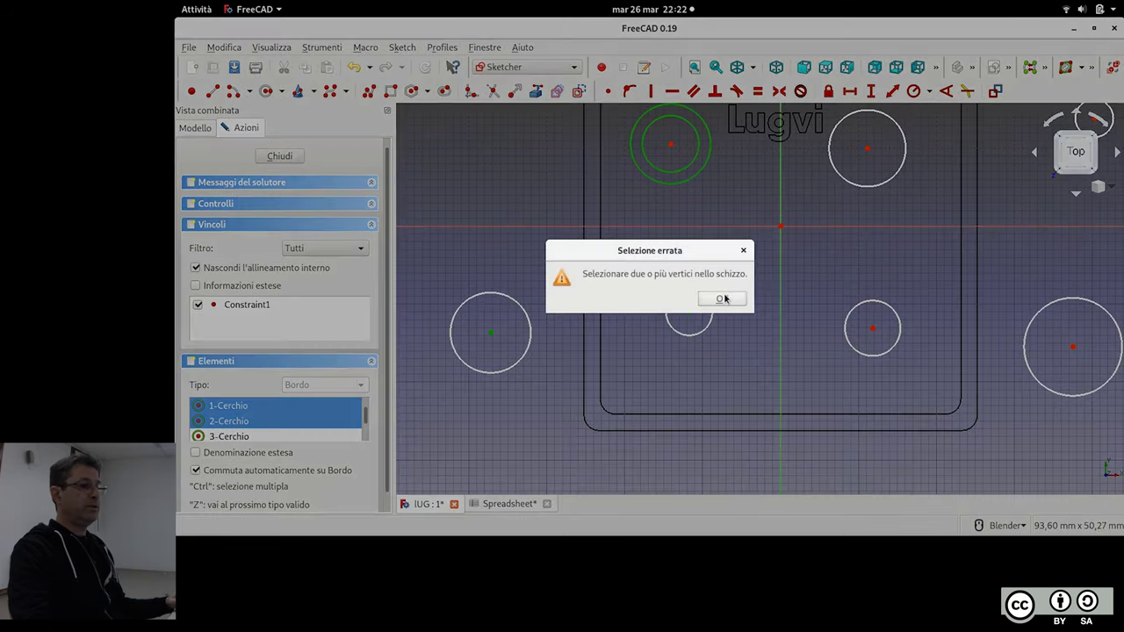
left_click(720, 299)
left_click(725, 314)
left_click(689, 314)
left_click(491, 337)
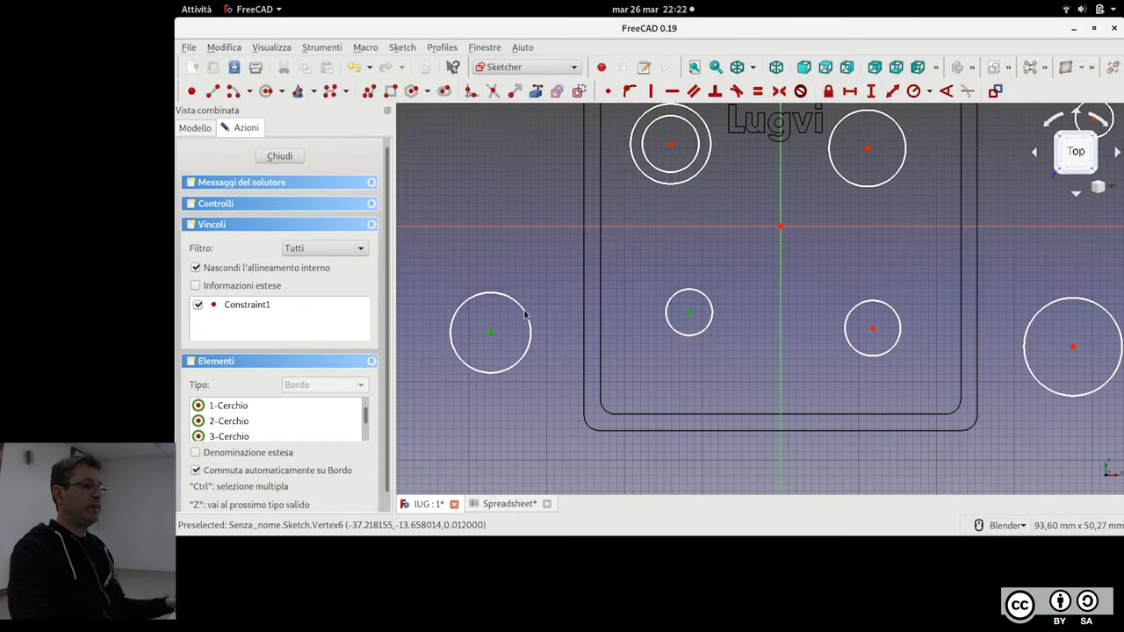
left_click(608, 91)
Draw concentric circles on the lower-right hole and the top hole
middle_click_drag(786, 294, 661, 283, "shift")
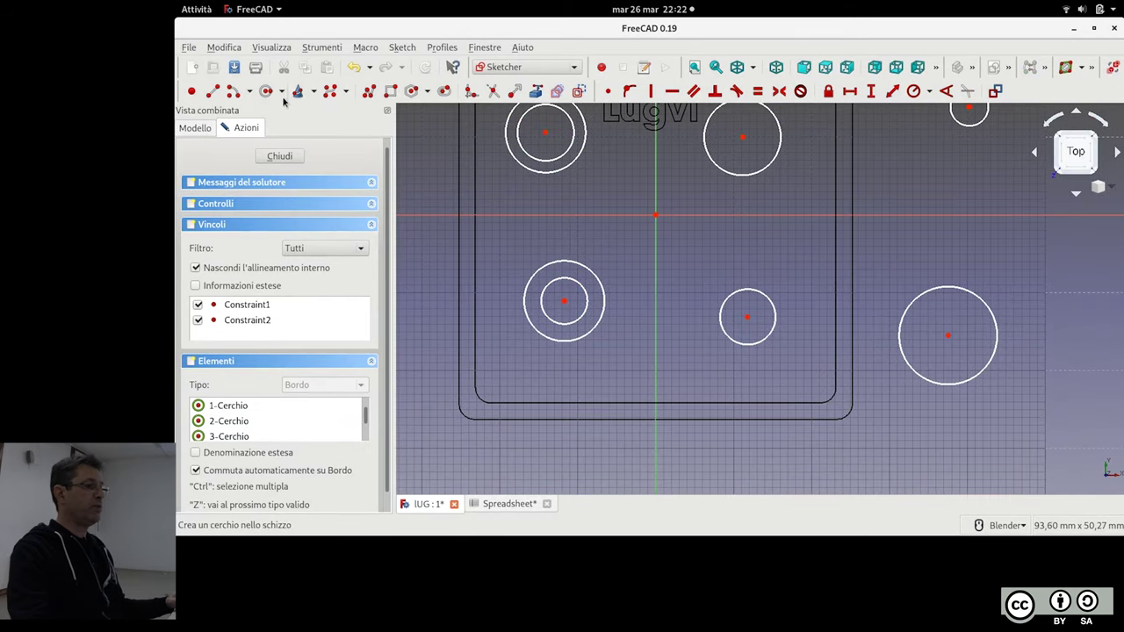
scroll(709, 307, "up", 2)
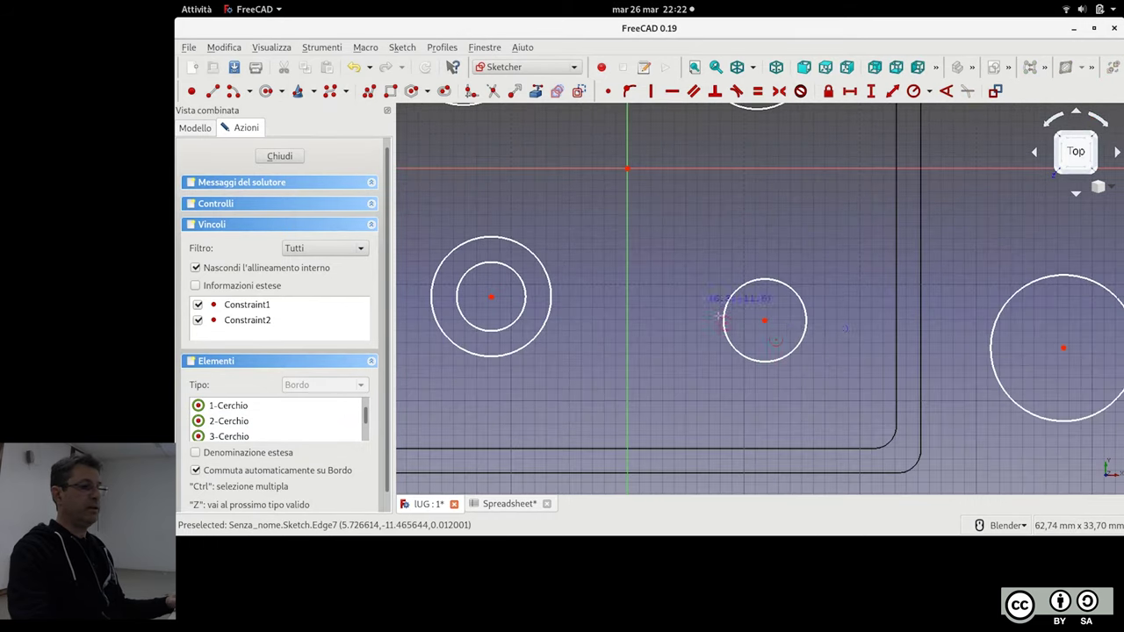
left_click(765, 321)
left_click(799, 282)
middle_click_drag(779, 111, 709, 263, "shift")
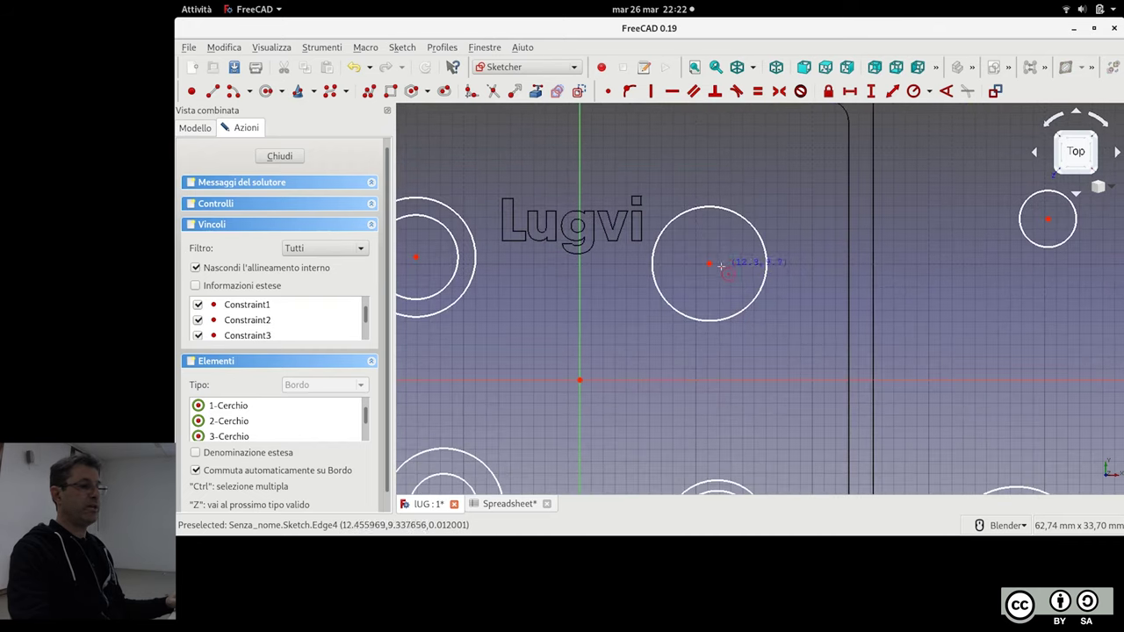
left_click(711, 266)
left_click(766, 210)
scroll(772, 237, "down", 2)
scroll(791, 256, "down", 1)
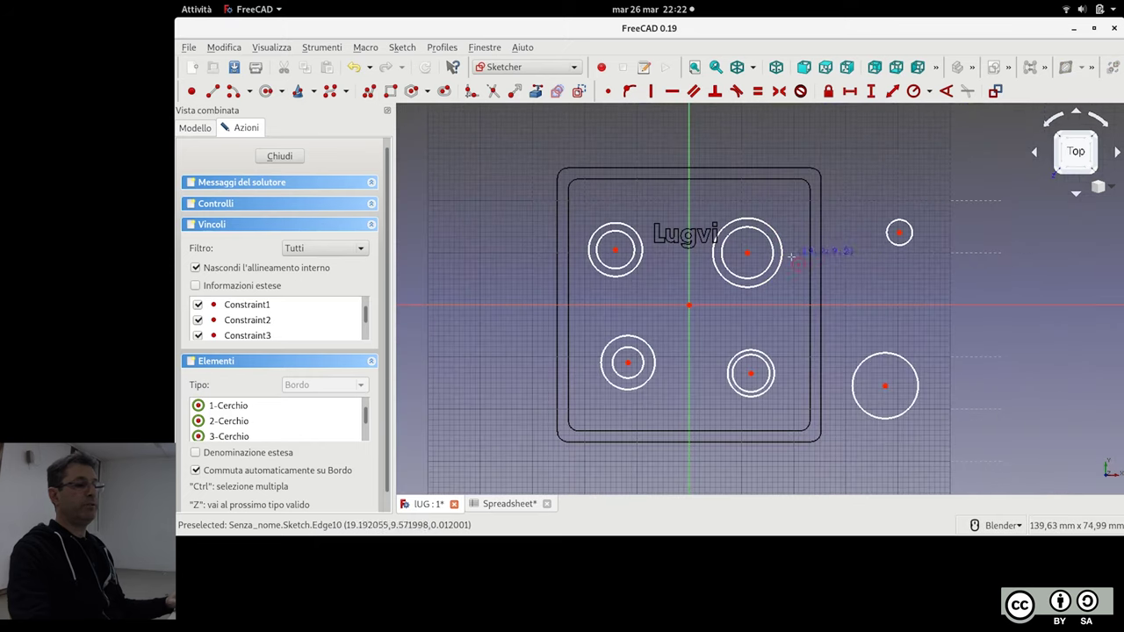
right_click(896, 235)
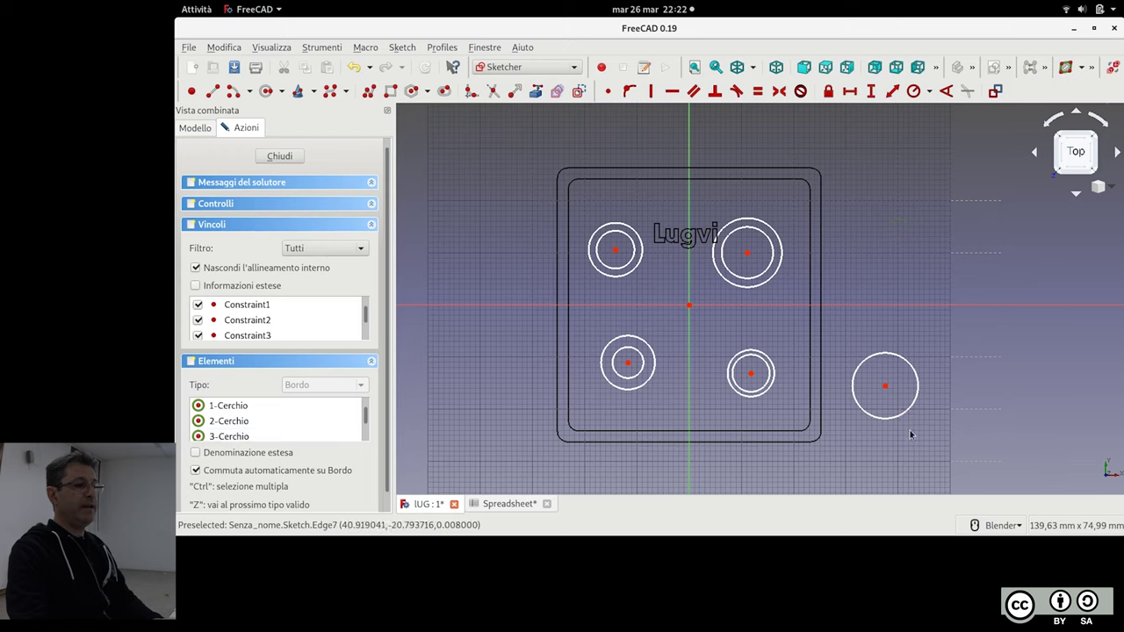
Remove the stray circles and add a horizontal distance from the top-right centre to the vertical axis
key("ctrl+z")
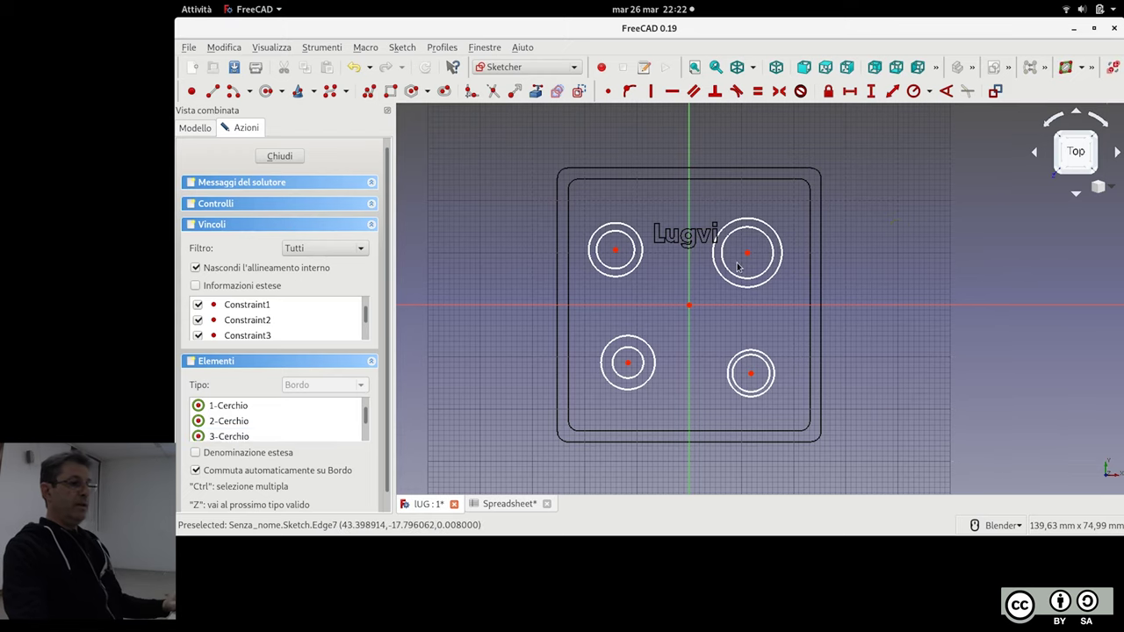
scroll(739, 265, "up", 2)
scroll(739, 265, "down", 2)
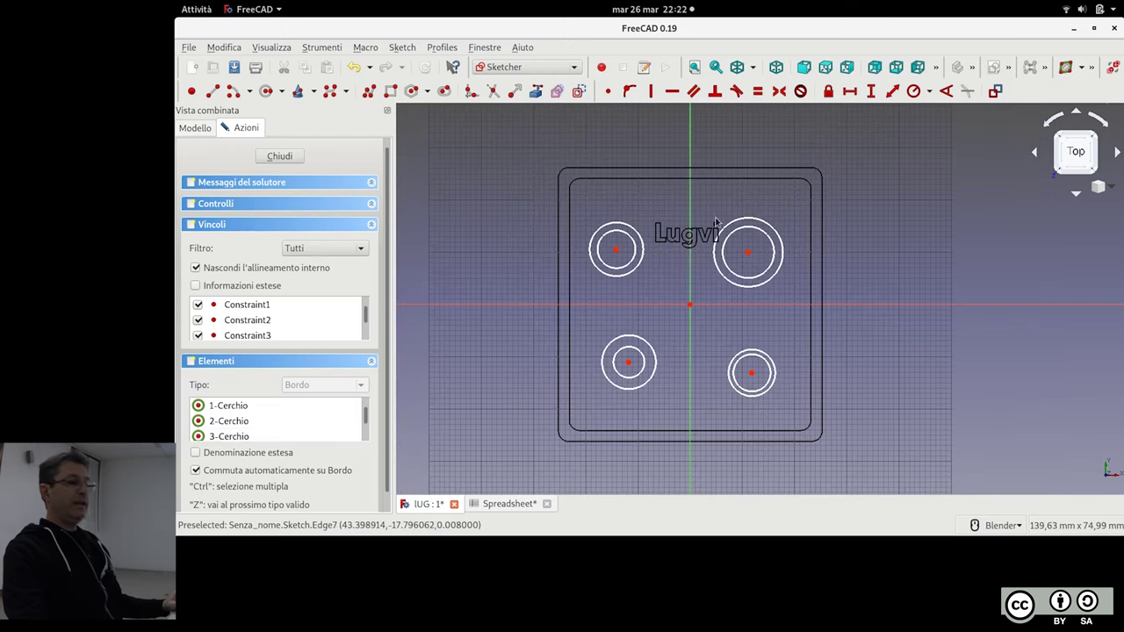
left_click(749, 255)
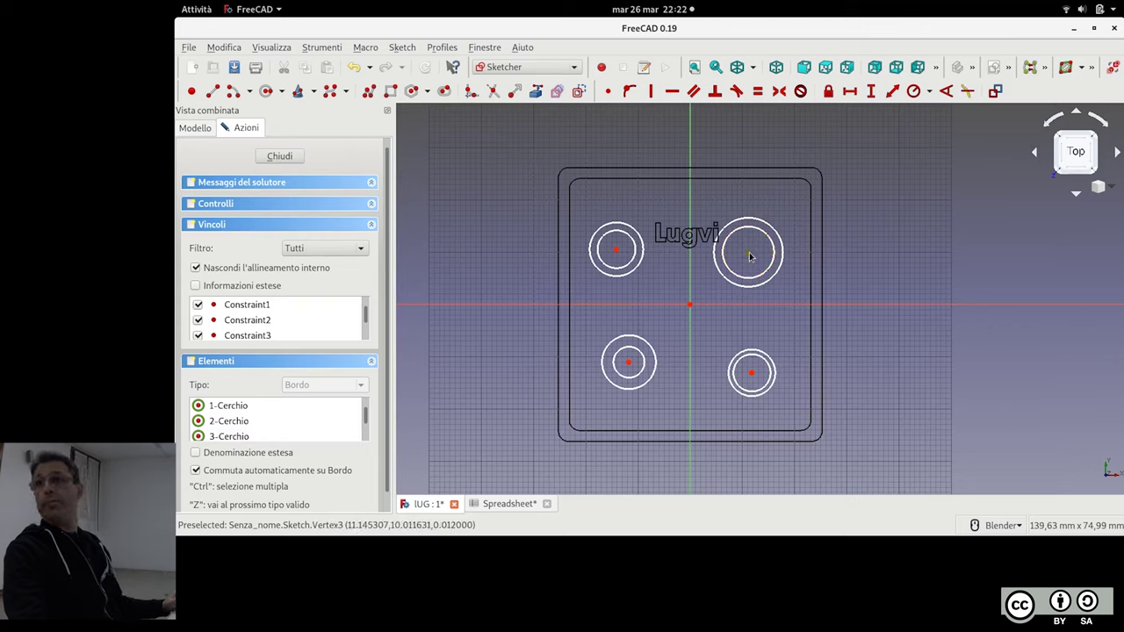
left_click(691, 214)
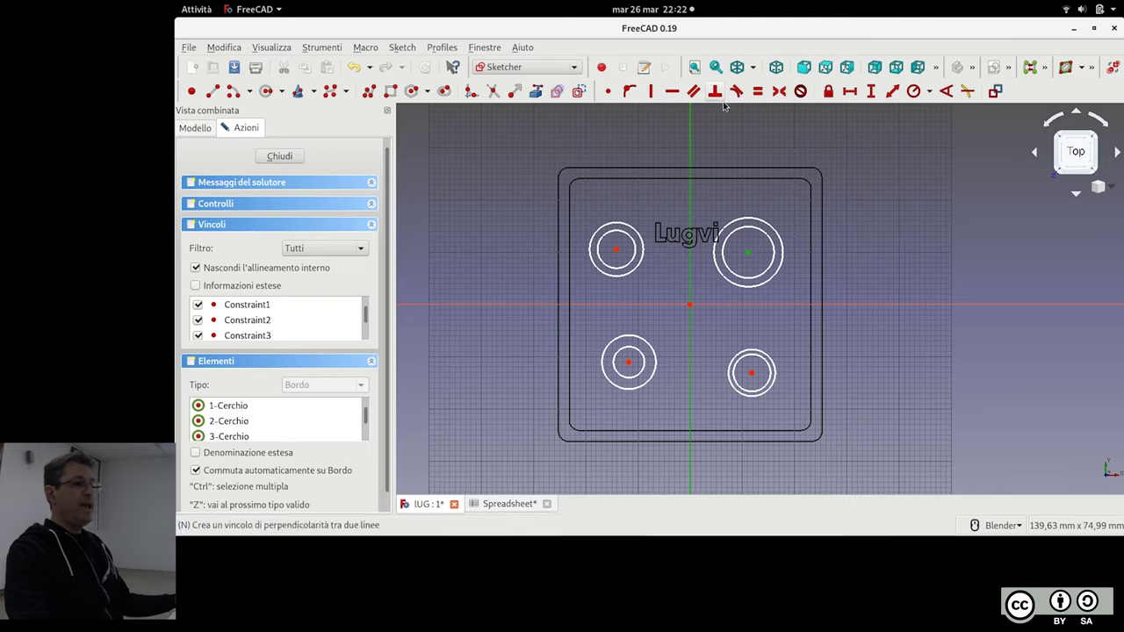
left_click(851, 92)
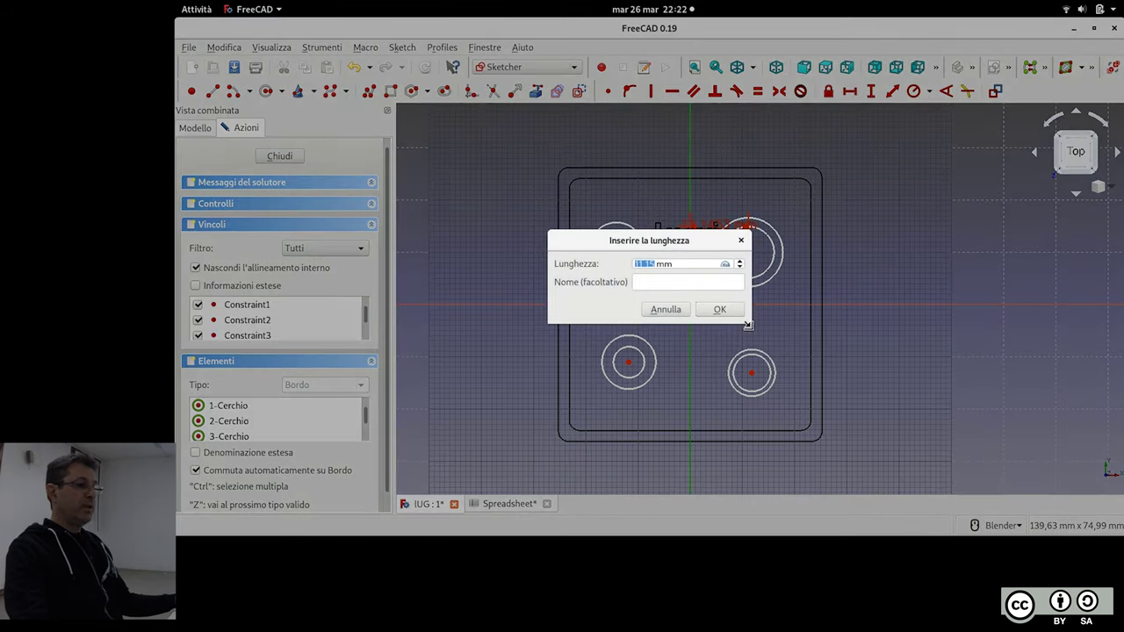
Accept the proposed 11.15 mm distance and move its label above the circles
left_click_drag(746, 325, 784, 351)
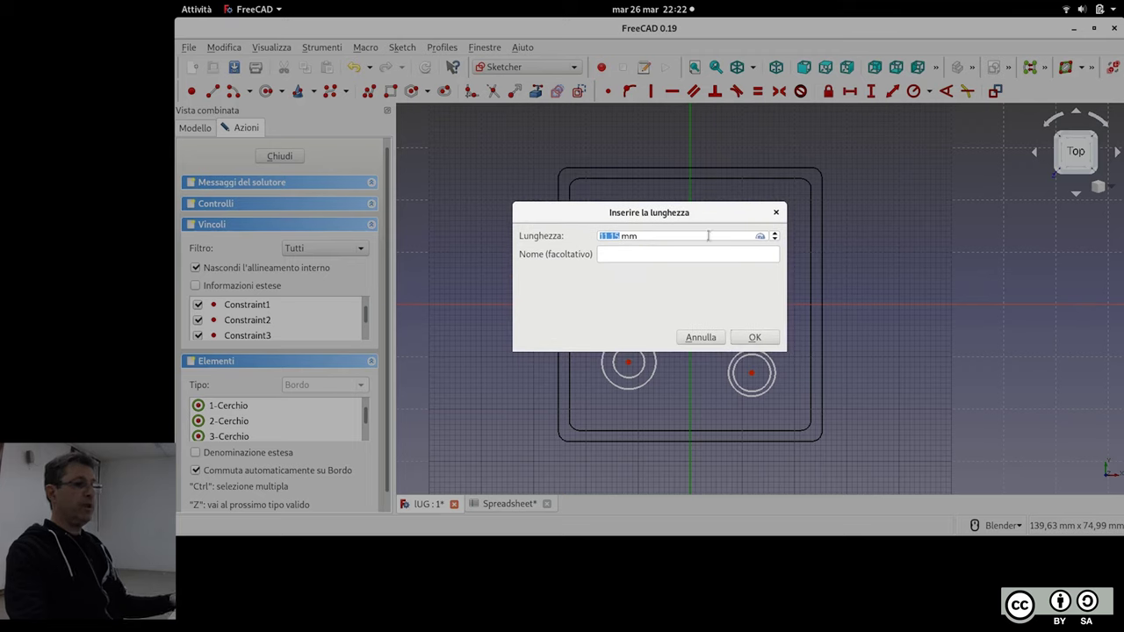
left_click(752, 337)
scroll(718, 235, "up", 5)
left_click_drag(718, 235, 716, 192)
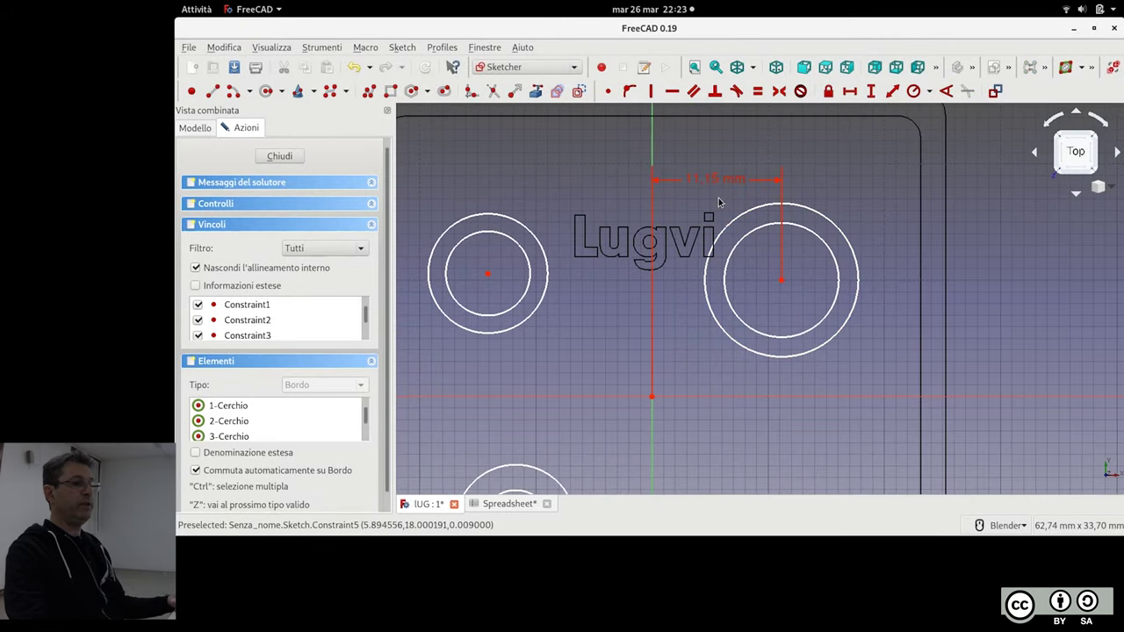
scroll(752, 260, "down", 2)
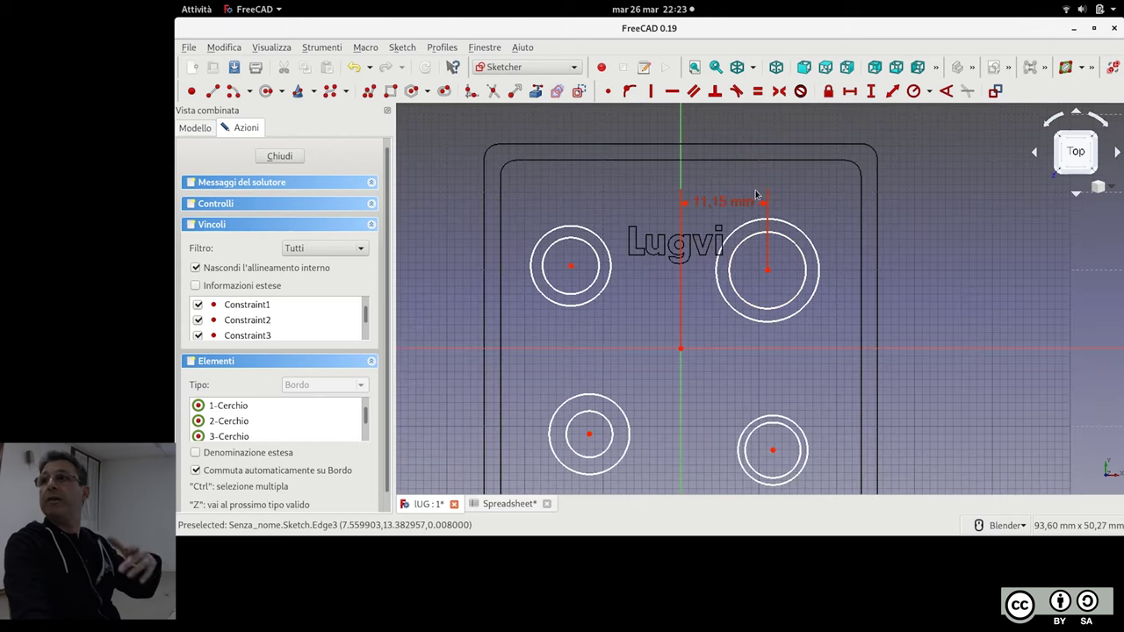
scroll(762, 192, "down", 3)
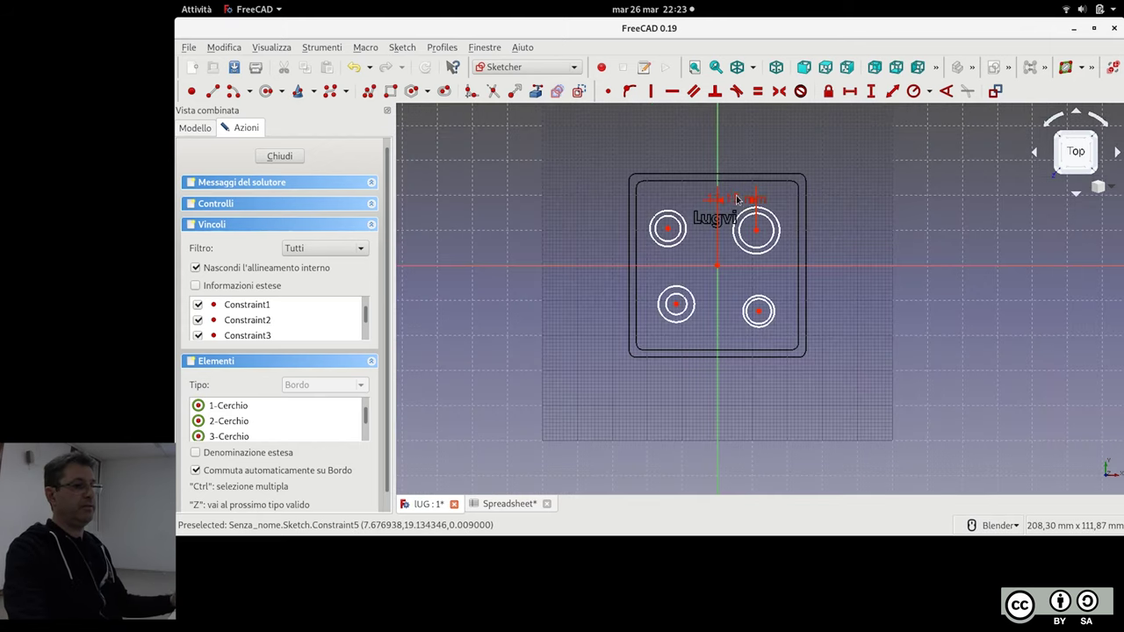
Drive the distance with Spreadsheet.A1, making it 15 mm, and check cell A1
left_click(744, 204)
left_click(739, 204)
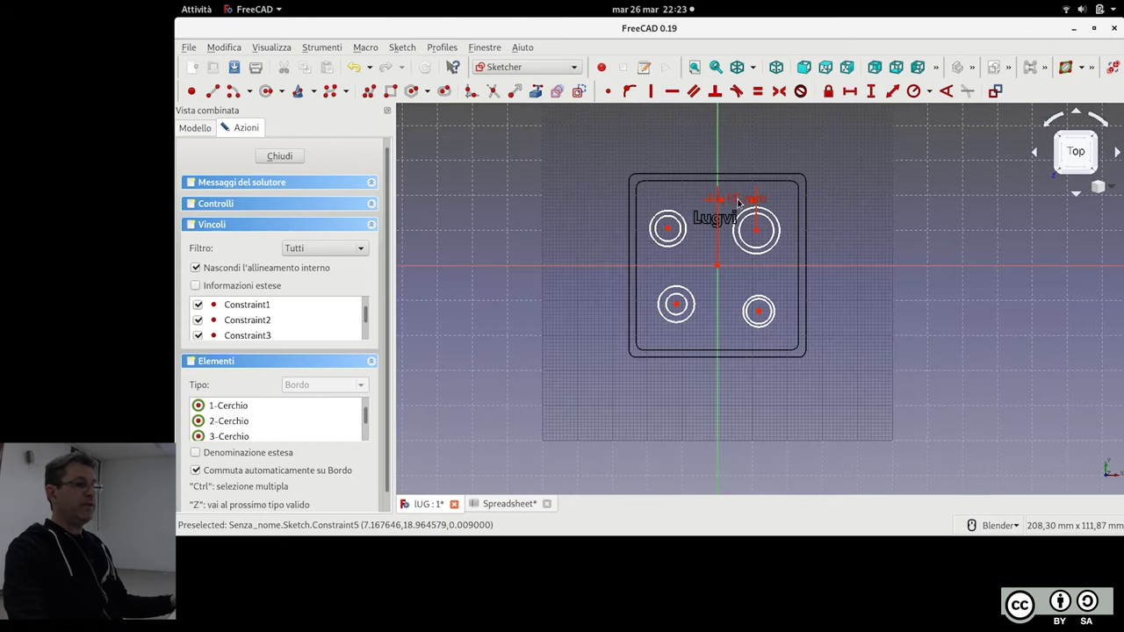
left_click(734, 204)
double_click(734, 204)
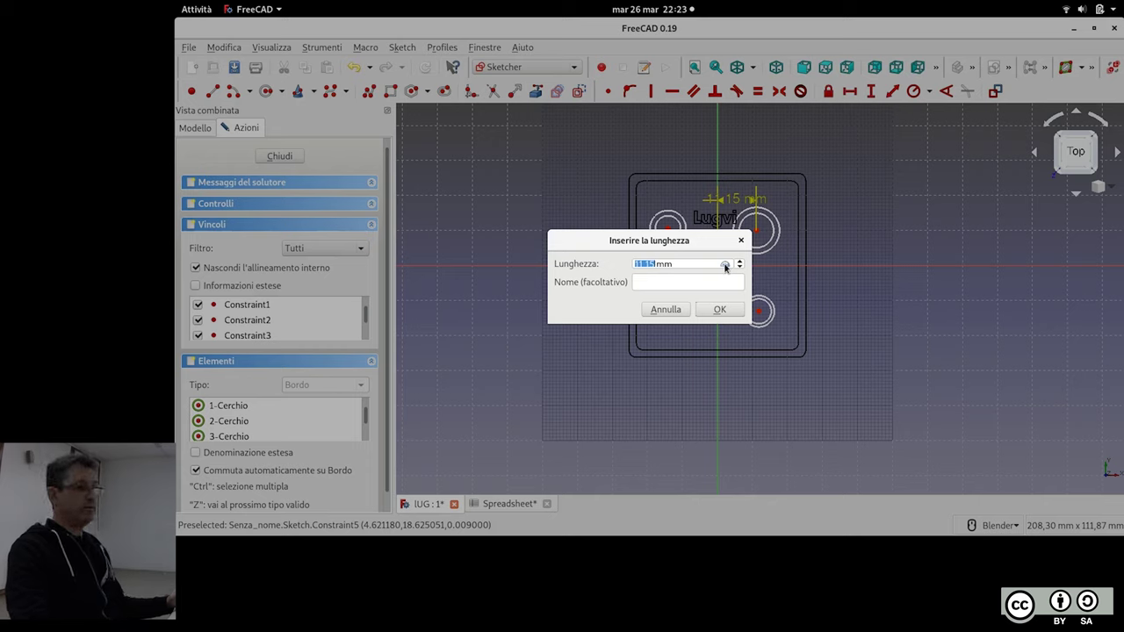
left_click(725, 266)
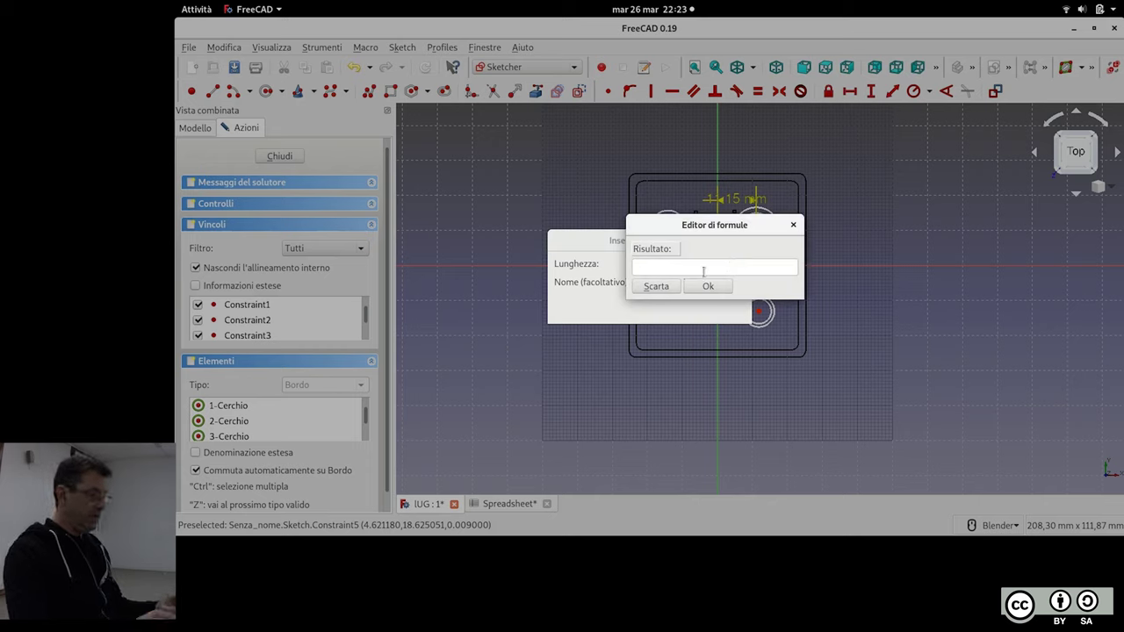
type("sp")
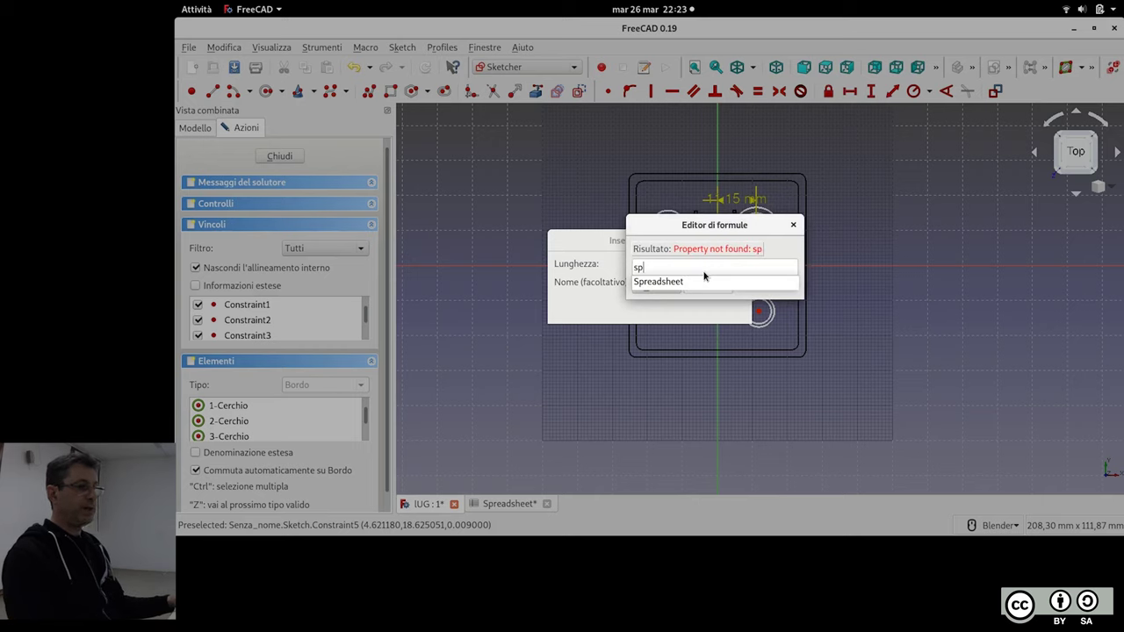
key("Down")
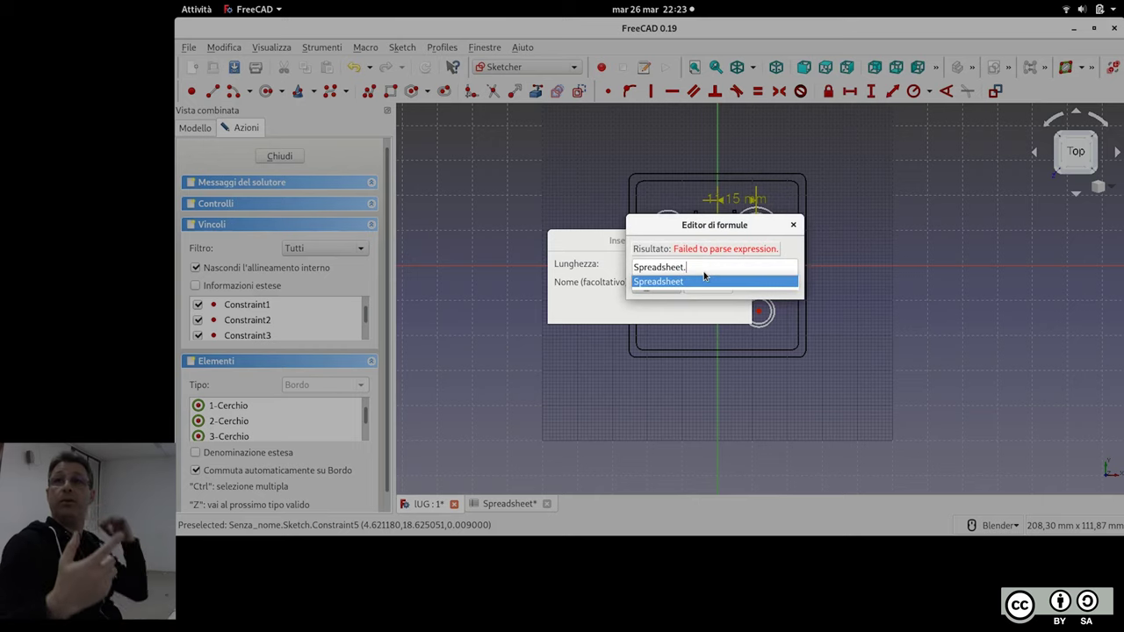
type("A1")
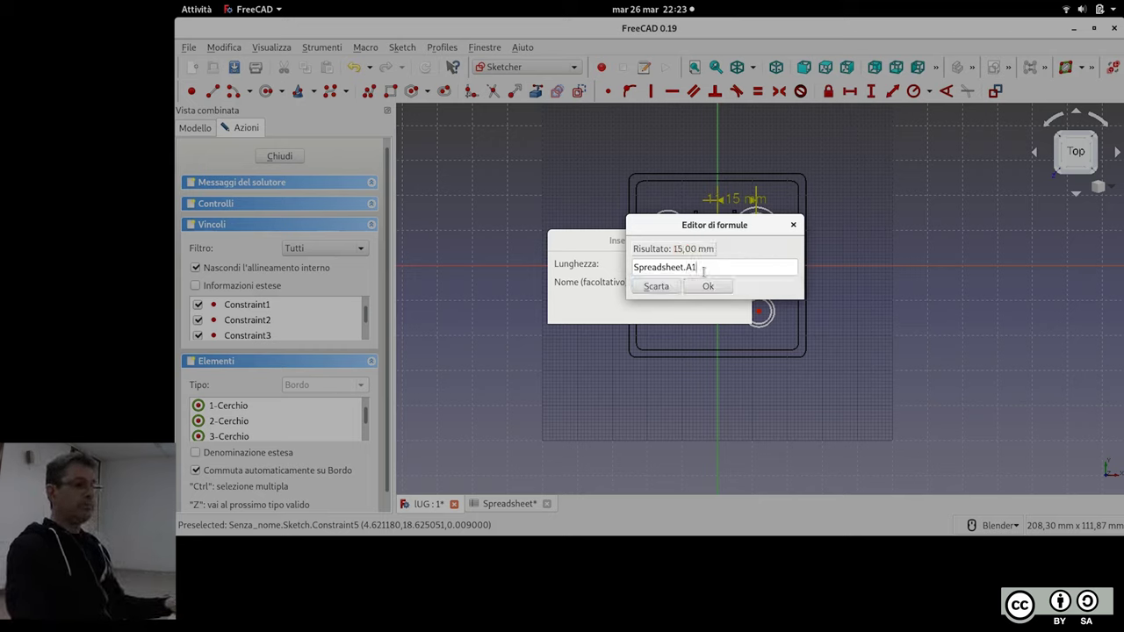
left_click(708, 288)
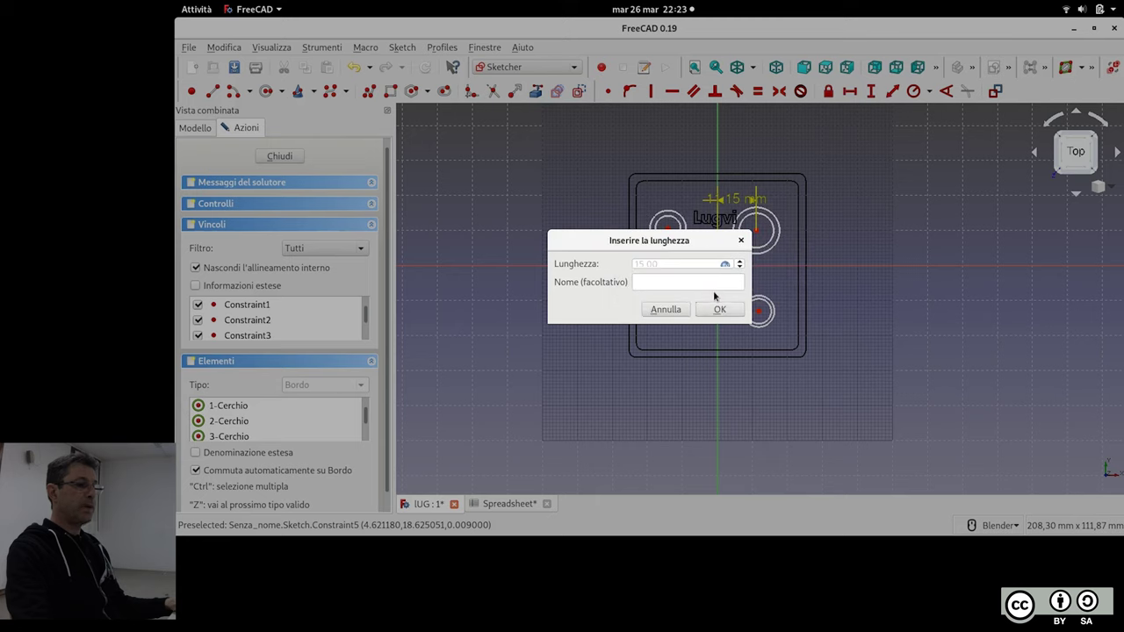
left_click(720, 311)
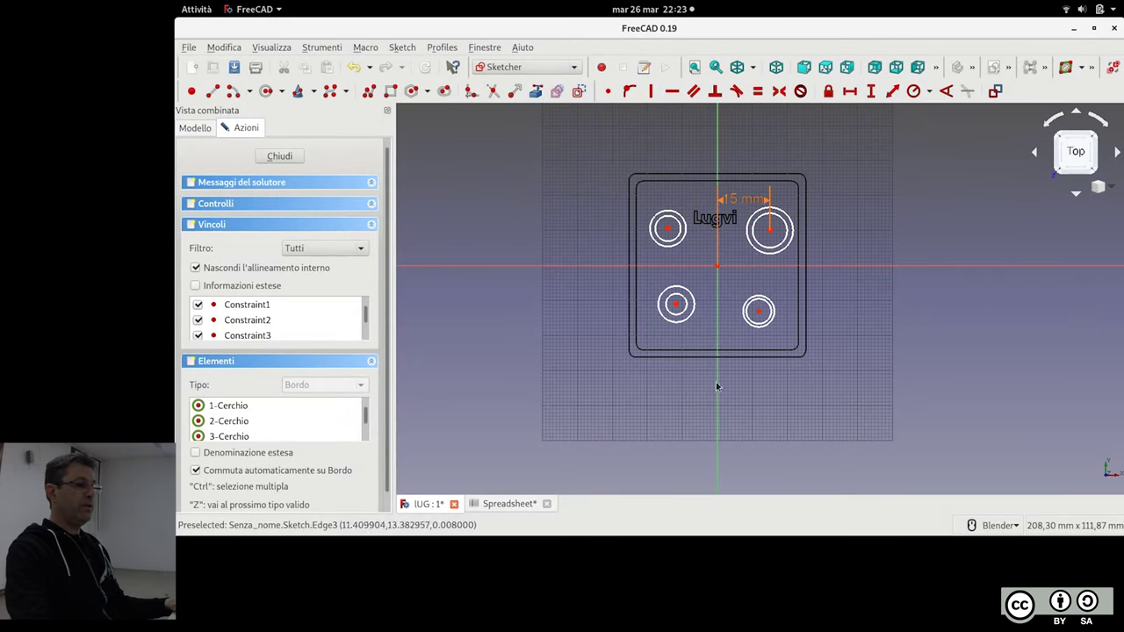
left_click(525, 505)
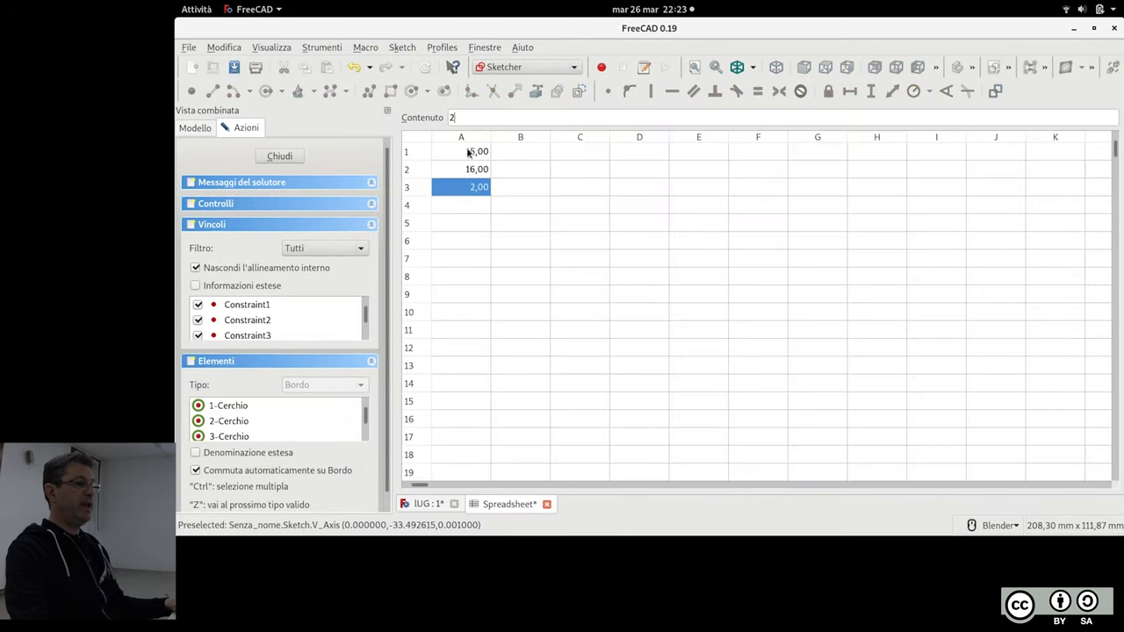
left_click(468, 152)
Set the upper-left circle centre 15 mm from the vertical axis via Spreadsheet.A1
left_click(428, 504)
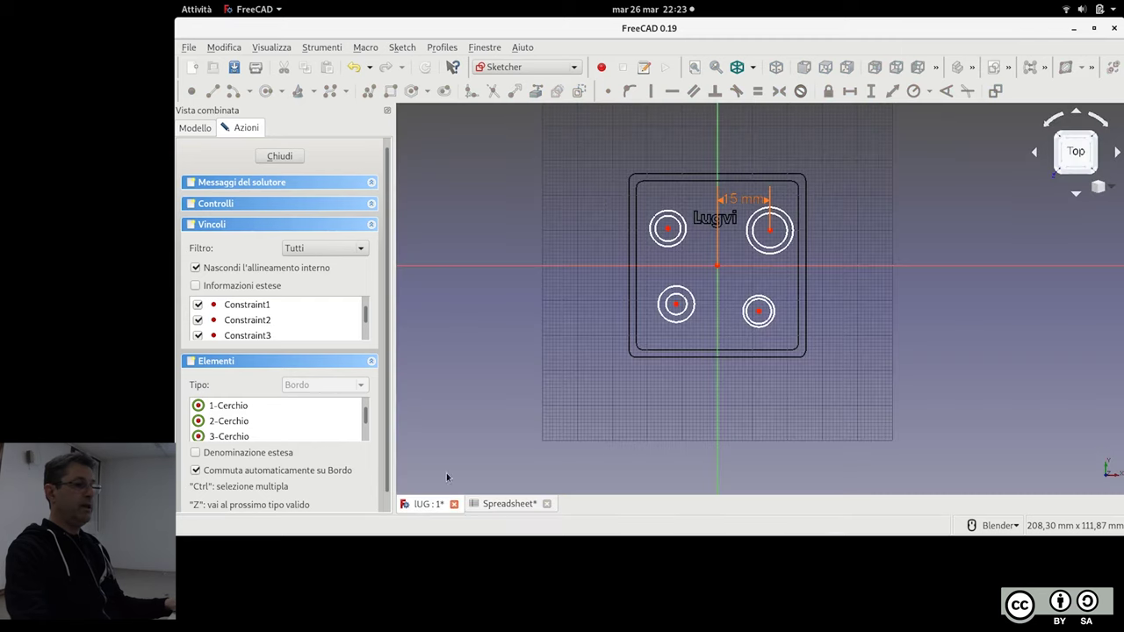
scroll(746, 204, "up", 2)
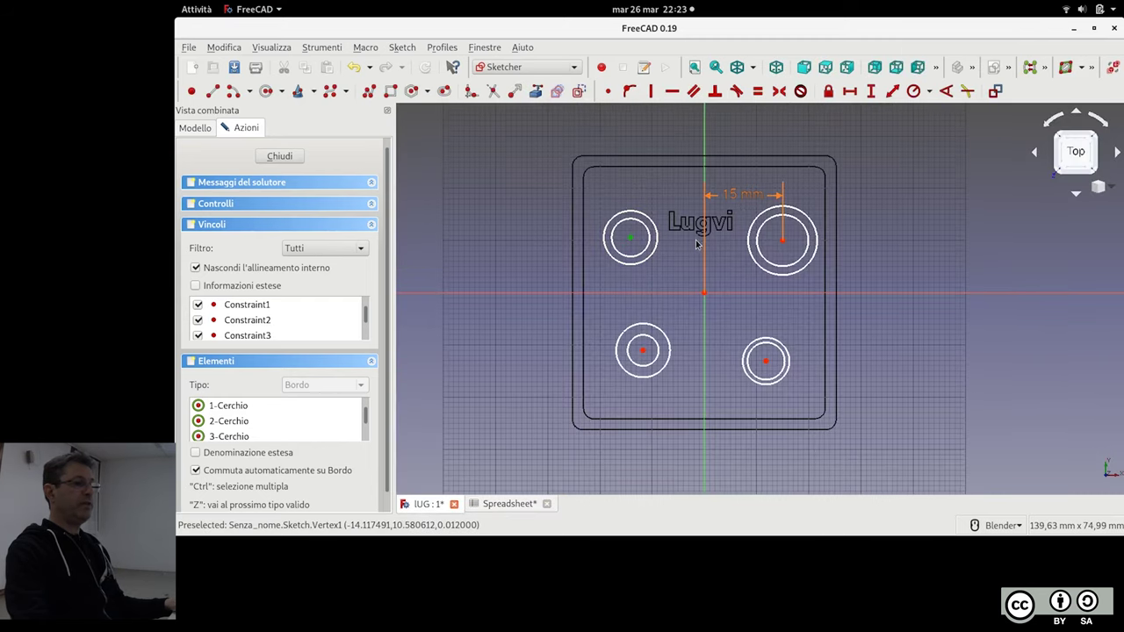
left_click(844, 93)
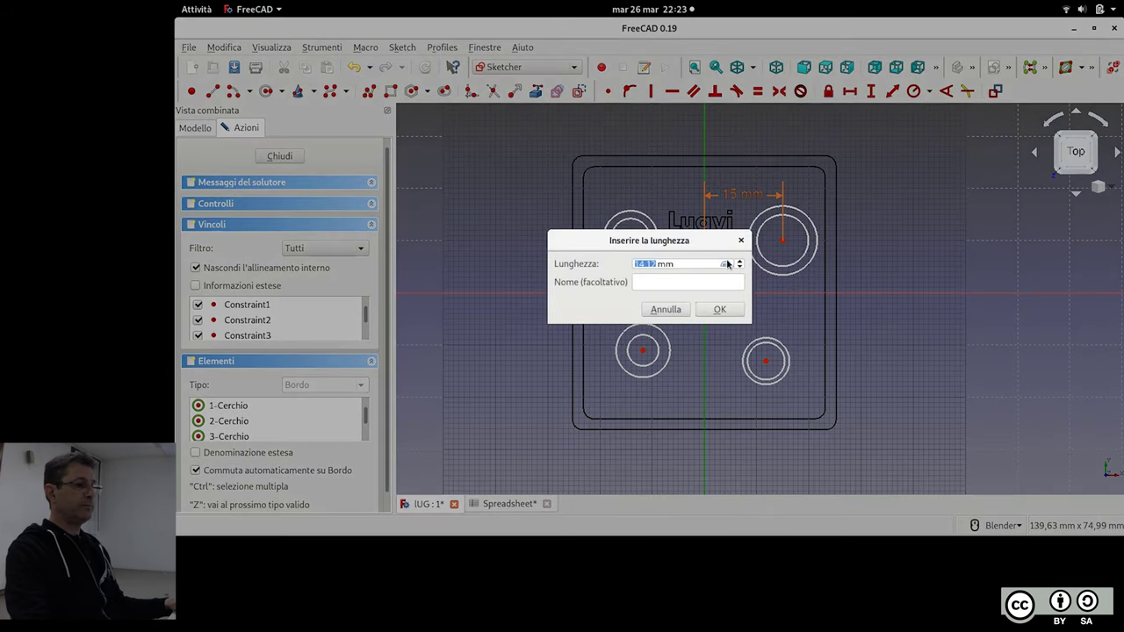
left_click(725, 265)
type("s")
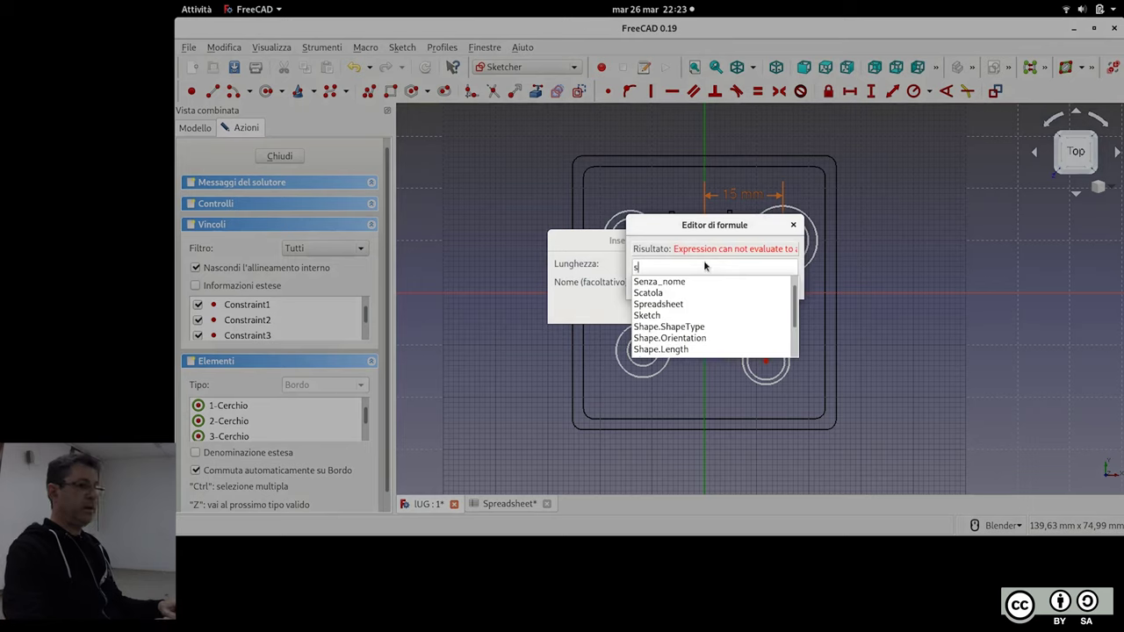
left_click(684, 303)
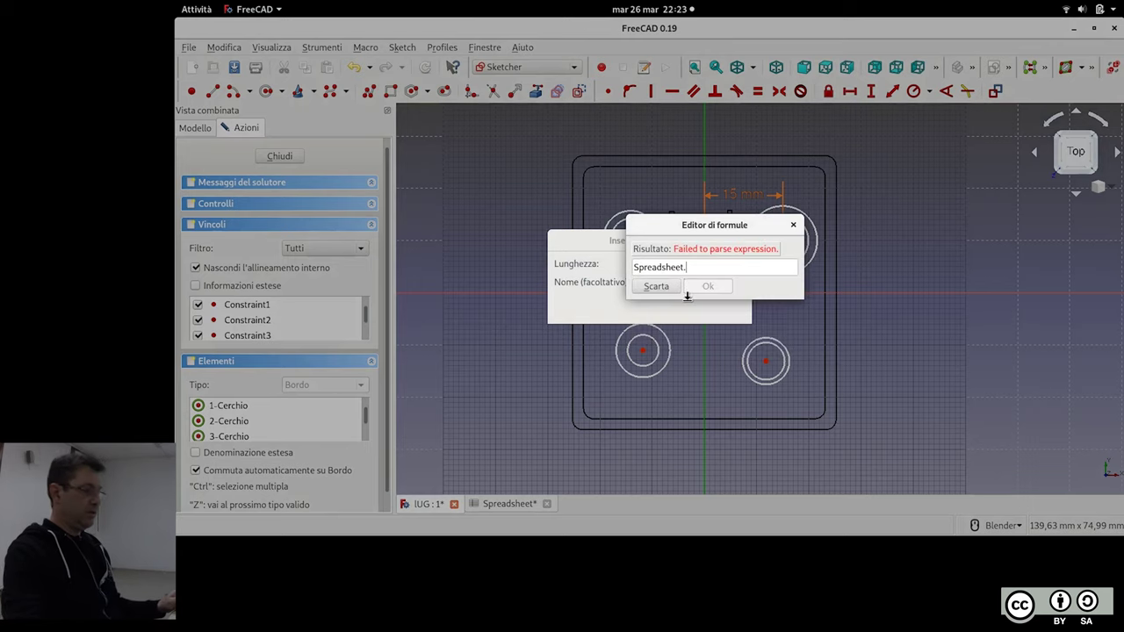
type("A1")
key("Return")
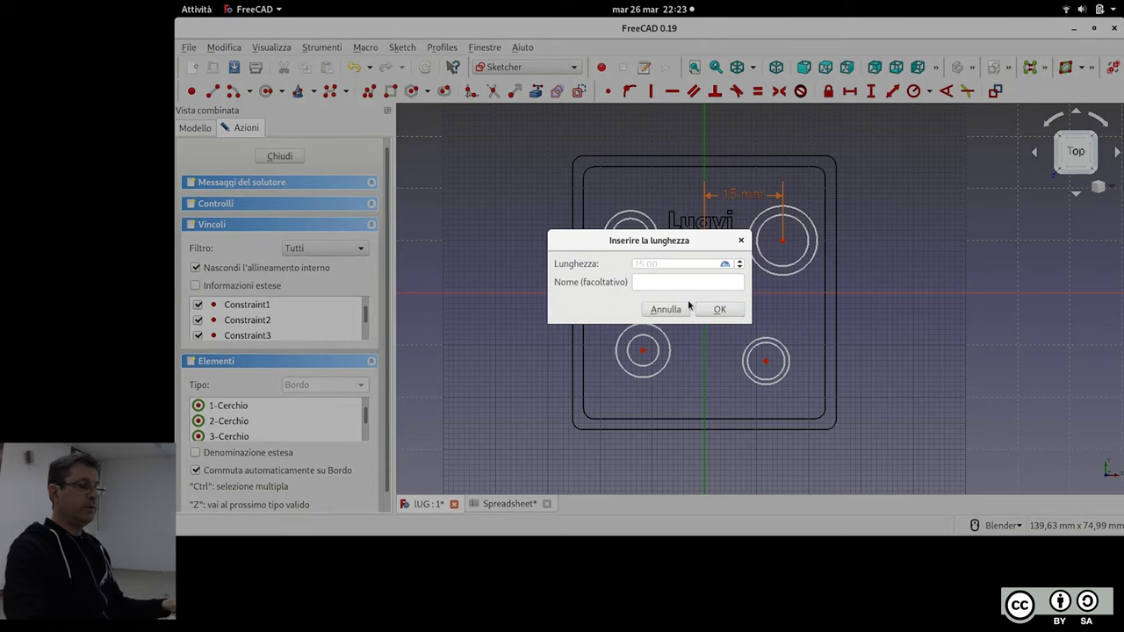
left_click(722, 311)
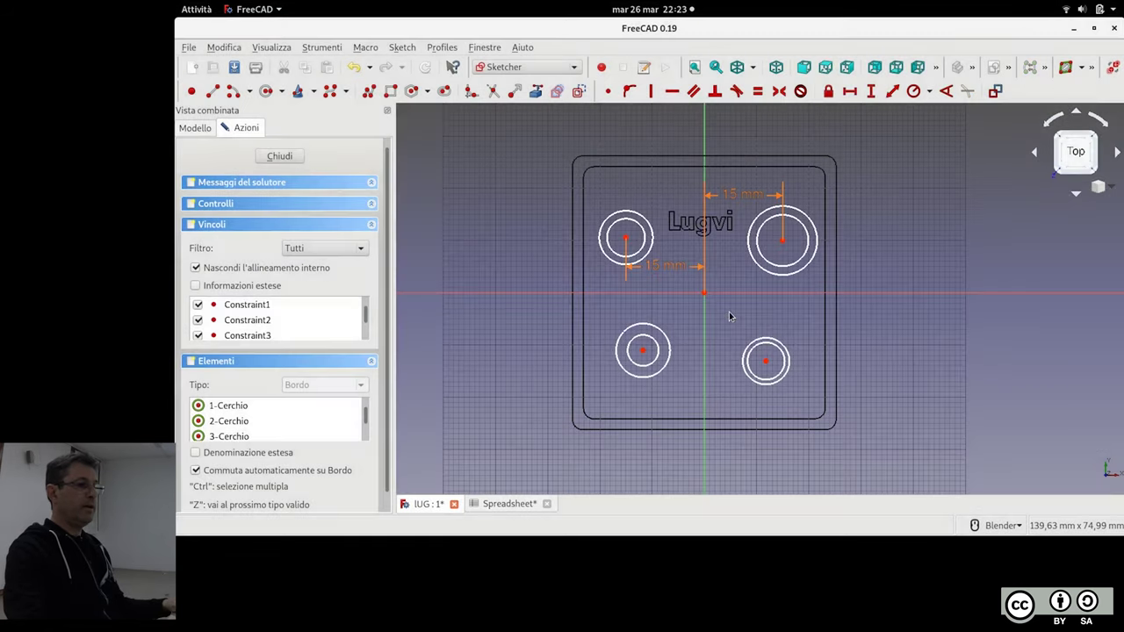
left_click_drag(664, 265, 665, 192)
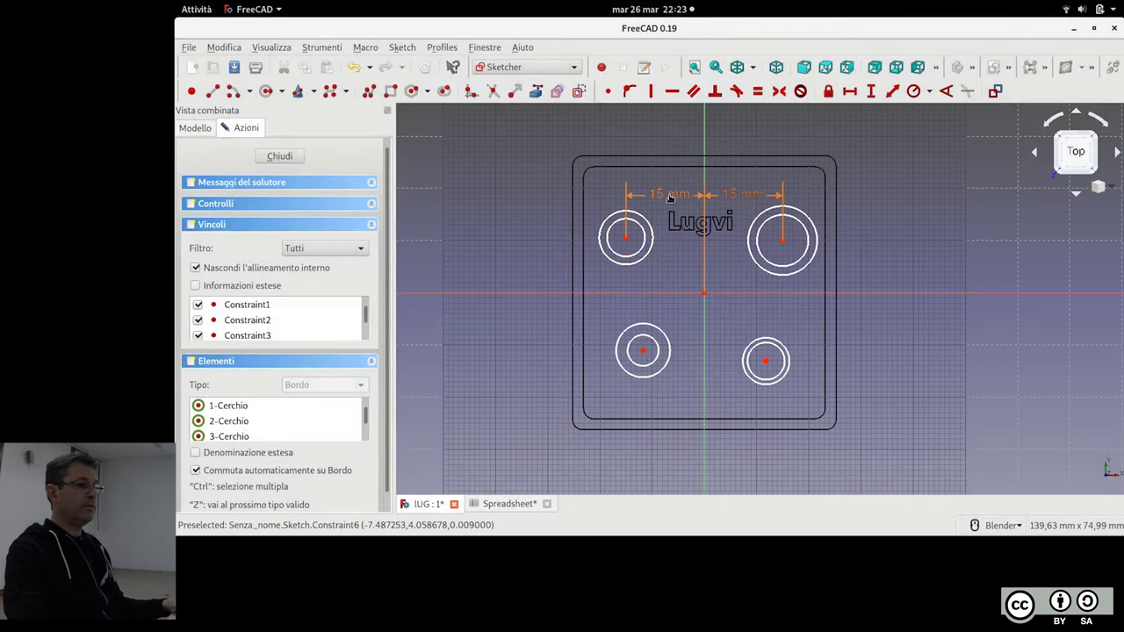
Set the lower-right circle centre's horizontal distance to Spreadsheet.A1
left_click(765, 361)
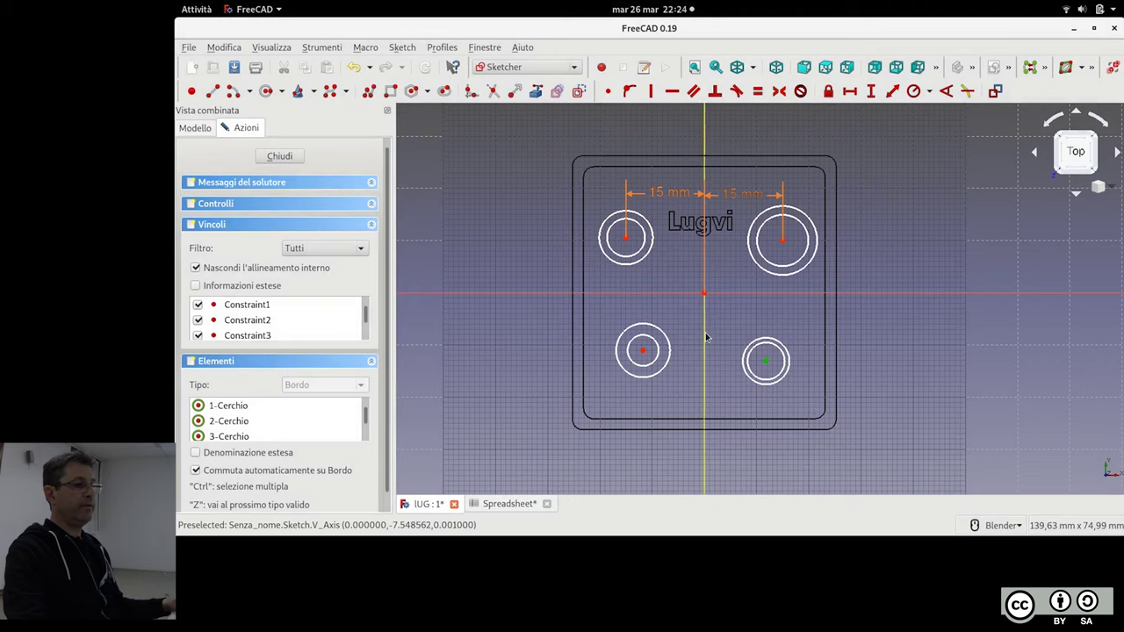
left_click(848, 91)
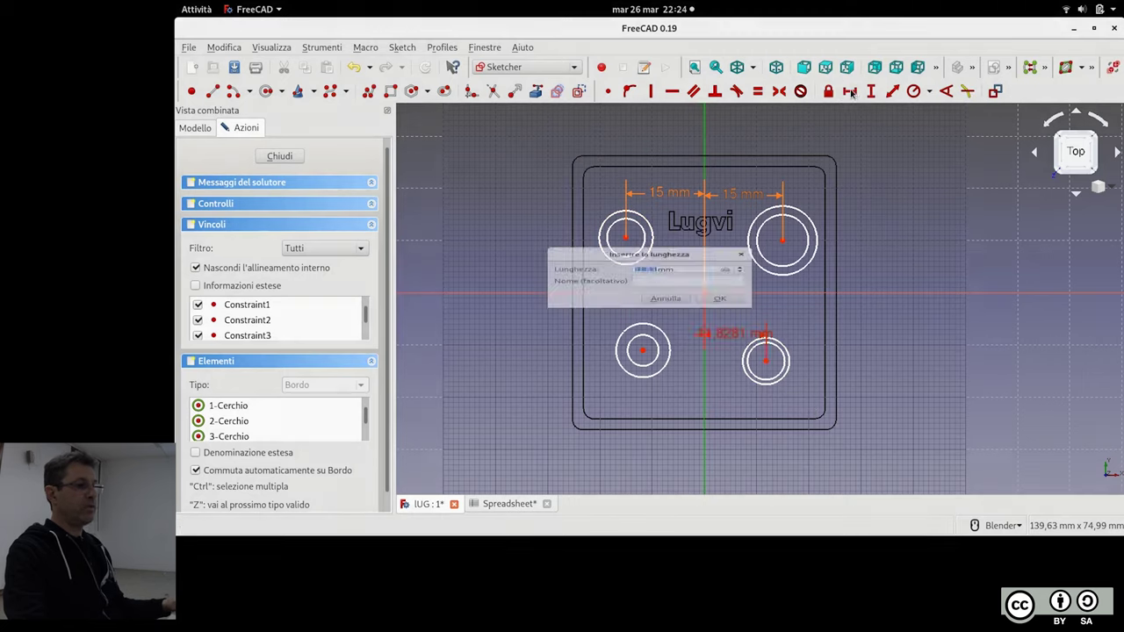
left_click(726, 262)
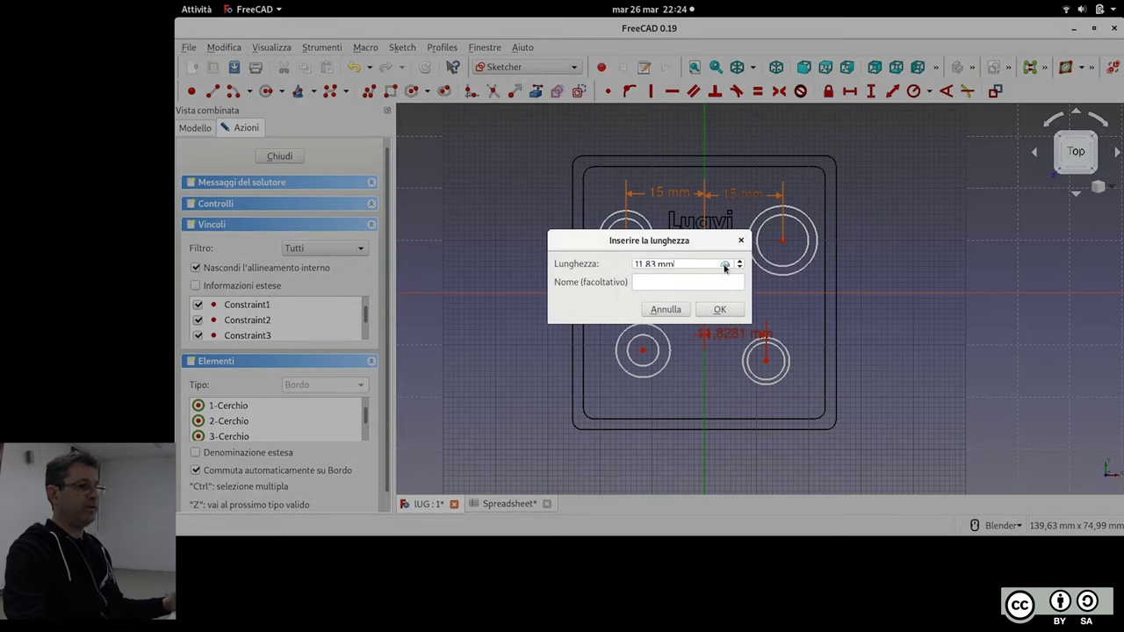
left_click(724, 264)
type("S")
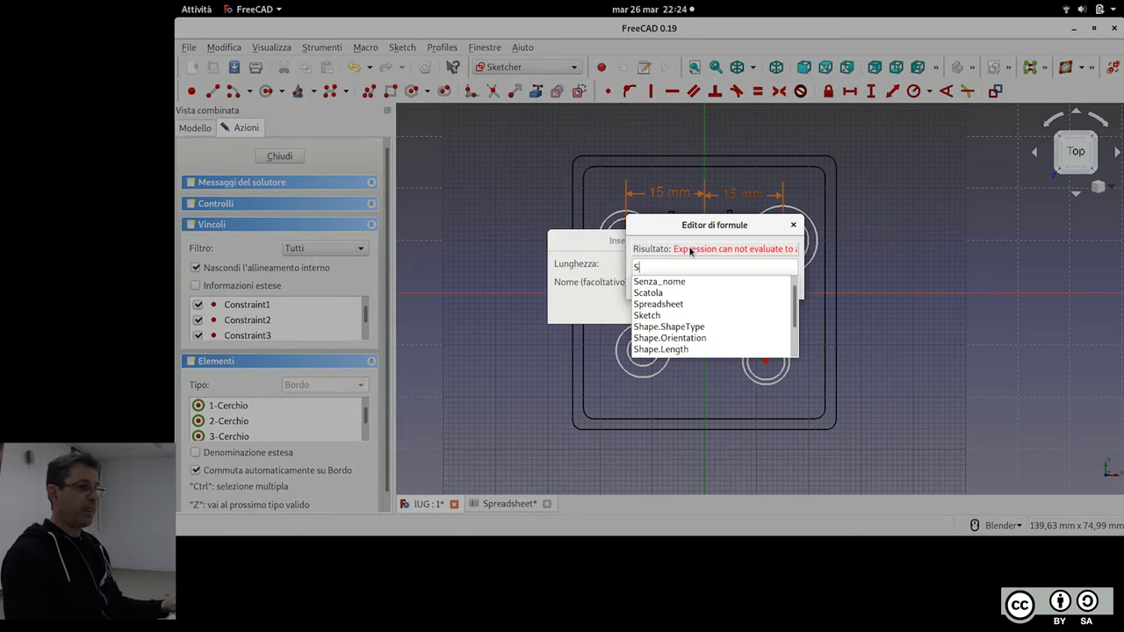
key("Down")
key("Down")
key("Down")
type("A")
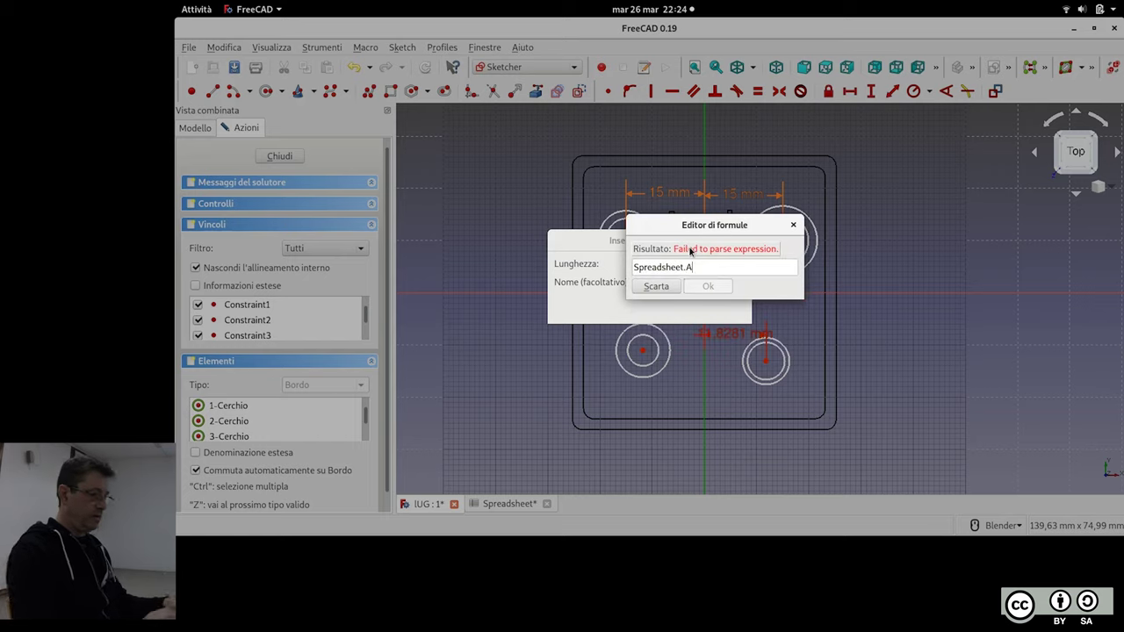
type("1")
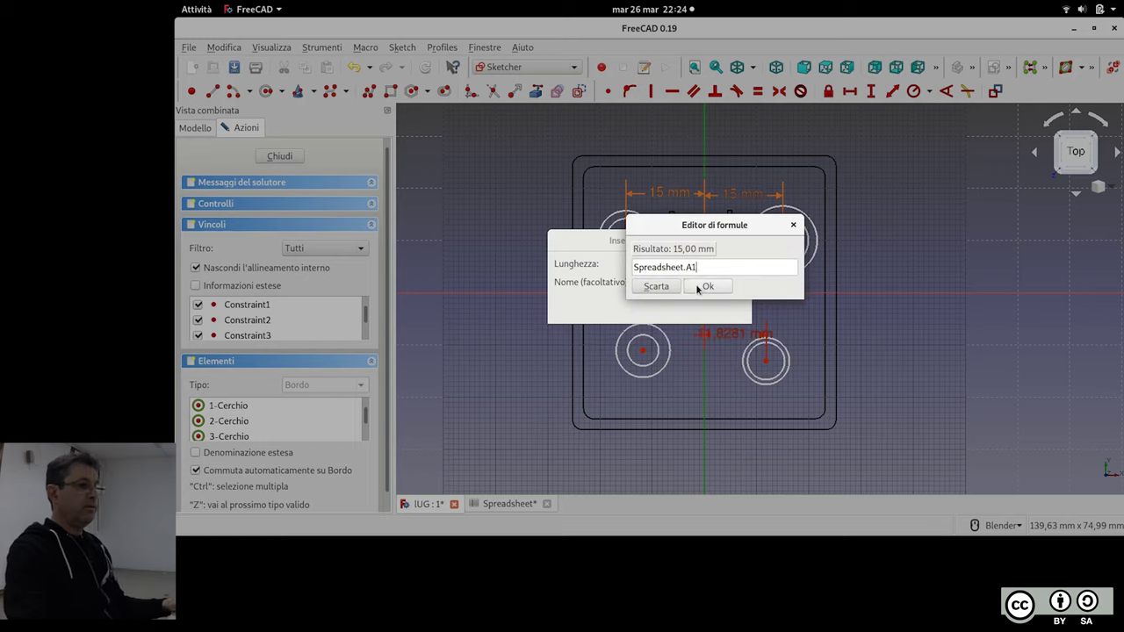
left_click(698, 287)
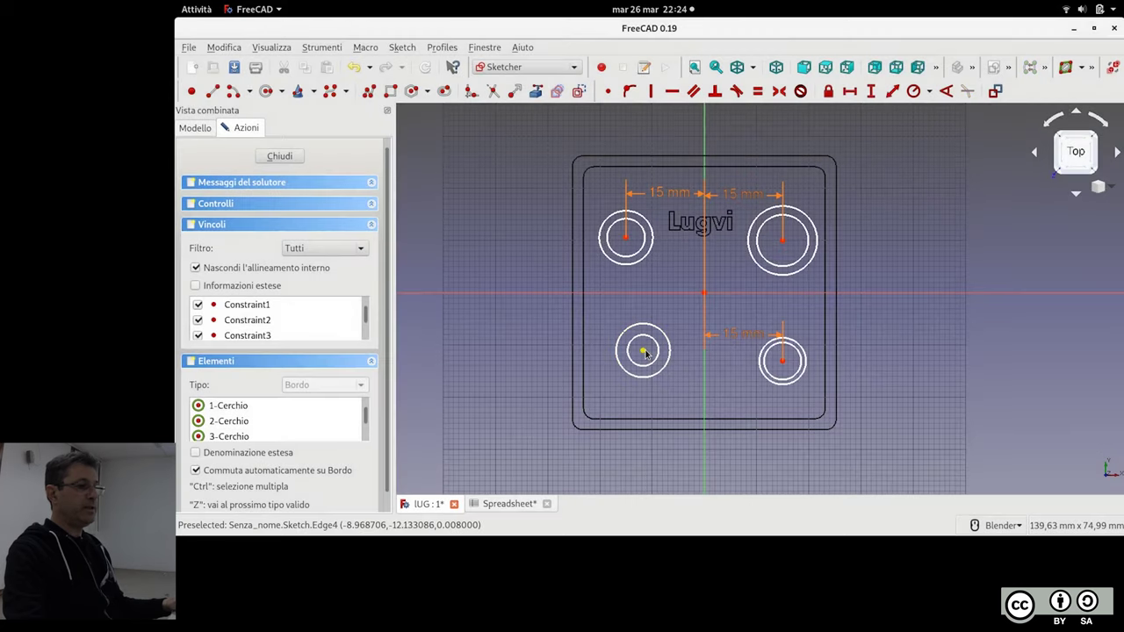
left_click_drag(643, 351, 647, 351)
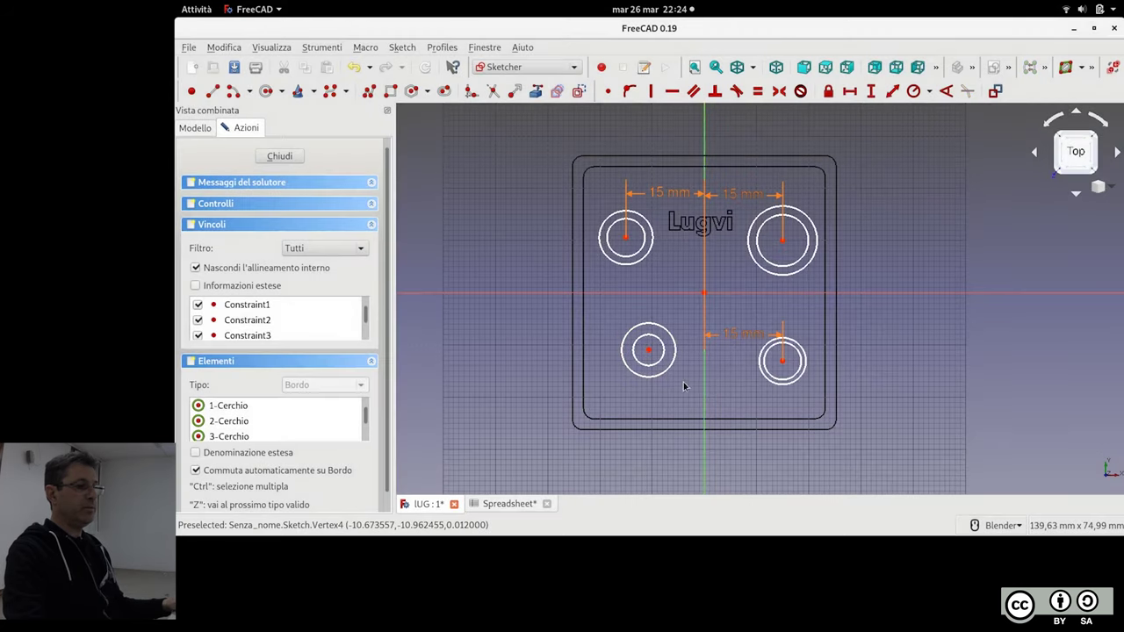
Set the lower-left circle centre 15 mm from the vertical axis via Spreadsheet.A1, and move the dimensions aside
left_click(849, 90)
left_click(761, 302)
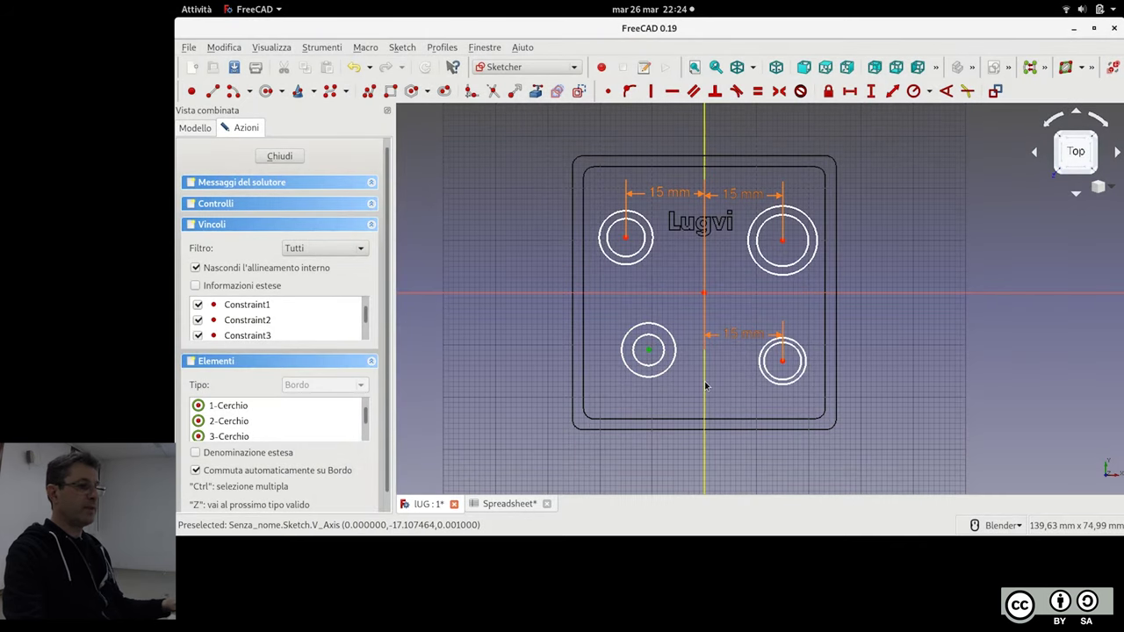
left_click(848, 91)
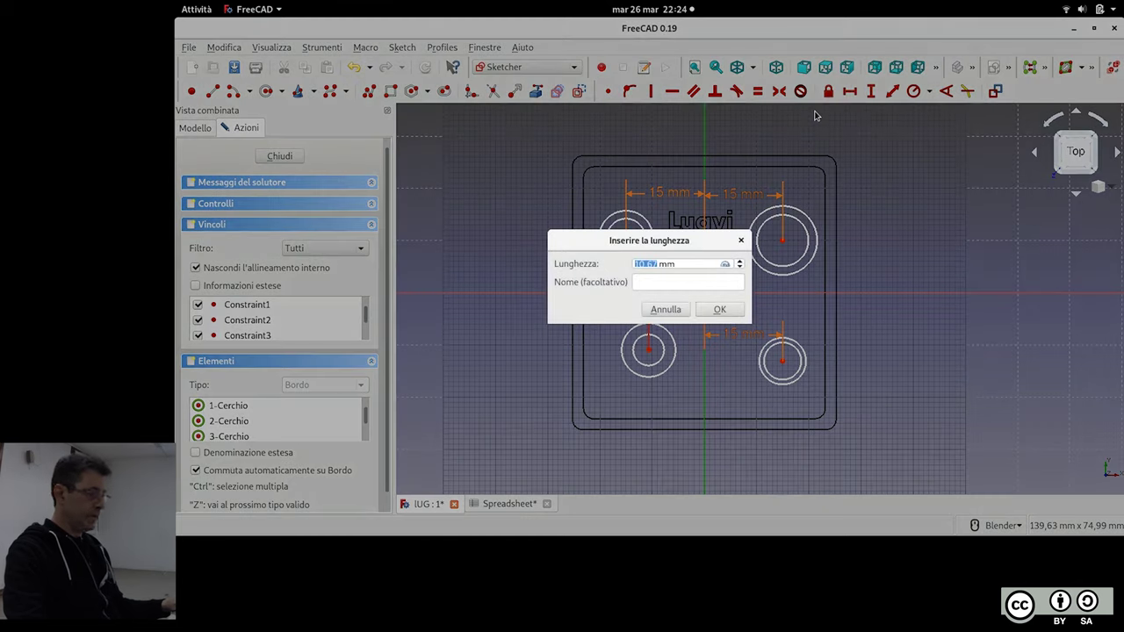
left_click(726, 264)
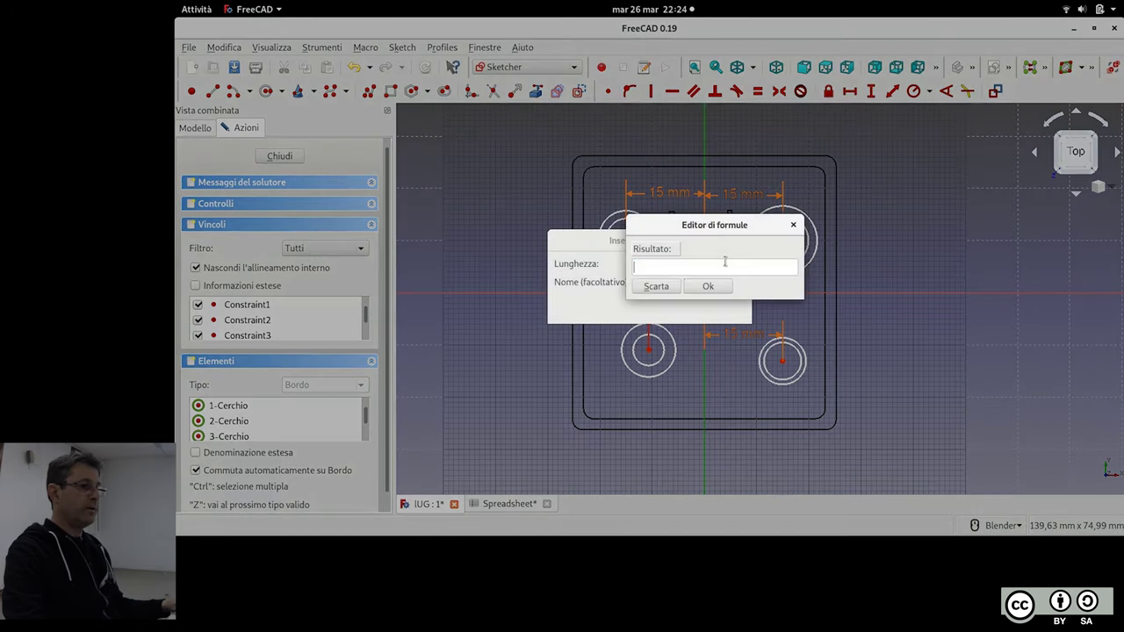
type("Sp")
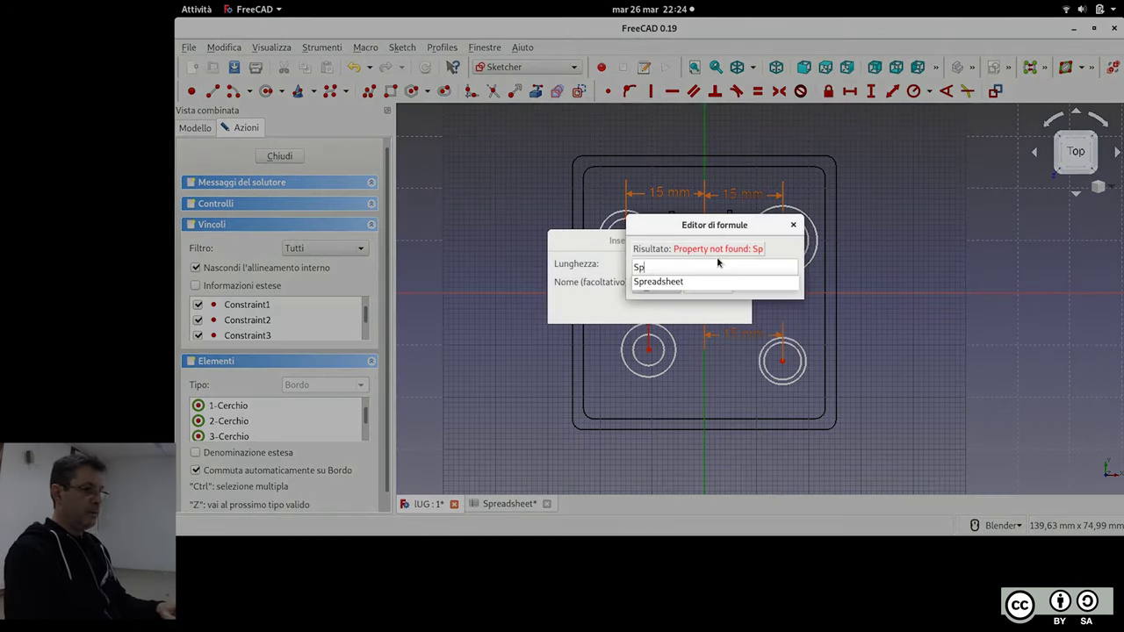
type("e")
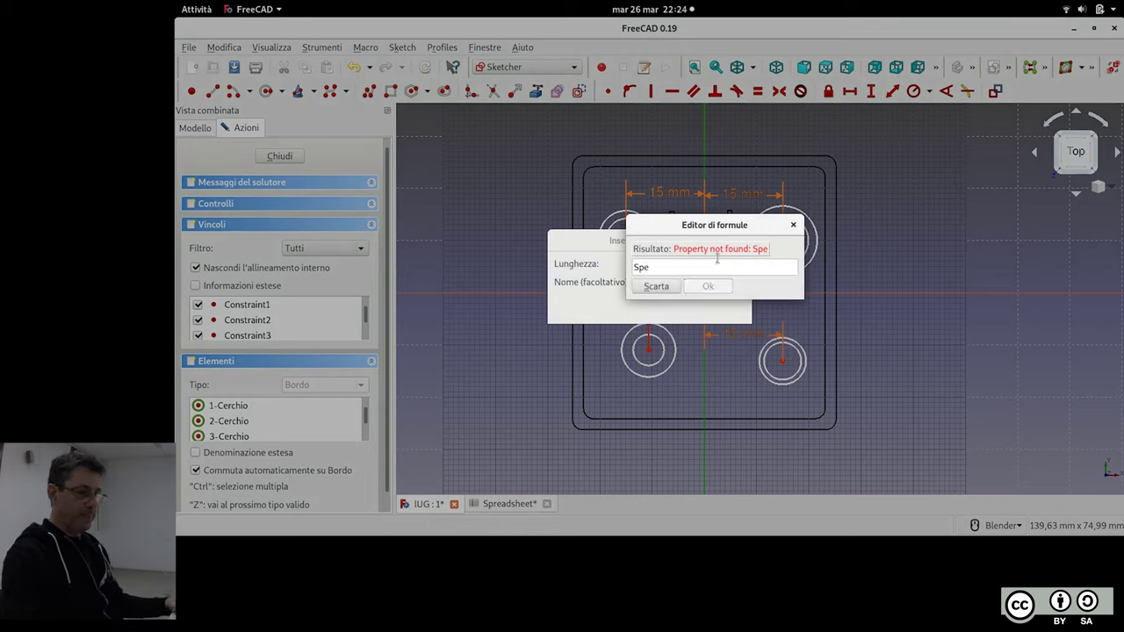
key("BackSpace")
key("Escape")
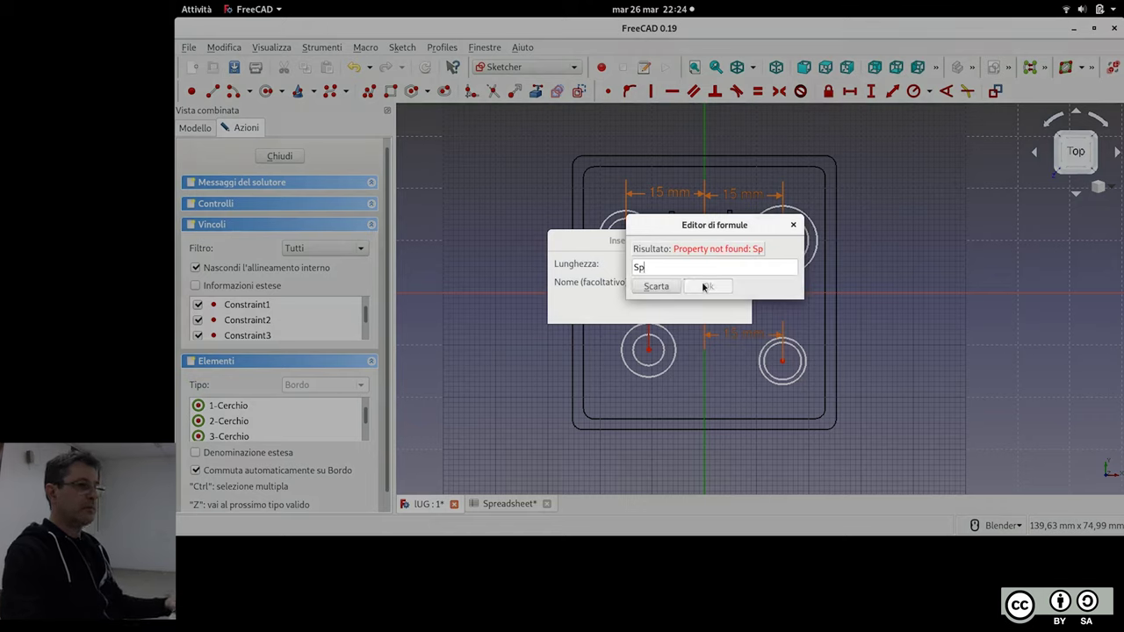
type("e")
key("BackSpace")
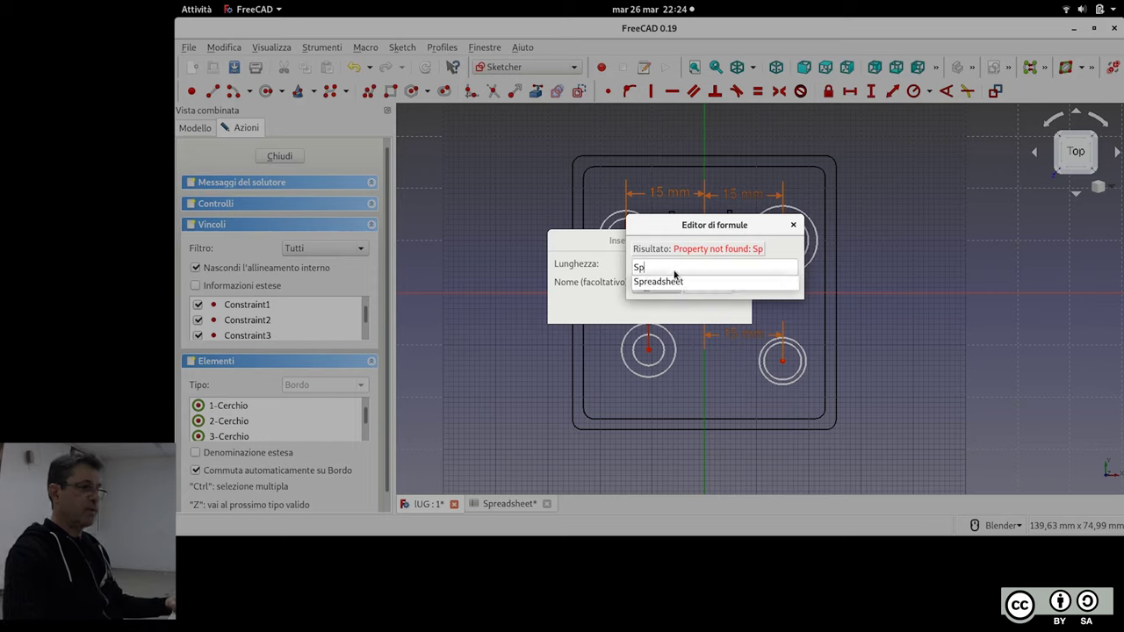
left_click(681, 282)
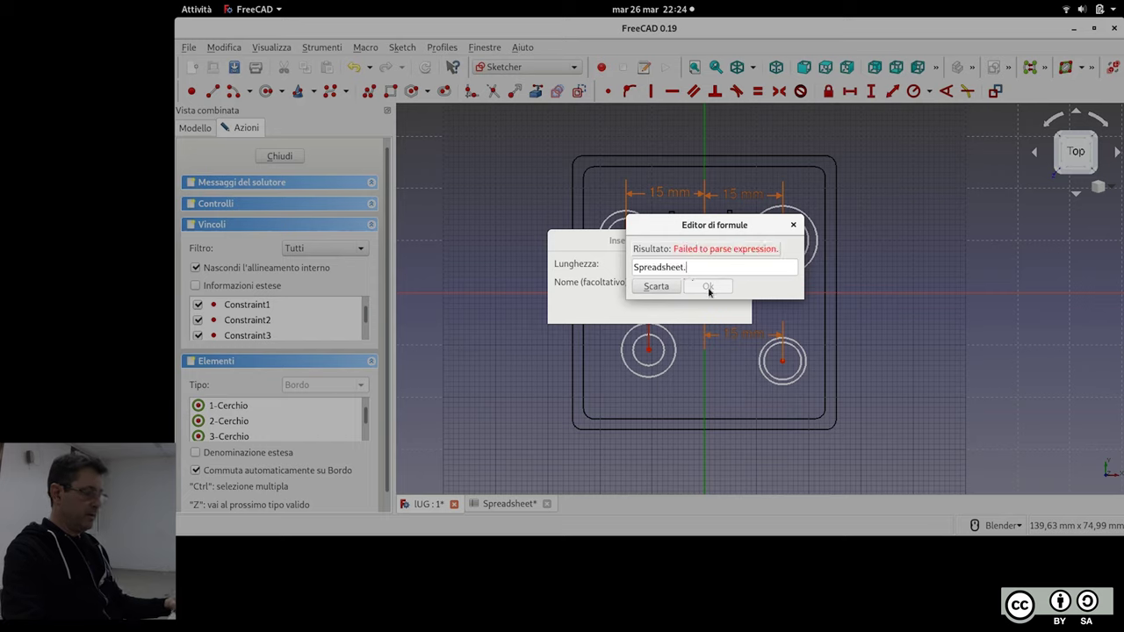
type("A1")
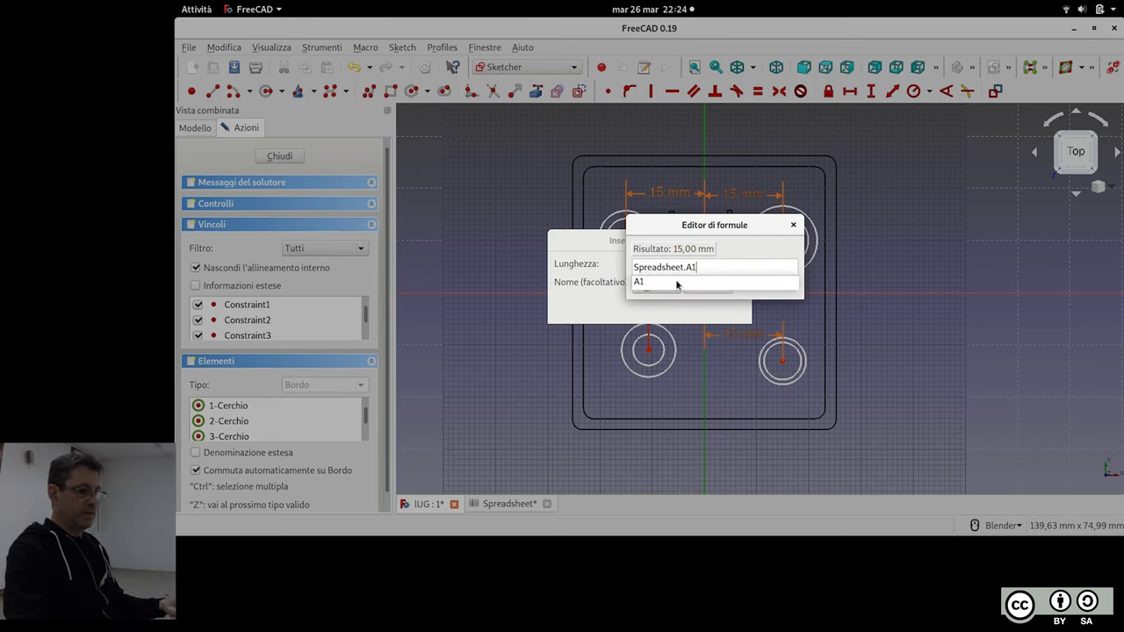
left_click(754, 282)
left_click(720, 287)
left_click(719, 305)
left_click_drag(759, 335, 760, 386)
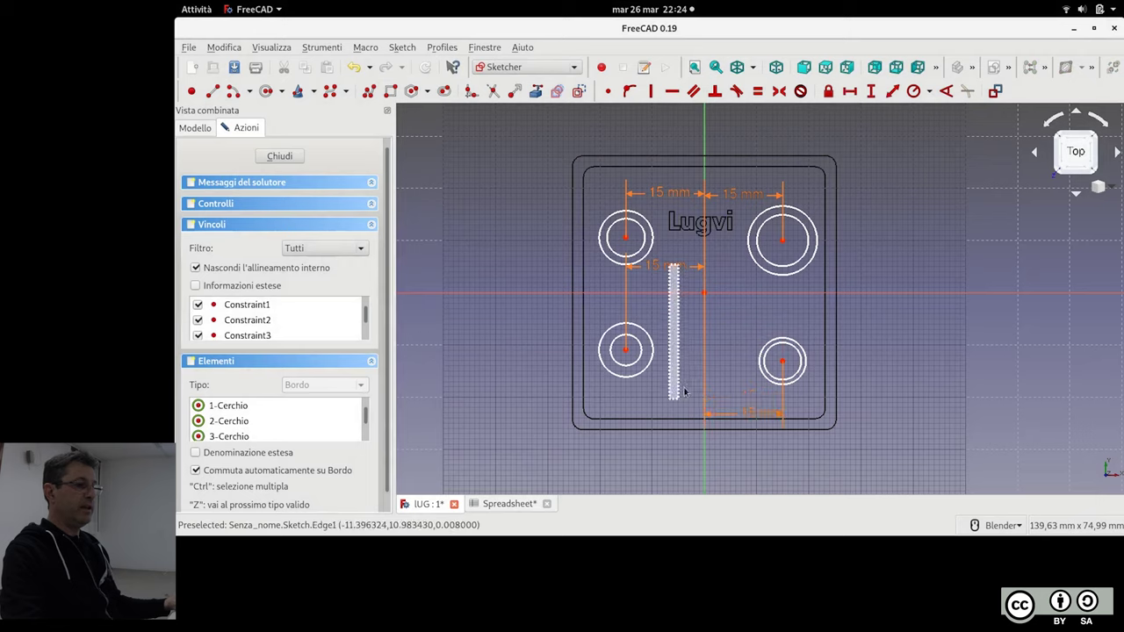
left_click_drag(671, 271, 686, 472)
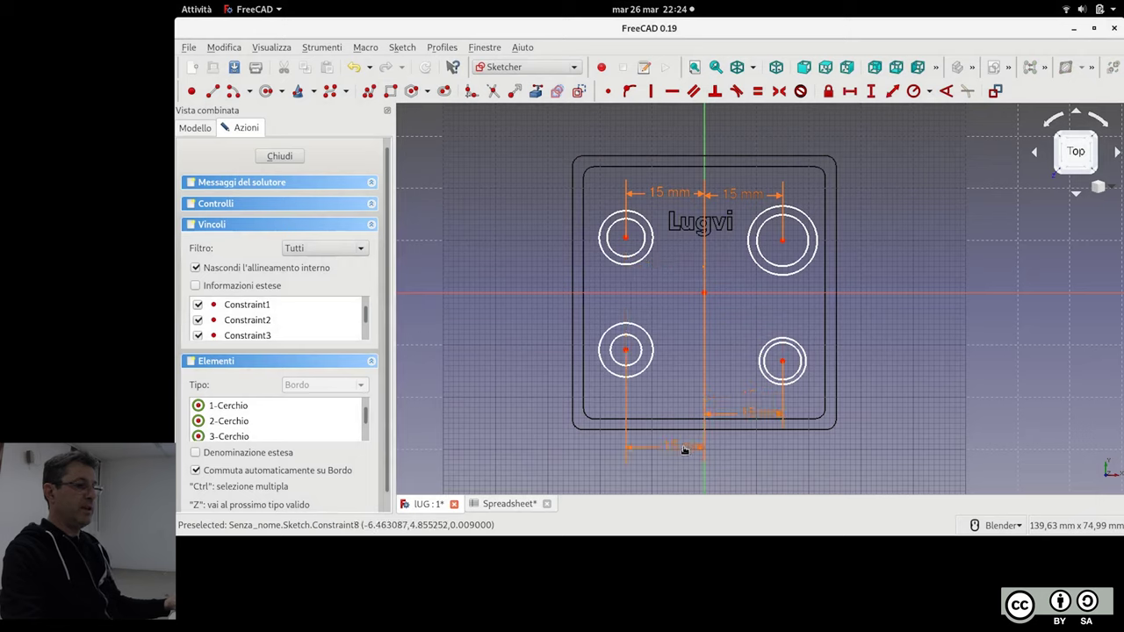
Hold the upper-right circle centre 16 mm above the horizontal axis using Spreadsheet.A2
left_click(782, 239)
left_click(805, 295)
left_click(870, 91)
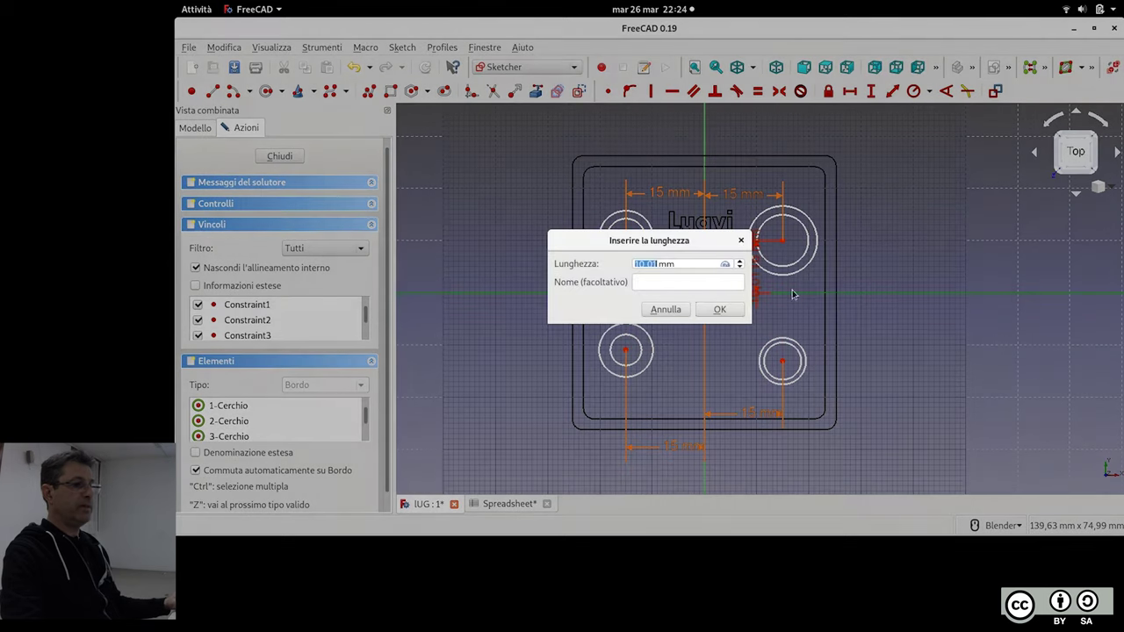
left_click(725, 264)
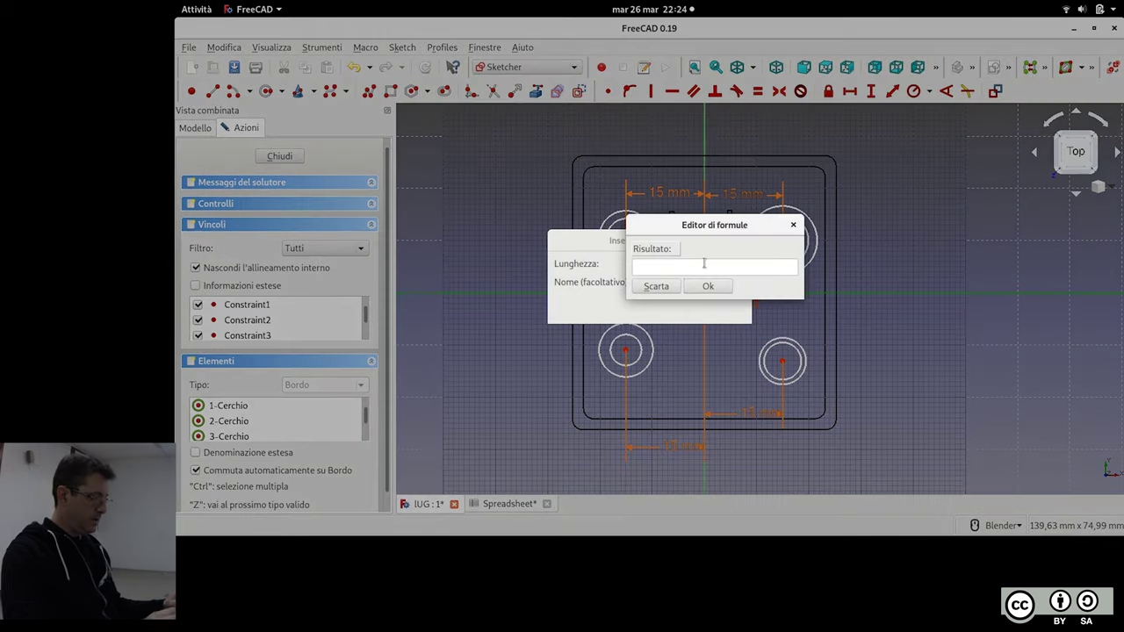
type("S")
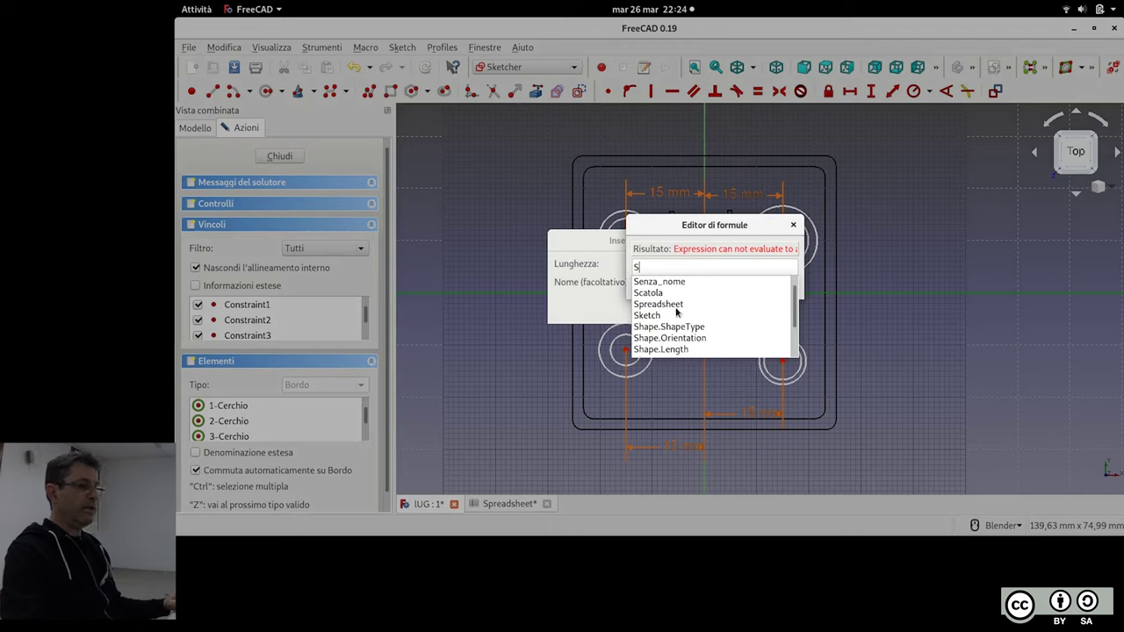
left_click(681, 304)
type("A")
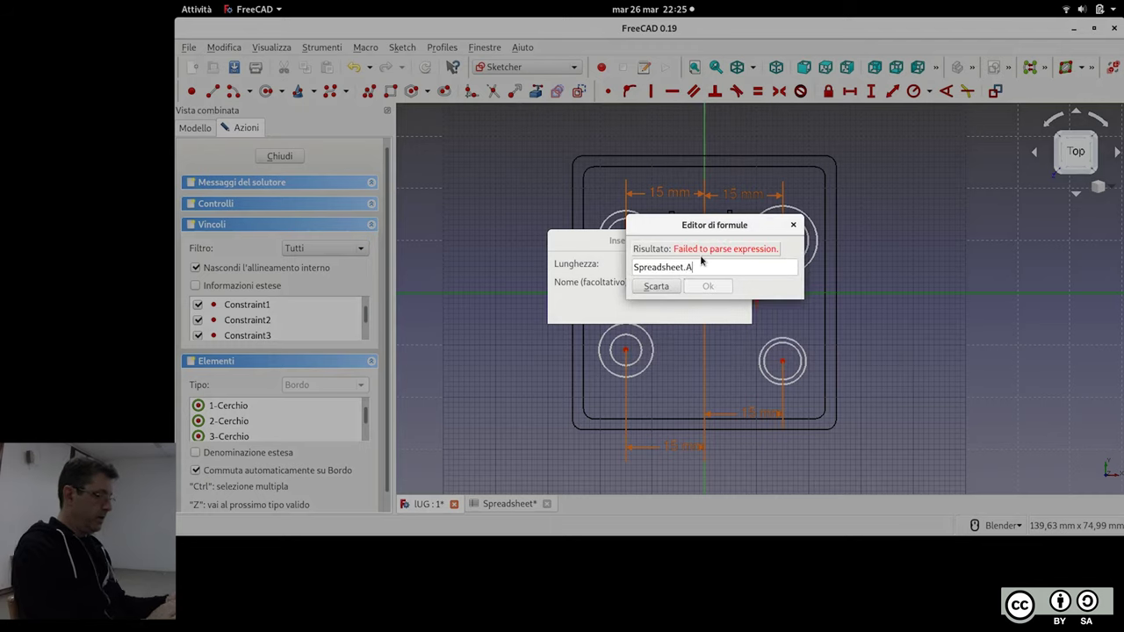
type("2")
left_click(857, 282)
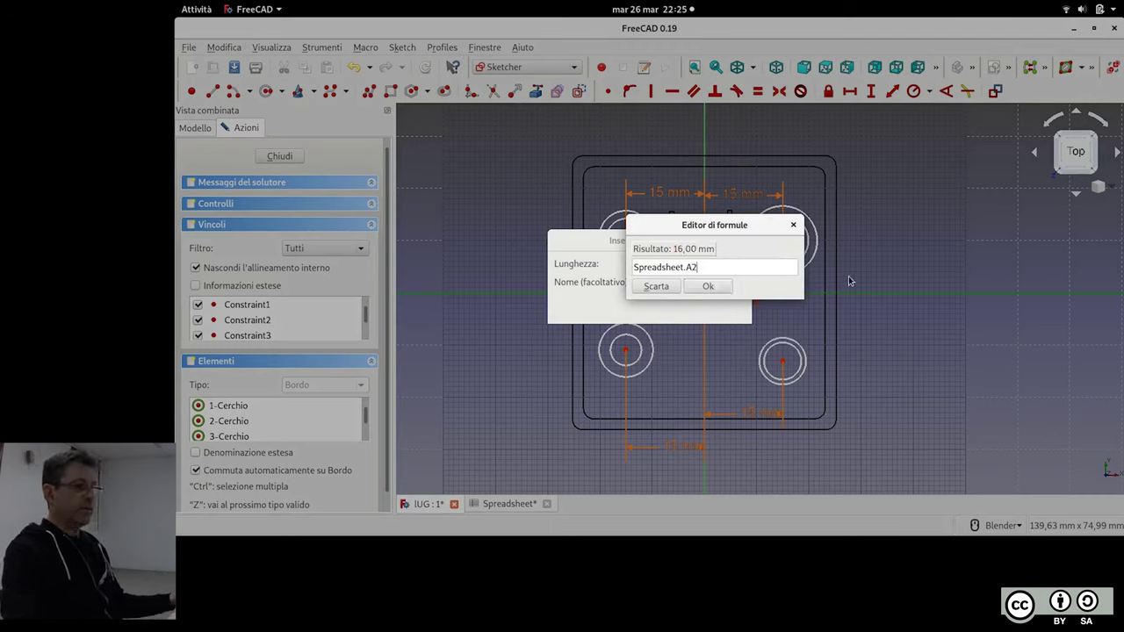
left_click(720, 291)
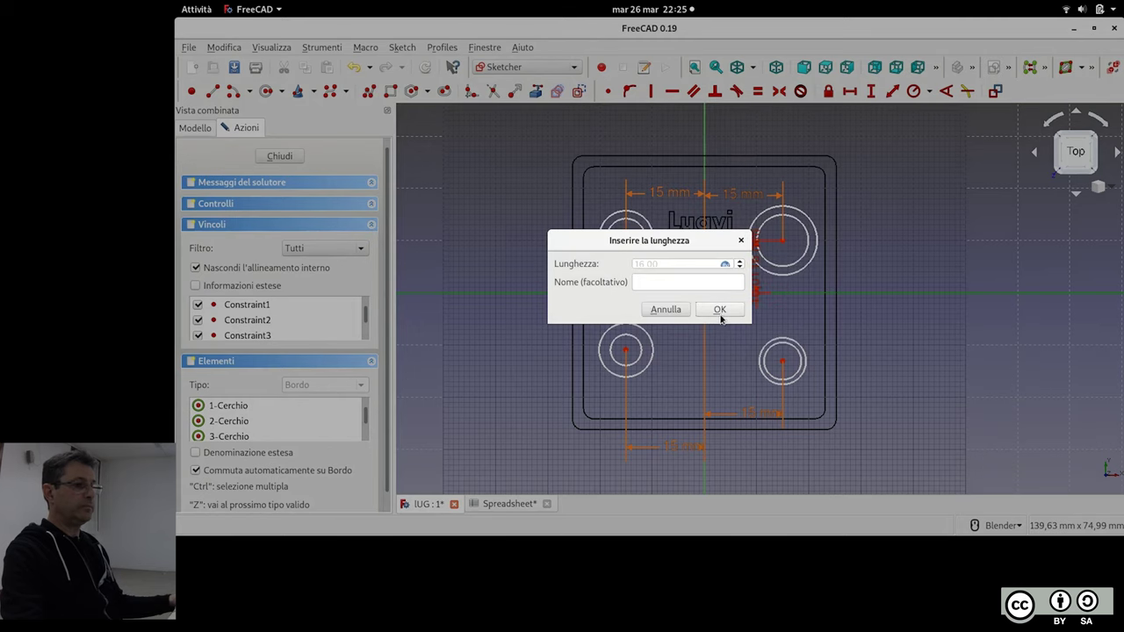
left_click(719, 310)
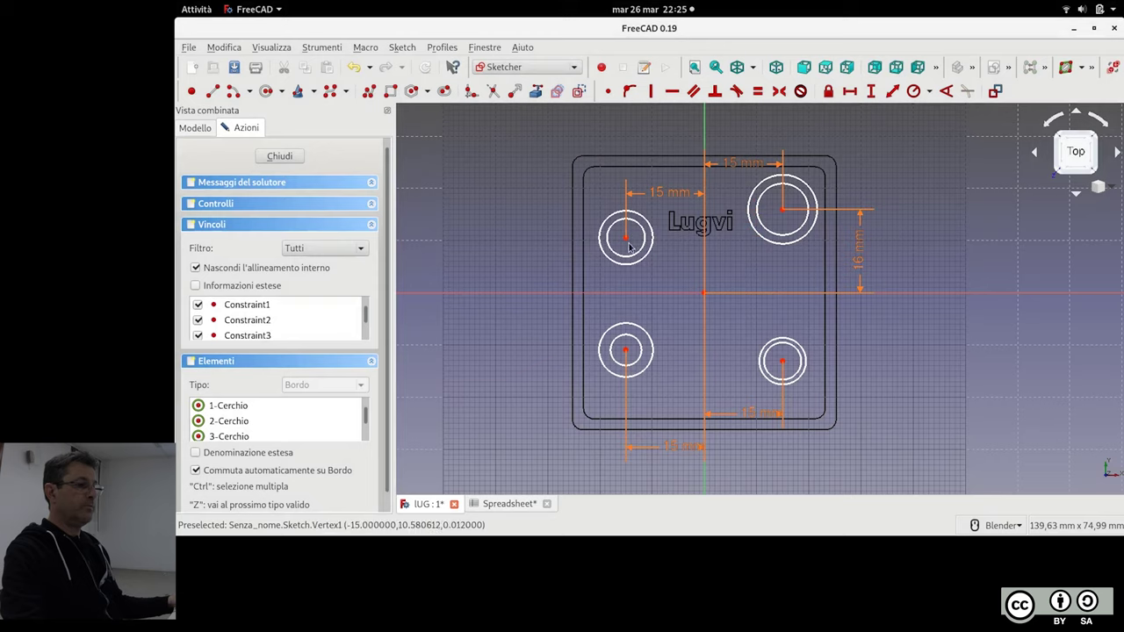
left_click(645, 293)
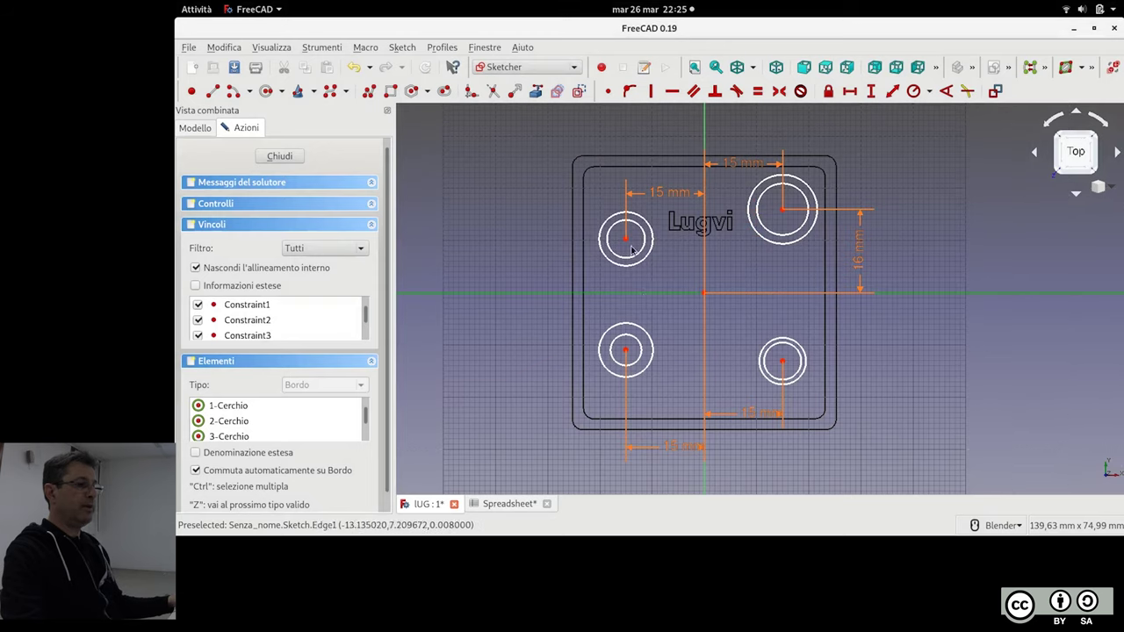
Hold the top-left circle centre 16 mm from the horizontal axis using Spreadsheet.A2
left_click(870, 91)
left_click(725, 264)
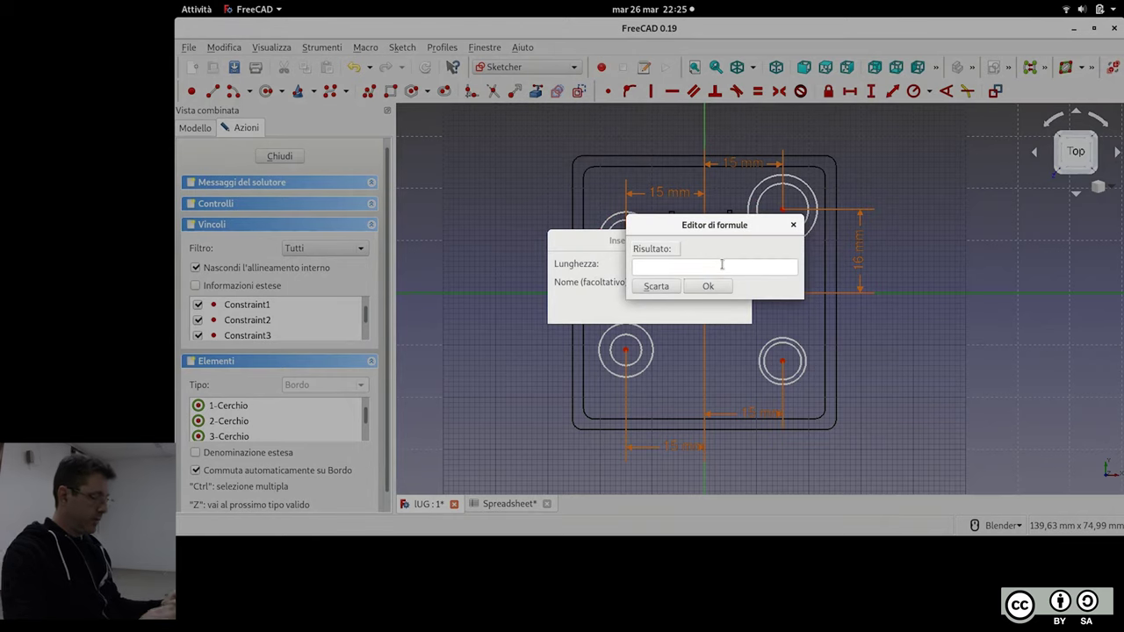
type("S")
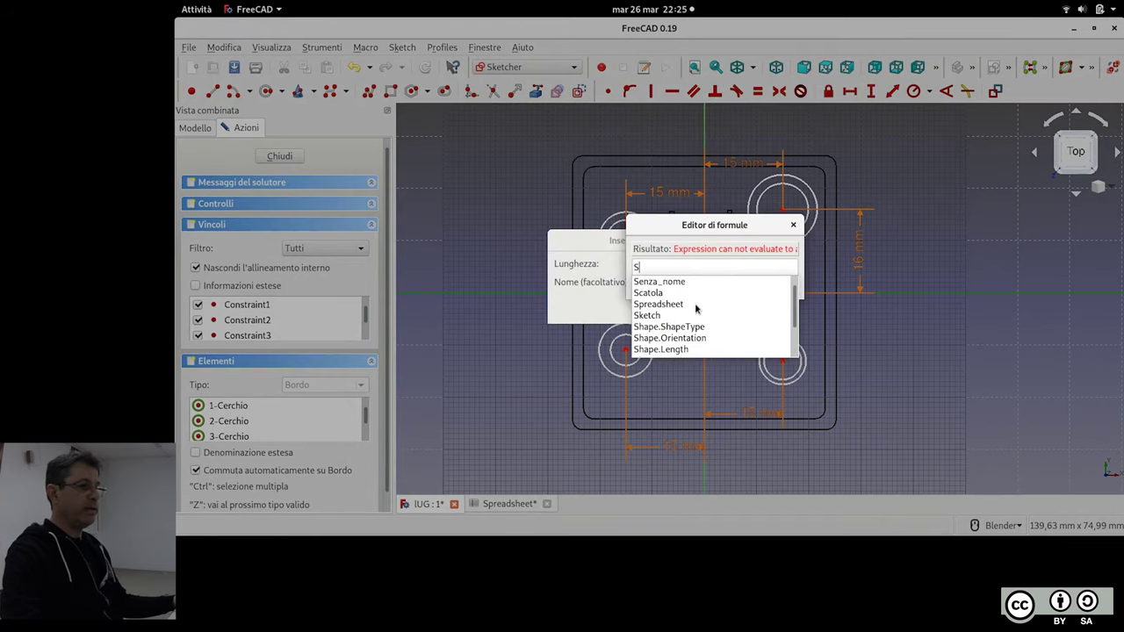
left_click(695, 304)
type("A2")
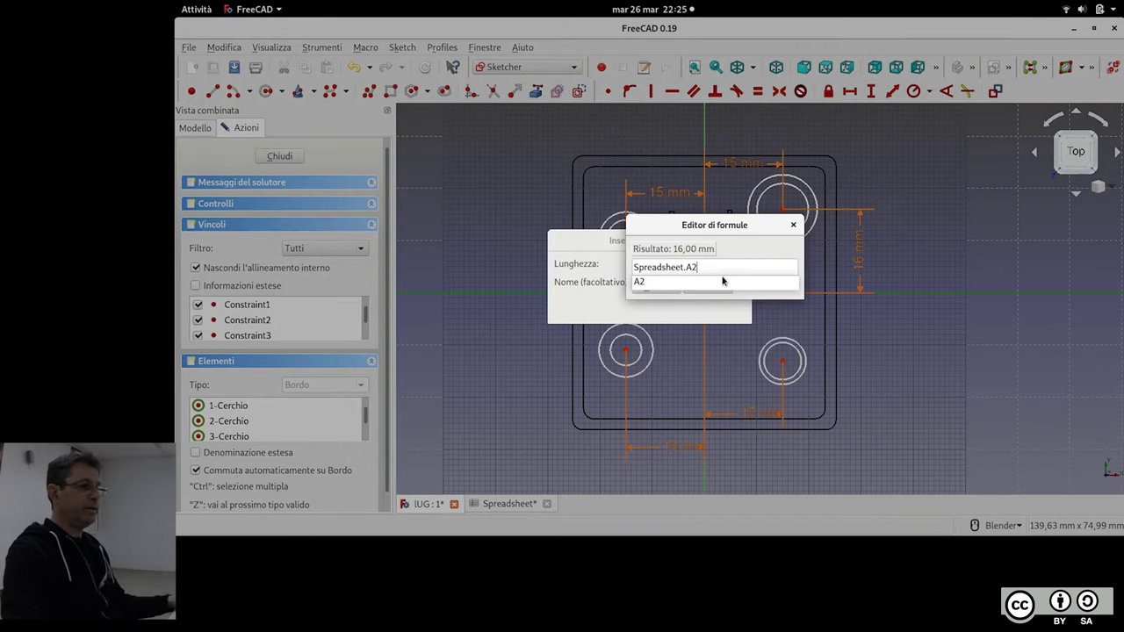
left_click(756, 270)
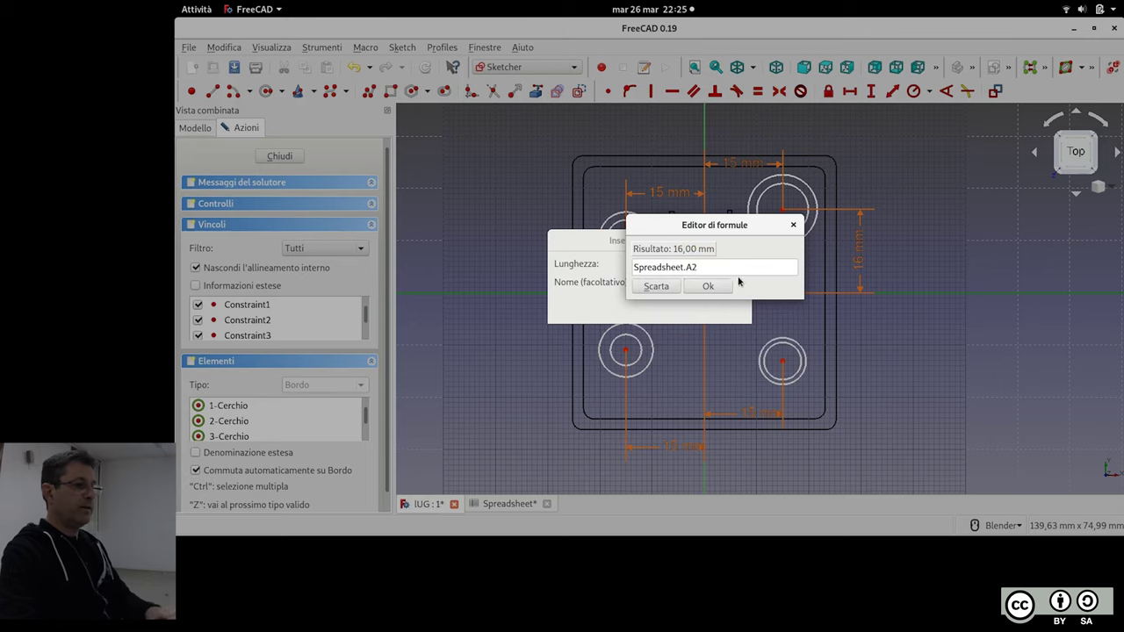
left_click(708, 286)
left_click(720, 309)
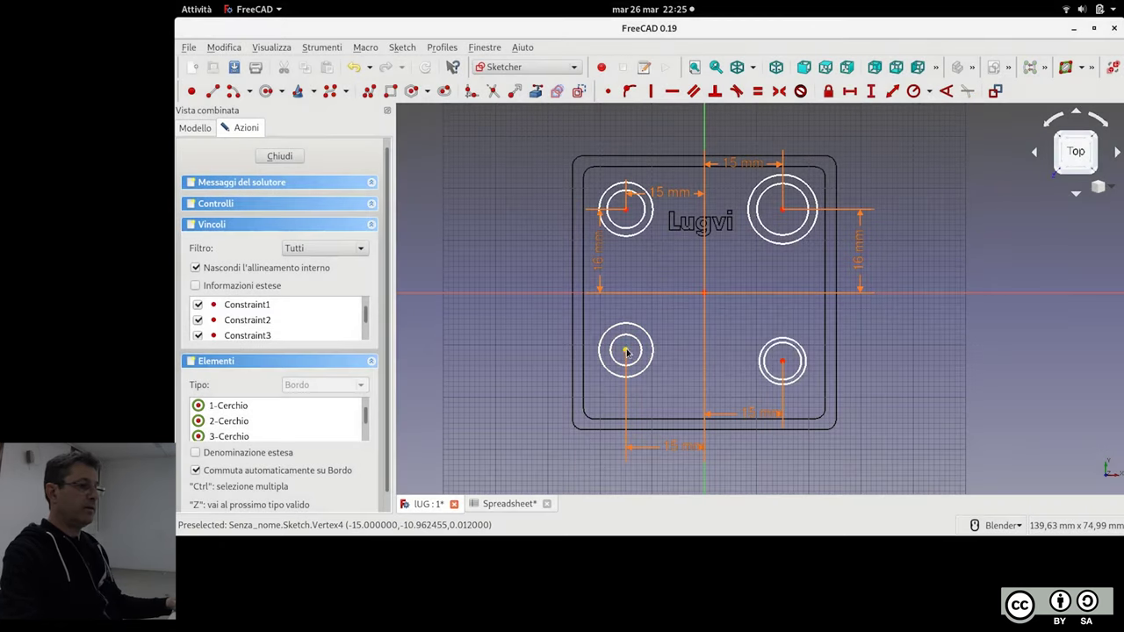
left_click(639, 294)
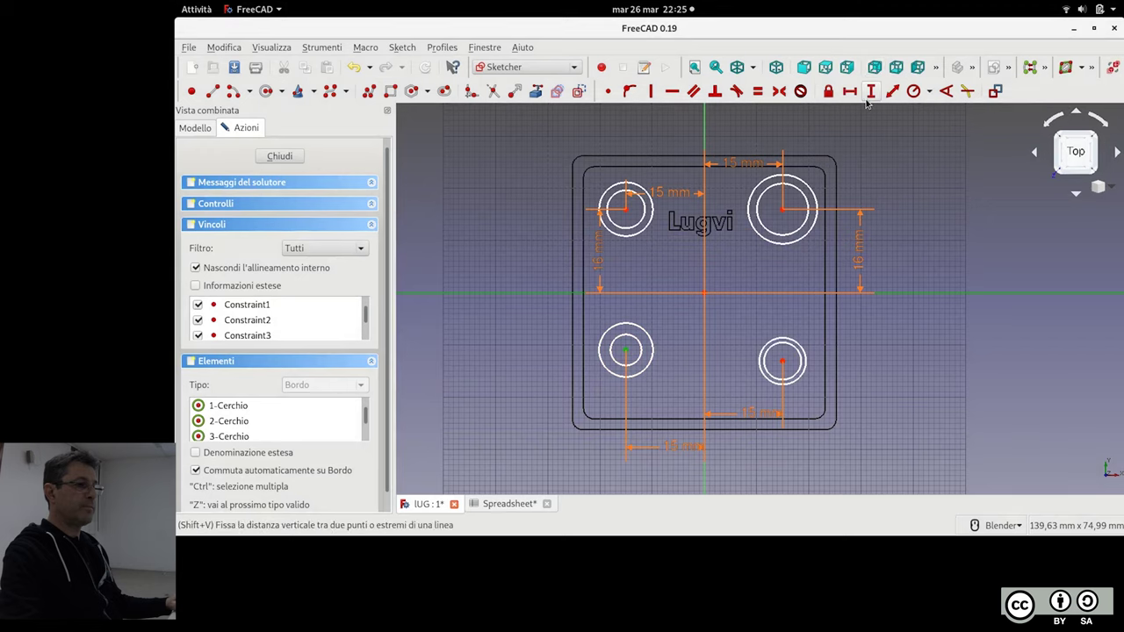
Hold the lower-left circle centre 16 mm from the horizontal axis via Spreadsheet.A2, and move its dimension left
left_click(868, 96)
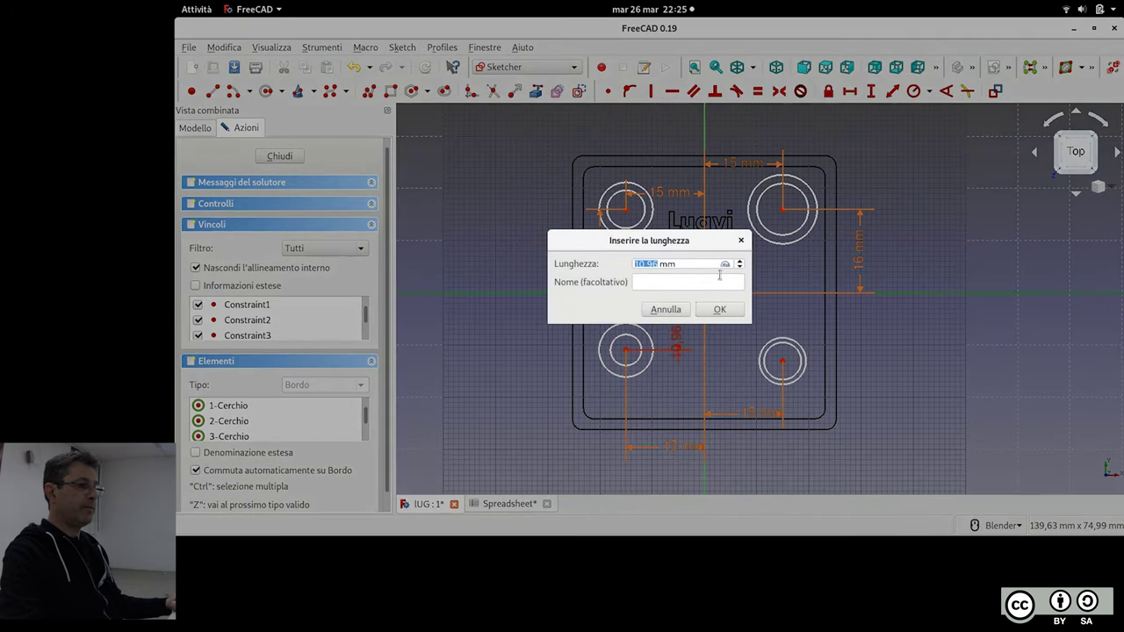
left_click(725, 264)
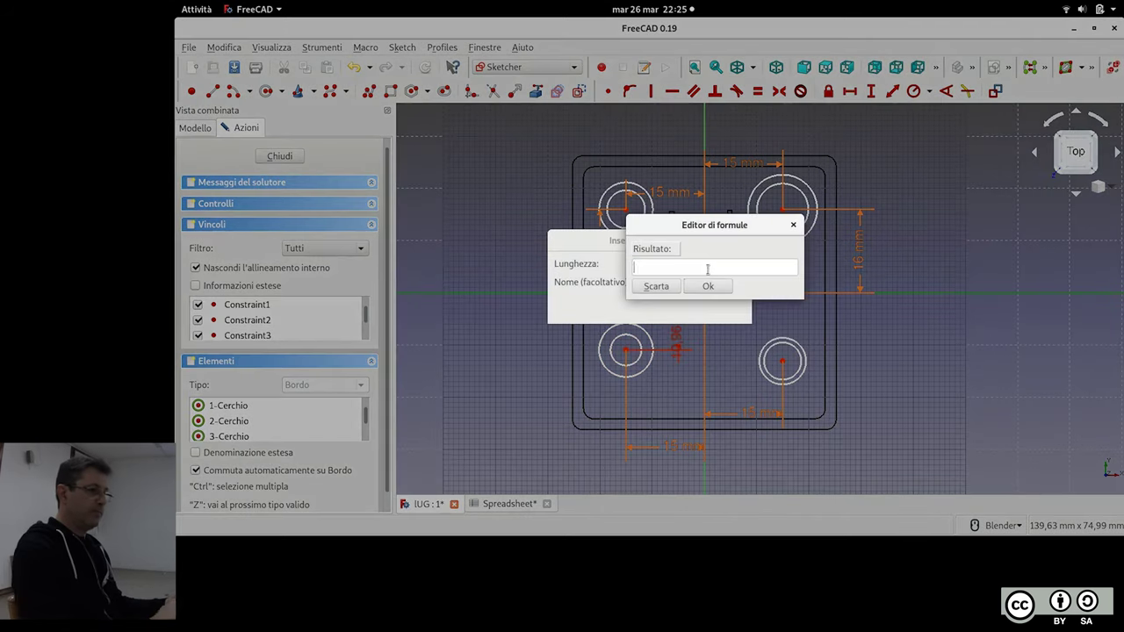
type("S")
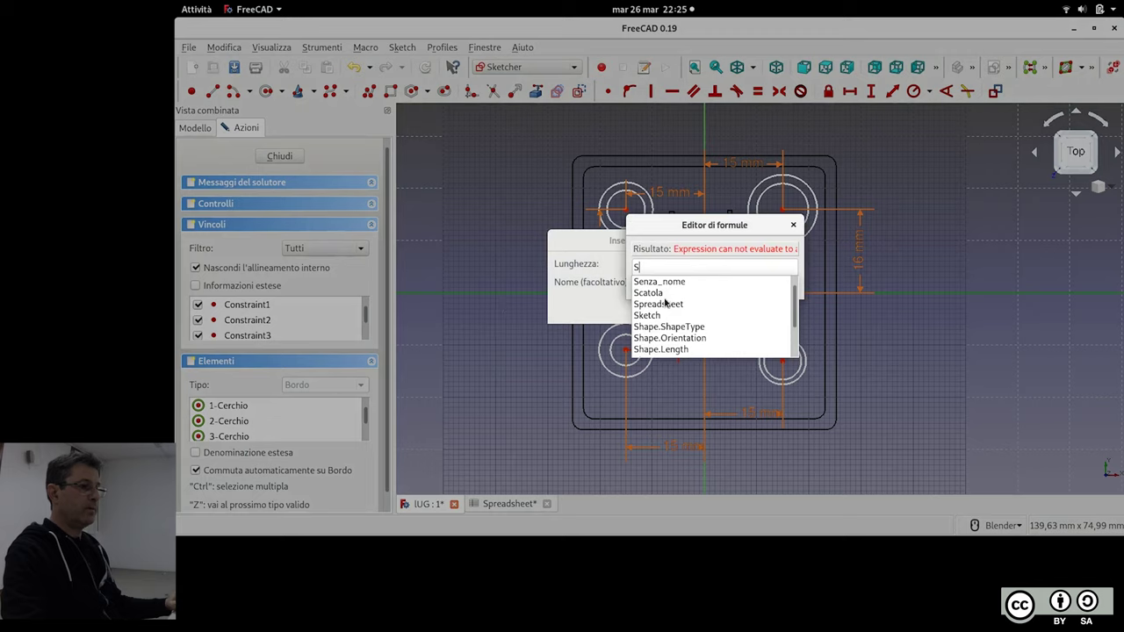
left_click(665, 303)
type("A2")
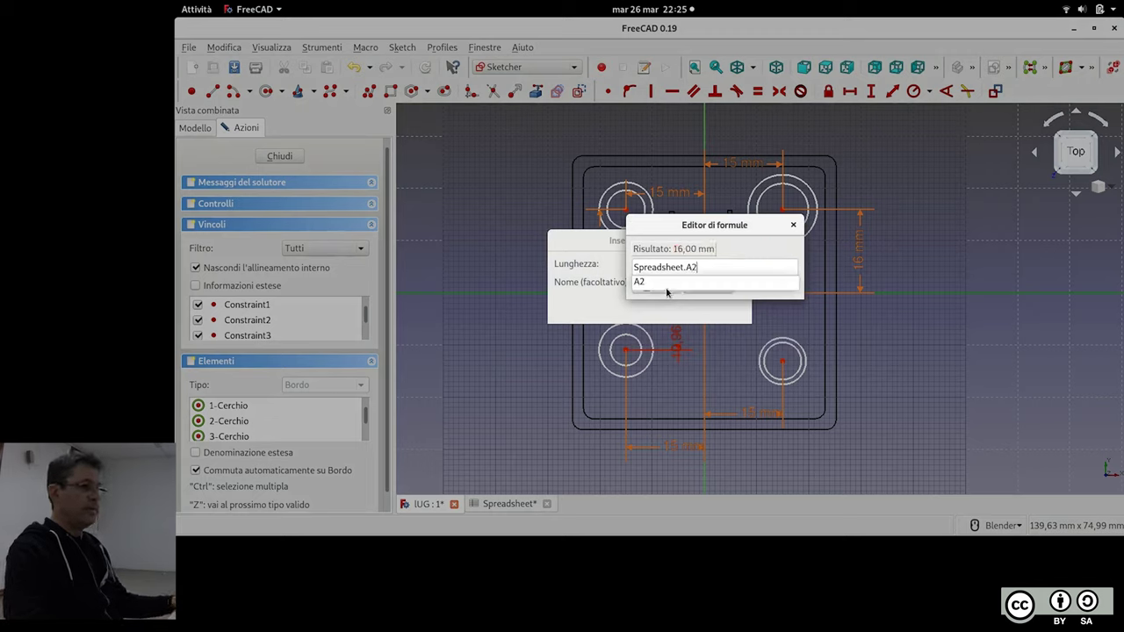
key("Return")
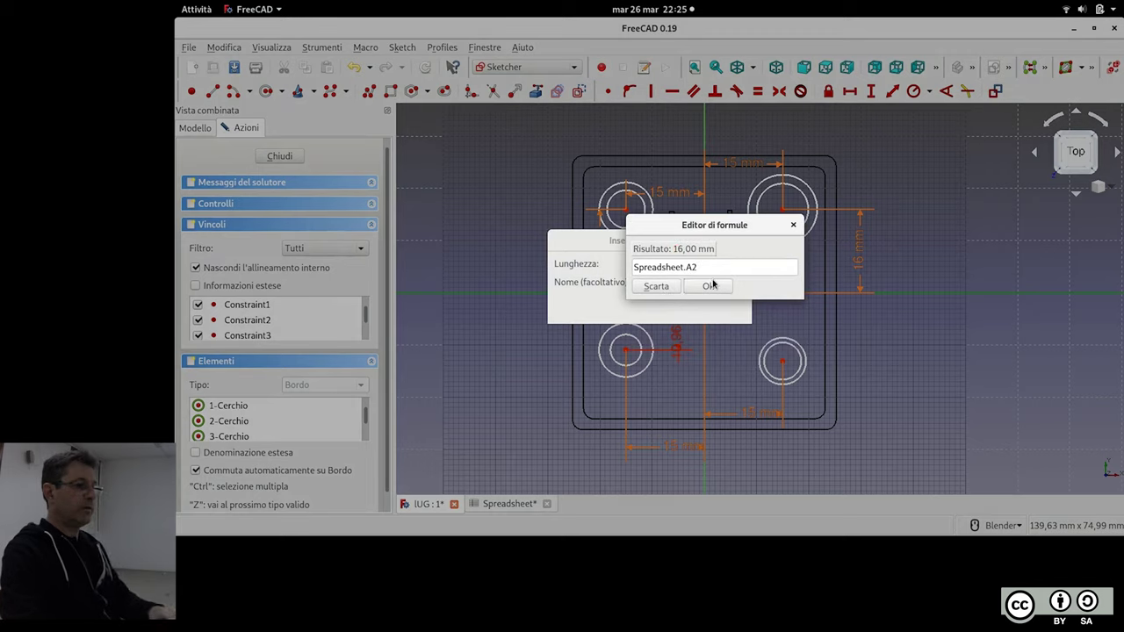
left_click(713, 285)
left_click(719, 313)
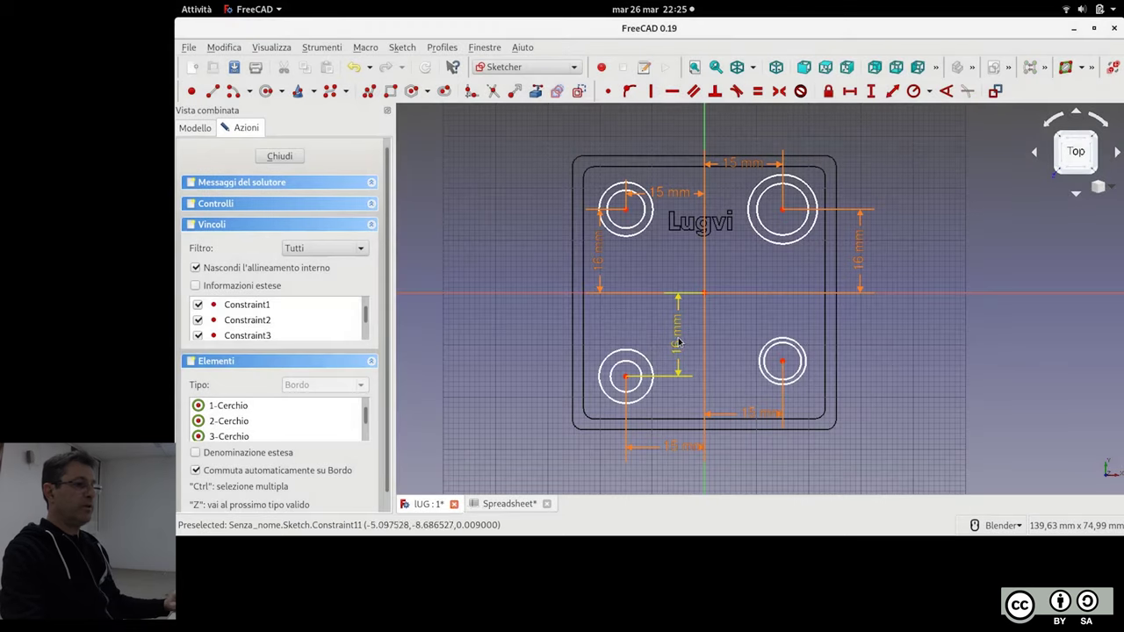
left_click_drag(678, 342, 555, 344)
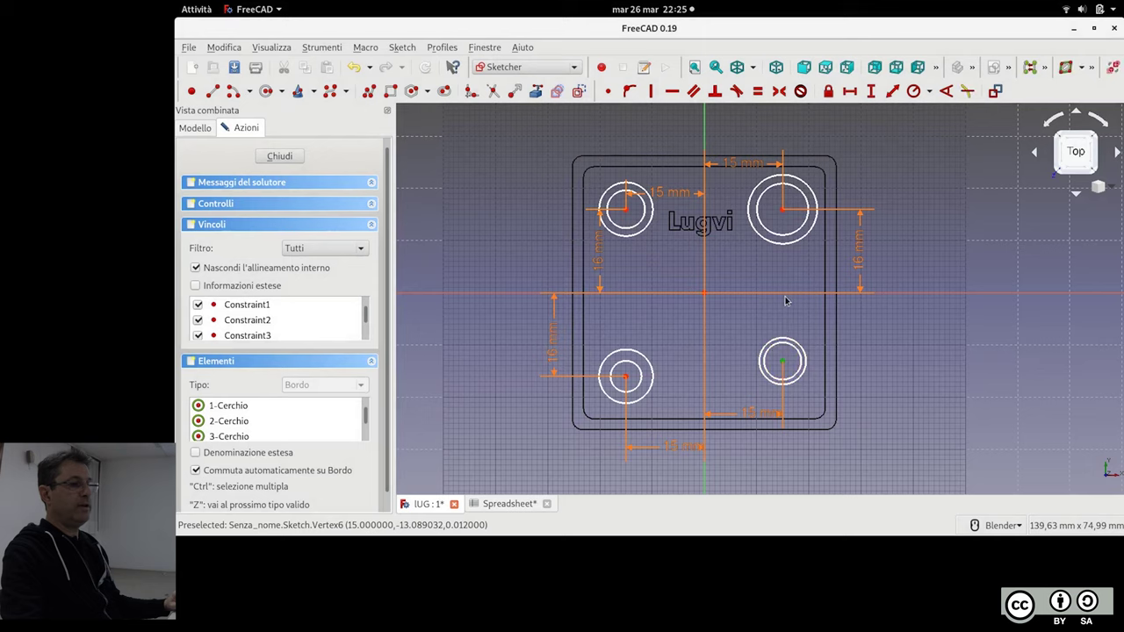
Put the lower-right circle centre 16 mm below the horizontal axis with a Spreadsheet.A2 vertical distance
left_click(869, 92)
left_click(724, 266)
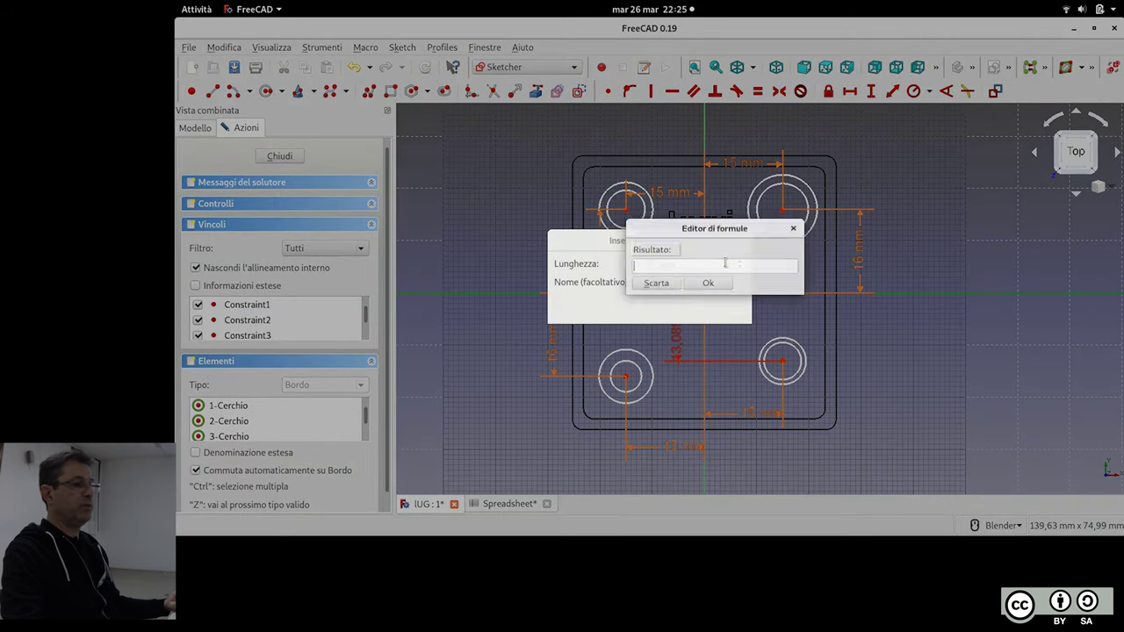
type("S")
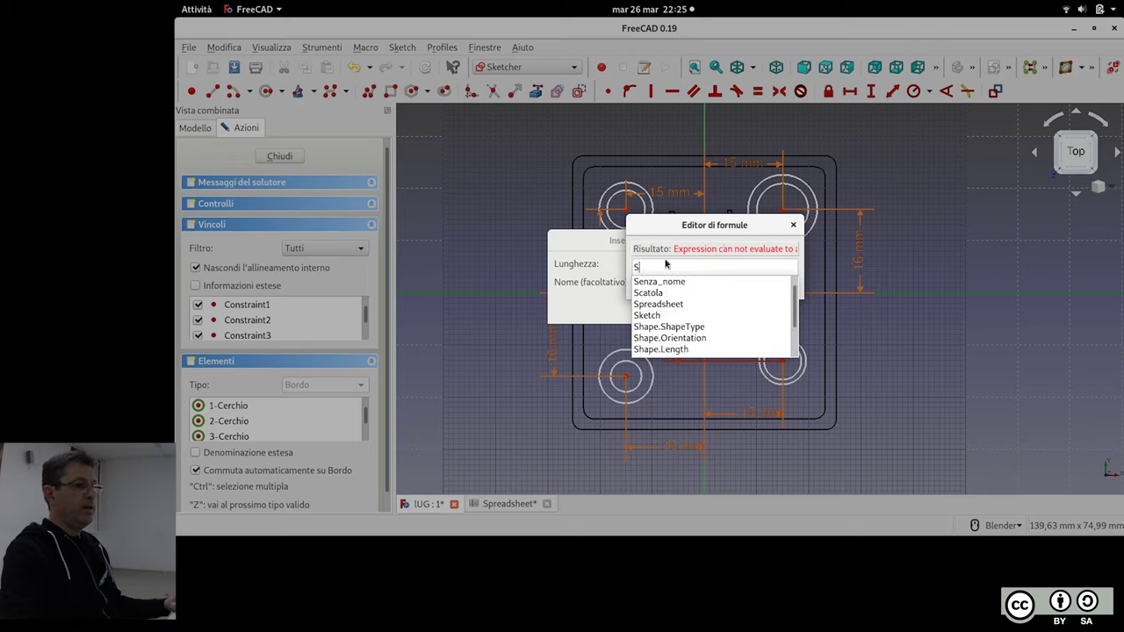
left_click(676, 303)
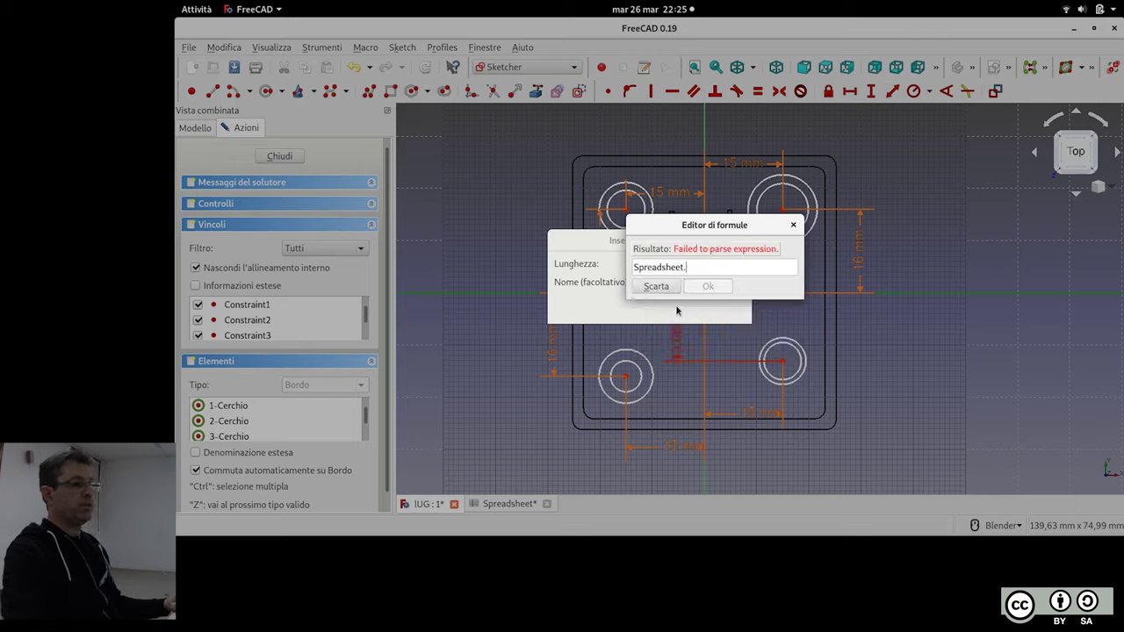
type("A2")
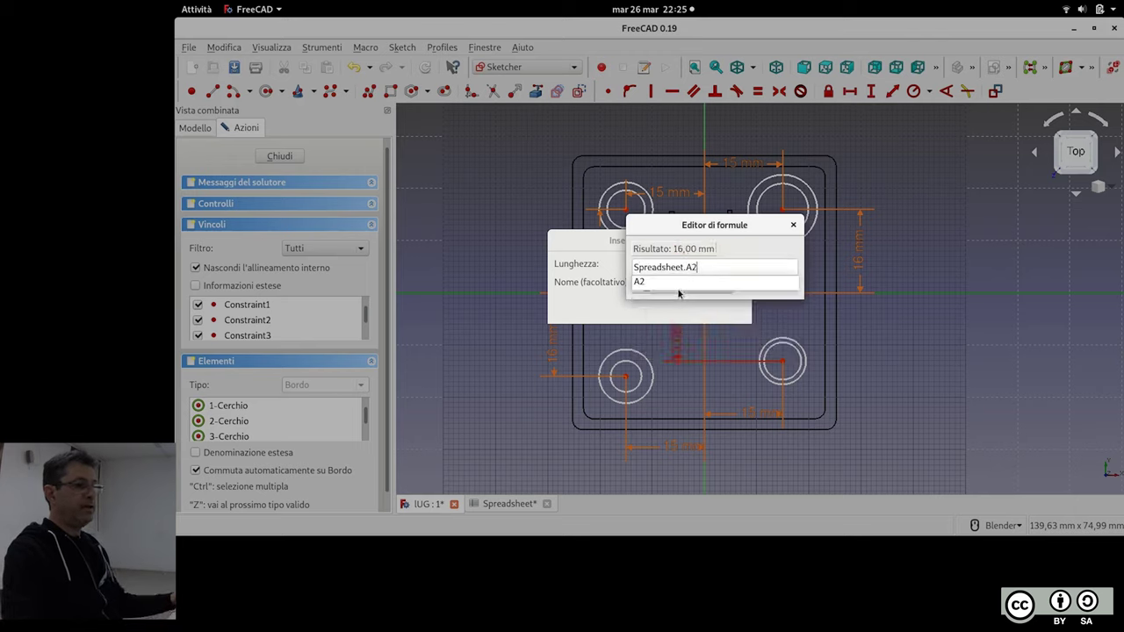
left_click(677, 286)
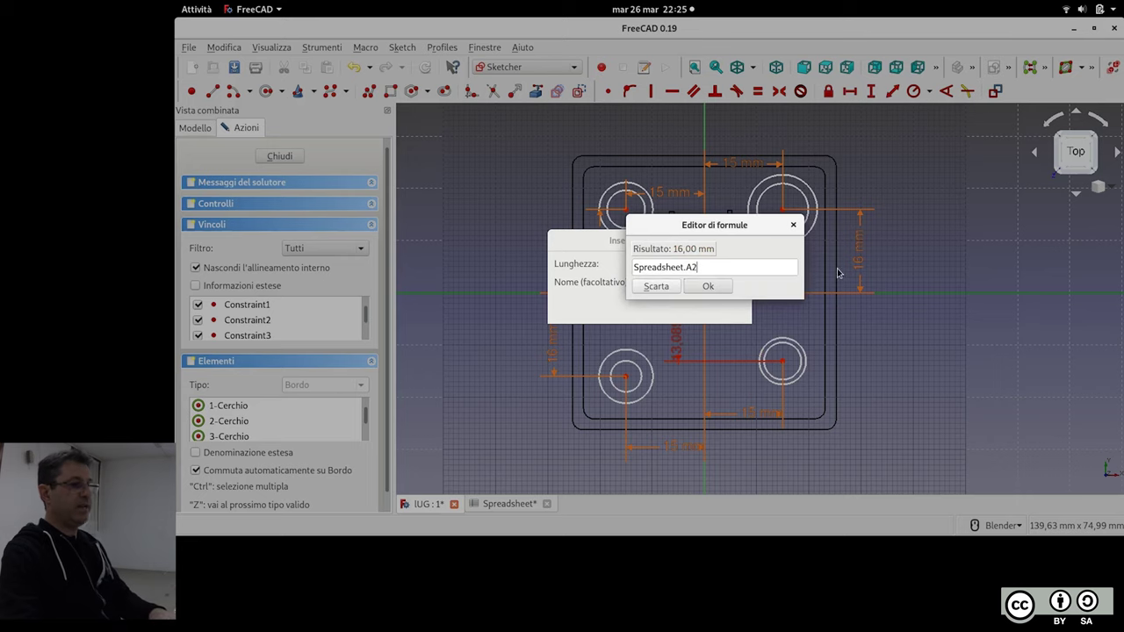
left_click(713, 287)
left_click(719, 309)
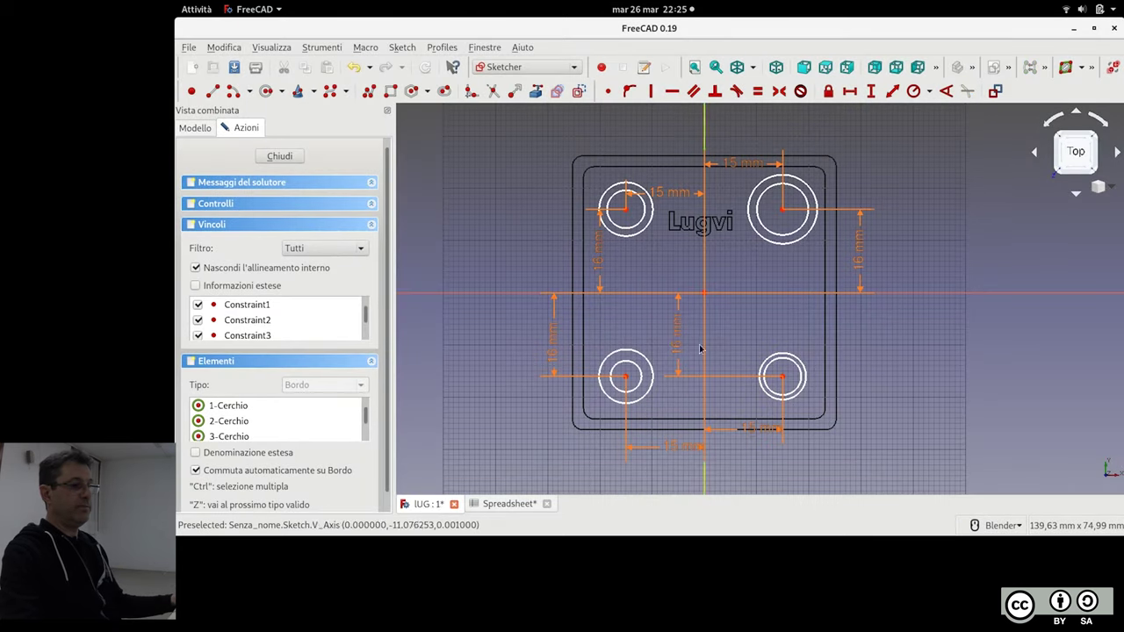
Move the 16 mm dimension aside and bind the top-left inner circle's radius to Spreadsheet.A3 (2 mm)
left_click_drag(683, 345, 915, 334)
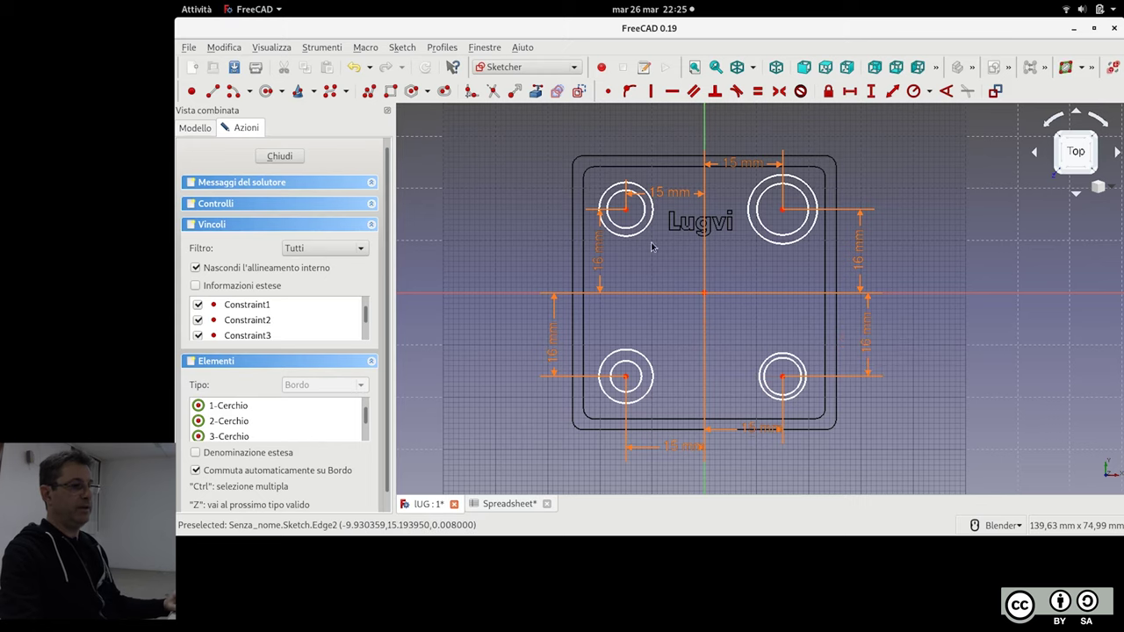
scroll(653, 242, "up", 2)
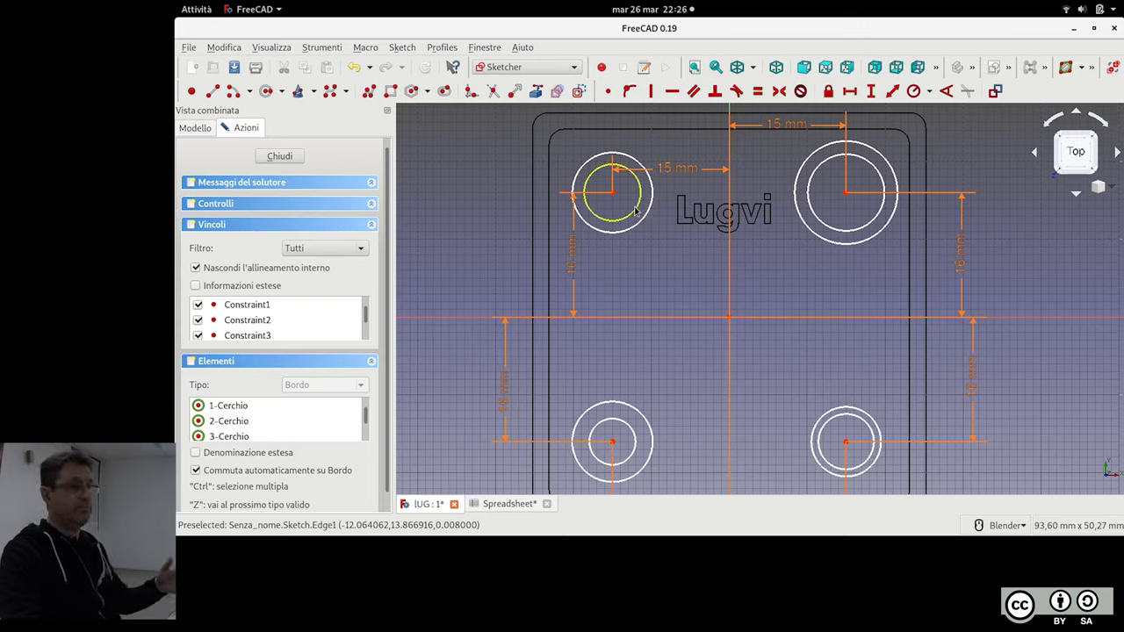
left_click(634, 211)
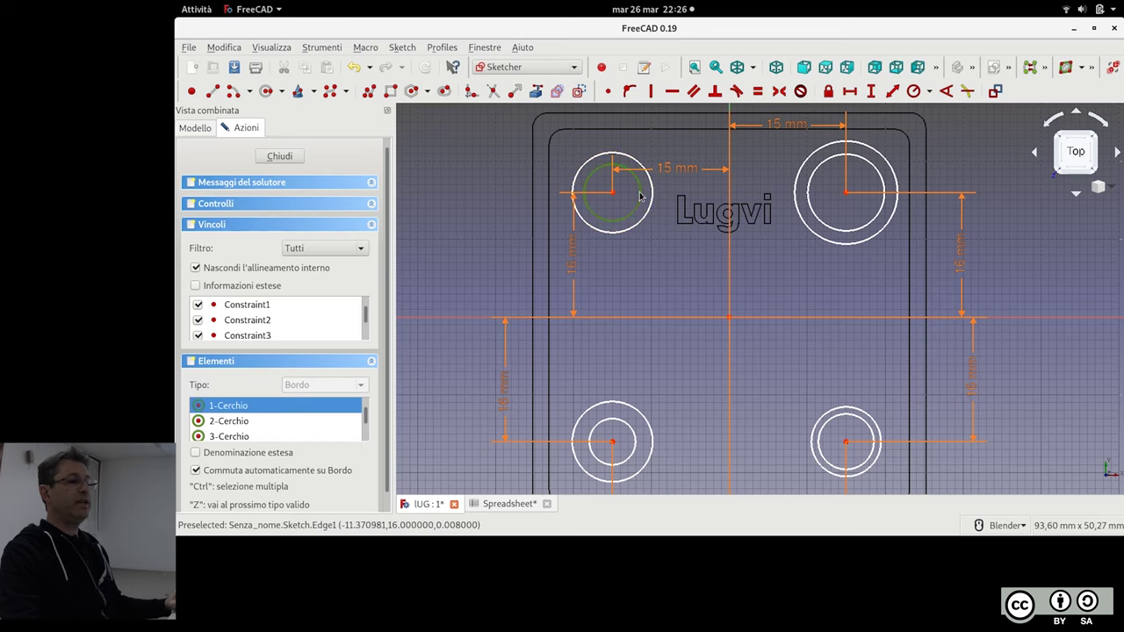
left_click(913, 91)
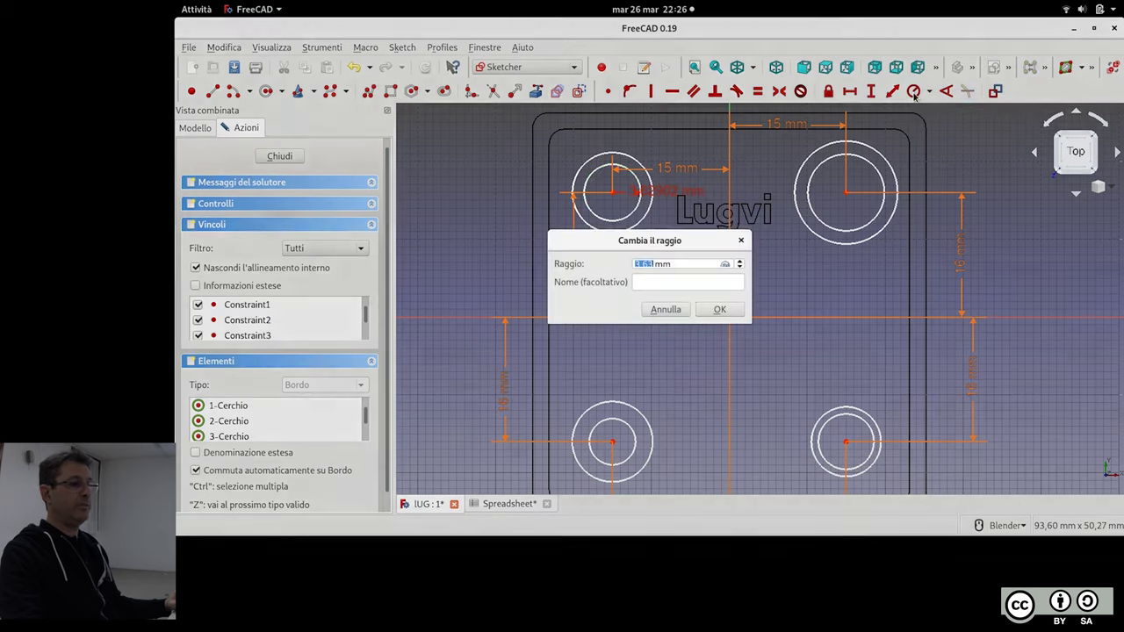
left_click(725, 263)
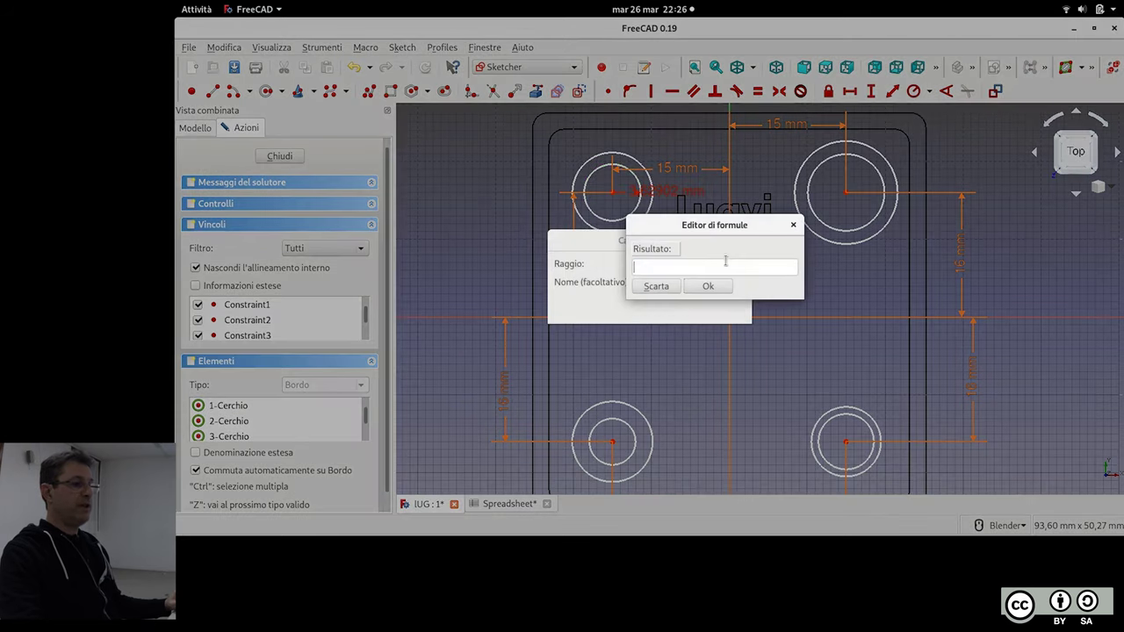
type("S")
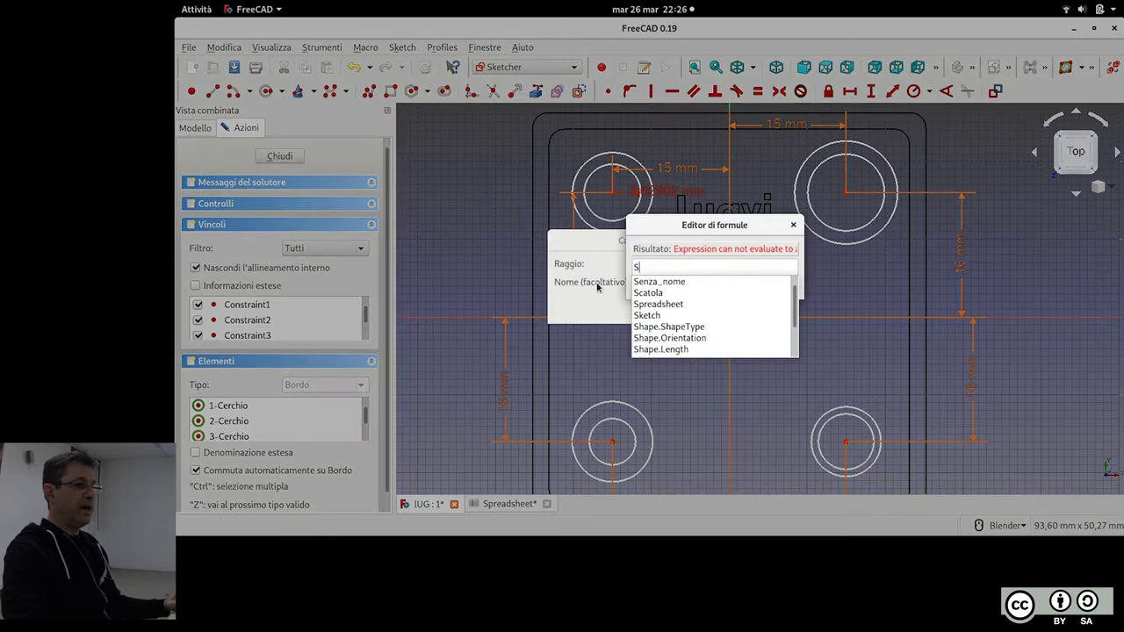
left_click(688, 305)
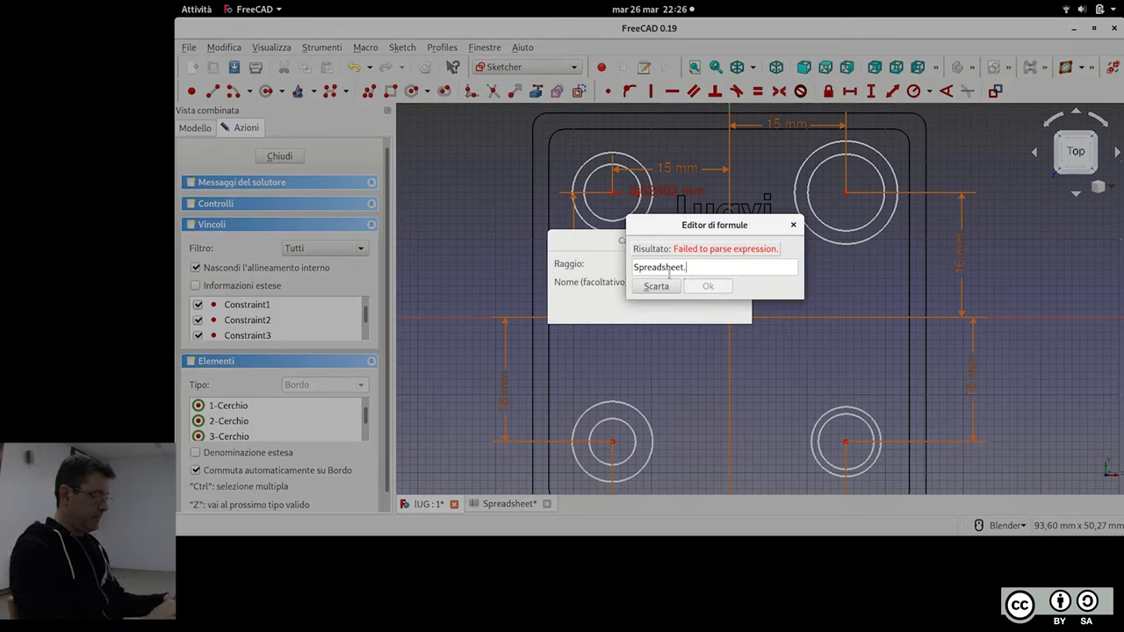
type("A3")
left_click(669, 279)
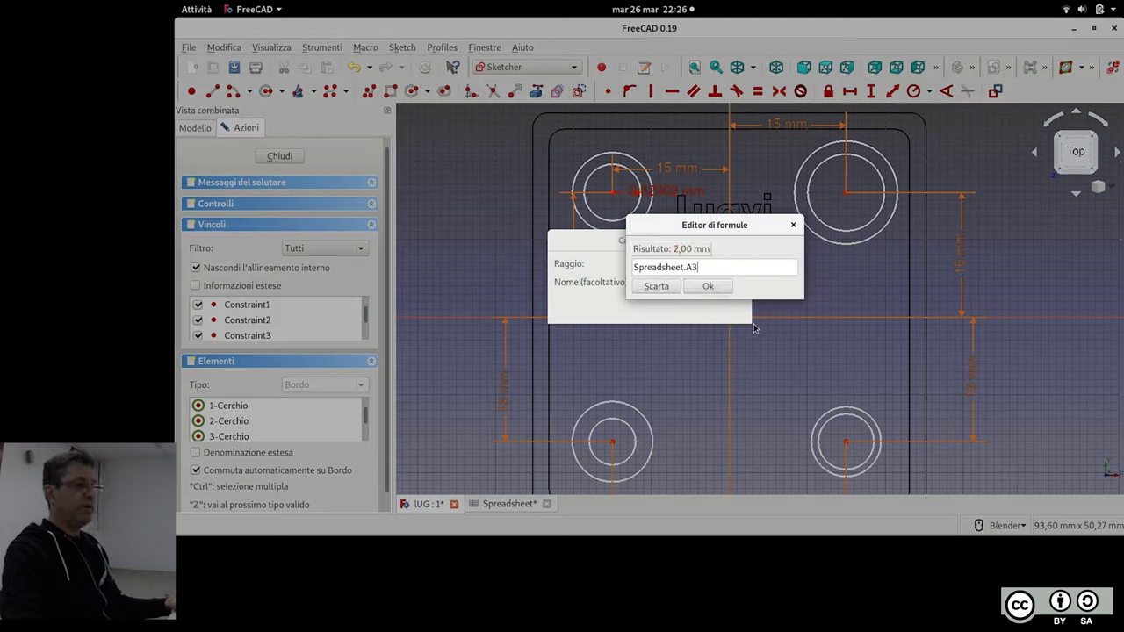
left_click(708, 287)
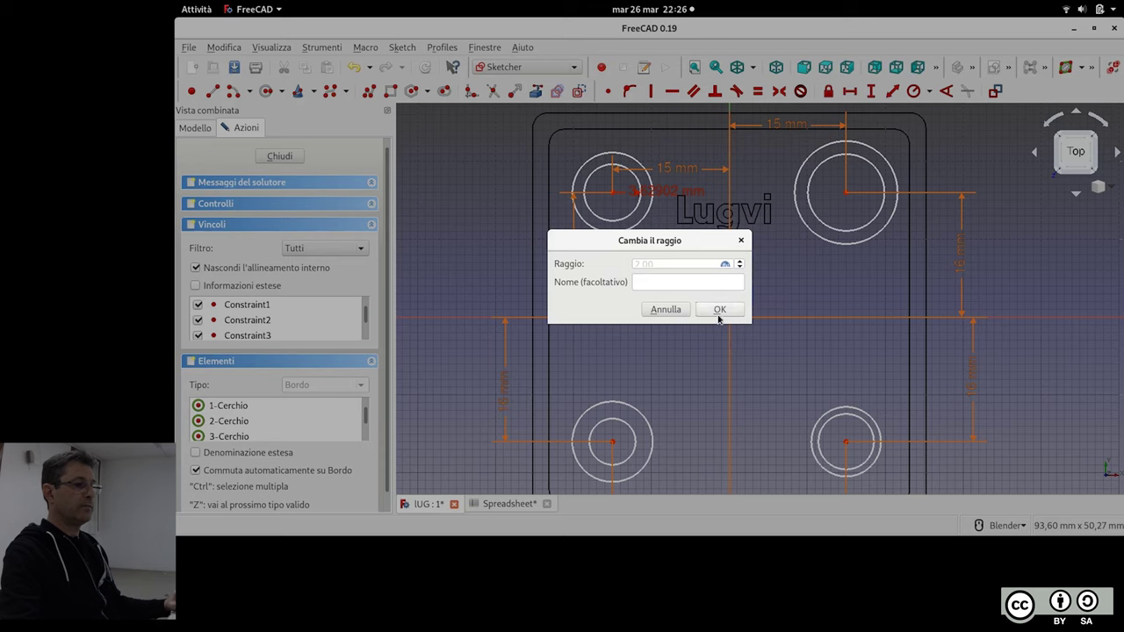
left_click(719, 310)
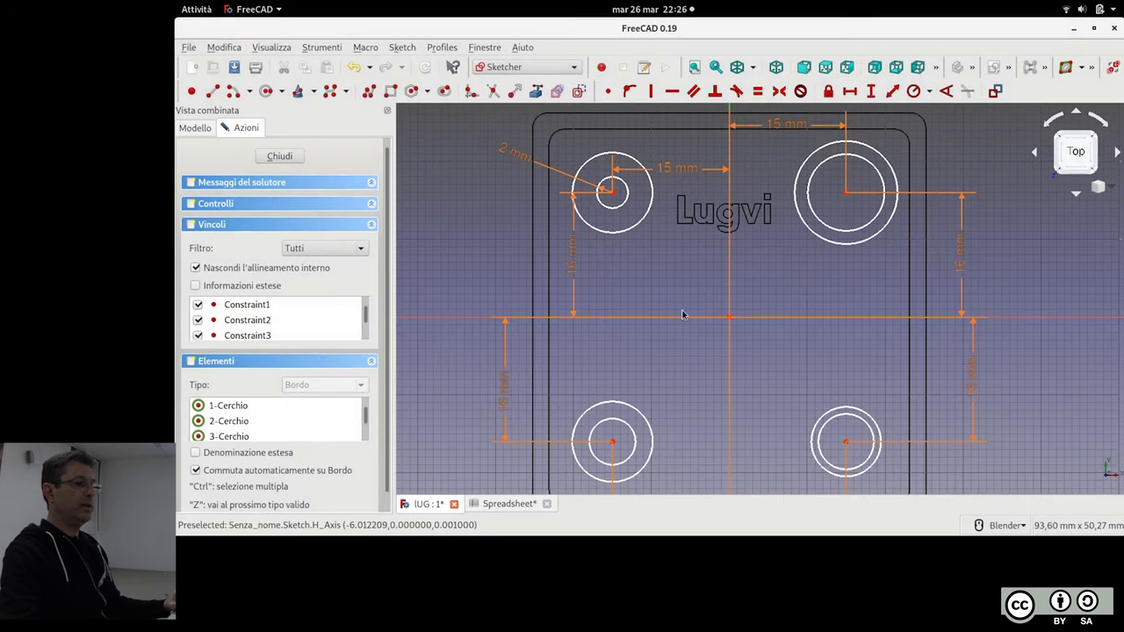
Constrain the top-left outer circle's radius with a Spreadsheet formula so it measures 5 mm
left_click(632, 161)
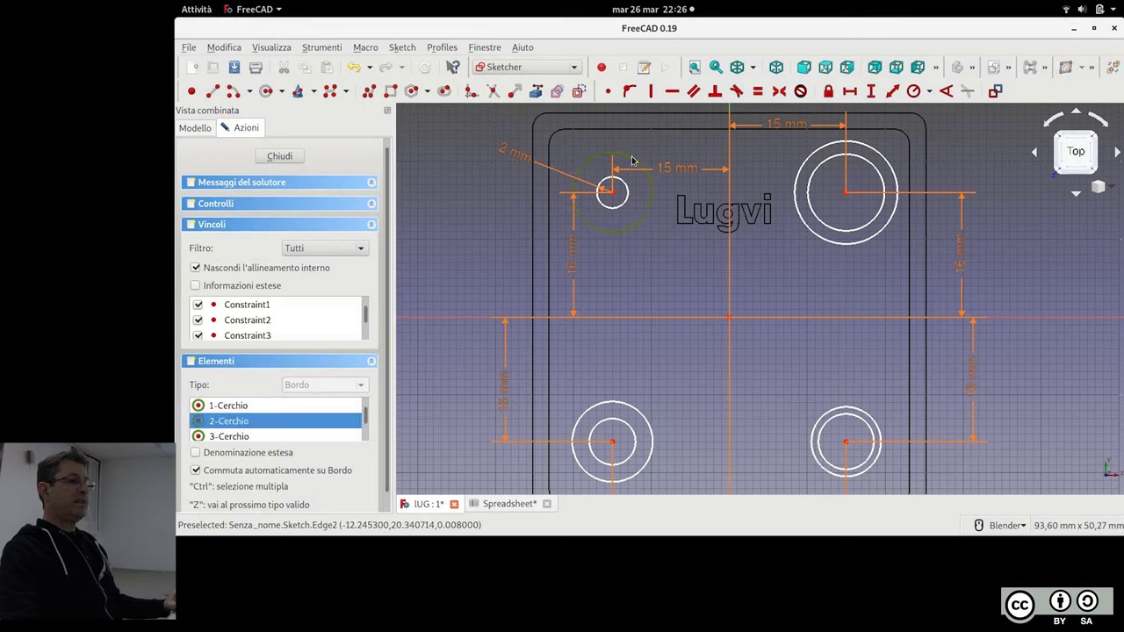
left_click(913, 92)
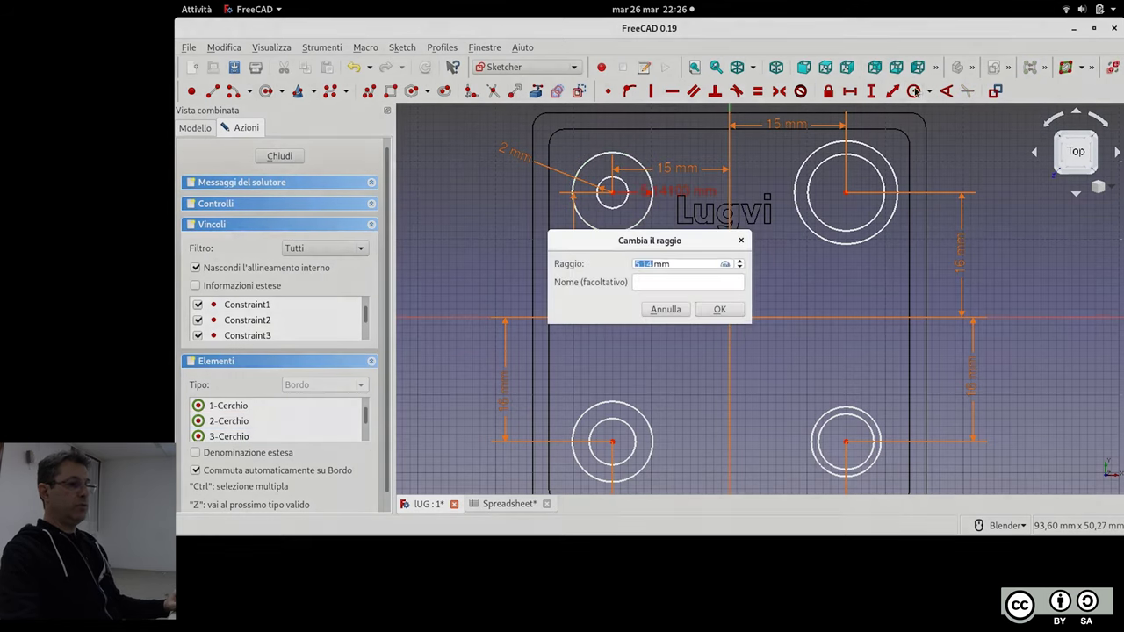
left_click(725, 264)
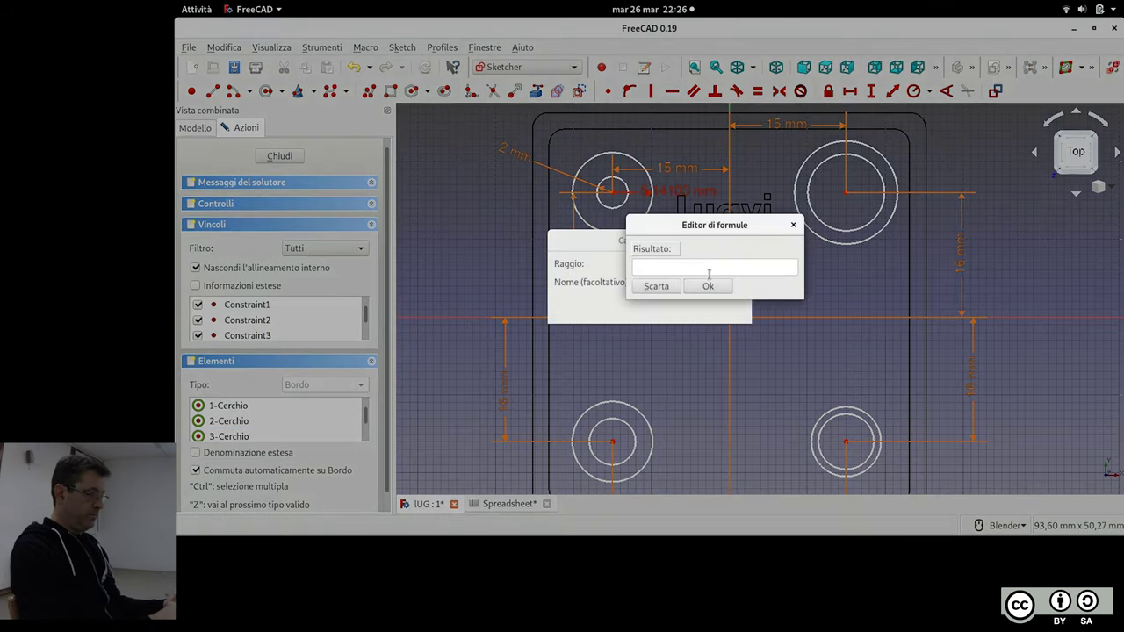
type("S")
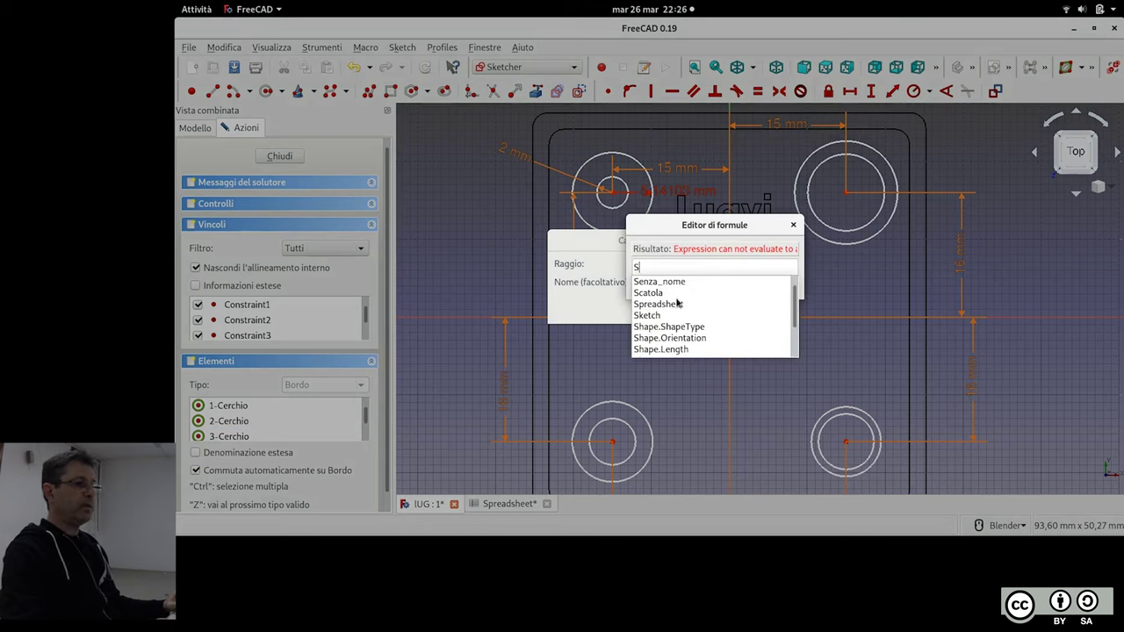
left_click(677, 302)
type("A3")
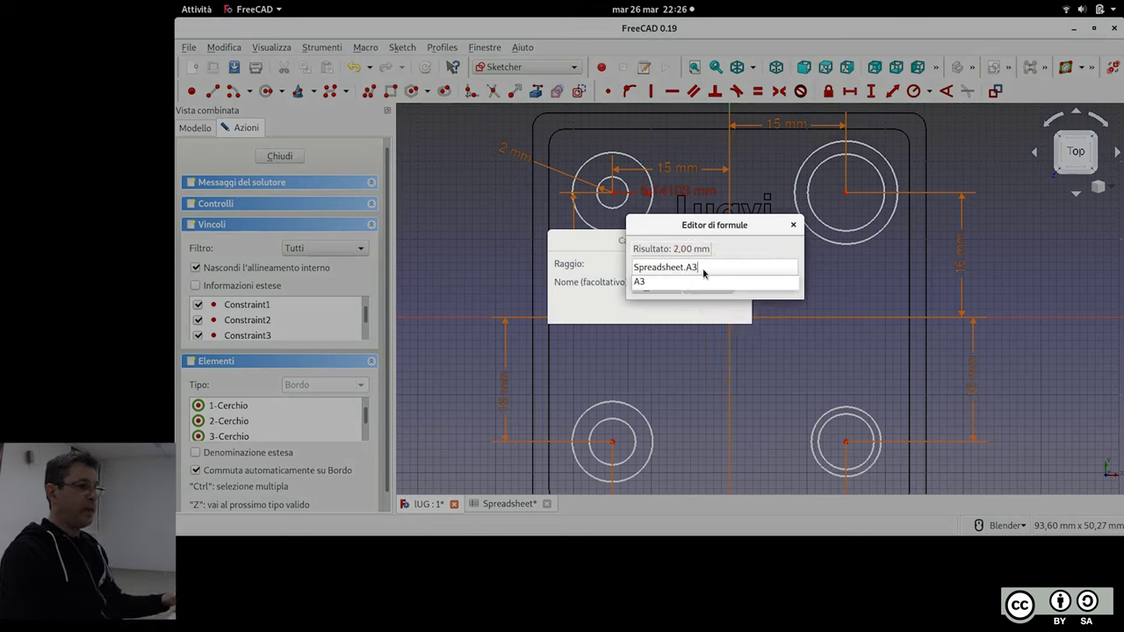
type("+")
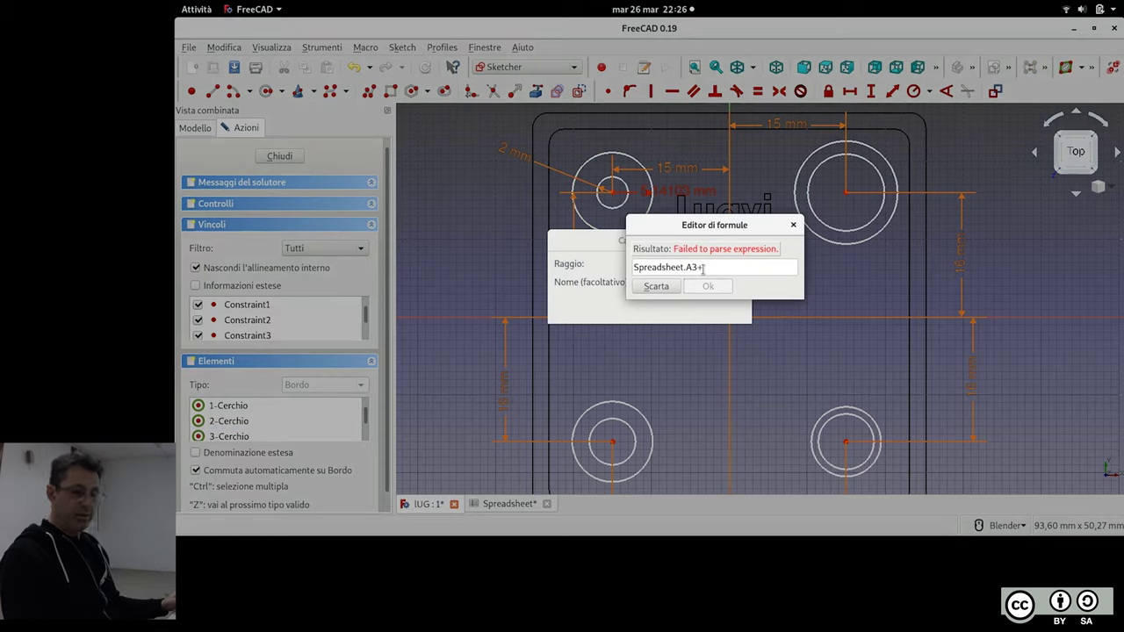
key("BackSpace")
key("Return")
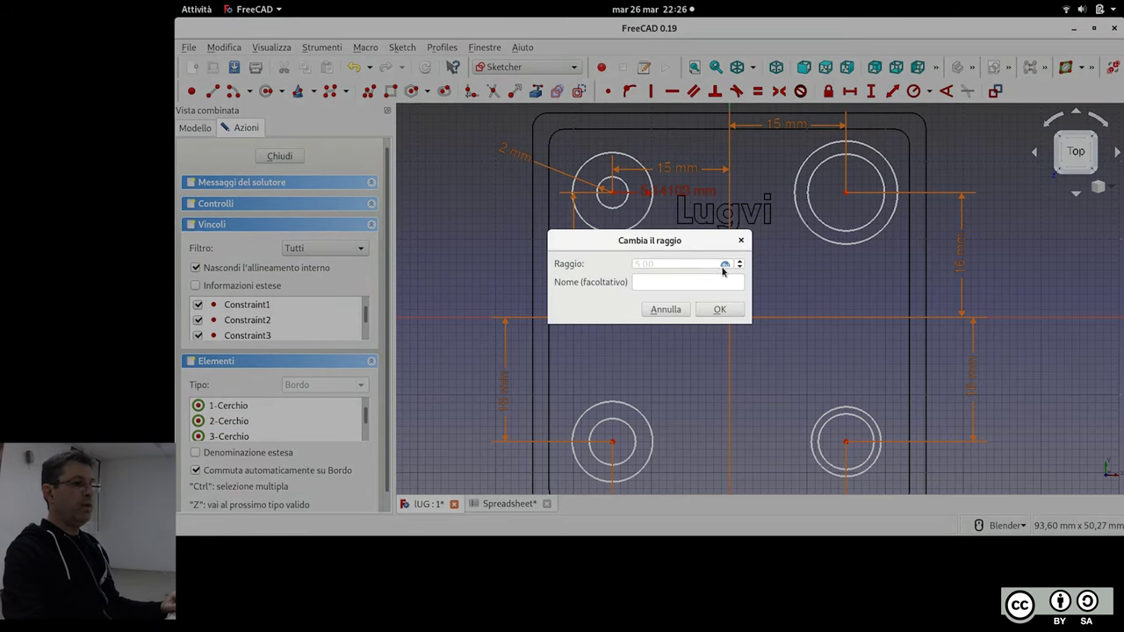
left_click(720, 313)
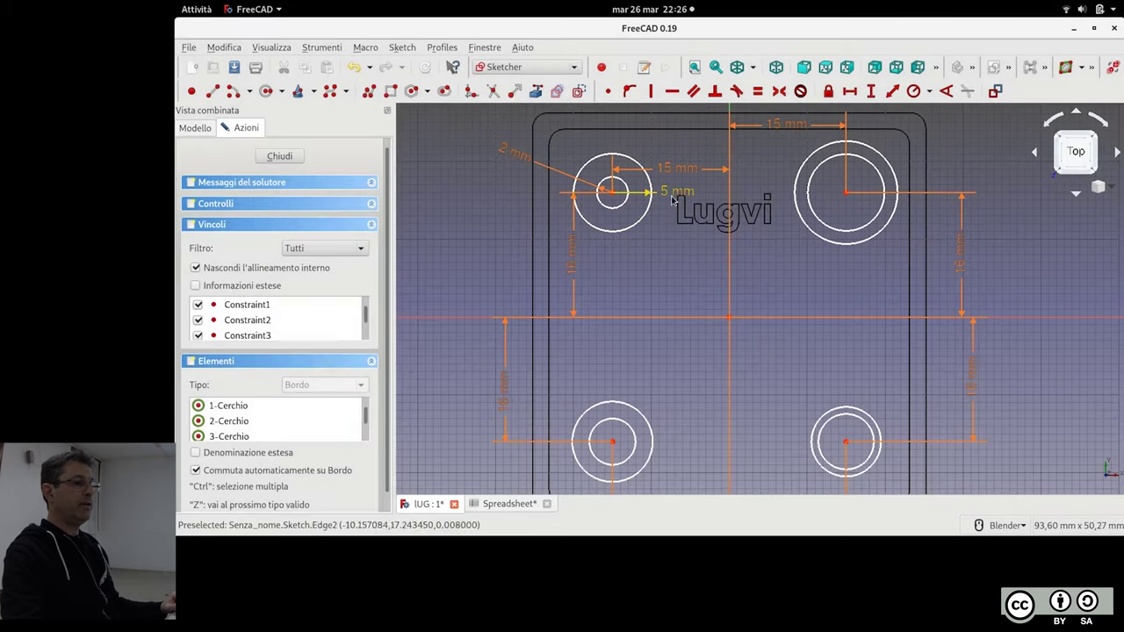
left_click(681, 194)
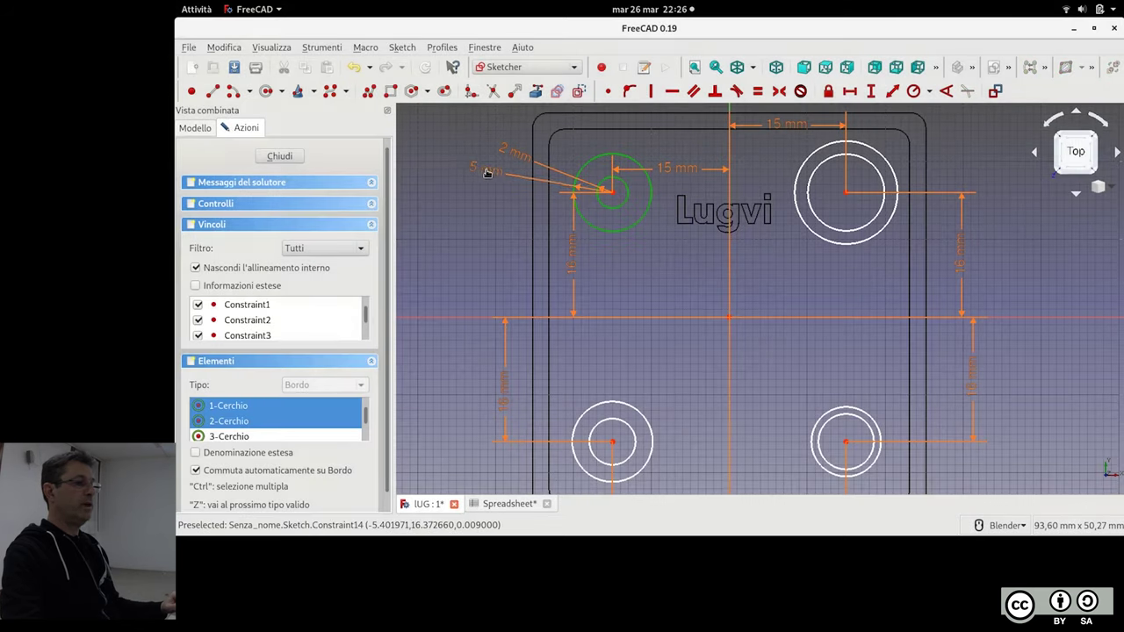
left_click(488, 232)
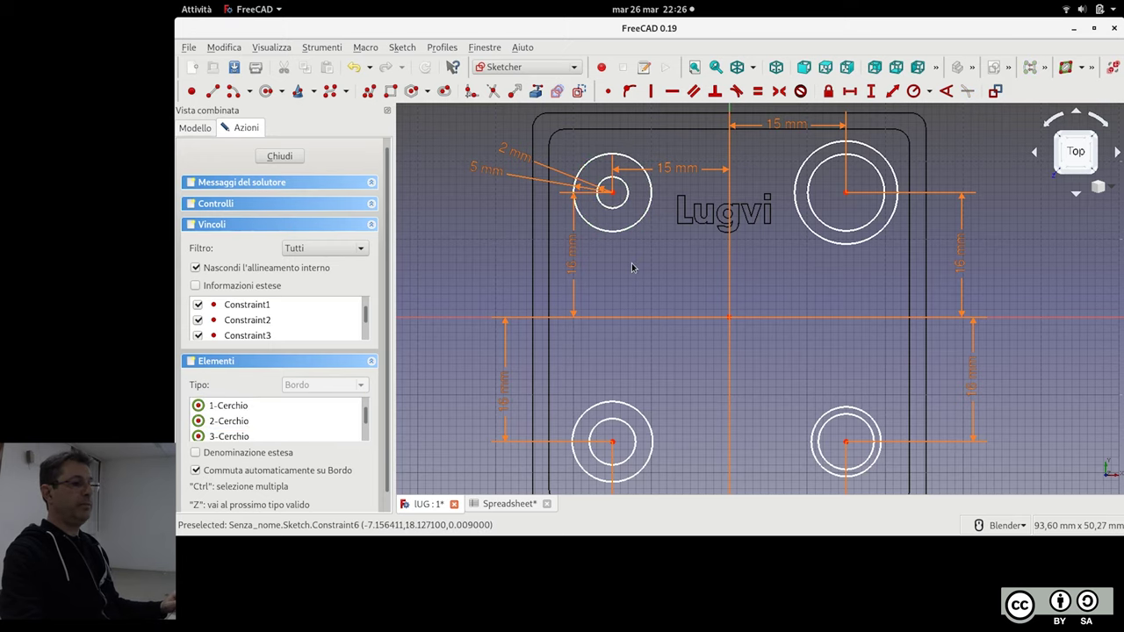
scroll(631, 257, "down", 2)
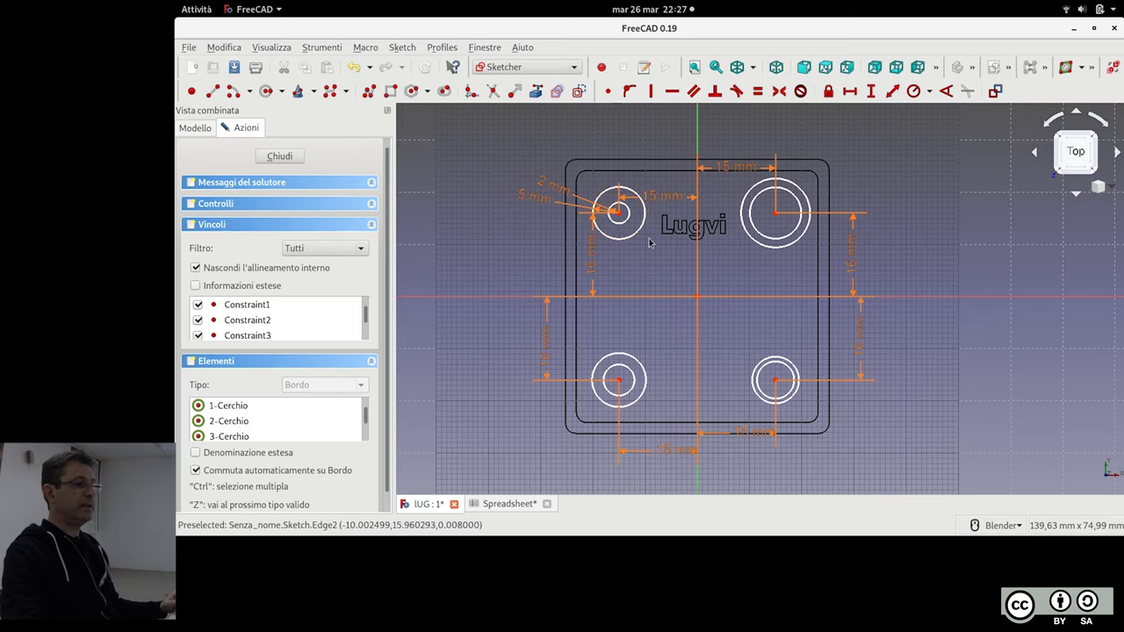
Make all four inner circles equal in size to the top-left 2 mm one
scroll(648, 241, "up", 2)
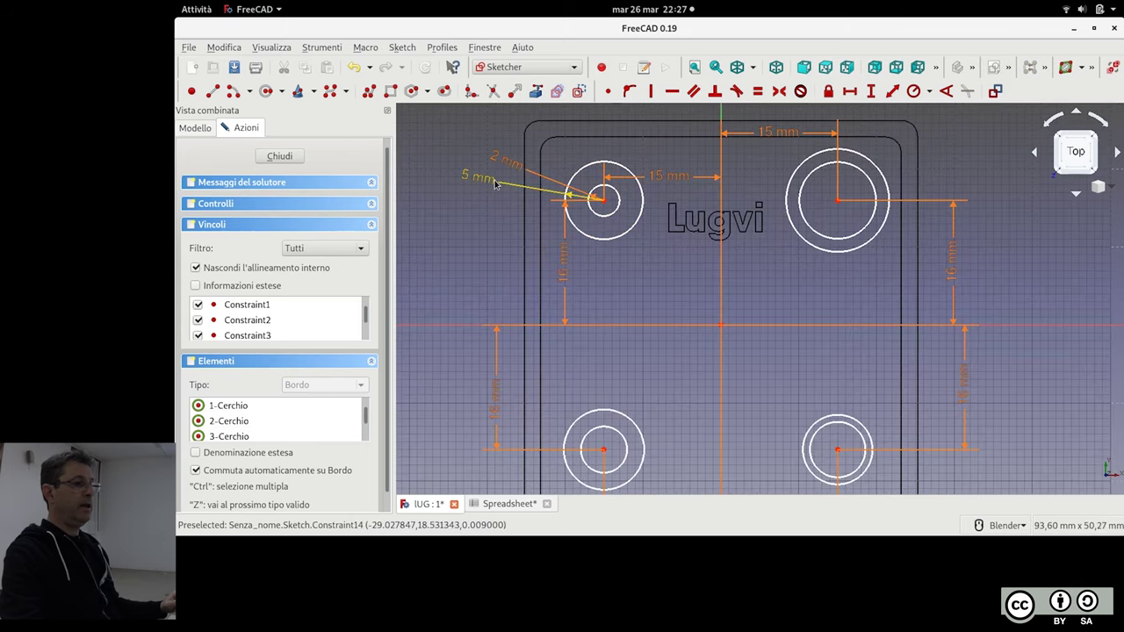
left_click(618, 207)
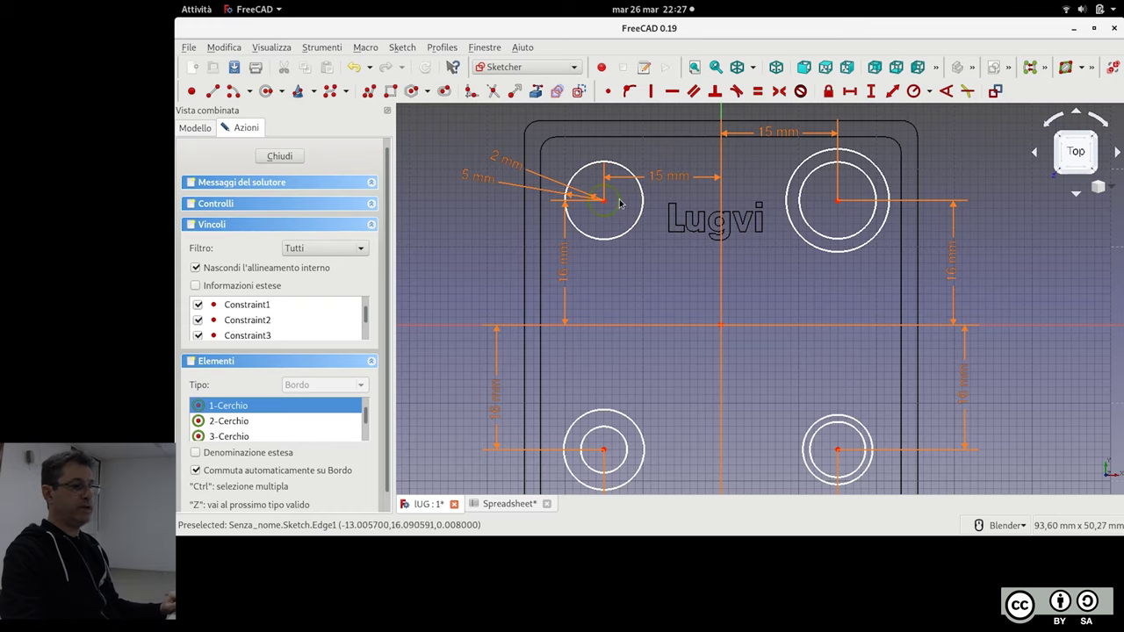
left_click(620, 435)
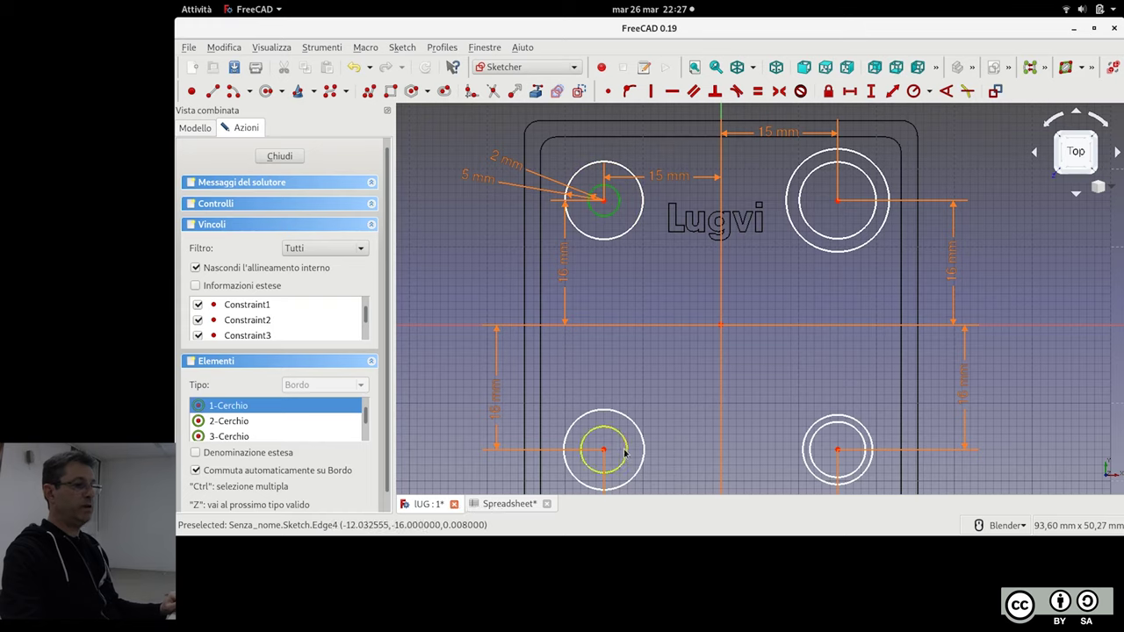
left_click(865, 443)
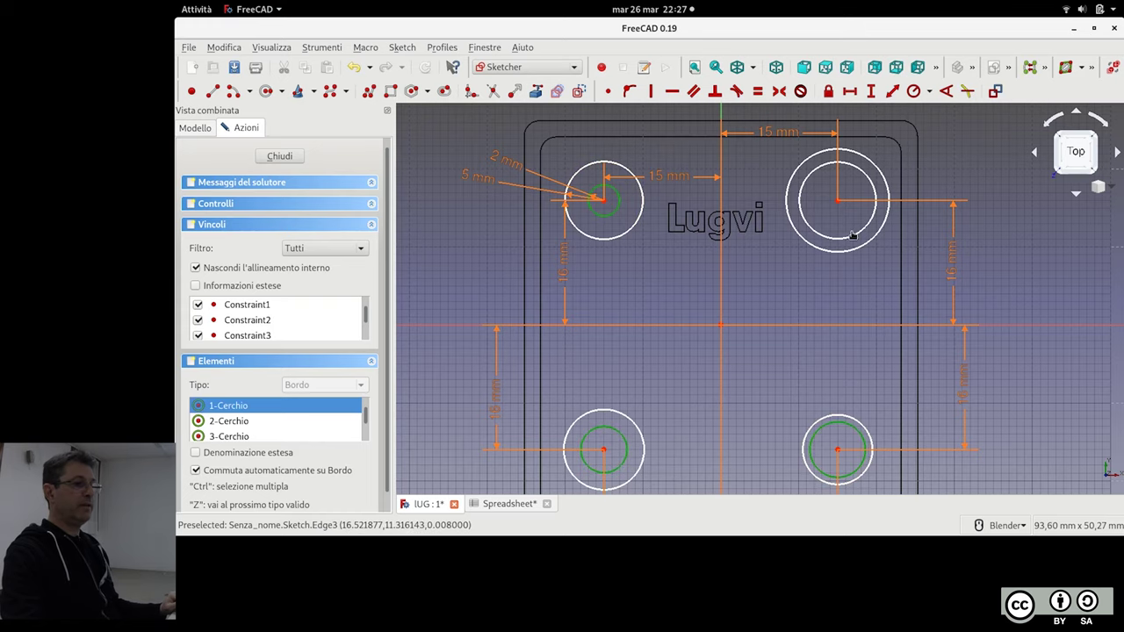
left_click(850, 239)
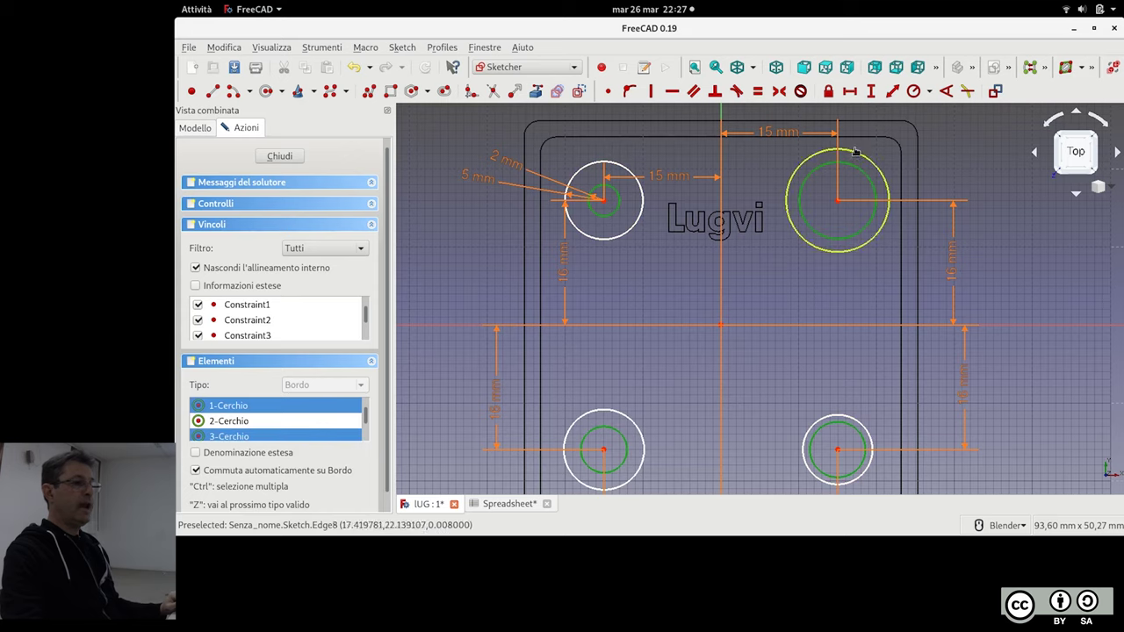
left_click(756, 91)
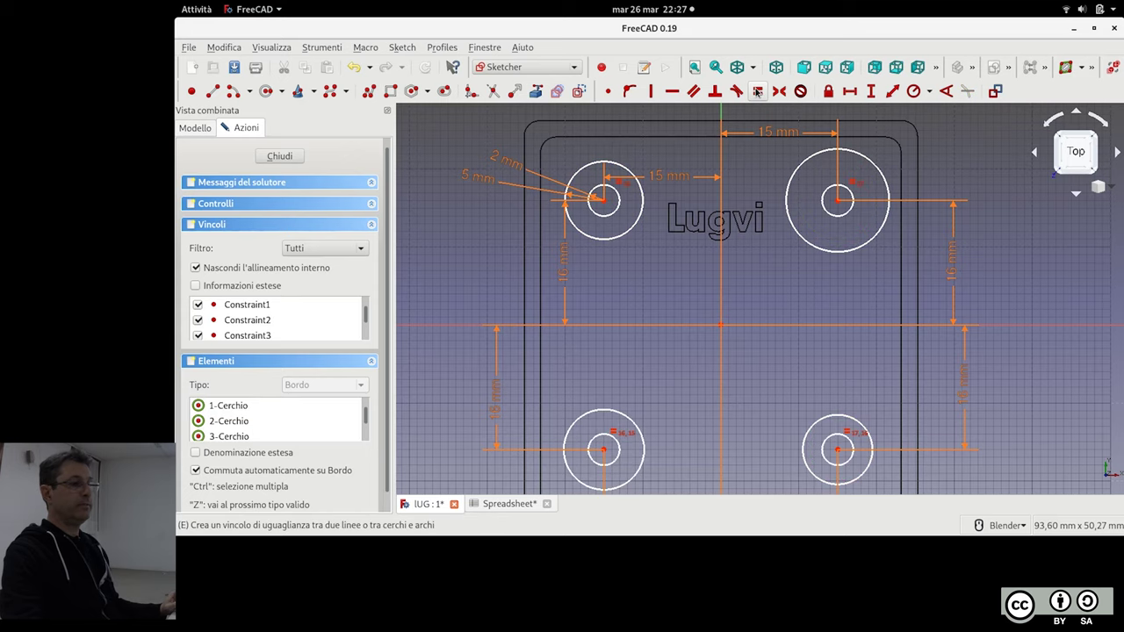
Make the outer circles equal to the top-left 5 mm outer circle
left_click(576, 175)
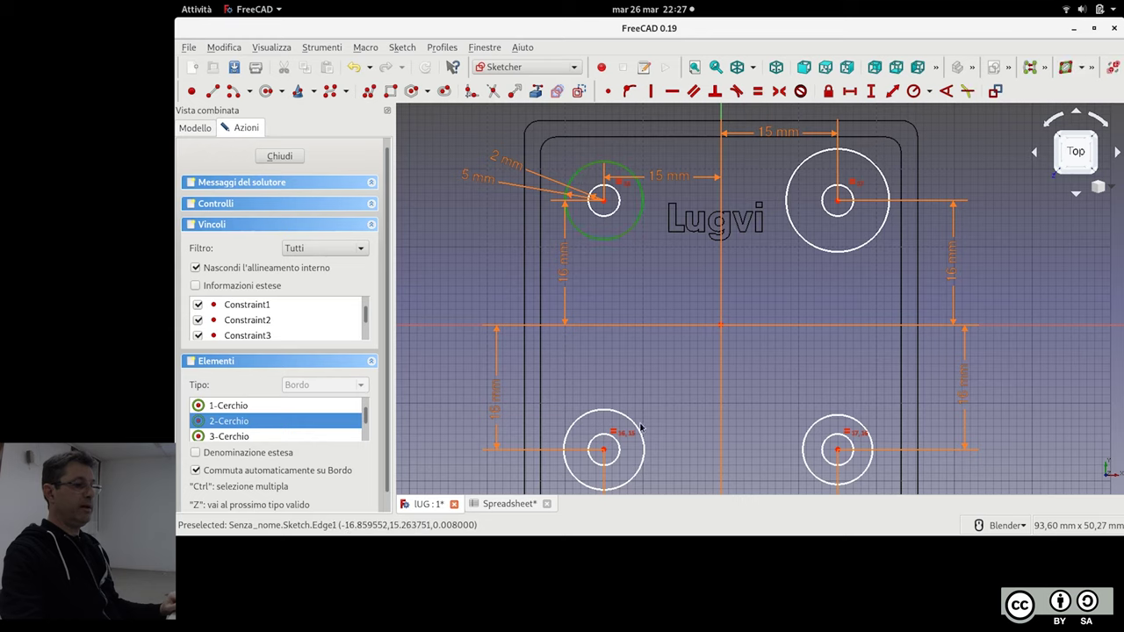
left_click(644, 443)
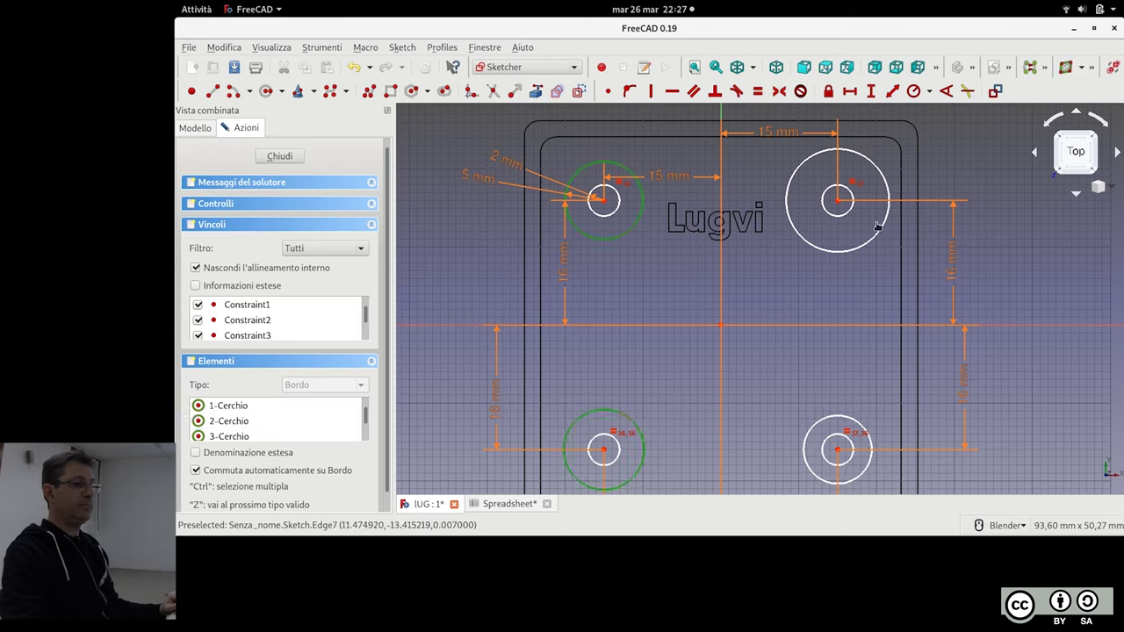
left_click(837, 250)
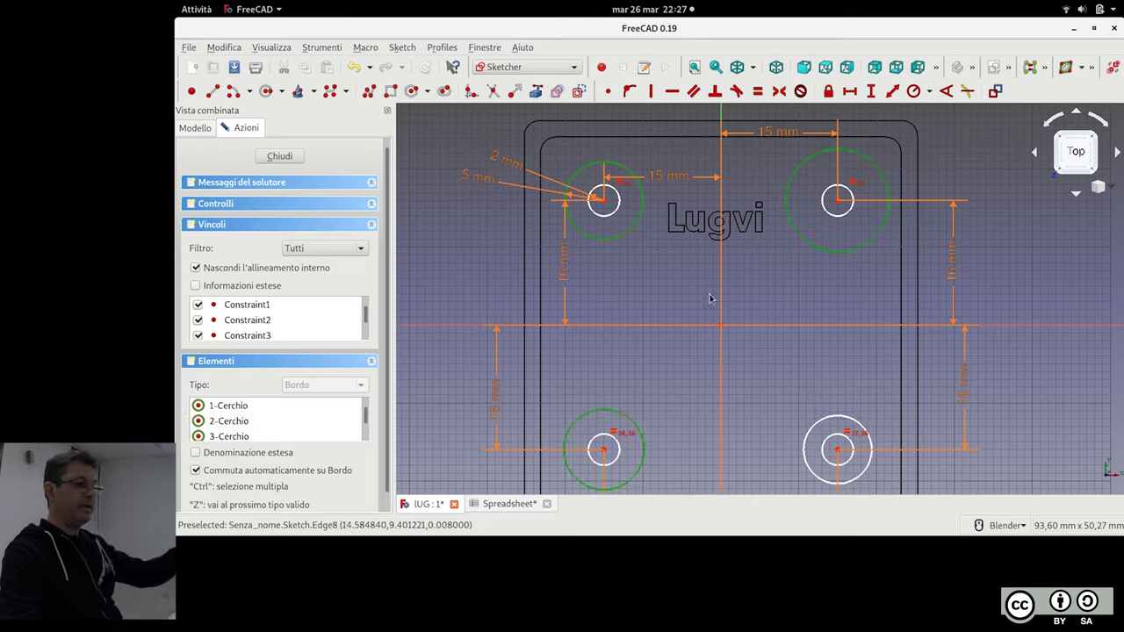
left_click(759, 97)
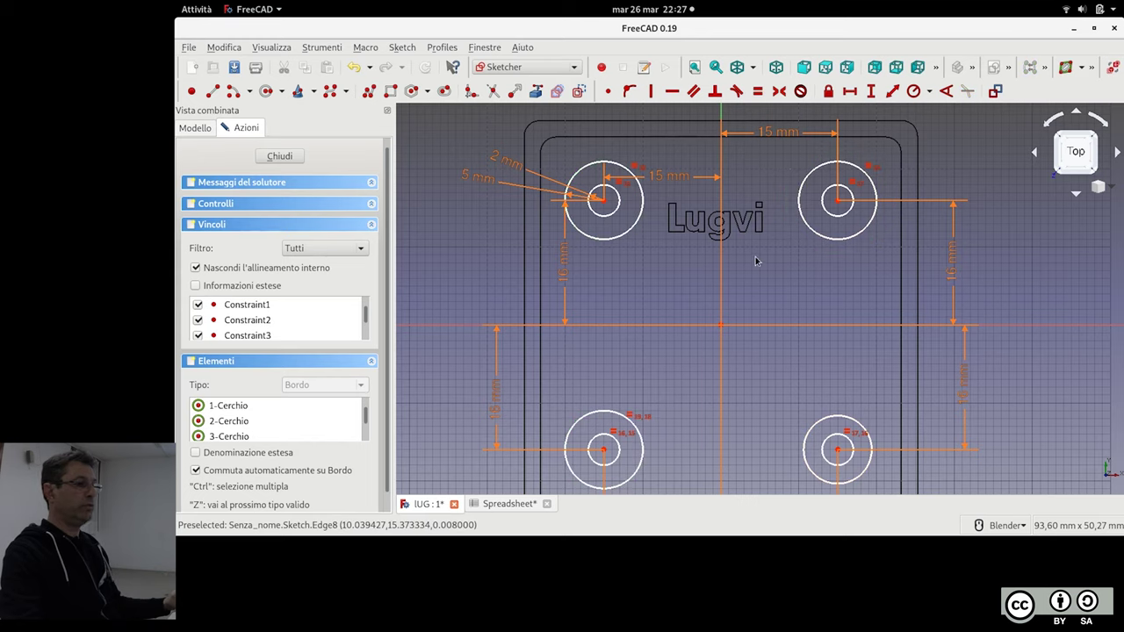
Close the sketch, save, and extrude it 10 mm in the Part workbench
left_click(281, 156)
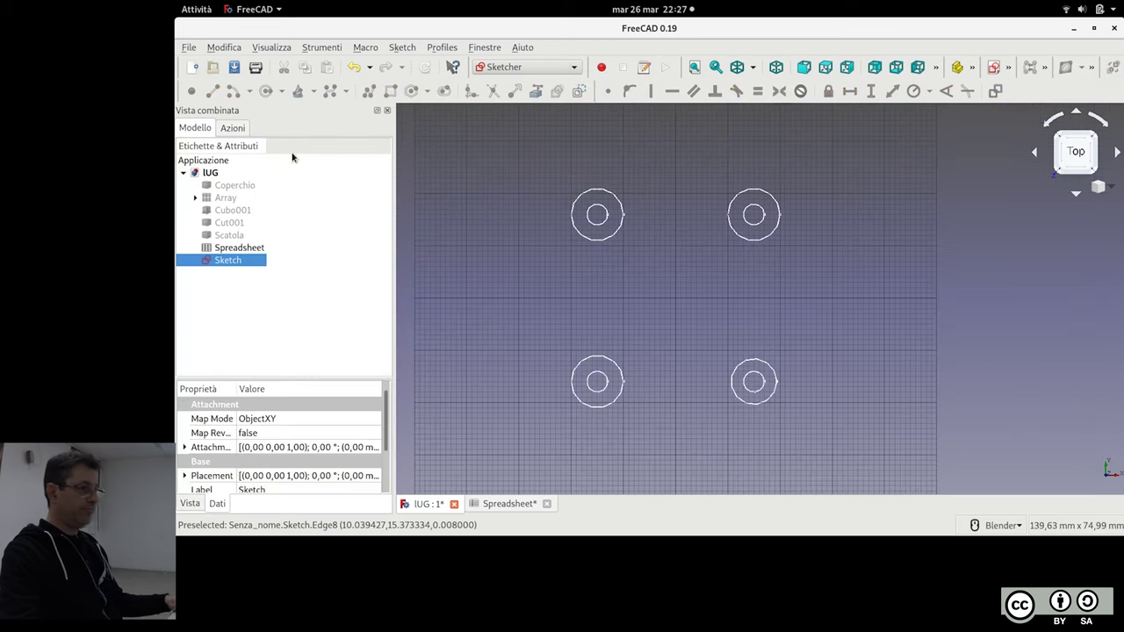
key("ctrl+s")
scroll(588, 264, "down", 2)
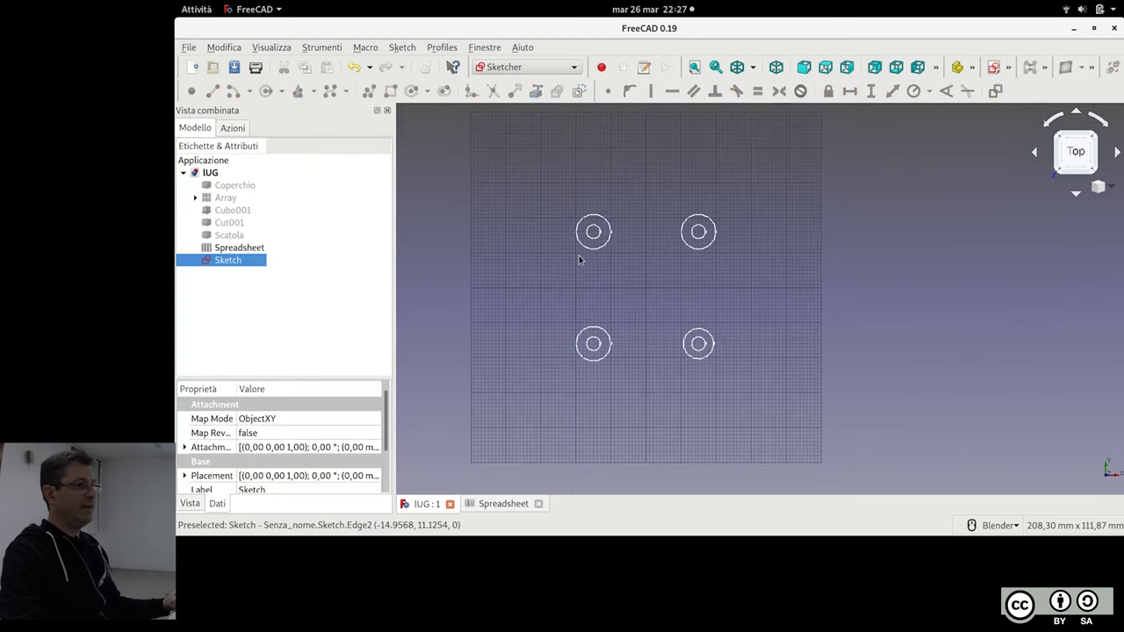
left_click(525, 67)
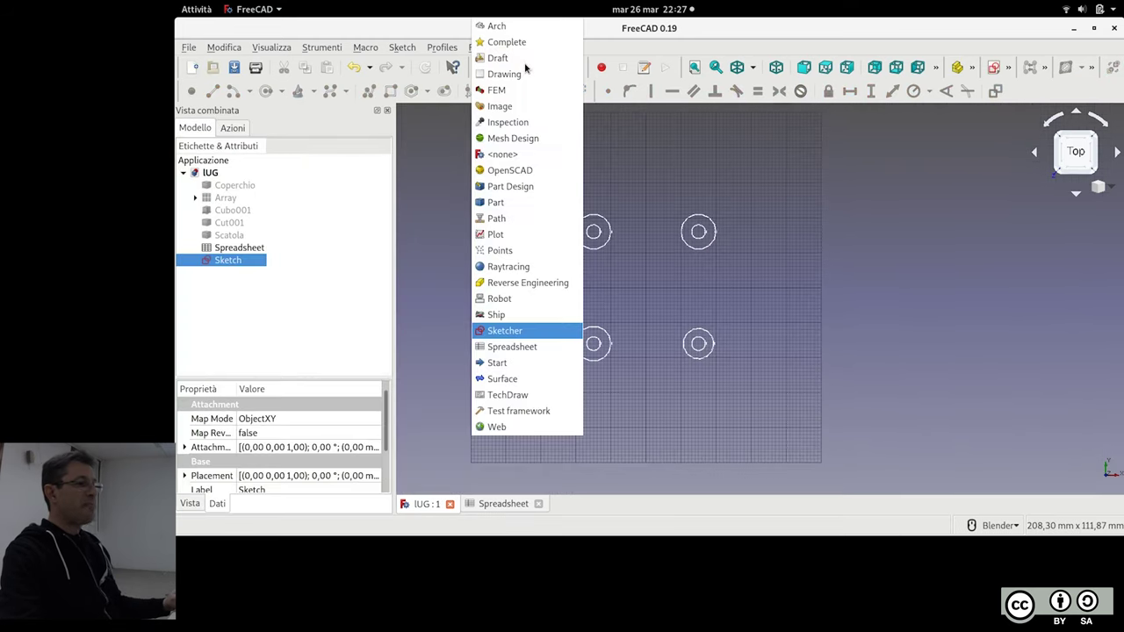
left_click(535, 201)
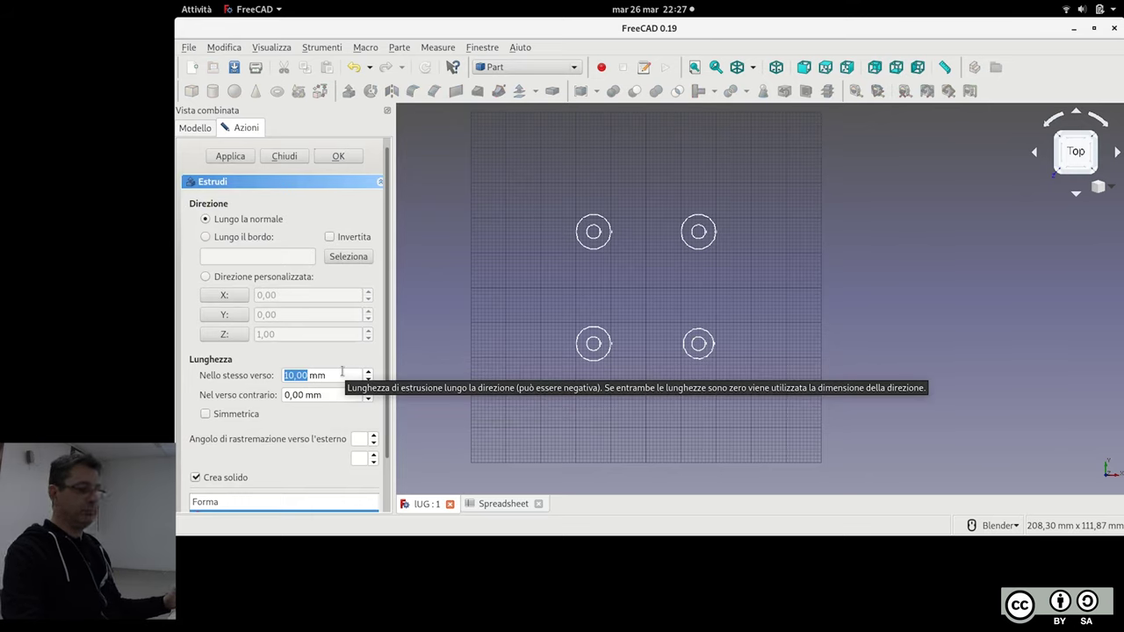
type("10")
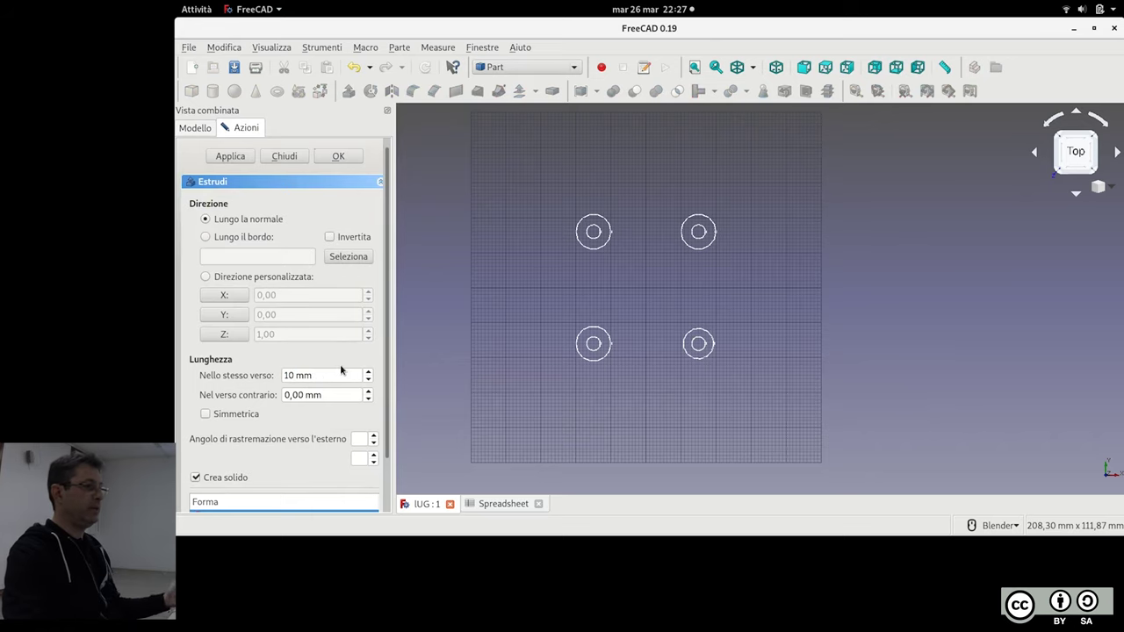
left_click(337, 156)
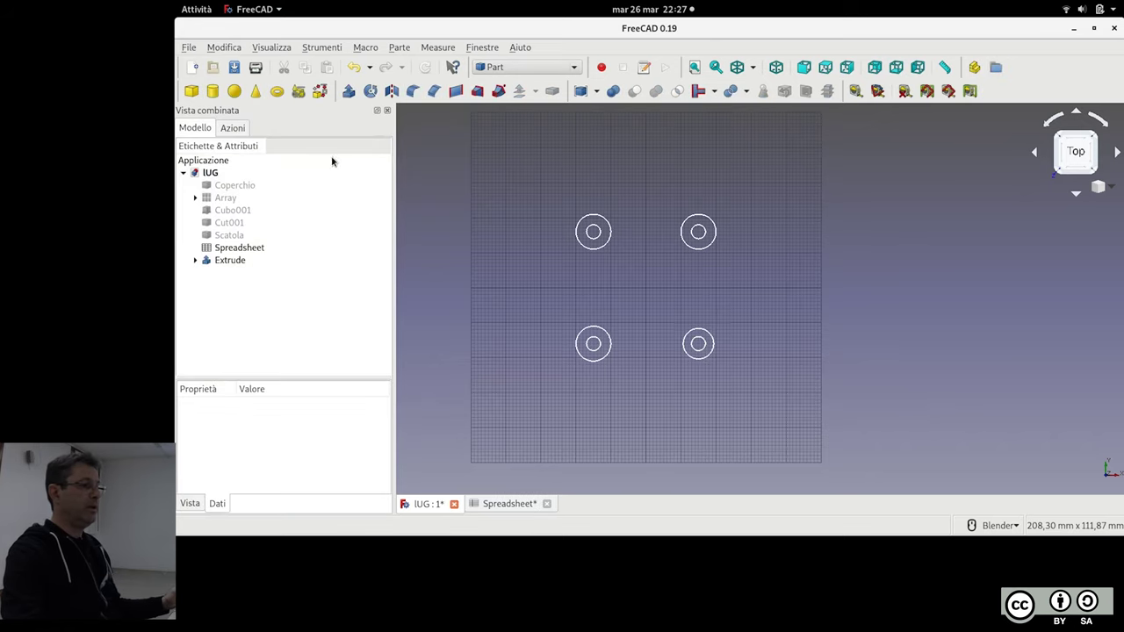
Change the Extrude's forward length from 10 to 23 mm
middle_click_drag(790, 351, 838, 244)
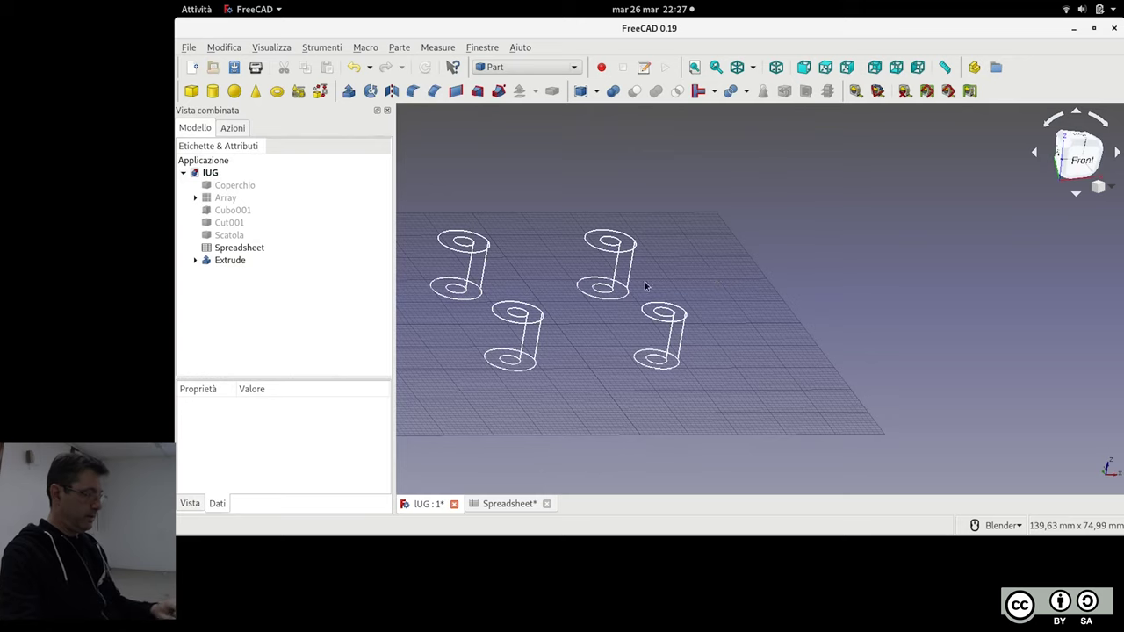
scroll(527, 277, "down", 2)
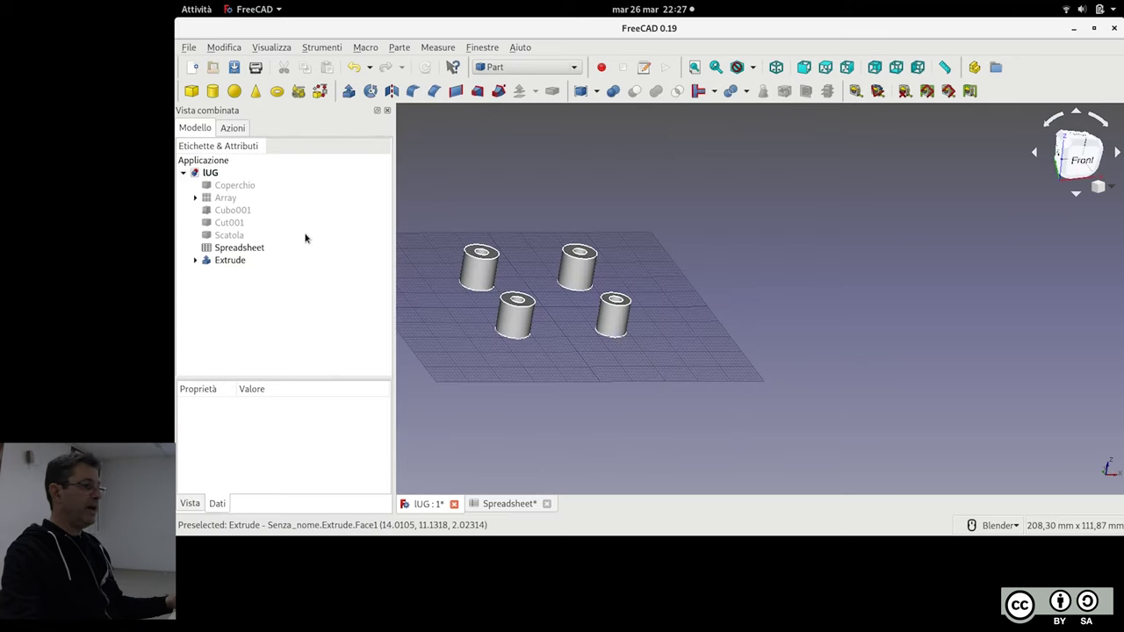
left_click(195, 261)
double_click(226, 263)
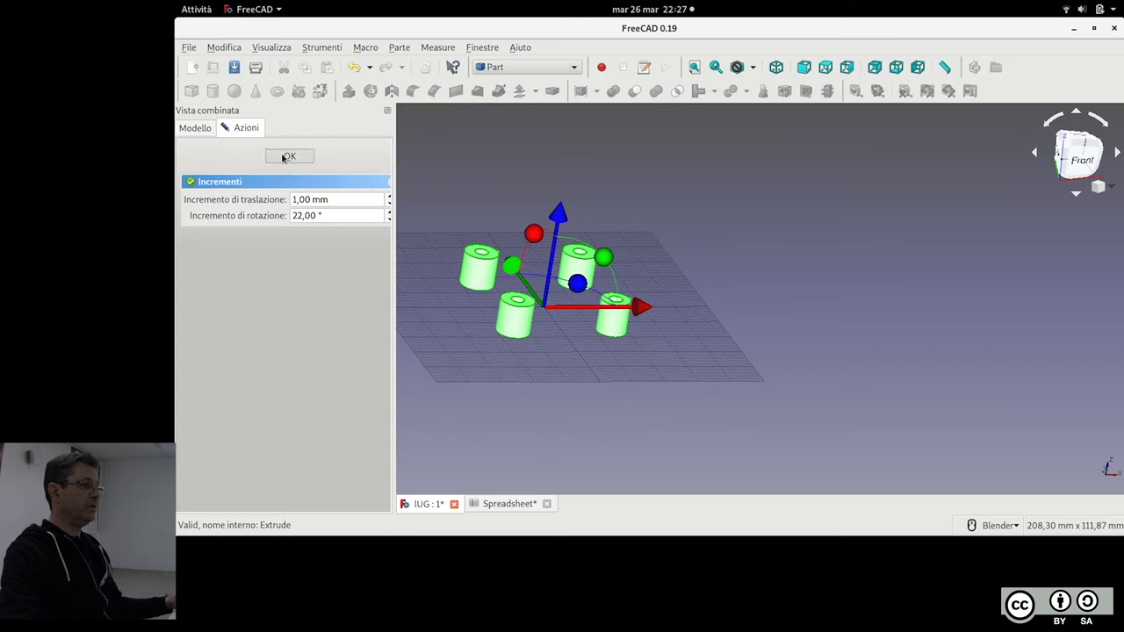
left_click(283, 156)
scroll(296, 459, "down", 2)
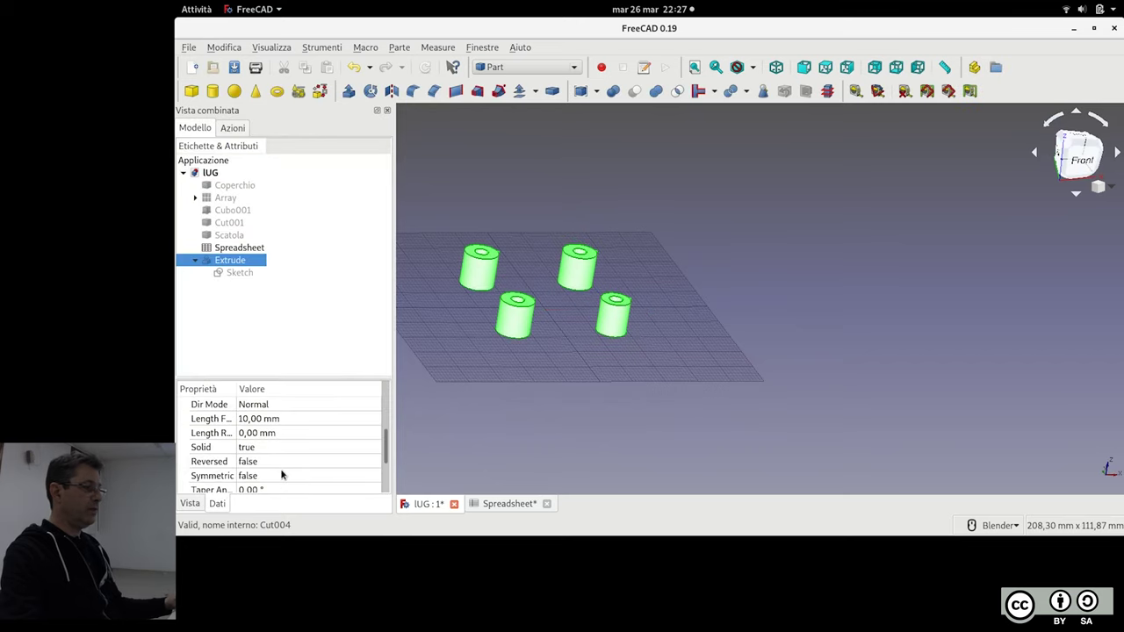
left_click(292, 419)
type("23")
left_click(299, 434)
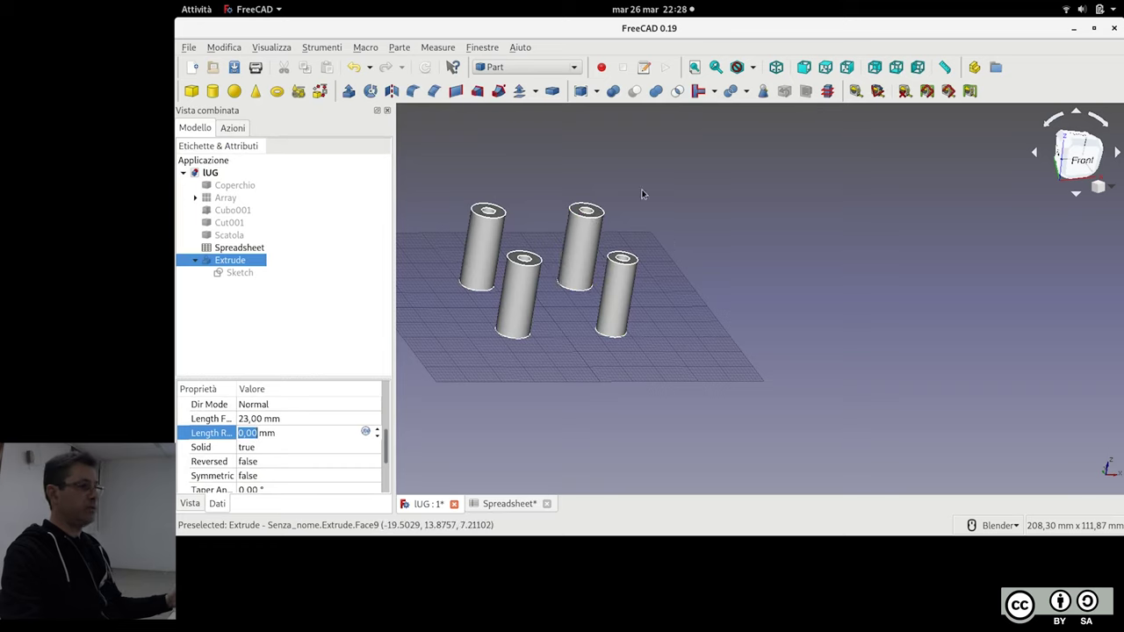
left_click(192, 262)
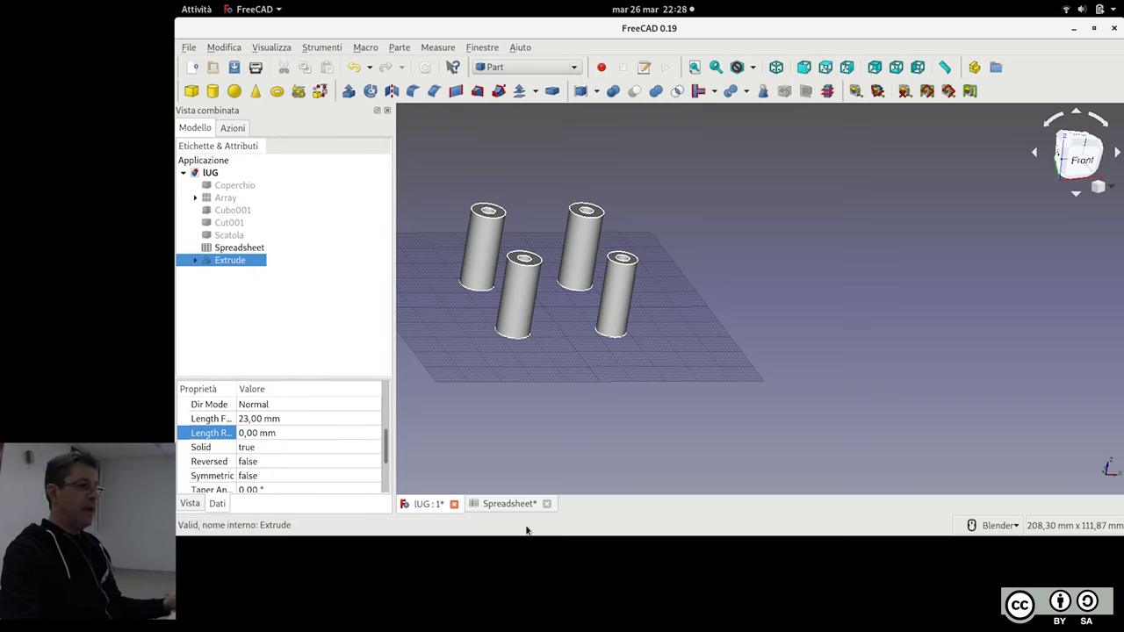
Tile the 3D view beside the spreadsheet and show the Coperchio lid from the top
left_click(477, 48)
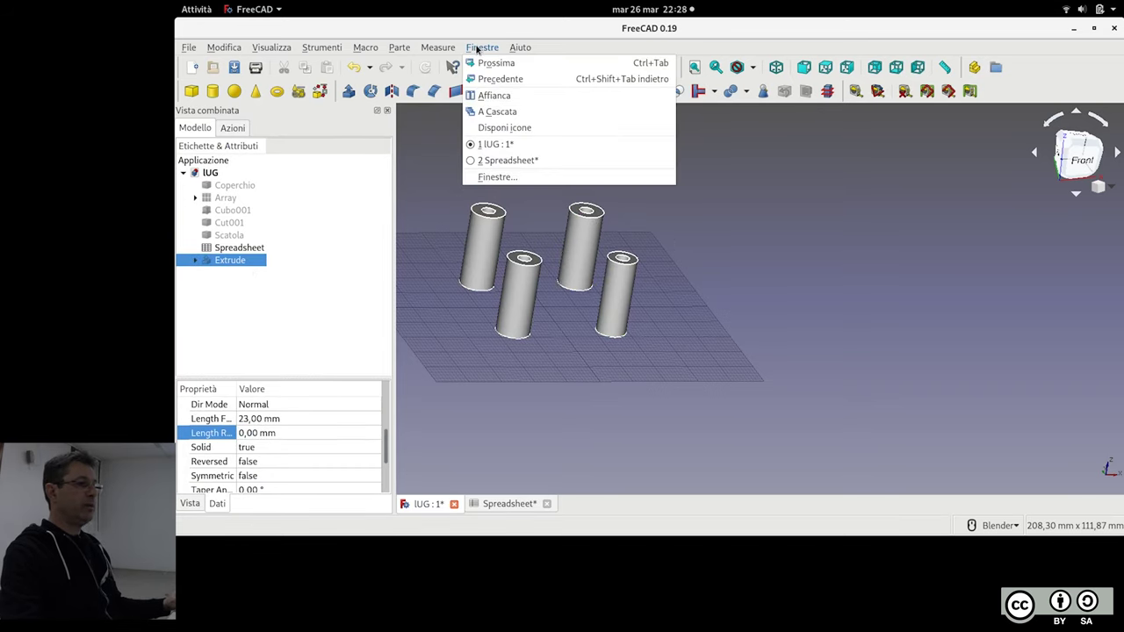
left_click(494, 95)
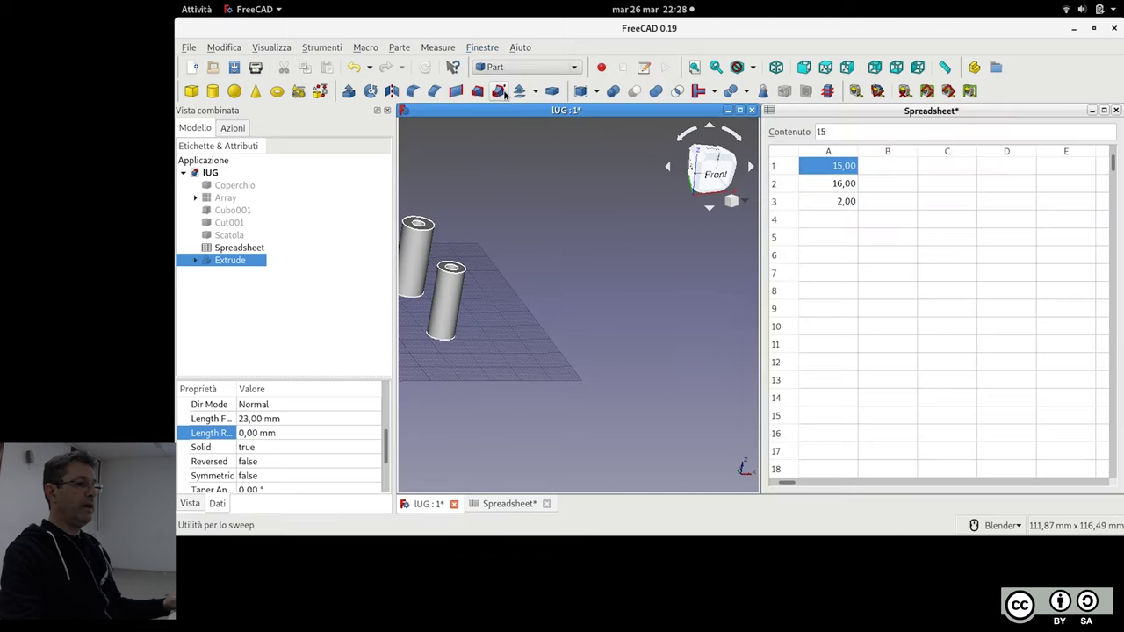
scroll(527, 250, "down", 3)
key("2")
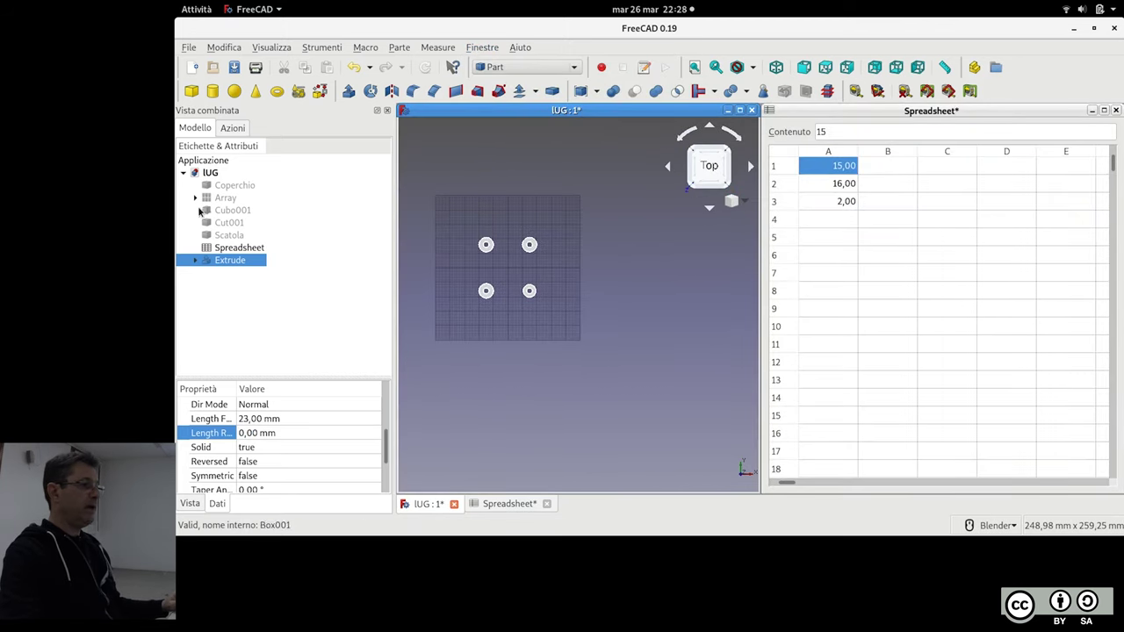
left_click(235, 185)
key("space")
Centre the lid, check its underside, and switch to wireframe from the top view
scroll(632, 271, "up", 3)
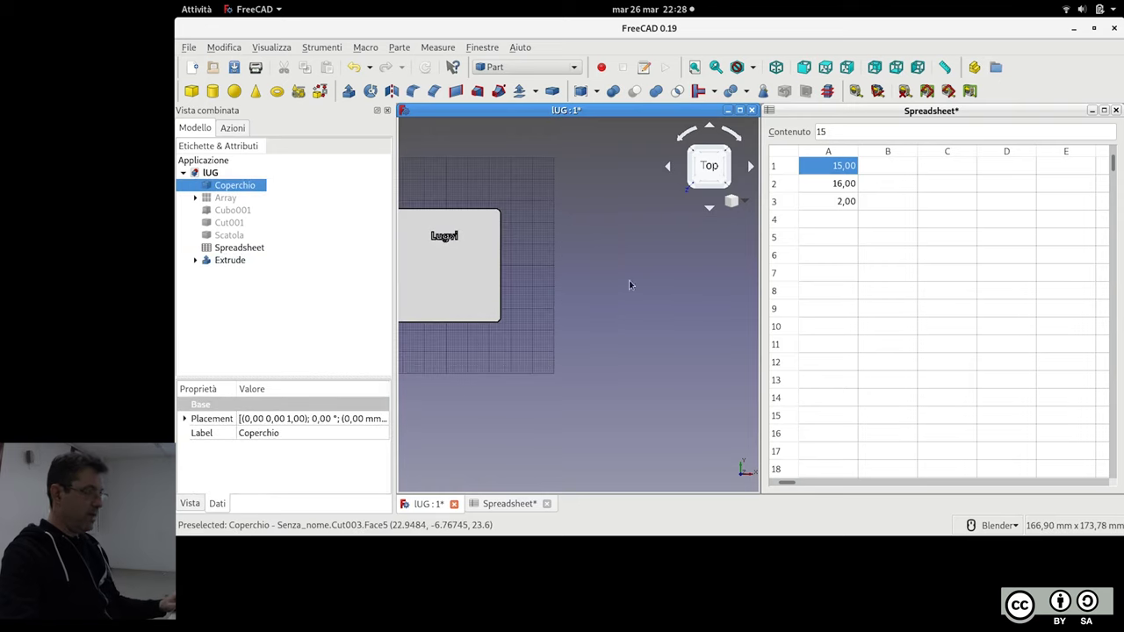
middle_click_drag(629, 280, 769, 305, "shift")
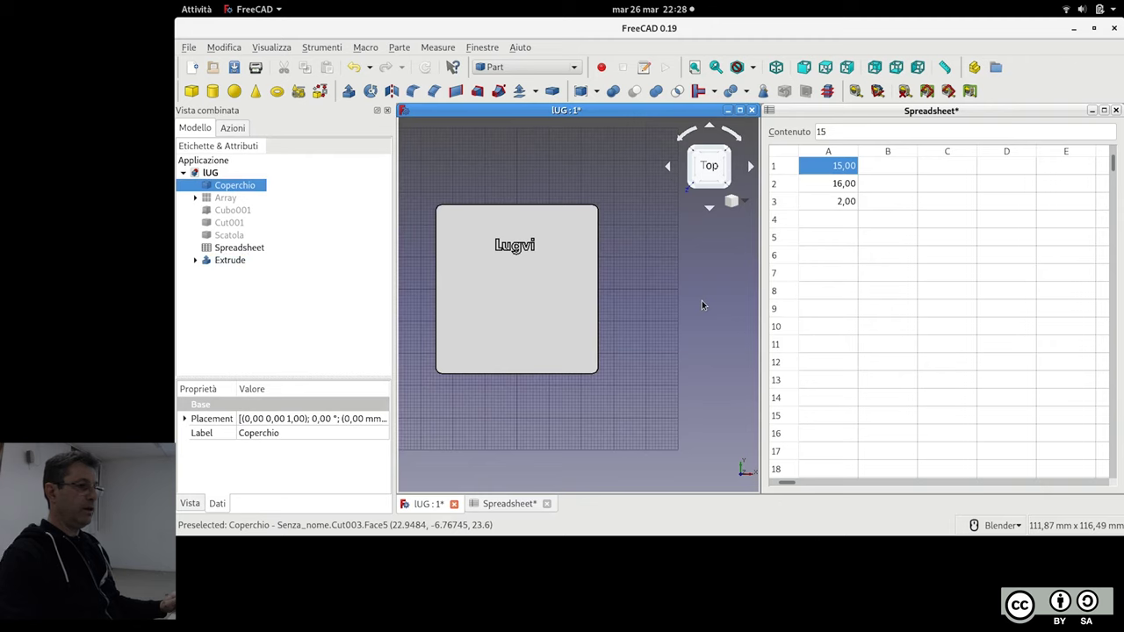
key("5")
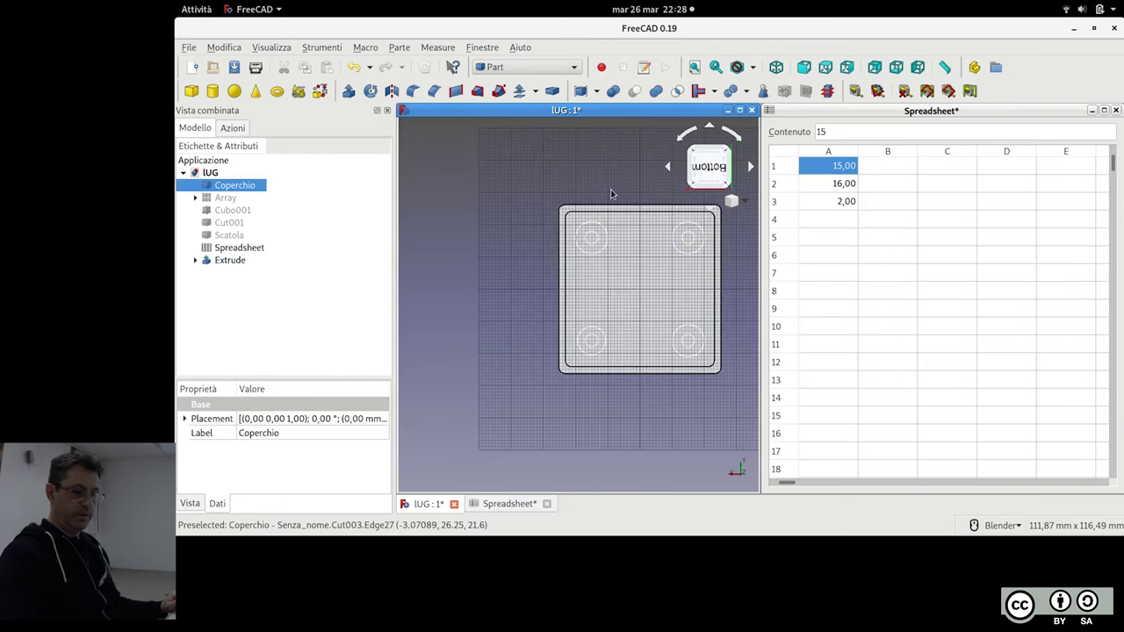
key("2")
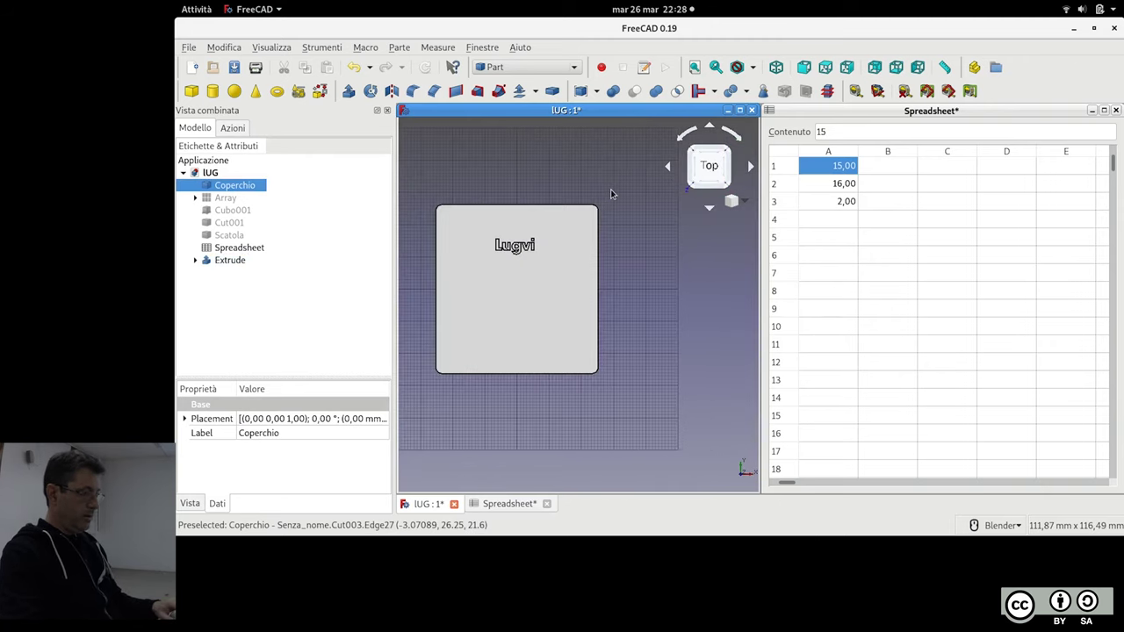
key("v")
key("3")
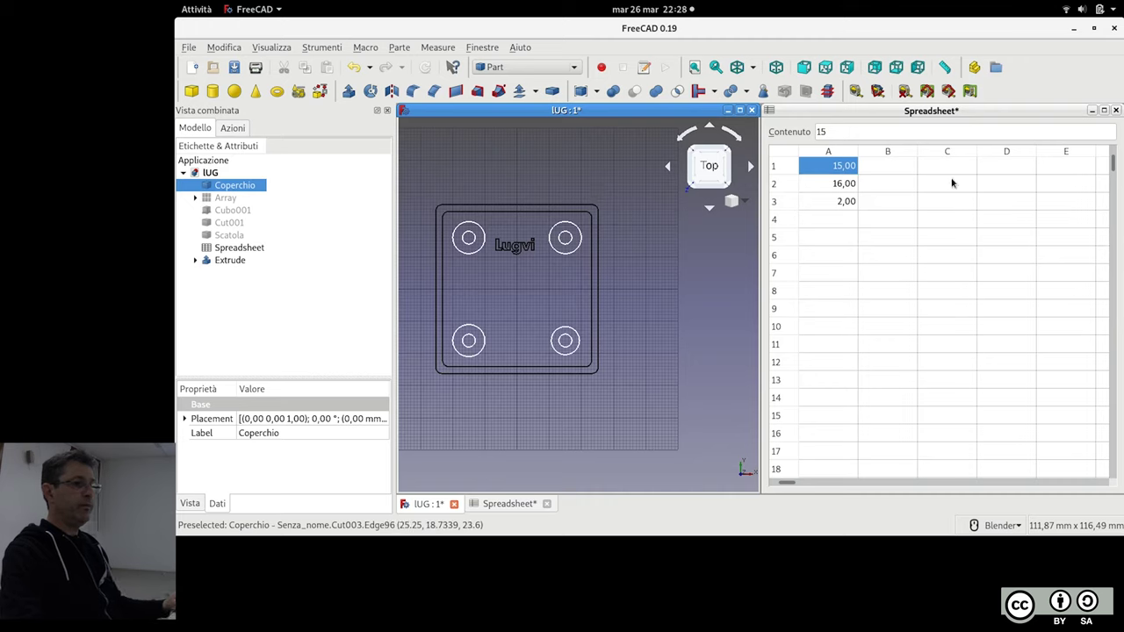
left_click(851, 167)
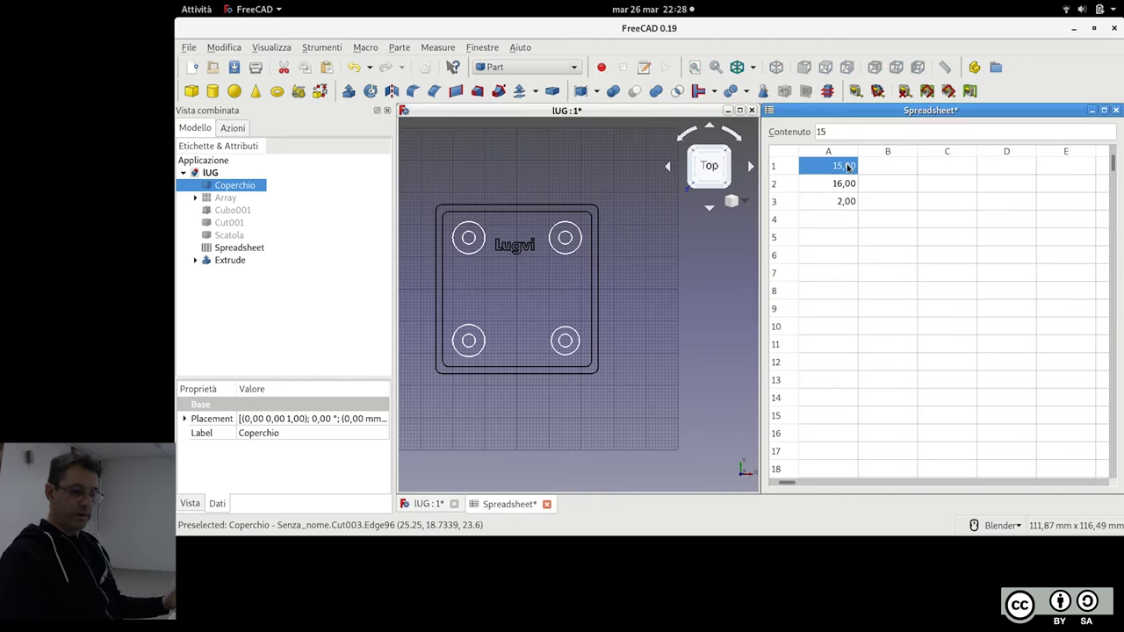
Enter 14, 12 and 1.5 in spreadsheet cells A1–A3 and watch the lid's circles update
type("14")
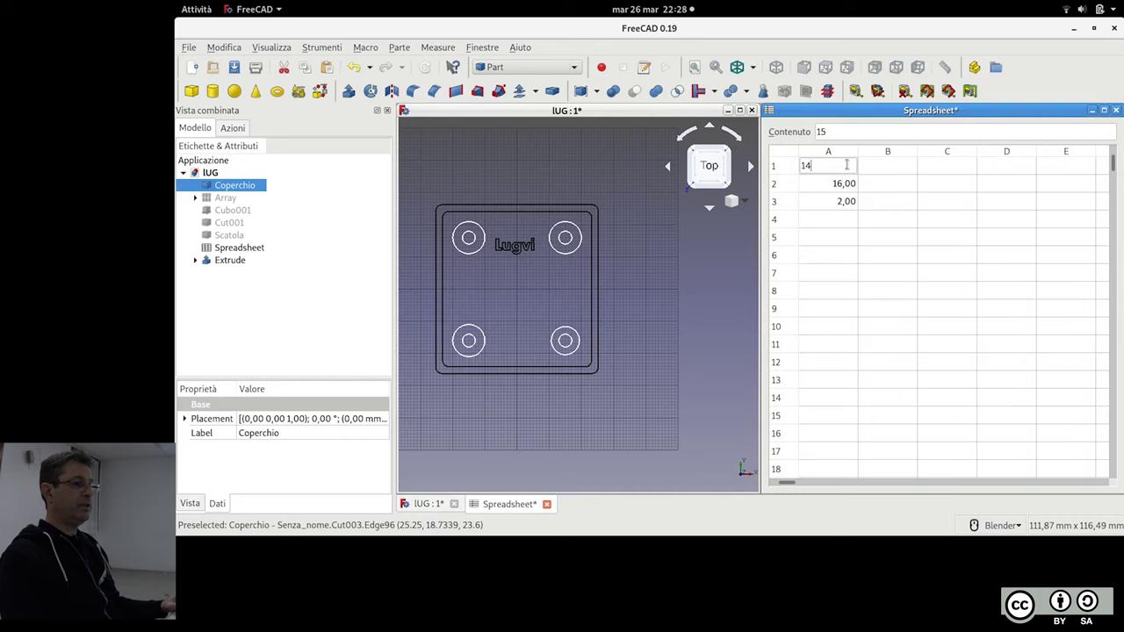
left_click(847, 165)
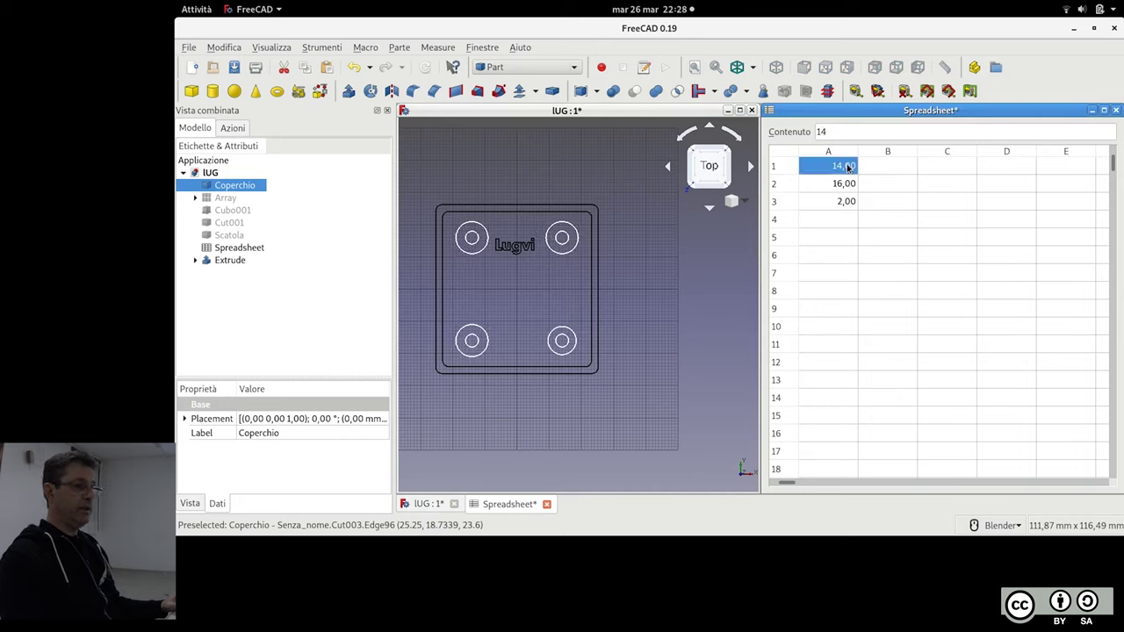
left_click(845, 185)
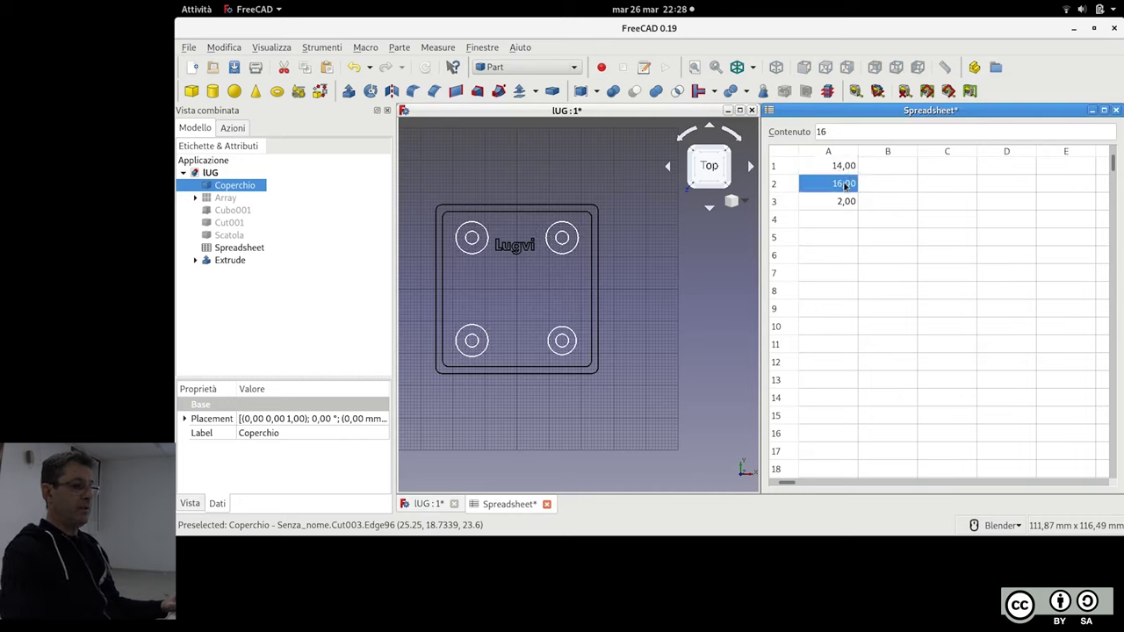
type("12")
left_click(837, 180)
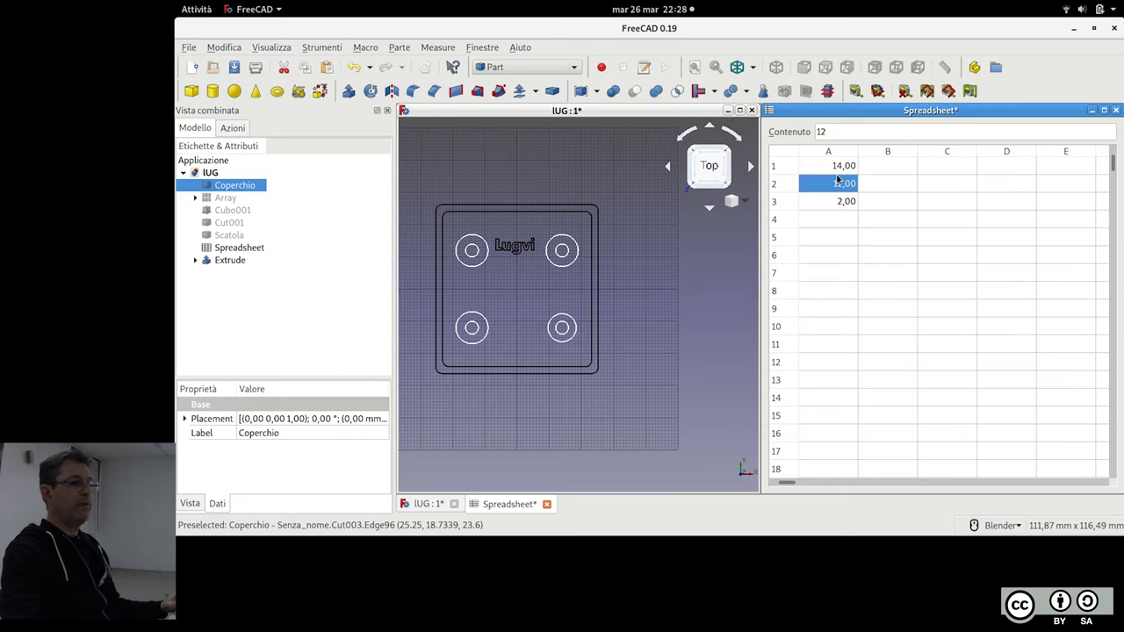
left_click(840, 204)
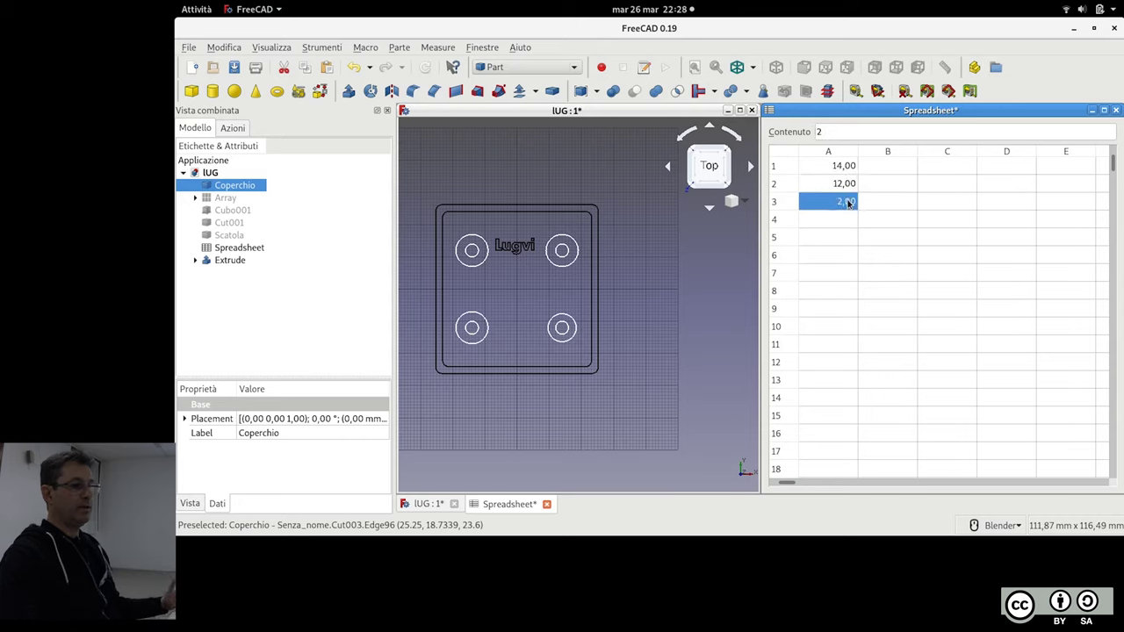
type("1,5")
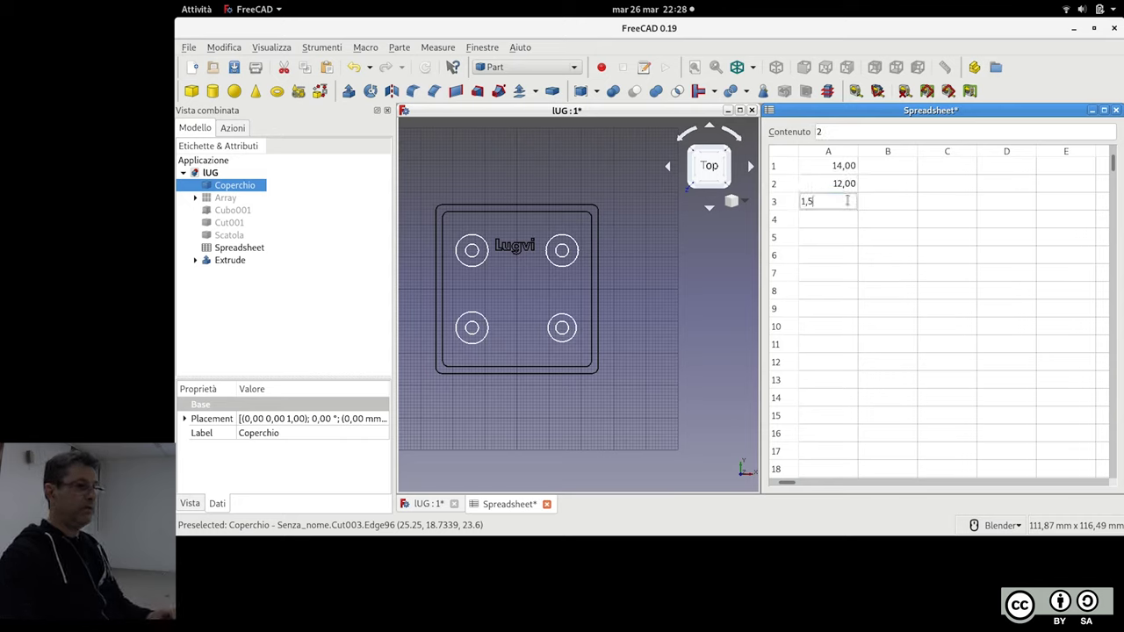
left_click(847, 201)
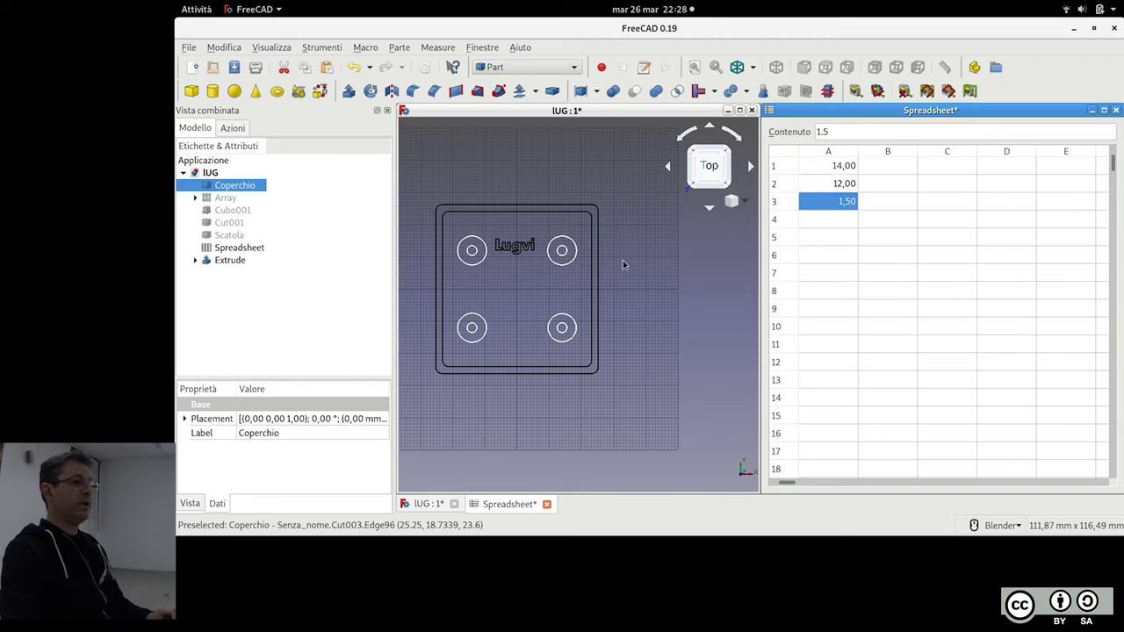
scroll(531, 287, "up", 2)
scroll(531, 286, "up", 2)
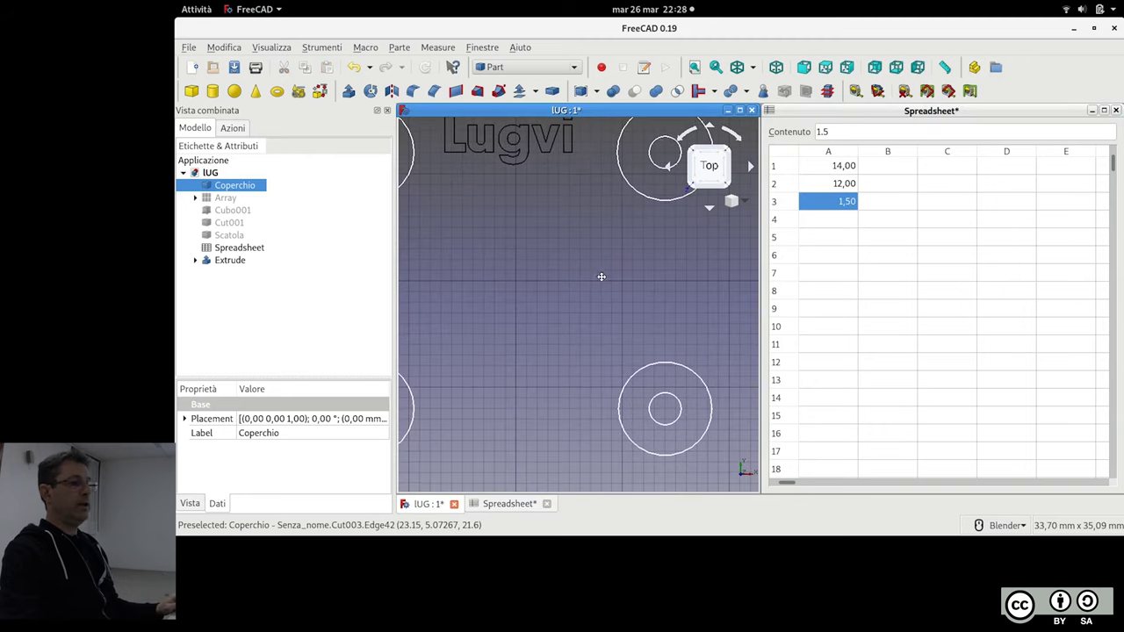
scroll(590, 282, "down", 2)
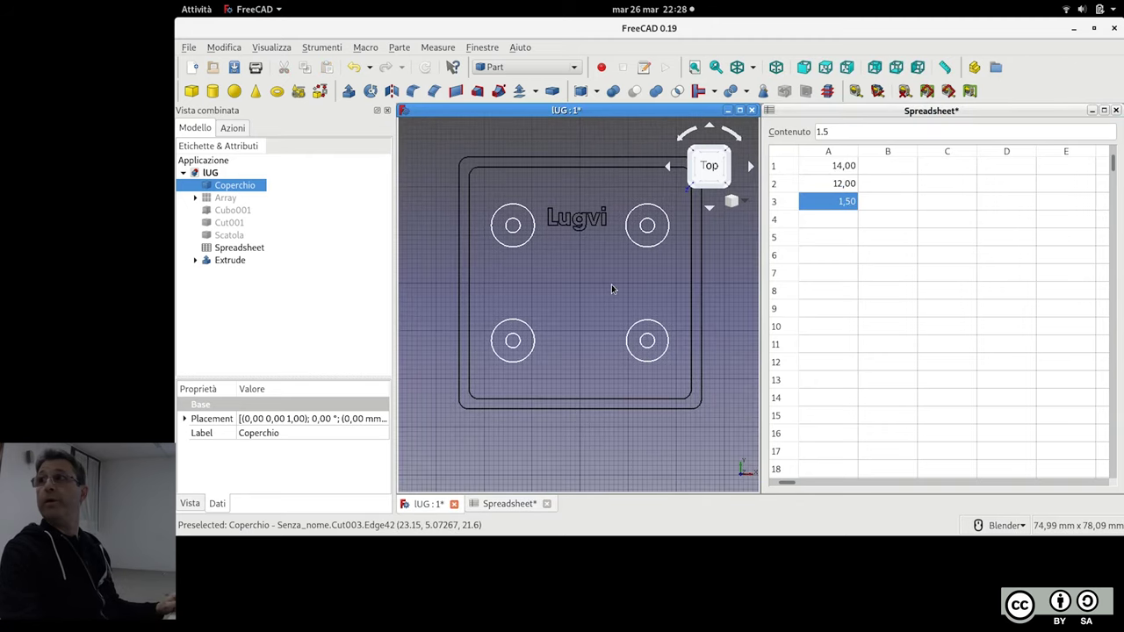
scroll(593, 292, "up", 2)
scroll(593, 293, "down", 2)
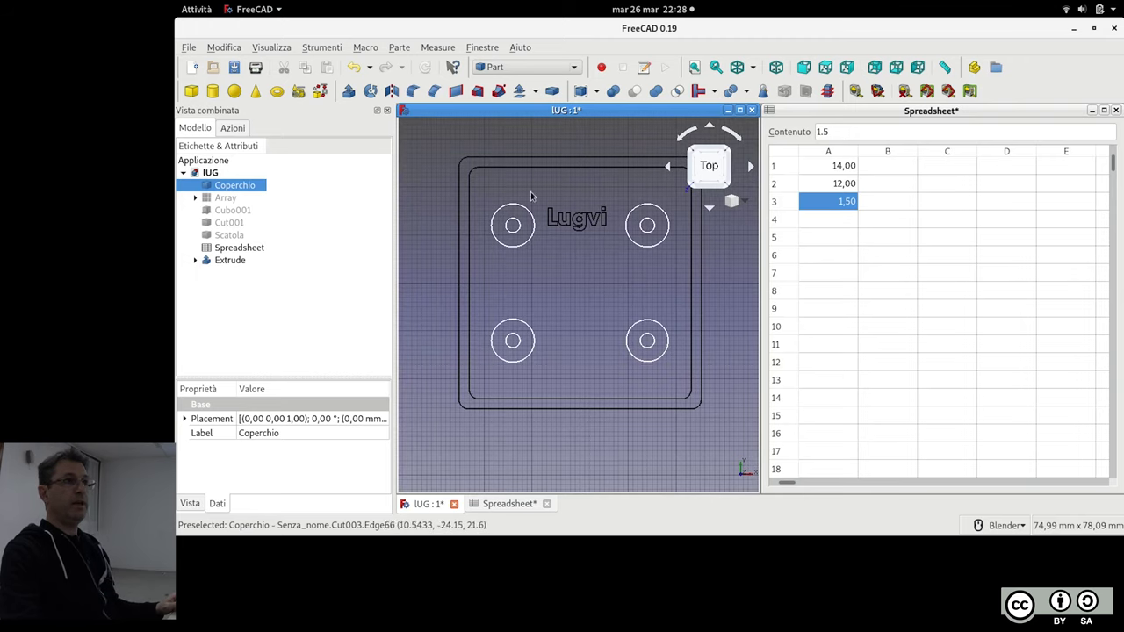
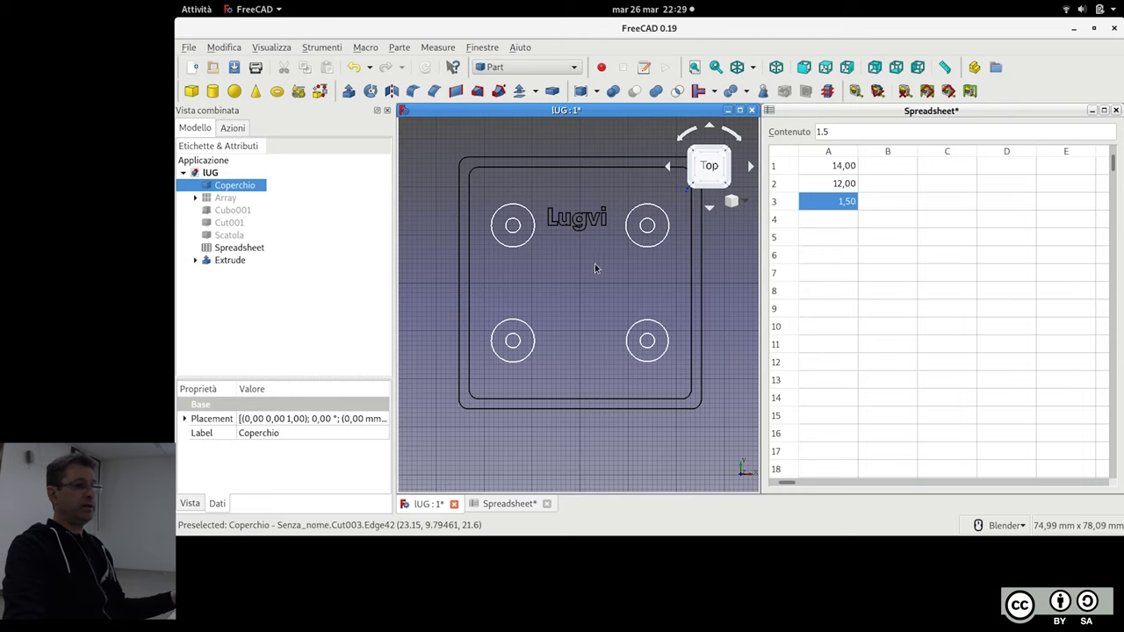
Maximise the 3D view and orient the model, using the front view and an underside orbit
middle_click_drag(585, 269, 628, 184)
scroll(596, 226, "down", 5)
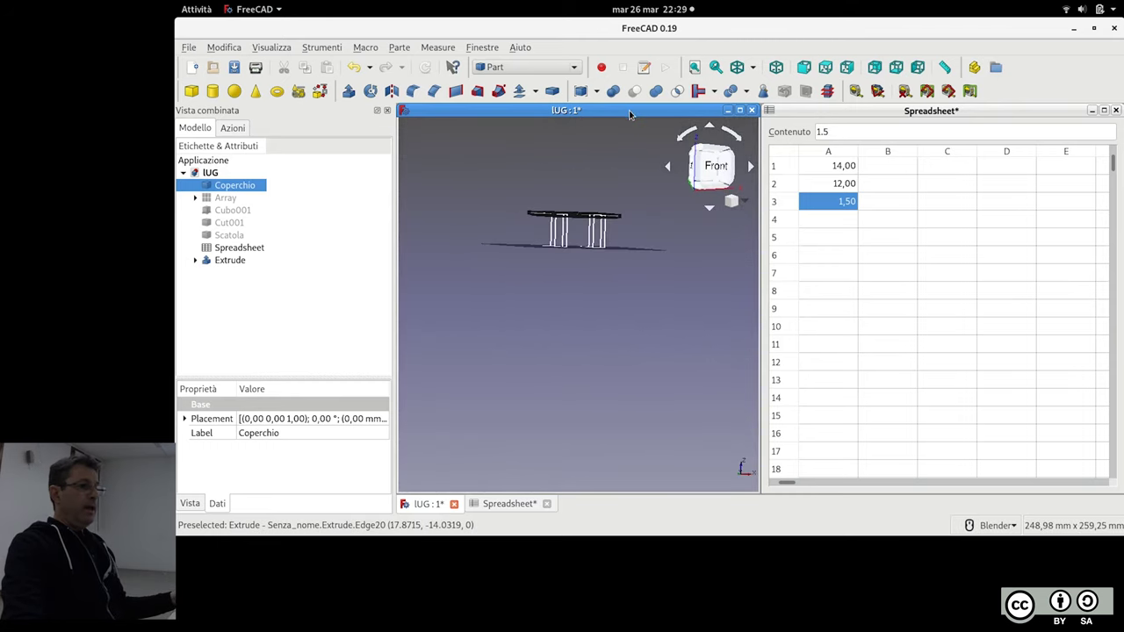
double_click(628, 113)
scroll(784, 215, "up", 2)
scroll(784, 215, "up", 2)
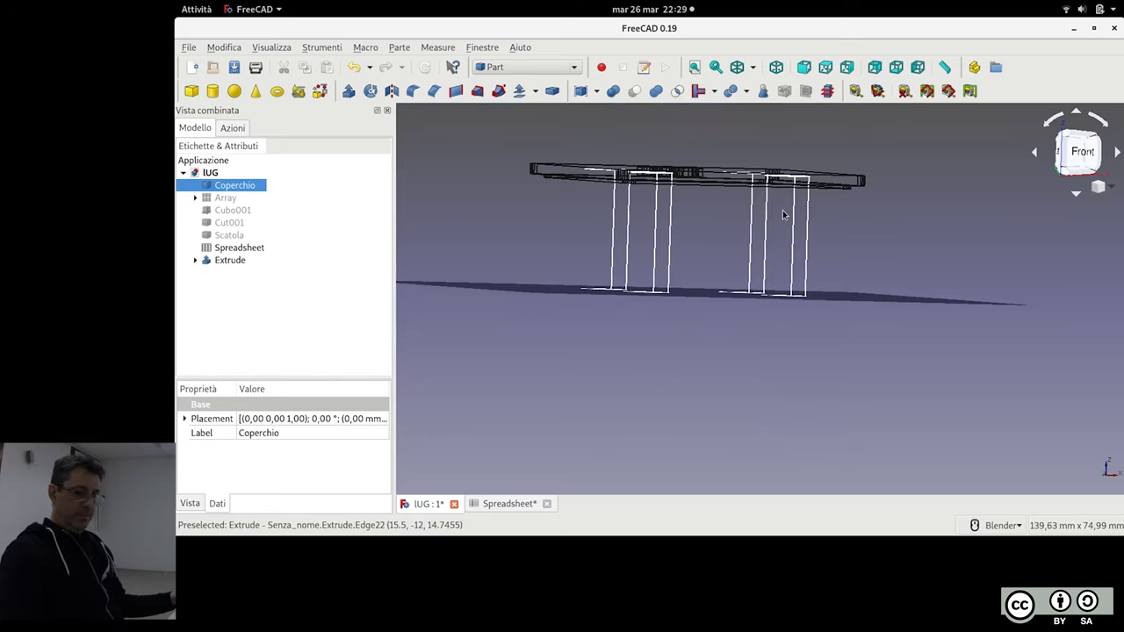
key("1")
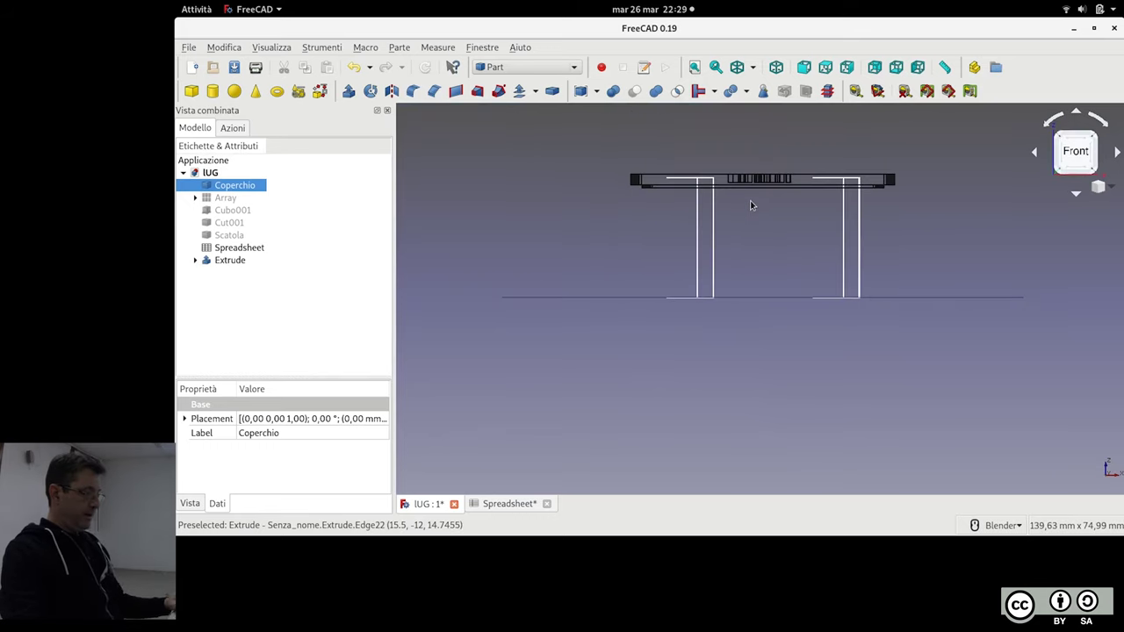
scroll(750, 207, "down", 2)
scroll(662, 266, "down", 2)
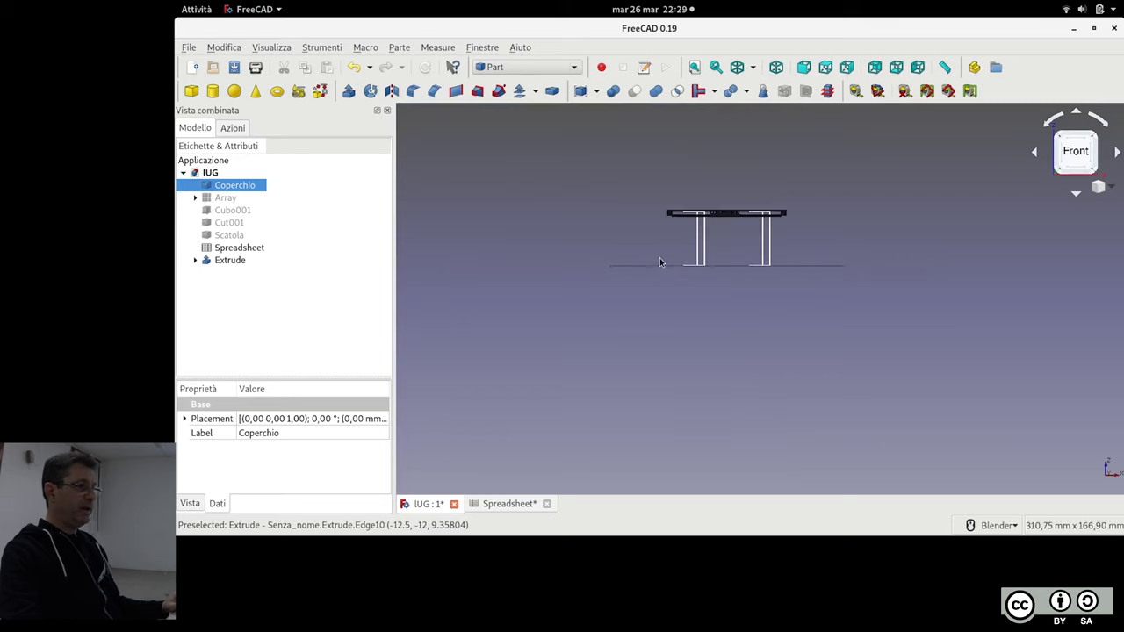
middle_click_drag(642, 248, 539, 248, "shift")
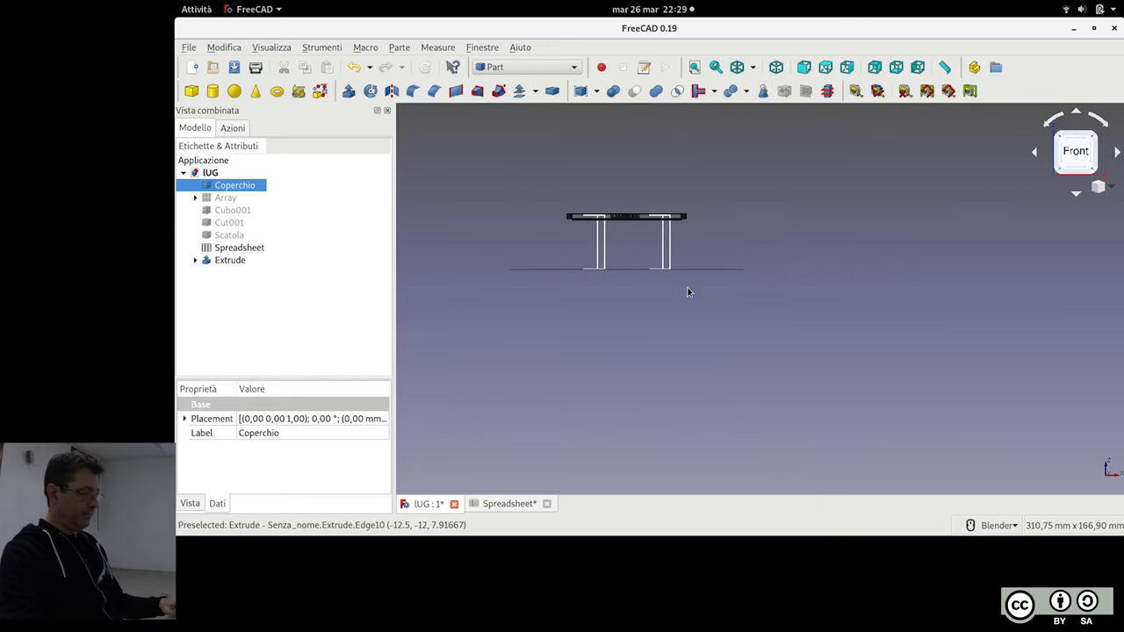
mouse_move(686, 289)
middle_mouse_down()
mouse_move(697, 214)
mouse_move(773, 203)
middle_mouse_up()
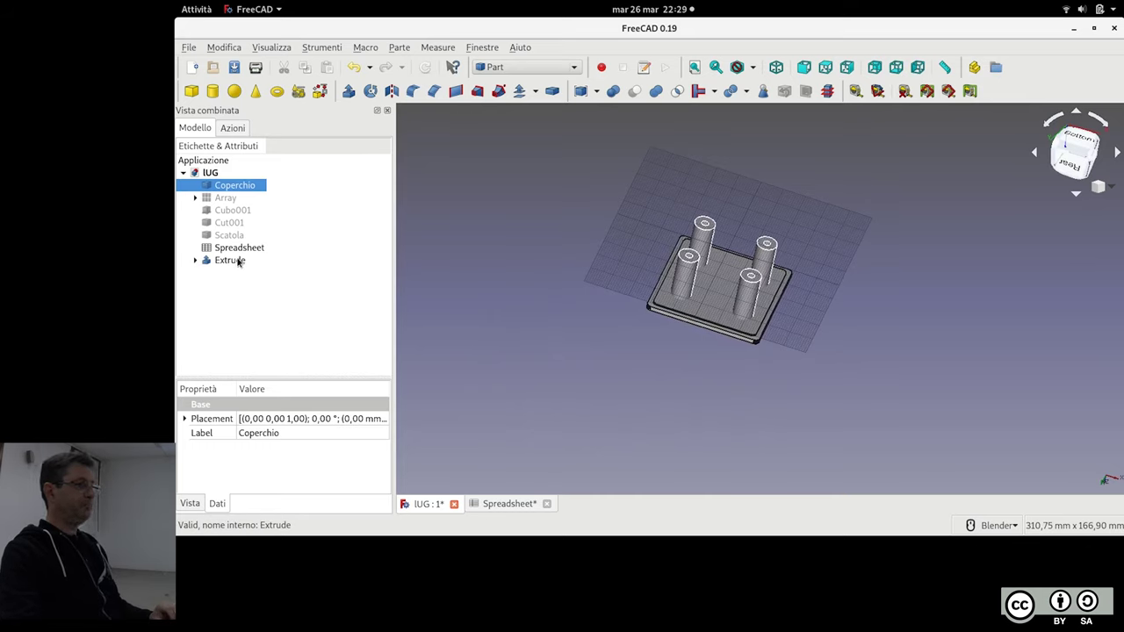
Show the Scatola box and hide the lid Coperchio, then orbit to see inside the box
left_click(229, 199)
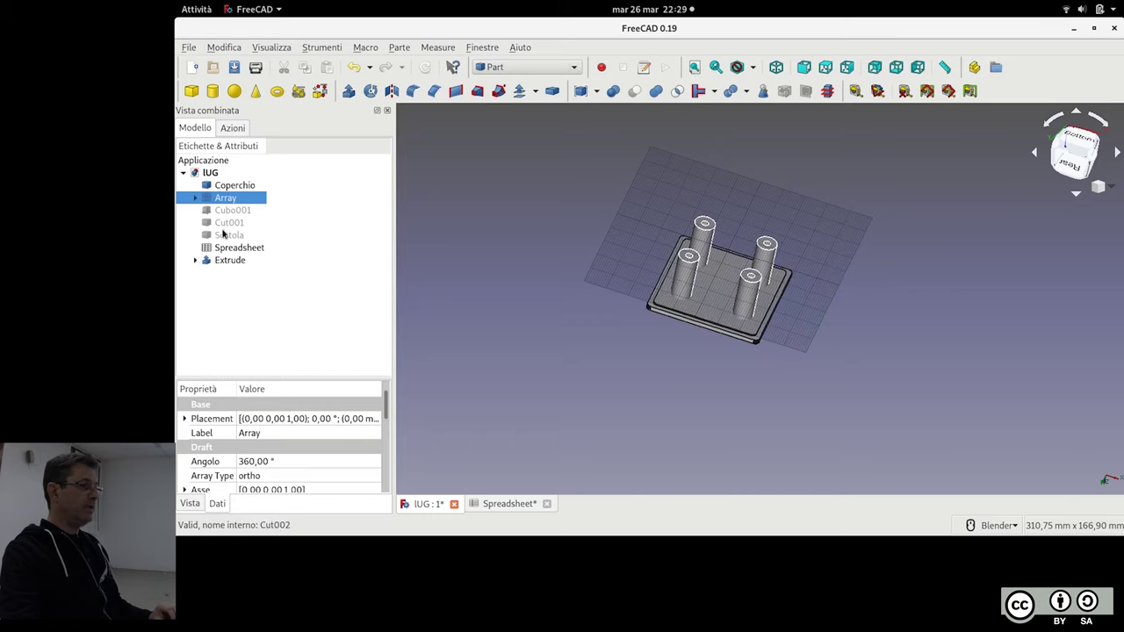
left_click(244, 235)
key("space")
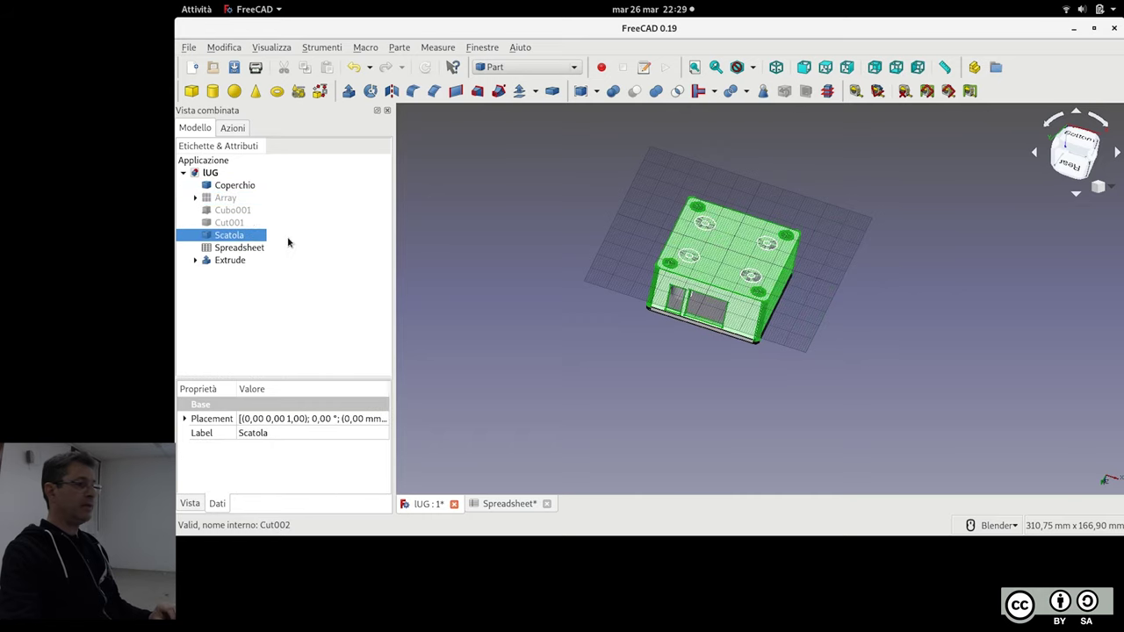
left_click(237, 186)
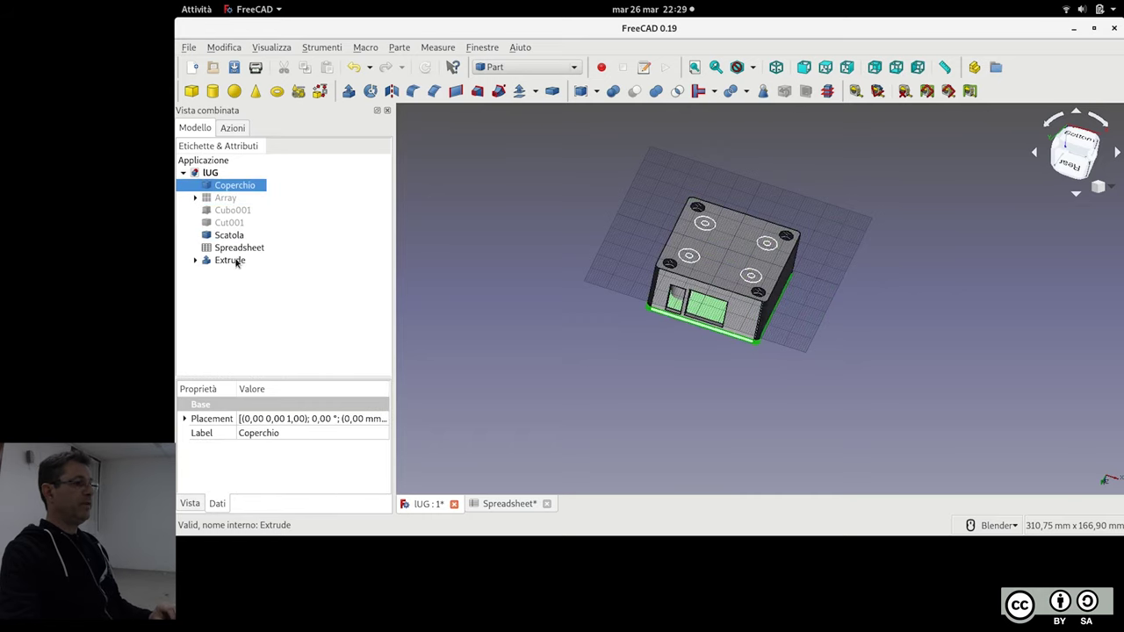
left_click(246, 261)
left_click(245, 235)
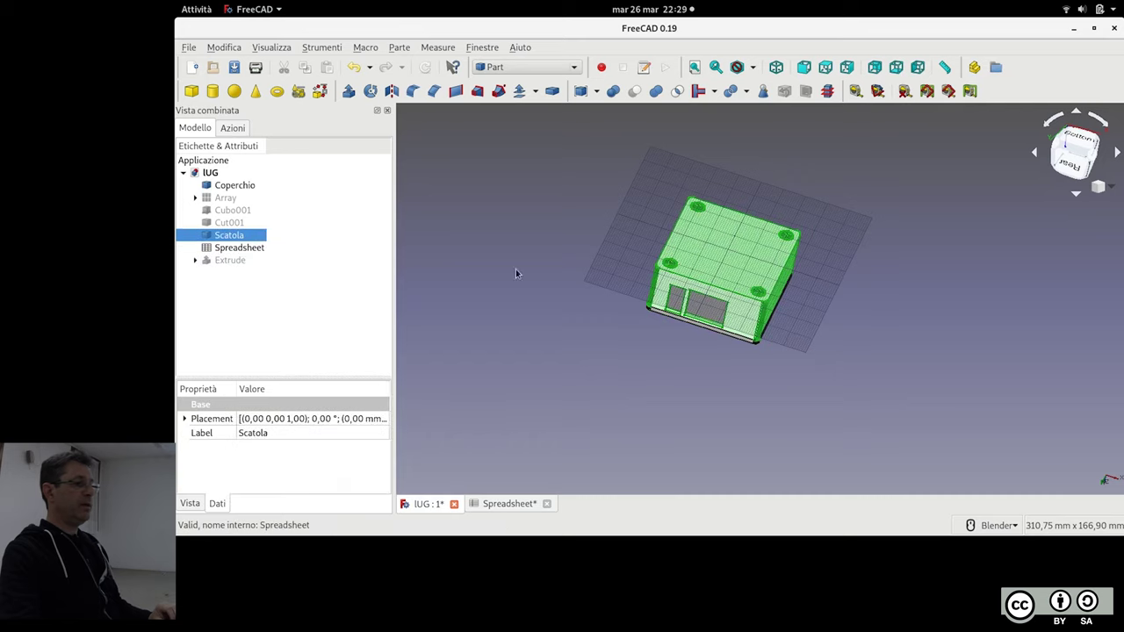
left_click(235, 187)
mouse_move(790, 324)
middle_mouse_down()
mouse_move(874, 369)
mouse_move(878, 336)
middle_mouse_up()
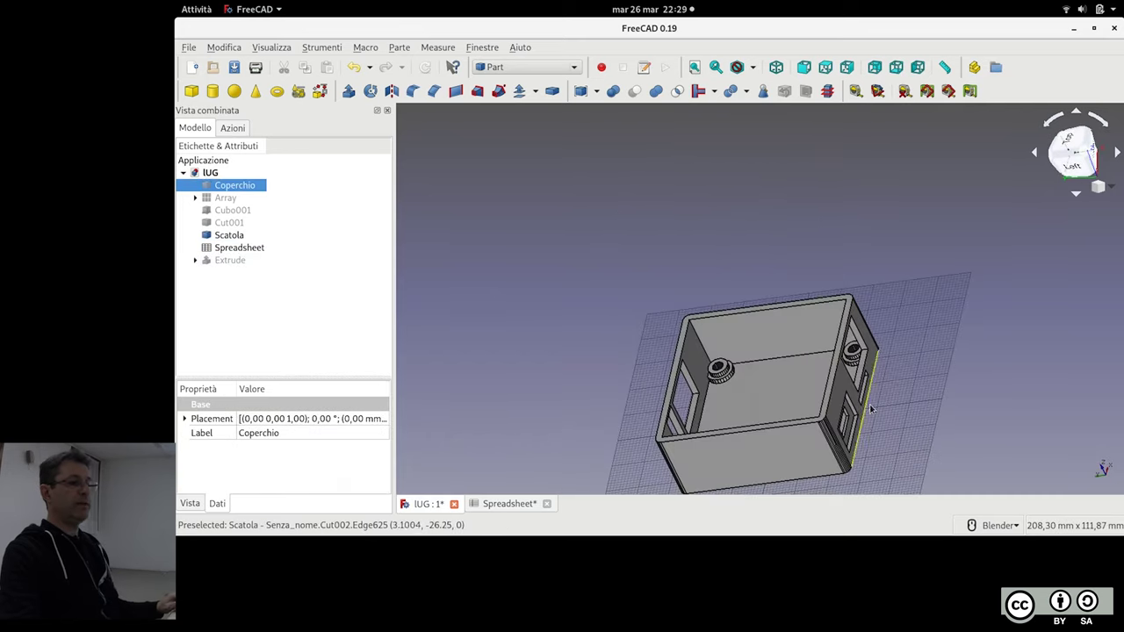
mouse_move(903, 406)
middle_mouse_down()
mouse_move(922, 292)
mouse_move(697, 371)
middle_mouse_up()
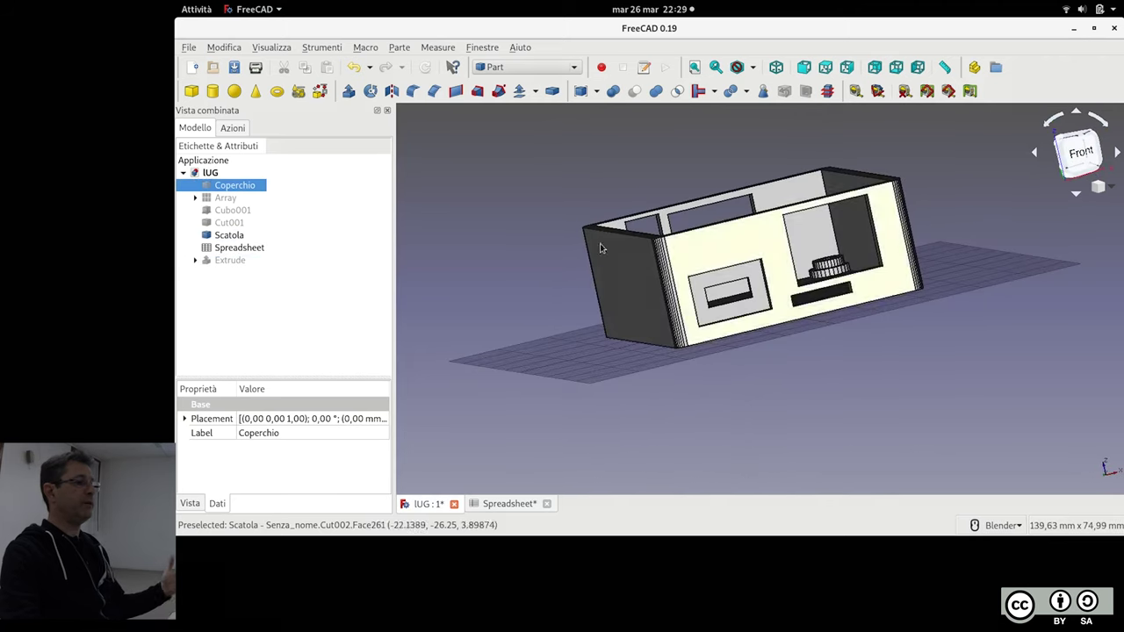
Export the model to the home folder as Scatola.stl
left_click(192, 49)
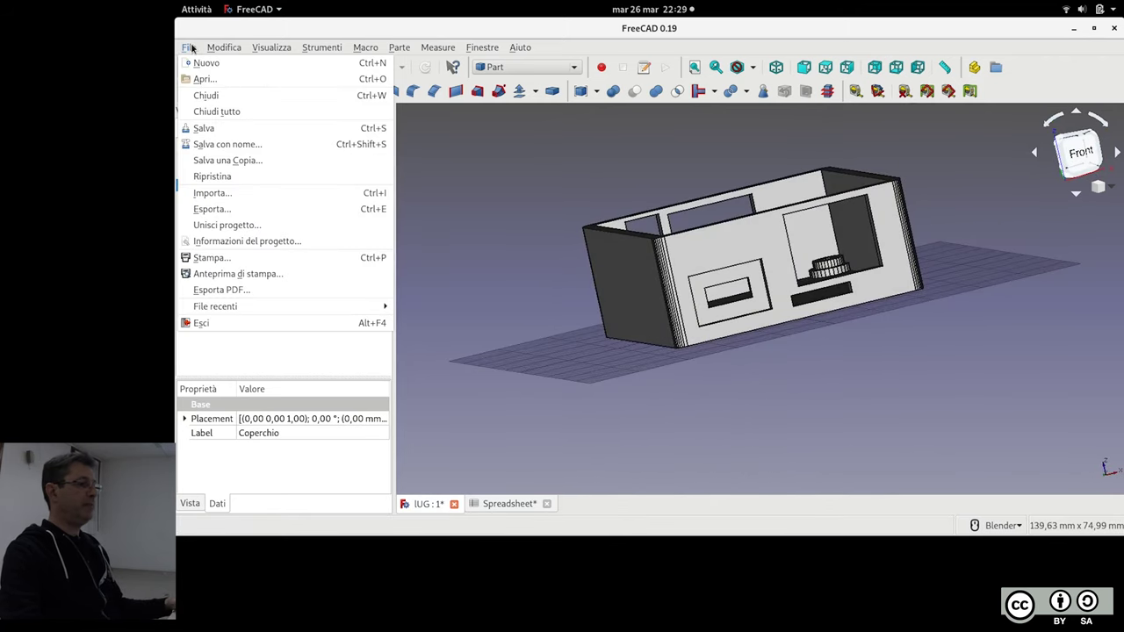
left_click(252, 207)
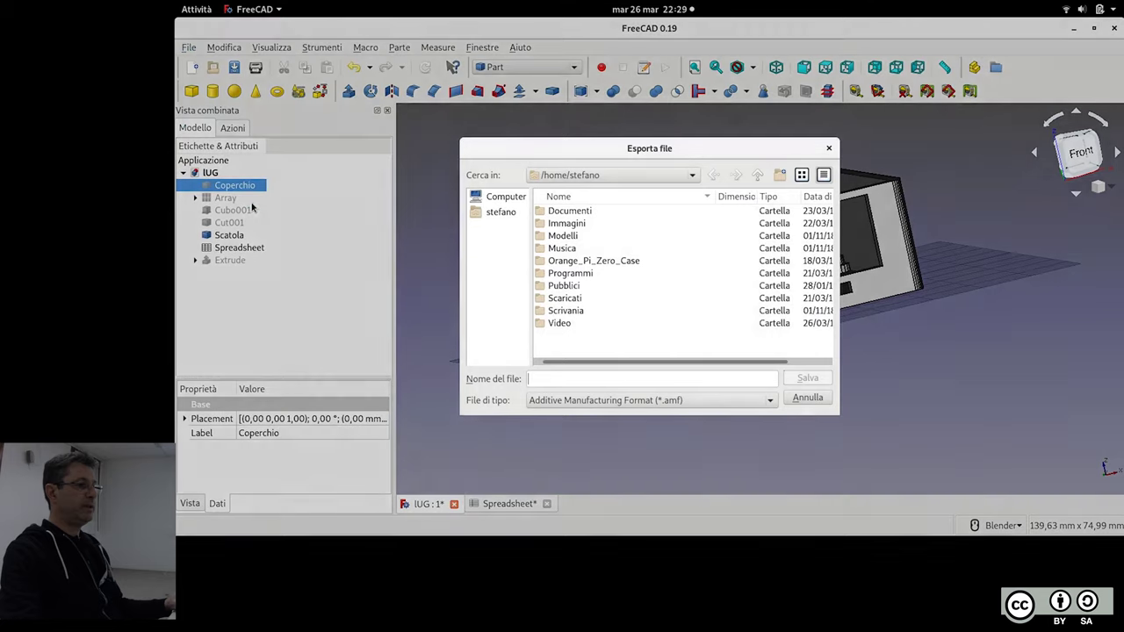
left_click(498, 213)
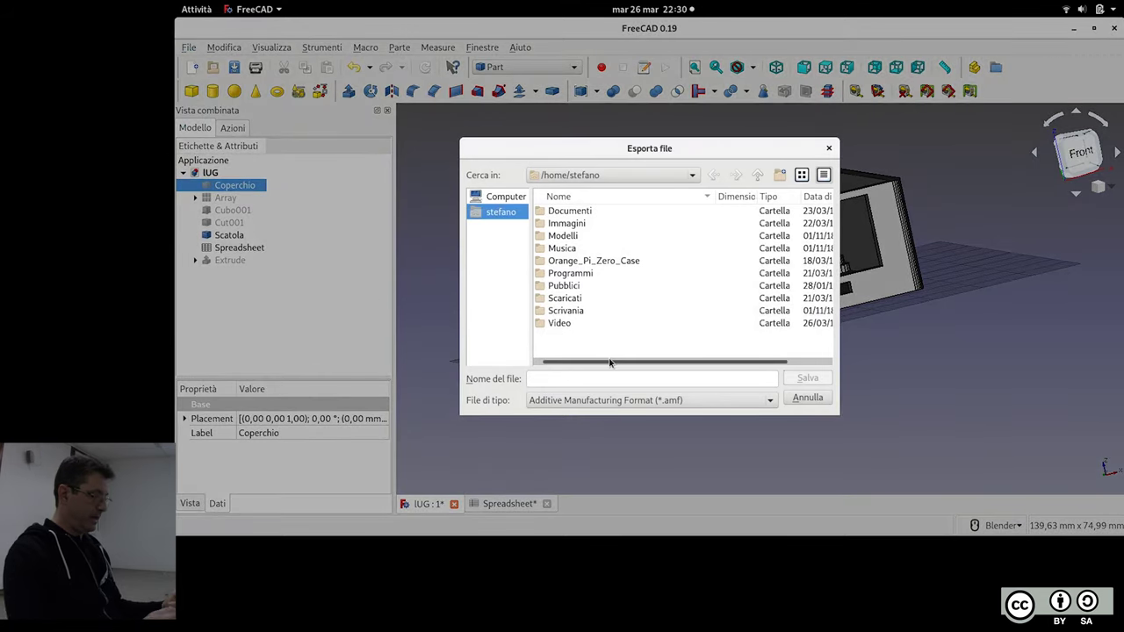
type("Scatola.stl")
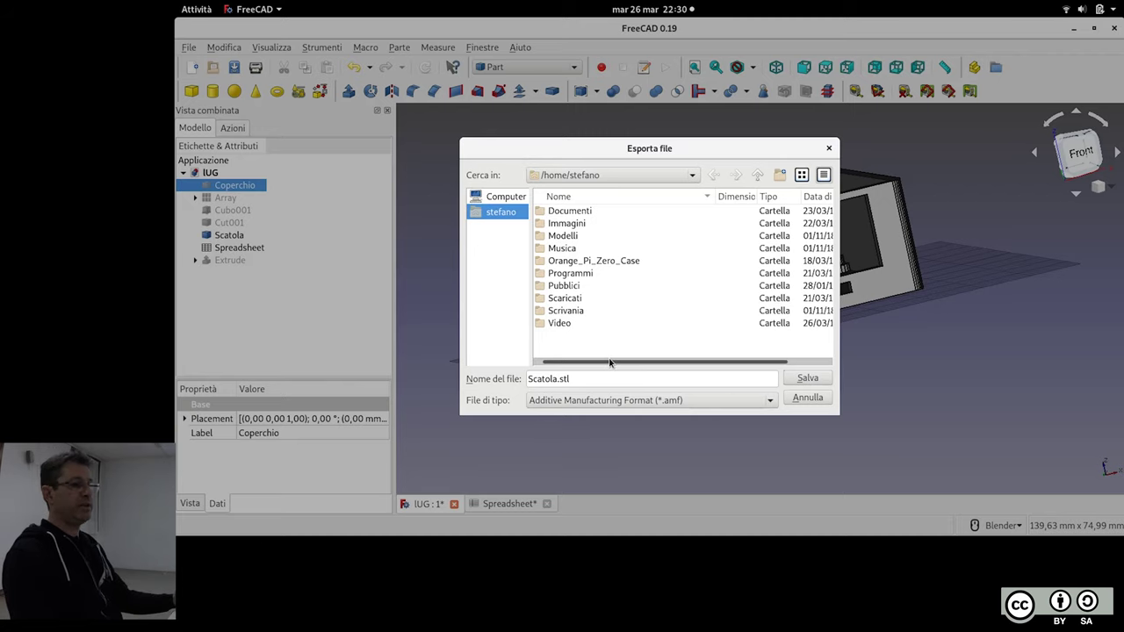
key("Return")
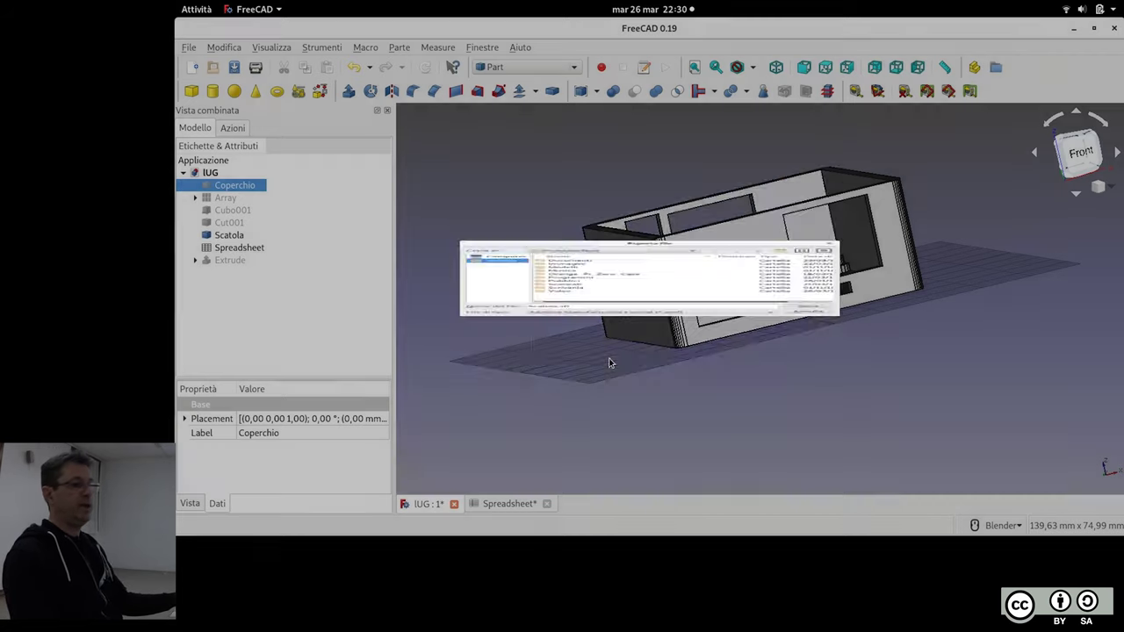
Confirm Scatola.stl is in the home folder, then launch Slic3r from the Activities search
left_click(197, 9)
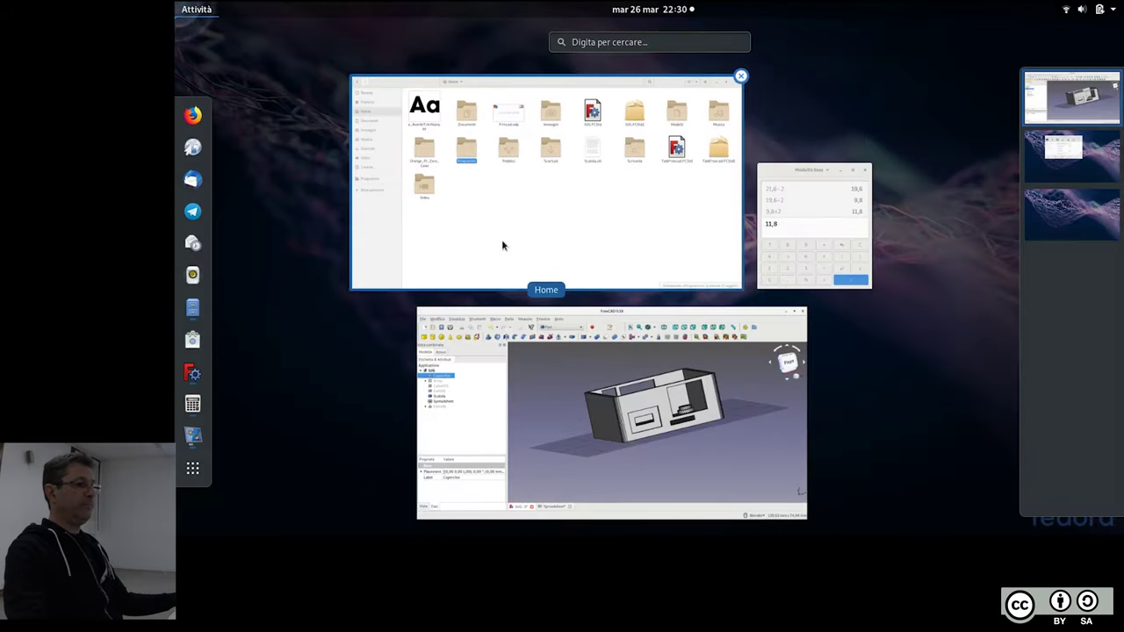
left_click(501, 239)
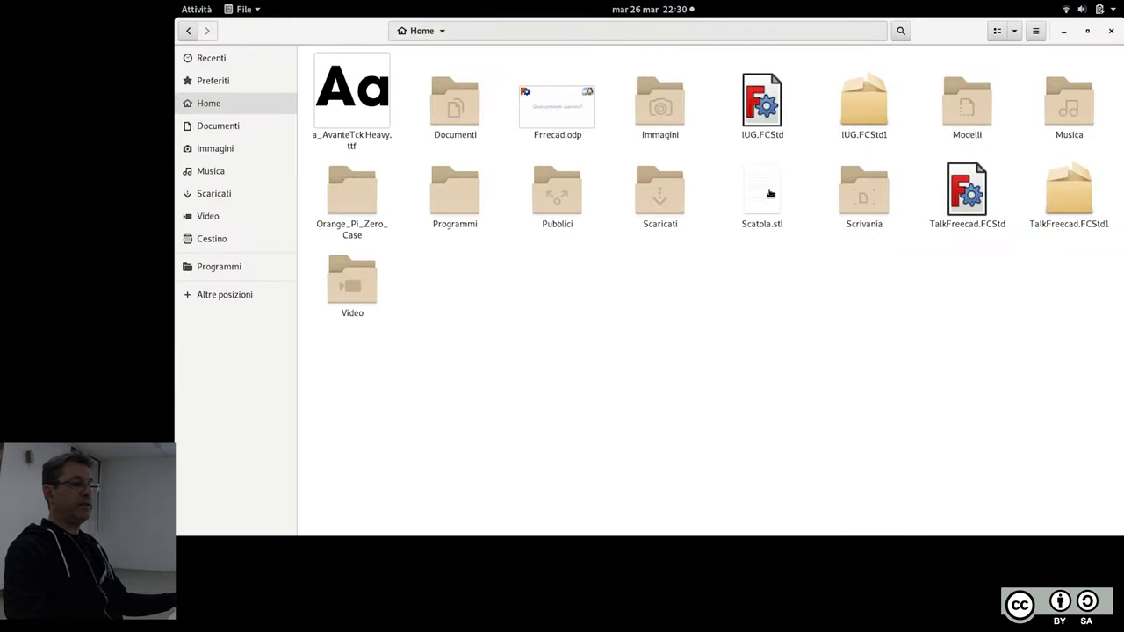
key("super")
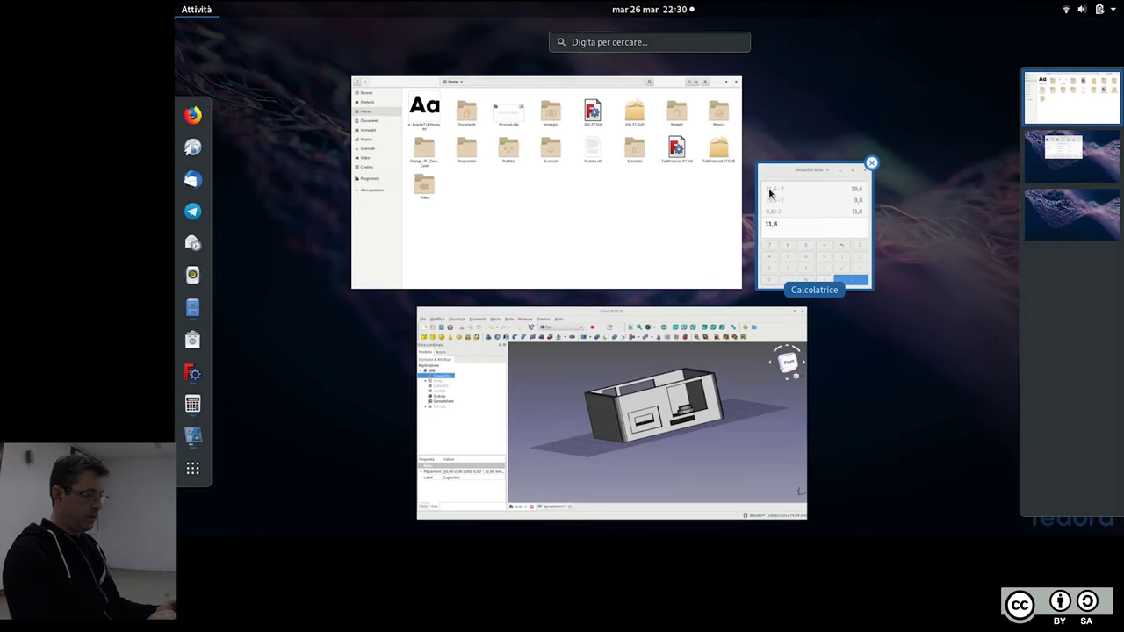
type("scl")
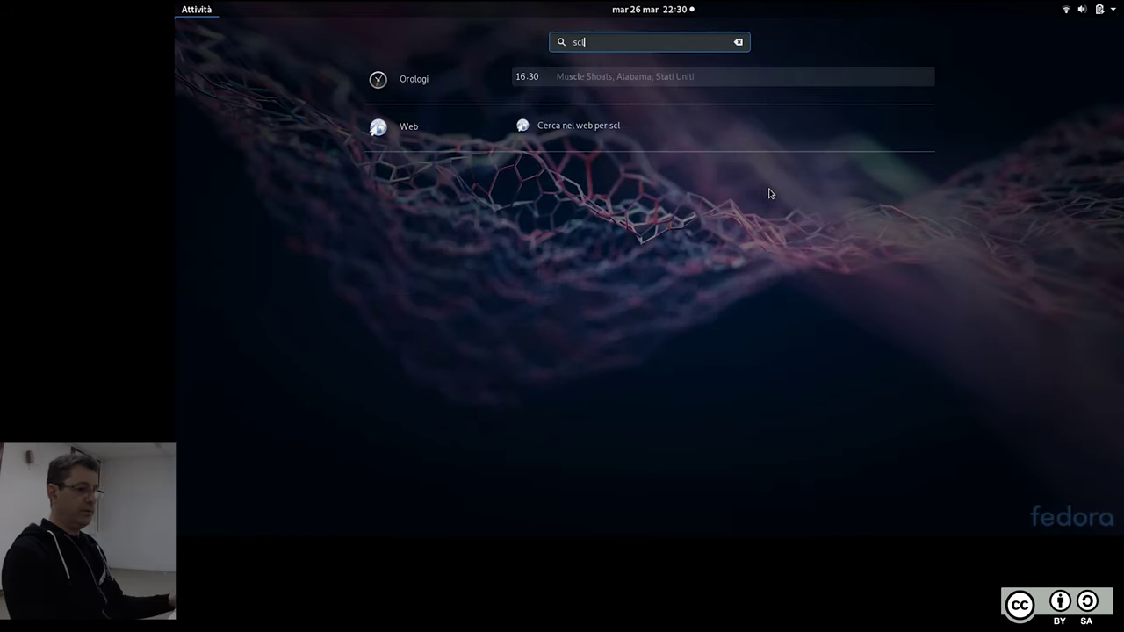
key("BackSpace")
key("BackSpace")
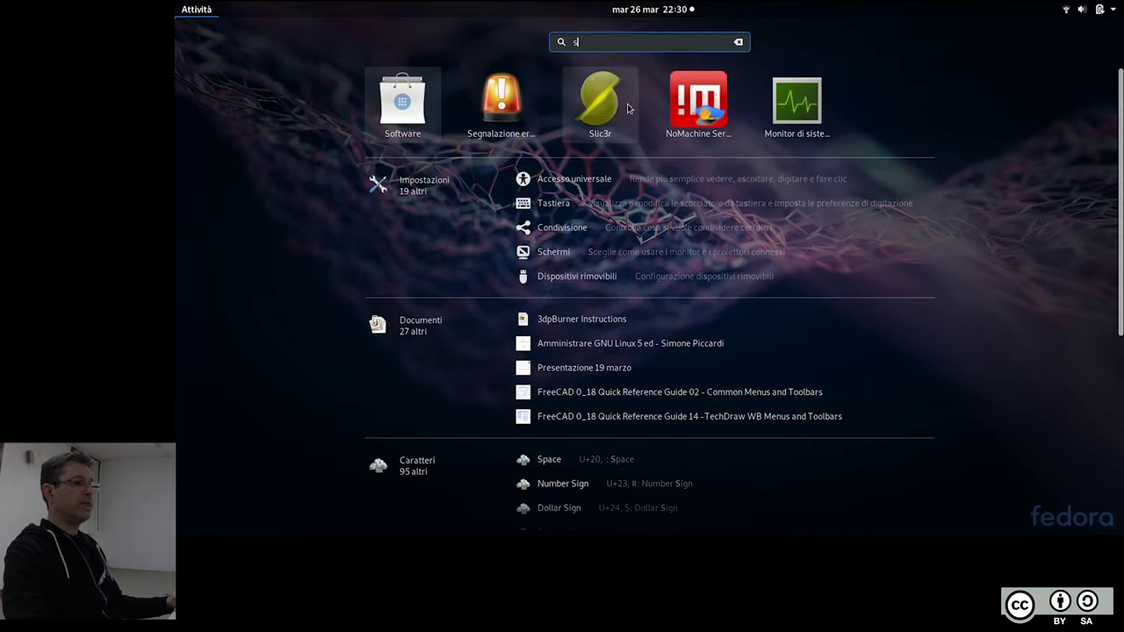
left_click(600, 101)
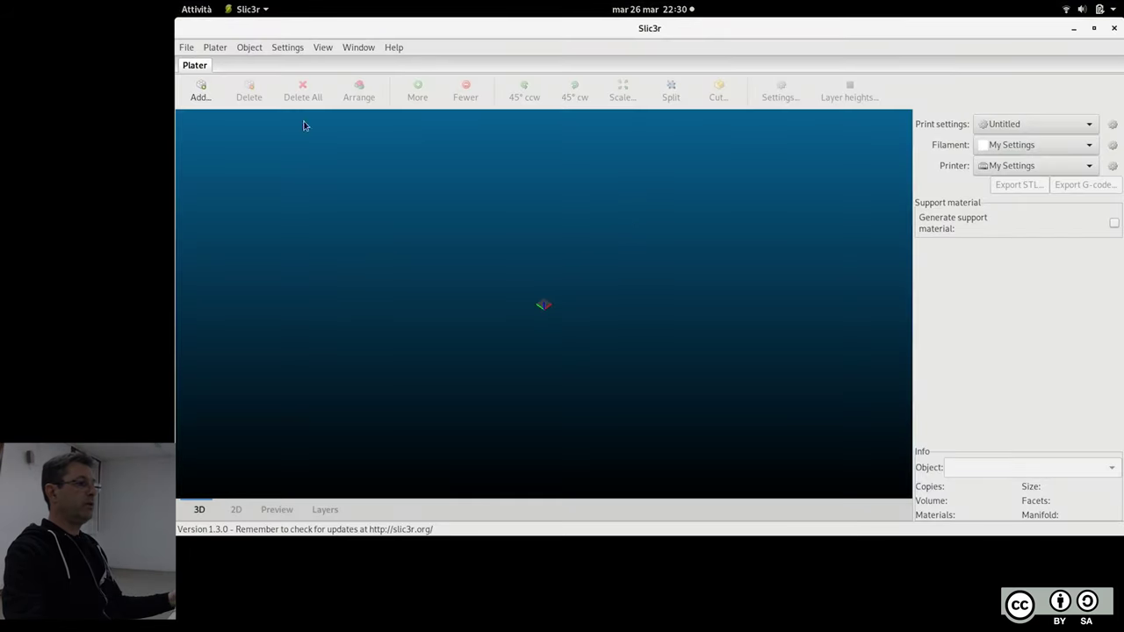
Load Scatola.stl onto the Slic3r print bed
left_click(204, 90)
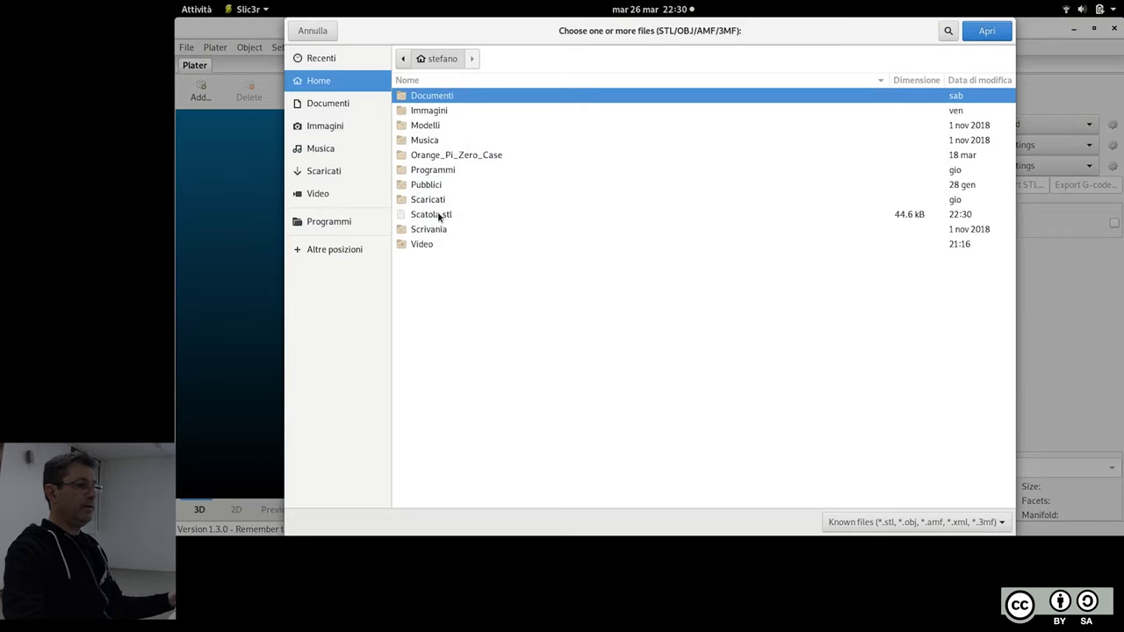
double_click(438, 215)
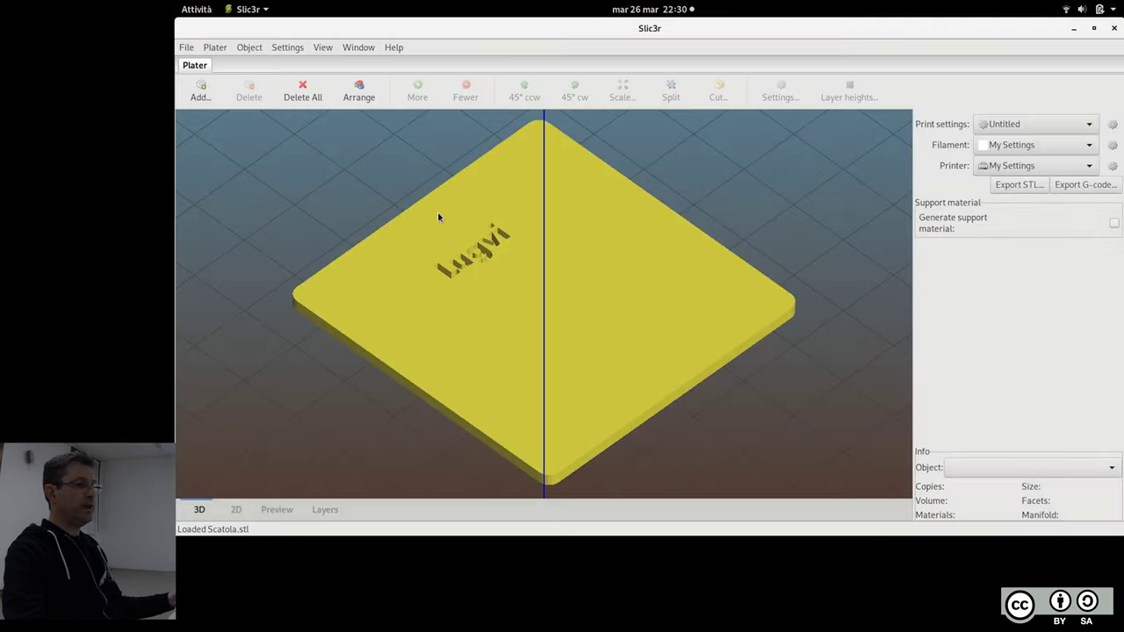
mouse_move(800, 220)
left_mouse_down()
mouse_move(567, 307)
mouse_move(600, 367)
mouse_move(661, 181)
mouse_move(596, 352)
mouse_move(737, 326)
mouse_move(780, 304)
left_mouse_up()
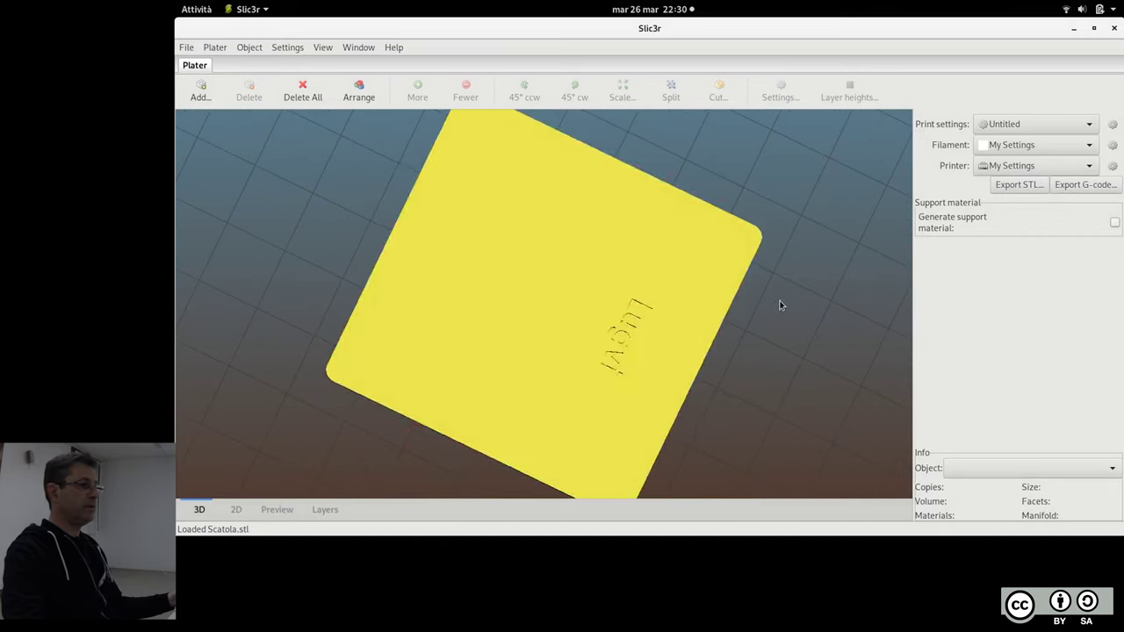
Add a second copy of Scatola.stl beside the first and check it from top and default views
left_click(200, 91)
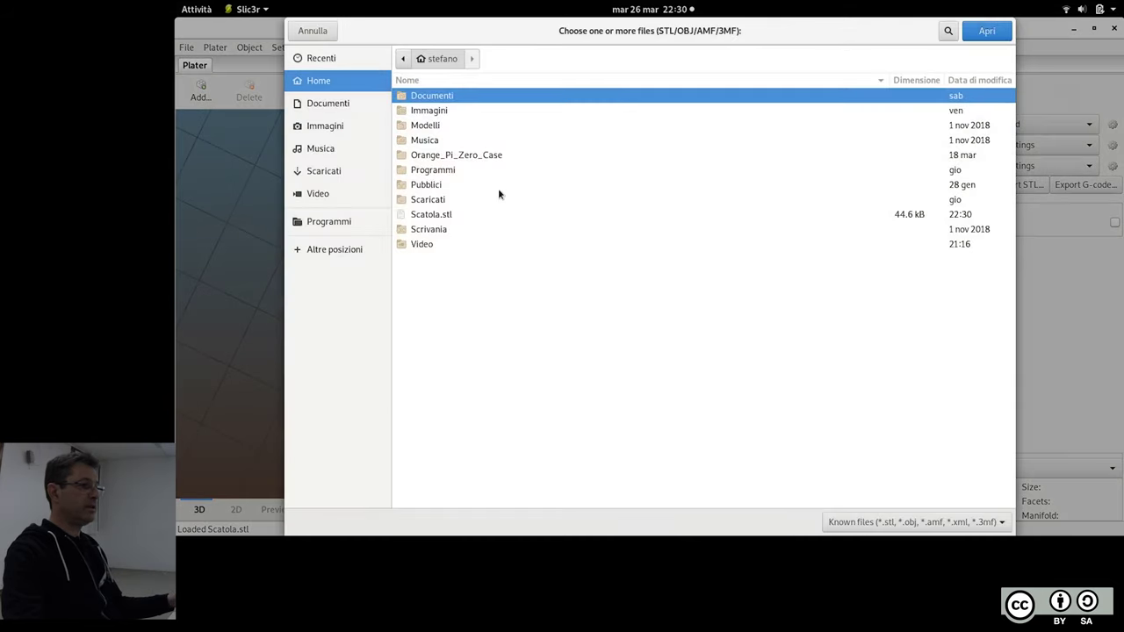
double_click(451, 213)
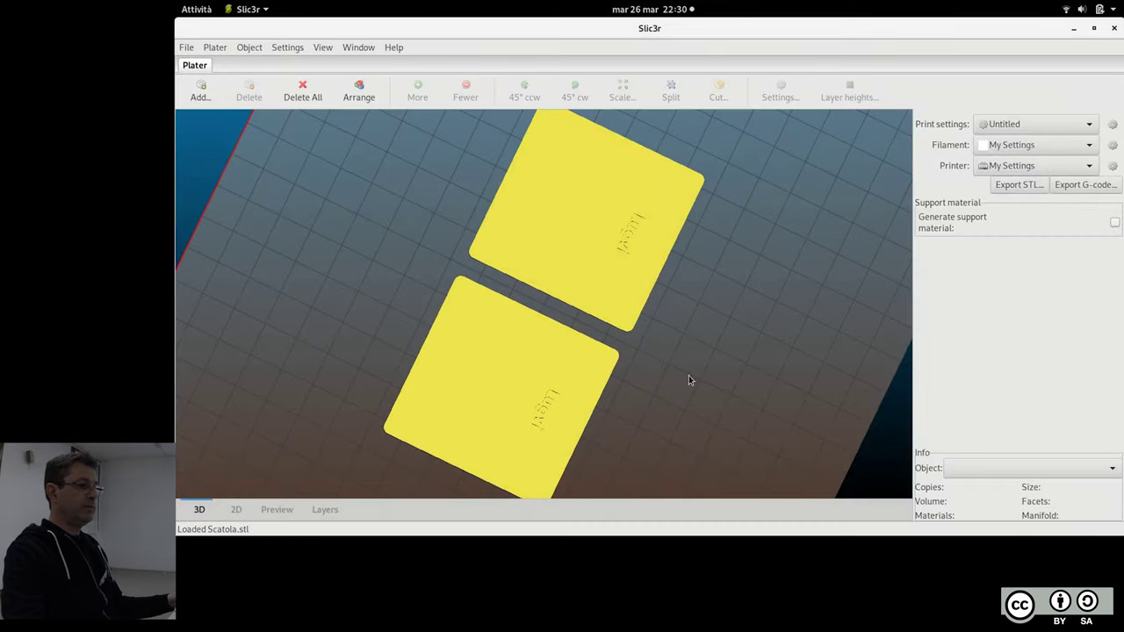
left_click_drag(659, 368, 602, 278)
key("1")
key("0")
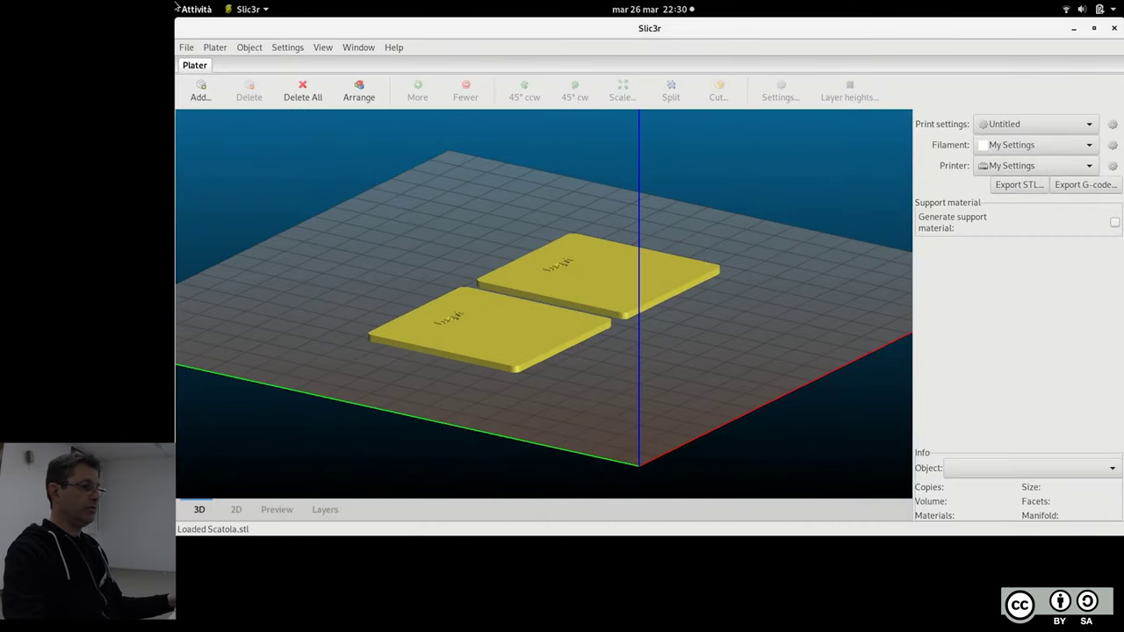
key("super")
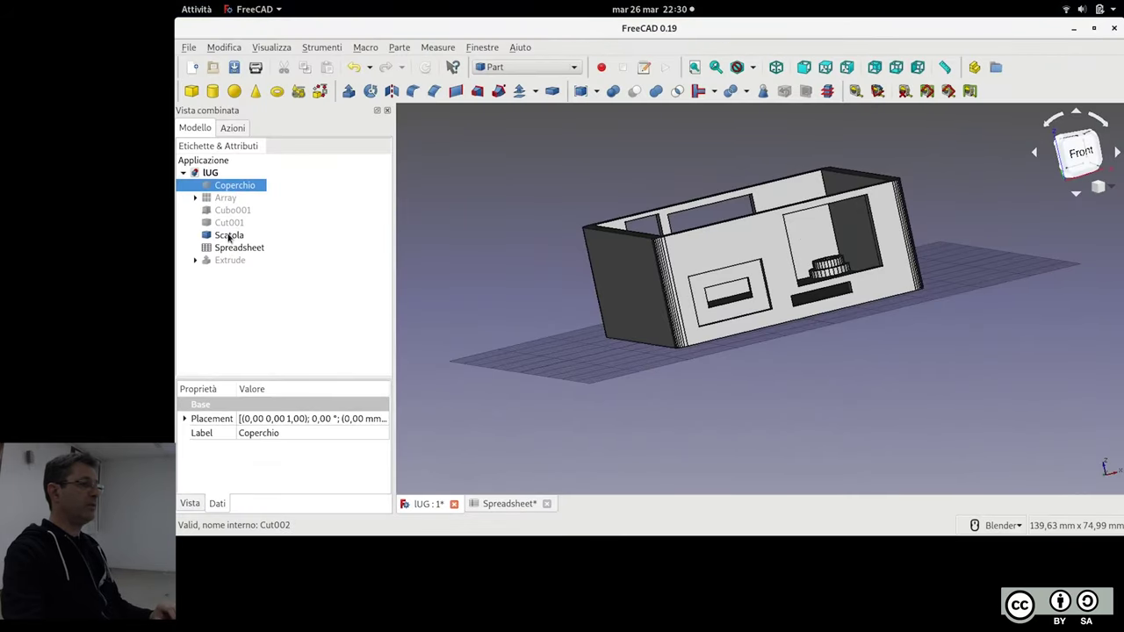
Export the selected Scatola box to the home folder as the AMF file Scatolastl
left_click(229, 235)
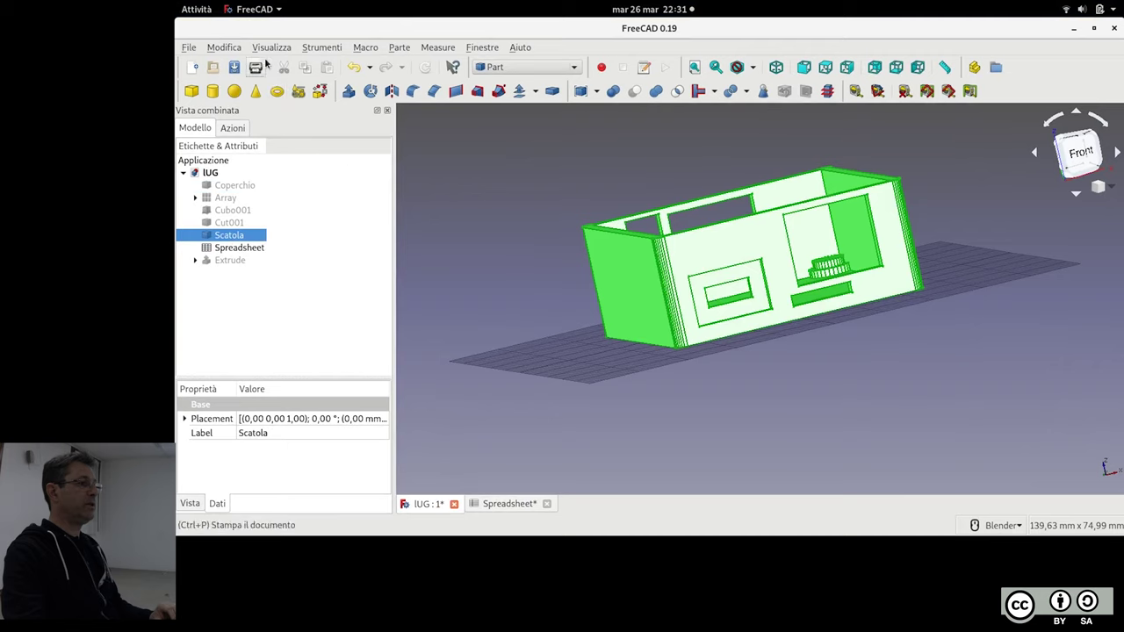
left_click(188, 48)
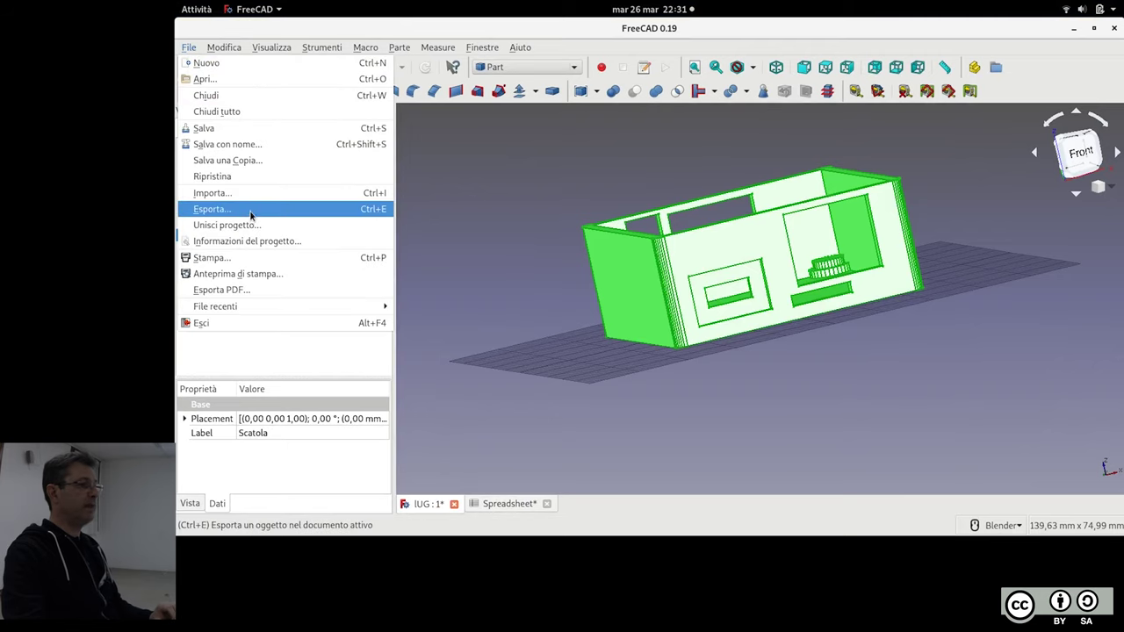
left_click(253, 210)
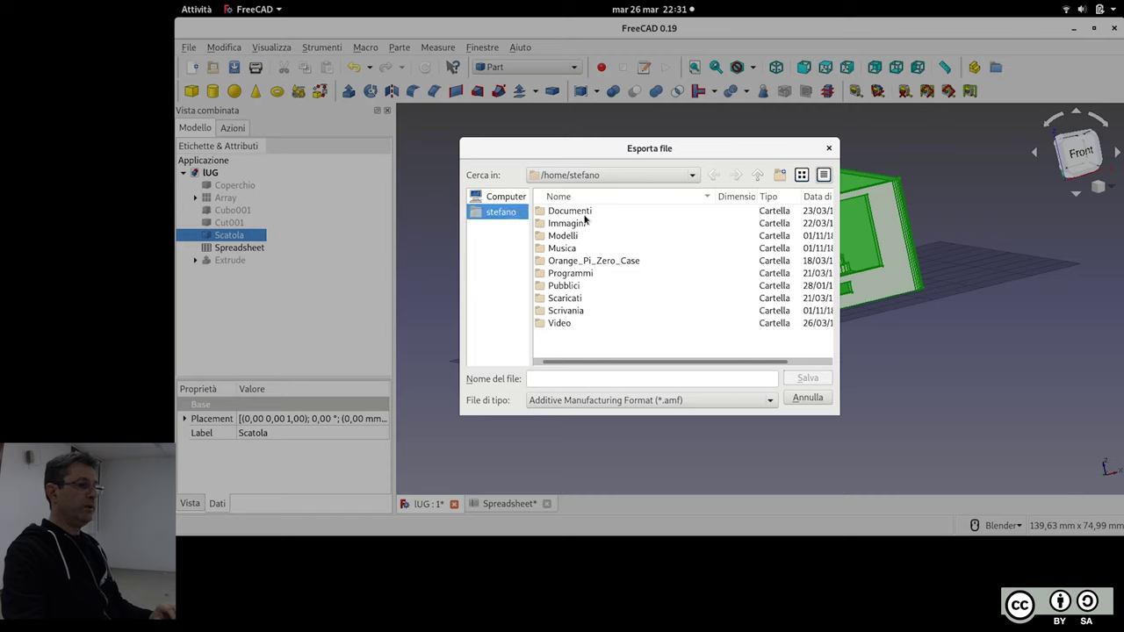
mouse_move(717, 362)
left_mouse_down()
mouse_move(755, 362)
mouse_move(651, 361)
left_mouse_up()
left_click(572, 380)
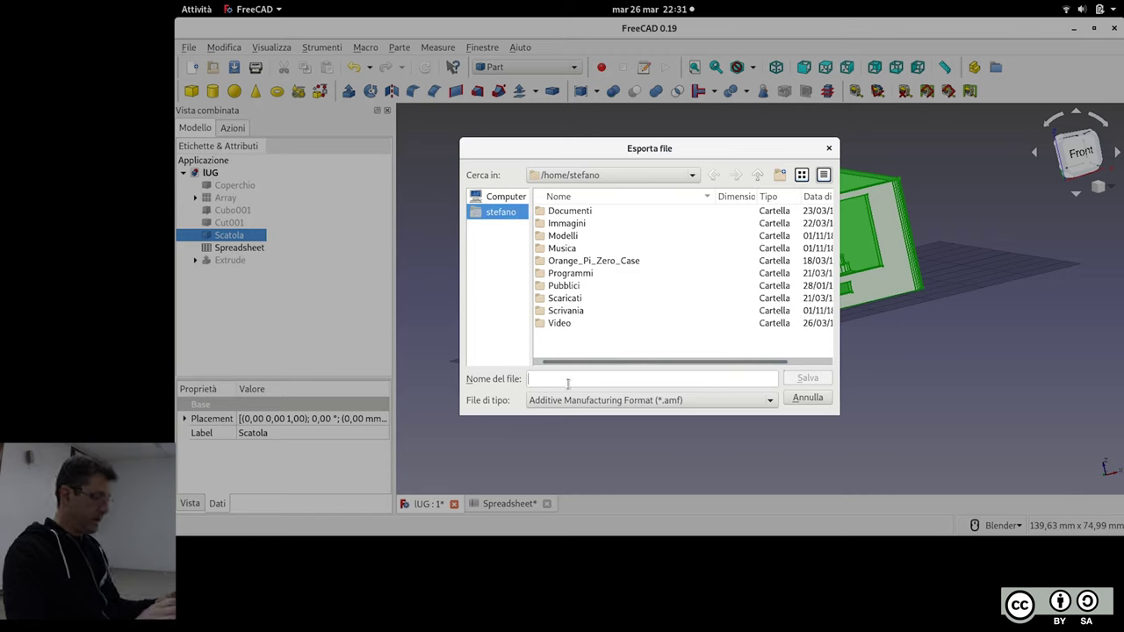
type("Scatola")
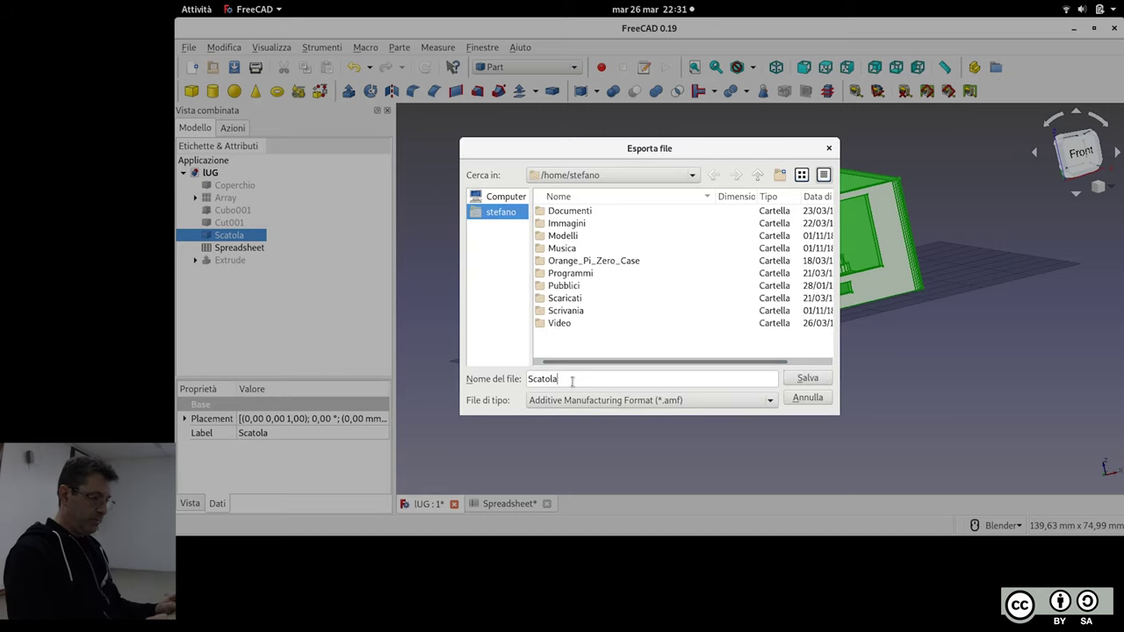
type(".stl")
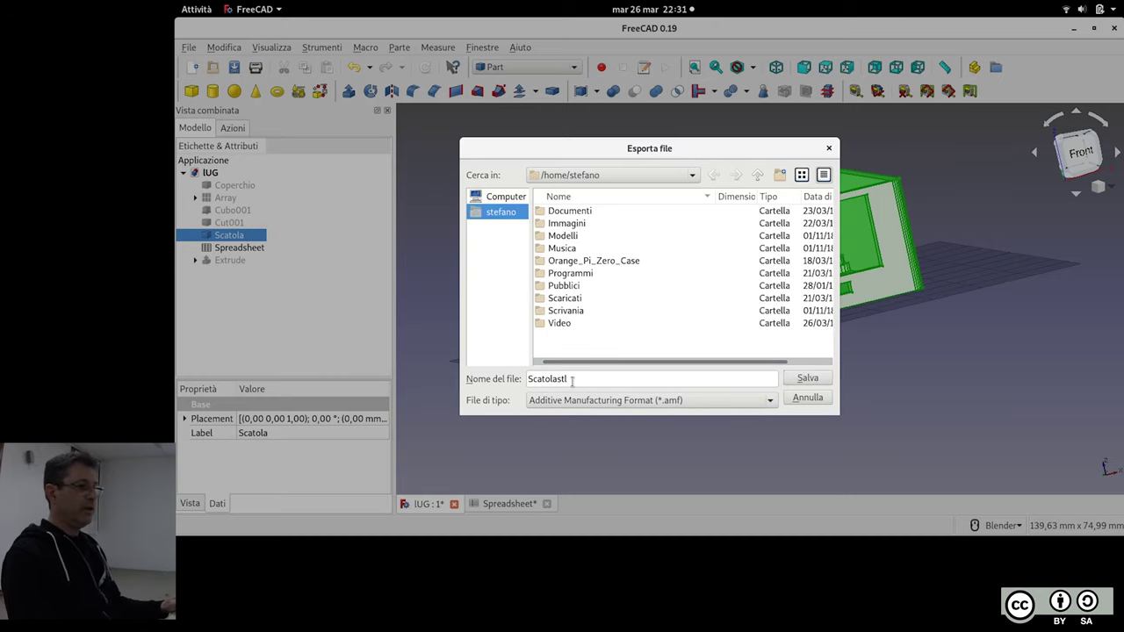
key("Return")
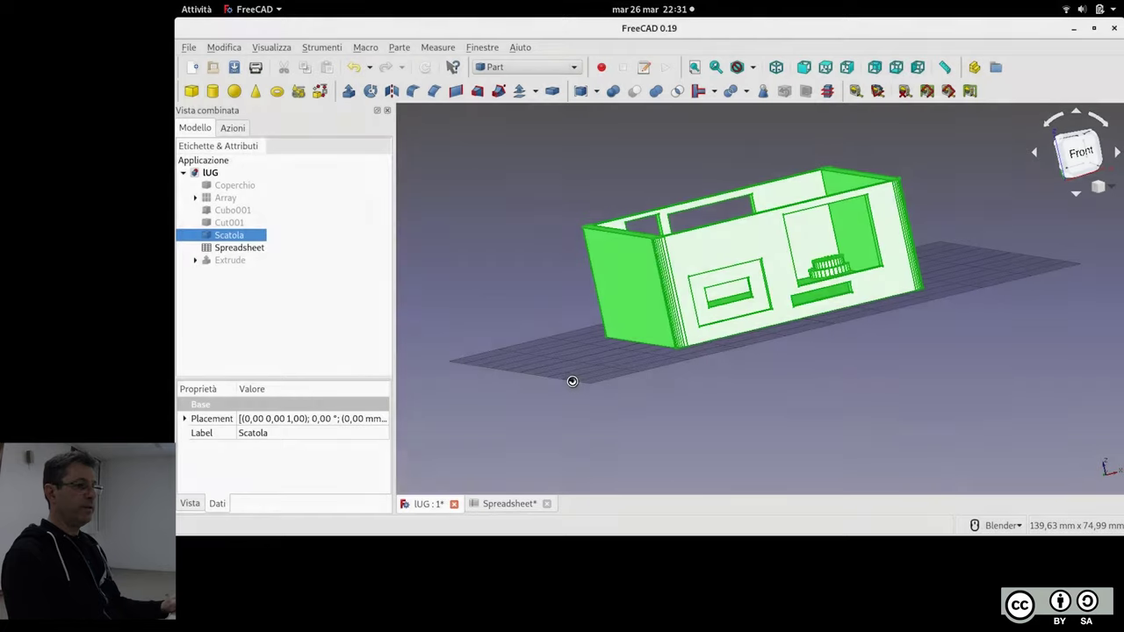
key("super")
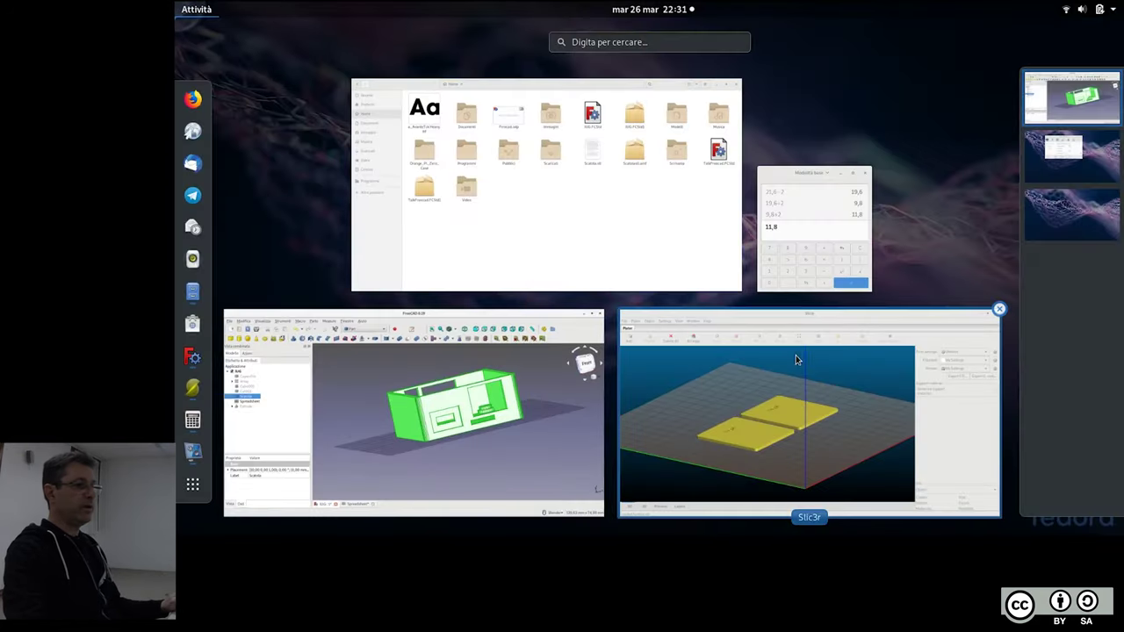
Replace both plates on the Slic3r bed with a single Scatola.stl, then return to FreeCAD
left_click(790, 412)
left_click(299, 95)
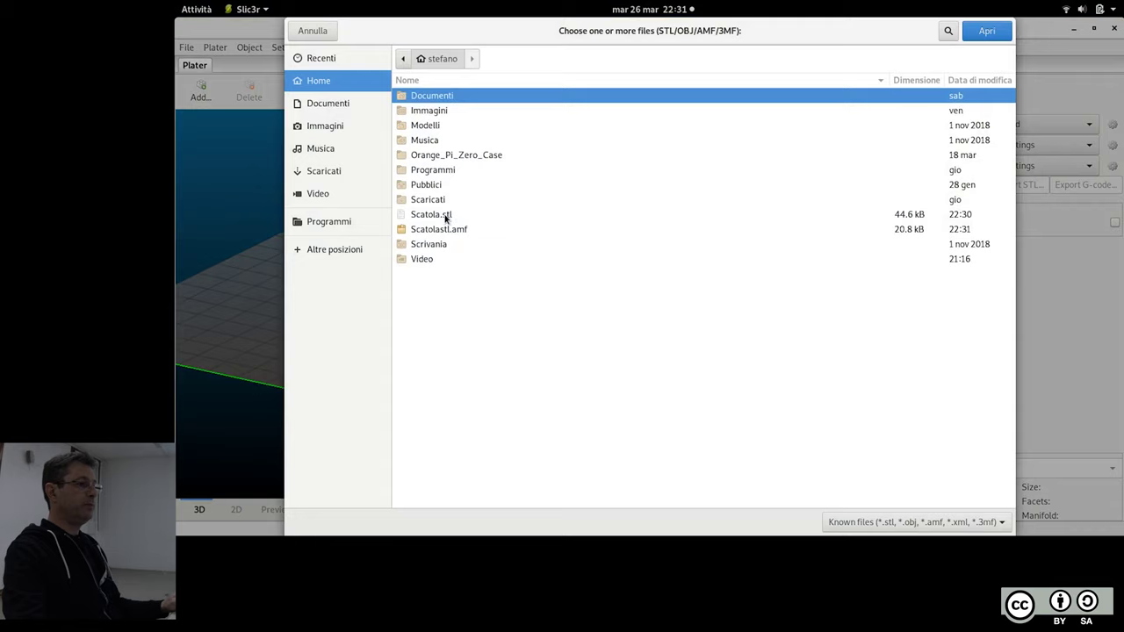
double_click(444, 215)
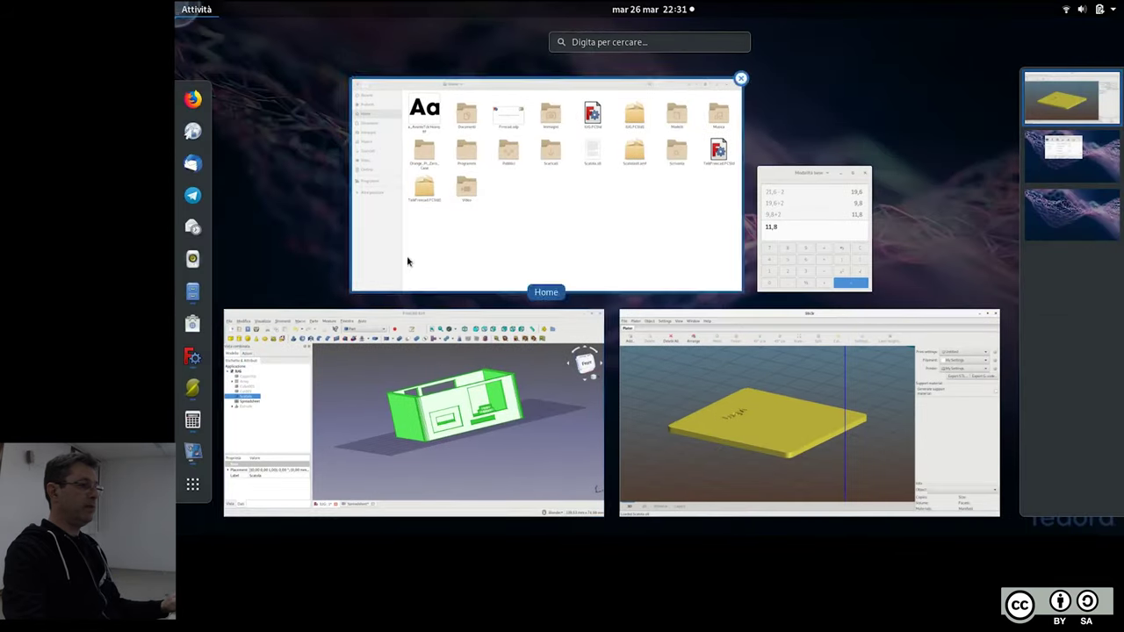
left_click(386, 351)
Re-export the box to the home folder as Scatola.stl, overwriting the existing file
left_click(188, 48)
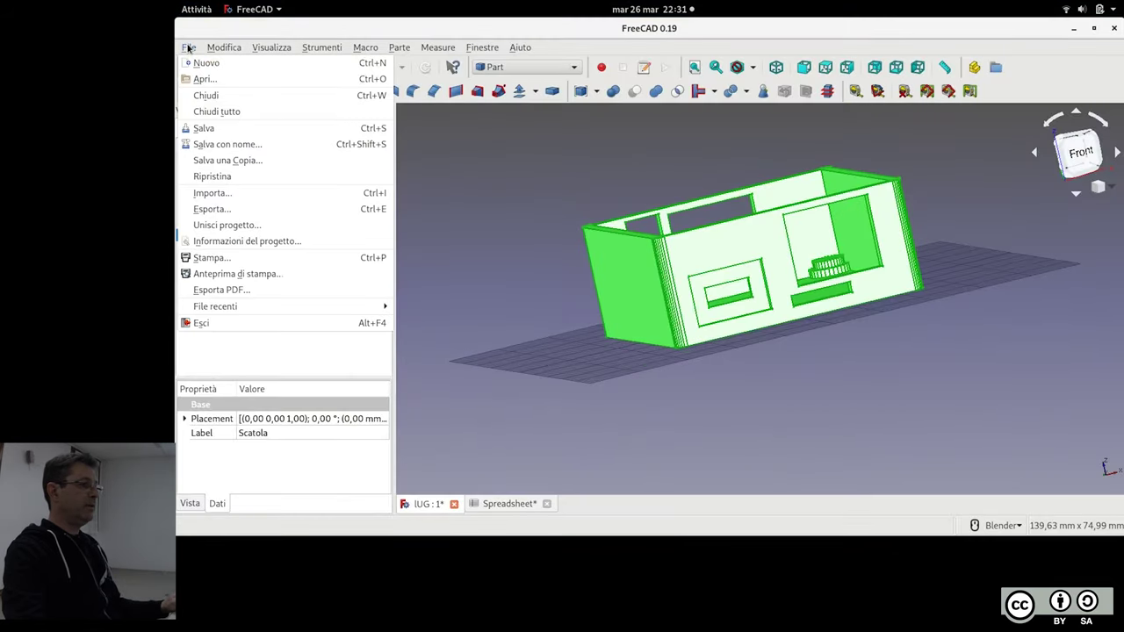
left_click(227, 207)
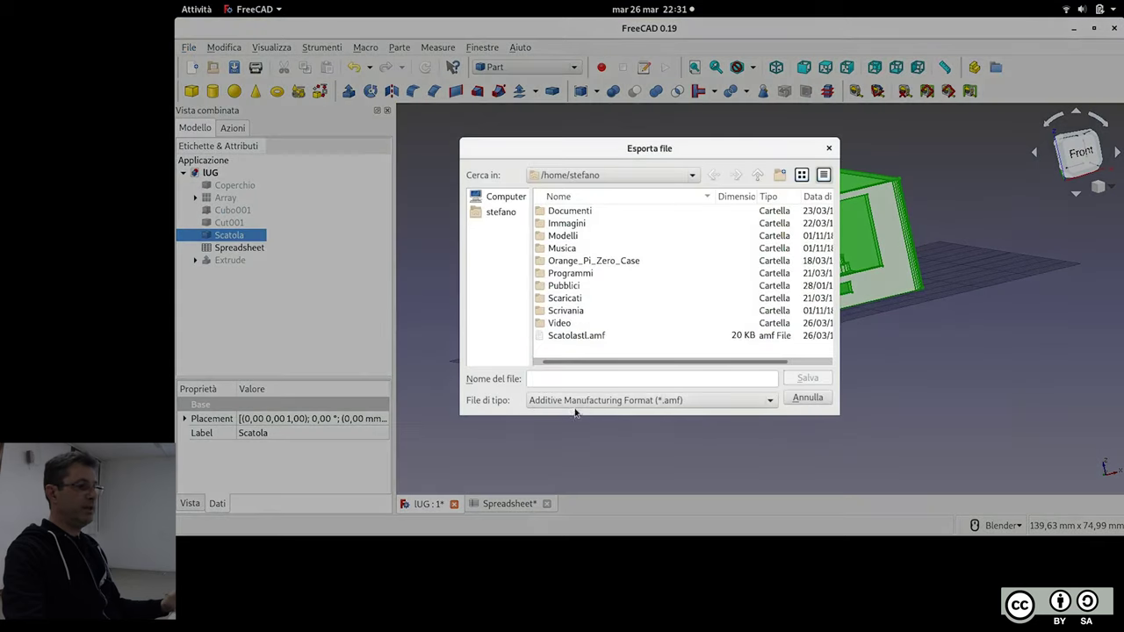
left_click(510, 216)
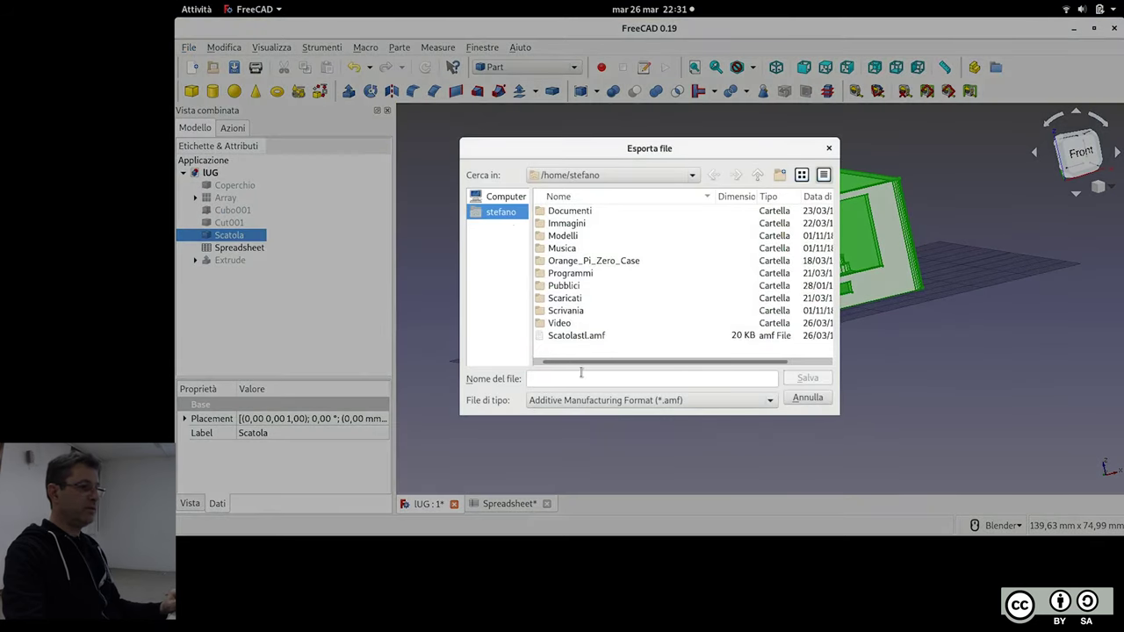
left_click(606, 399)
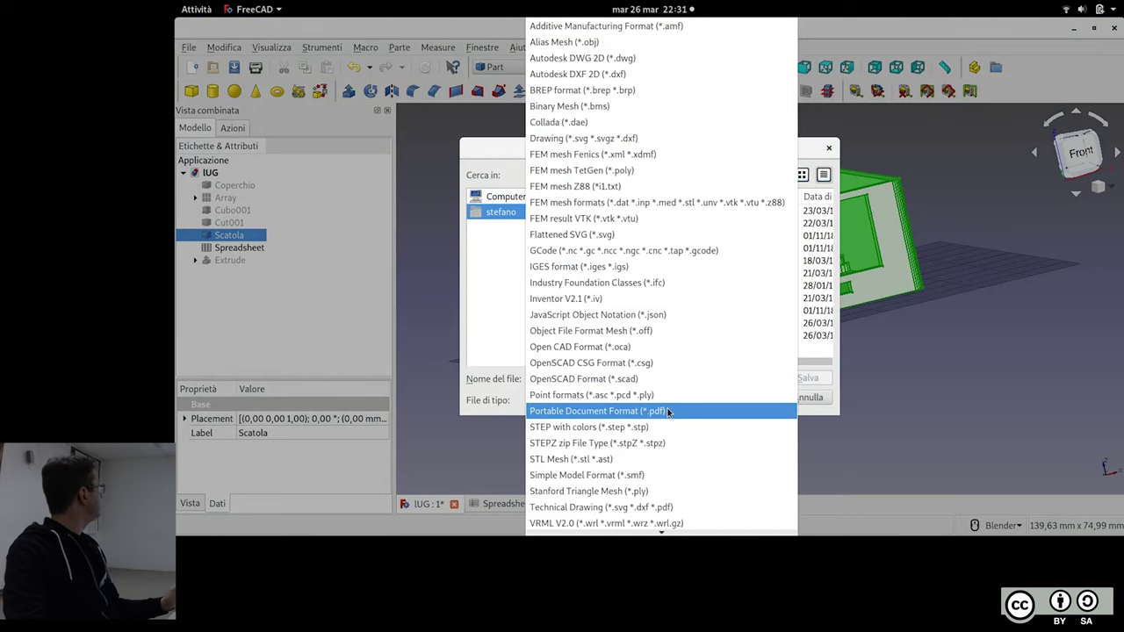
scroll(671, 430, "down", 1)
scroll(673, 448, "up", 1)
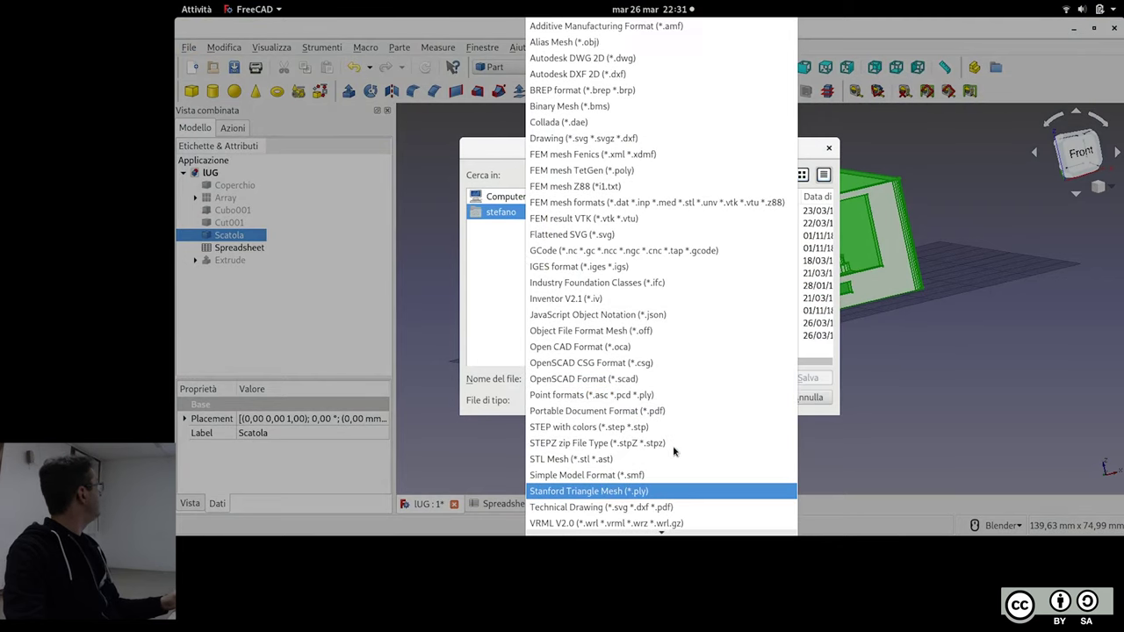
left_click(459, 462)
left_click(571, 378)
type("S")
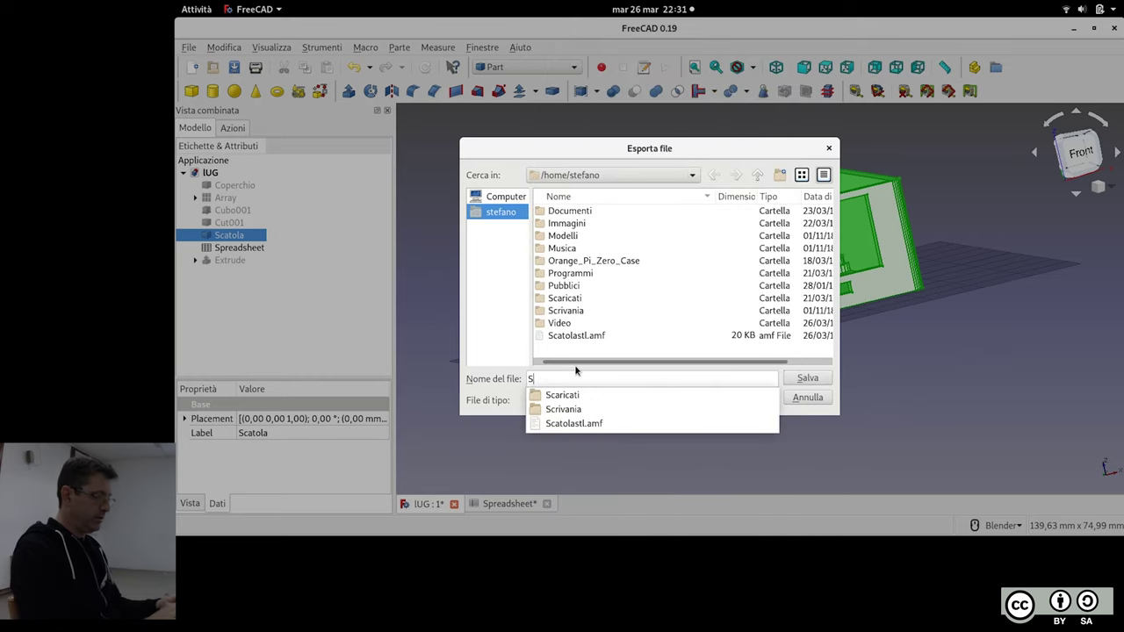
type("ca")
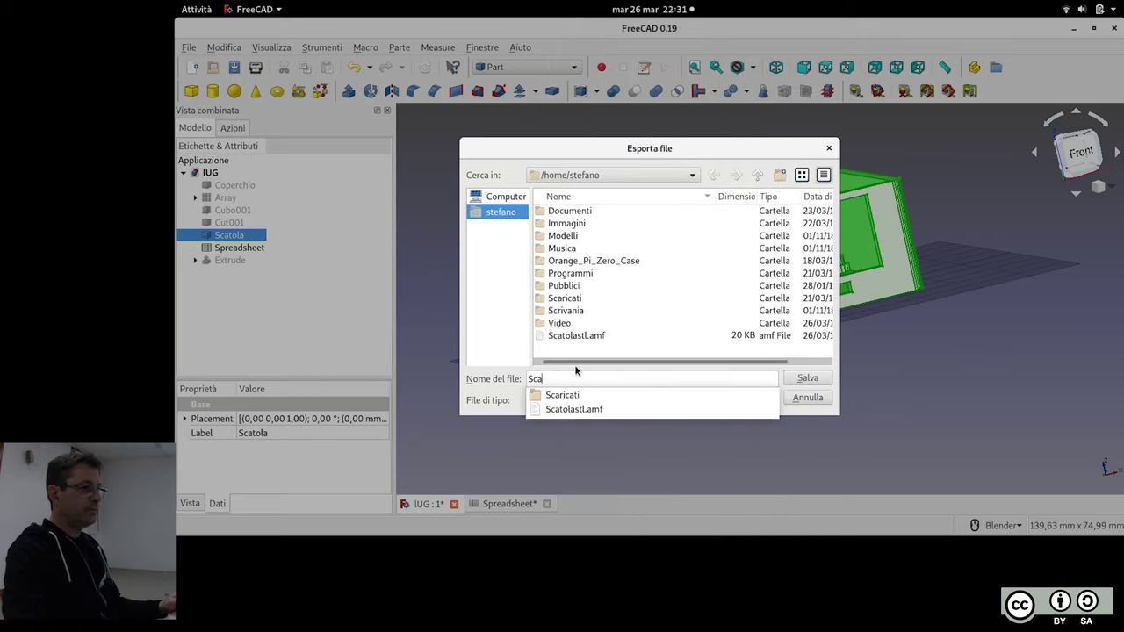
type("to")
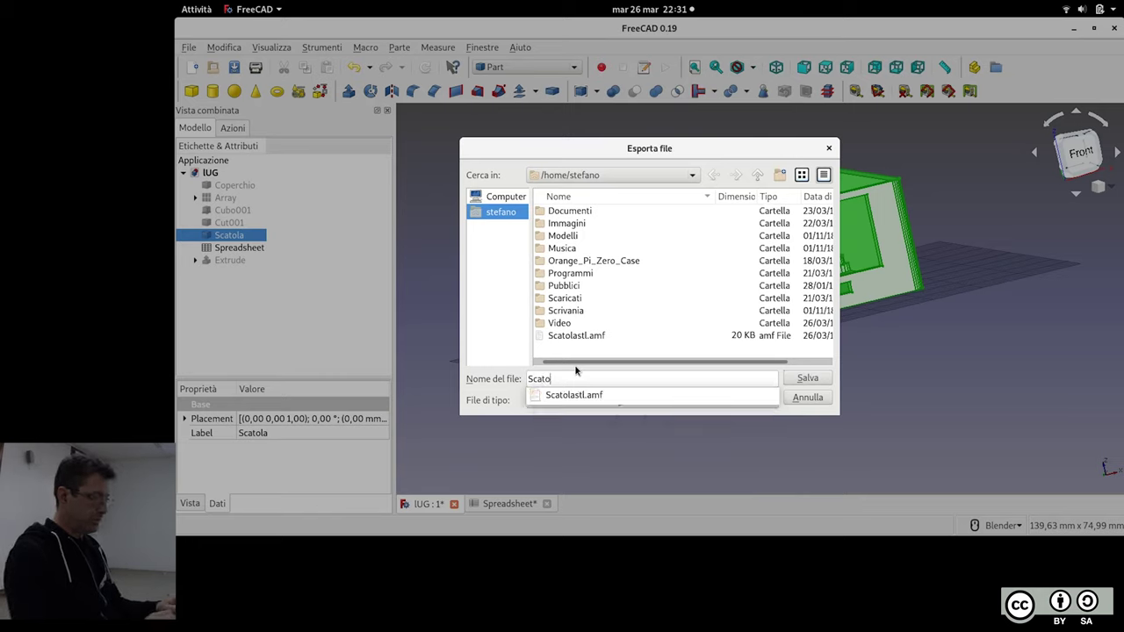
type("la.s")
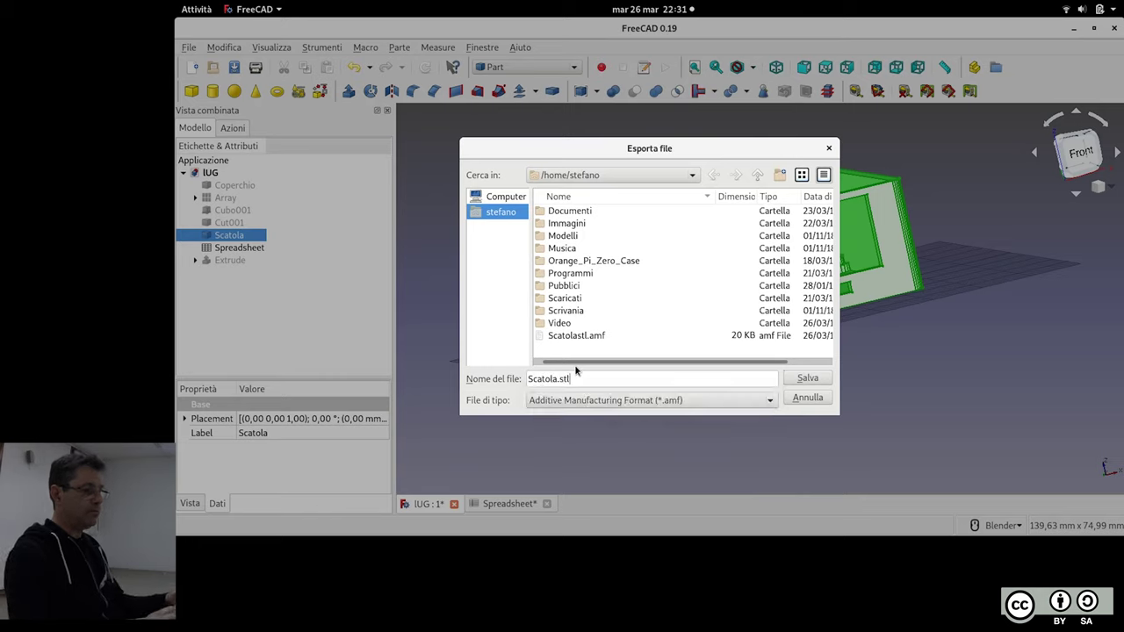
type("tl")
left_click(808, 378)
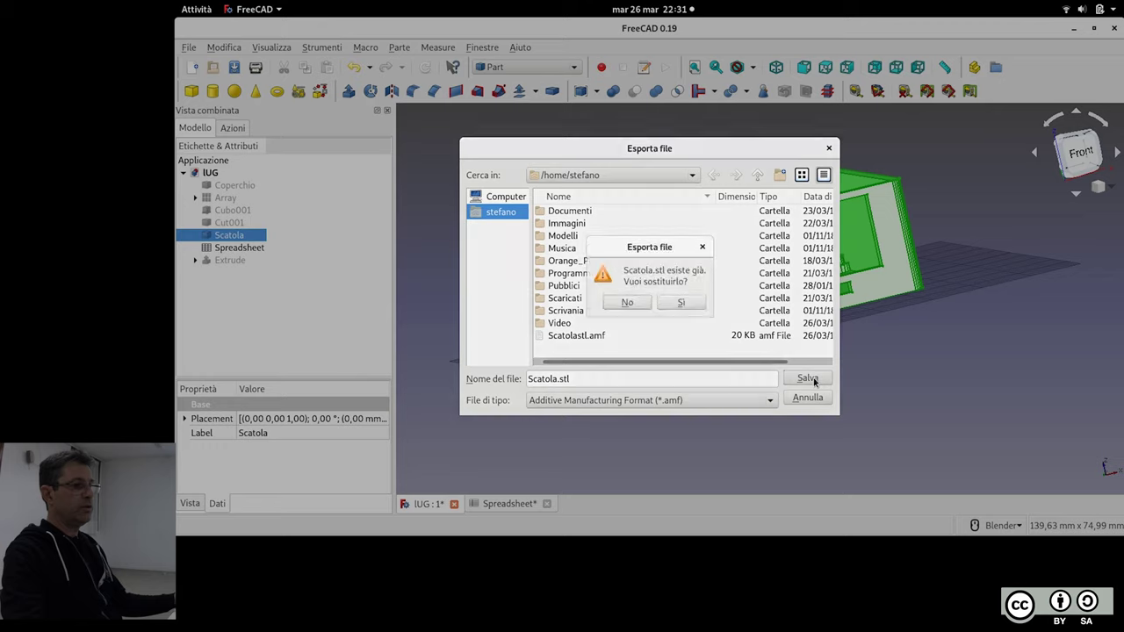
left_click(681, 302)
key("super")
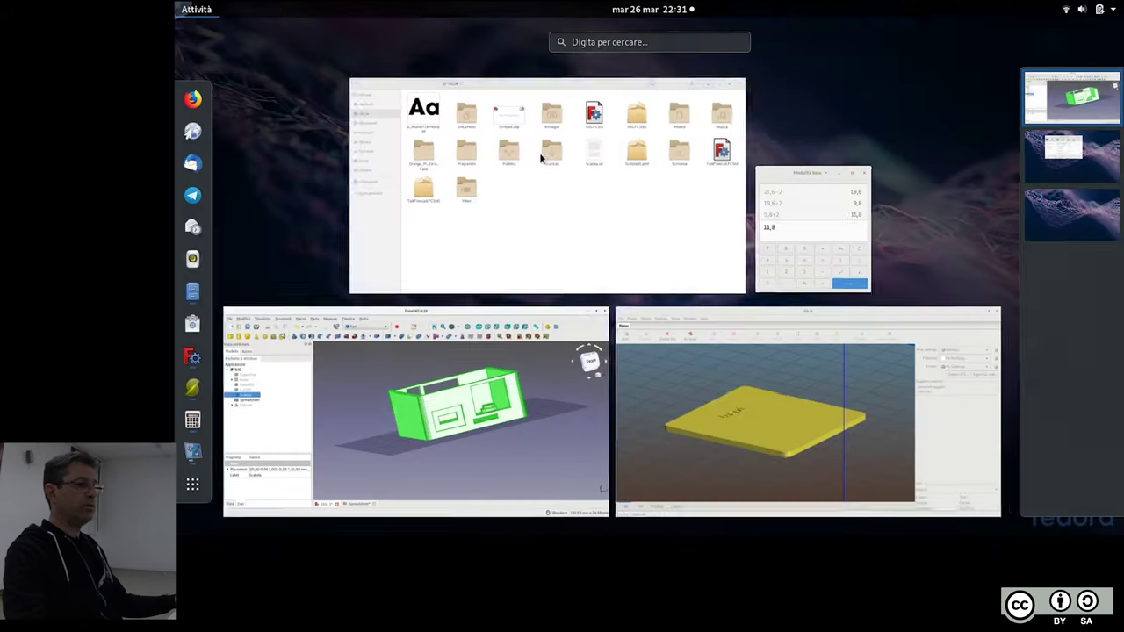
Clear the Slic3r bed and load the newly exported Scatola.stl
left_click(809, 396)
left_click(299, 85)
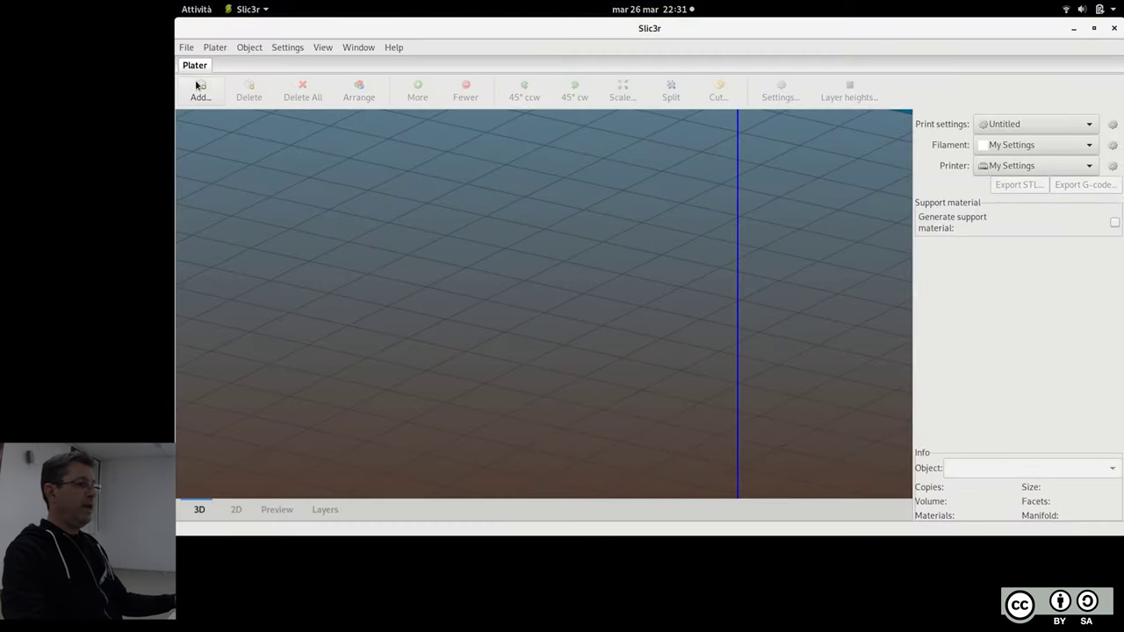
left_click(200, 88)
double_click(428, 215)
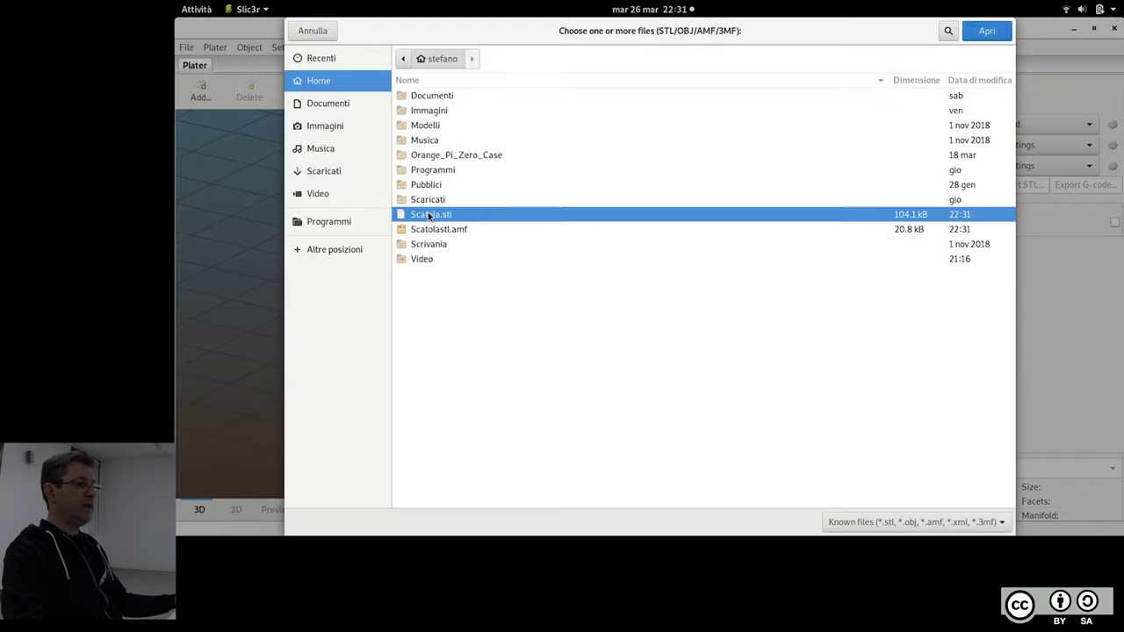
Orbit the Scatola box in Slic3r to inspect its top, underside and interior
mouse_move(775, 418)
left_mouse_down()
mouse_move(670, 369)
mouse_move(752, 436)
mouse_move(777, 424)
left_mouse_up()
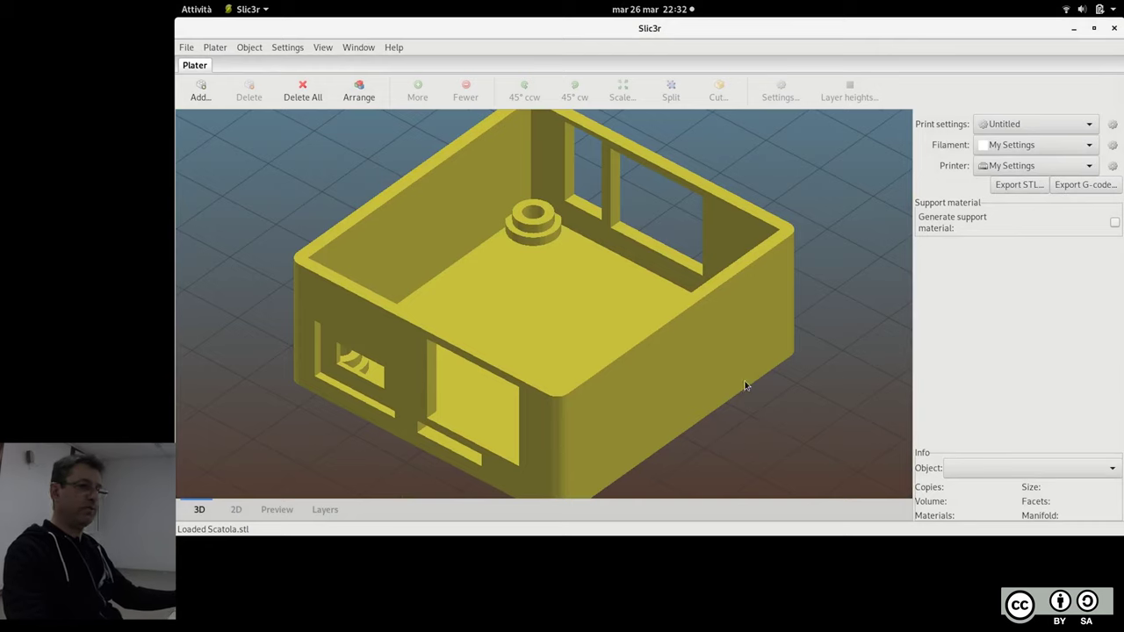
mouse_move(788, 399)
left_mouse_down()
mouse_move(748, 415)
mouse_move(692, 394)
mouse_move(591, 387)
mouse_move(572, 422)
mouse_move(623, 396)
mouse_move(676, 394)
mouse_move(720, 395)
mouse_move(798, 429)
mouse_move(770, 381)
mouse_move(777, 422)
mouse_move(810, 396)
mouse_move(770, 387)
mouse_move(729, 424)
mouse_move(762, 393)
mouse_move(561, 236)
left_mouse_up()
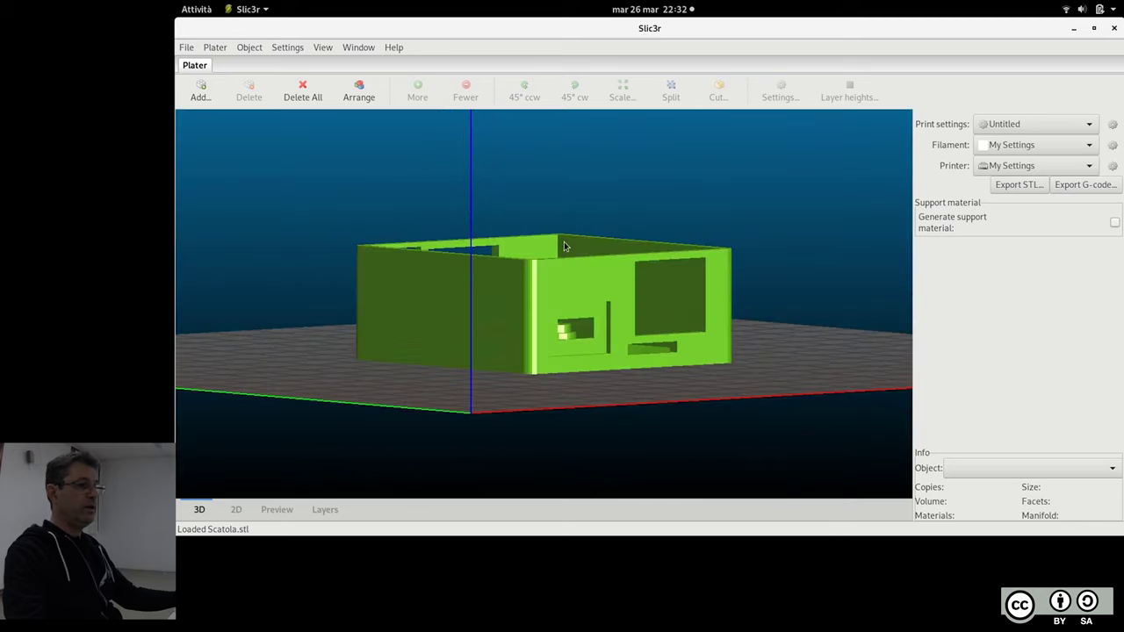
mouse_move(374, 350)
left_mouse_down()
mouse_move(381, 384)
mouse_move(251, 246)
mouse_move(286, 326)
mouse_move(270, 282)
left_mouse_up()
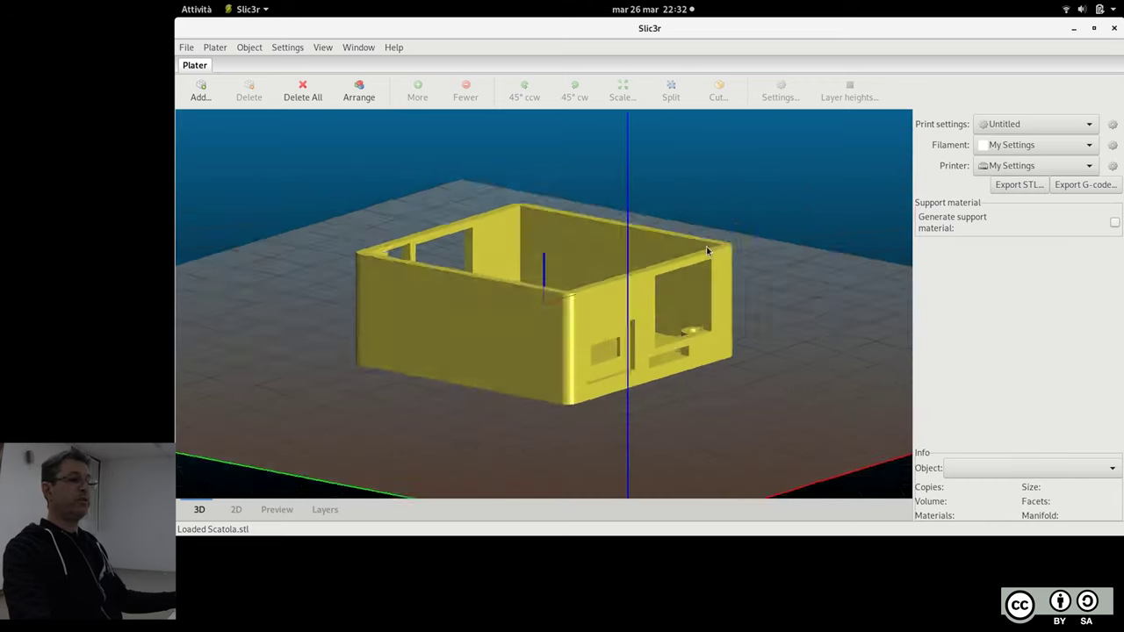
left_click_drag(700, 265, 668, 265)
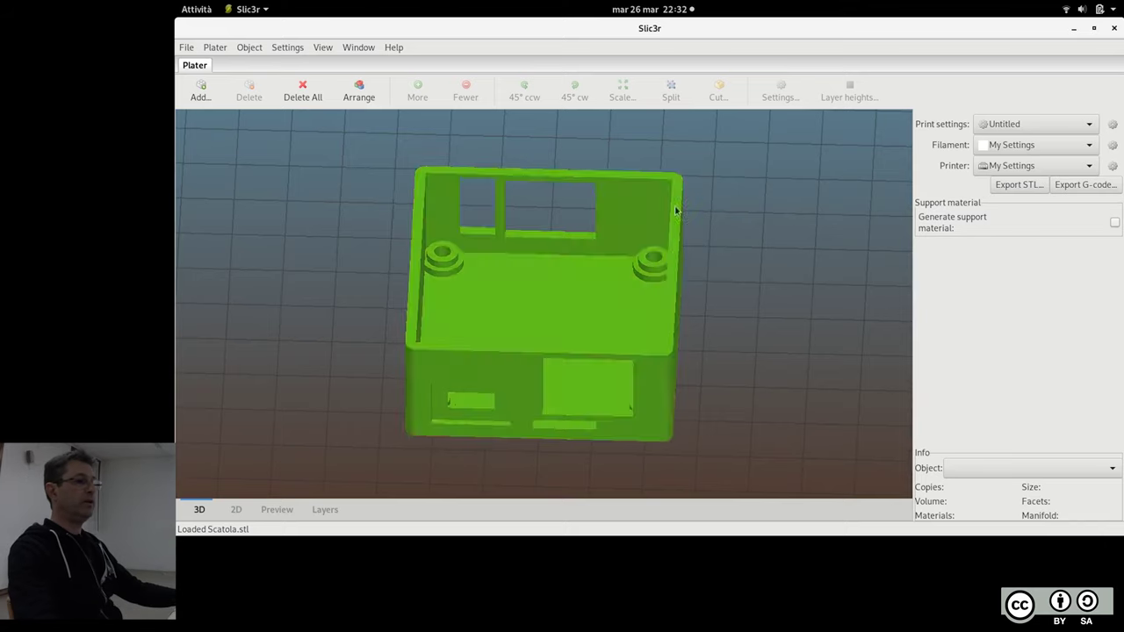
key("super")
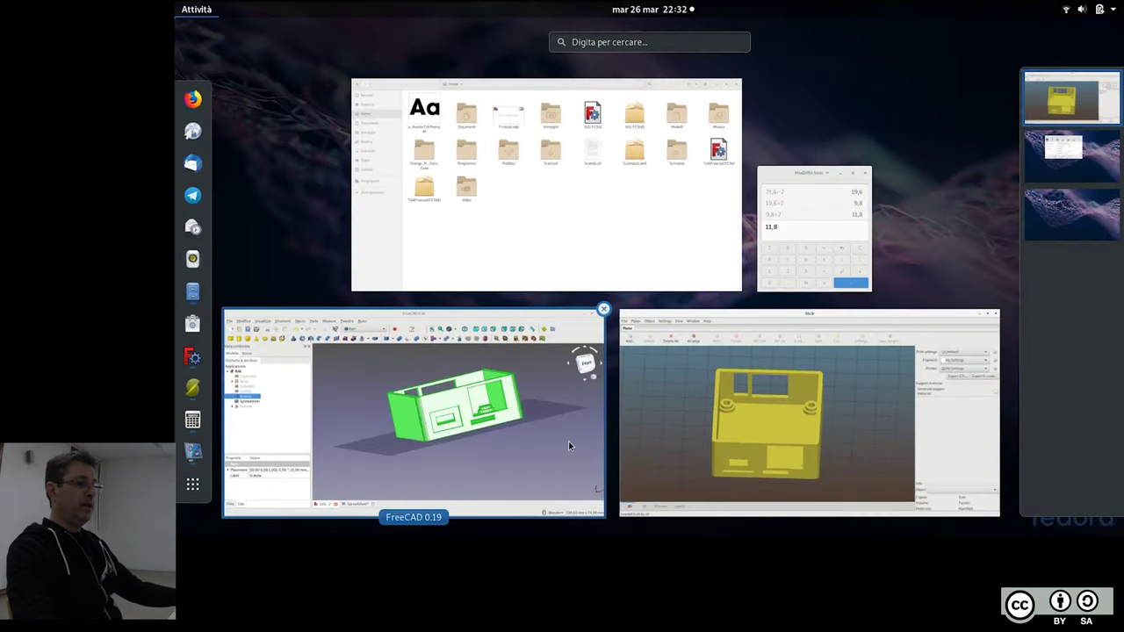
Deselect the Scatola box in FreeCAD and orbit to view its interior from above and at an angle
left_click(568, 441)
left_click(527, 226)
middle_click_drag(510, 203, 675, 330)
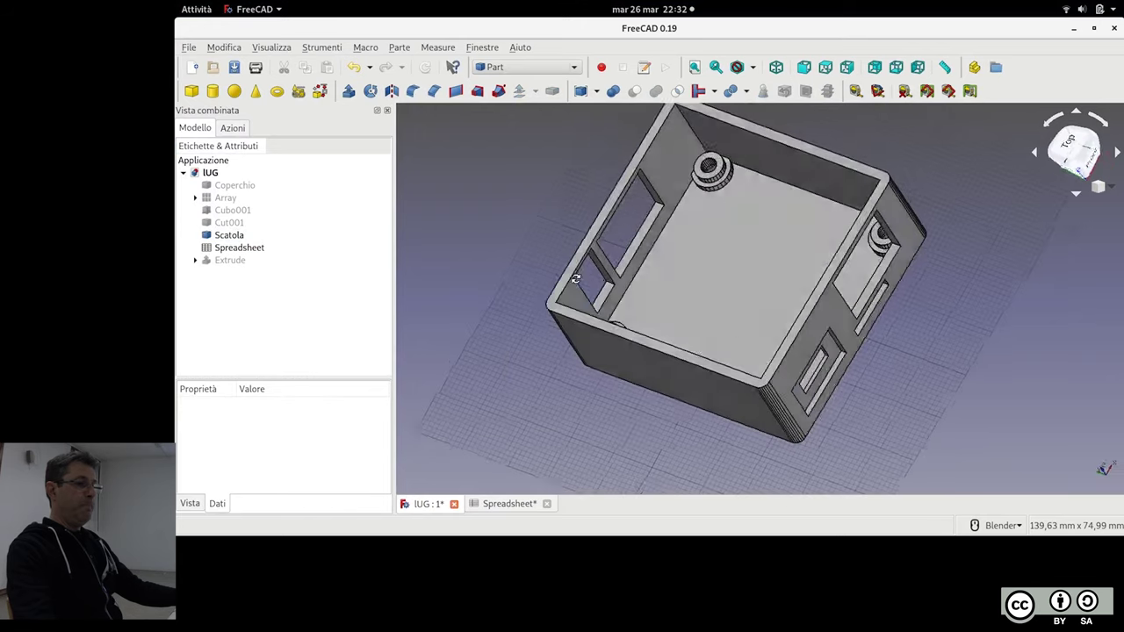
middle_click_drag(675, 330, 629, 330)
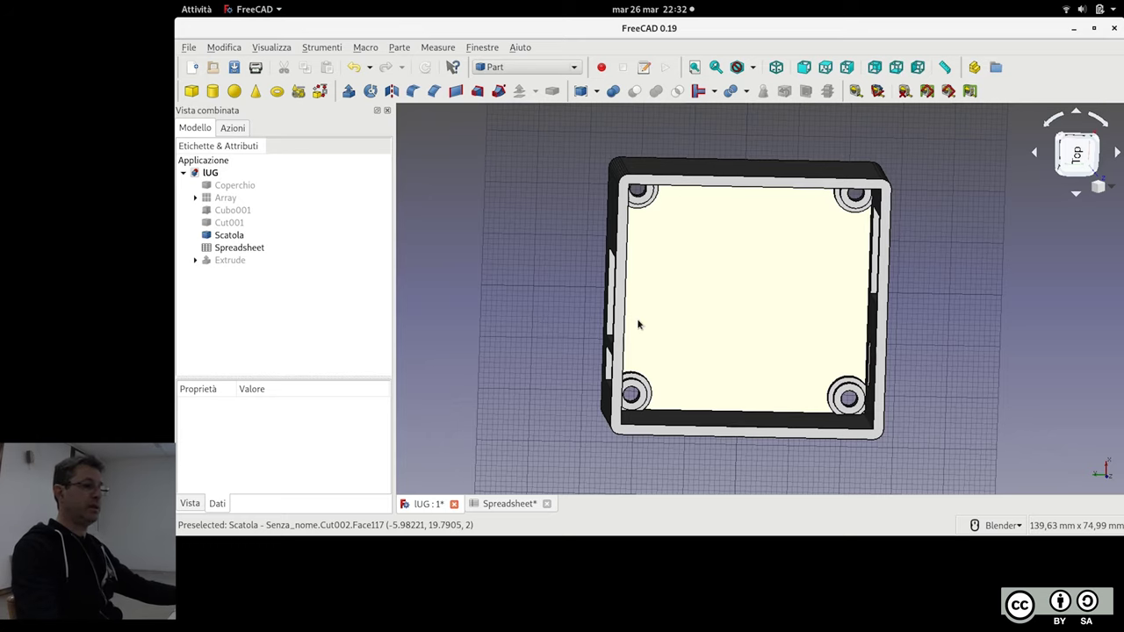
mouse_move(955, 294)
middle_mouse_down()
mouse_move(978, 230)
mouse_move(654, 345)
mouse_move(576, 390)
middle_mouse_up()
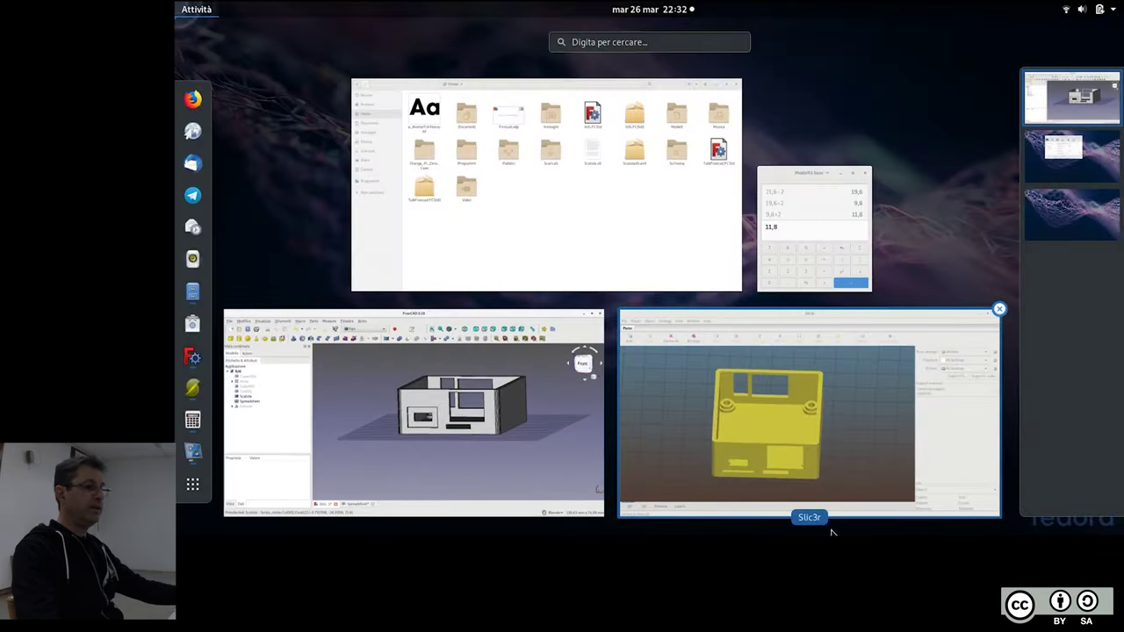
Orbit the Scatola box in Slic3r to compare its interior and sides, then return to FreeCAD
left_click(749, 407)
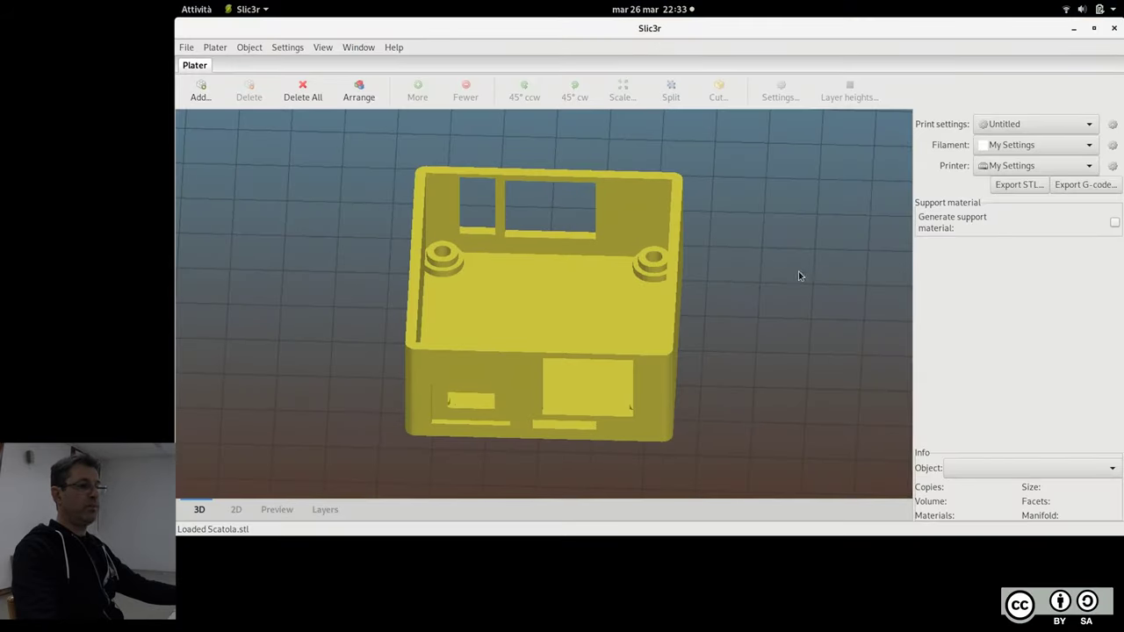
mouse_move(800, 286)
left_mouse_down()
mouse_move(775, 288)
mouse_move(740, 231)
mouse_move(678, 275)
mouse_move(589, 286)
mouse_move(574, 317)
mouse_move(460, 278)
mouse_move(449, 314)
mouse_move(595, 278)
mouse_move(651, 219)
left_mouse_up()
mouse_move(802, 375)
left_mouse_down()
mouse_move(864, 365)
mouse_move(835, 371)
left_mouse_up()
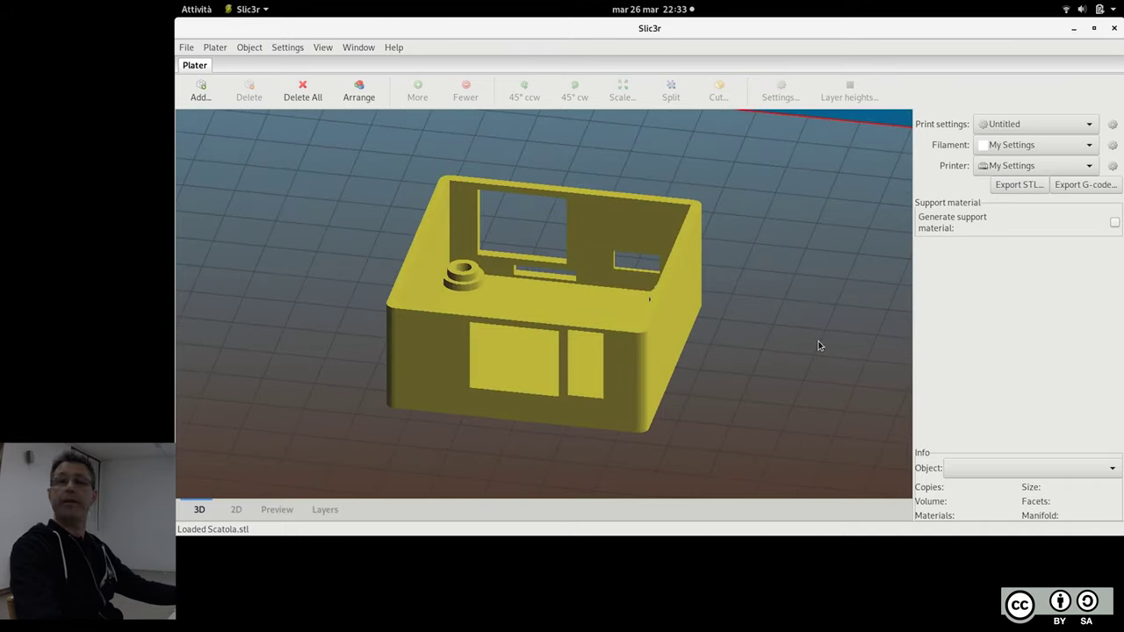
key("super")
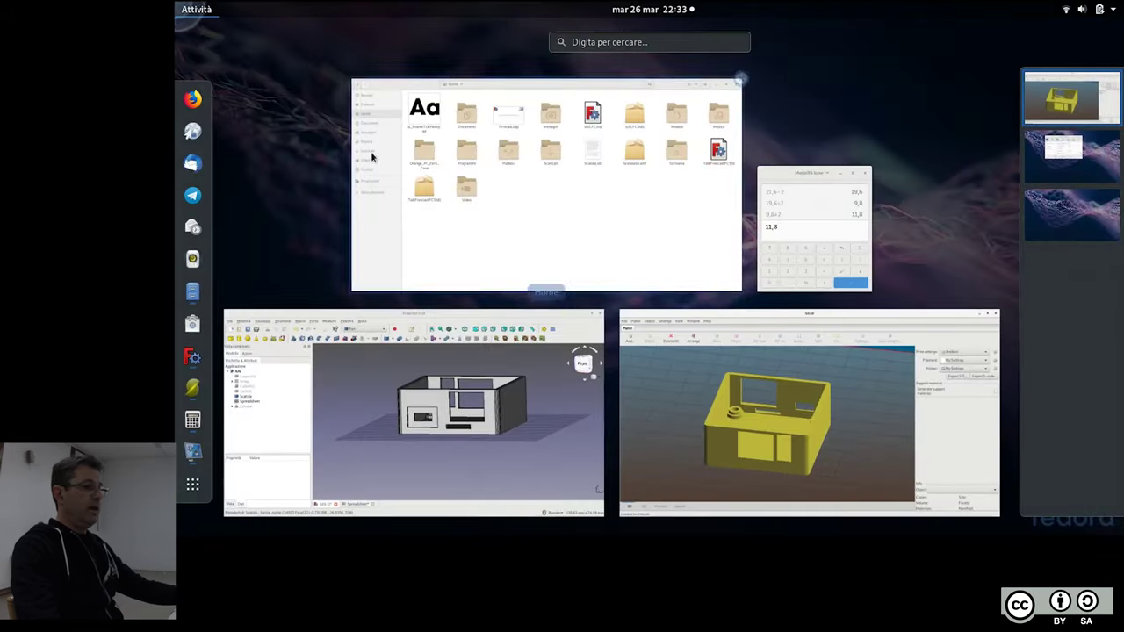
left_click(491, 361)
Orbit around the Scatola box and view it straight down from the Top view
mouse_move(515, 268)
middle_mouse_down()
mouse_move(615, 142)
mouse_move(642, 162)
middle_mouse_up()
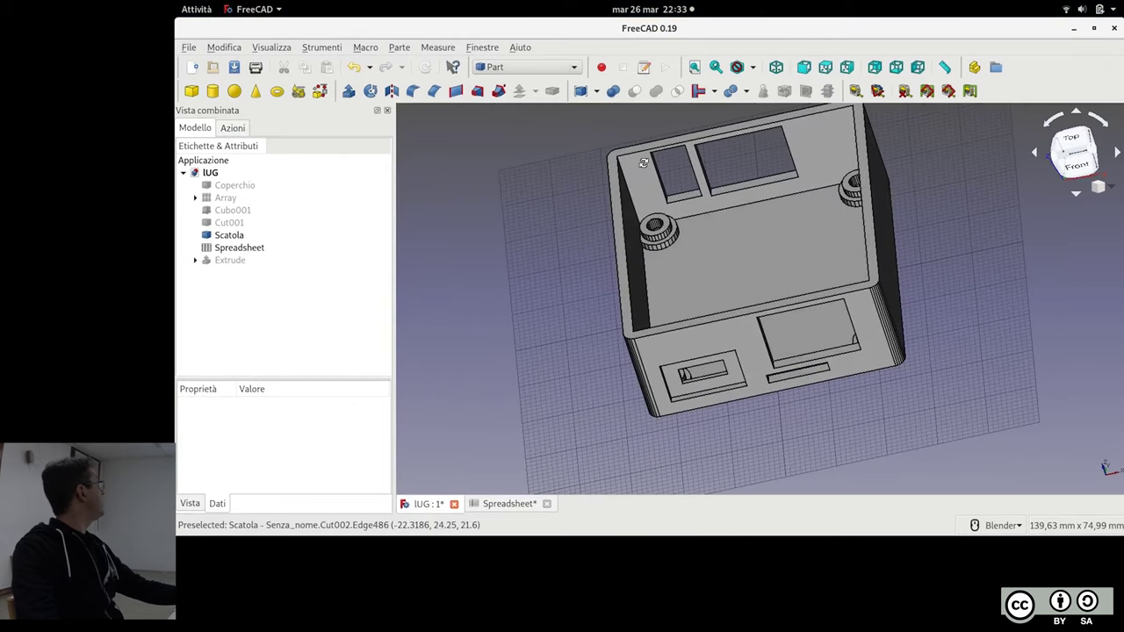
scroll(561, 208, "down", 2)
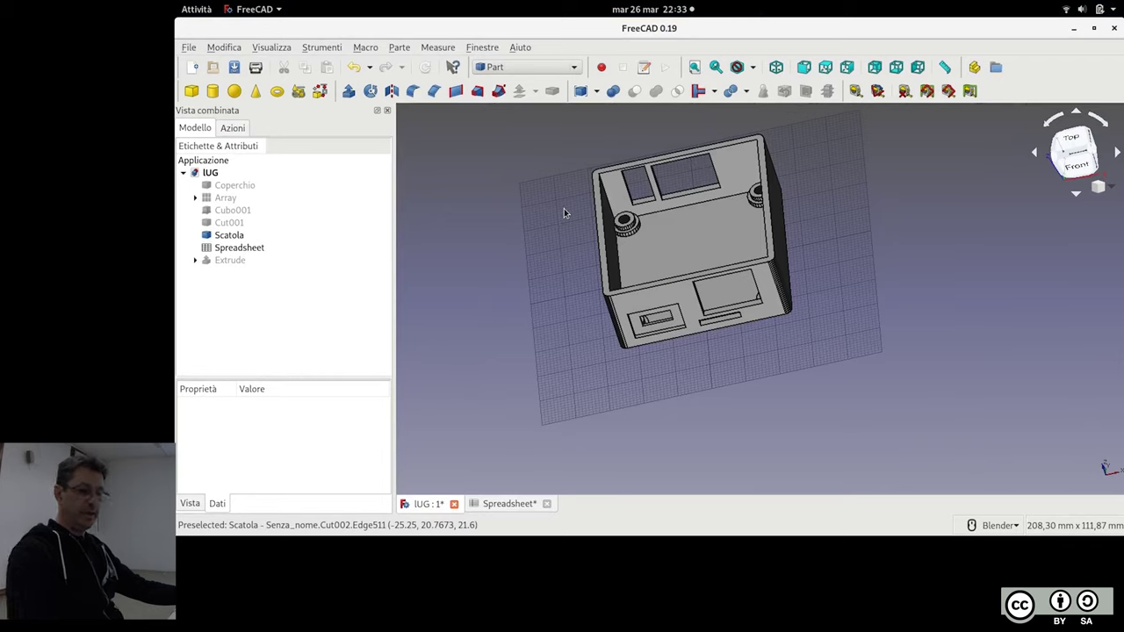
key("2")
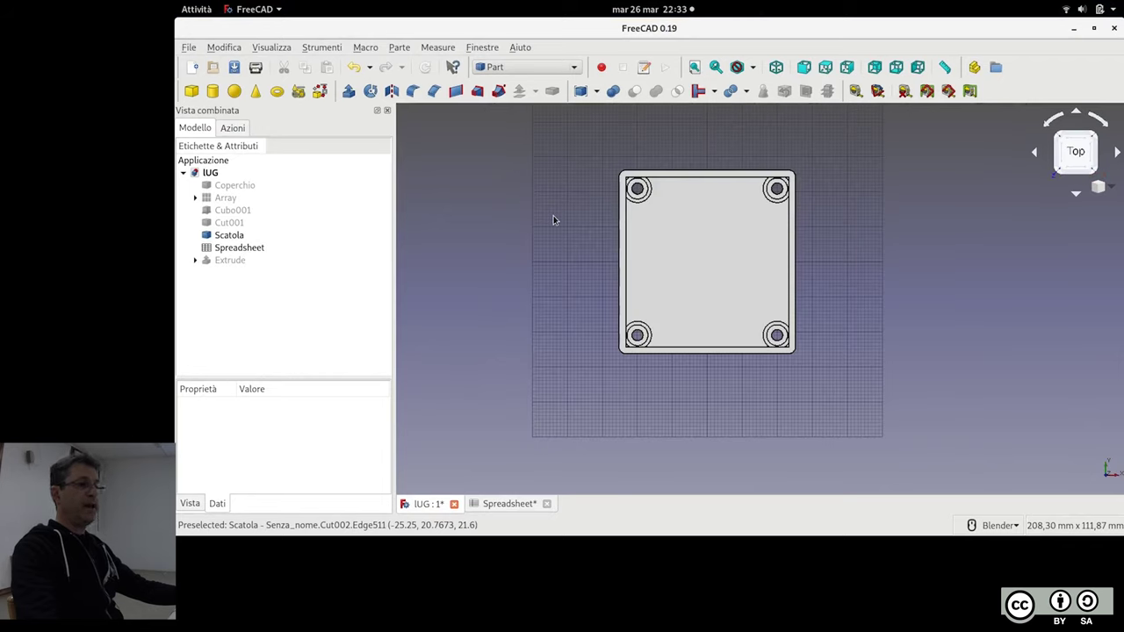
middle_click_drag(840, 329, 672, 113)
scroll(714, 267, "up", 5)
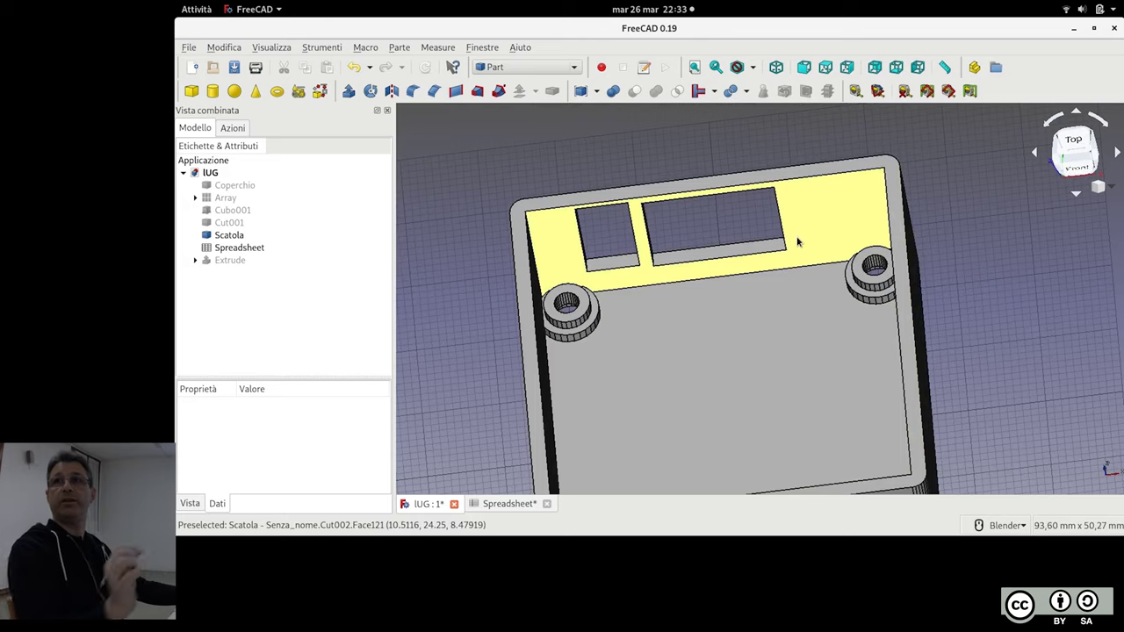
middle_click_drag(797, 242, 970, 331)
scroll(970, 331, "down", 3)
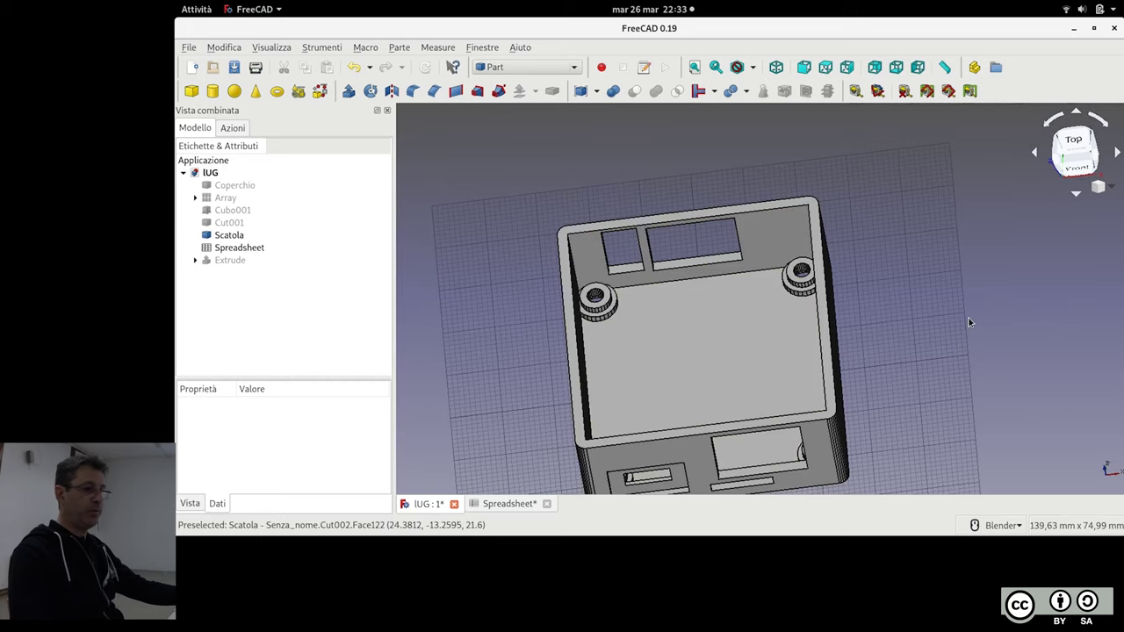
key("2")
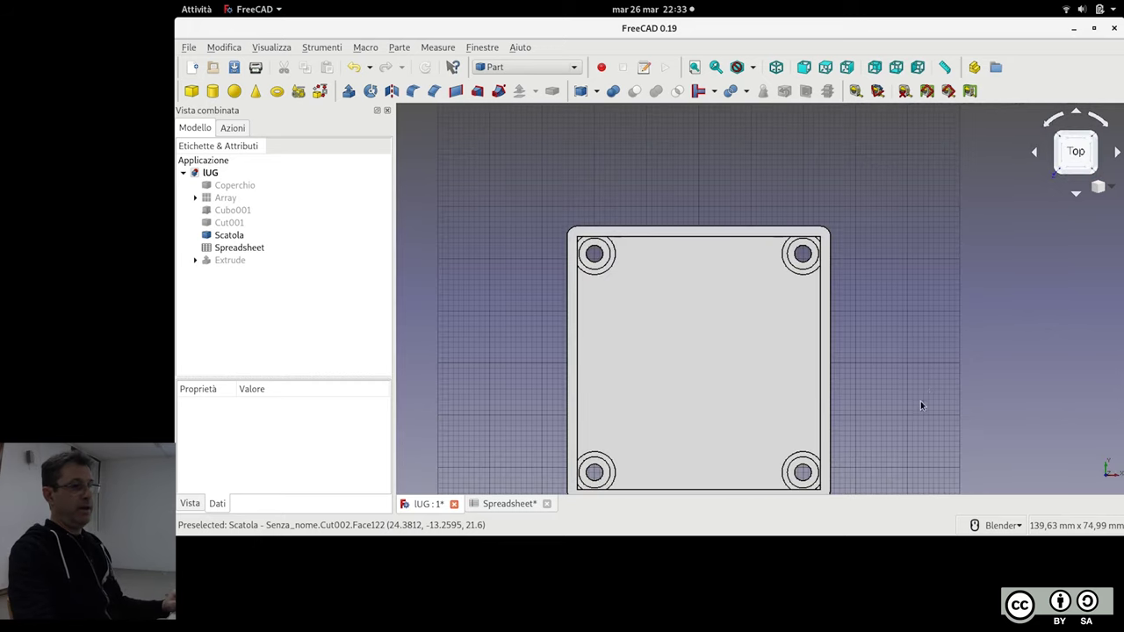
middle_click_drag(911, 384, 869, 326, "shift")
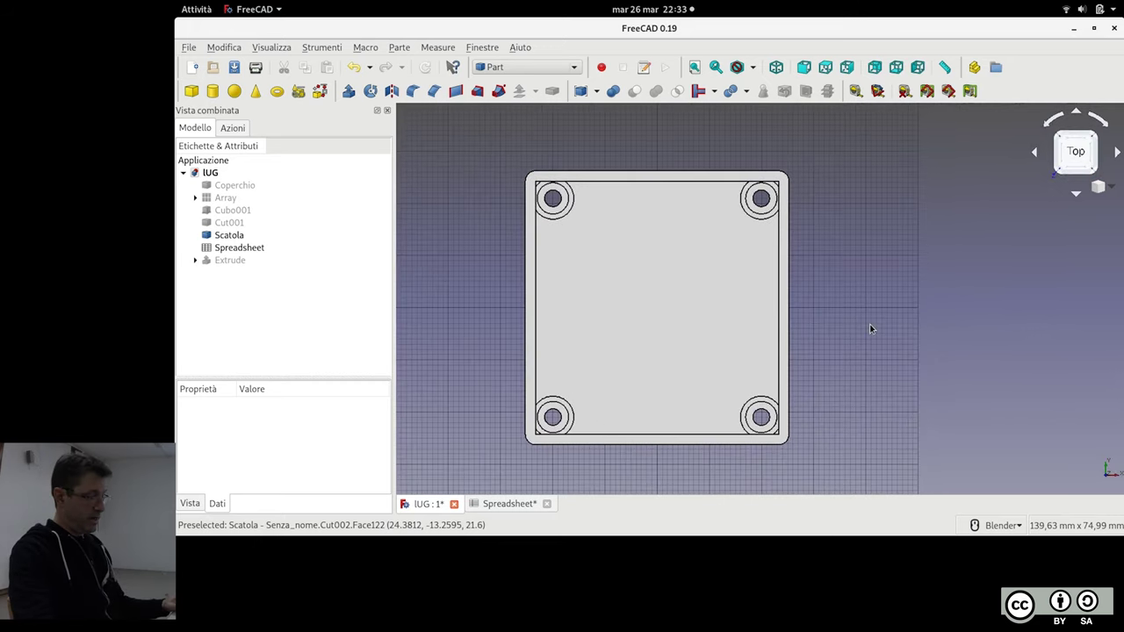
Inspect Scatola in wireframe from a tilted front view, then restore shaded display
key("v")
key("4")
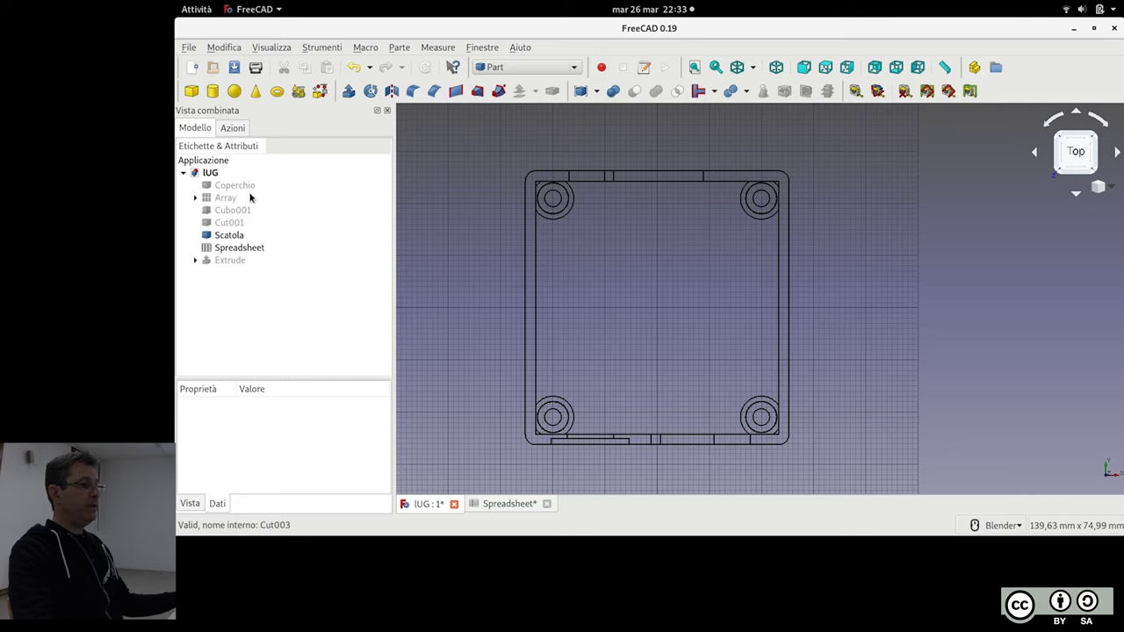
left_click(243, 234)
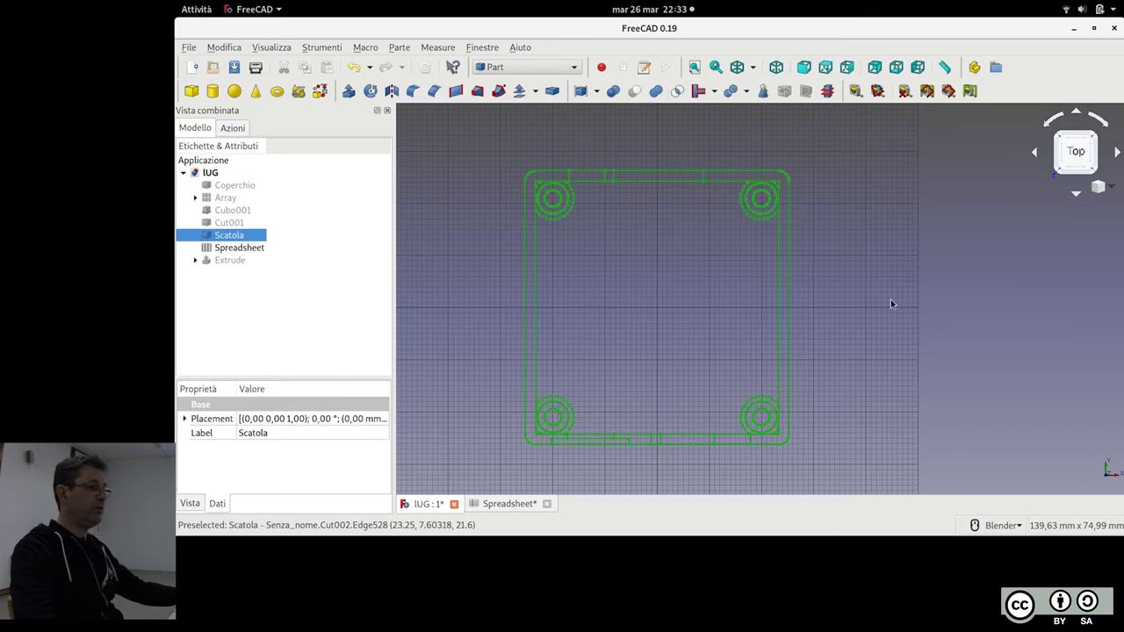
middle_click_drag(786, 282, 894, 193)
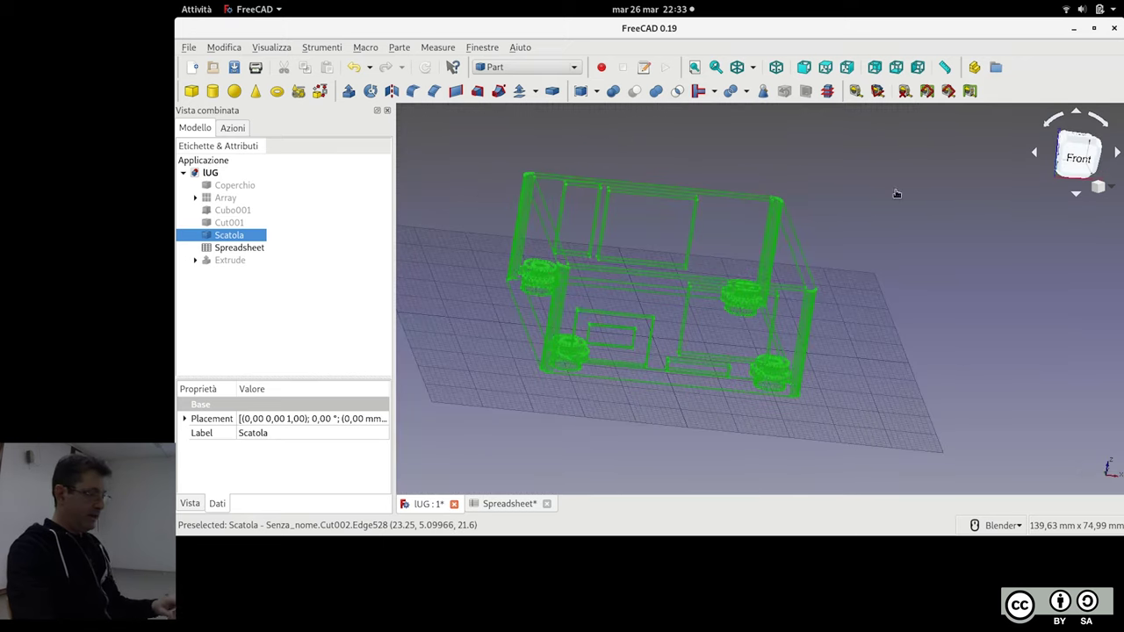
left_click(891, 194)
key("v")
key("1")
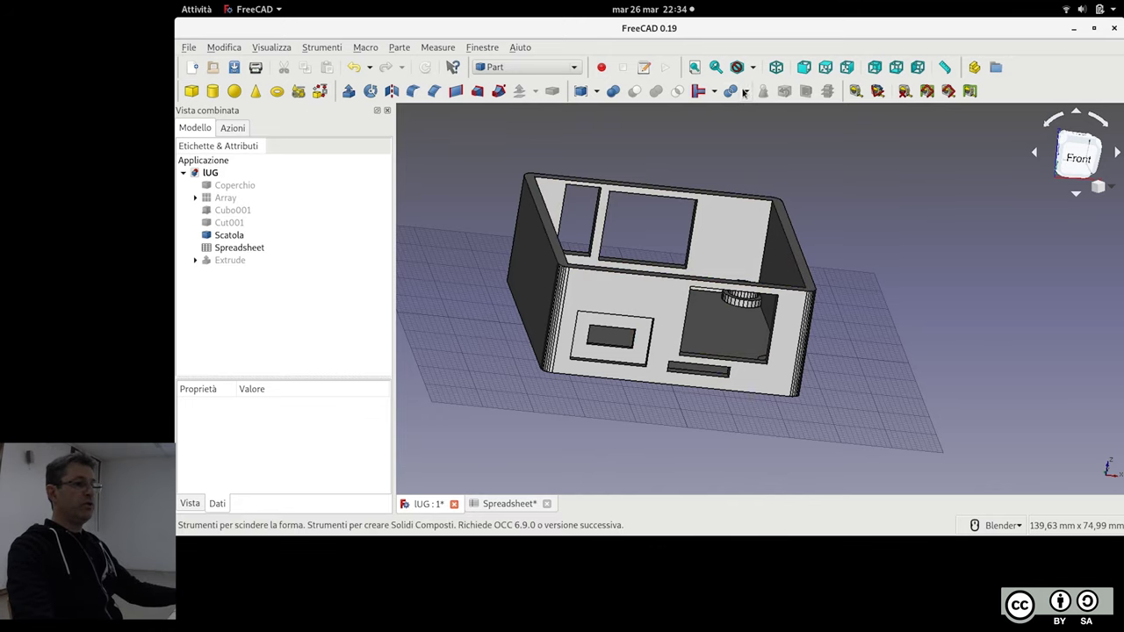
Cut a cross-section of Scatola at 1,8 mm height and hide the box
left_click(228, 236)
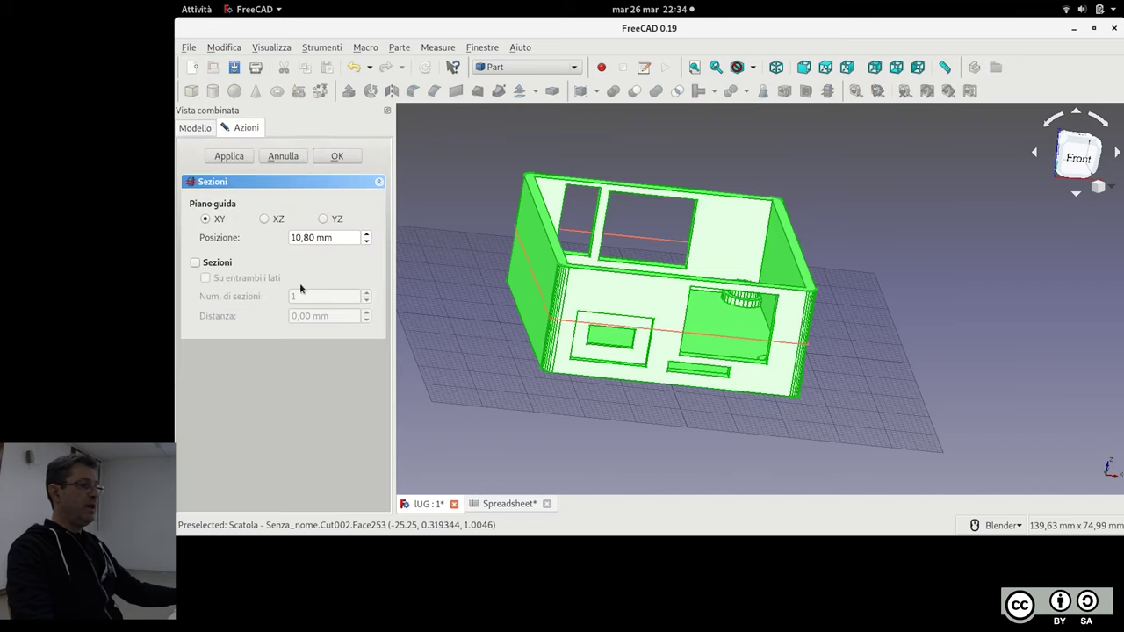
key("ctrl+z")
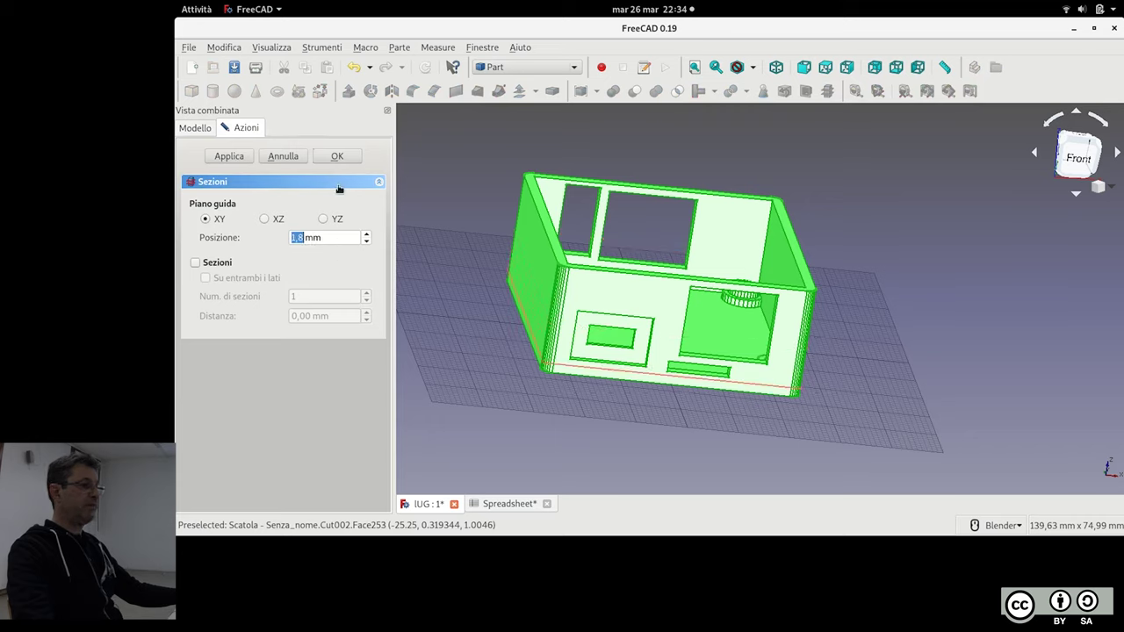
left_click(334, 159)
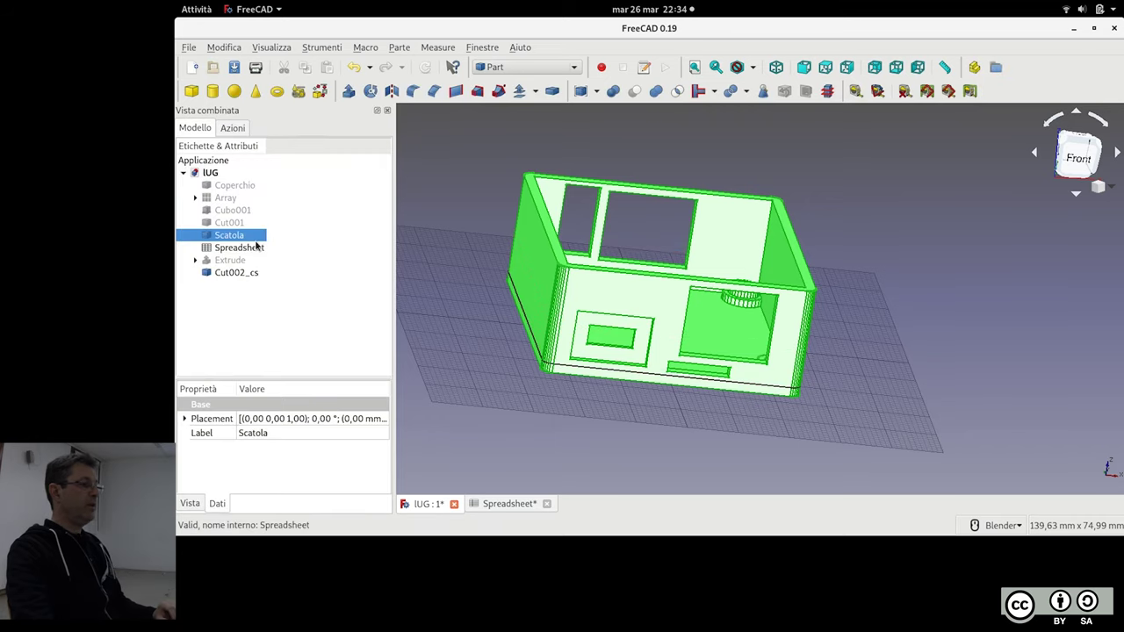
key("space")
View the Cut002_cs section from the bottom, then switch to the Part Design workbench
left_click(250, 277)
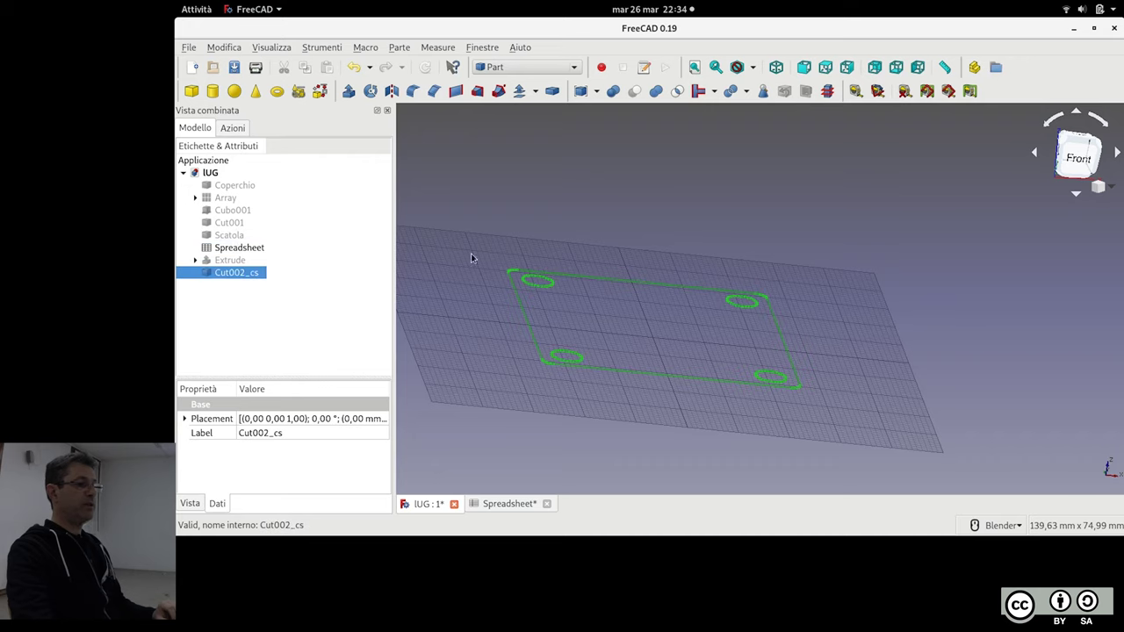
middle_click_drag(492, 254, 666, 185)
key("5")
key("v")
key("f")
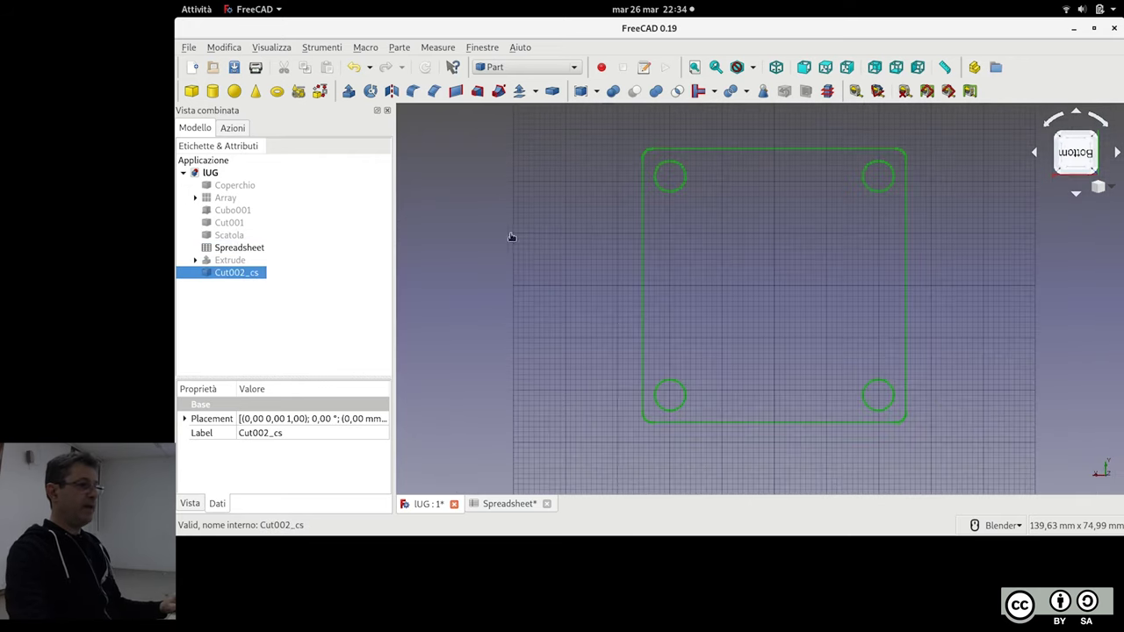
left_click(523, 67)
left_click(533, 185)
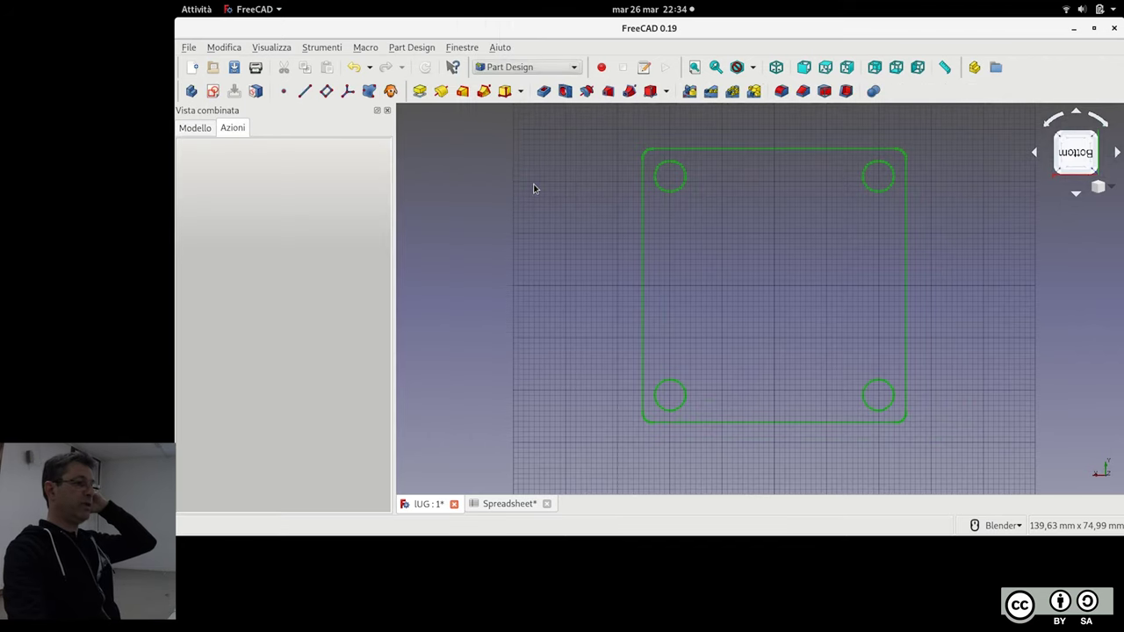
left_click(195, 128)
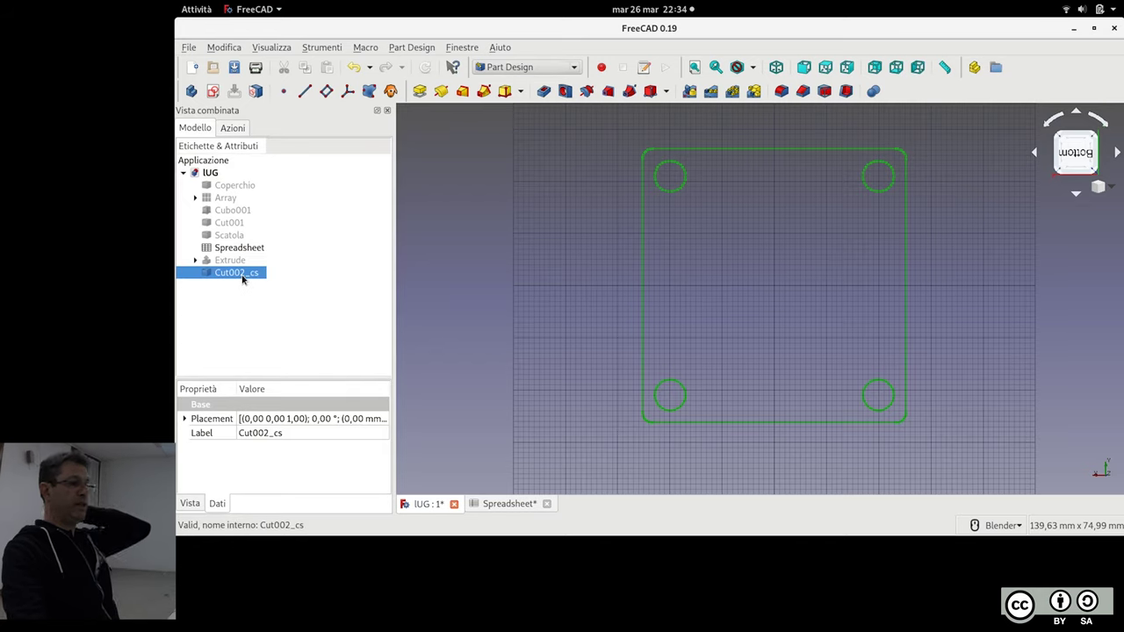
Create a Body from Cut002_cs and start a sketch on its XY_Plane
left_click(191, 92)
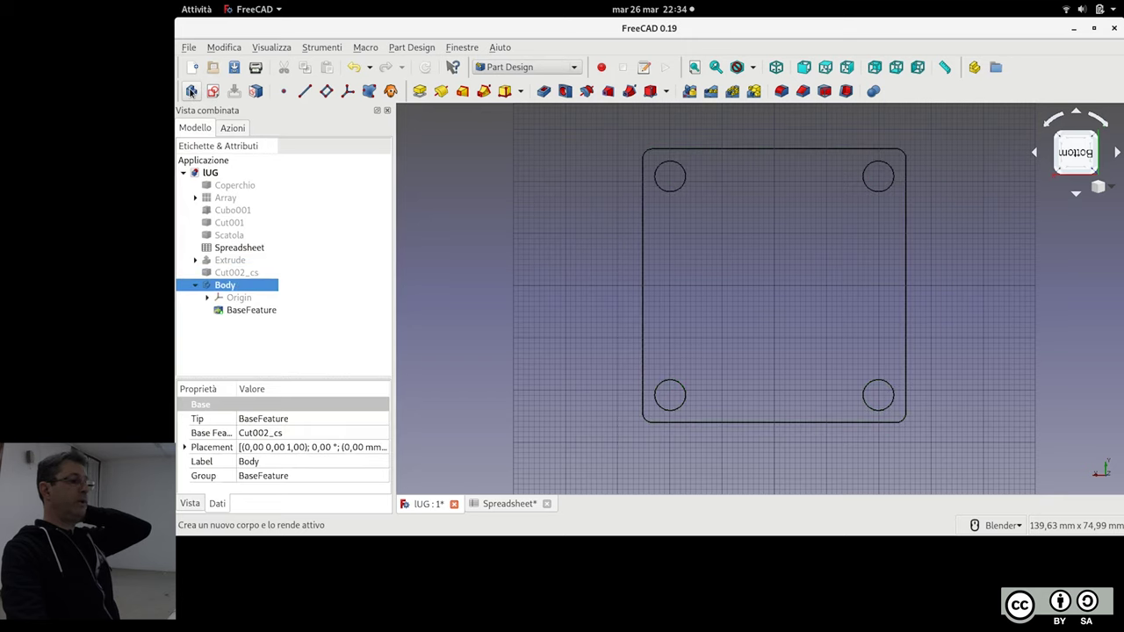
left_click(213, 92)
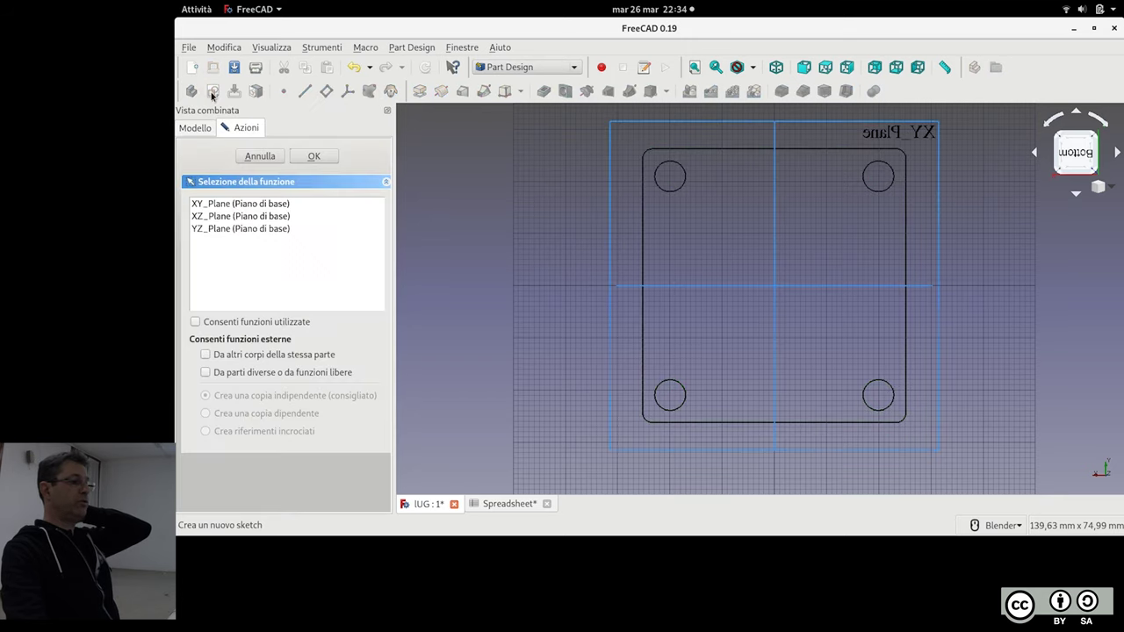
left_click(255, 204)
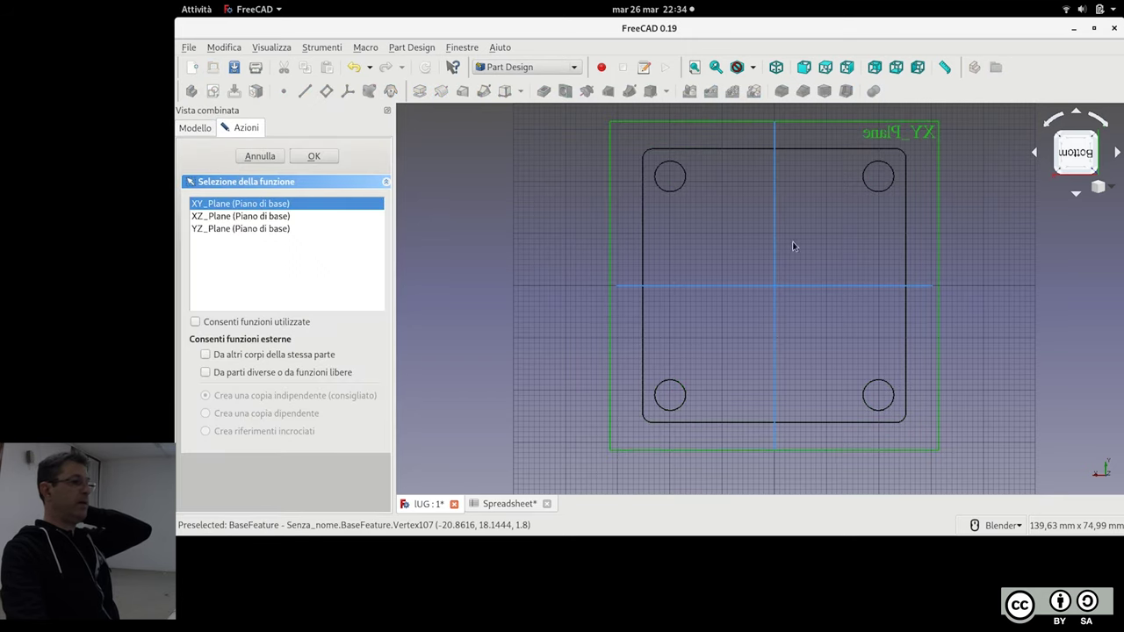
left_click(313, 156)
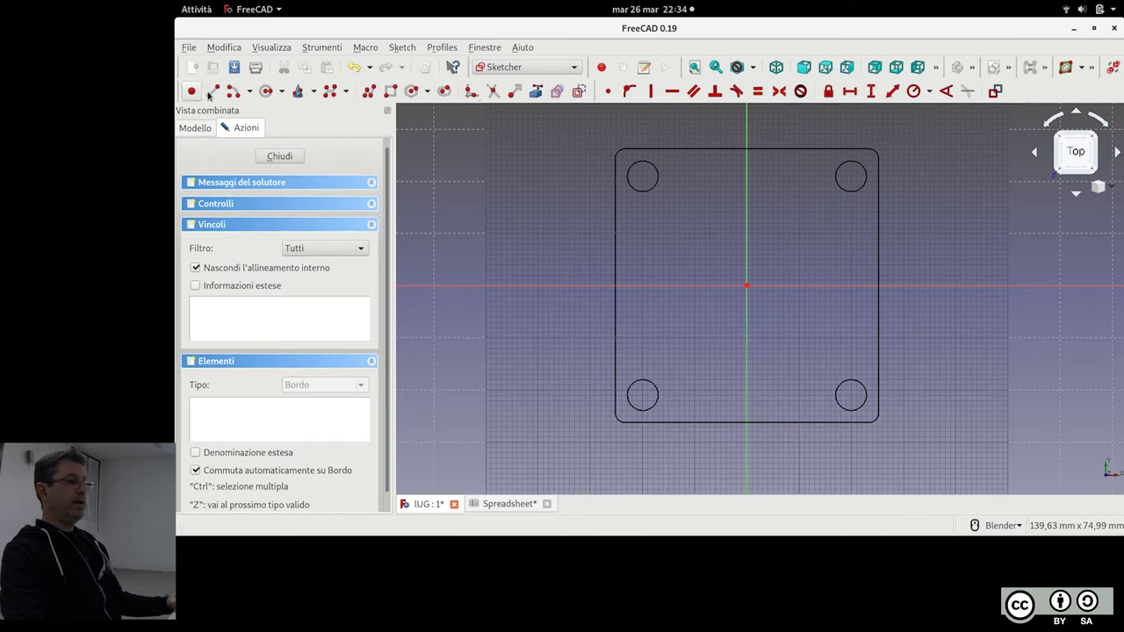
Reference the outline's top, right and bottom edges as external geometry
left_click(537, 98)
left_click(703, 152)
left_click(877, 220)
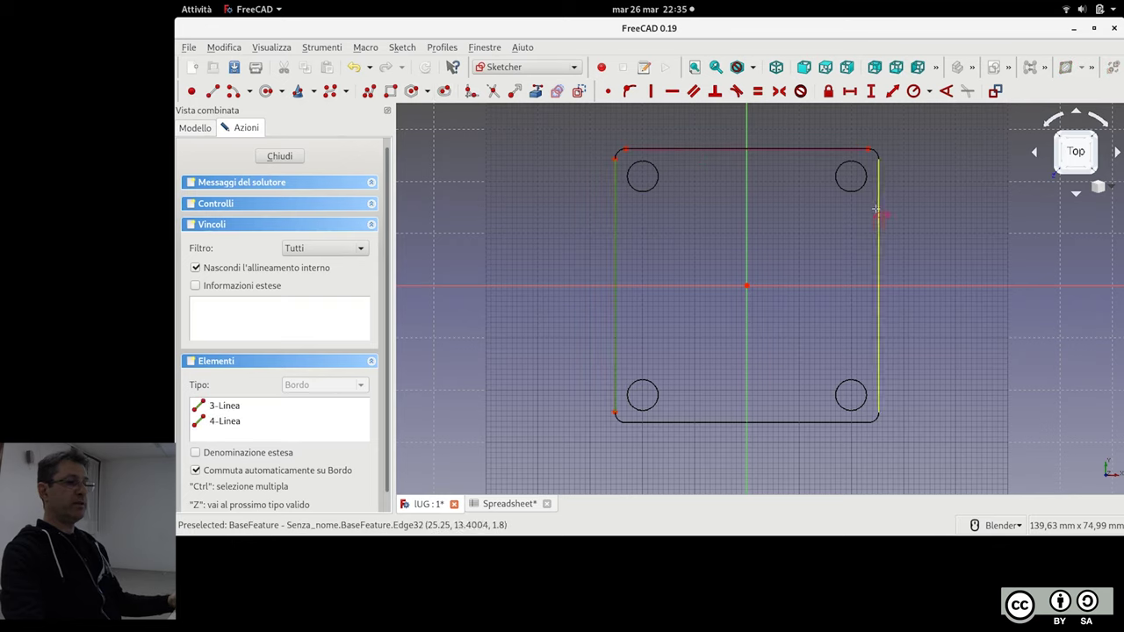
left_click(815, 422)
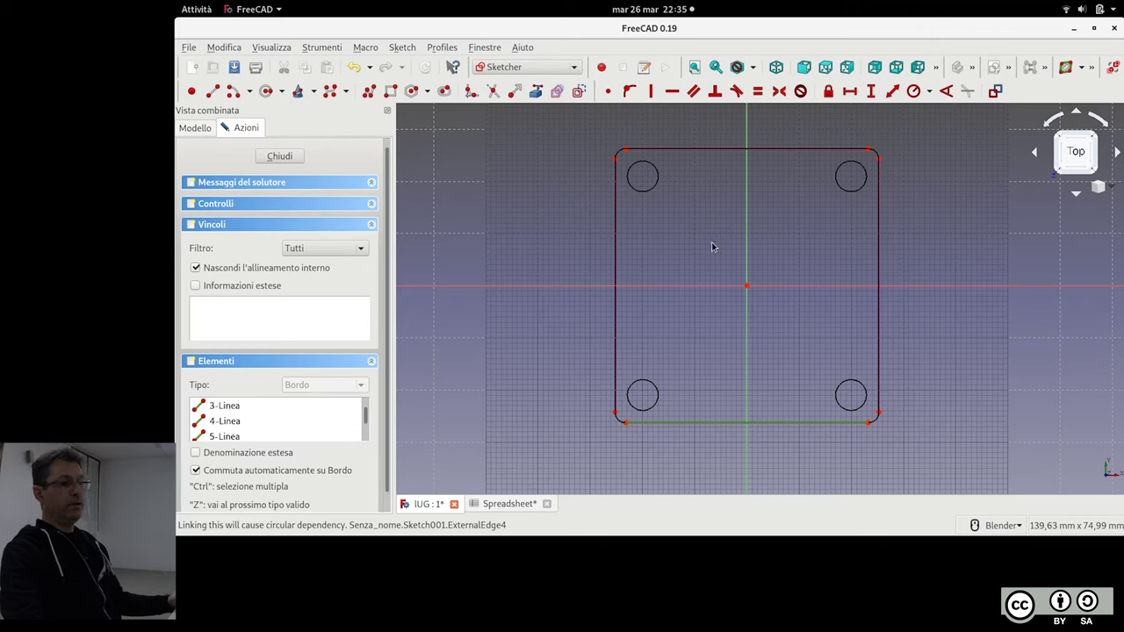
Draw a line along the outline's left edge
left_click(214, 93)
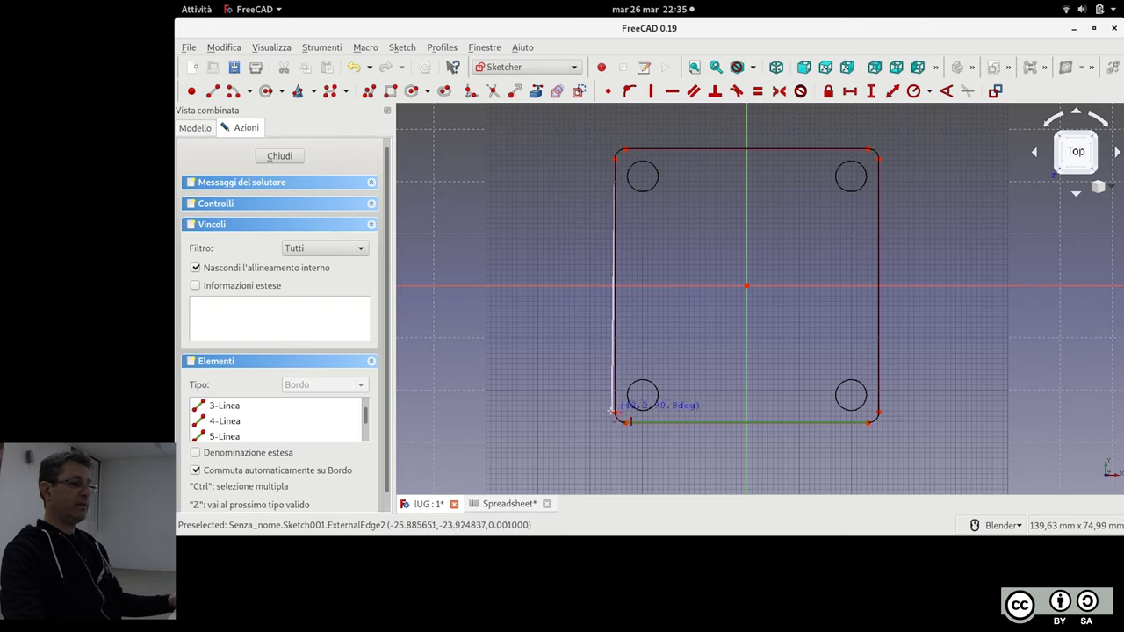
left_click(615, 412)
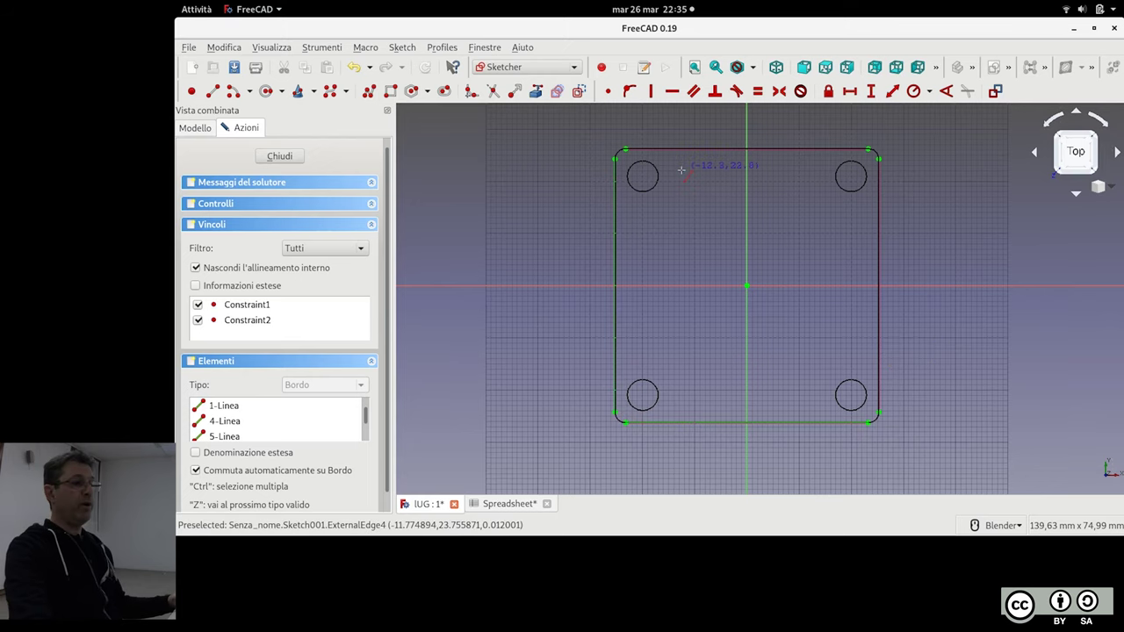
scroll(657, 167, "up", 3)
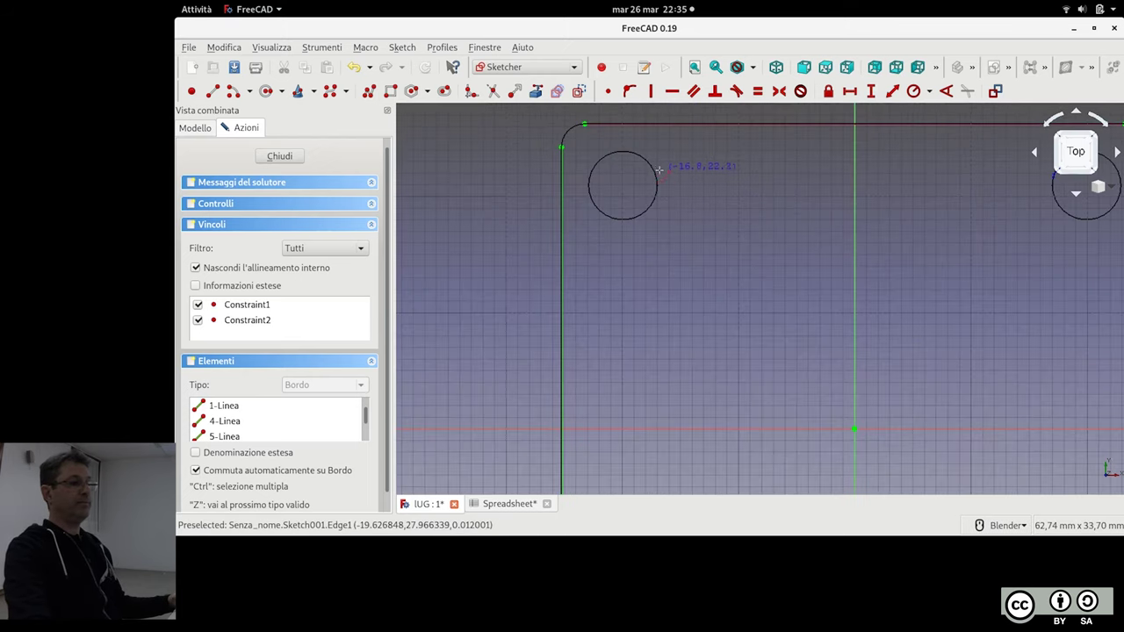
Draw an end-points arc around the outline's rounded top-left corner
left_click(250, 95)
left_click(281, 125)
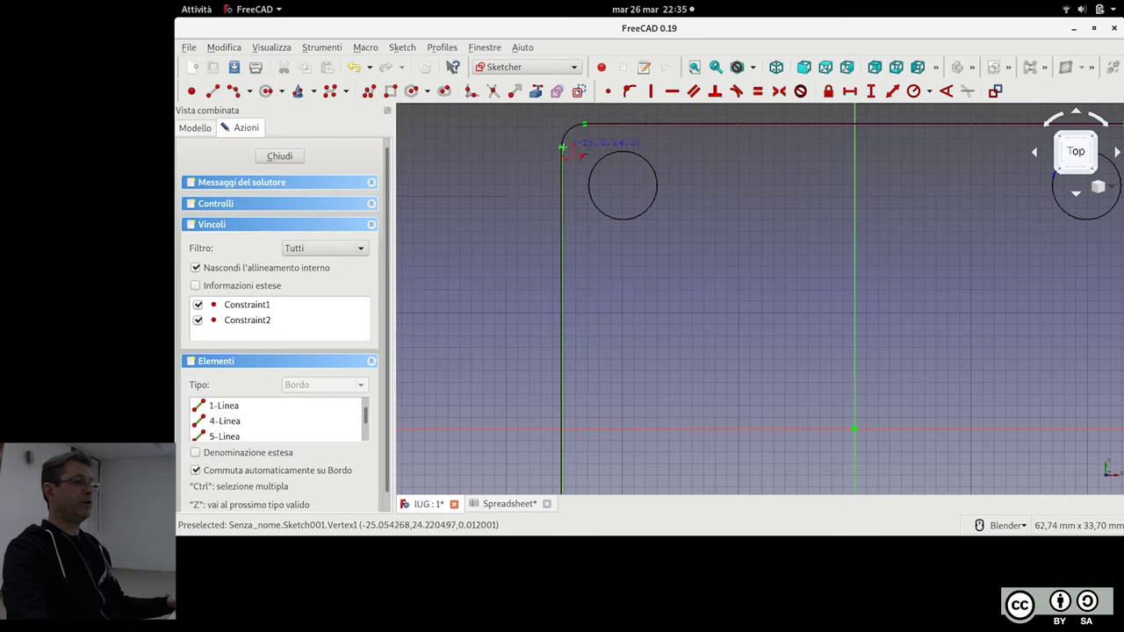
scroll(566, 145, "up", 4)
middle_click_drag(556, 150, 626, 231, "shift")
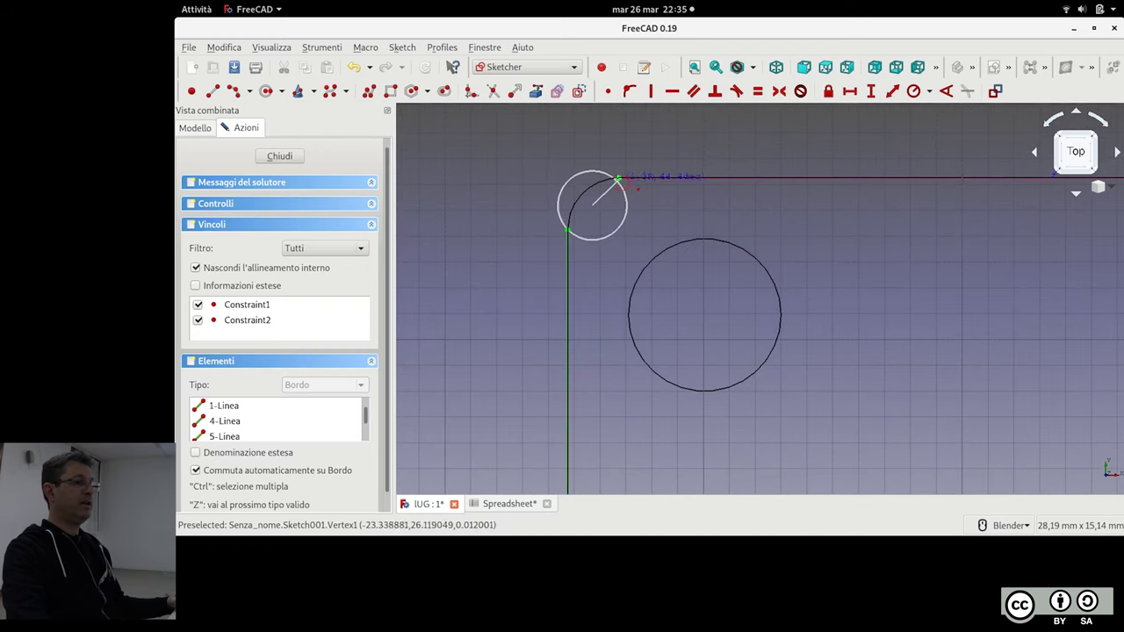
left_click(619, 177)
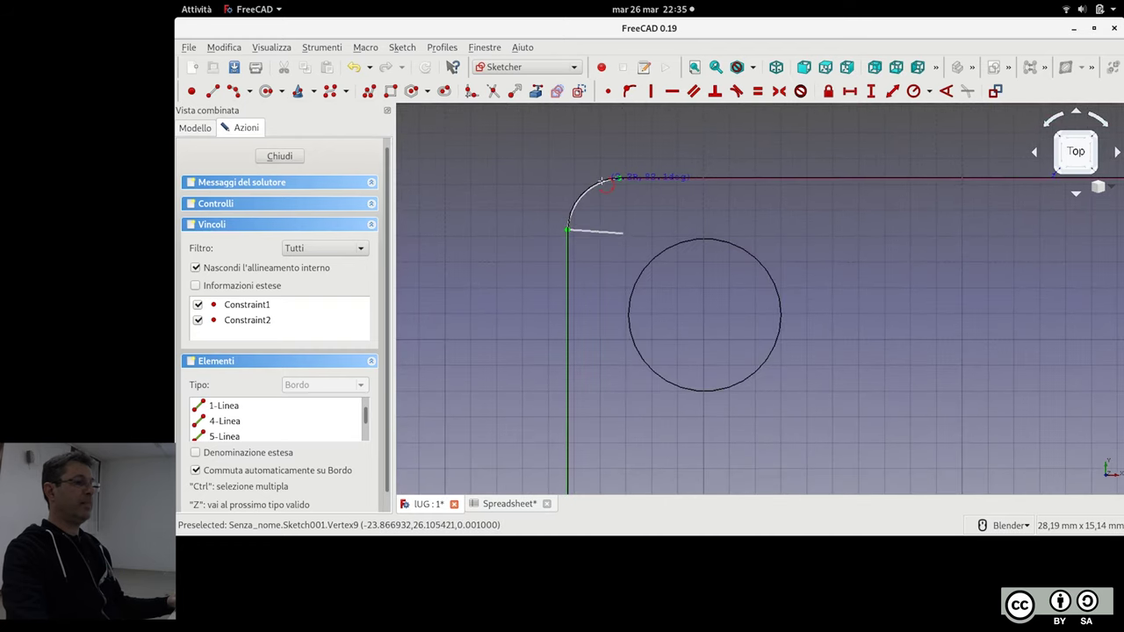
left_click(604, 181)
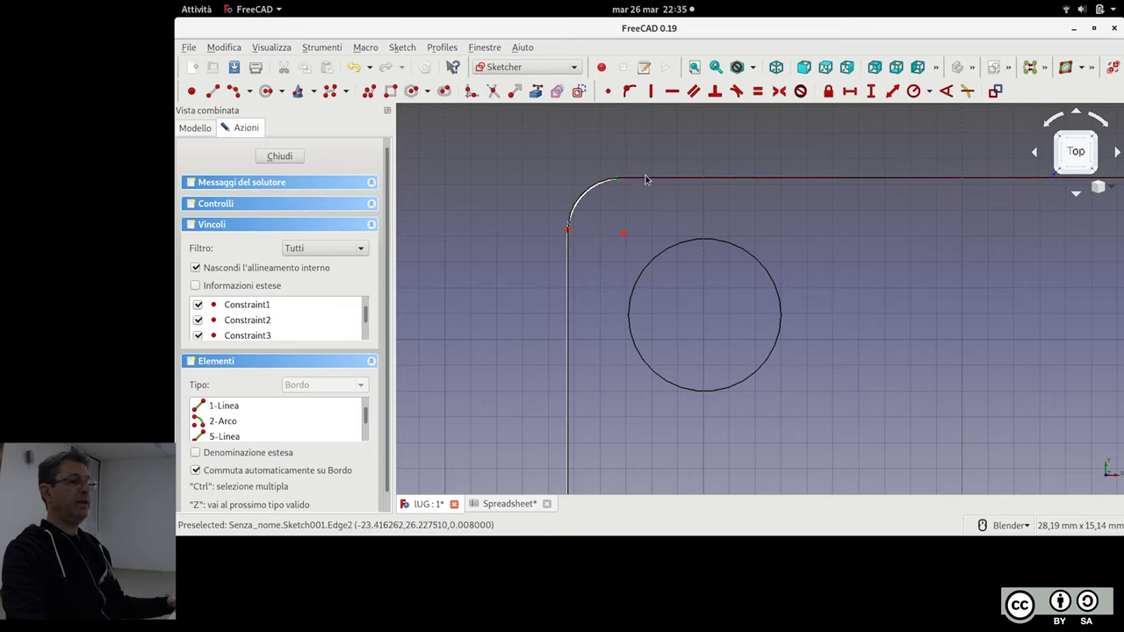
Select the corner arc and the left line, then clear the selection again
scroll(622, 183, "up", 4)
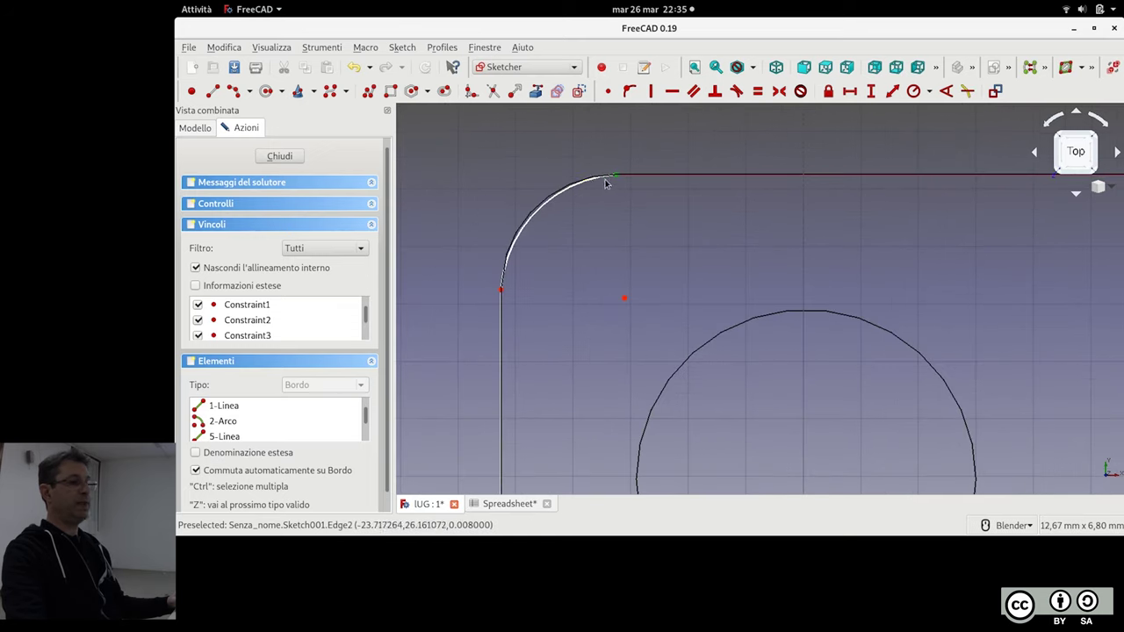
left_click(588, 182)
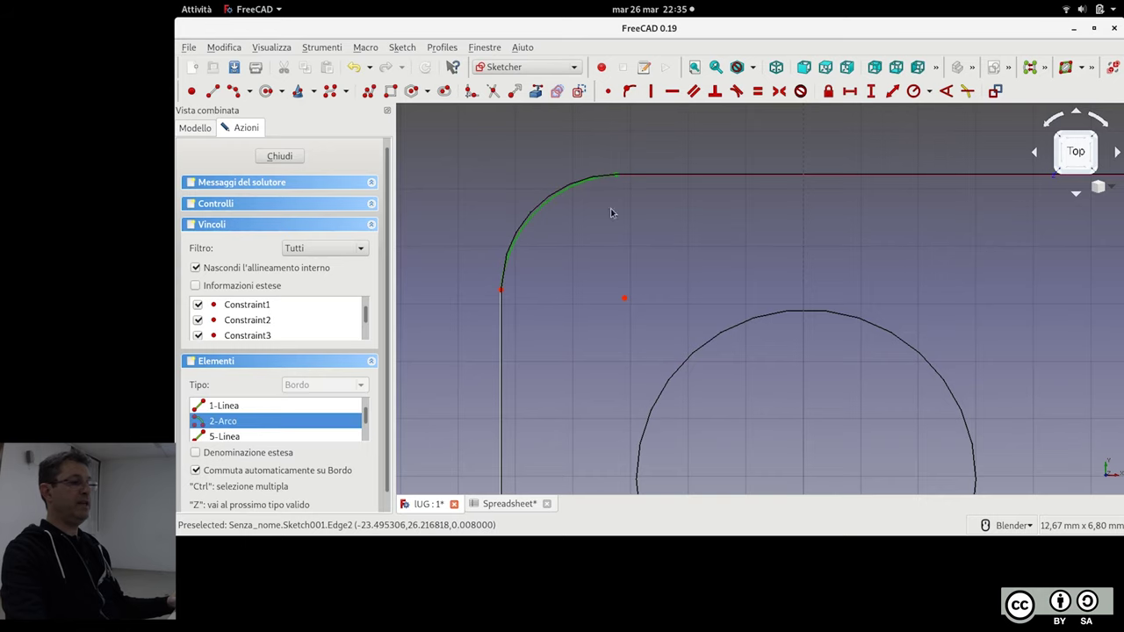
left_click(513, 315)
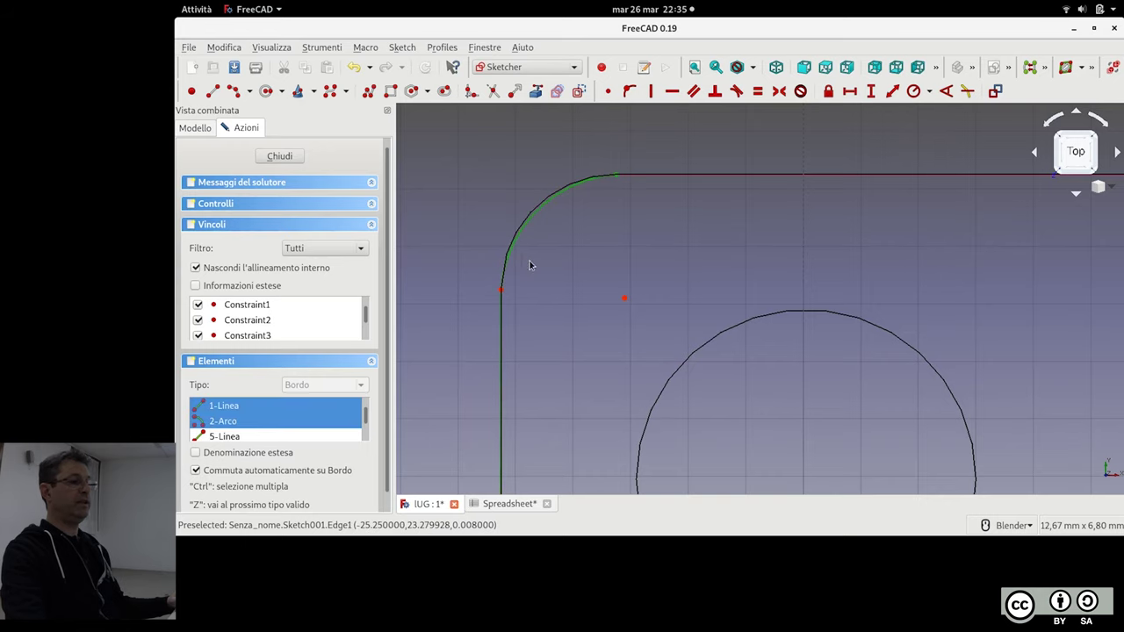
scroll(689, 288, "down", 2)
left_click(694, 283)
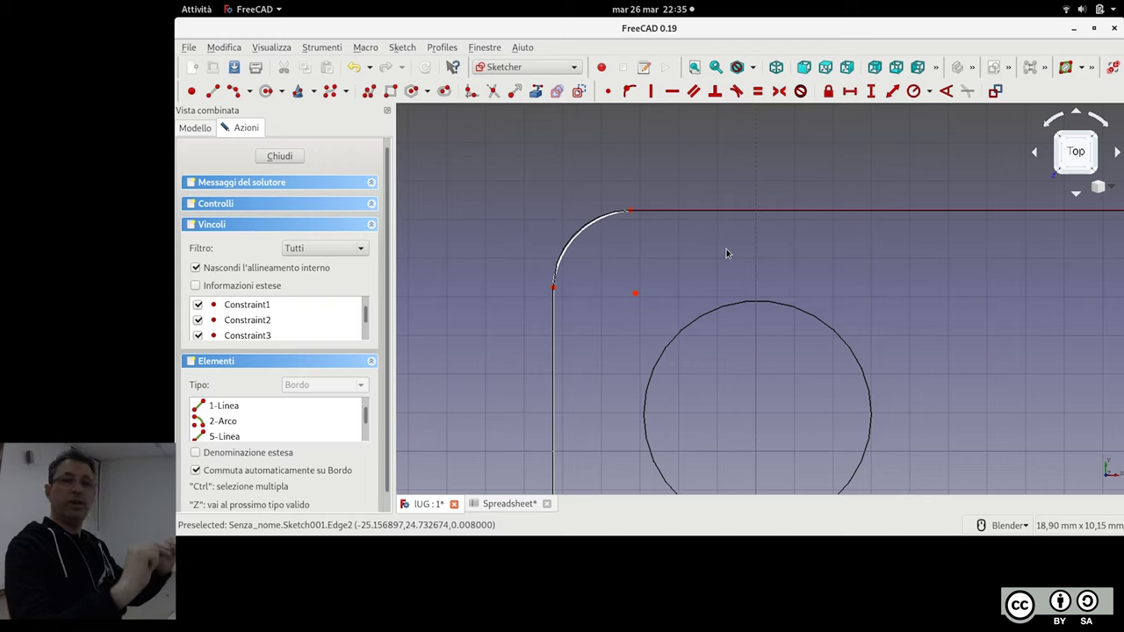
scroll(579, 299, "down", 3)
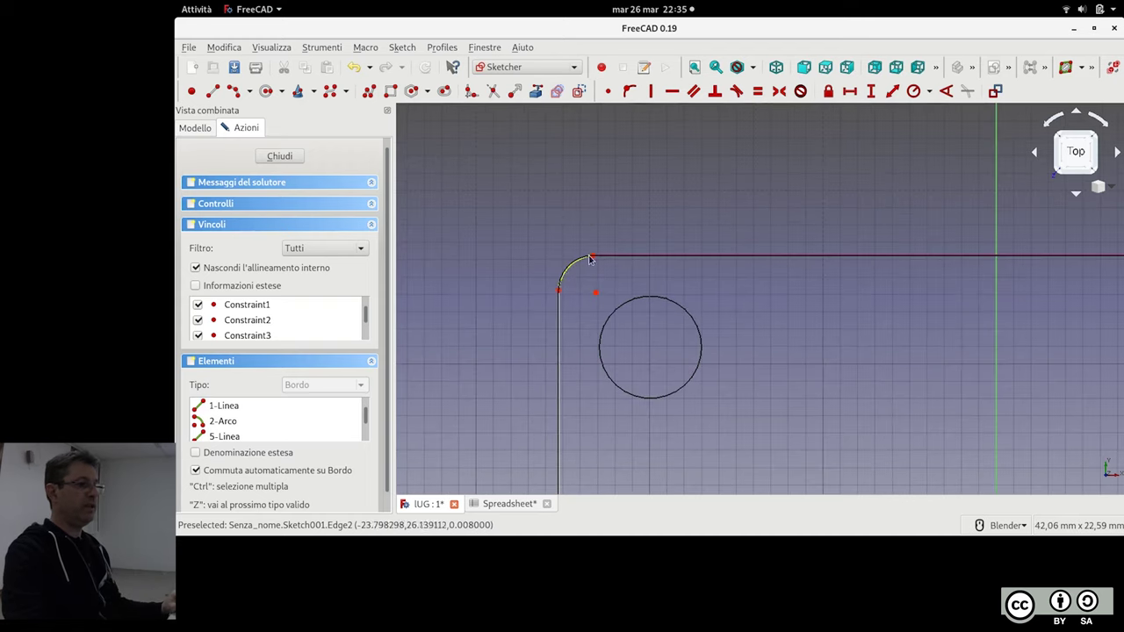
left_click(577, 269)
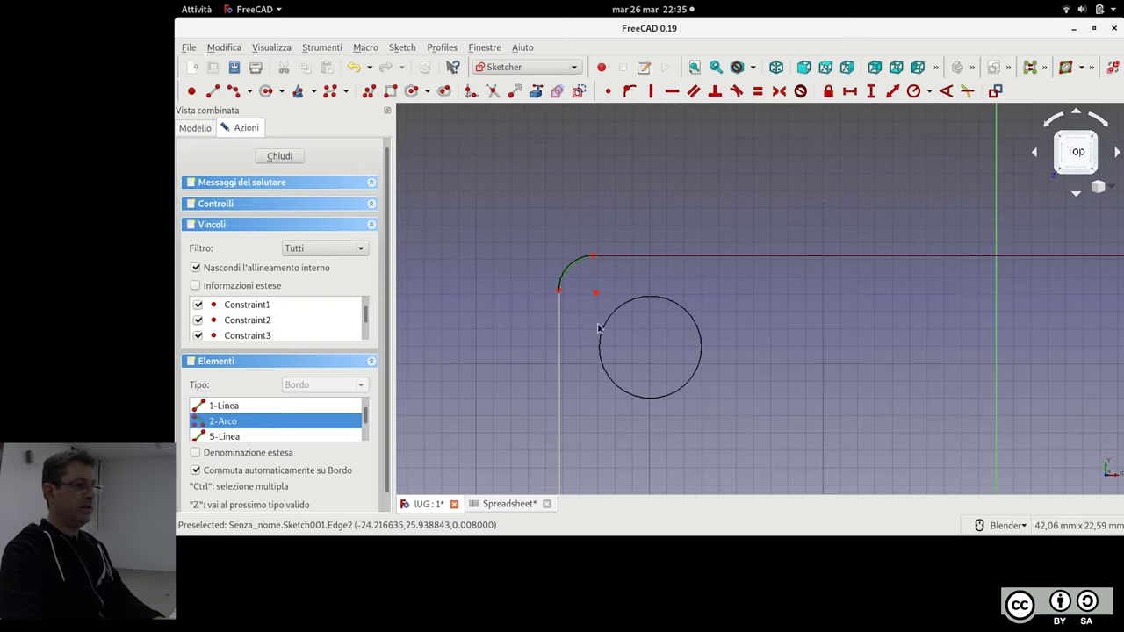
left_click(541, 352)
scroll(597, 351, "down", 5)
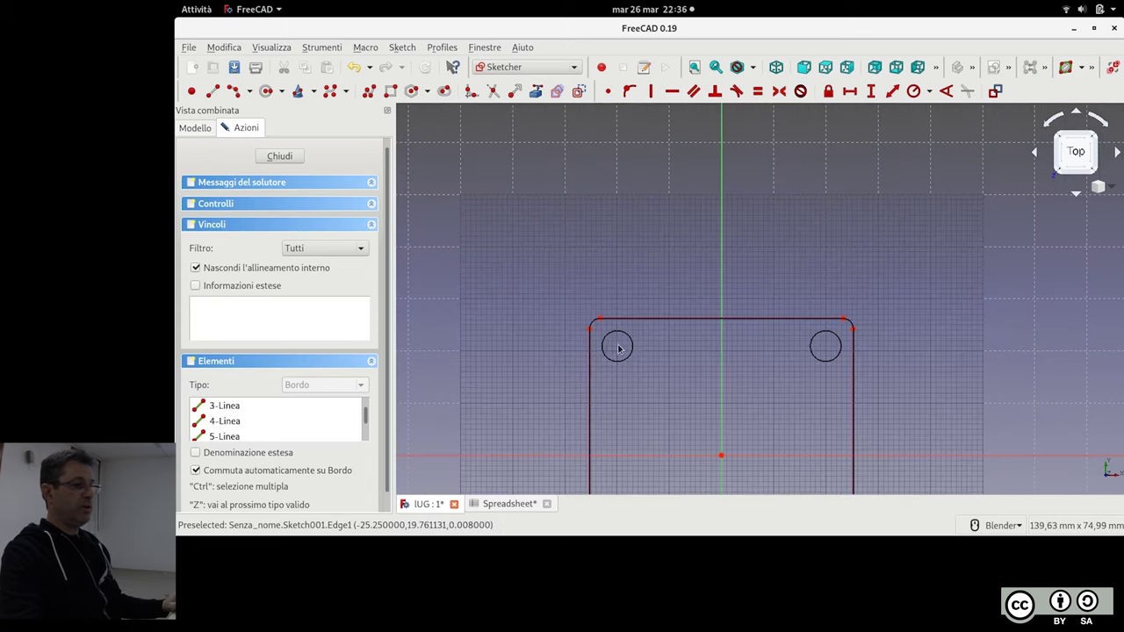
Draw a rectangle enclosing the whole outline and its four screw-post circles
mouse_move(795, 426)
middle_mouse_down("shift")
mouse_move(763, 254)
mouse_move(741, 282)
middle_mouse_up("shift")
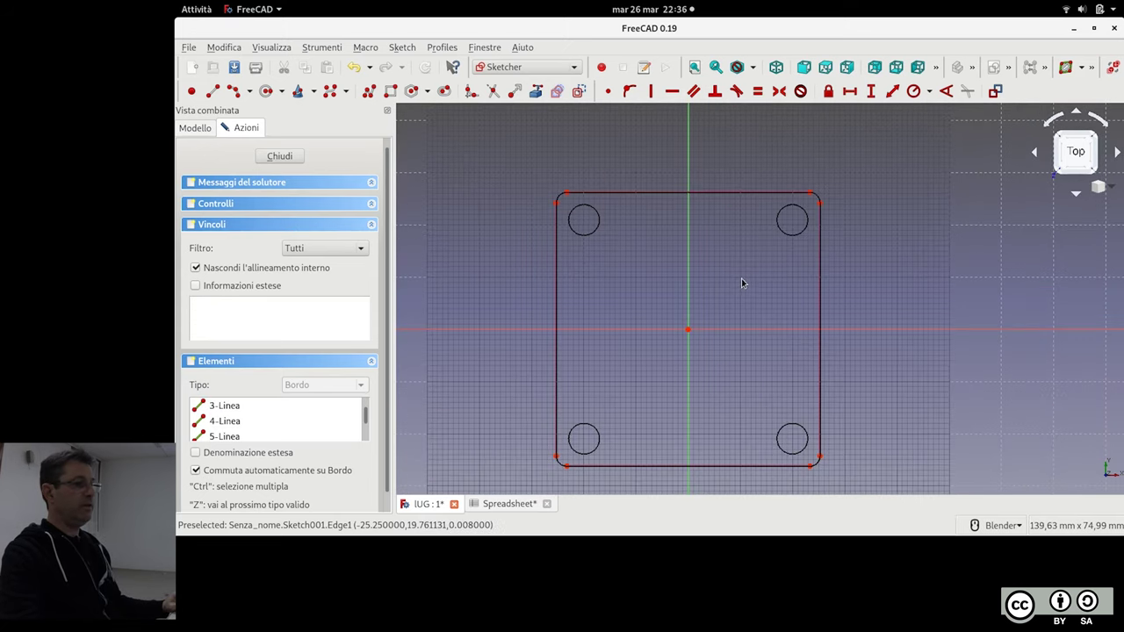
left_click(391, 90)
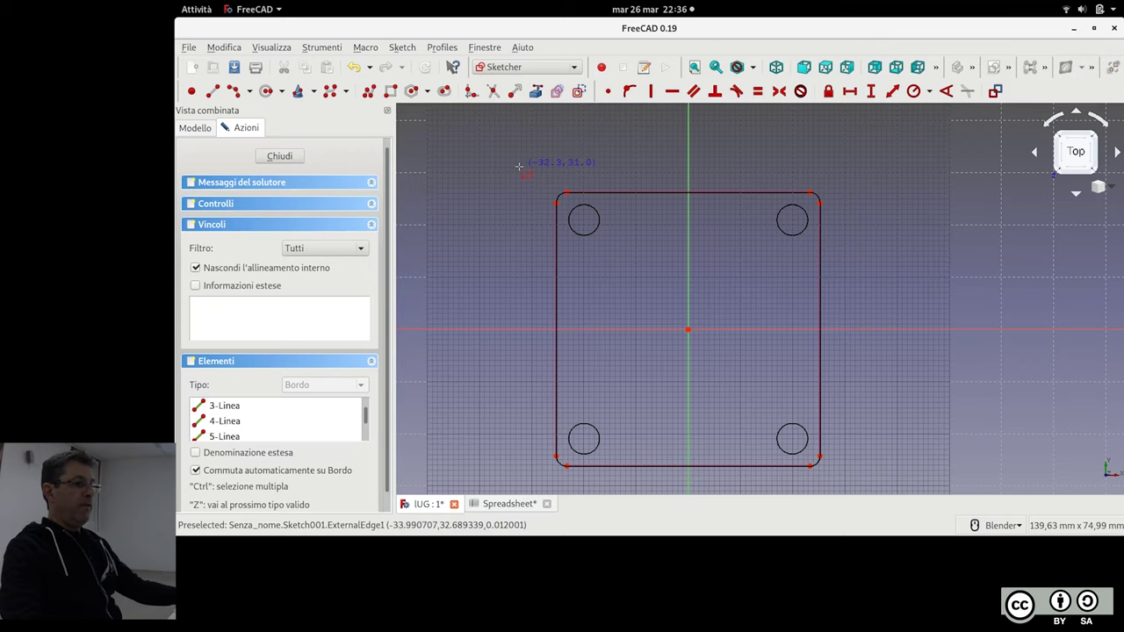
left_click(524, 167)
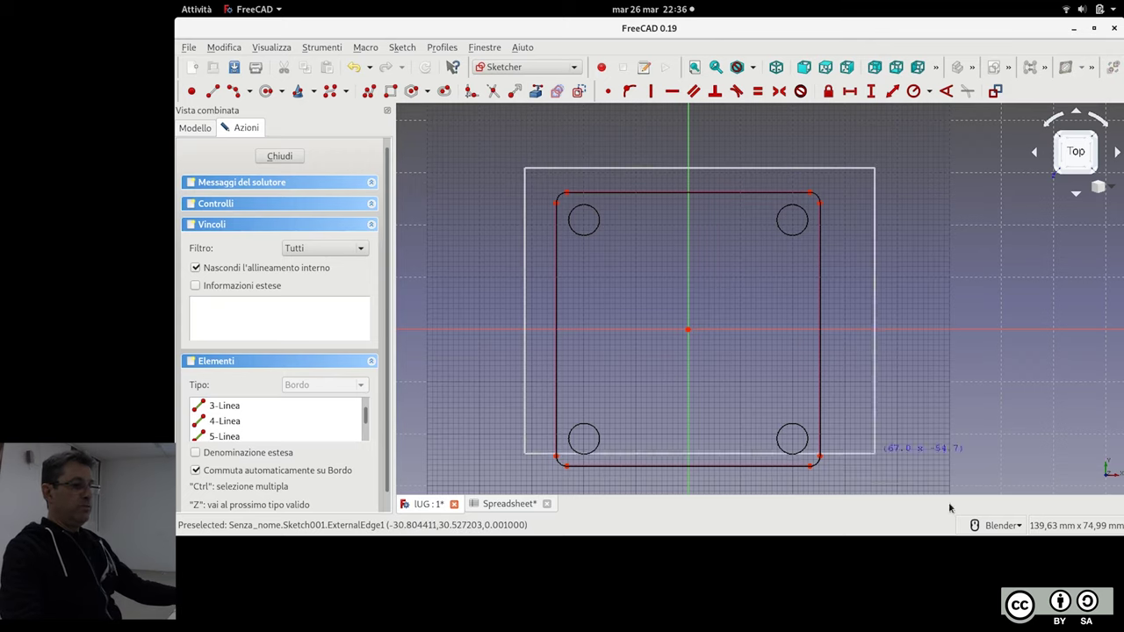
left_click(855, 484)
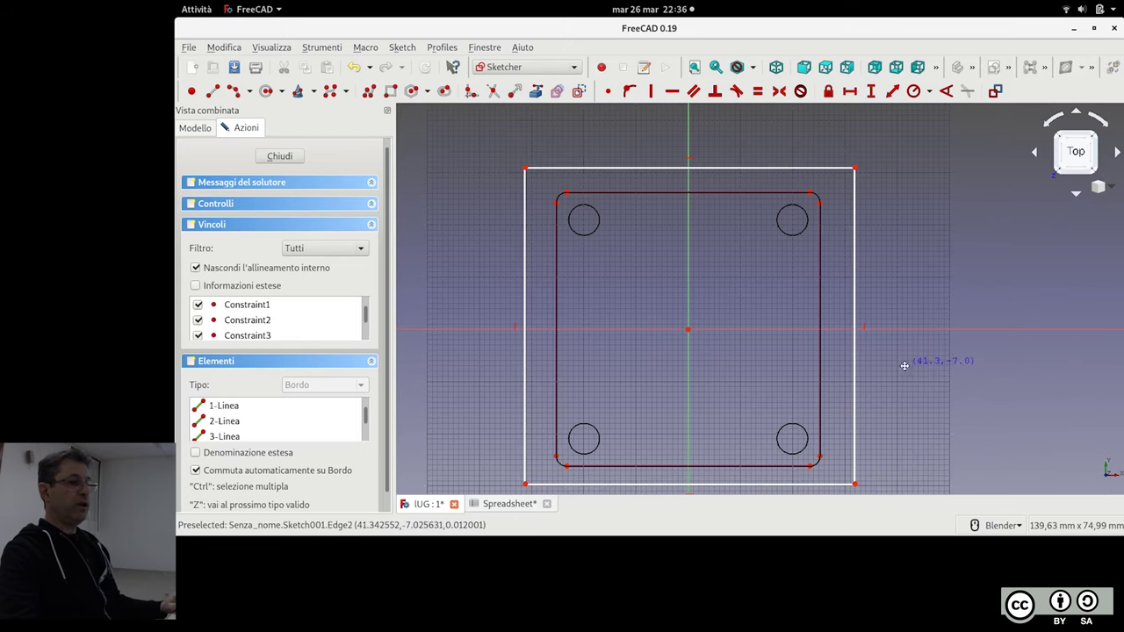
middle_click_drag(904, 365, 902, 333, "shift")
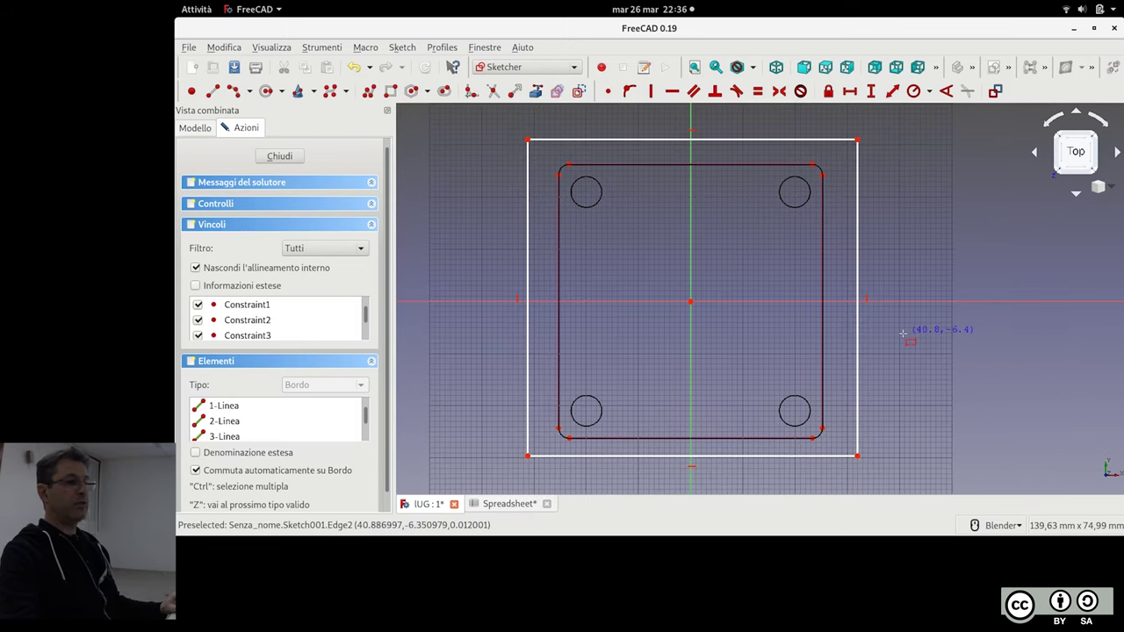
left_click(867, 303)
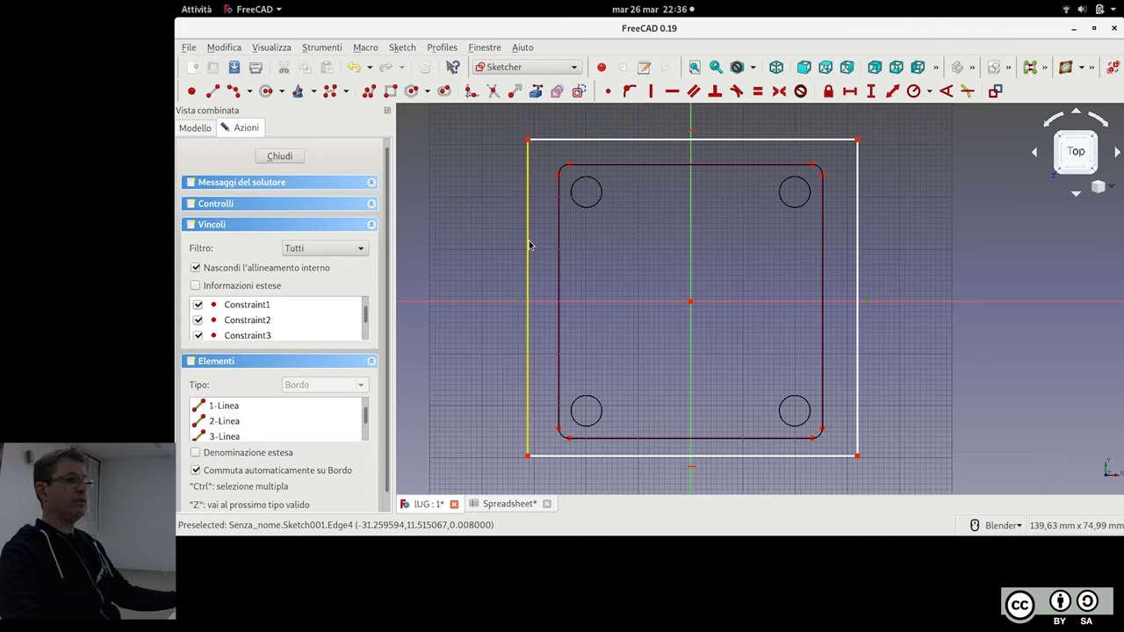
Constrain the rectangle's left edge onto the outline's top-left corner point
left_click(532, 237)
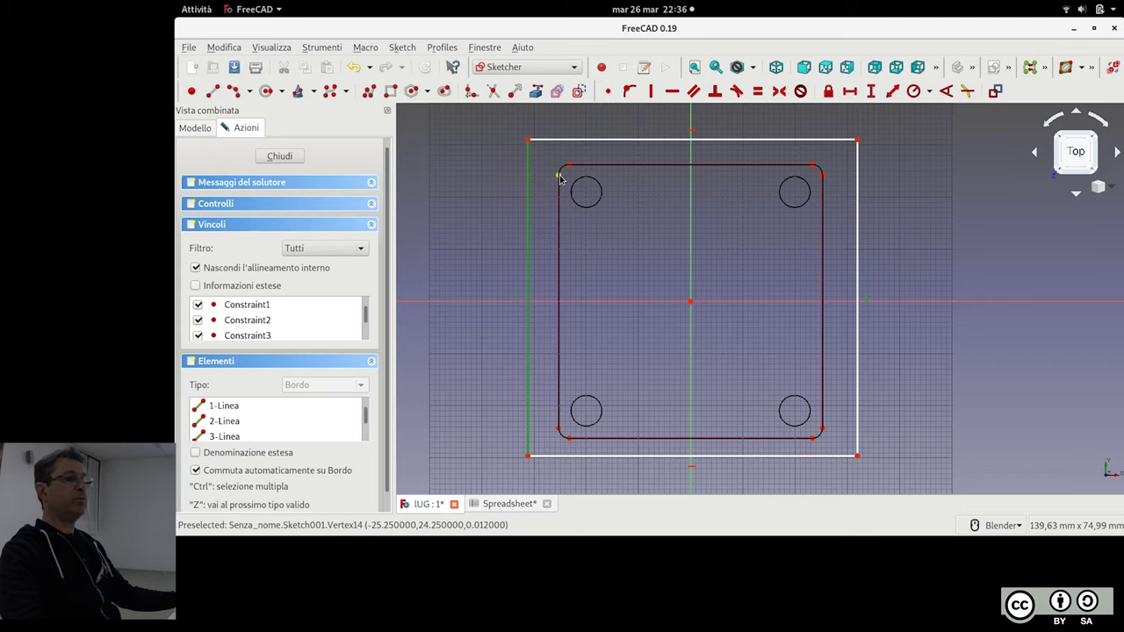
left_click(559, 175)
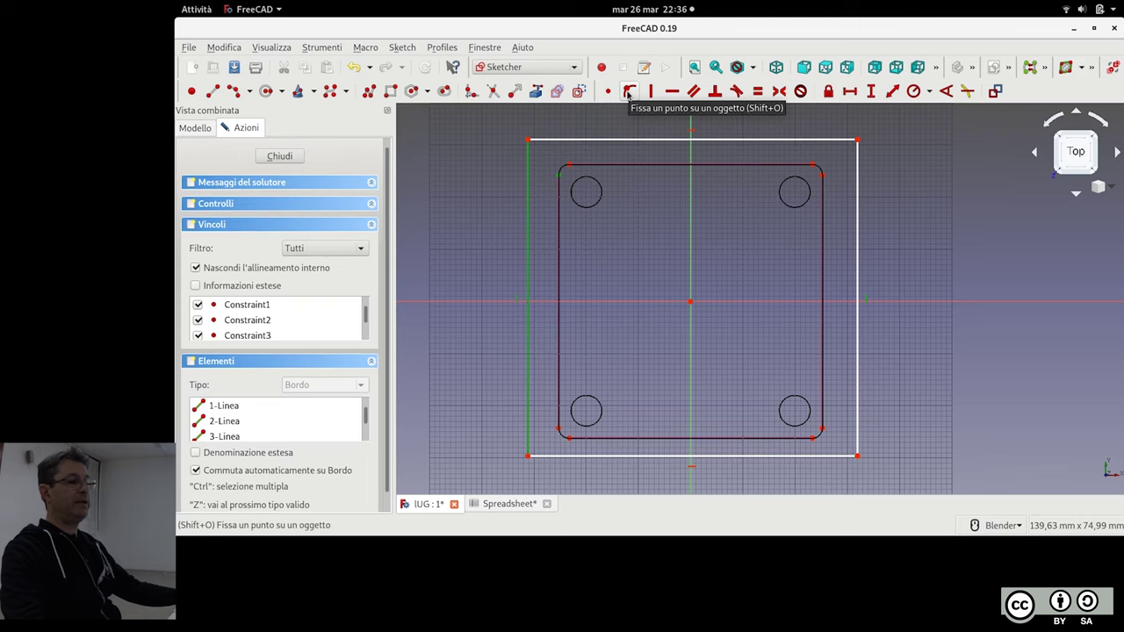
left_click(628, 92)
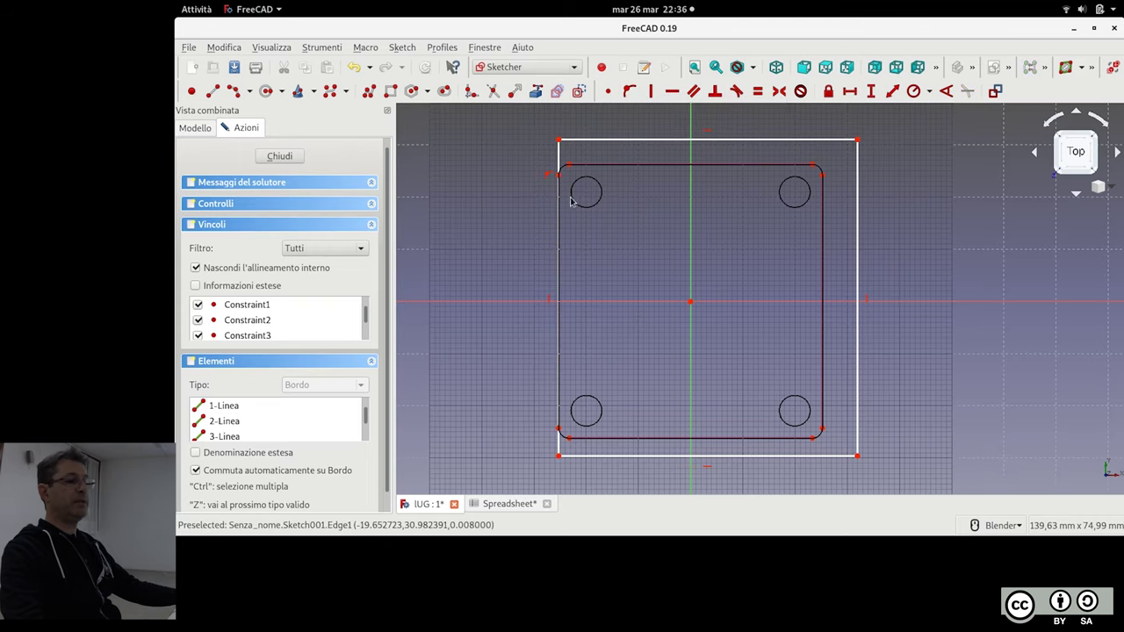
left_click(604, 142)
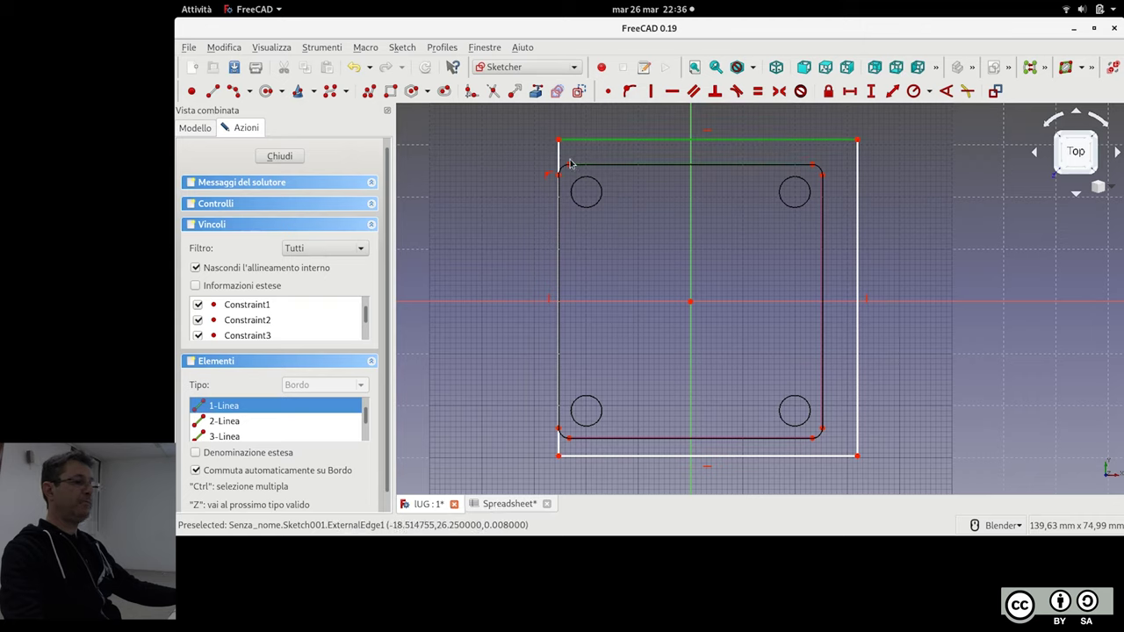
key("Escape")
Put the rectangle's top, right and bottom edges onto the outline's corner points, fully constraining the sketch
left_click(632, 91)
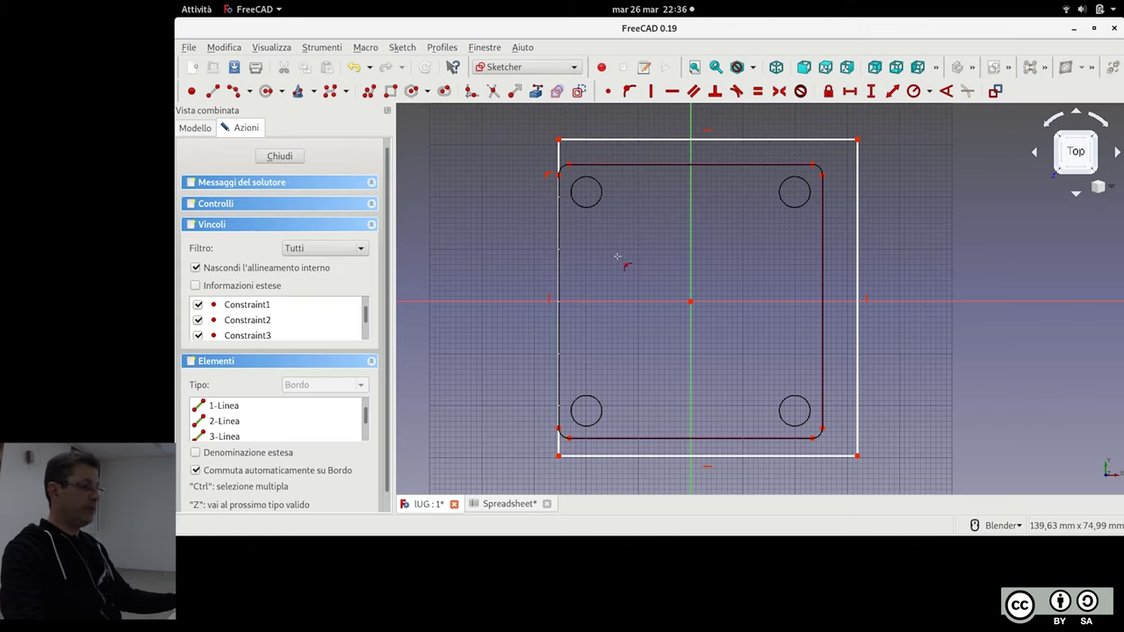
left_click(617, 140)
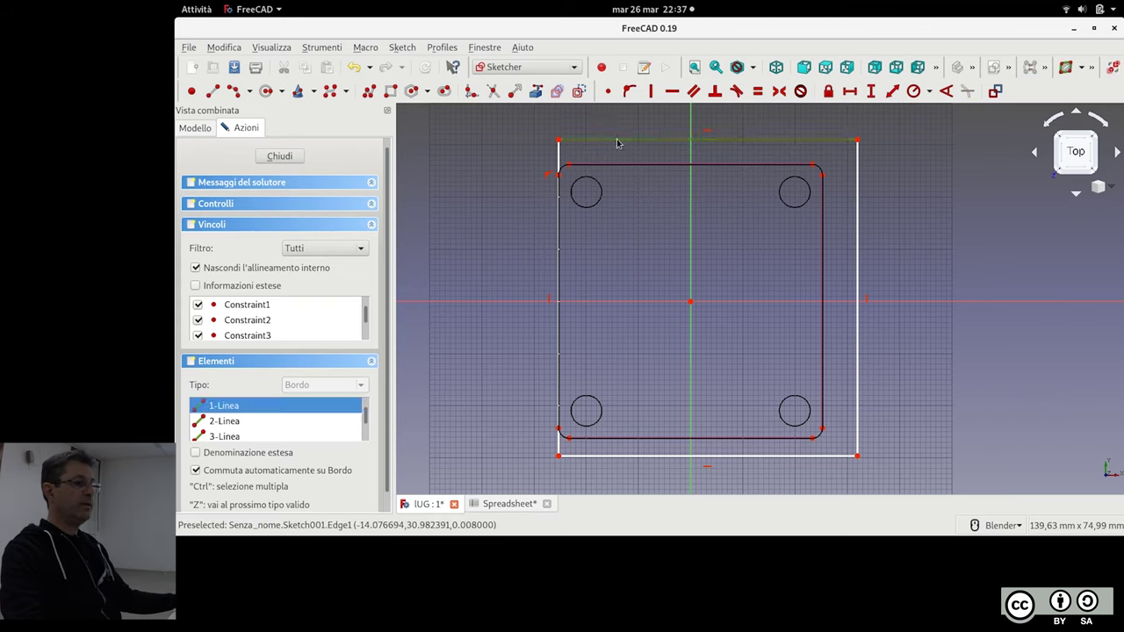
left_click(562, 167)
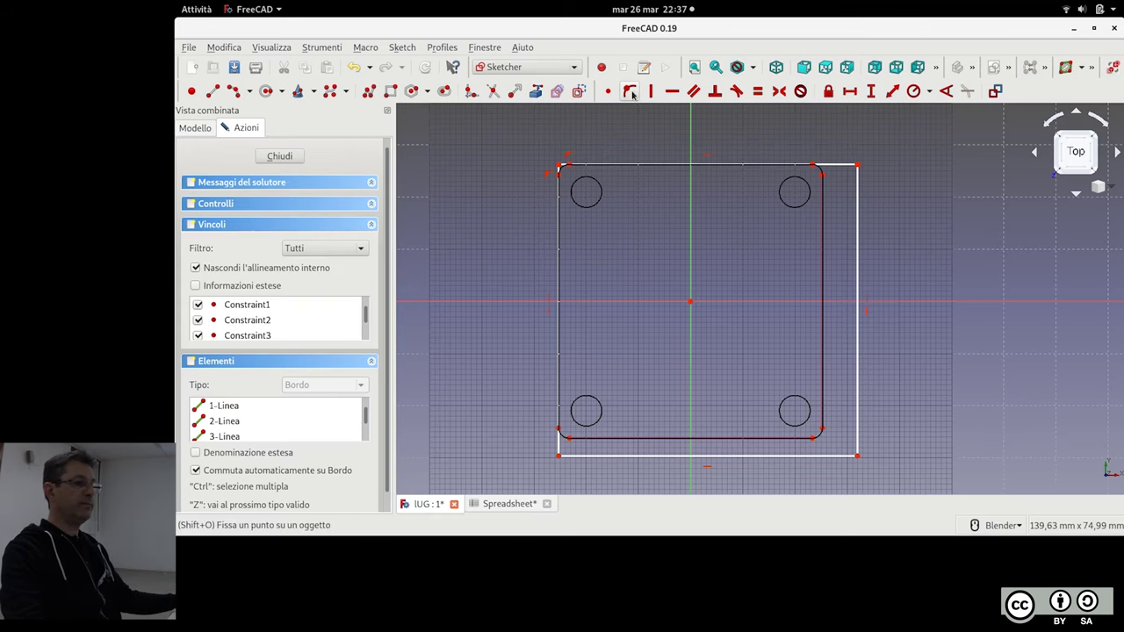
left_click(858, 322)
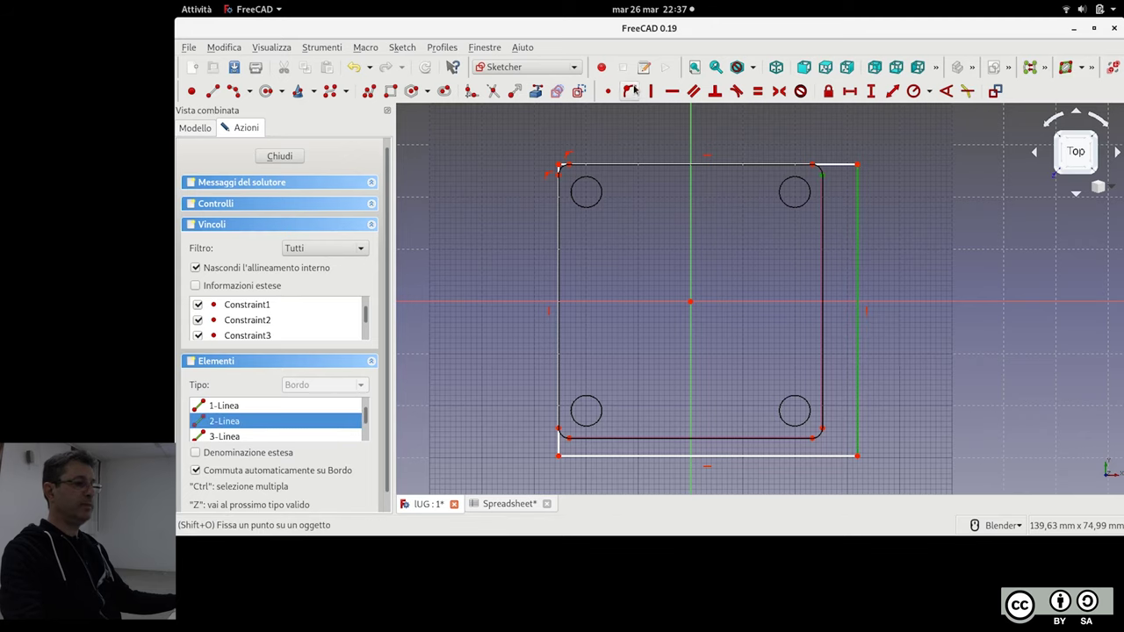
left_click(822, 183)
left_click(694, 456)
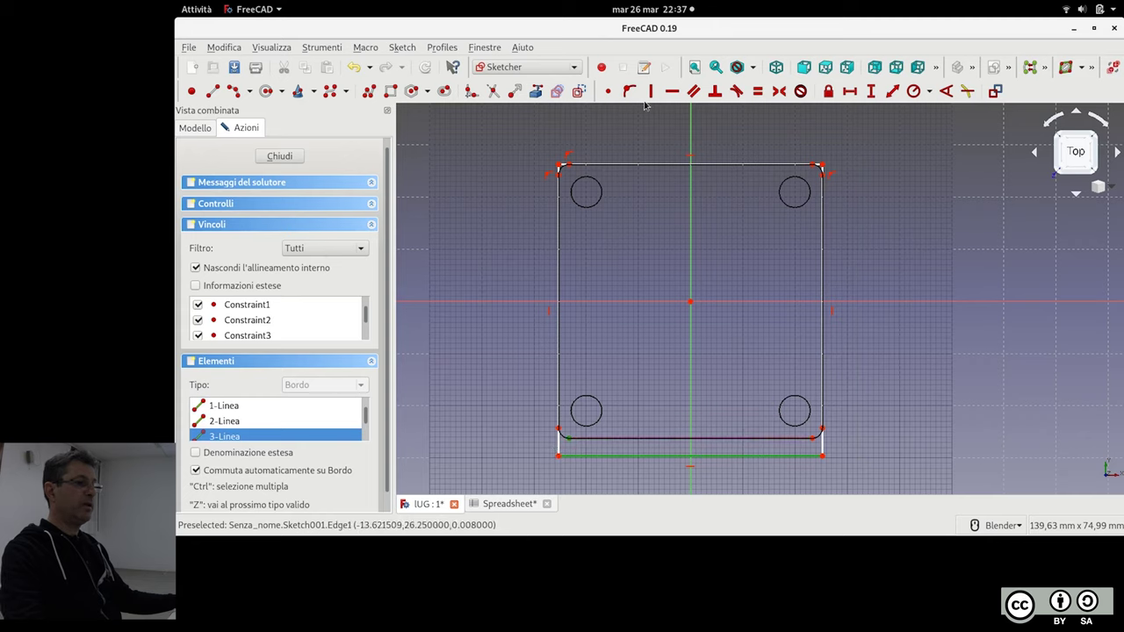
key("Delete")
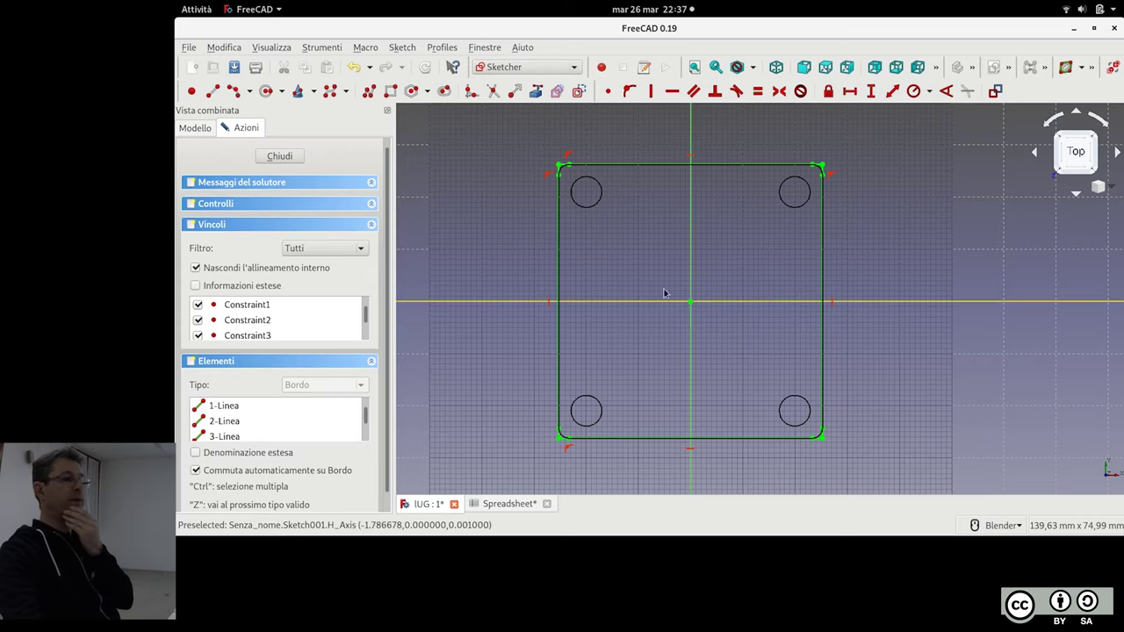
scroll(529, 143, "up", 2)
scroll(529, 143, "up", 4)
scroll(735, 291, "up", 2)
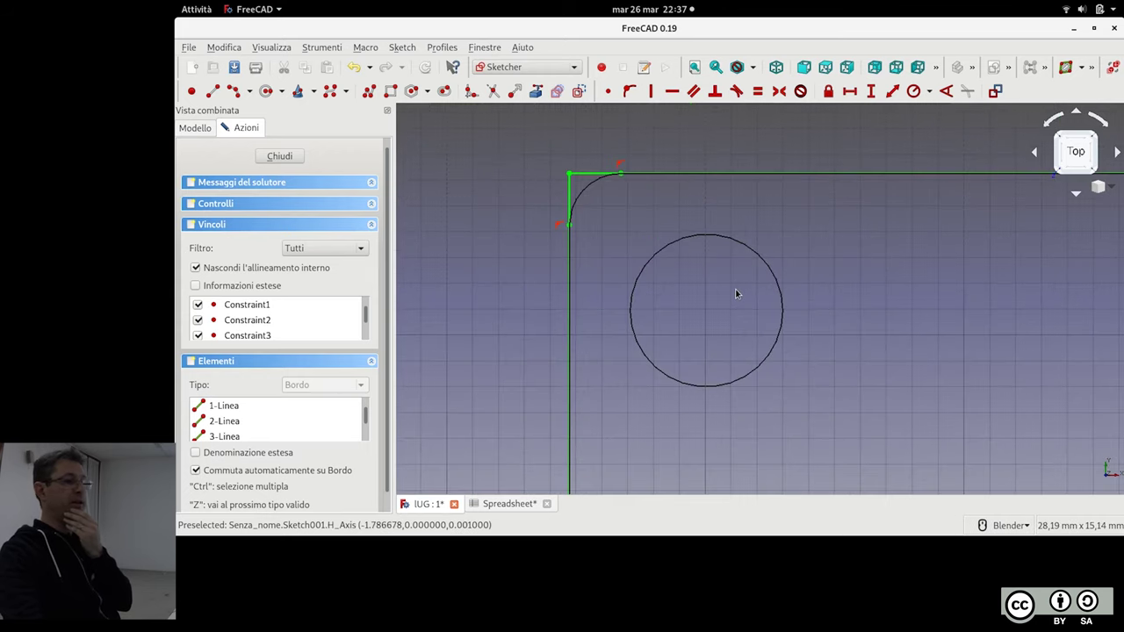
scroll(638, 255, "down", 2)
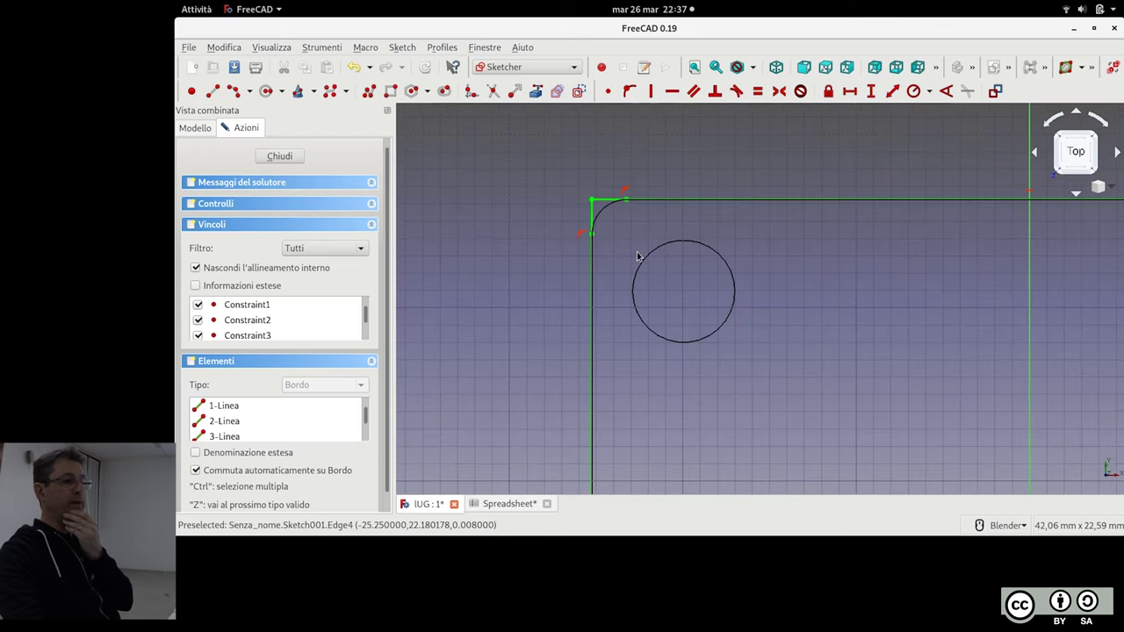
scroll(635, 255, "down", 4)
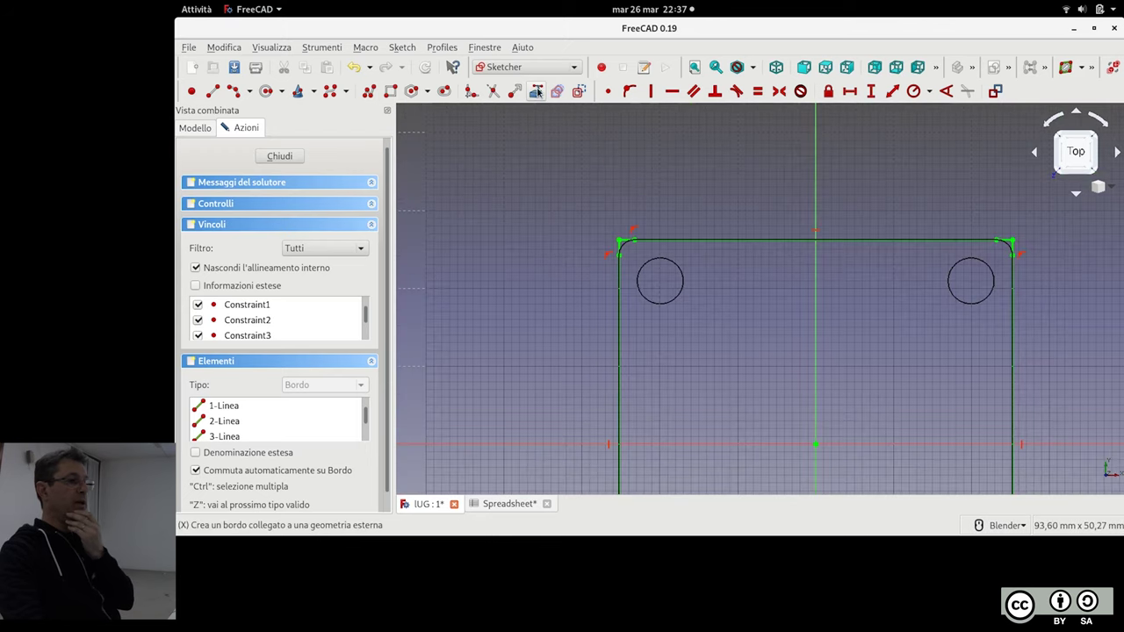
scroll(575, 208, "down", 2)
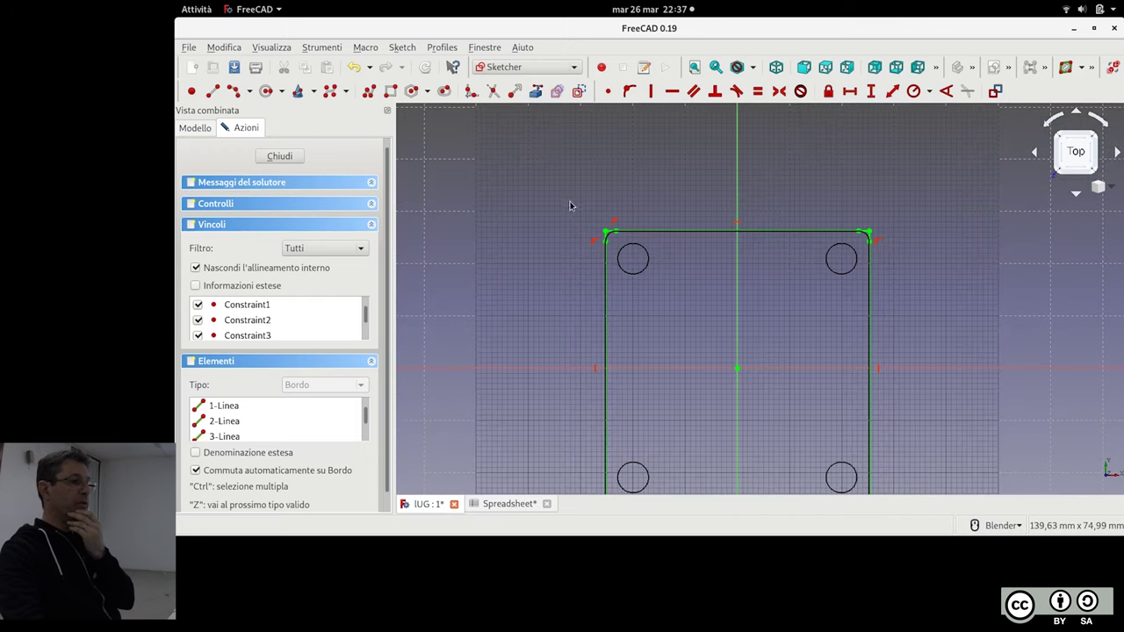
left_click(471, 91)
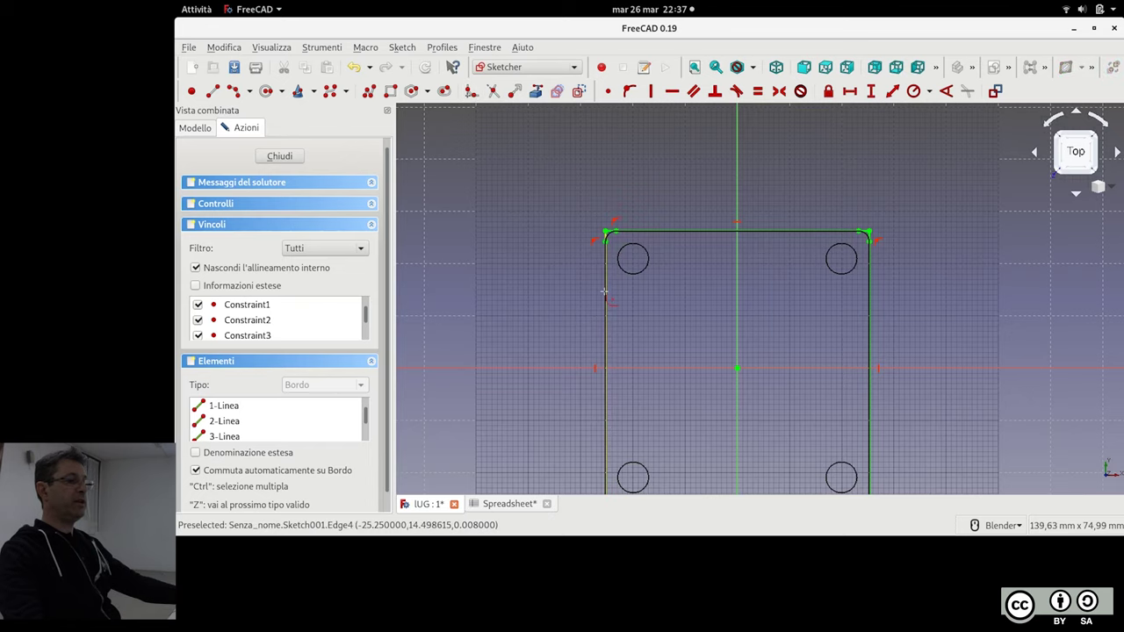
Trim the top-left corner and fillet the bottom-left and bottom-right corners
left_click(654, 229)
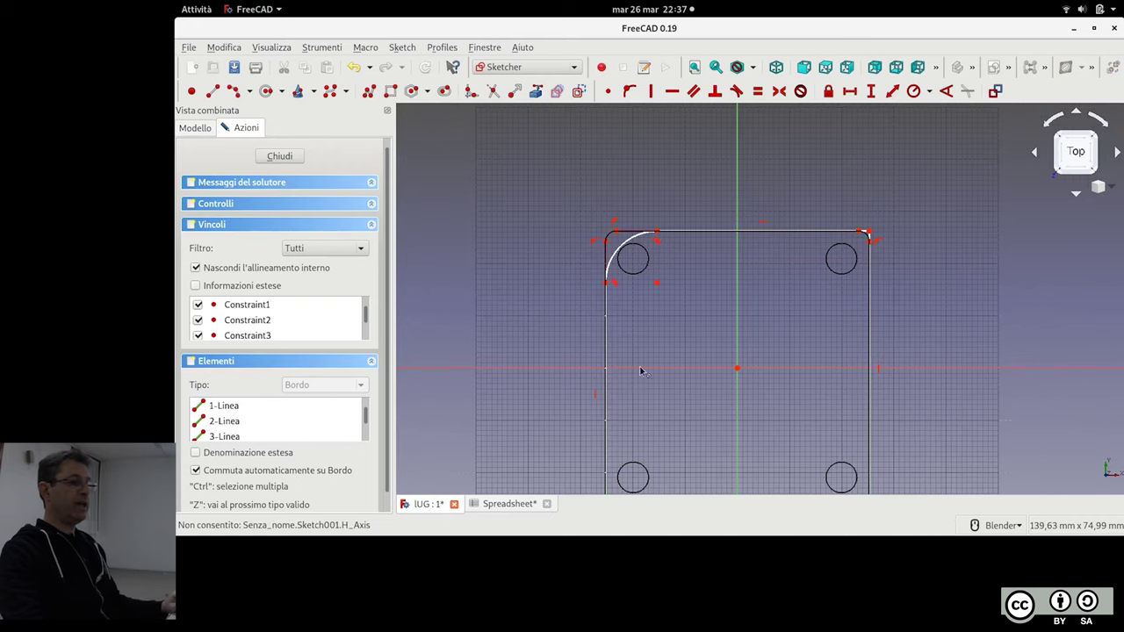
middle_click_drag(664, 338, 616, 212, "shift")
left_click(558, 309)
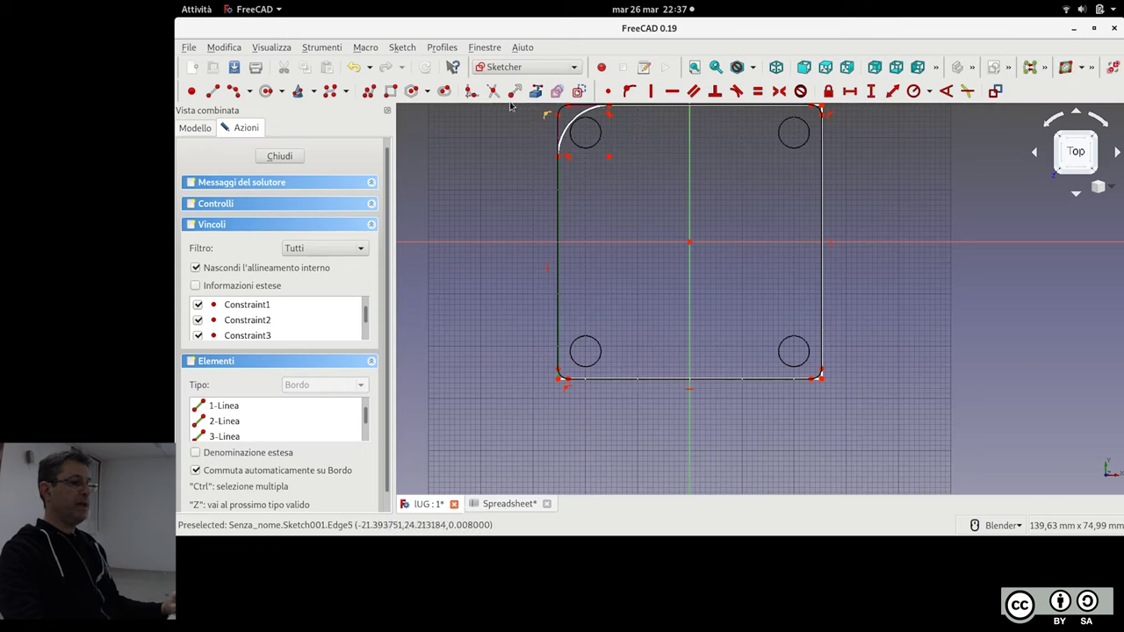
left_click(629, 90)
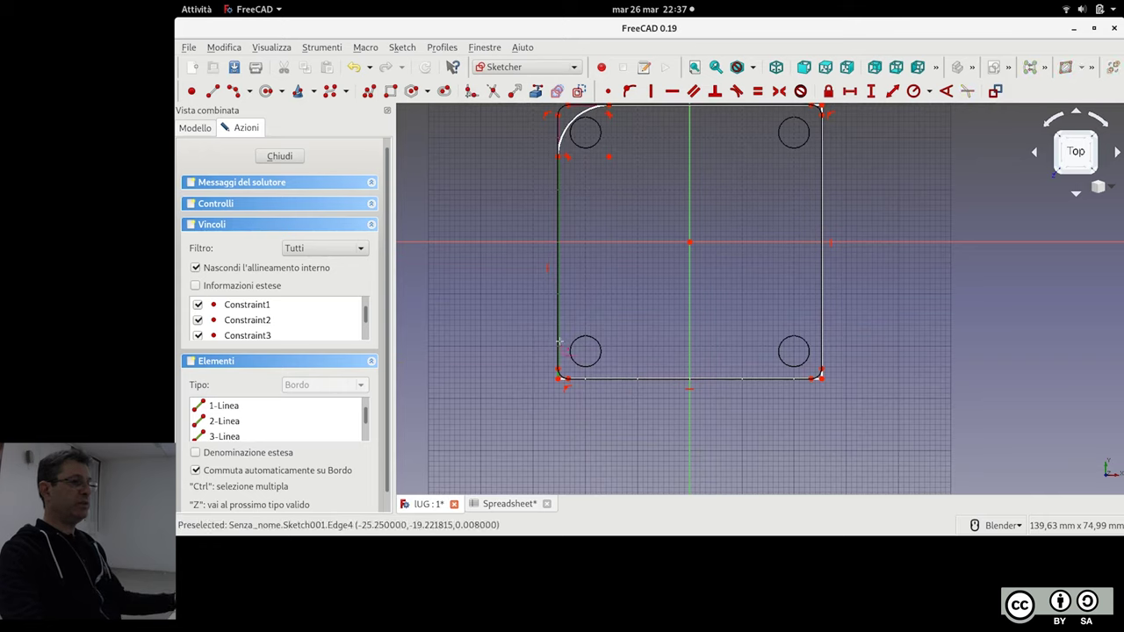
left_click(598, 379)
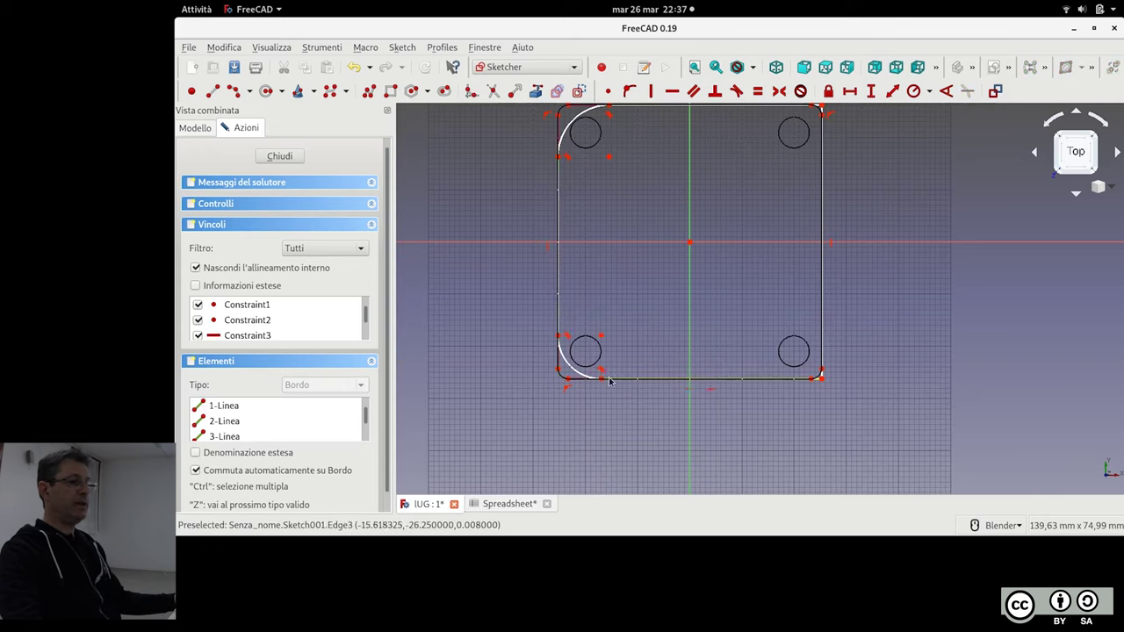
left_click(773, 378)
left_click(818, 332)
Select the top-left corner arc and apply a radius constraint to it
middle_click_drag(775, 211, 769, 228, "shift")
middle_click_drag(814, 124, 782, 220, "shift")
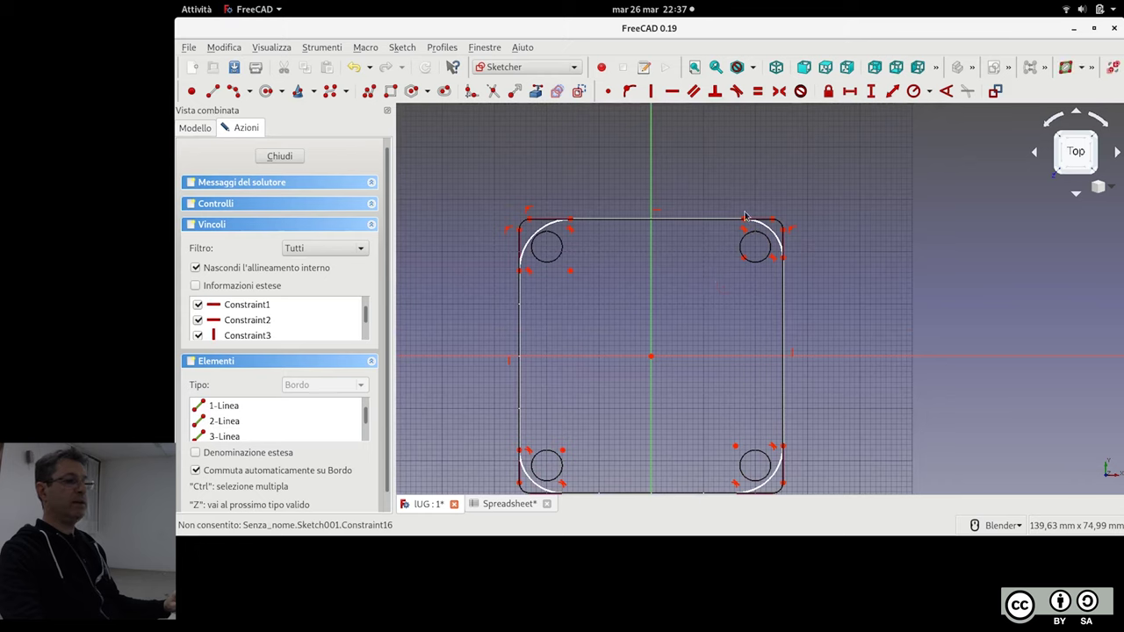
scroll(702, 264, "up", 2)
scroll(750, 308, "down", 2)
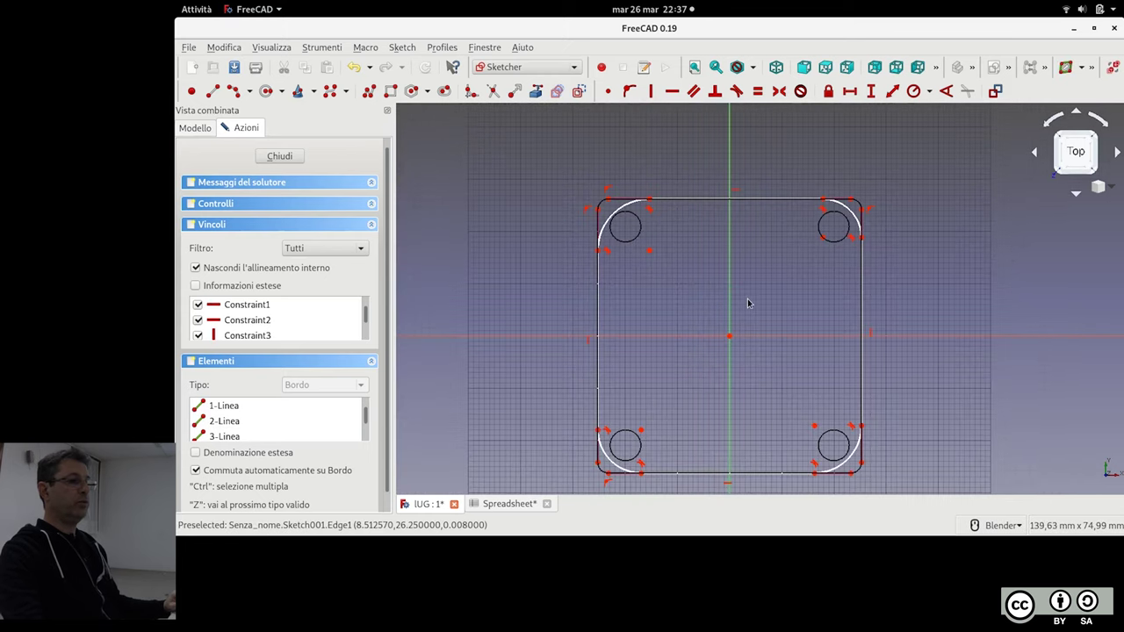
left_click(614, 209)
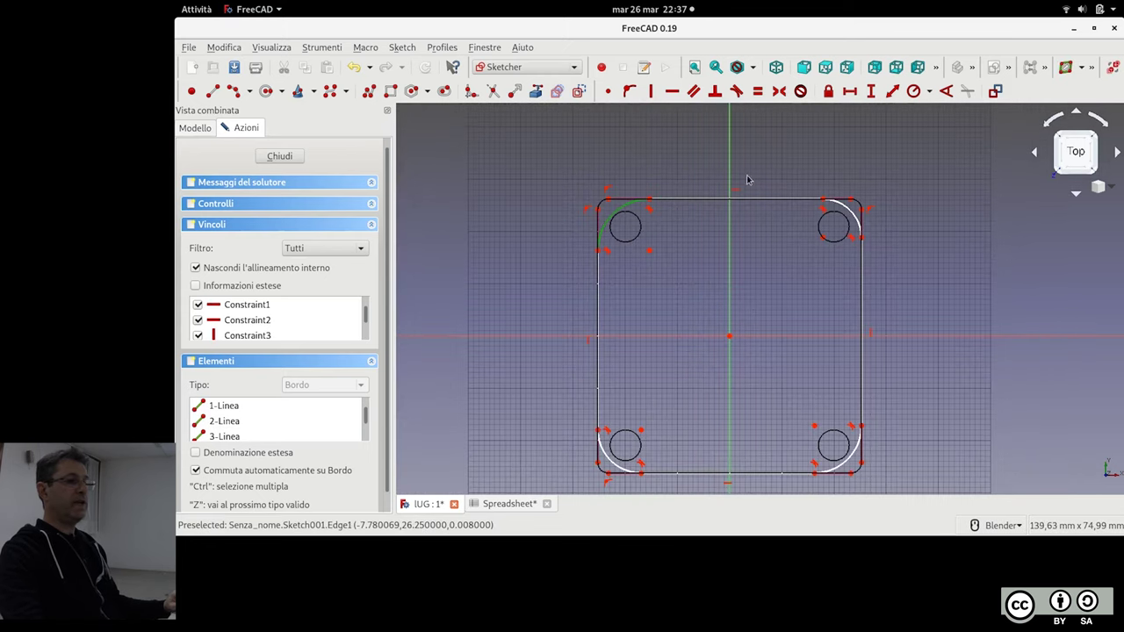
left_click(913, 91)
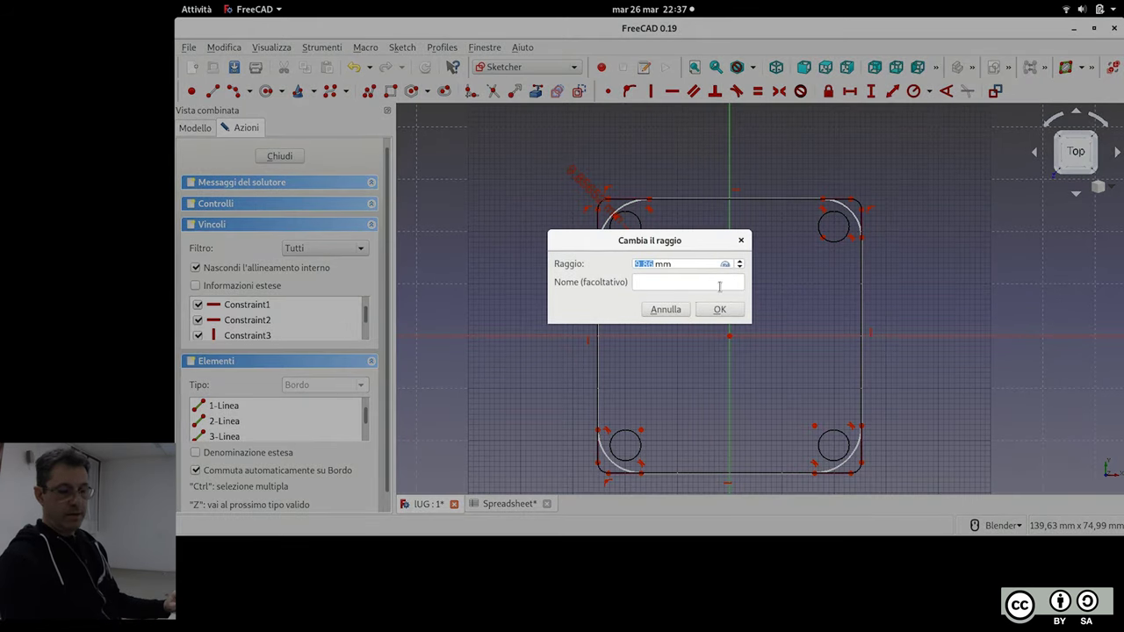
Set the top-left corner fillet radius to 2 mm
key("Return")
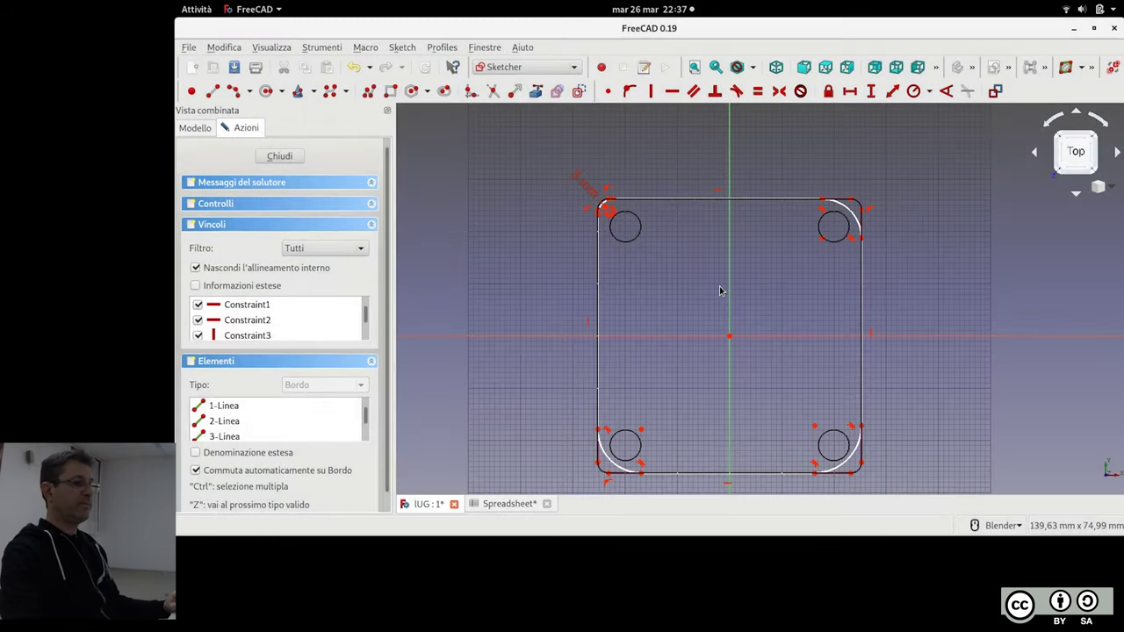
scroll(634, 188, "up", 5)
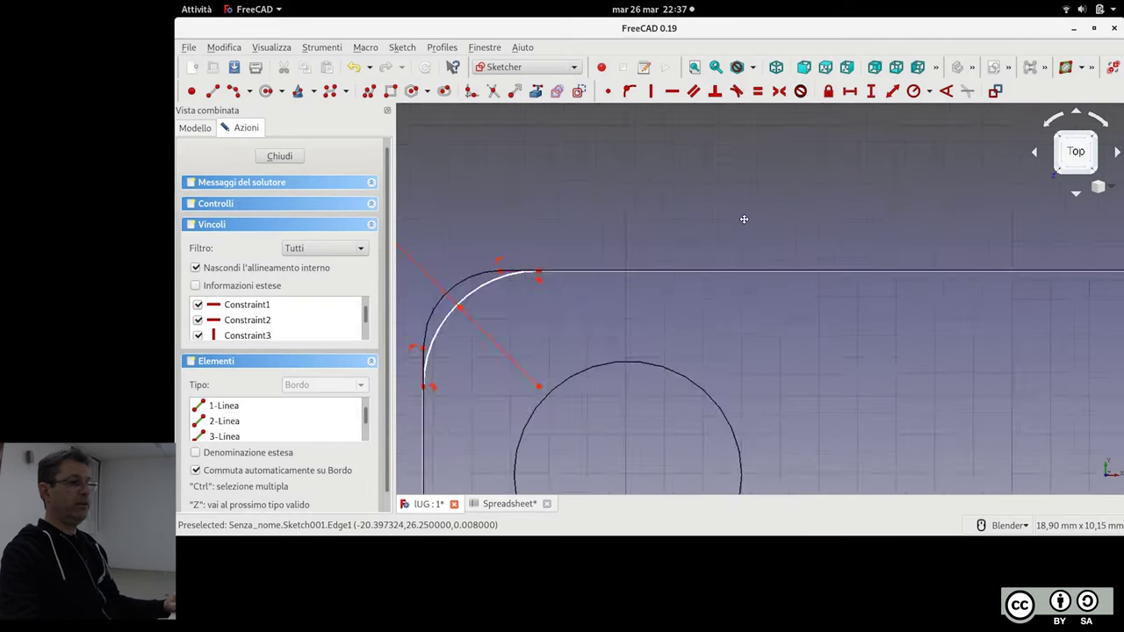
scroll(648, 260, "down", 2)
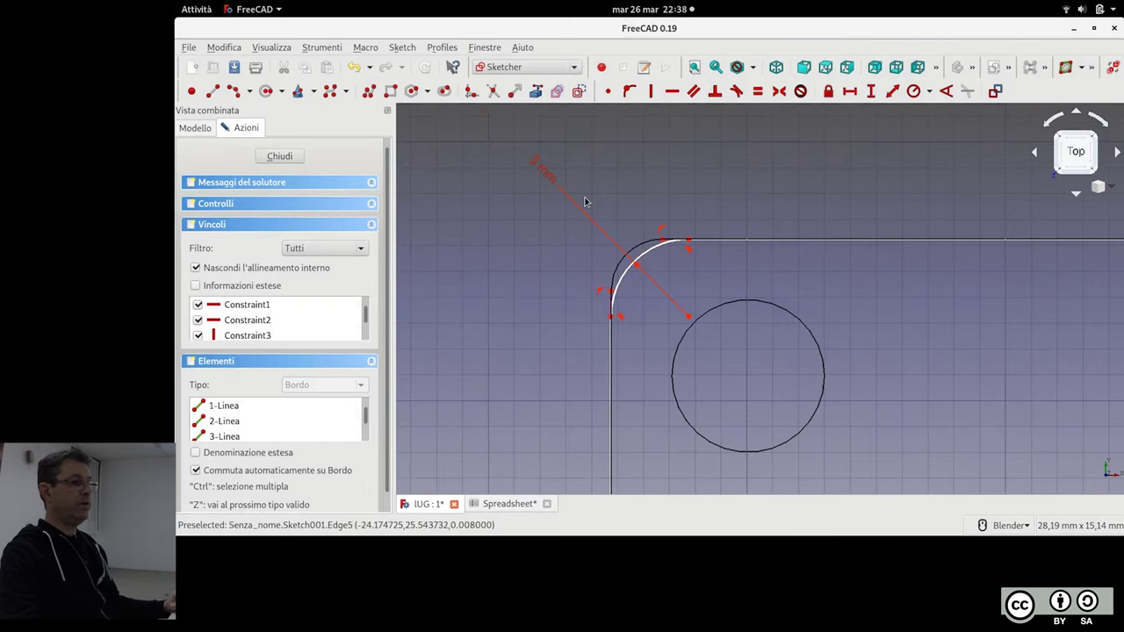
left_click(551, 182)
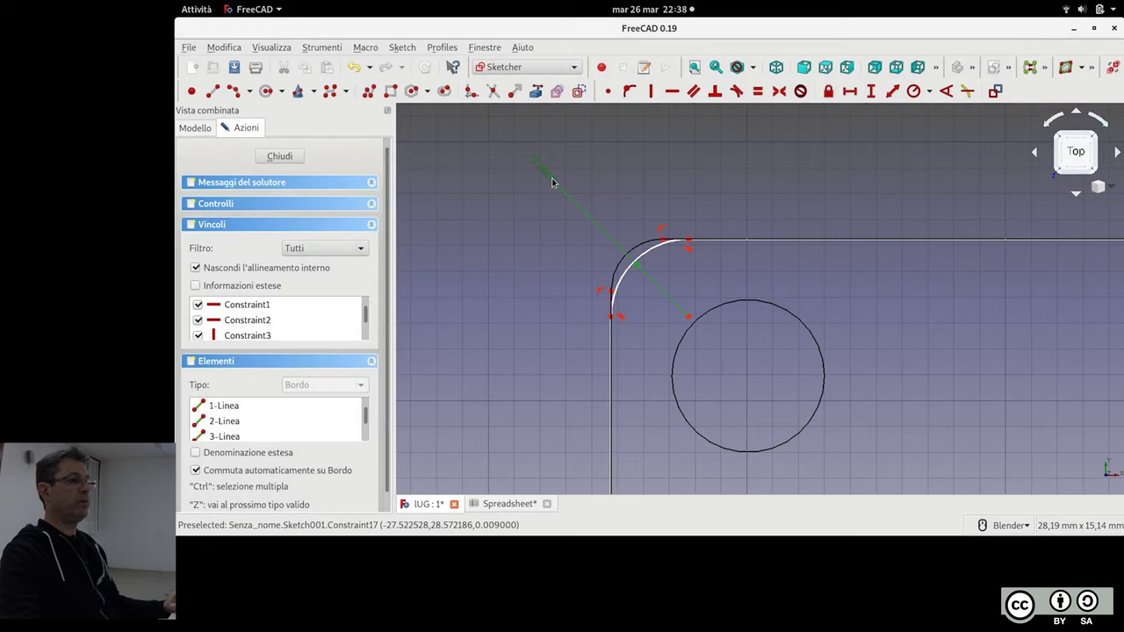
double_click(551, 182)
type("2")
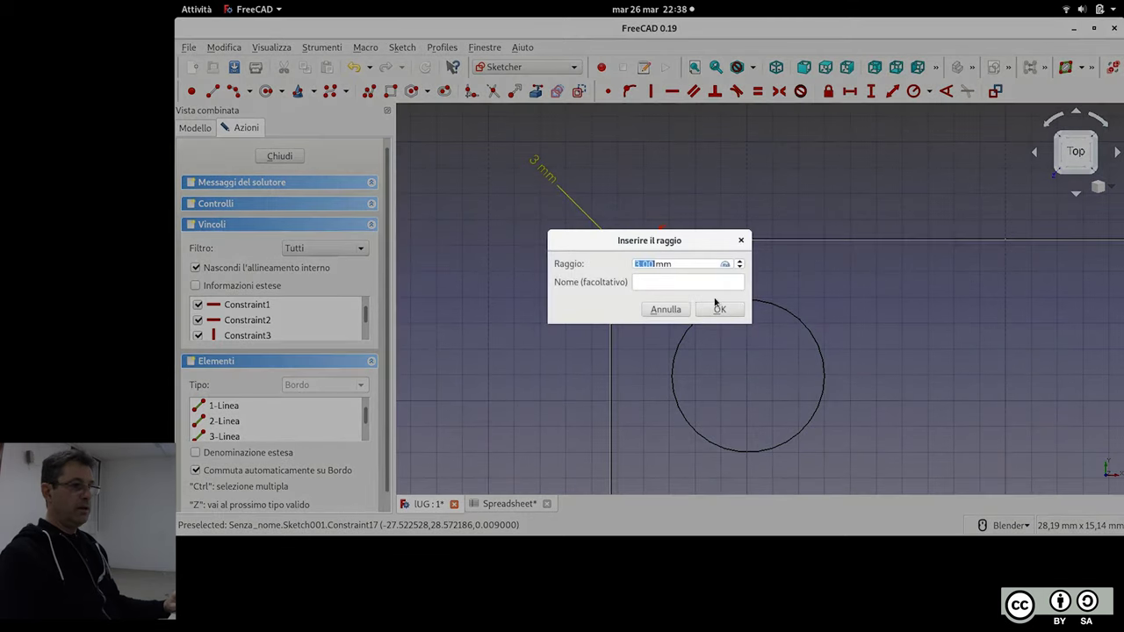
left_click(718, 305)
Pan and zoom around the sketch to review the fillets and pick the bottom-left arc
scroll(648, 264, "up", 1)
scroll(648, 264, "up", 1)
scroll(647, 263, "up", 1)
scroll(648, 263, "down", 3)
scroll(648, 263, "down", 1)
middle_click_drag(760, 321, 774, 189, "shift")
scroll(764, 202, "down", 3)
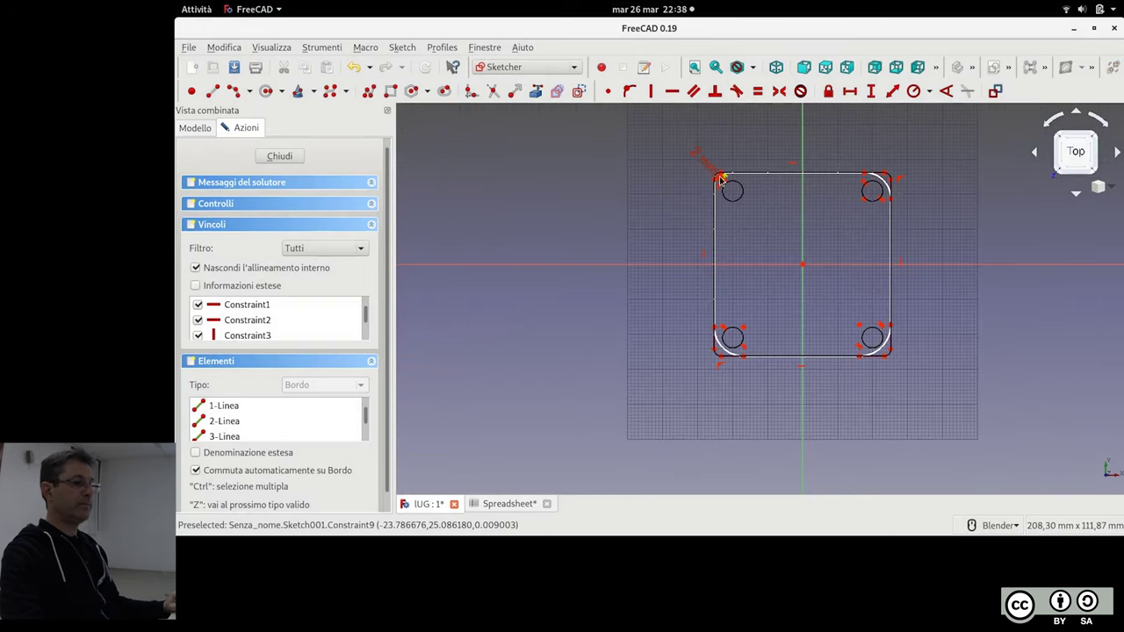
scroll(733, 351, "up", 3)
left_click(738, 351)
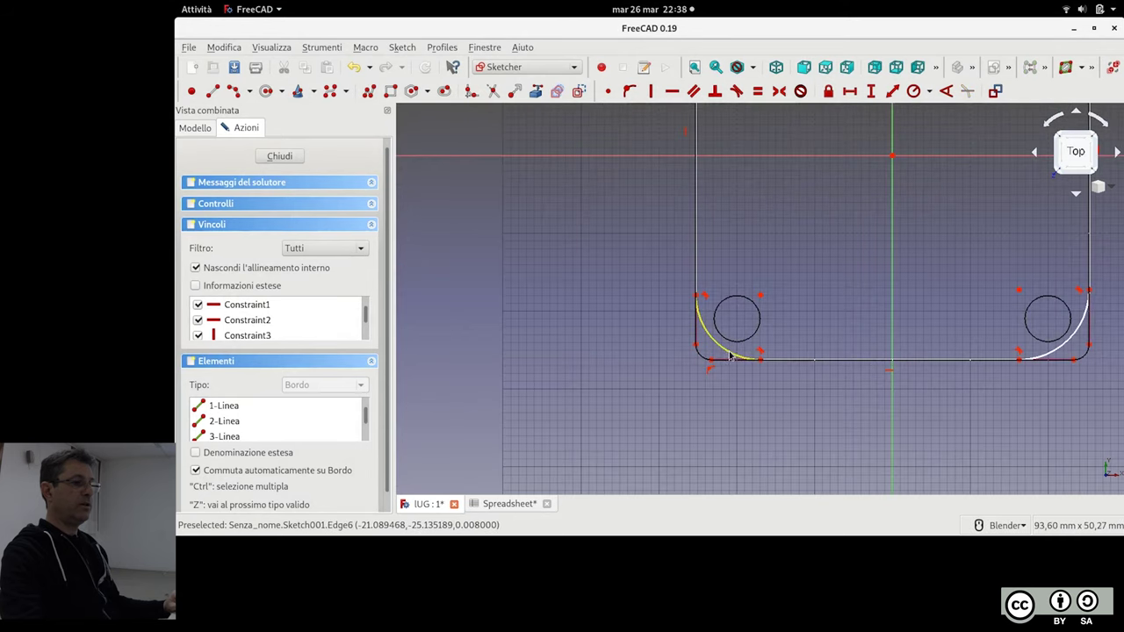
scroll(772, 254, "down", 2)
middle_click_drag(776, 212, 743, 381, "shift")
scroll(694, 263, "up", 5)
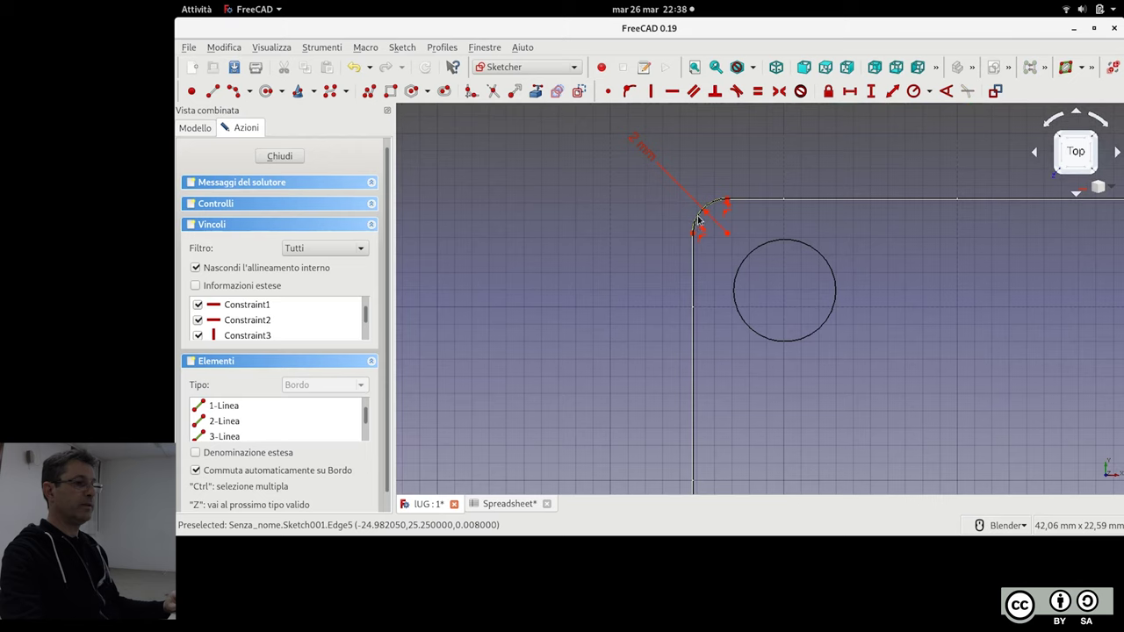
scroll(776, 389, "down", 3)
middle_click_drag(775, 389, 710, 145, "shift")
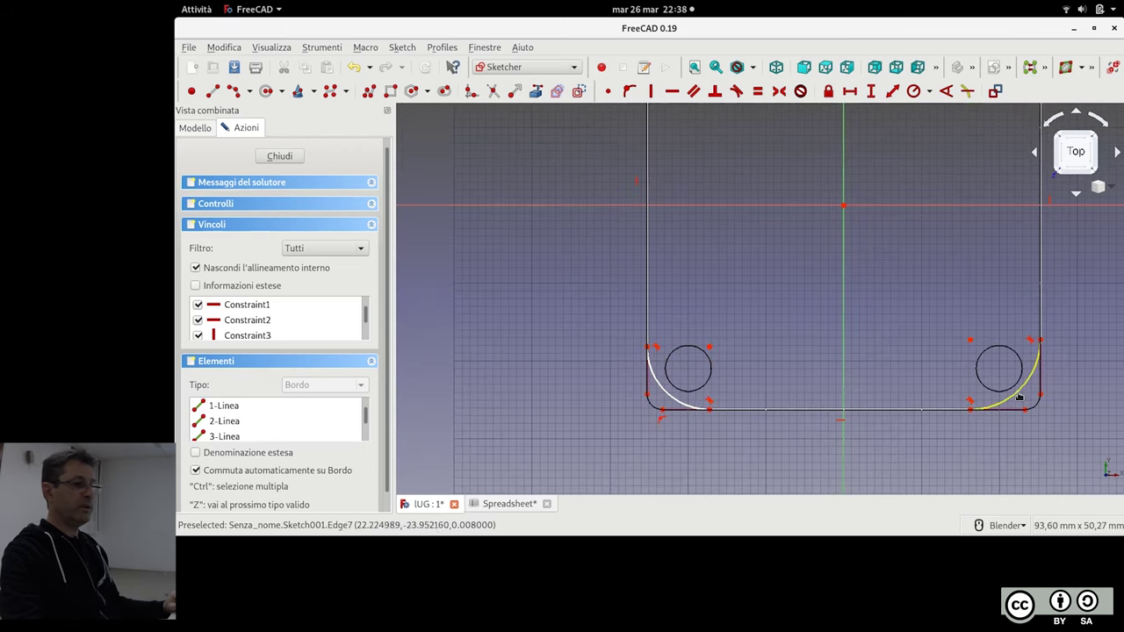
Select the bottom corner fillet arcs and constrain them to equal radii
middle_click_drag(678, 193, 649, 281, "shift")
scroll(645, 277, "up", 2)
scroll(685, 228, "up", 3)
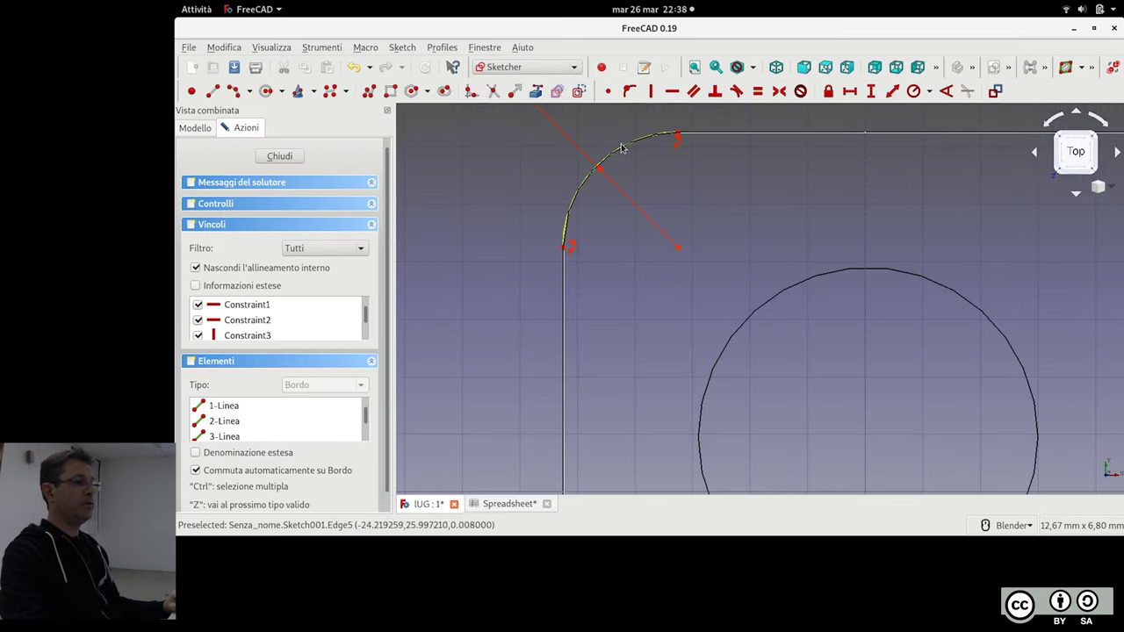
scroll(641, 233, "down", 5)
middle_click_drag(706, 444, 714, 143, "shift")
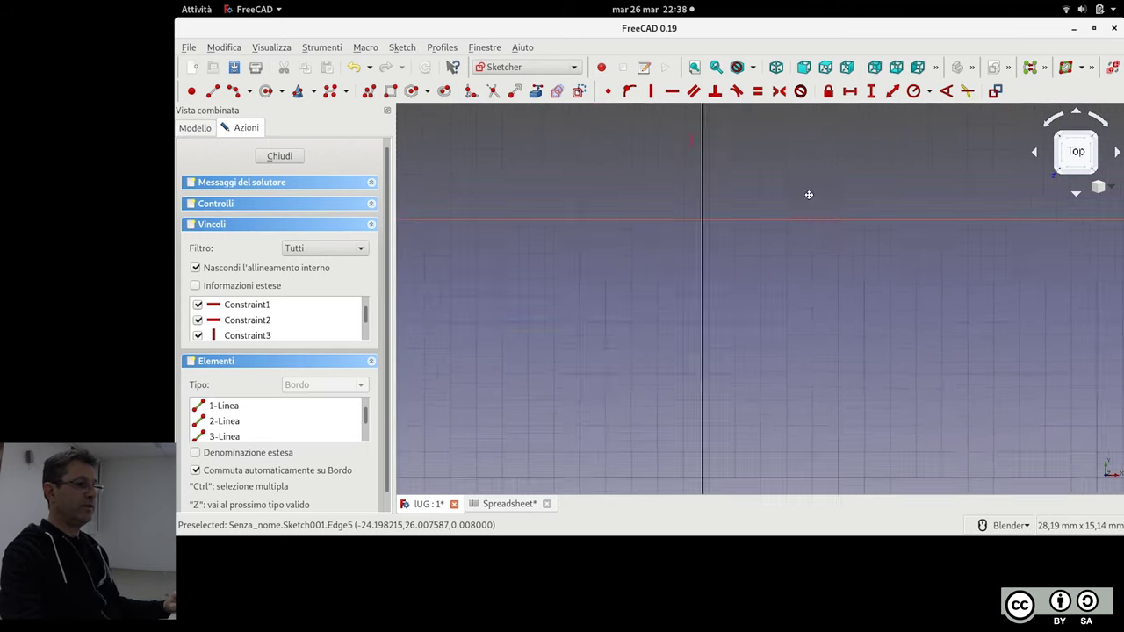
scroll(790, 351, "down", 1)
middle_click_drag(809, 364, 746, 283, "shift")
left_click(698, 331)
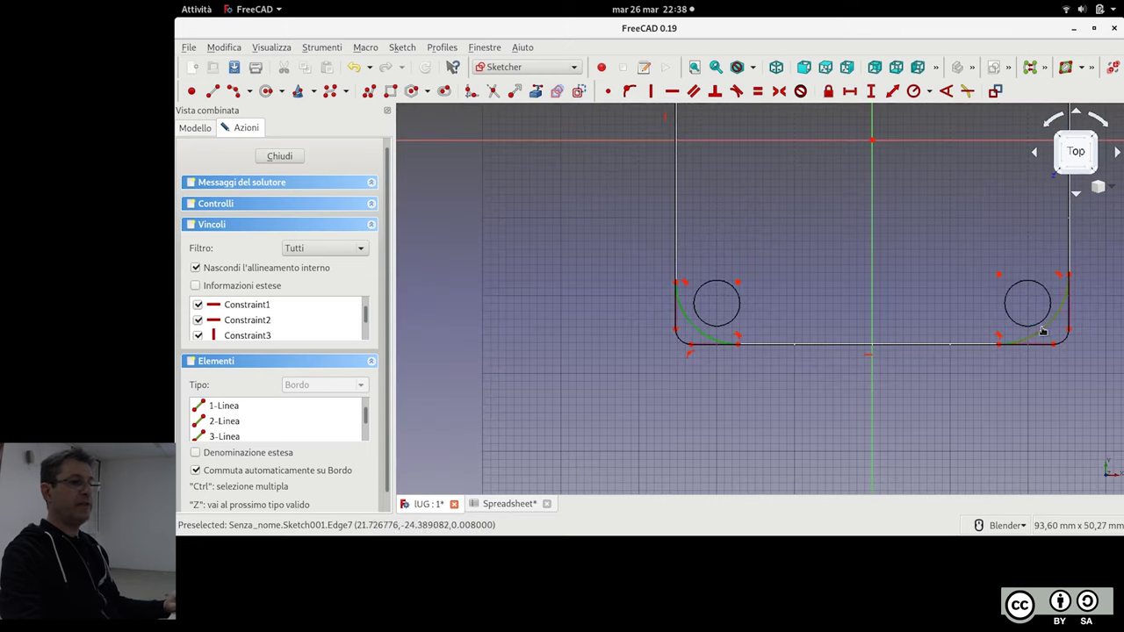
middle_click_drag(966, 166, 812, 258, "shift")
scroll(812, 258, "up", 4)
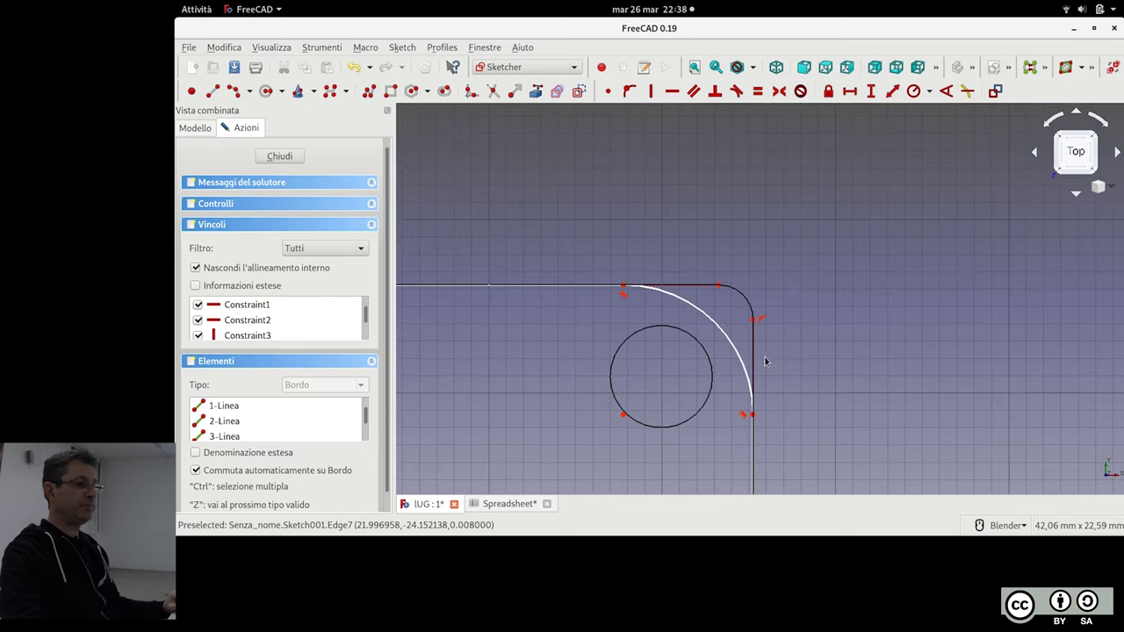
left_click_drag(745, 356, 748, 358)
scroll(748, 357, "down", 4)
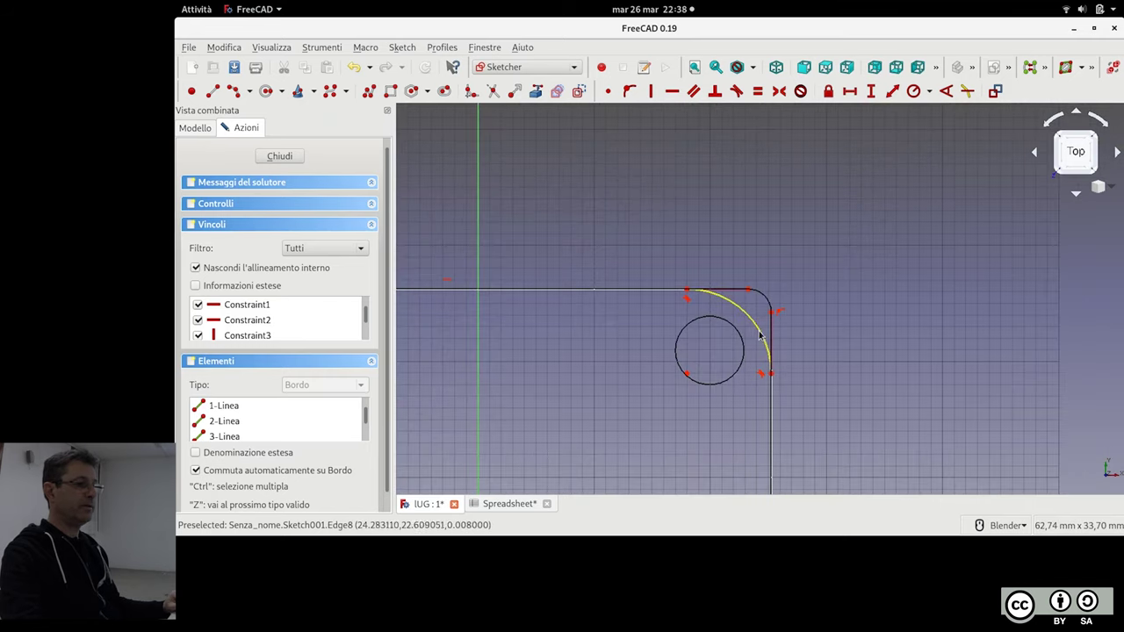
middle_click_drag(772, 343, 848, 178, "shift")
middle_click_drag(892, 219, 906, 142, "shift")
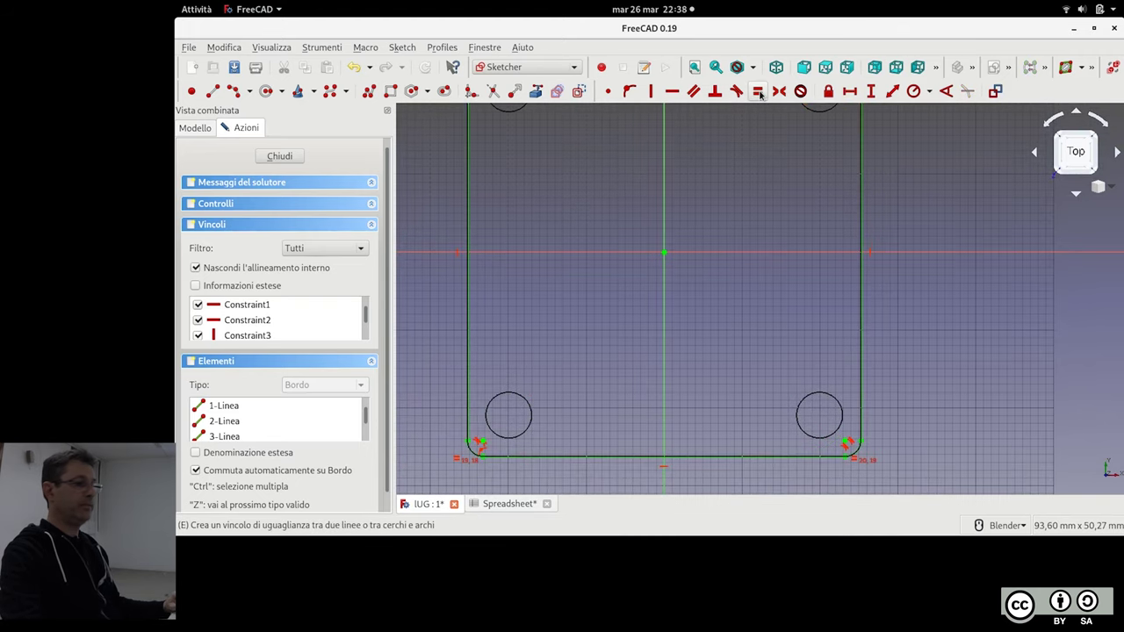
middle_click_drag(692, 221, 774, 302, "shift")
scroll(658, 254, "down", 2)
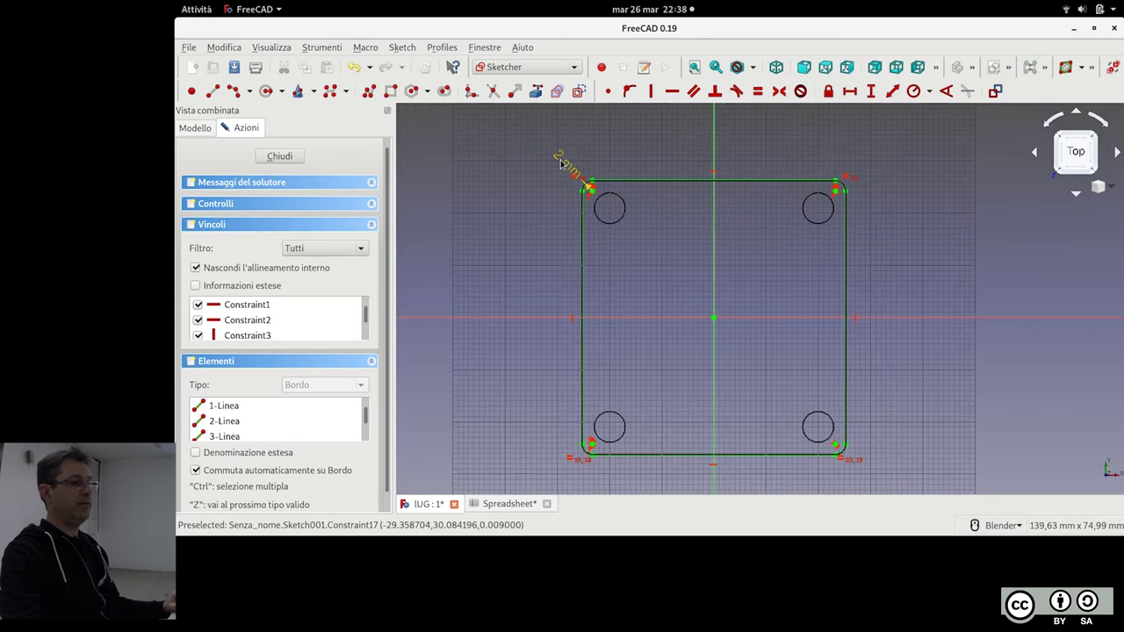
double_click(560, 164)
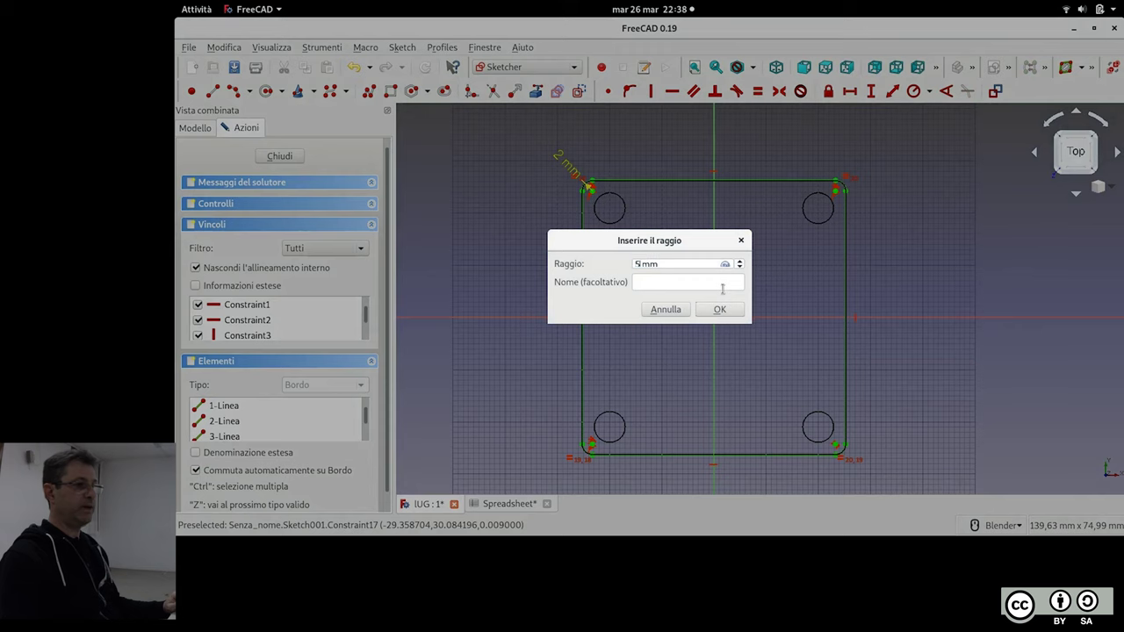
key("Return")
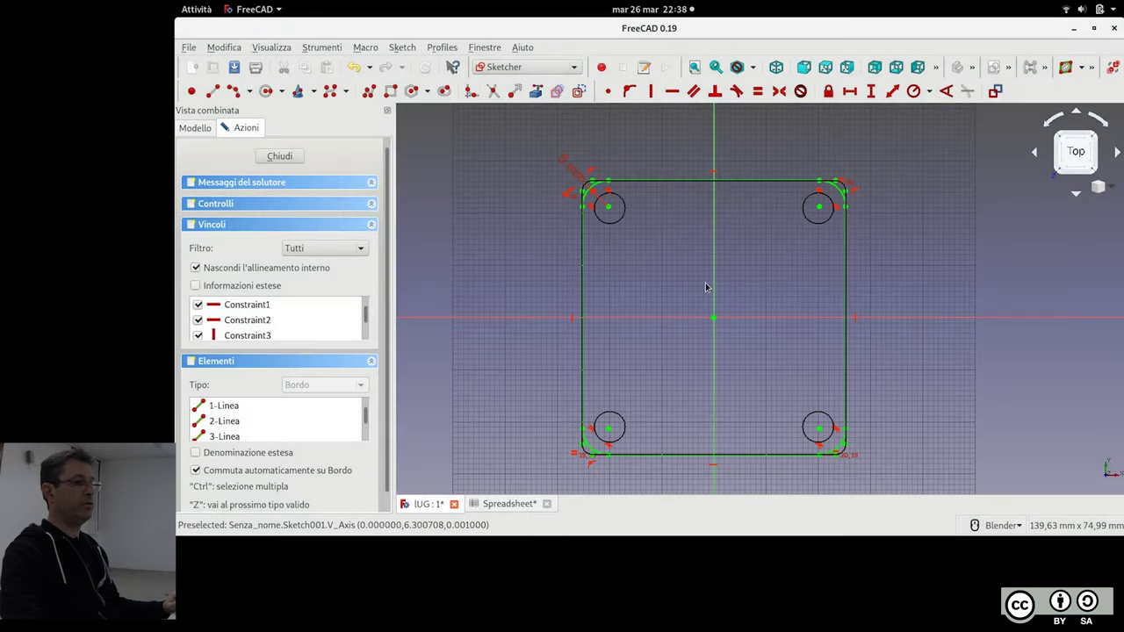
double_click(560, 163)
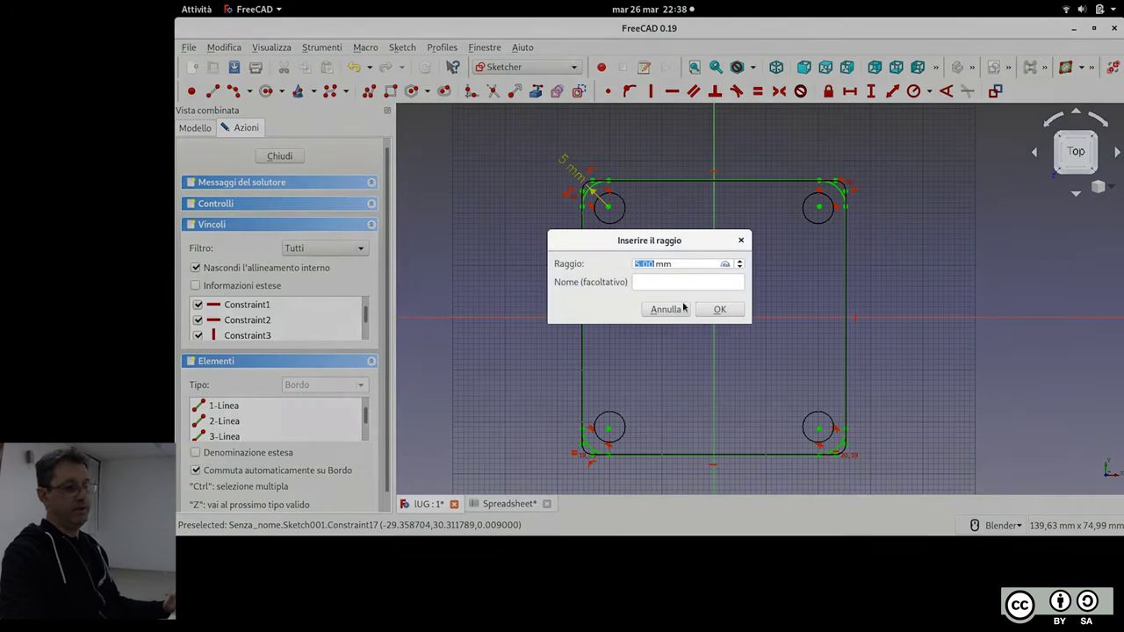
key("Return")
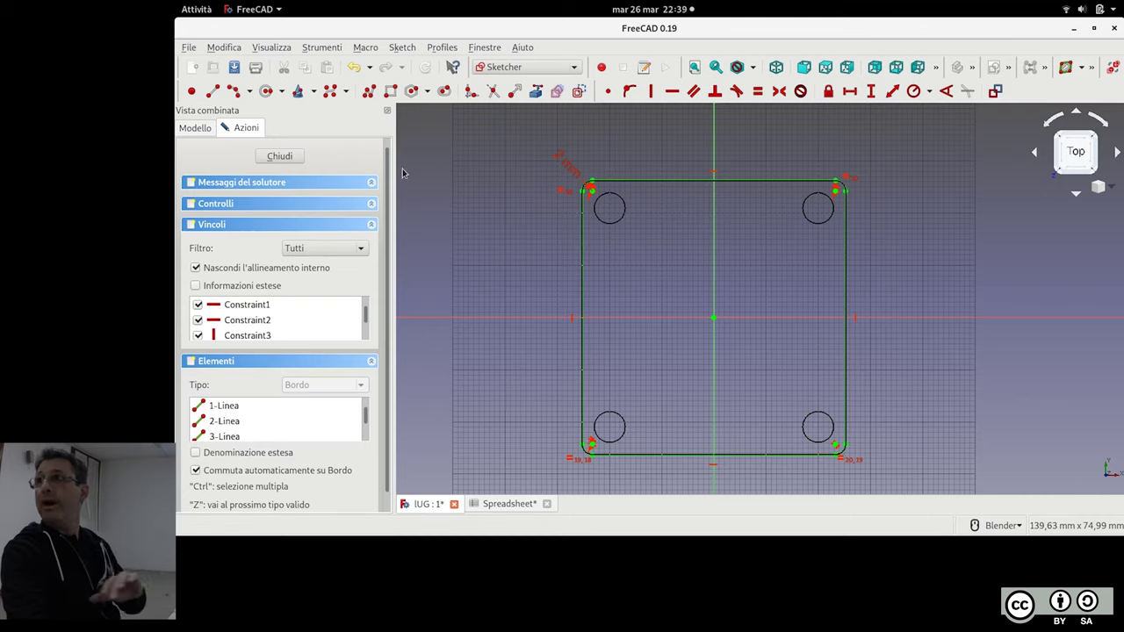
left_click(279, 156)
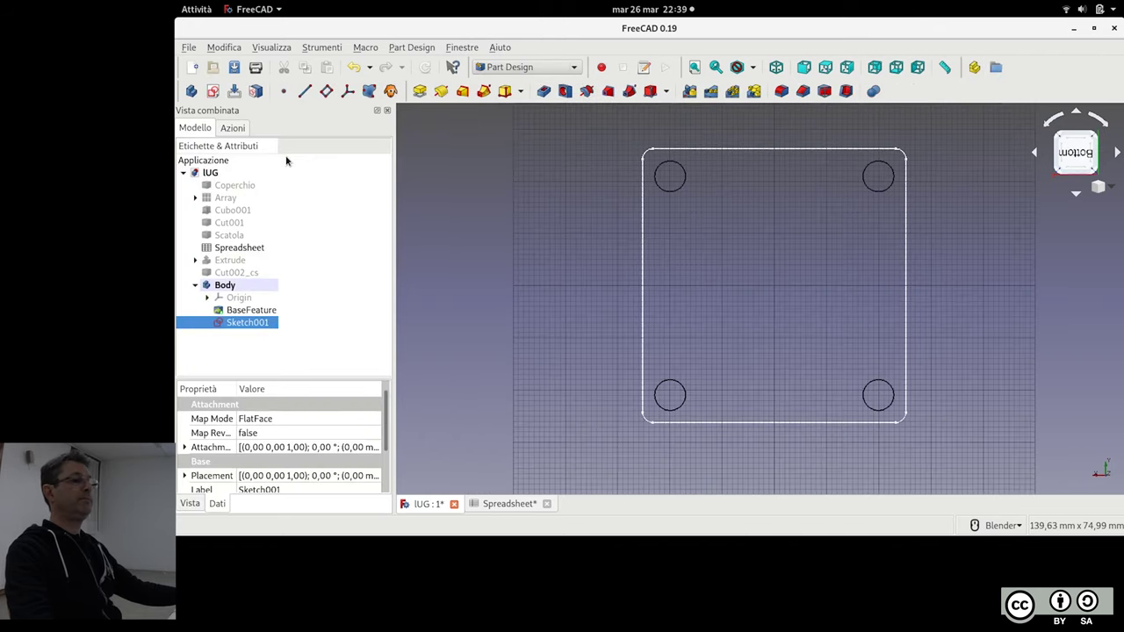
Pad the sketch 17 mm, save, and select the padded box's top face
left_click(425, 92)
mouse_move(803, 306)
middle_mouse_down()
mouse_move(844, 199)
mouse_move(491, 368)
middle_mouse_up()
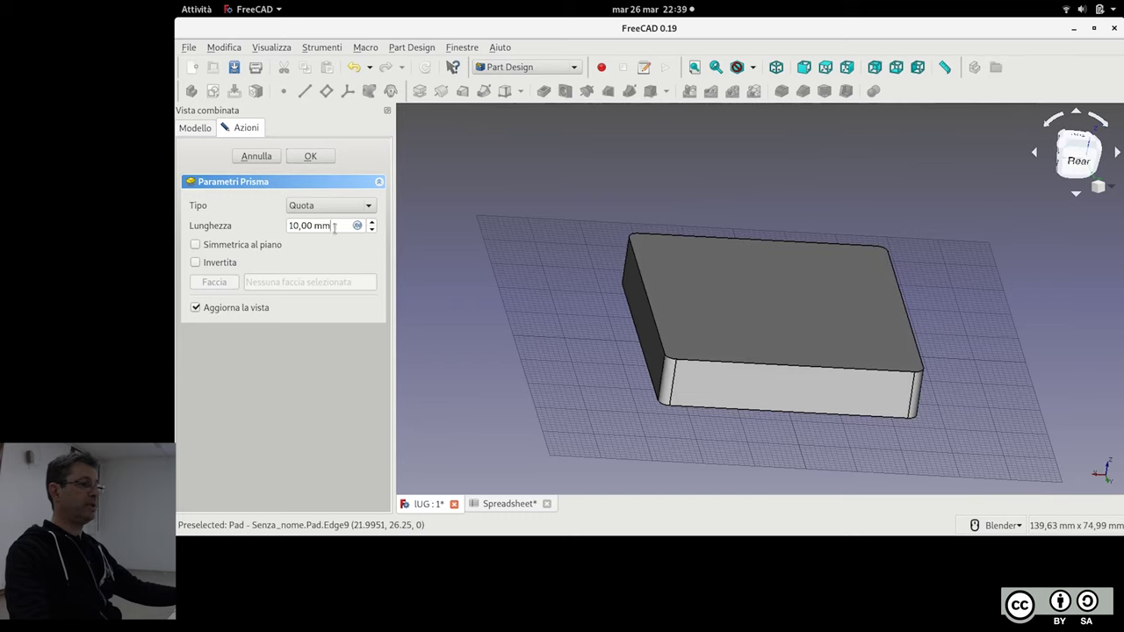
scroll(334, 228, "up", 3)
scroll(333, 227, "up", 4)
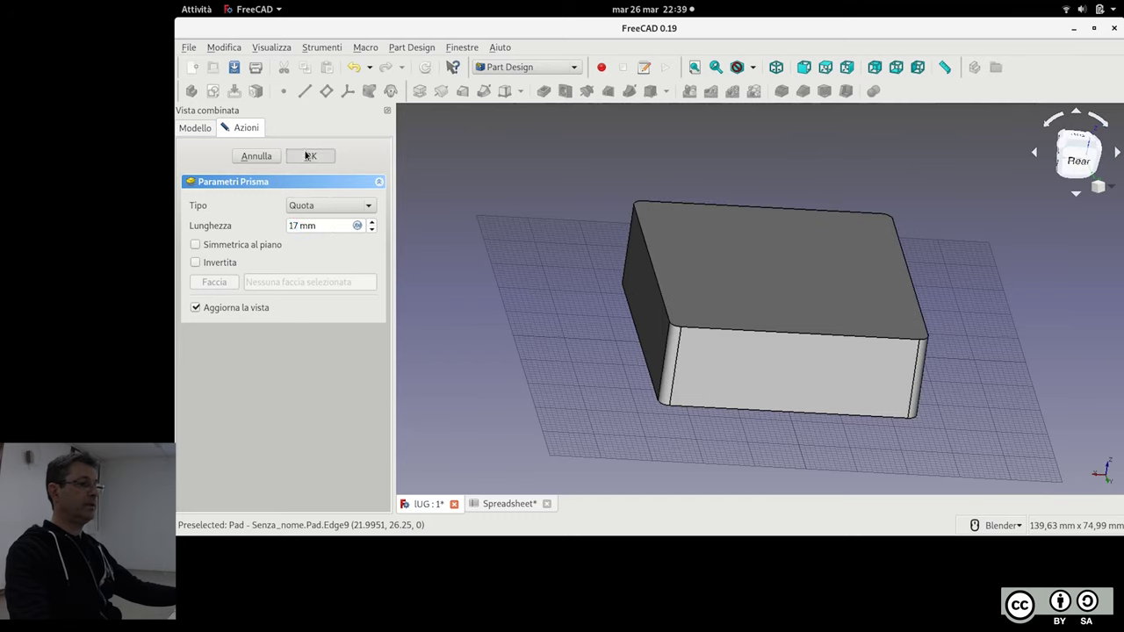
left_click(309, 155)
key("ctrl+s")
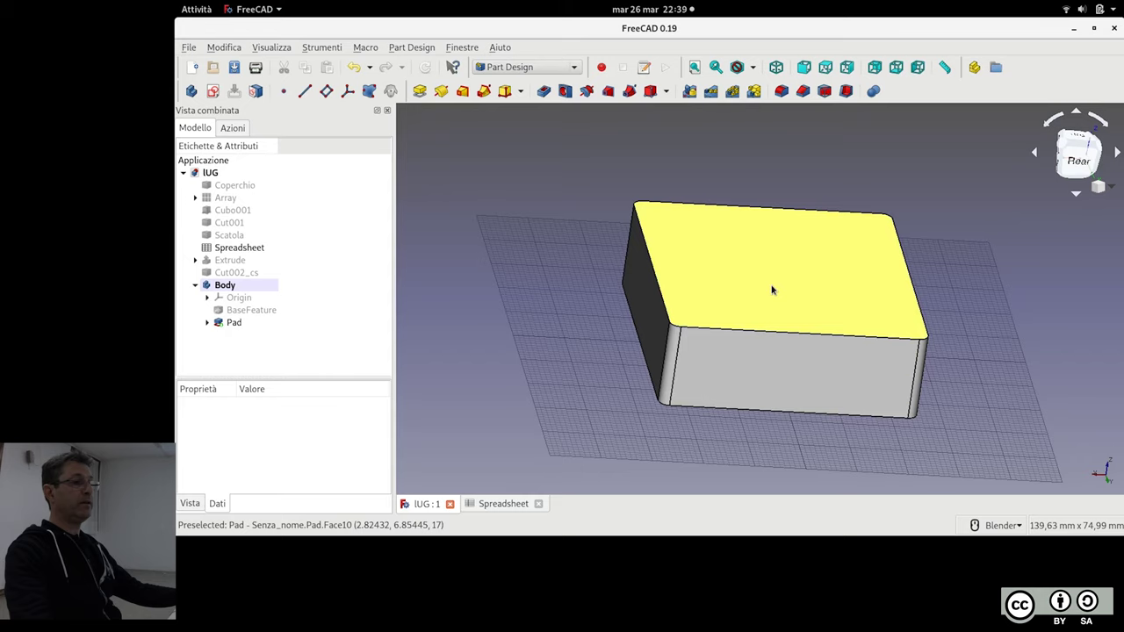
left_click(728, 284)
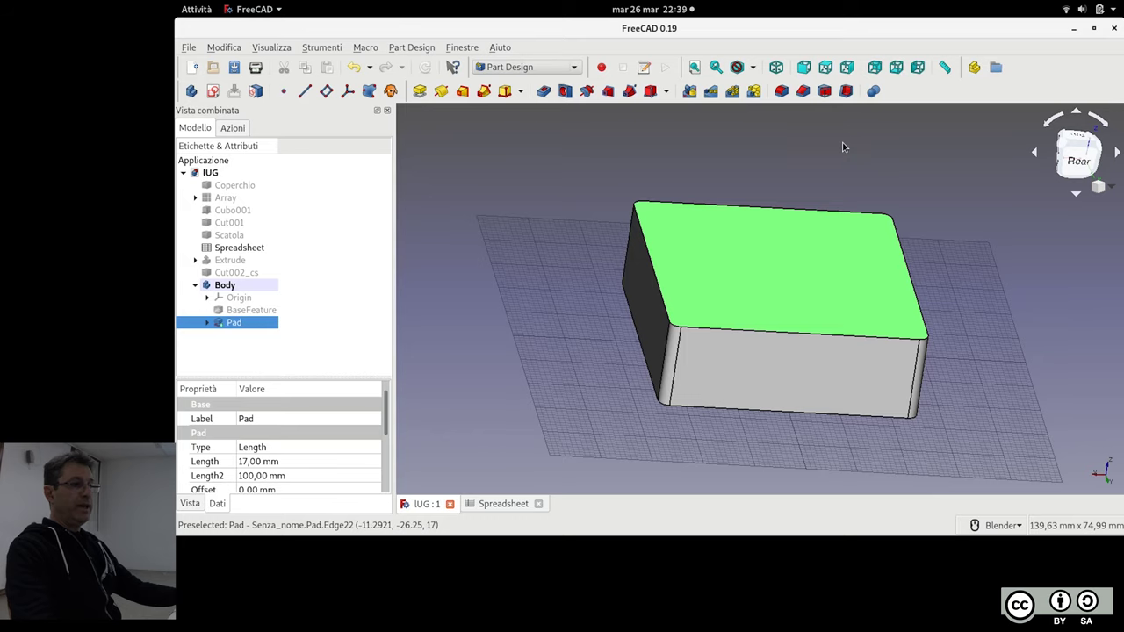
left_click(847, 91)
mouse_move(702, 262)
middle_mouse_down()
mouse_move(681, 275)
mouse_move(708, 269)
middle_mouse_up()
scroll(338, 340, "down", 1)
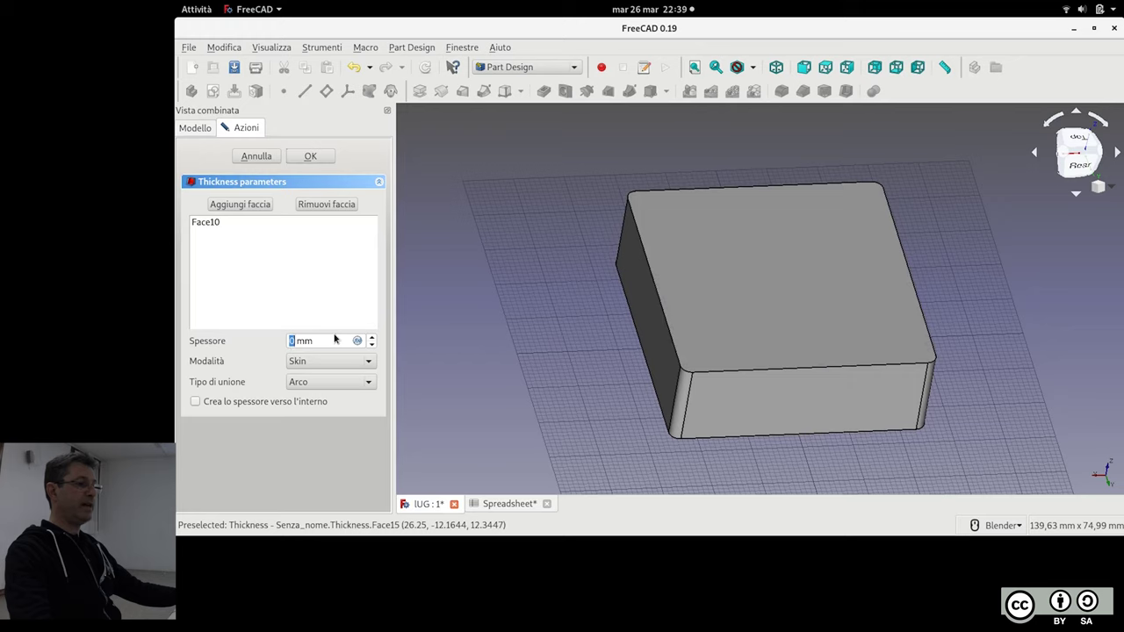
scroll(334, 340, "up", 1)
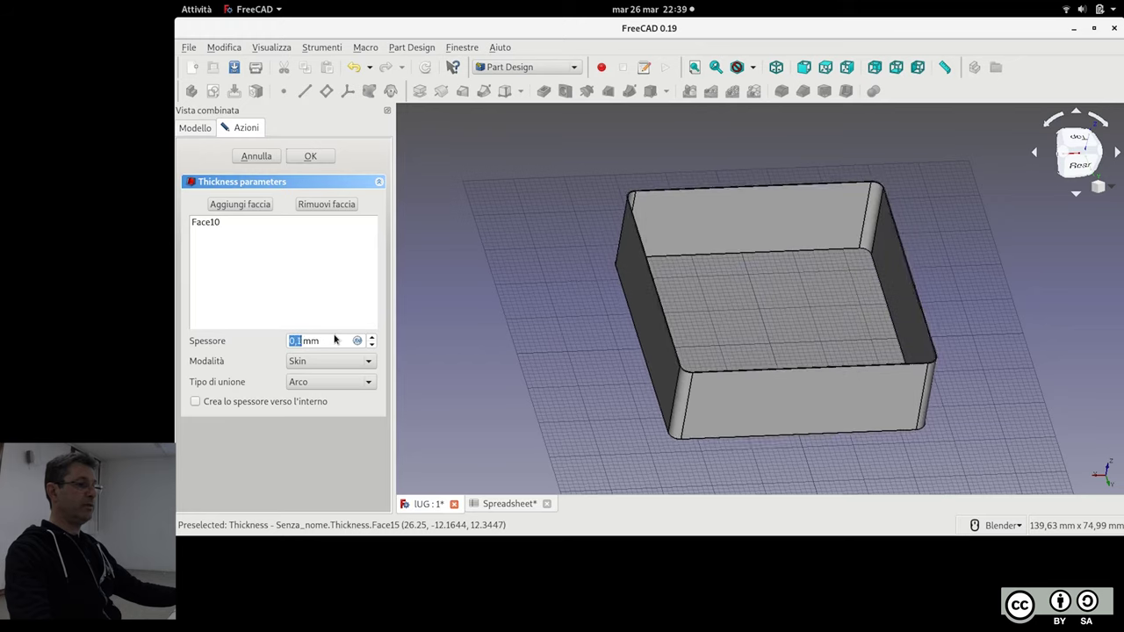
scroll(334, 340, "down", 1)
scroll(334, 340, "up", 1)
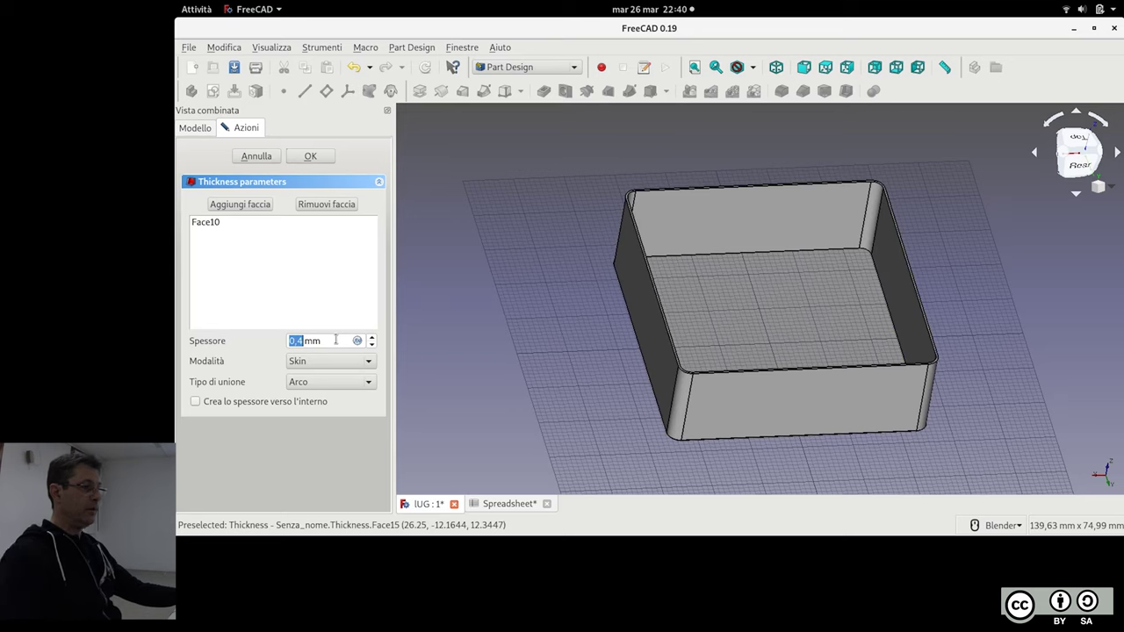
key("Return")
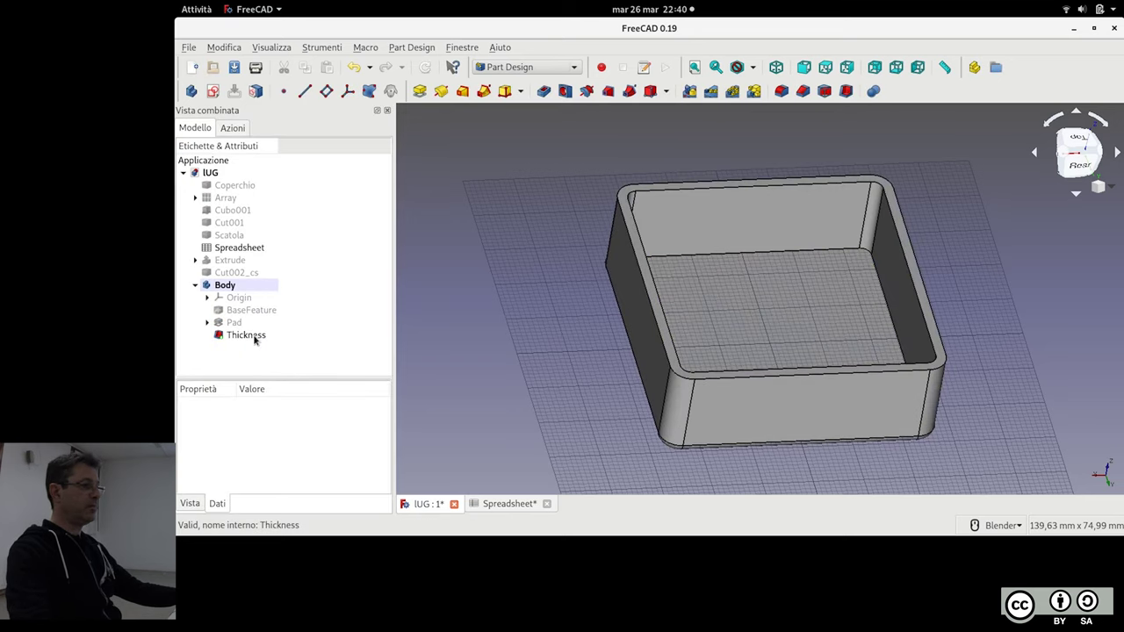
double_click(254, 335)
type("0")
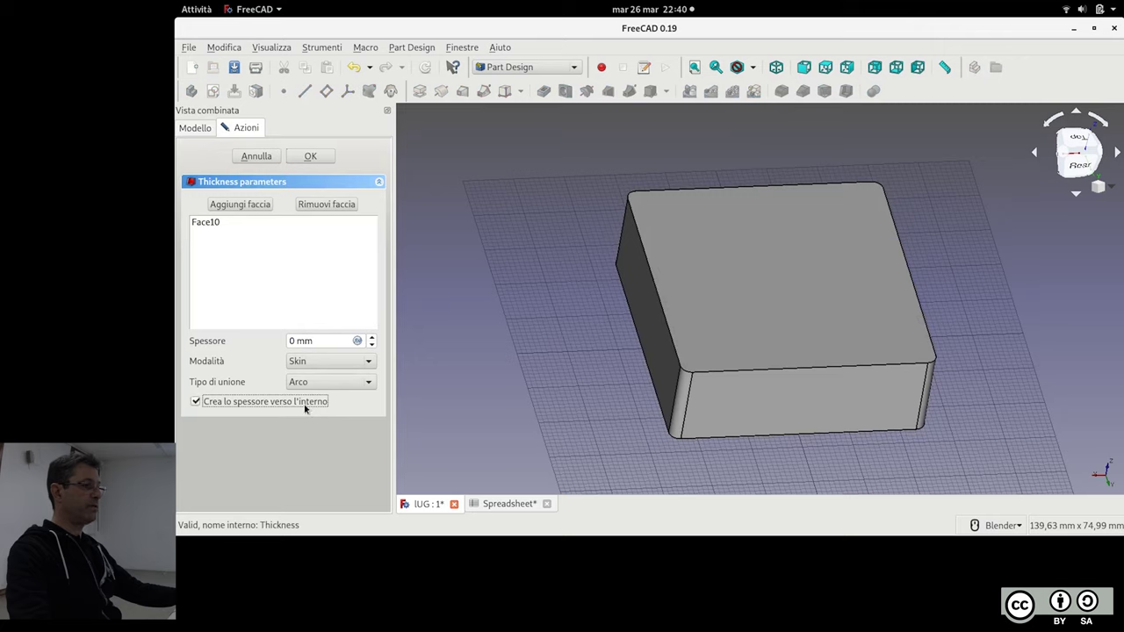
left_click_drag(330, 341, 289, 341)
type("2")
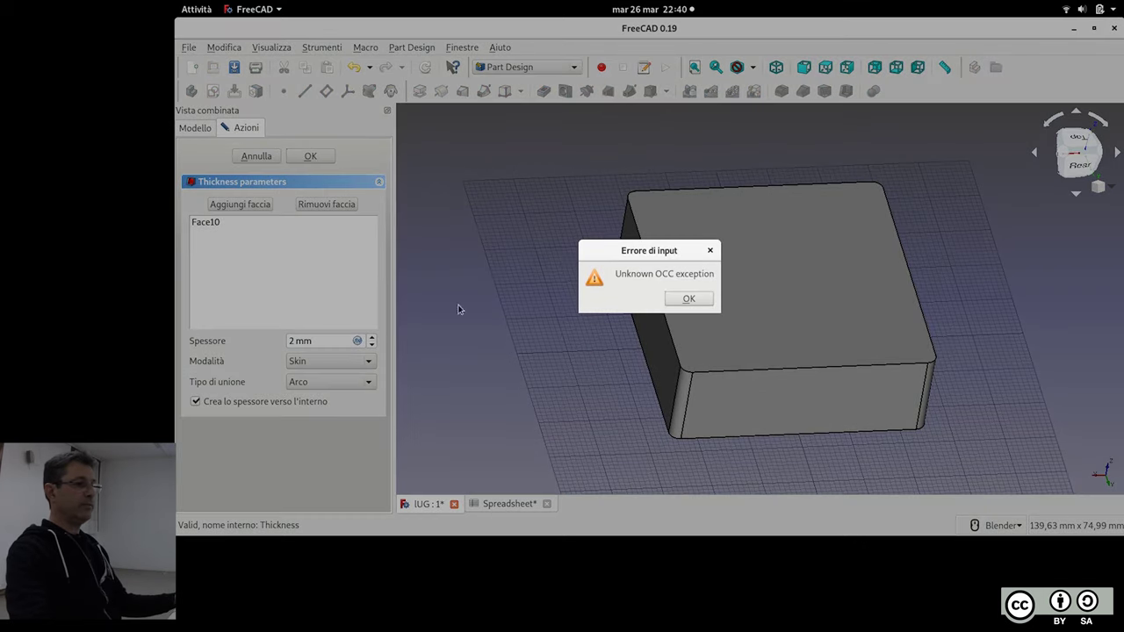
left_click(686, 300)
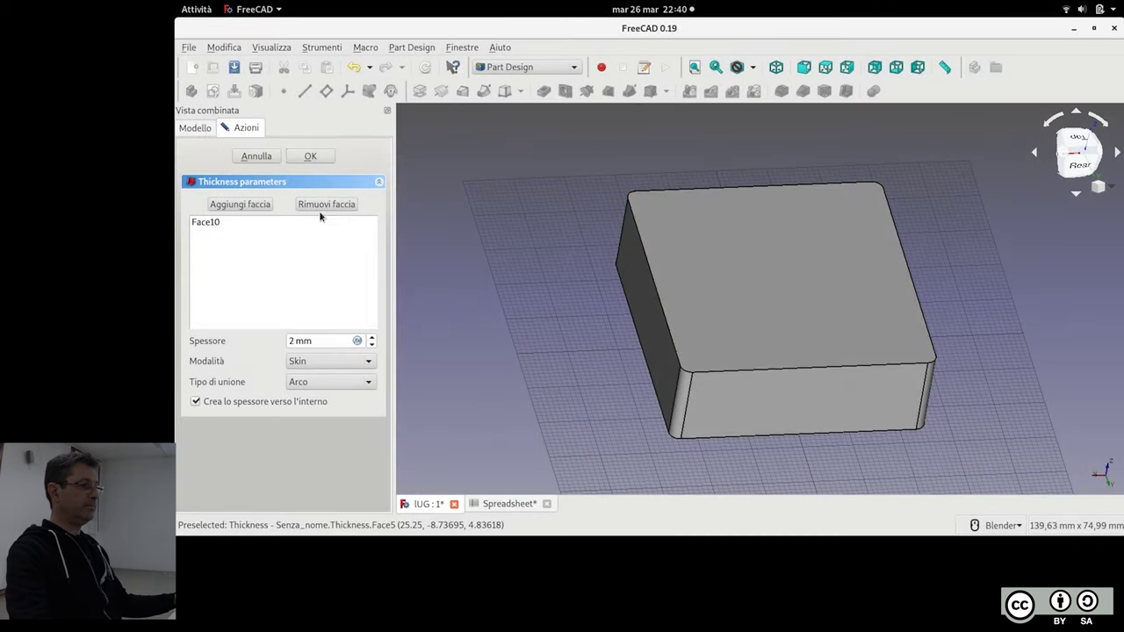
left_click(241, 402)
left_click(222, 402)
left_click(309, 157)
left_click(689, 300)
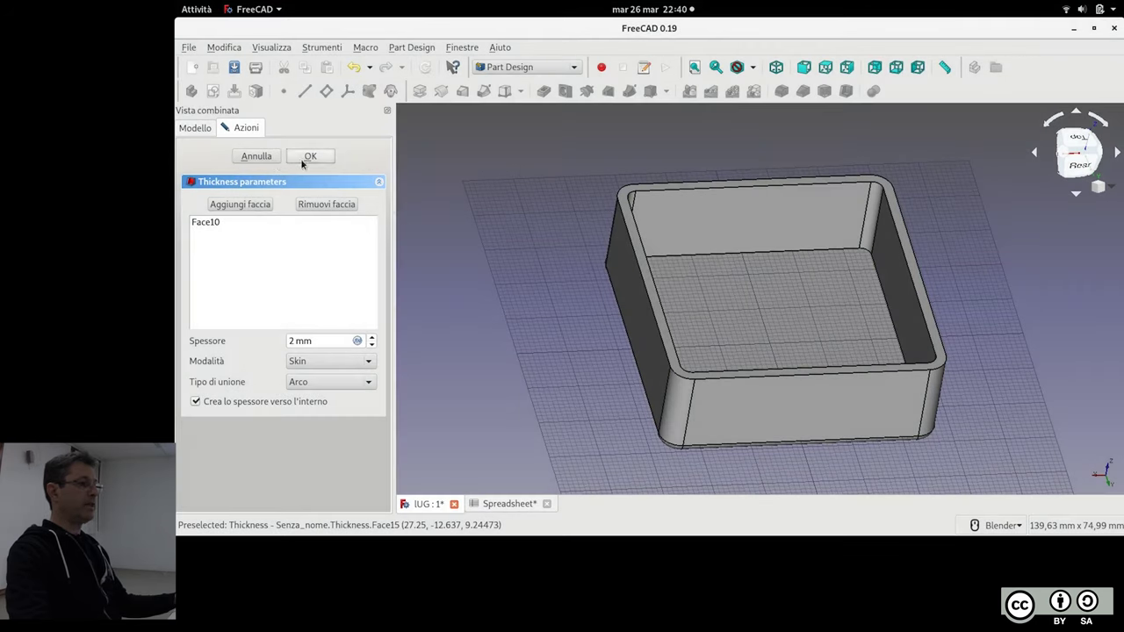
left_click(257, 157)
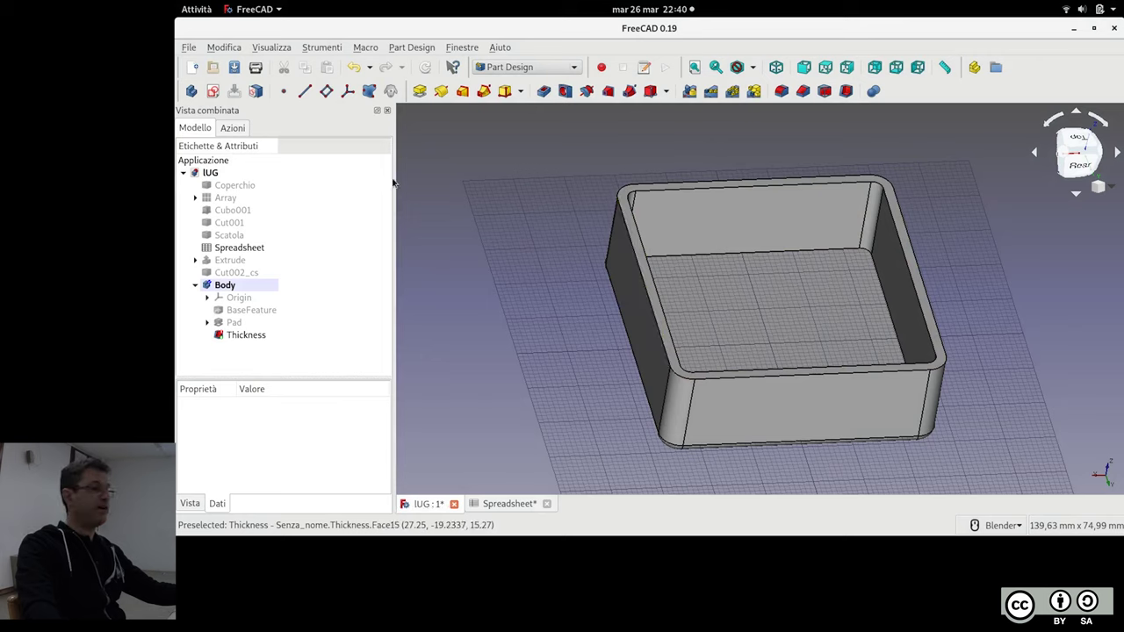
double_click(248, 335)
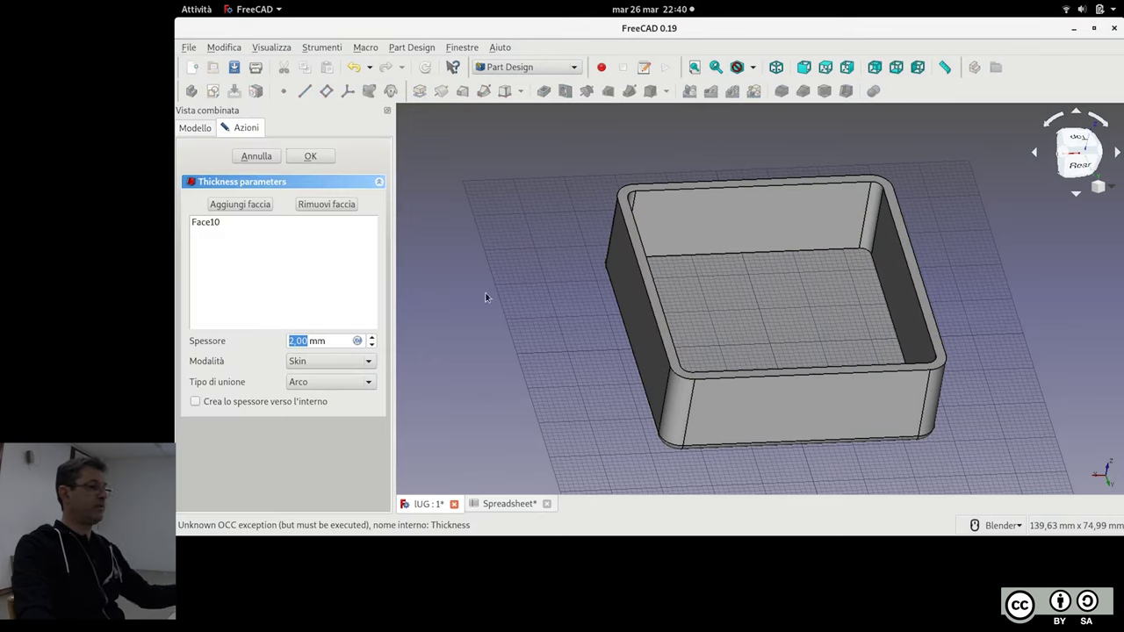
left_click(248, 403)
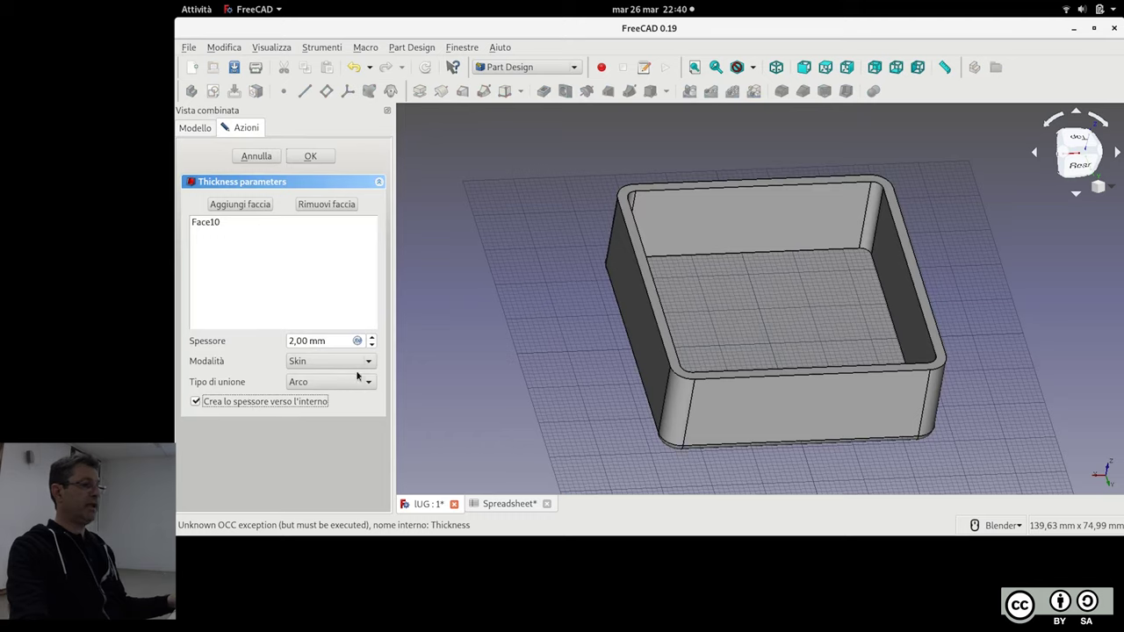
left_click(314, 160)
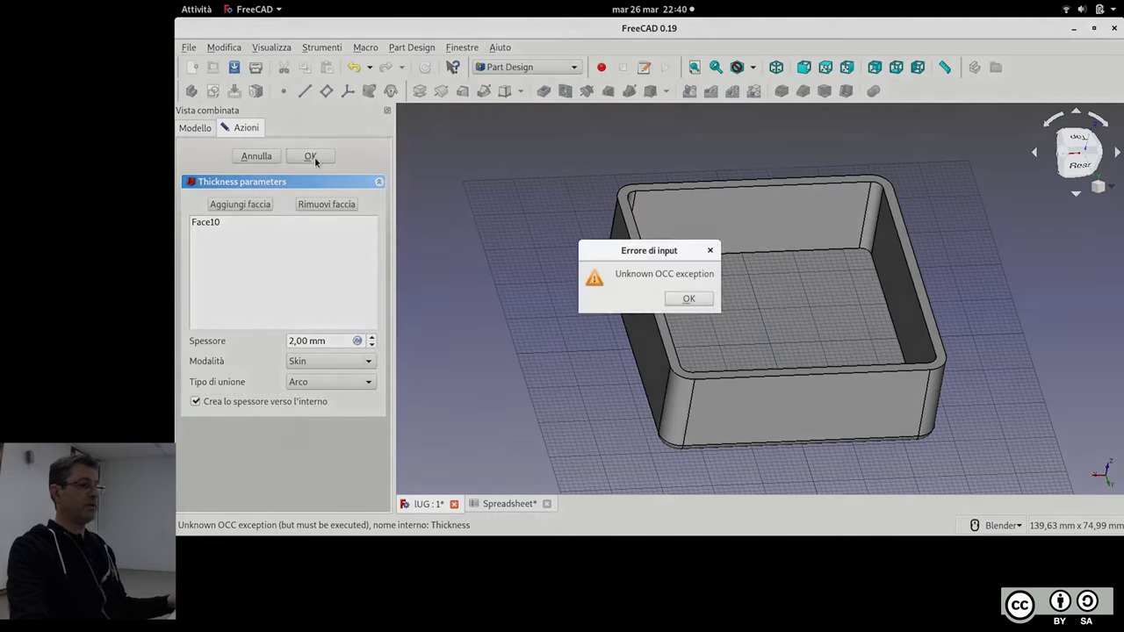
left_click(669, 297)
left_click(223, 224)
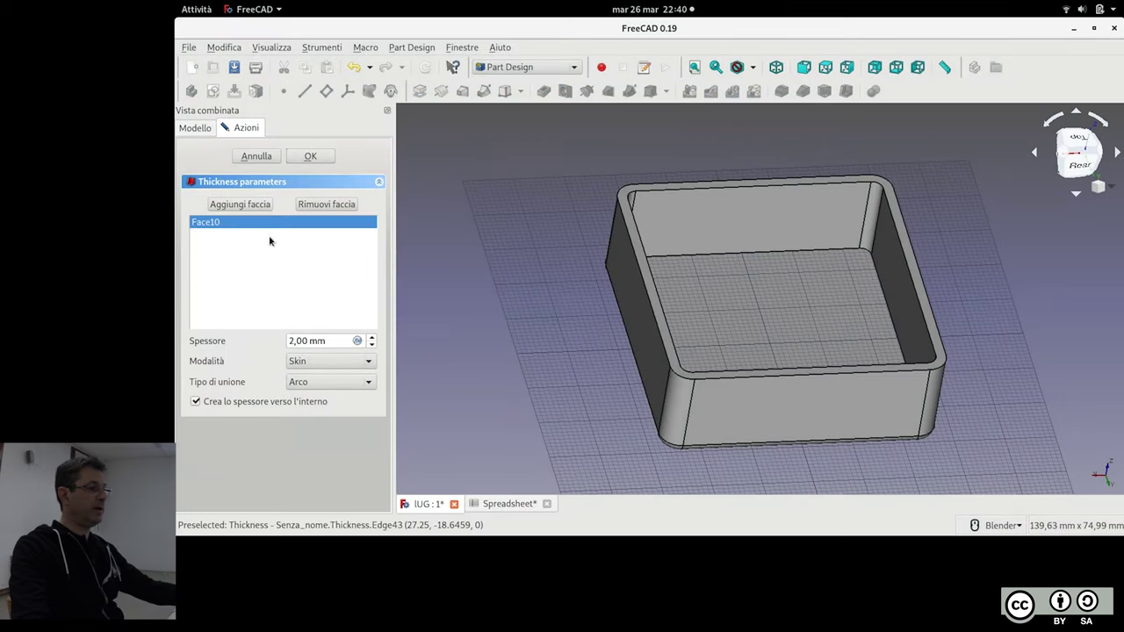
left_click(317, 363)
left_click(318, 362)
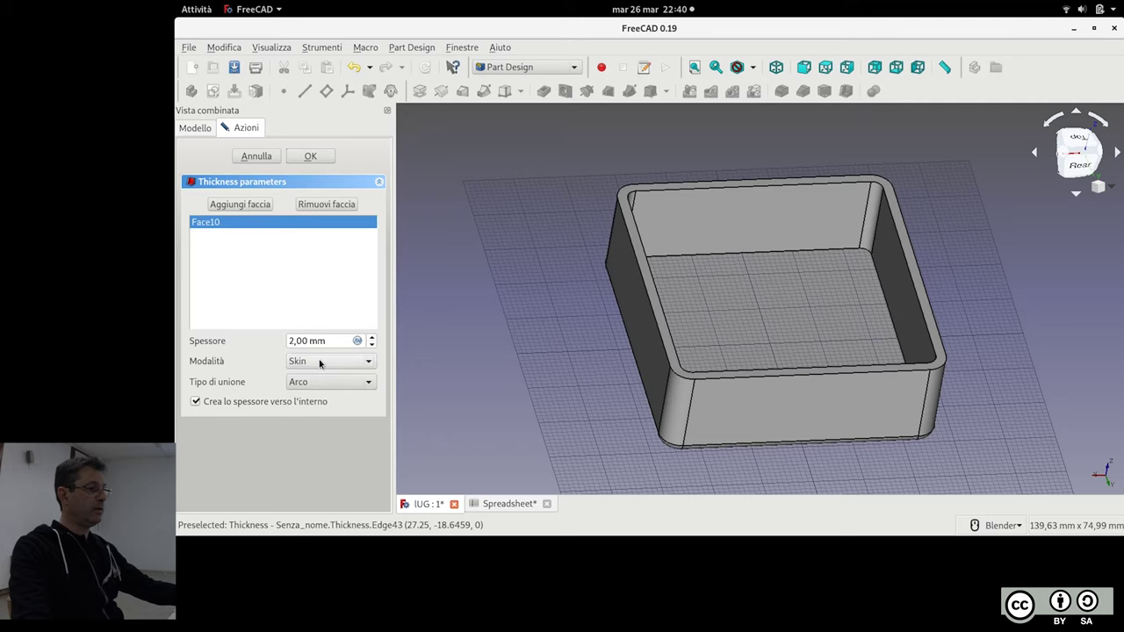
left_click(326, 380)
left_click(332, 396)
left_click(324, 160)
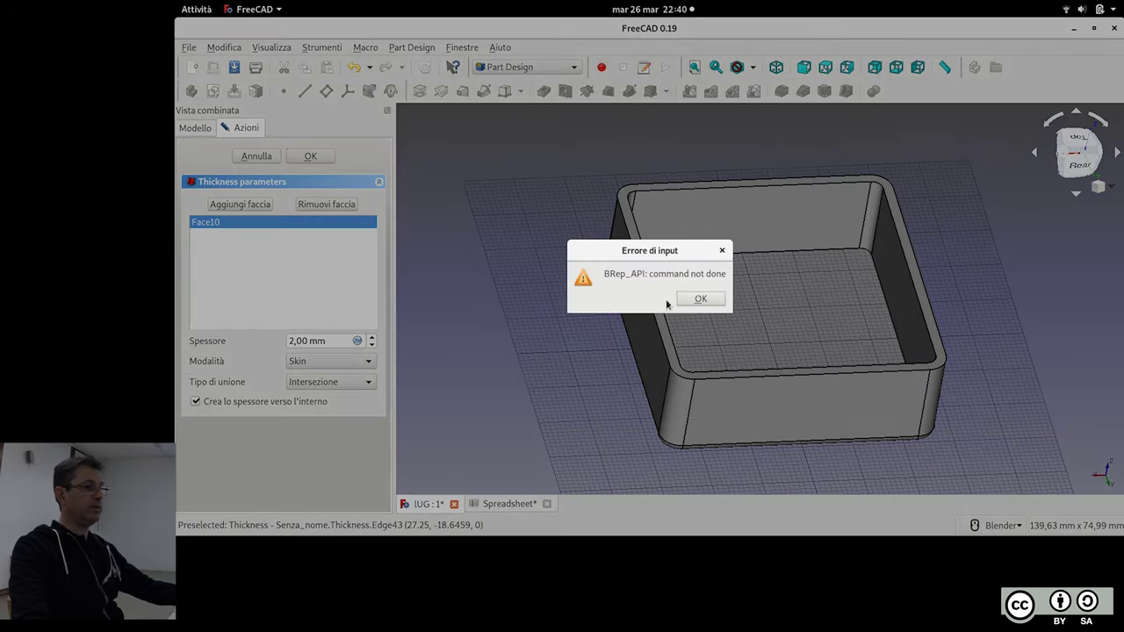
left_click(703, 297)
left_click(256, 156)
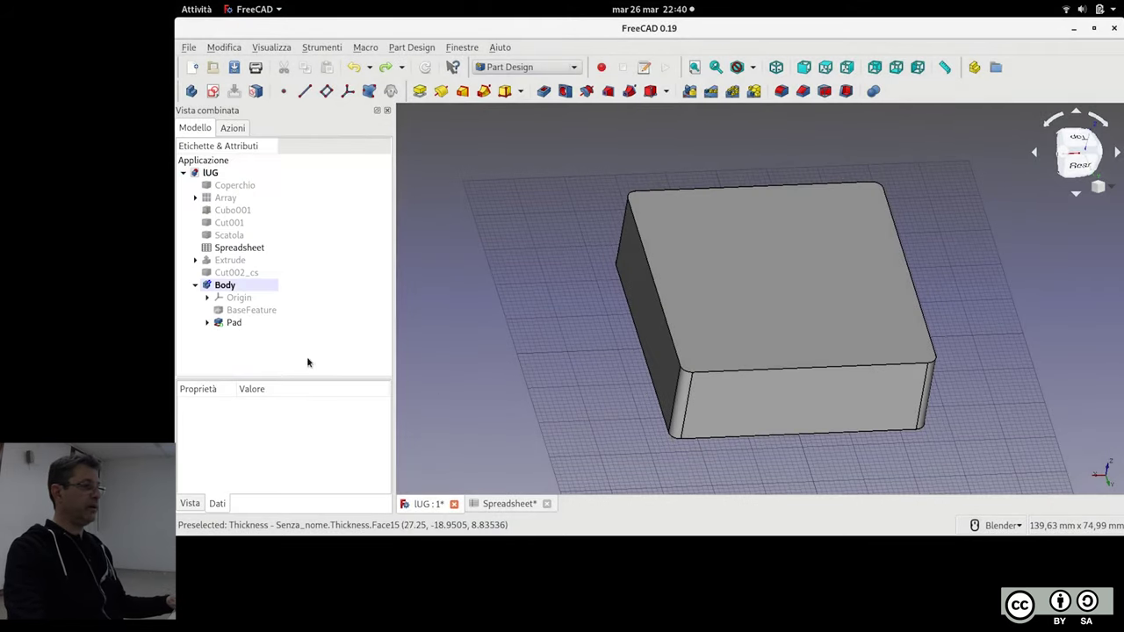
Select the Pad's top face and set up an inward Thickness shell of 2 mm
left_click(243, 321)
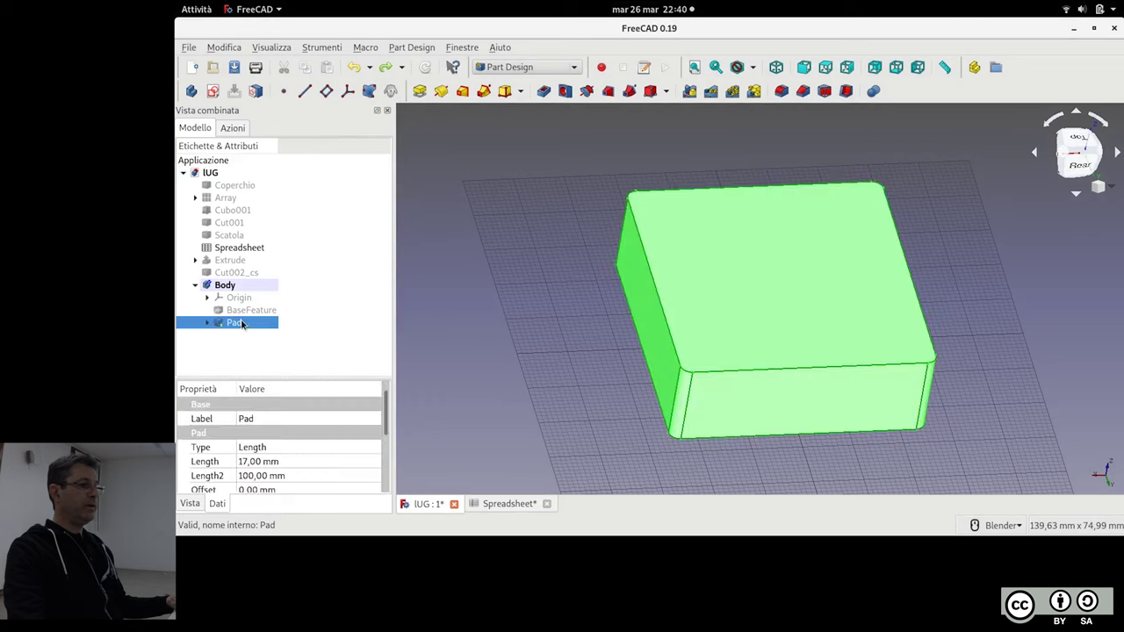
left_click(628, 243)
left_click(720, 219)
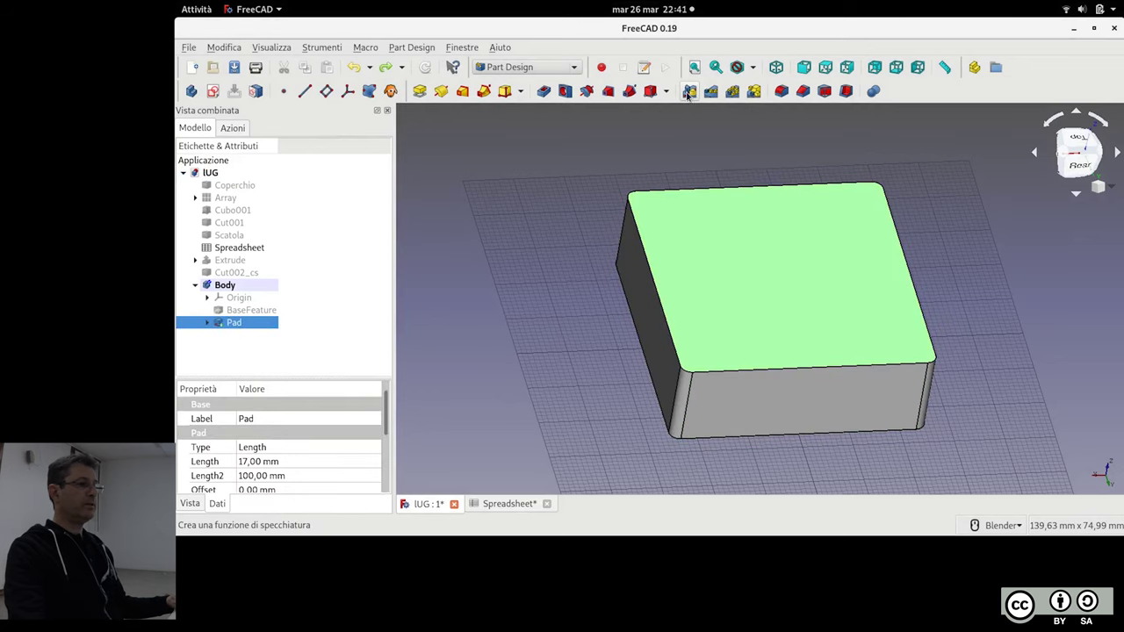
left_click(826, 91)
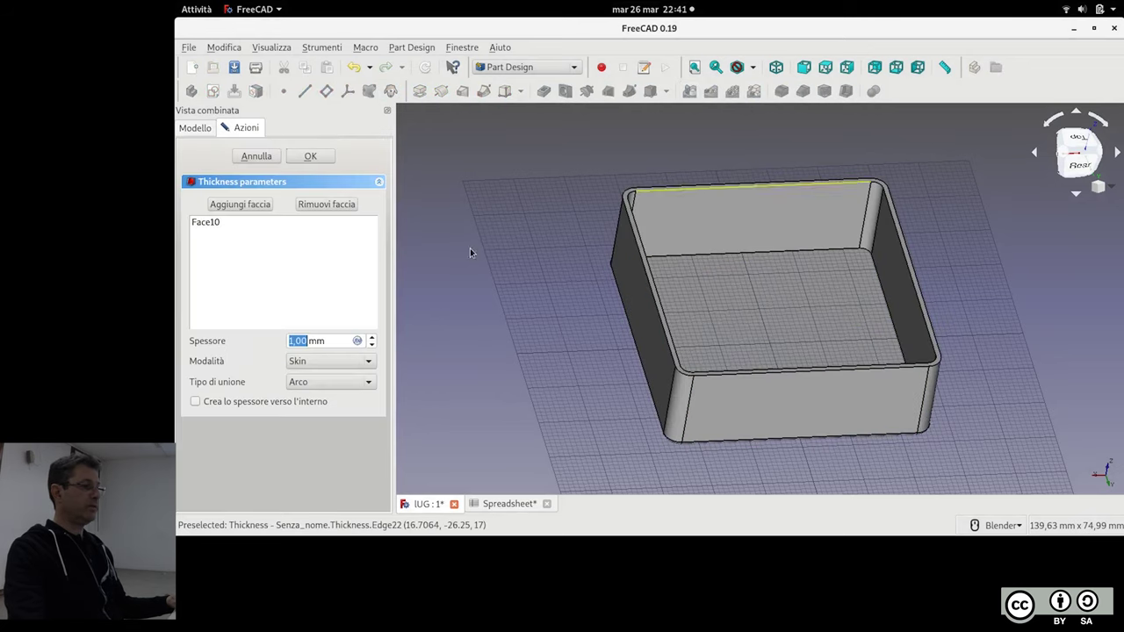
left_click(256, 404)
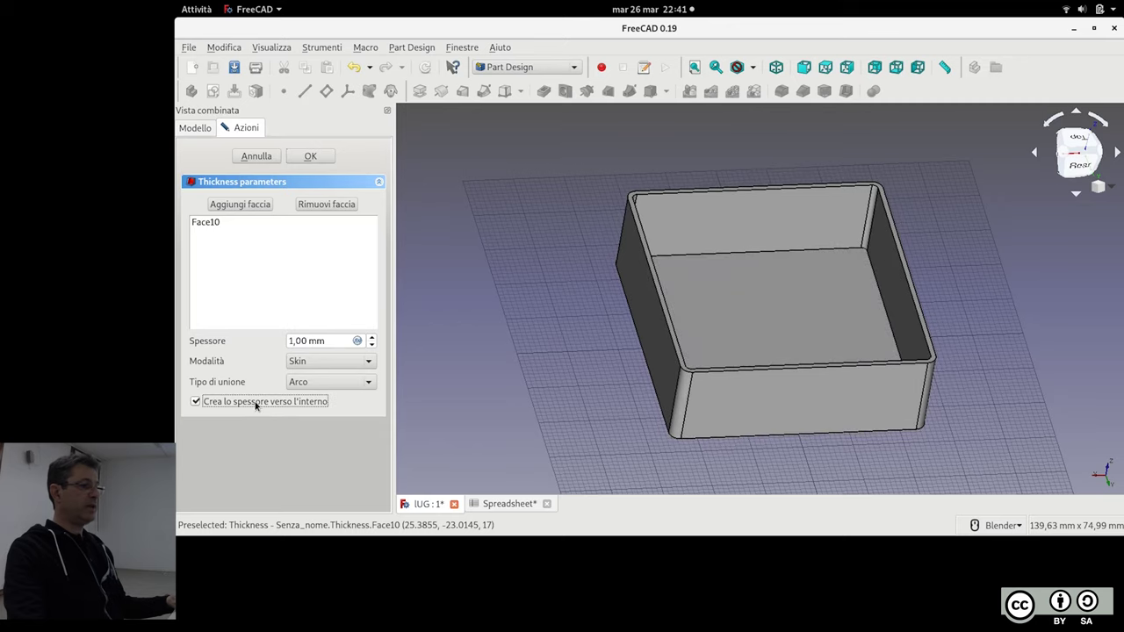
left_click_drag(337, 339, 290, 341)
type("2")
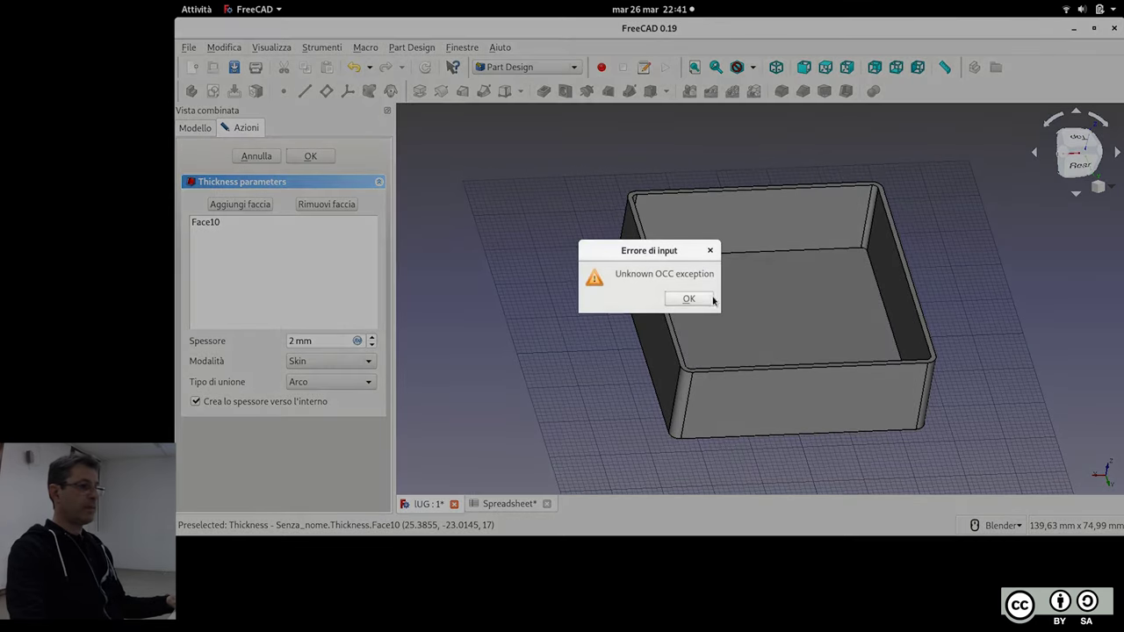
Try confirming the 2 mm shell, dismiss the errors, cancel, and retry Thickness on the Pad
left_click(702, 300)
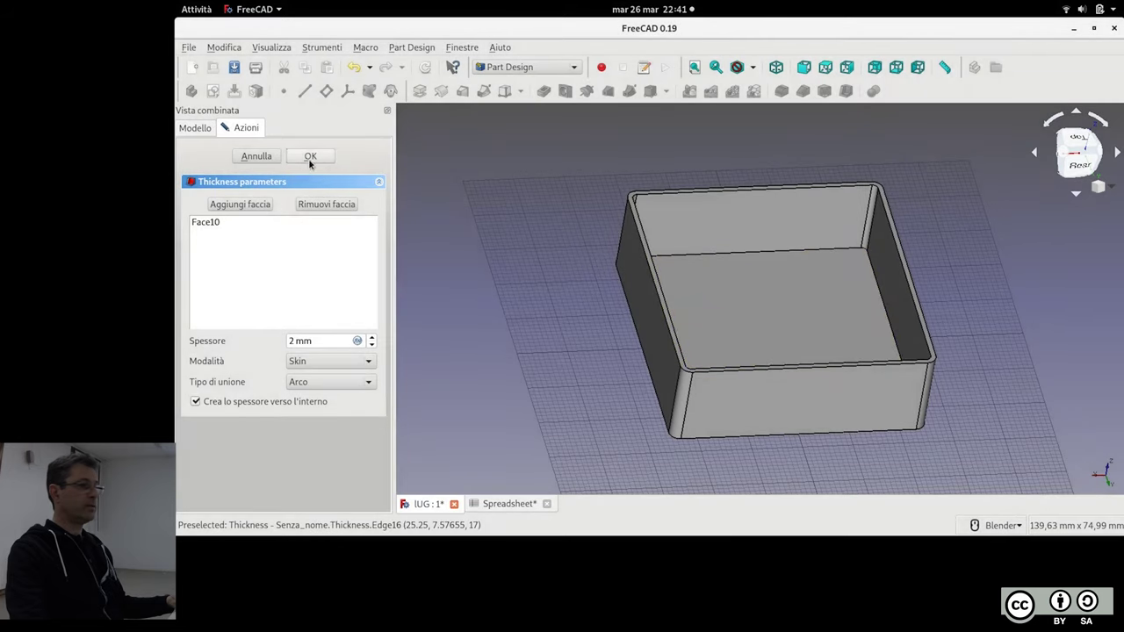
left_click(310, 157)
left_click(708, 299)
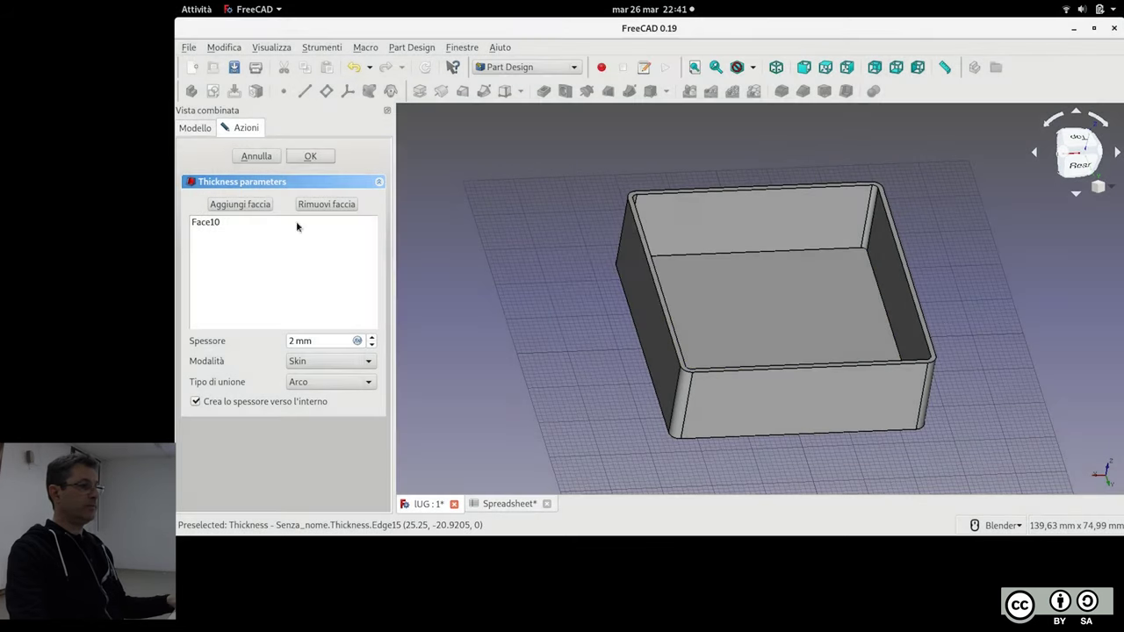
left_click(234, 158)
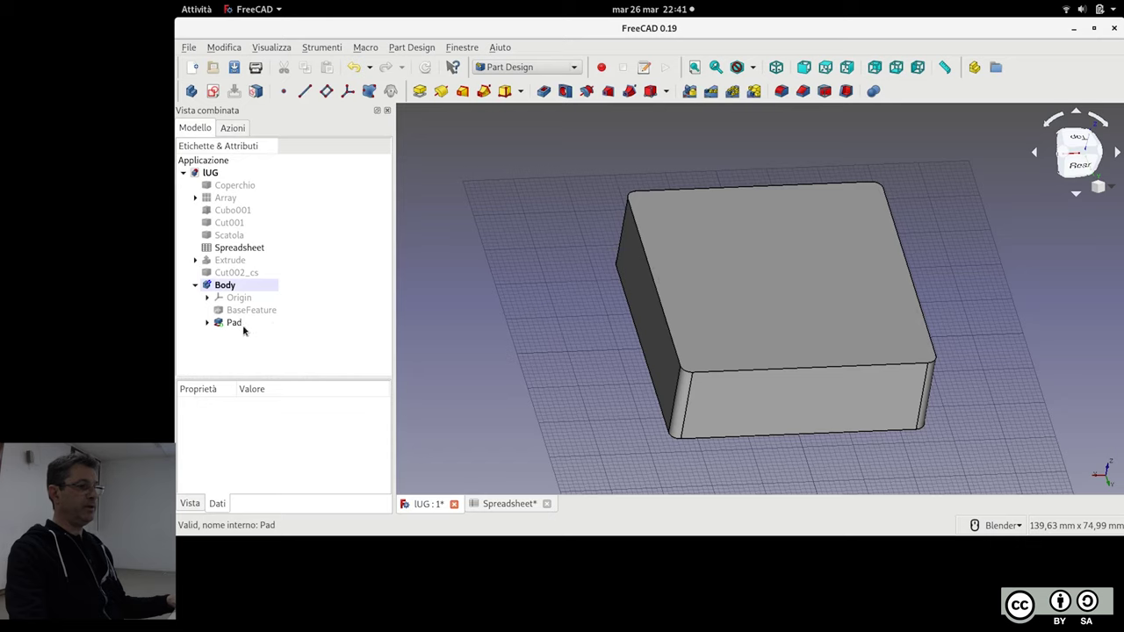
left_click(236, 323)
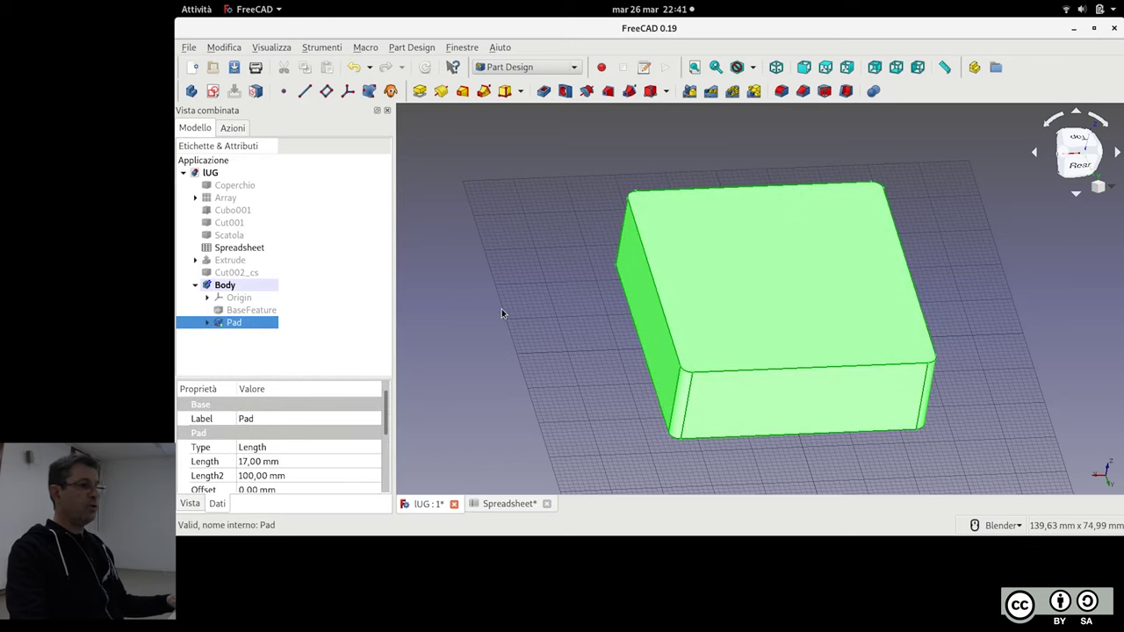
left_click(847, 91)
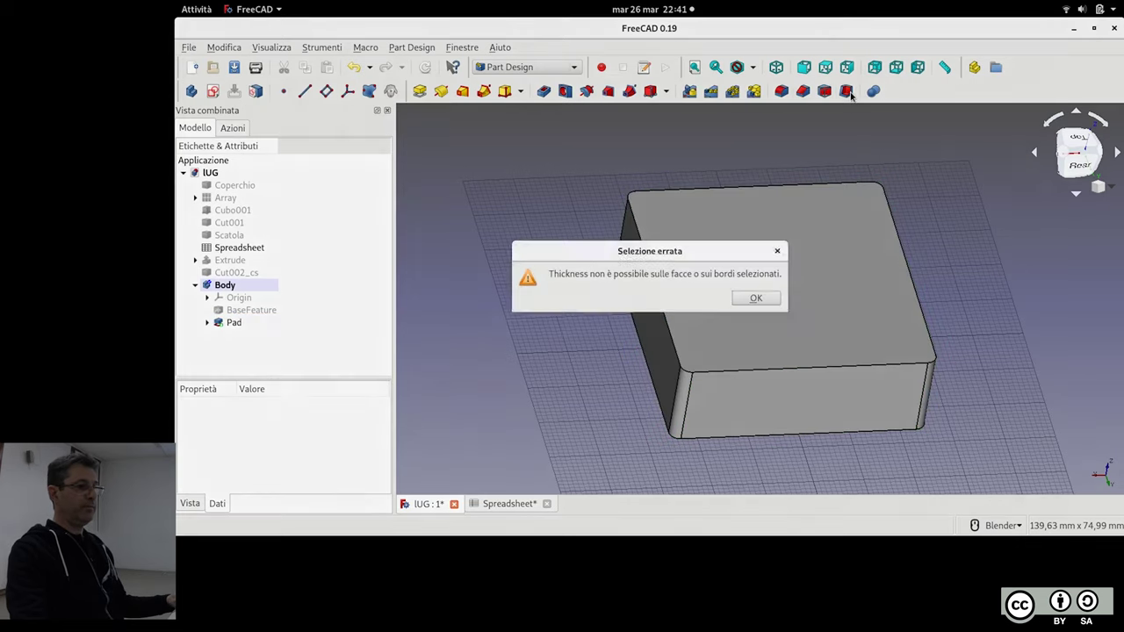
Dismiss the warning, select the top and right faces, try Thickness, then cancel it
left_click(775, 303)
left_click(760, 273)
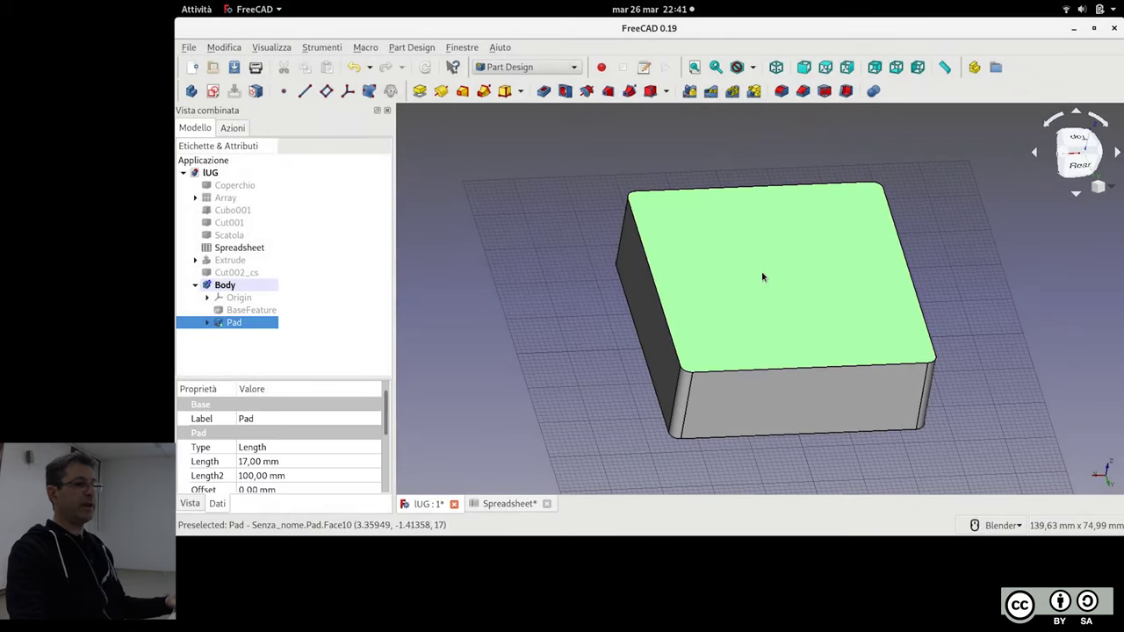
mouse_move(875, 325)
middle_mouse_down()
mouse_move(694, 346)
mouse_move(877, 369)
middle_mouse_up()
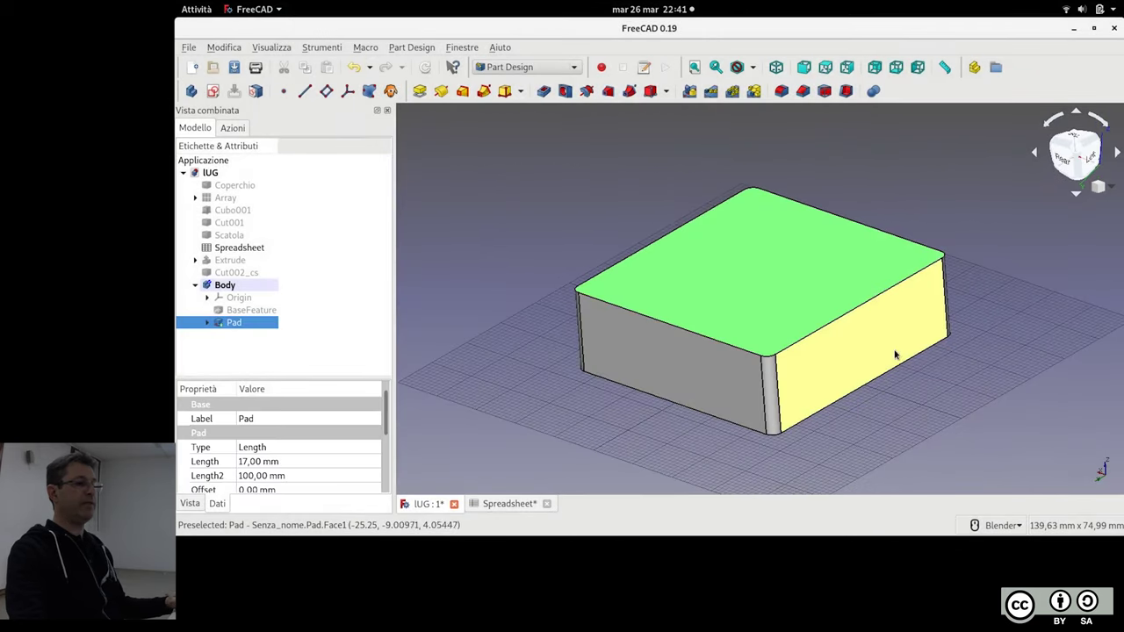
left_click(859, 343, "ctrl")
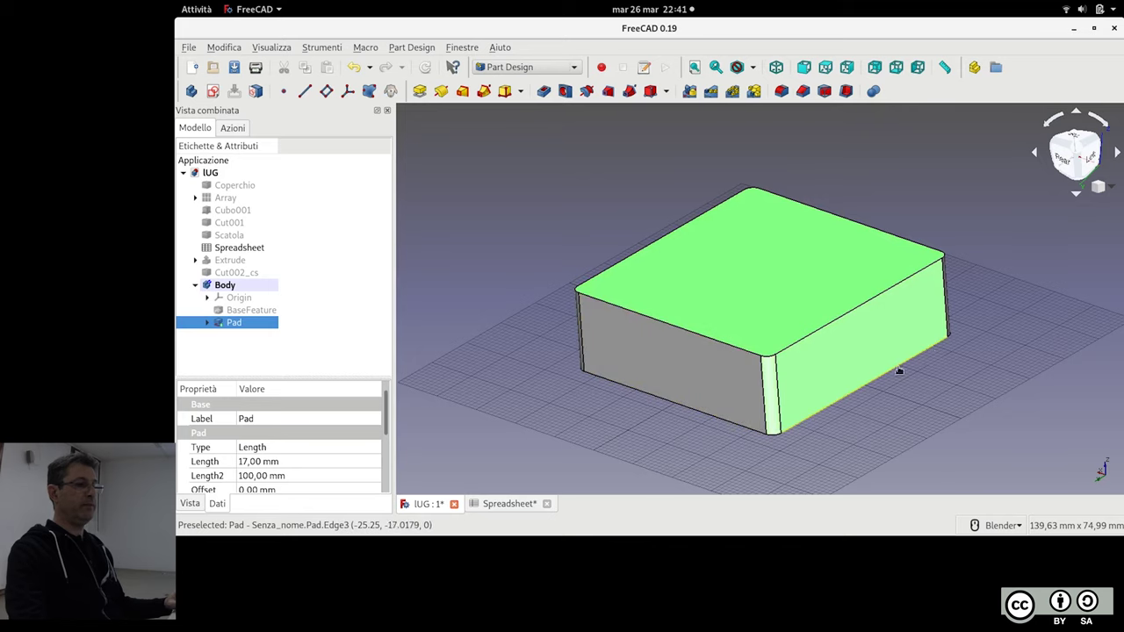
mouse_move(794, 397)
middle_mouse_down()
mouse_move(790, 369)
mouse_move(836, 345)
middle_mouse_up()
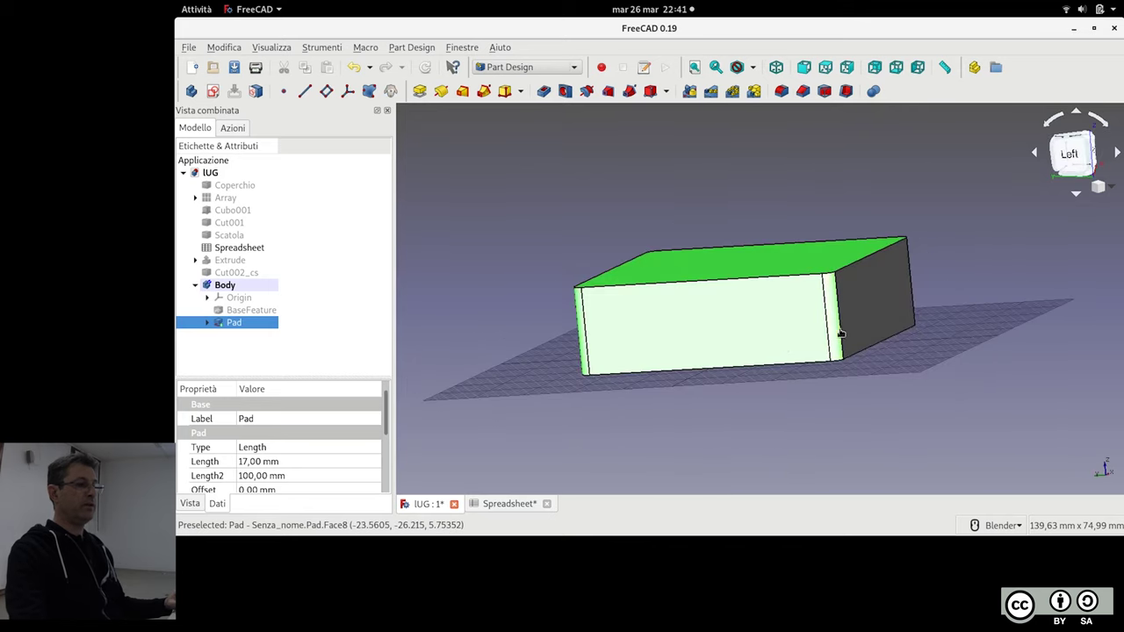
left_click(845, 91)
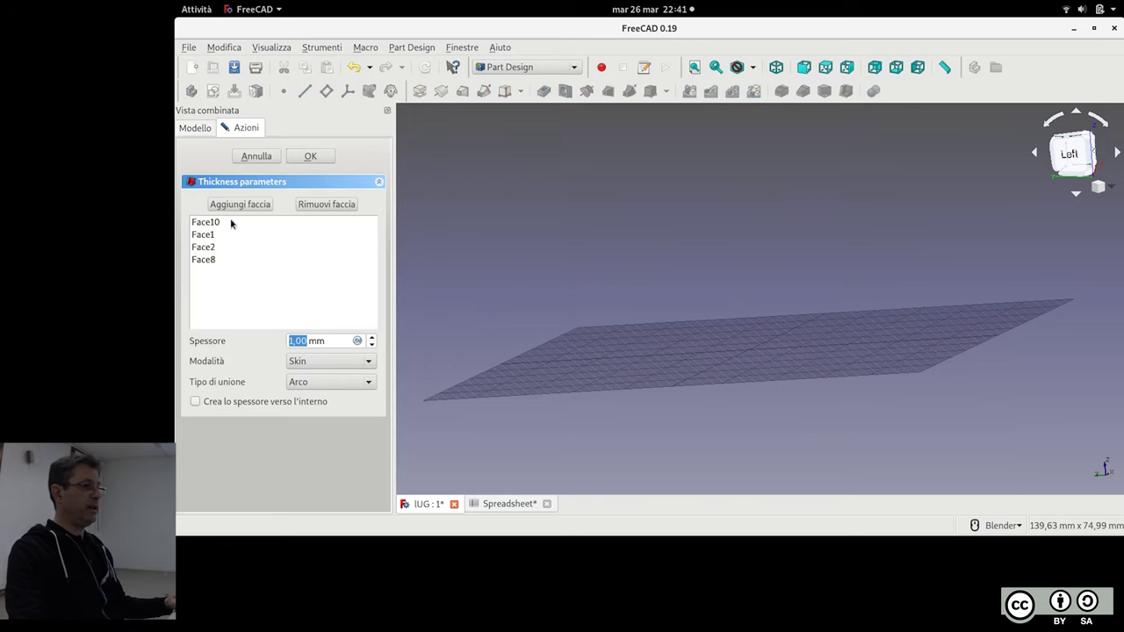
left_click(255, 155)
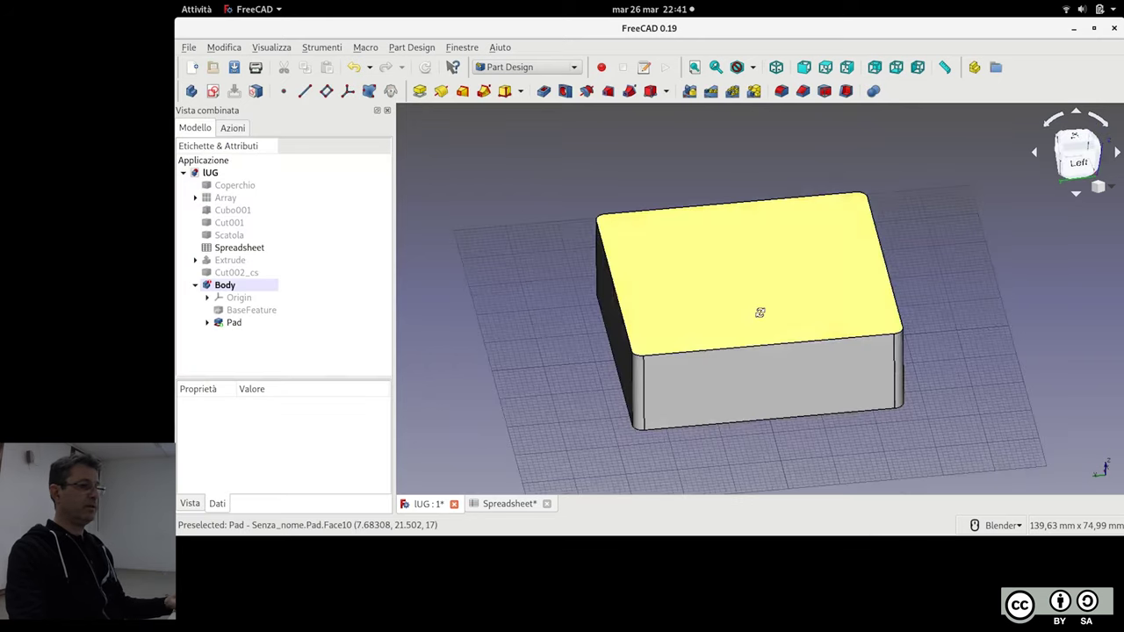
Reselect the top and front faces, try Thickness again, and cancel it
middle_click_drag(760, 312, 808, 351)
left_click(807, 351)
left_click(835, 420)
left_click(810, 347, "ctrl")
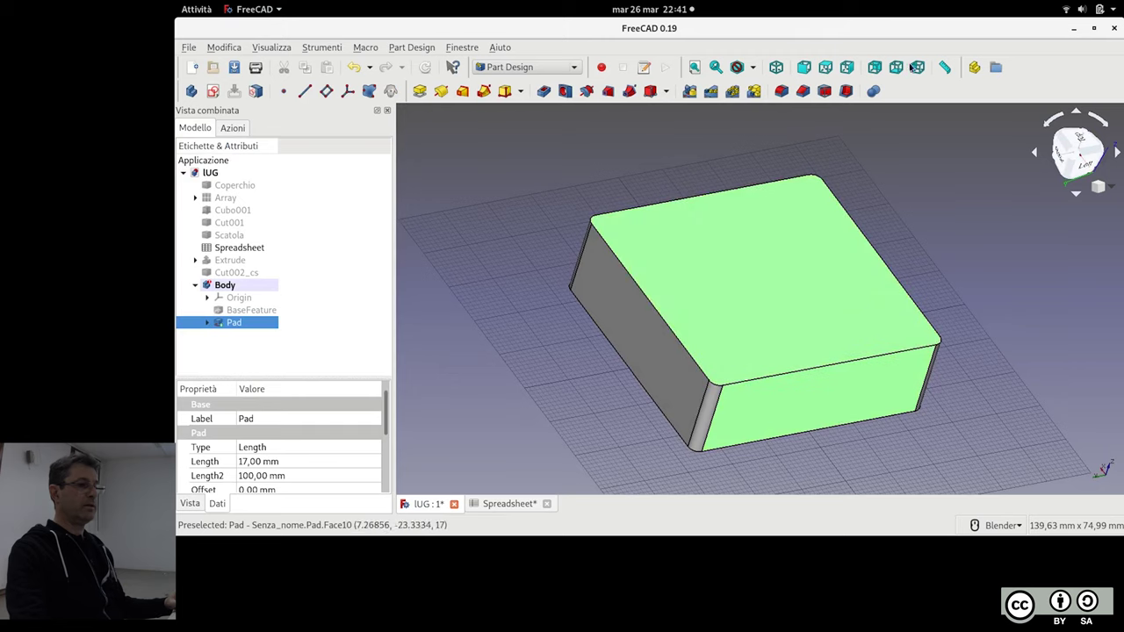
left_click(846, 91)
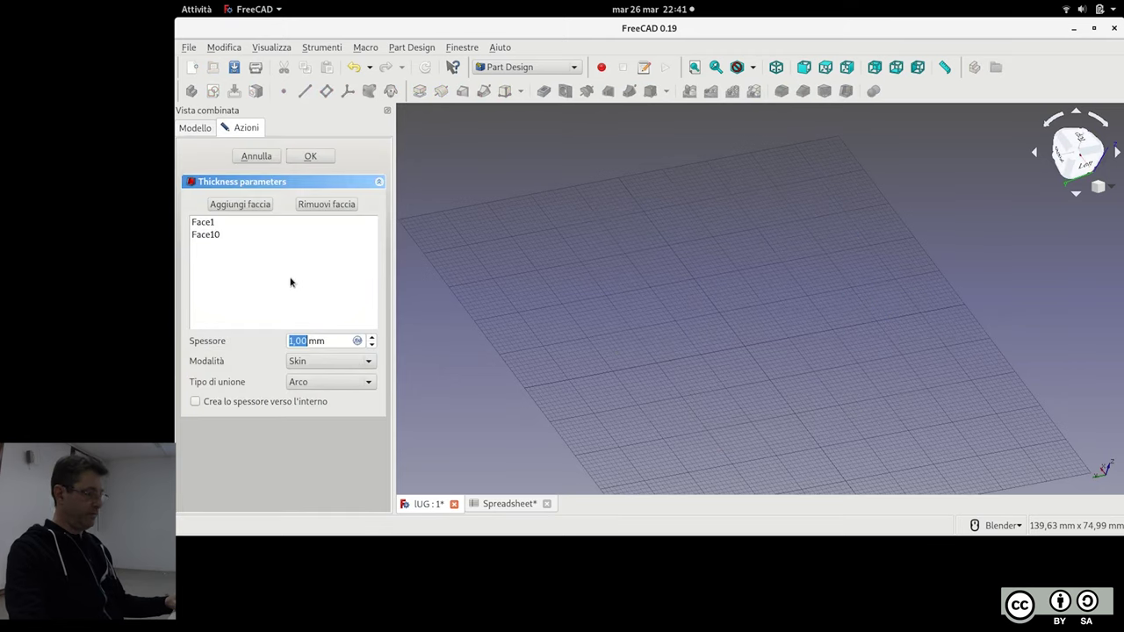
left_click(250, 158)
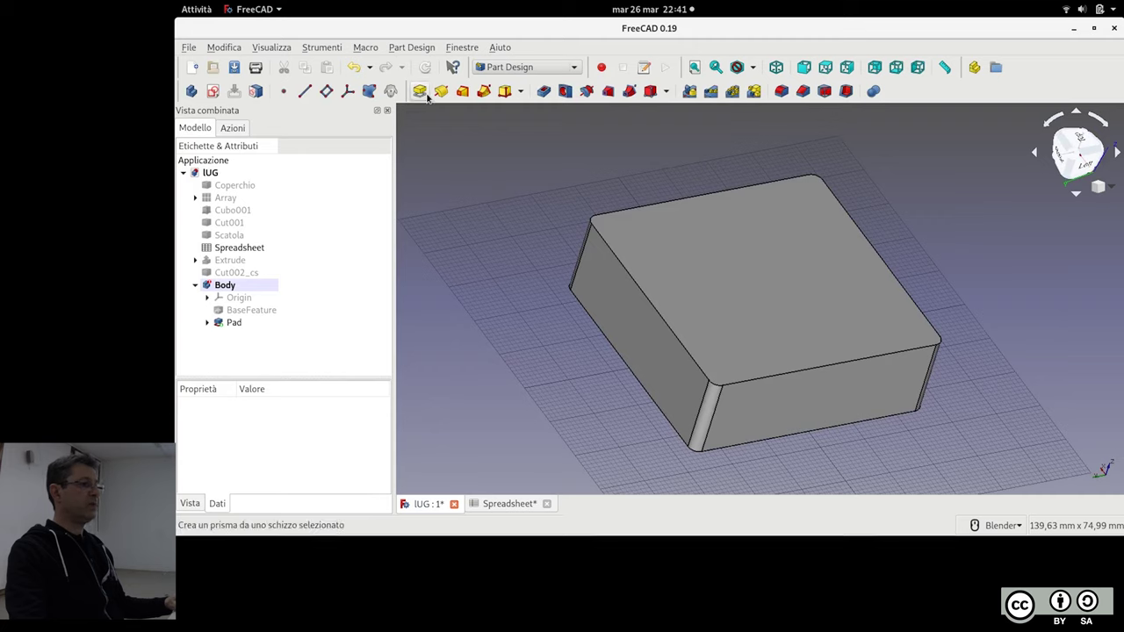
Switch to the Part workbench and select the Body
left_click(535, 67)
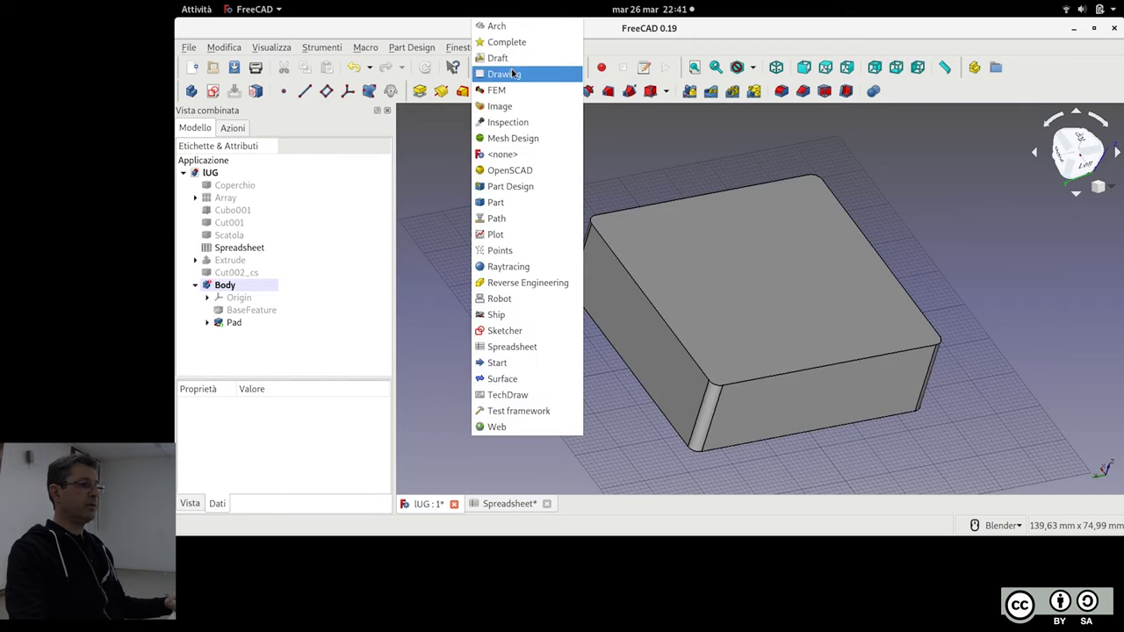
left_click(533, 202)
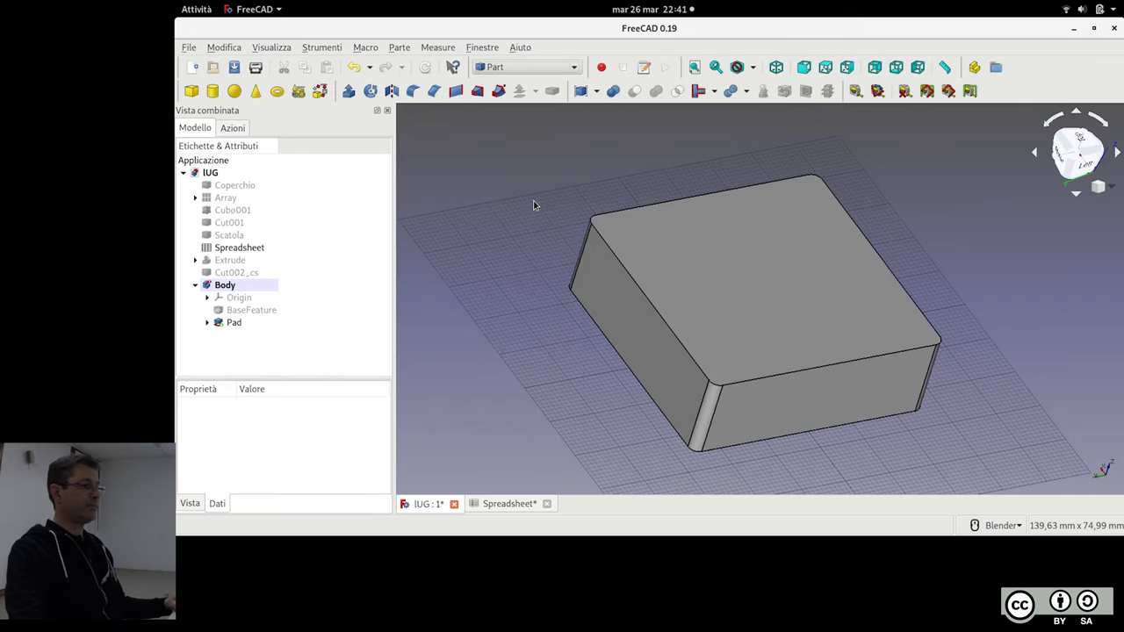
left_click(225, 285)
left_click(248, 322)
left_click(225, 285)
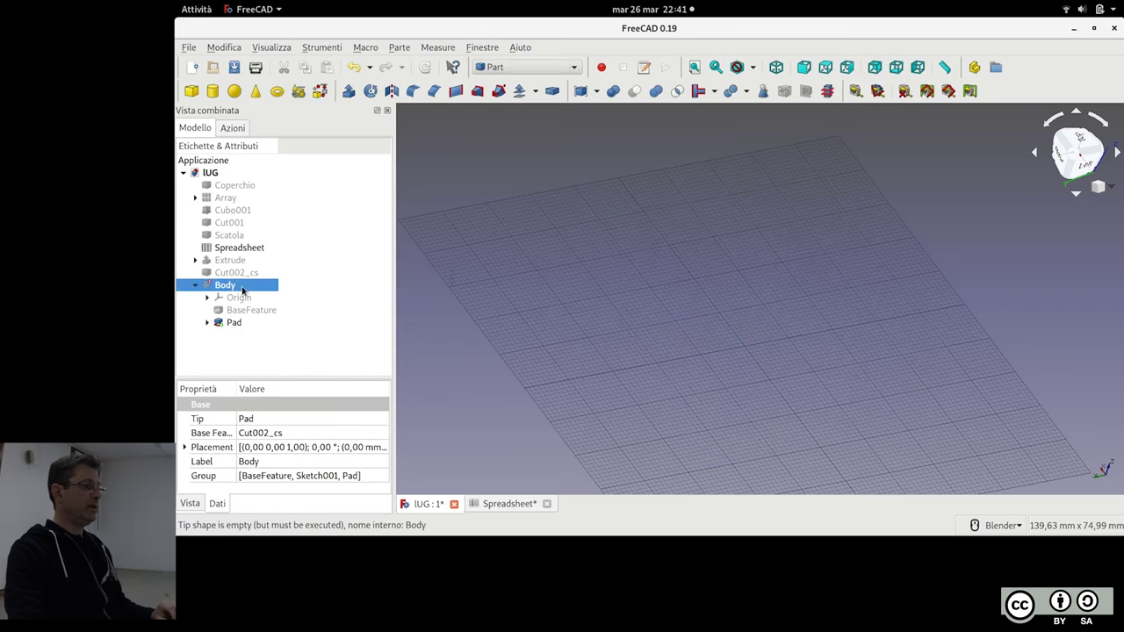
Add a 10 mm cube, Cubo002, and zoom in on it
left_click(191, 93)
scroll(746, 290, "up", 1)
scroll(755, 285, "up", 3)
scroll(763, 282, "up", 2)
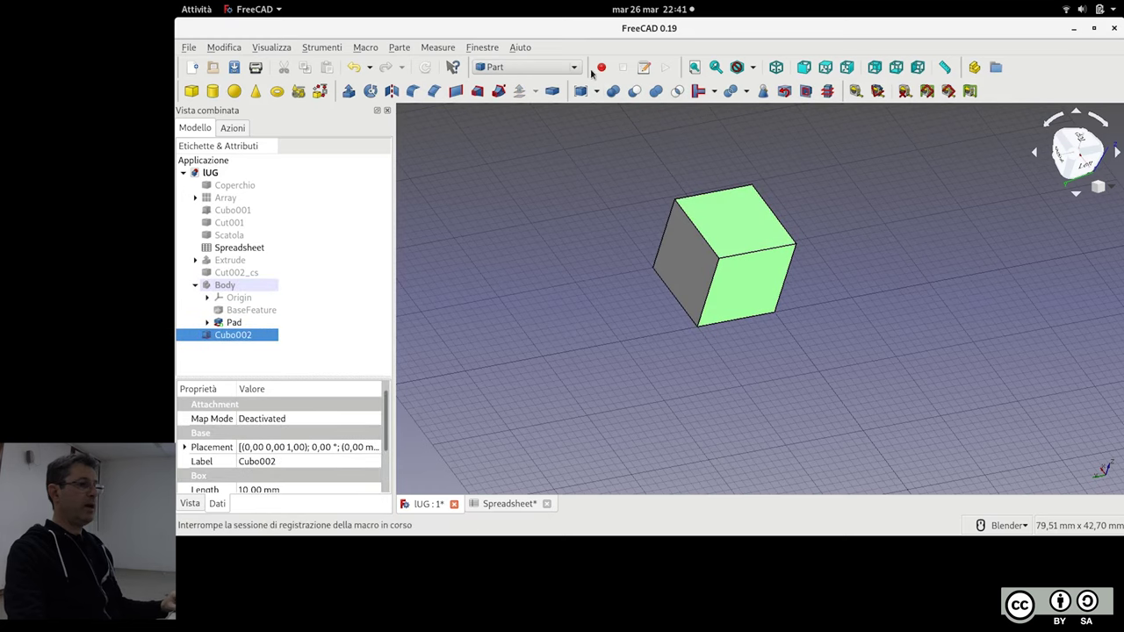
left_click(525, 67)
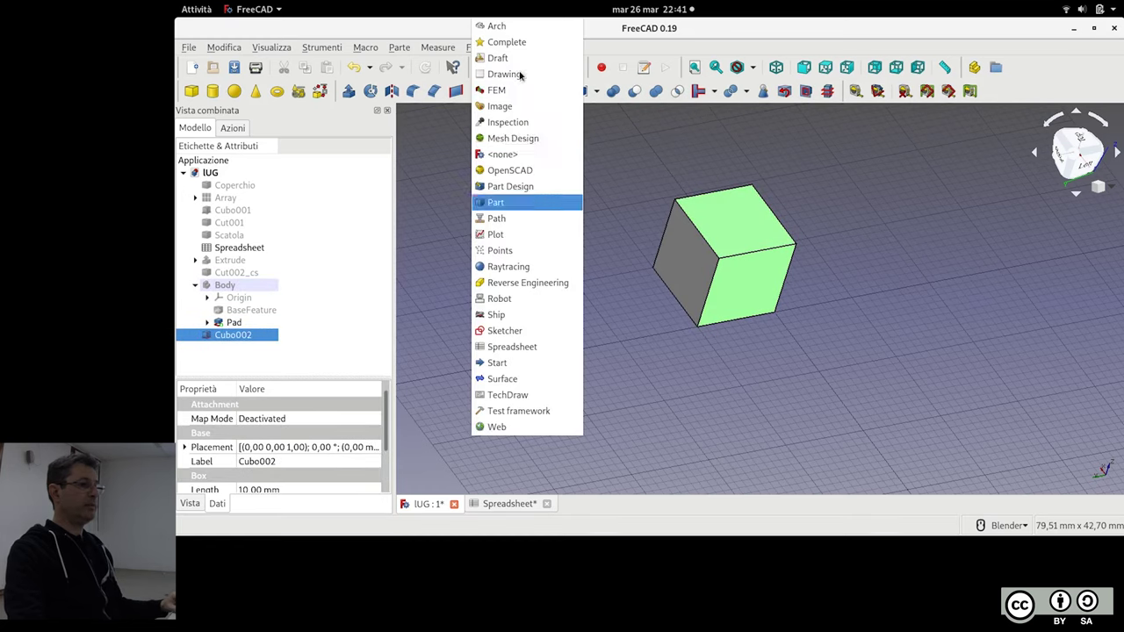
Return to Part Design and try Thickness on the cube, dismissing the active Body warnings
left_click(603, 167)
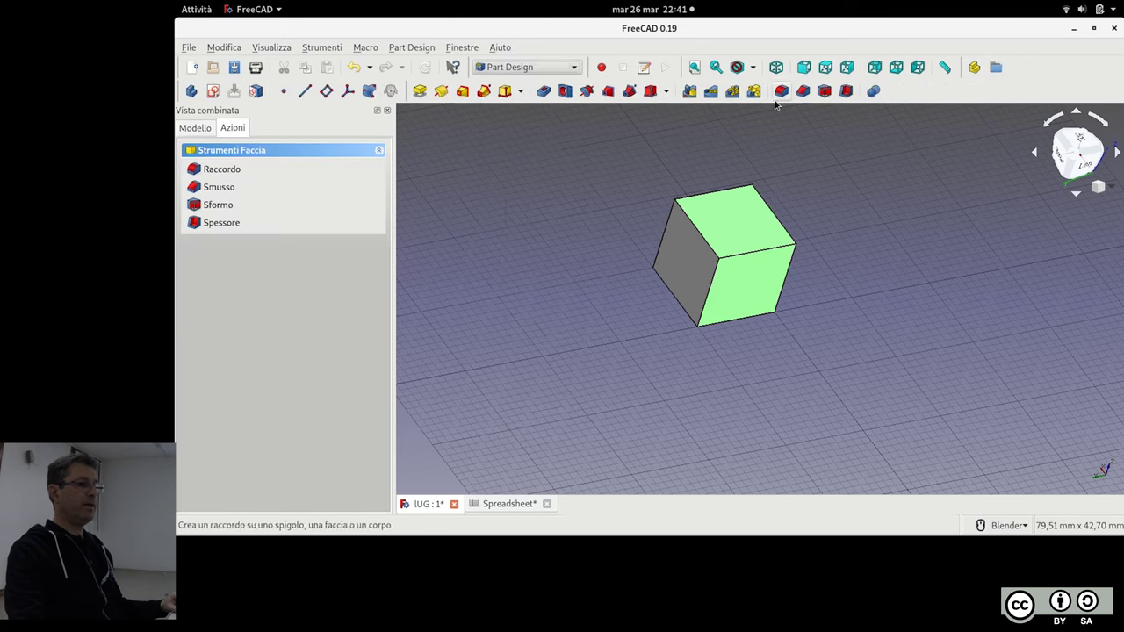
left_click(851, 91)
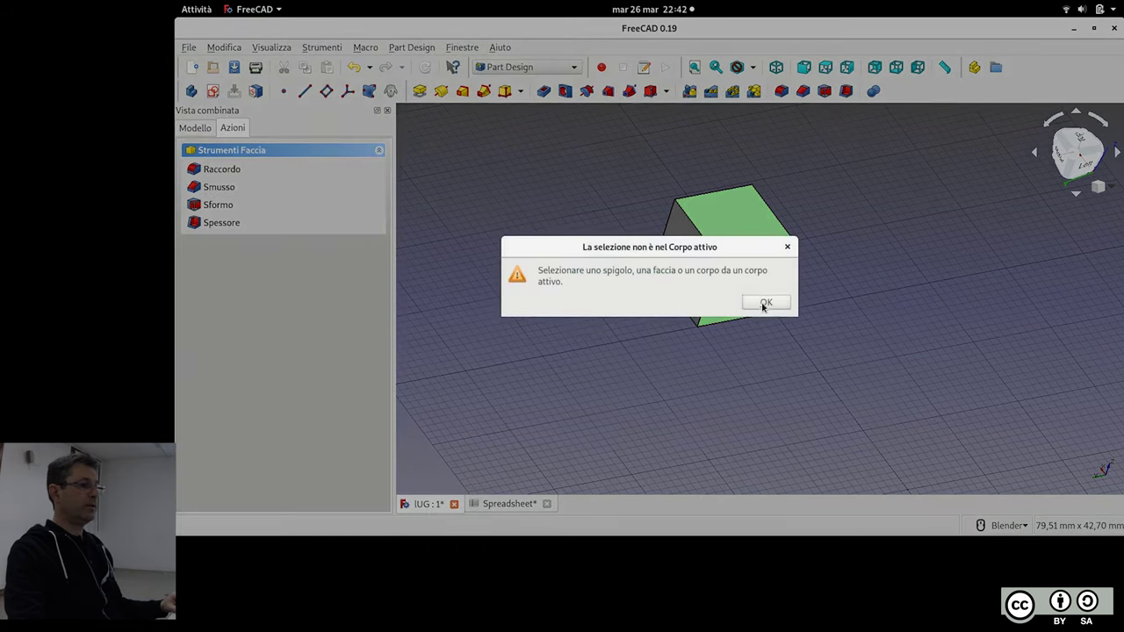
left_click(763, 303)
left_click(208, 131)
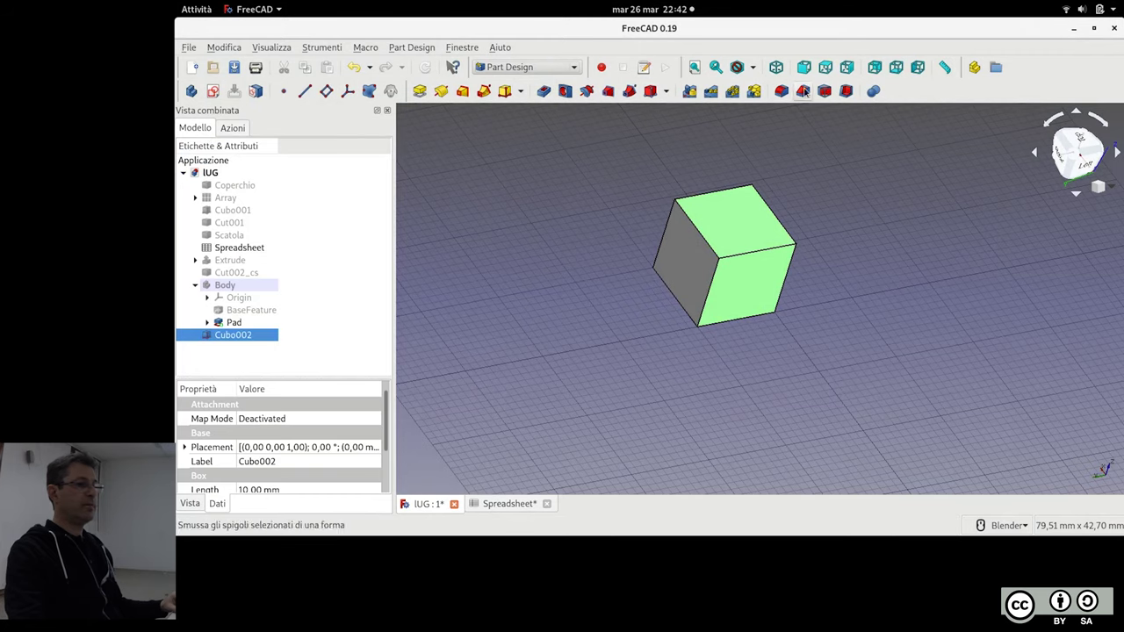
left_click(850, 91)
left_click(763, 303)
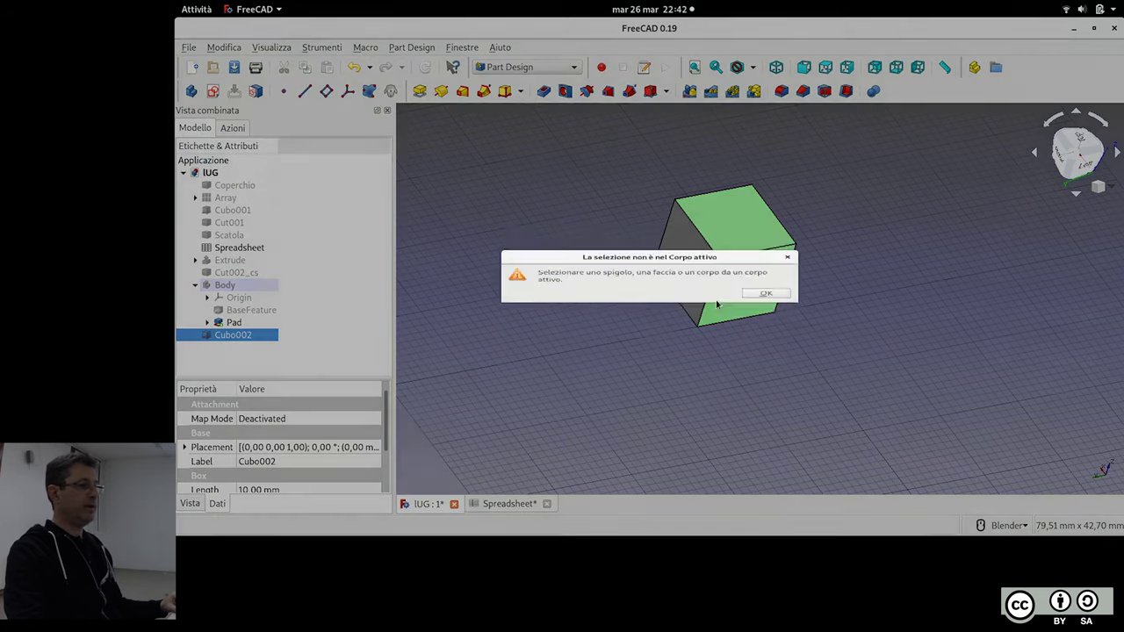
left_click(495, 395)
Select Cubo002's top face and retry Thickness twice, dismissing each active Body warning
left_click(233, 334)
left_click(728, 220)
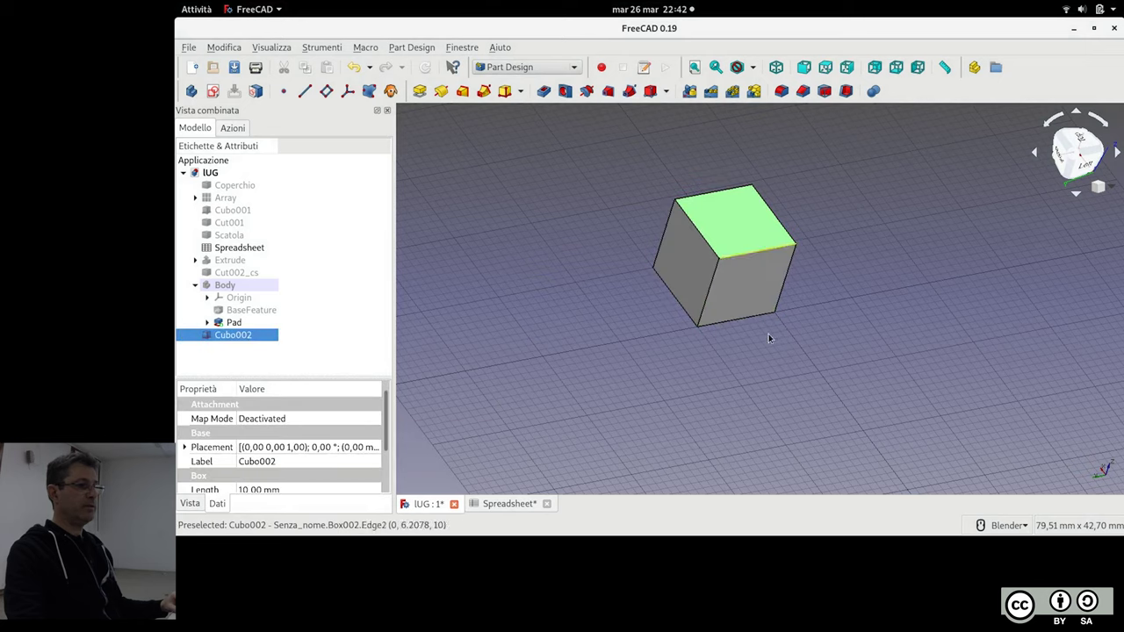
left_click(845, 91)
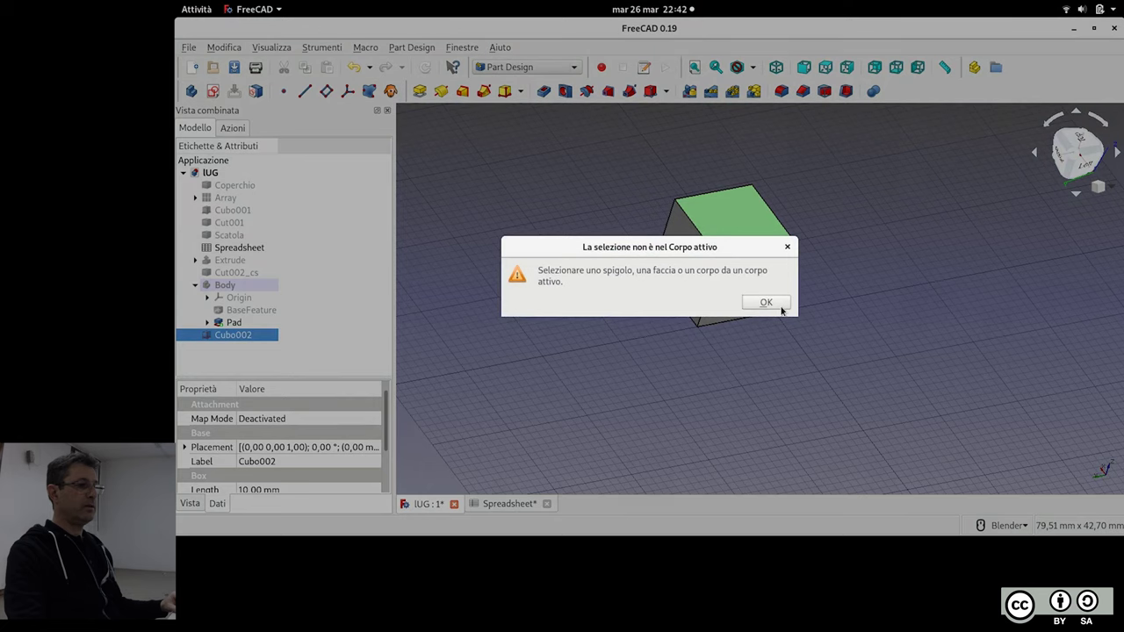
left_click(780, 307)
left_click(624, 307)
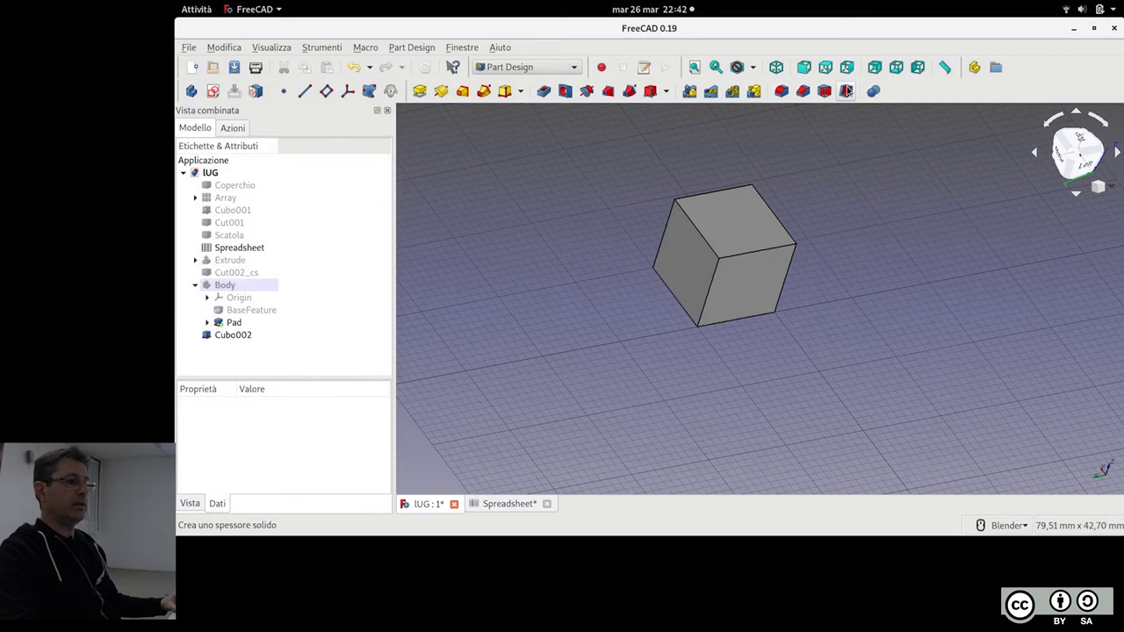
left_click(776, 225)
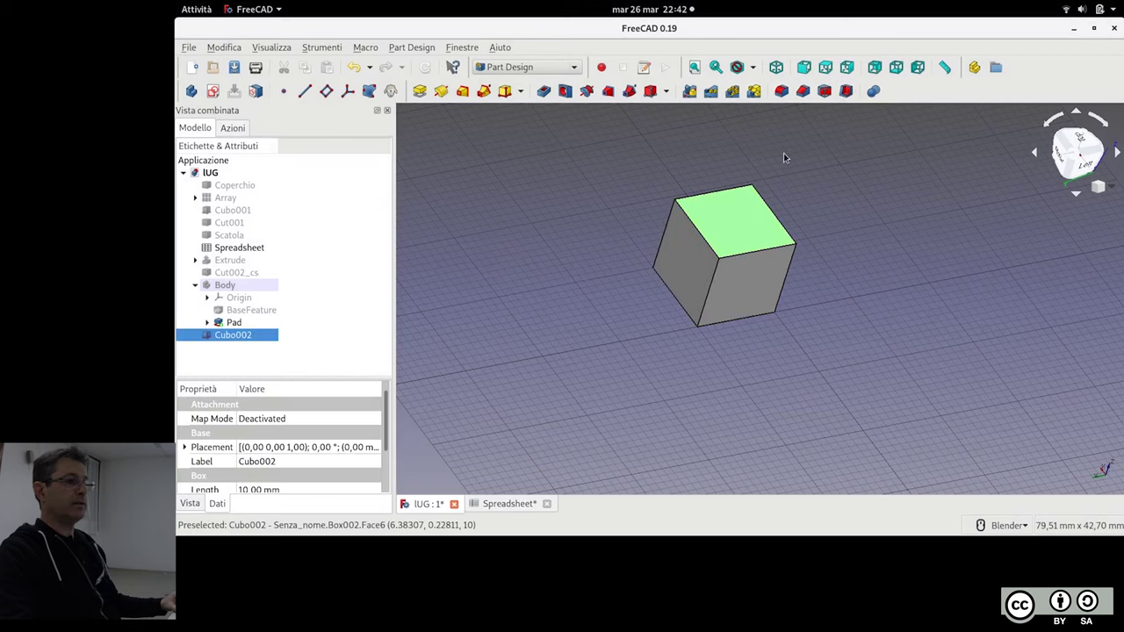
left_click(844, 91)
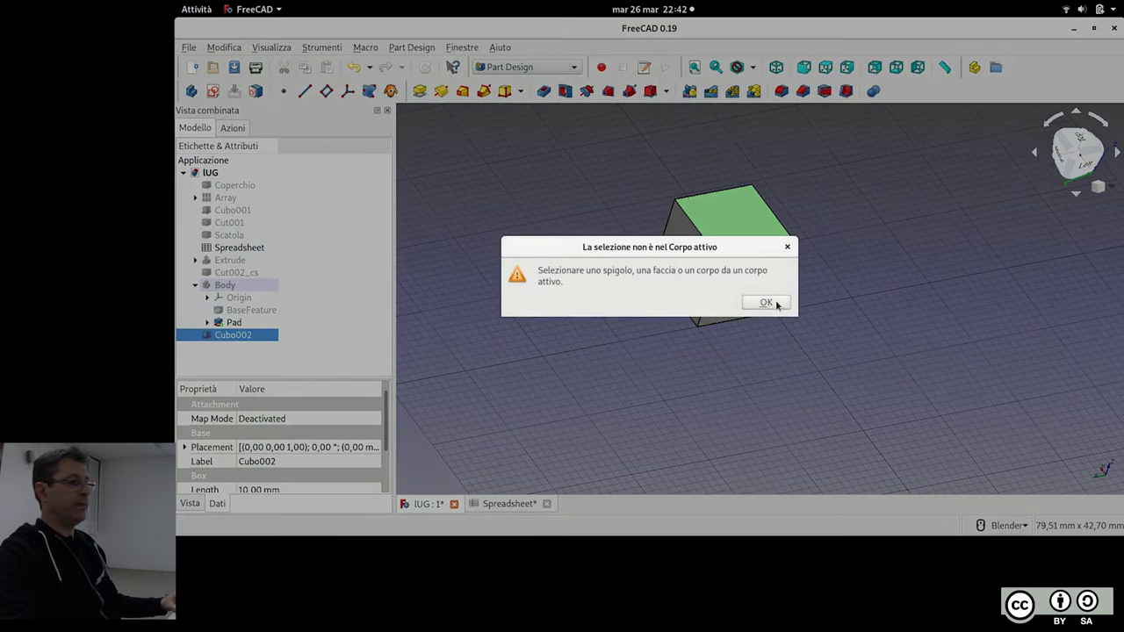
left_click(758, 301)
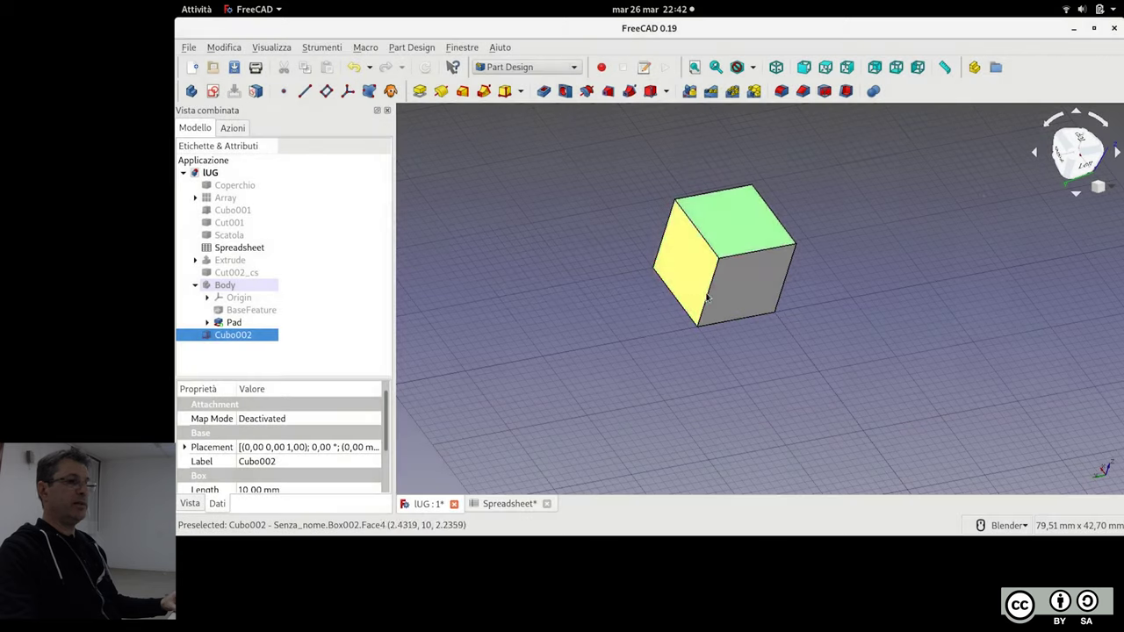
left_click(940, 190)
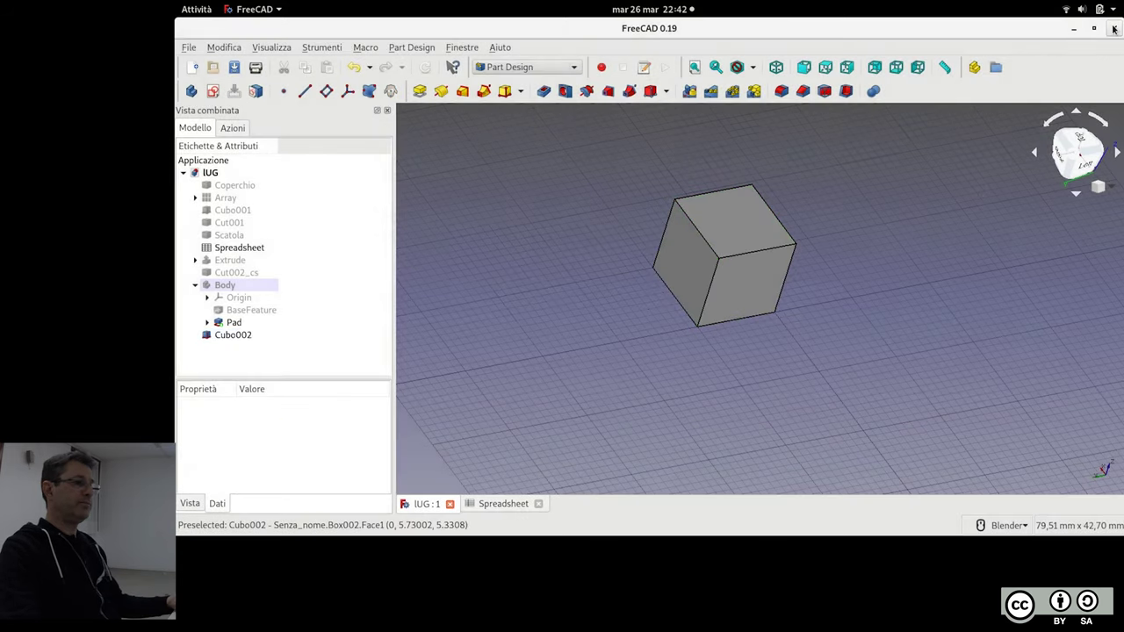
Close FreeCAD and bring the Home files window forward
left_click(1113, 30)
key("super")
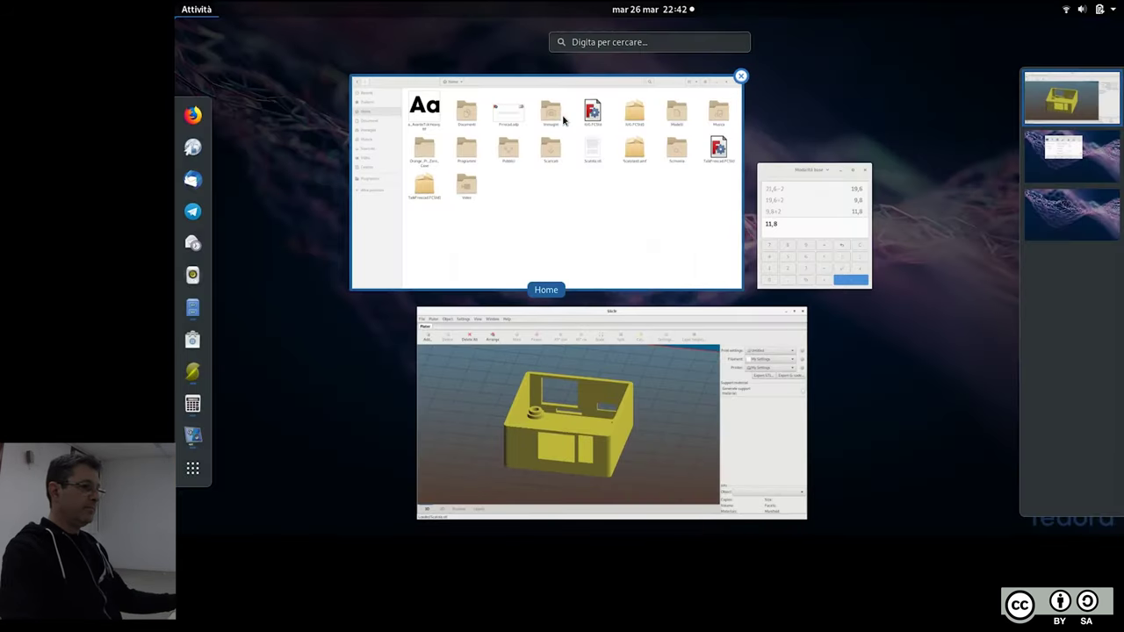
left_click(544, 176)
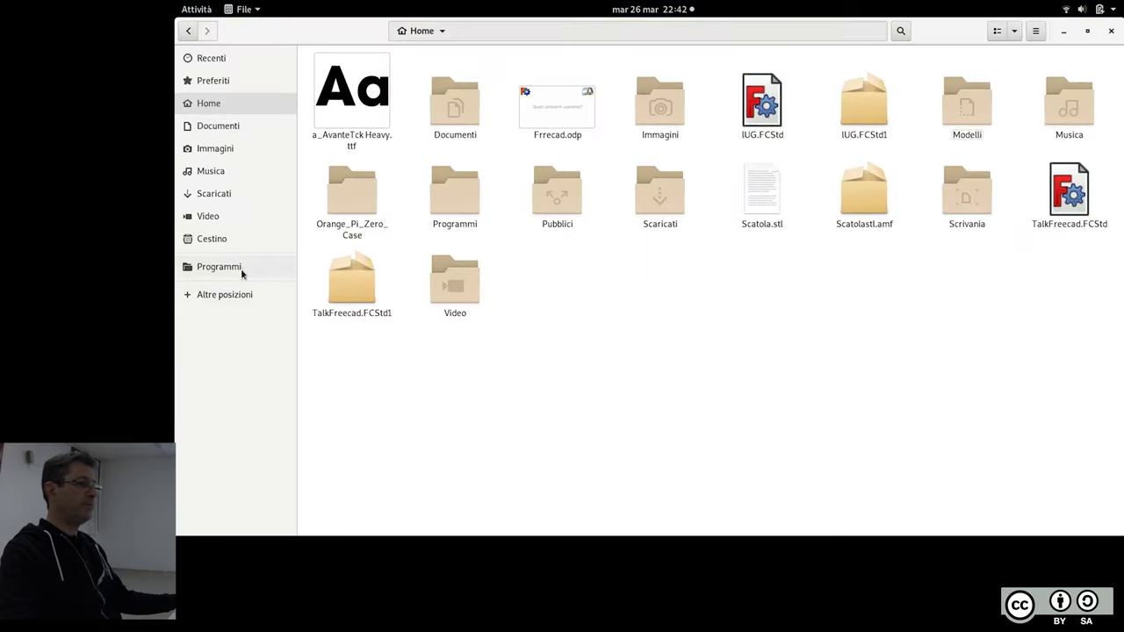
Open the Programmi folder and launch the FreeCAD_0.19 AppImage
left_click(219, 267)
left_click(970, 116)
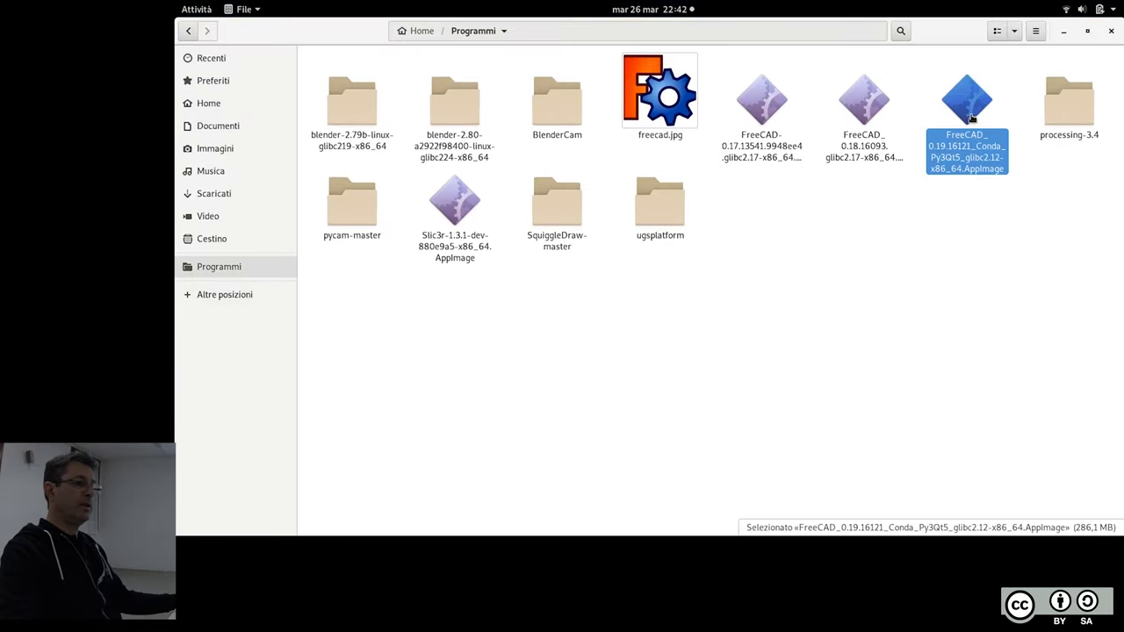
right_click(647, 308)
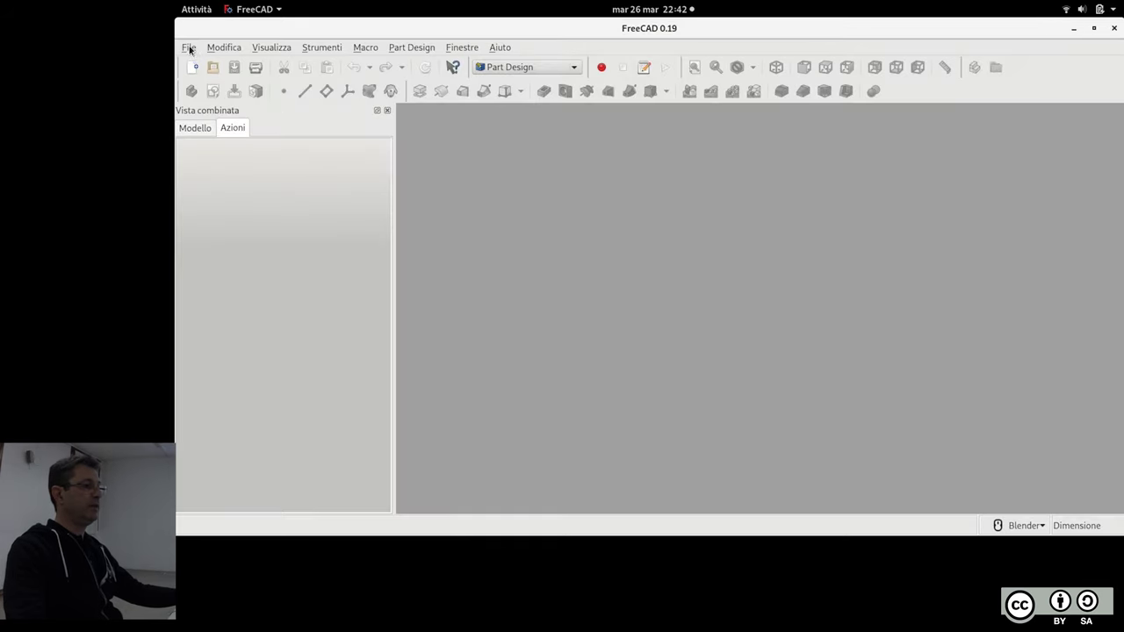
Open IUG.FCStd from the home folder
left_click(189, 49)
left_click(255, 81)
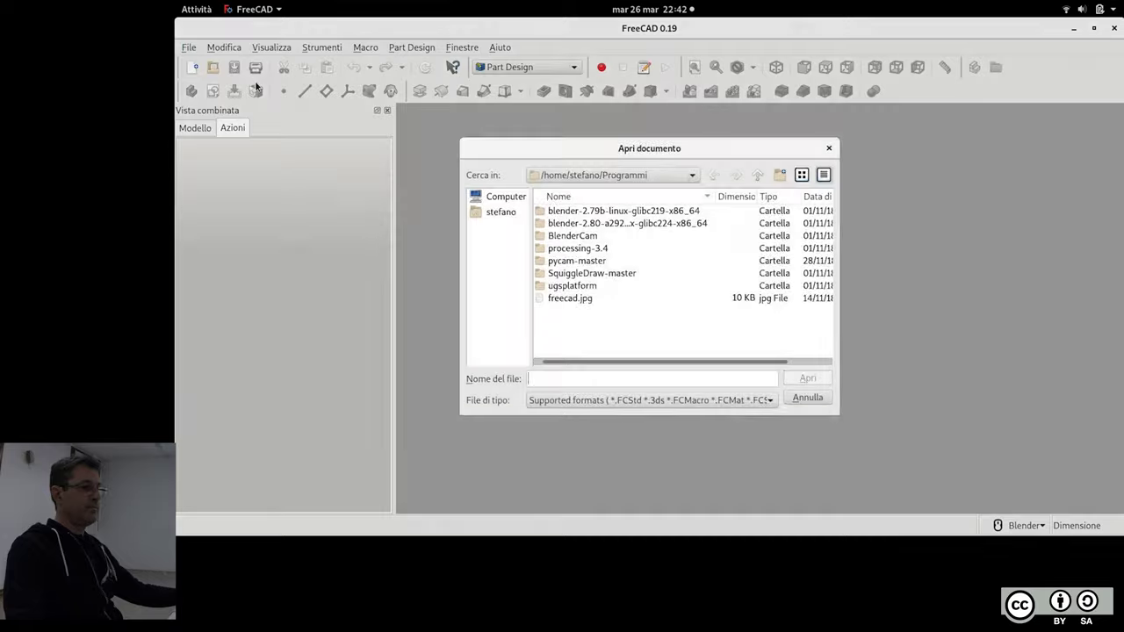
left_click(497, 214)
double_click(590, 336)
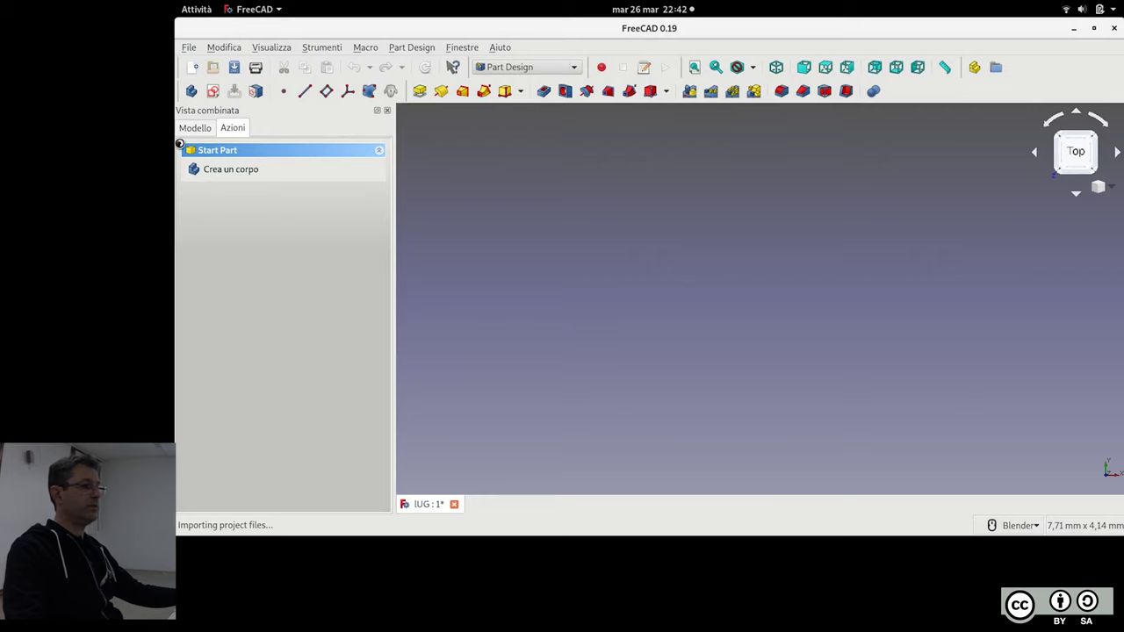
Try Thickness on the cube's top face, dismiss the warning, and delete Cubo002
left_click(729, 218)
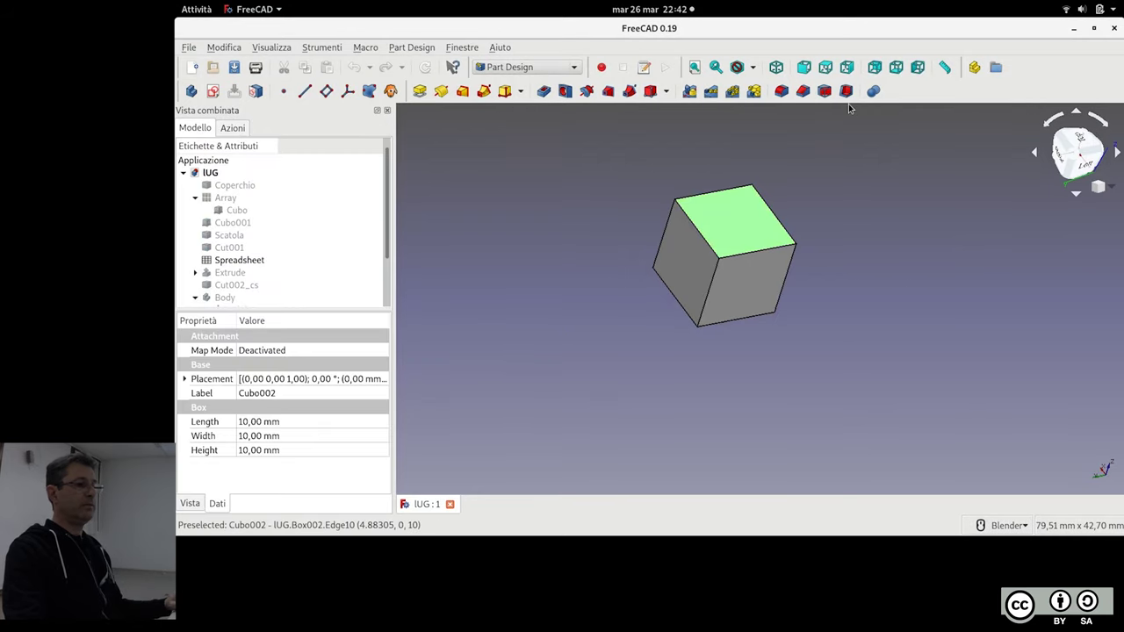
left_click(845, 92)
left_click(765, 304)
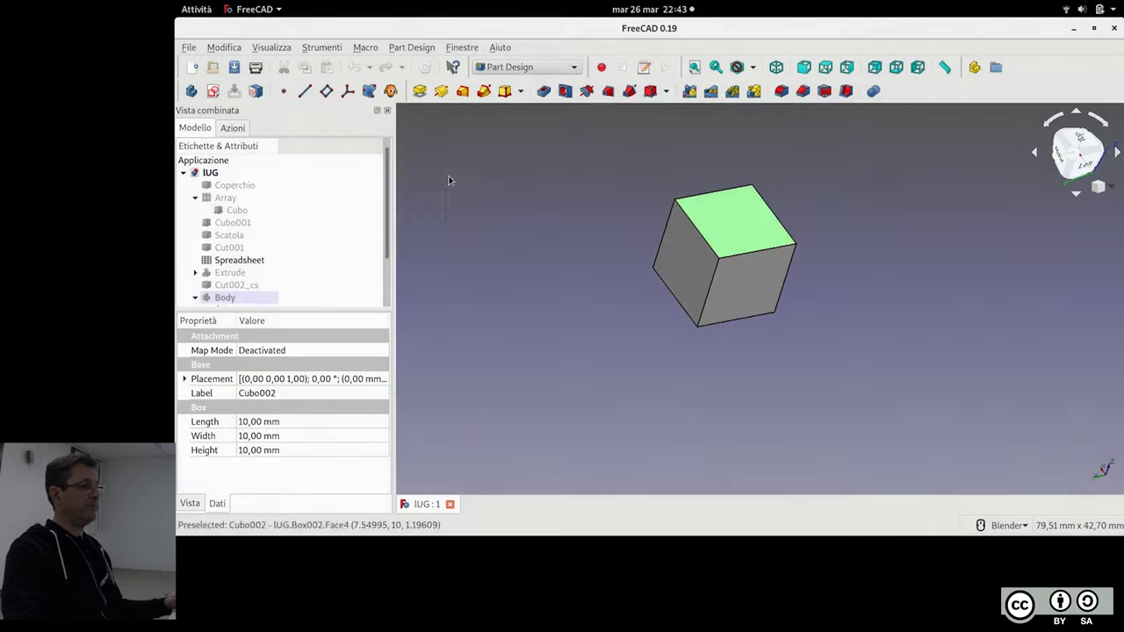
scroll(239, 301, "down", 2)
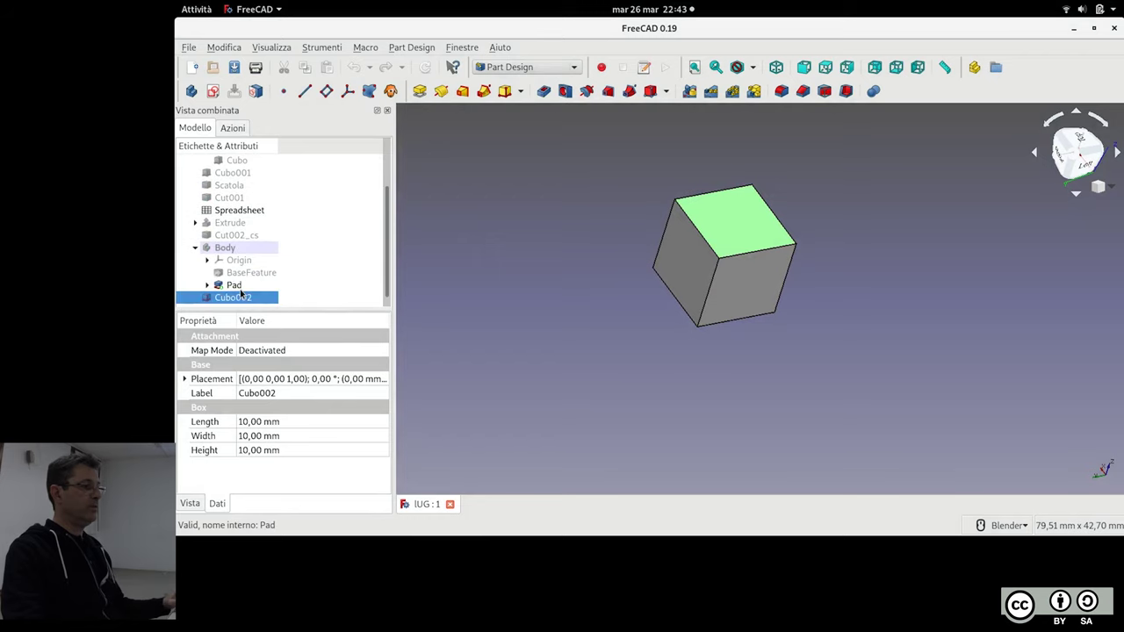
key("Delete")
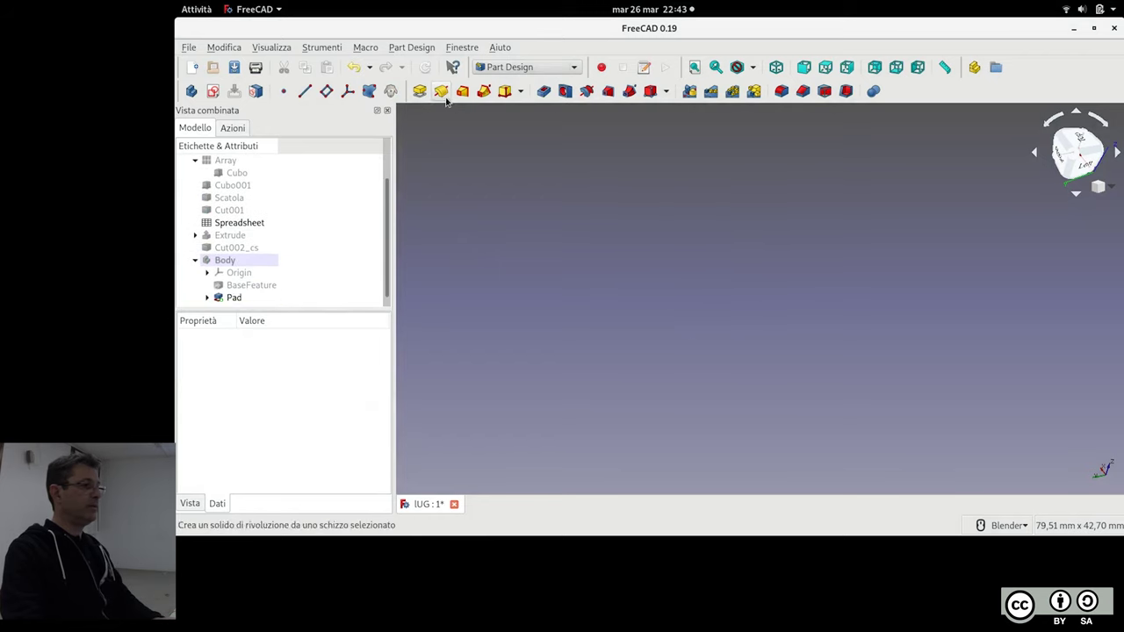
Create a new Body and sketch a rectangle on its XY plane
left_click(190, 90)
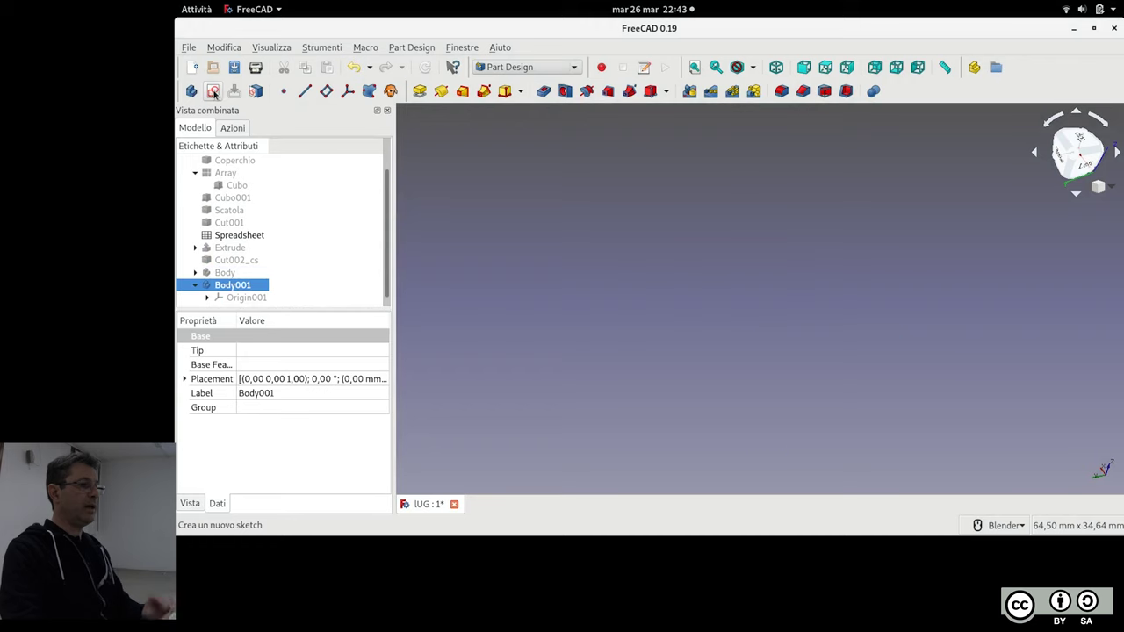
left_click(213, 93)
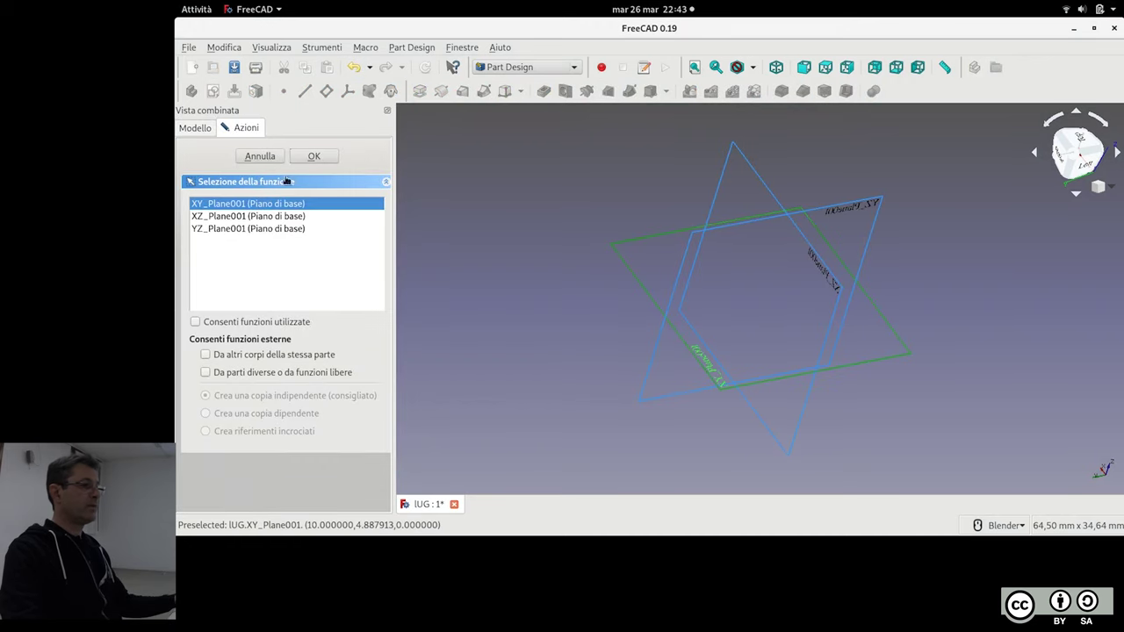
left_click(313, 156)
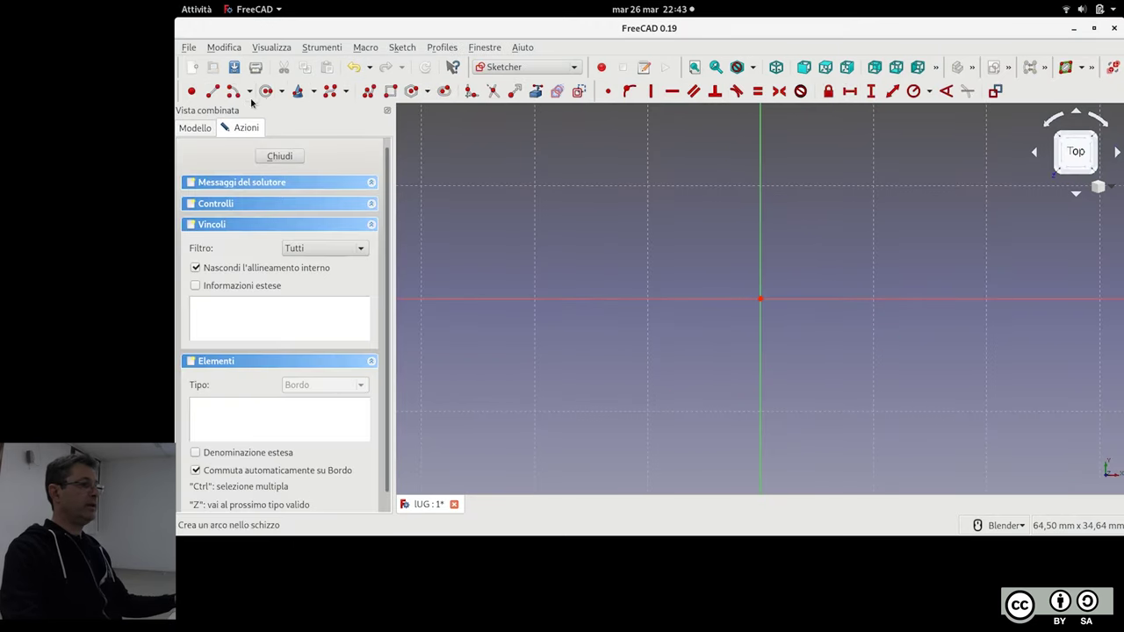
left_click(391, 90)
left_click(647, 220)
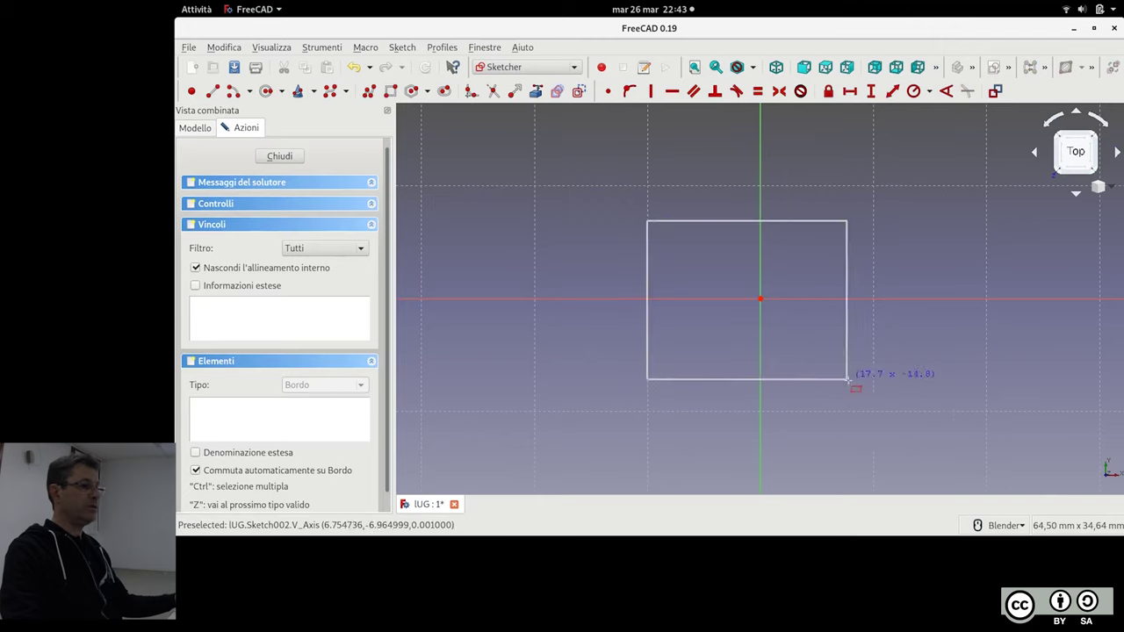
left_click(847, 379)
left_click(279, 156)
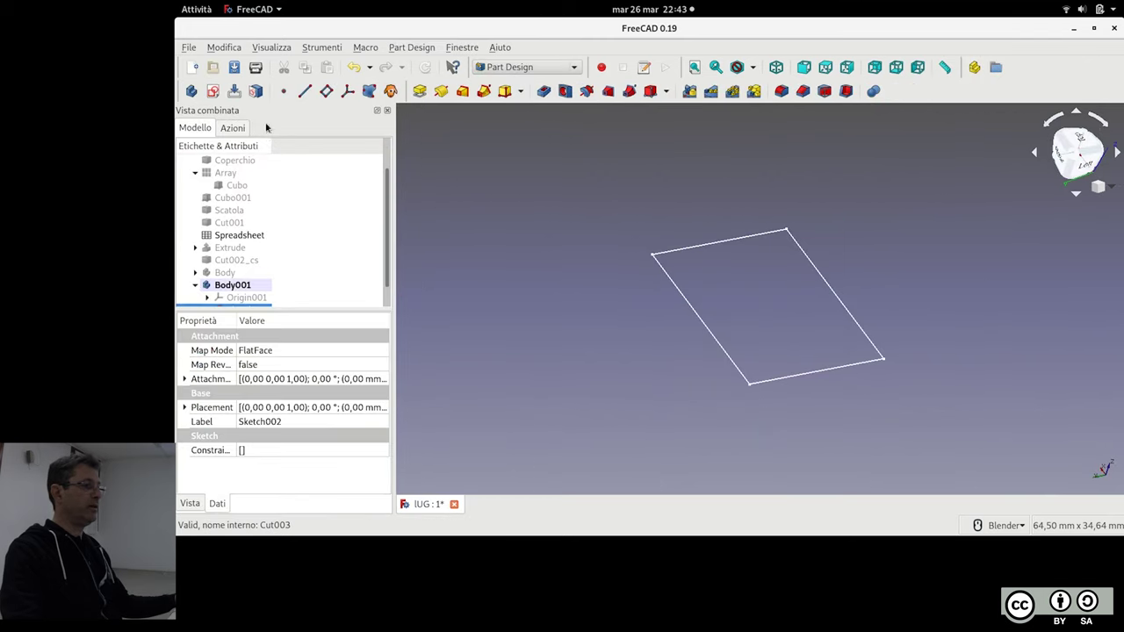
Pad the rectangle 10 mm into a box and select its top face
left_click(419, 90)
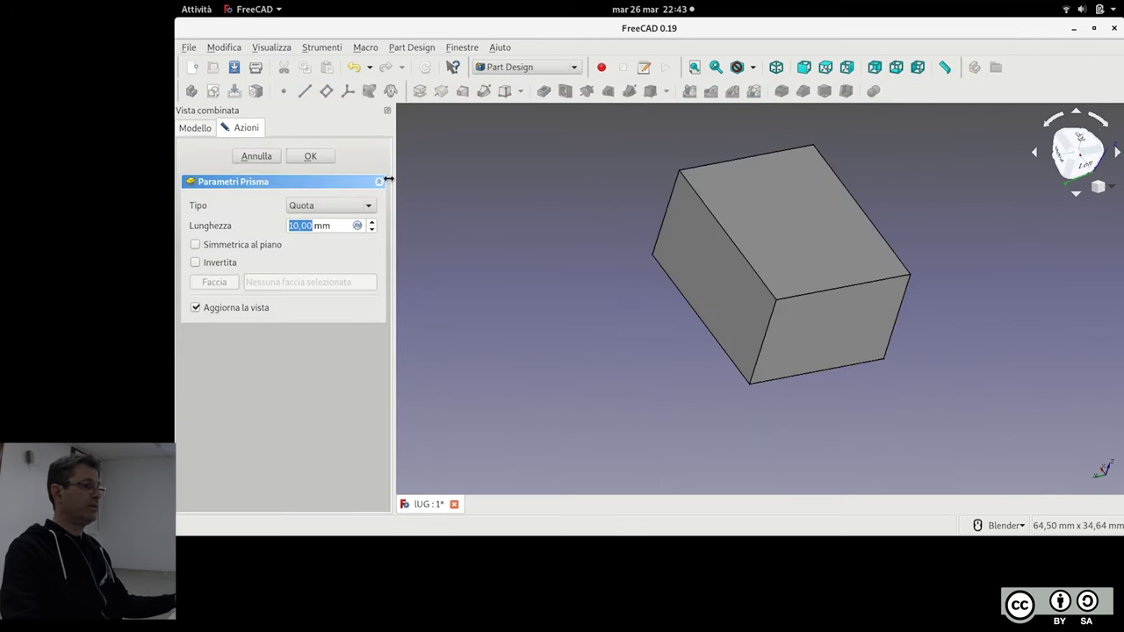
left_click(308, 158)
left_click(778, 224)
Try Thickness with top and front faces, then top only, cancelling both attempts
left_click(865, 321, "ctrl")
left_click(846, 91)
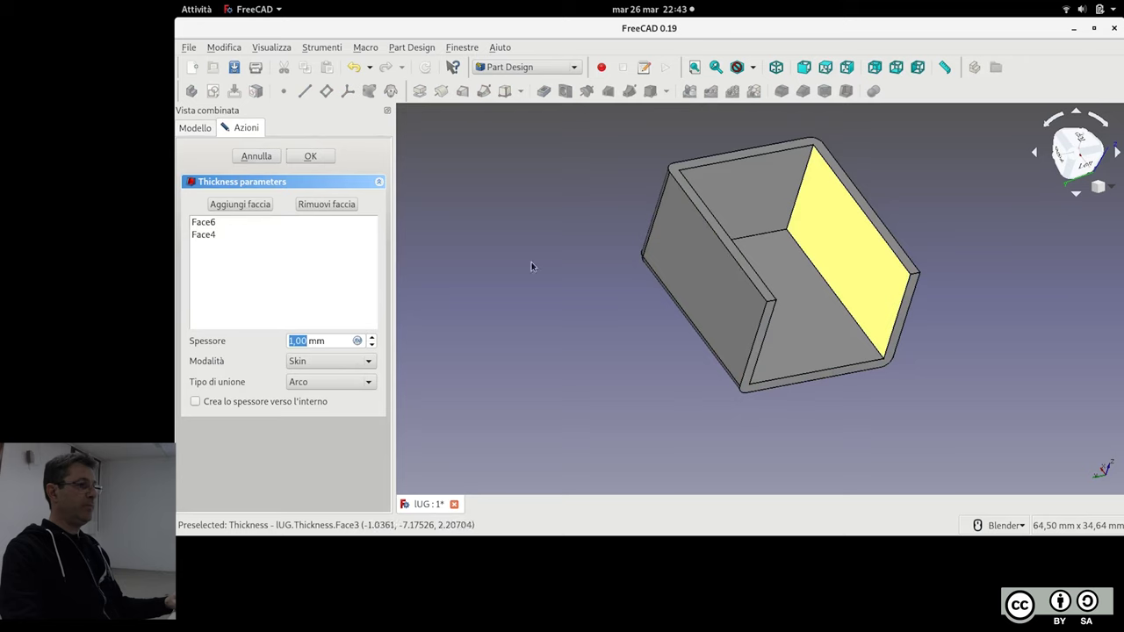
left_click(249, 158)
left_click(777, 214)
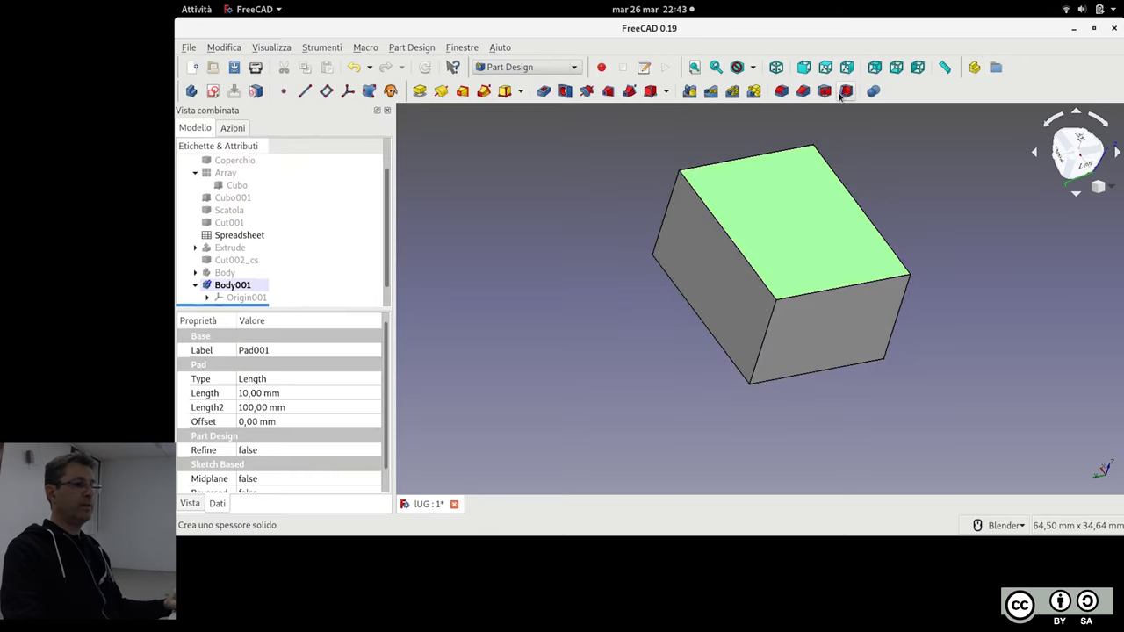
left_click(846, 91)
middle_click_drag(572, 321, 584, 311)
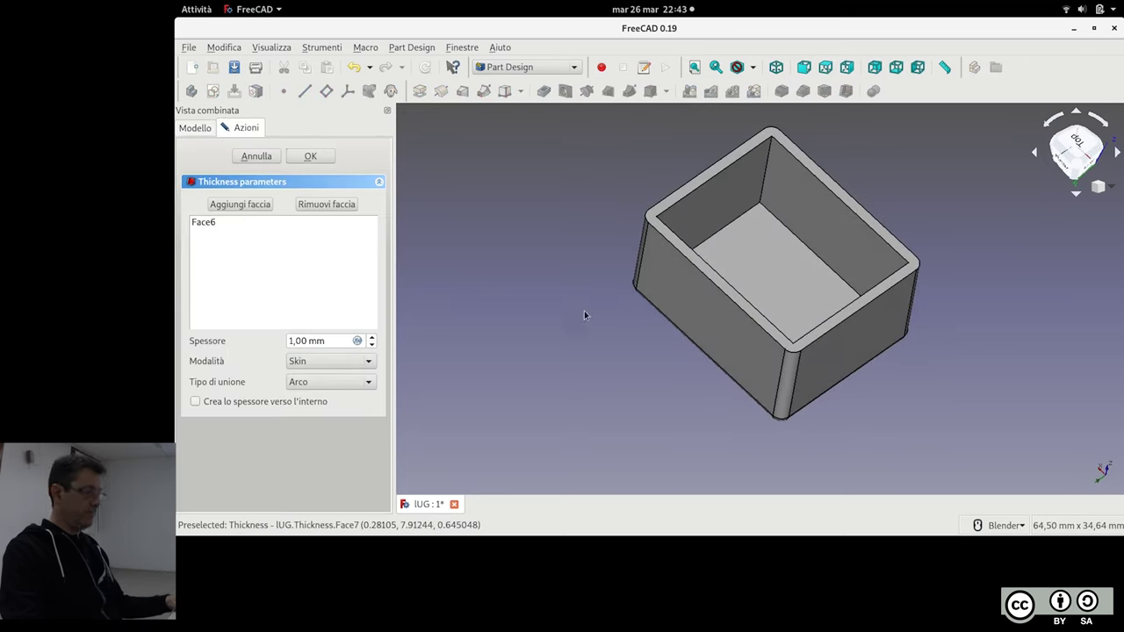
key("Escape")
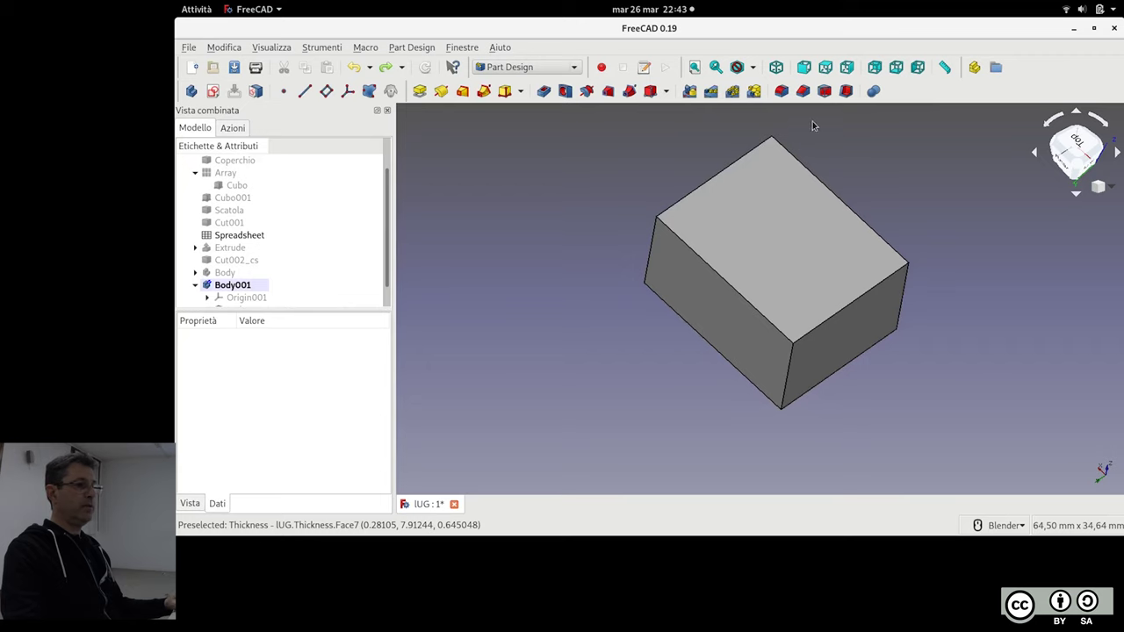
Shell the box from its top face with 1 mm walls built inward
left_click(785, 225)
left_click(845, 90)
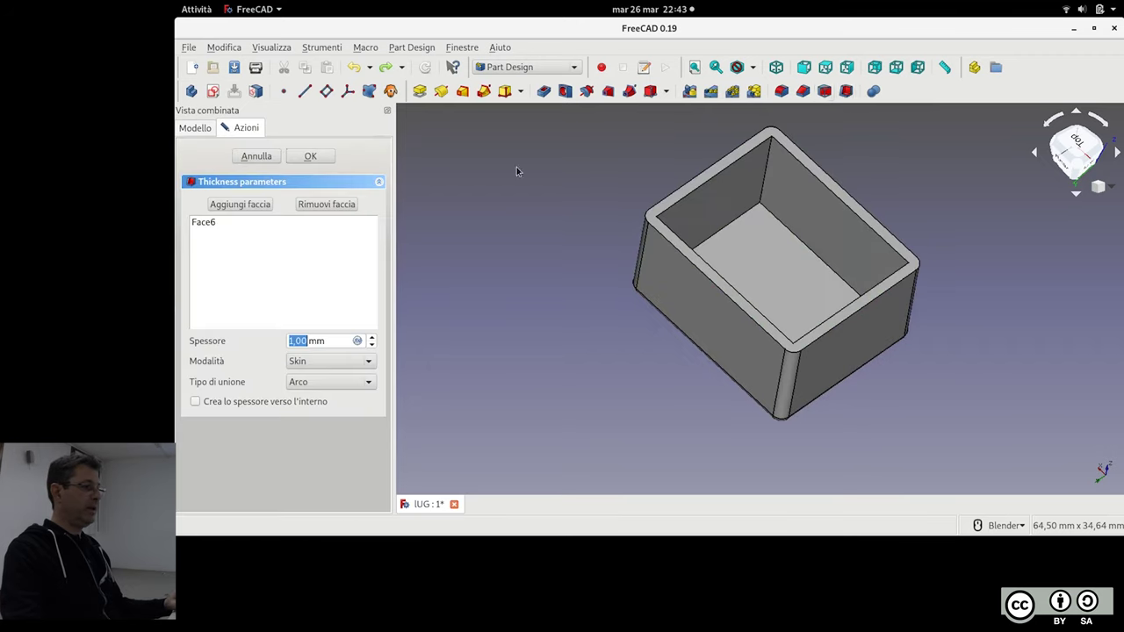
left_click(256, 403)
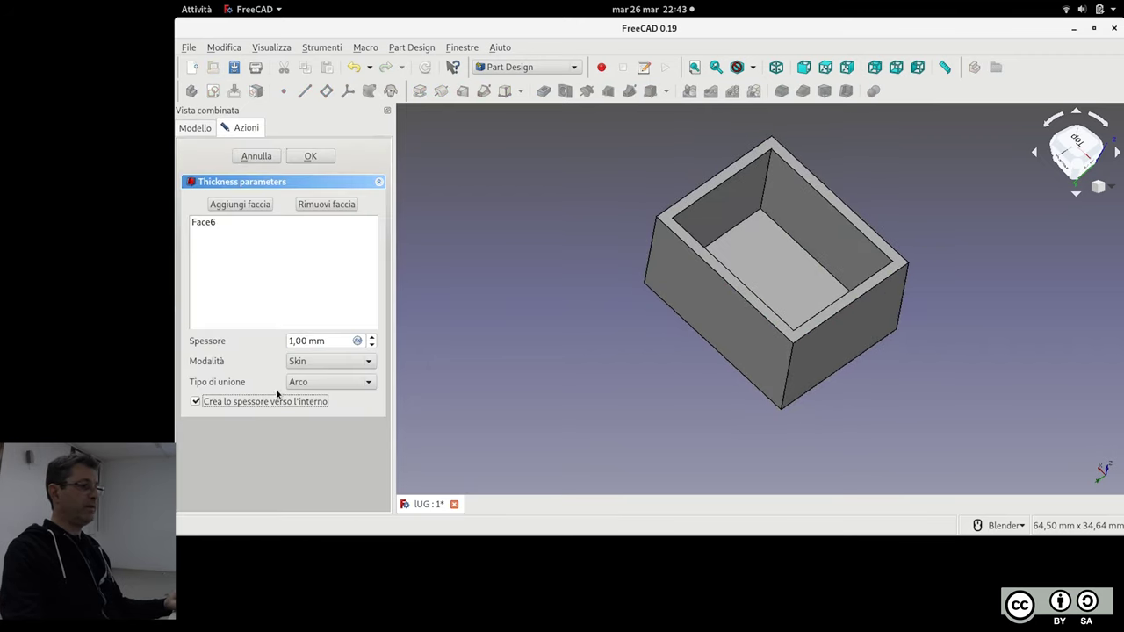
left_click(330, 161)
mouse_move(858, 421)
middle_mouse_down()
mouse_move(821, 379)
mouse_move(763, 383)
mouse_move(802, 377)
middle_mouse_up()
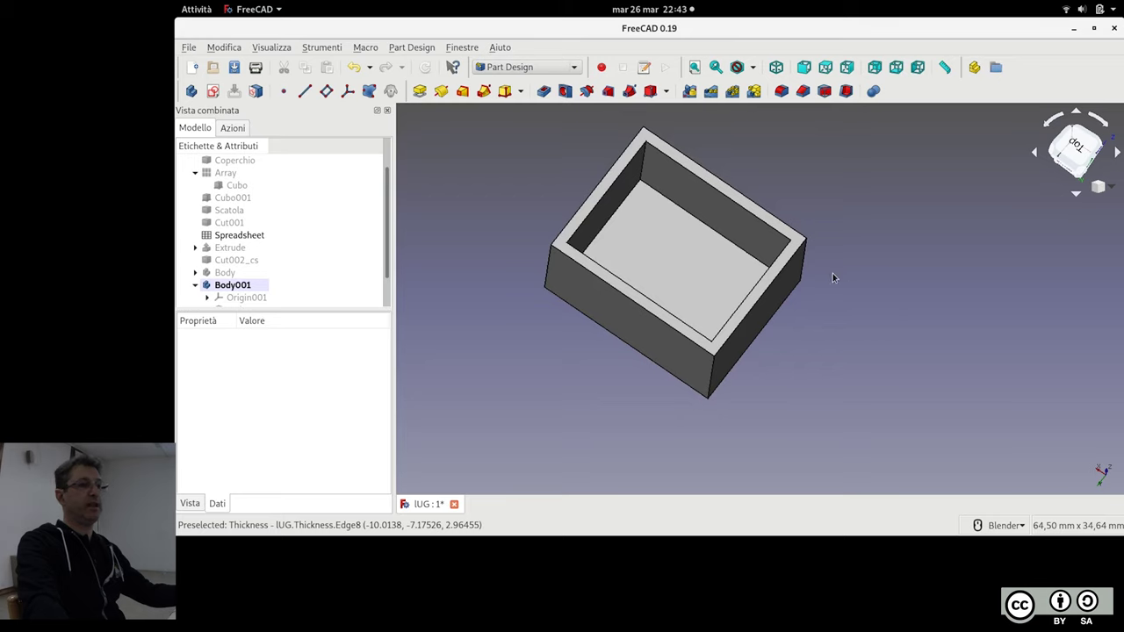
Orbit, pan and zoom to inspect the open-top shelled box from several sides
middle_click_drag(835, 262, 841, 237)
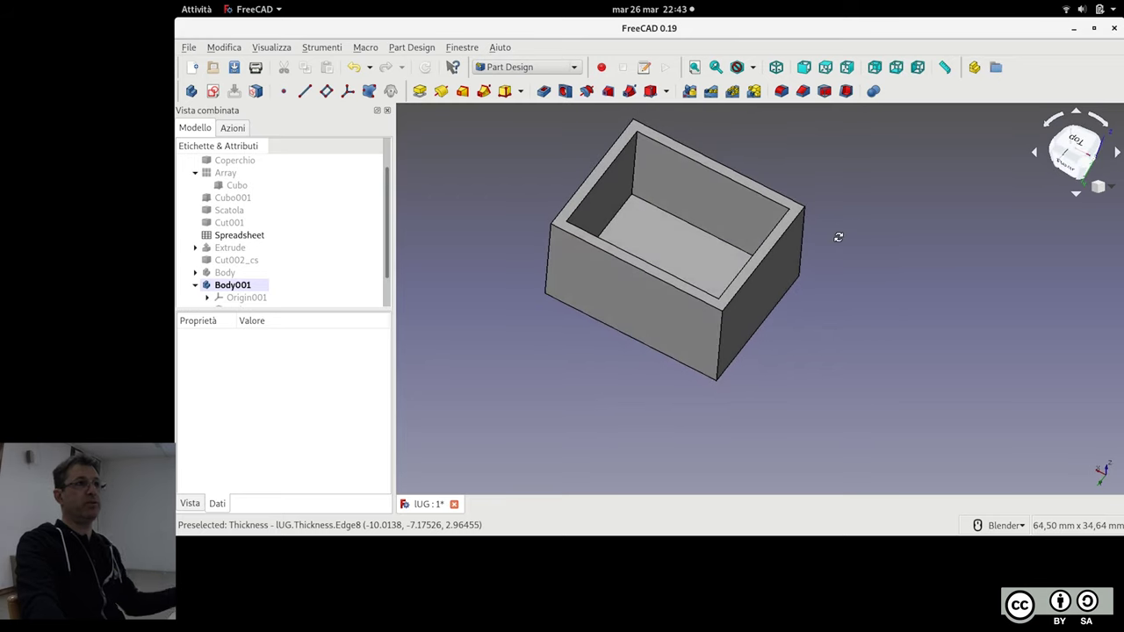
middle_click_drag(937, 235, 867, 342, "shift")
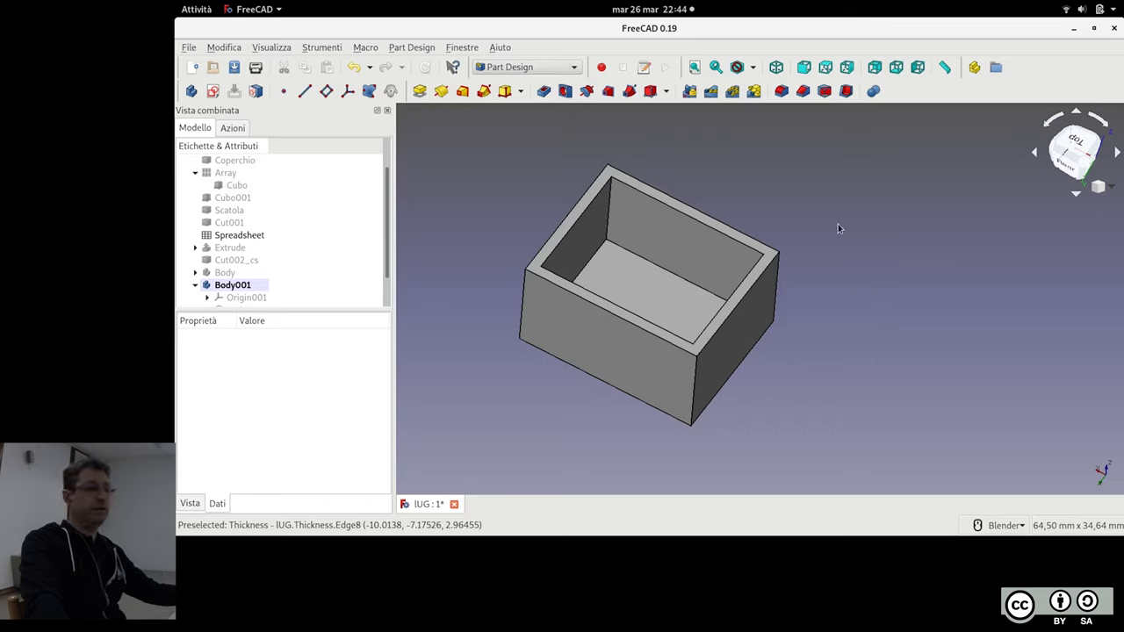
mouse_move(895, 255)
middle_mouse_down()
mouse_move(867, 249)
mouse_move(878, 234)
mouse_move(868, 233)
mouse_move(861, 255)
middle_mouse_up()
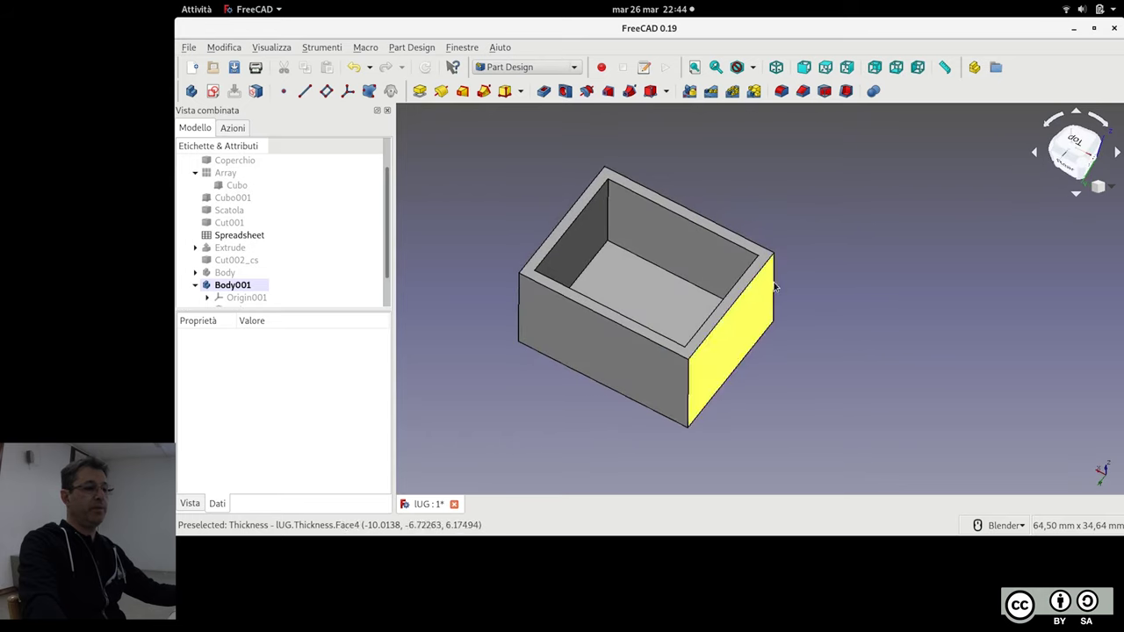
scroll(828, 211, "down", 2)
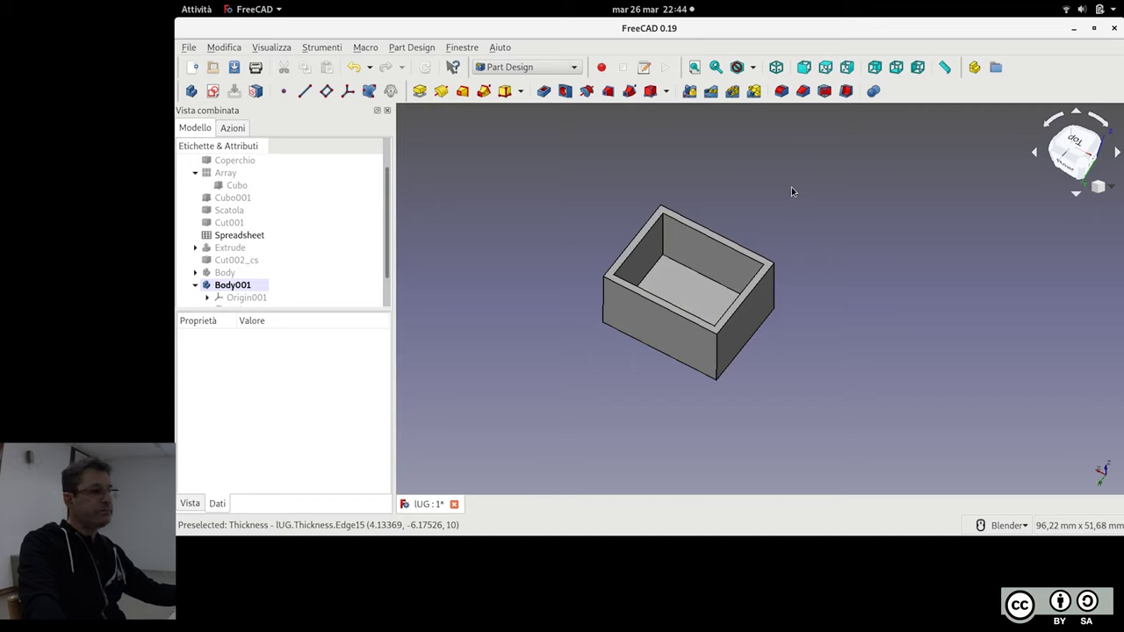
scroll(791, 191, "up", 2)
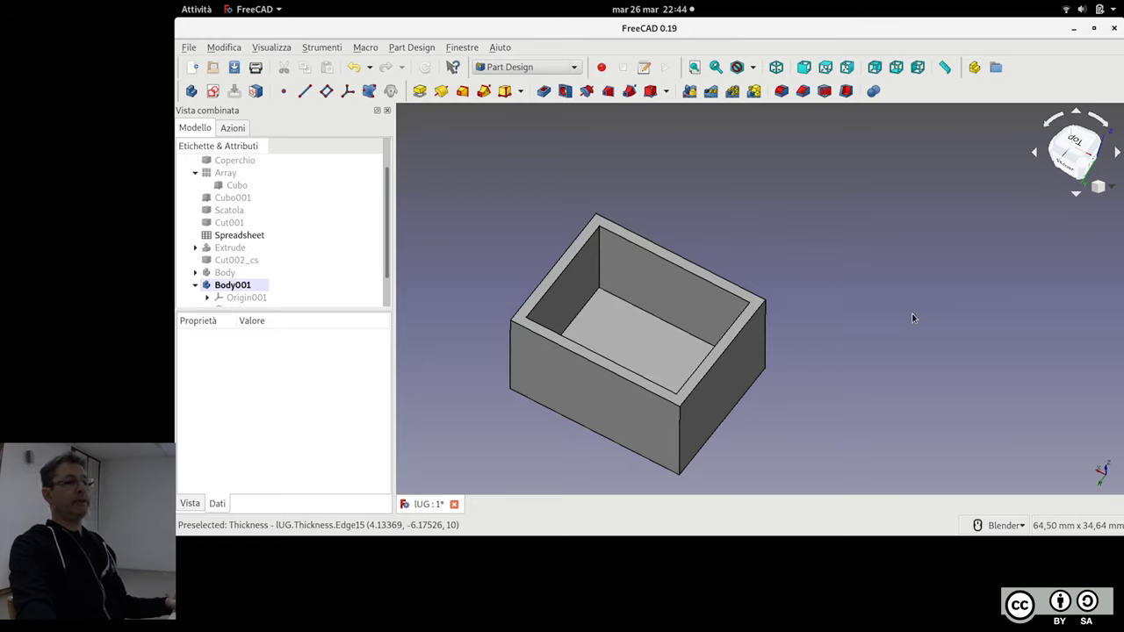
middle_click_drag(896, 306, 911, 313, "shift")
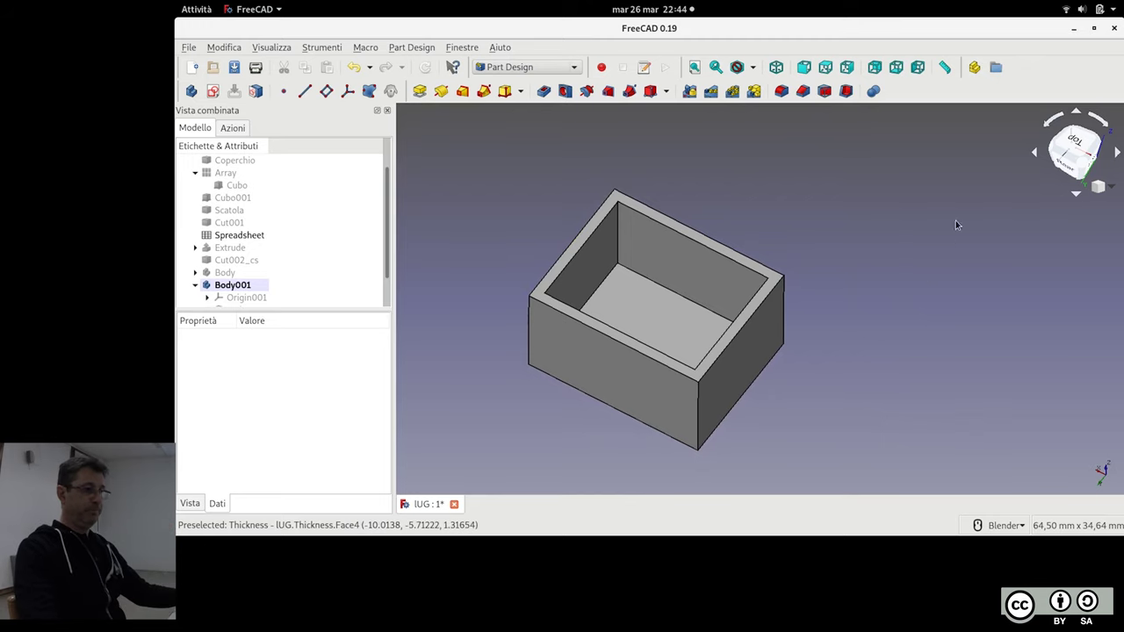
middle_click_drag(955, 220, 952, 287)
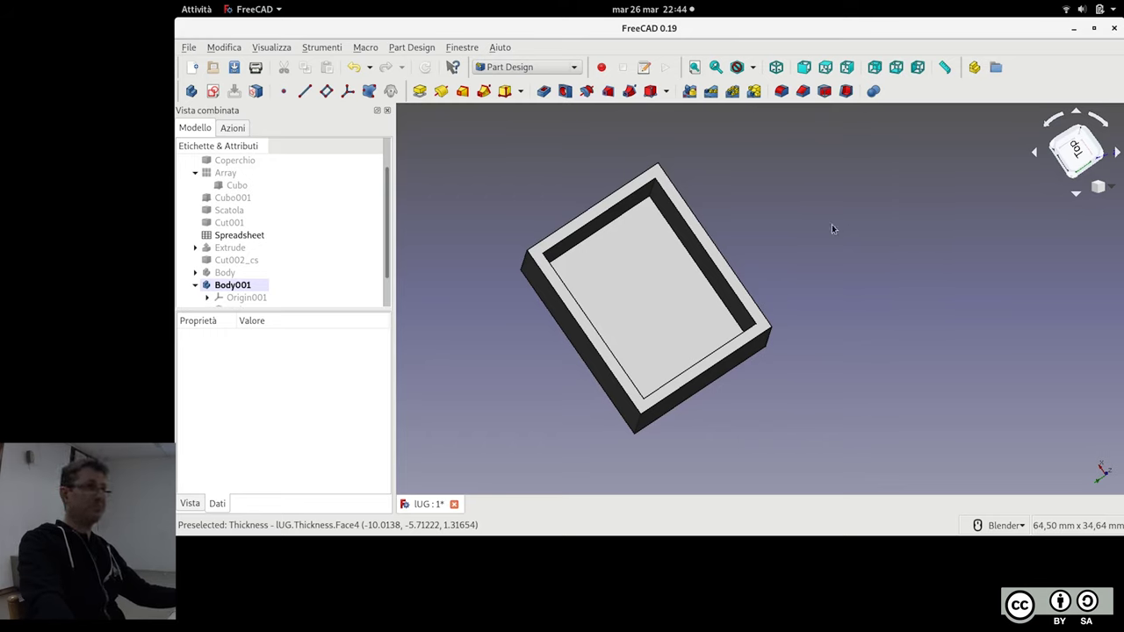
middle_click_drag(764, 247, 760, 181)
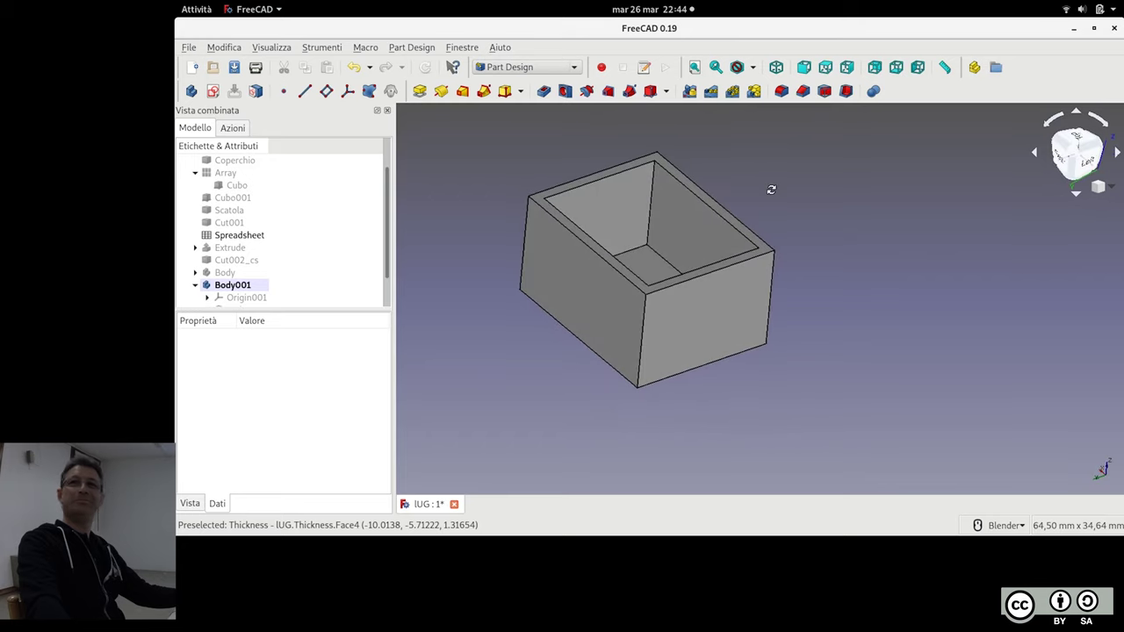
scroll(770, 190, "down", 2)
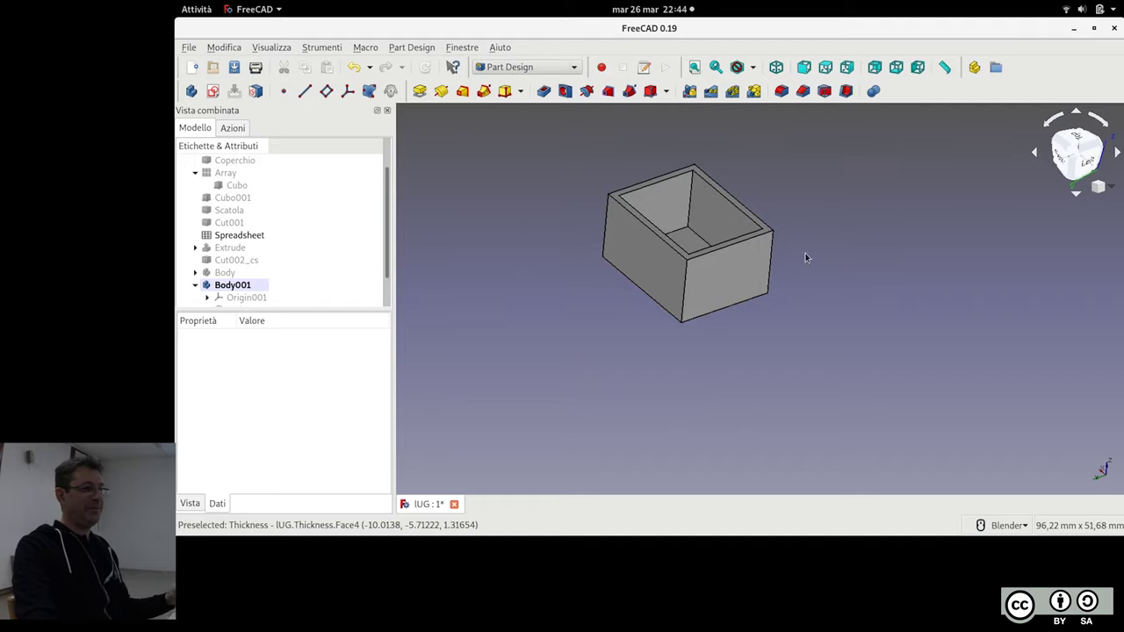
Leave FreeCAD for the GNOME Activities overview
left_click(1114, 28)
key("super")
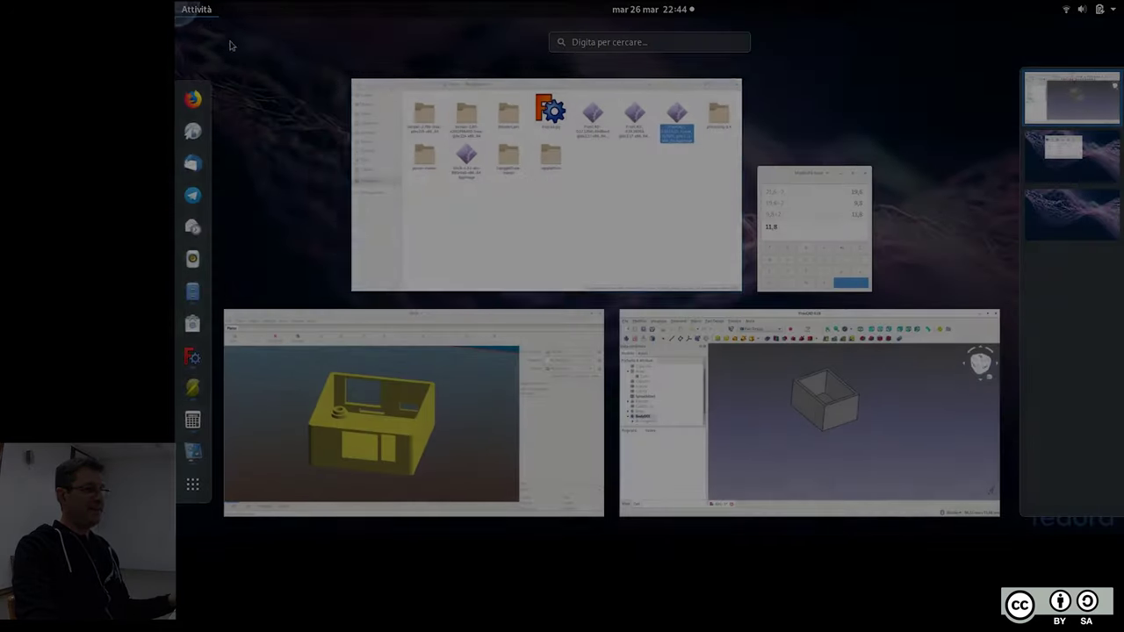
left_click(549, 208)
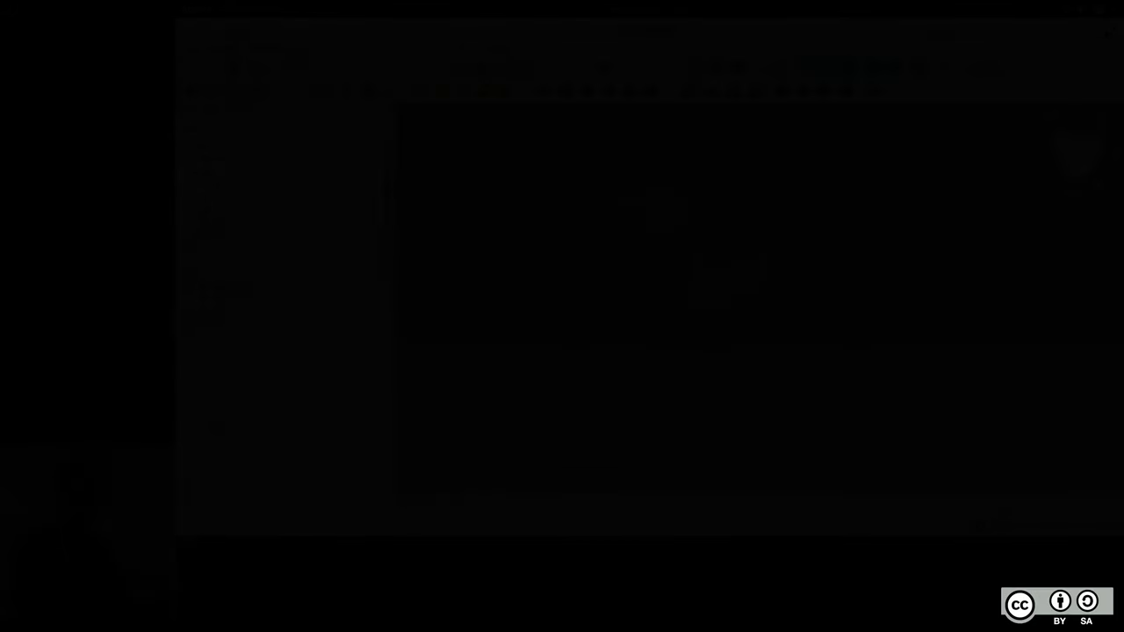